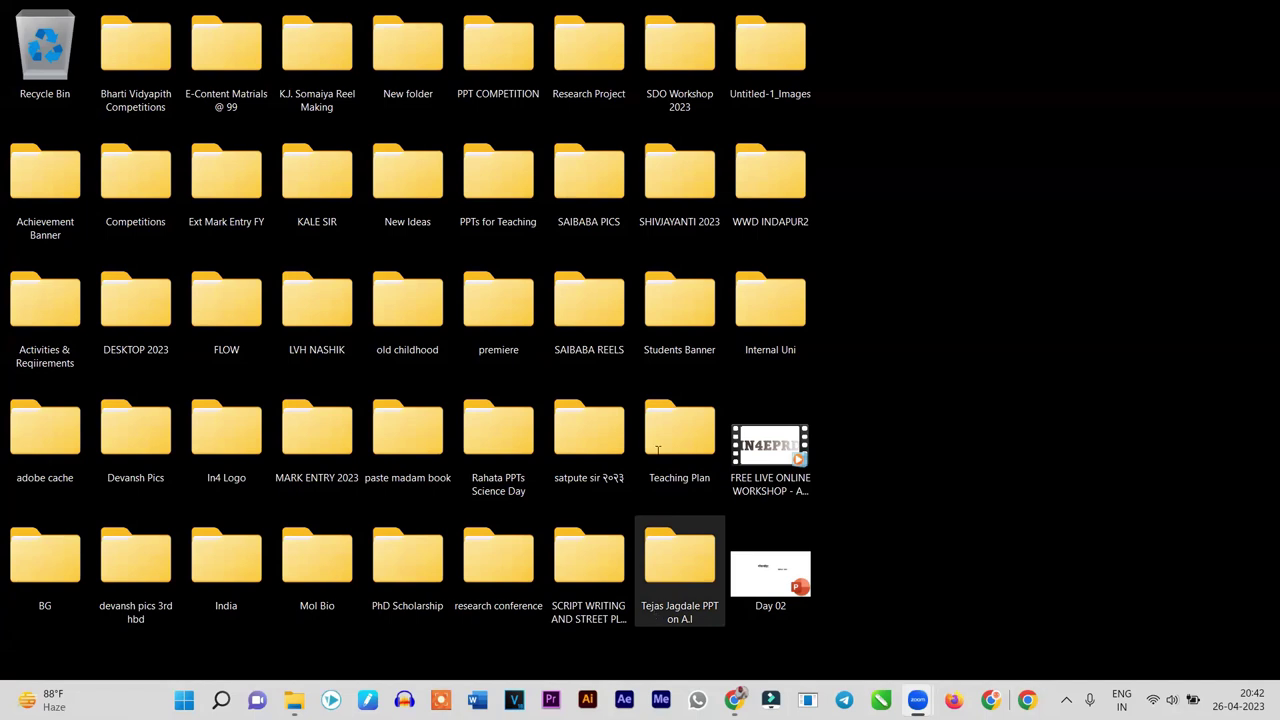
Open the FREE LIVE ONLINE WORKSHOP - APRIL 2023 video in Windows Media Player, maximized
{"action": "left_click", "coordinate": [773, 449]}
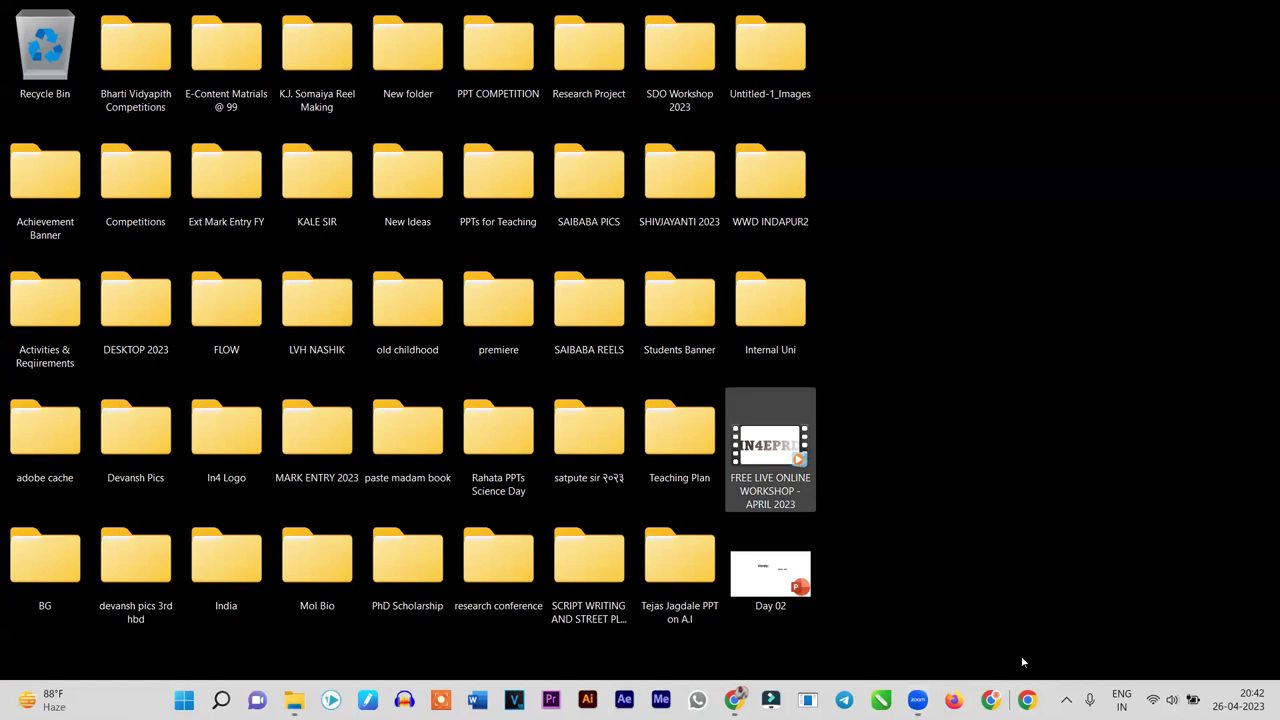
{"action": "double_click", "coordinate": [763, 447]}
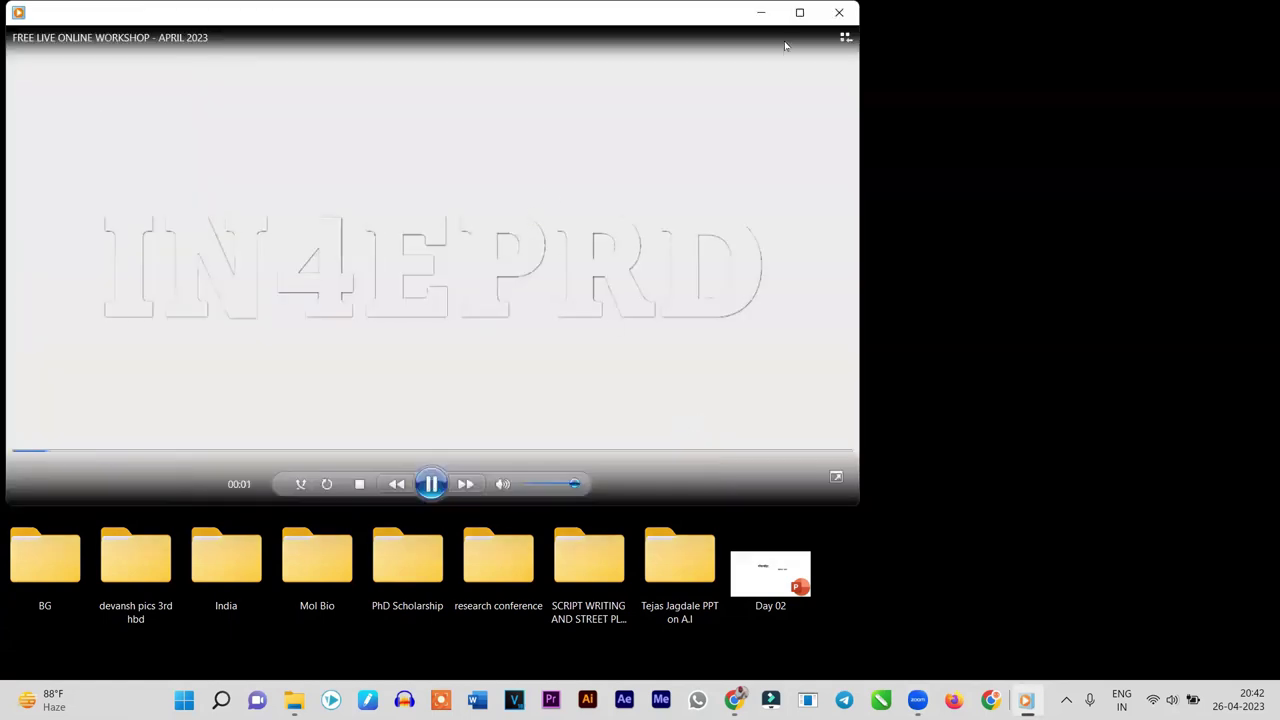
{"action": "left_click", "coordinate": [799, 14]}
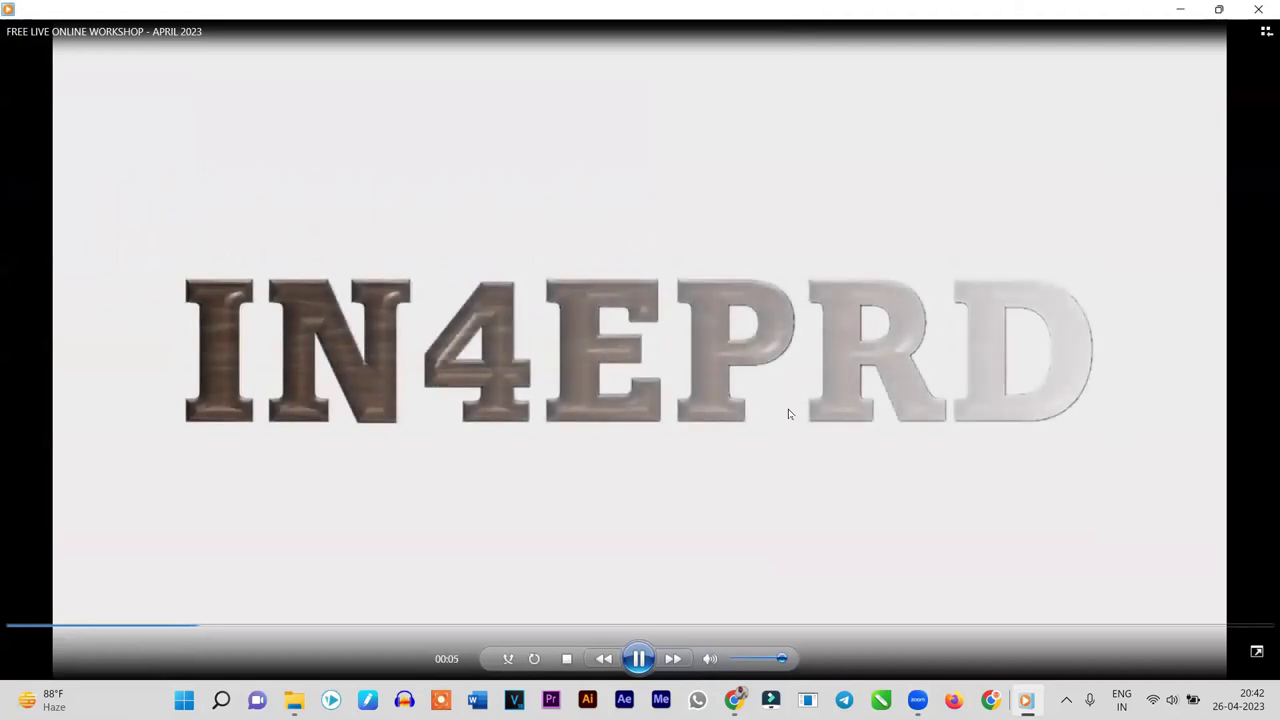
Raise the volume, play the video, pause it and jump back to 00:22
{"action": "key", "text": "XF86AudioRaiseVolume"}
{"action": "key", "text": "XF86AudioRaiseVolume"}
{"action": "key", "text": "XF86AudioRaiseVolume"}
{"action": "key", "text": "XF86AudioRaiseVolume"}
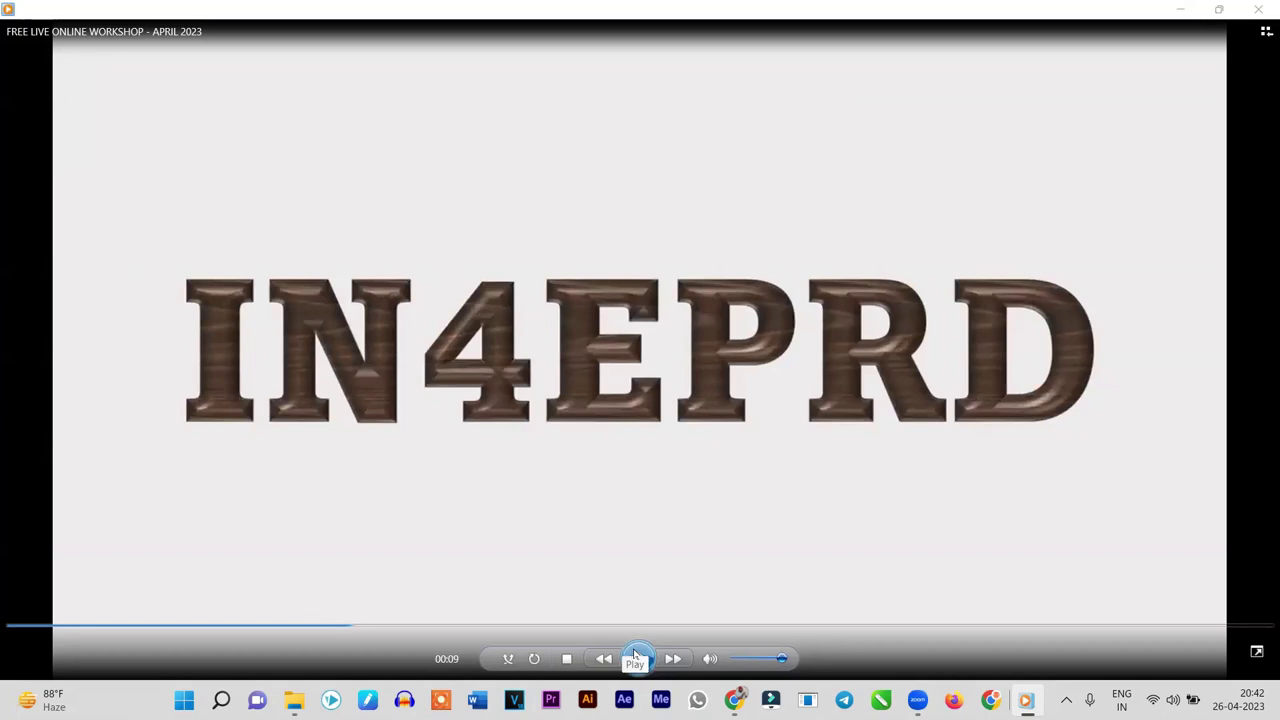
{"action": "left_click", "coordinate": [640, 658]}
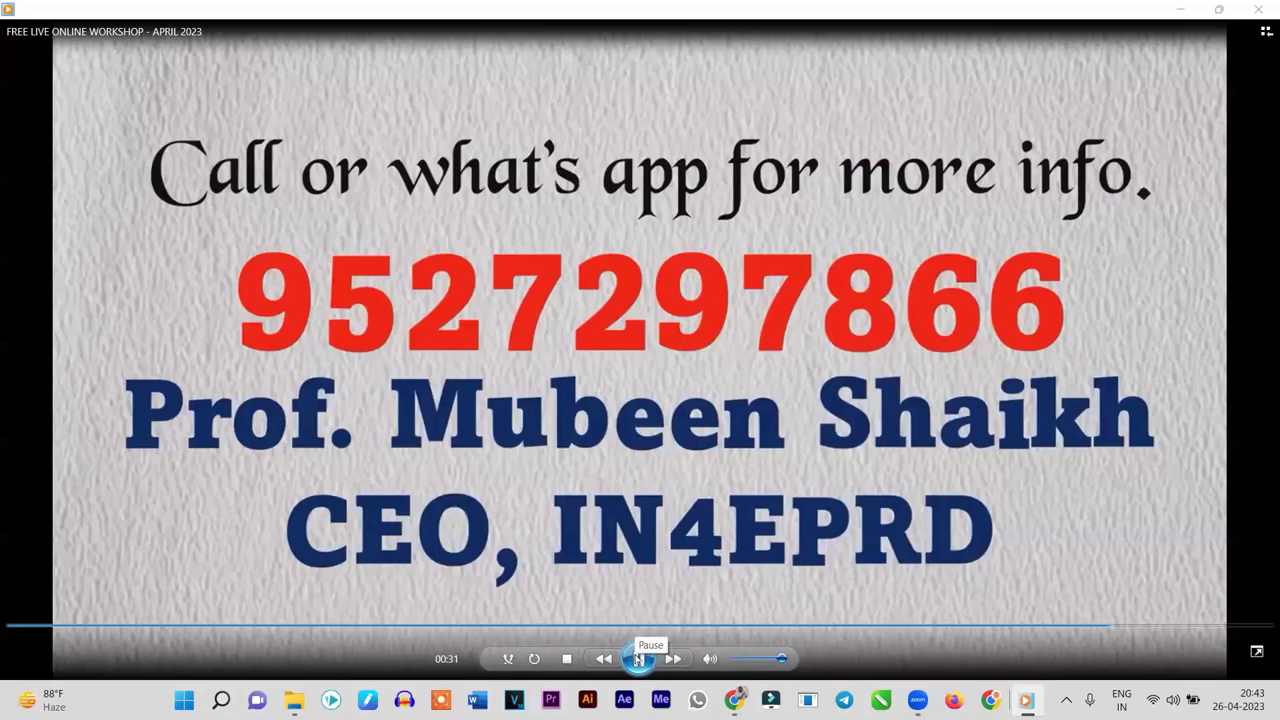
{"action": "left_click", "coordinate": [638, 659]}
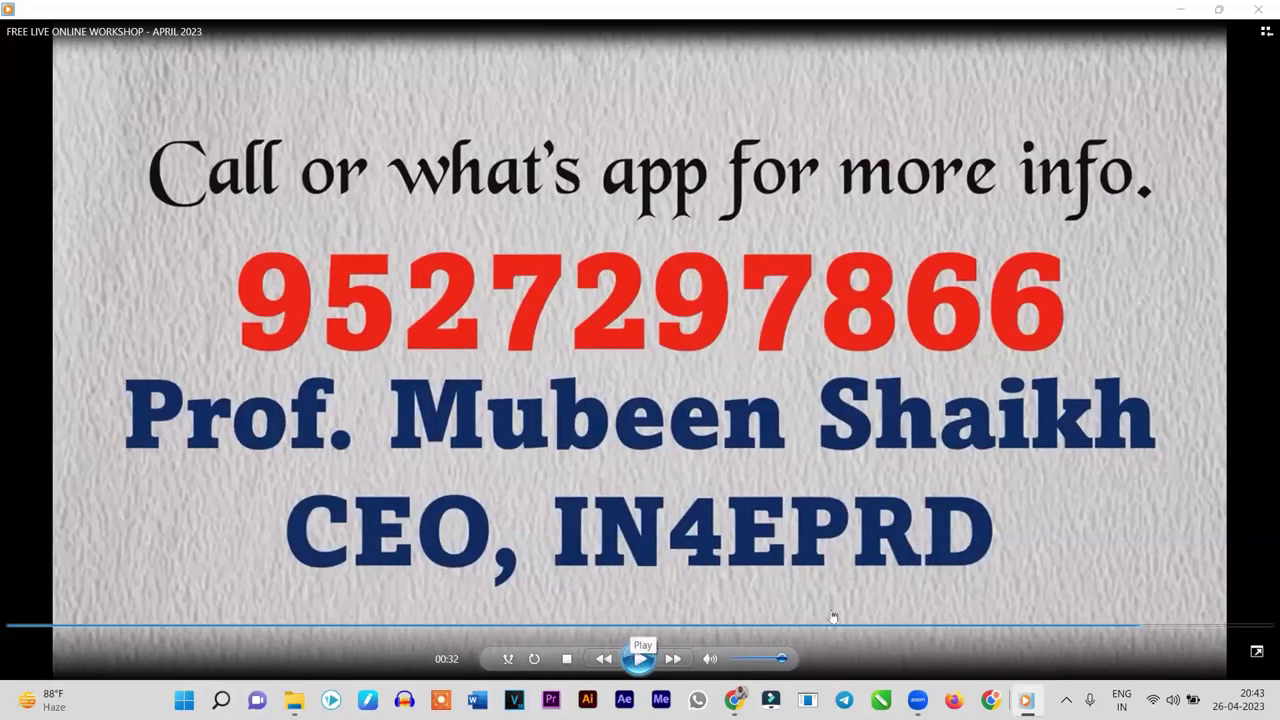
{"action": "left_click", "coordinate": [783, 624]}
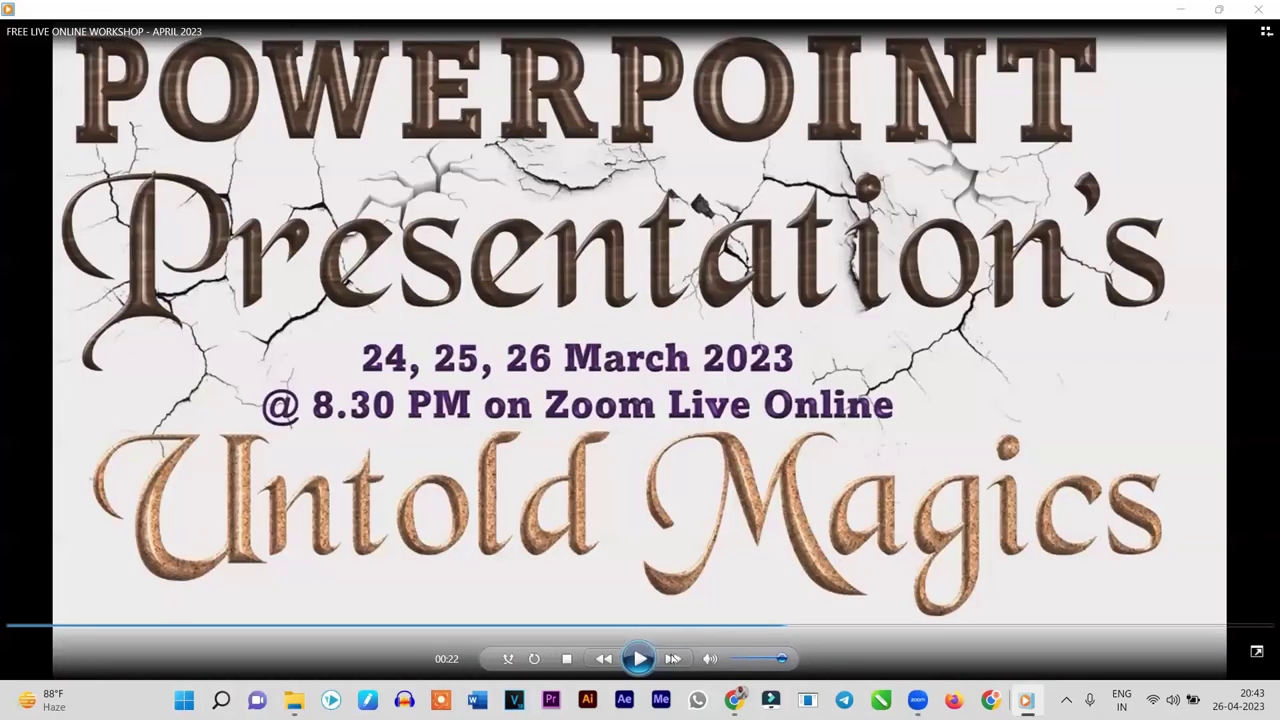
Resume the workshop video from 00:22, then close Windows Media Player
{"action": "left_click", "coordinate": [638, 668]}
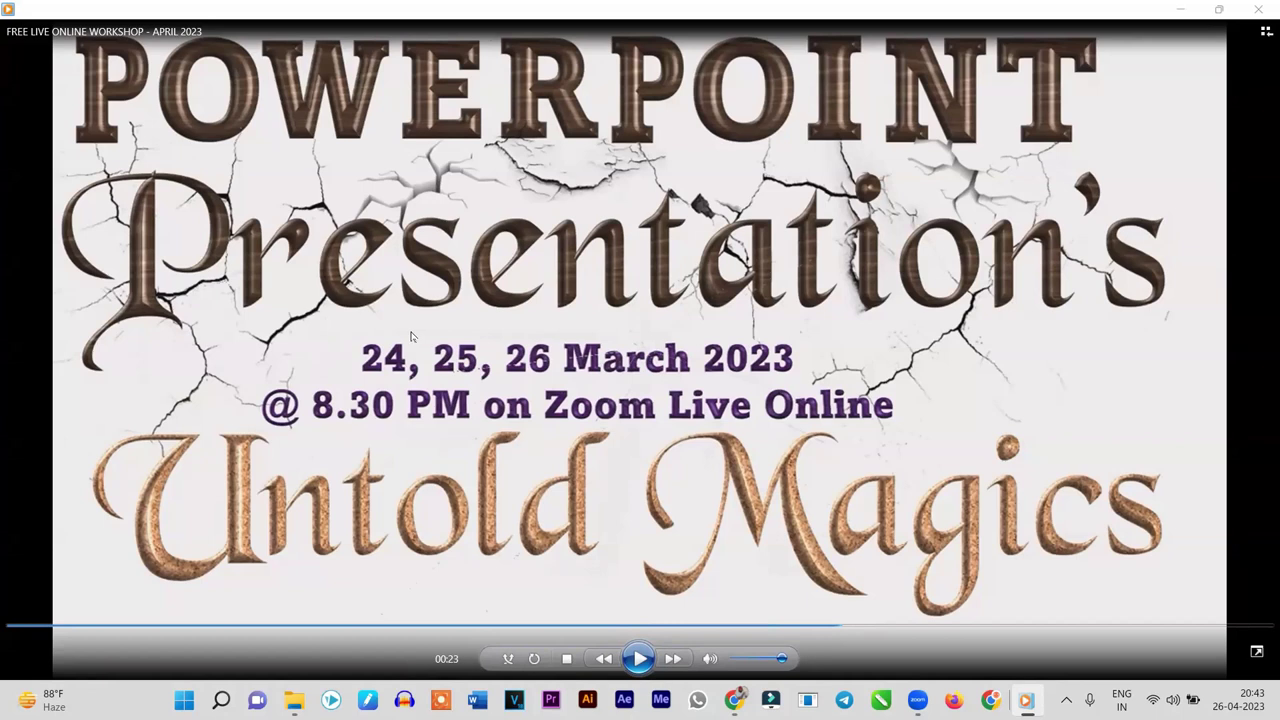
{"action": "left_click", "coordinate": [1259, 9]}
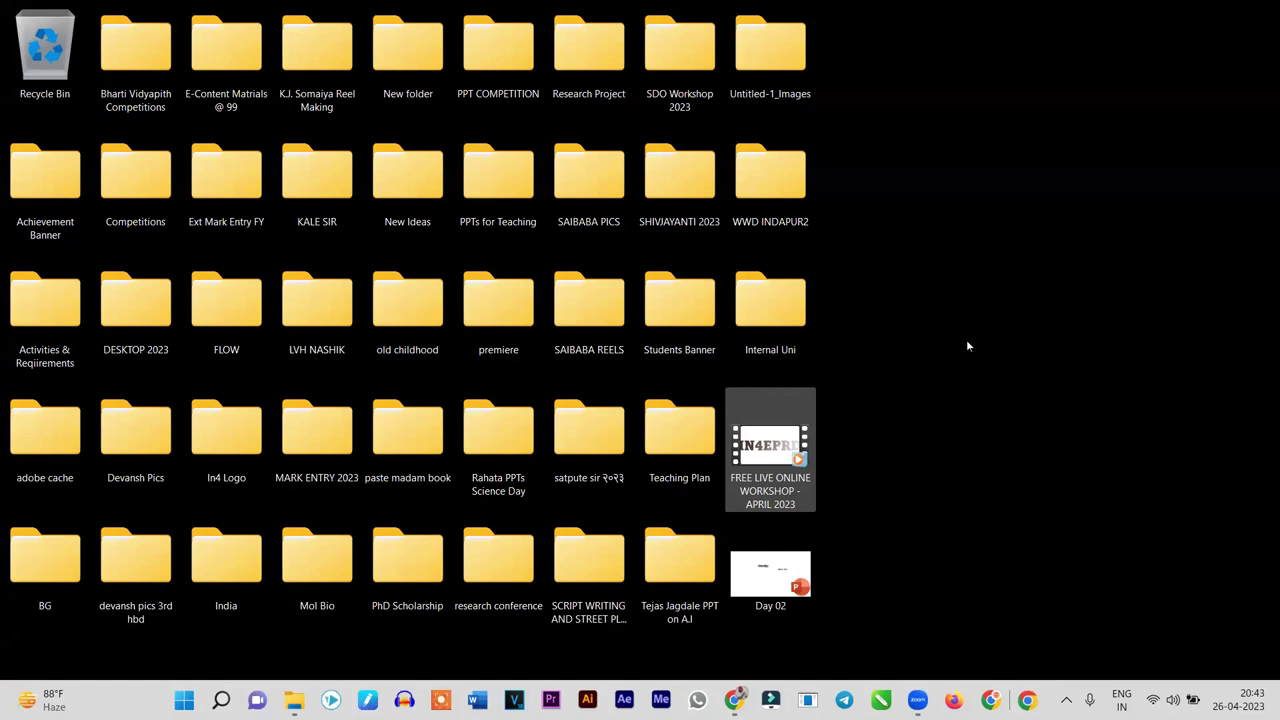
{"action": "left_click", "coordinate": [521, 626]}
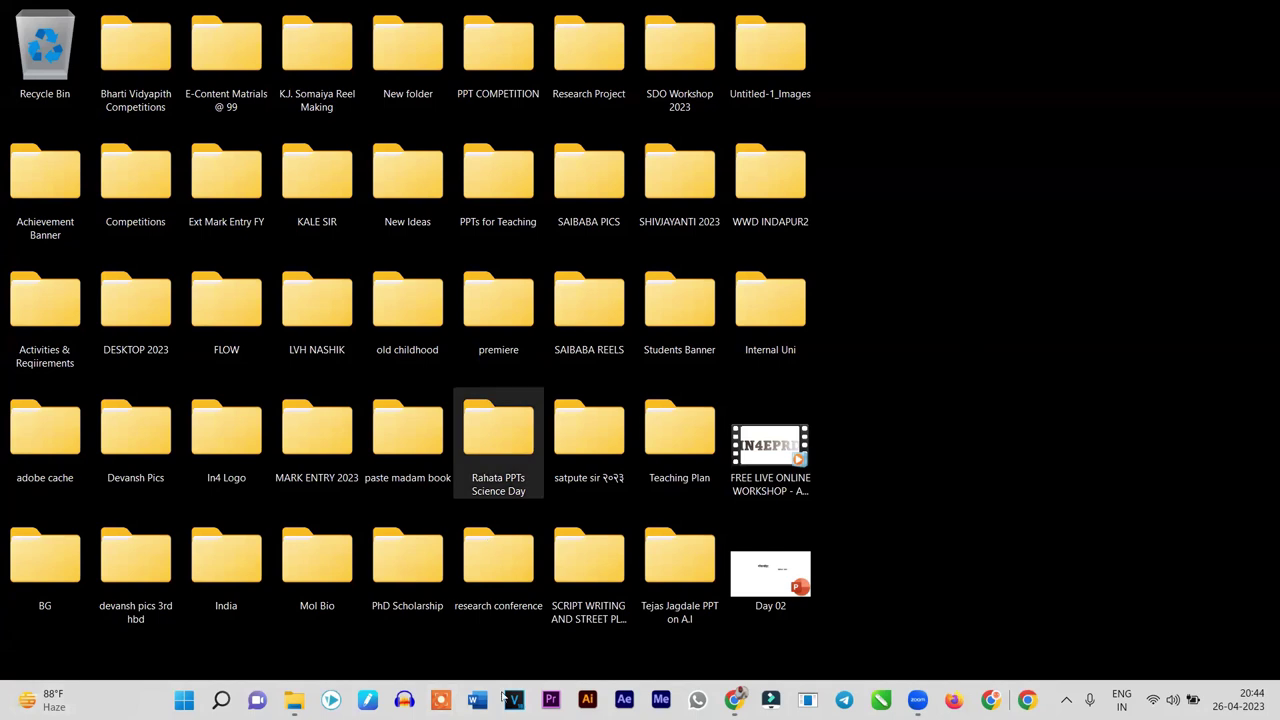
{"action": "left_click", "coordinate": [789, 441]}
{"action": "double_click", "coordinate": [789, 441]}
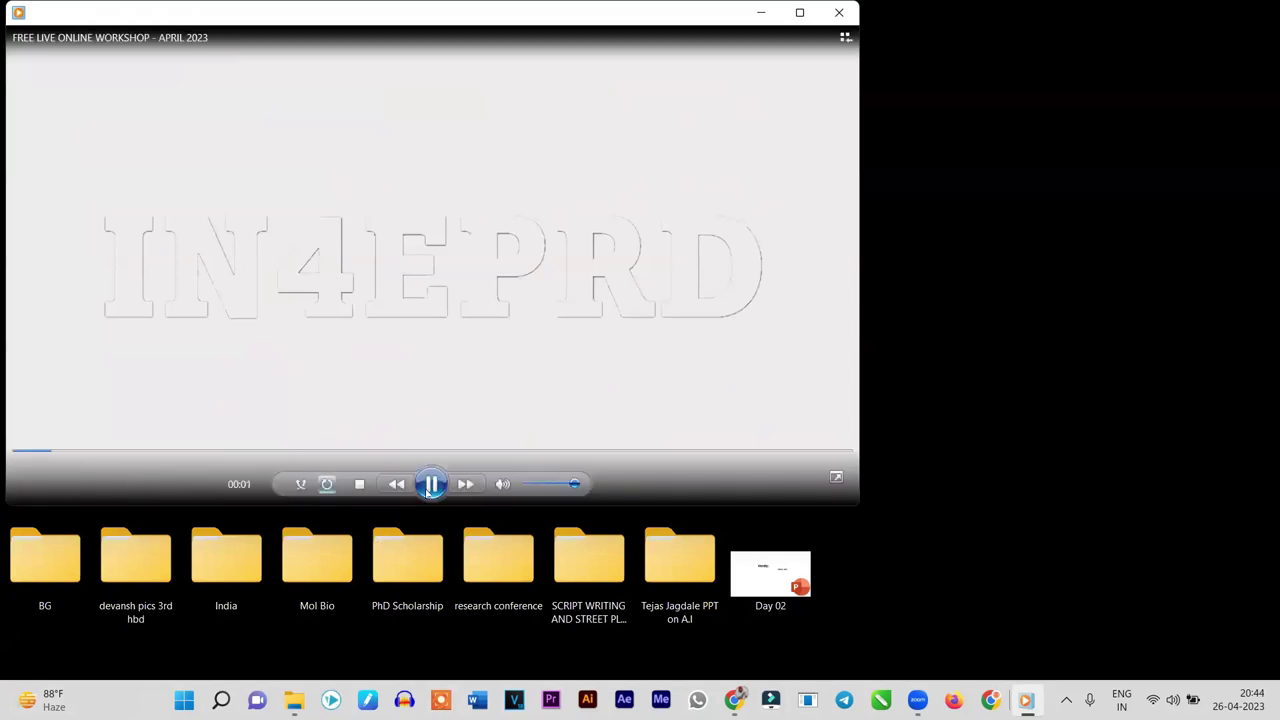
{"action": "left_click", "coordinate": [518, 487]}
{"action": "left_click", "coordinate": [331, 452]}
{"action": "left_click_drag", "start_coordinate": [320, 458], "coordinate": [16, 453]}
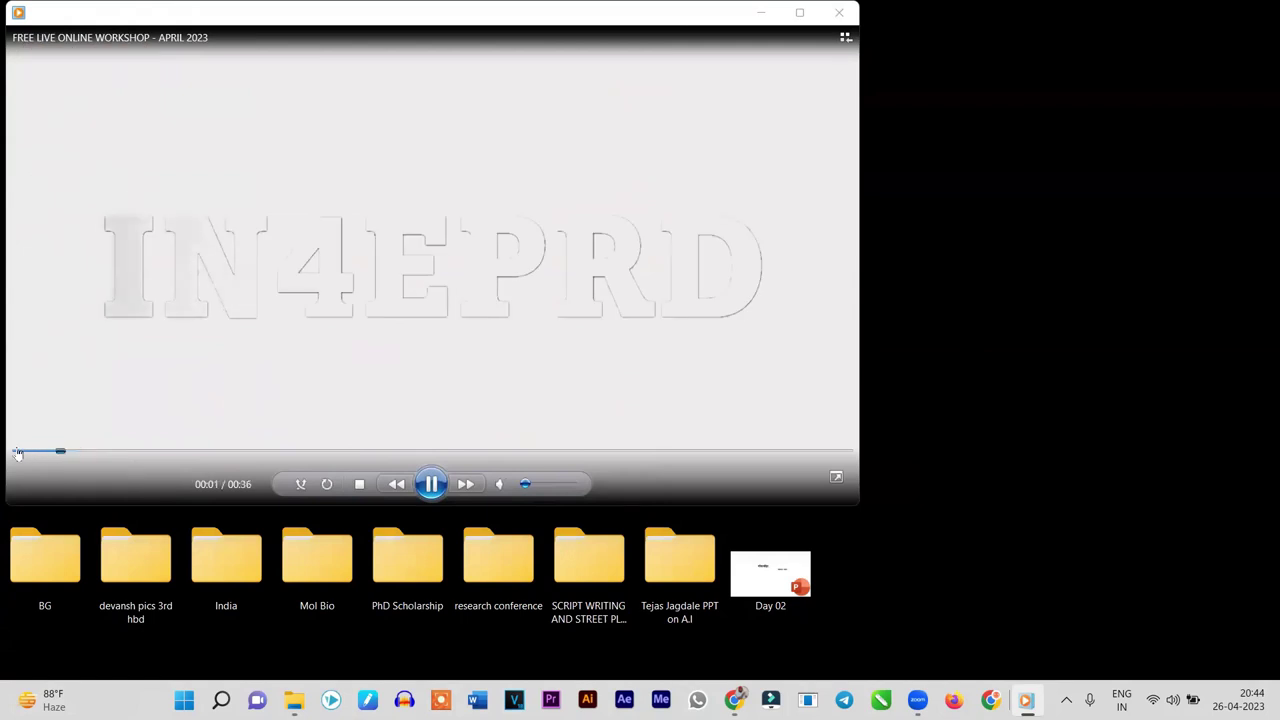
{"action": "left_click", "coordinate": [430, 484]}
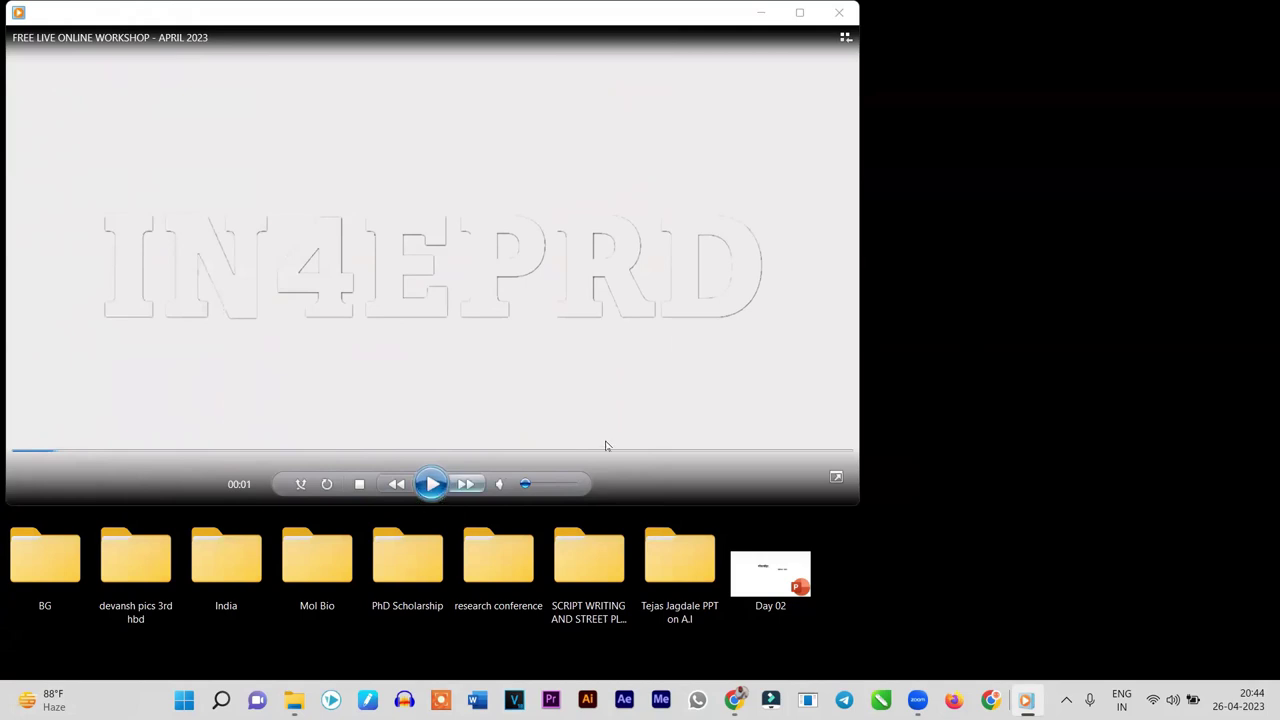
{"action": "left_click", "coordinate": [433, 486]}
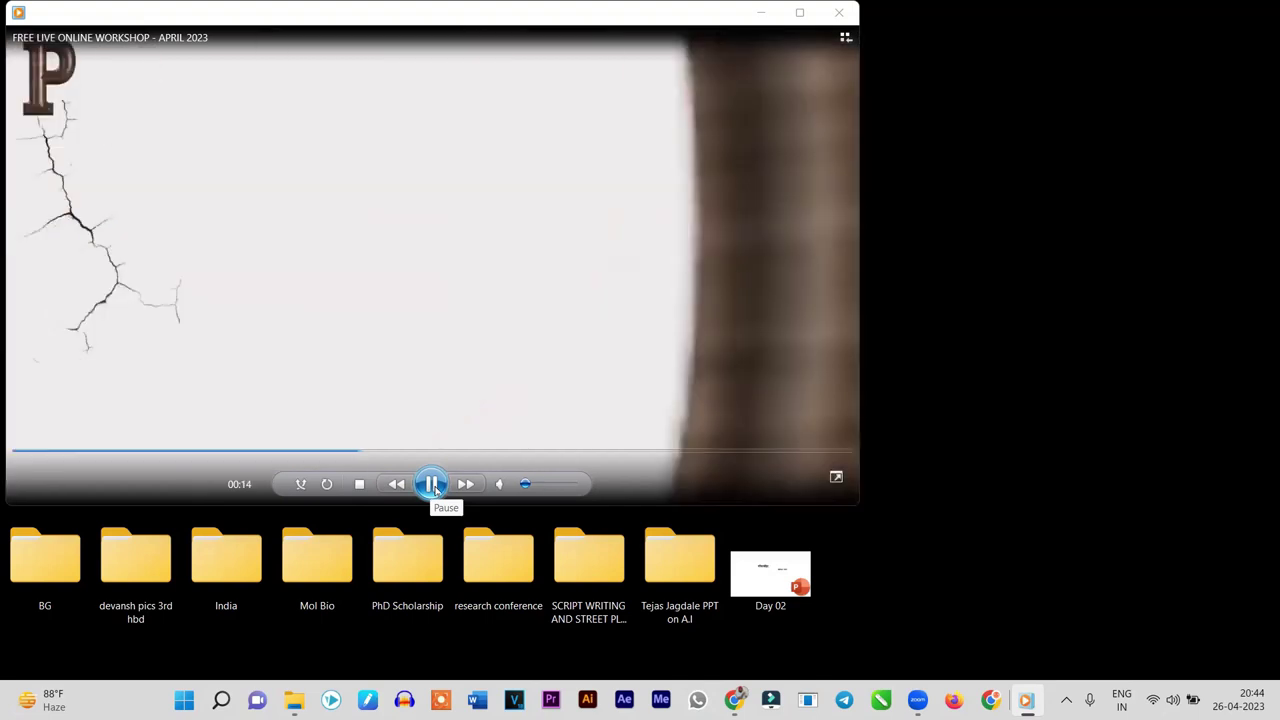
{"action": "left_click", "coordinate": [433, 486]}
{"action": "left_click", "coordinate": [433, 486]}
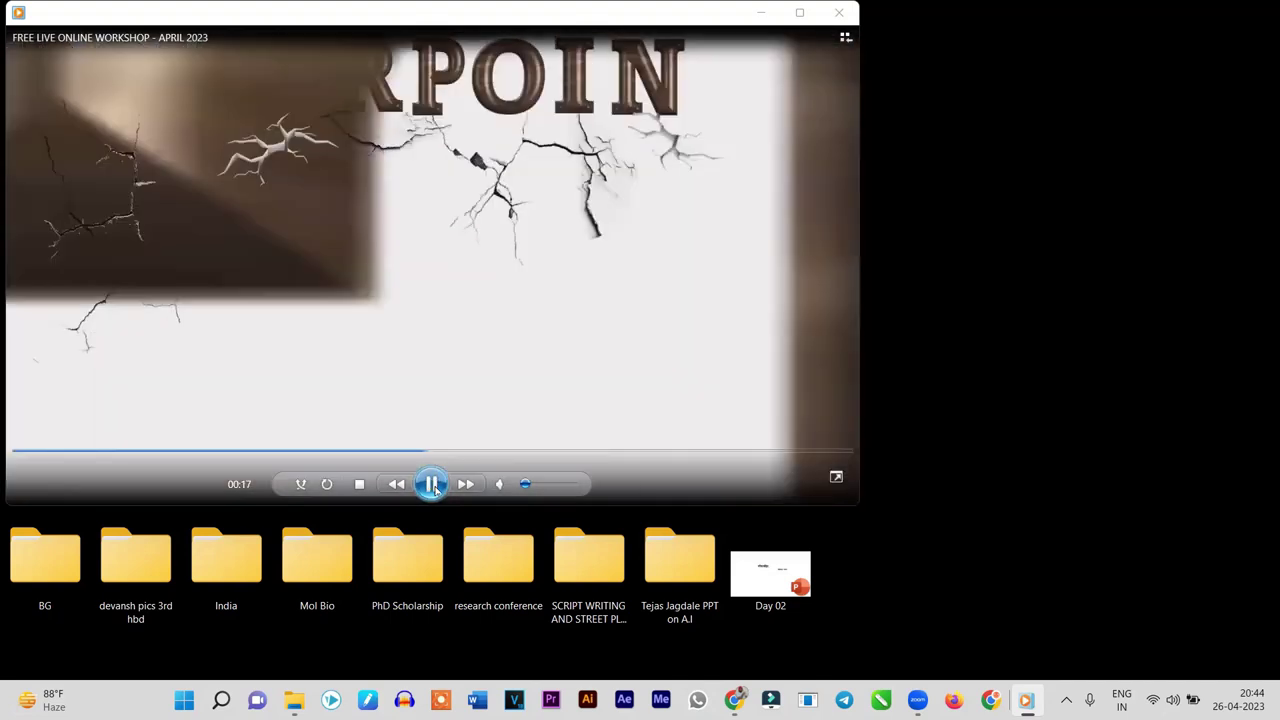
{"action": "left_click", "coordinate": [433, 486]}
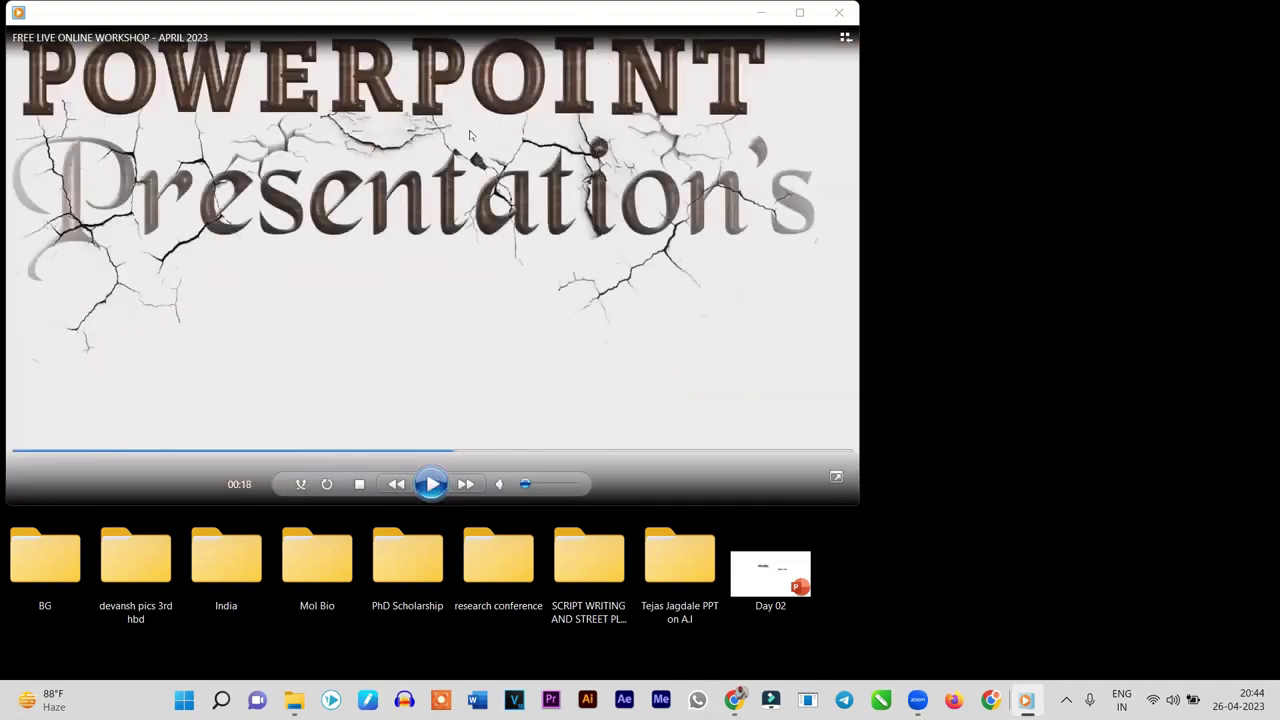
{"action": "left_click", "coordinate": [839, 12]}
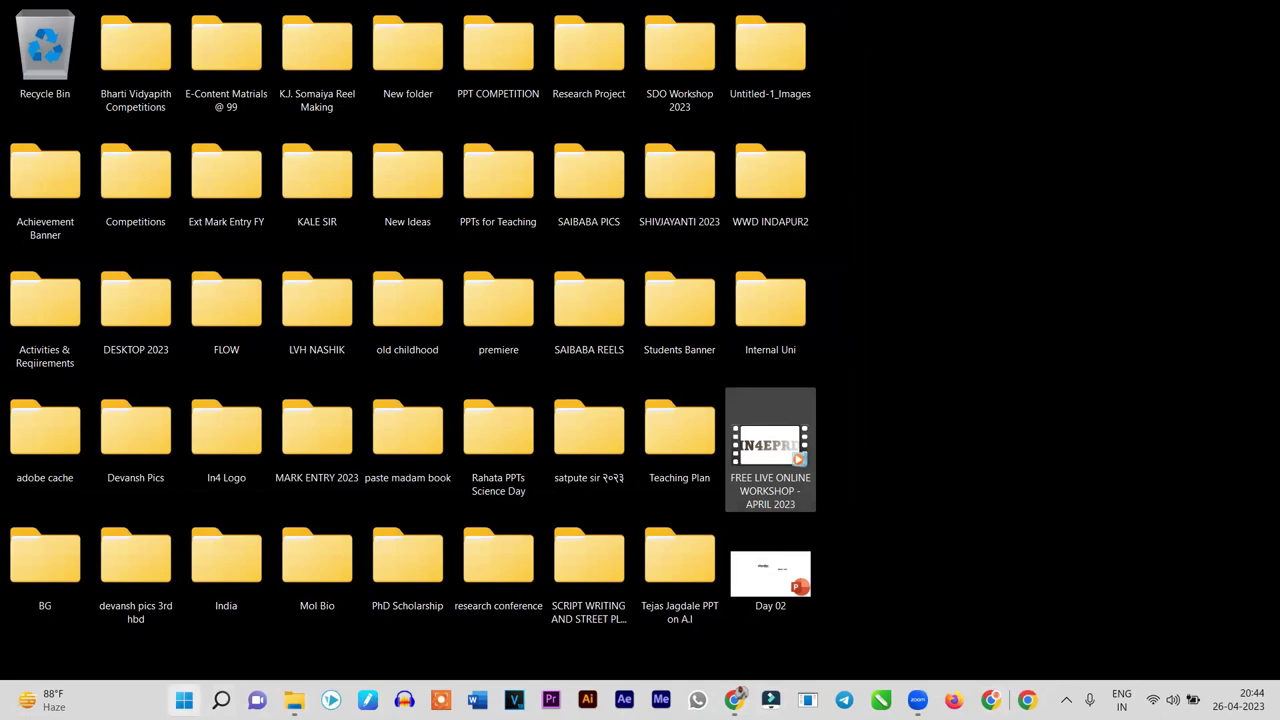
Launch PowerPoint from the Start menu and create a Blank Presentation
{"action": "left_click", "coordinate": [184, 699]}
{"action": "left_click", "coordinate": [676, 207]}
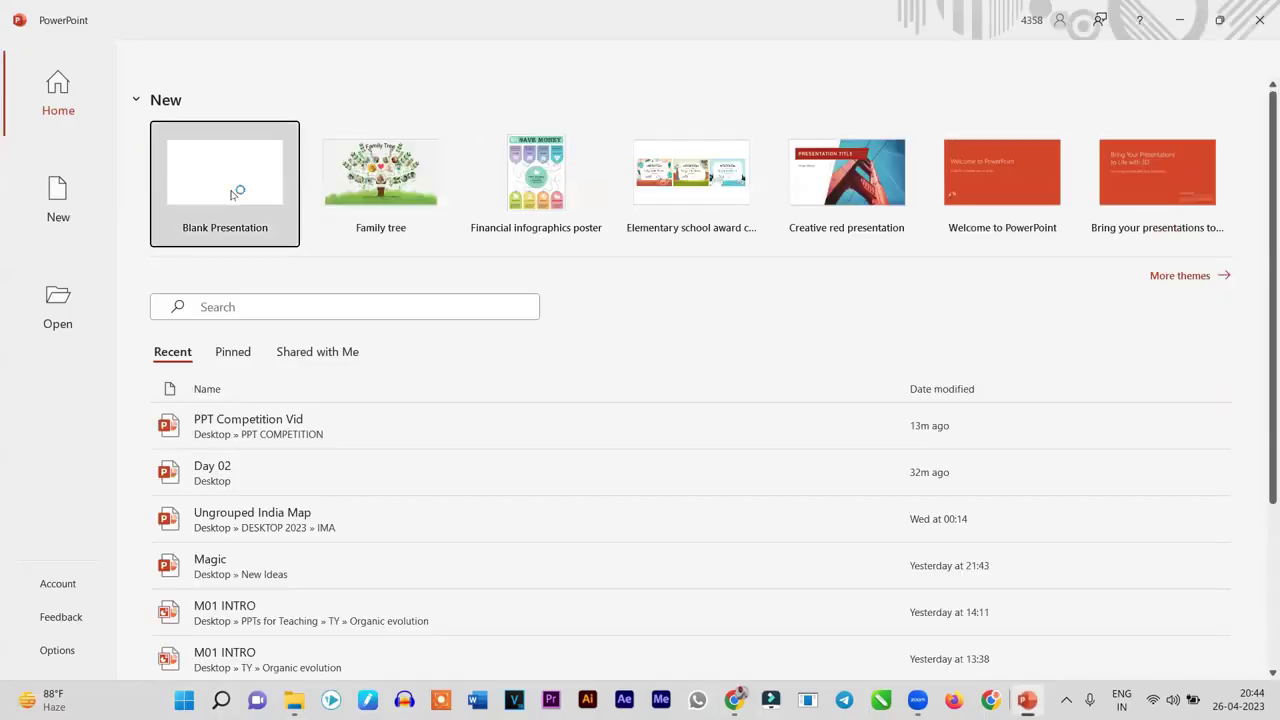
{"action": "left_click", "coordinate": [232, 193]}
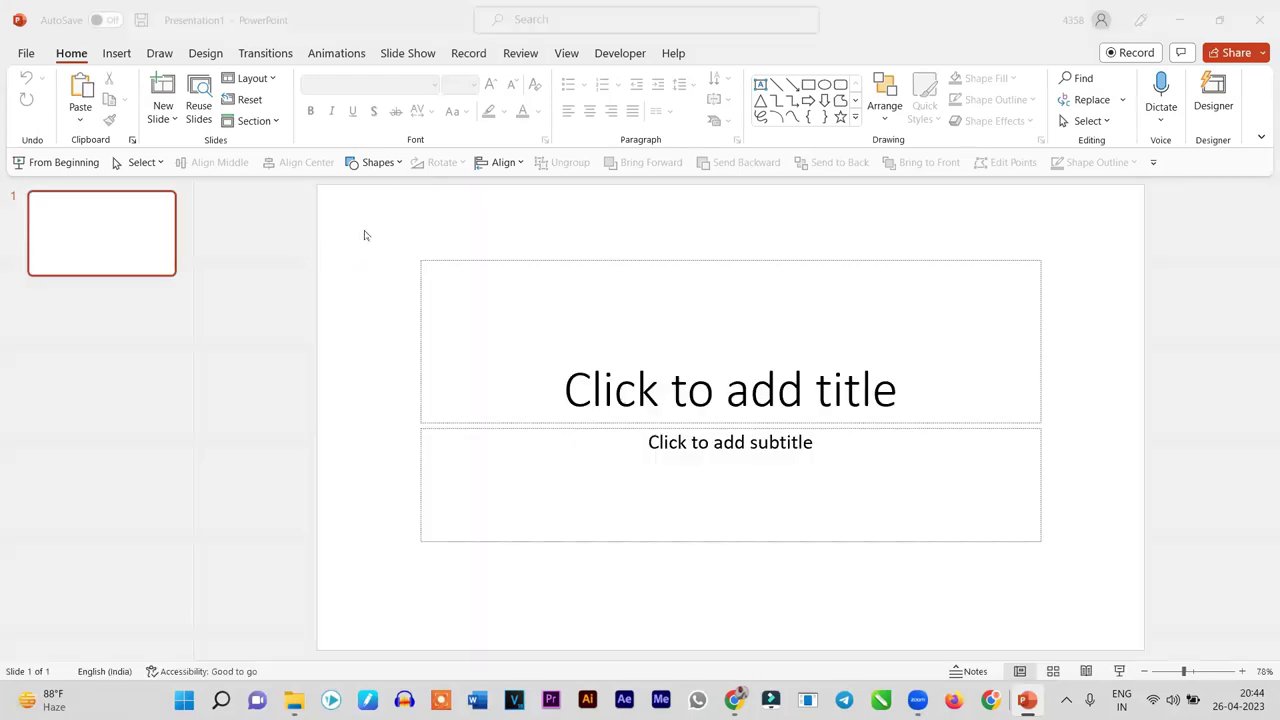
Delete both slide placeholders, dismiss the Designer pane and minimize PowerPoint
{"action": "key", "text": "ctrl+a"}
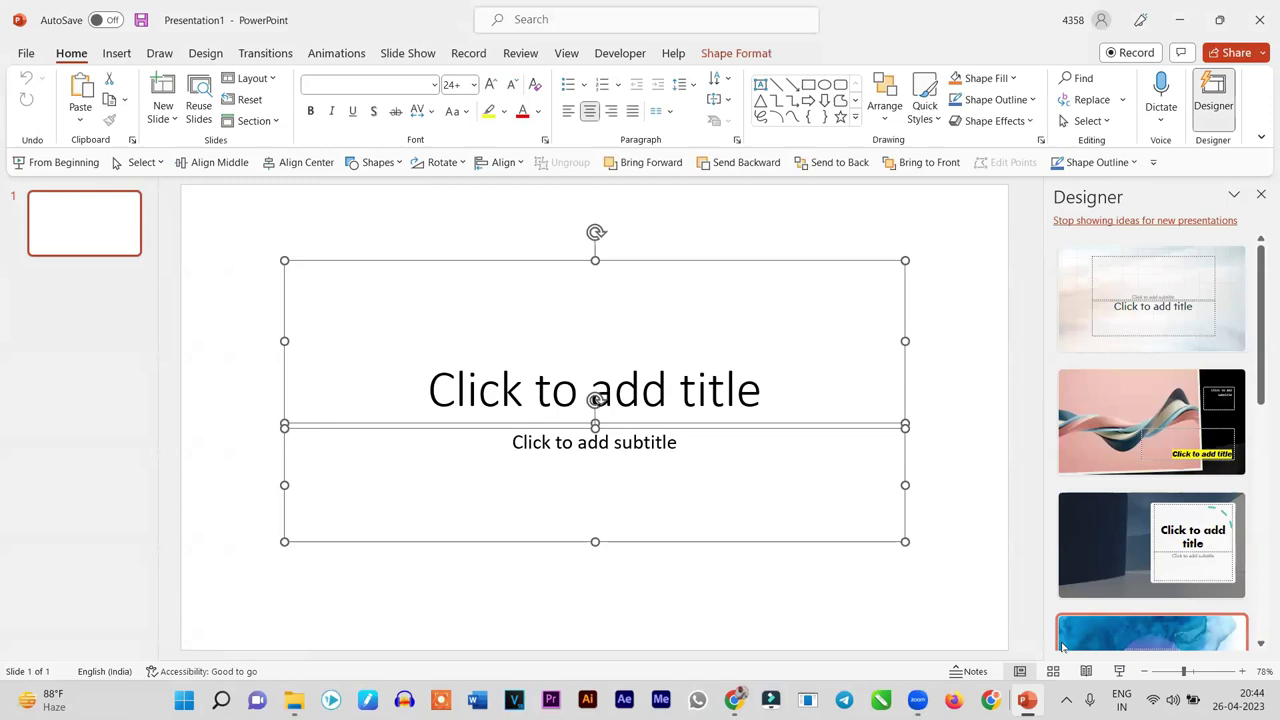
{"action": "key", "text": "Delete"}
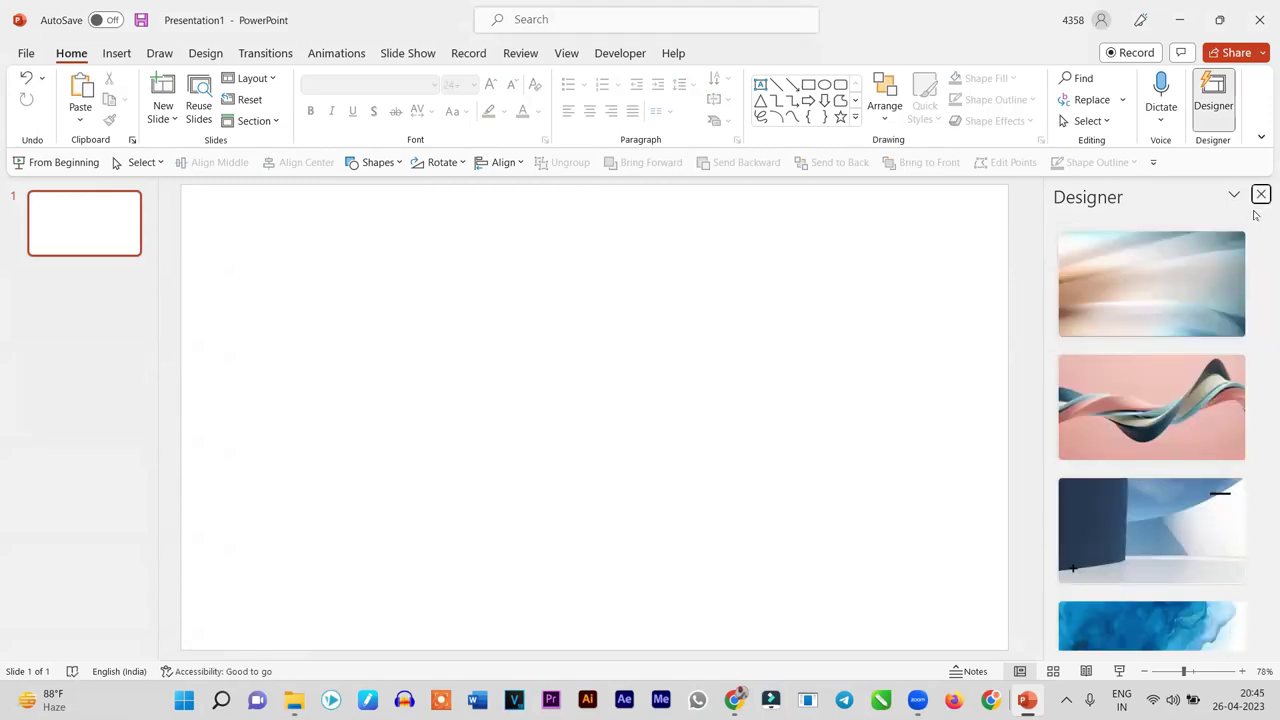
{"action": "left_click", "coordinate": [1261, 196]}
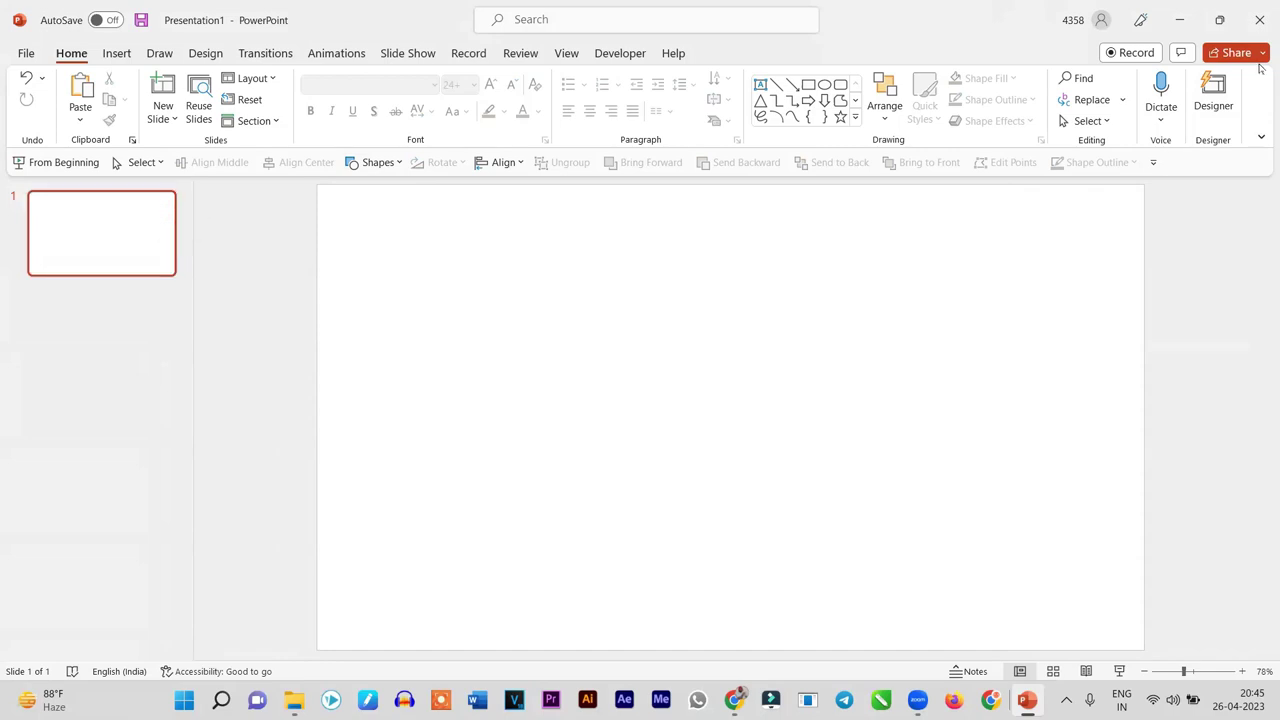
{"action": "left_click", "coordinate": [1177, 14]}
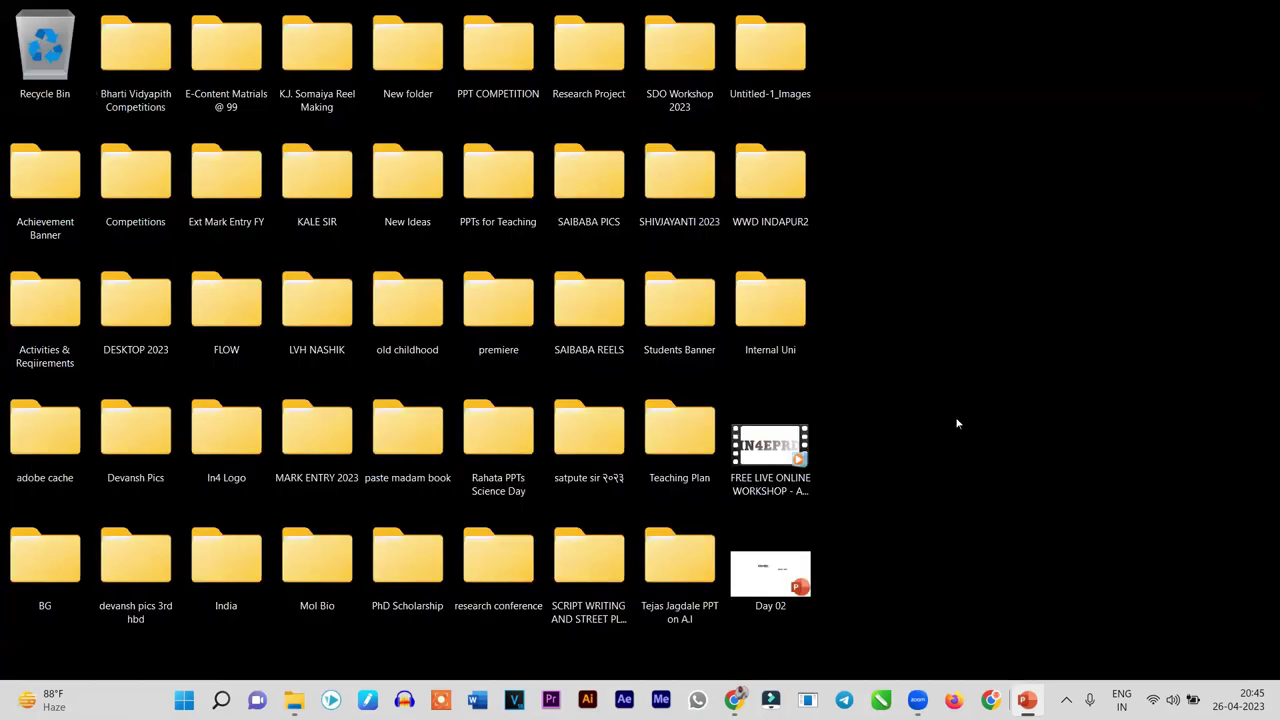
In the Day 02 presentation, move स्पर्धा out of 'प्रेझेंटेशन स्पर्धा' into its own text box
{"action": "double_click", "coordinate": [778, 577]}
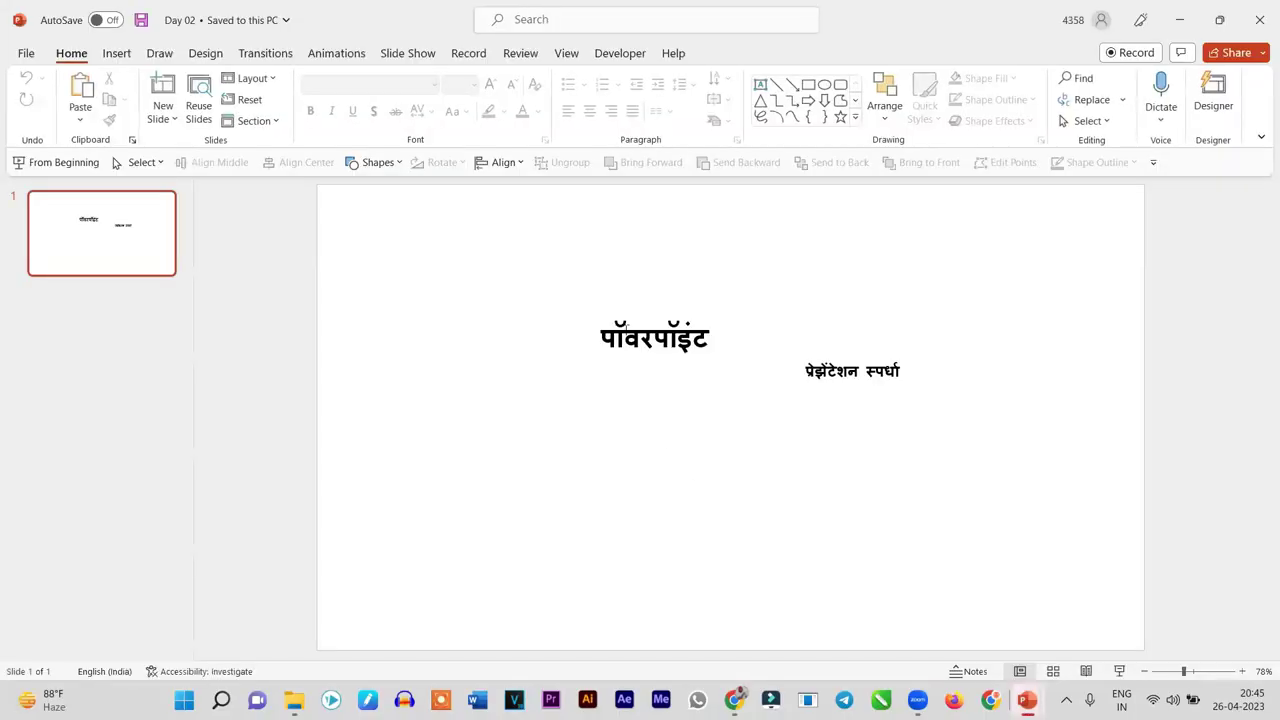
{"action": "left_click", "coordinate": [849, 371]}
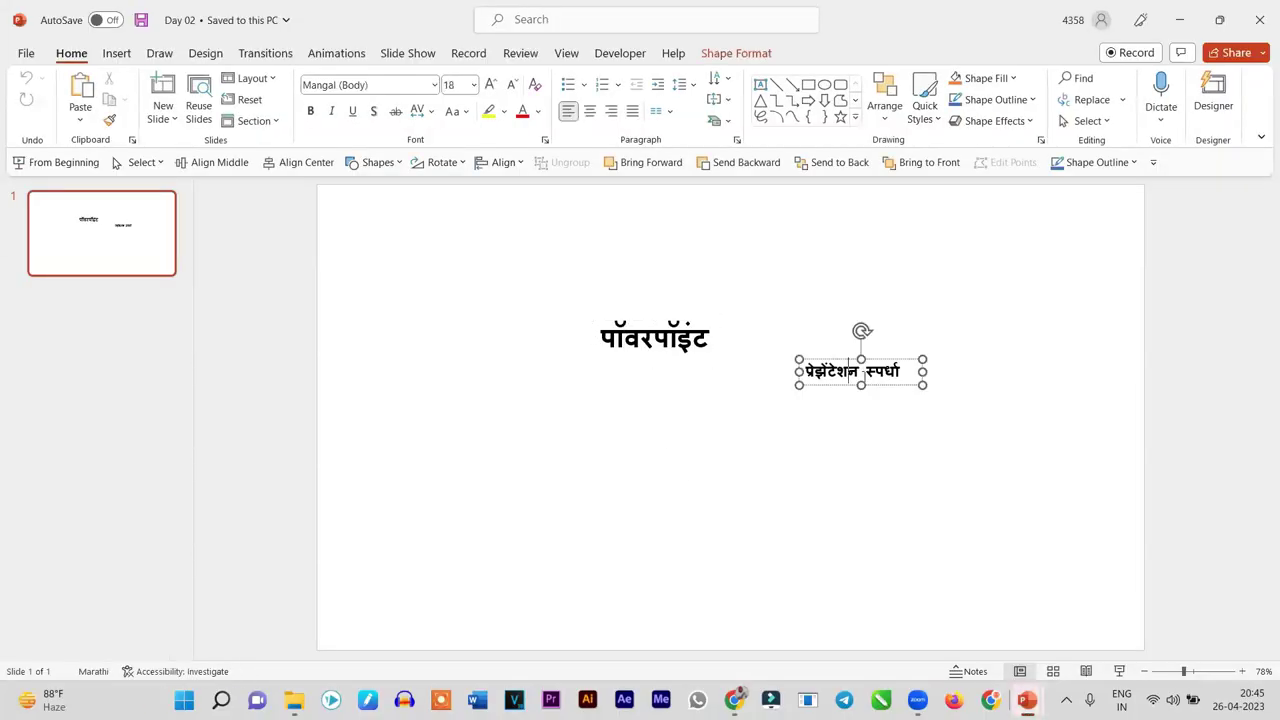
{"action": "double_click", "coordinate": [866, 371]}
{"action": "key", "text": "ctrl+c"}
{"action": "key", "text": "BackSpace"}
{"action": "right_click", "coordinate": [953, 216]}
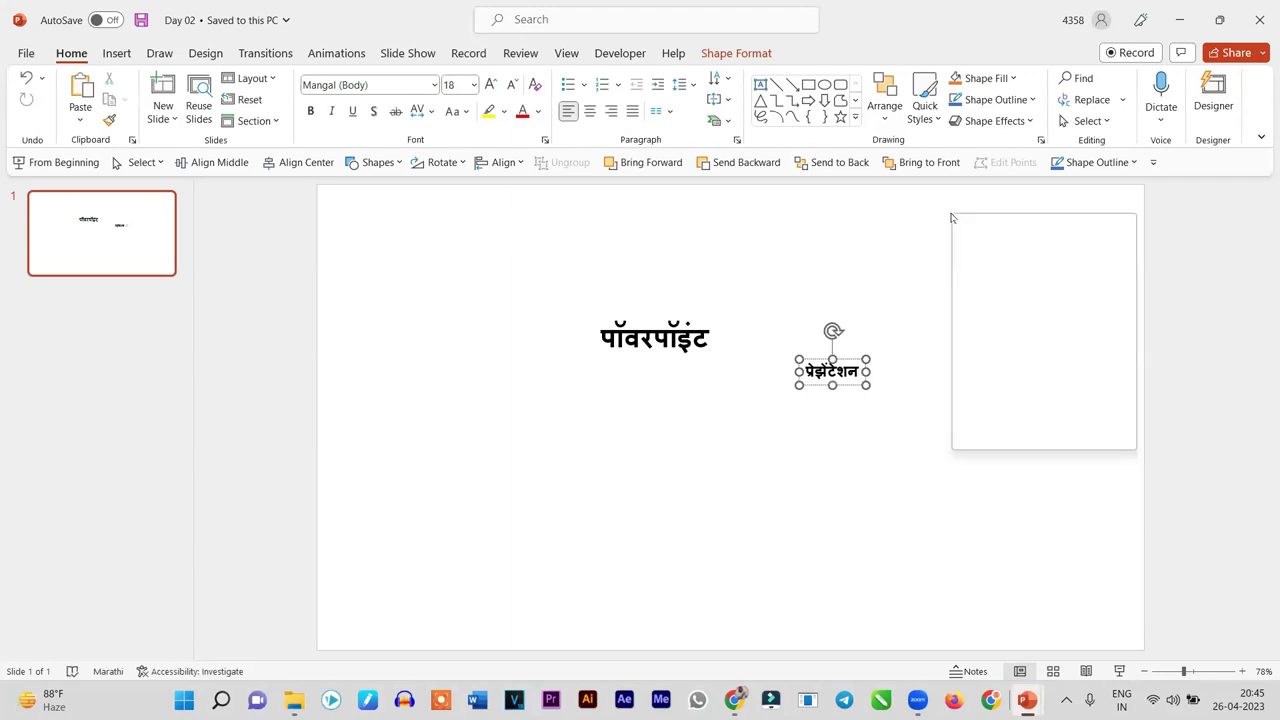
{"action": "left_click", "coordinate": [1017, 283]}
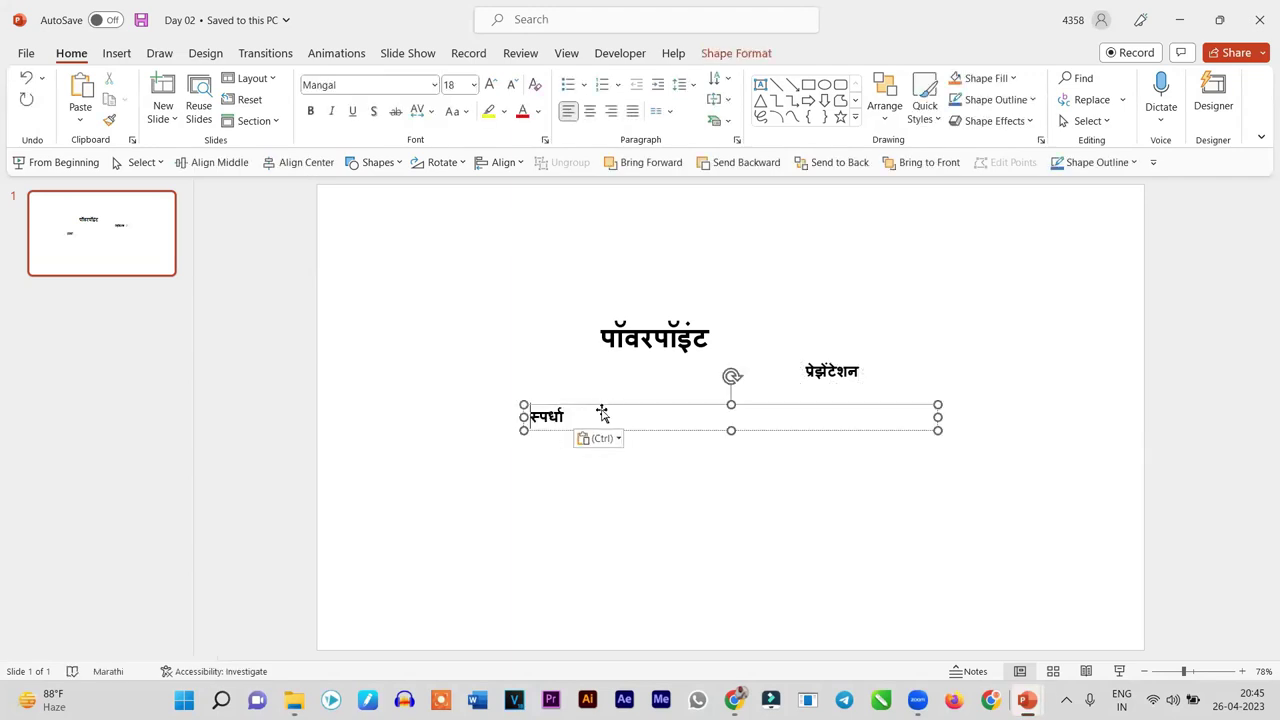
{"action": "mouse_move", "coordinate": [935, 418]}
{"action": "left_mouse_down"}
{"action": "mouse_move", "coordinate": [578, 418]}
{"action": "mouse_move", "coordinate": [862, 431]}
{"action": "left_mouse_up"}
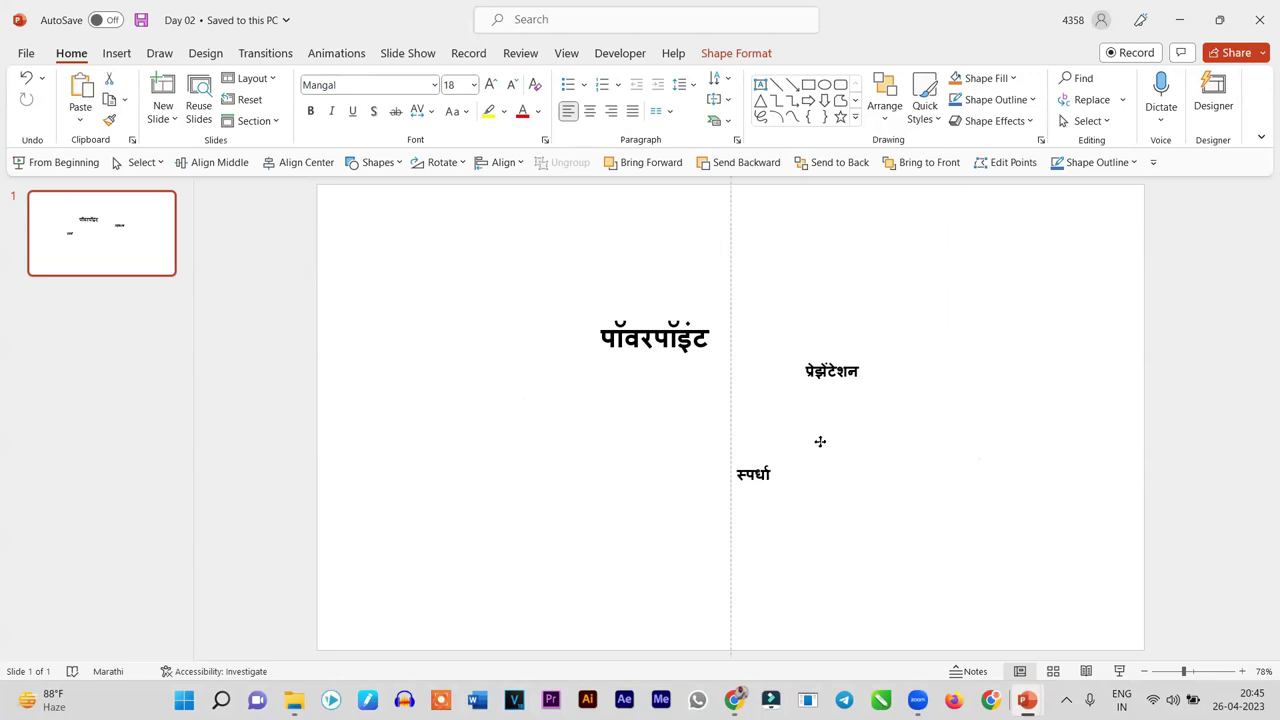
{"action": "scroll", "coordinate": [1020, 474], "scroll_direction": "up", "scroll_amount": 5}
{"action": "scroll", "coordinate": [618, 368], "scroll_direction": "down", "scroll_amount": 3}
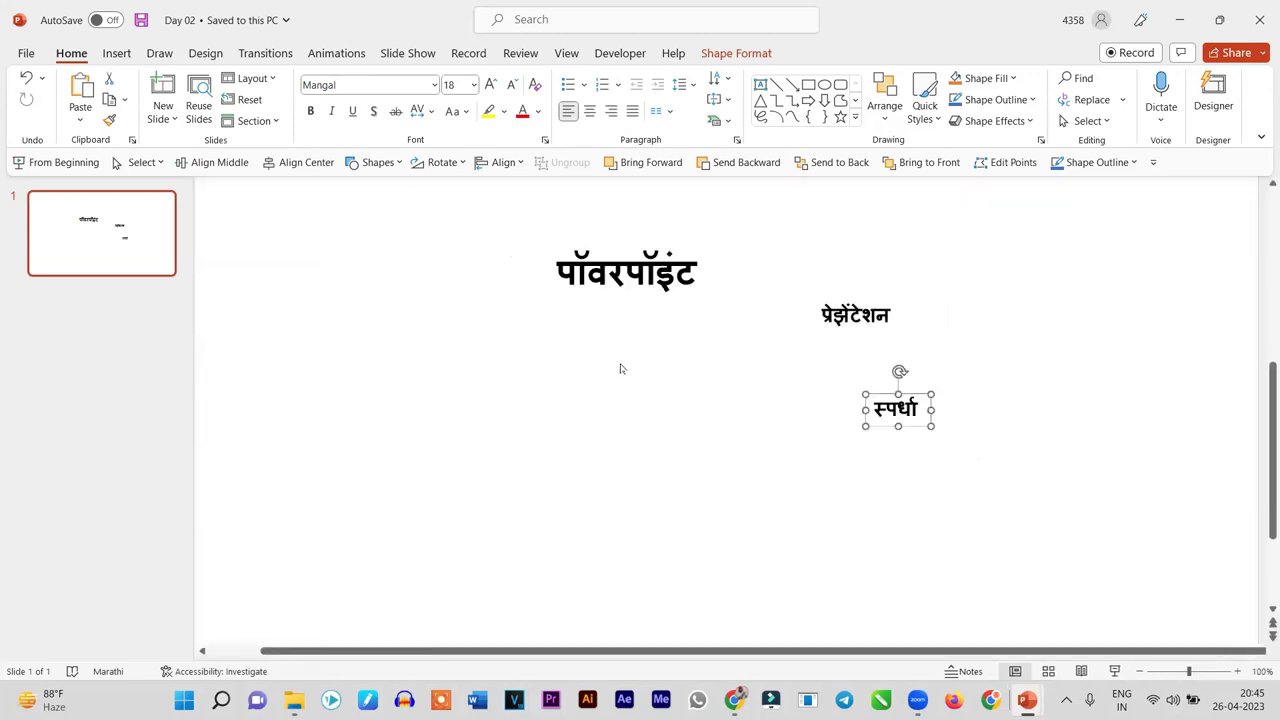
Drag पॉवरपॉइंट and प्रेझेंटेशन into one row with स्पर्धा across the slide middle
{"action": "left_click", "coordinate": [626, 274]}
{"action": "left_click_drag", "start_coordinate": [629, 246], "coordinate": [512, 390]}
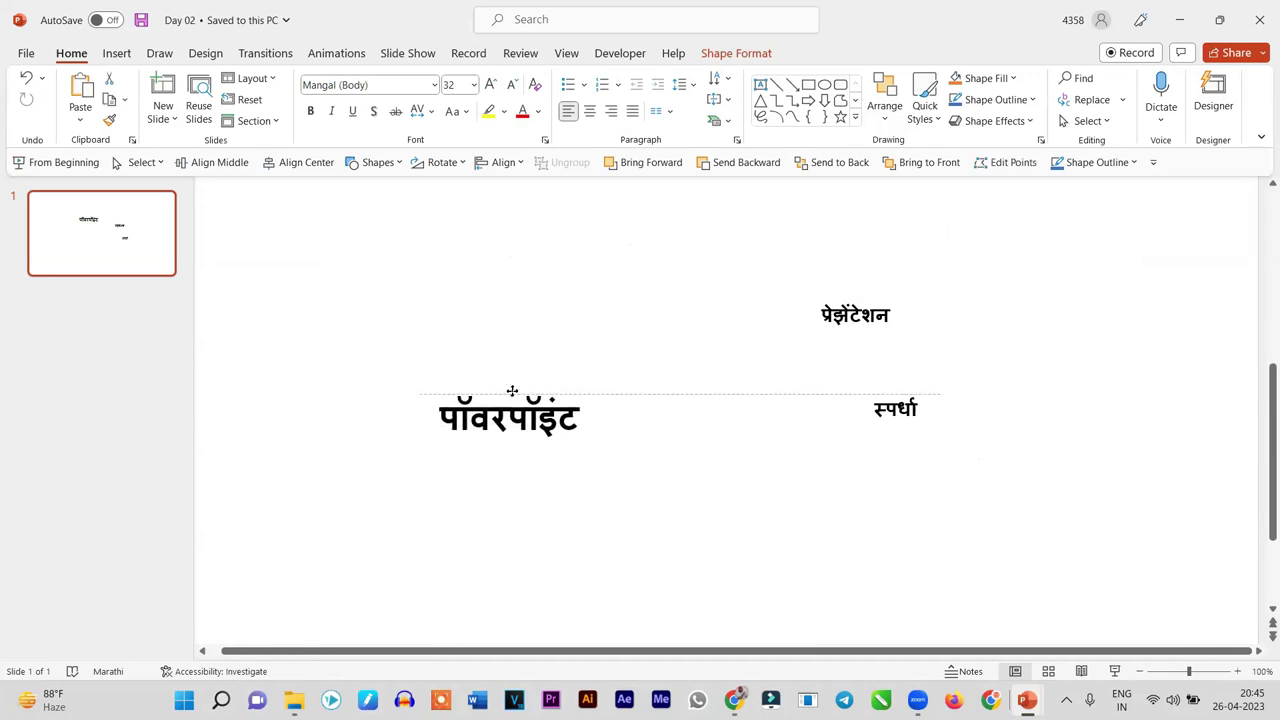
{"action": "left_click", "coordinate": [814, 316]}
{"action": "left_click_drag", "start_coordinate": [814, 316], "coordinate": [640, 418]}
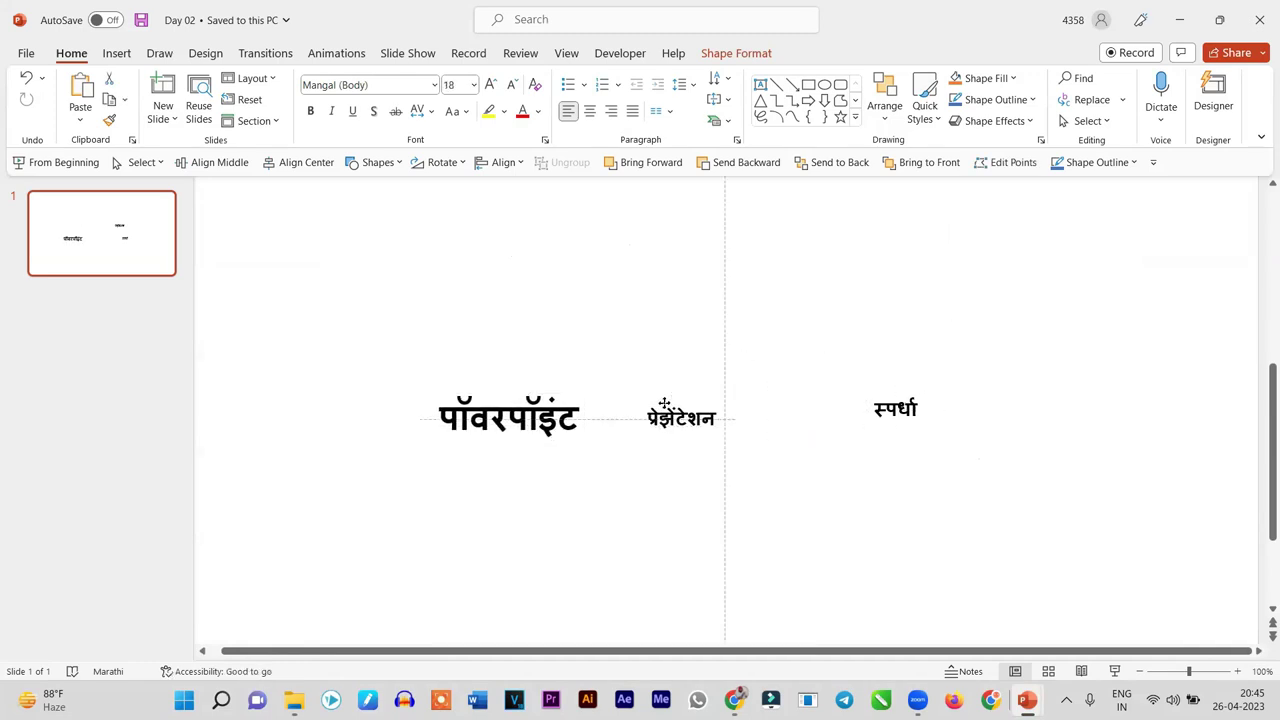
{"action": "left_click", "coordinate": [884, 400]}
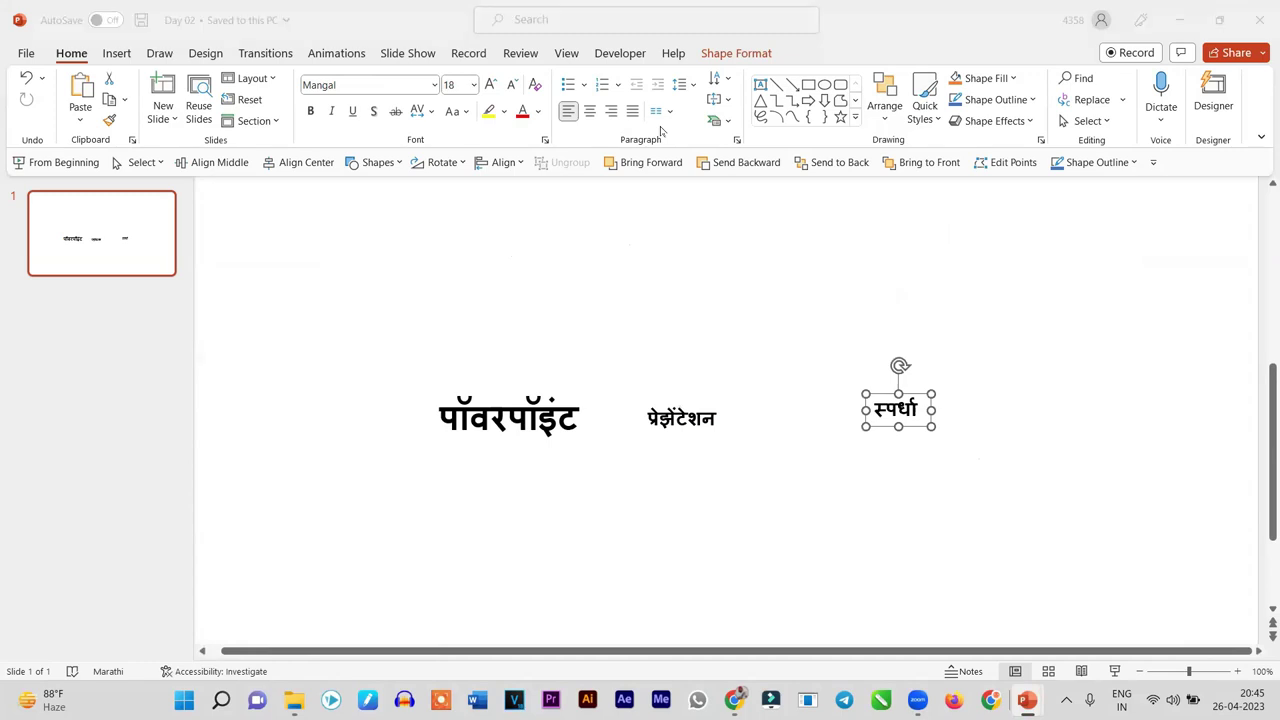
{"action": "left_click", "coordinate": [518, 397]}
{"action": "left_click_drag", "start_coordinate": [518, 397], "coordinate": [516, 372]}
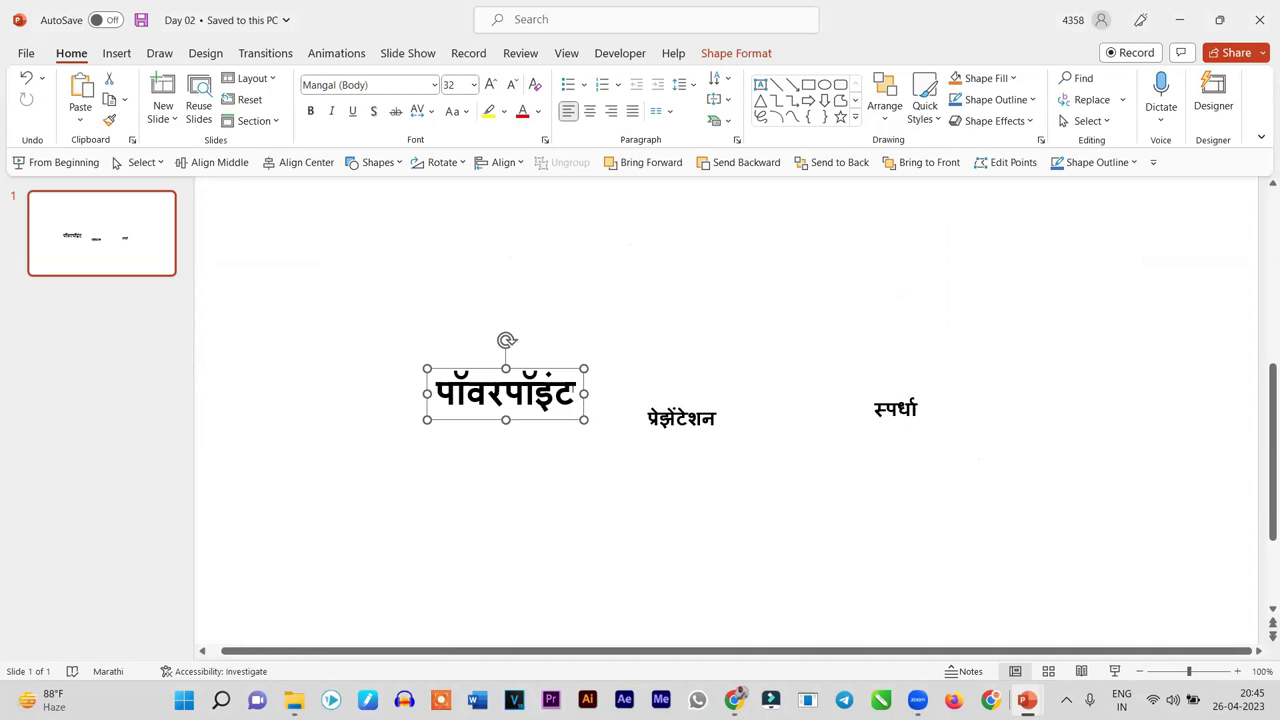
{"action": "scroll", "coordinate": [586, 393], "scroll_direction": "up", "scroll_amount": 3, "text": "ctrl"}
{"action": "scroll", "coordinate": [587, 390], "scroll_direction": "down", "scroll_amount": 3, "text": "ctrl"}
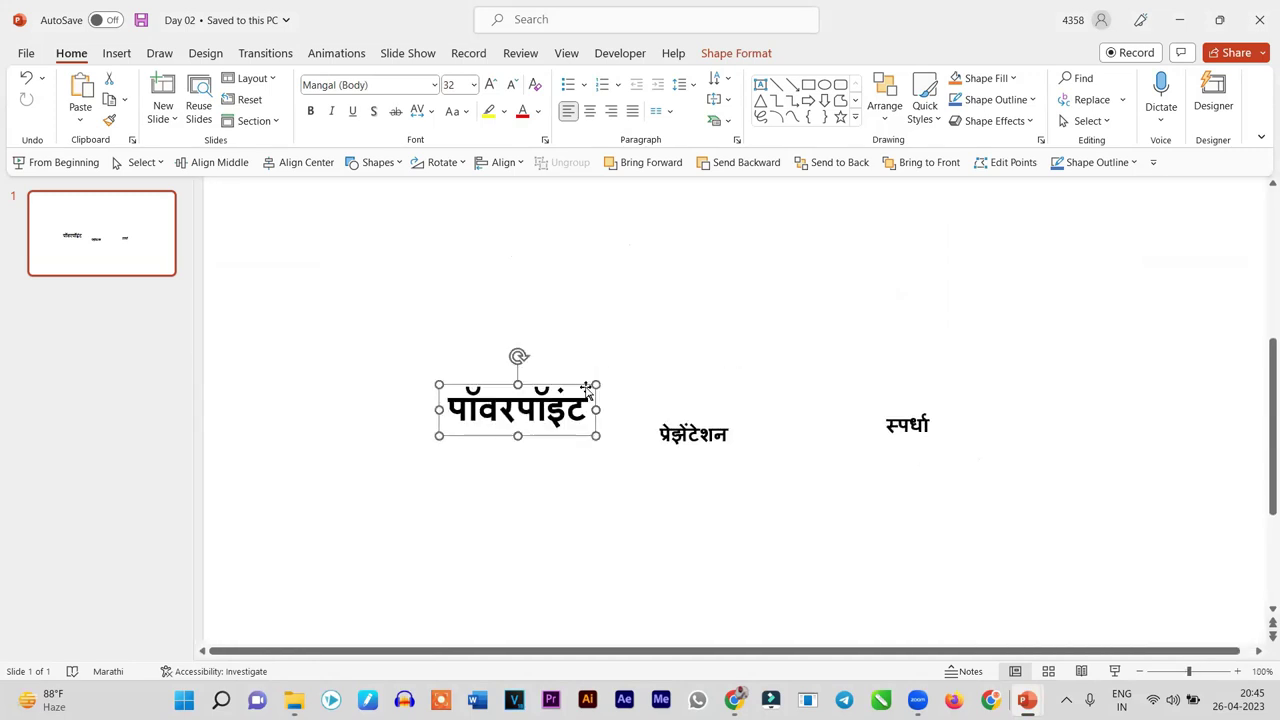
Enlarge पॉवरपॉइंट's font two steps and resize its box to fit one line
{"action": "key", "text": "ctrl+shift+period"}
{"action": "key", "text": "ctrl+shift+period"}
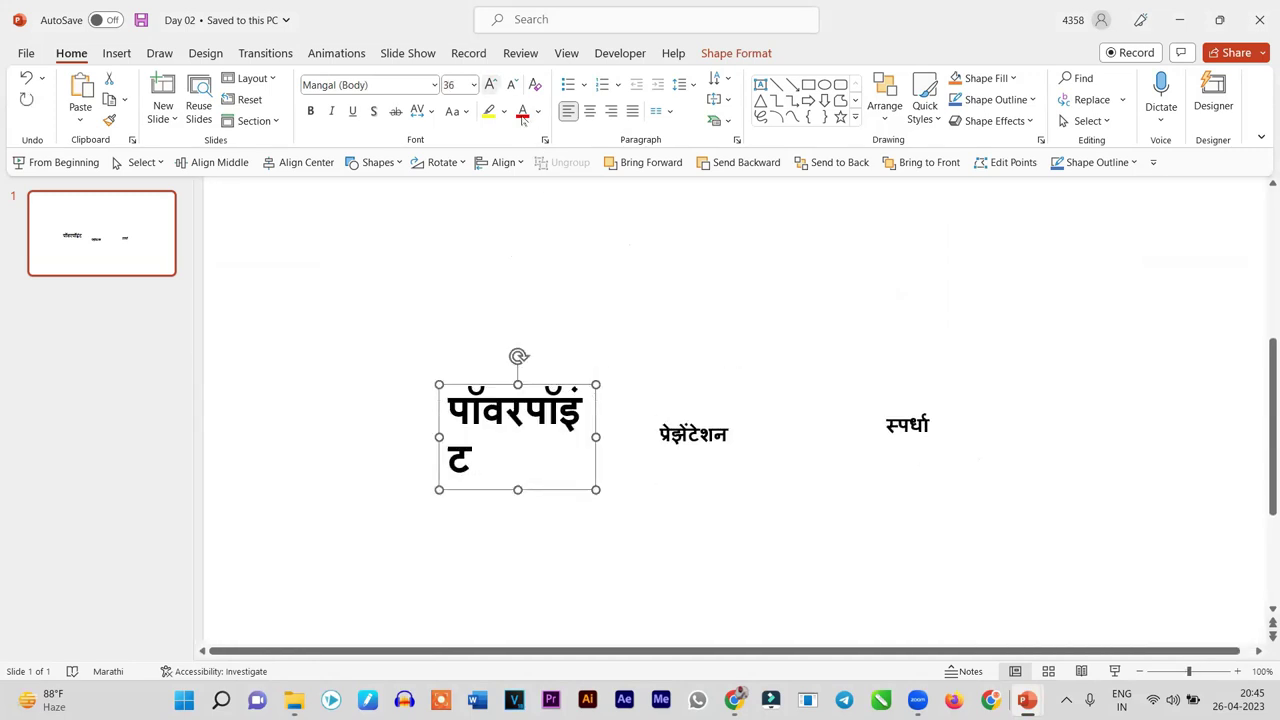
{"action": "key", "text": "ctrl+shift+period"}
{"action": "key", "text": "ctrl+shift+period"}
{"action": "left_click_drag", "start_coordinate": [598, 453], "coordinate": [841, 452]}
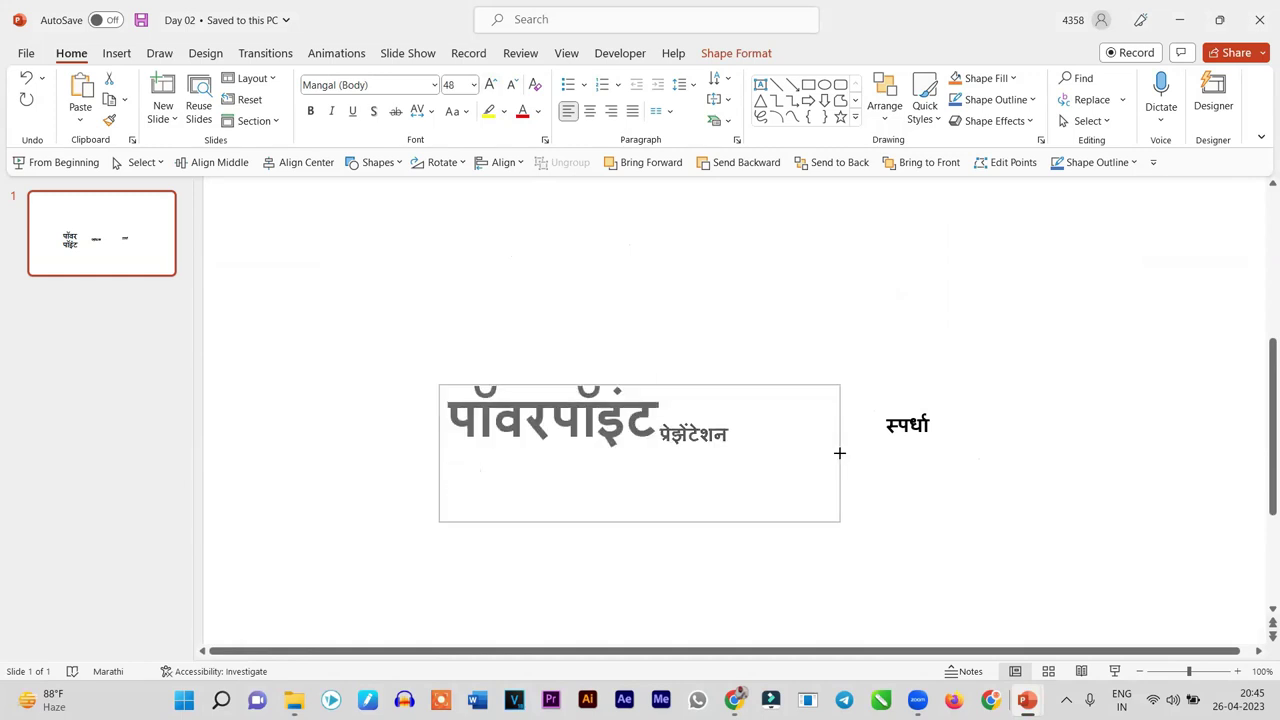
{"action": "left_click_drag", "start_coordinate": [700, 386], "coordinate": [679, 295]}
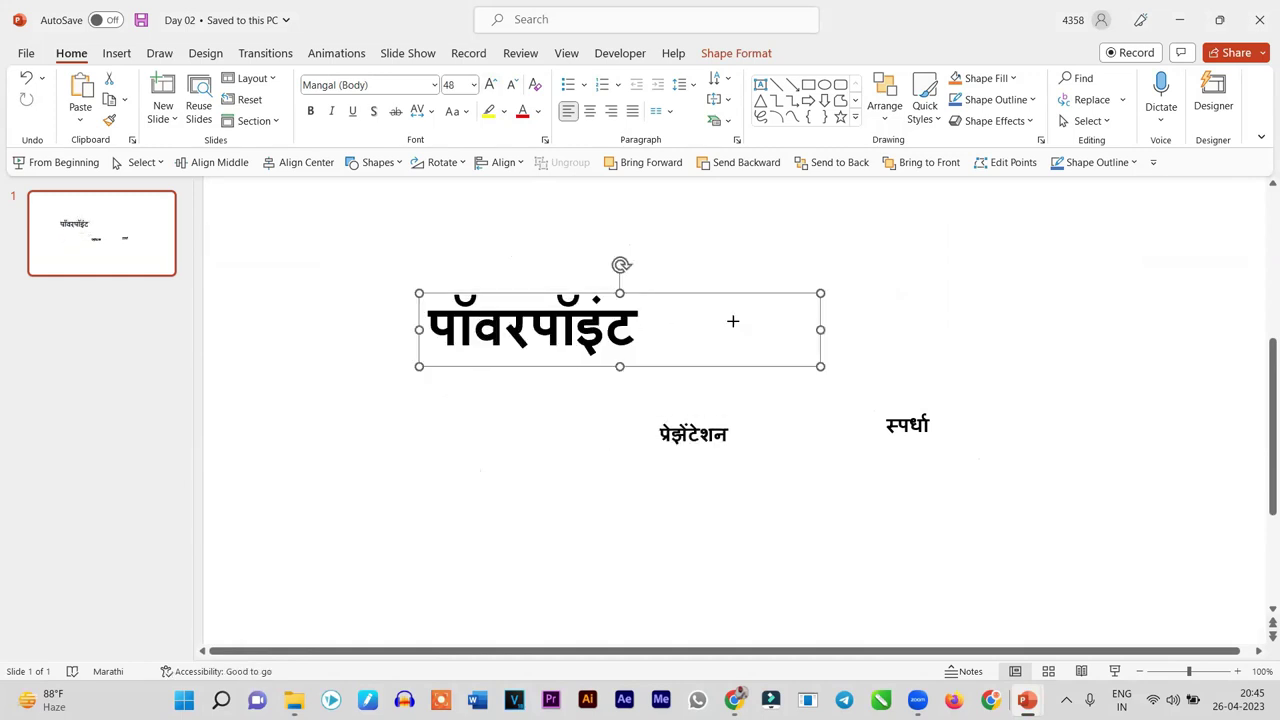
{"action": "left_click_drag", "start_coordinate": [820, 329], "coordinate": [660, 329]}
Set पॉवरपॉइंट to the Baloo font at 66 pt
{"action": "key", "text": "ctrl+shift+f"}
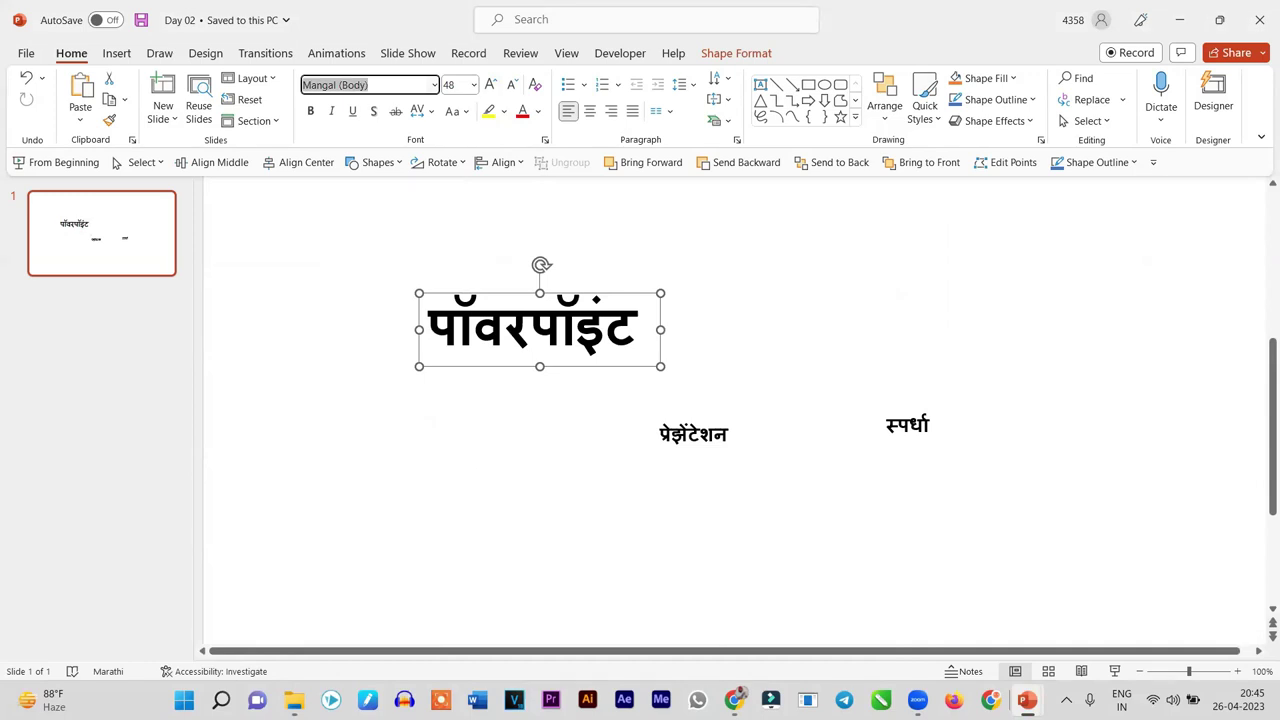
{"action": "type", "text": "baloo"}
{"action": "key", "text": "Return"}
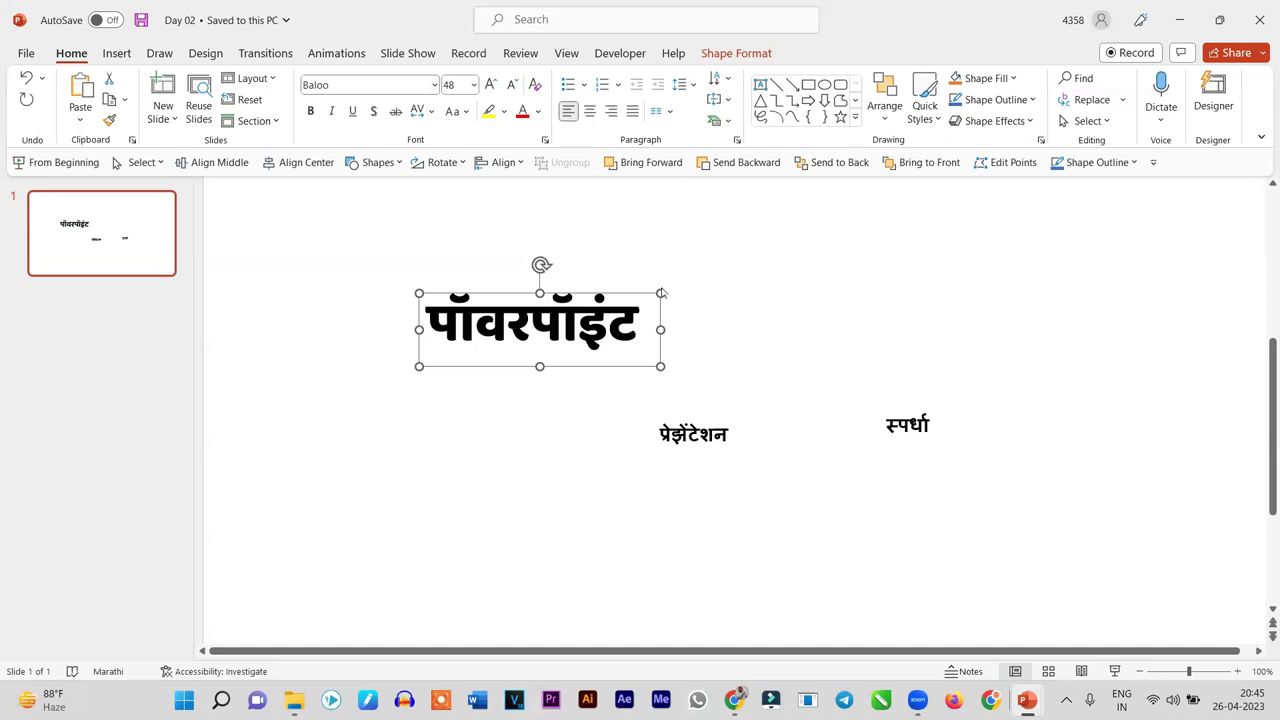
{"action": "scroll", "coordinate": [683, 319], "scroll_direction": "up", "scroll_amount": 5, "text": "ctrl"}
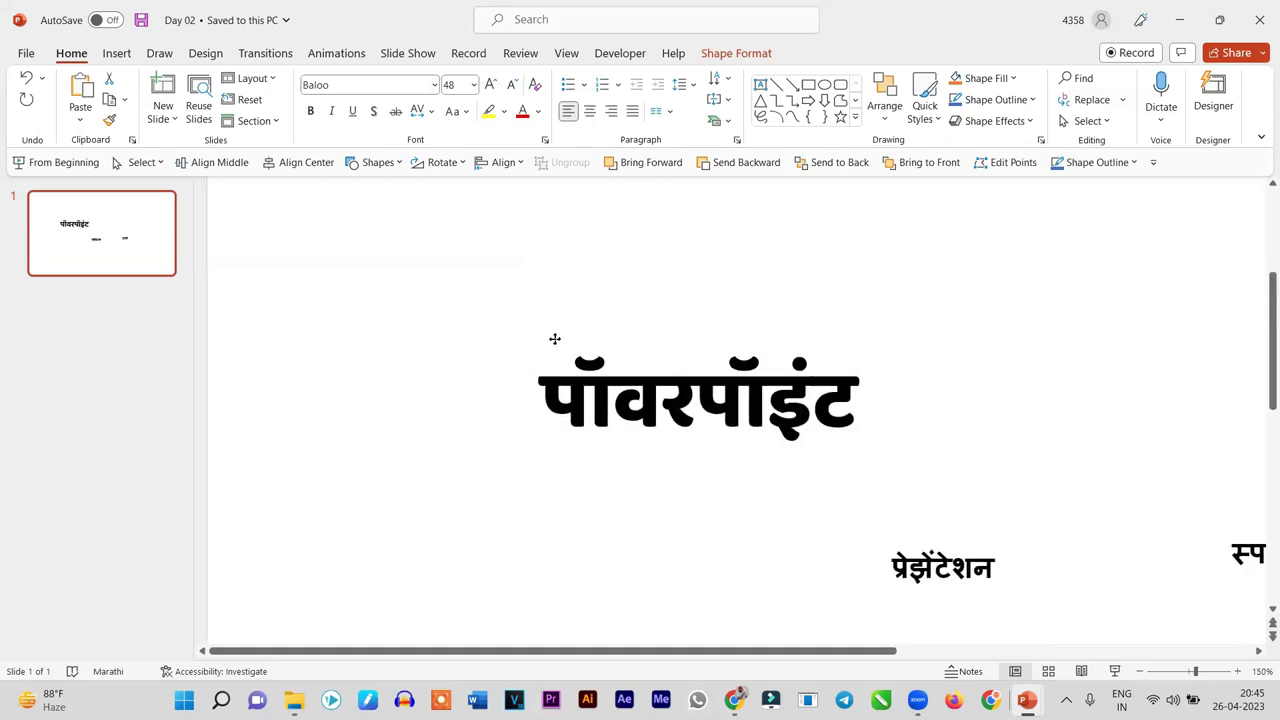
{"action": "left_click", "coordinate": [490, 84]}
{"action": "left_click", "coordinate": [490, 84]}
{"action": "left_click", "coordinate": [490, 84]}
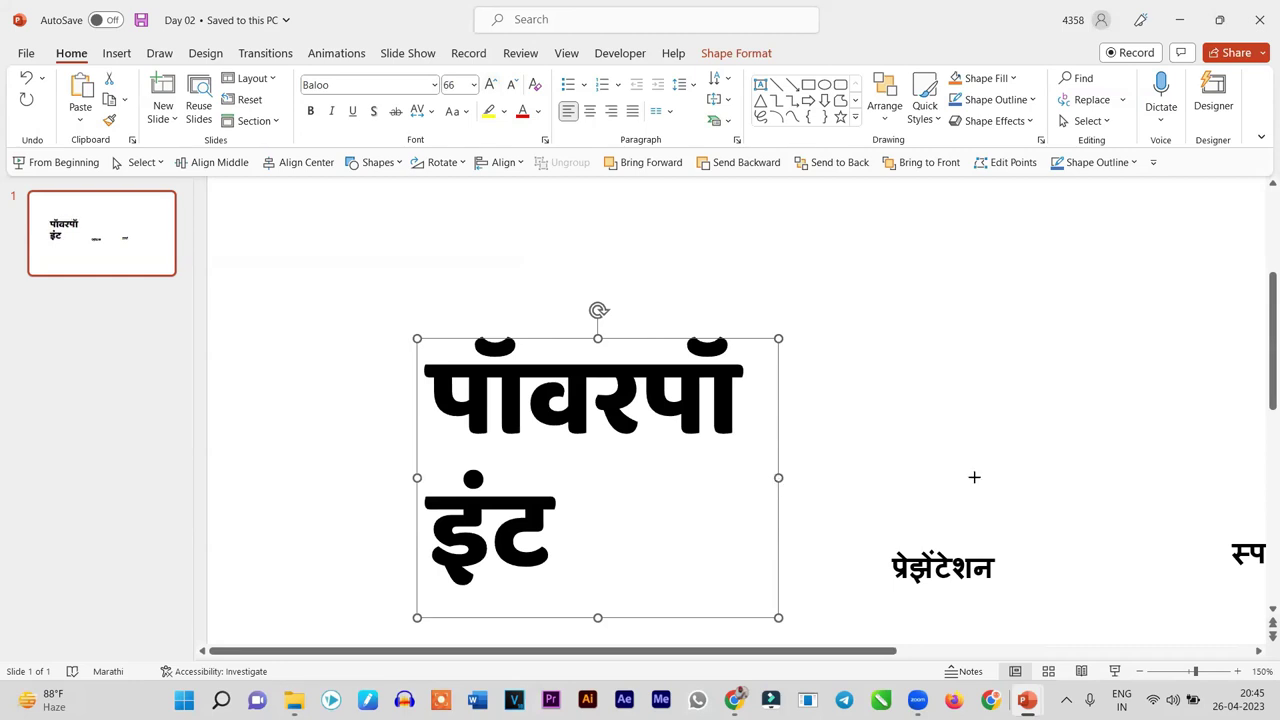
Keep पॉवरपॉइंट bold, refit its box to one line and shift it left
{"action": "left_click_drag", "start_coordinate": [974, 477], "coordinate": [987, 477]}
{"action": "left_click", "coordinate": [309, 111]}
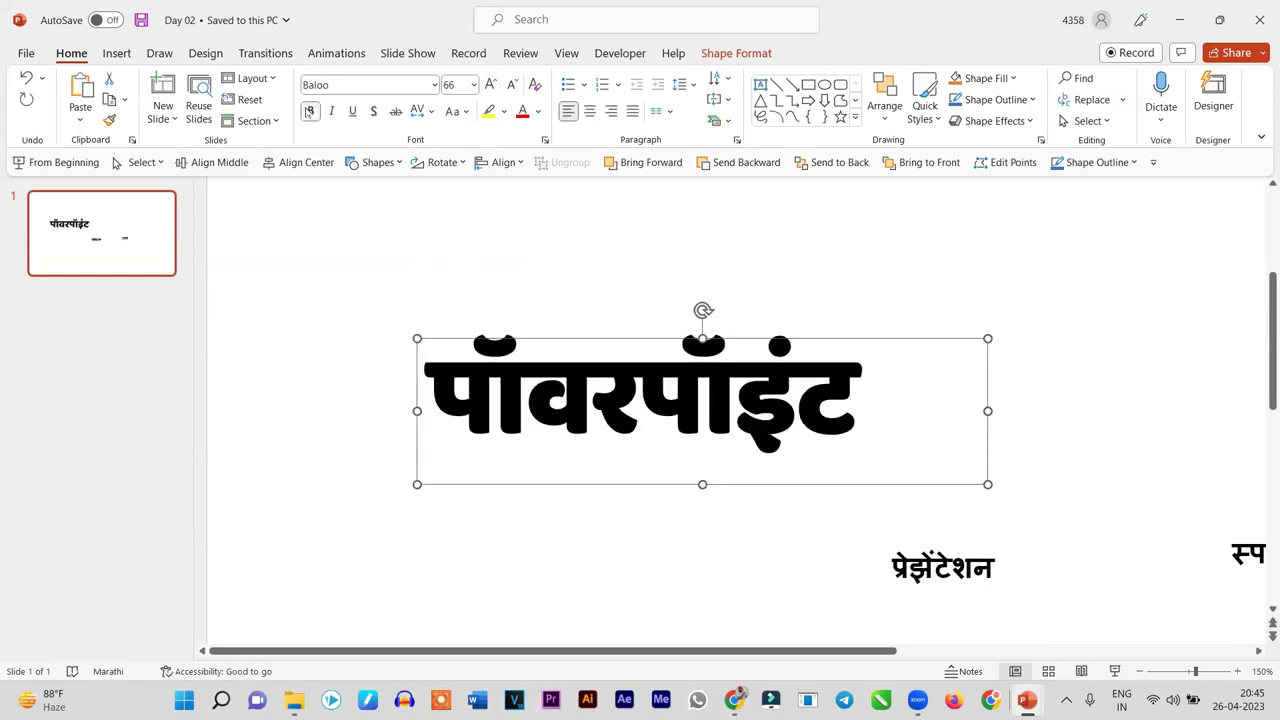
{"action": "left_click", "coordinate": [309, 111]}
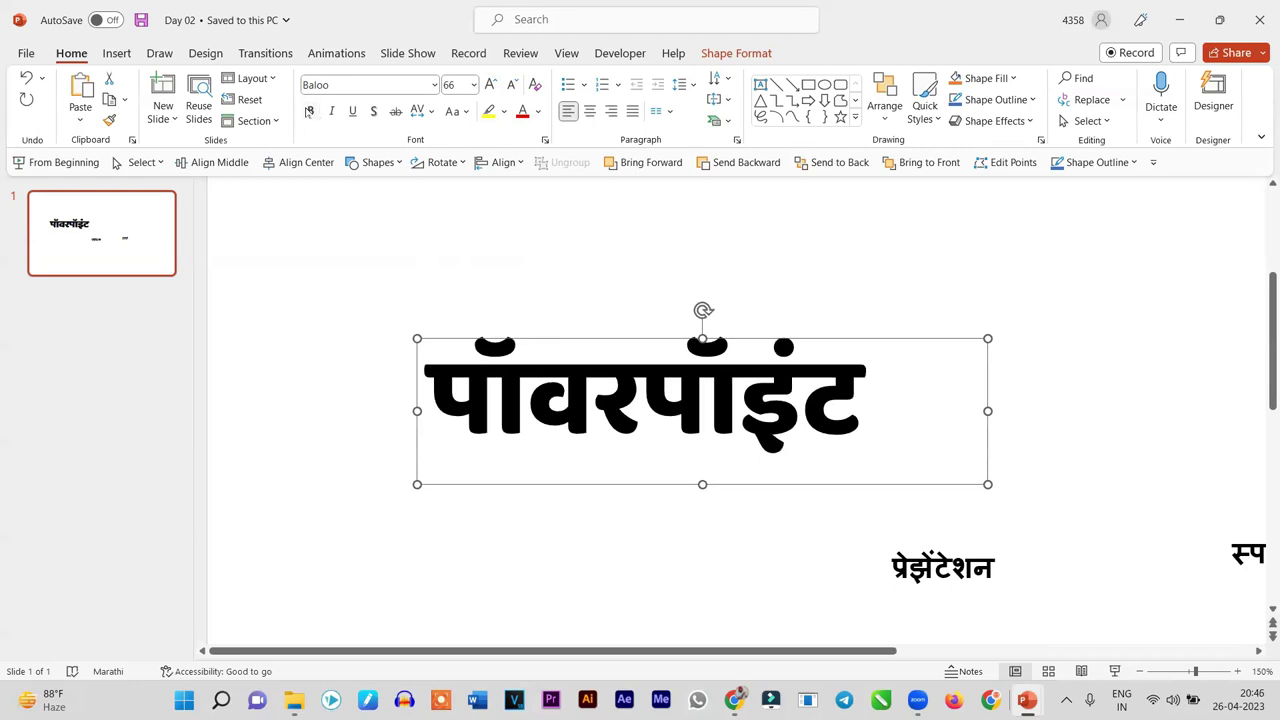
{"action": "left_click", "coordinate": [803, 330]}
{"action": "left_click", "coordinate": [803, 345]}
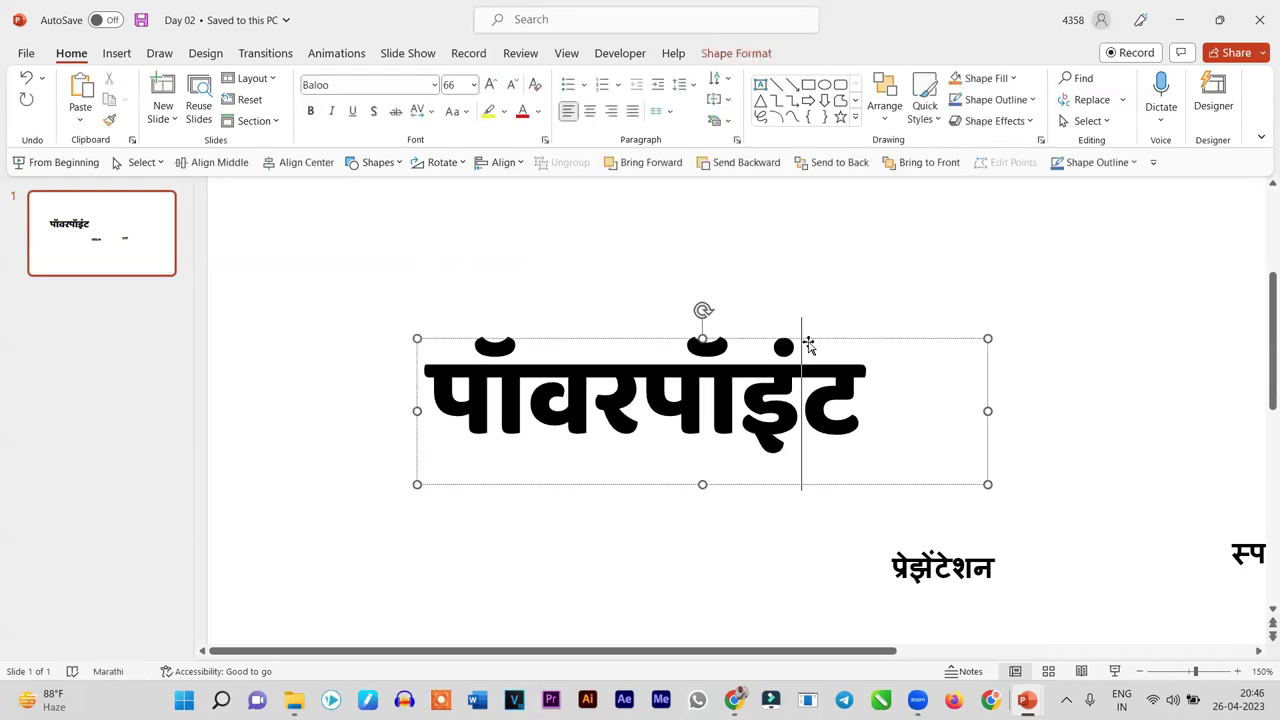
{"action": "left_click_drag", "start_coordinate": [987, 410], "coordinate": [889, 410]}
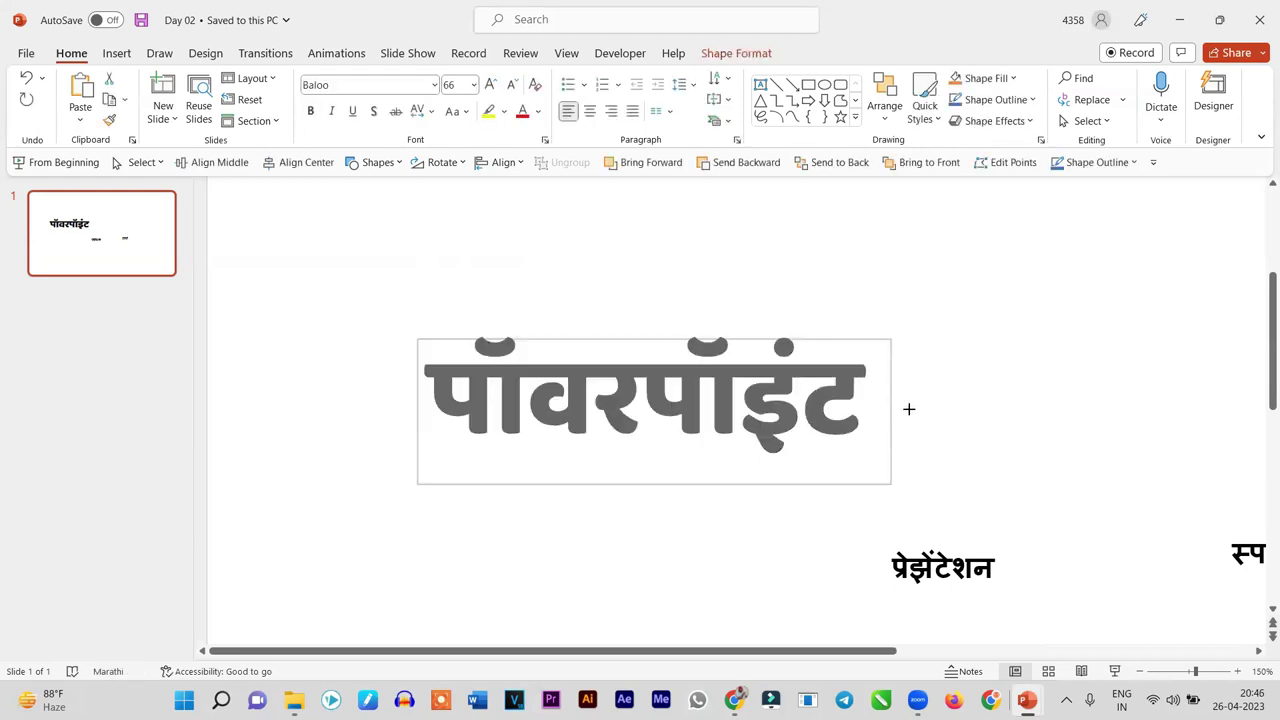
{"action": "scroll", "coordinate": [824, 356], "scroll_direction": "down", "scroll_amount": 2, "text": "ctrl"}
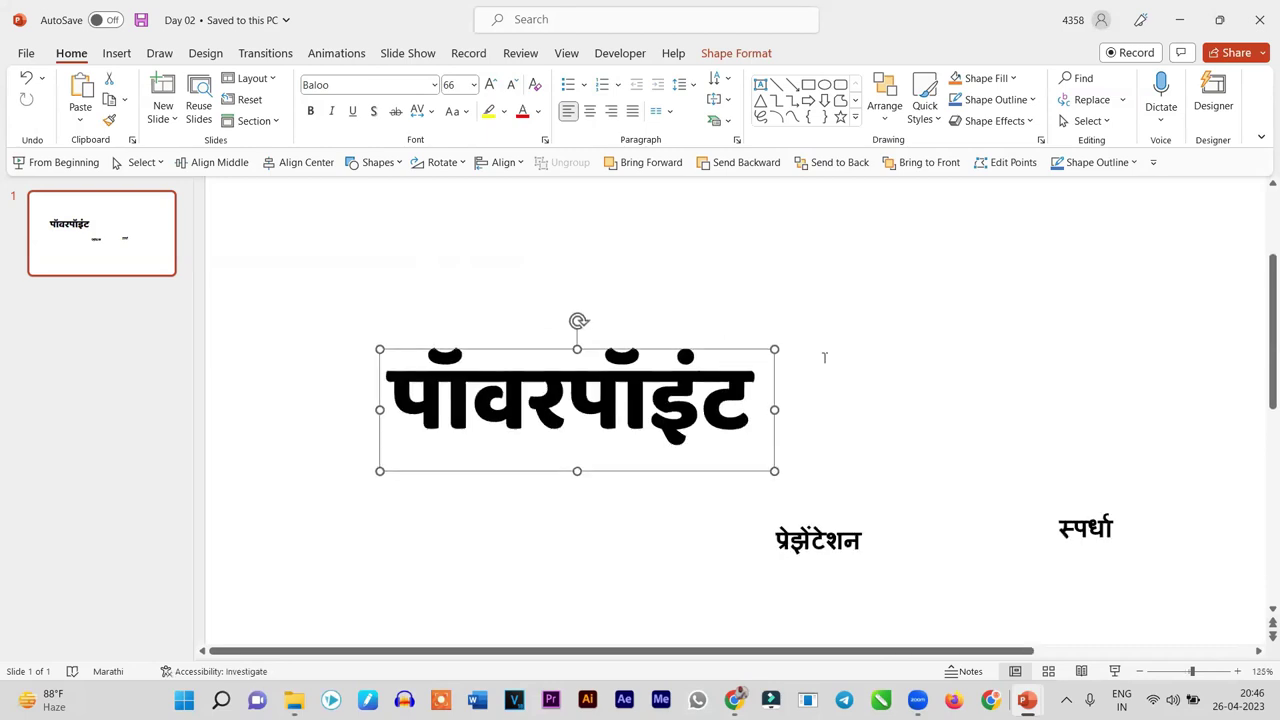
{"action": "left_click_drag", "start_coordinate": [733, 348], "coordinate": [640, 348]}
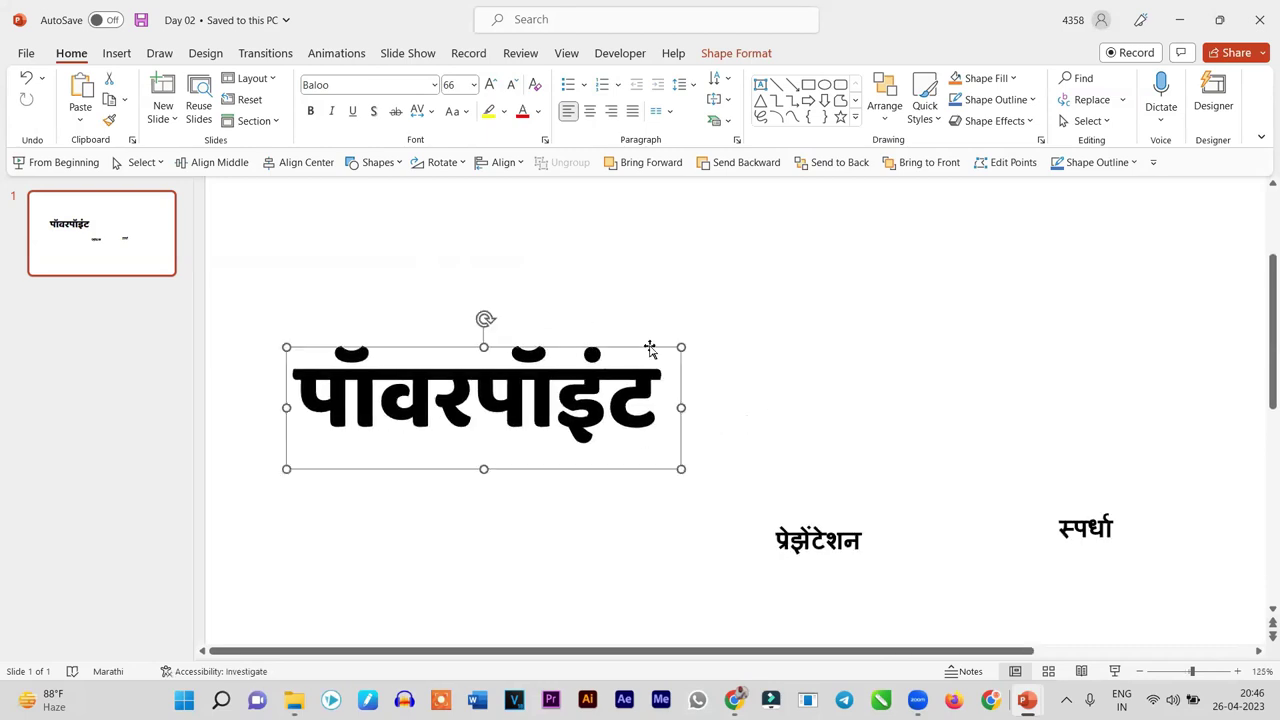
Format-paint पॉवरपॉइंट's style onto प्रेझेंटेशन and place both words side by side near the top
{"action": "left_click", "coordinate": [811, 530]}
{"action": "left_click_drag", "start_coordinate": [802, 522], "coordinate": [779, 372]}
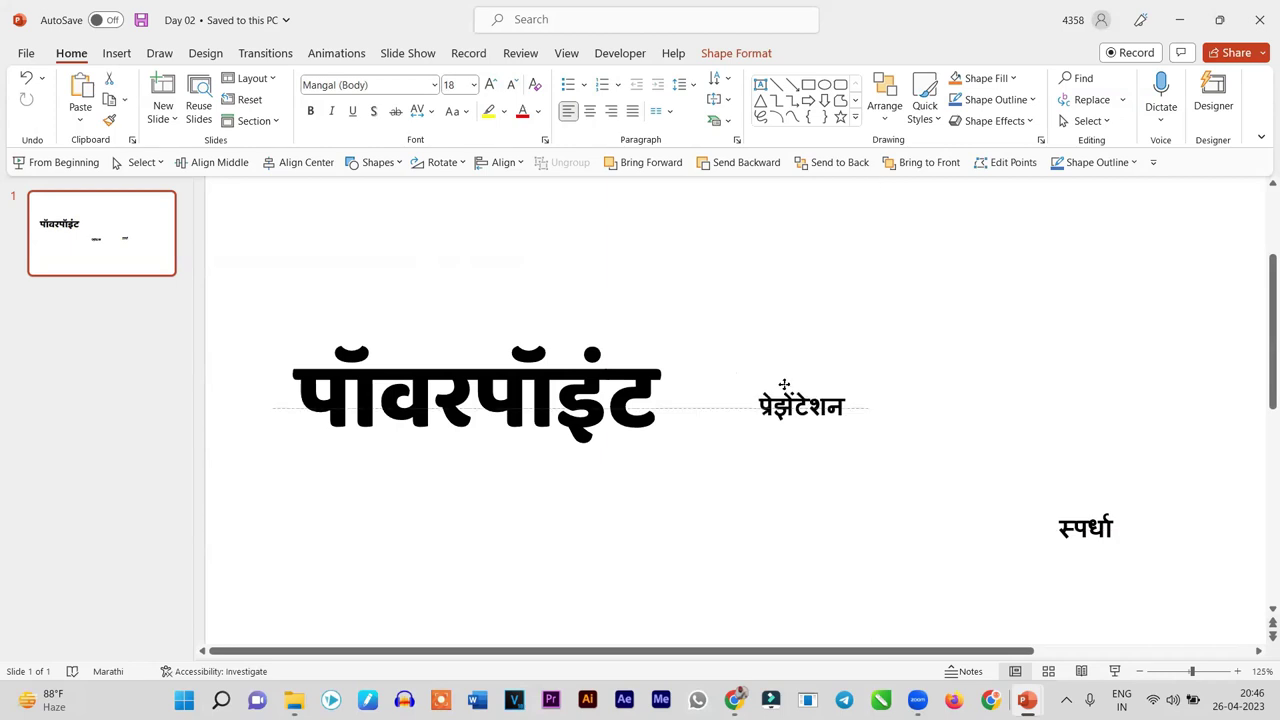
{"action": "left_click", "coordinate": [434, 352]}
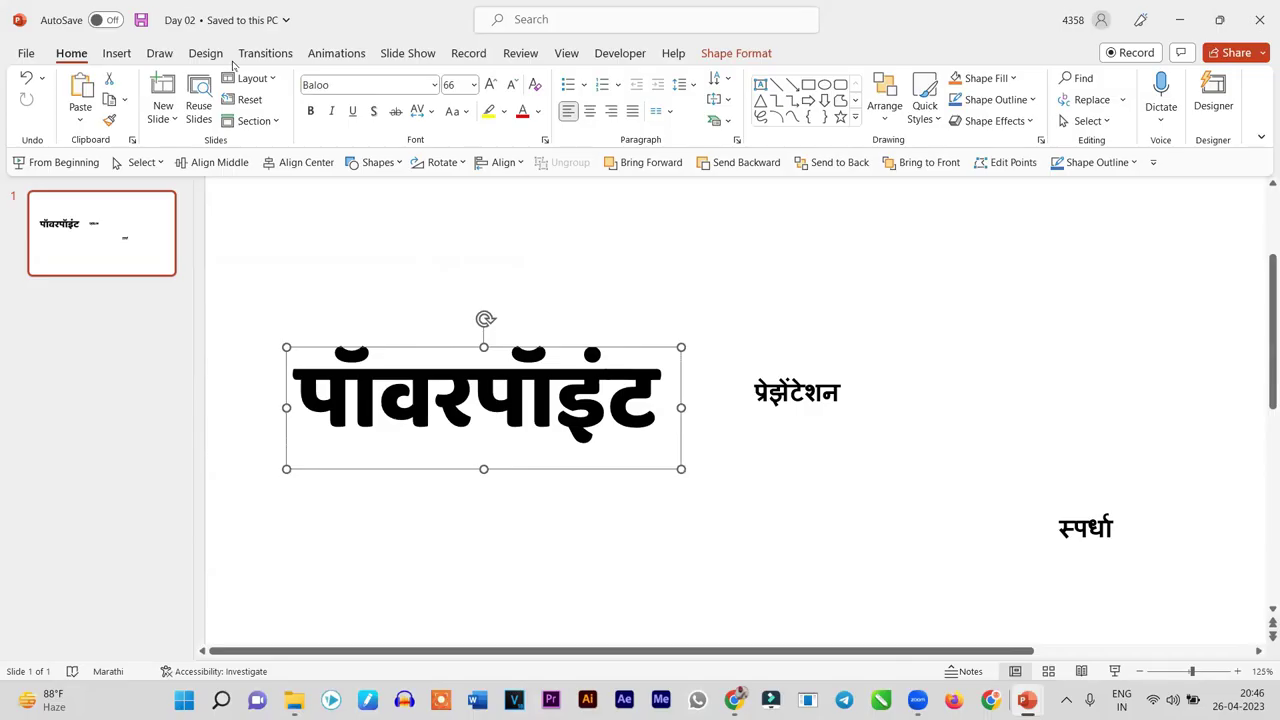
{"action": "left_click", "coordinate": [745, 55]}
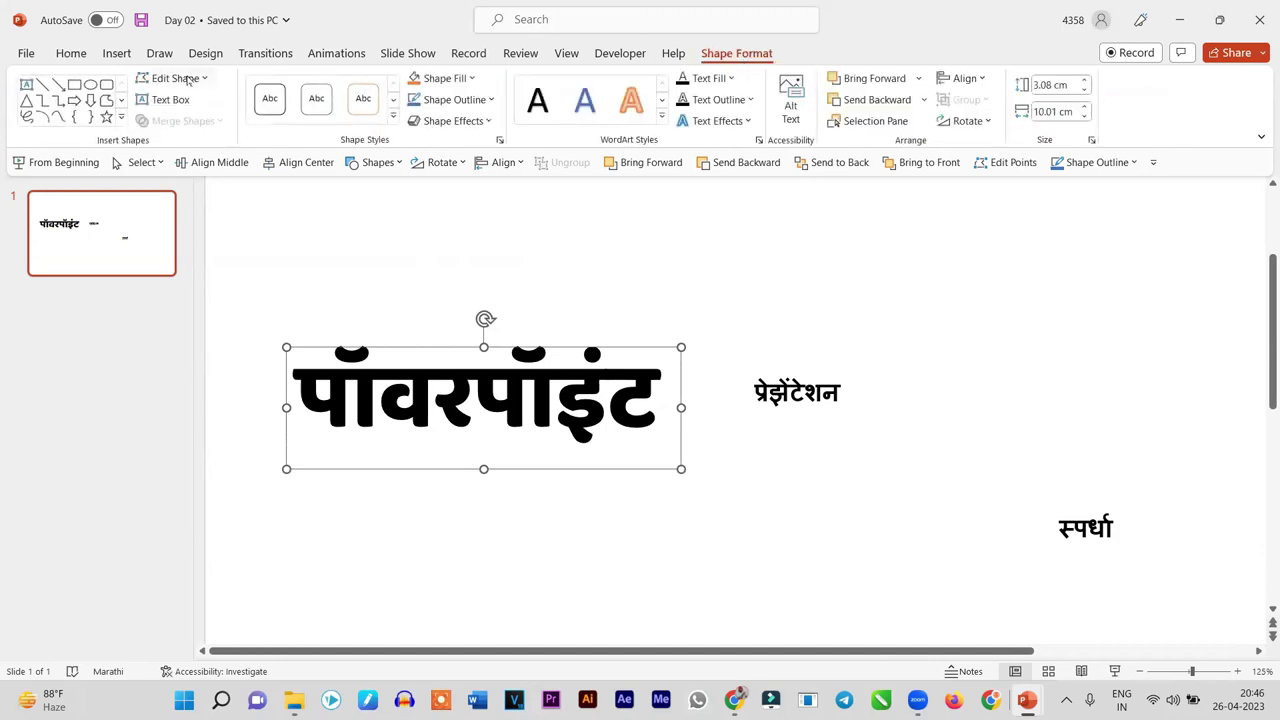
{"action": "left_click", "coordinate": [71, 53]}
{"action": "left_click", "coordinate": [109, 120]}
{"action": "left_click", "coordinate": [800, 391]}
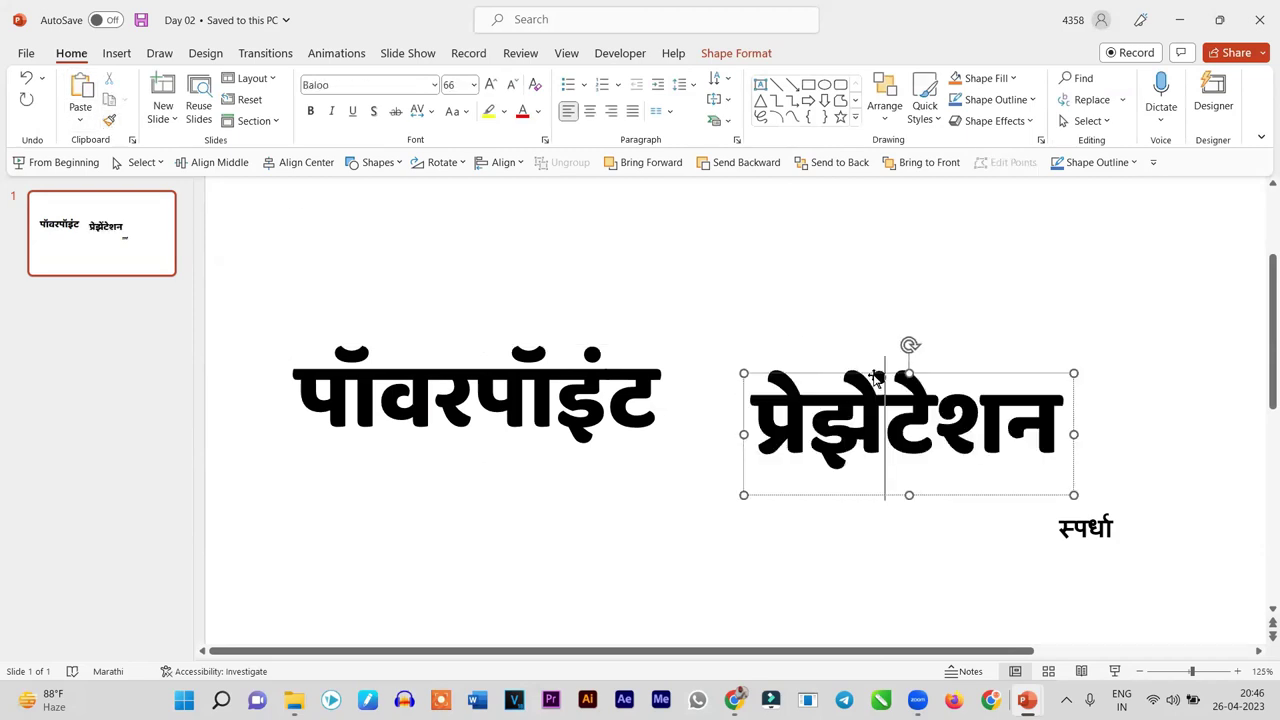
{"action": "left_click_drag", "start_coordinate": [858, 360], "coordinate": [802, 252]}
{"action": "left_click", "coordinate": [478, 350]}
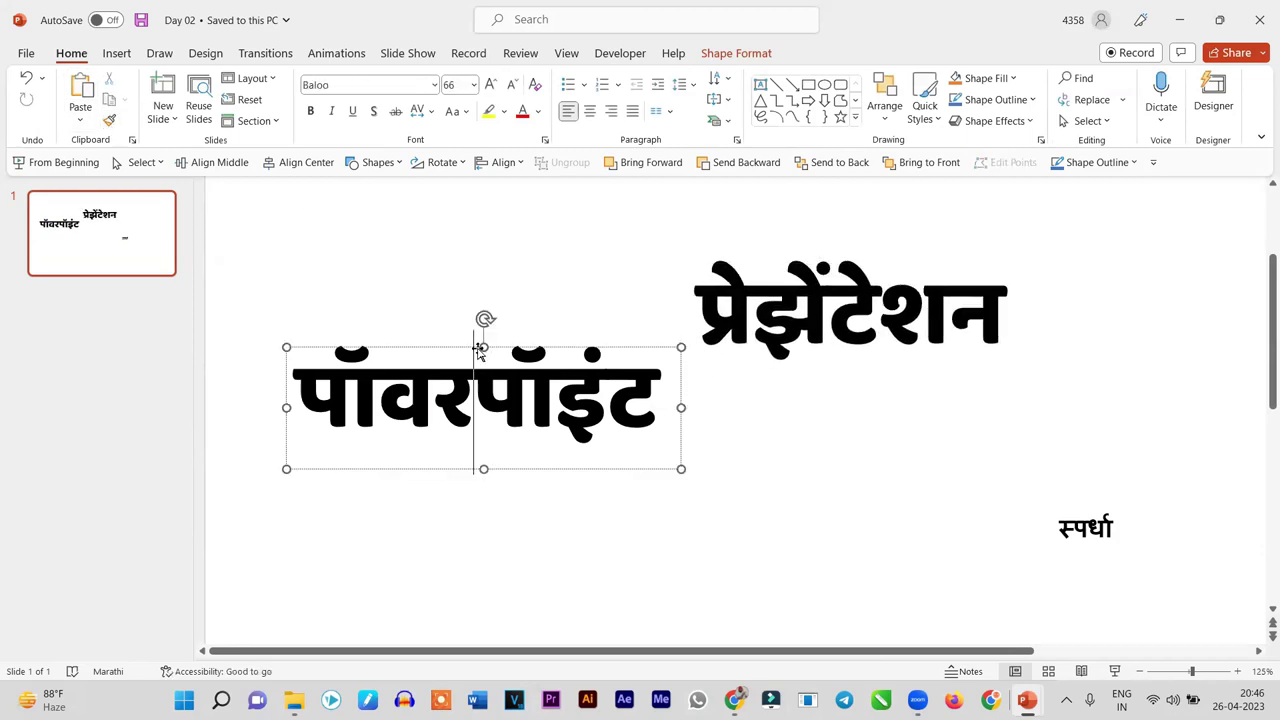
{"action": "left_click_drag", "start_coordinate": [449, 280], "coordinate": [437, 249]}
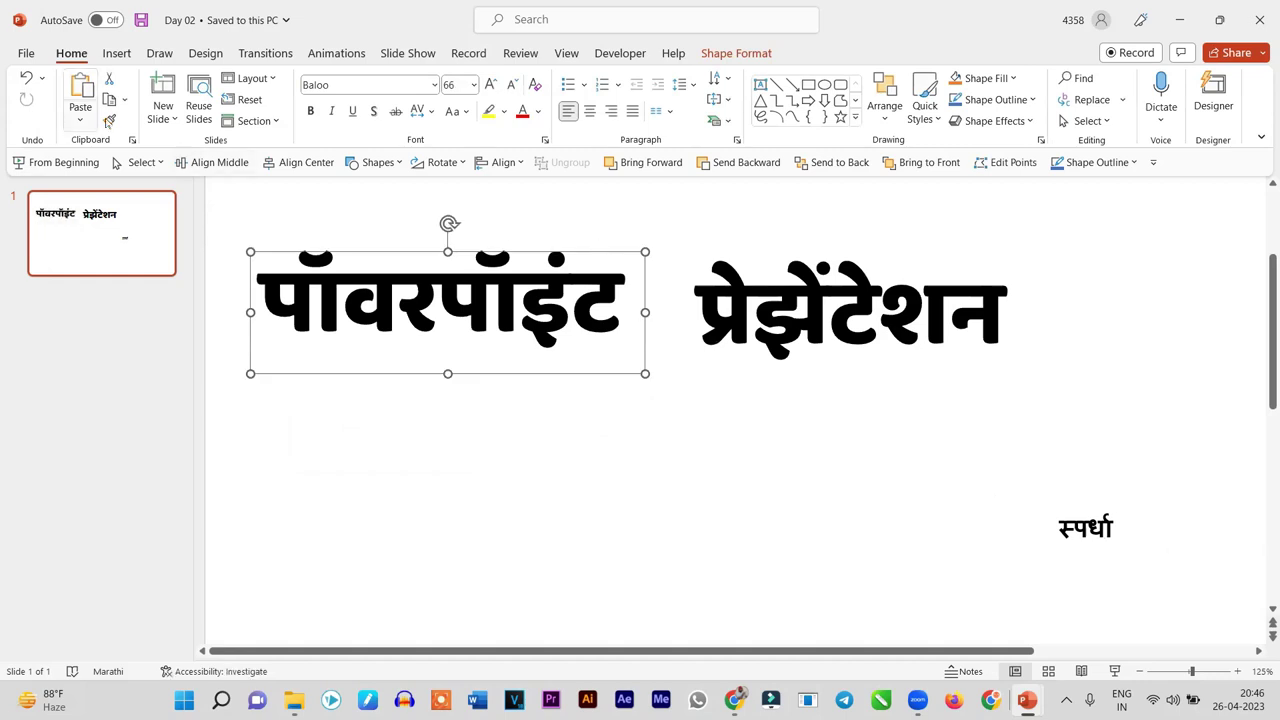
Apply the same Baloo 66 pt bold formatting to स्पर्धा and fit its box to one line
{"action": "left_click", "coordinate": [109, 119]}
{"action": "left_click", "coordinate": [1100, 538]}
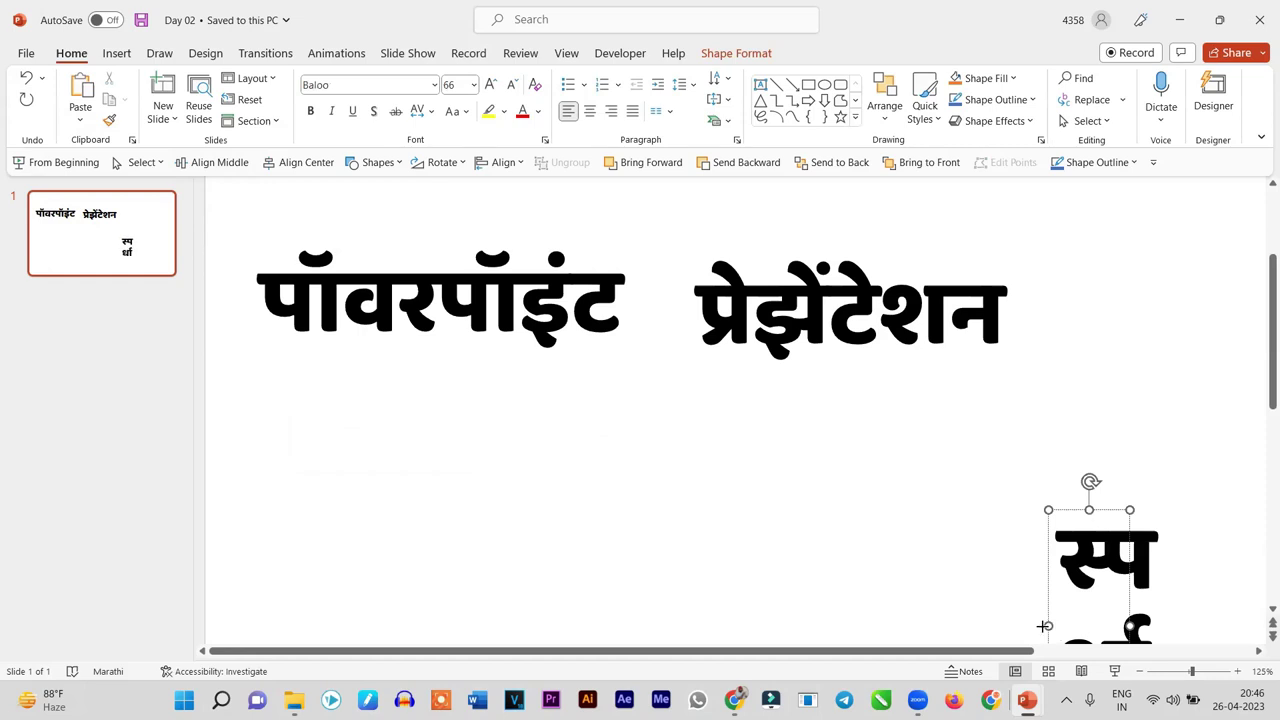
{"action": "left_click_drag", "start_coordinate": [1043, 626], "coordinate": [828, 622]}
{"action": "left_click_drag", "start_coordinate": [1129, 566], "coordinate": [1059, 571]}
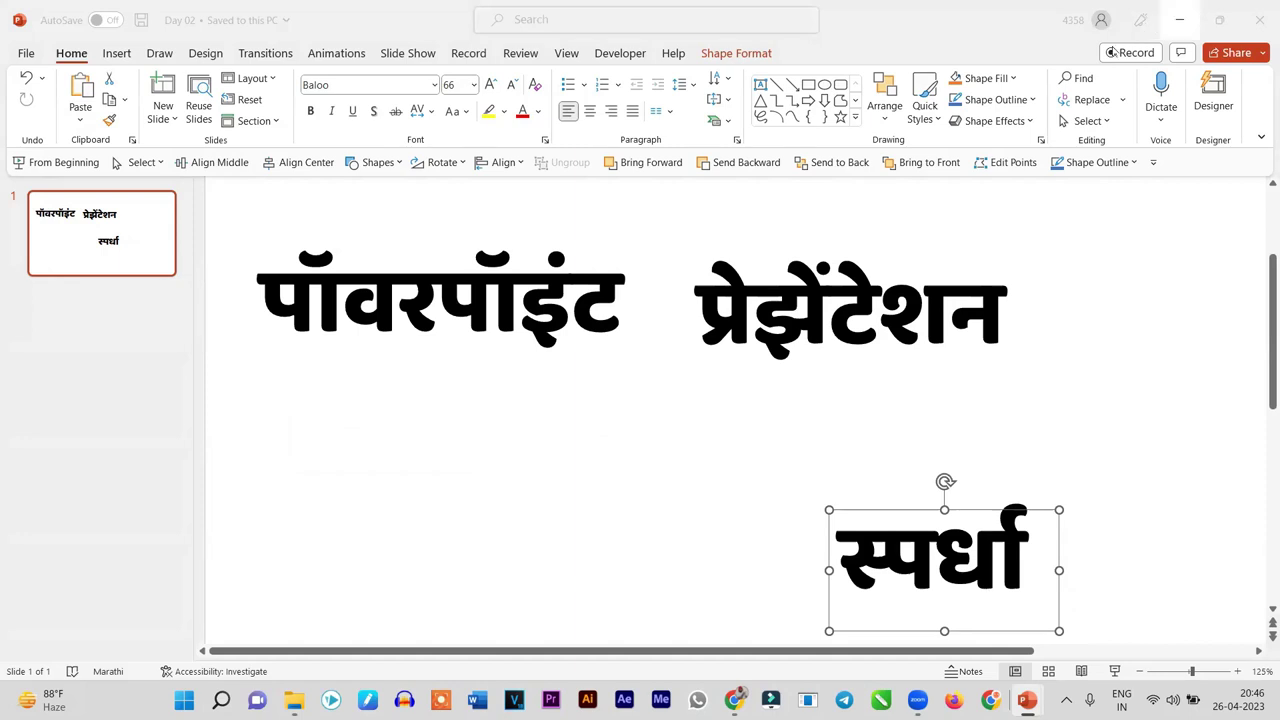
Move स्पर्धा up into the top row and shift प्रेझेंटेशन and पॉवरपॉइंट right
{"action": "left_click", "coordinate": [530, 290]}
{"action": "scroll", "coordinate": [507, 262], "scroll_direction": "down", "scroll_amount": 5, "text": "ctrl"}
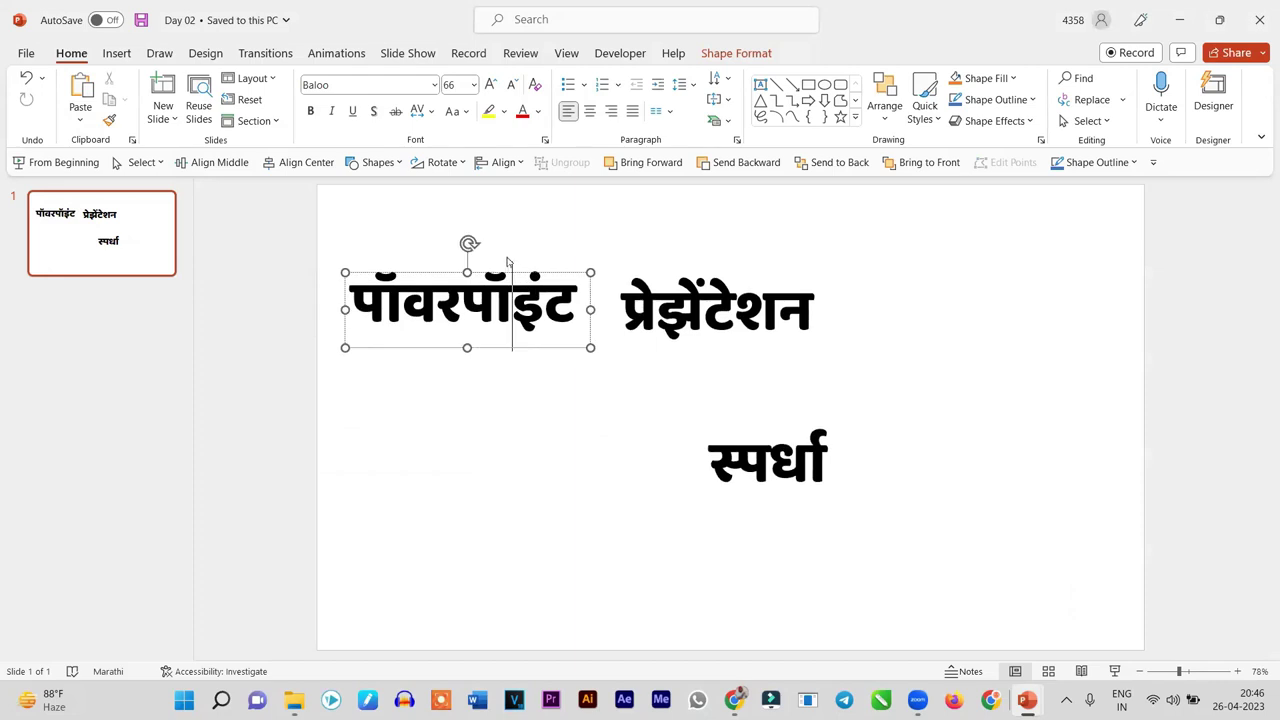
{"action": "left_click_drag", "start_coordinate": [761, 293], "coordinate": [774, 288]}
{"action": "left_click_drag", "start_coordinate": [767, 460], "coordinate": [950, 305]}
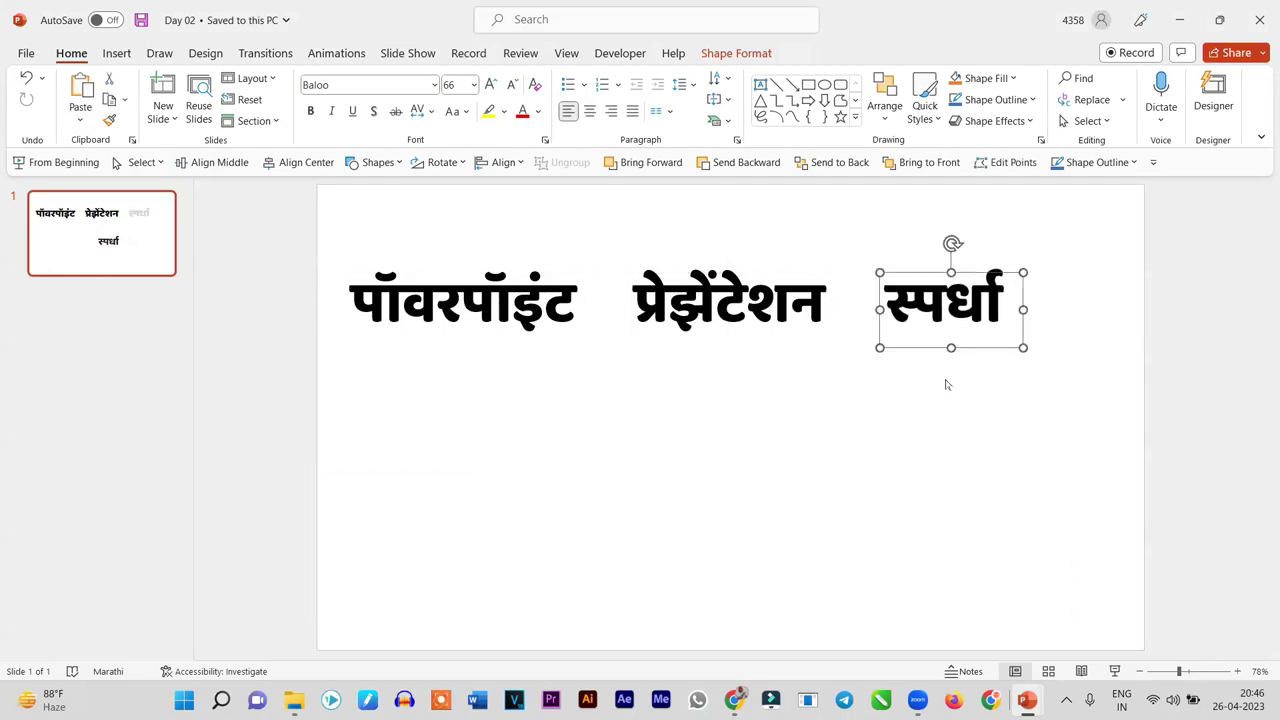
{"action": "scroll", "coordinate": [947, 384], "scroll_direction": "up", "scroll_amount": 2, "text": "ctrl"}
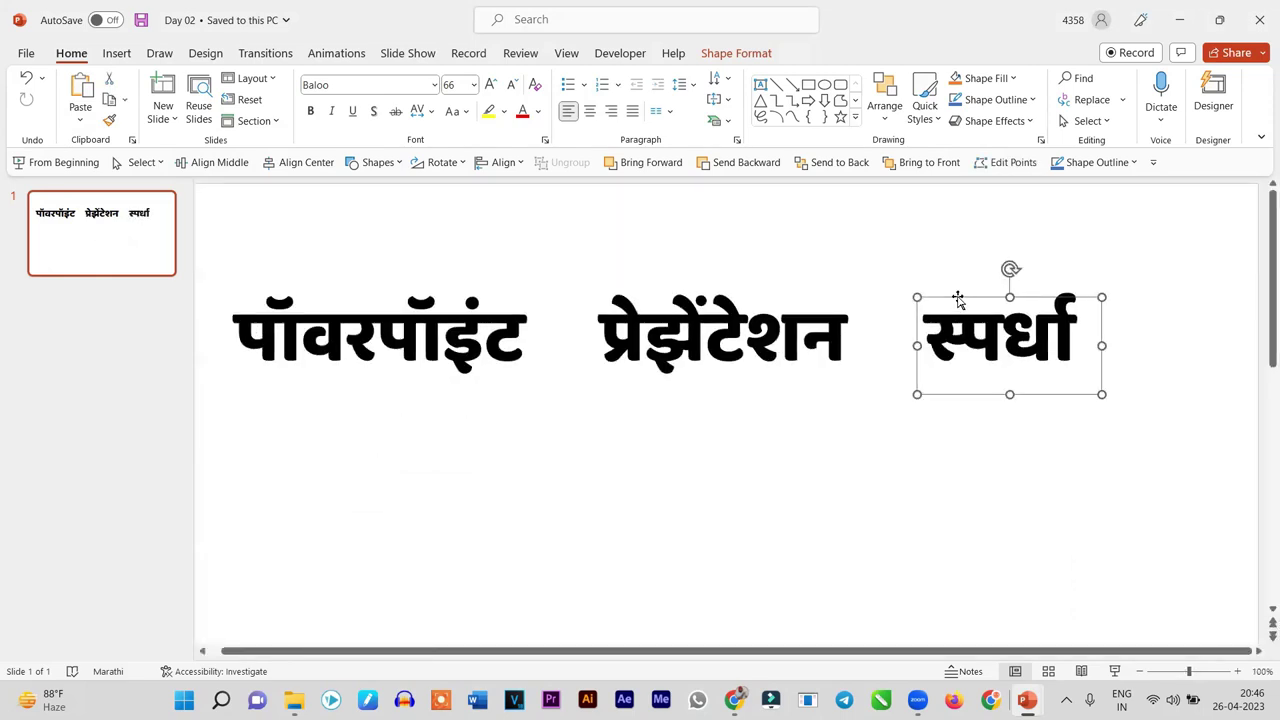
{"action": "left_click_drag", "start_coordinate": [960, 300], "coordinate": [1060, 296]}
{"action": "left_click", "coordinate": [746, 303]}
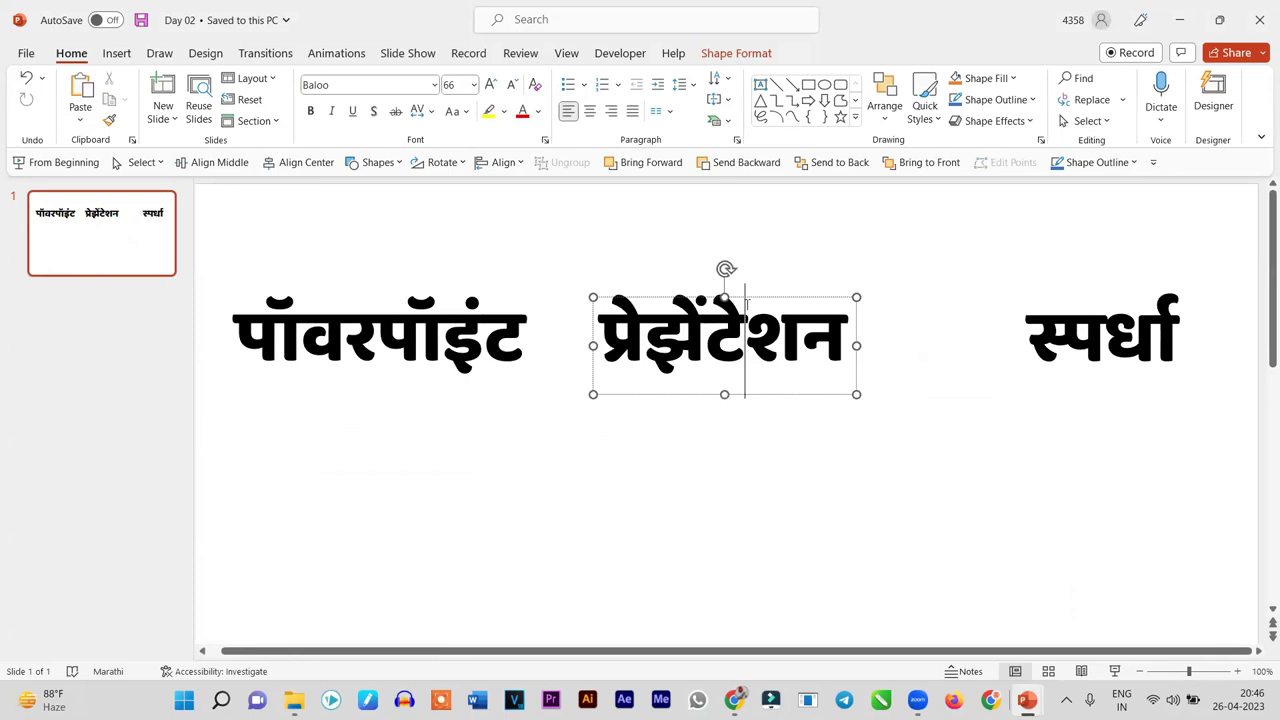
{"action": "left_click_drag", "start_coordinate": [751, 300], "coordinate": [856, 298]}
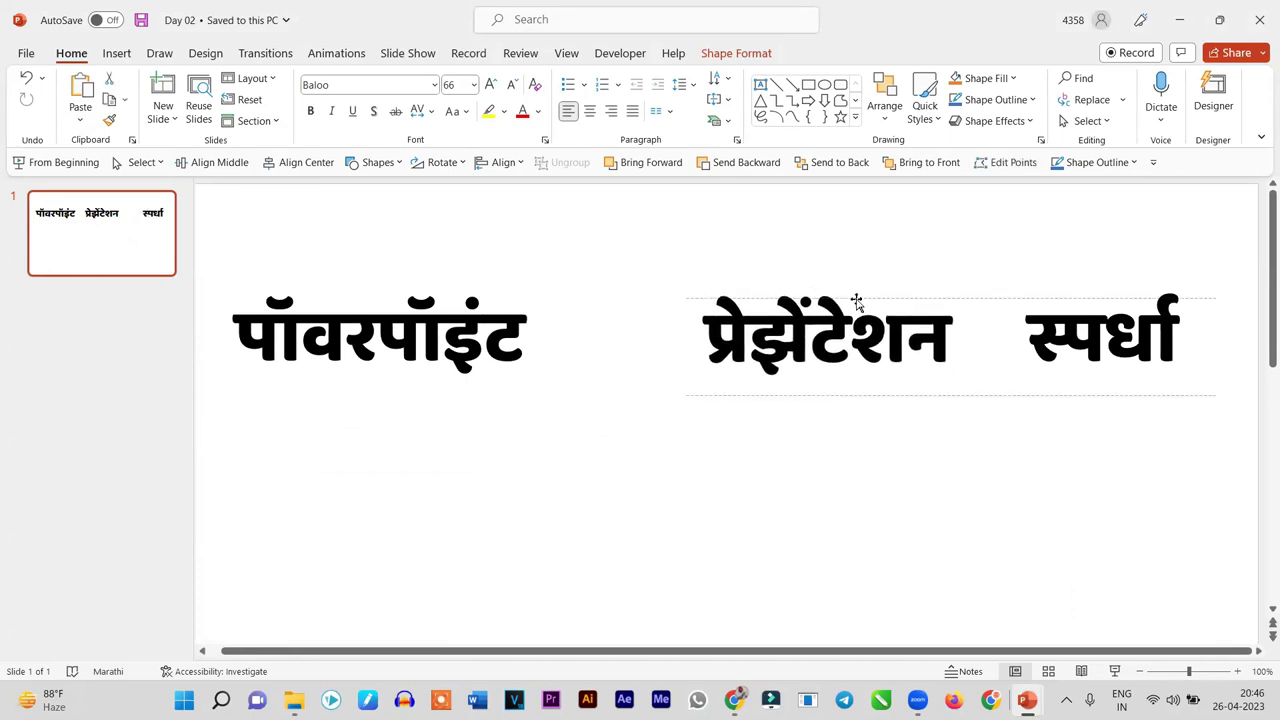
{"action": "left_click", "coordinate": [491, 300]}
{"action": "mouse_move", "coordinate": [494, 298]}
{"action": "left_mouse_down"}
{"action": "mouse_move", "coordinate": [628, 296]}
{"action": "mouse_move", "coordinate": [617, 297]}
{"action": "left_mouse_up"}
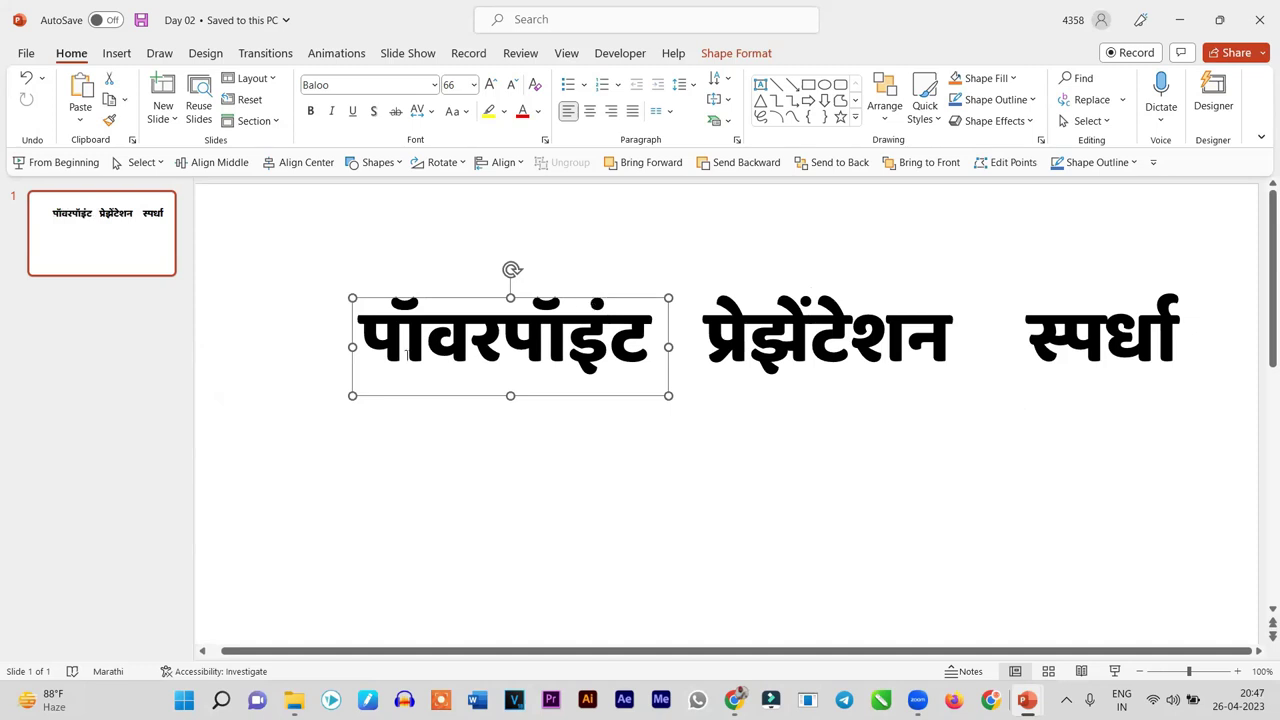
Cut the syllable पॉ into a separate text box, then undo both changes
{"action": "left_click_drag", "start_coordinate": [424, 340], "coordinate": [358, 340]}
{"action": "key", "text": "ctrl+c"}
{"action": "key", "text": "Delete"}
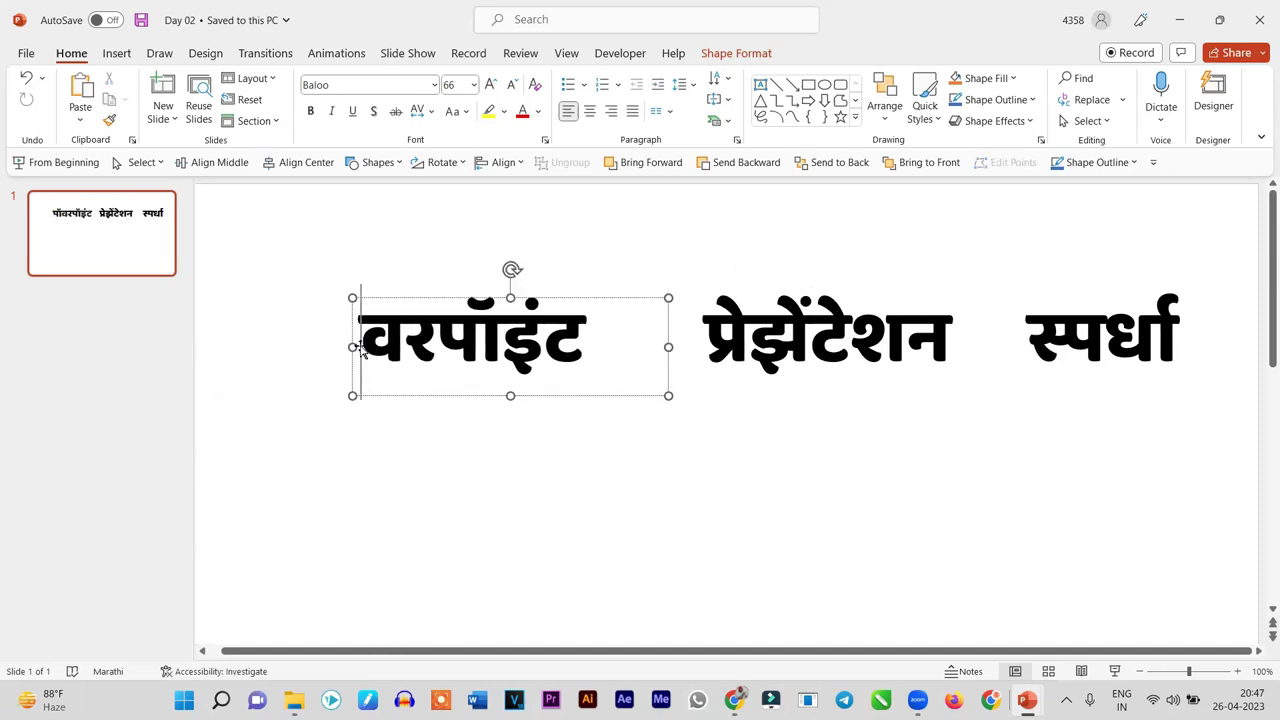
{"action": "right_click", "coordinate": [337, 499]}
{"action": "left_click", "coordinate": [405, 330]}
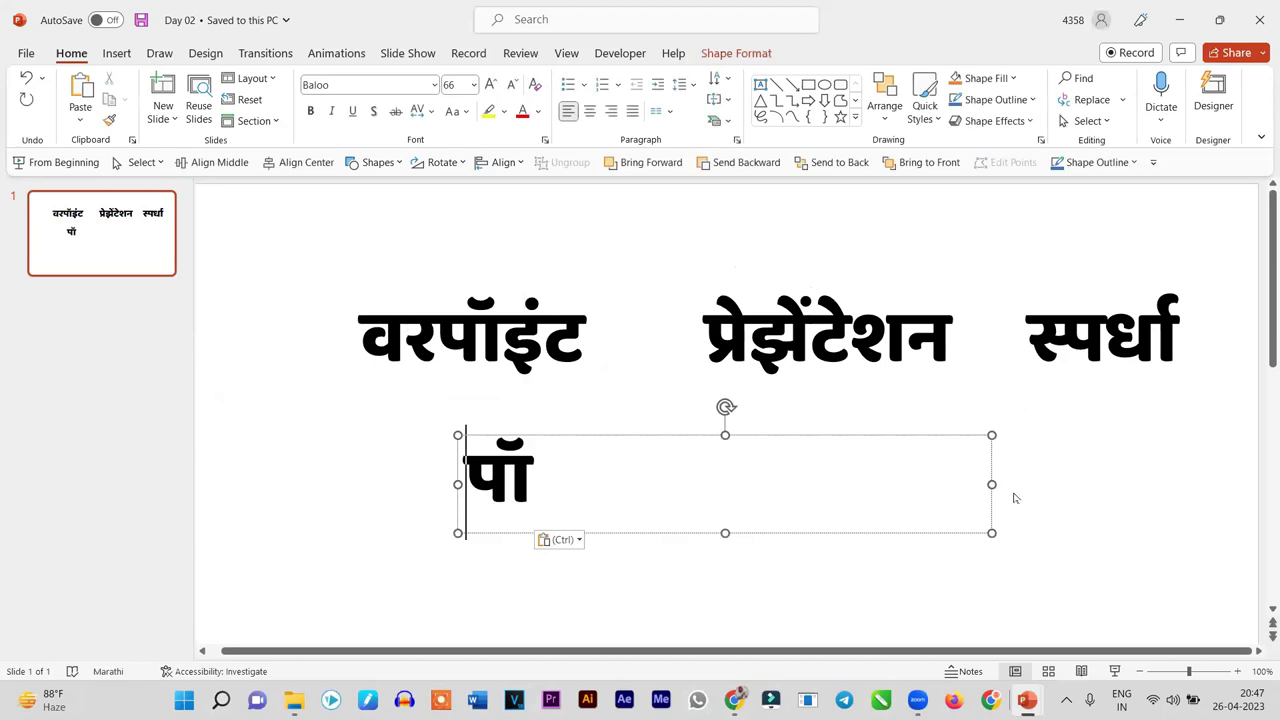
{"action": "key", "text": "ctrl+z"}
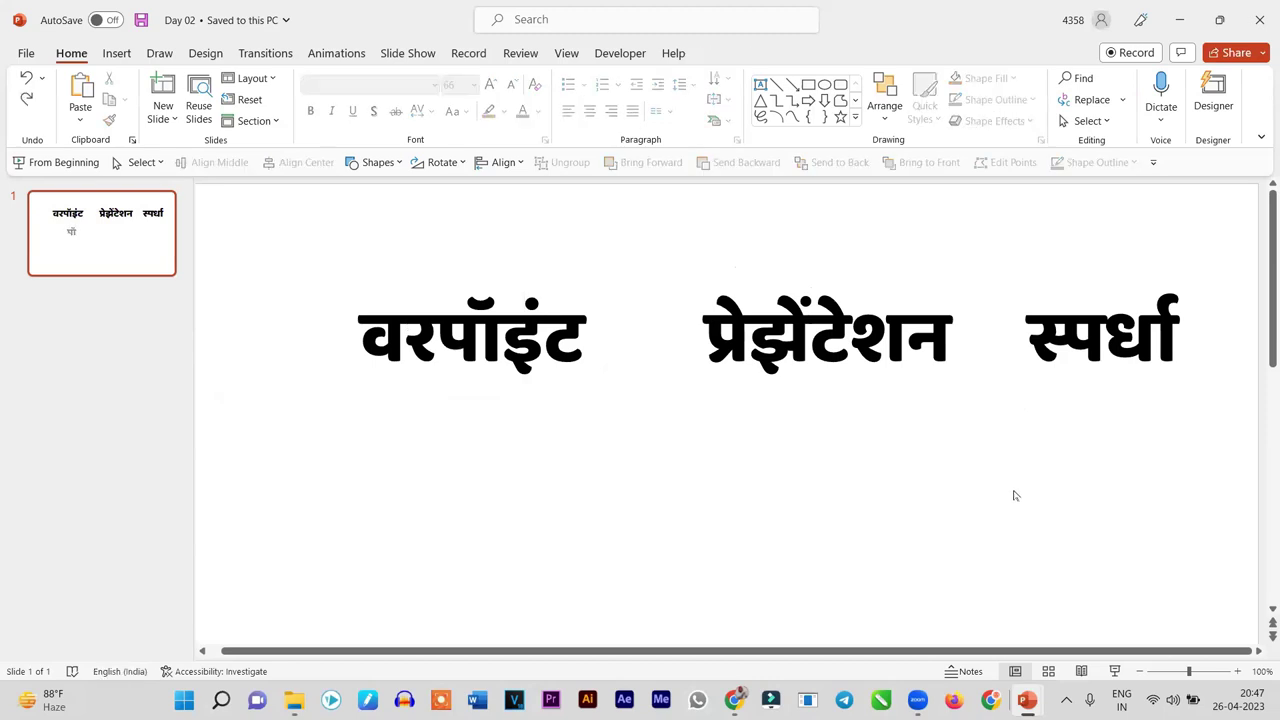
{"action": "key", "text": "ctrl+z"}
{"action": "left_click", "coordinate": [515, 433]}
Nudge पॉवरपॉइंट, प्रेझेंटेशन and स्पर्धा so they sit closely spaced, then reselect पॉवरपॉइंट
{"action": "left_click", "coordinate": [552, 300]}
{"action": "left_click_drag", "start_coordinate": [556, 300], "coordinate": [568, 300]}
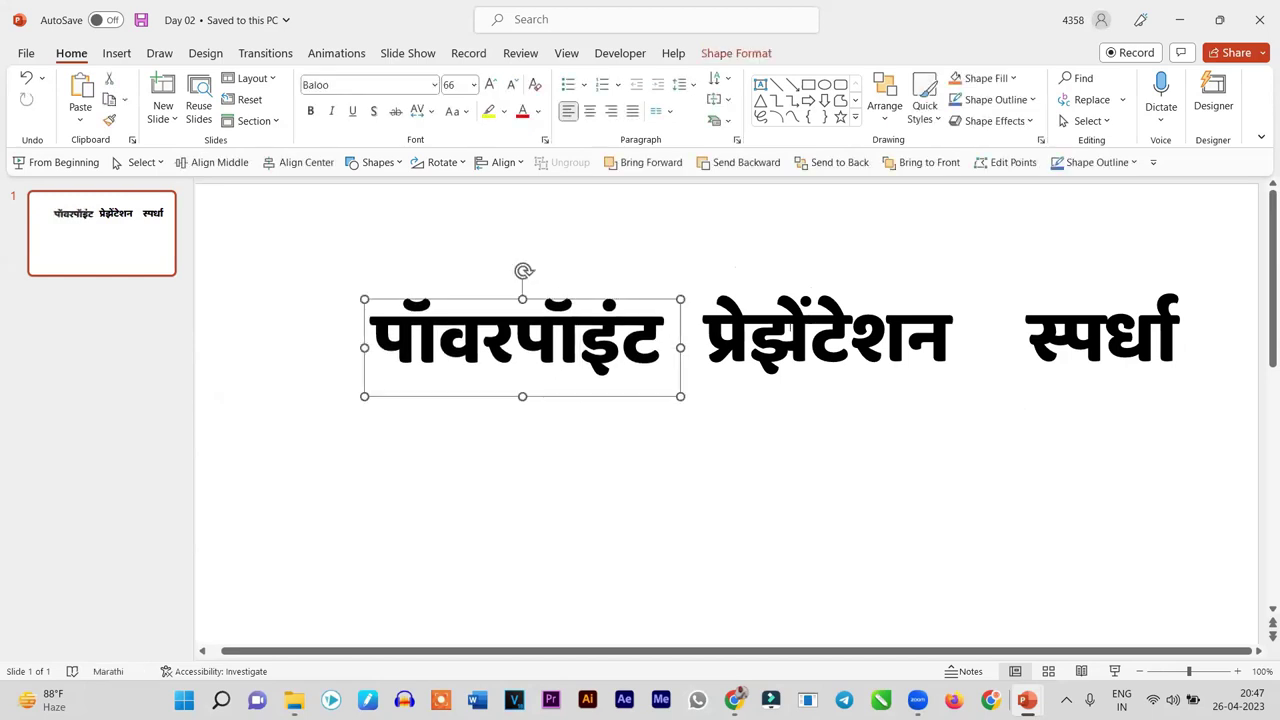
{"action": "left_click", "coordinate": [796, 302]}
{"action": "left_click_drag", "start_coordinate": [796, 302], "coordinate": [790, 307]}
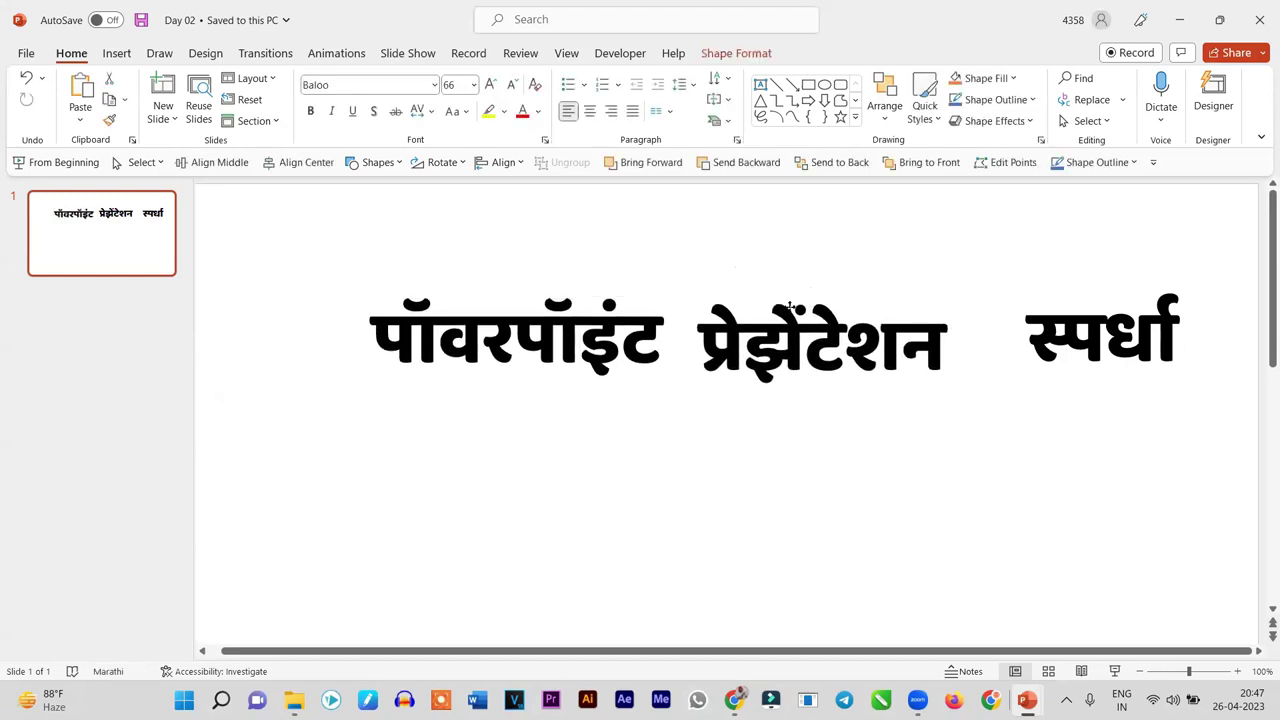
{"action": "left_click", "coordinate": [1058, 303]}
{"action": "left_click_drag", "start_coordinate": [1059, 299], "coordinate": [1014, 314]}
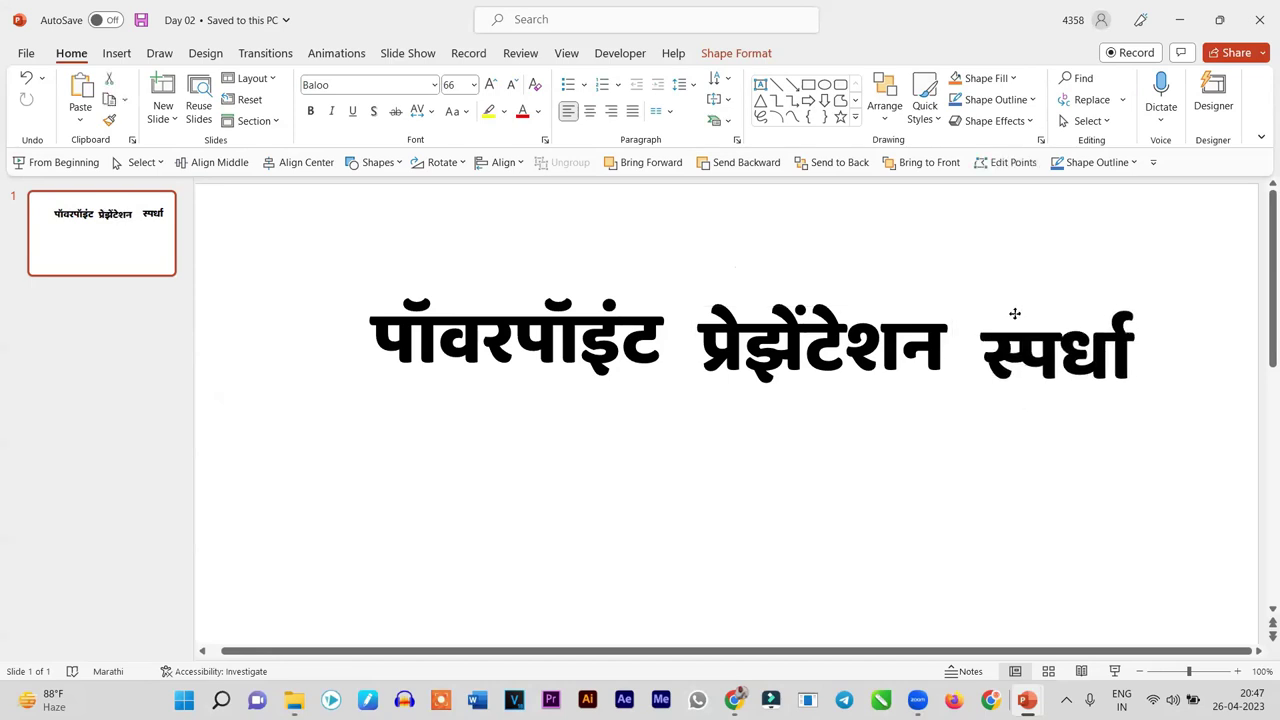
{"action": "left_click", "coordinate": [476, 300]}
{"action": "left_click", "coordinate": [476, 300]}
{"action": "scroll", "coordinate": [476, 300], "scroll_direction": "up", "scroll_amount": 2}
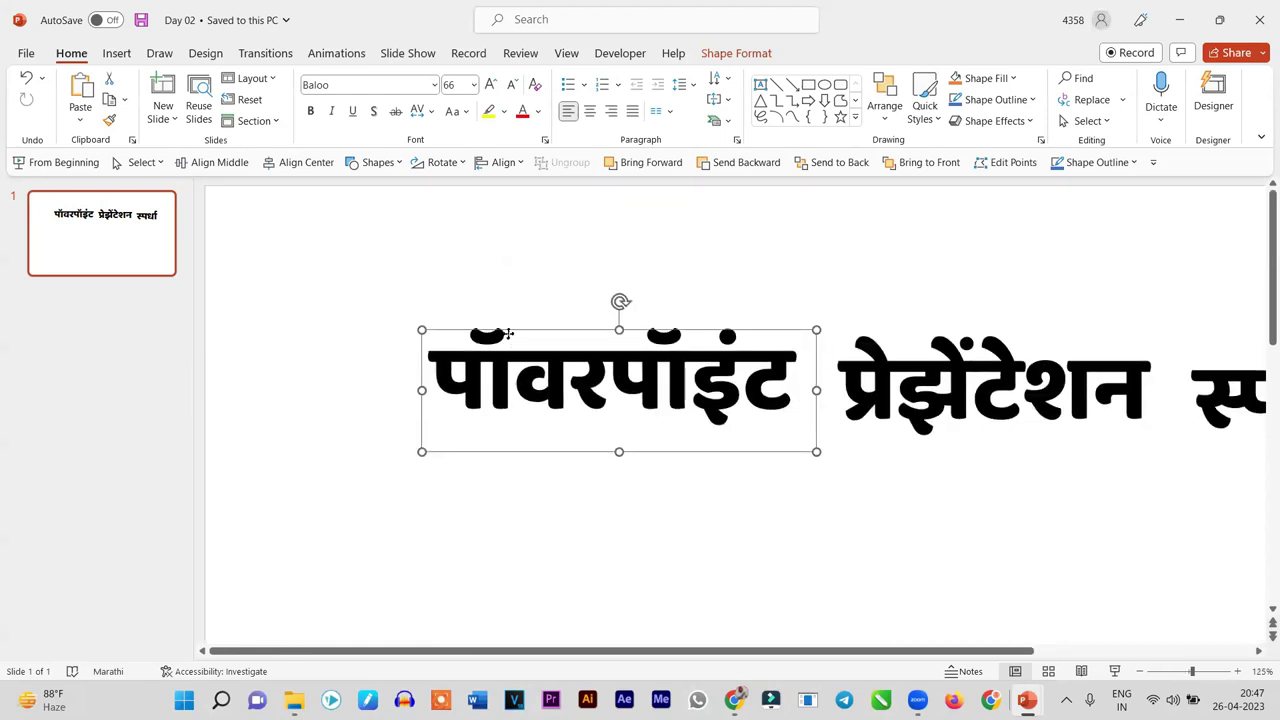
Show Format Shape's Text Options with Text Fill expanded for the पॉवरपॉइंट box
{"action": "right_click", "coordinate": [508, 333]}
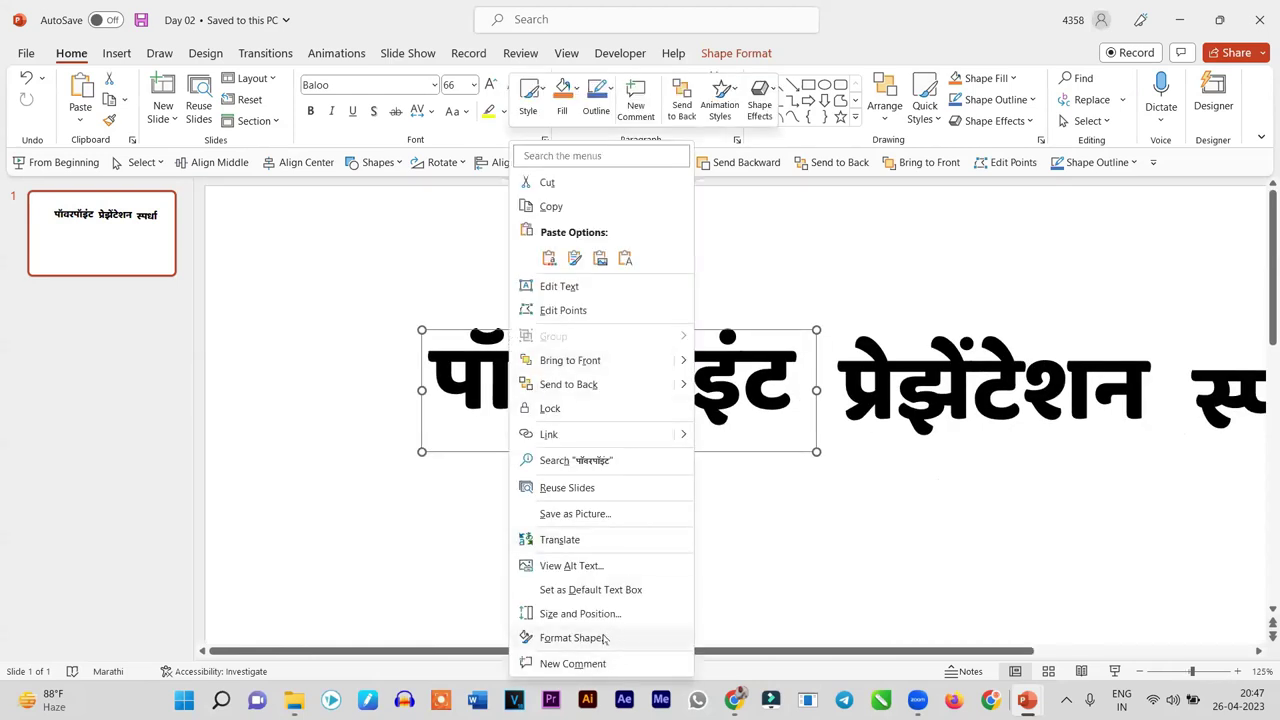
{"action": "left_click", "coordinate": [572, 638]}
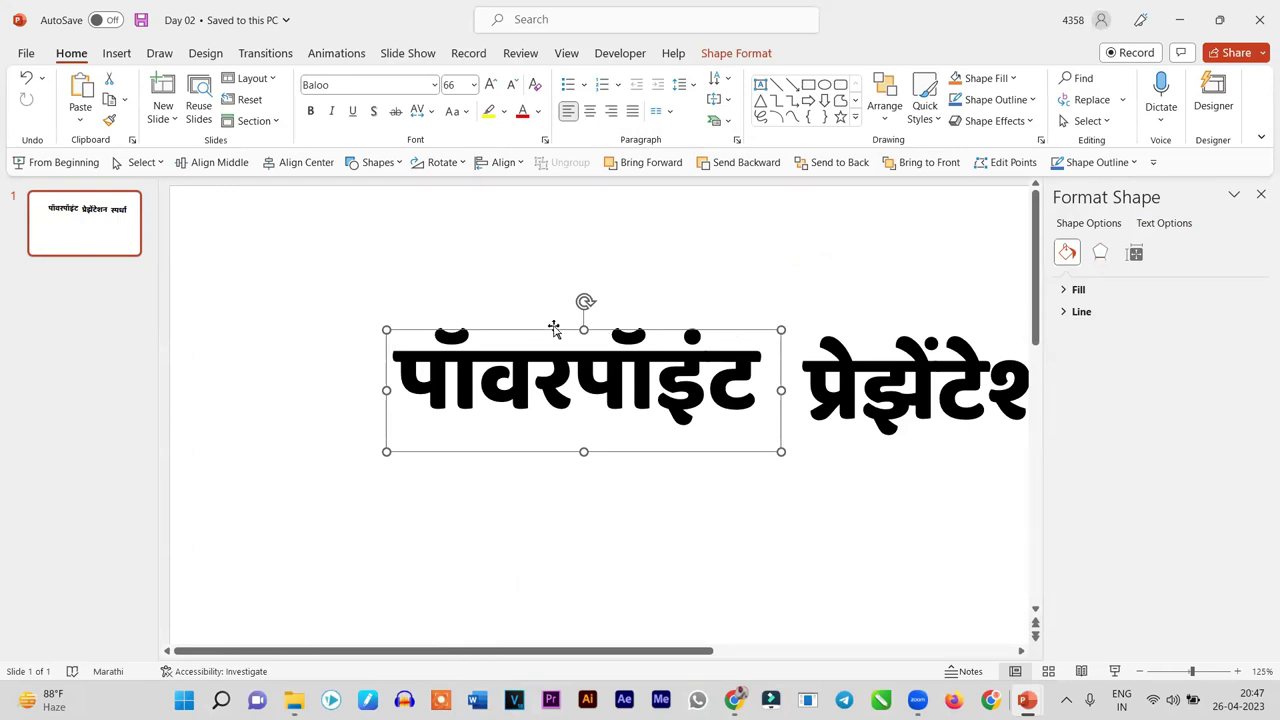
{"action": "left_click", "coordinate": [396, 385]}
{"action": "key", "text": "shift+Right"}
{"action": "key", "text": "shift+Right"}
{"action": "key", "text": "shift+Right"}
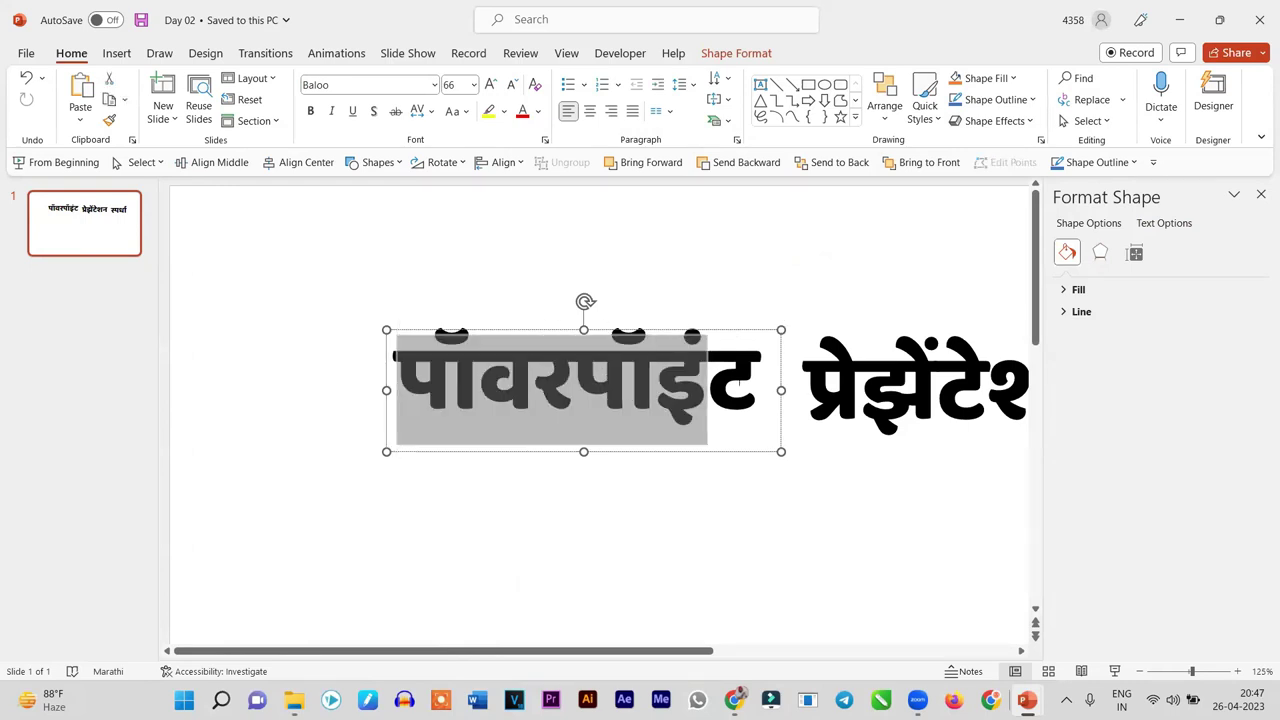
{"action": "key", "text": "shift+Right"}
{"action": "key", "text": "shift+Right"}
{"action": "left_click", "coordinate": [626, 333]}
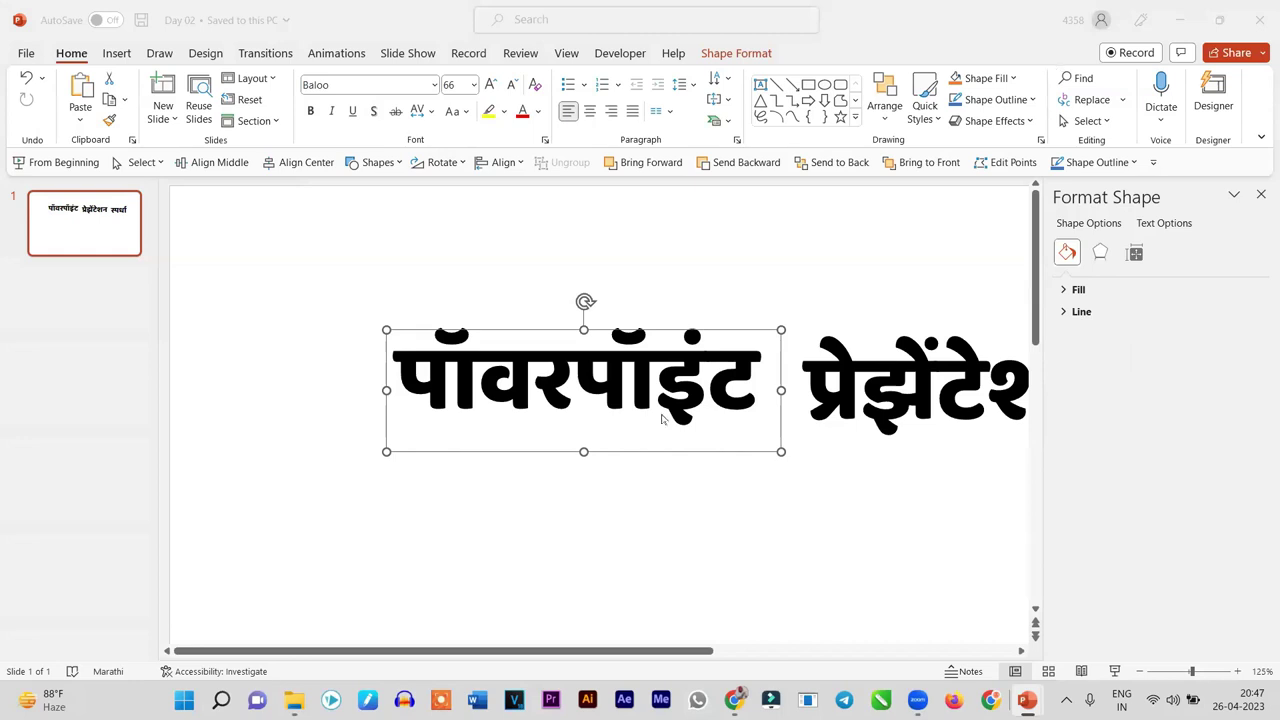
{"action": "left_click", "coordinate": [1150, 223]}
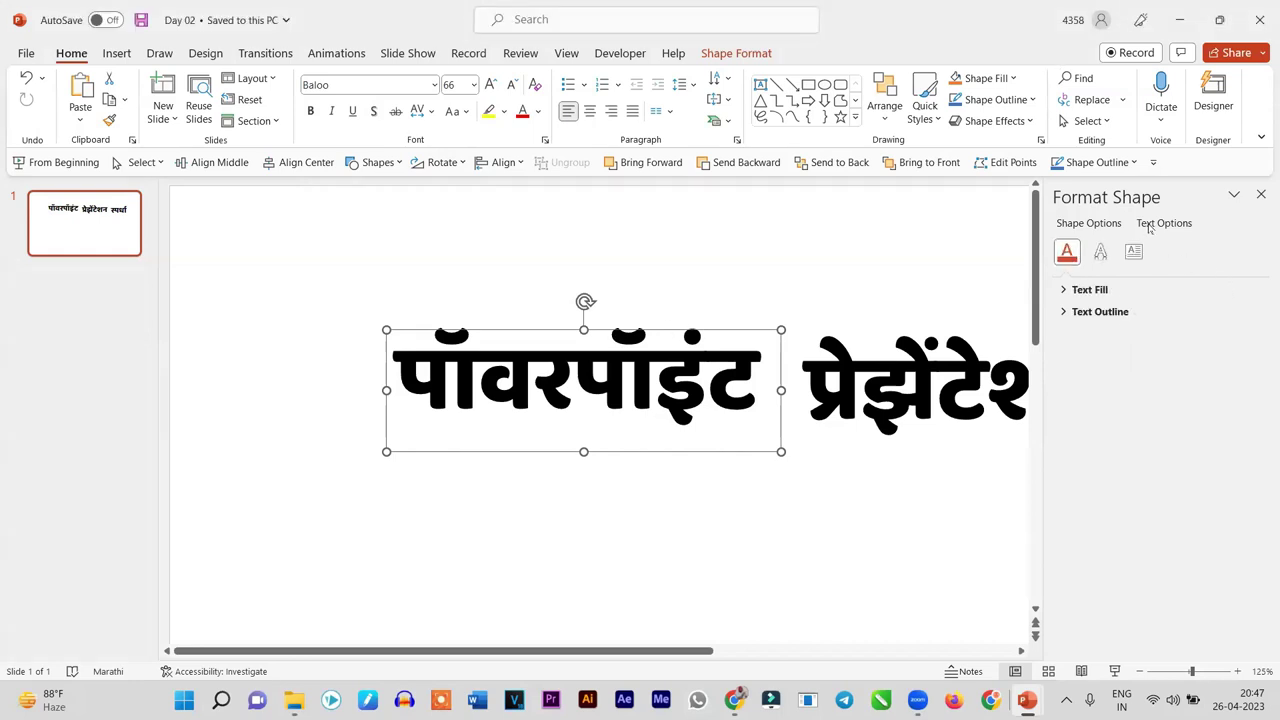
{"action": "left_click", "coordinate": [1089, 290]}
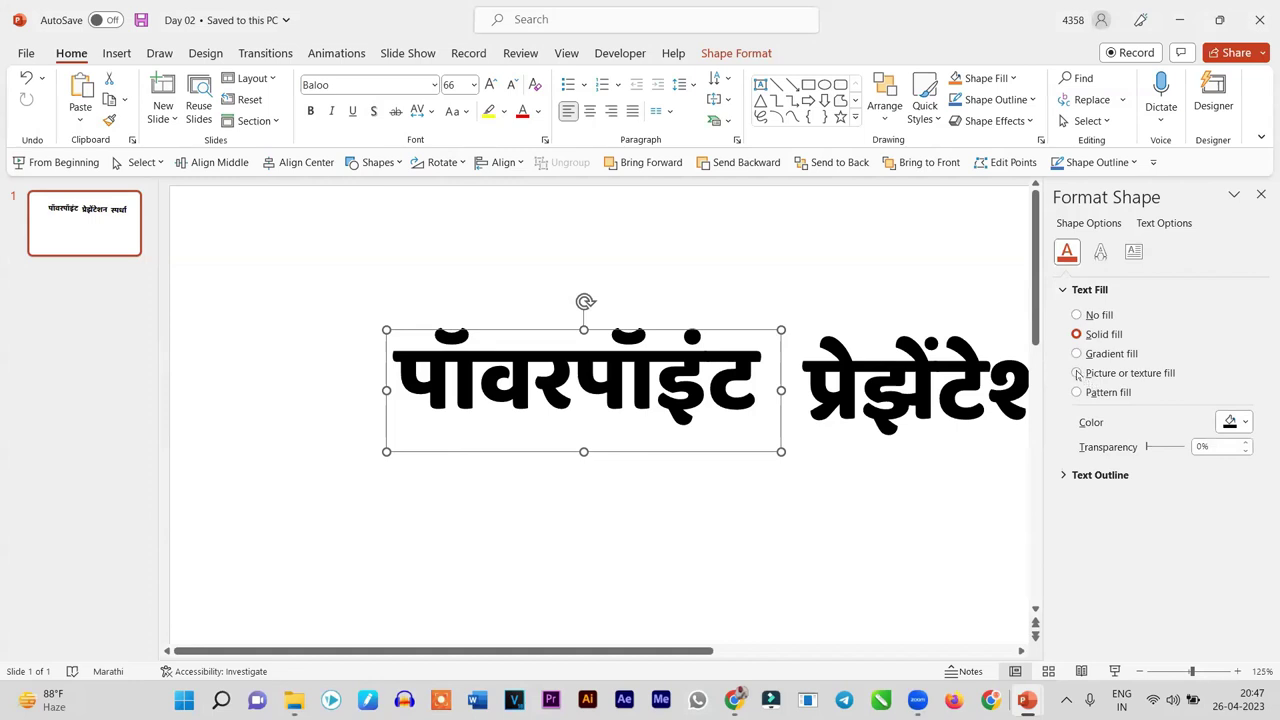
Give पॉवरपॉइंट a picture or texture fill, trying wood, cork, pink tissue and brown stone
{"action": "left_click", "coordinate": [1087, 377]}
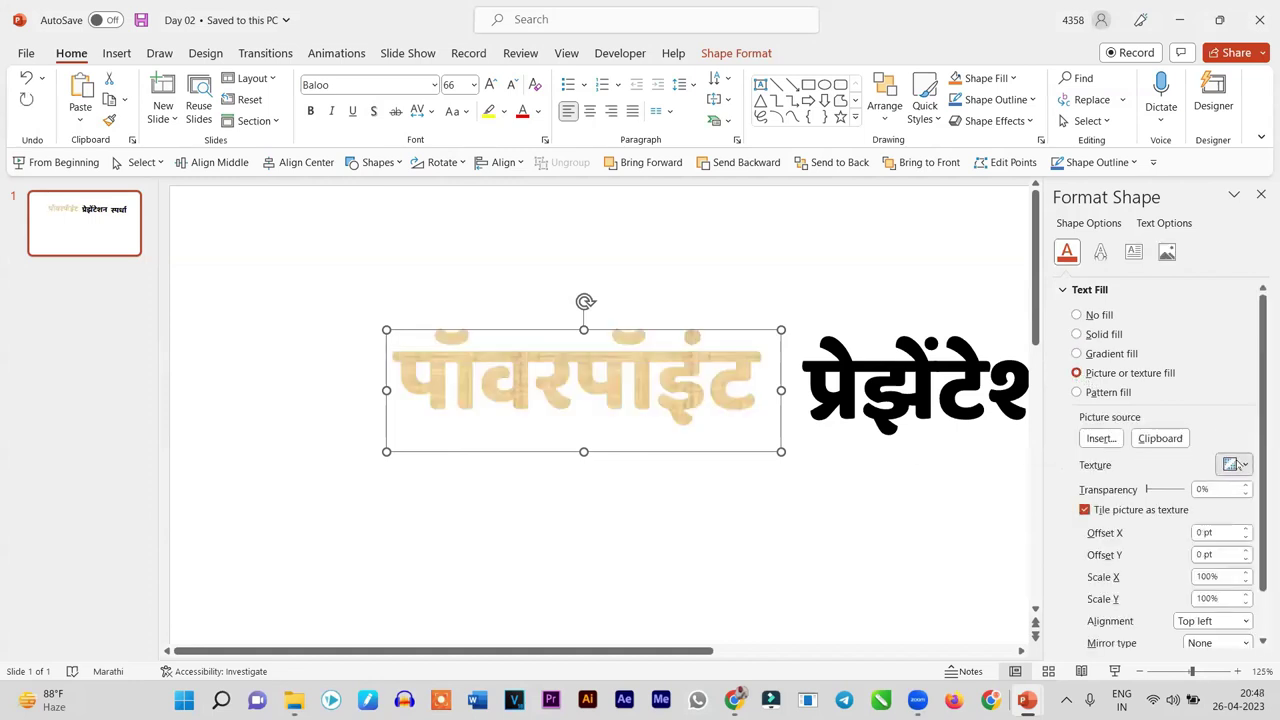
{"action": "left_click", "coordinate": [1237, 464]}
{"action": "left_click", "coordinate": [1166, 408]}
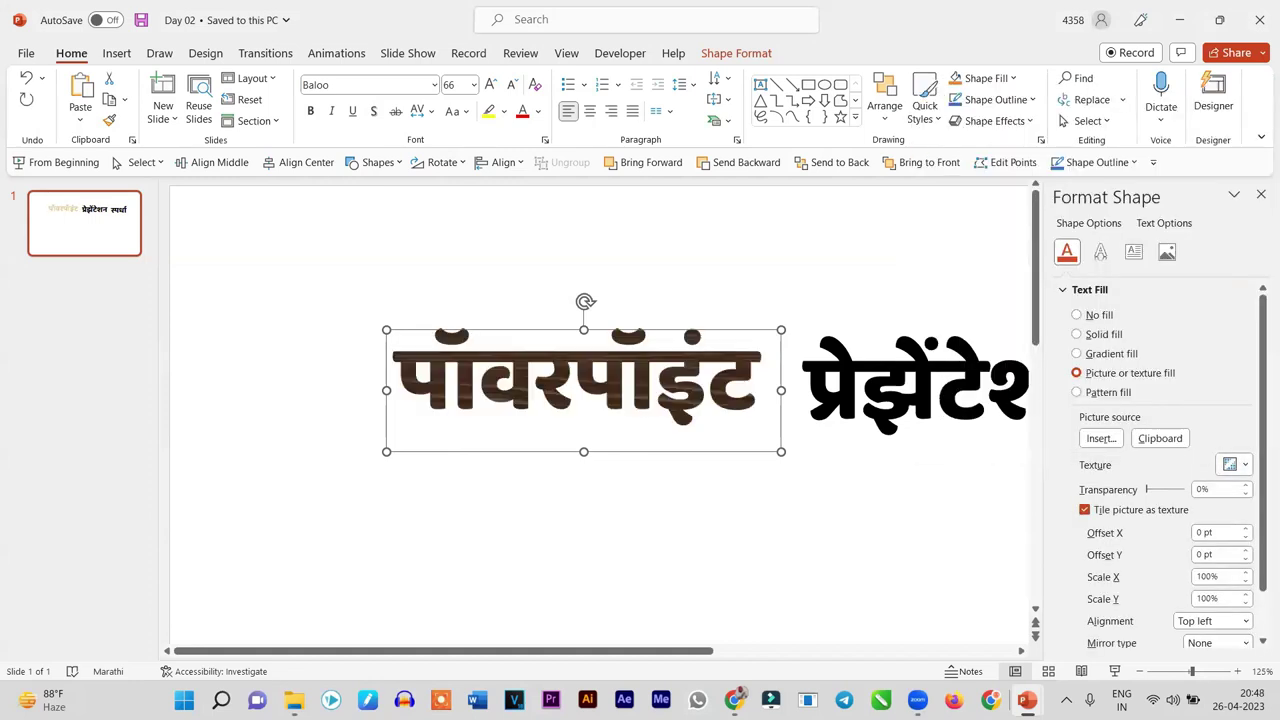
{"action": "scroll", "coordinate": [883, 443], "scroll_direction": "up", "scroll_amount": 5, "text": "ctrl"}
{"action": "scroll", "coordinate": [883, 443], "scroll_direction": "down", "scroll_amount": 1, "text": "ctrl"}
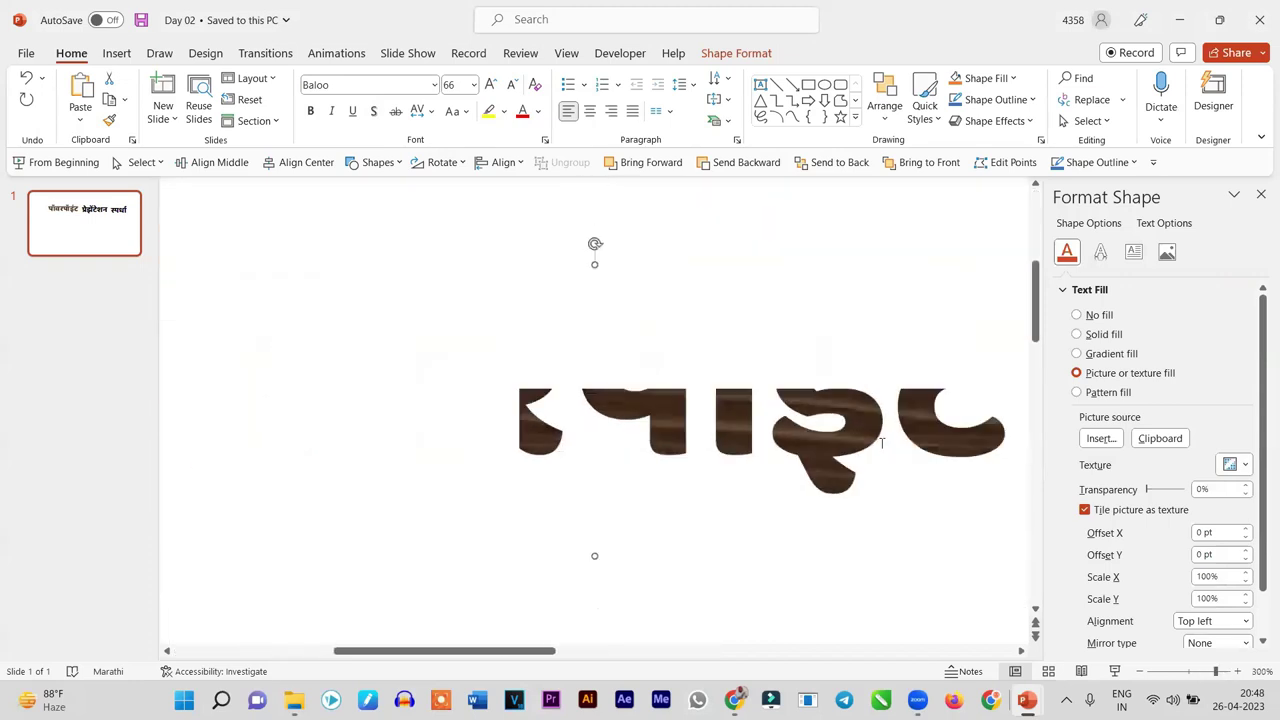
{"action": "left_click", "coordinate": [1232, 464]}
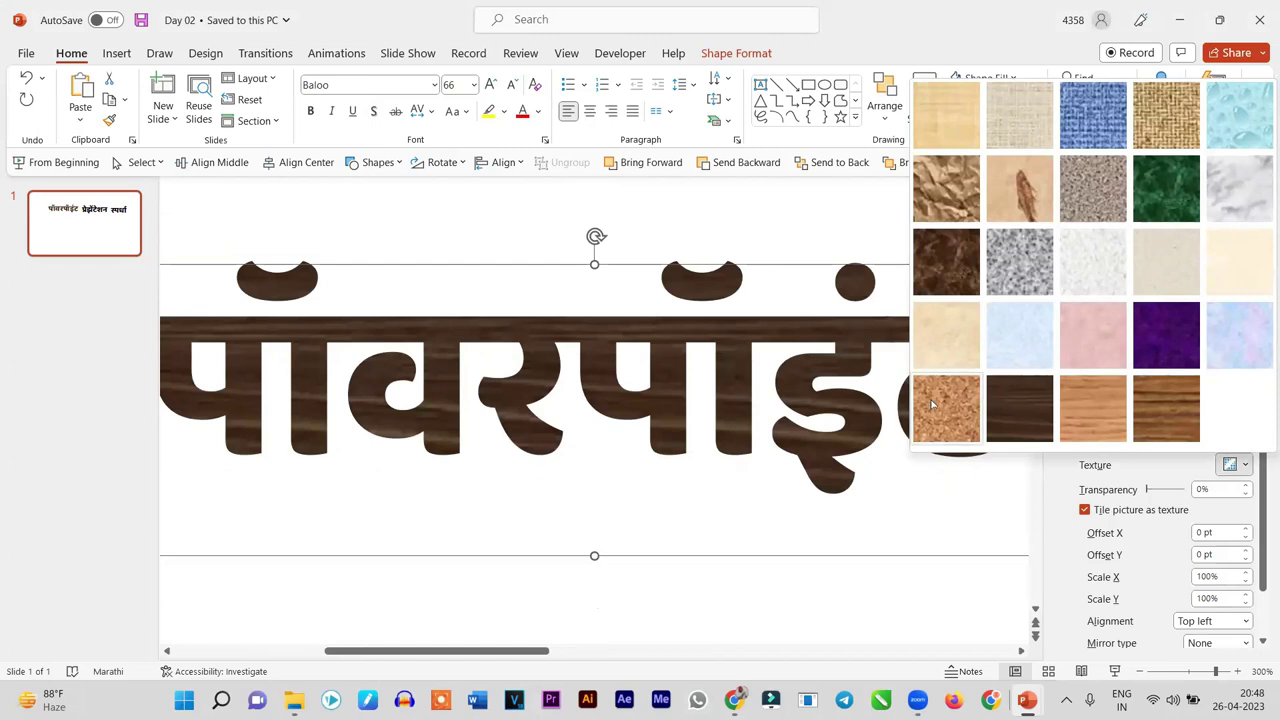
{"action": "left_click", "coordinate": [932, 402]}
{"action": "left_click", "coordinate": [1245, 465]}
{"action": "left_click", "coordinate": [1088, 347]}
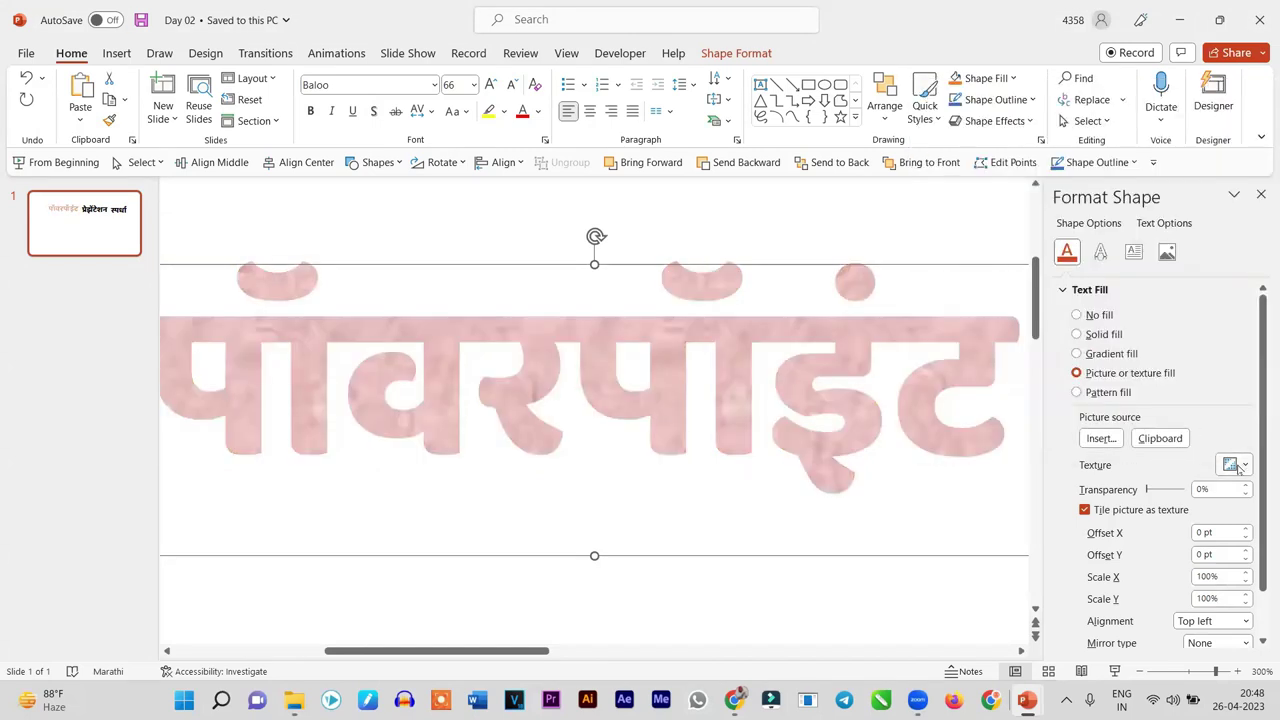
{"action": "left_click", "coordinate": [1238, 466]}
{"action": "left_click", "coordinate": [946, 266]}
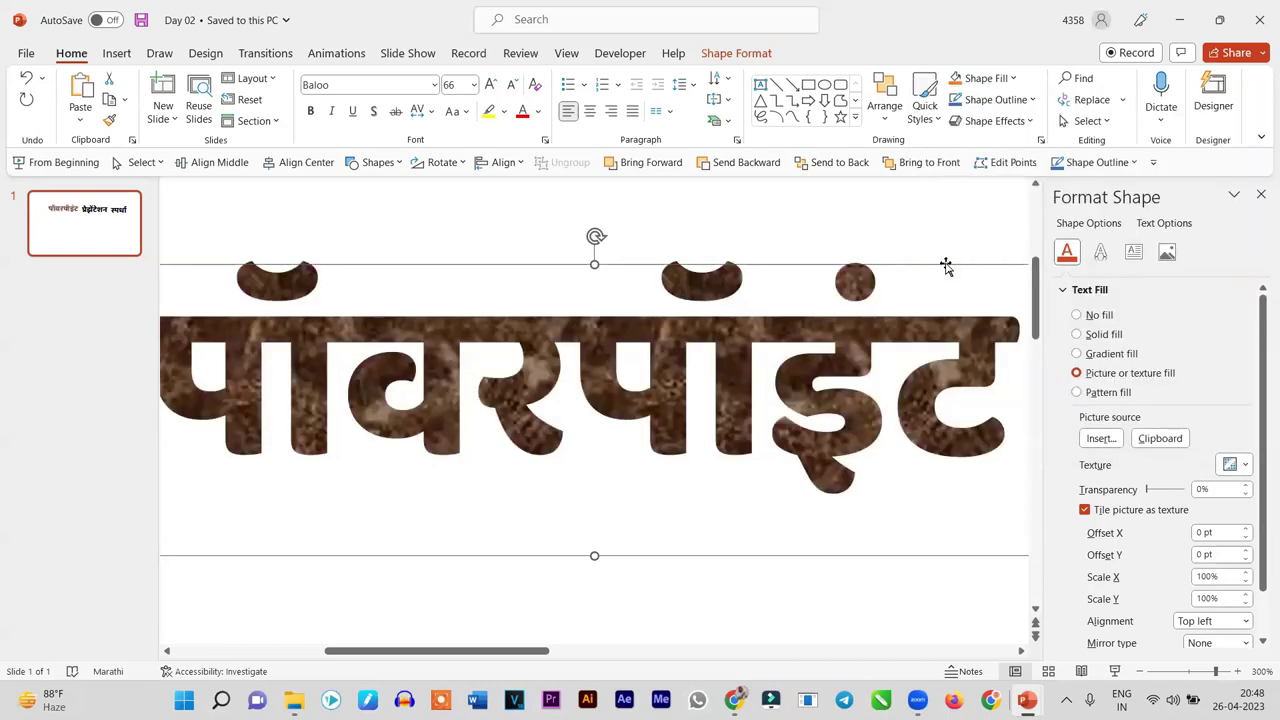
{"action": "scroll", "coordinate": [680, 430], "scroll_direction": "down", "scroll_amount": 10}
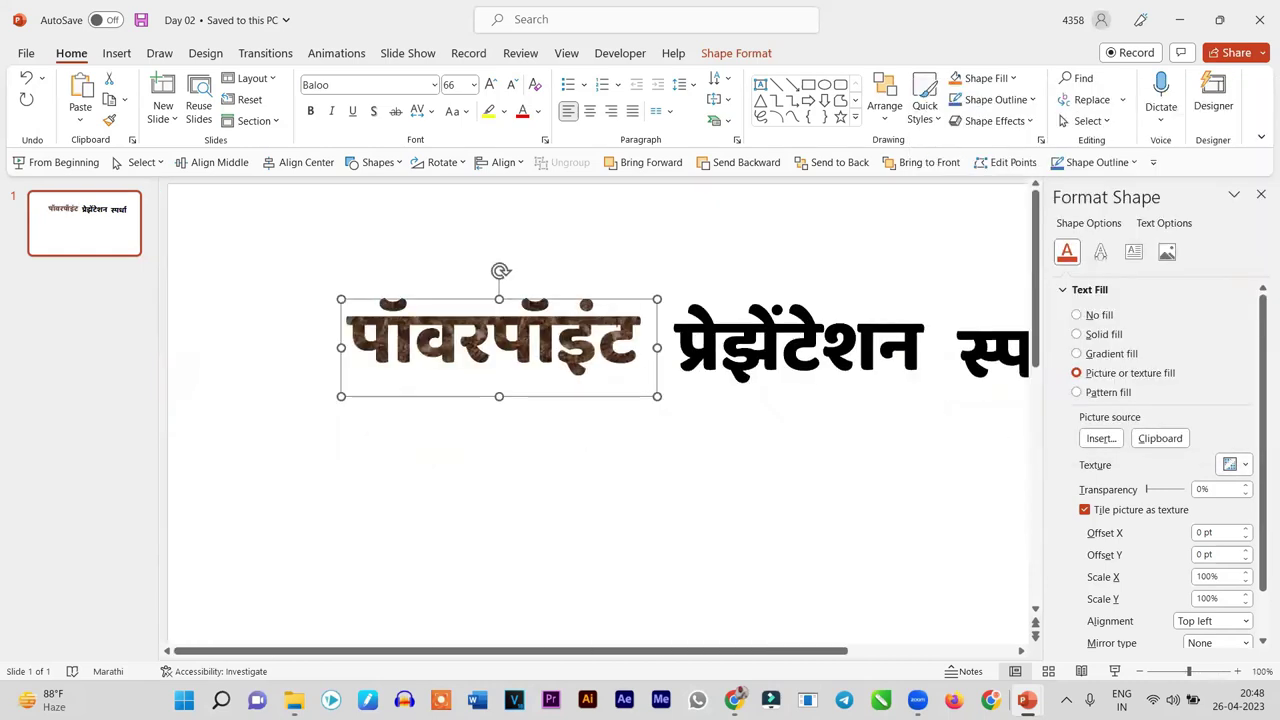
{"action": "scroll", "coordinate": [664, 386], "scroll_direction": "up", "scroll_amount": 5}
{"action": "scroll", "coordinate": [666, 386], "scroll_direction": "up", "scroll_amount": 3}
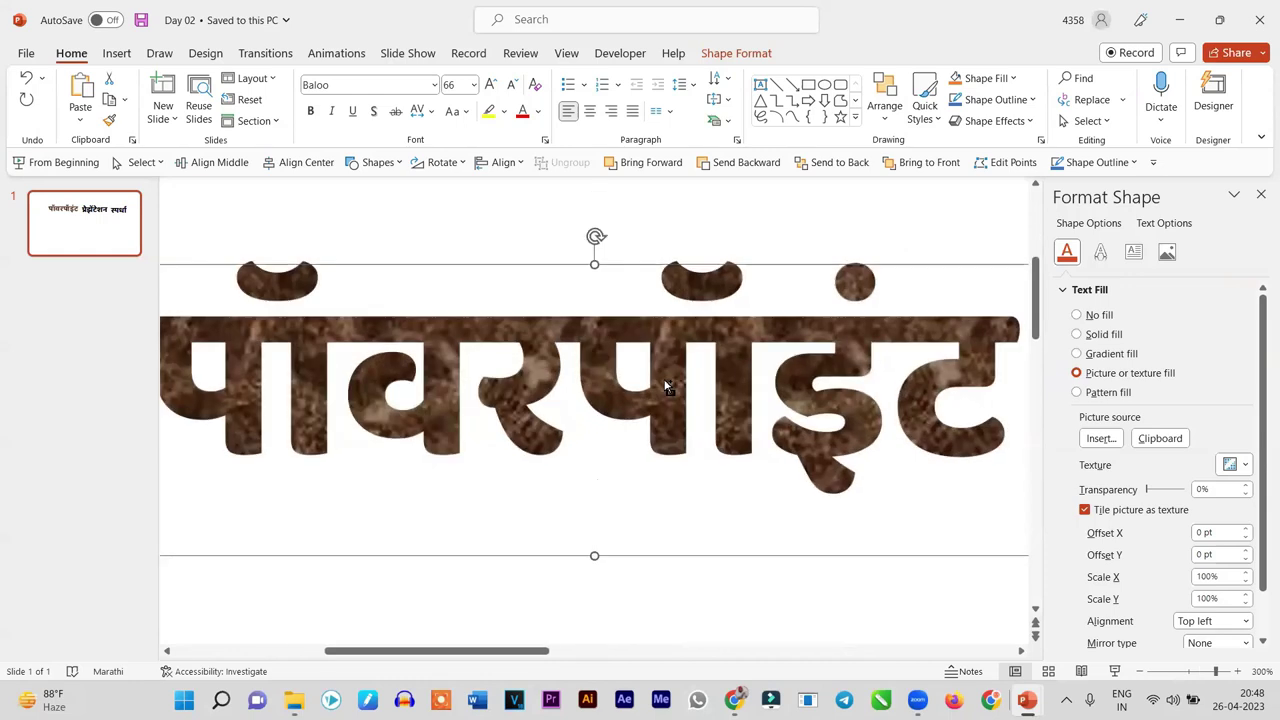
Try walnut, light wood, green marble and granite textures, settling on Paper bag
{"action": "left_click", "coordinate": [1240, 466]}
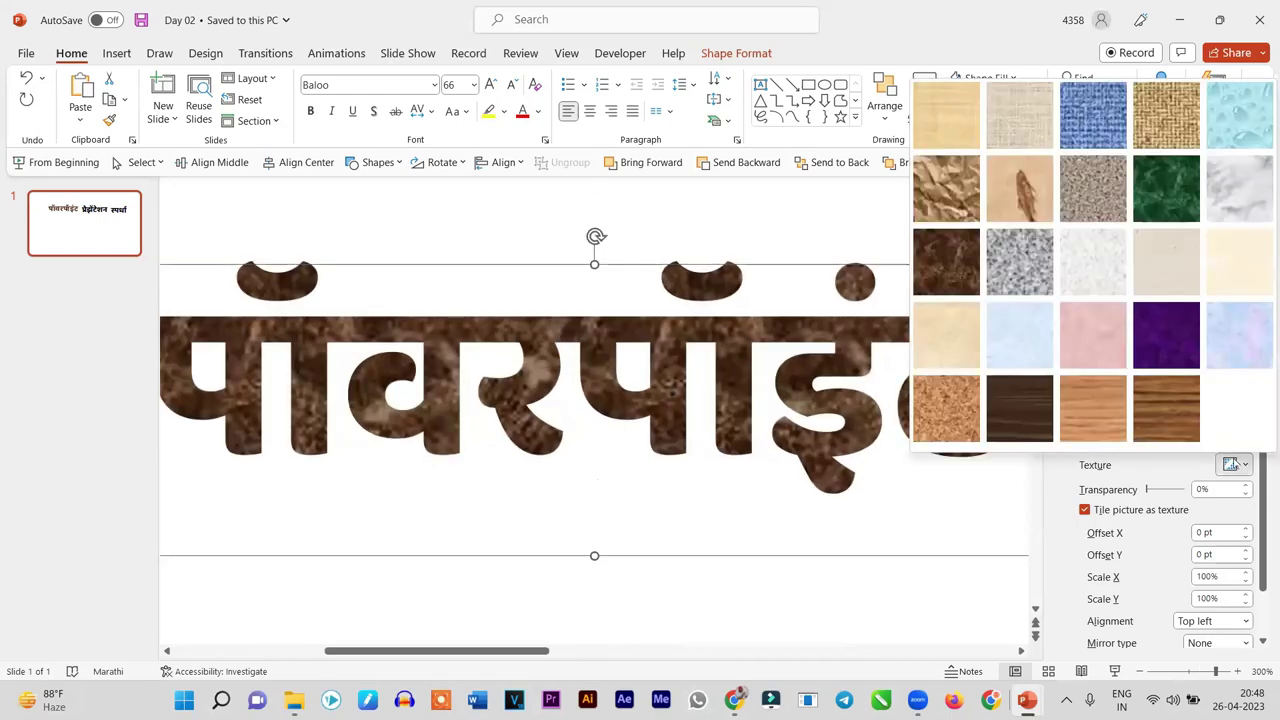
{"action": "left_click", "coordinate": [1020, 403]}
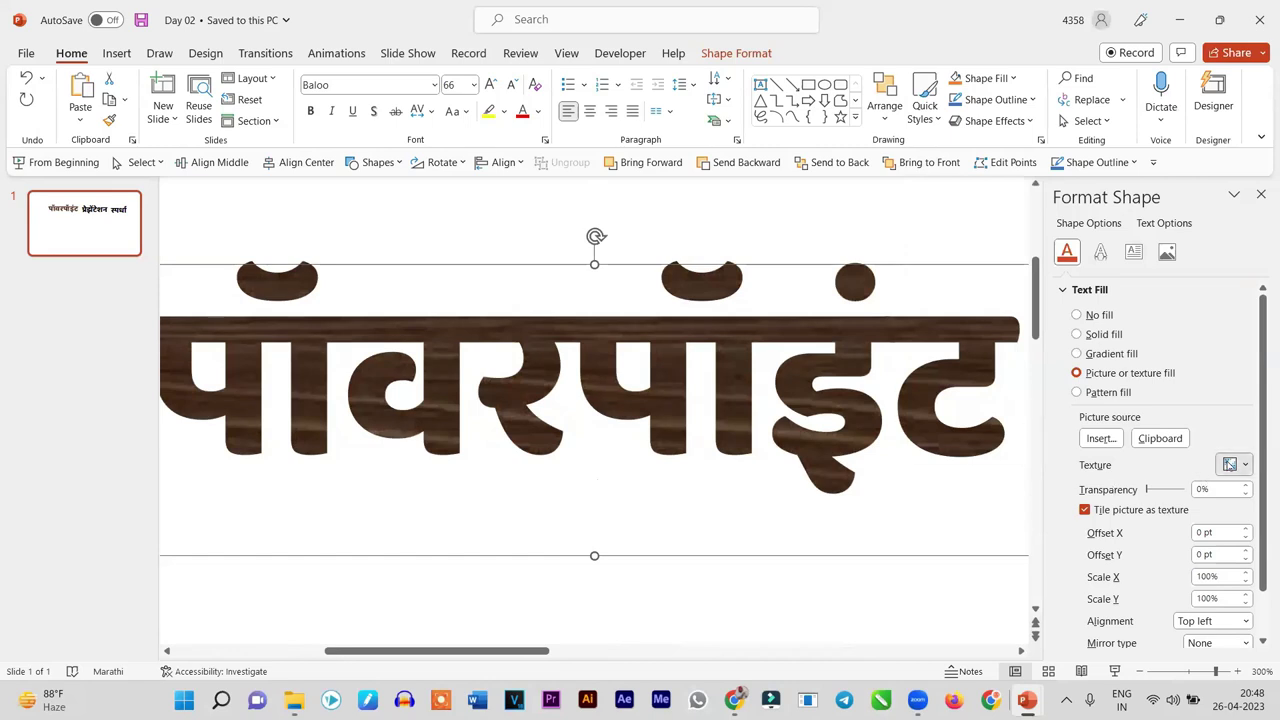
{"action": "left_click", "coordinate": [1229, 465]}
{"action": "left_click", "coordinate": [1152, 400]}
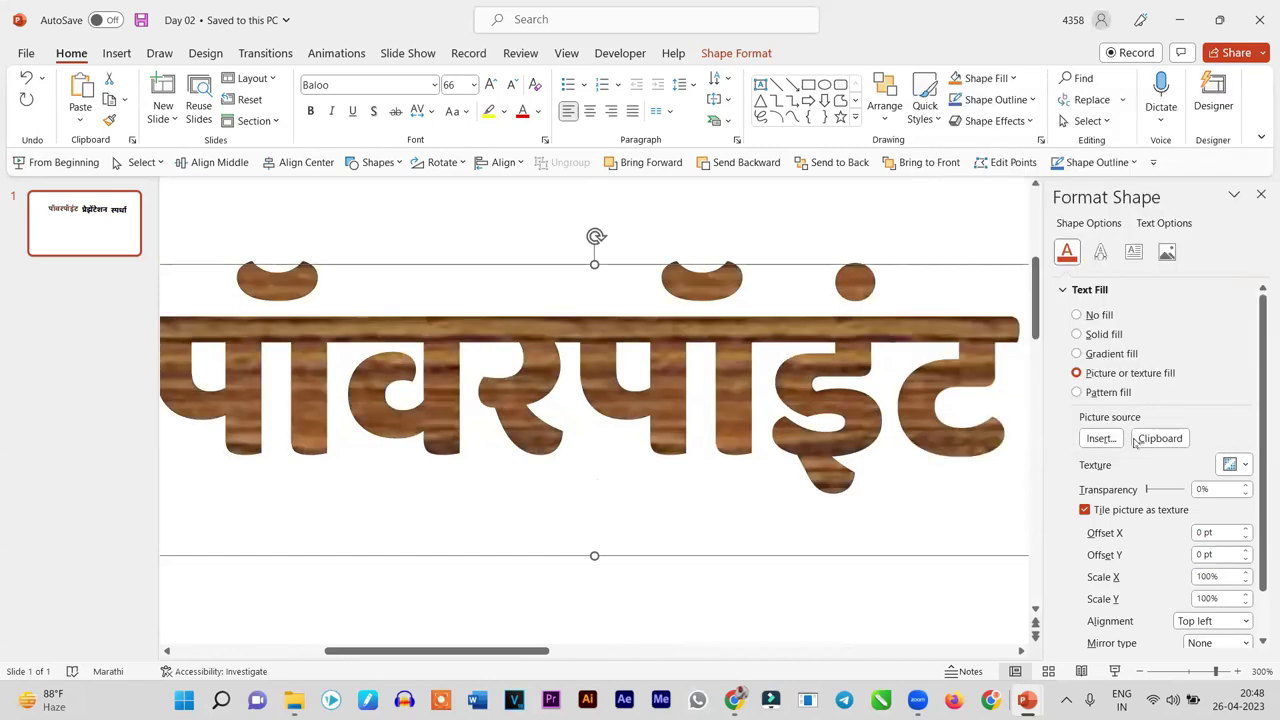
{"action": "left_click", "coordinate": [1232, 465]}
{"action": "left_click", "coordinate": [1066, 418]}
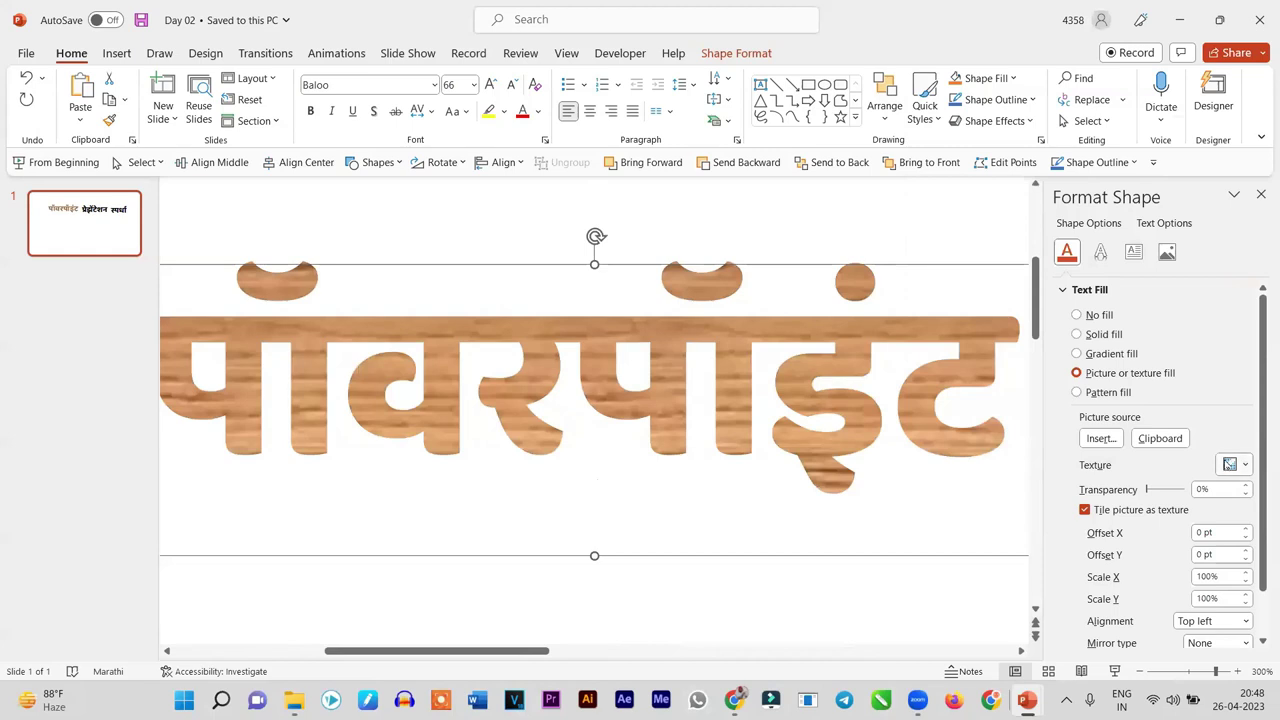
{"action": "left_click", "coordinate": [1229, 465]}
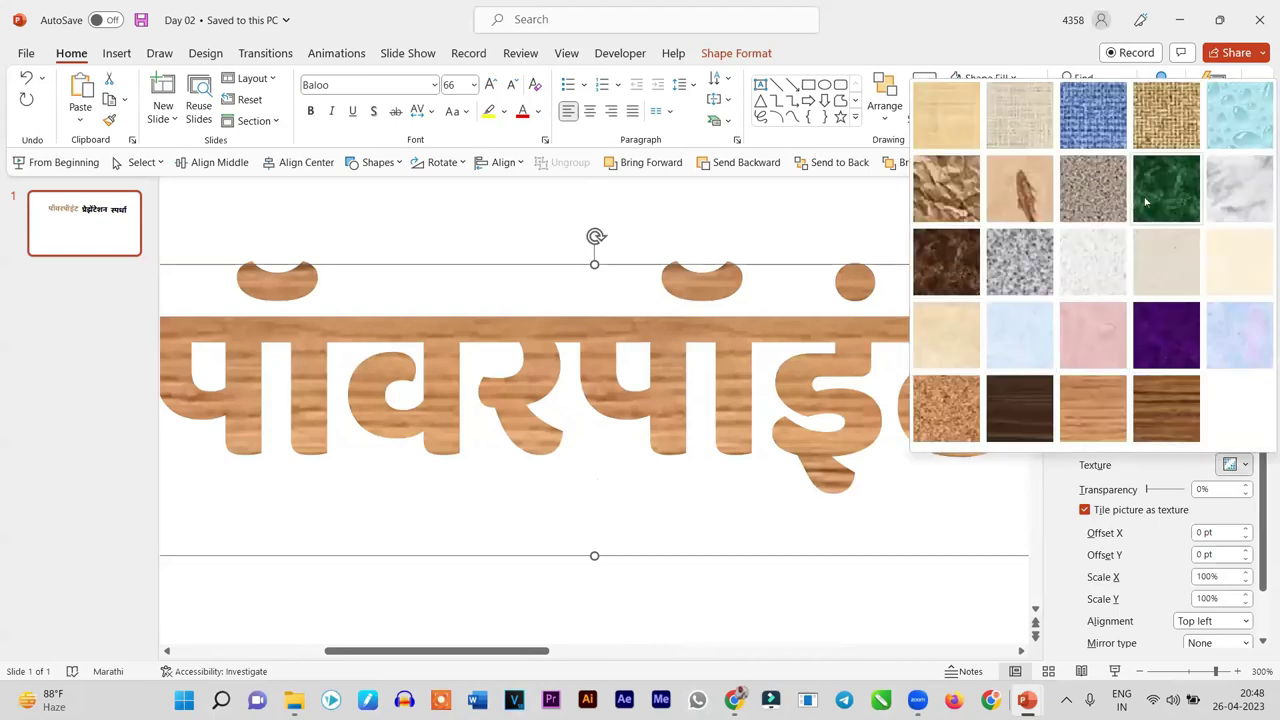
{"action": "left_click", "coordinate": [1160, 192]}
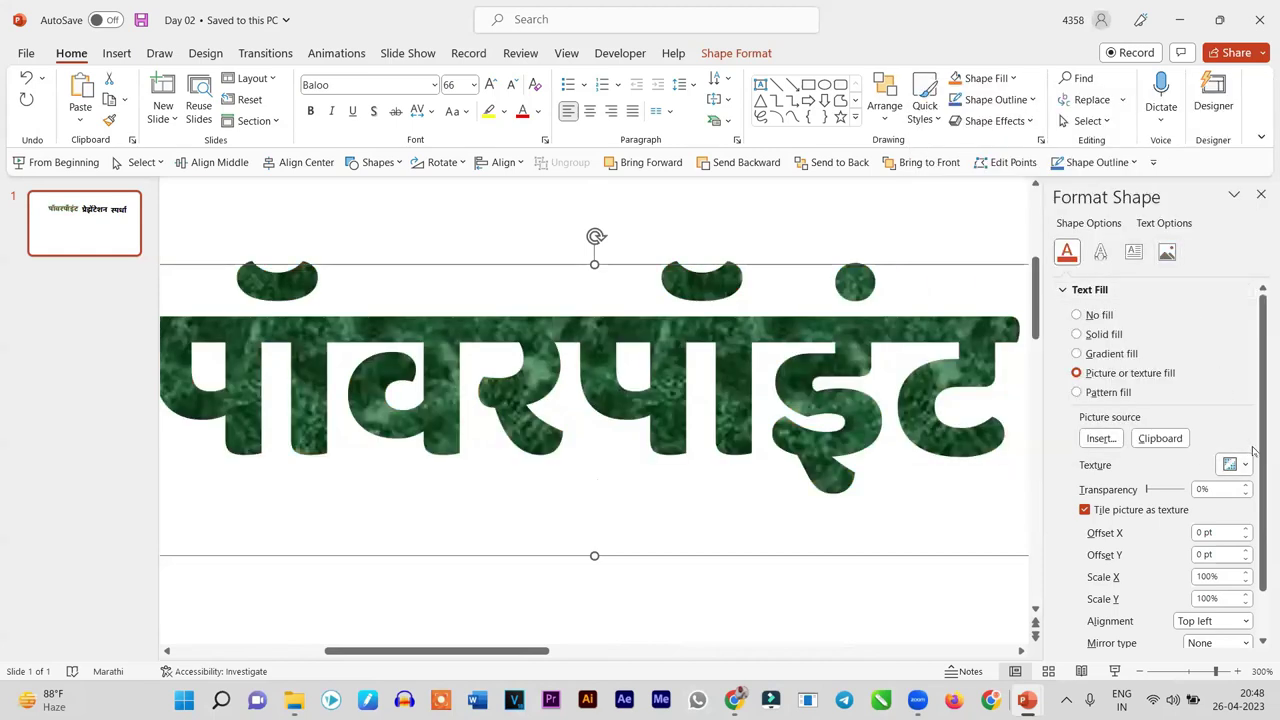
{"action": "left_click", "coordinate": [1232, 465]}
{"action": "left_click", "coordinate": [1106, 181]}
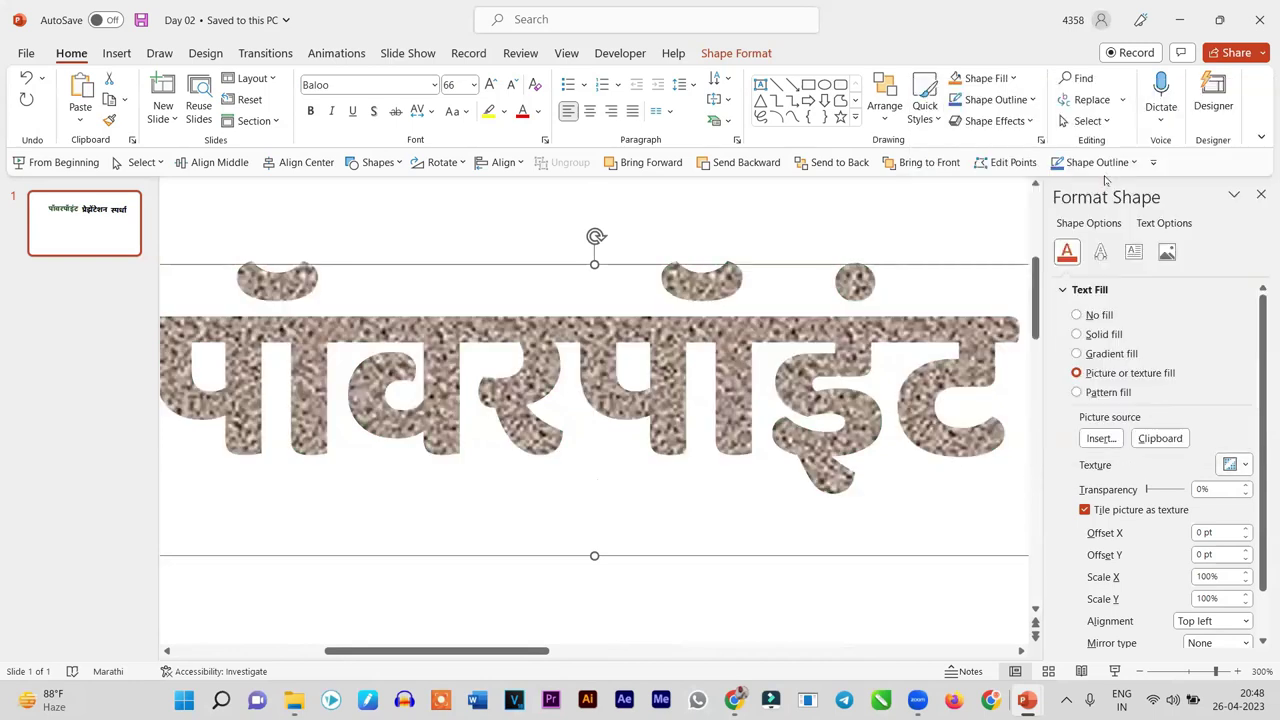
{"action": "left_click", "coordinate": [1229, 465]}
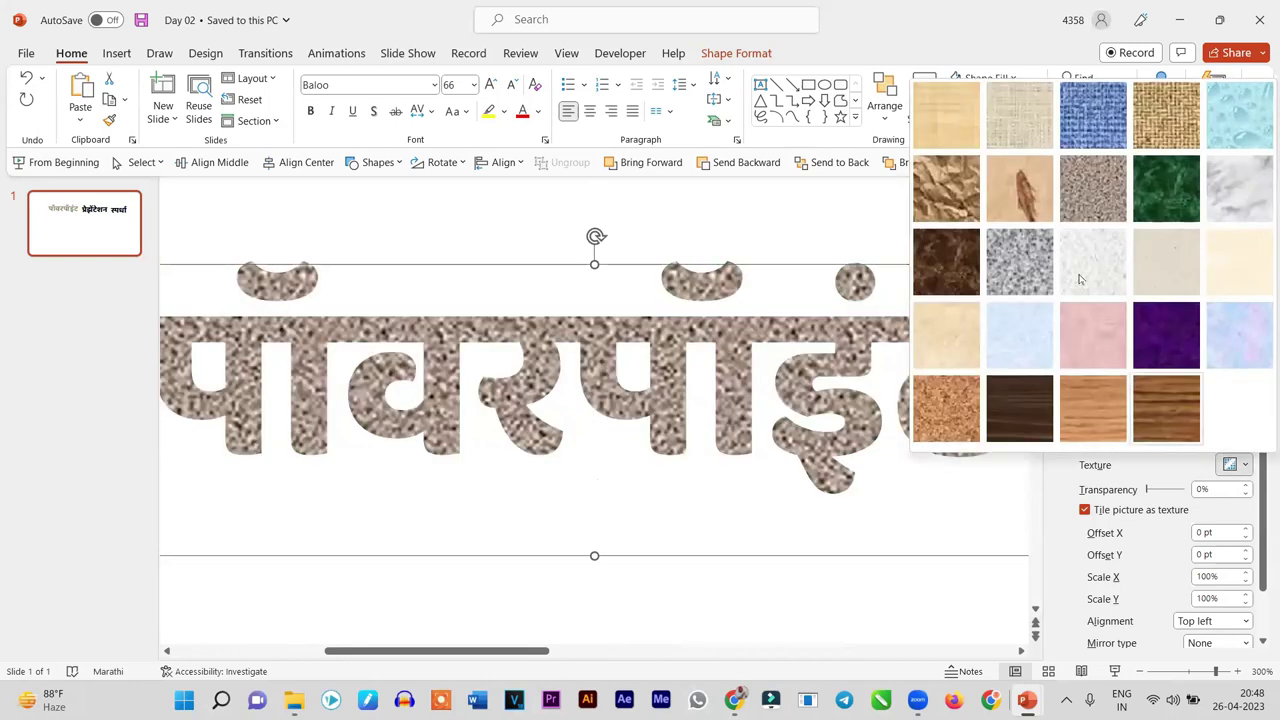
{"action": "left_click", "coordinate": [950, 205]}
Reselect the Paper bag–textured पॉवरपॉइंट and bring back its Text Fill settings
{"action": "scroll", "coordinate": [957, 412], "scroll_direction": "down", "scroll_amount": 3}
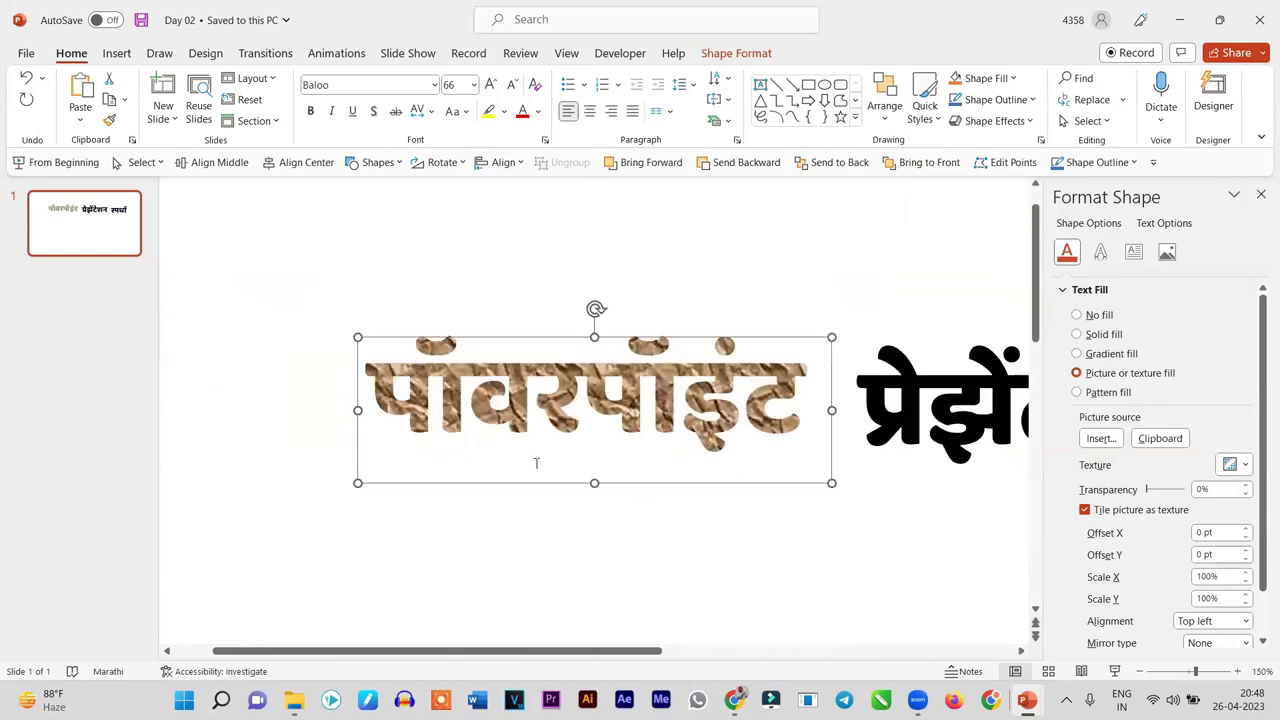
{"action": "left_click", "coordinate": [514, 508]}
{"action": "left_click", "coordinate": [580, 335]}
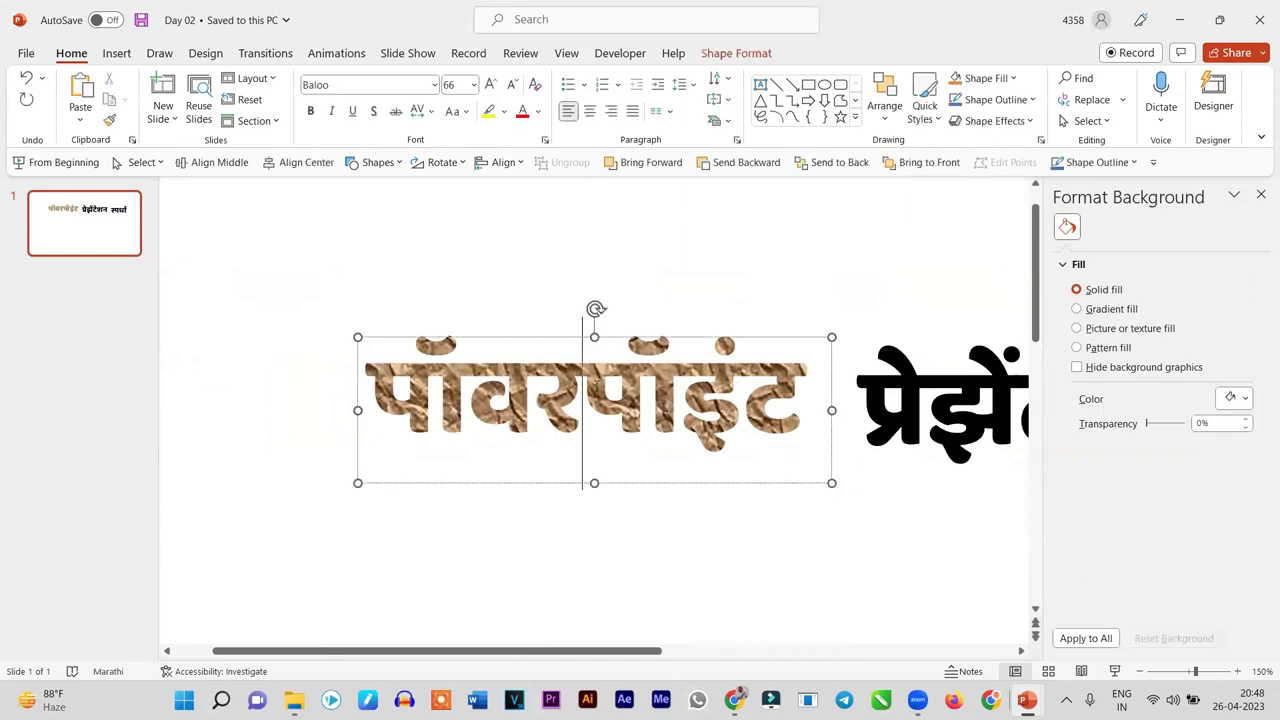
{"action": "scroll", "coordinate": [615, 290], "scroll_direction": "up", "scroll_amount": 3}
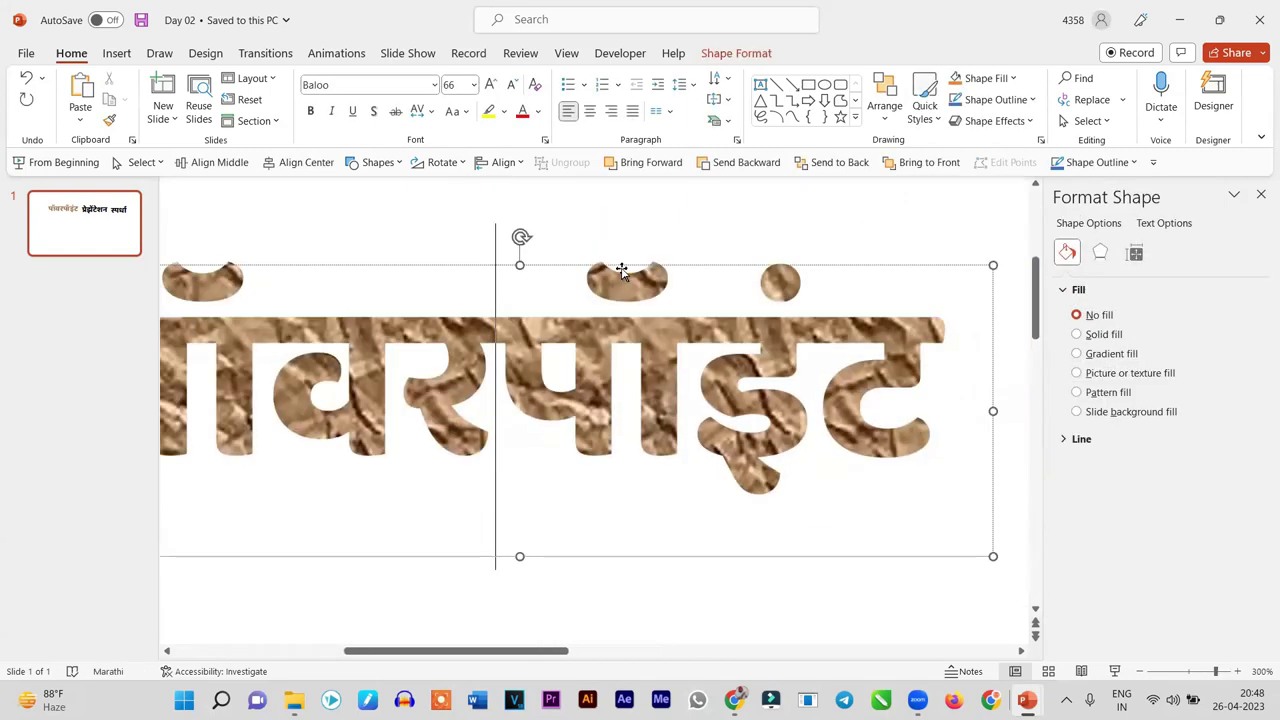
{"action": "scroll", "coordinate": [621, 270], "scroll_direction": "up", "scroll_amount": 3}
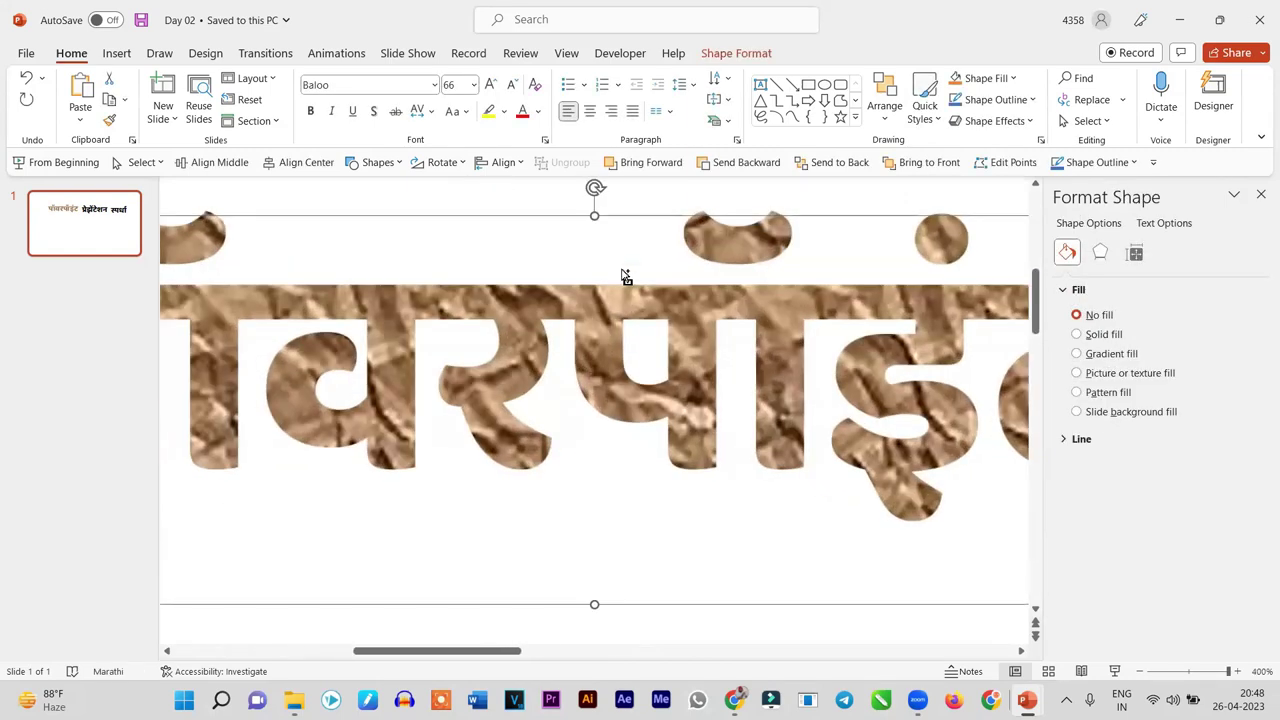
{"action": "scroll", "coordinate": [635, 354], "scroll_direction": "down", "scroll_amount": 3}
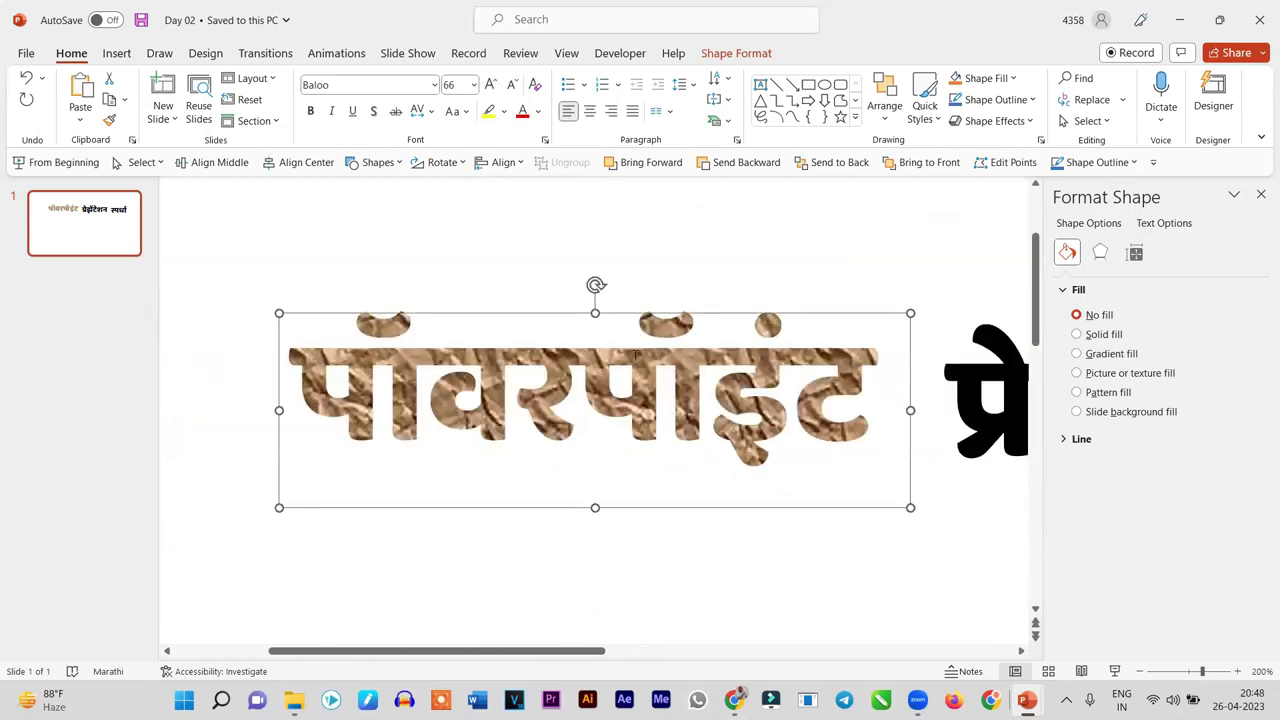
{"action": "left_click", "coordinate": [1155, 225]}
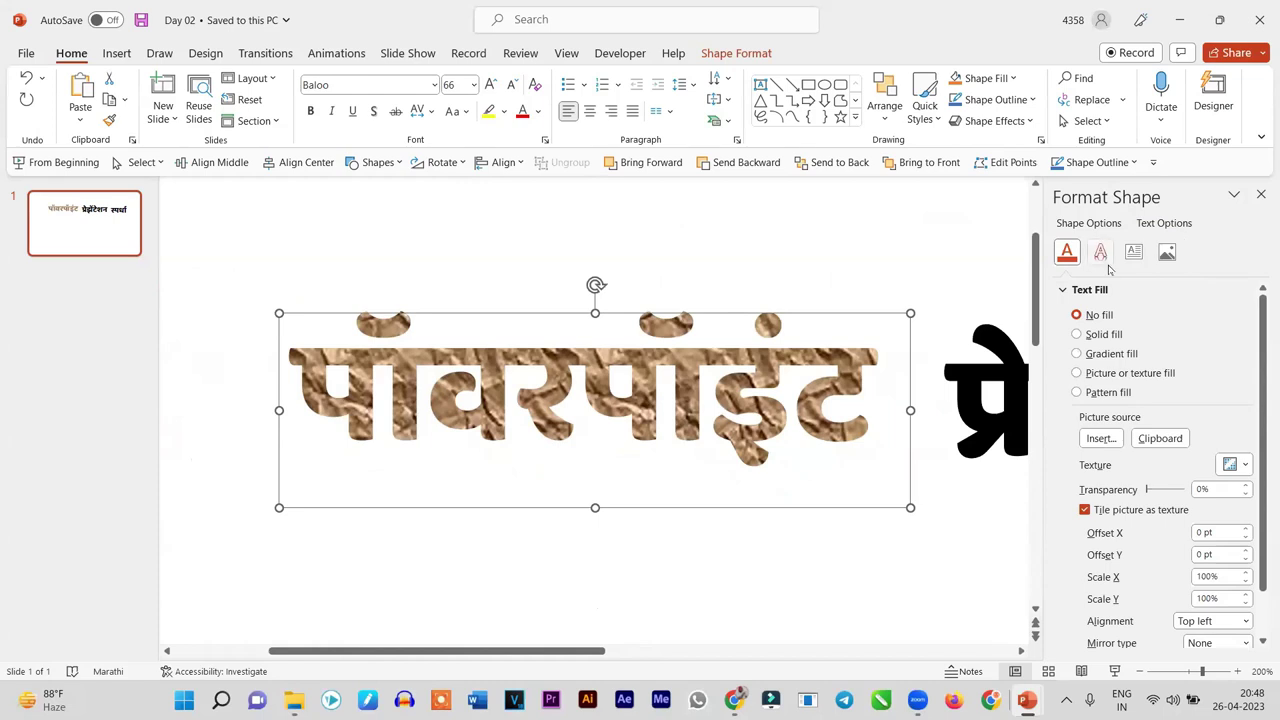
Give पॉवरपॉइंट a top bevel 4 pt wide and 9 pt high
{"action": "left_click", "coordinate": [1100, 253]}
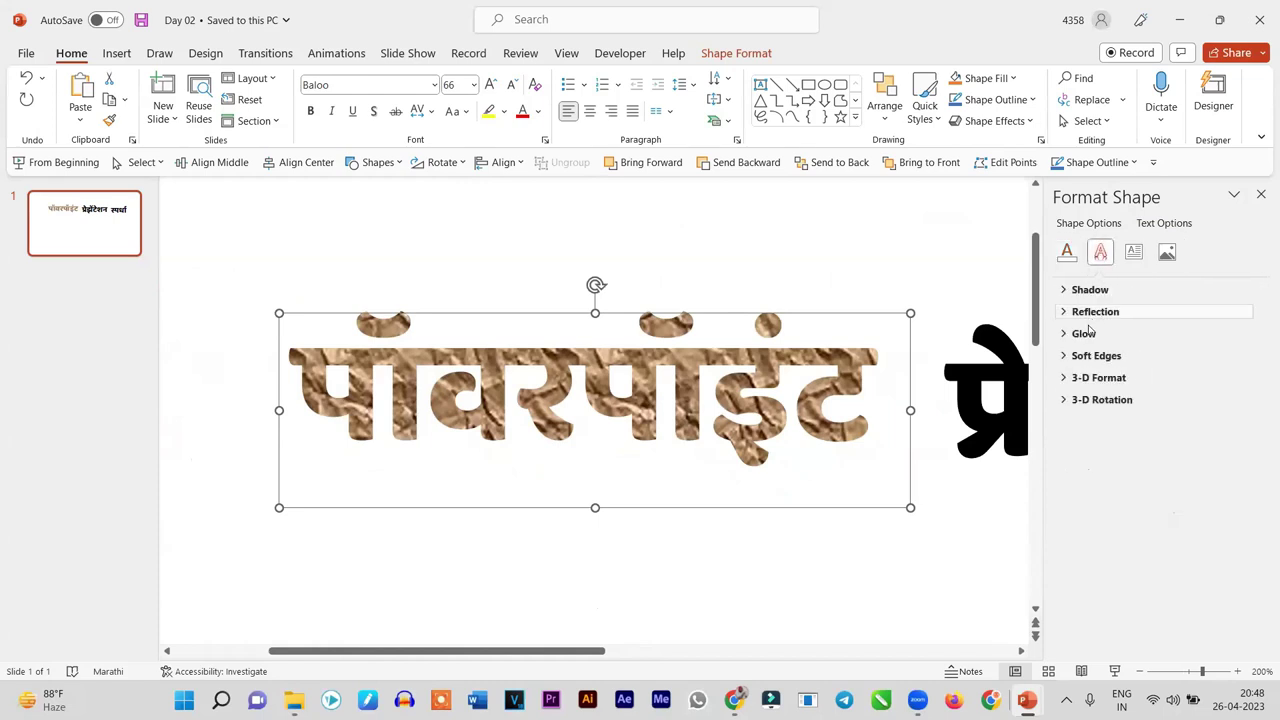
{"action": "left_click", "coordinate": [1092, 379]}
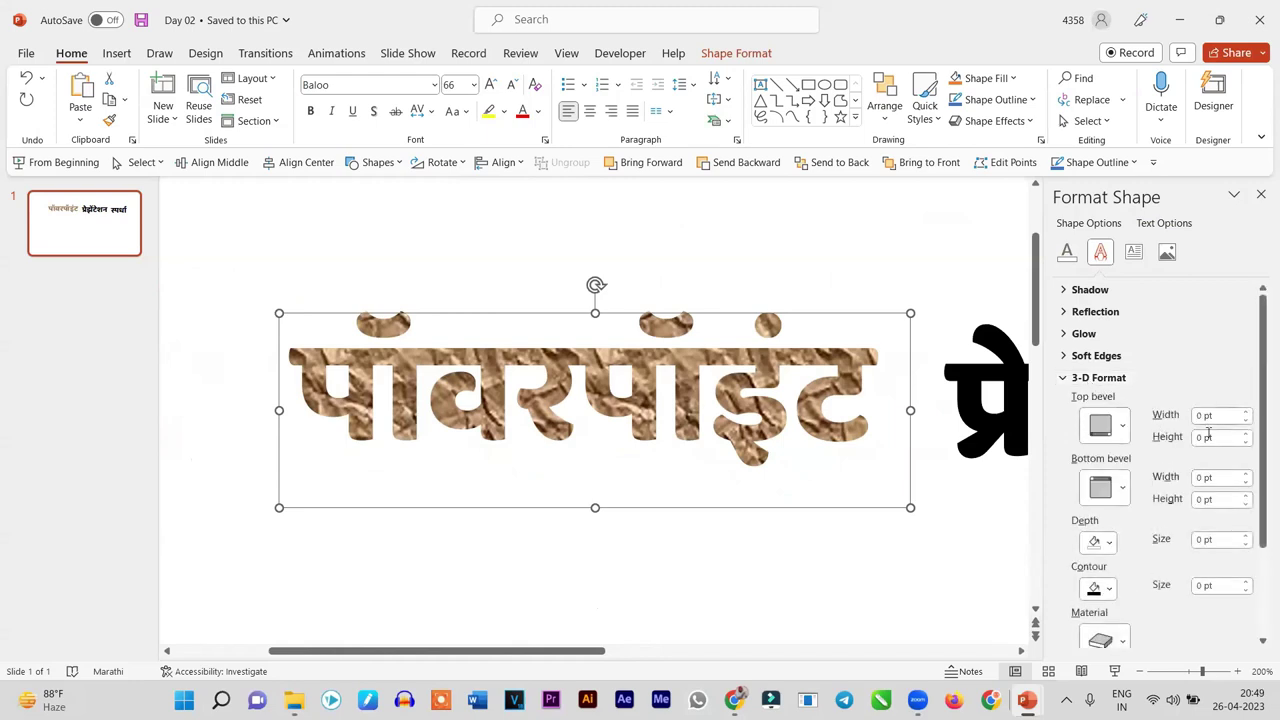
{"action": "left_click", "coordinate": [1247, 414]}
{"action": "left_click", "coordinate": [1247, 414]}
{"action": "left_click", "coordinate": [1247, 414]}
{"action": "left_click", "coordinate": [1247, 414]}
{"action": "left_click", "coordinate": [1247, 414]}
{"action": "left_click", "coordinate": [1247, 414]}
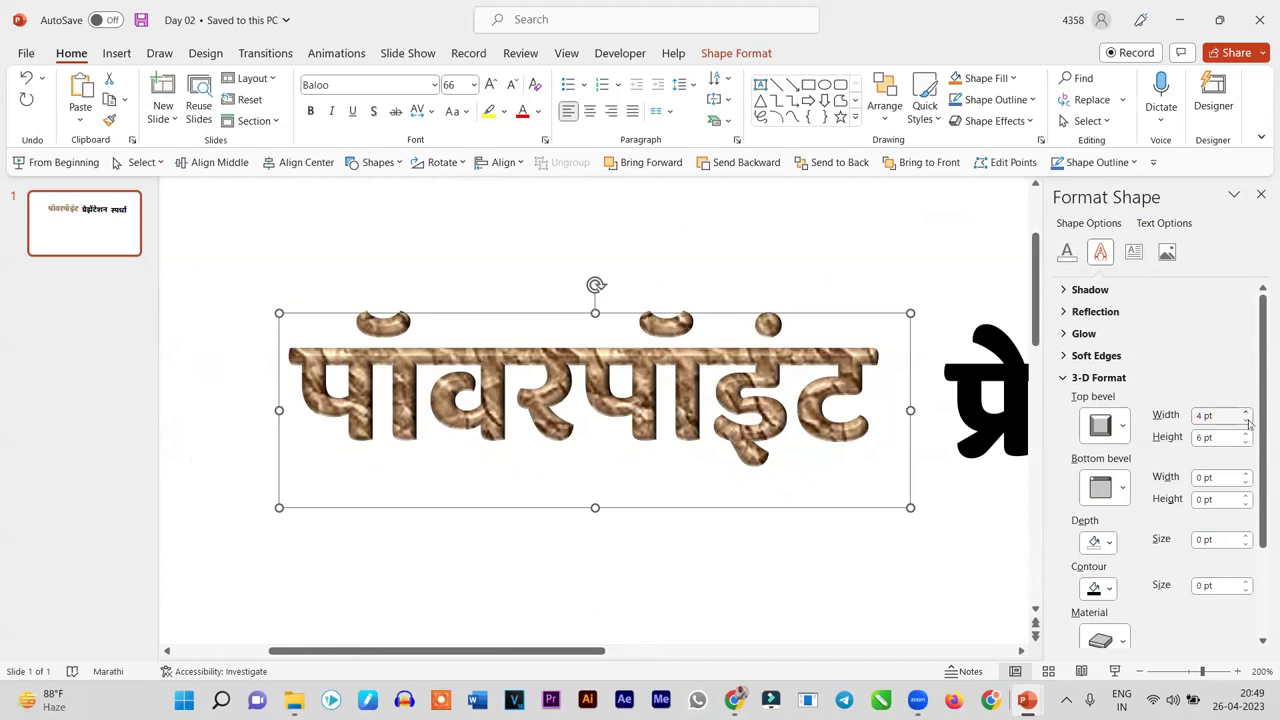
{"action": "left_click", "coordinate": [1248, 438]}
{"action": "left_click", "coordinate": [1248, 438]}
{"action": "left_click", "coordinate": [1248, 438]}
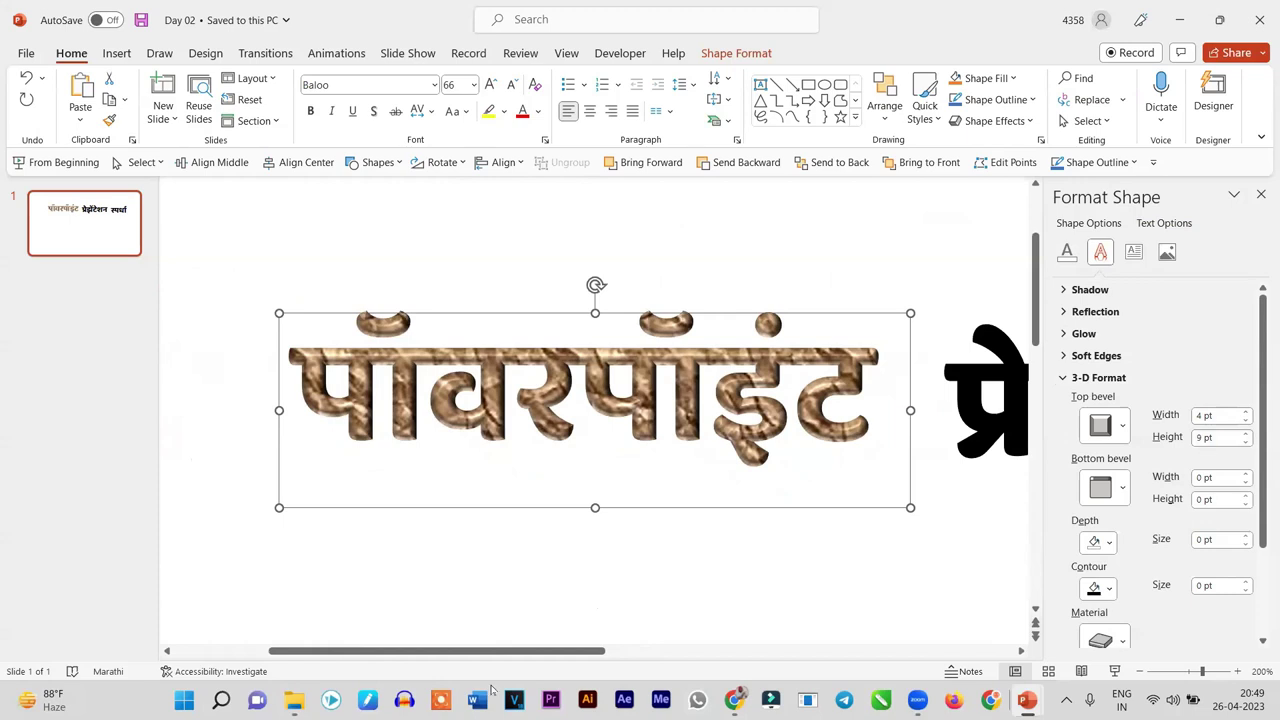
Add a bottom bevel 4 pt wide and 8.5 pt high
{"action": "left_click", "coordinate": [491, 688]}
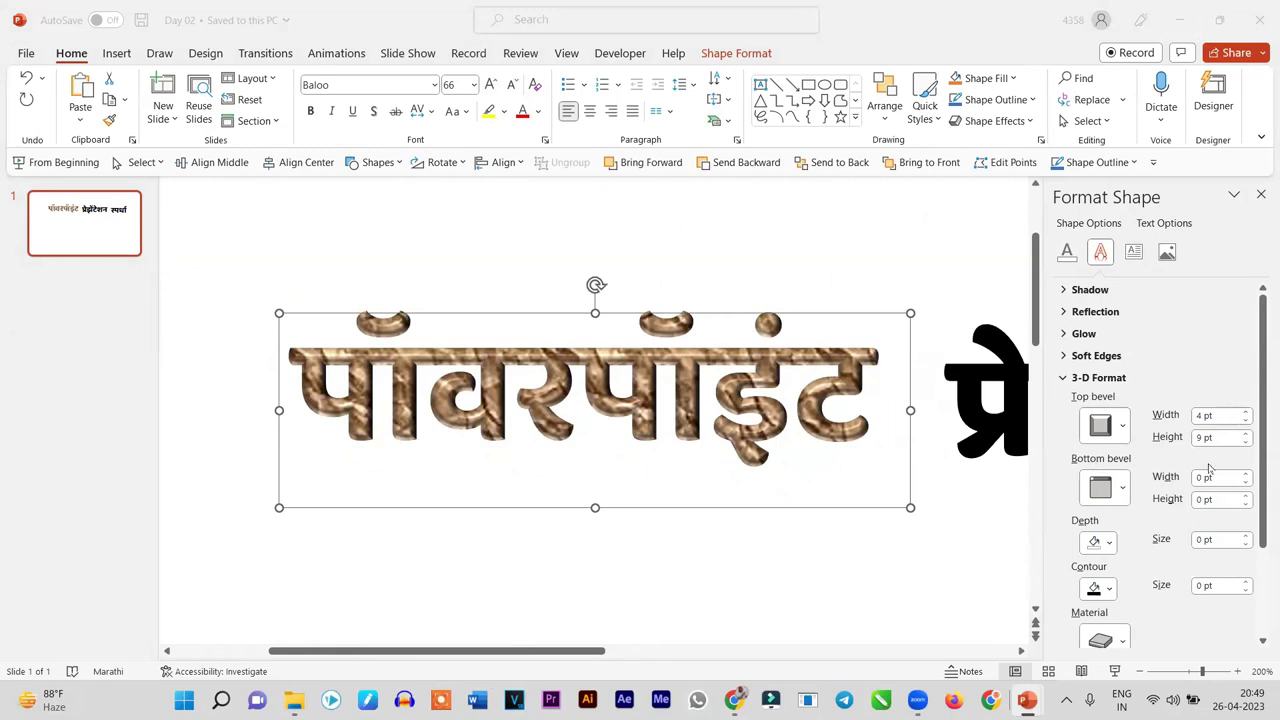
{"action": "left_click", "coordinate": [1254, 480]}
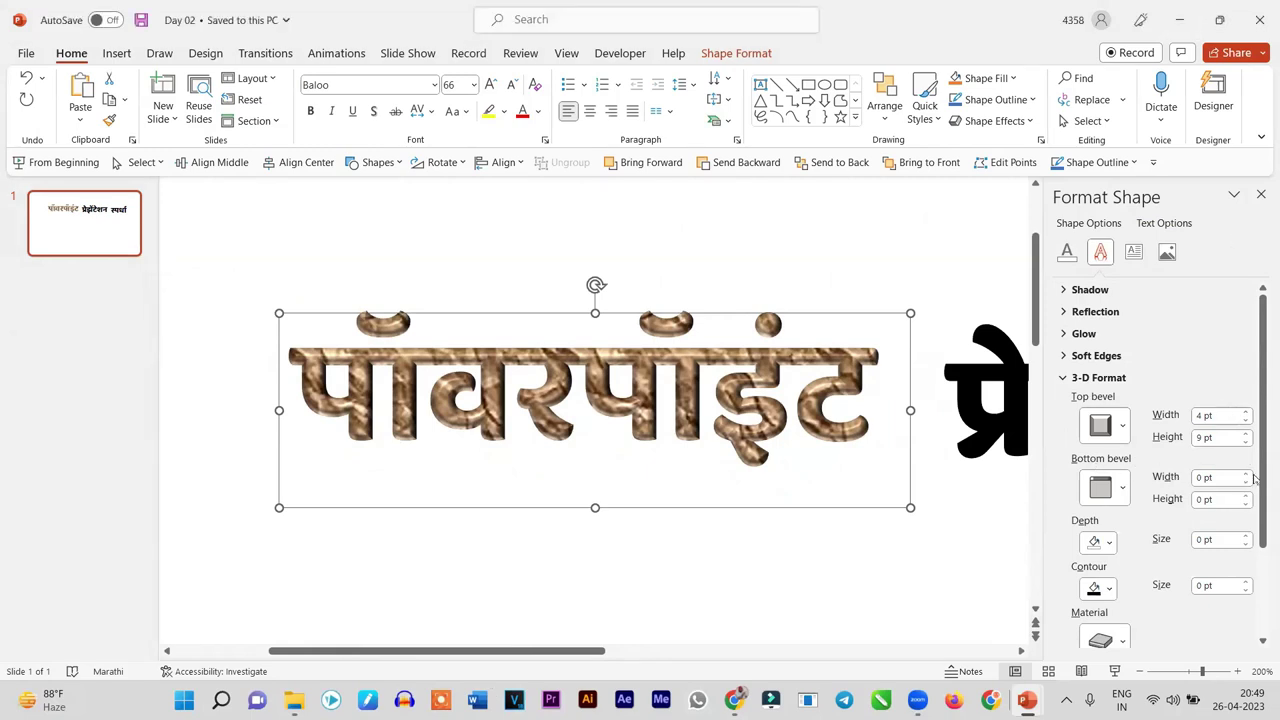
{"action": "left_click", "coordinate": [1246, 476]}
{"action": "left_click", "coordinate": [1246, 476]}
{"action": "left_click", "coordinate": [1245, 475]}
{"action": "left_click", "coordinate": [1246, 495]}
{"action": "left_click", "coordinate": [1246, 495]}
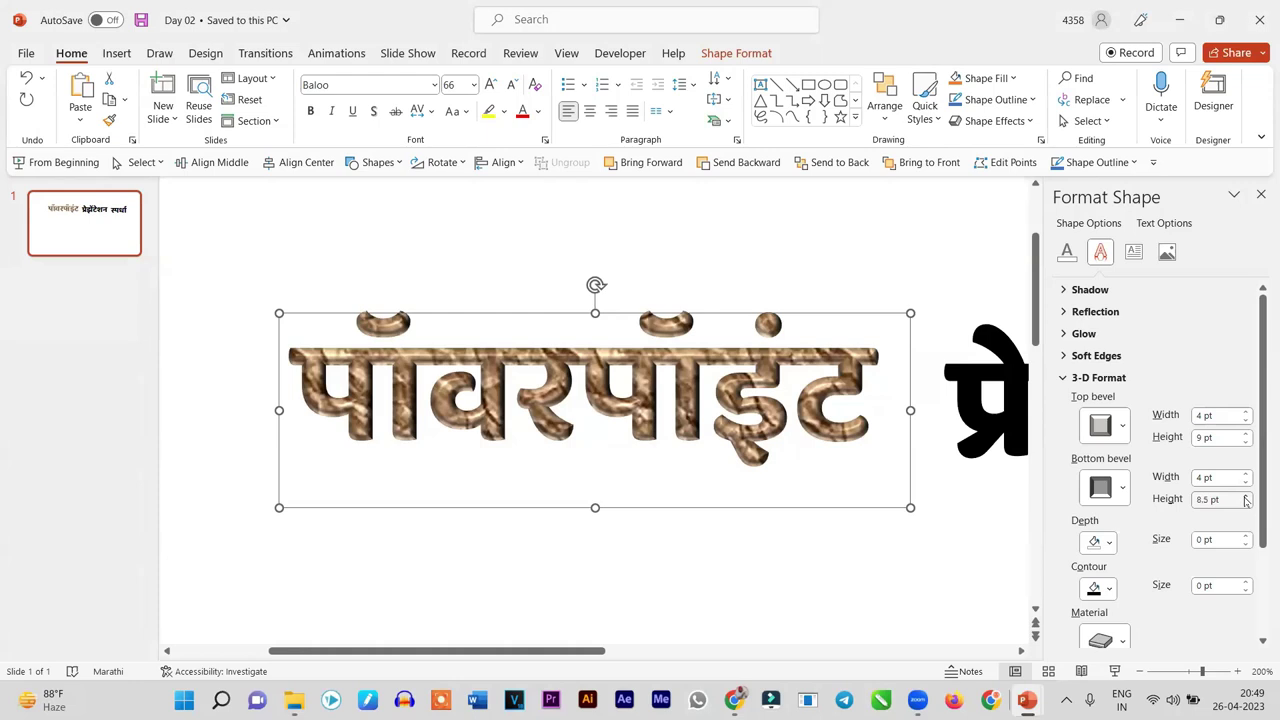
{"action": "scroll", "coordinate": [1131, 530], "scroll_direction": "down", "scroll_amount": 1}
{"action": "scroll", "coordinate": [1131, 530], "scroll_direction": "down", "scroll_amount": 3}
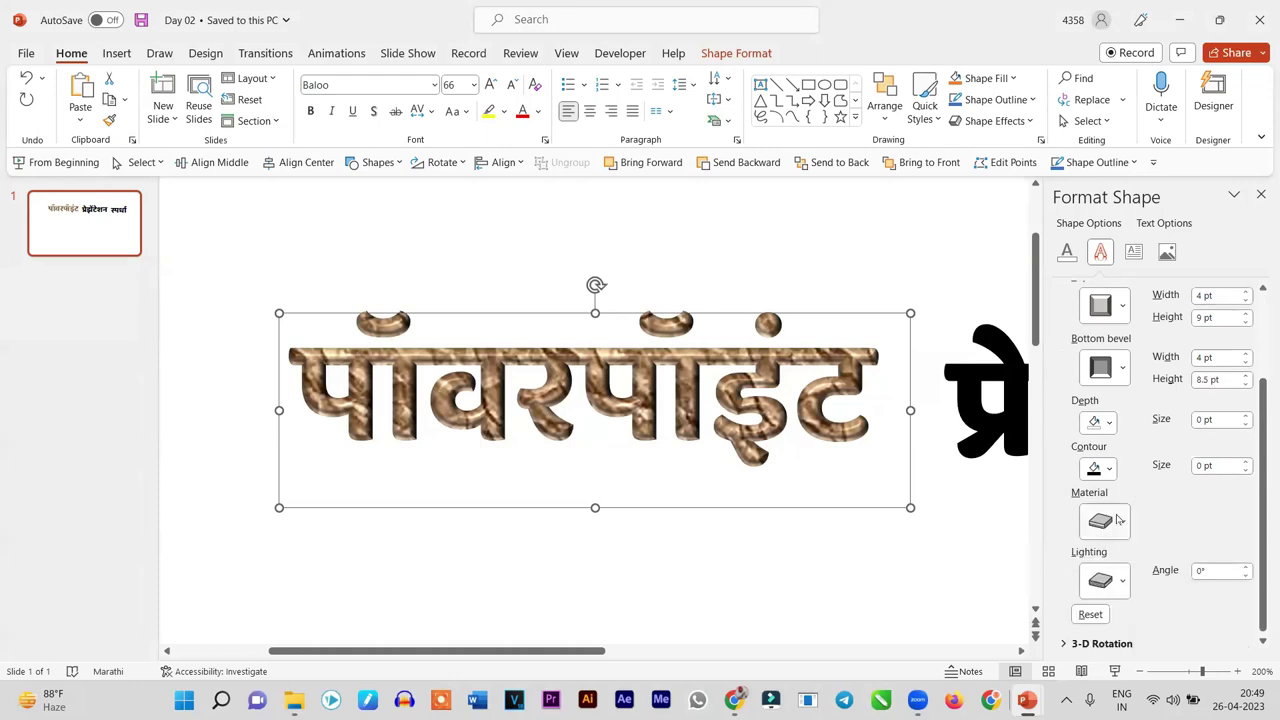
Apply the Metal 3-D material and turn the lighting angle up to 120°
{"action": "left_click", "coordinate": [1116, 518]}
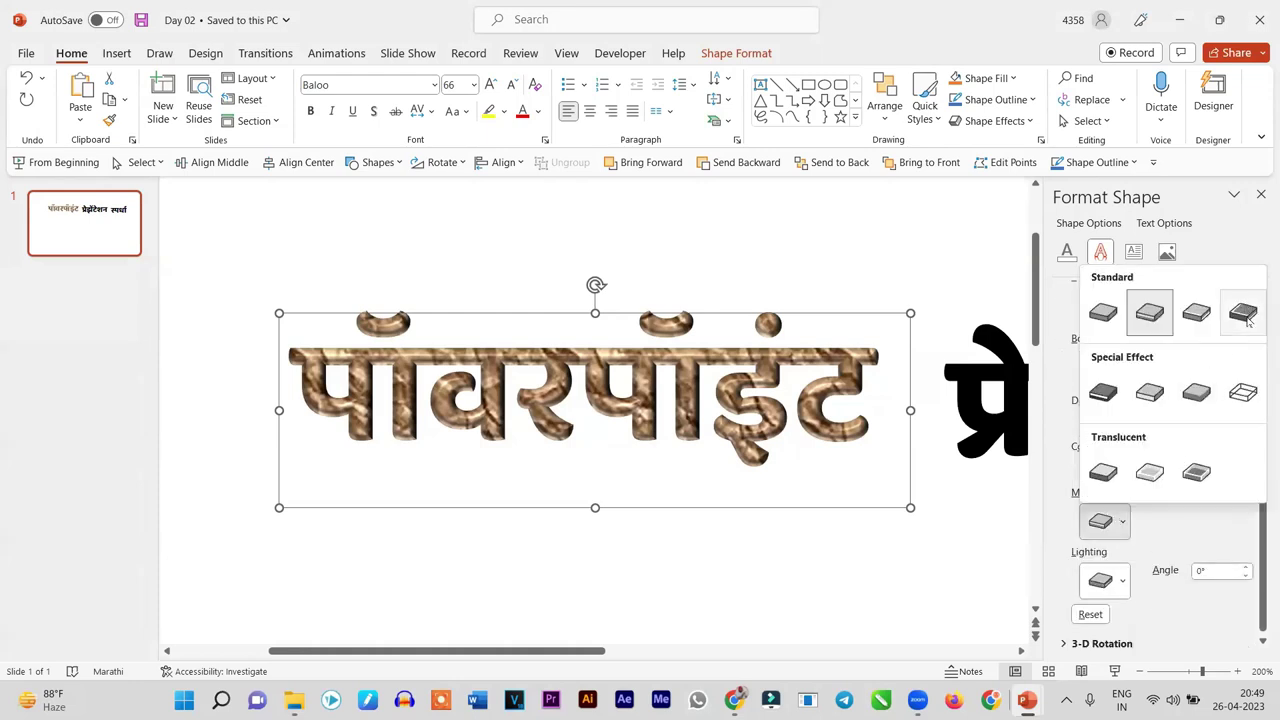
{"action": "left_click", "coordinate": [1244, 313]}
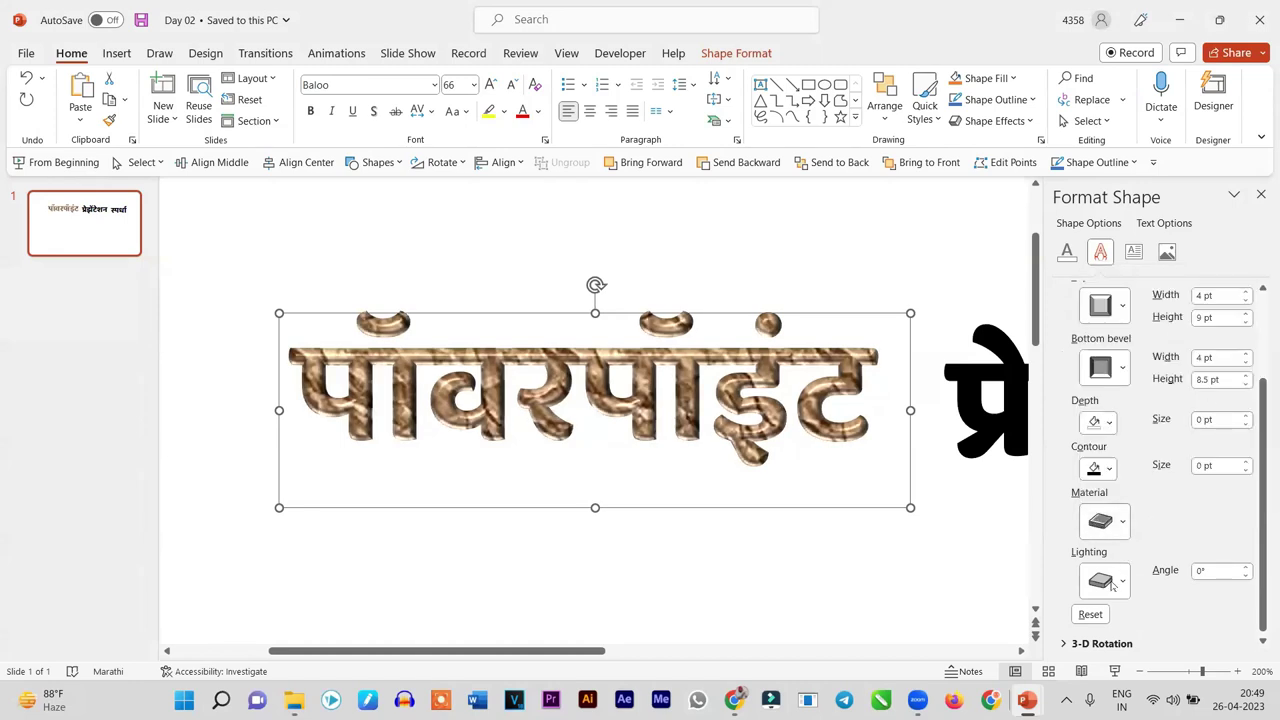
{"action": "left_click", "coordinate": [1245, 566]}
{"action": "left_click", "coordinate": [1245, 566]}
{"action": "left_click", "coordinate": [1245, 566]}
{"action": "left_click", "coordinate": [1245, 566]}
{"action": "left_click", "coordinate": [1245, 566]}
{"action": "left_click", "coordinate": [1245, 566]}
{"action": "left_click", "coordinate": [1245, 566]}
{"action": "left_click", "coordinate": [1245, 566]}
{"action": "left_click", "coordinate": [1245, 566]}
{"action": "left_click", "coordinate": [1245, 566]}
{"action": "left_click", "coordinate": [1245, 566]}
{"action": "left_click", "coordinate": [1245, 566]}
Keep raising the lighting angle past 180° and 300° up to 350°
{"action": "left_click", "coordinate": [1245, 566]}
{"action": "left_click", "coordinate": [1245, 566]}
{"action": "left_click", "coordinate": [1245, 566]}
{"action": "left_click", "coordinate": [1245, 566]}
{"action": "left_click", "coordinate": [1245, 566]}
{"action": "left_click", "coordinate": [1245, 566]}
{"action": "left_click", "coordinate": [1245, 566]}
{"action": "left_click", "coordinate": [1245, 566]}
{"action": "left_click", "coordinate": [1245, 566]}
{"action": "left_click", "coordinate": [1245, 566]}
{"action": "left_click", "coordinate": [1245, 566]}
{"action": "left_click", "coordinate": [1245, 566]}
{"action": "left_click", "coordinate": [1245, 566]}
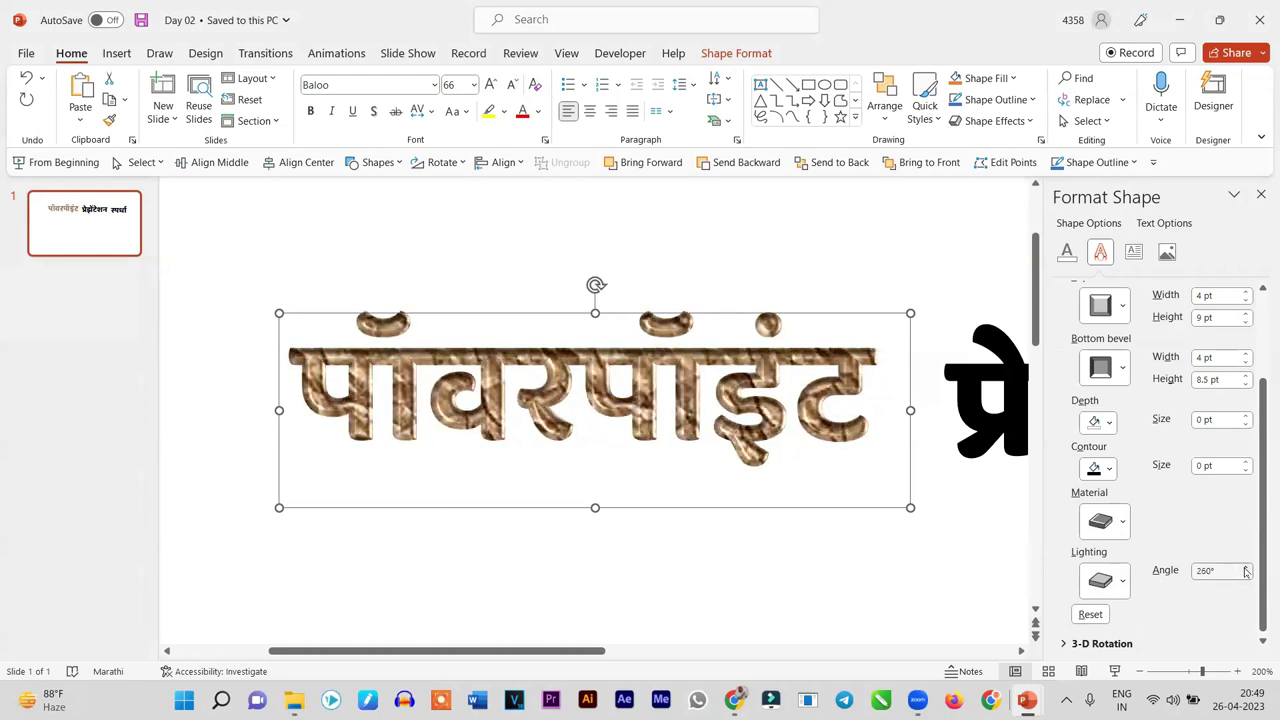
{"action": "left_click", "coordinate": [1245, 566]}
{"action": "left_click", "coordinate": [1245, 566]}
{"action": "left_click", "coordinate": [1245, 567]}
{"action": "left_click", "coordinate": [1245, 567]}
{"action": "left_click", "coordinate": [1245, 566]}
{"action": "left_click", "coordinate": [1245, 566]}
{"action": "left_click", "coordinate": [1245, 566]}
{"action": "left_click", "coordinate": [1245, 566]}
{"action": "left_click", "coordinate": [1245, 566]}
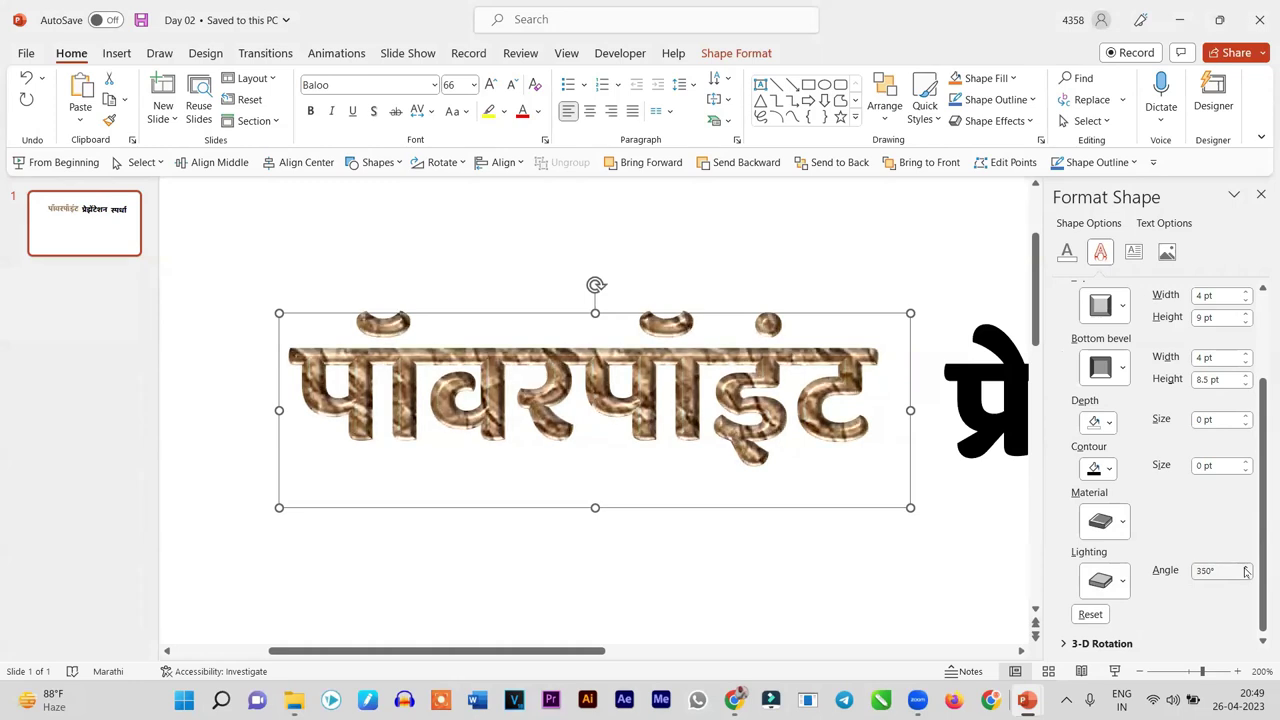
{"action": "scroll", "coordinate": [797, 517], "scroll_direction": "up", "scroll_amount": 5}
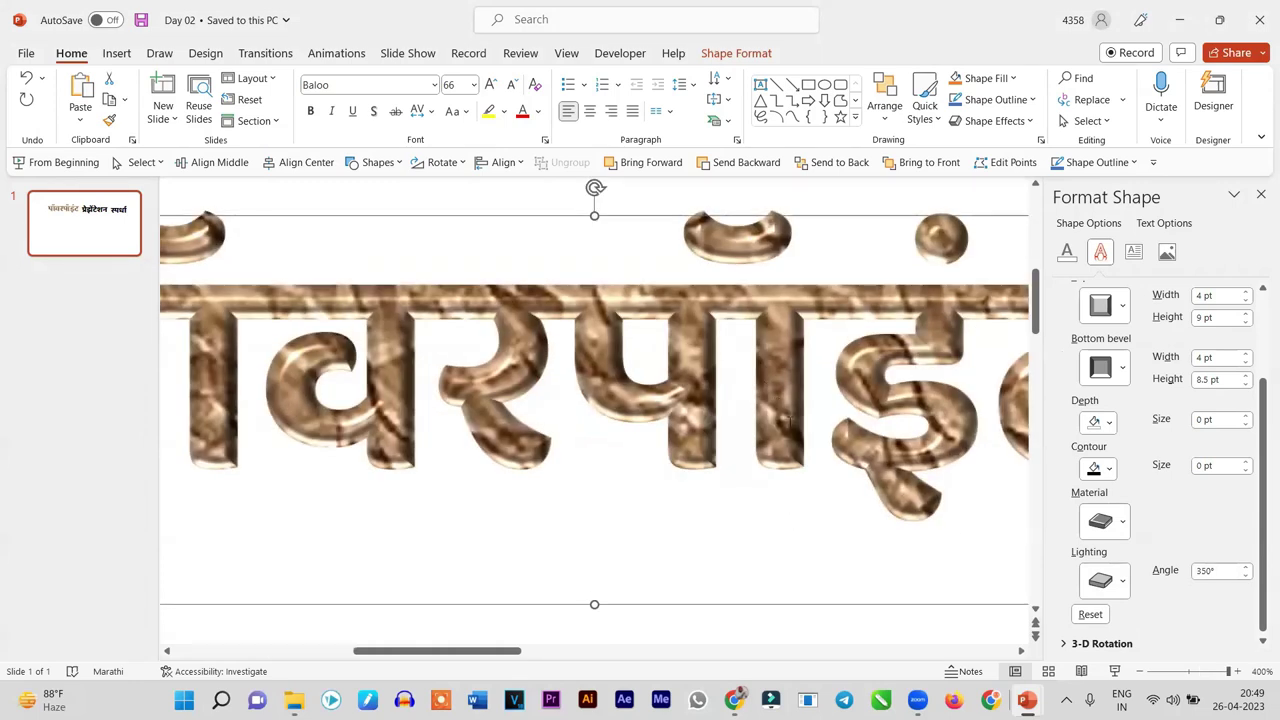
{"action": "scroll", "coordinate": [789, 420], "scroll_direction": "down", "scroll_amount": 5}
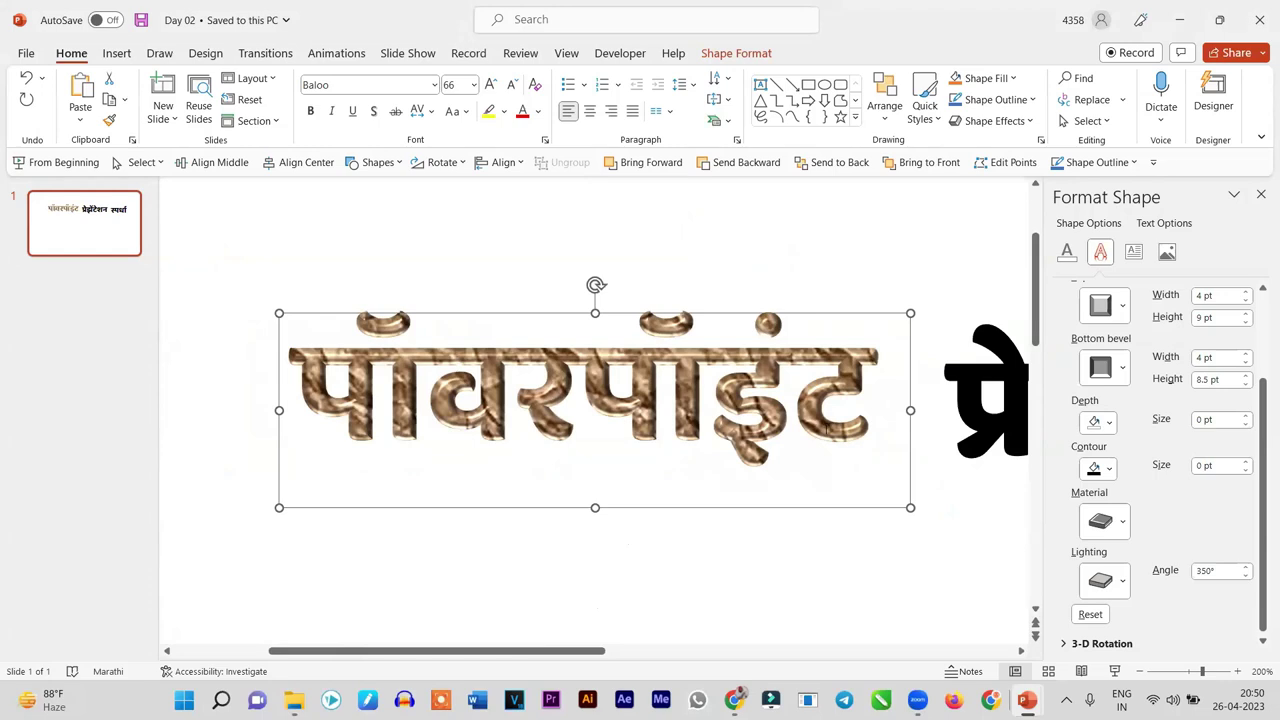
{"action": "scroll", "coordinate": [826, 428], "scroll_direction": "down", "scroll_amount": 5, "text": "ctrl"}
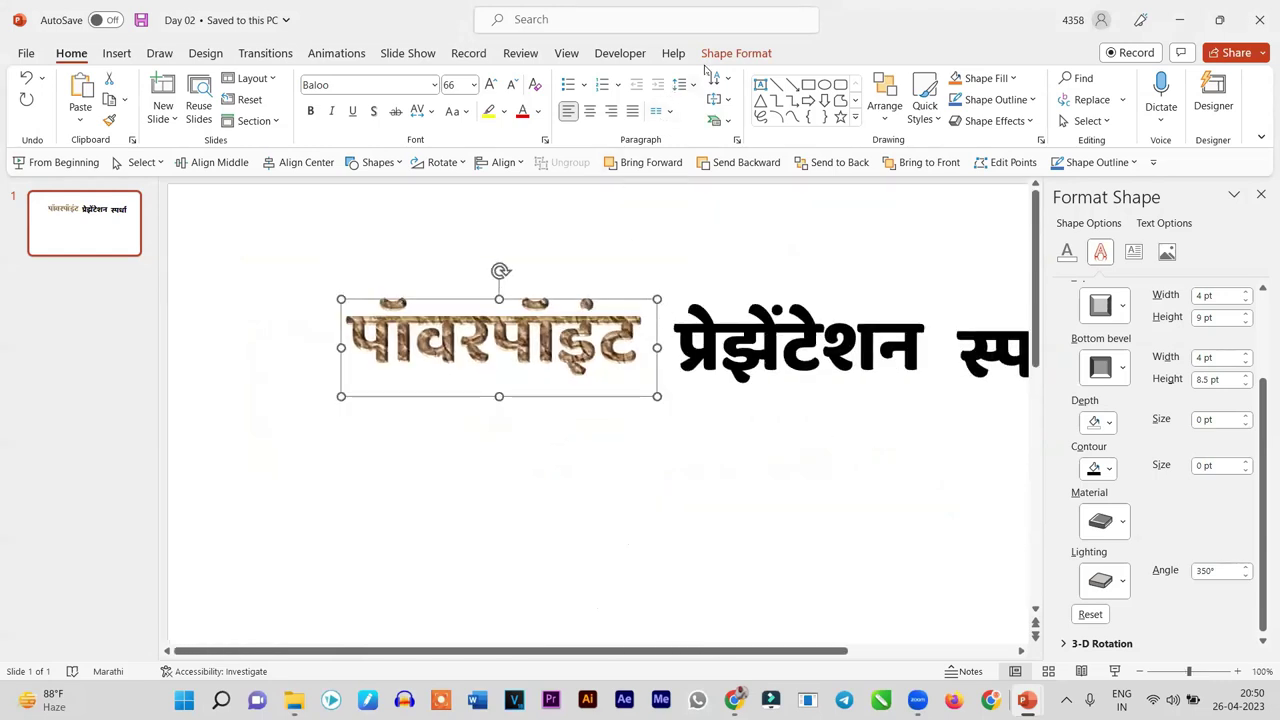
Format-paint पॉवरपॉइंट's stone texture and bevel onto प्रेझेंटेशन
{"action": "left_click", "coordinate": [736, 53]}
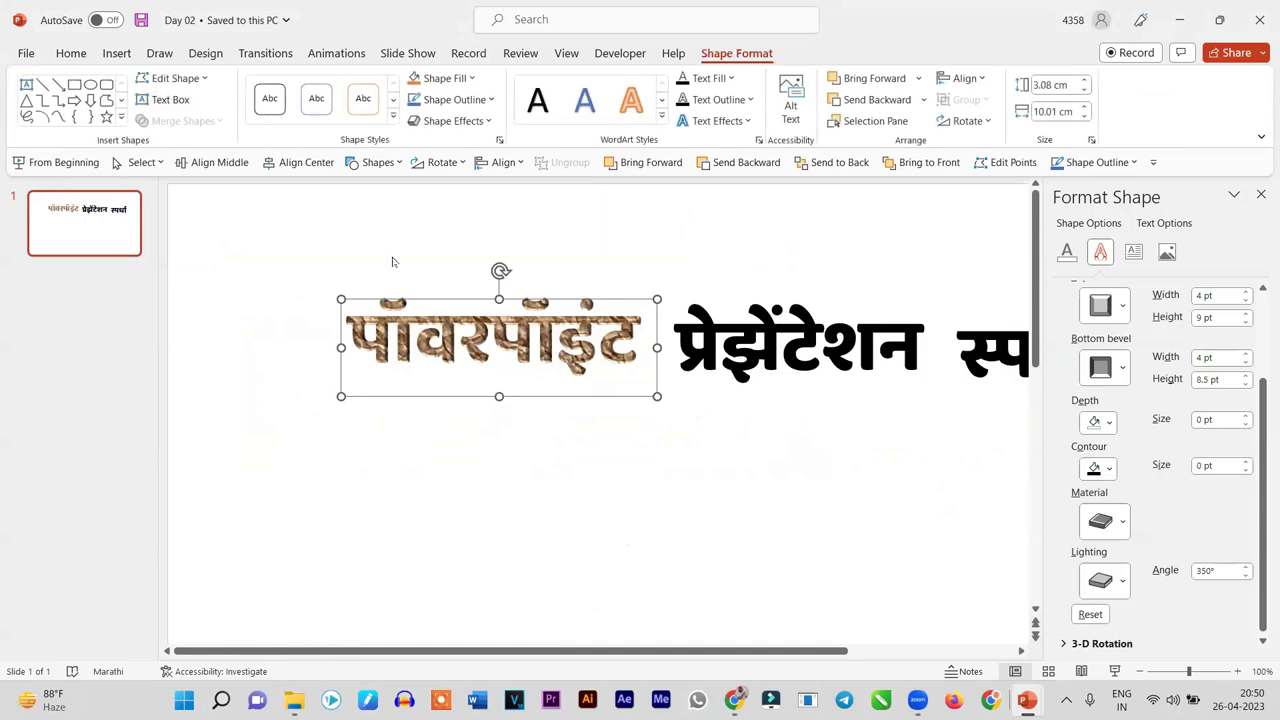
{"action": "left_click", "coordinate": [71, 53]}
{"action": "left_click", "coordinate": [110, 120]}
{"action": "left_click", "coordinate": [720, 345]}
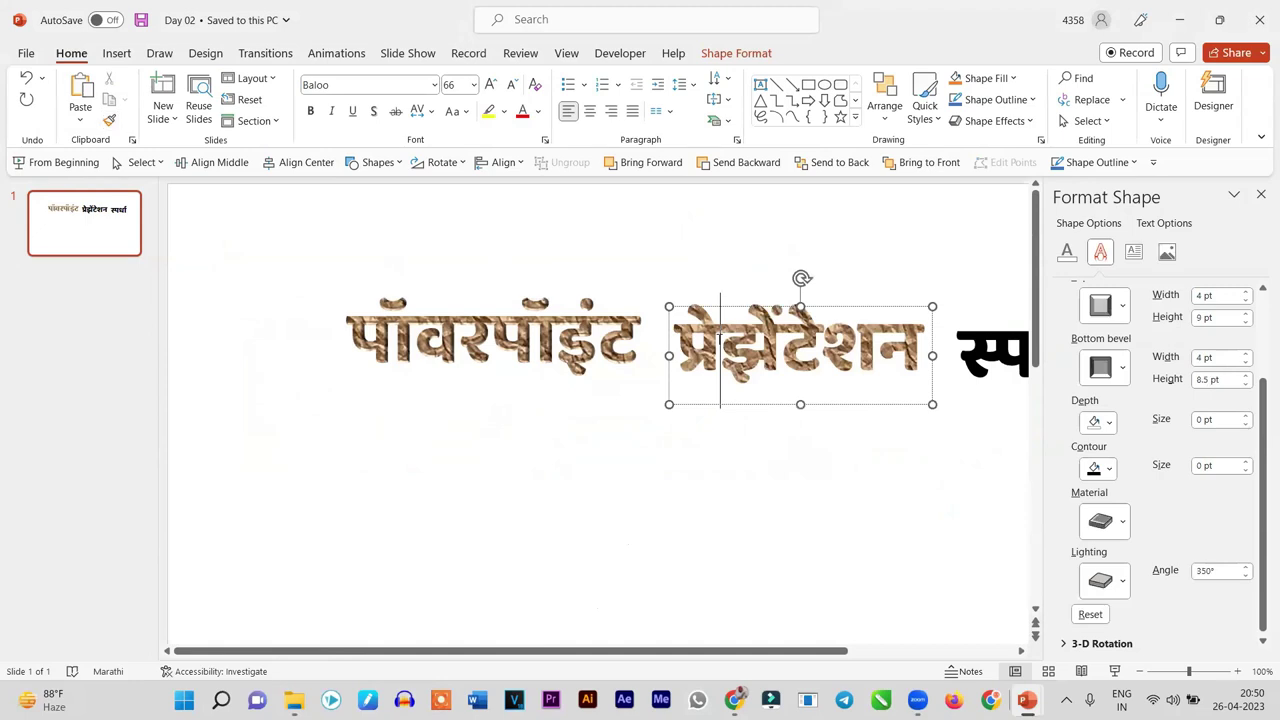
{"action": "left_click", "coordinate": [645, 518]}
Stack प्रेझेंटेशन below पॉवरपॉइंट and move स्पर्धा beneath them
{"action": "scroll", "coordinate": [664, 497], "scroll_direction": "up", "scroll_amount": 5}
{"action": "scroll", "coordinate": [669, 495], "scroll_direction": "up", "scroll_amount": 5}
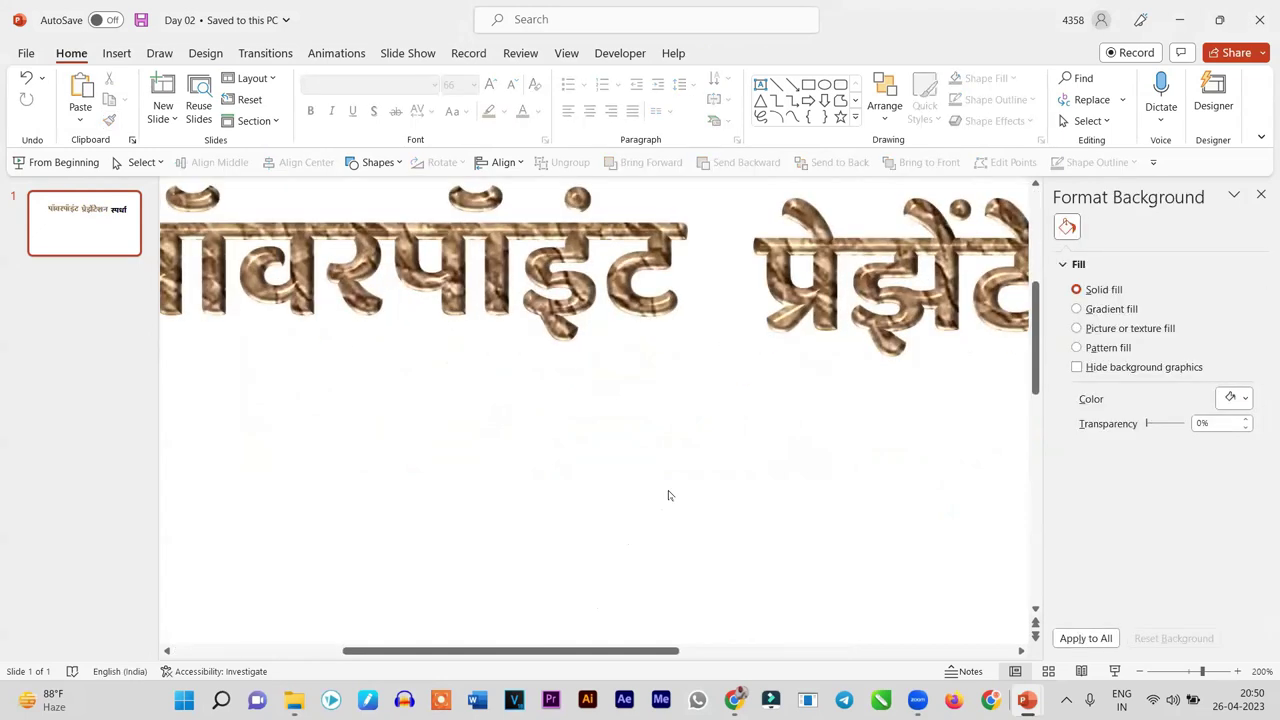
{"action": "left_click", "coordinate": [743, 380]}
{"action": "left_click_drag", "start_coordinate": [800, 198], "coordinate": [321, 389]}
{"action": "mouse_move", "coordinate": [658, 194]}
{"action": "left_mouse_down"}
{"action": "mouse_move", "coordinate": [715, 214]}
{"action": "mouse_move", "coordinate": [666, 214]}
{"action": "left_mouse_up"}
{"action": "left_click", "coordinate": [871, 467]}
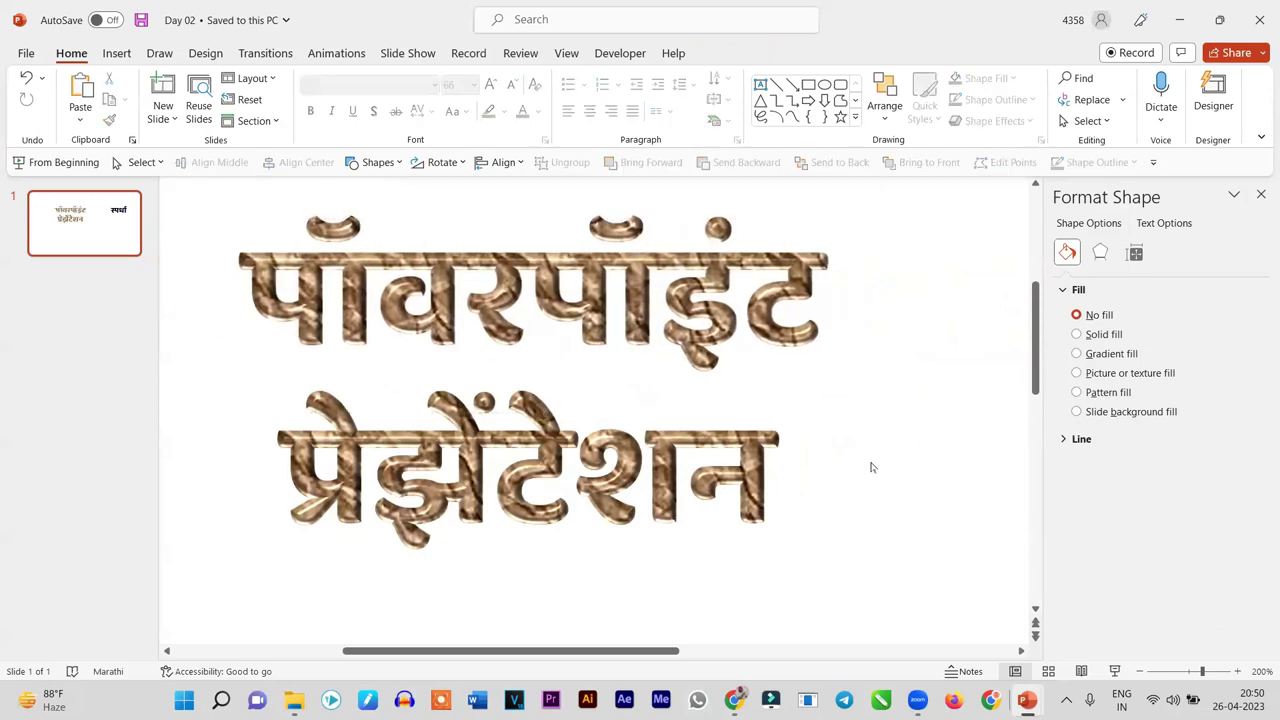
{"action": "scroll", "coordinate": [868, 460], "scroll_direction": "down", "scroll_amount": 4, "text": "ctrl"}
{"action": "scroll", "coordinate": [866, 455], "scroll_direction": "down", "scroll_amount": 3, "text": "ctrl"}
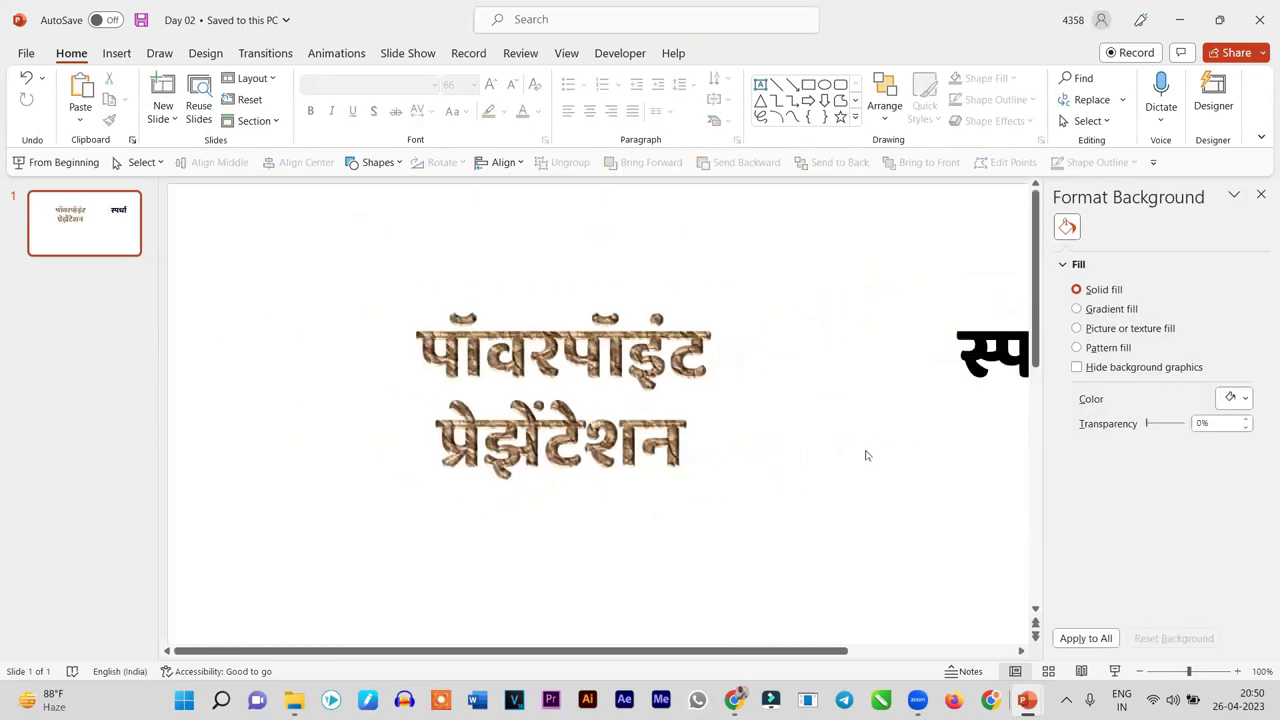
{"action": "scroll", "coordinate": [866, 452], "scroll_direction": "down", "scroll_amount": 2, "text": "ctrl"}
{"action": "left_click", "coordinate": [838, 284]}
{"action": "left_click_drag", "start_coordinate": [838, 284], "coordinate": [470, 425]}
Copy the textured formatting onto स्पर्धा so all three title words match
{"action": "scroll", "coordinate": [470, 425], "scroll_direction": "up", "scroll_amount": 5, "text": "ctrl"}
{"action": "scroll", "coordinate": [540, 300], "scroll_direction": "up", "scroll_amount": 2}
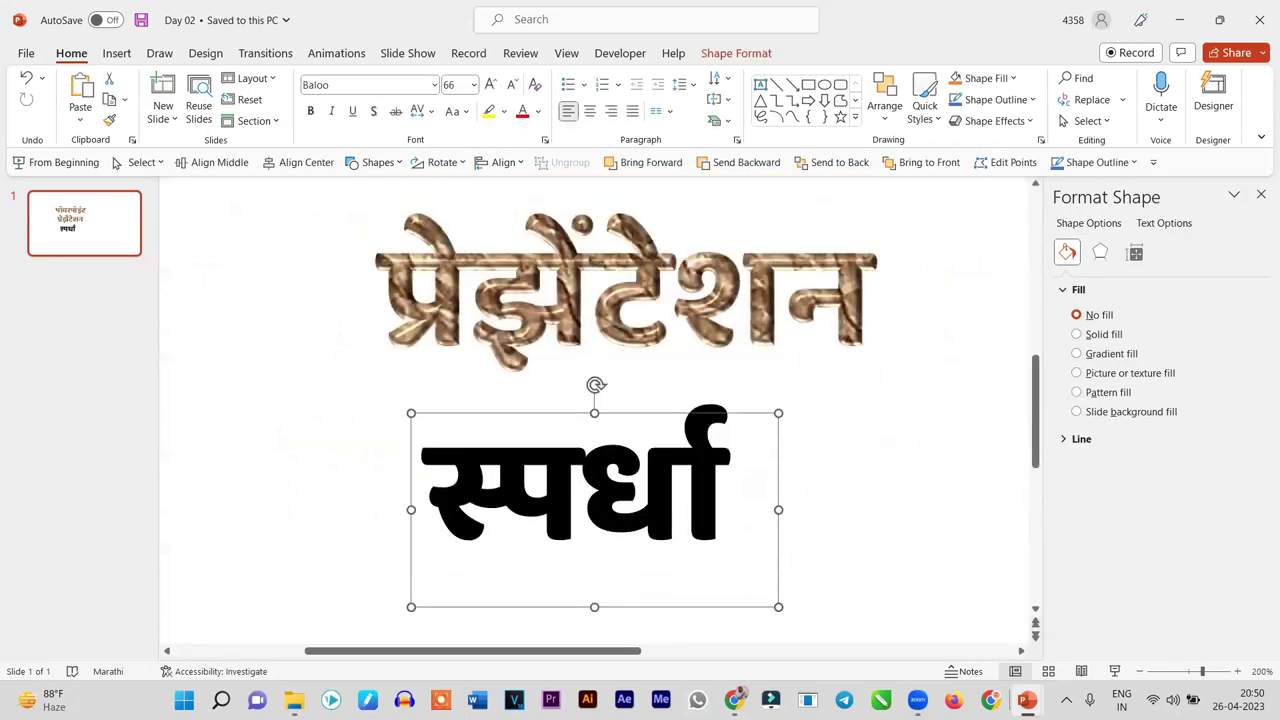
{"action": "left_click", "coordinate": [538, 222]}
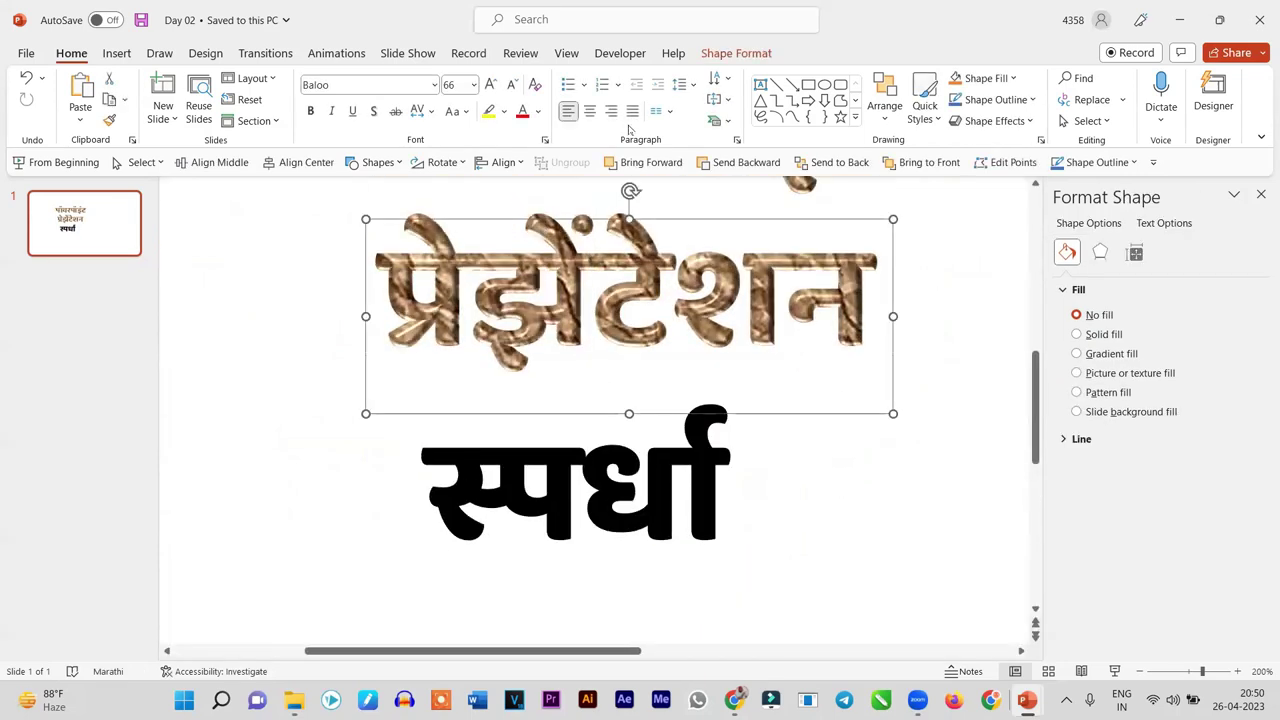
{"action": "left_click", "coordinate": [109, 120]}
{"action": "left_click", "coordinate": [543, 487]}
{"action": "left_click", "coordinate": [845, 512]}
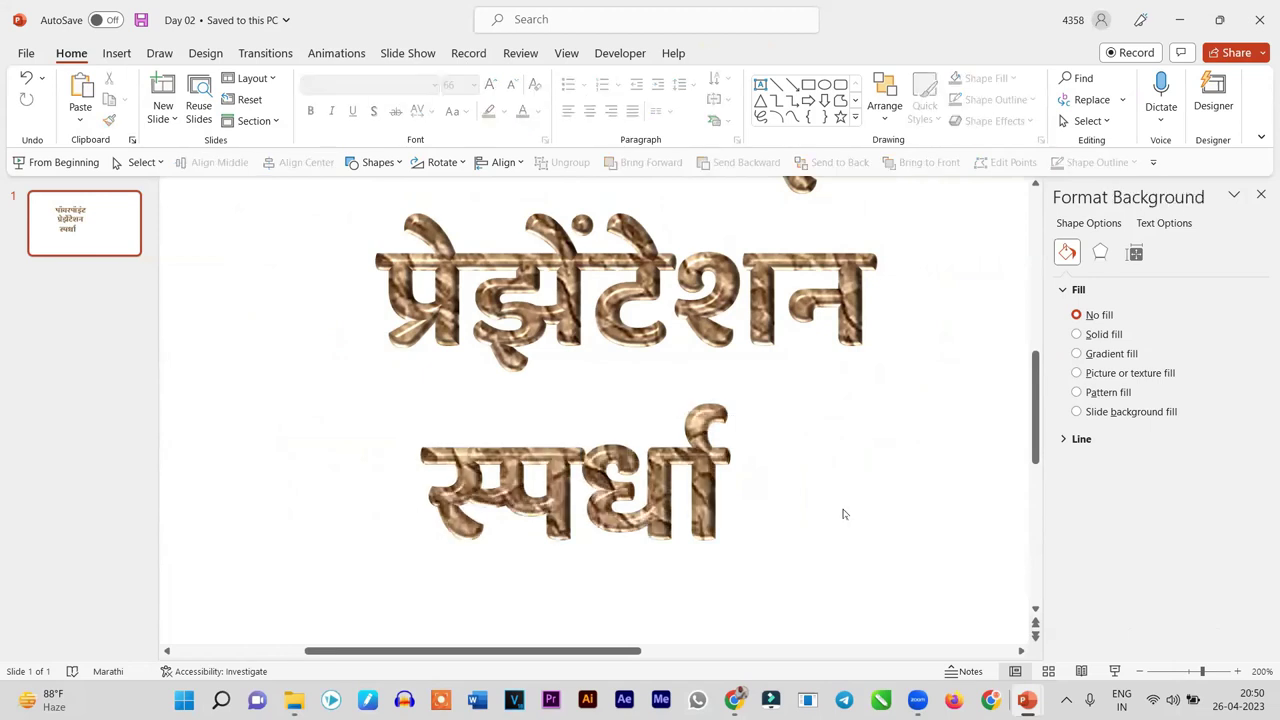
{"action": "scroll", "coordinate": [845, 511], "scroll_direction": "up", "scroll_amount": 2}
{"action": "scroll", "coordinate": [844, 510], "scroll_direction": "up", "scroll_amount": 2}
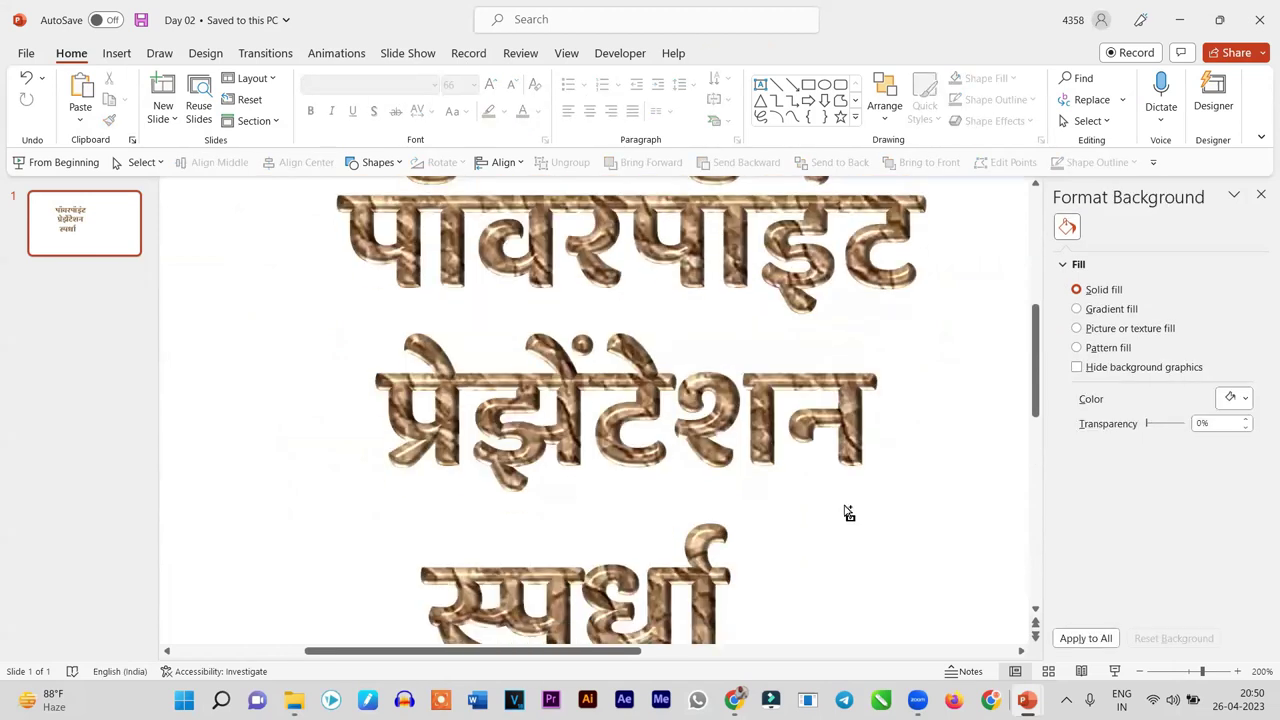
{"action": "scroll", "coordinate": [845, 508], "scroll_direction": "down", "scroll_amount": 1}
{"action": "scroll", "coordinate": [845, 508], "scroll_direction": "up", "scroll_amount": 1}
{"action": "scroll", "coordinate": [844, 510], "scroll_direction": "down", "scroll_amount": 3}
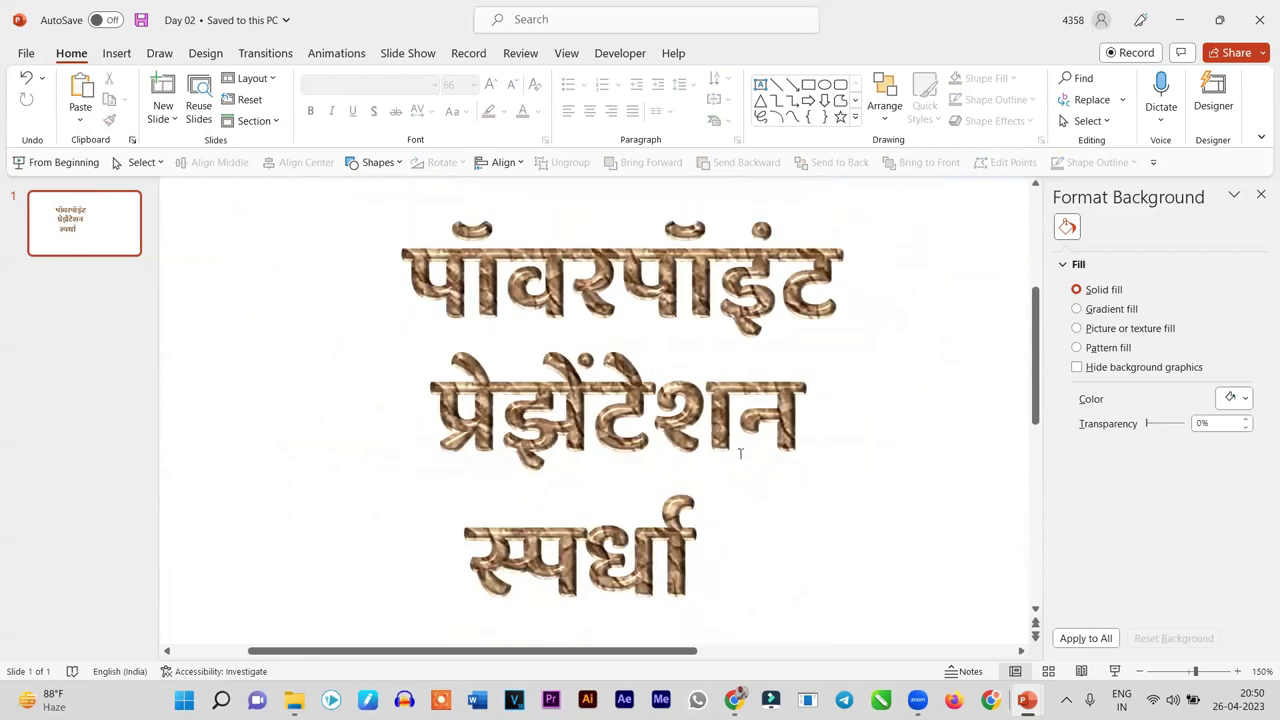
{"action": "left_click_drag", "start_coordinate": [497, 267], "coordinate": [404, 265]}
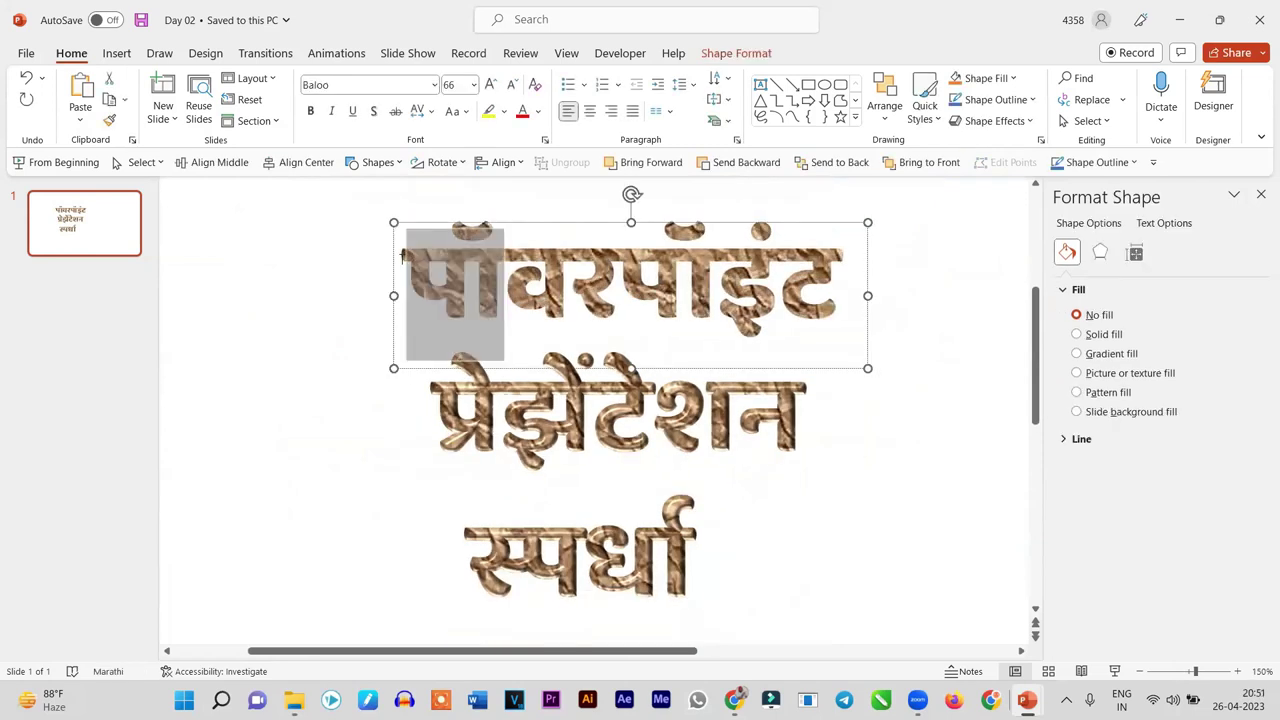
{"action": "key", "text": "BackSpace"}
{"action": "right_click", "coordinate": [268, 287]}
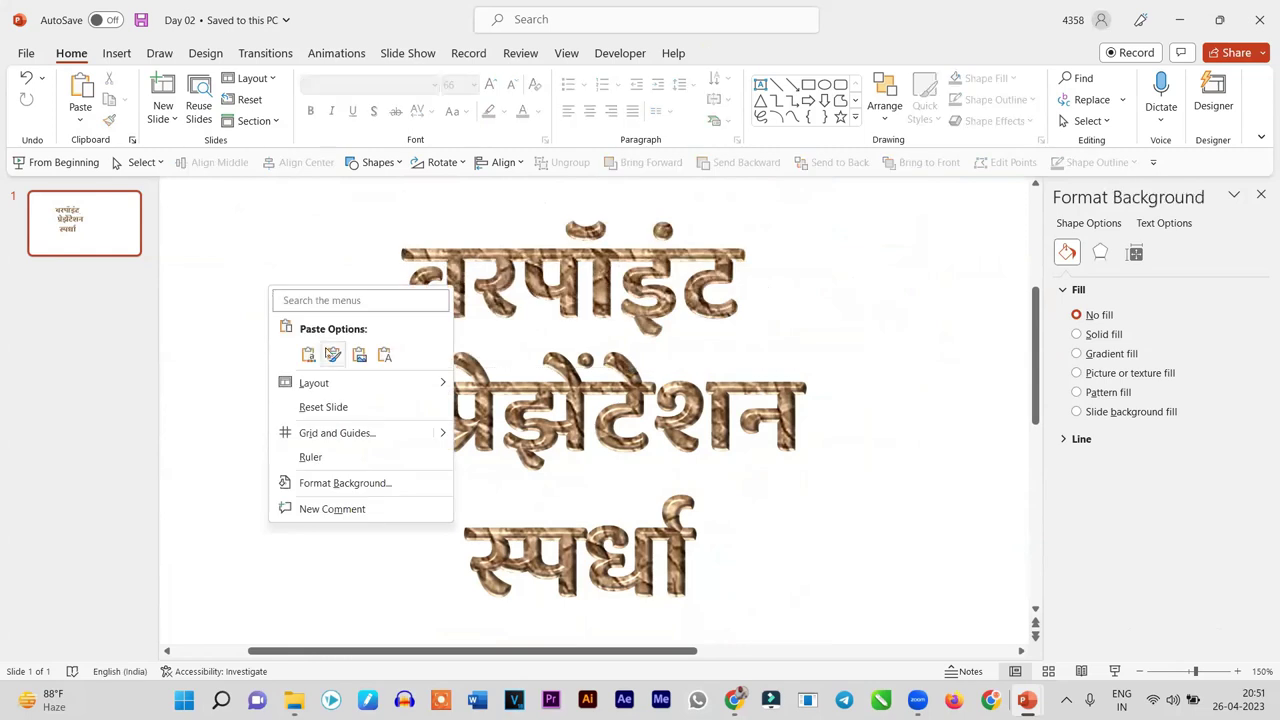
{"action": "left_click", "coordinate": [328, 356]}
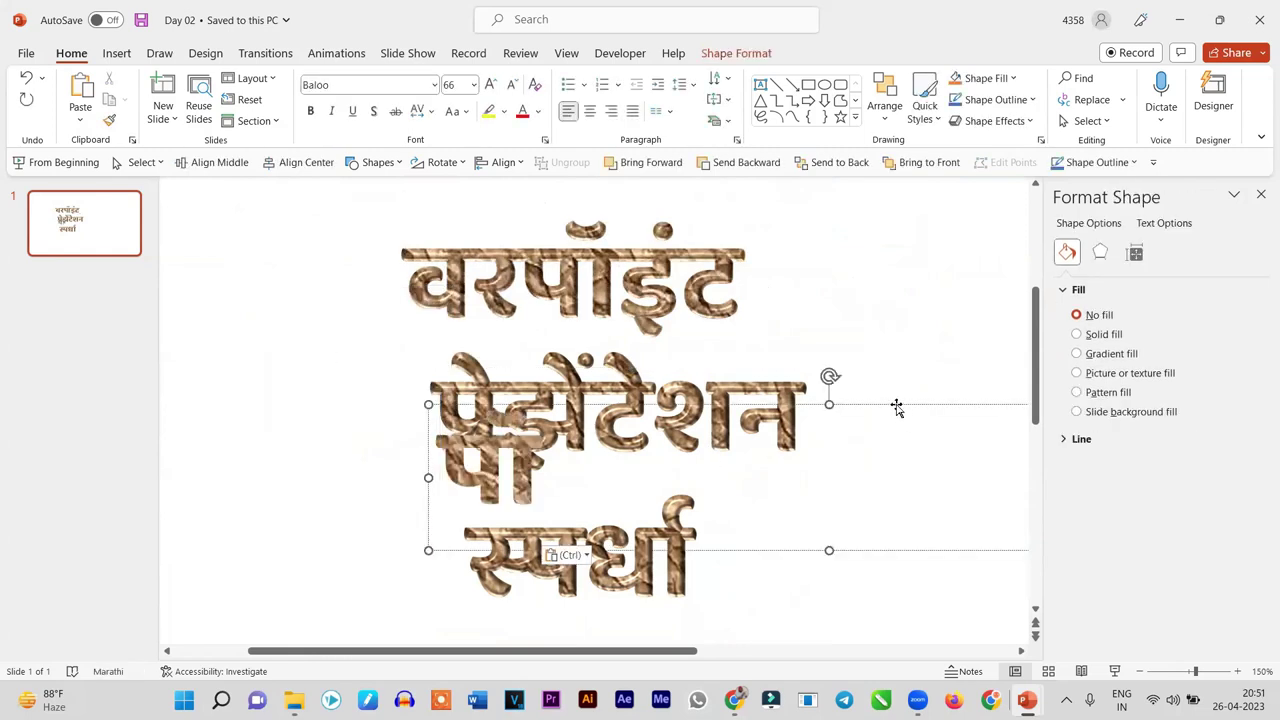
{"action": "left_click_drag", "start_coordinate": [894, 407], "coordinate": [730, 400]}
{"action": "left_click", "coordinate": [730, 400]}
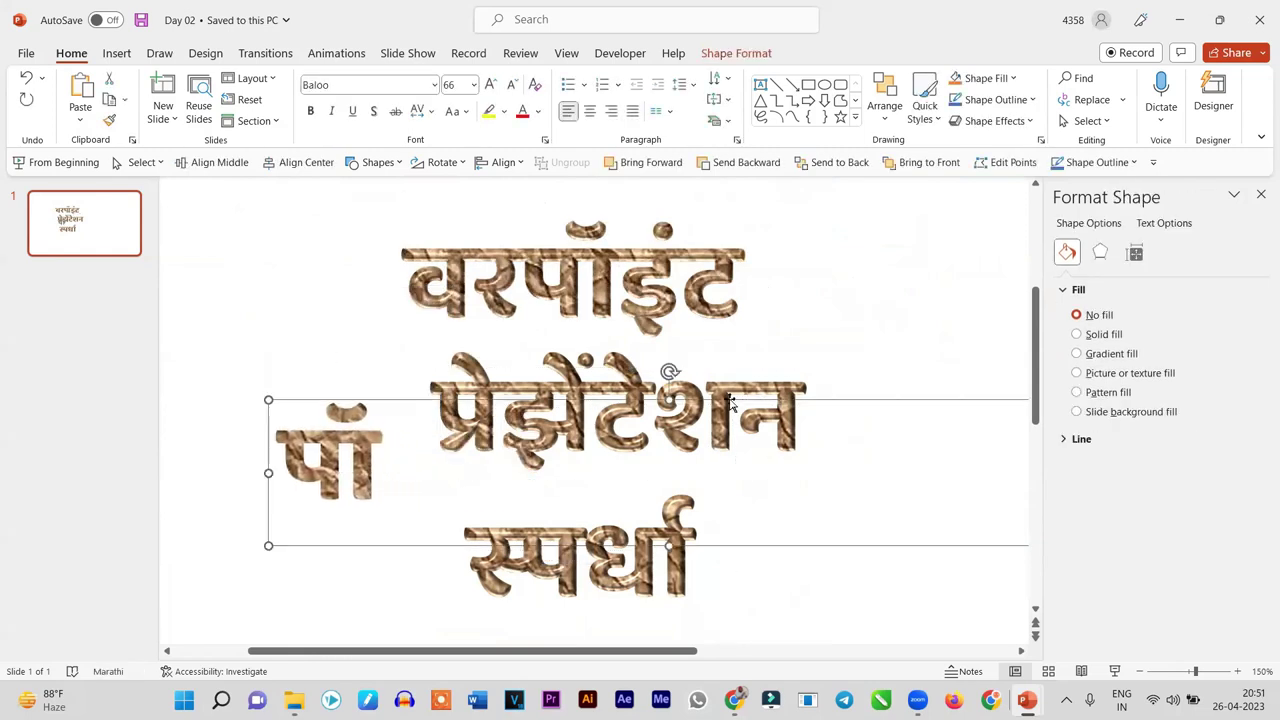
{"action": "left_click", "coordinate": [281, 300]}
{"action": "left_click", "coordinate": [358, 505]}
{"action": "left_click", "coordinate": [290, 578]}
{"action": "left_click", "coordinate": [300, 566]}
{"action": "scroll", "coordinate": [300, 566], "scroll_direction": "down", "scroll_amount": 2}
{"action": "left_click", "coordinate": [415, 462]}
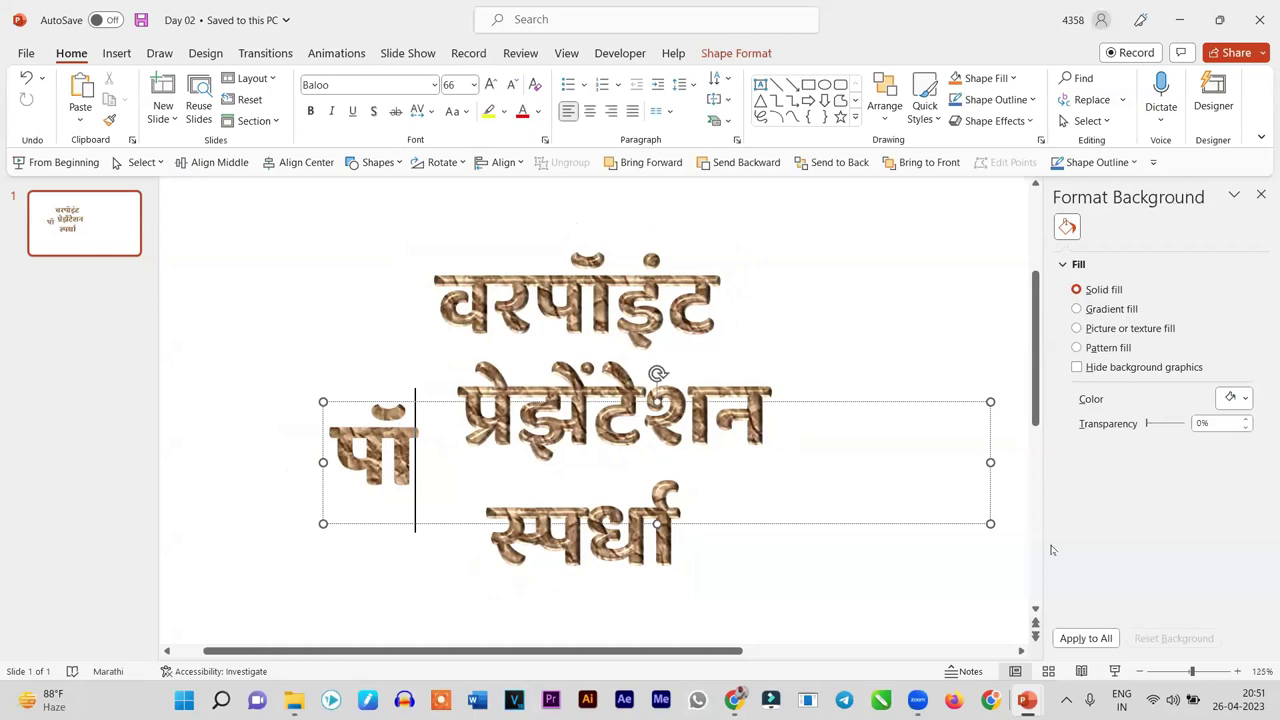
{"action": "left_click", "coordinate": [985, 466]}
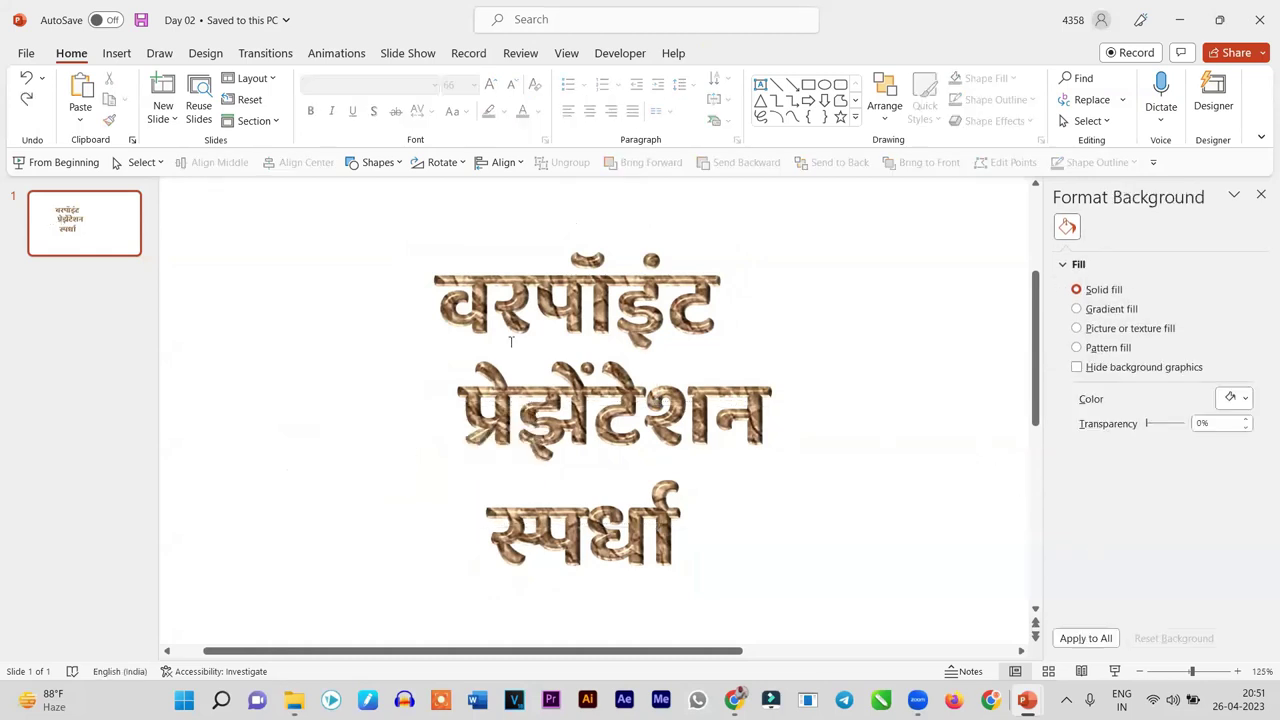
{"action": "key", "text": "ctrl+z"}
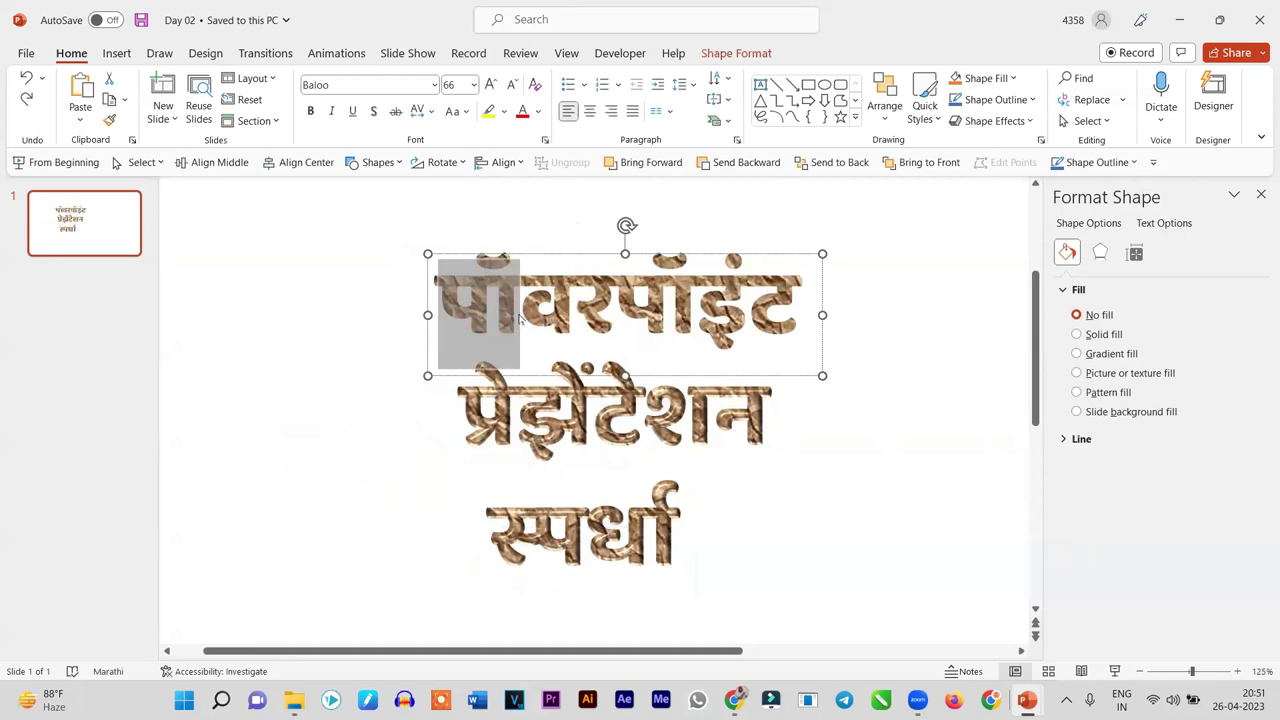
{"action": "key", "text": "BackSpace"}
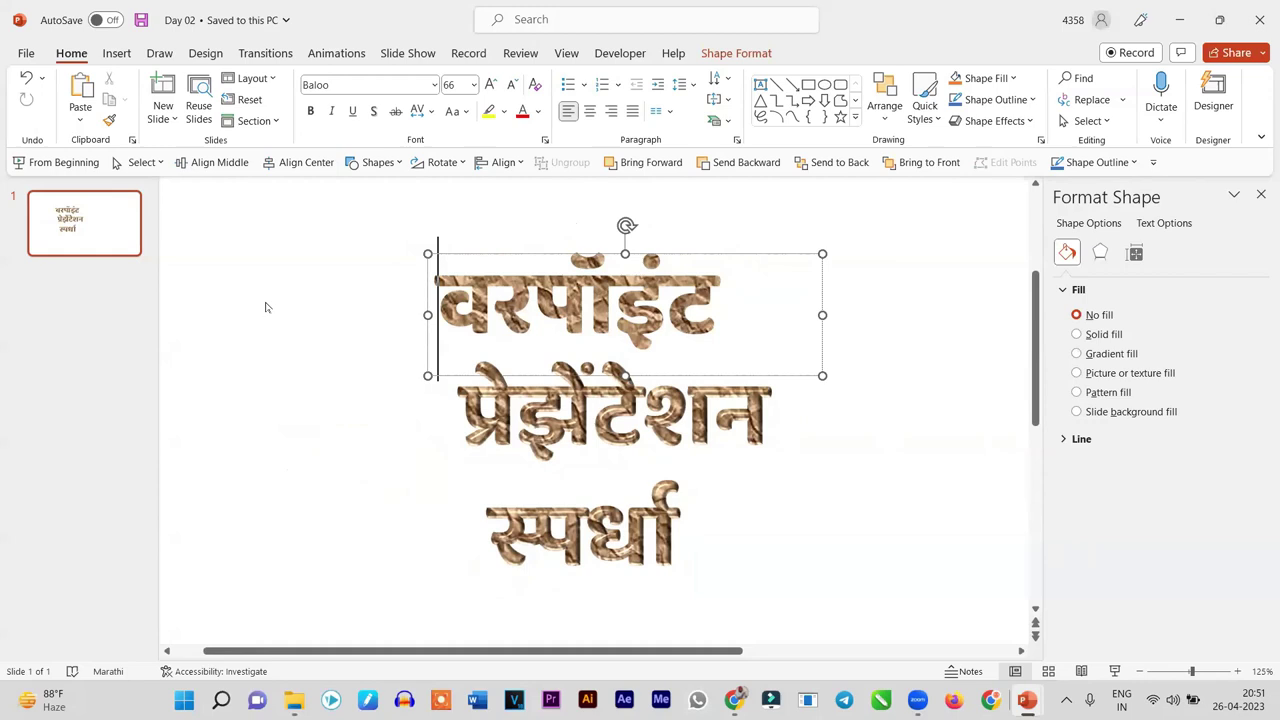
{"action": "right_click", "coordinate": [276, 304]}
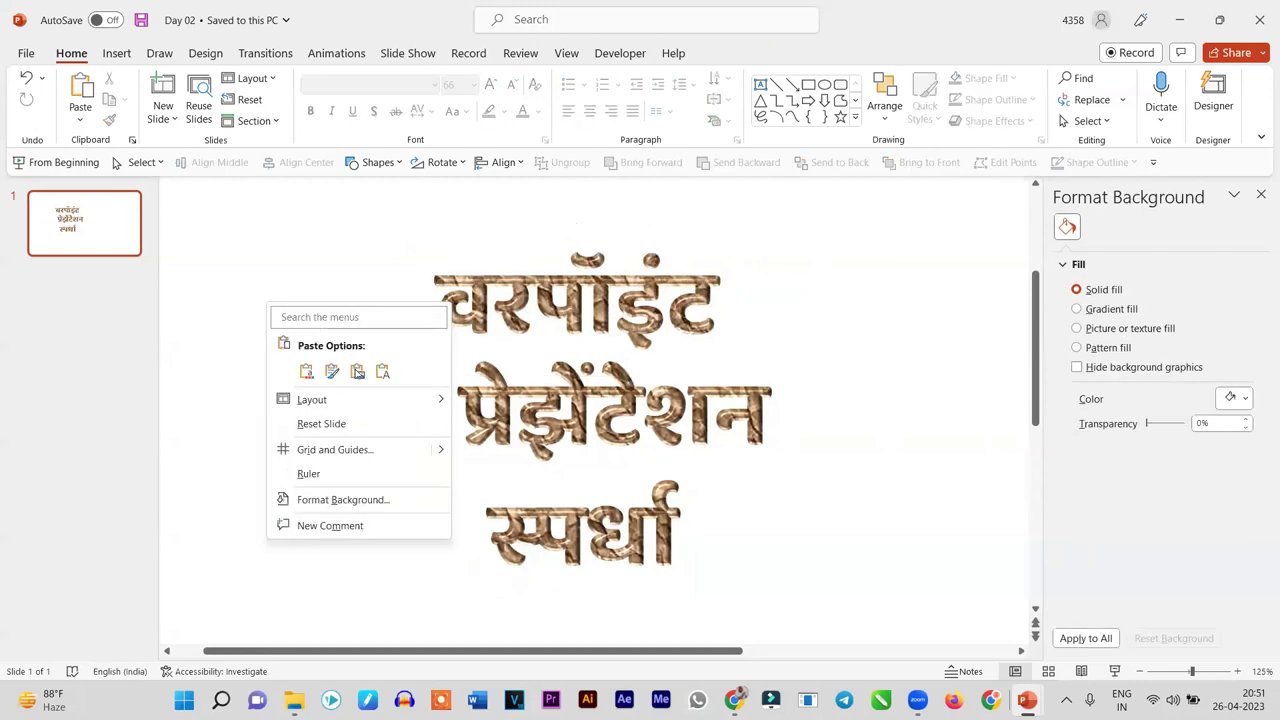
{"action": "left_click", "coordinate": [357, 371]}
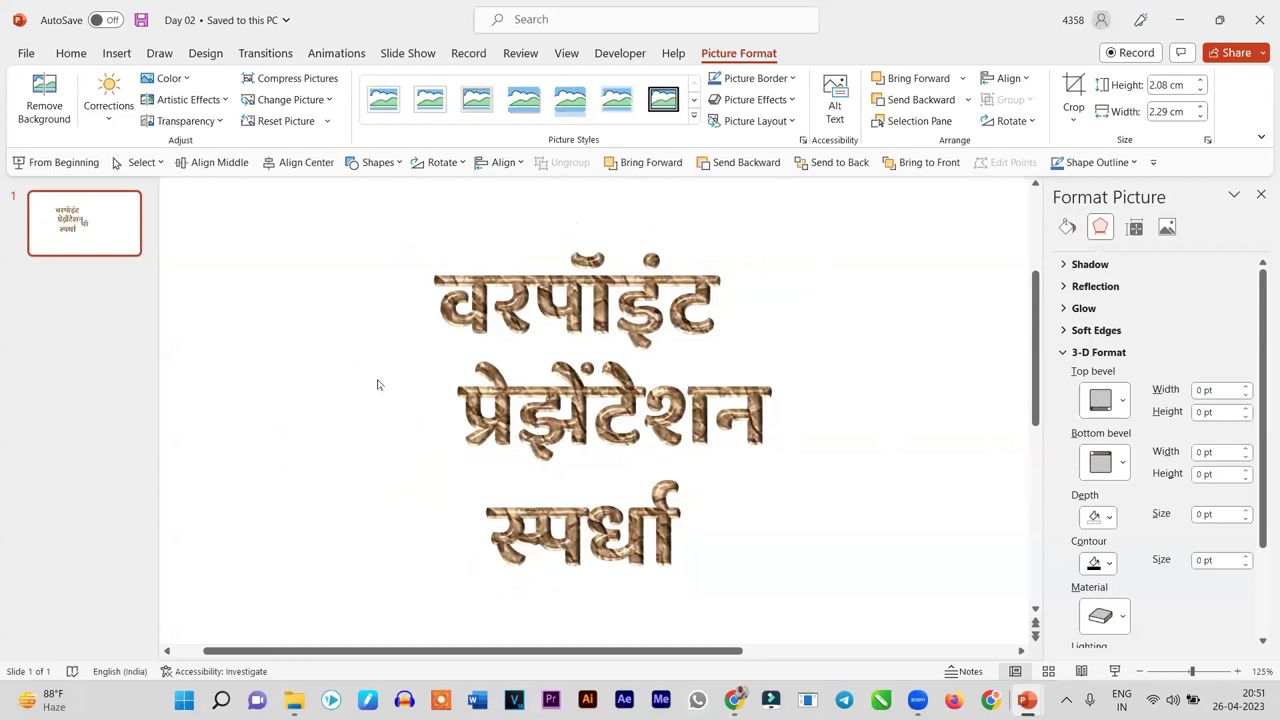
{"action": "left_click", "coordinate": [264, 307]}
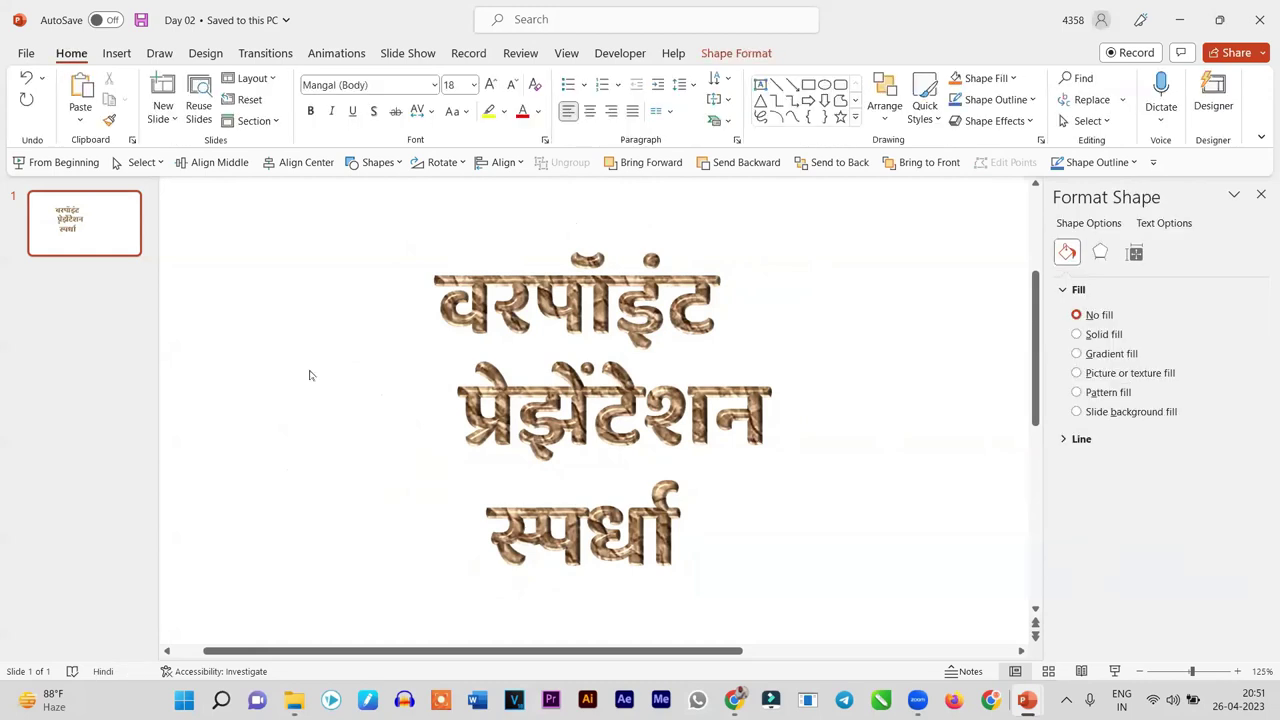
{"action": "left_click", "coordinate": [241, 341]}
{"action": "key", "text": "ctrl+z"}
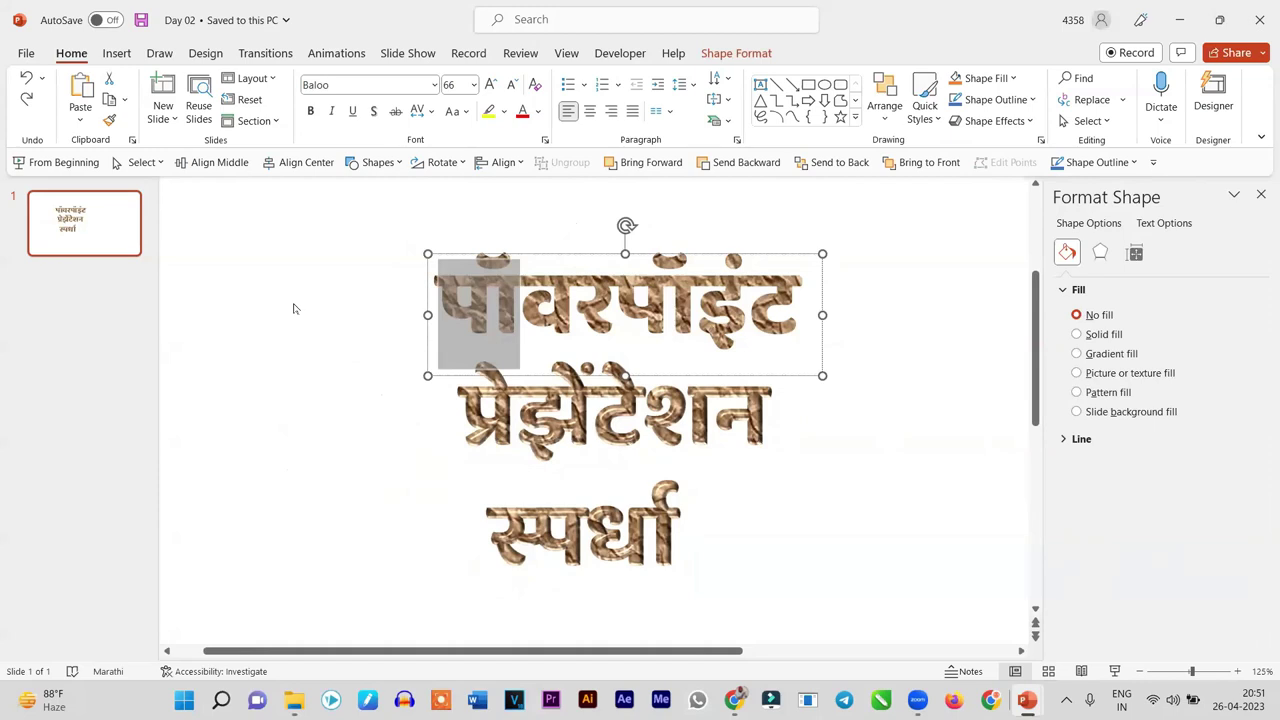
{"action": "right_click", "coordinate": [281, 276]}
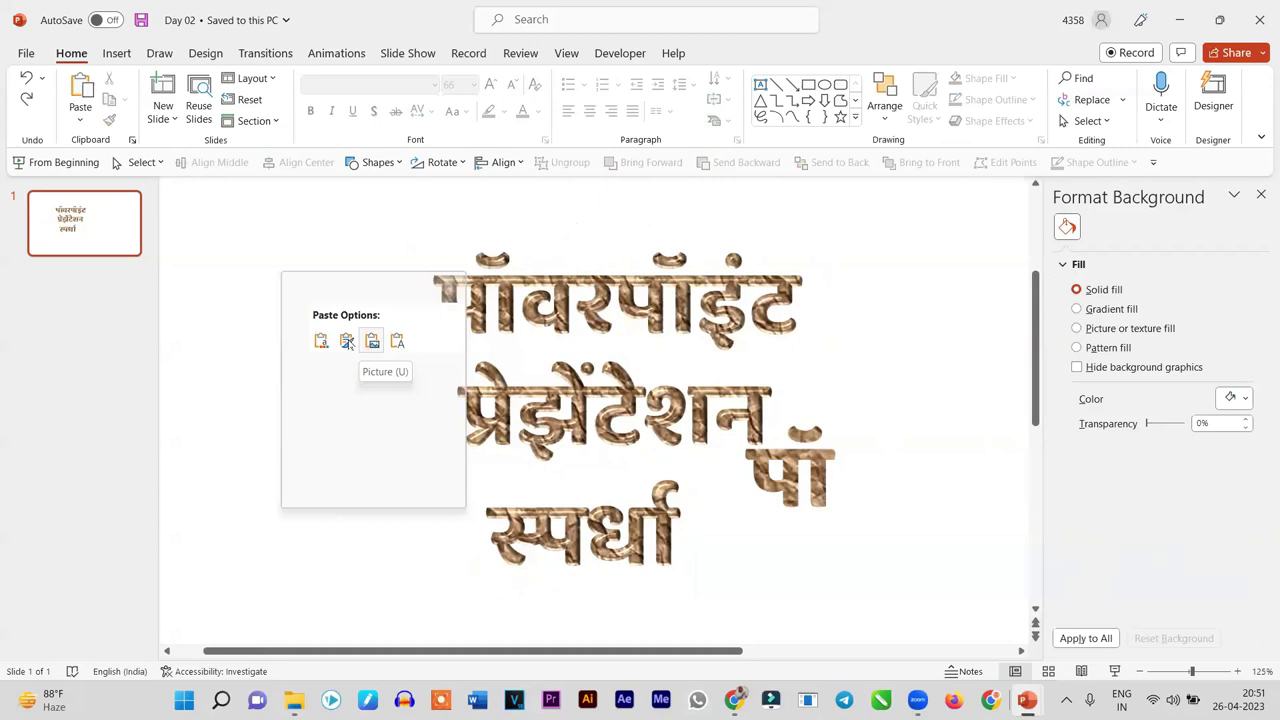
{"action": "key", "text": "ctrl+v"}
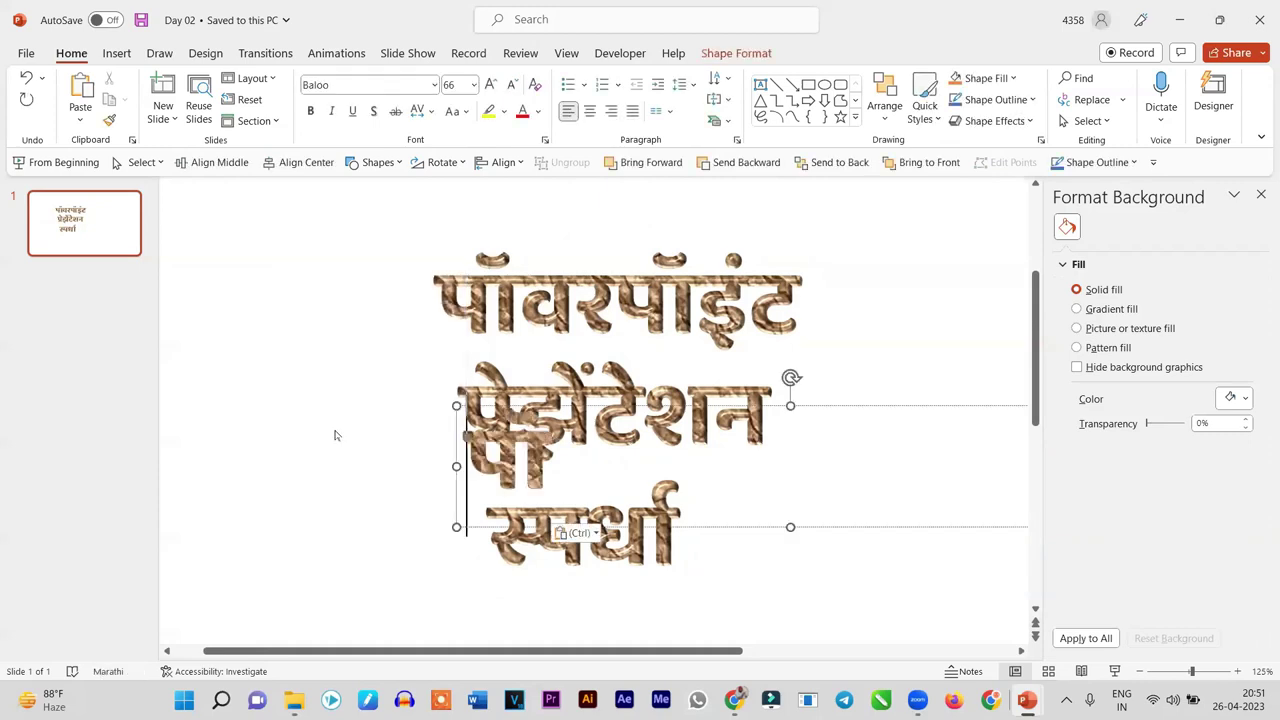
{"action": "mouse_move", "coordinate": [488, 386]}
{"action": "left_mouse_down"}
{"action": "mouse_move", "coordinate": [814, 301]}
{"action": "mouse_move", "coordinate": [780, 298]}
{"action": "left_mouse_up"}
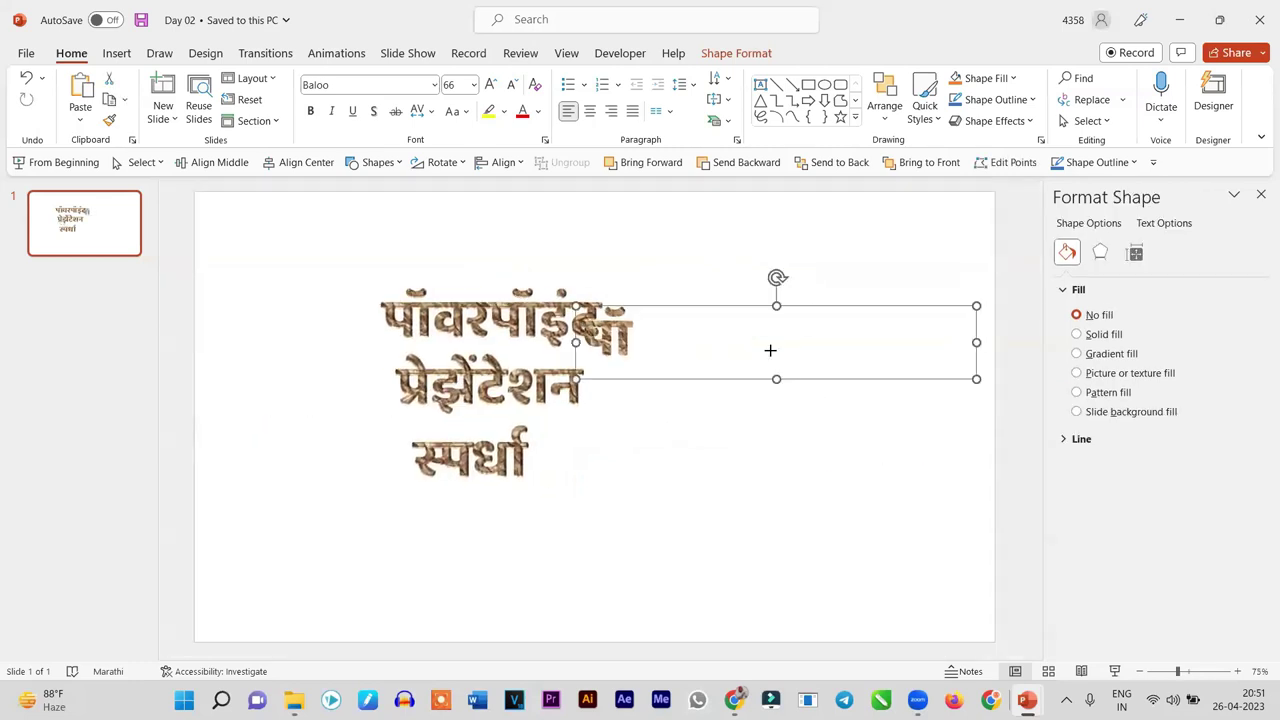
{"action": "left_click_drag", "start_coordinate": [723, 286], "coordinate": [803, 364]}
{"action": "scroll", "coordinate": [803, 364], "scroll_direction": "up", "scroll_amount": 3}
{"action": "scroll", "coordinate": [700, 379], "scroll_direction": "up", "scroll_amount": 5}
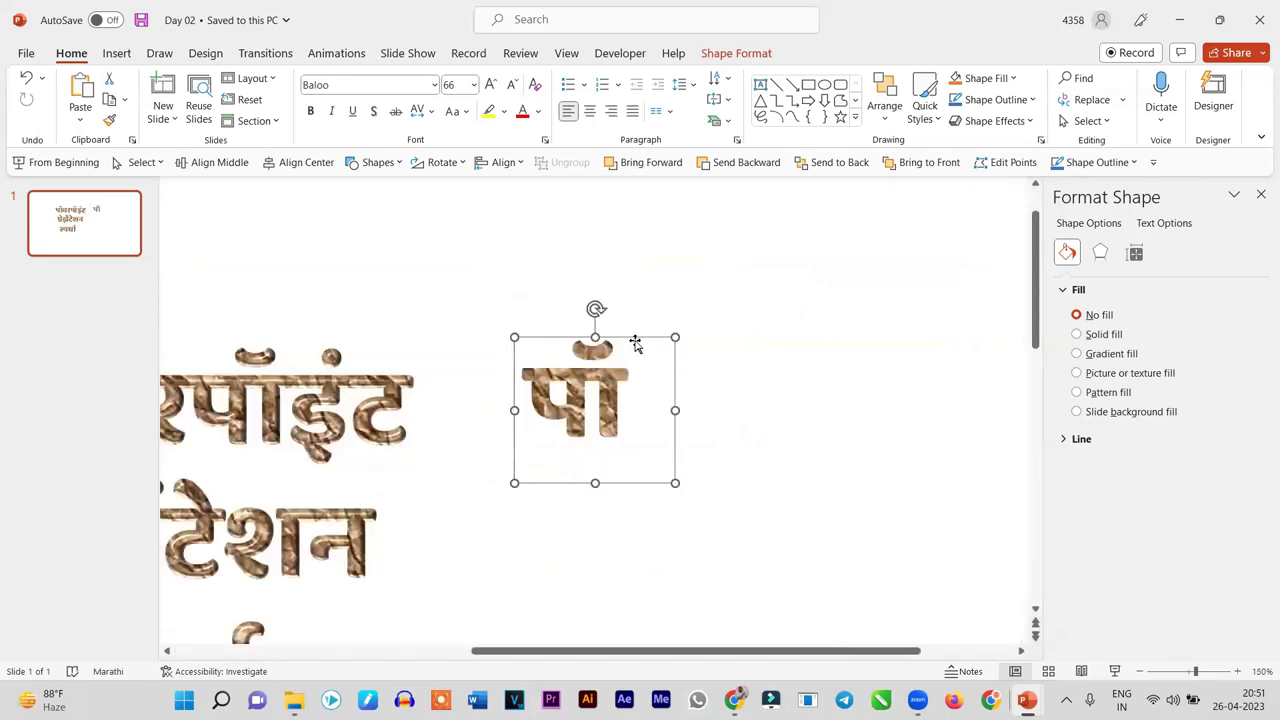
{"action": "left_click", "coordinate": [691, 331]}
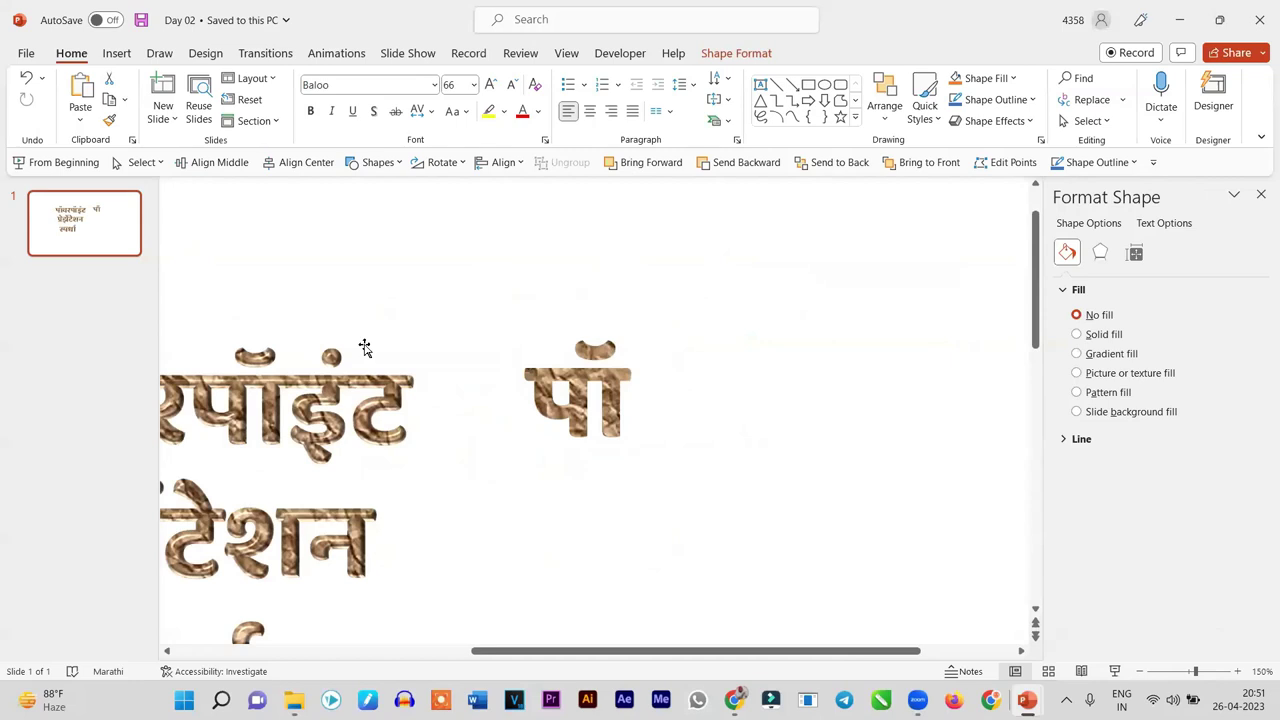
{"action": "left_click", "coordinate": [26, 77]}
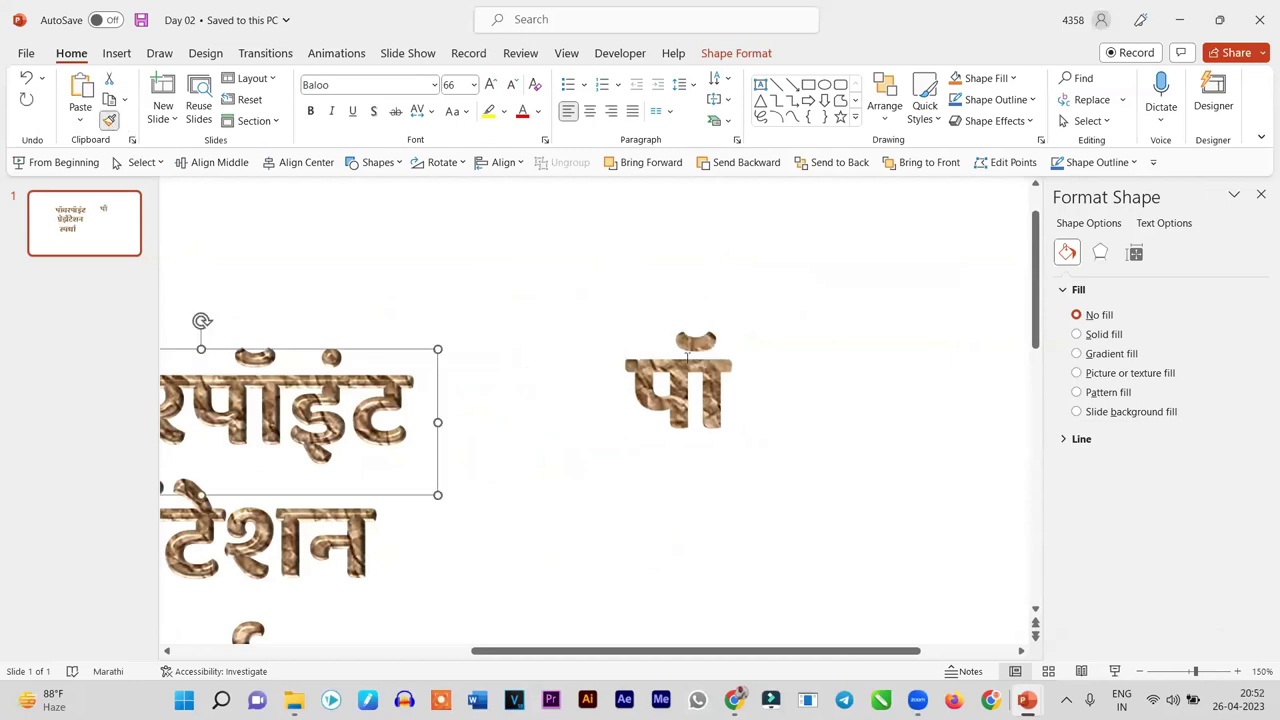
{"action": "left_click", "coordinate": [733, 368]}
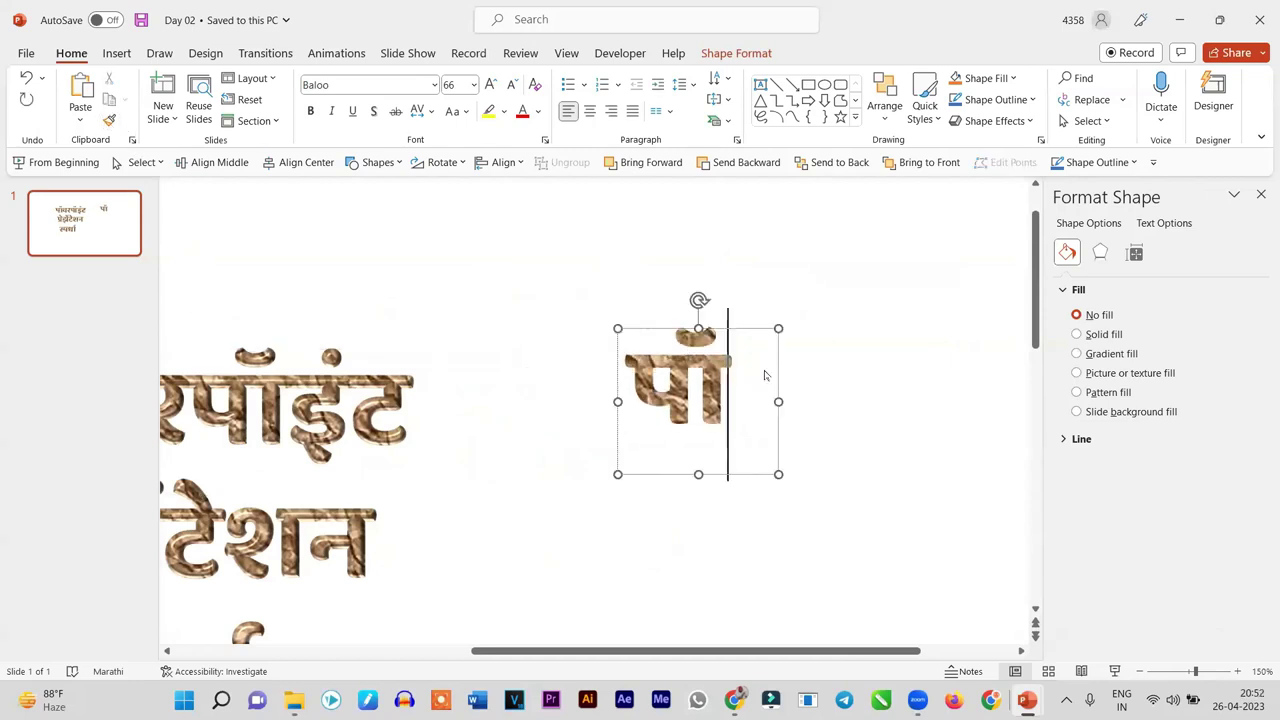
{"action": "key", "text": "ctrl+z"}
{"action": "key", "text": "ctrl+z"}
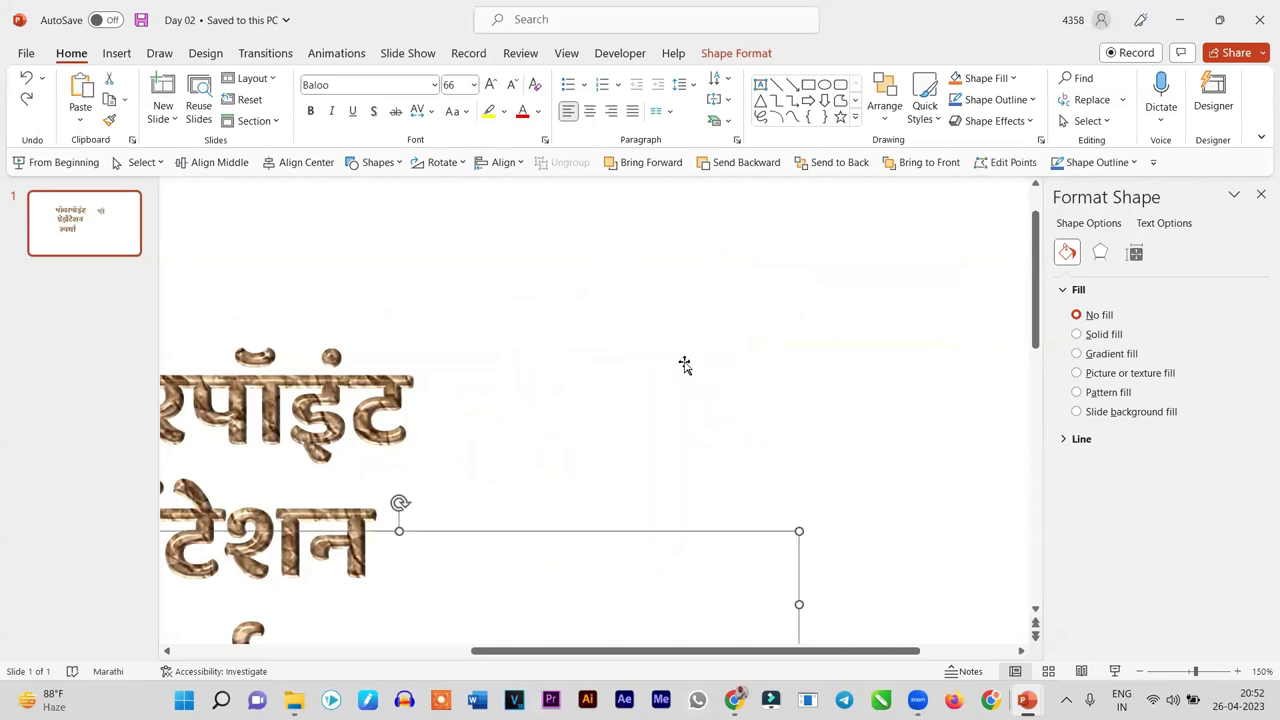
{"action": "scroll", "coordinate": [800, 390], "scroll_direction": "down", "scroll_amount": 5}
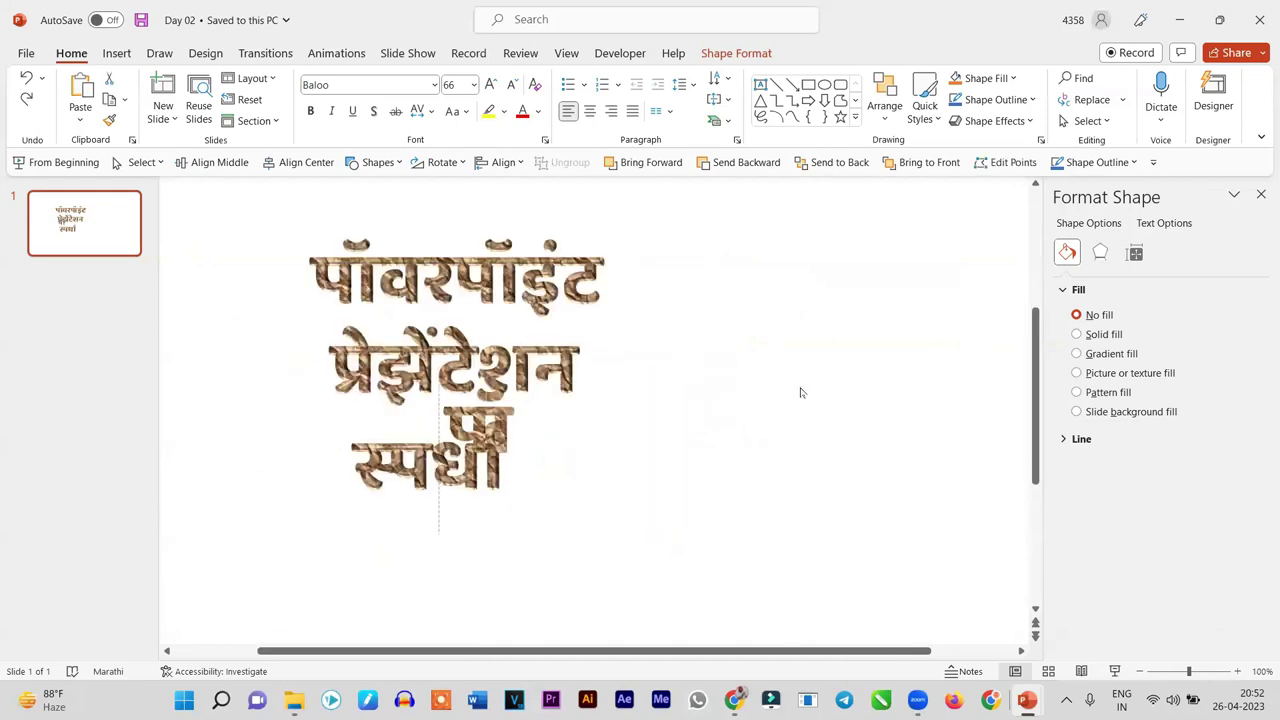
{"action": "key", "text": "Delete"}
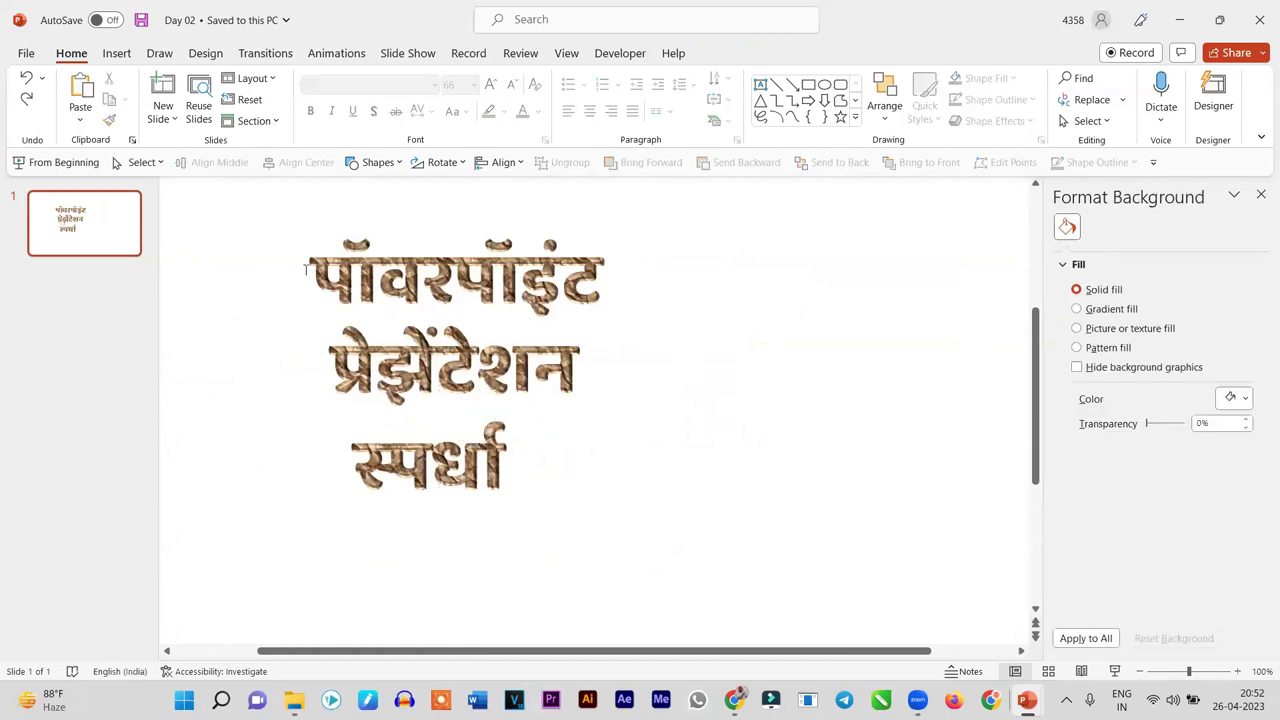
Cut पॉ from the title, paste it with source formatting, and place it upper right
{"action": "left_click", "coordinate": [305, 268]}
{"action": "key", "text": "shift+Home"}
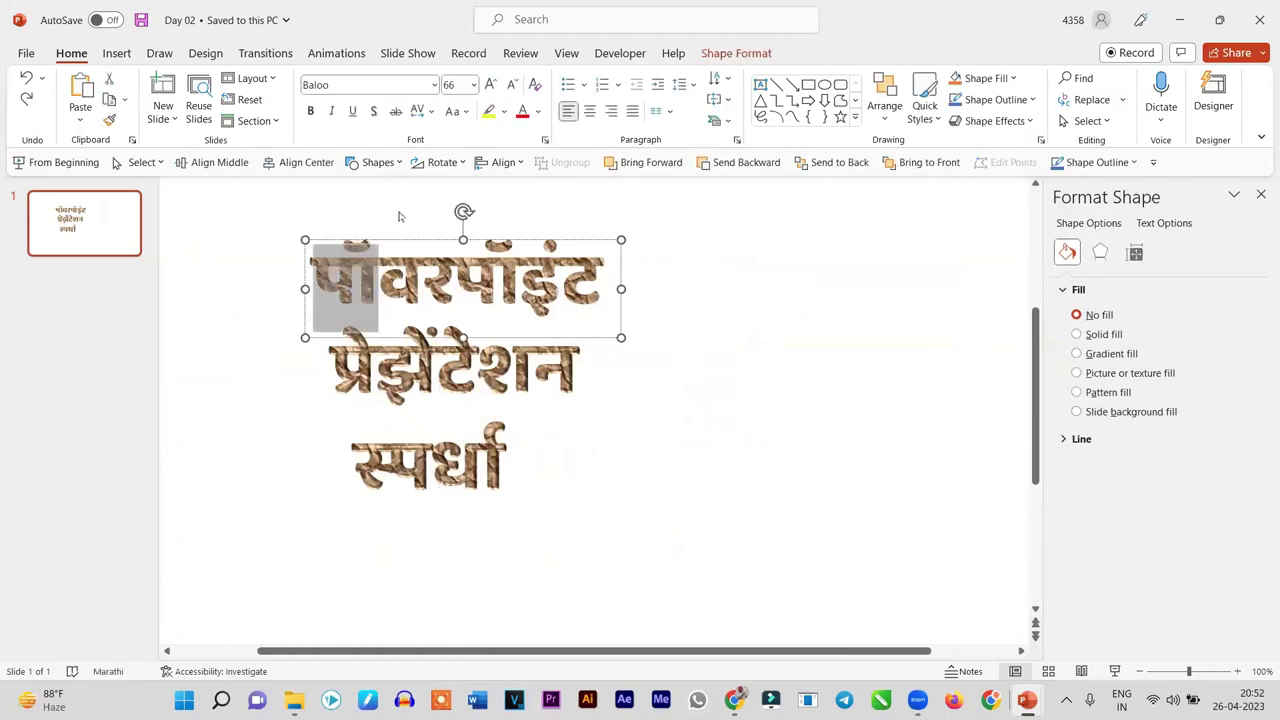
{"action": "right_click", "coordinate": [402, 215]}
{"action": "key", "text": "Delete"}
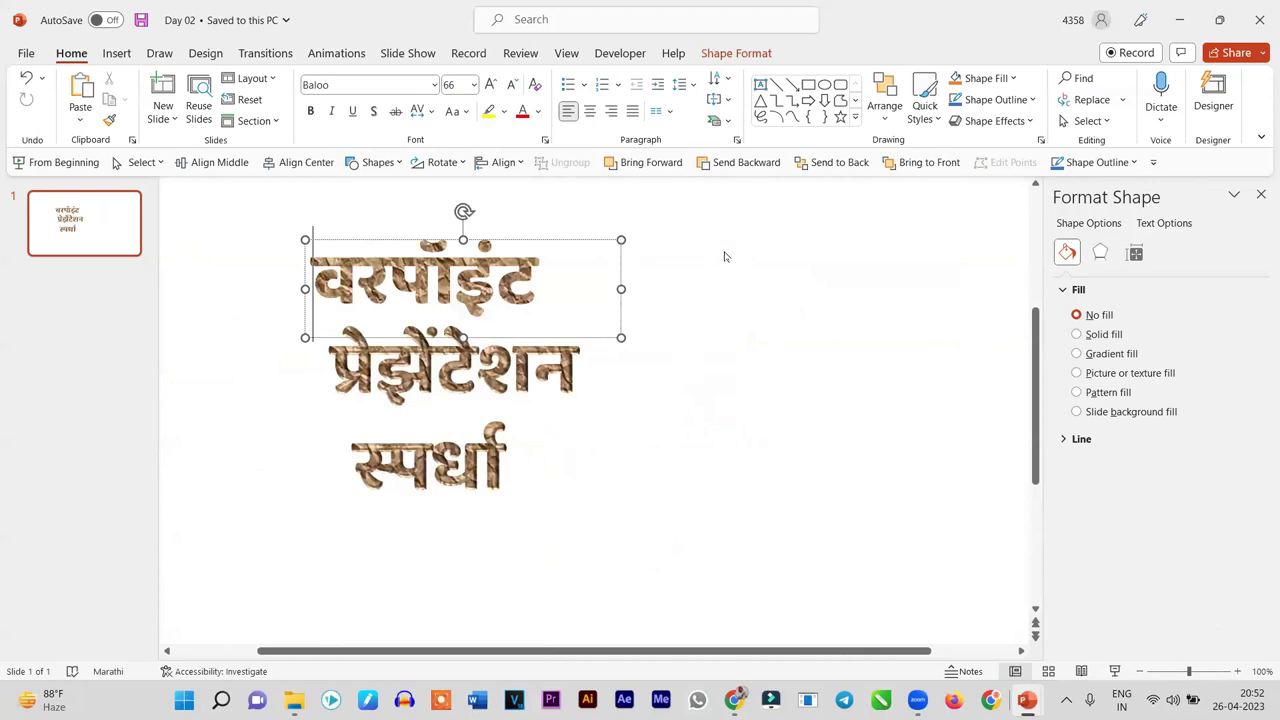
{"action": "right_click", "coordinate": [788, 323]}
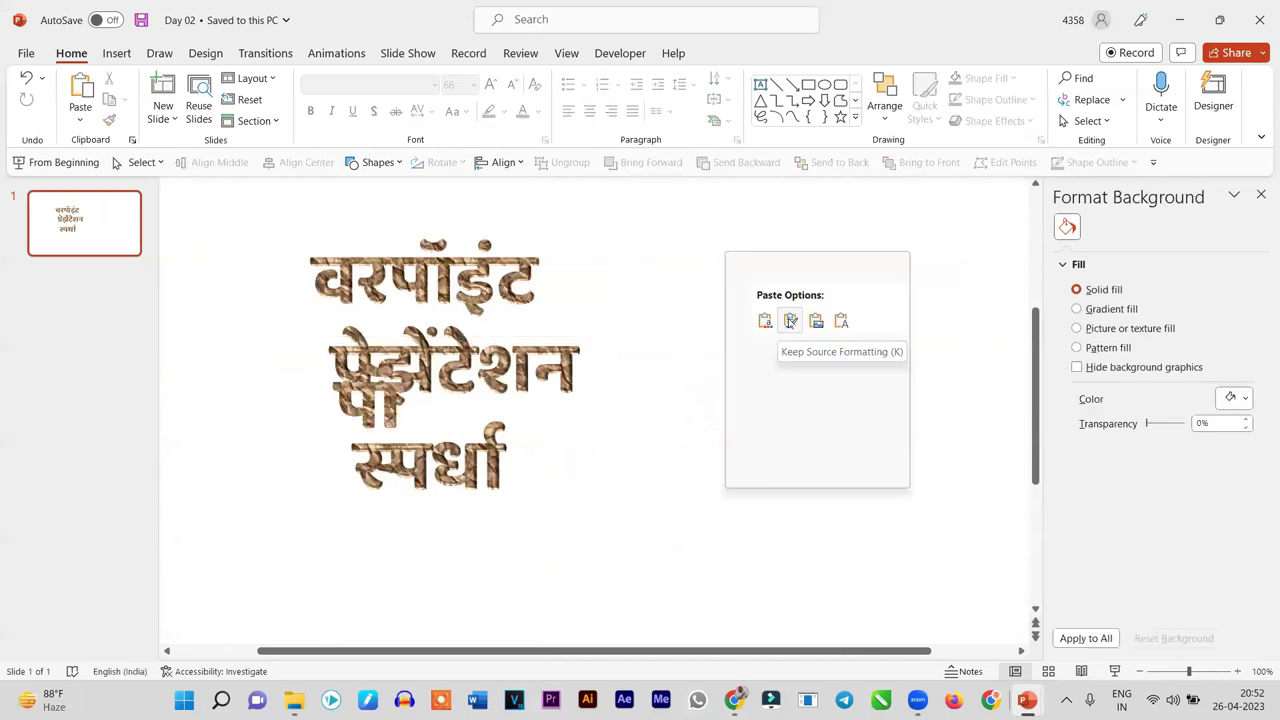
{"action": "left_click", "coordinate": [790, 321]}
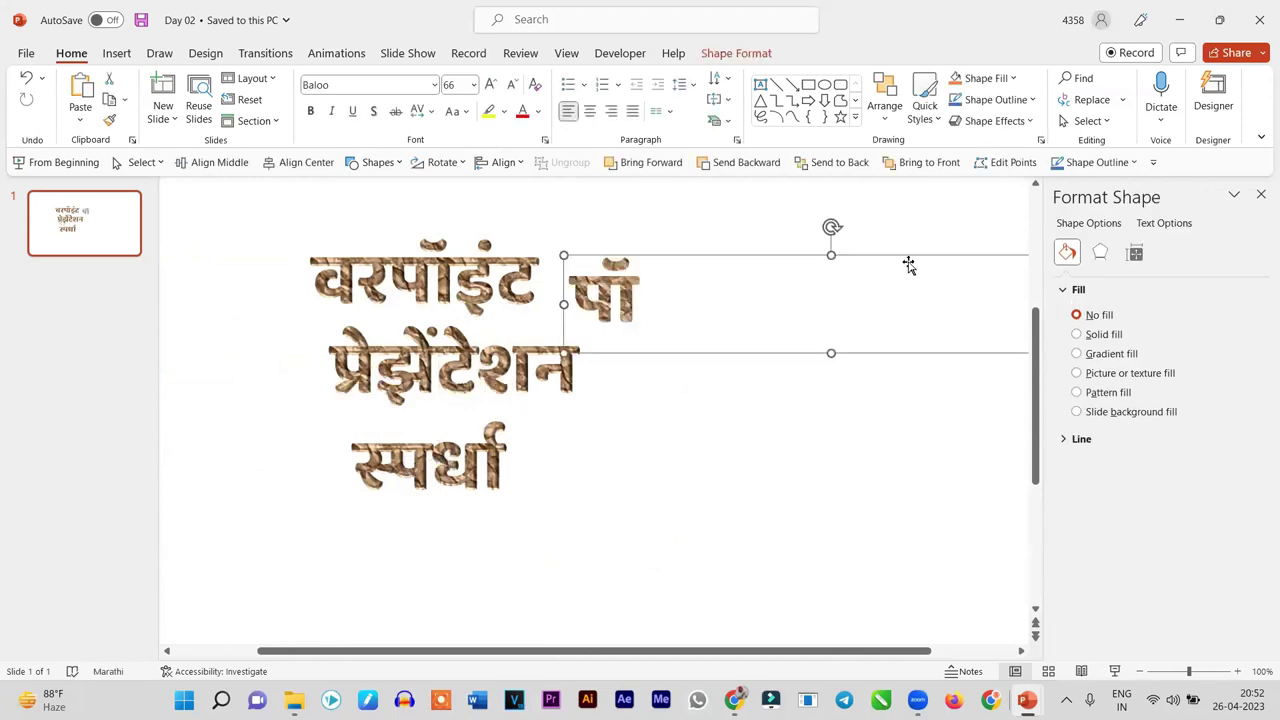
{"action": "mouse_move", "coordinate": [976, 514]}
{"action": "left_mouse_down"}
{"action": "mouse_move", "coordinate": [749, 527]}
{"action": "mouse_move", "coordinate": [278, 520]}
{"action": "left_mouse_up"}
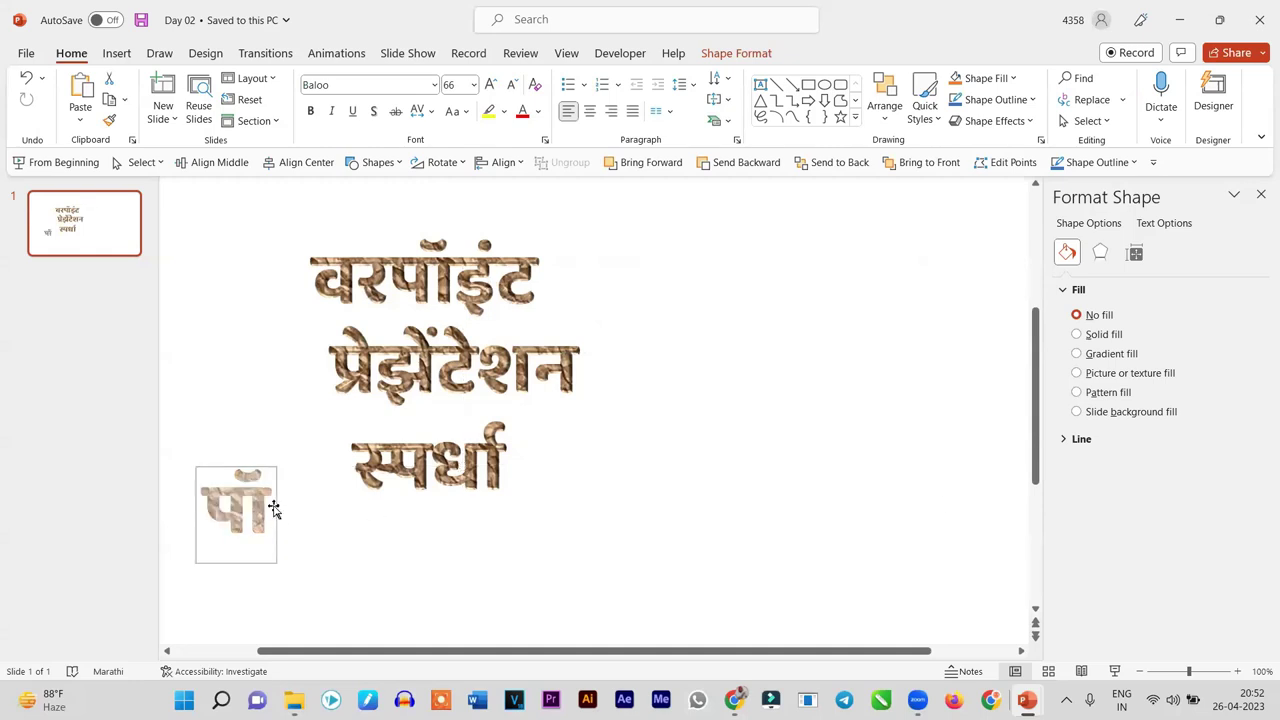
{"action": "left_click_drag", "start_coordinate": [259, 472], "coordinate": [808, 280]}
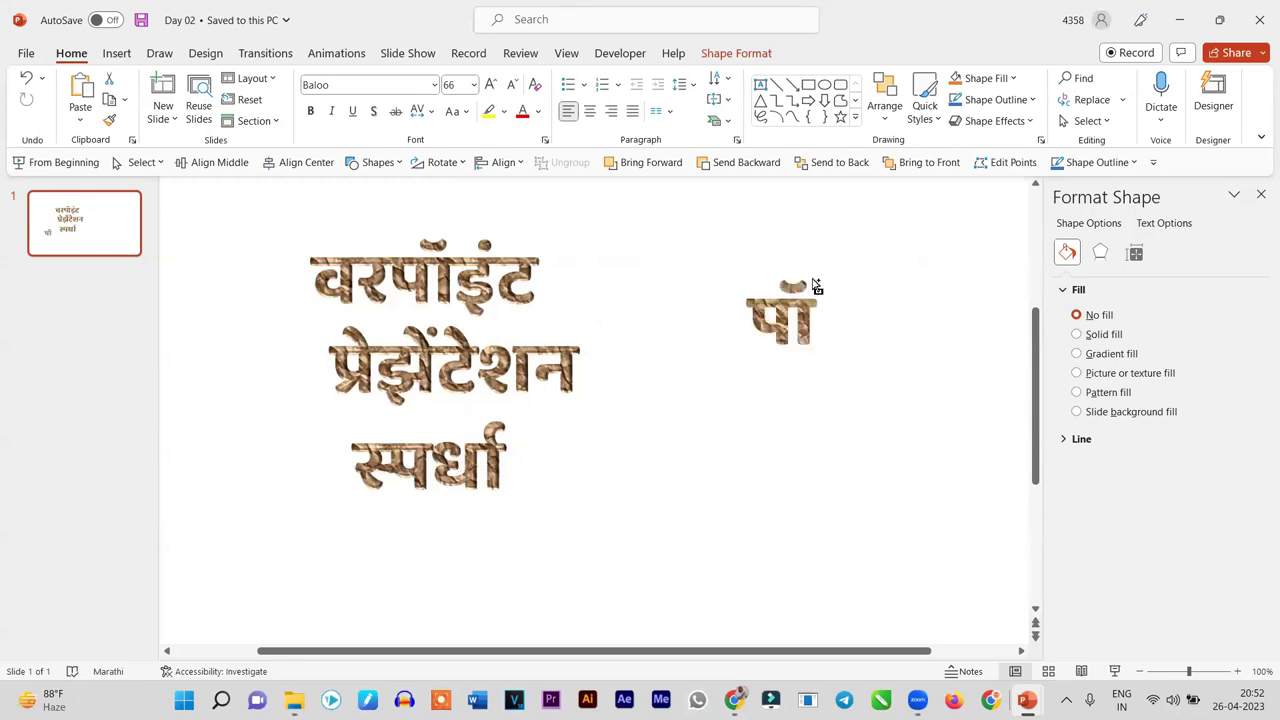
{"action": "scroll", "coordinate": [817, 283], "scroll_direction": "up", "scroll_amount": 5, "text": "ctrl"}
{"action": "left_click", "coordinate": [1152, 225]}
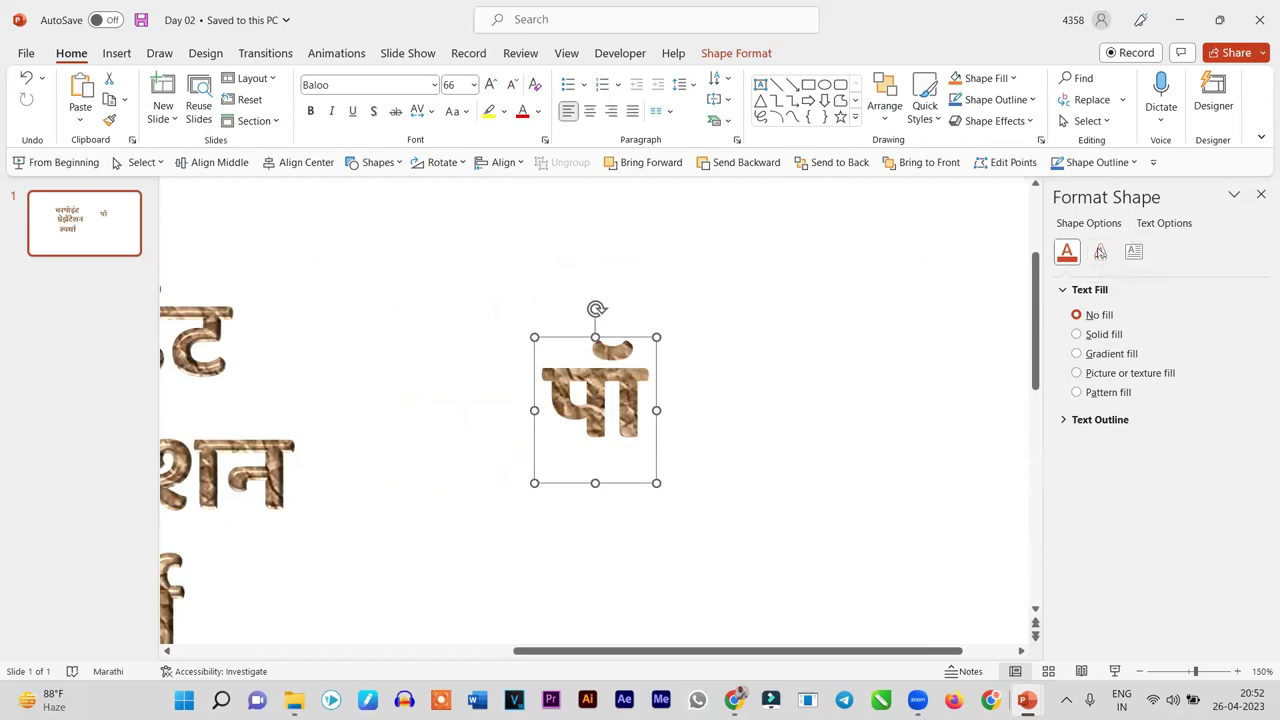
Set पॉ's top bevel to 4.5 × 6 pt and bottom bevel to 2.5 × 6 pt
{"action": "left_click", "coordinate": [1100, 253]}
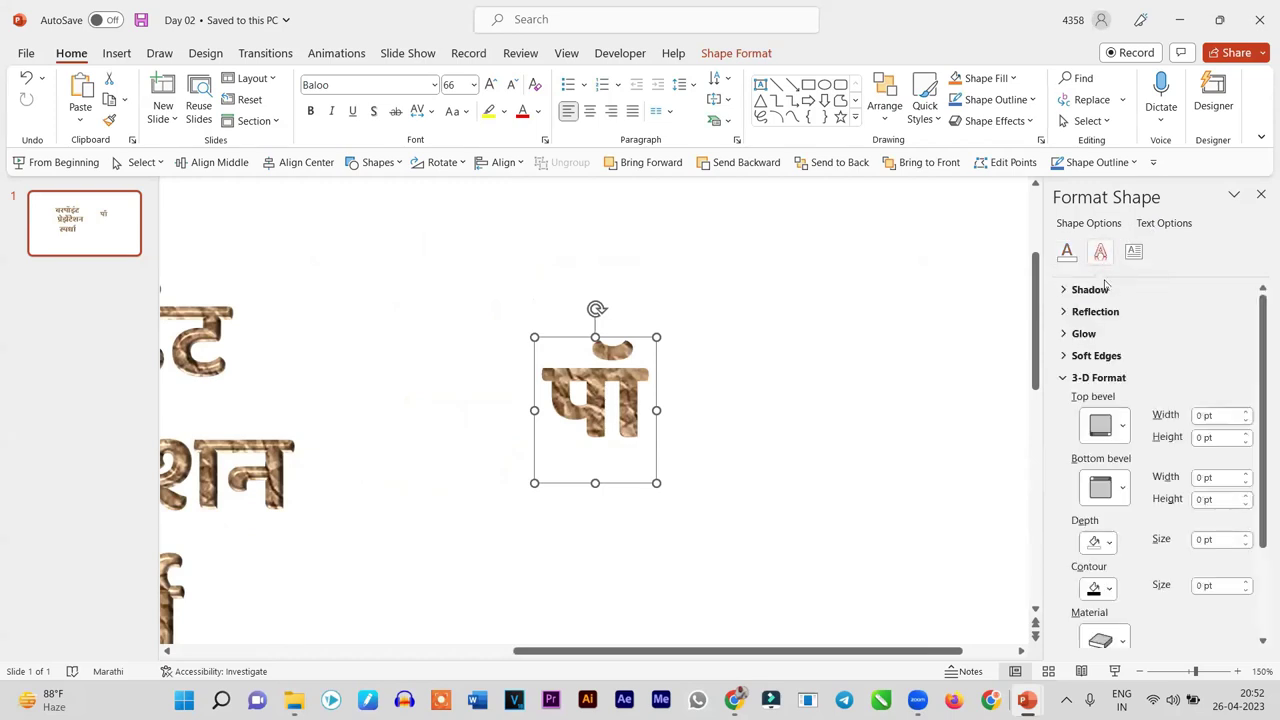
{"action": "left_click", "coordinate": [1247, 411]}
{"action": "left_click", "coordinate": [1247, 411]}
{"action": "left_click", "coordinate": [1247, 411]}
{"action": "left_click", "coordinate": [1247, 411]}
{"action": "left_click", "coordinate": [1247, 411]}
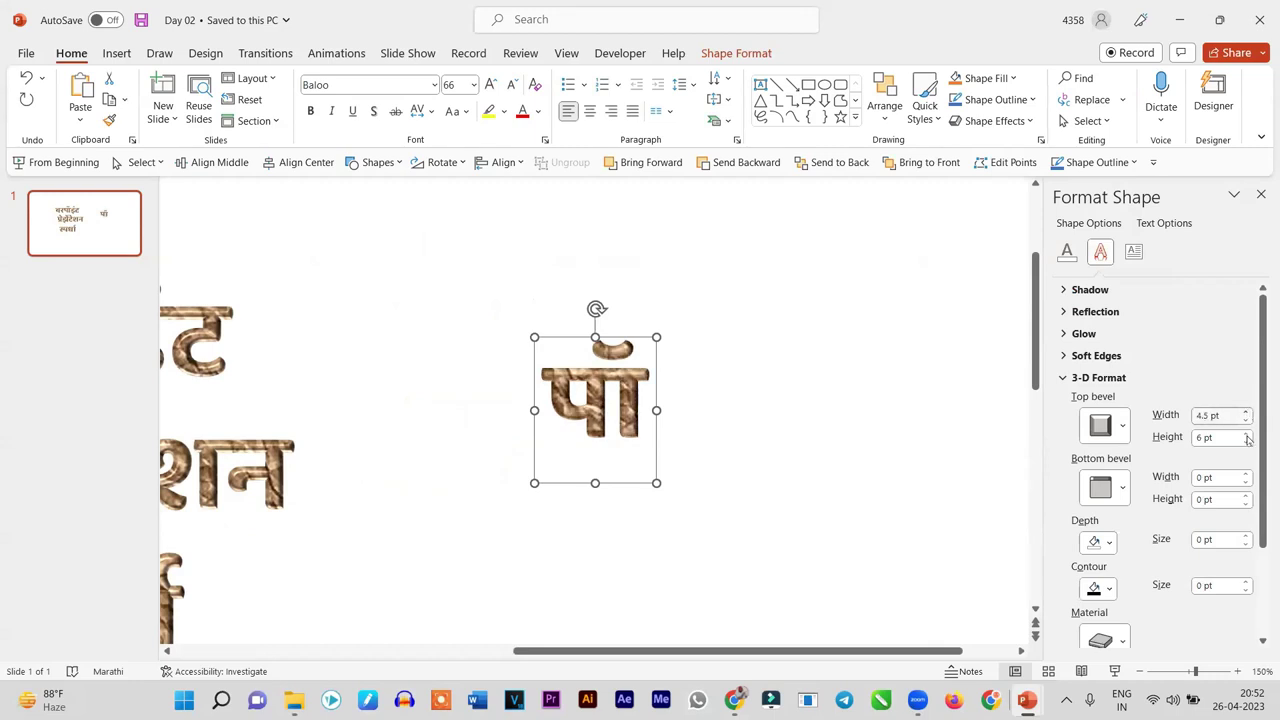
{"action": "left_click", "coordinate": [1245, 478]}
{"action": "left_click", "coordinate": [1245, 478]}
{"action": "left_click", "coordinate": [1245, 478]}
Apply a darker 3-D material to पॉ and set its lighting angle to 40°
{"action": "scroll", "coordinate": [1173, 580], "scroll_direction": "down", "scroll_amount": 1}
{"action": "left_click", "coordinate": [1104, 600]}
{"action": "left_click", "coordinate": [1230, 392]}
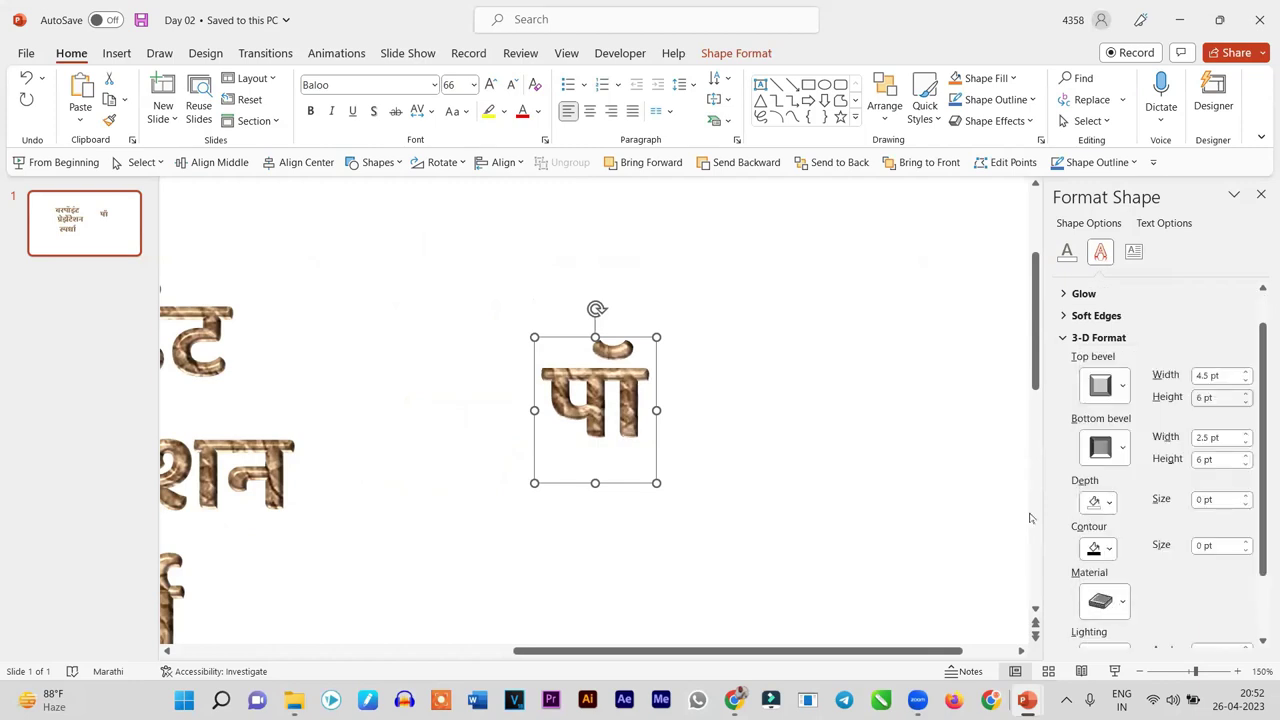
{"action": "scroll", "coordinate": [1029, 520], "scroll_direction": "down", "scroll_amount": 1}
{"action": "scroll", "coordinate": [1155, 502], "scroll_direction": "down", "scroll_amount": 2}
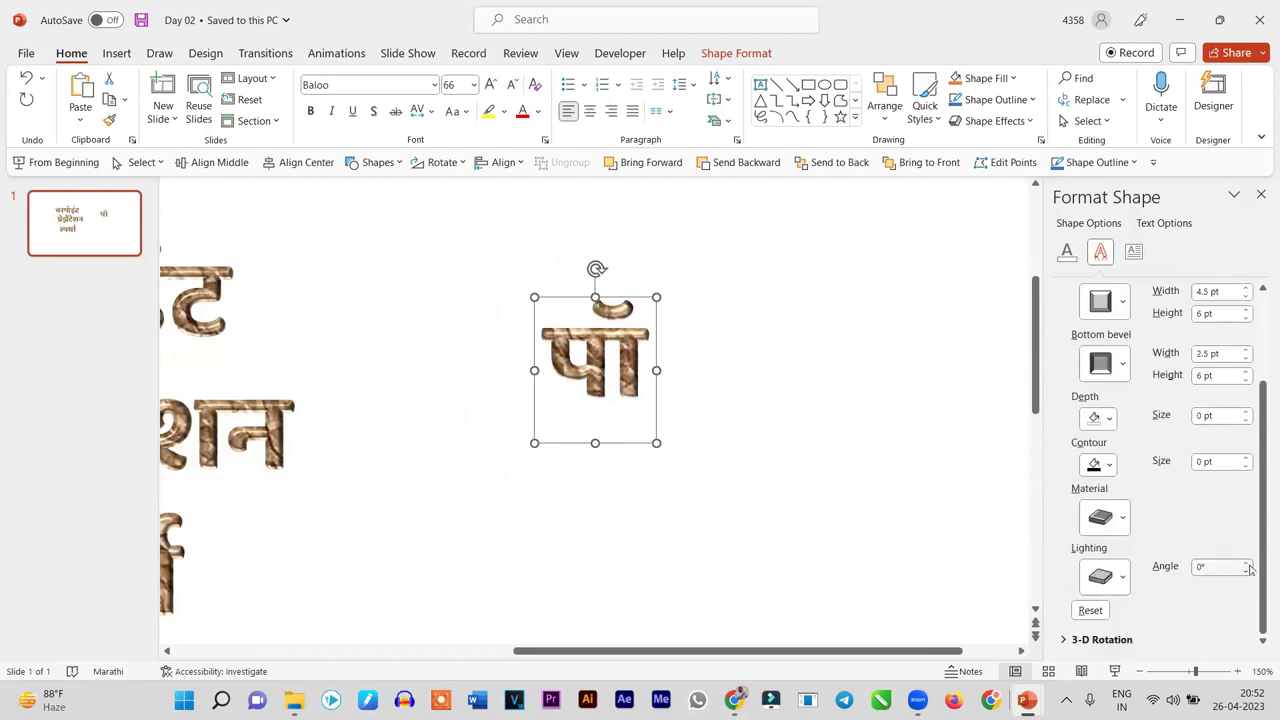
{"action": "left_click", "coordinate": [1247, 564]}
{"action": "key", "text": "Up"}
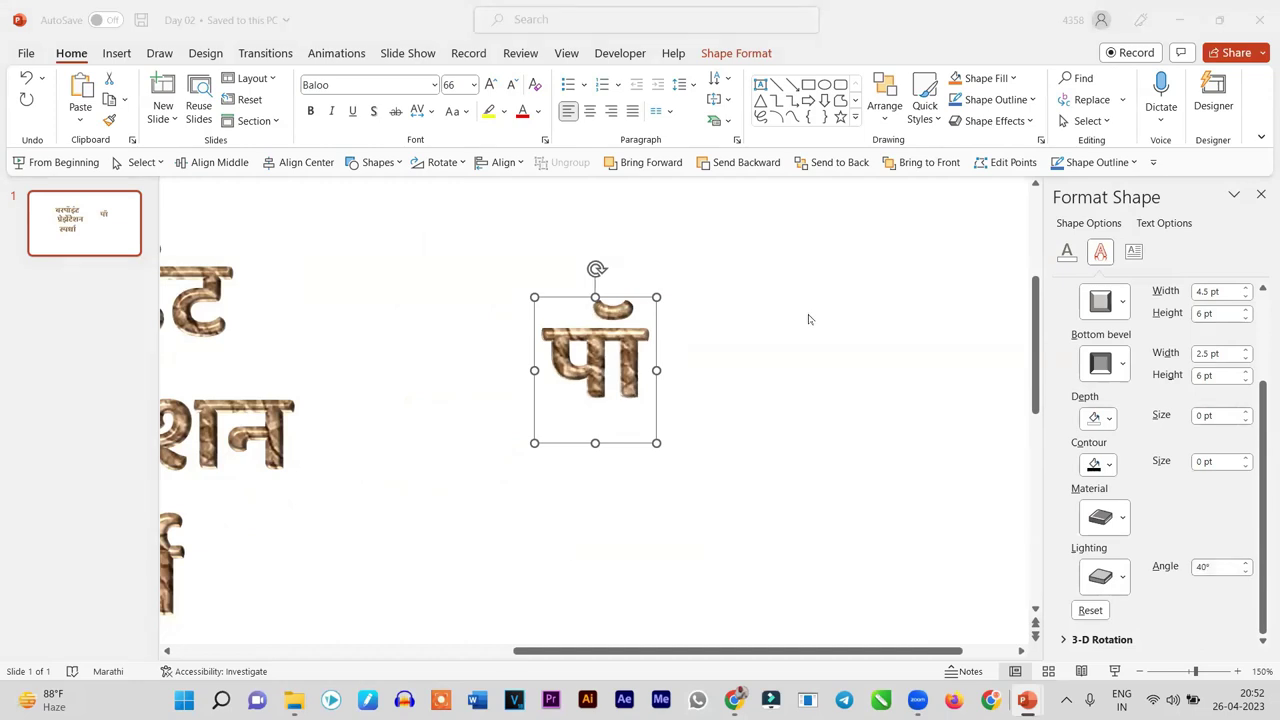
{"action": "scroll", "coordinate": [810, 319], "scroll_direction": "down", "scroll_amount": 5, "text": "ctrl"}
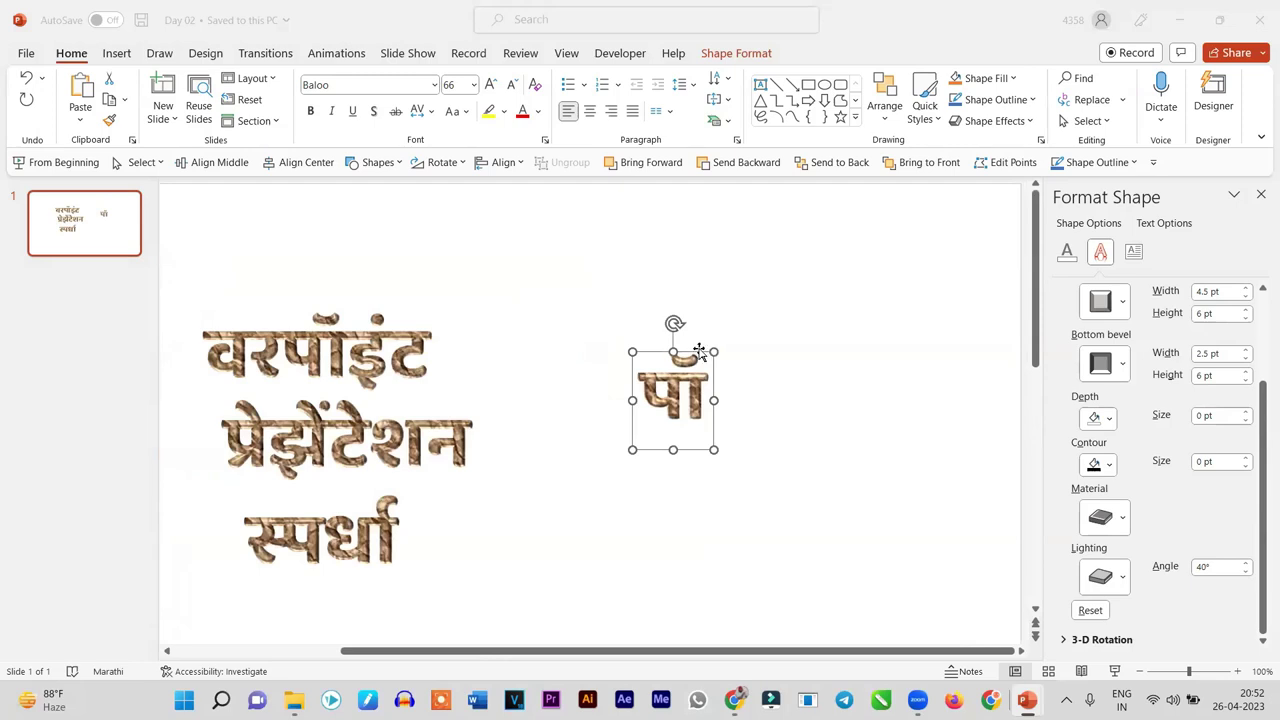
Cut व out of वरपॉइंट and paste it as its own box in the top row
{"action": "left_click_drag", "start_coordinate": [718, 414], "coordinate": [795, 320]}
{"action": "scroll", "coordinate": [795, 320], "scroll_direction": "down", "scroll_amount": 2, "text": "ctrl"}
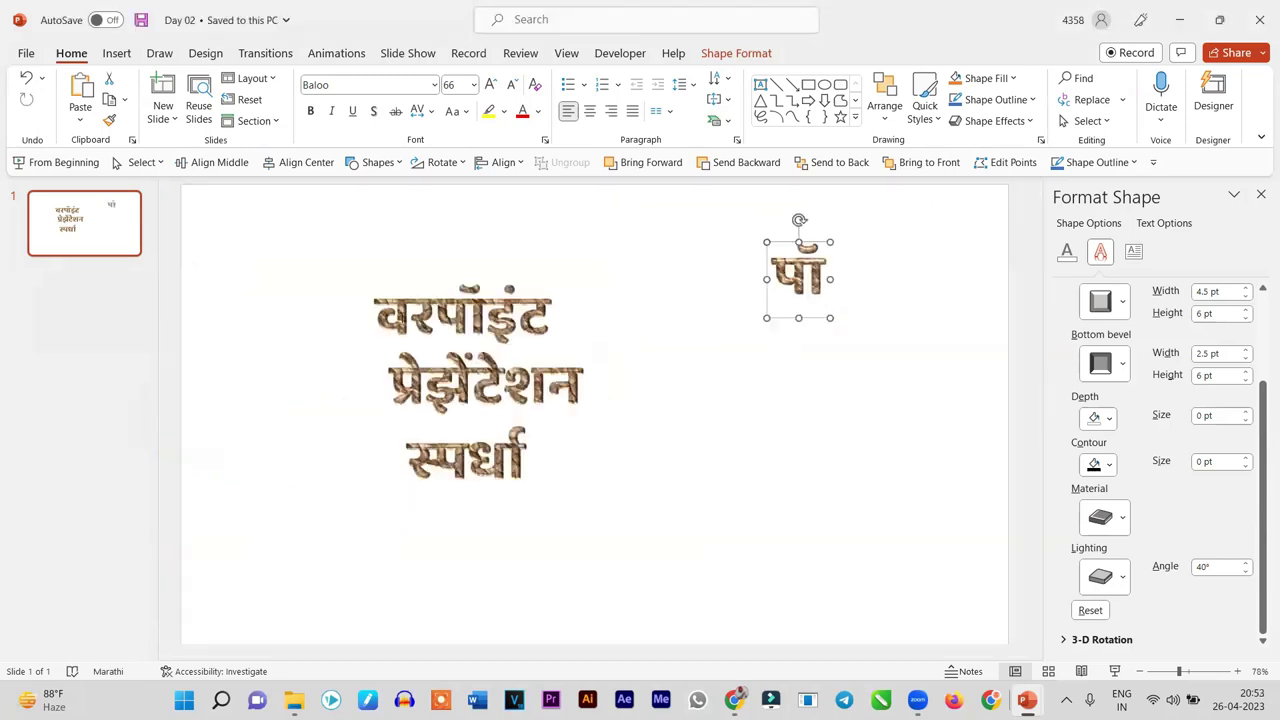
{"action": "left_click", "coordinate": [431, 287]}
{"action": "left_click_drag", "start_coordinate": [431, 287], "coordinate": [738, 366]}
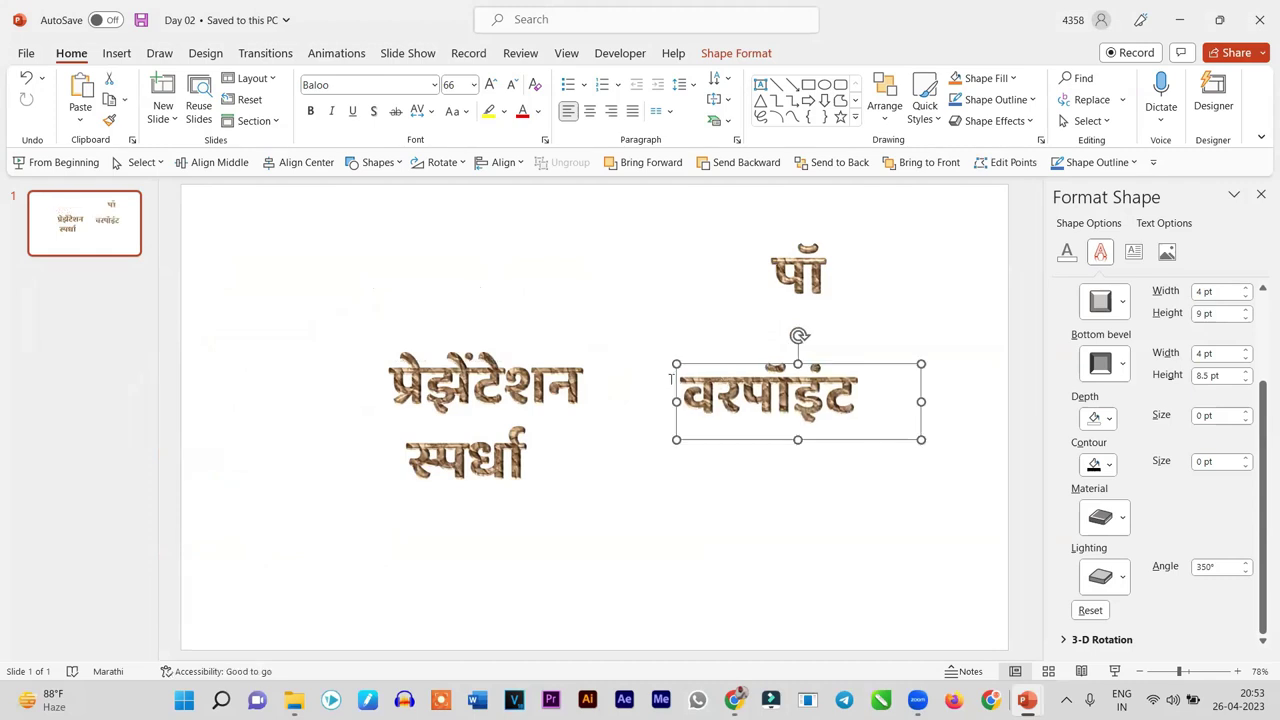
{"action": "left_click_drag", "start_coordinate": [672, 385], "coordinate": [716, 395]}
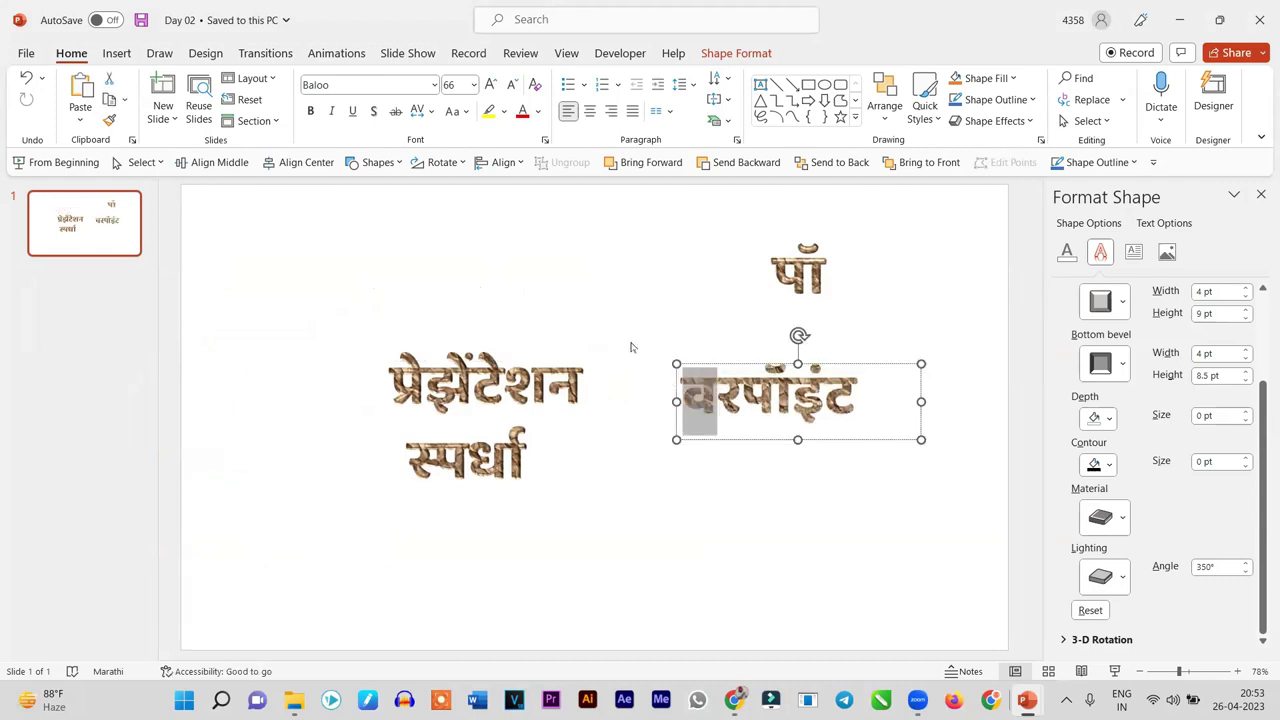
{"action": "key", "text": "Delete"}
{"action": "right_click", "coordinate": [577, 265]}
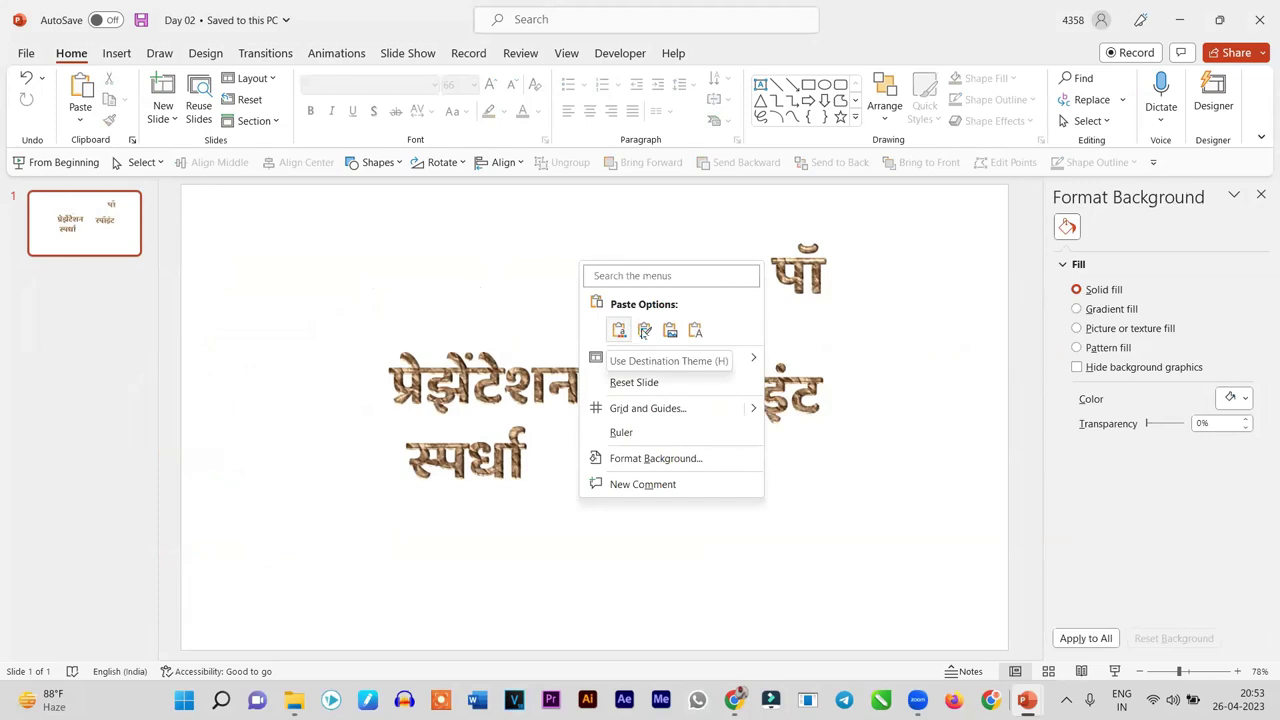
{"action": "left_click", "coordinate": [645, 330]}
{"action": "left_click_drag", "start_coordinate": [656, 380], "coordinate": [690, 234]}
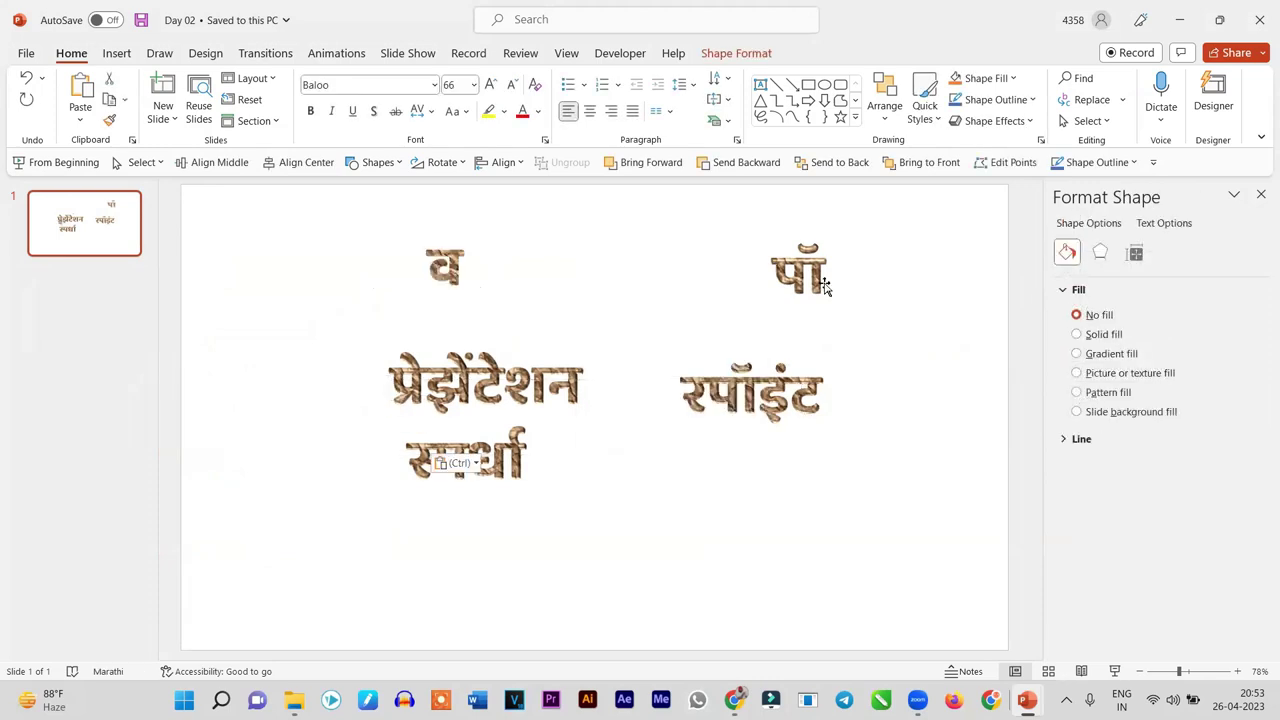
Copy पॉ's textured formatting onto व with the Format Painter
{"action": "left_click", "coordinate": [479, 267]}
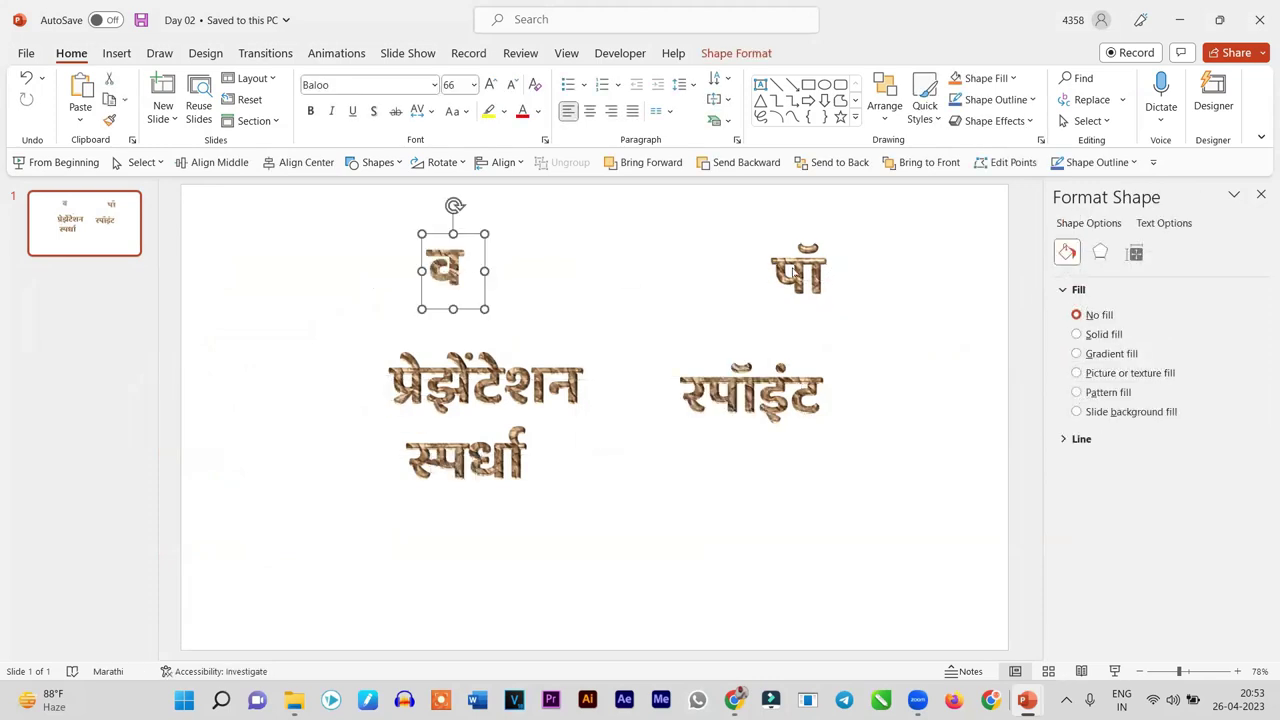
{"action": "left_click", "coordinate": [808, 245]}
{"action": "left_click", "coordinate": [808, 245]}
{"action": "left_click", "coordinate": [109, 120]}
{"action": "left_click", "coordinate": [465, 295]}
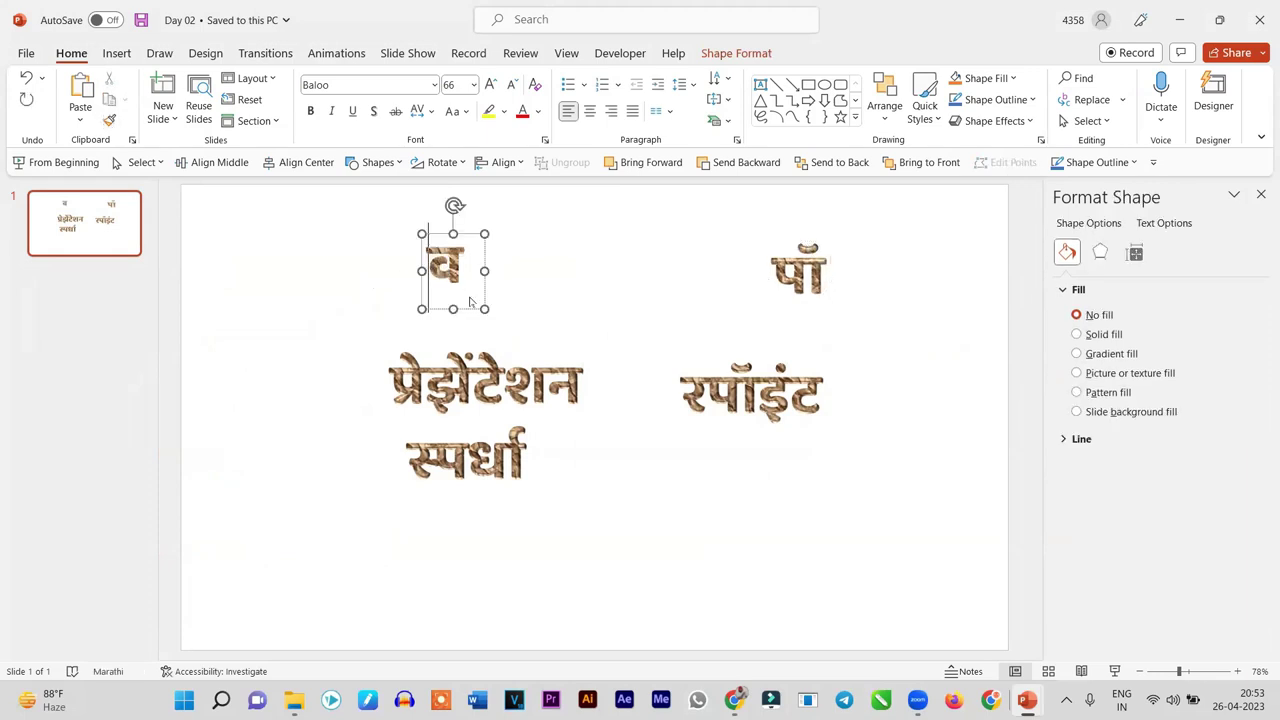
{"action": "left_click", "coordinate": [480, 291]}
Place पॉ at the top left with व directly to its right
{"action": "scroll", "coordinate": [480, 291], "scroll_direction": "up", "scroll_amount": 5}
{"action": "scroll", "coordinate": [463, 270], "scroll_direction": "down", "scroll_amount": 5}
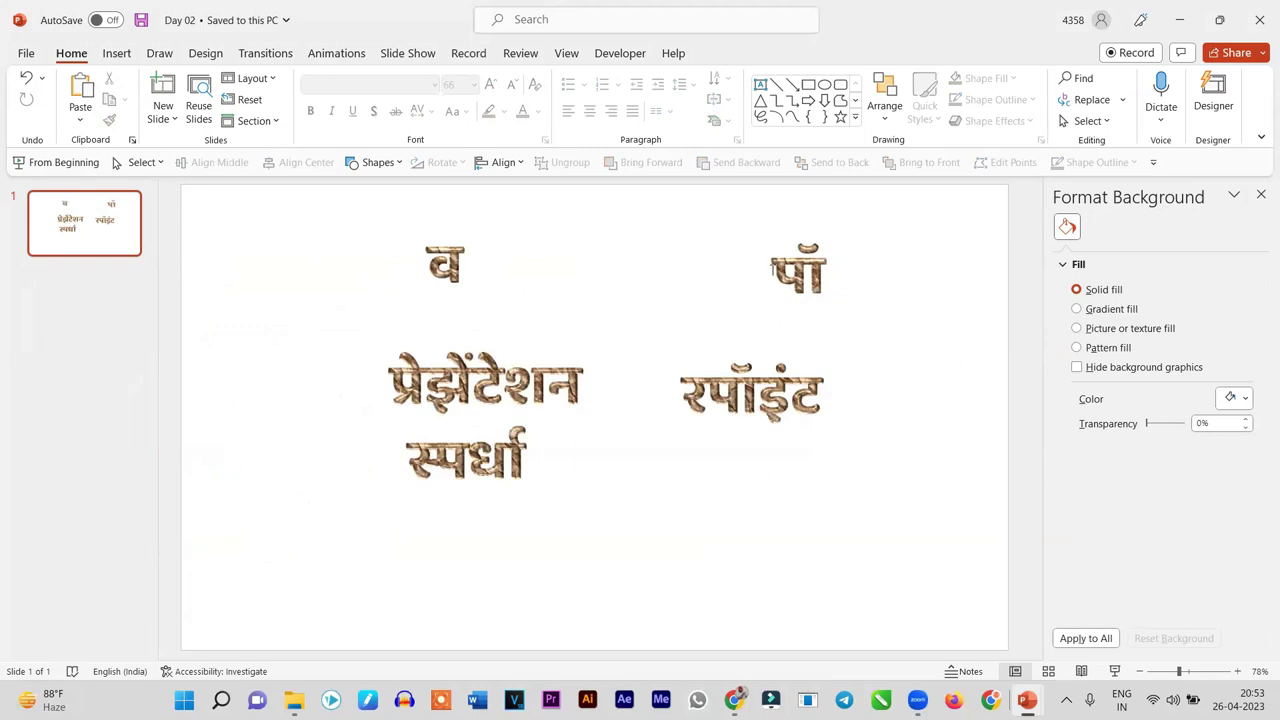
{"action": "left_click", "coordinate": [790, 252]}
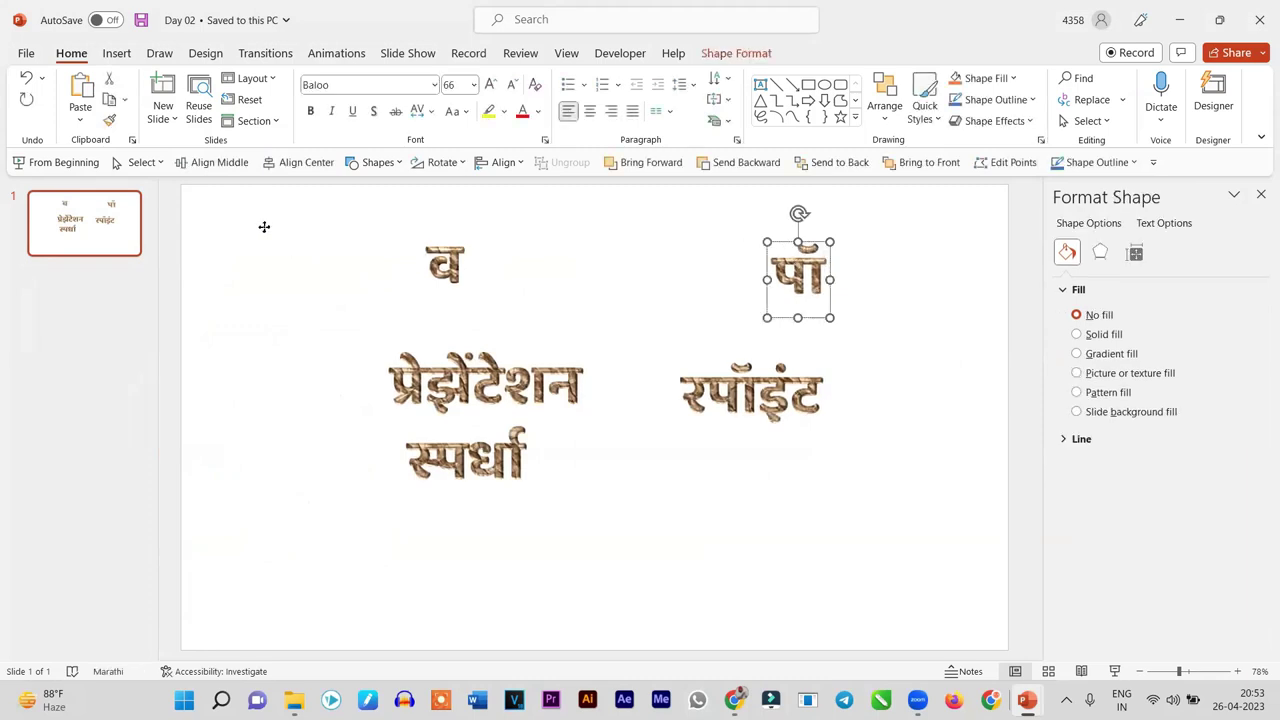
{"action": "key", "text": "ctrl+z"}
{"action": "left_click", "coordinate": [285, 250]}
{"action": "left_click", "coordinate": [436, 234]}
{"action": "left_click_drag", "start_coordinate": [436, 234], "coordinate": [320, 226]}
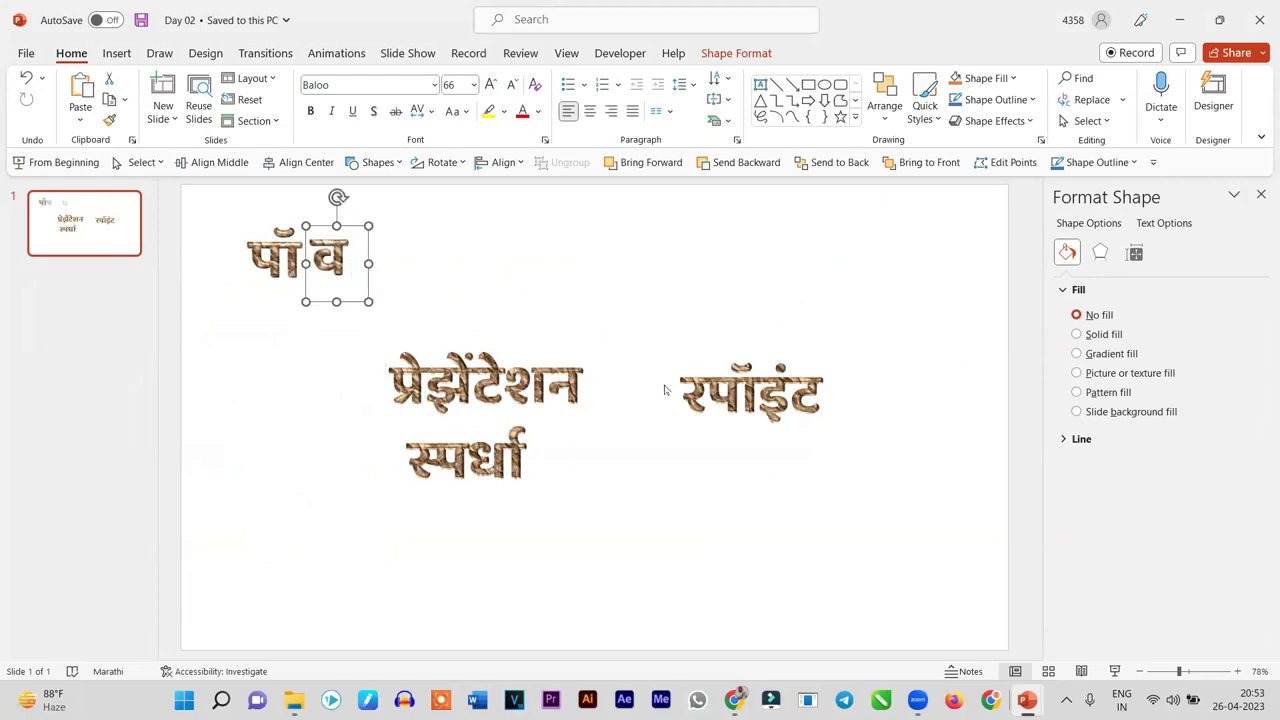
{"action": "left_click_drag", "start_coordinate": [673, 391], "coordinate": [700, 398]}
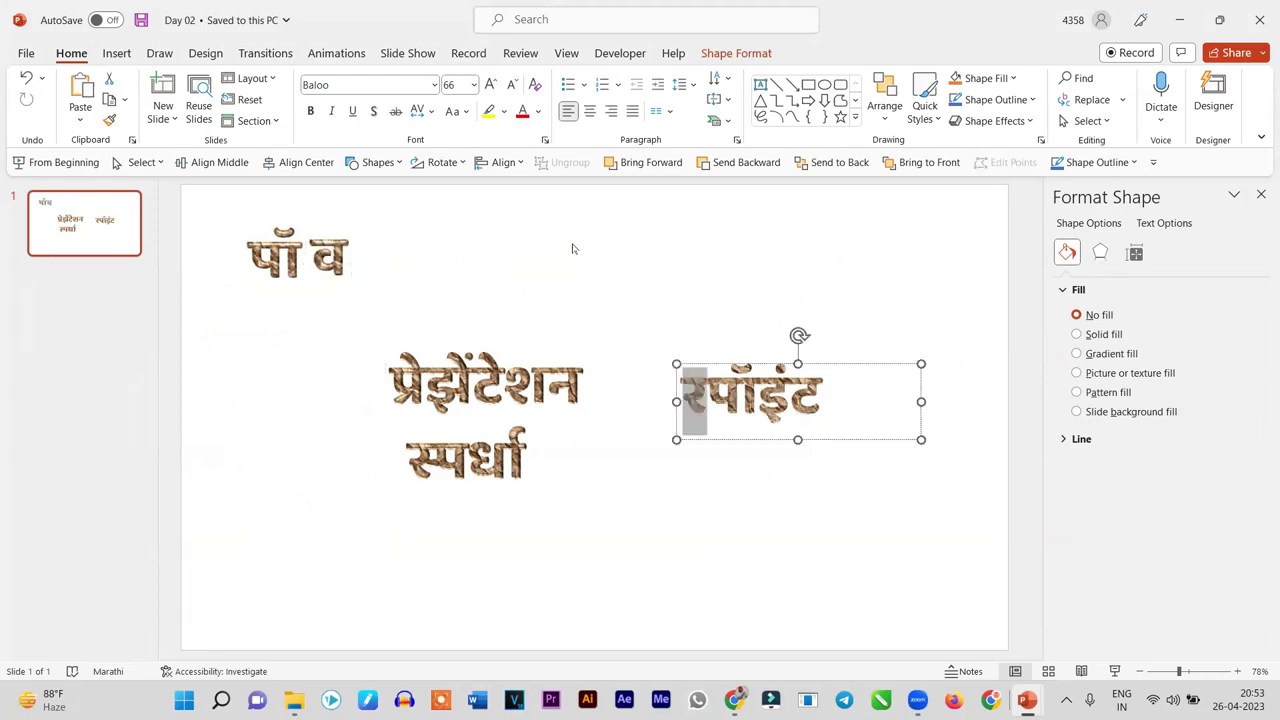
Cut र out of the word and paste it as its own text box beside पॉ व
{"action": "key", "text": "Delete"}
{"action": "right_click", "coordinate": [575, 247]}
{"action": "left_click", "coordinate": [639, 313]}
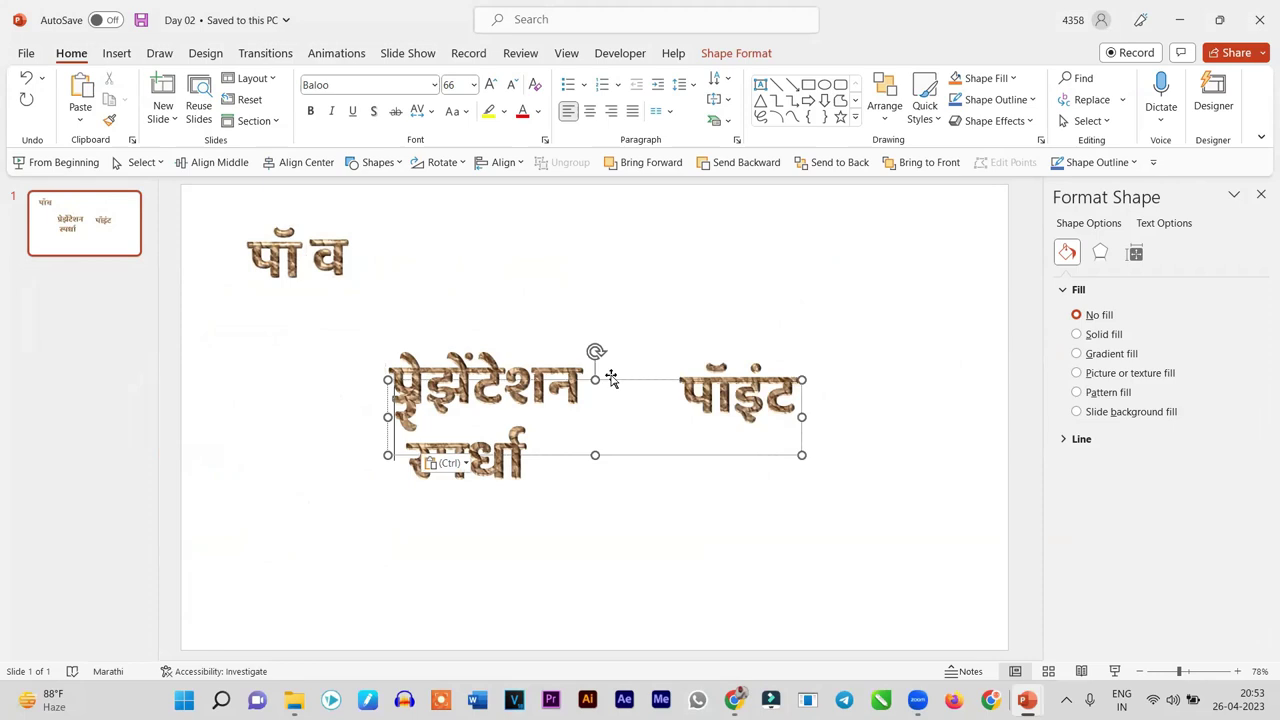
{"action": "mouse_move", "coordinate": [608, 220]}
{"action": "left_mouse_down"}
{"action": "mouse_move", "coordinate": [767, 275]}
{"action": "mouse_move", "coordinate": [798, 264]}
{"action": "left_mouse_up"}
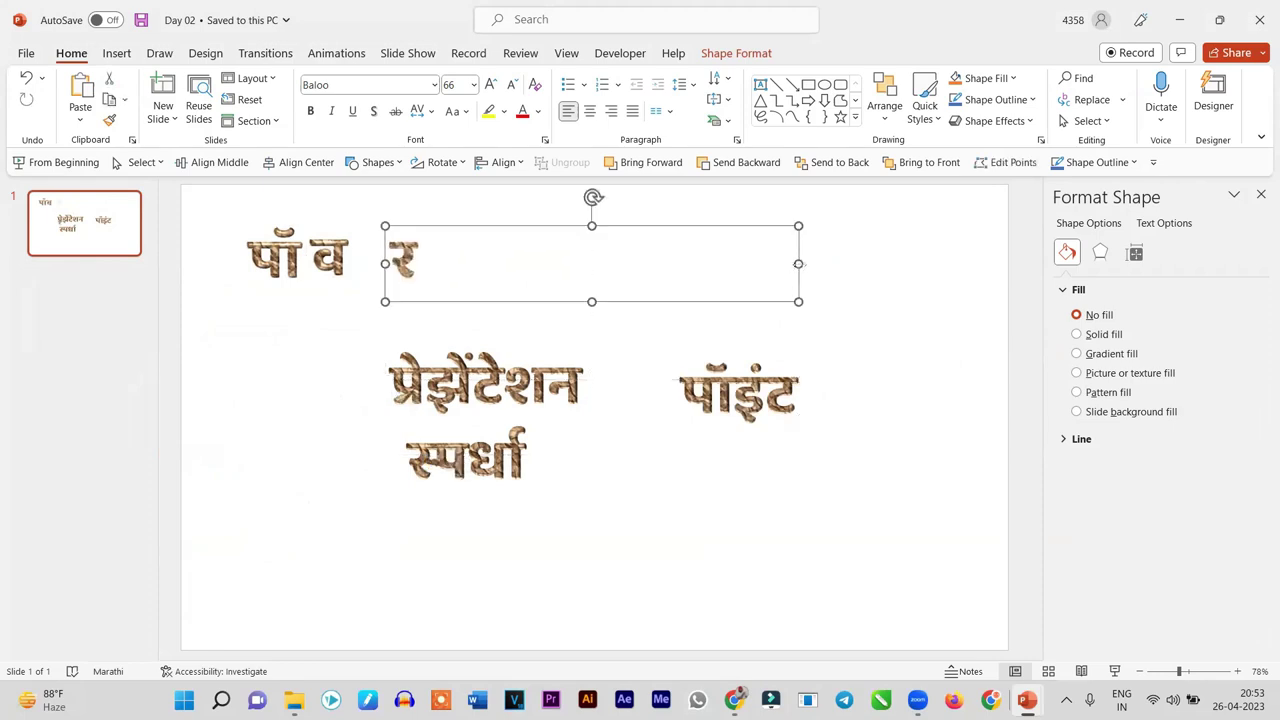
{"action": "left_click_drag", "start_coordinate": [435, 268], "coordinate": [418, 266]}
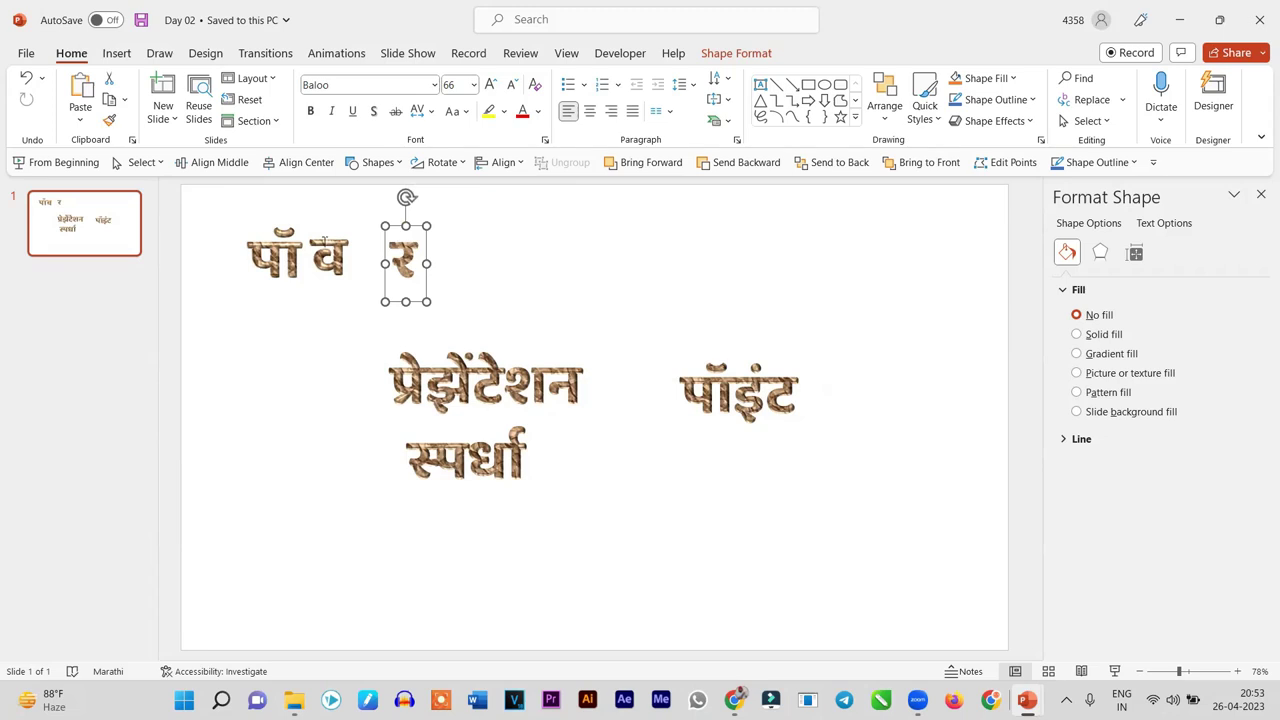
Give the separated र a Top bevel to match व
{"action": "left_click", "coordinate": [318, 232]}
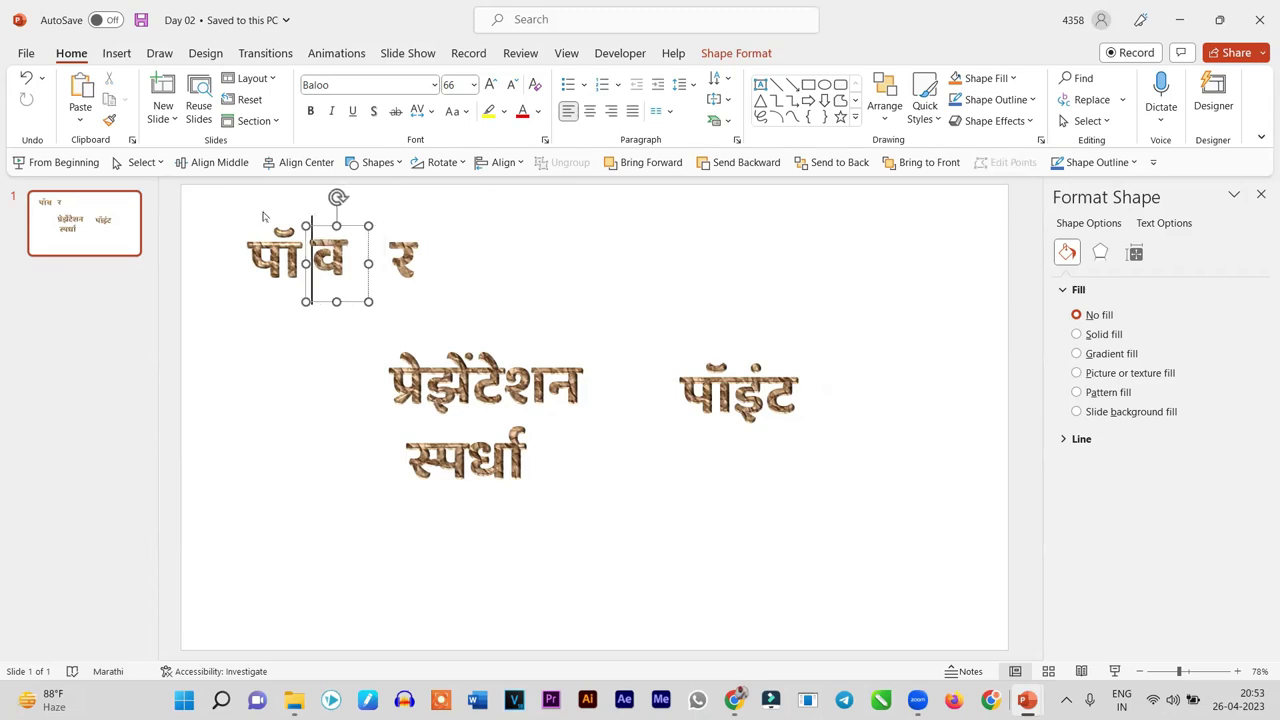
{"action": "left_click", "coordinate": [424, 252]}
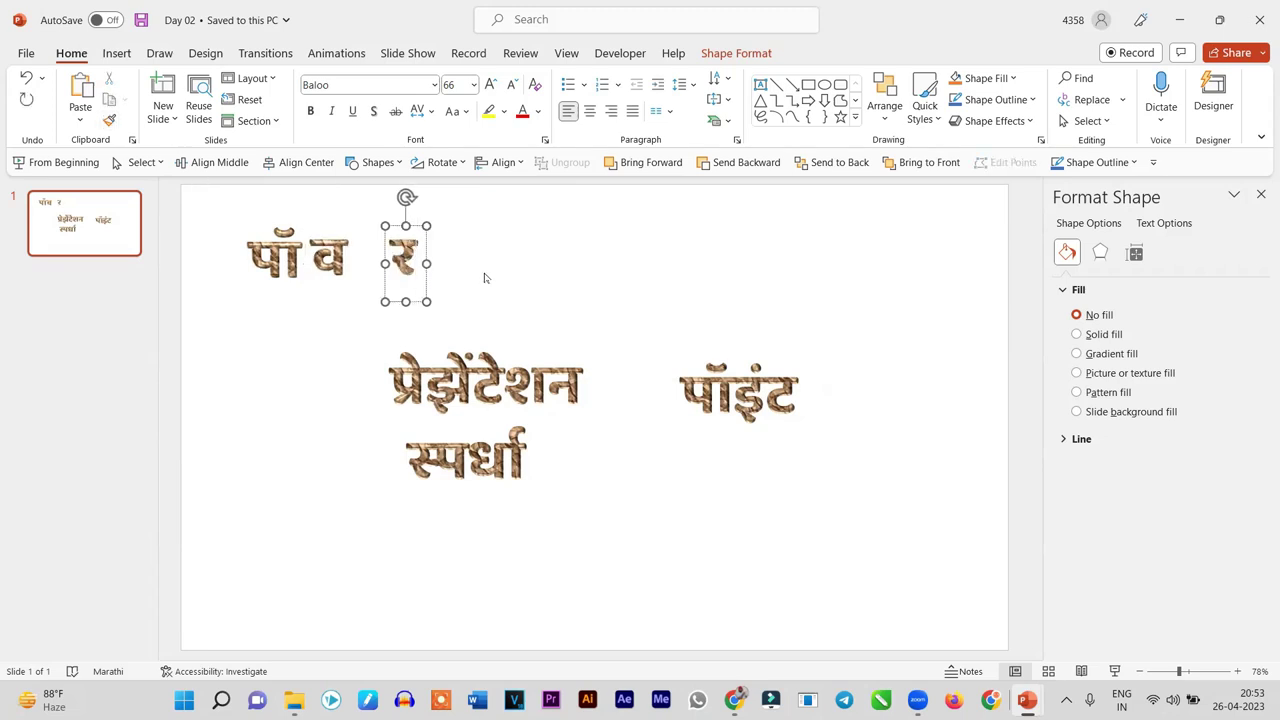
{"action": "scroll", "coordinate": [484, 278], "scroll_direction": "up", "scroll_amount": 5}
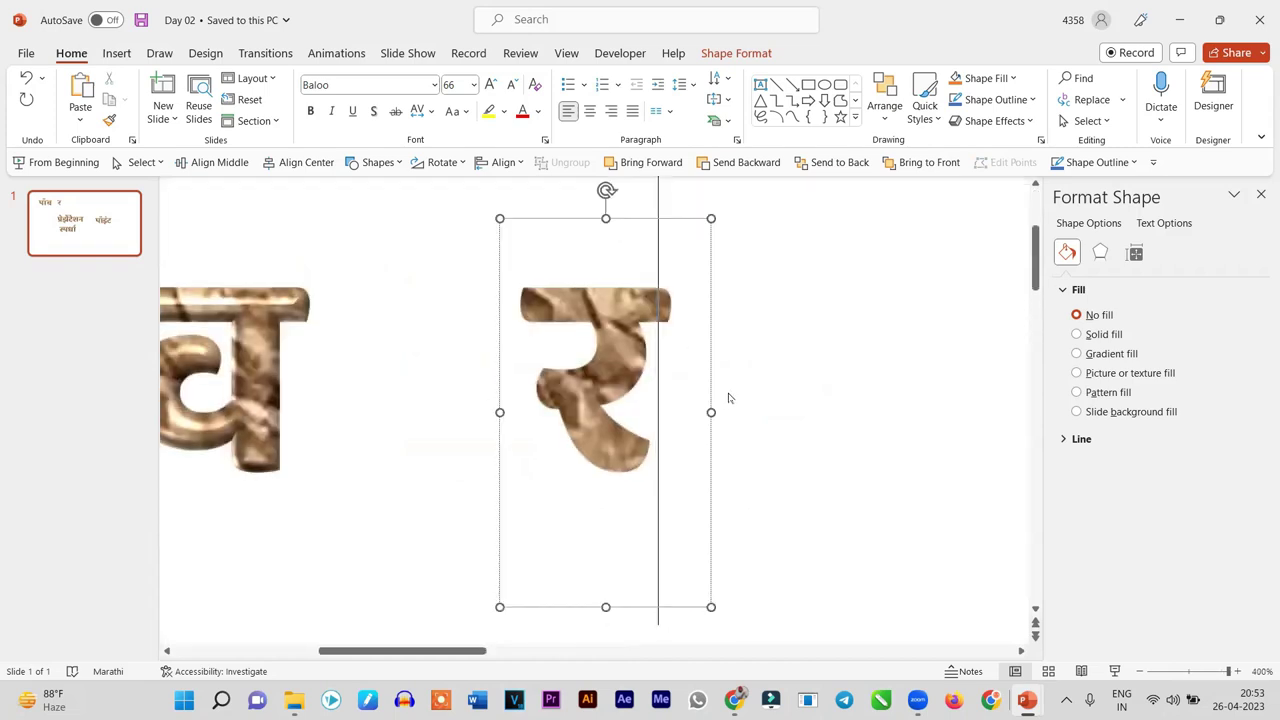
{"action": "scroll", "coordinate": [728, 398], "scroll_direction": "down", "scroll_amount": 2}
{"action": "scroll", "coordinate": [726, 396], "scroll_direction": "down", "scroll_amount": 2}
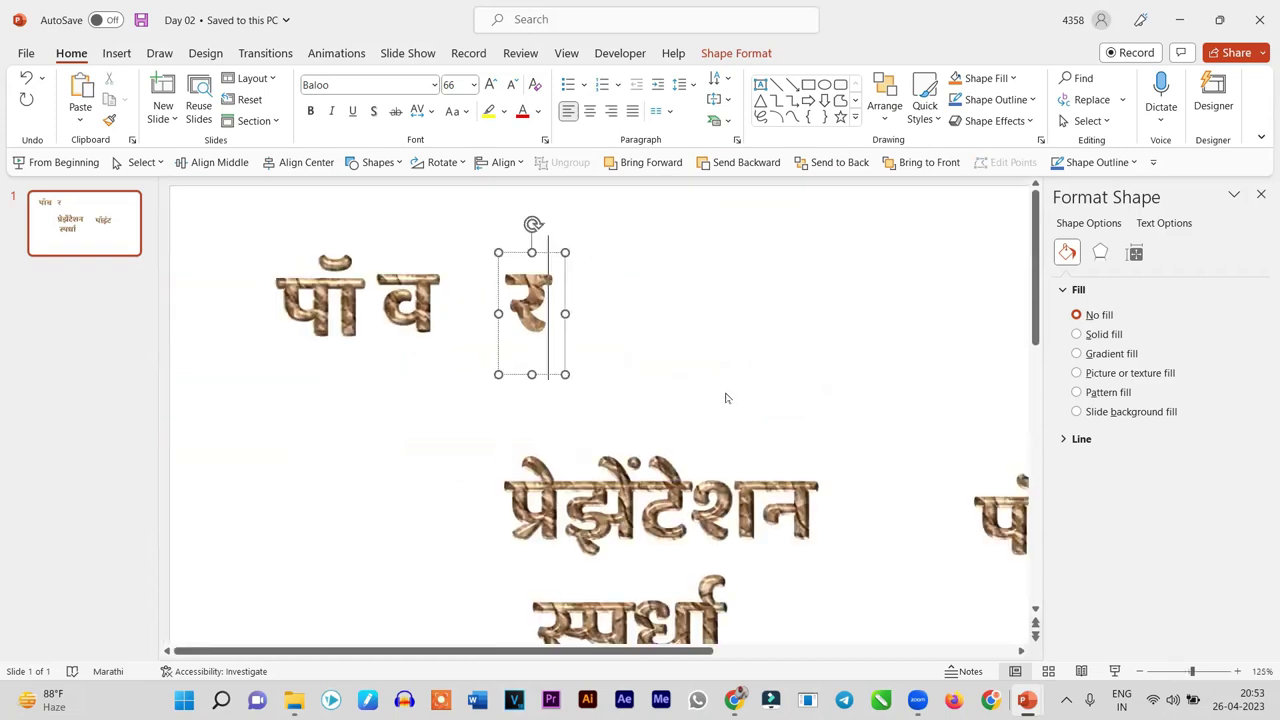
{"action": "left_click", "coordinate": [390, 264]}
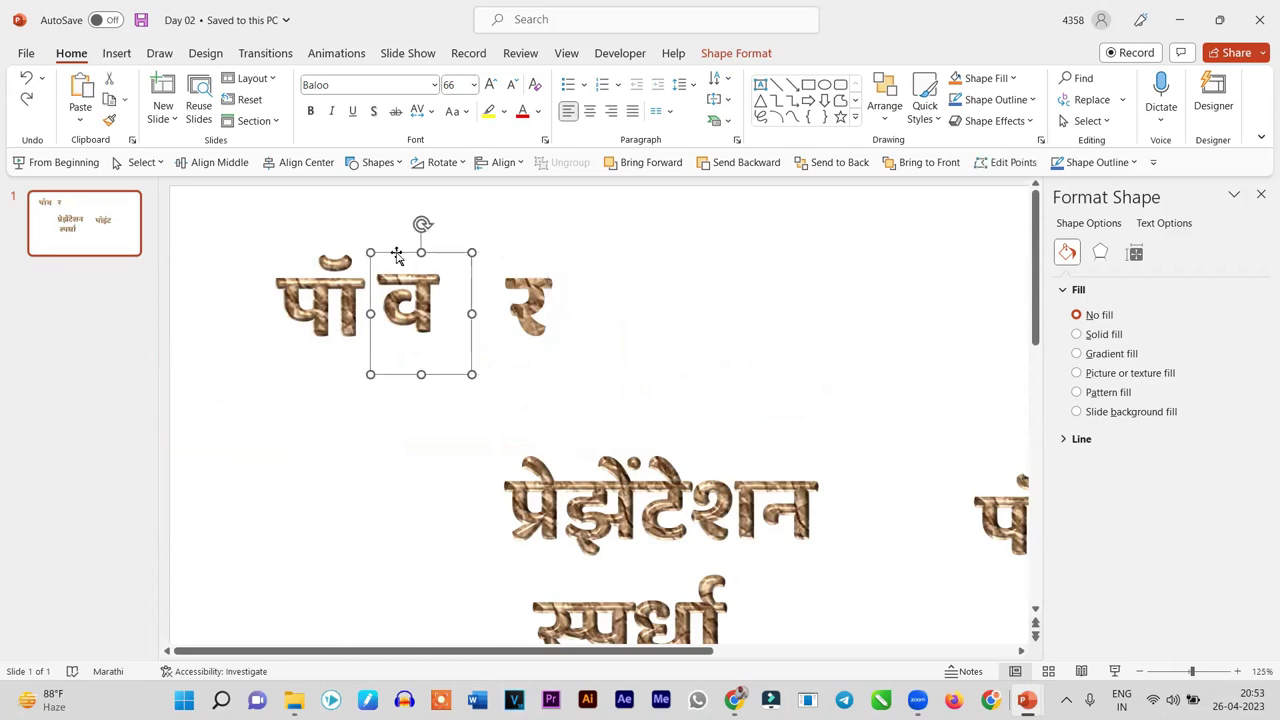
{"action": "left_click", "coordinate": [548, 300]}
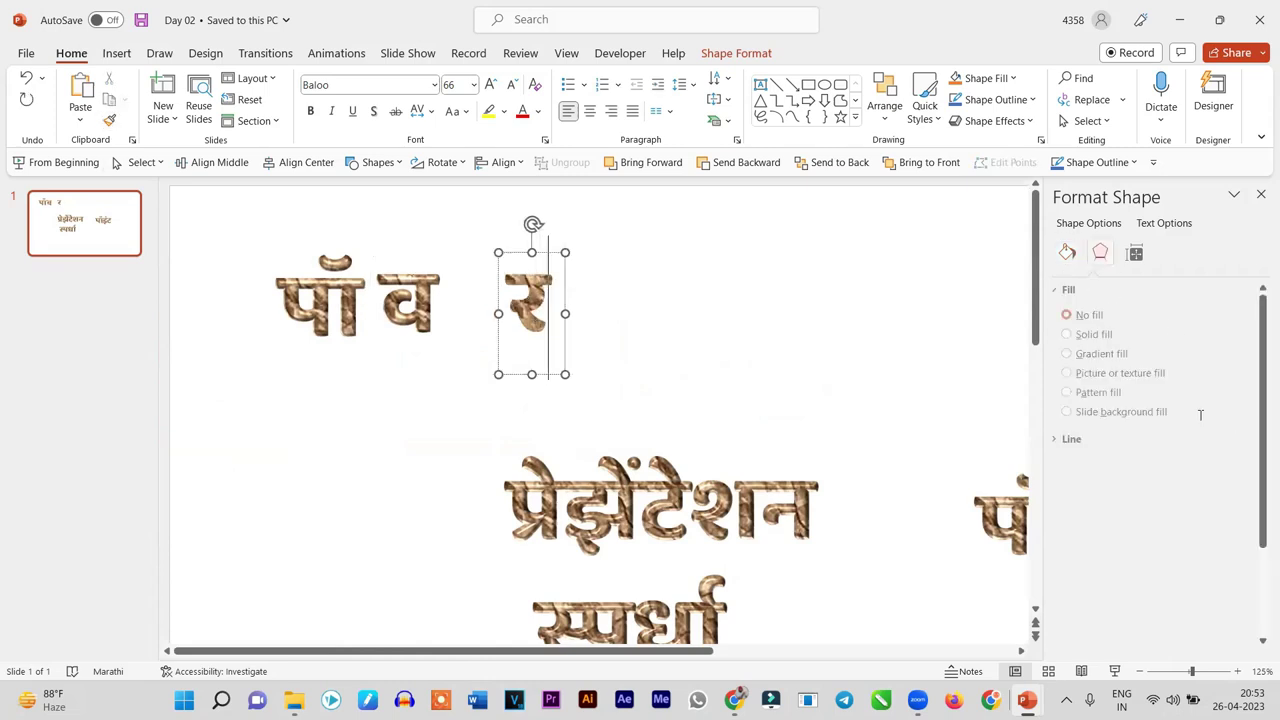
{"action": "left_click", "coordinate": [1245, 416]}
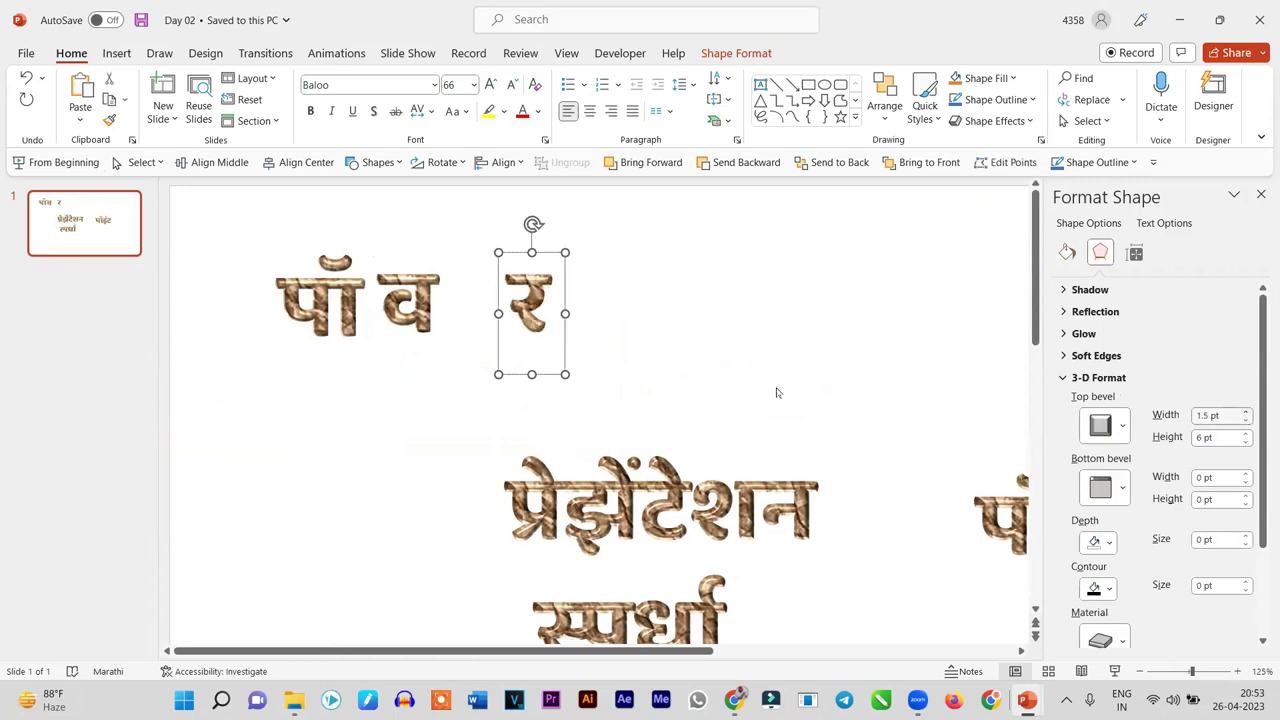
Nudge र closer to व, then select the पॉइंट text box
{"action": "left_click", "coordinate": [716, 372]}
{"action": "left_click", "coordinate": [506, 306]}
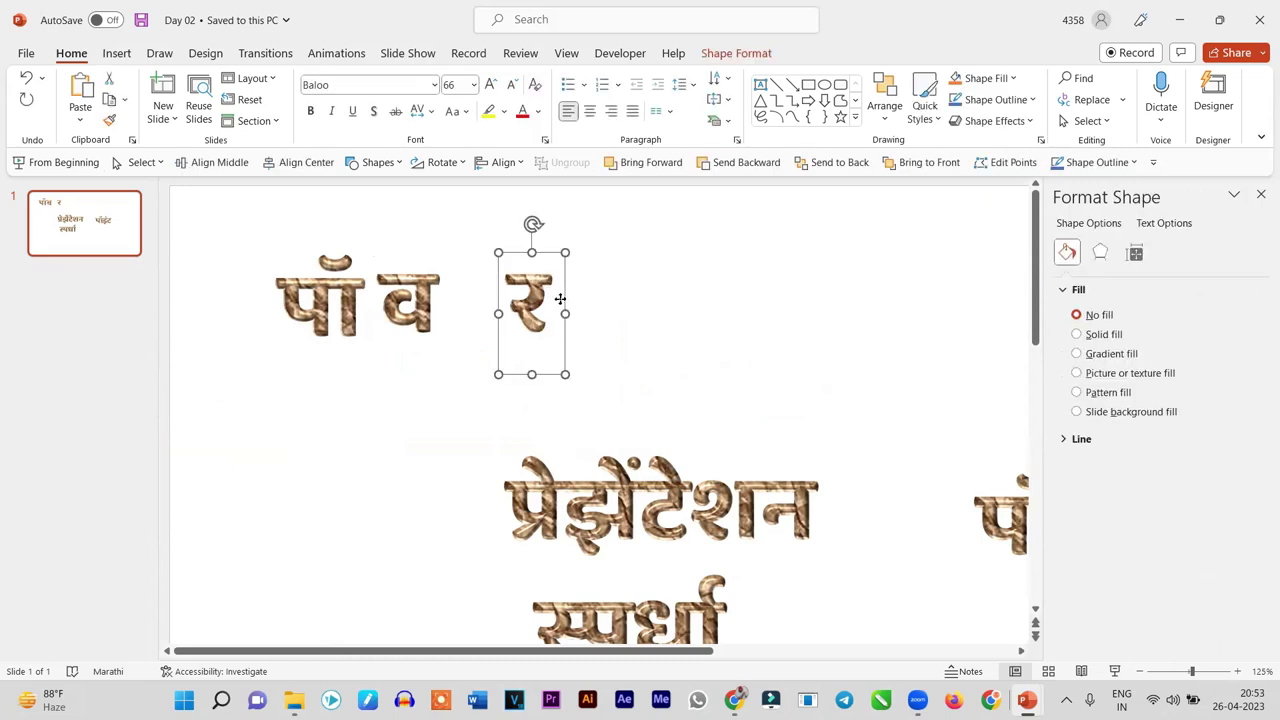
{"action": "left_click_drag", "start_coordinate": [560, 298], "coordinate": [526, 298]}
{"action": "scroll", "coordinate": [606, 337], "scroll_direction": "down", "scroll_amount": 2, "text": "ctrl"}
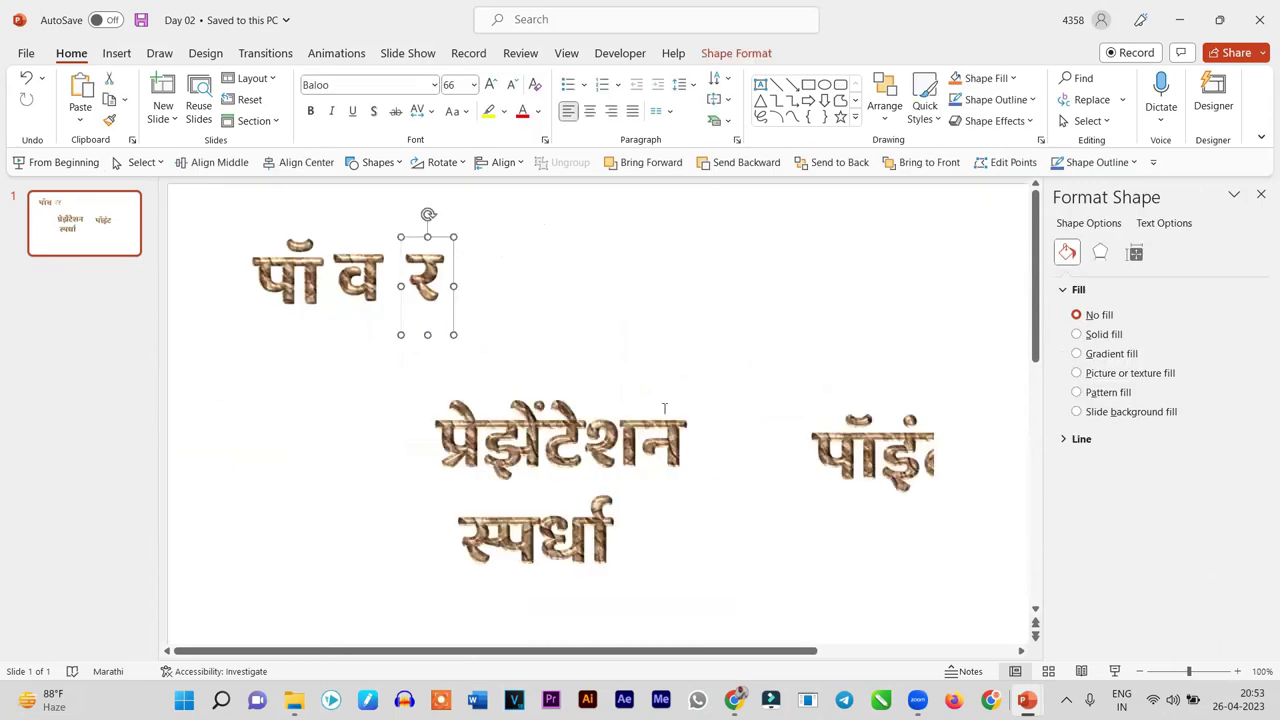
{"action": "left_click", "coordinate": [802, 437]}
Cut पॉ from पॉइंट, paste it as its own box, narrow it, and place it after र
{"action": "left_click_drag", "start_coordinate": [812, 440], "coordinate": [872, 440]}
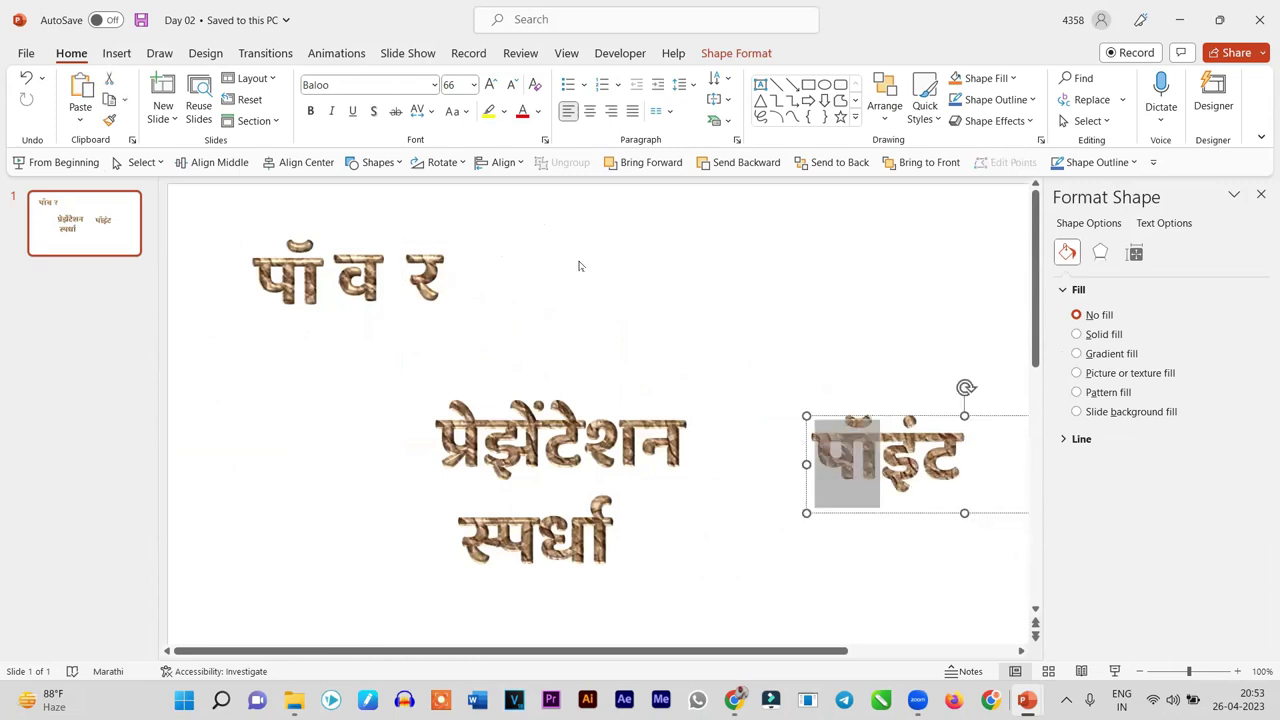
{"action": "key", "text": "ctrl+x"}
{"action": "right_click", "coordinate": [568, 246]}
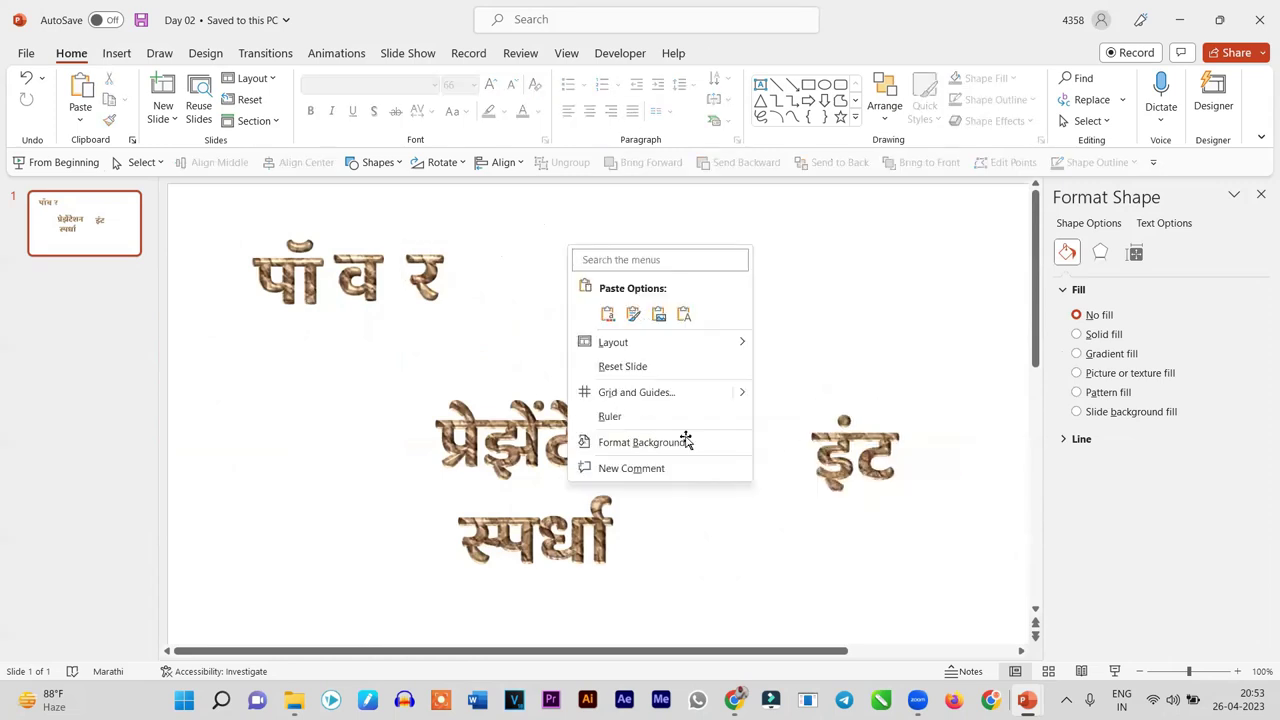
{"action": "left_click", "coordinate": [684, 314]}
{"action": "left_click_drag", "start_coordinate": [731, 437], "coordinate": [750, 260]}
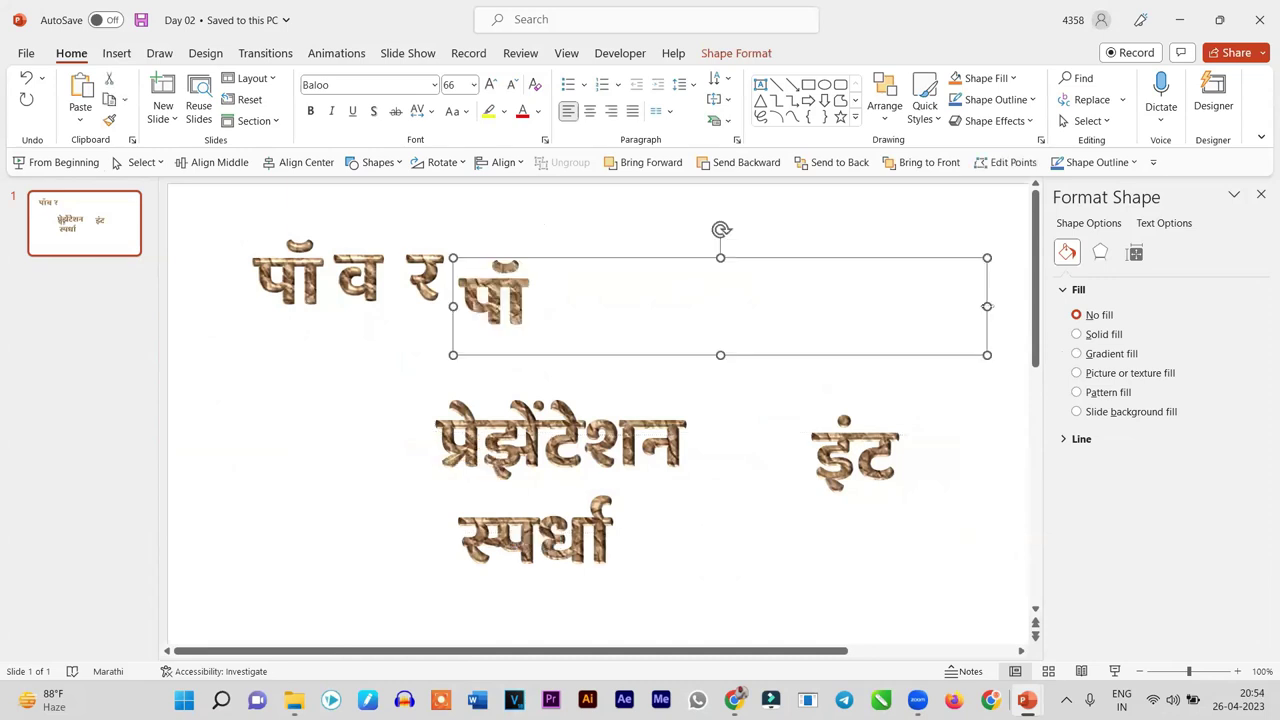
{"action": "left_click_drag", "start_coordinate": [987, 306], "coordinate": [546, 320]}
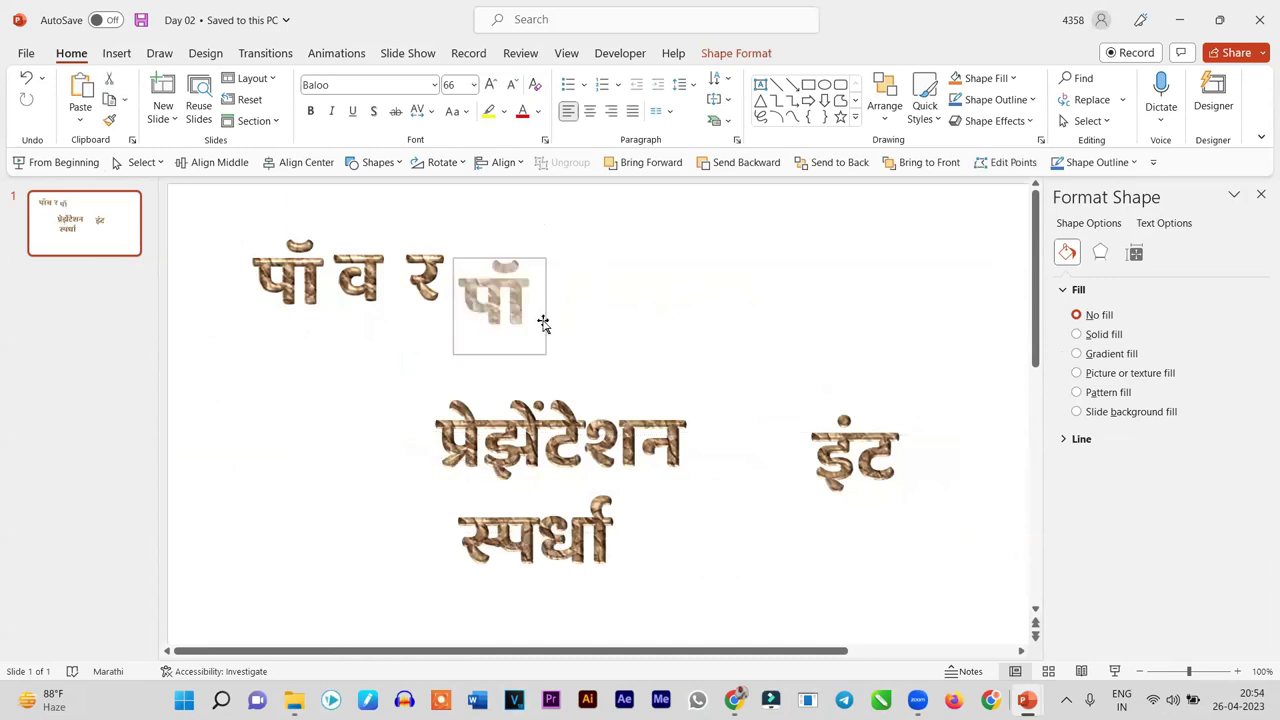
{"action": "left_click_drag", "start_coordinate": [536, 260], "coordinate": [572, 232]}
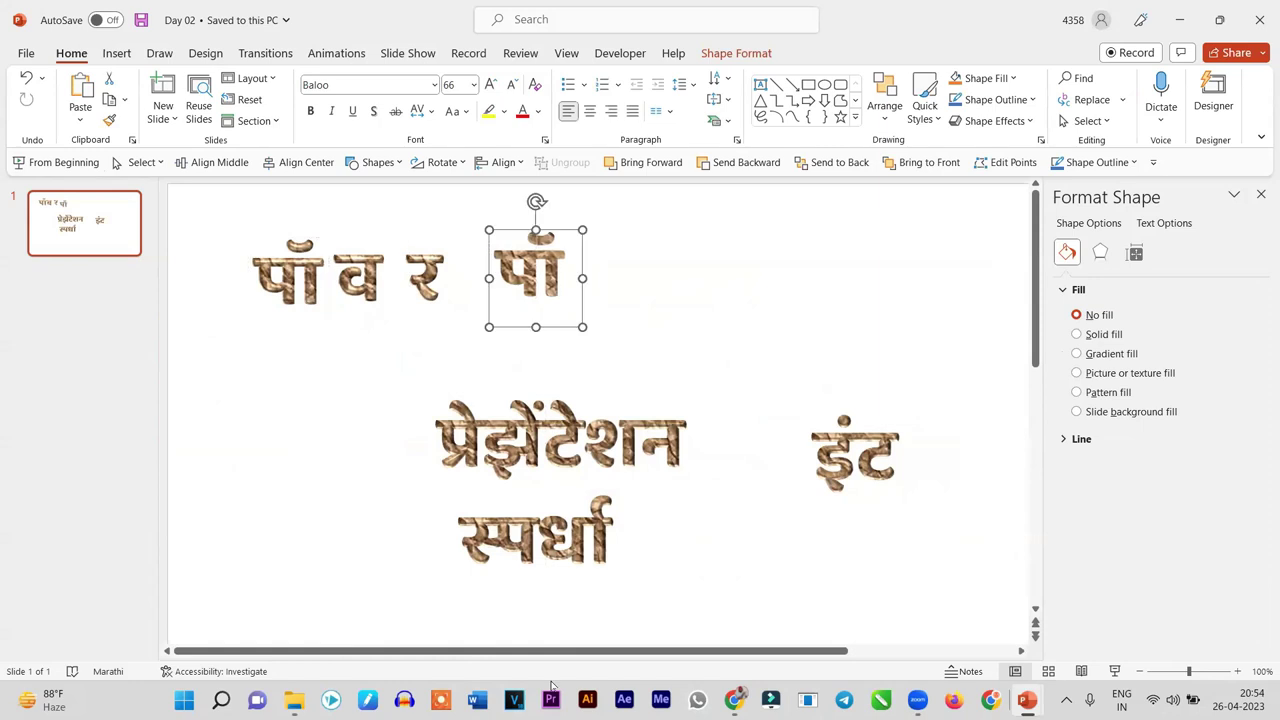
{"action": "left_click", "coordinate": [551, 686]}
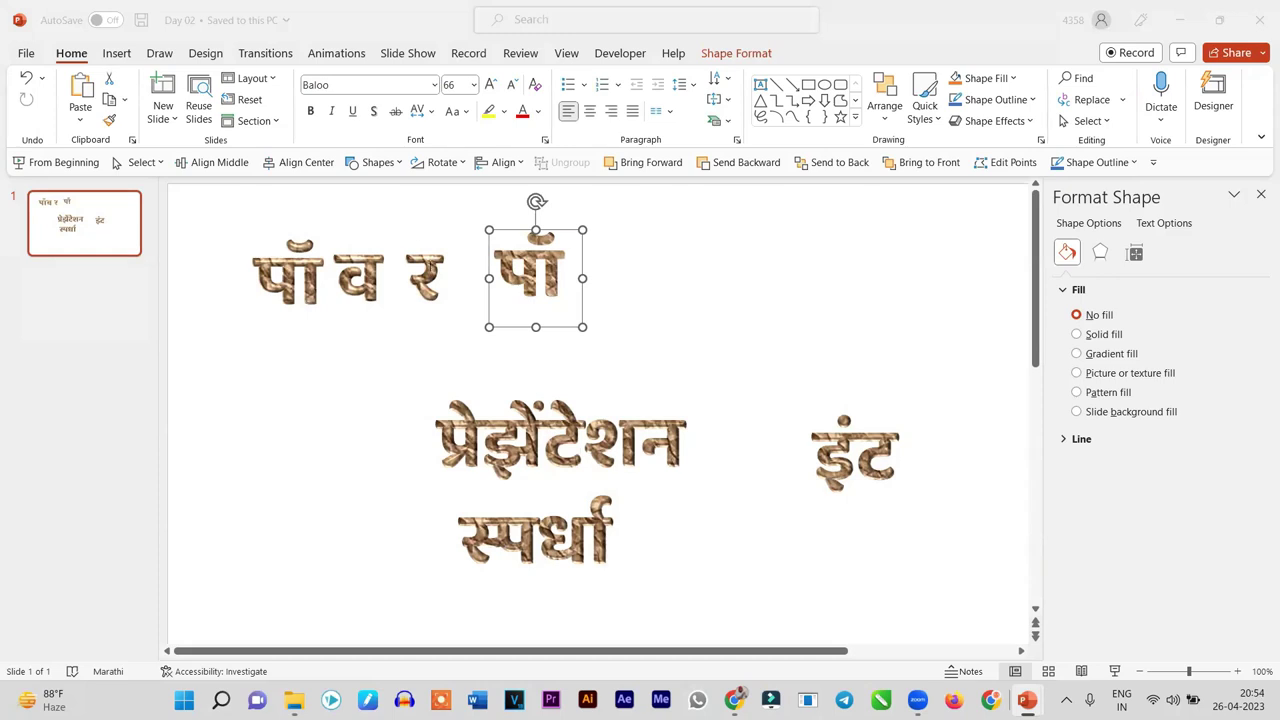
Use Format Painter to give the new पॉ the same textured style as the first पॉ
{"action": "left_click", "coordinate": [415, 242]}
{"action": "left_click", "coordinate": [109, 119]}
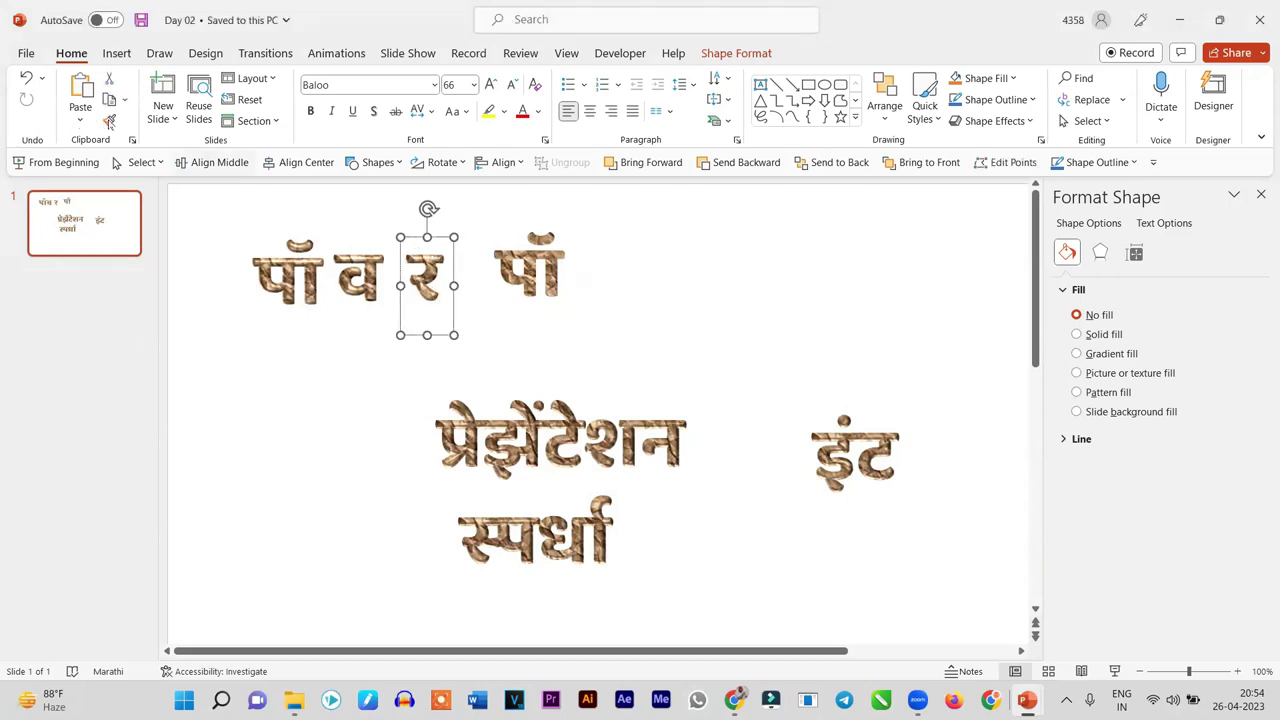
{"action": "left_click", "coordinate": [537, 240]}
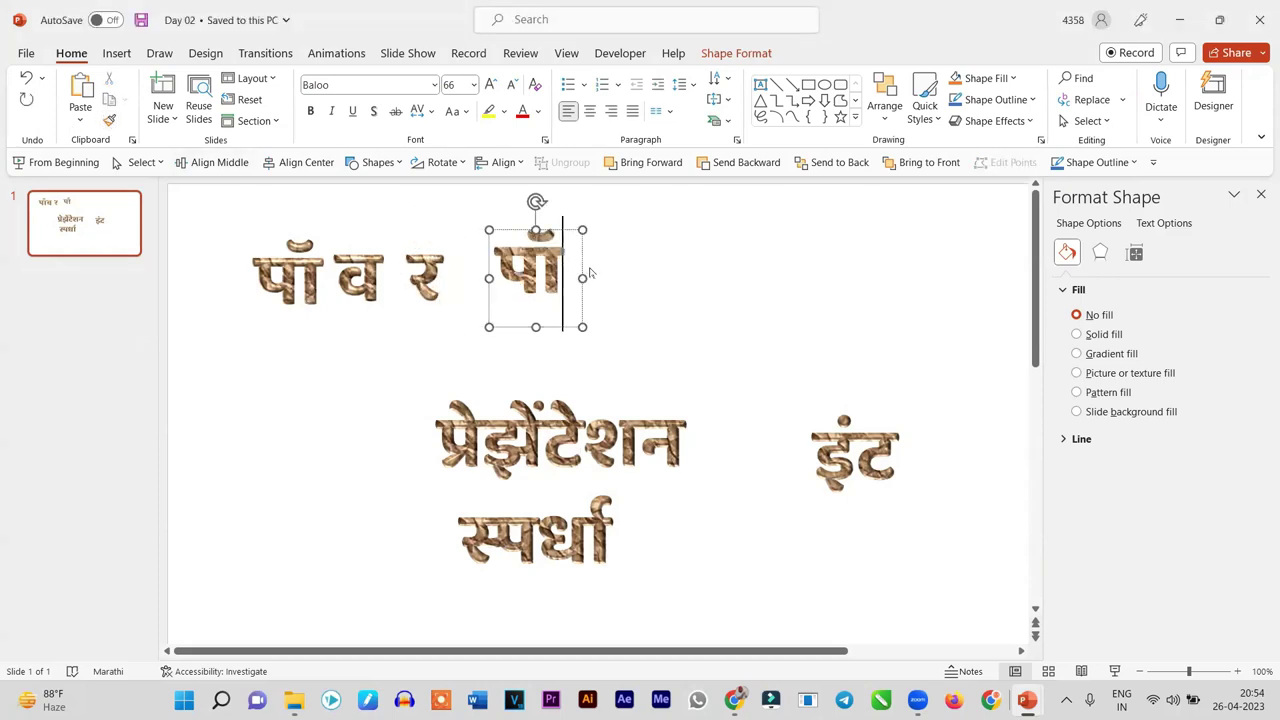
{"action": "left_click", "coordinate": [270, 258]}
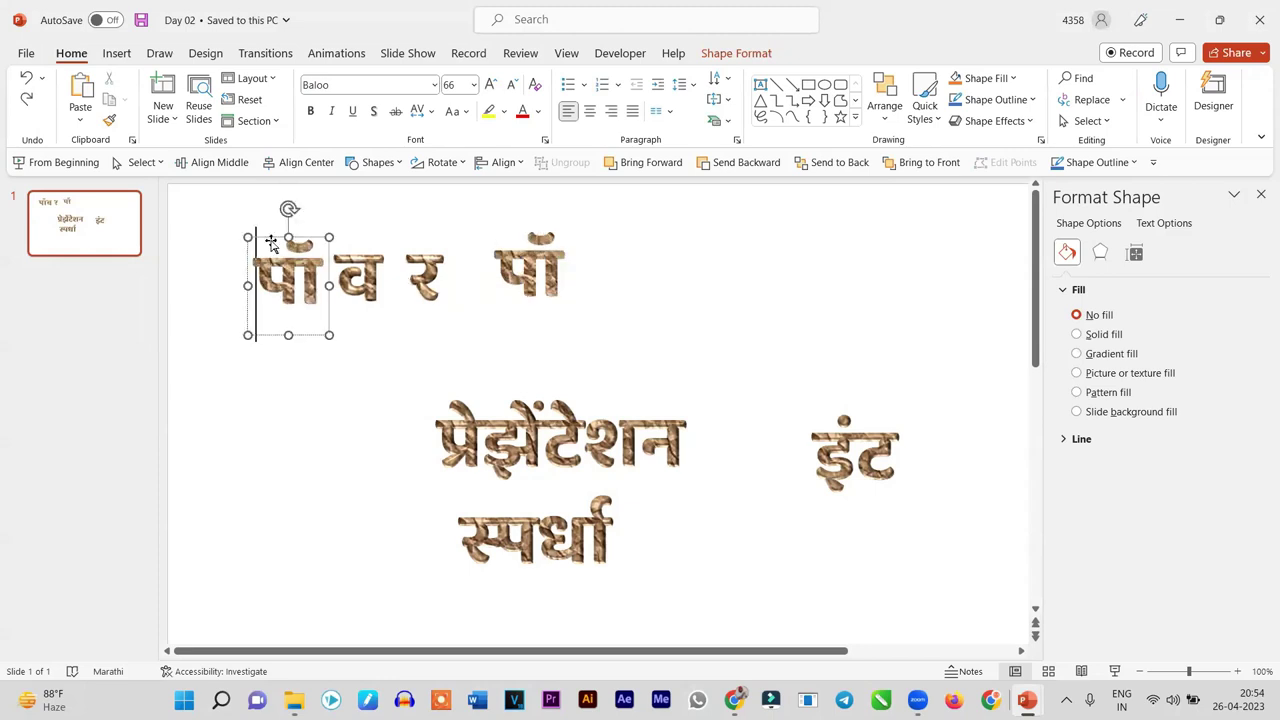
{"action": "left_click", "coordinate": [109, 119]}
{"action": "left_click", "coordinate": [545, 272]}
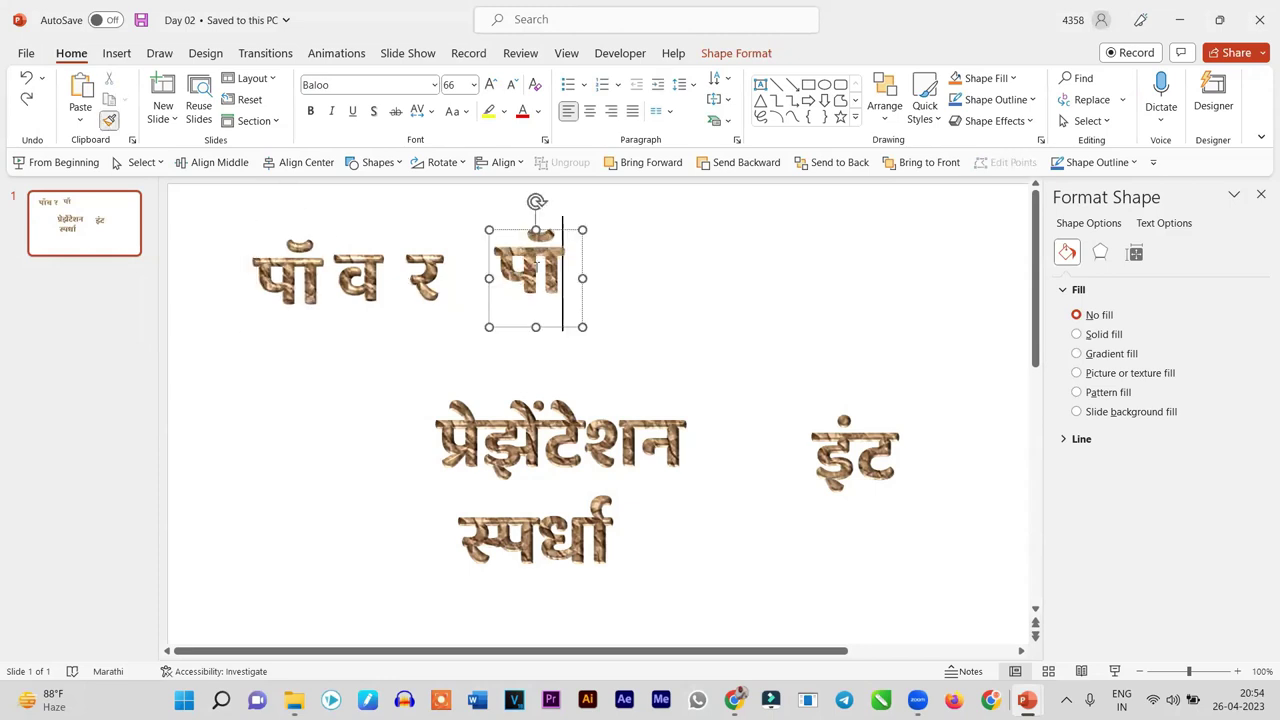
Nudge the new पॉ into place right beside र
{"action": "scroll", "coordinate": [663, 296], "scroll_direction": "up", "scroll_amount": 5}
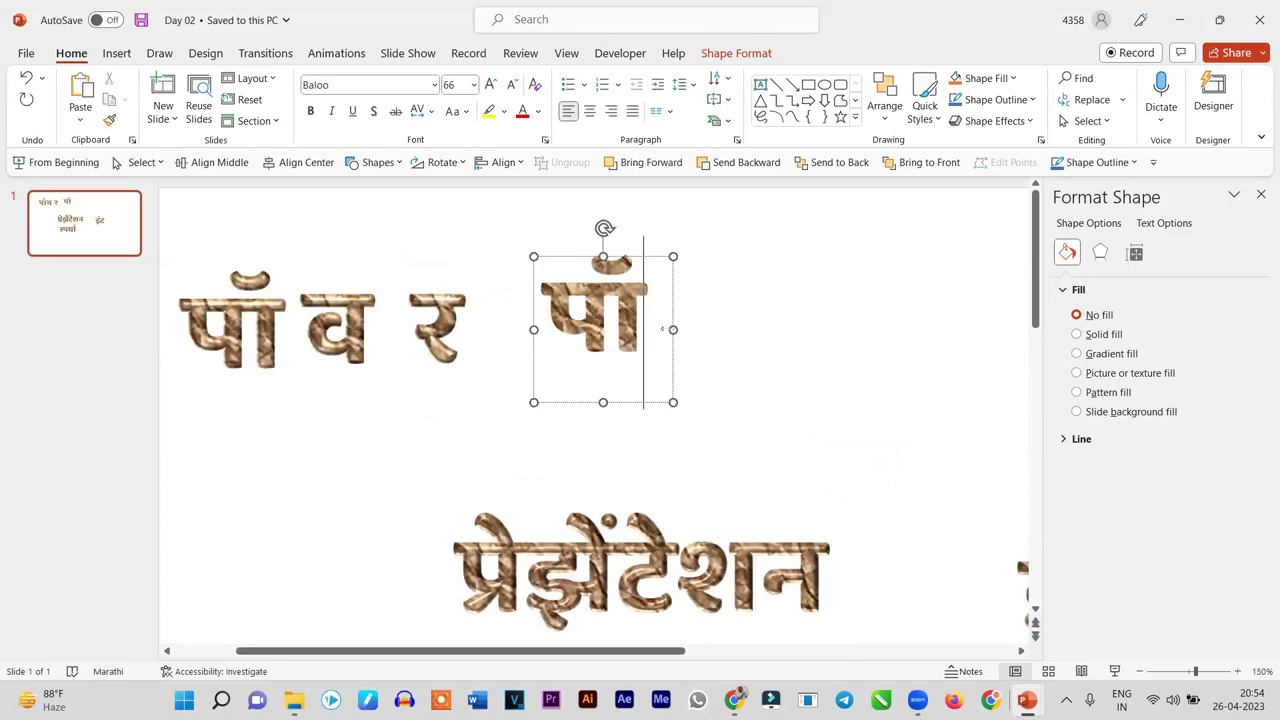
{"action": "left_click_drag", "start_coordinate": [672, 340], "coordinate": [660, 351]}
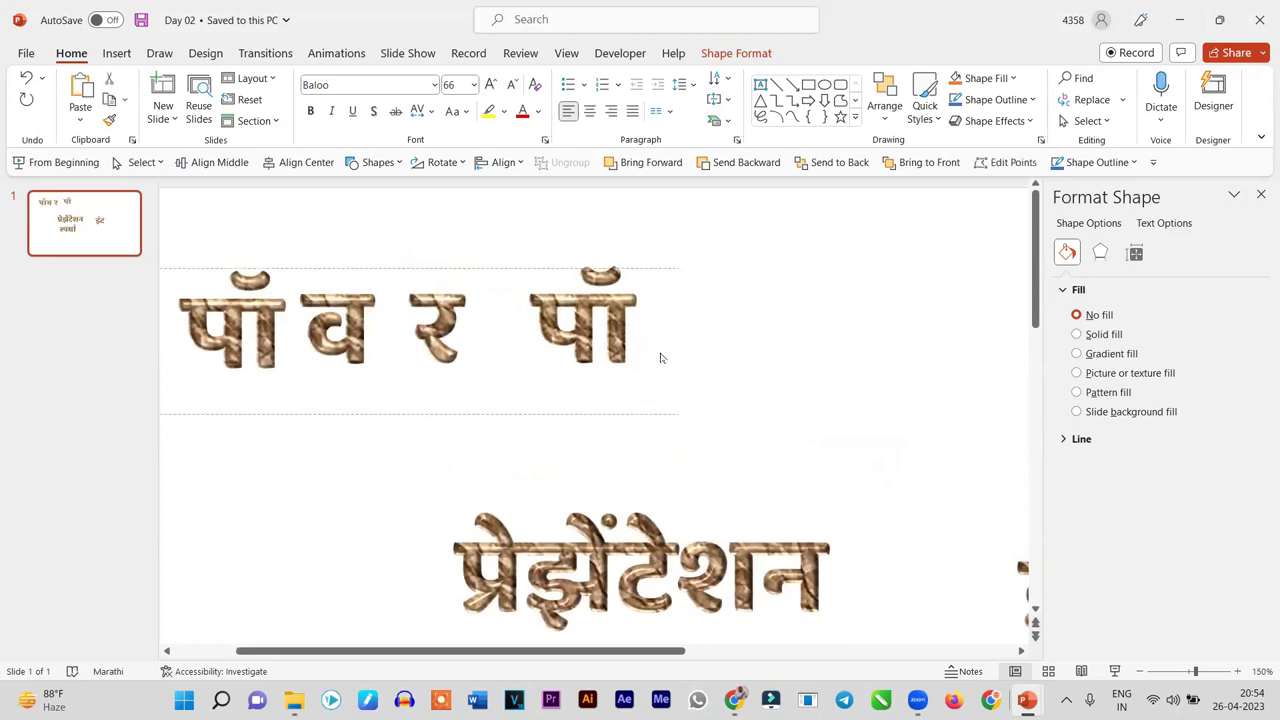
{"action": "left_click", "coordinate": [730, 403]}
{"action": "scroll", "coordinate": [729, 394], "scroll_direction": "down", "scroll_amount": 5}
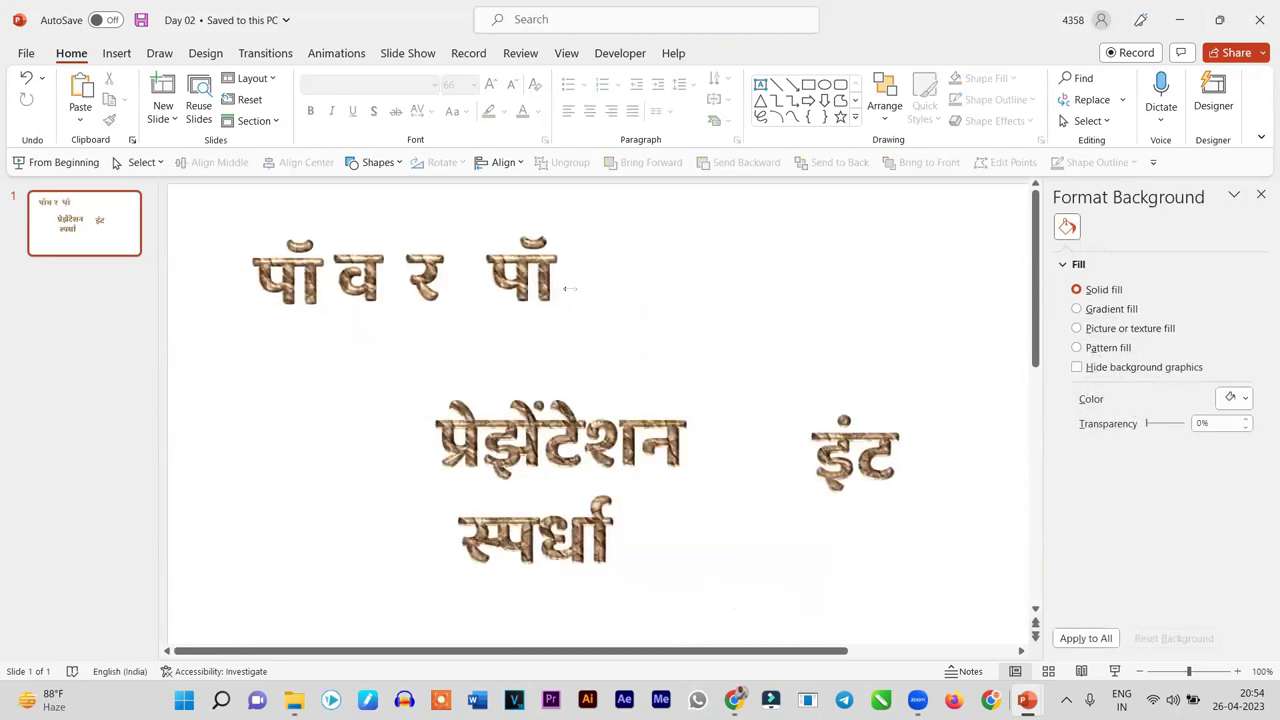
{"action": "left_click_drag", "start_coordinate": [571, 288], "coordinate": [540, 290]}
{"action": "left_click_drag", "start_coordinate": [853, 450], "coordinate": [787, 439]}
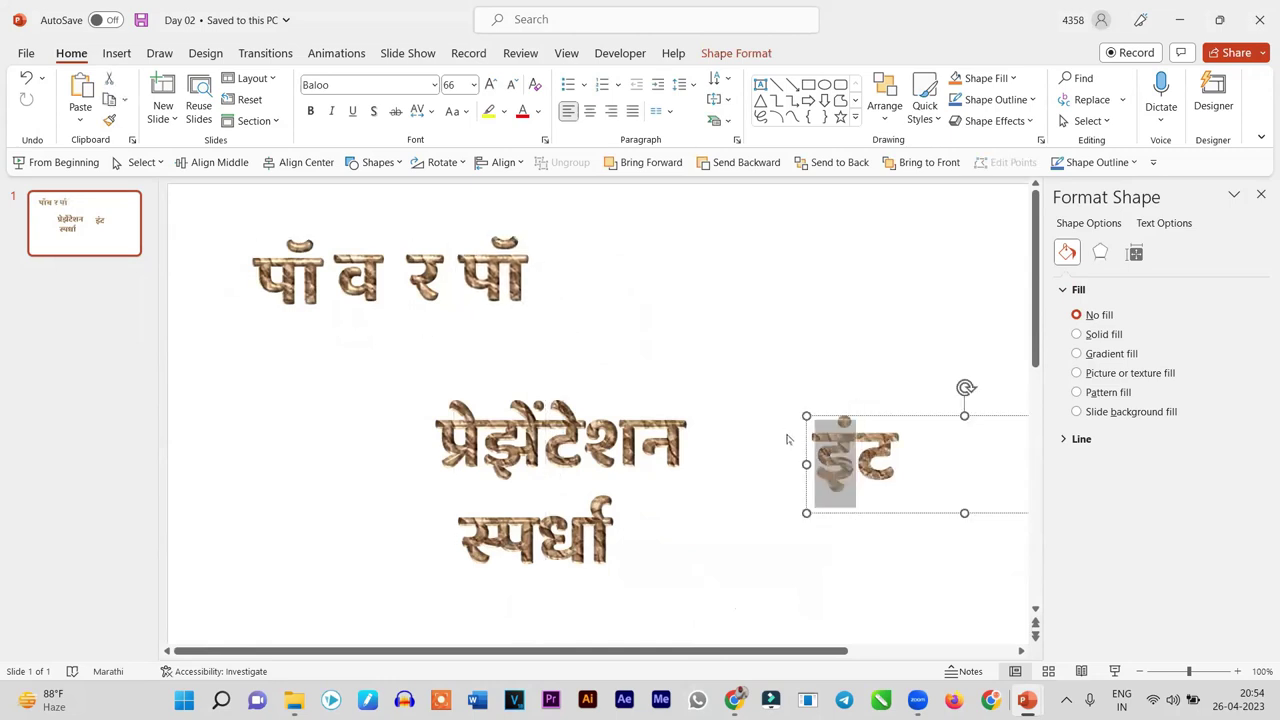
Cut इं out of इंट, paste it as its own box, and narrow it to fit
{"action": "key", "text": "BackSpace"}
{"action": "right_click", "coordinate": [632, 268]}
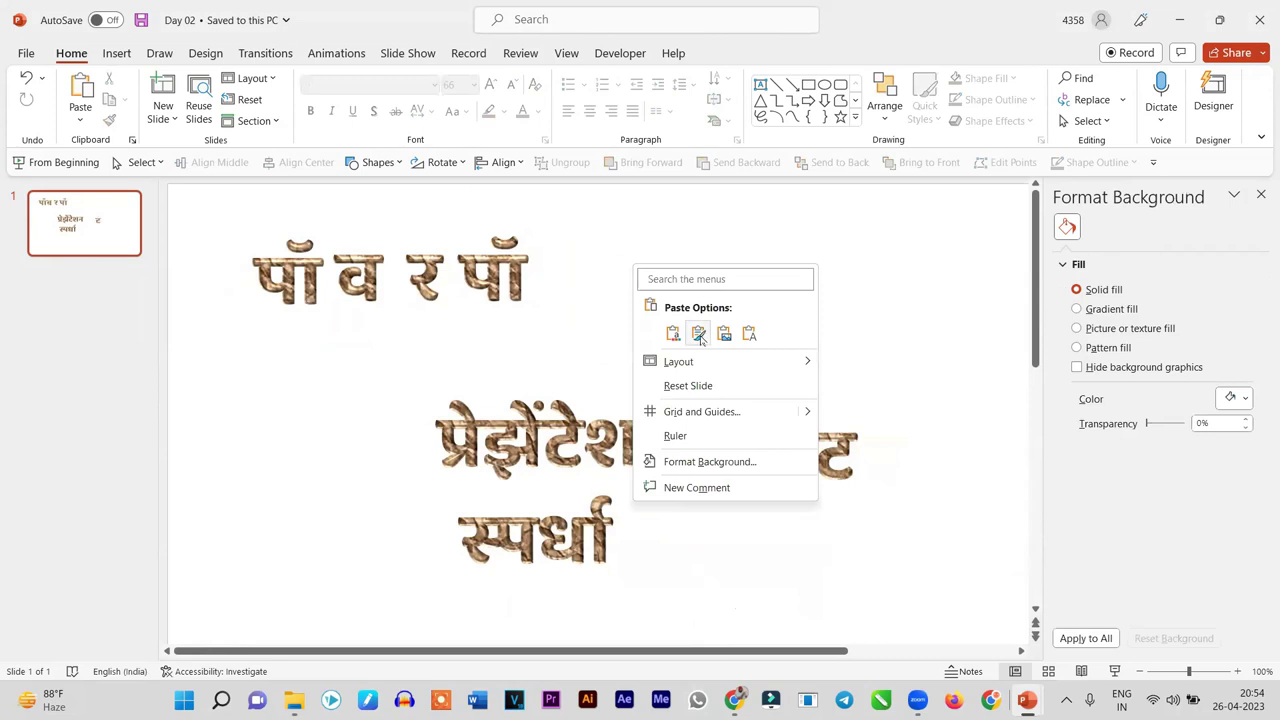
{"action": "left_click", "coordinate": [698, 334]}
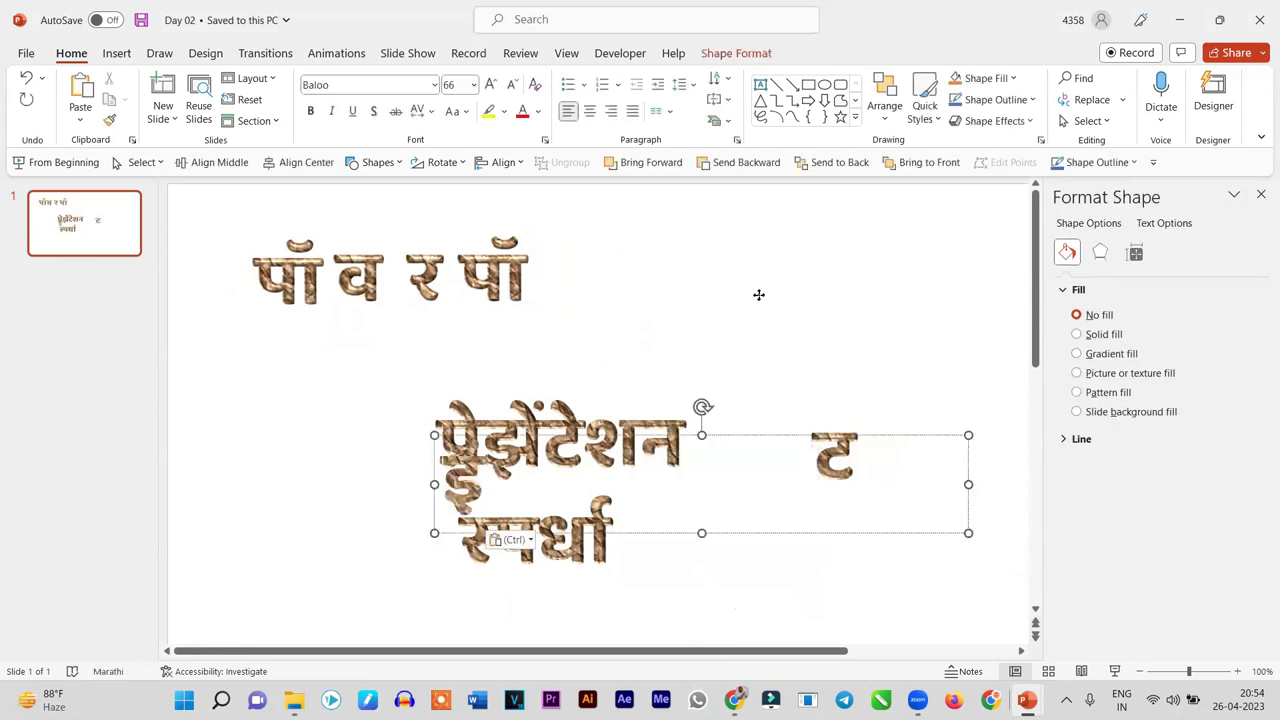
{"action": "left_click_drag", "start_coordinate": [465, 478], "coordinate": [440, 360]}
{"action": "mouse_move", "coordinate": [943, 366]}
{"action": "left_mouse_down"}
{"action": "mouse_move", "coordinate": [465, 350]}
{"action": "mouse_move", "coordinate": [603, 231]}
{"action": "left_mouse_up"}
Format Painter the पॉ textured style onto इं and move it beside पॉ
{"action": "left_click", "coordinate": [467, 236]}
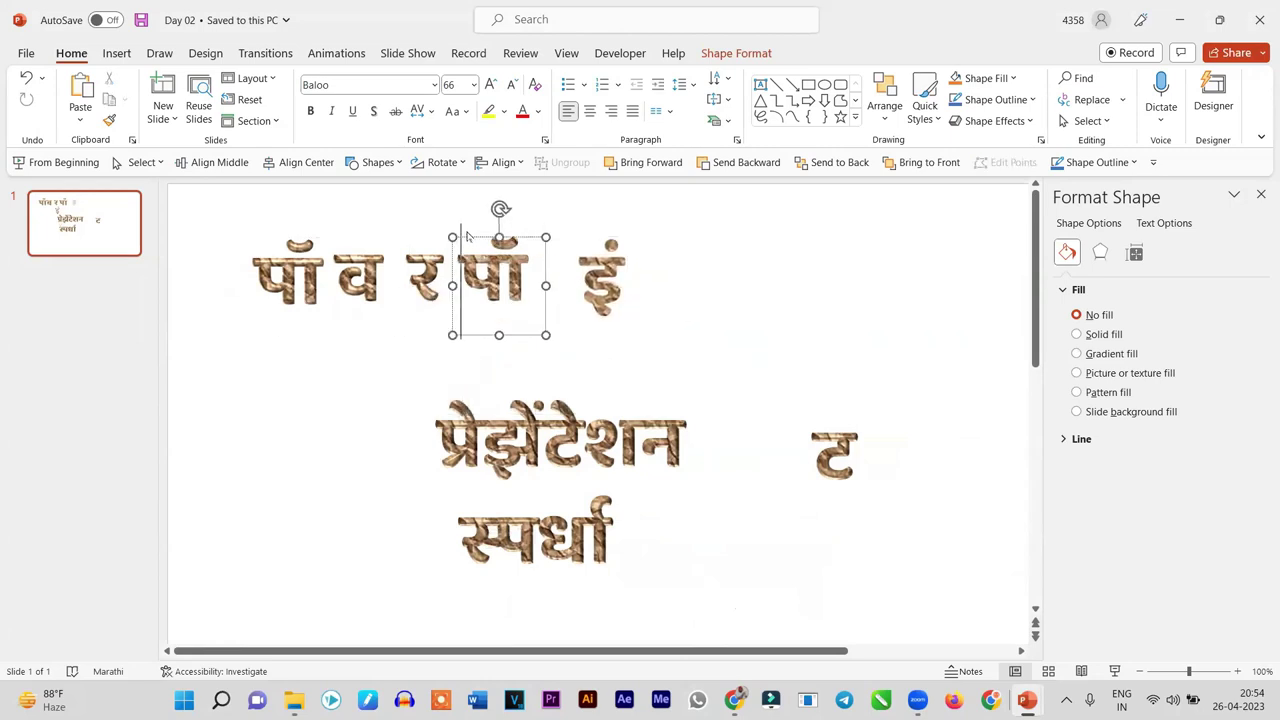
{"action": "left_click", "coordinate": [465, 240]}
{"action": "left_click", "coordinate": [110, 121]}
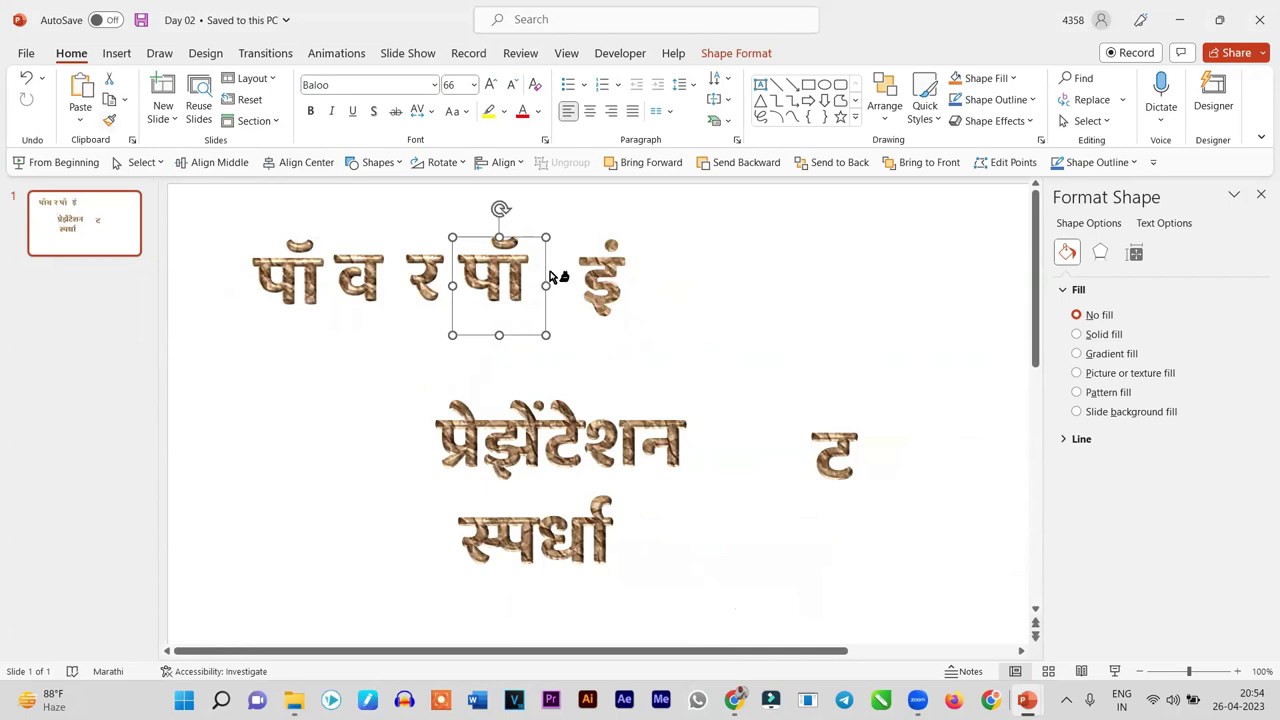
{"action": "left_click", "coordinate": [645, 303]}
{"action": "scroll", "coordinate": [729, 317], "scroll_direction": "up", "scroll_amount": 5}
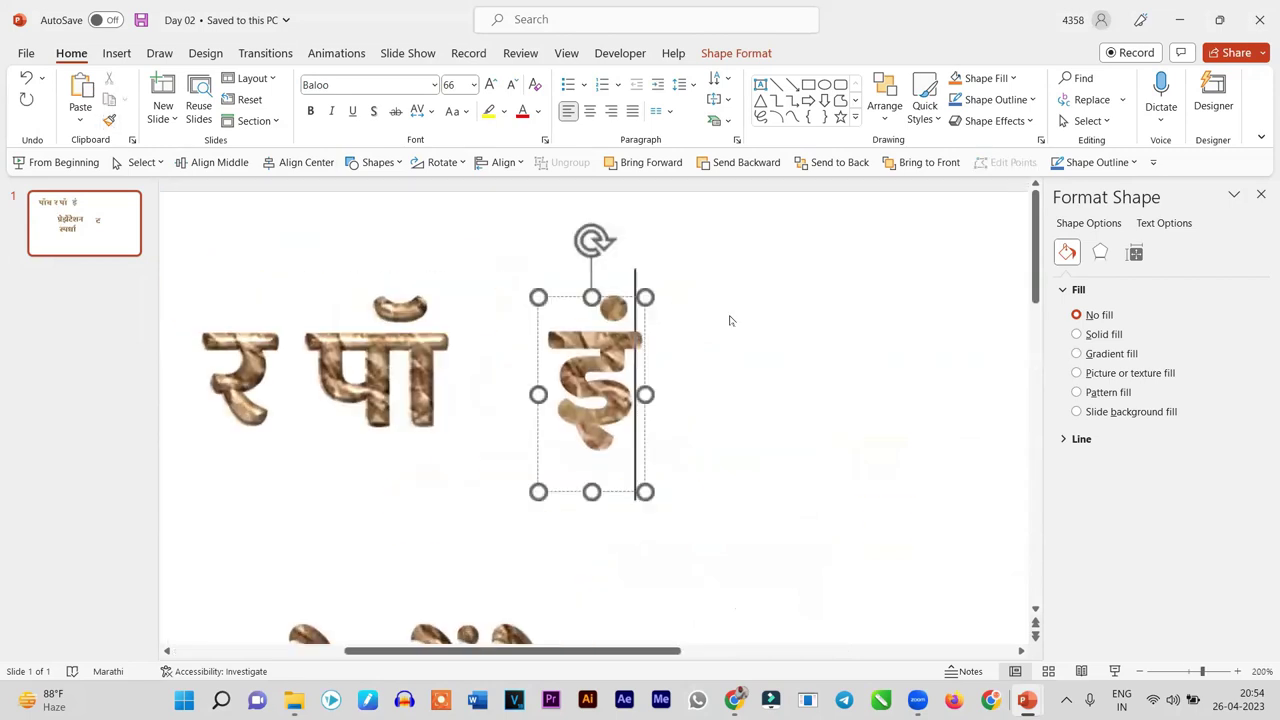
{"action": "left_click", "coordinate": [854, 414]}
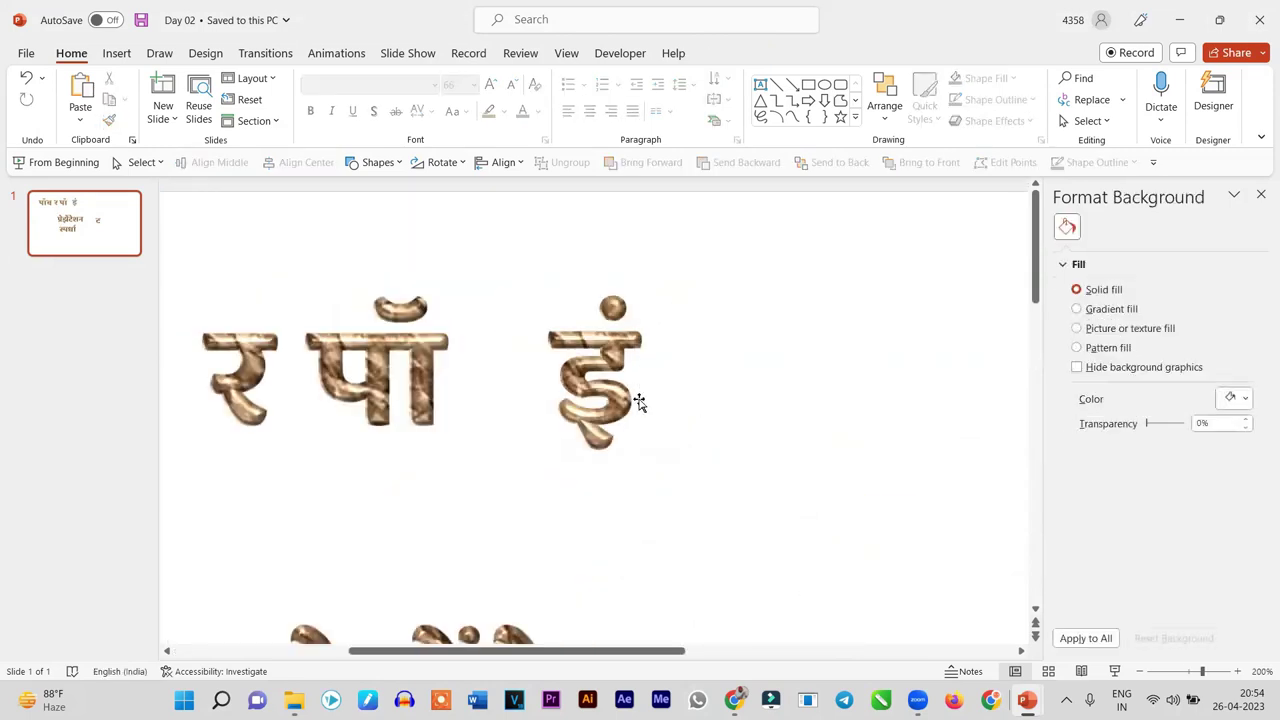
{"action": "left_click", "coordinate": [605, 390]}
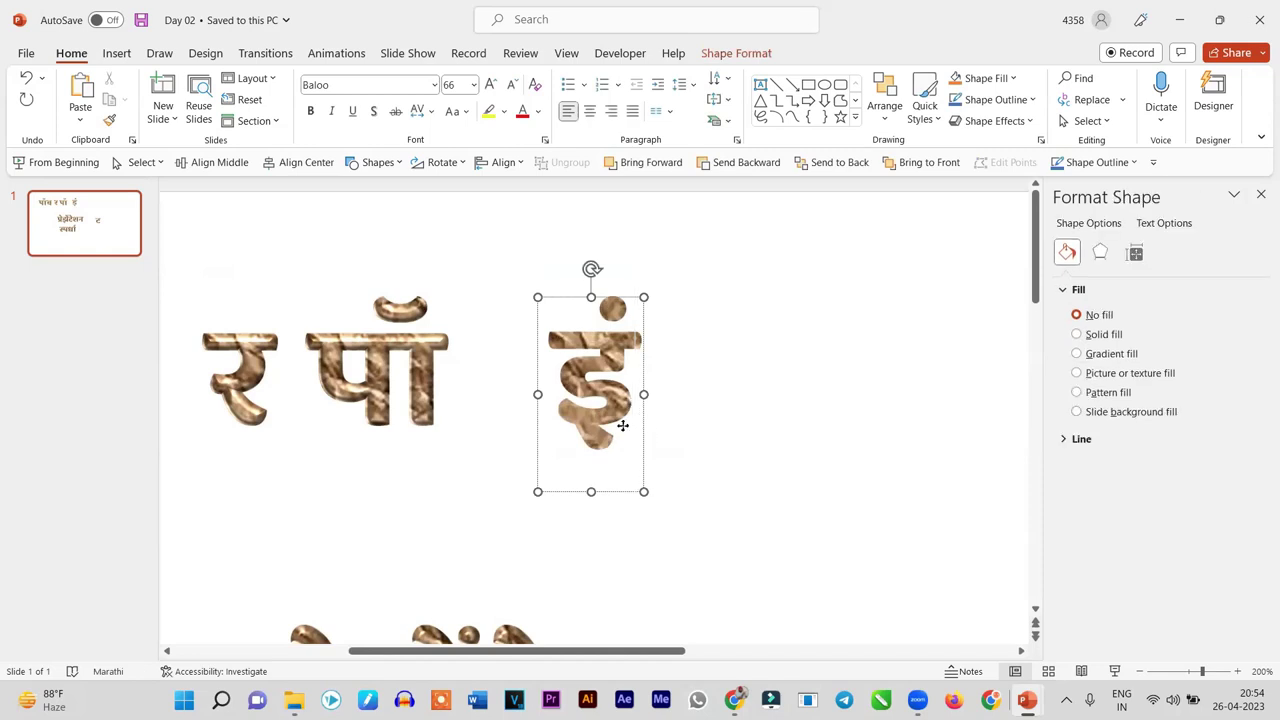
{"action": "left_click_drag", "start_coordinate": [641, 430], "coordinate": [590, 432]}
{"action": "scroll", "coordinate": [683, 437], "scroll_direction": "down", "scroll_amount": 5}
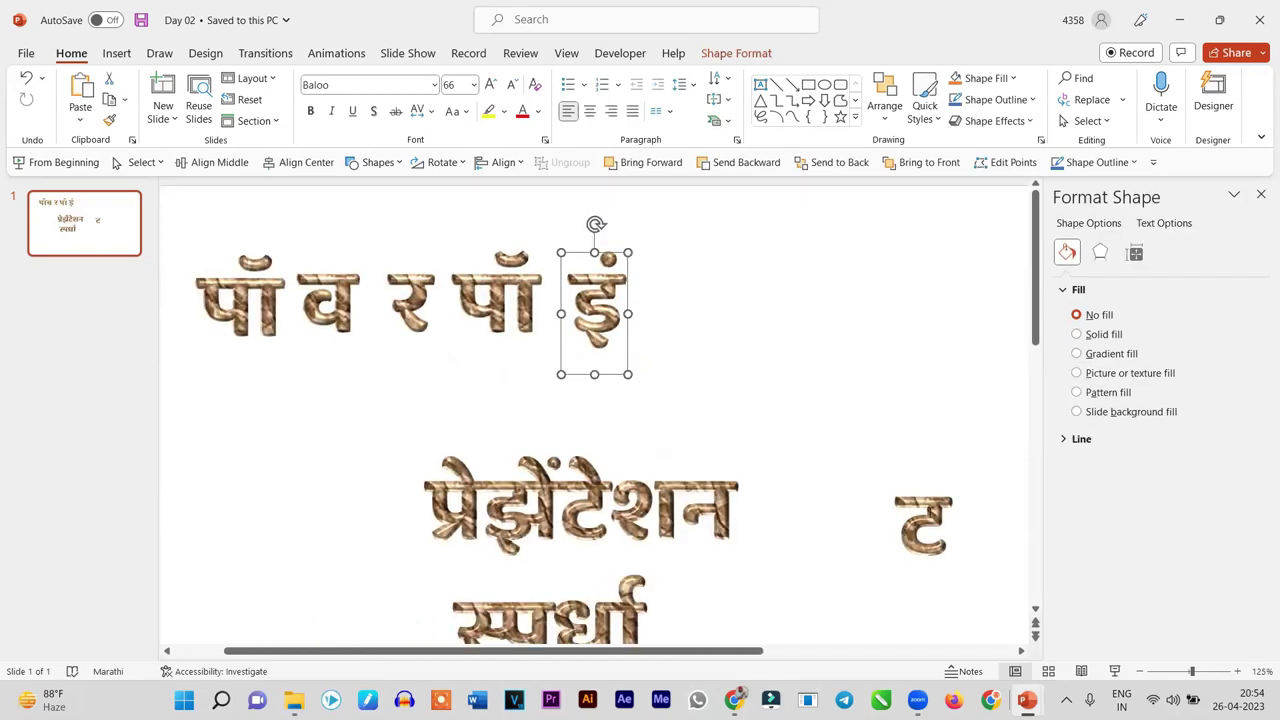
Narrow the ट box and place it after इं in the top row
{"action": "left_click", "coordinate": [924, 481]}
{"action": "left_click_drag", "start_coordinate": [925, 469], "coordinate": [701, 245]}
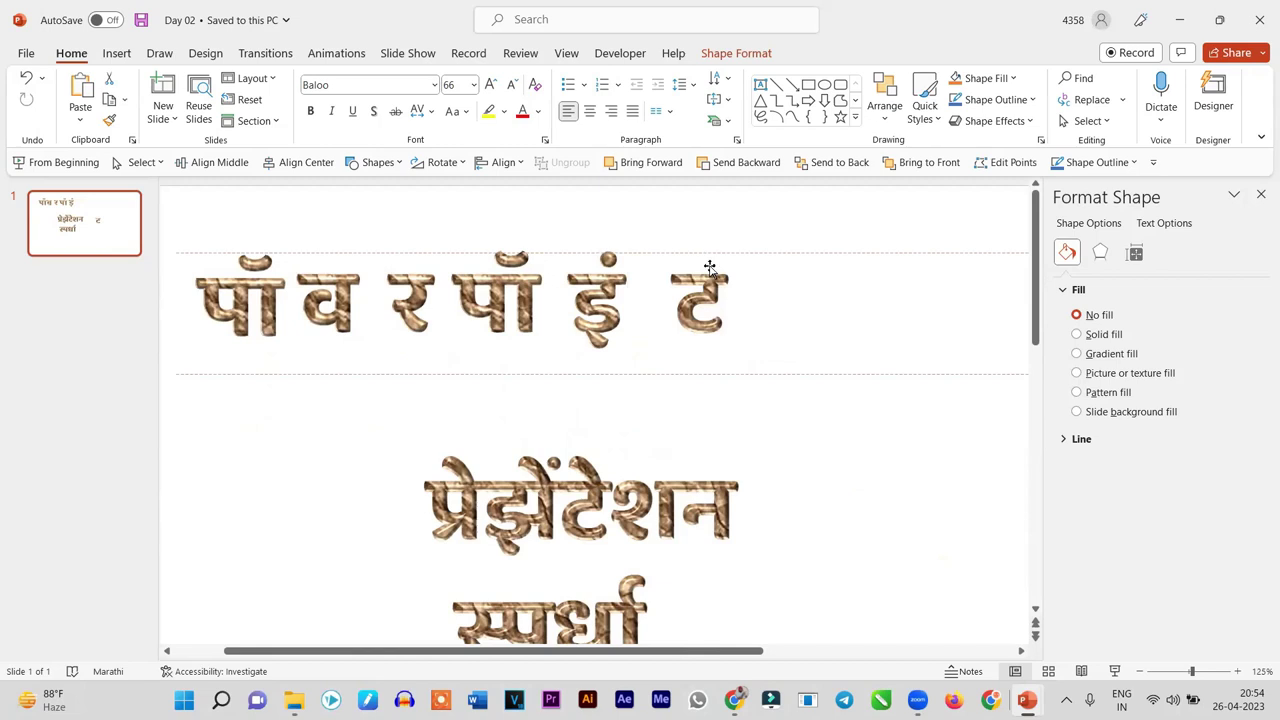
{"action": "left_click_drag", "start_coordinate": [884, 255], "coordinate": [453, 376]}
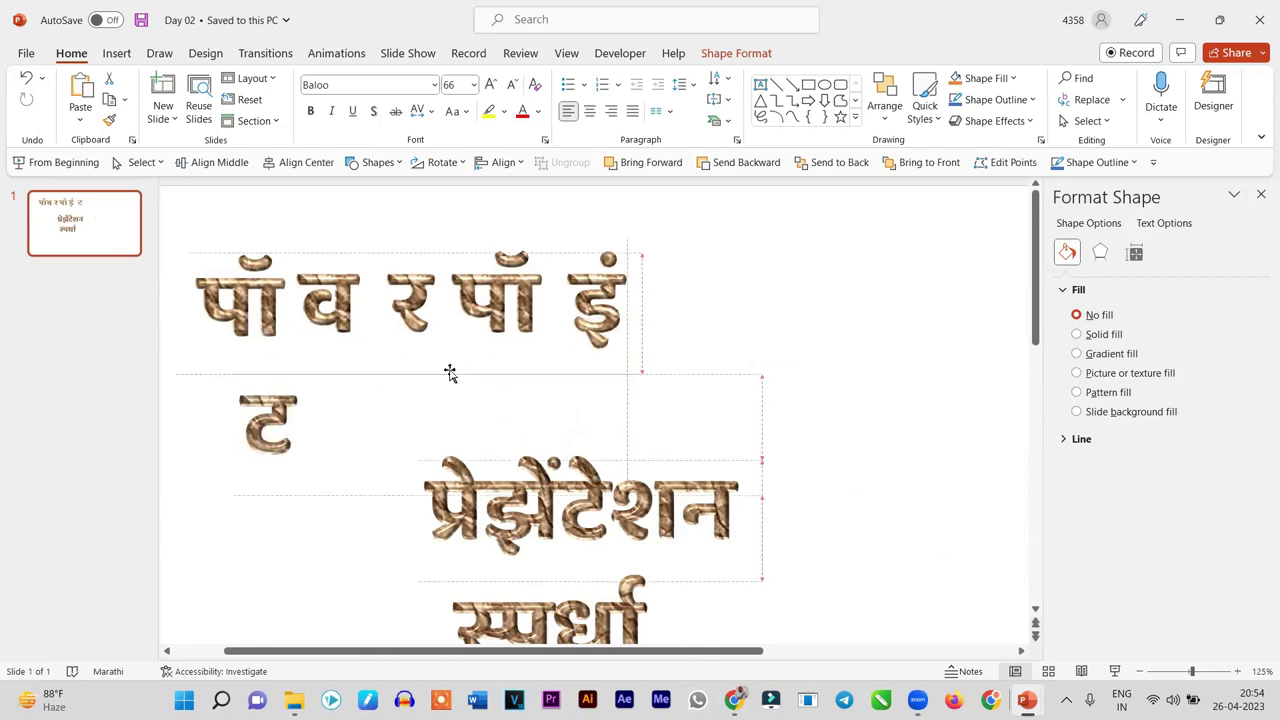
{"action": "left_click_drag", "start_coordinate": [626, 434], "coordinate": [309, 434]}
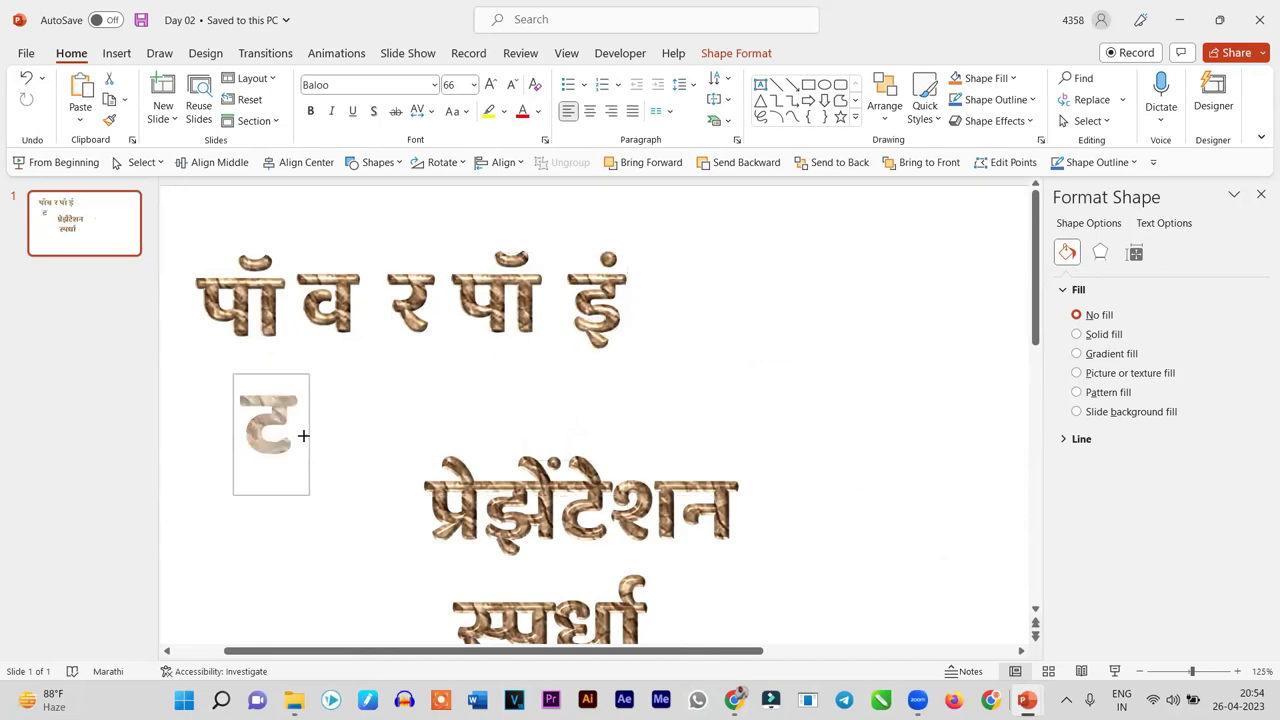
{"action": "left_click_drag", "start_coordinate": [287, 374], "coordinate": [749, 267]}
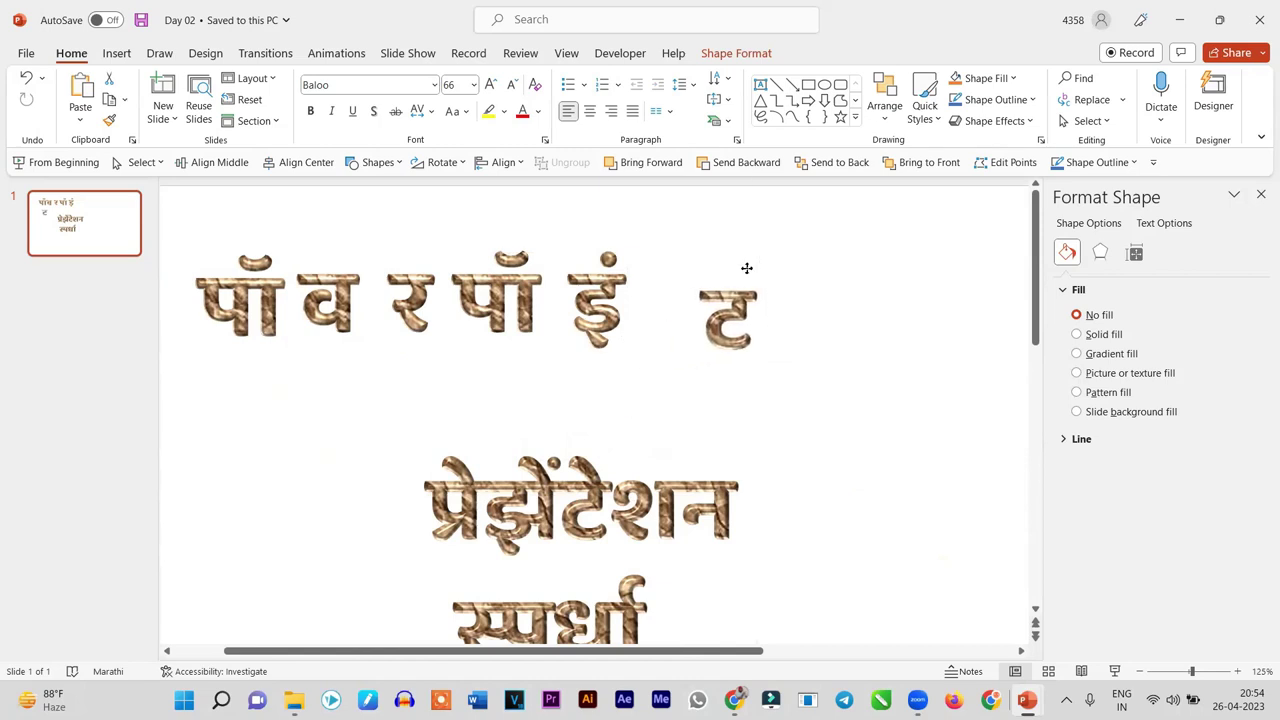
{"action": "scroll", "coordinate": [760, 280], "scroll_direction": "down", "scroll_amount": 5, "text": "ctrl"}
{"action": "left_click", "coordinate": [508, 368]}
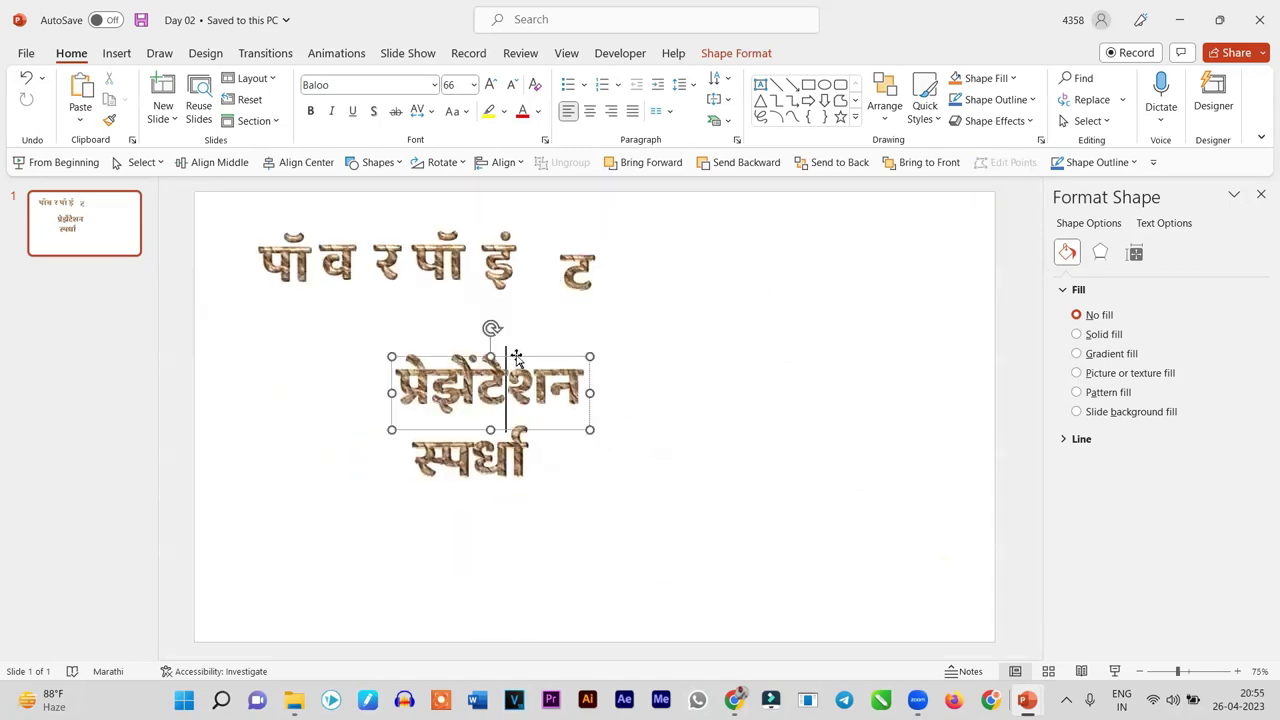
Shift the words प्रेझेंटेशन and स्पर्धा further right
{"action": "left_click_drag", "start_coordinate": [516, 358], "coordinate": [611, 346]}
{"action": "left_click", "coordinate": [500, 440]}
{"action": "left_click_drag", "start_coordinate": [552, 446], "coordinate": [657, 444]}
{"action": "left_click", "coordinate": [290, 268]}
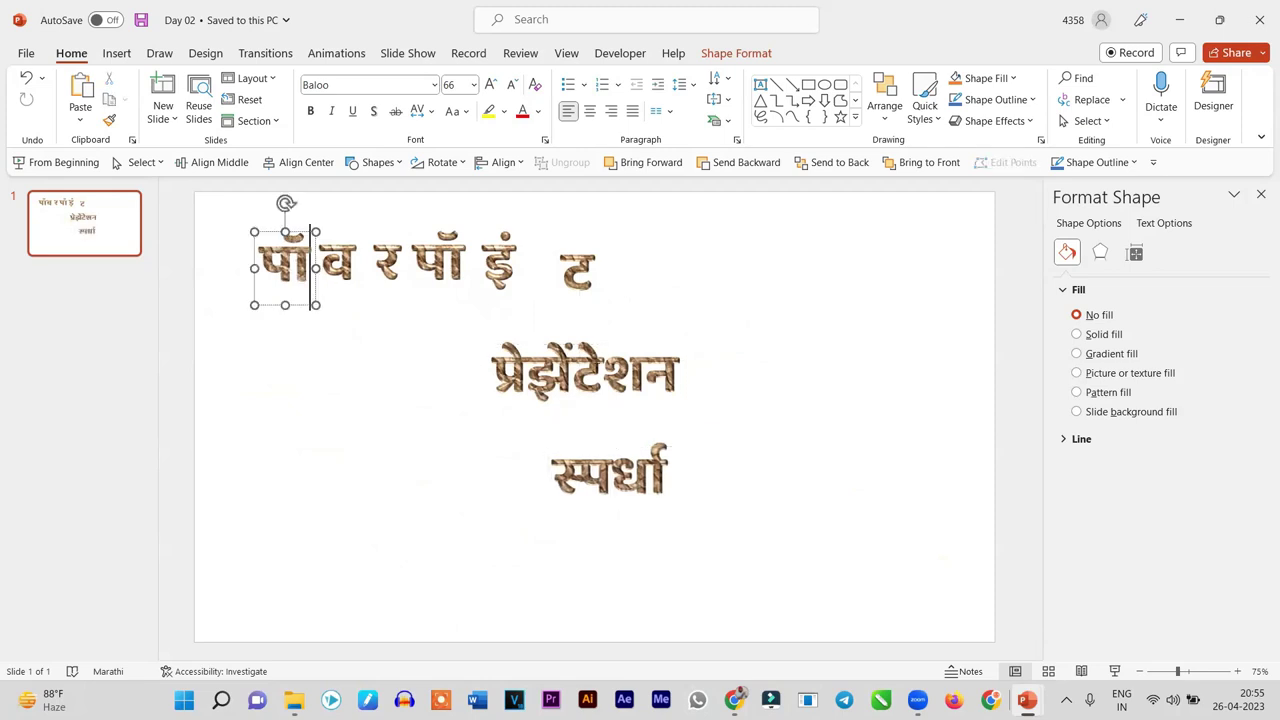
{"action": "left_click", "coordinate": [600, 375]}
{"action": "left_click", "coordinate": [614, 487]}
{"action": "left_click", "coordinate": [694, 563]}
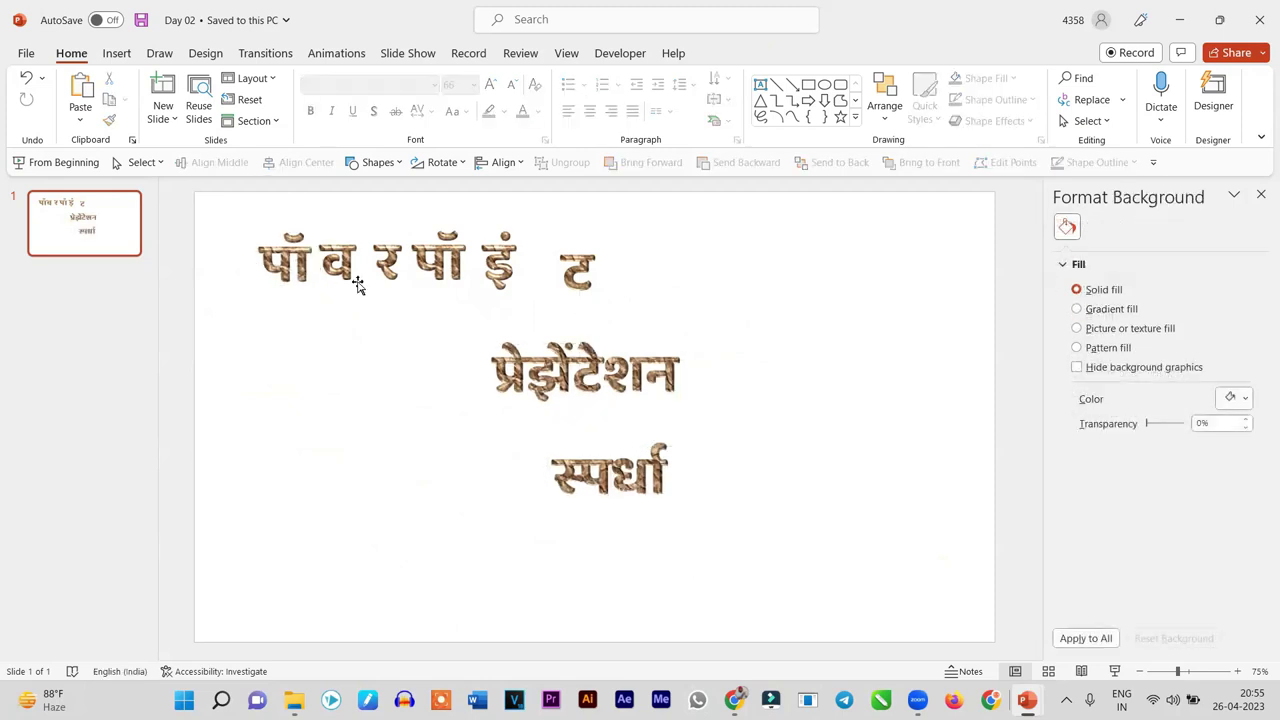
{"action": "scroll", "coordinate": [358, 285], "scroll_direction": "down", "scroll_amount": 1}
{"action": "scroll", "coordinate": [358, 285], "scroll_direction": "down", "scroll_amount": 1}
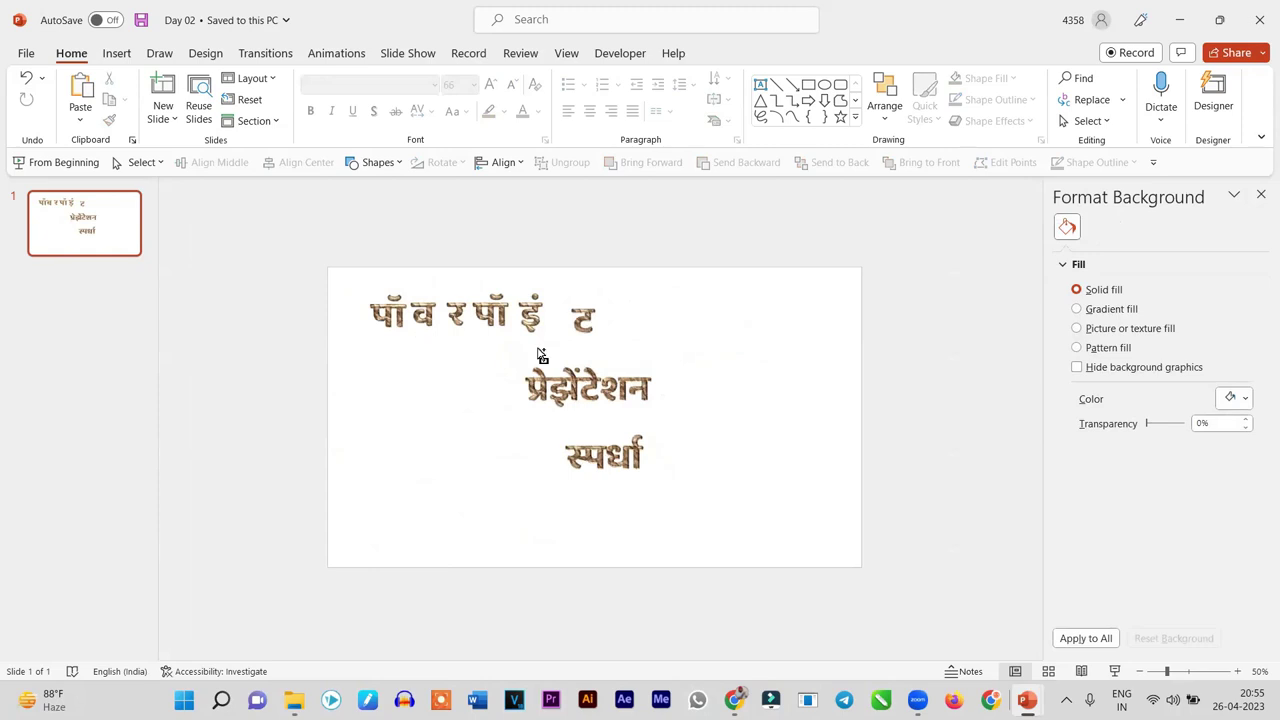
{"action": "scroll", "coordinate": [540, 356], "scroll_direction": "up", "scroll_amount": 2}
Move ट to the row's right end, with इं and the second पॉ following
{"action": "left_click", "coordinate": [578, 262]}
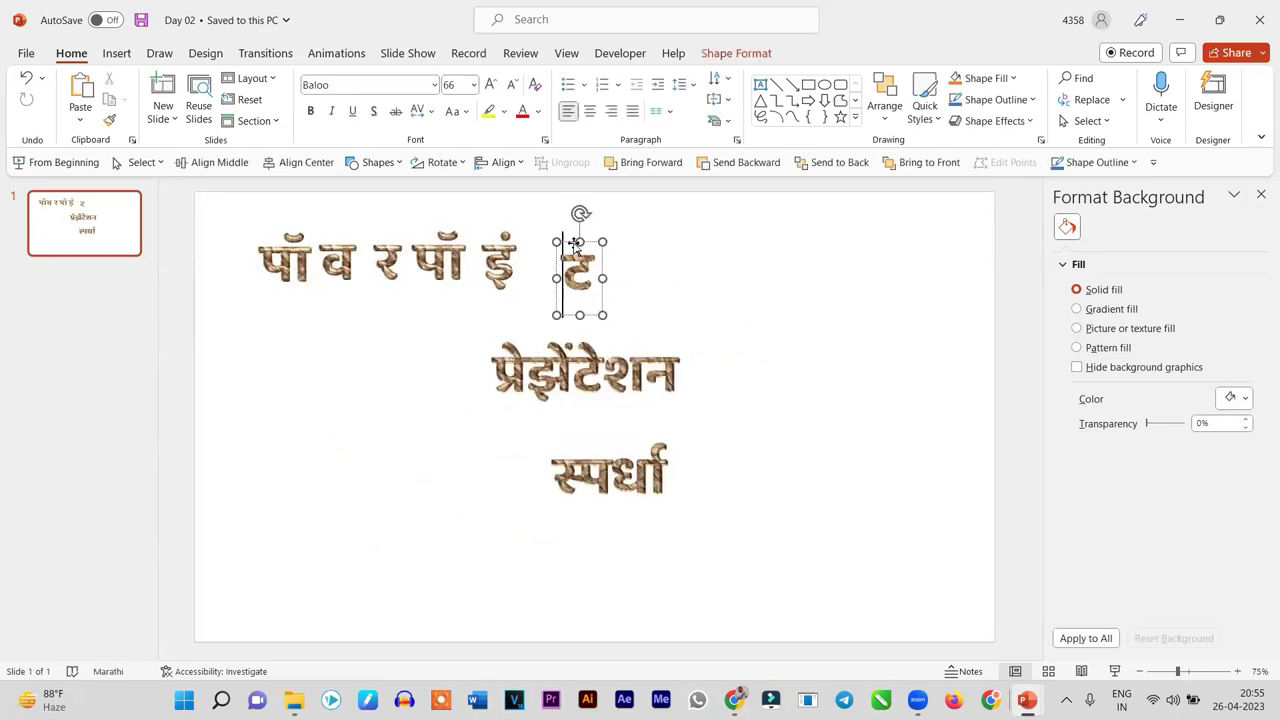
{"action": "left_click_drag", "start_coordinate": [578, 262], "coordinate": [870, 248]}
{"action": "left_click", "coordinate": [476, 248]}
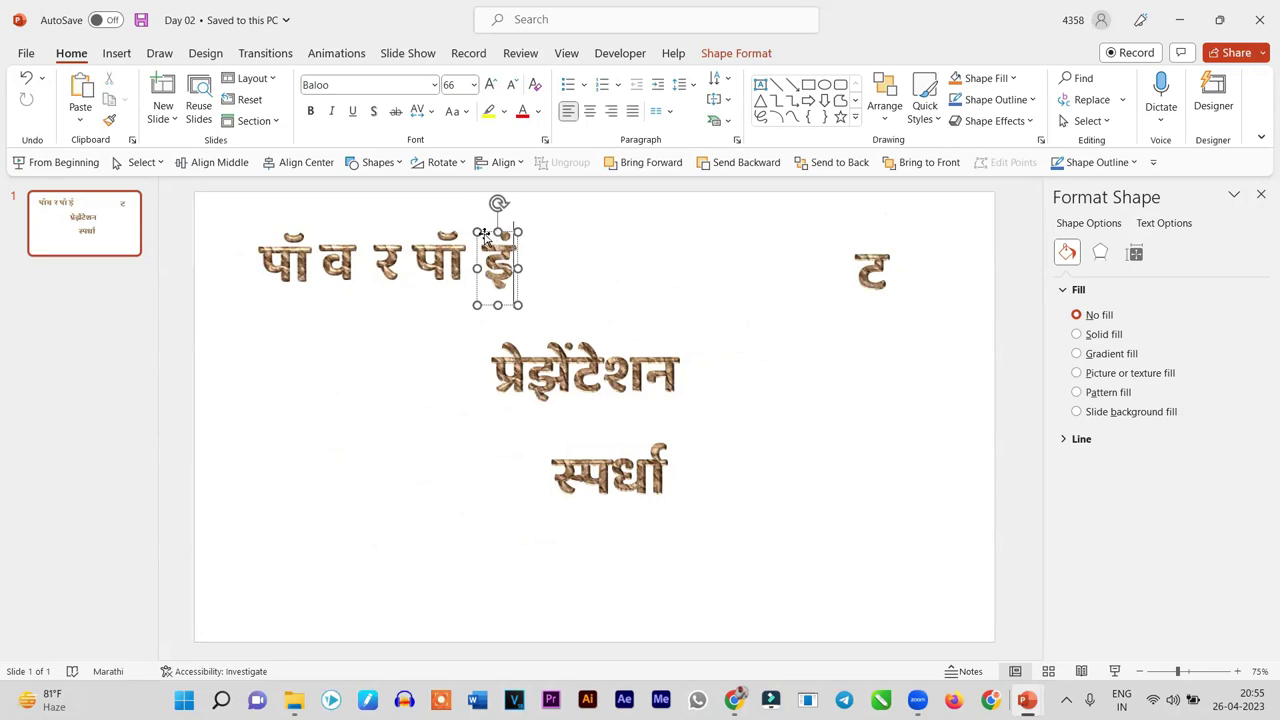
{"action": "left_click_drag", "start_coordinate": [482, 235], "coordinate": [776, 242]}
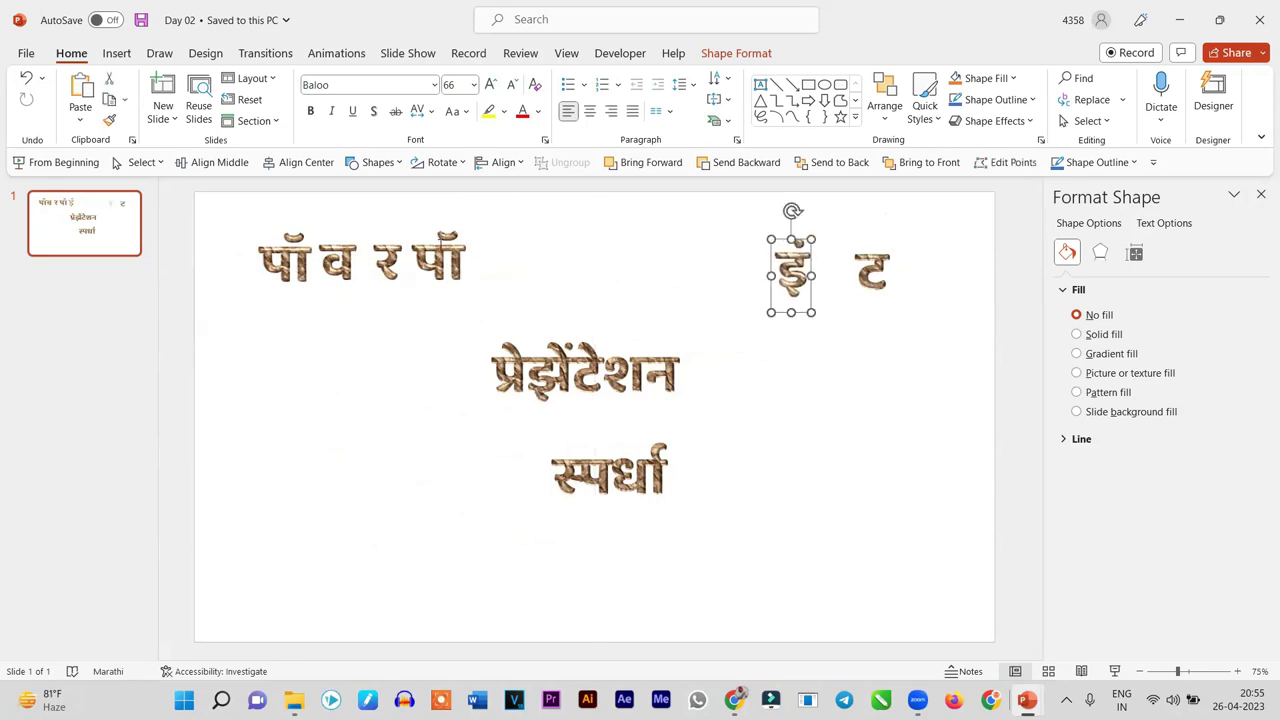
{"action": "left_click_drag", "start_coordinate": [430, 244], "coordinate": [715, 244]}
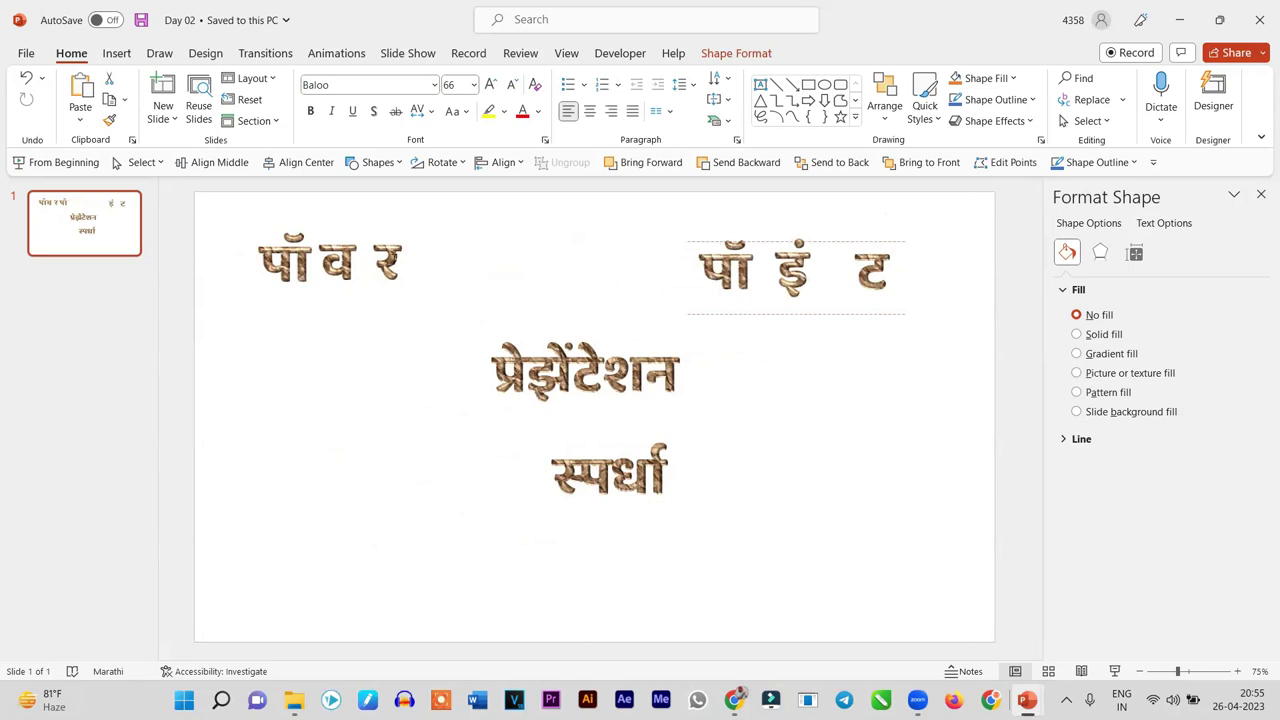
Move र, व and the first पॉ rightward to even out the top row's spacing
{"action": "left_click", "coordinate": [390, 258]}
{"action": "left_click_drag", "start_coordinate": [372, 234], "coordinate": [640, 243]}
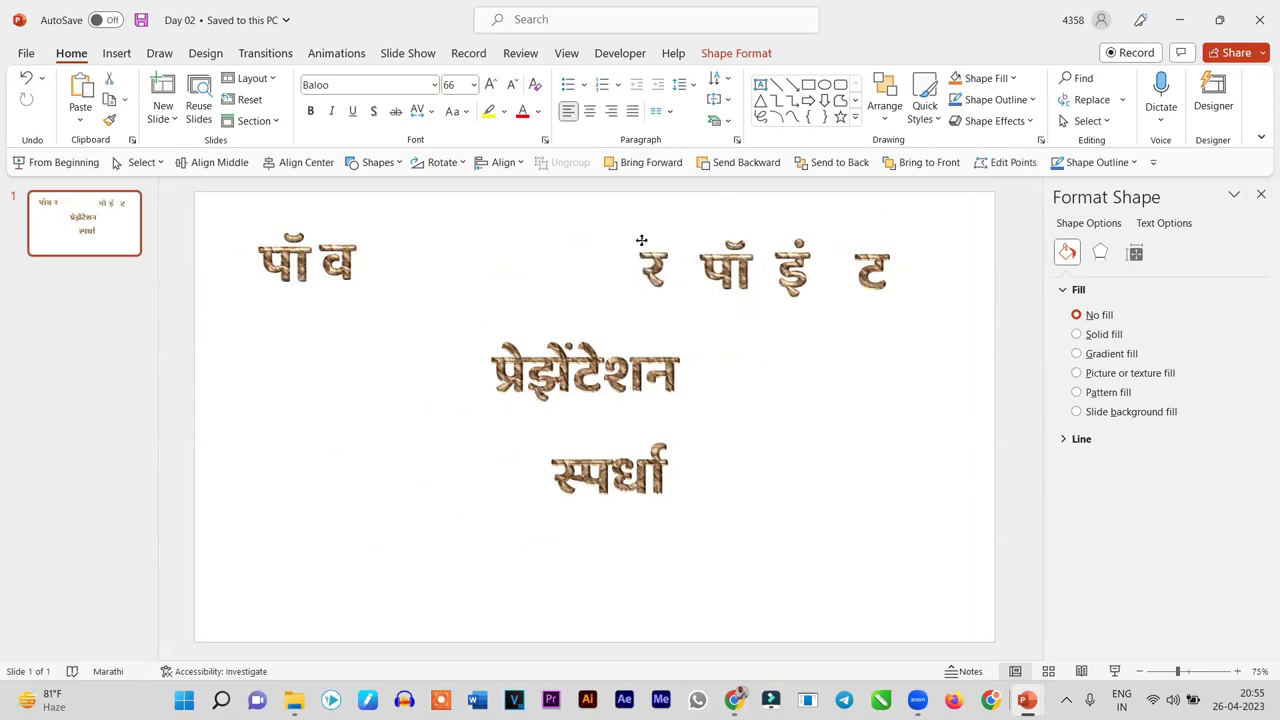
{"action": "left_click", "coordinate": [318, 258]}
{"action": "left_click_drag", "start_coordinate": [325, 233], "coordinate": [567, 237]}
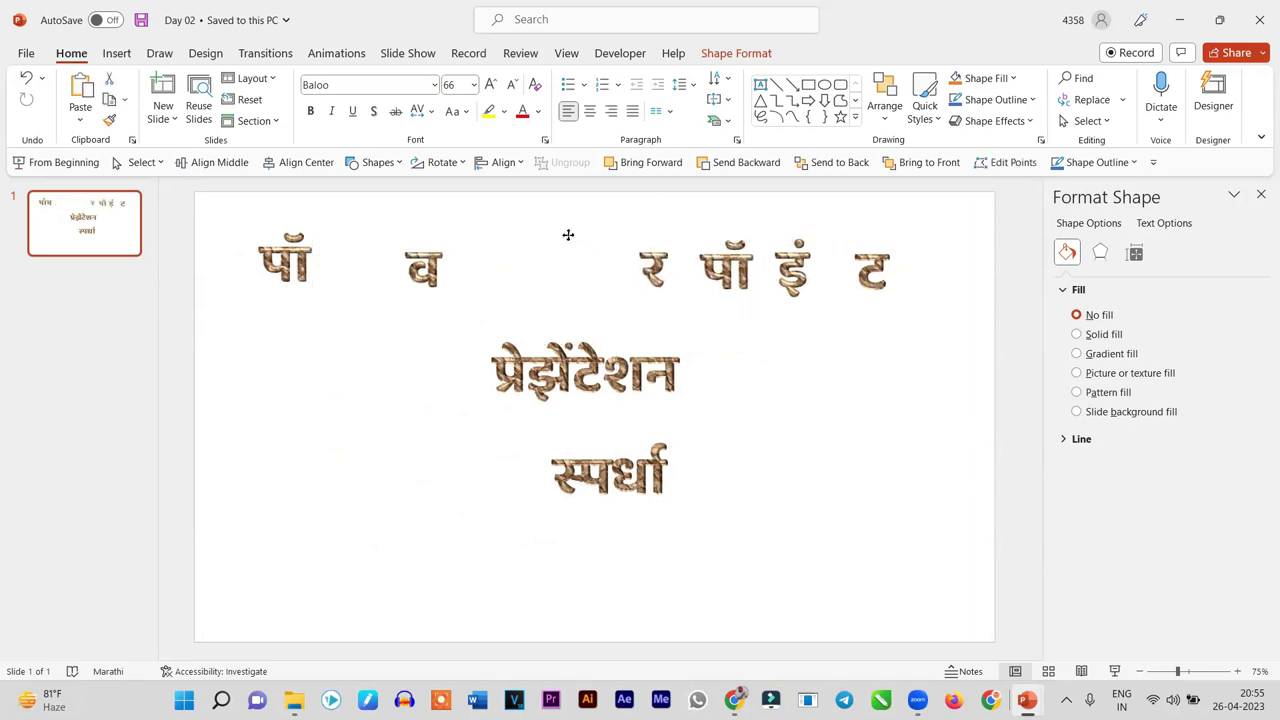
{"action": "left_click", "coordinate": [276, 246]}
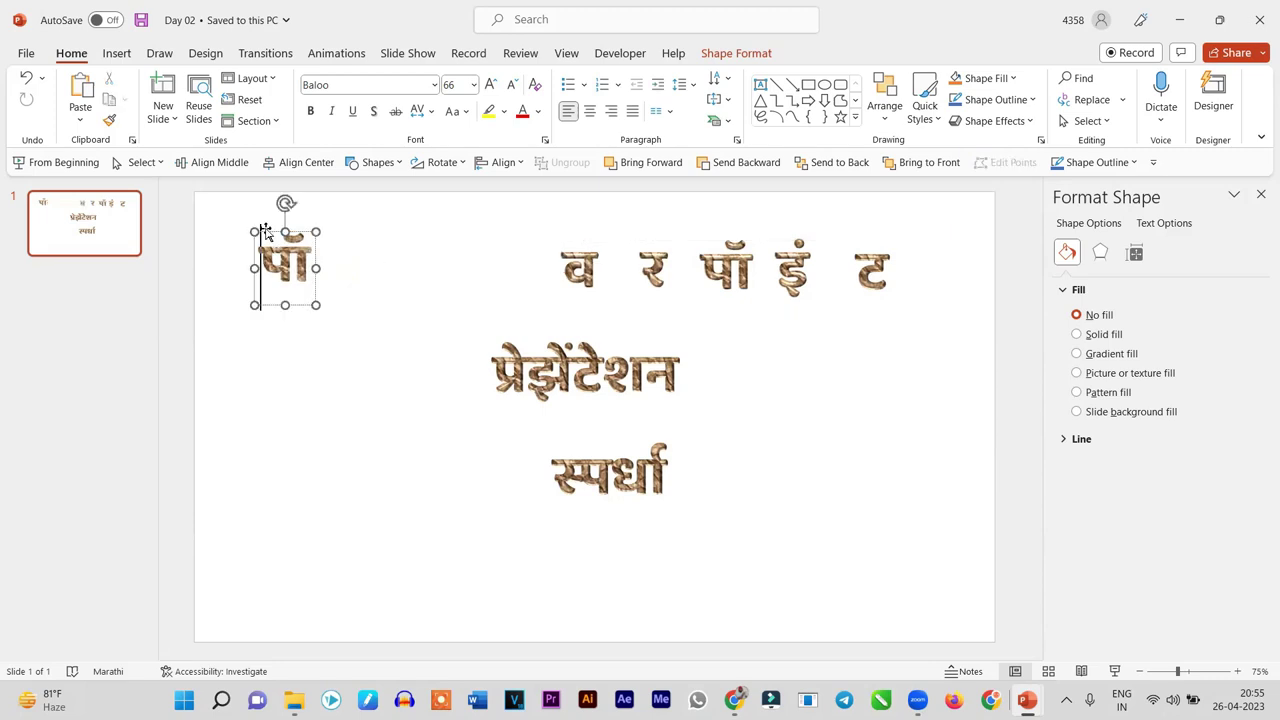
{"action": "left_click_drag", "start_coordinate": [265, 232], "coordinate": [471, 241]}
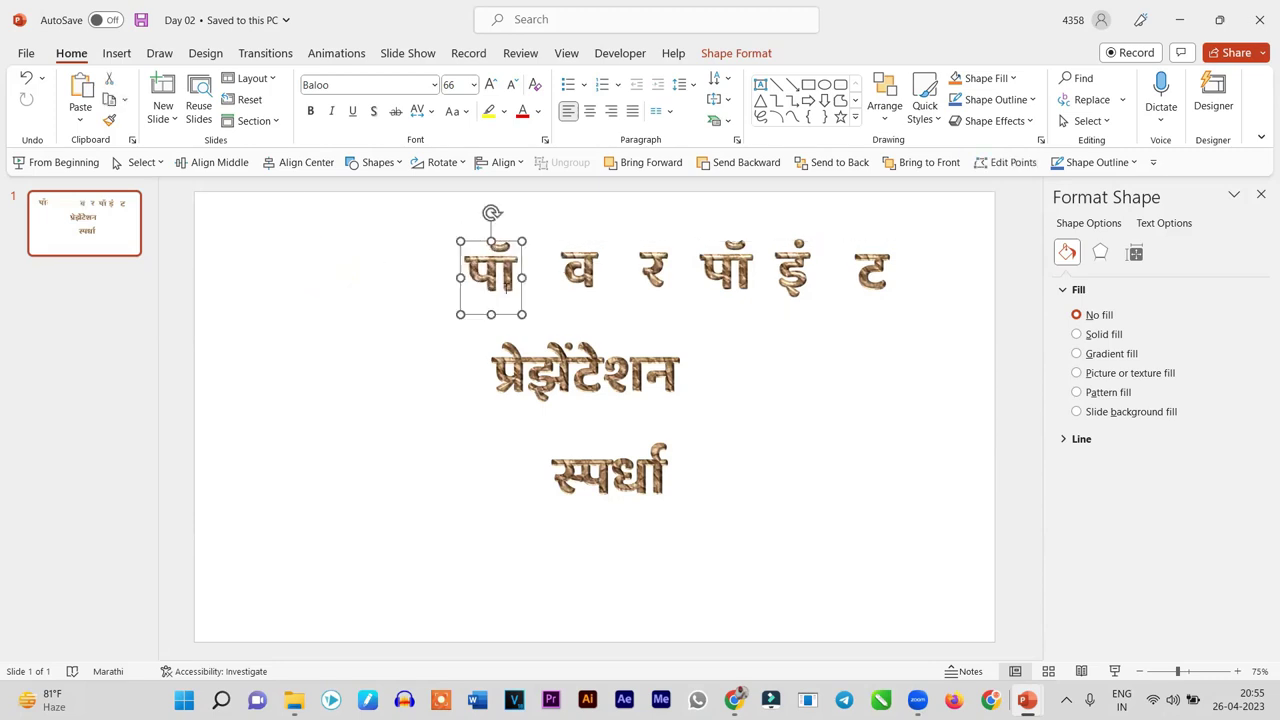
{"action": "scroll", "coordinate": [509, 290], "scroll_direction": "up", "scroll_amount": 3}
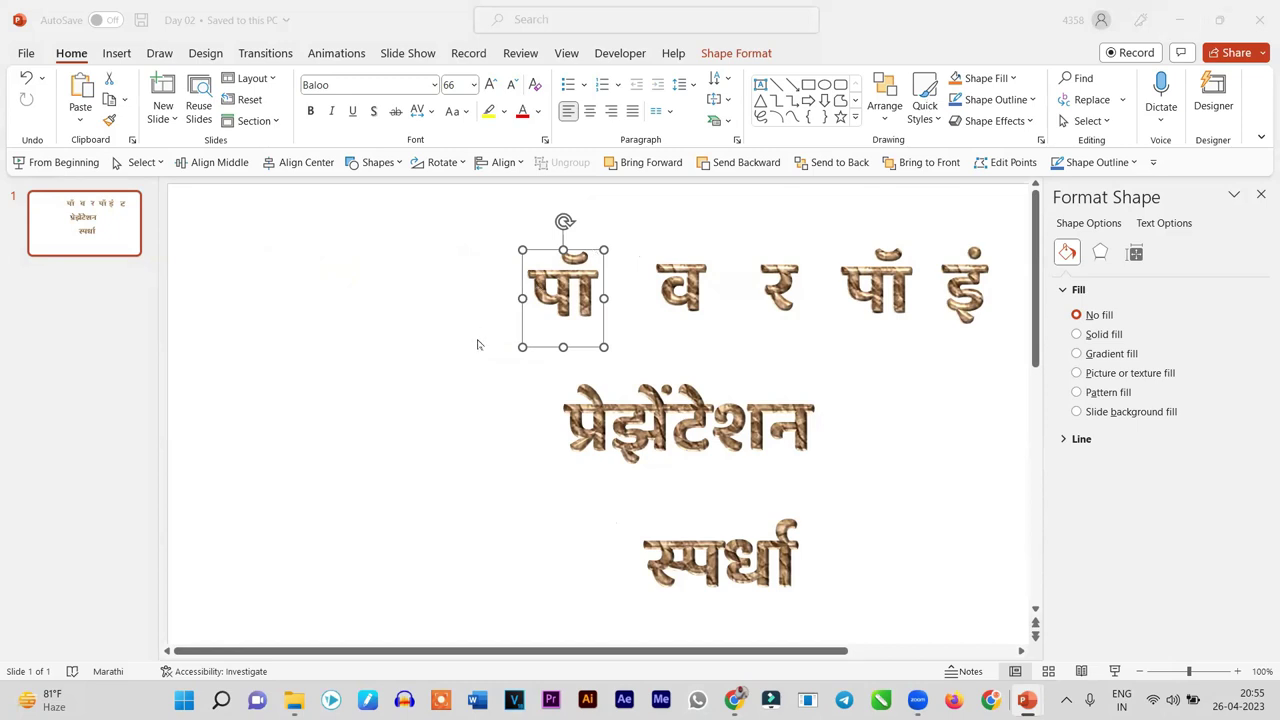
{"action": "scroll", "coordinate": [477, 345], "scroll_direction": "down", "scroll_amount": 5, "text": "ctrl"}
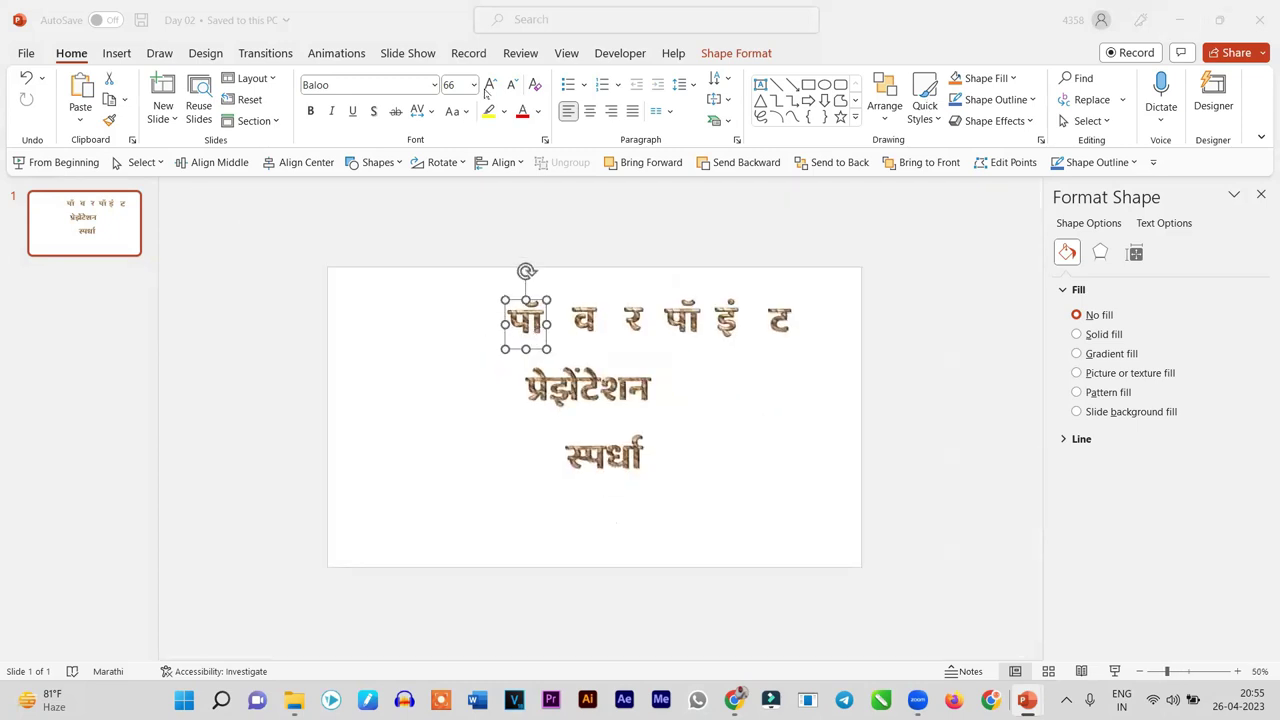
Enlarge पॉ three font steps, shrink it back to 66 pt, then right-click it
{"action": "left_click", "coordinate": [490, 85]}
{"action": "left_click", "coordinate": [490, 85]}
{"action": "left_click", "coordinate": [490, 85]}
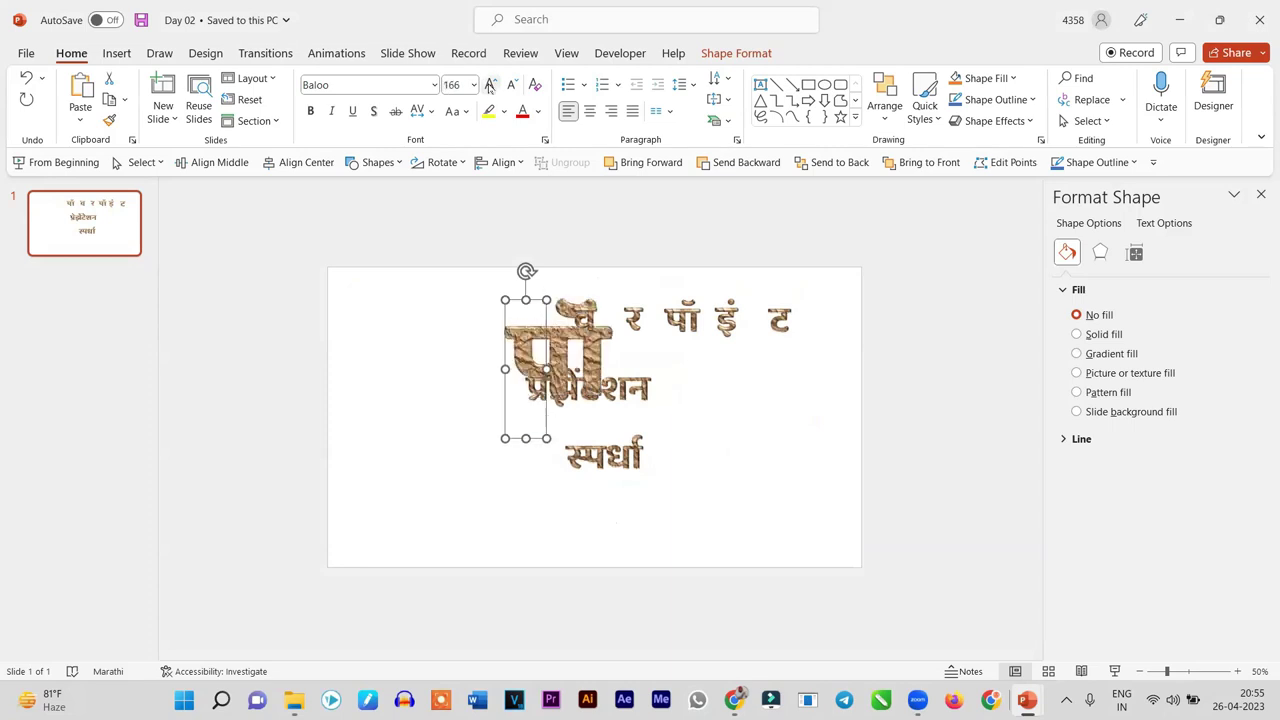
{"action": "left_click", "coordinate": [741, 474]}
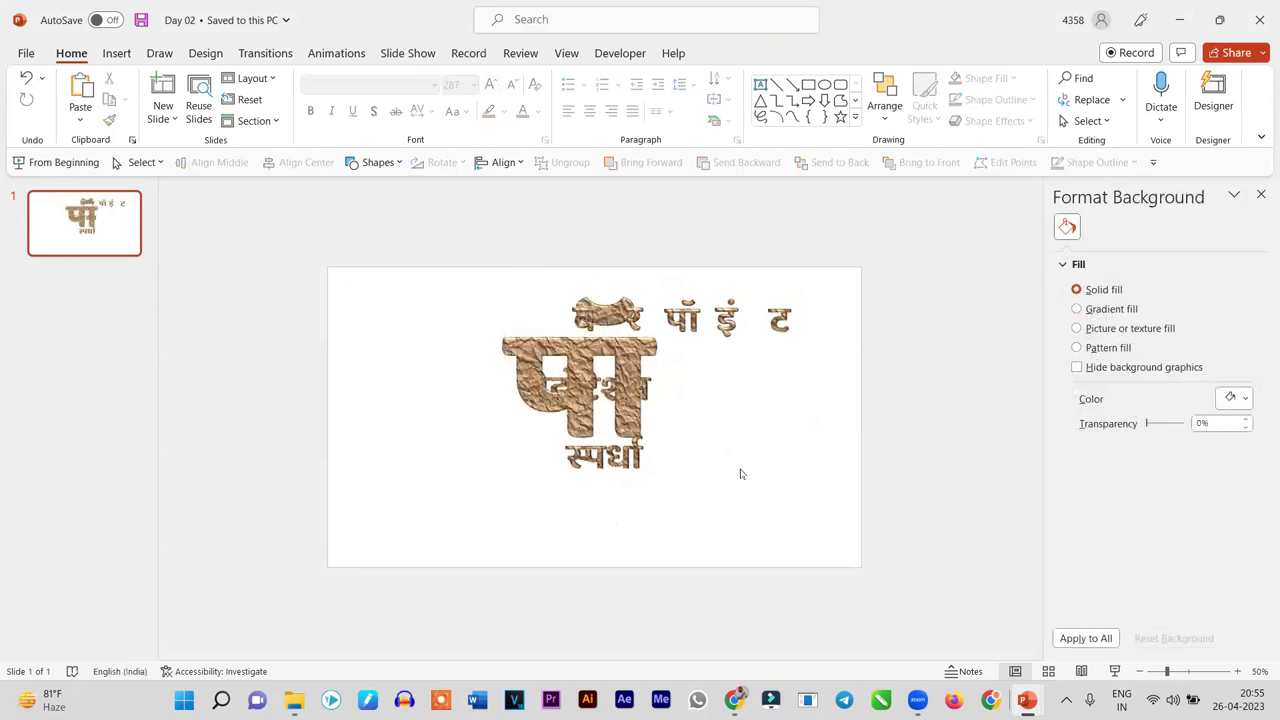
{"action": "key", "text": "ctrl+shift+comma"}
{"action": "key", "text": "ctrl+shift+comma"}
{"action": "key", "text": "ctrl+shift+comma"}
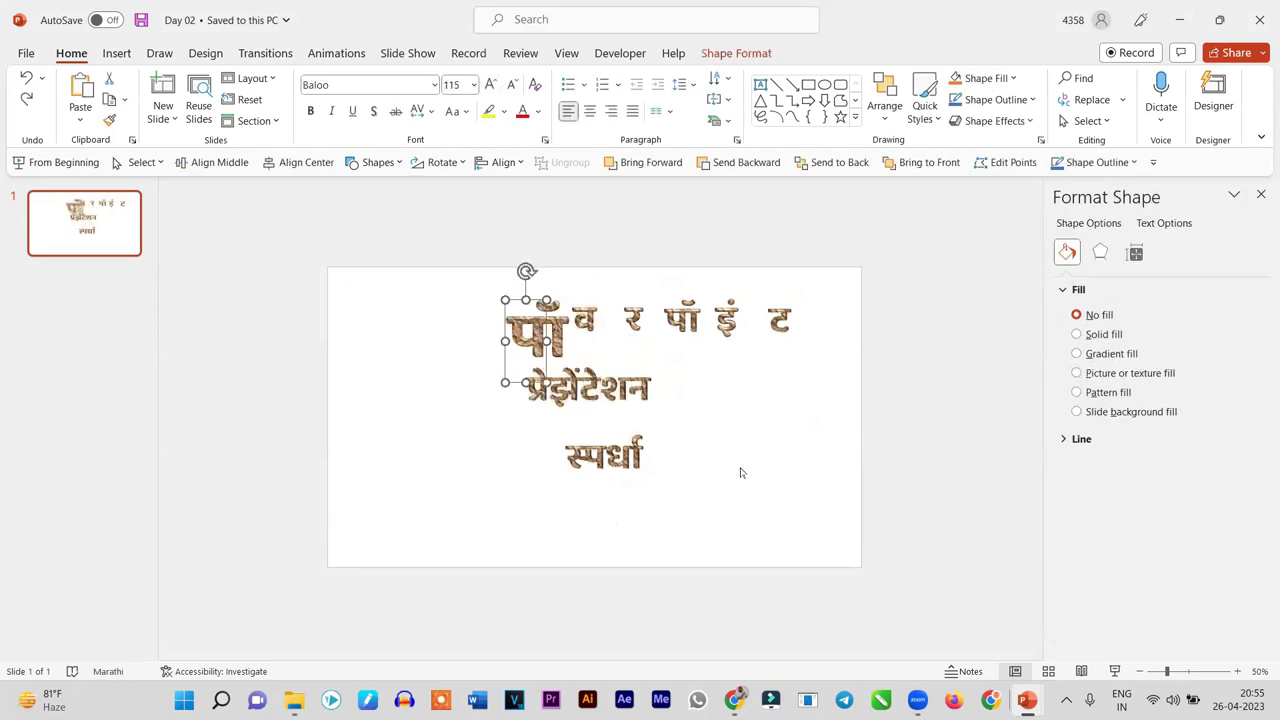
{"action": "key", "text": "ctrl+shift+comma"}
{"action": "key", "text": "ctrl+shift+comma"}
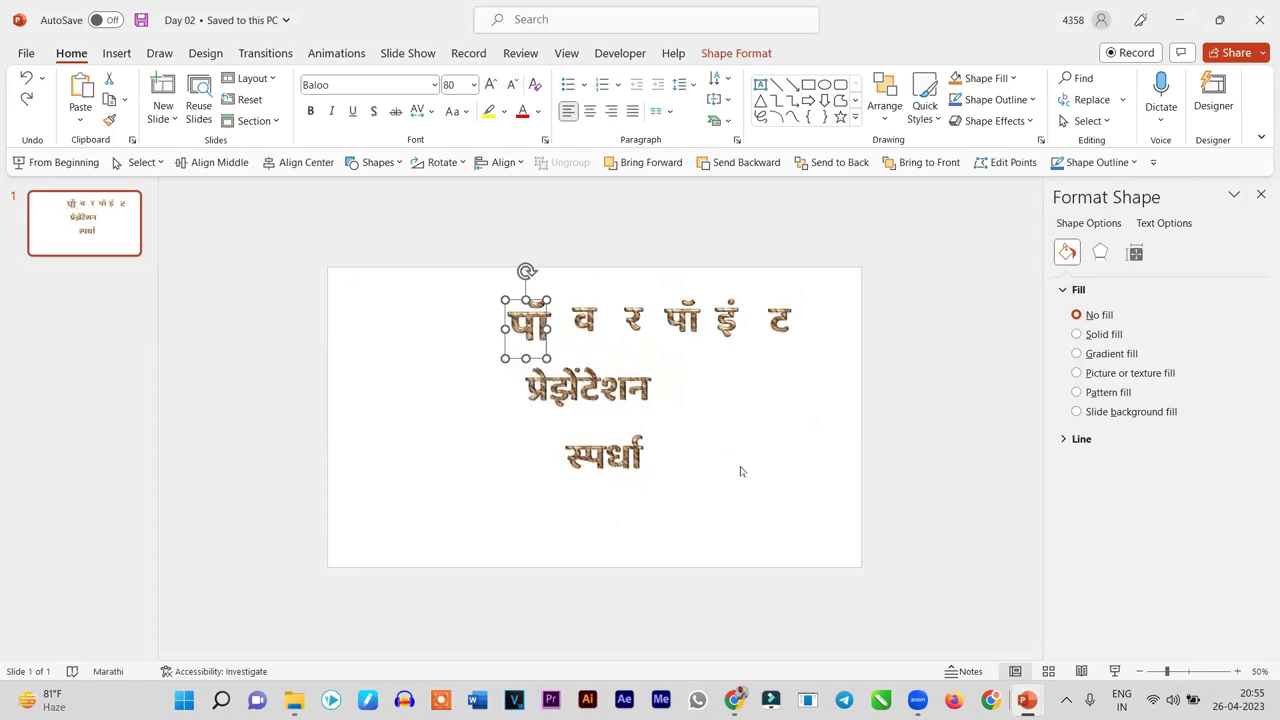
{"action": "scroll", "coordinate": [741, 473], "scroll_direction": "up", "scroll_amount": 3}
{"action": "key", "text": "ctrl+shift+comma"}
{"action": "key", "text": "ctrl+shift+comma"}
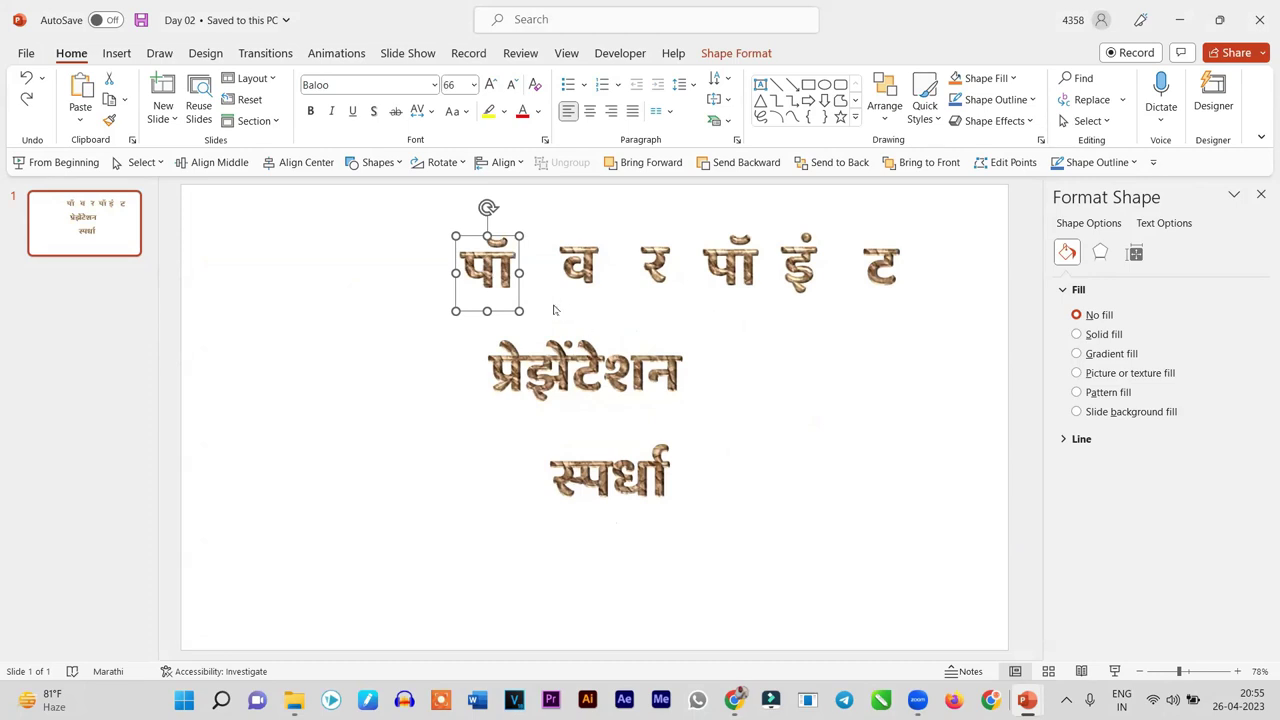
{"action": "right_click", "coordinate": [518, 293]}
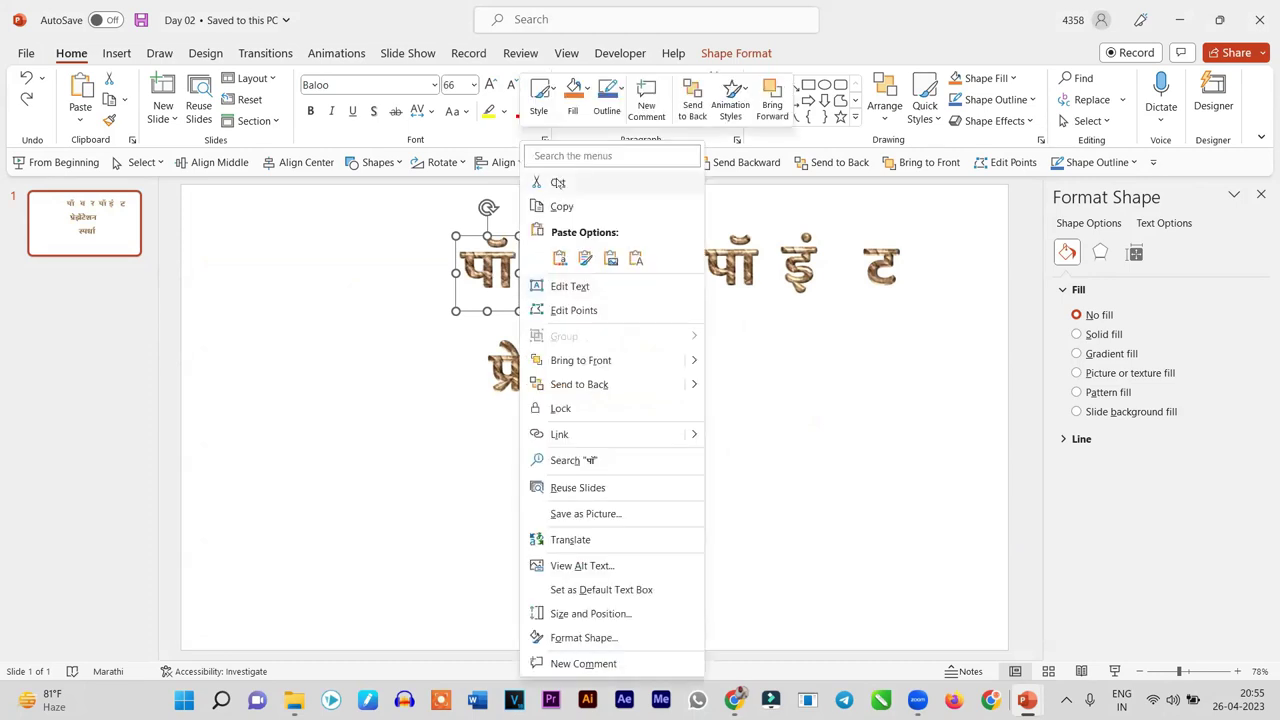
Re-paste the first पॉ and व as pictures at the slide's top-left
{"action": "left_click", "coordinate": [559, 183]}
{"action": "scroll", "coordinate": [609, 370], "scroll_direction": "down", "scroll_amount": 3}
{"action": "right_click", "coordinate": [282, 243]}
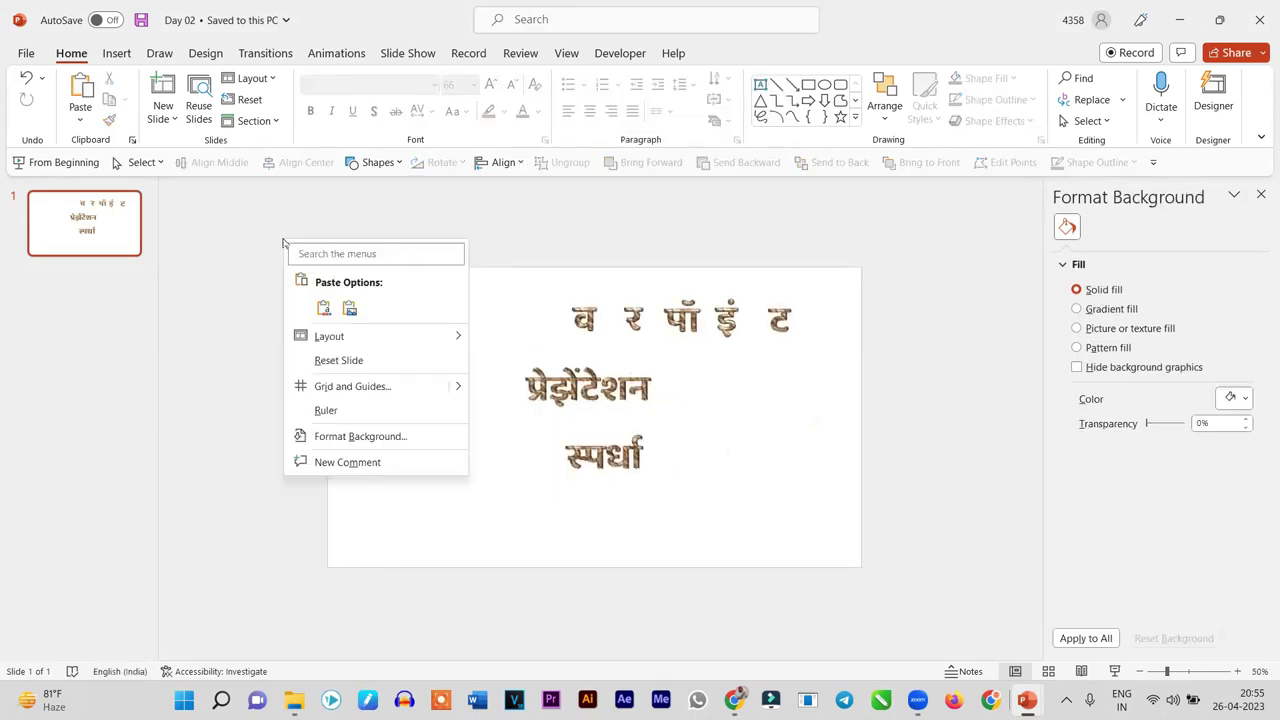
{"action": "left_click", "coordinate": [349, 310]}
{"action": "left_click_drag", "start_coordinate": [650, 457], "coordinate": [662, 497]}
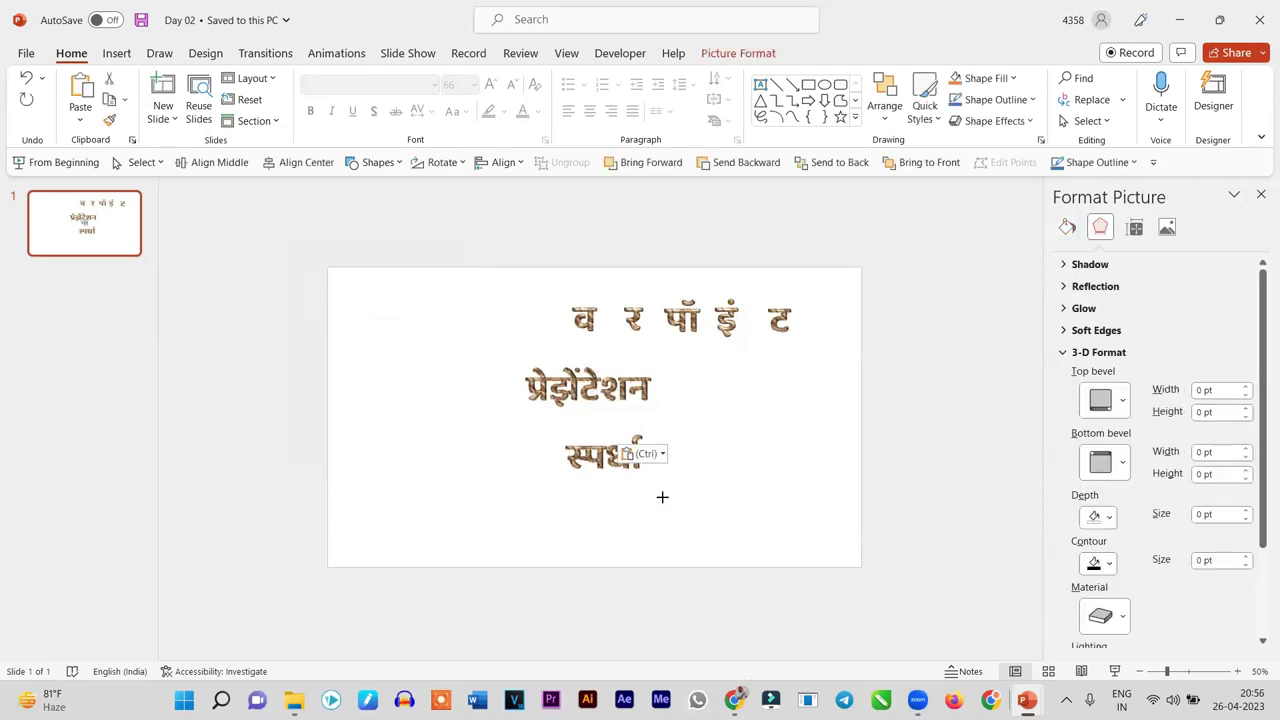
{"action": "scroll", "coordinate": [700, 500], "scroll_direction": "down", "scroll_amount": 2}
{"action": "mouse_move", "coordinate": [917, 699]}
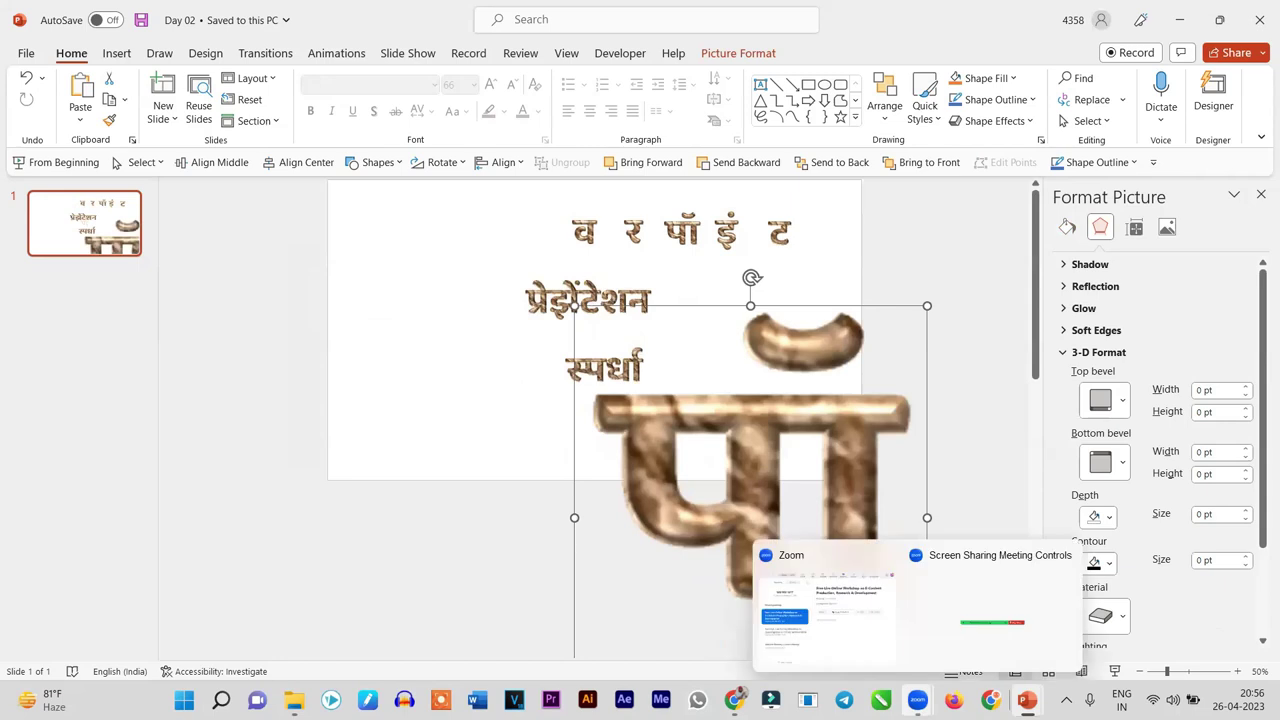
{"action": "mouse_move", "coordinate": [612, 436]}
{"action": "left_mouse_down"}
{"action": "mouse_move", "coordinate": [412, 305]}
{"action": "mouse_move", "coordinate": [382, 253]}
{"action": "mouse_move", "coordinate": [368, 308]}
{"action": "left_mouse_up"}
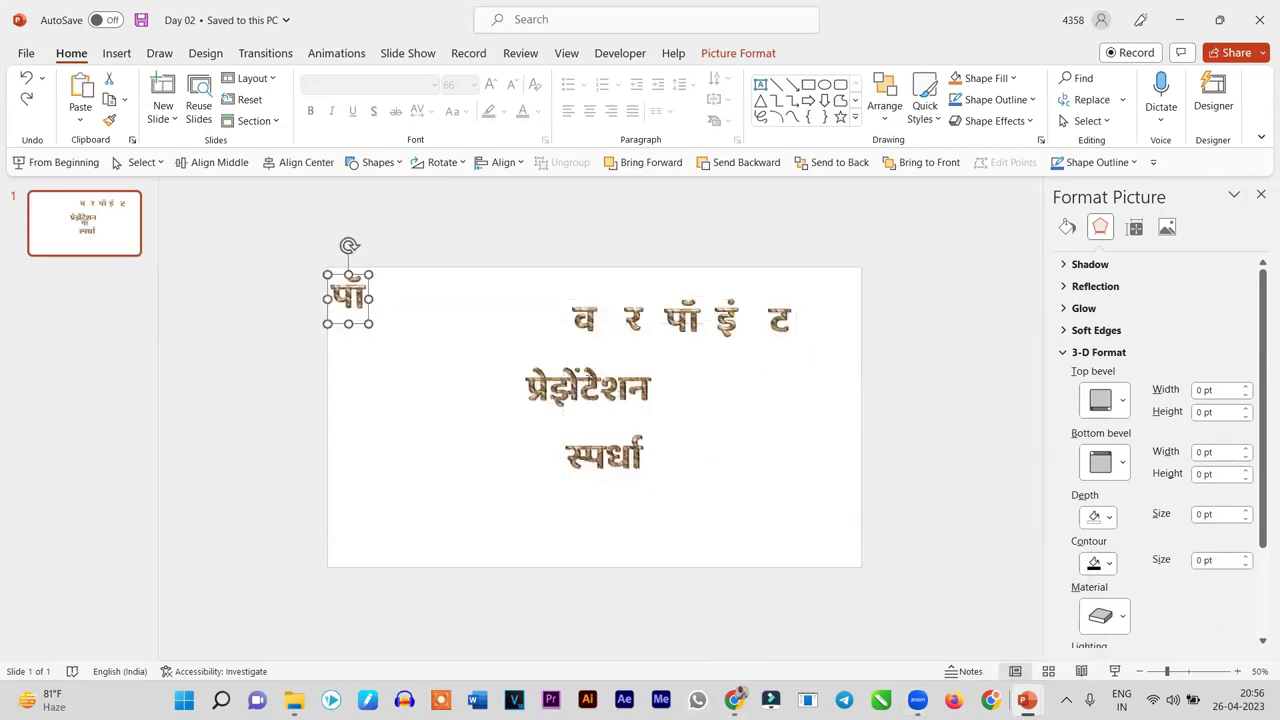
{"action": "left_click", "coordinate": [573, 300]}
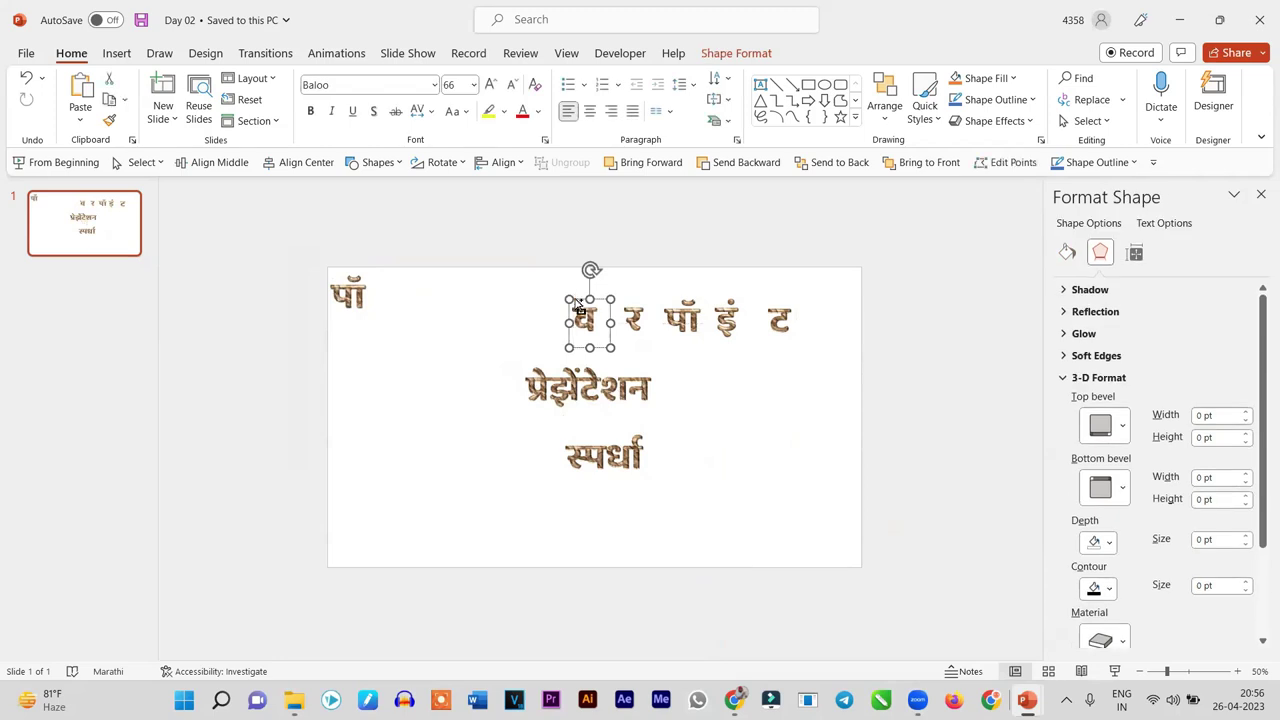
{"action": "key", "text": "Delete"}
{"action": "right_click", "coordinate": [459, 291]}
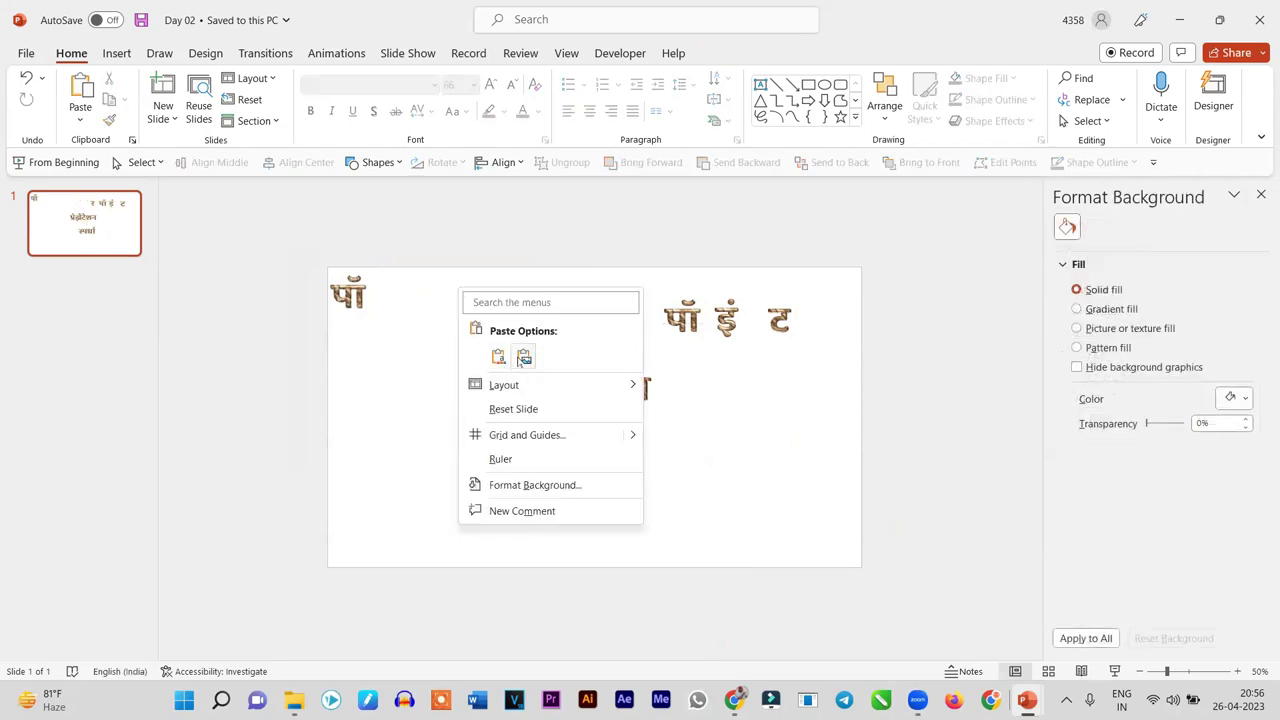
{"action": "left_click", "coordinate": [522, 357]}
{"action": "left_click_drag", "start_coordinate": [614, 436], "coordinate": [405, 318]}
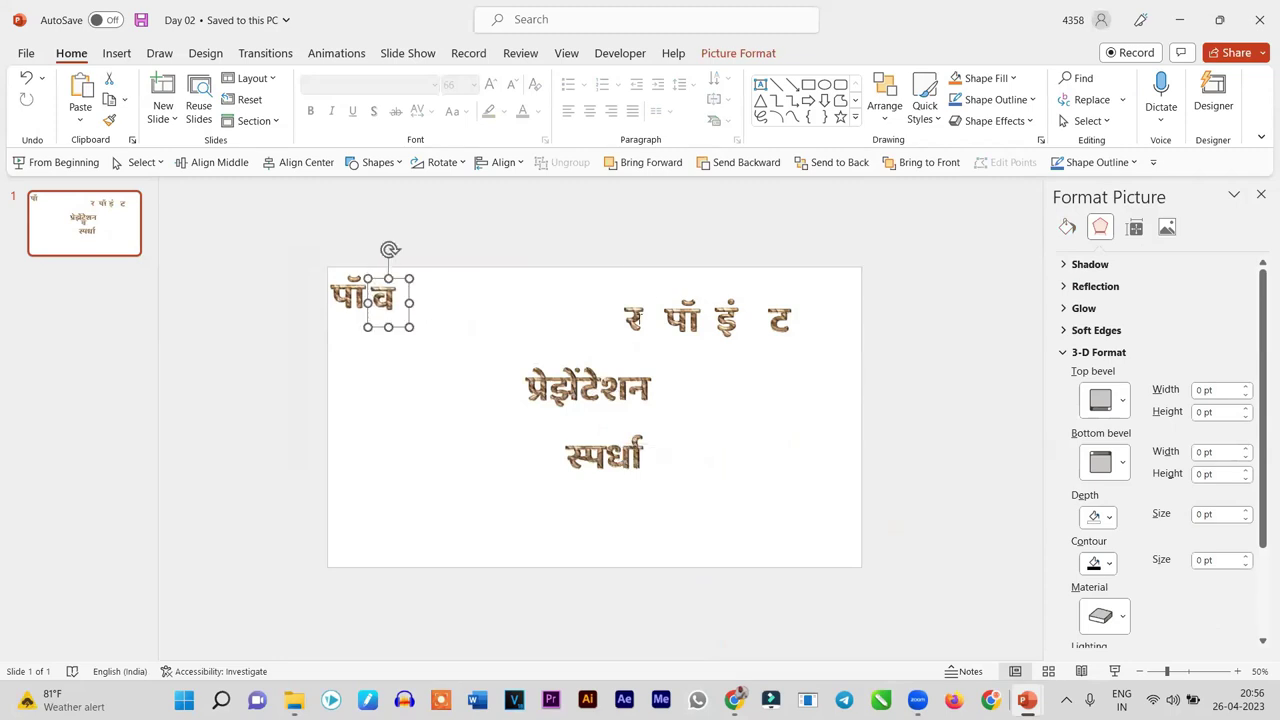
Re-paste र and the second पॉ as pictures, continuing the top row
{"action": "left_click", "coordinate": [640, 335]}
{"action": "key", "text": "ctrl+x"}
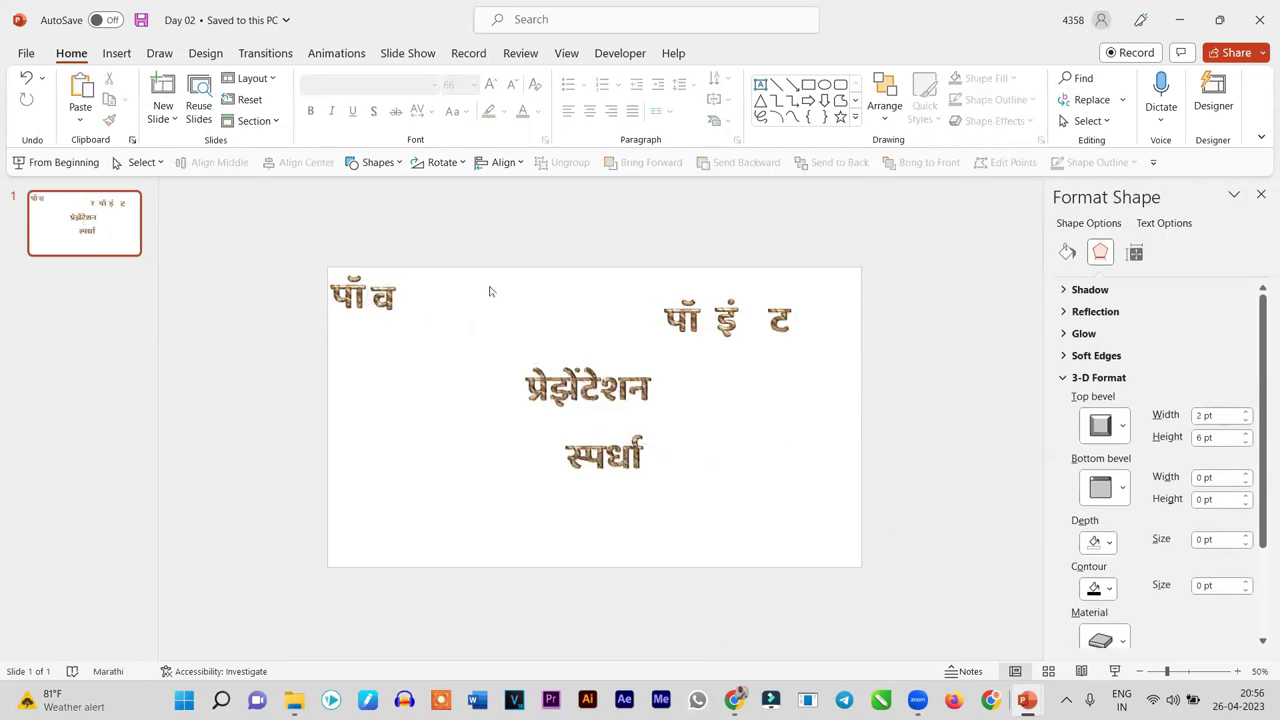
{"action": "right_click", "coordinate": [490, 288]}
{"action": "left_click", "coordinate": [557, 357]}
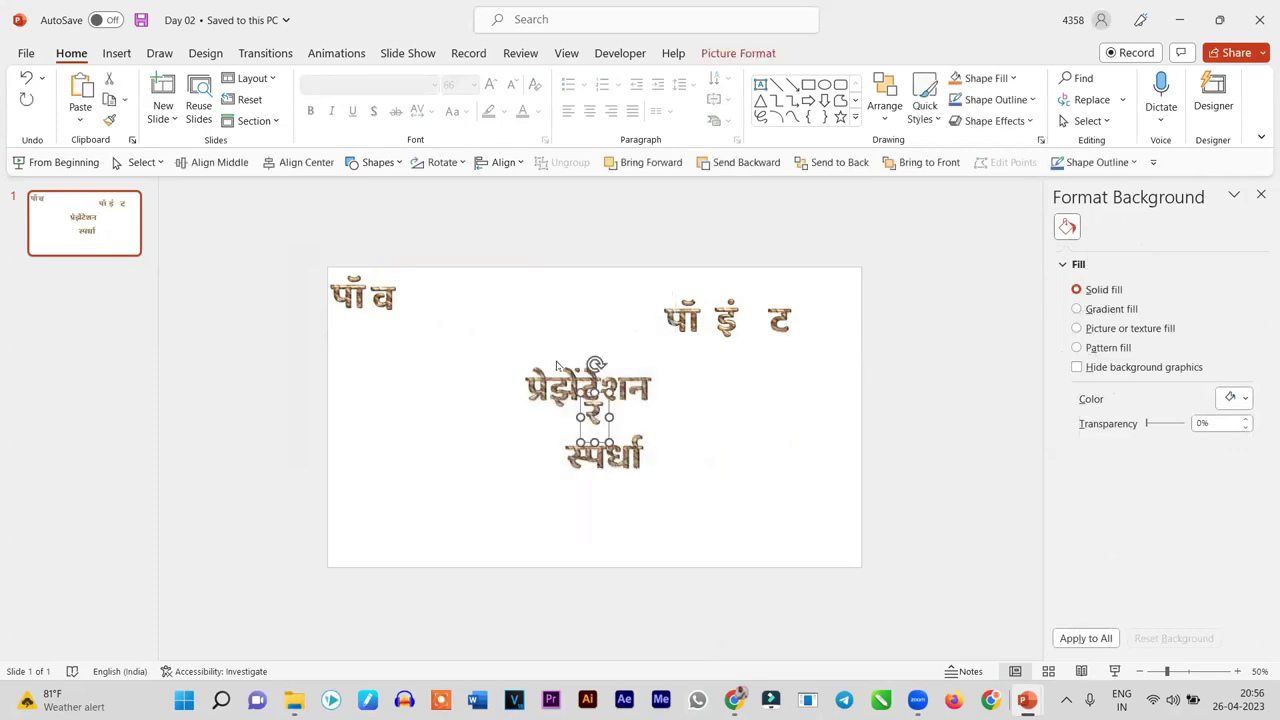
{"action": "left_click_drag", "start_coordinate": [610, 430], "coordinate": [425, 292]}
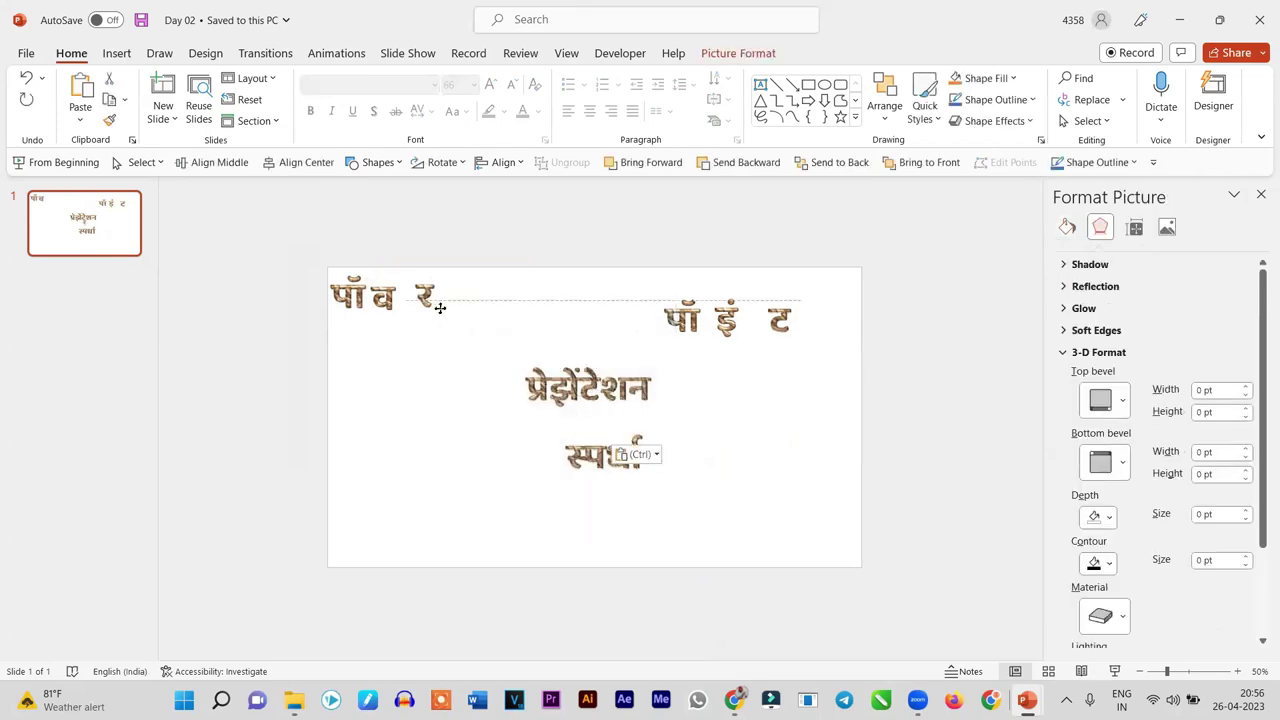
{"action": "scroll", "coordinate": [425, 292], "scroll_direction": "up", "scroll_amount": 3, "text": "ctrl"}
{"action": "left_click", "coordinate": [716, 272]}
{"action": "left_click", "coordinate": [714, 244]}
{"action": "key", "text": "ctrl+x"}
{"action": "right_click", "coordinate": [430, 237]}
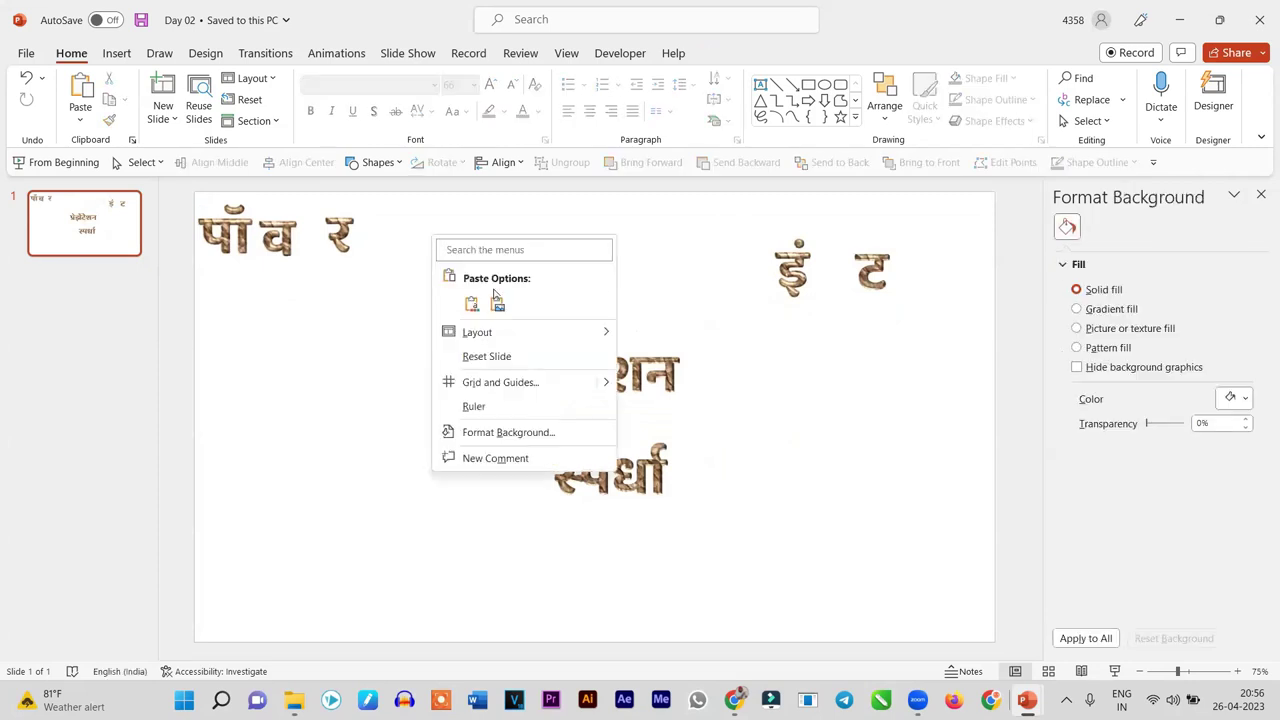
{"action": "left_click", "coordinate": [498, 307]}
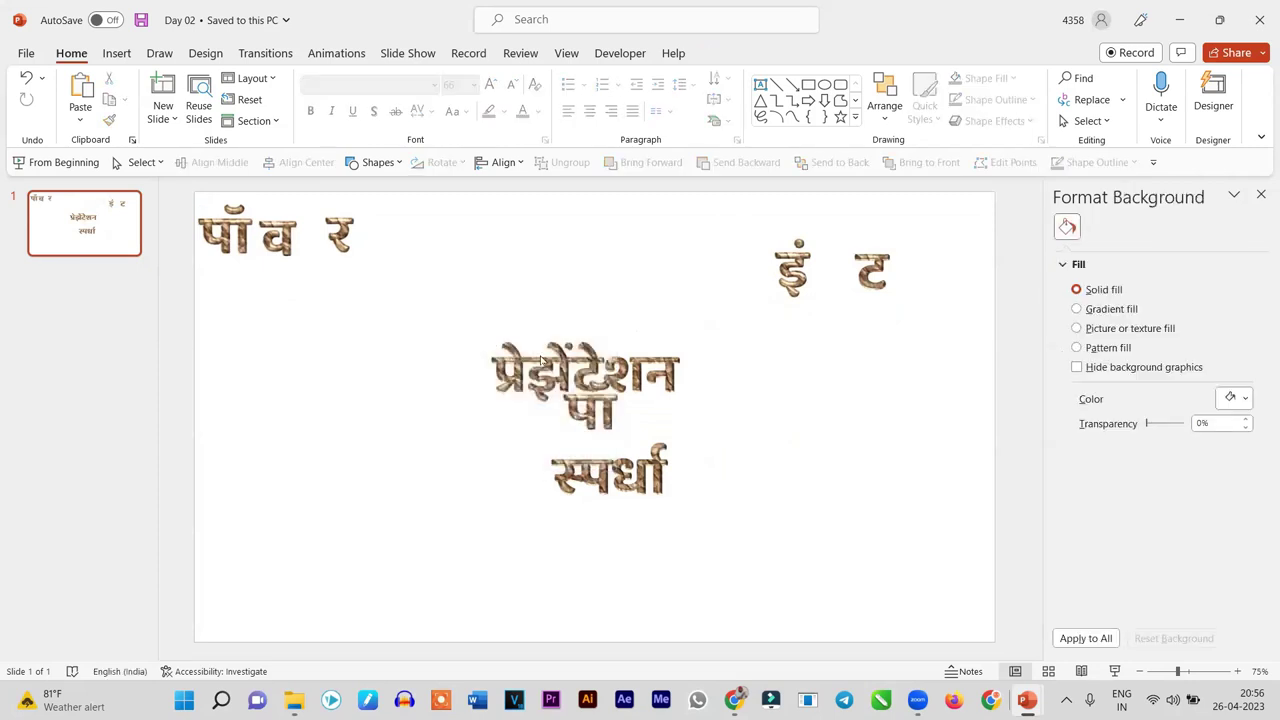
{"action": "left_click_drag", "start_coordinate": [430, 270], "coordinate": [440, 258]}
{"action": "key", "text": "Escape"}
Re-paste इं and ट as pictures at the end of the top row
{"action": "left_click", "coordinate": [783, 245]}
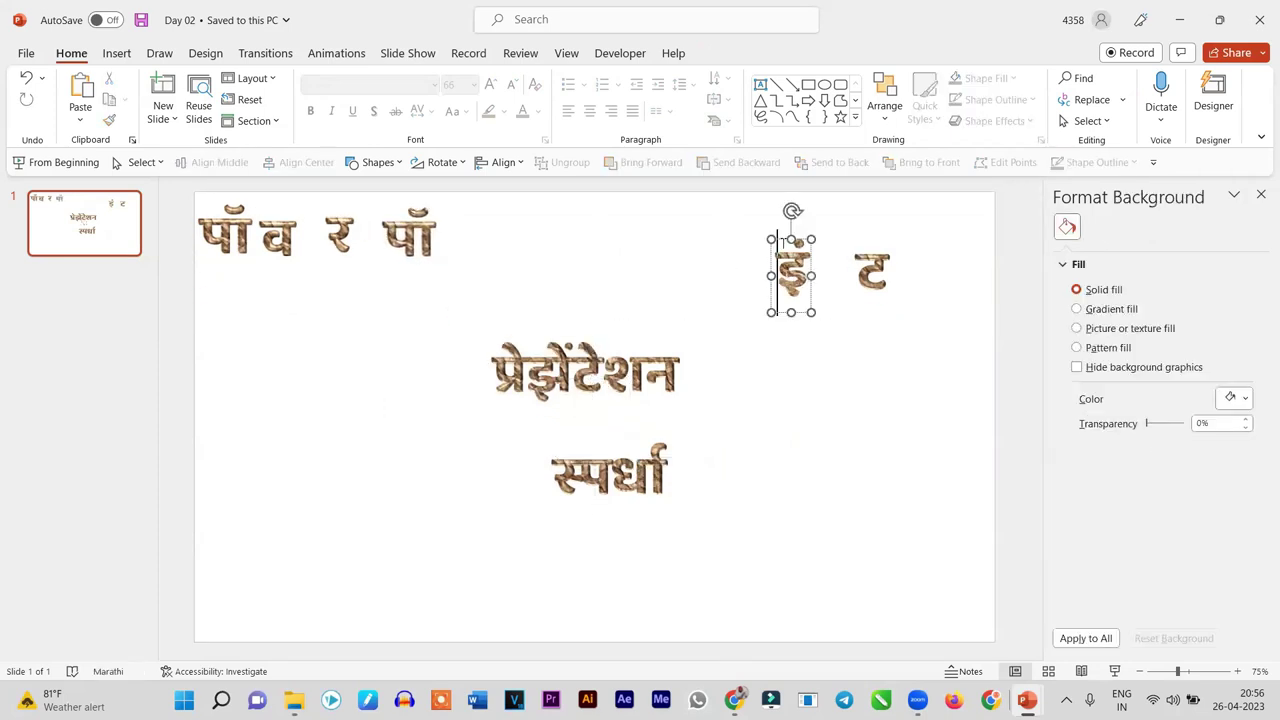
{"action": "key", "text": "ctrl+x"}
{"action": "right_click", "coordinate": [498, 221]}
{"action": "left_click", "coordinate": [566, 290]}
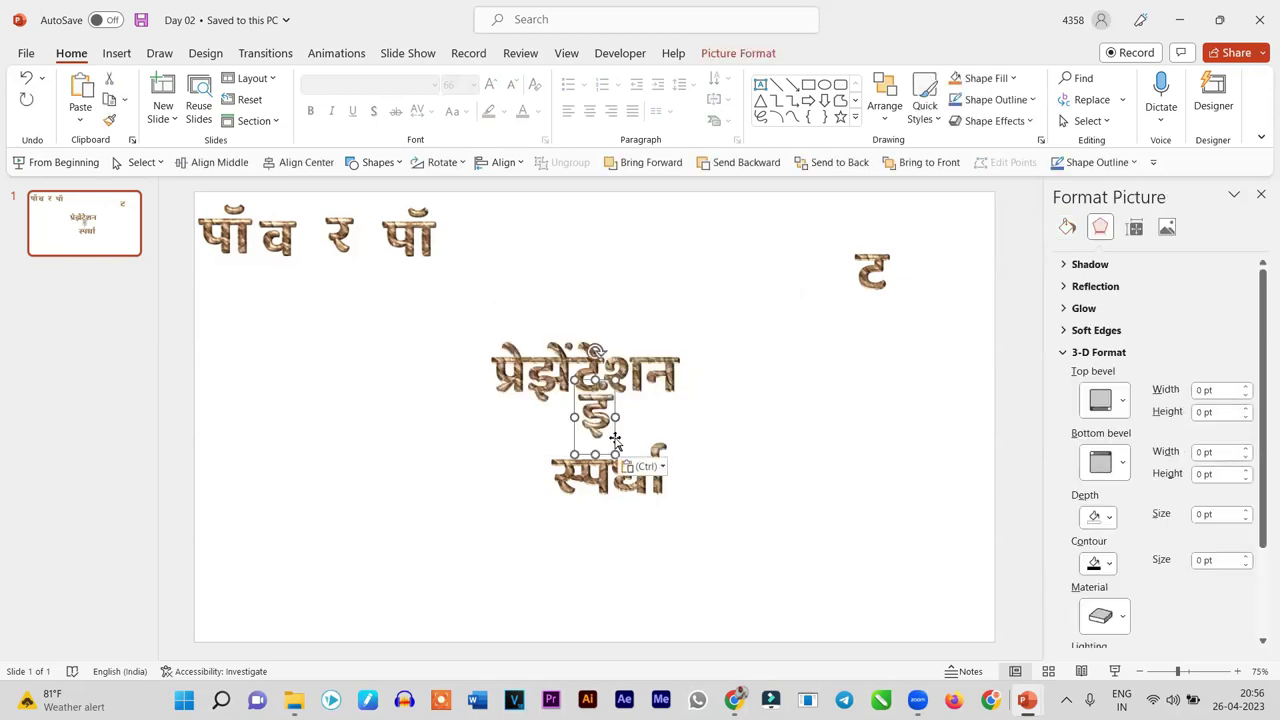
{"action": "left_click_drag", "start_coordinate": [600, 430], "coordinate": [493, 267]}
{"action": "left_click", "coordinate": [871, 280]}
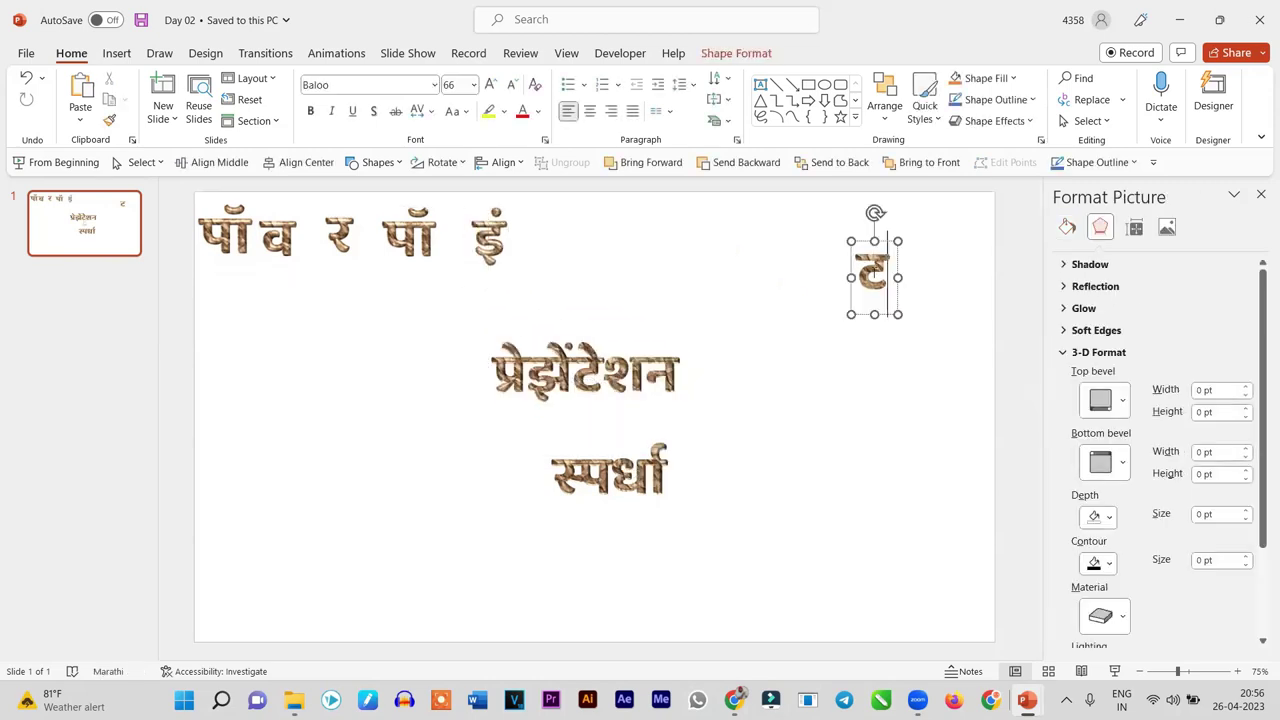
{"action": "key", "text": "ctrl+x"}
{"action": "right_click", "coordinate": [596, 229]}
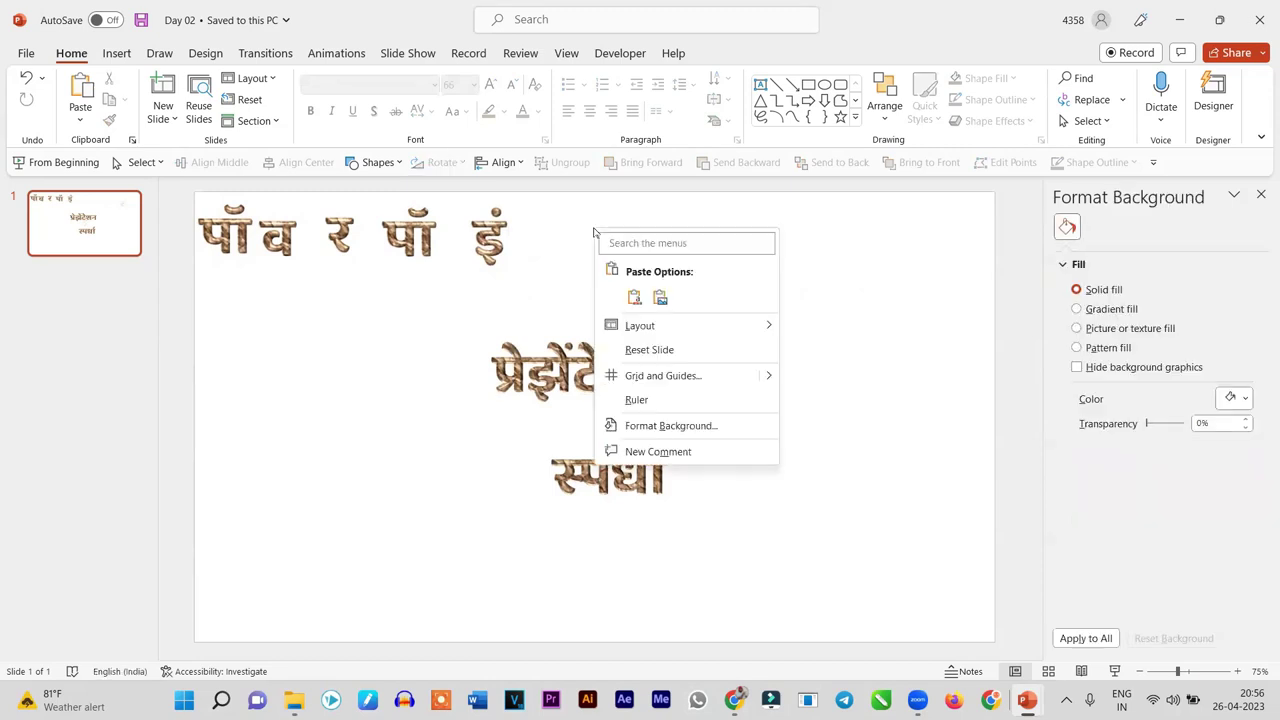
{"action": "left_click", "coordinate": [659, 297]}
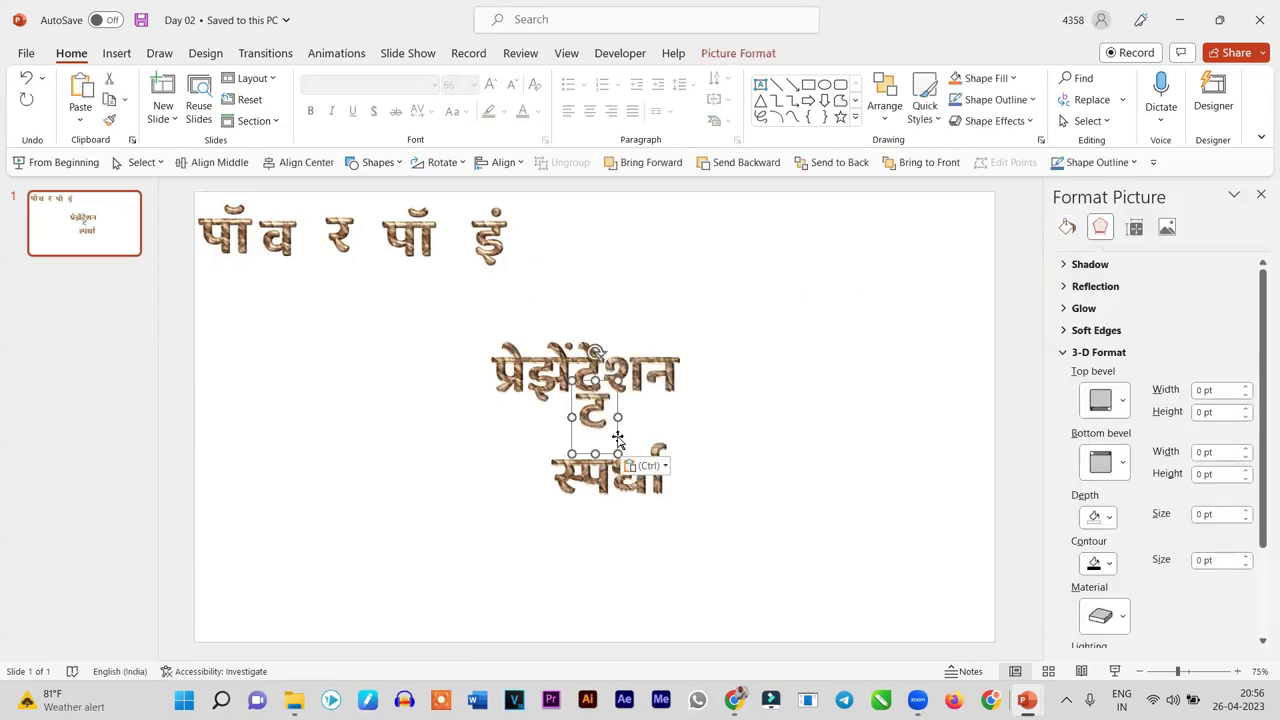
{"action": "left_click_drag", "start_coordinate": [575, 259], "coordinate": [575, 260]}
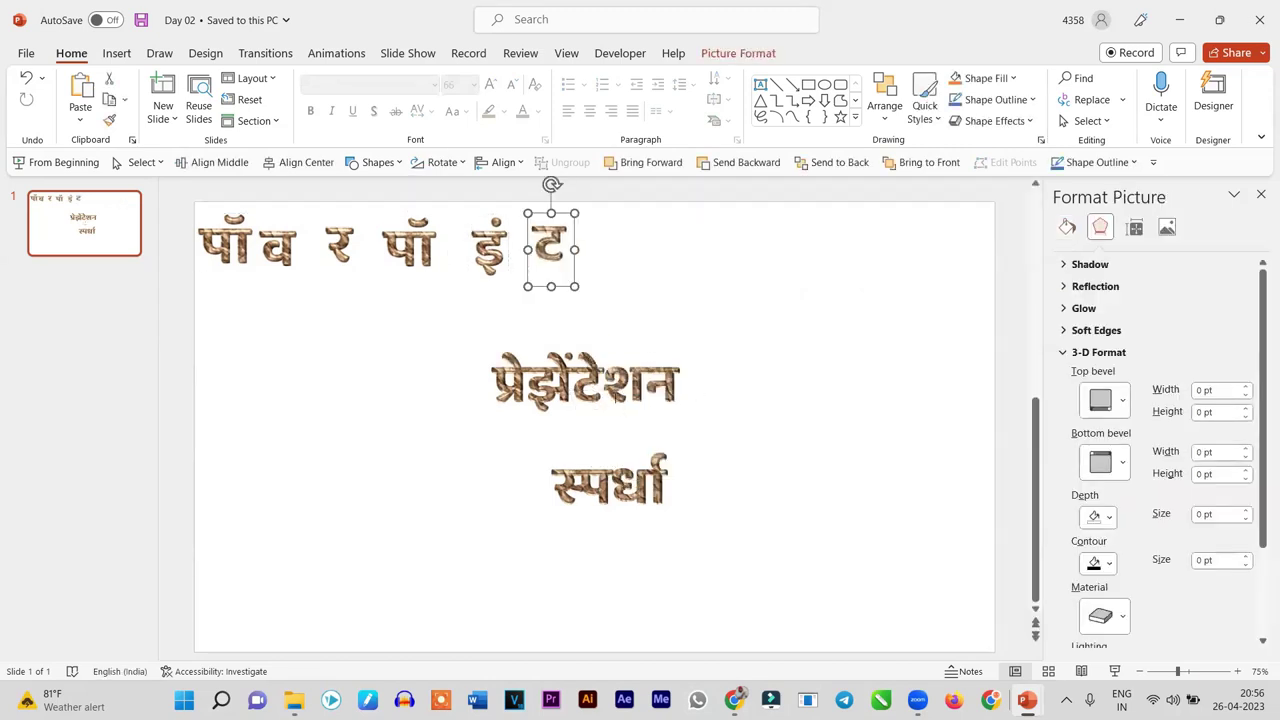
{"action": "scroll", "coordinate": [423, 331], "scroll_direction": "down", "scroll_amount": 1, "text": "ctrl"}
{"action": "scroll", "coordinate": [423, 331], "scroll_direction": "down", "scroll_amount": 1, "text": "ctrl"}
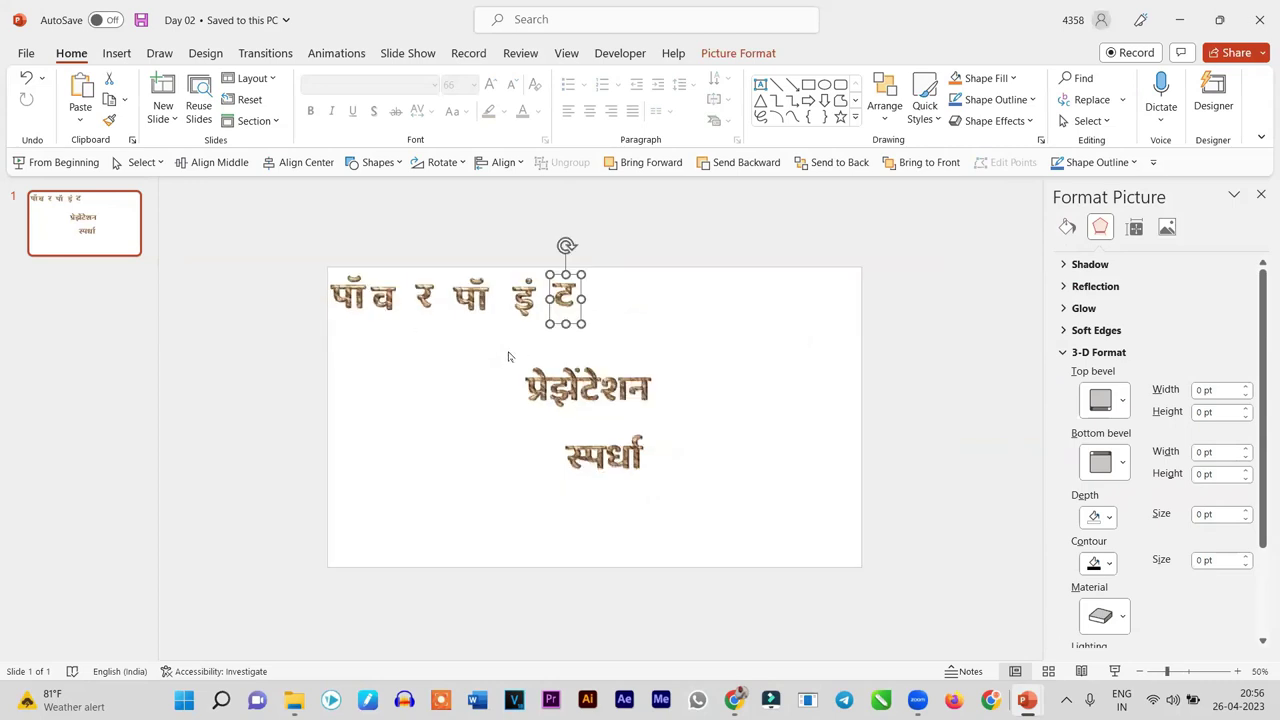
Add blank slides ahead of the text slide so a blank slide 1 leads the deck
{"action": "left_click", "coordinate": [160, 118]}
{"action": "left_click", "coordinate": [190, 350]}
{"action": "left_click_drag", "start_coordinate": [97, 291], "coordinate": [88, 215]}
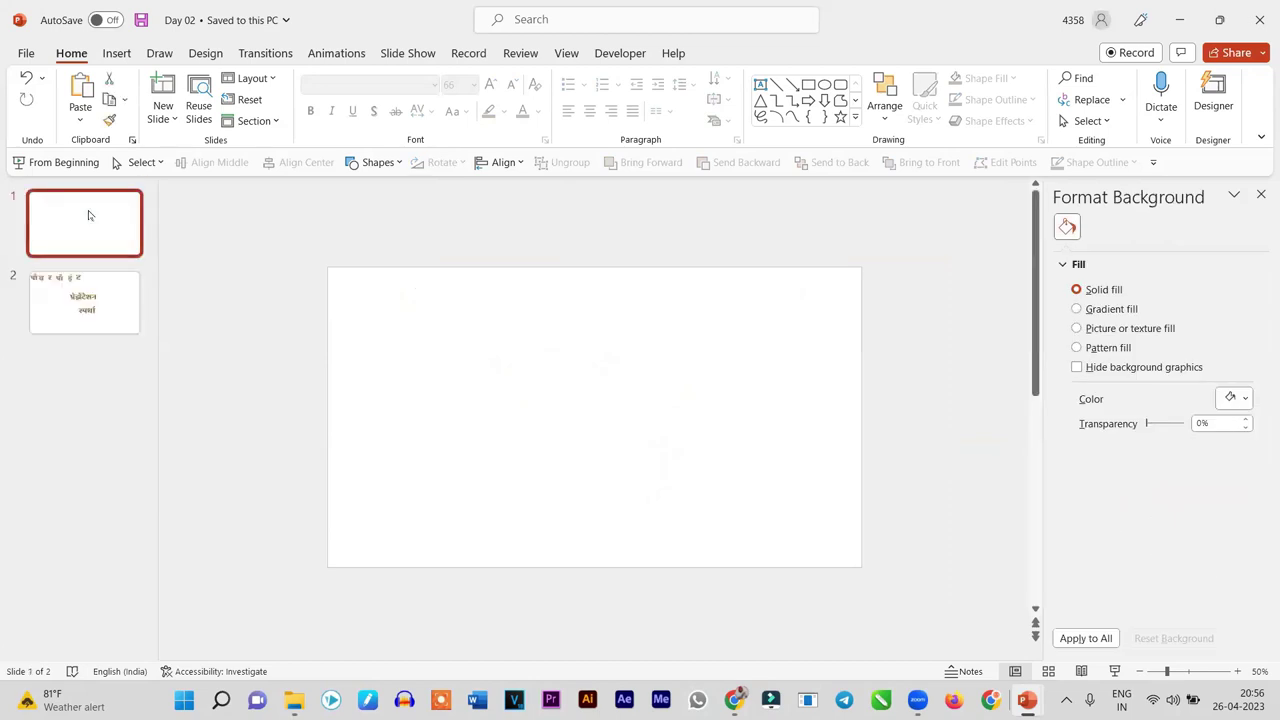
{"action": "key", "text": "Return"}
{"action": "key", "text": "Return"}
{"action": "key", "text": "Return"}
{"action": "key", "text": "Return"}
{"action": "key", "text": "Return"}
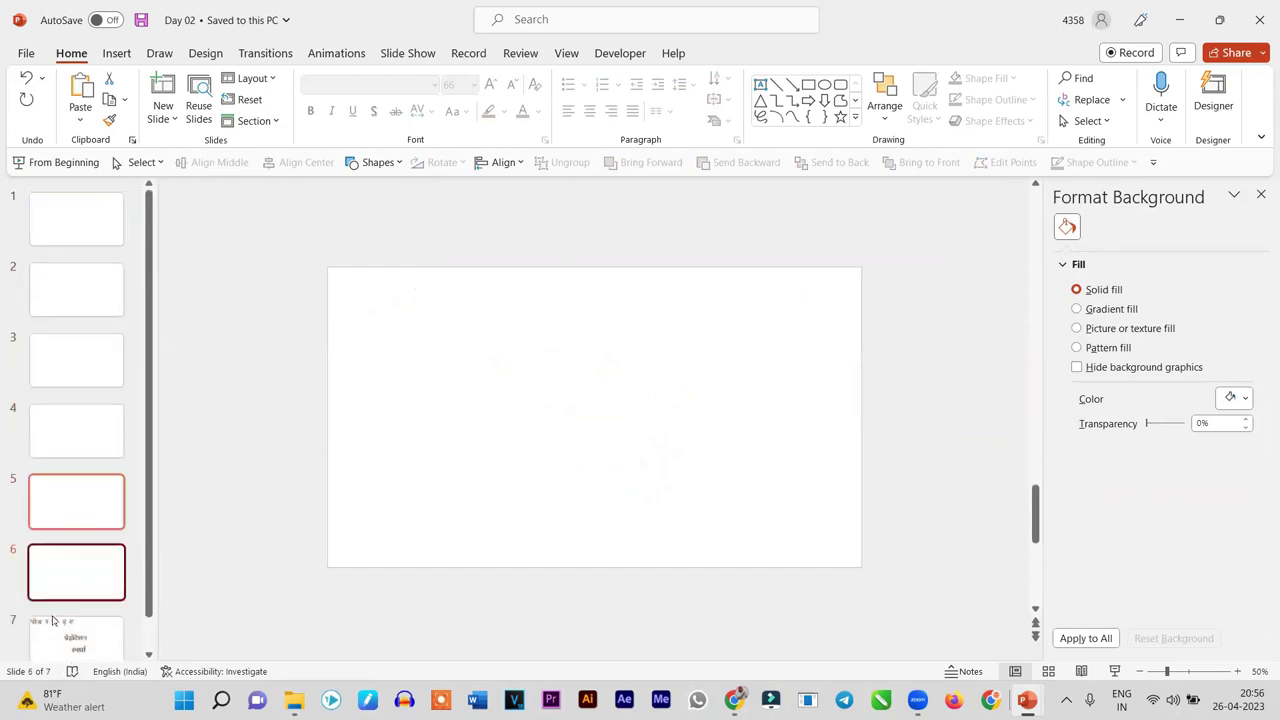
{"action": "left_click", "coordinate": [77, 609]}
Cut the first letter picture पॉ from the text slide and paste it onto slide 1
{"action": "left_click", "coordinate": [362, 316]}
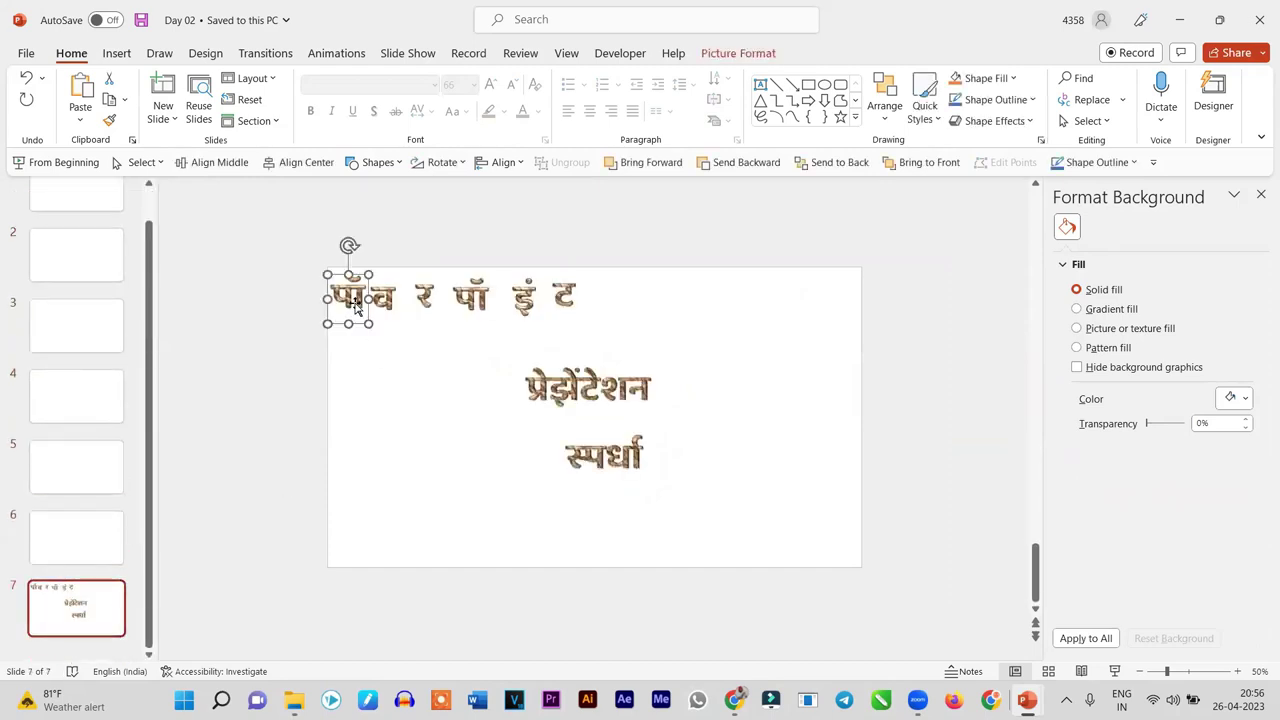
{"action": "key", "text": "Delete"}
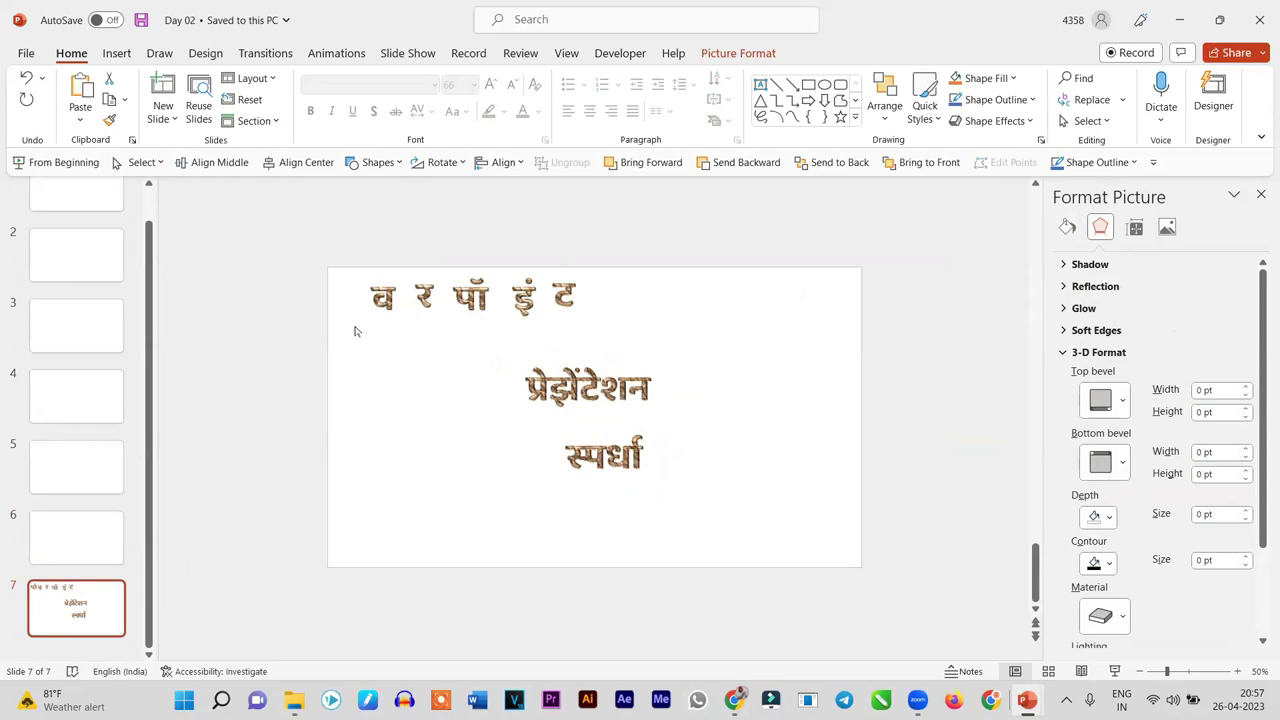
{"action": "scroll", "coordinate": [120, 326], "scroll_direction": "up", "scroll_amount": 1}
{"action": "left_click", "coordinate": [82, 245]}
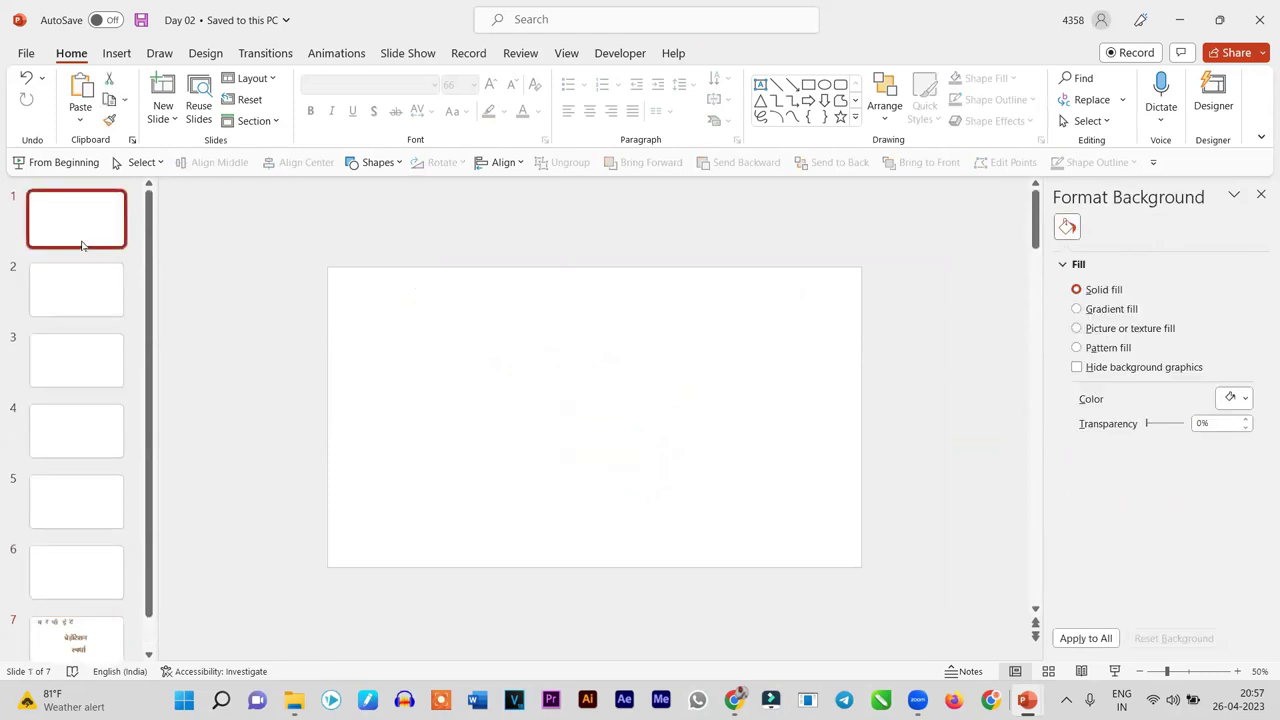
{"action": "key", "text": "ctrl+v"}
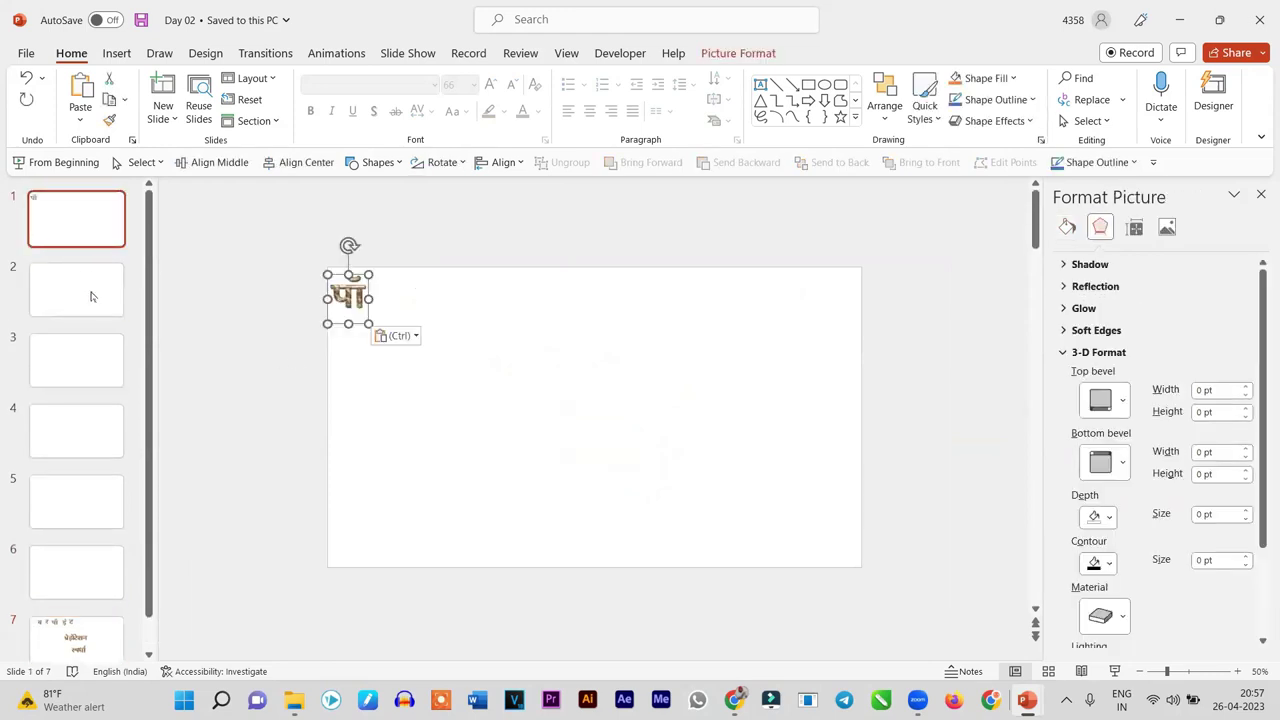
Add a slide after slide 1 so slide 2 also shows पॉ, then return to slide 1
{"action": "right_click", "coordinate": [72, 222]}
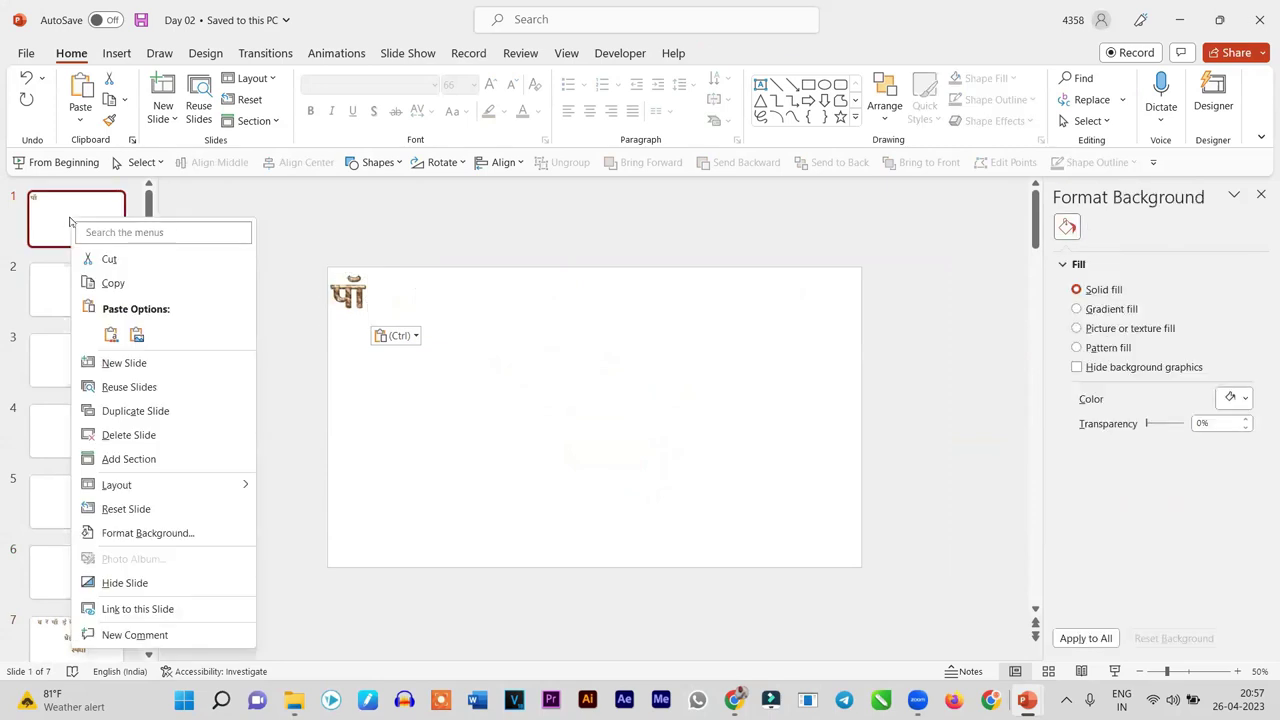
{"action": "left_click", "coordinate": [133, 411]}
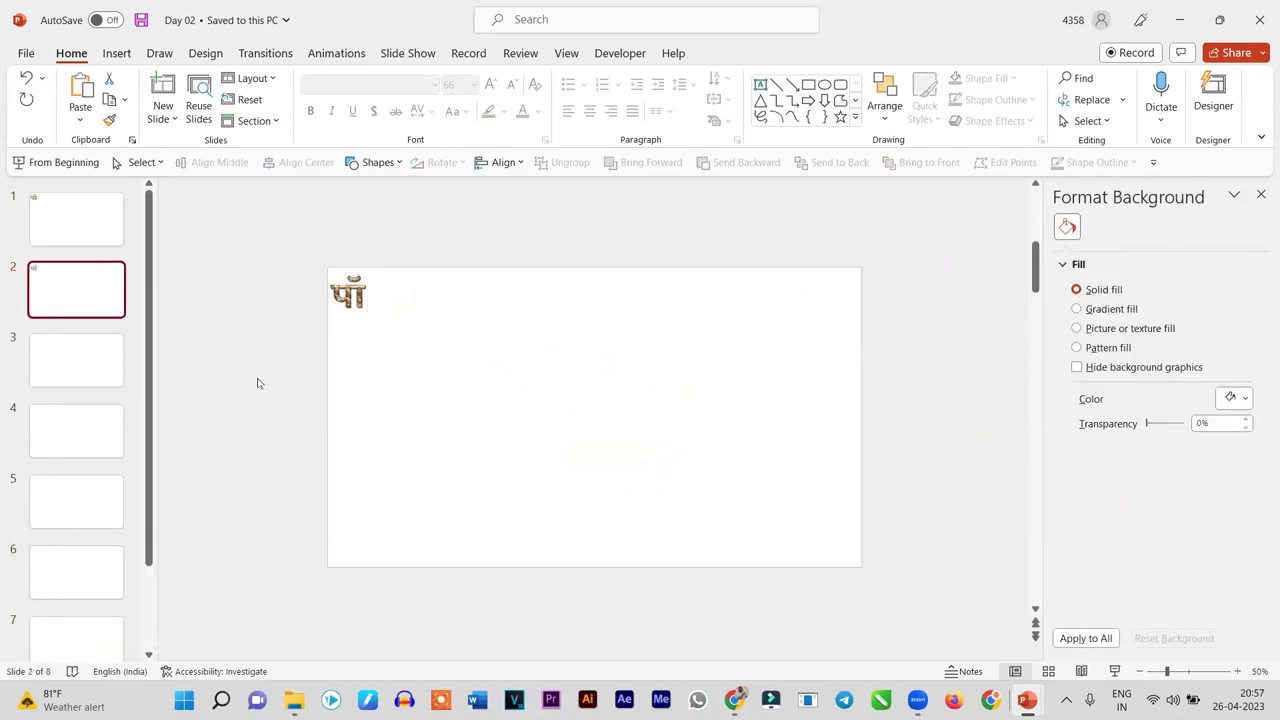
{"action": "left_click", "coordinate": [88, 224]}
Enlarge the पॉ picture on slide 1 by dragging its corners outward in every direction
{"action": "left_click", "coordinate": [342, 291]}
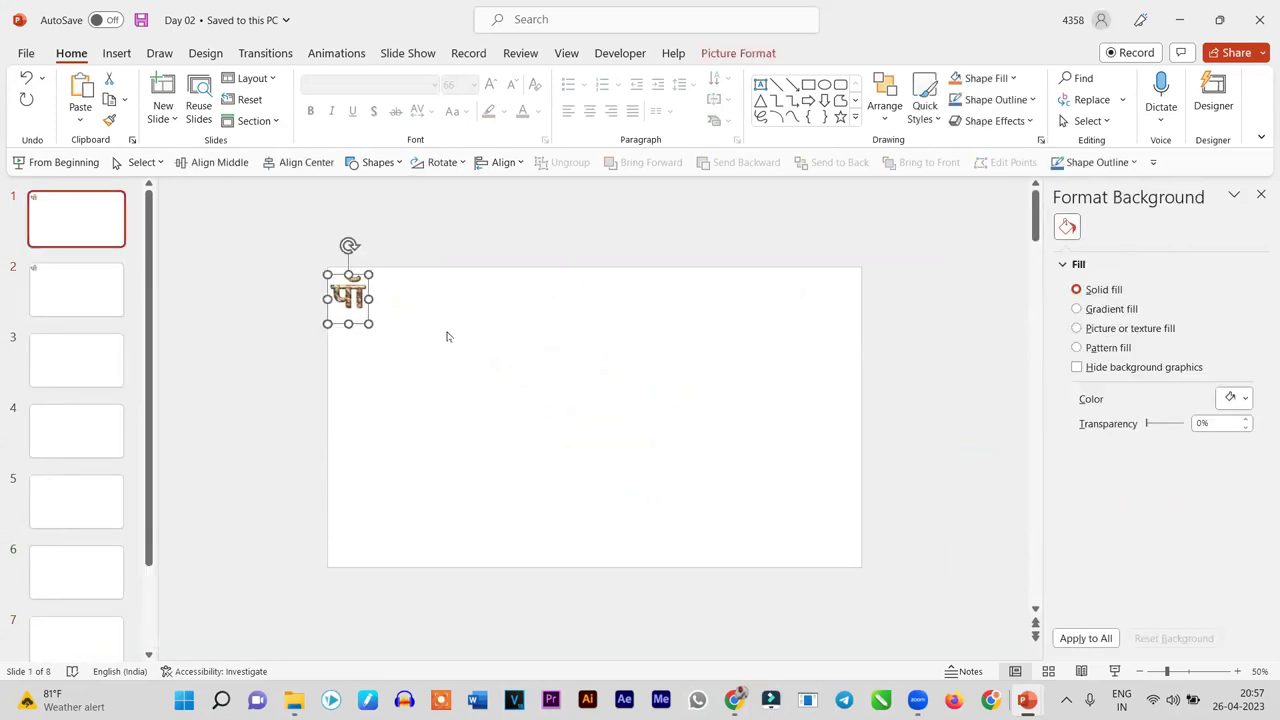
{"action": "scroll", "coordinate": [447, 337], "scroll_direction": "down", "scroll_amount": 4}
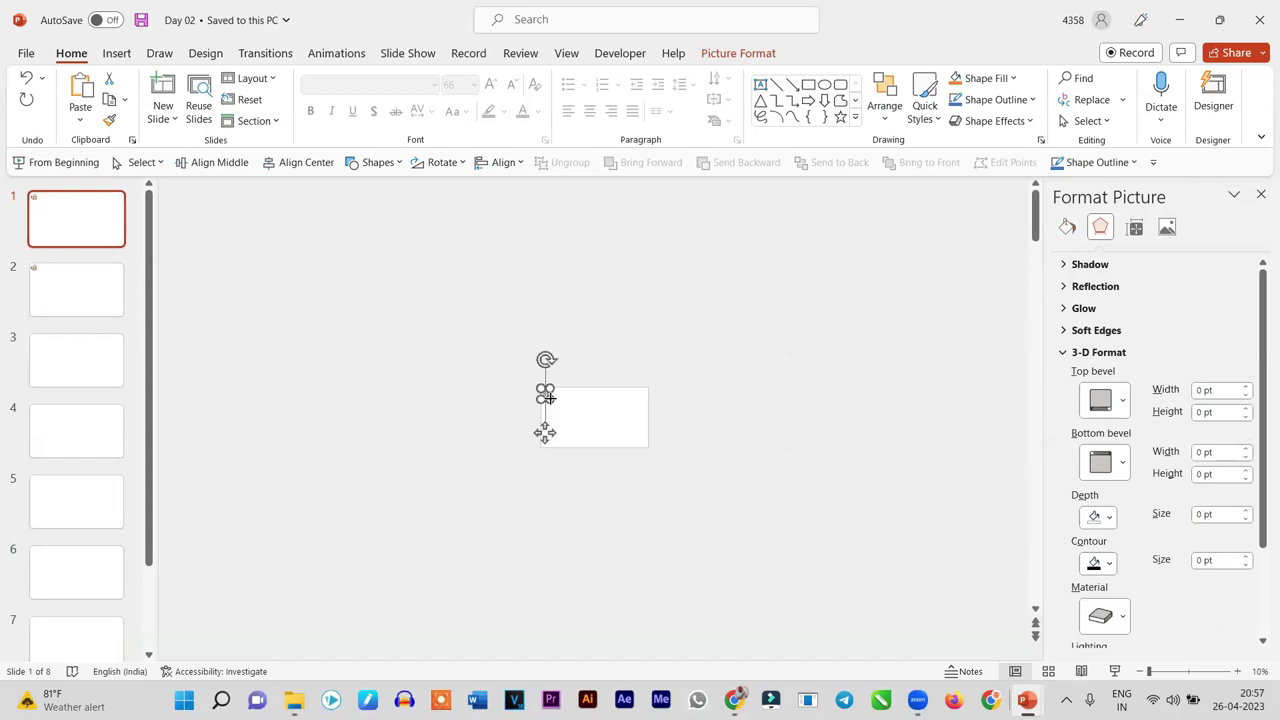
{"action": "scroll", "coordinate": [731, 497], "scroll_direction": "up", "scroll_amount": 3}
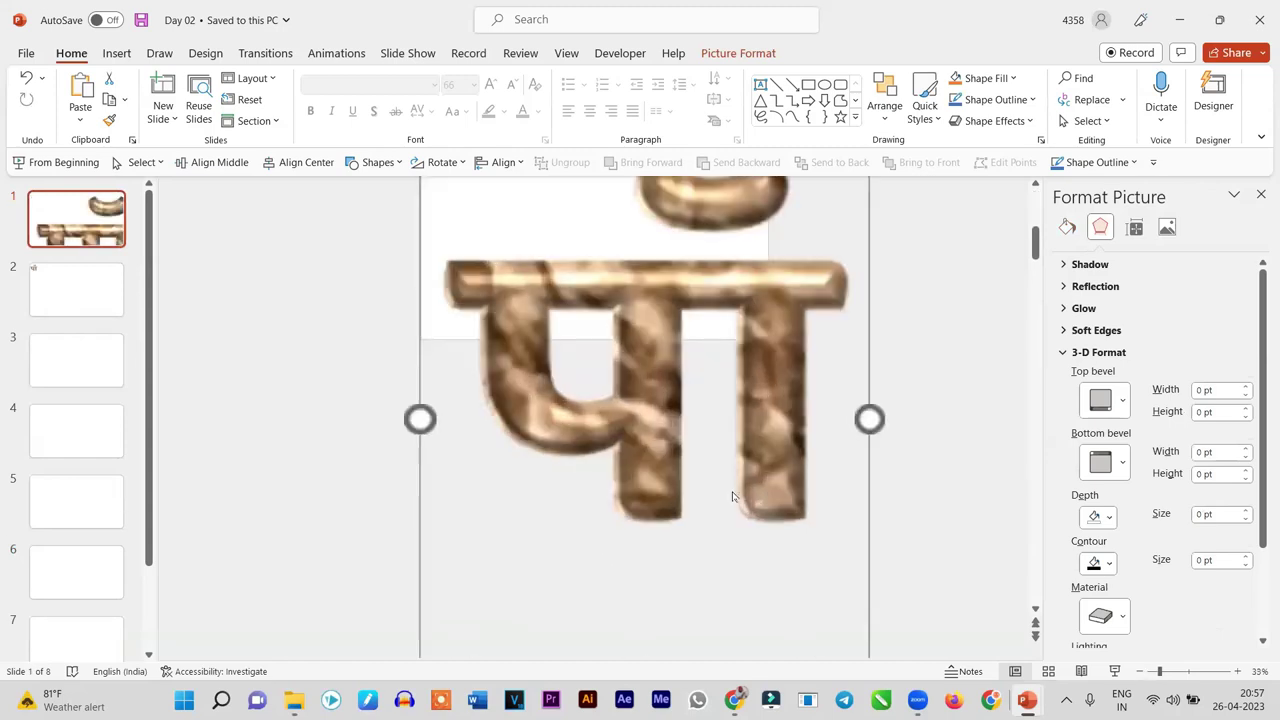
{"action": "scroll", "coordinate": [731, 497], "scroll_direction": "up", "scroll_amount": 2}
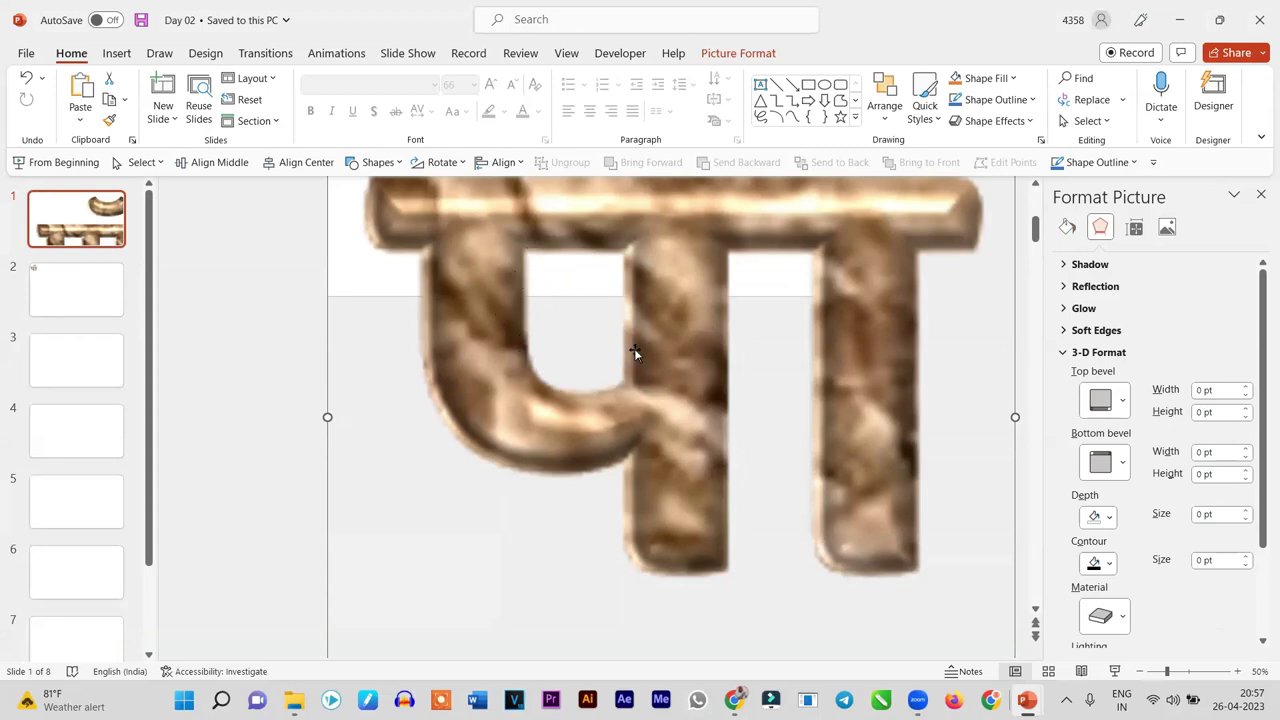
{"action": "scroll", "coordinate": [641, 340], "scroll_direction": "down", "scroll_amount": 4}
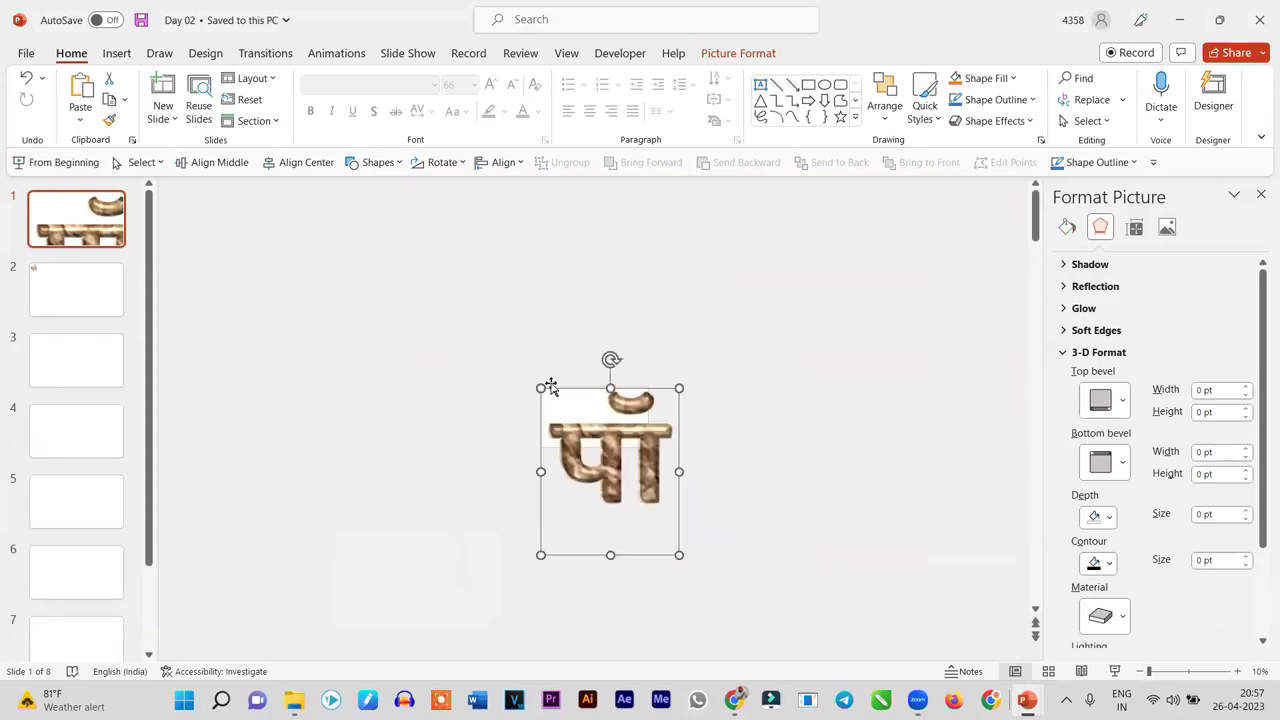
{"action": "left_click_drag", "start_coordinate": [540, 388], "coordinate": [455, 285]}
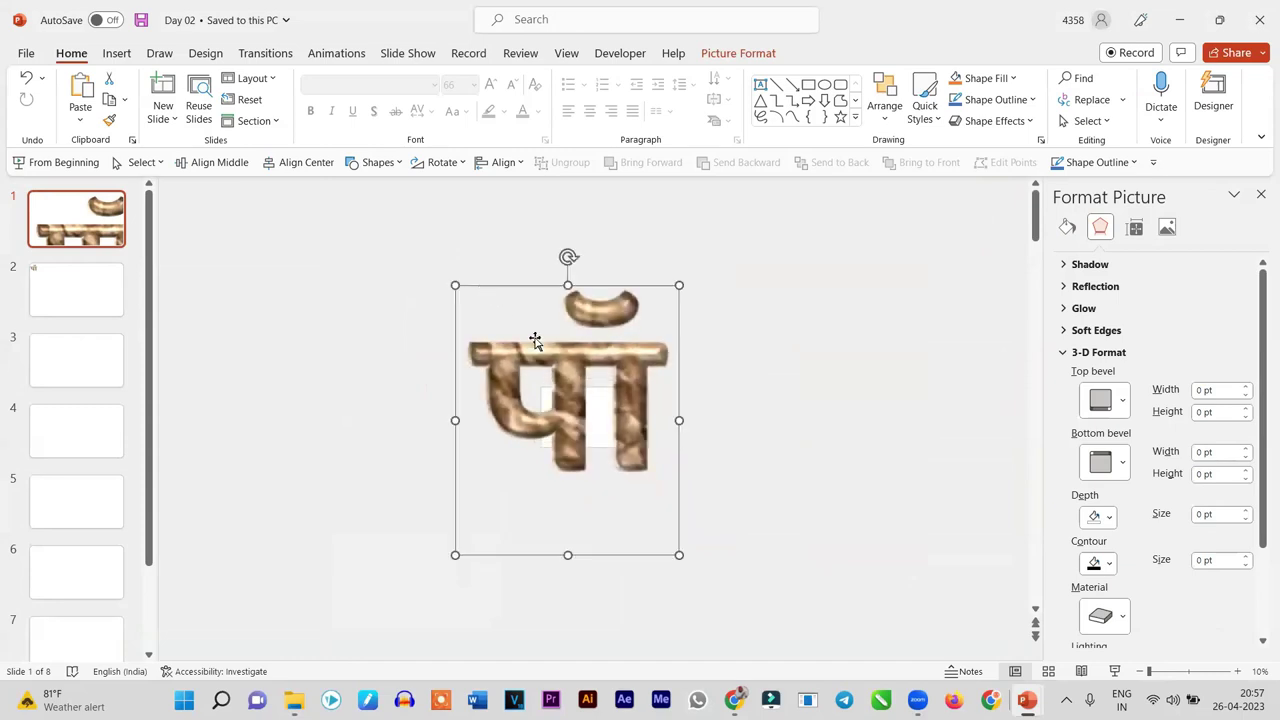
{"action": "left_click_drag", "start_coordinate": [699, 572], "coordinate": [729, 600]}
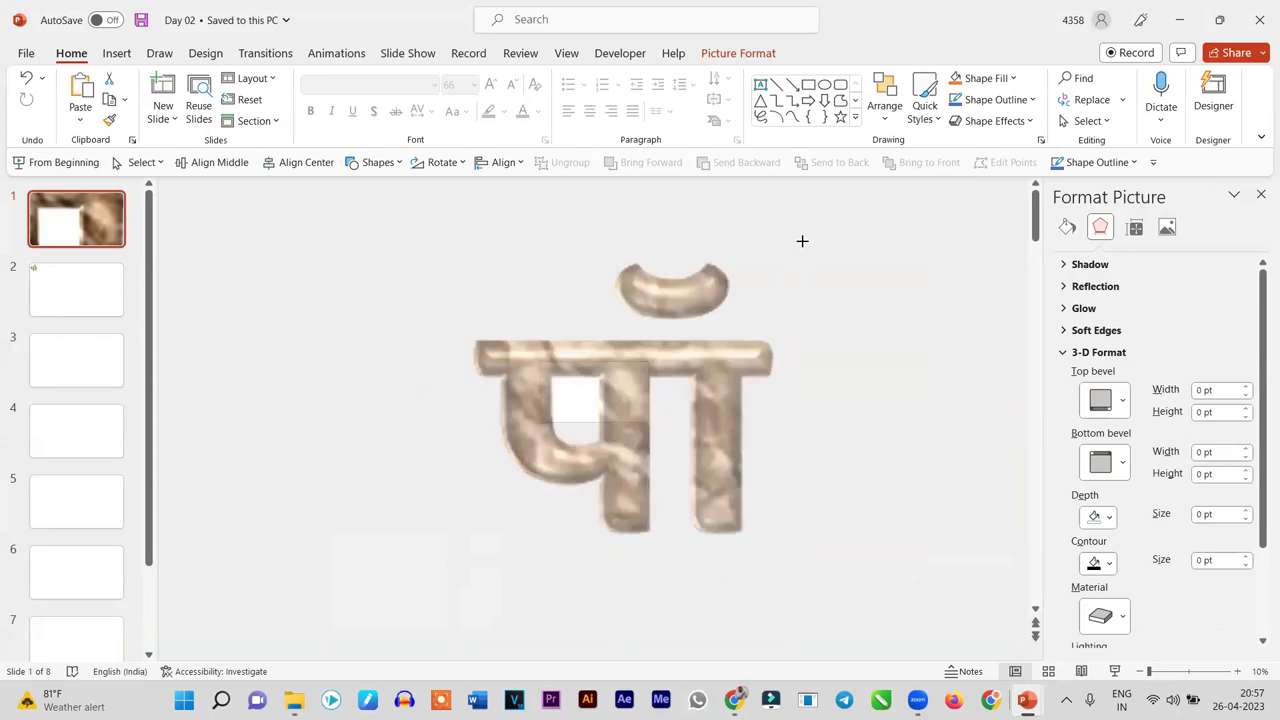
{"action": "left_click_drag", "start_coordinate": [786, 254], "coordinate": [835, 200]}
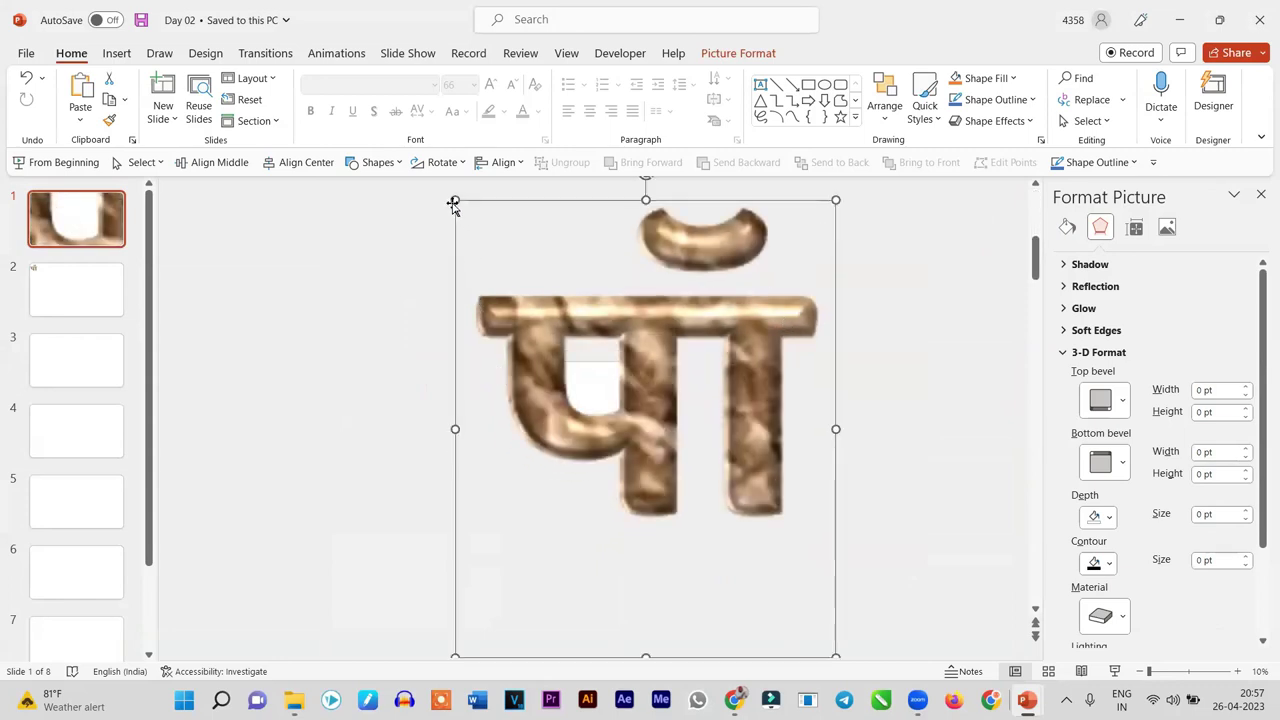
{"action": "left_click_drag", "start_coordinate": [454, 198], "coordinate": [360, 150]}
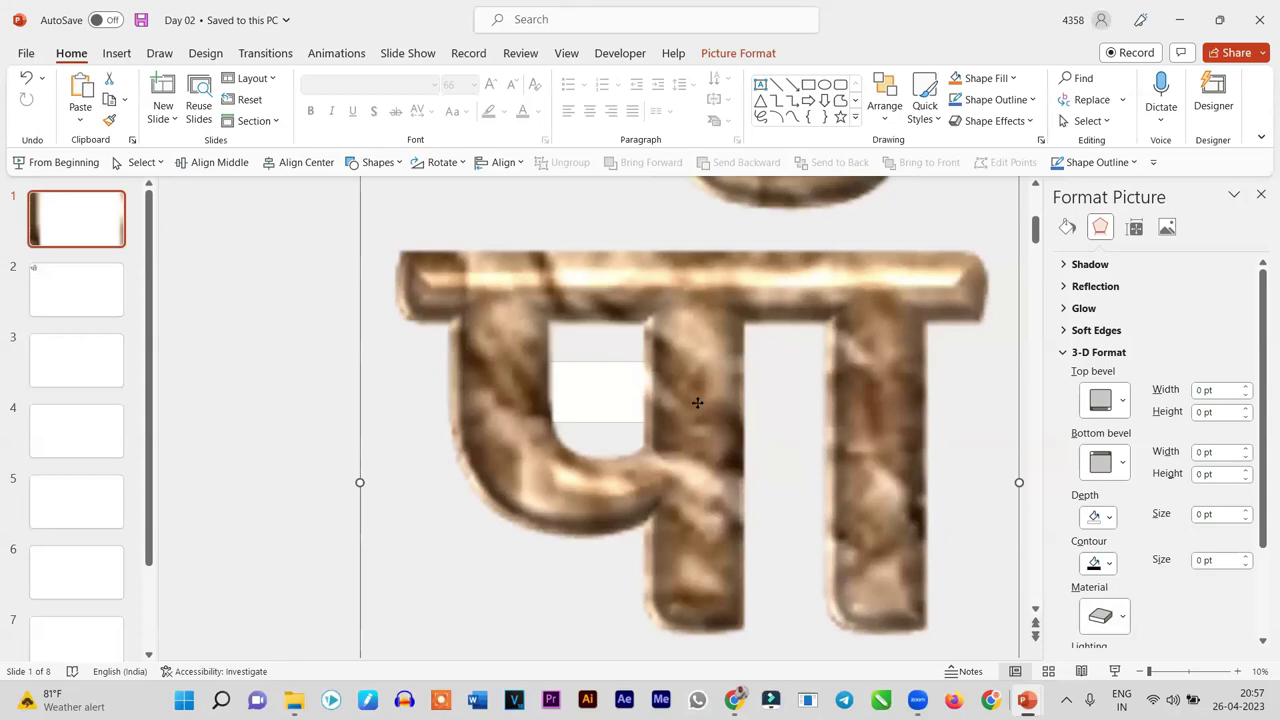
Widen the पॉ picture past the slide's left and right edges, then start the slideshow
{"action": "scroll", "coordinate": [698, 405], "scroll_direction": "down", "scroll_amount": 1}
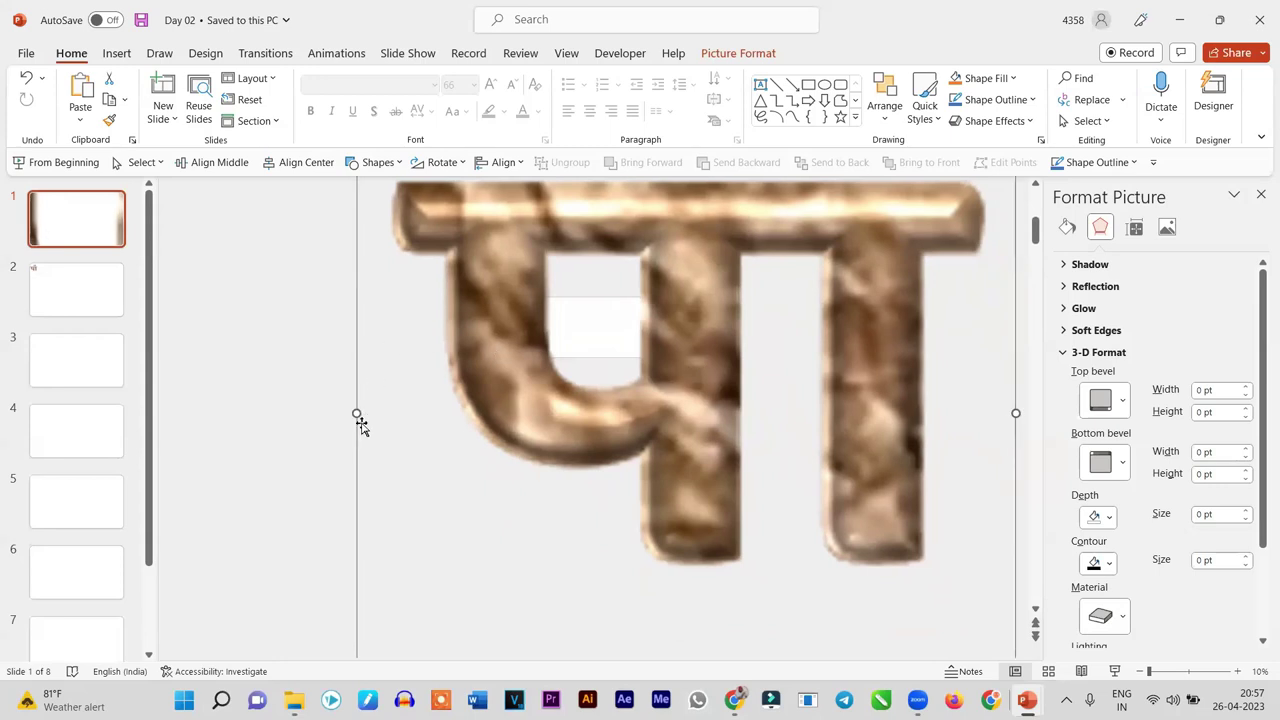
{"action": "left_click_drag", "start_coordinate": [355, 413], "coordinate": [326, 413]}
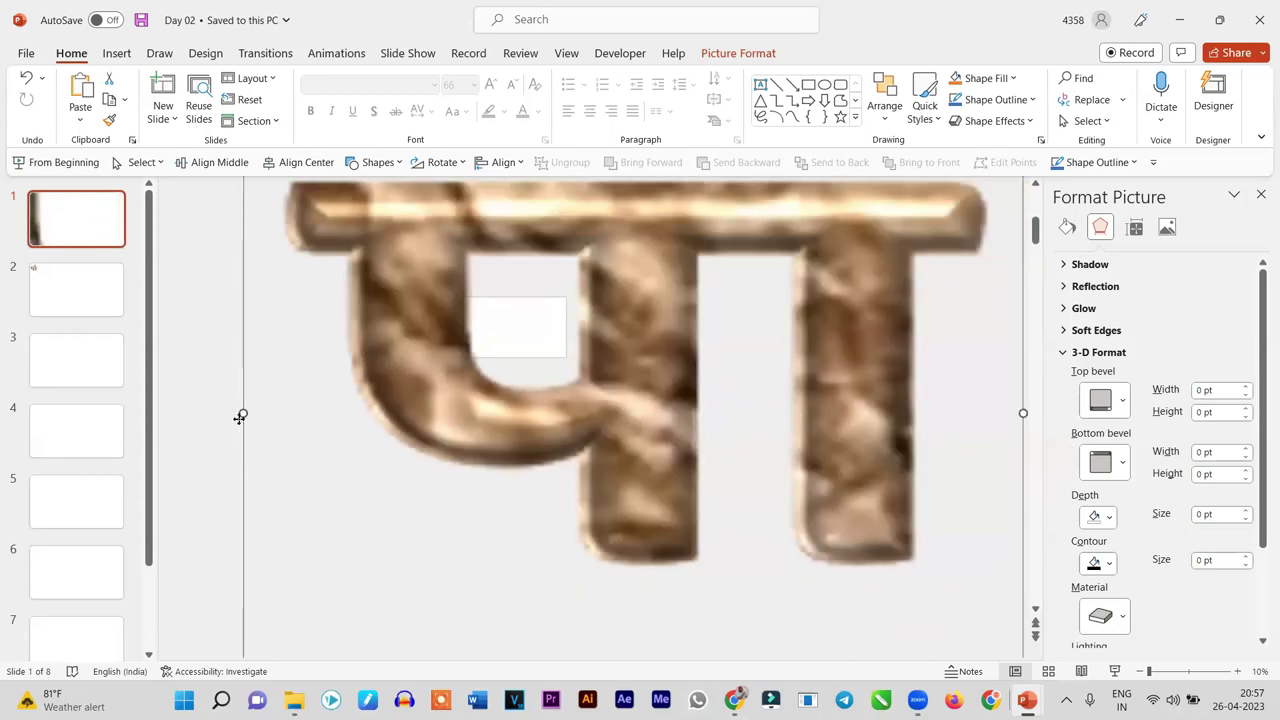
{"action": "left_click_drag", "start_coordinate": [213, 410], "coordinate": [189, 411]}
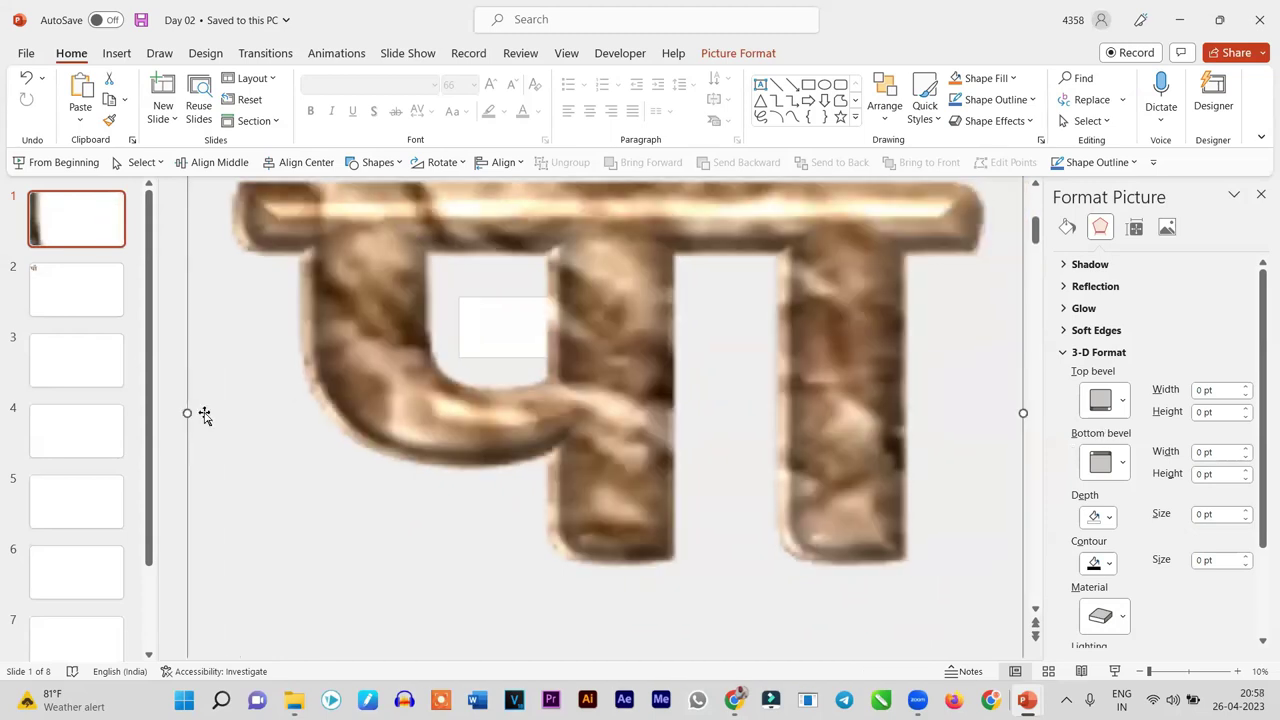
{"action": "left_click_drag", "start_coordinate": [1022, 413], "coordinate": [1090, 415]}
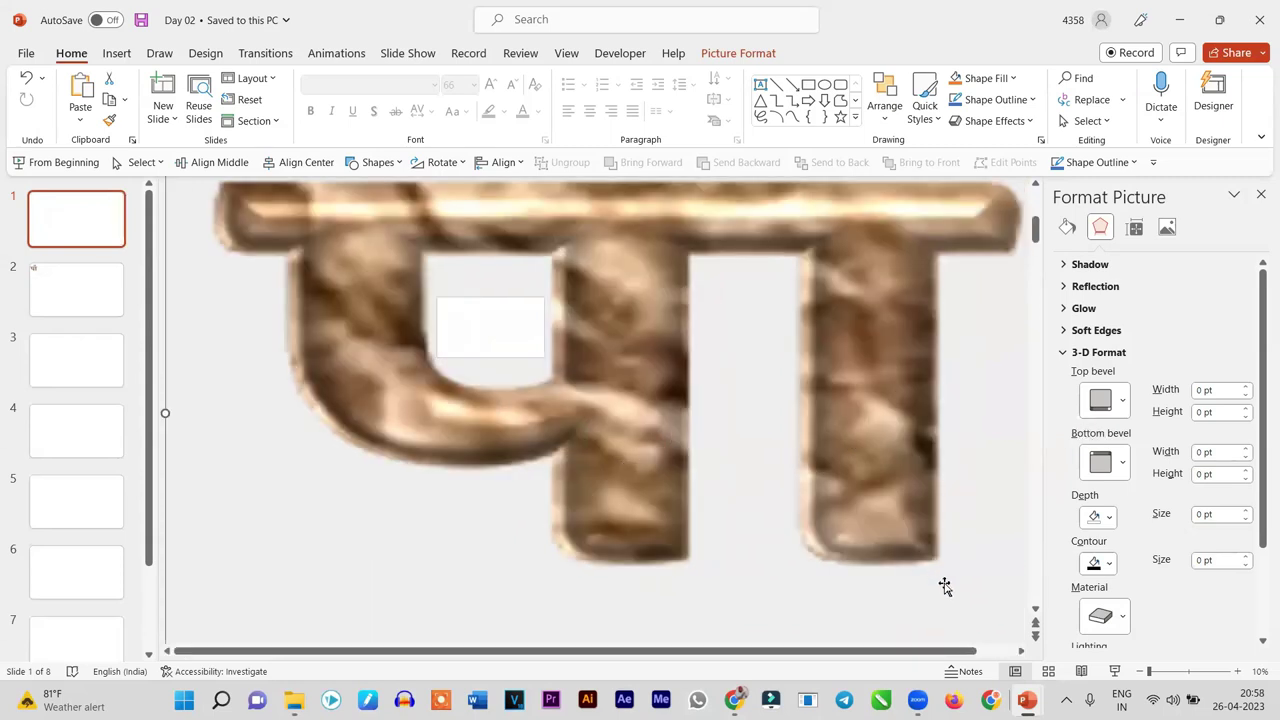
{"action": "left_click", "coordinate": [1115, 671]}
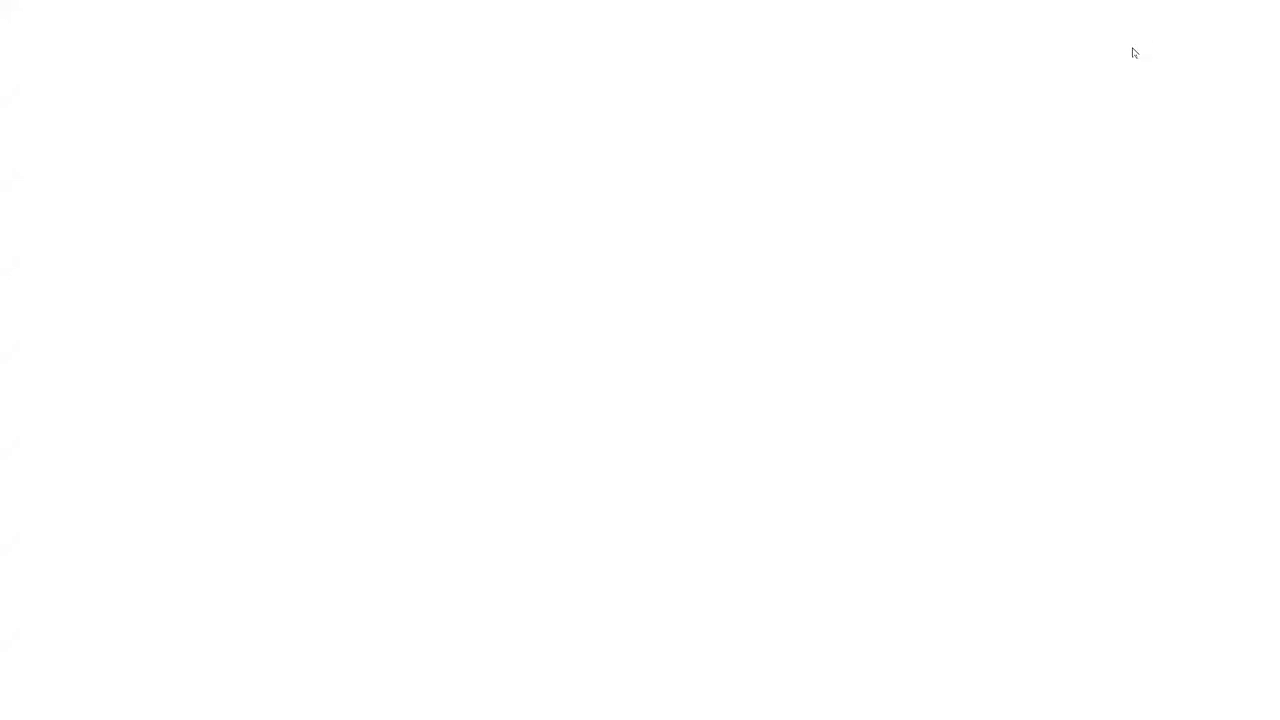
End the slide show and return to editing
{"action": "key", "text": "super"}
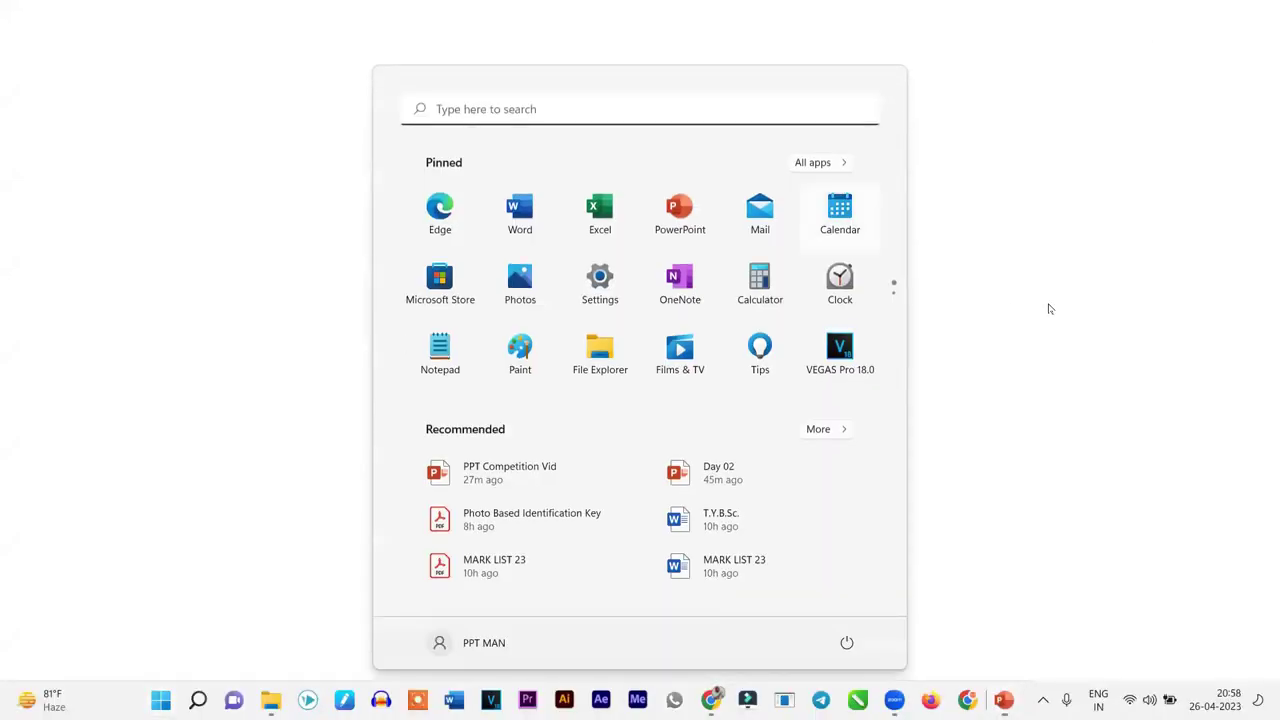
{"action": "key", "text": "Escape"}
{"action": "right_click", "coordinate": [751, 237]}
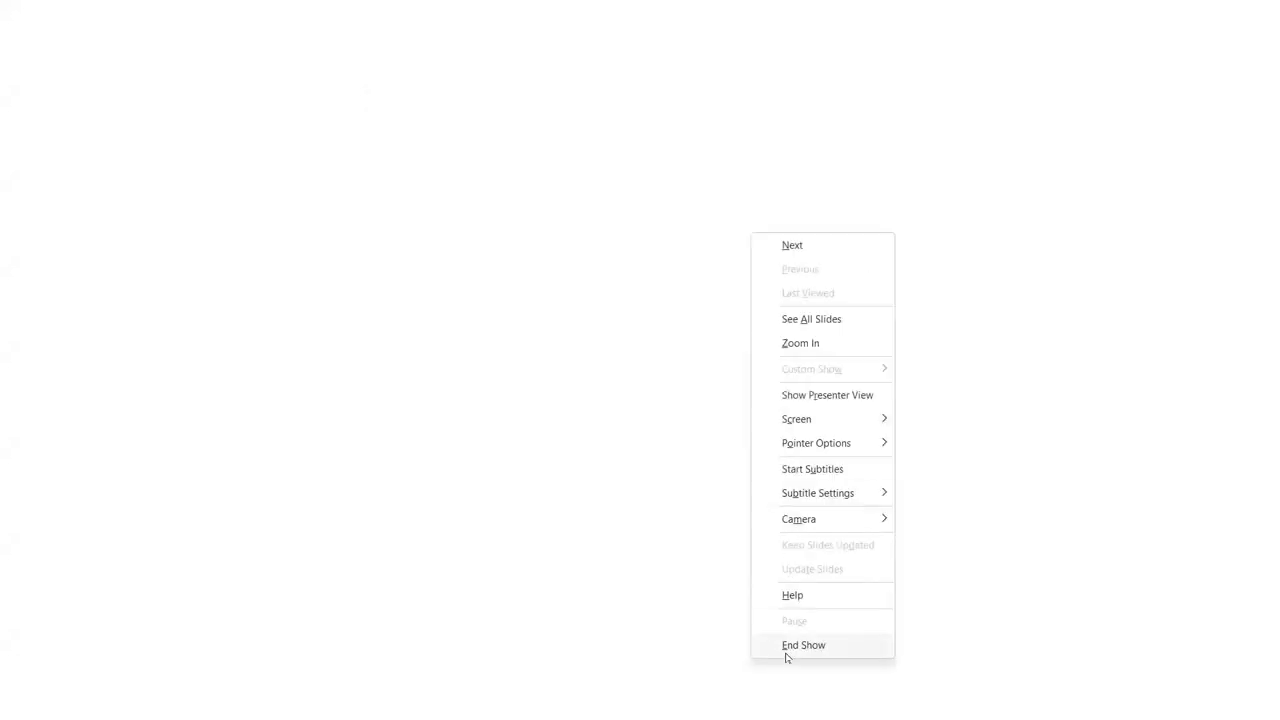
{"action": "left_click", "coordinate": [786, 650]}
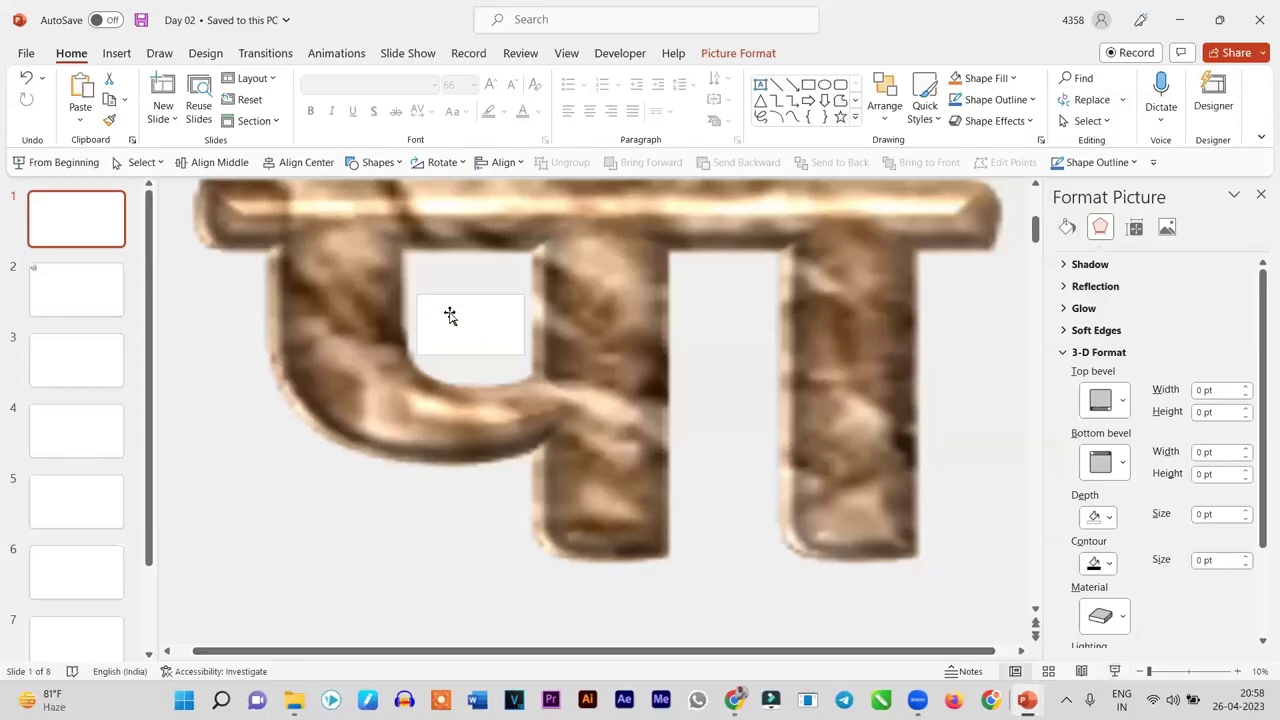
Move the पाँ picture on slide 2 right toward the upper middle
{"action": "left_click", "coordinate": [78, 279]}
{"action": "left_click", "coordinate": [544, 395]}
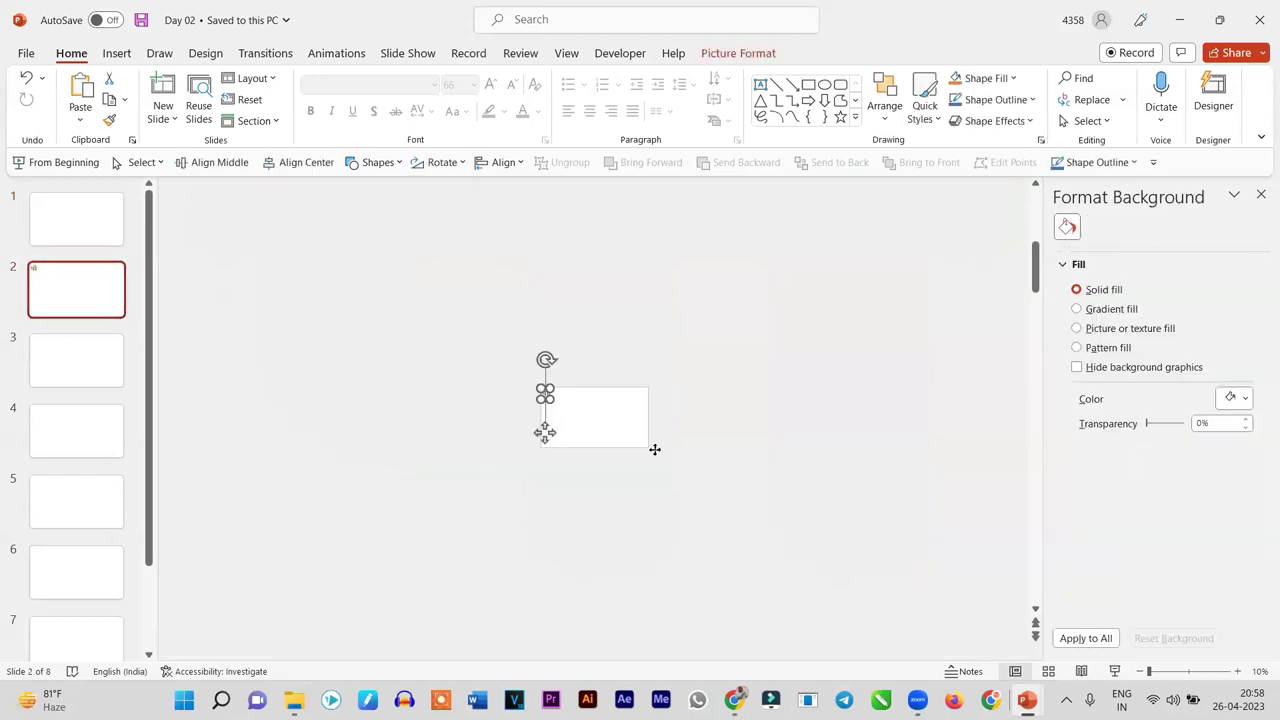
{"action": "scroll", "coordinate": [724, 471], "scroll_direction": "up", "scroll_amount": 5}
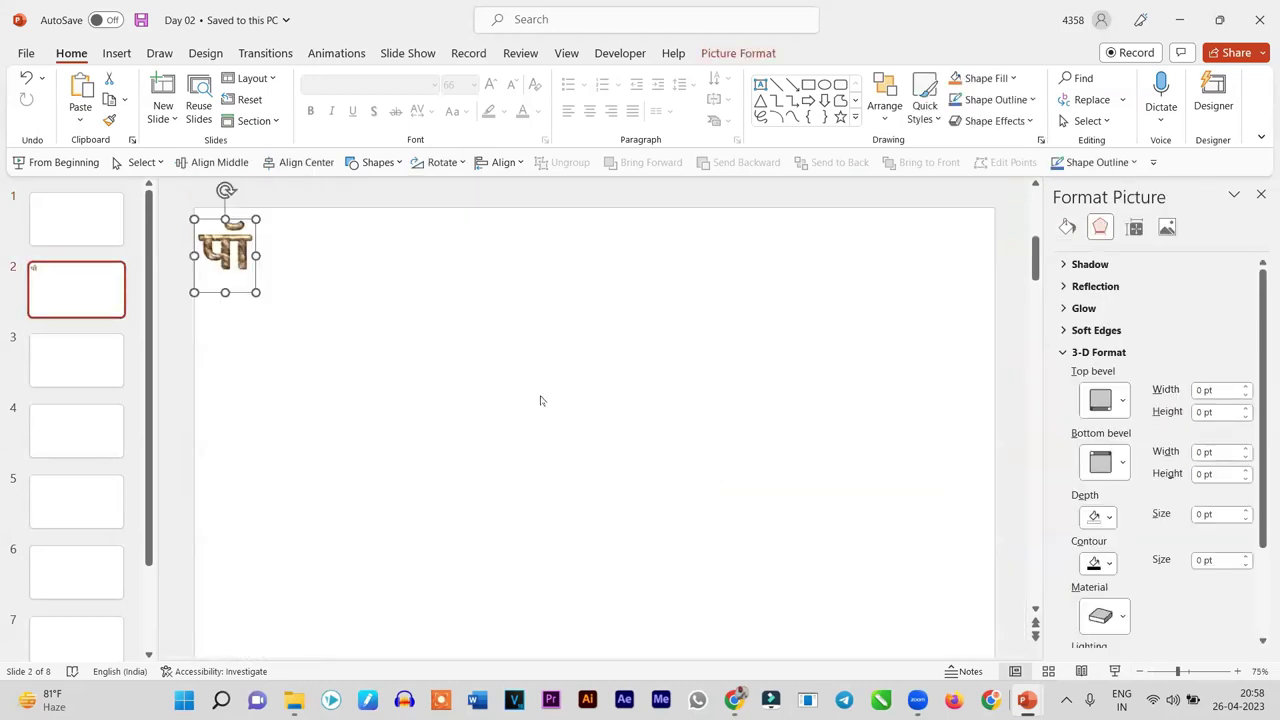
{"action": "mouse_move", "coordinate": [253, 282]}
{"action": "left_mouse_down"}
{"action": "mouse_move", "coordinate": [454, 266]}
{"action": "mouse_move", "coordinate": [455, 313]}
{"action": "left_mouse_up"}
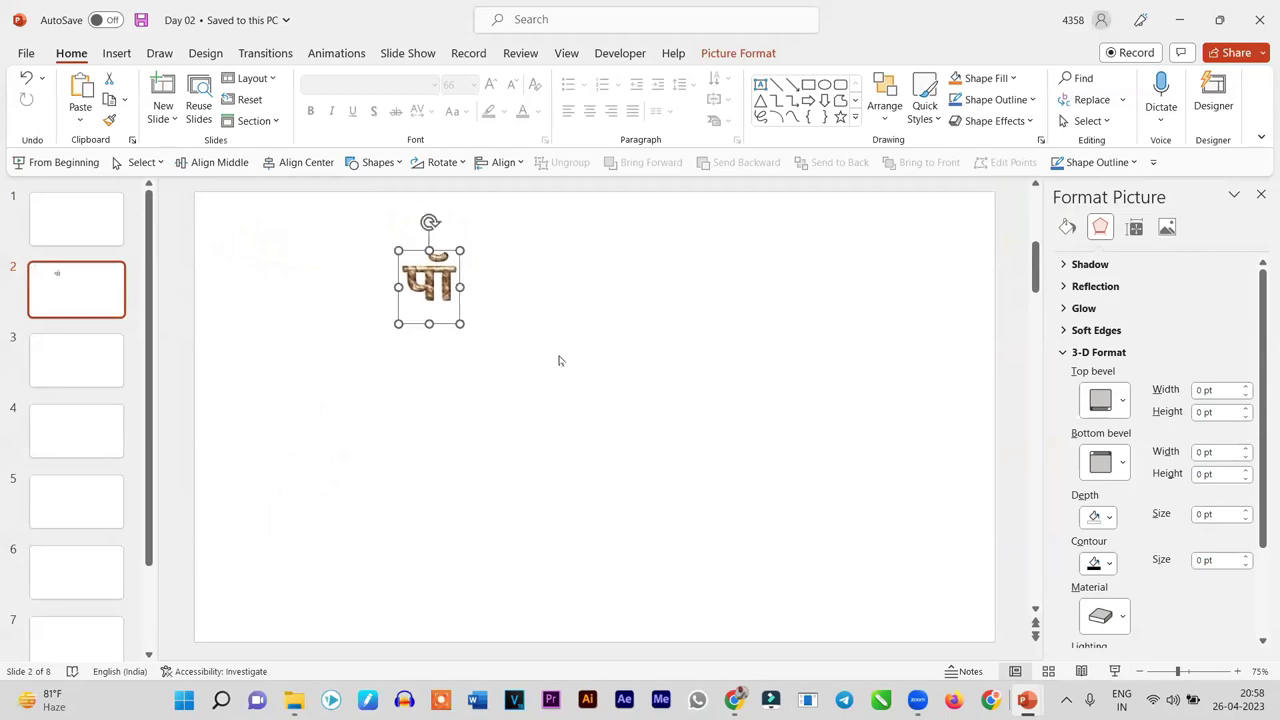
{"action": "left_click", "coordinate": [266, 54]}
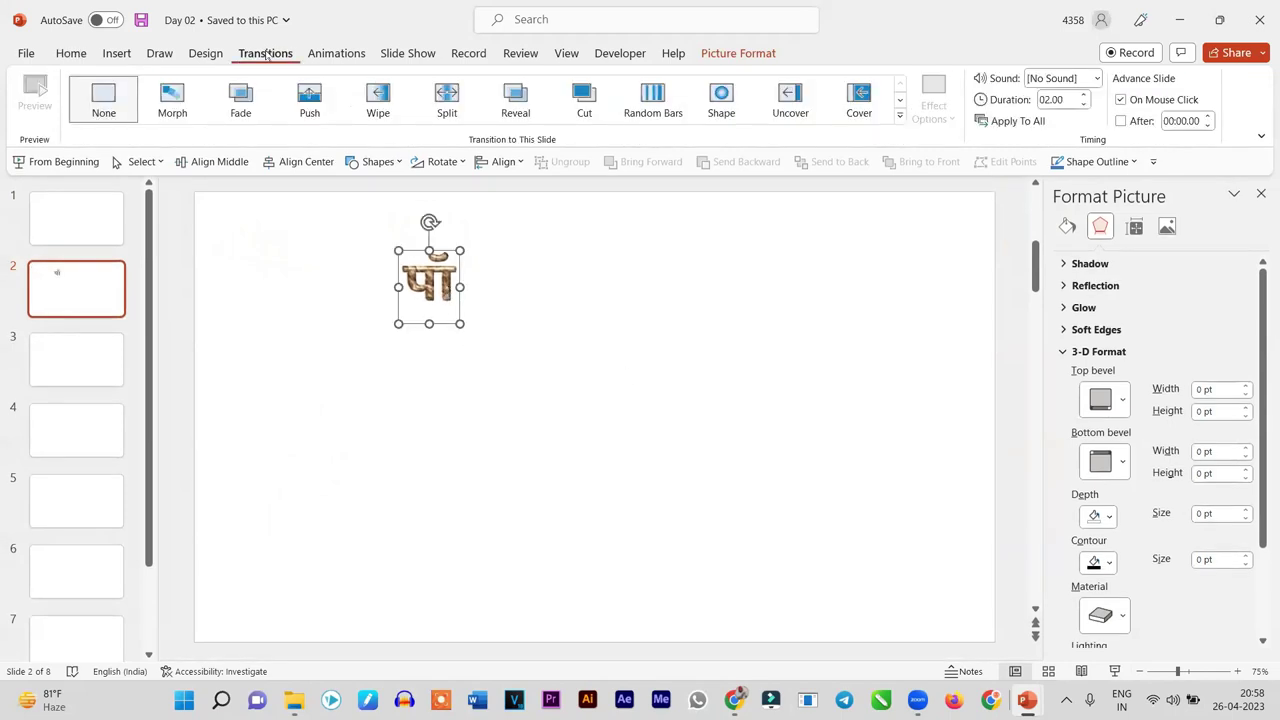
Apply a 00.25-second Morph transition to slide 2 and preview it
{"action": "left_click", "coordinate": [170, 105]}
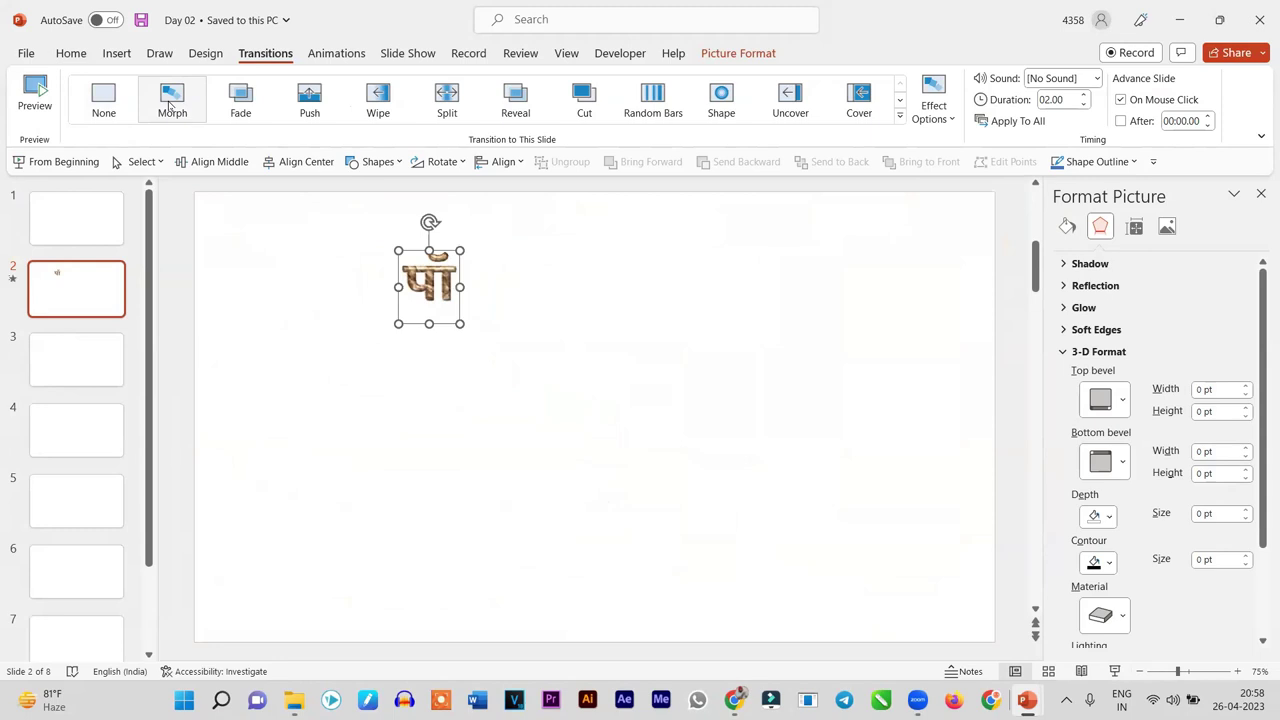
{"action": "left_click", "coordinate": [1083, 105]}
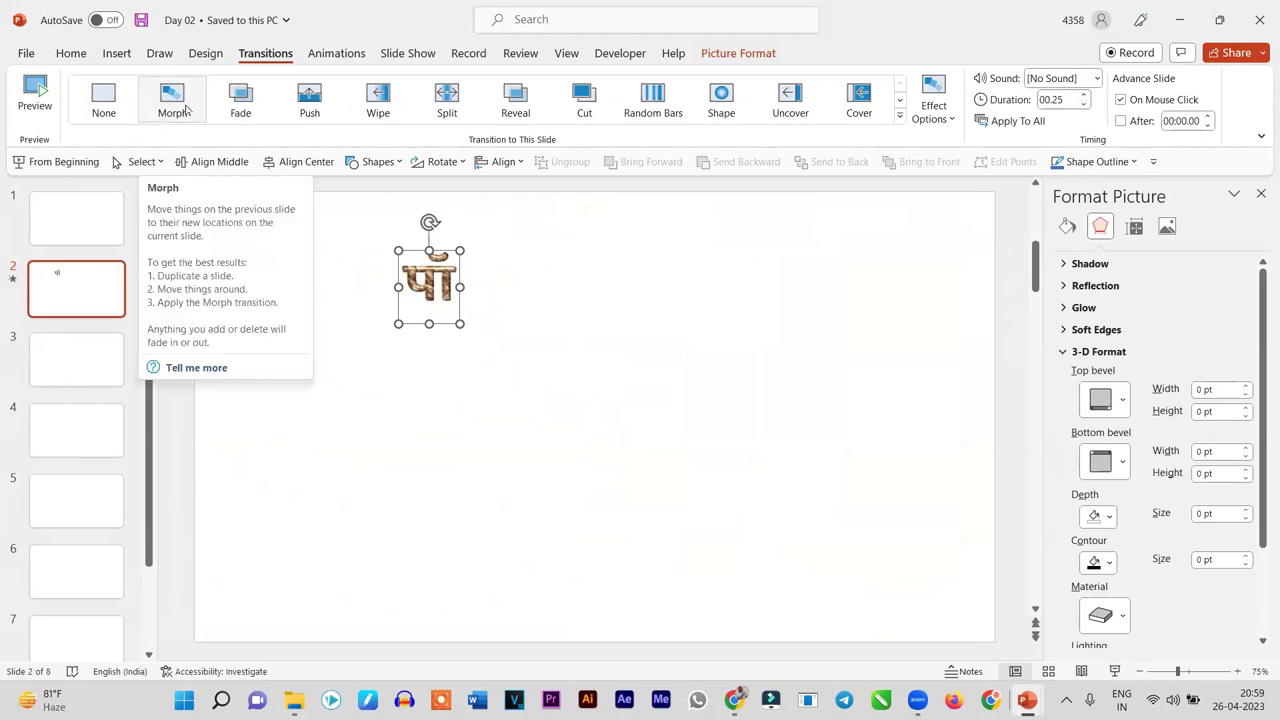
{"action": "left_click", "coordinate": [172, 97]}
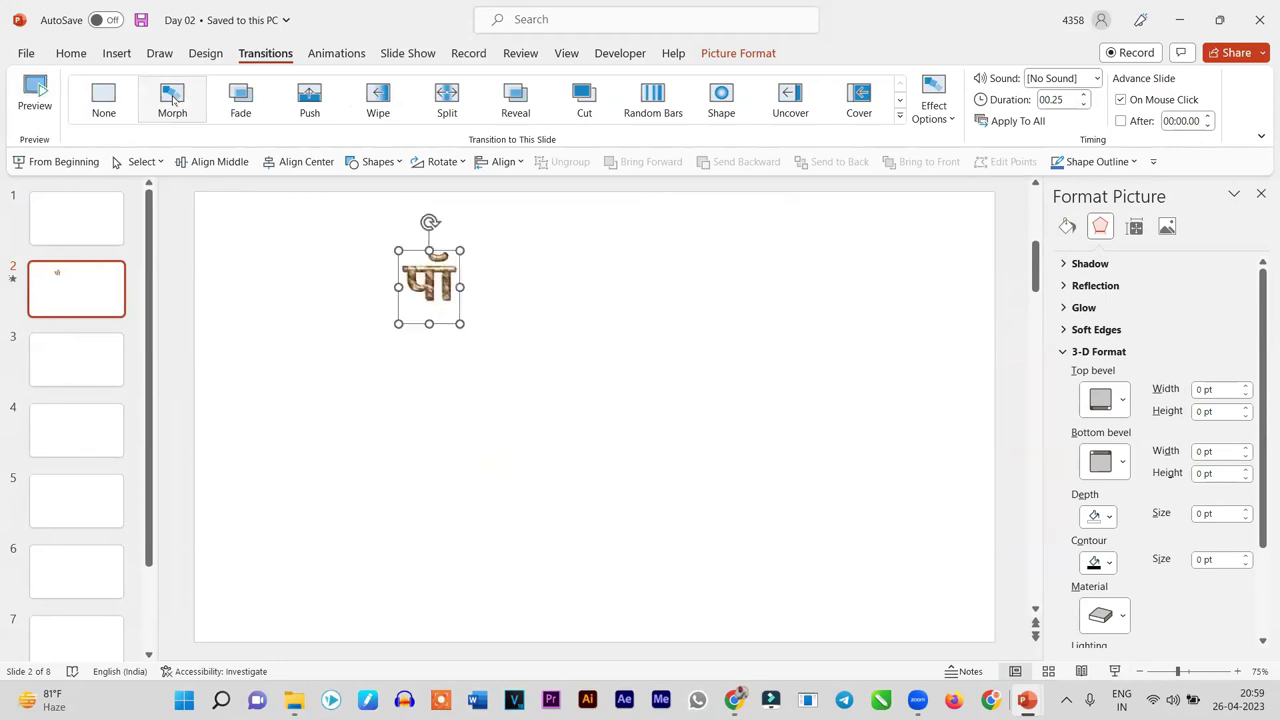
Replay the Morph preview repeatedly, then select slide 1
{"action": "left_click", "coordinate": [172, 97]}
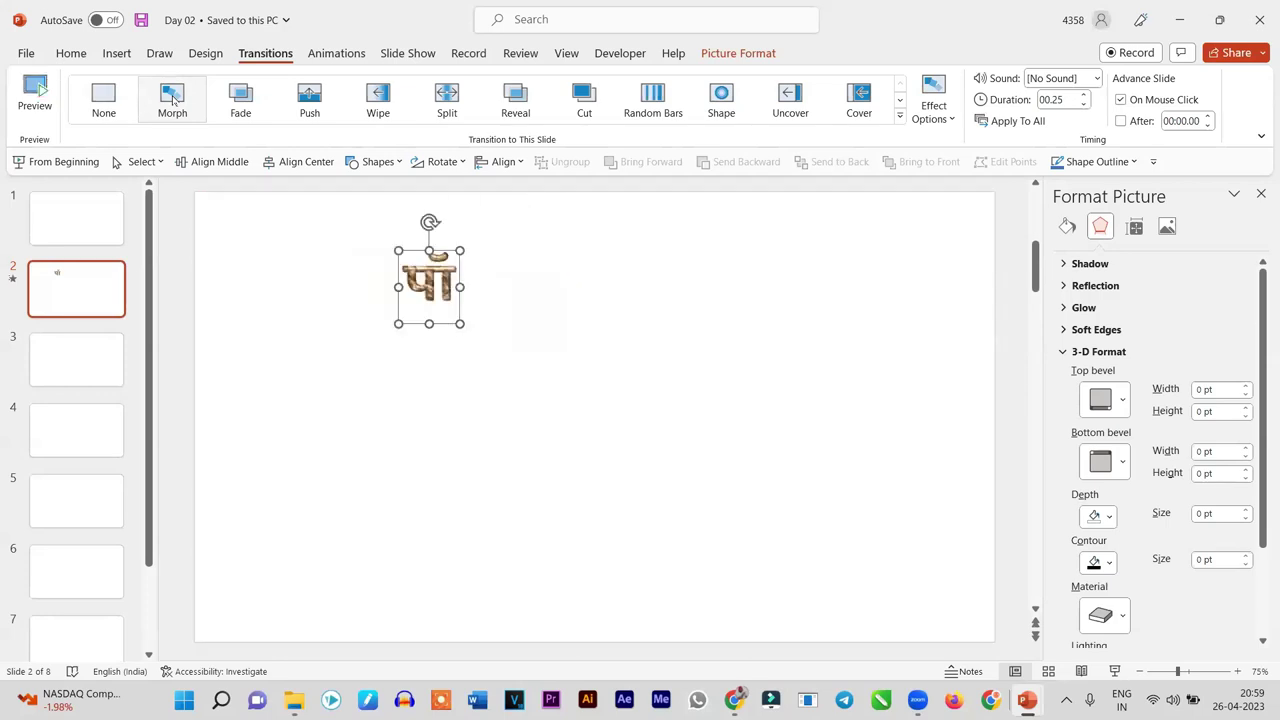
{"action": "left_click", "coordinate": [172, 97]}
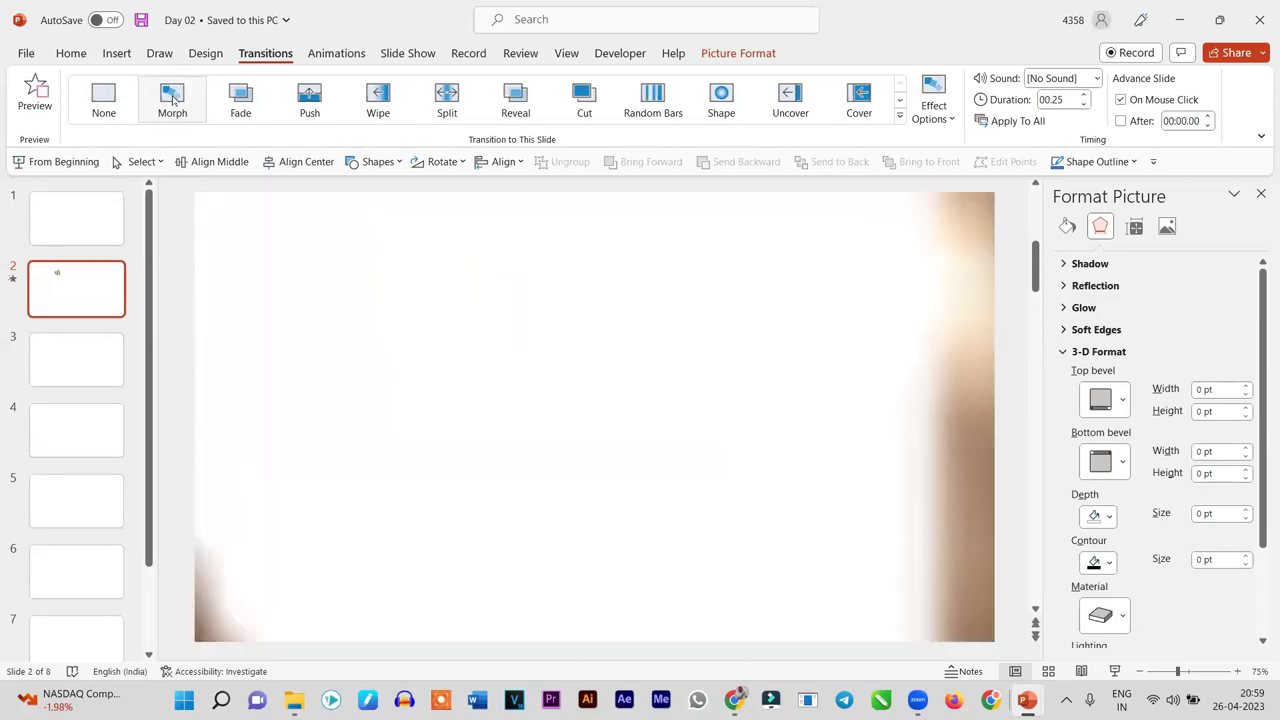
{"action": "left_click", "coordinate": [172, 97]}
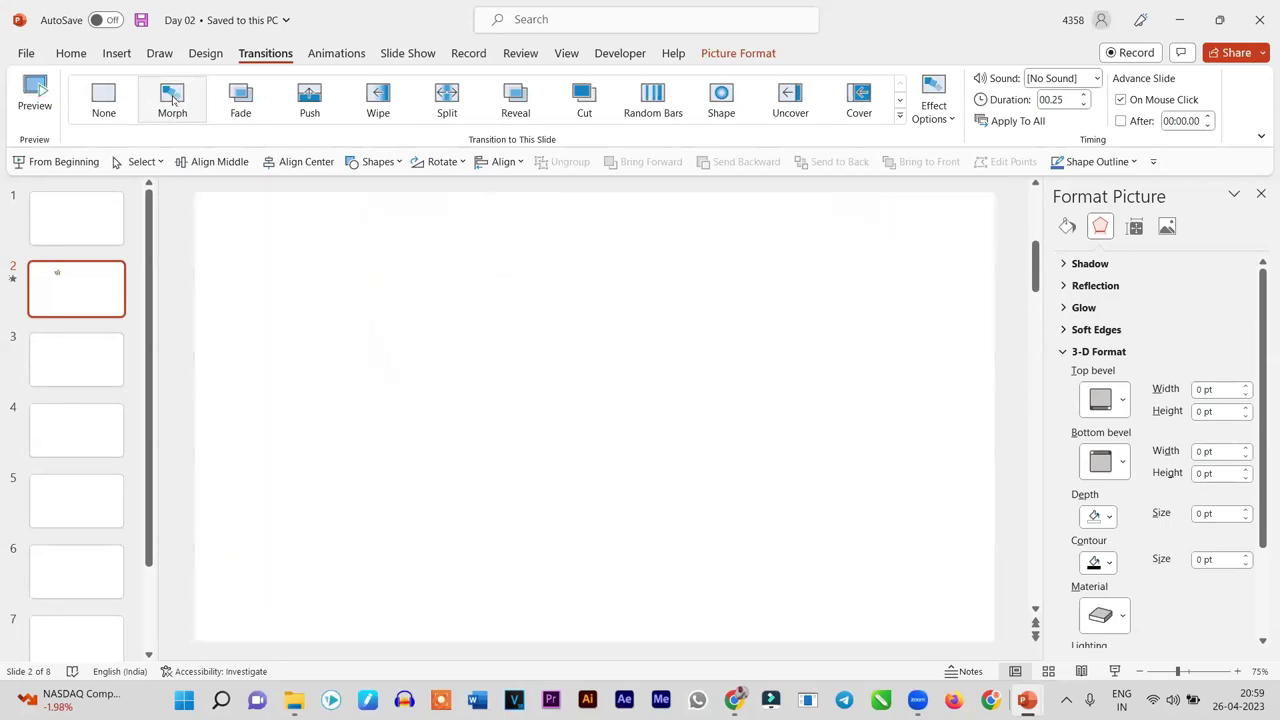
{"action": "left_click", "coordinate": [172, 97]}
{"action": "left_click", "coordinate": [172, 97]}
{"action": "left_click", "coordinate": [172, 97]}
{"action": "left_click", "coordinate": [172, 97]}
{"action": "left_click", "coordinate": [172, 97]}
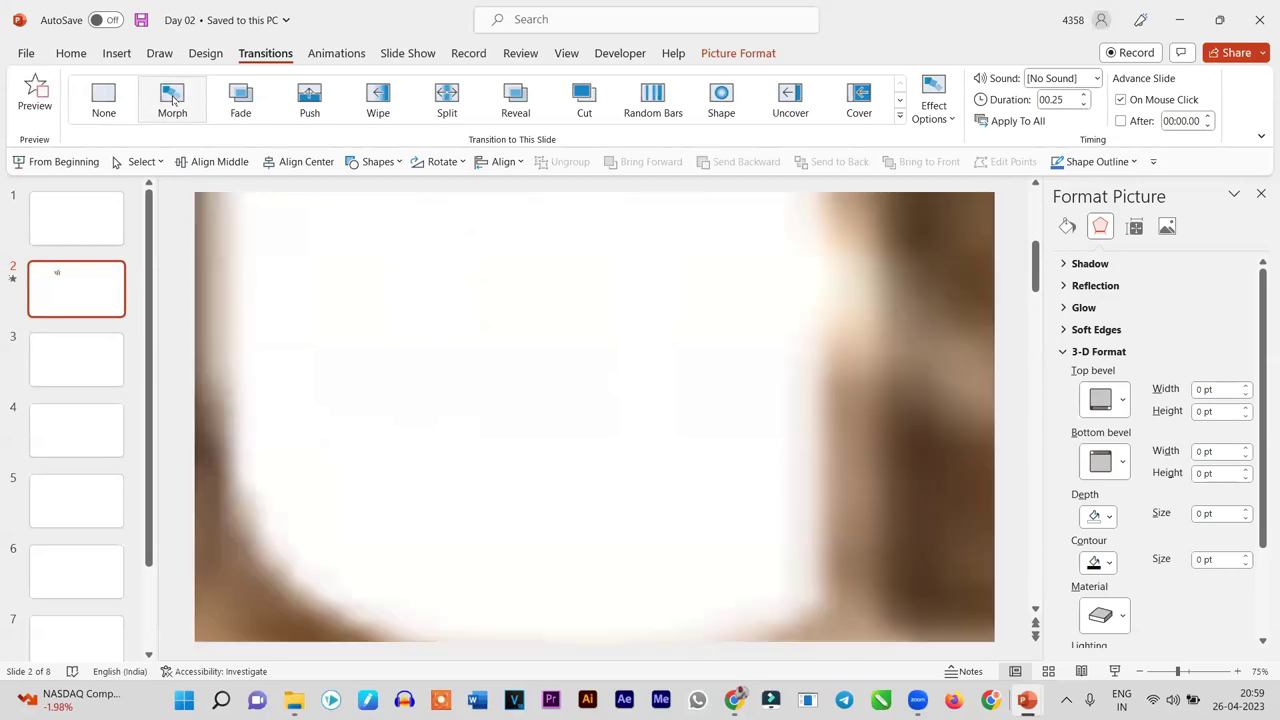
{"action": "left_click", "coordinate": [172, 97]}
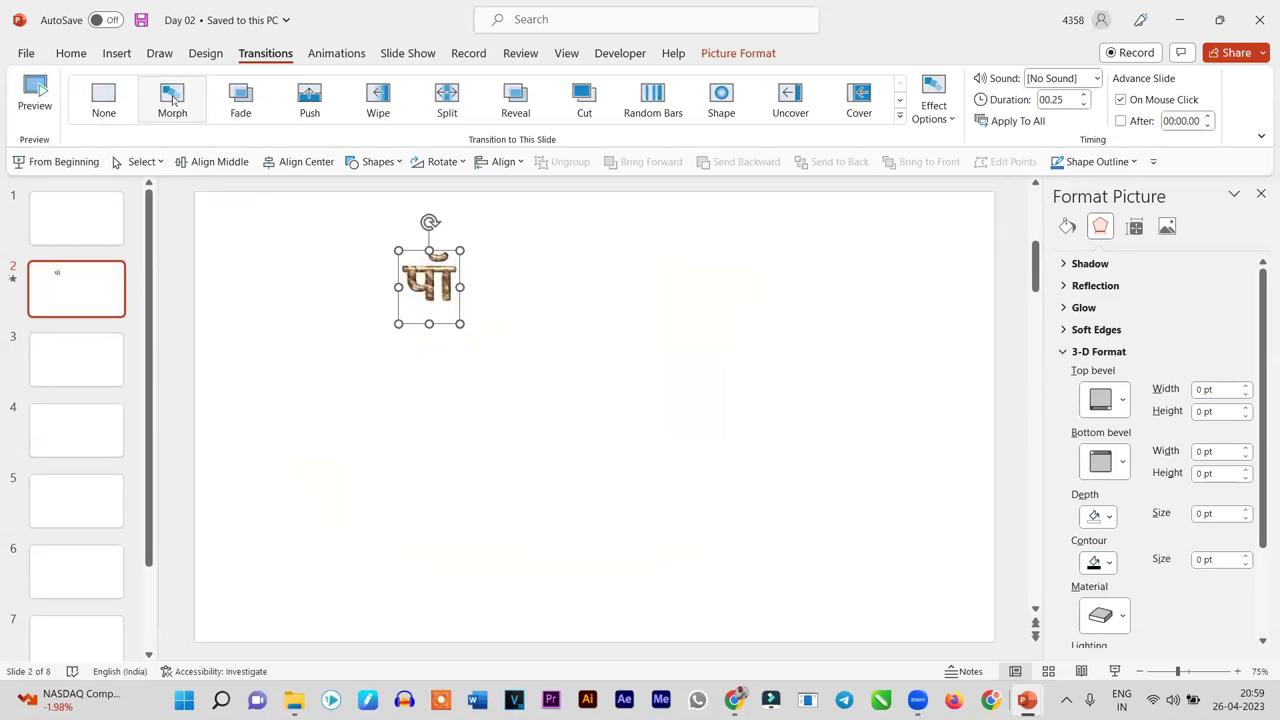
{"action": "left_click", "coordinate": [172, 97]}
{"action": "left_click", "coordinate": [172, 97]}
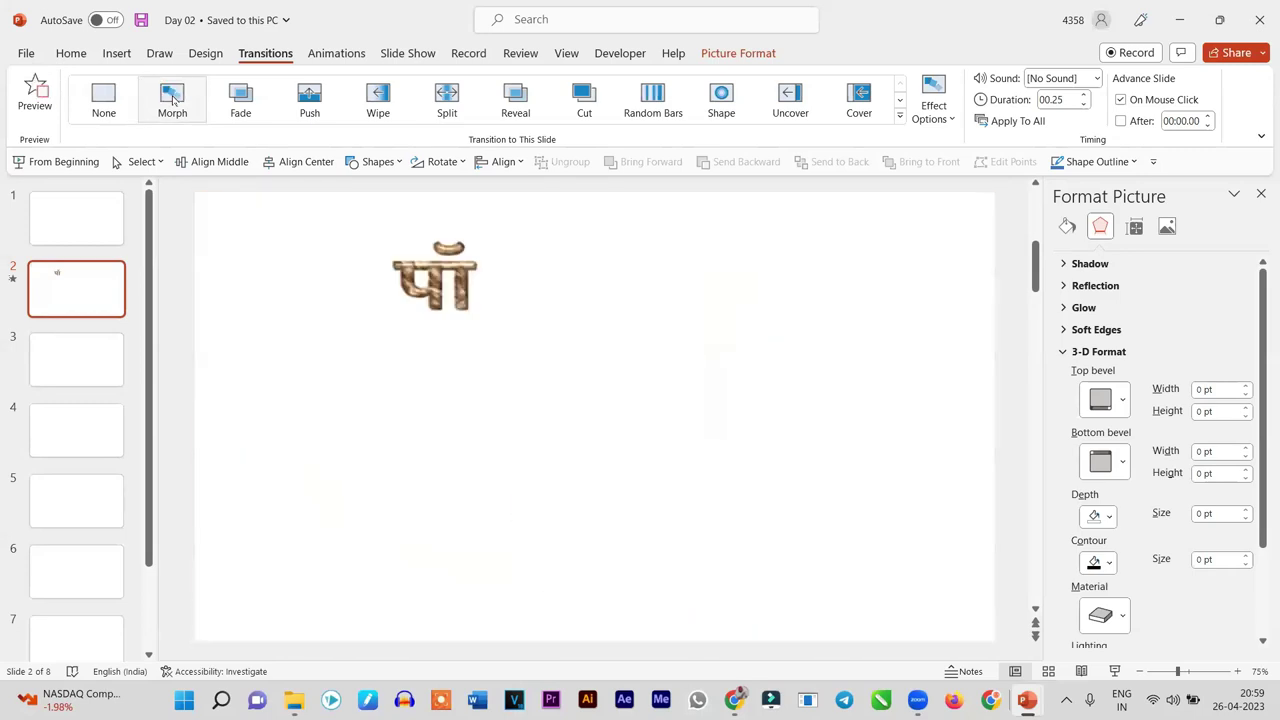
{"action": "left_click", "coordinate": [172, 97]}
{"action": "left_click", "coordinate": [172, 97]}
{"action": "left_click", "coordinate": [172, 97]}
{"action": "left_click", "coordinate": [172, 97]}
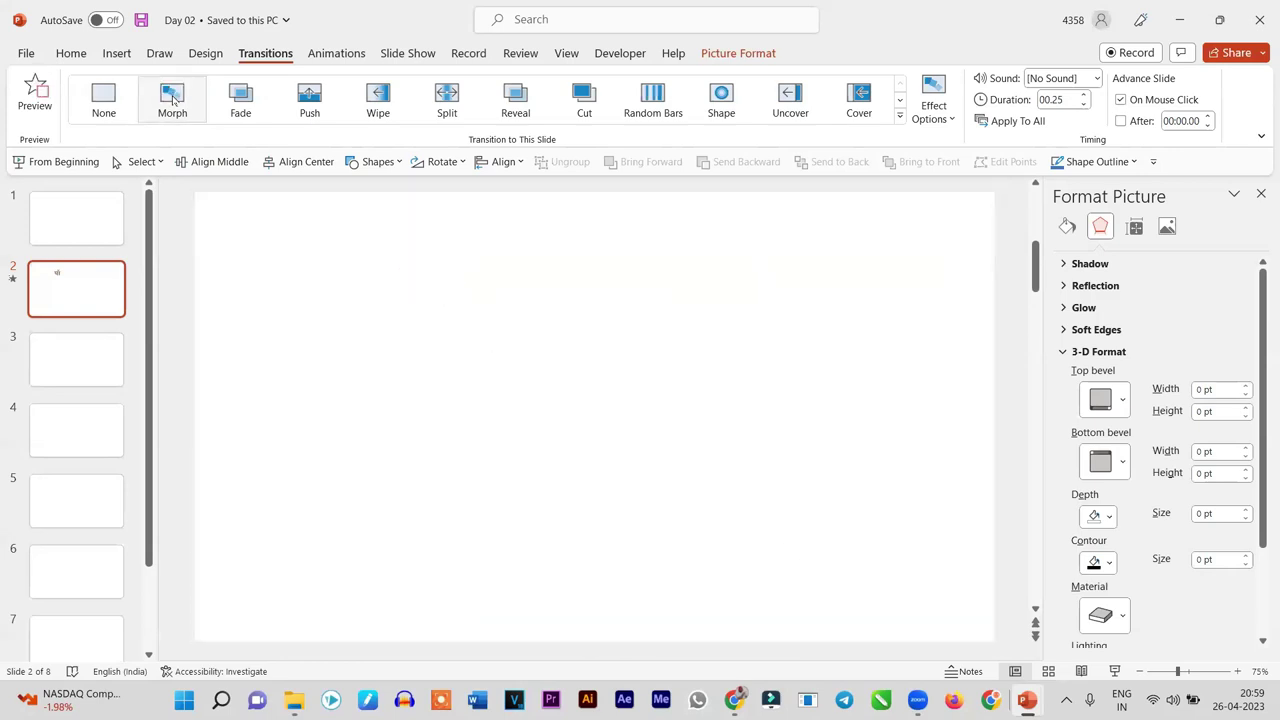
{"action": "left_click", "coordinate": [172, 97]}
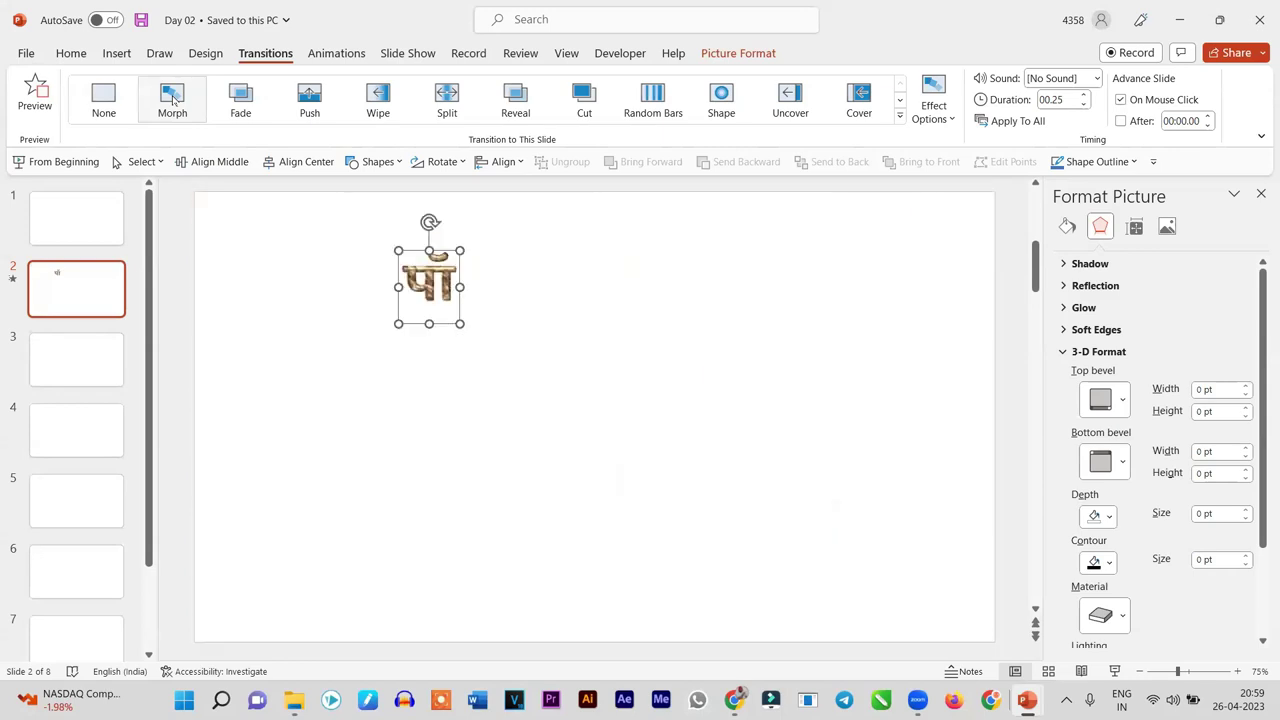
{"action": "left_click", "coordinate": [172, 97]}
{"action": "left_click", "coordinate": [84, 222]}
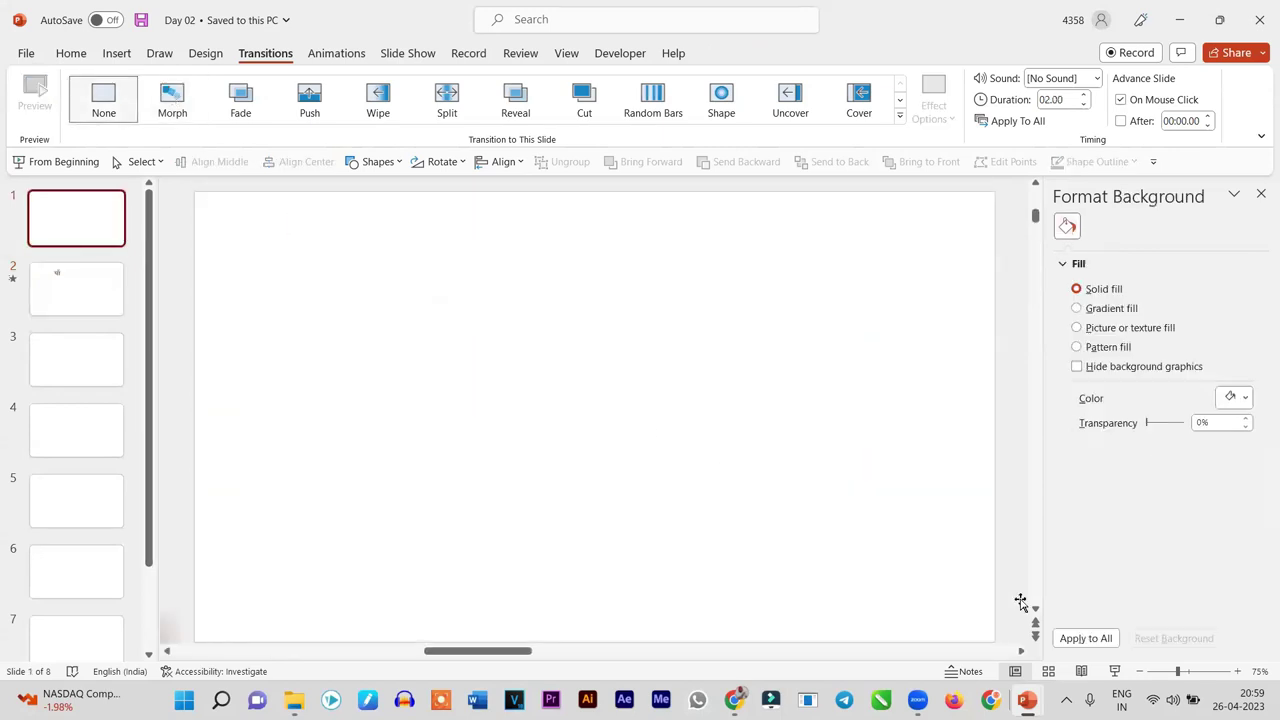
Play the slide show to watch the Morph into the पाँ picture, then end it
{"action": "left_click", "coordinate": [1115, 673]}
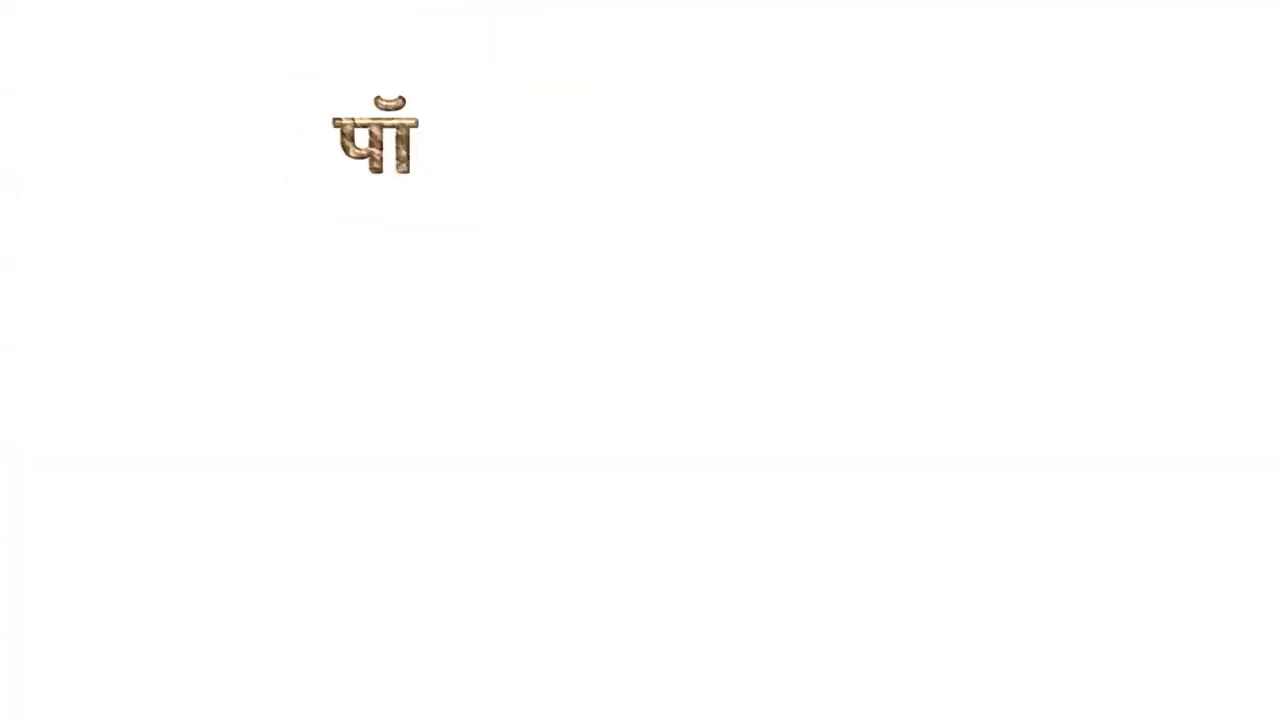
{"action": "key", "text": "super"}
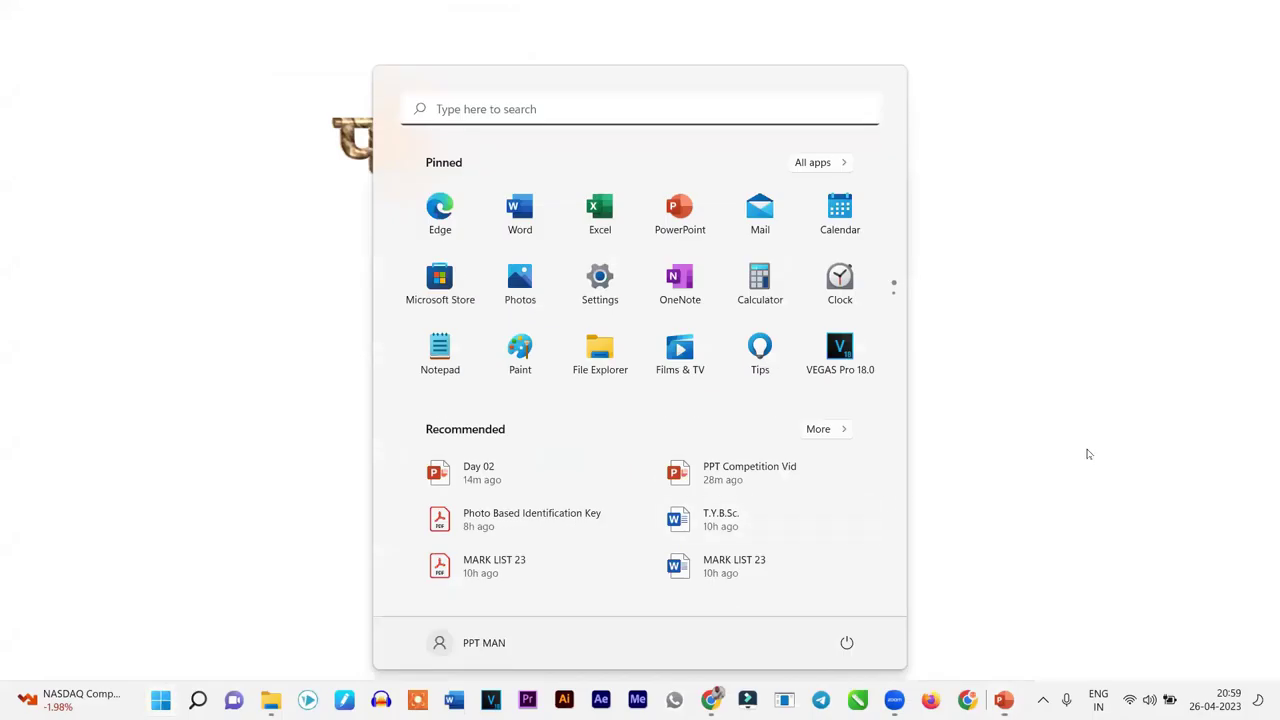
{"action": "left_click", "coordinate": [1086, 451]}
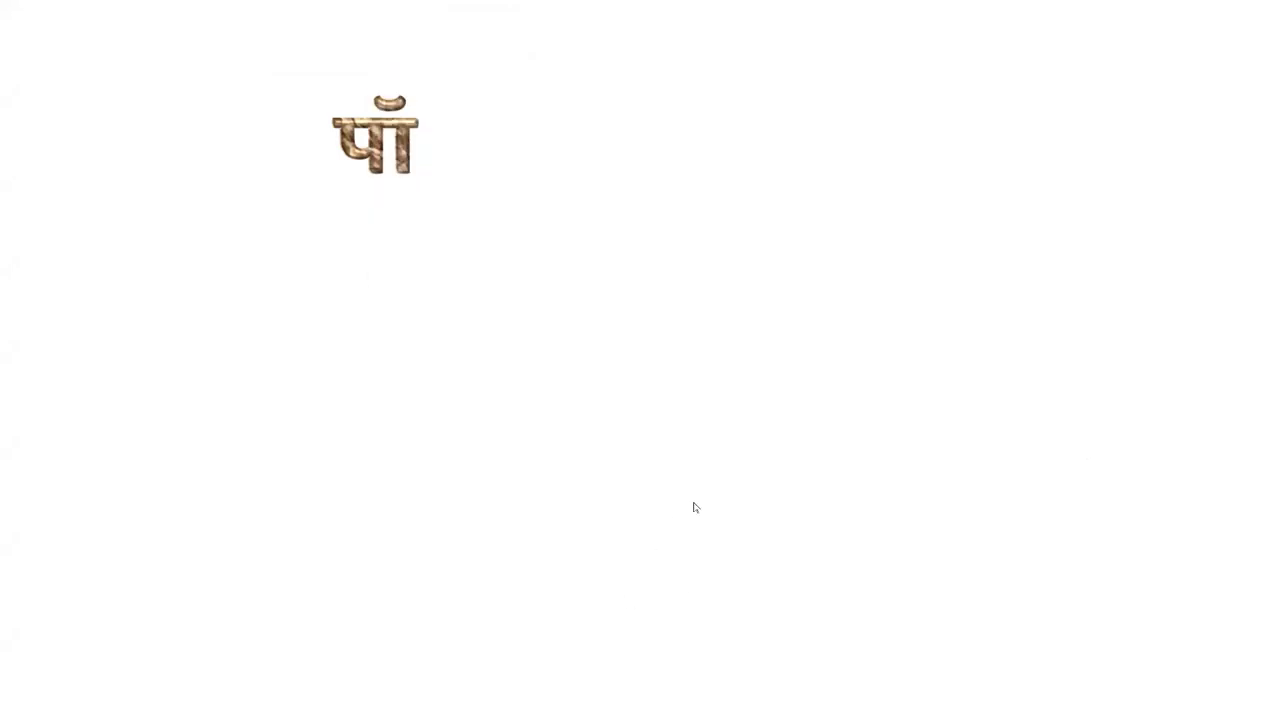
{"action": "right_click", "coordinate": [904, 239]}
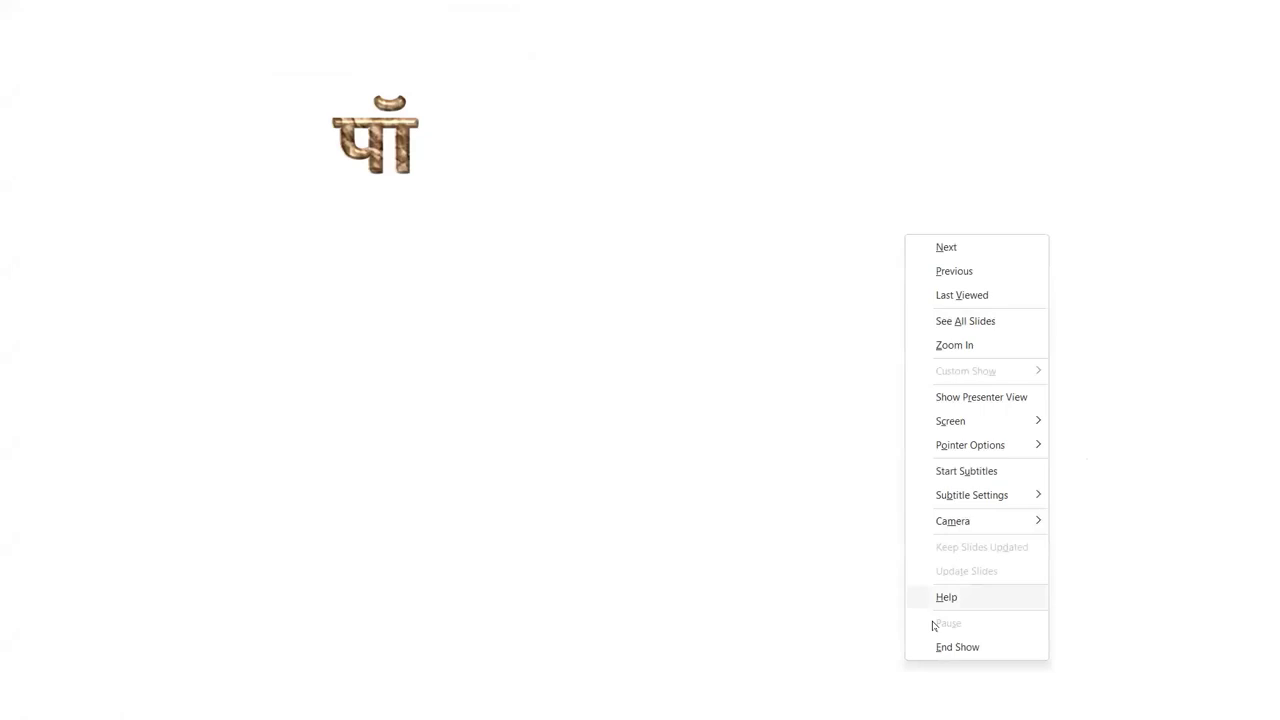
{"action": "left_click", "coordinate": [947, 652]}
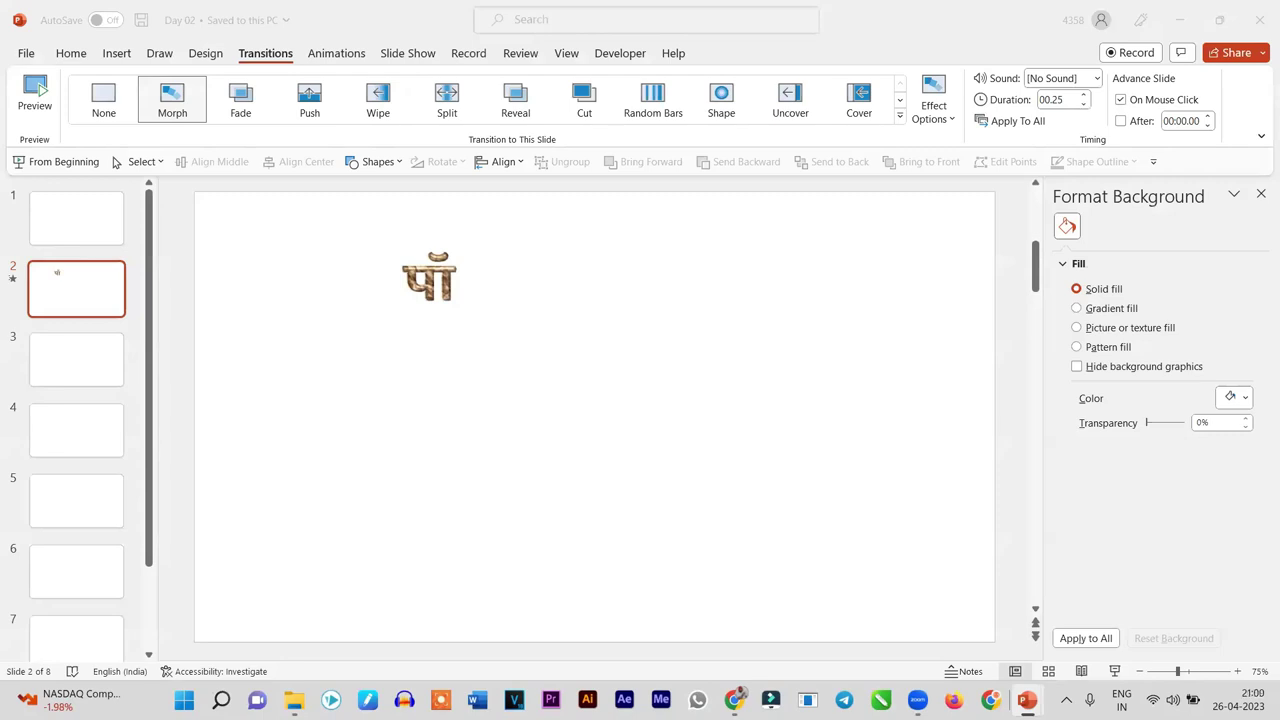
In a new Chrome tab, Google search 'wall crack png'
{"action": "mouse_move", "coordinate": [739, 690]}
{"action": "left_click", "coordinate": [733, 615]}
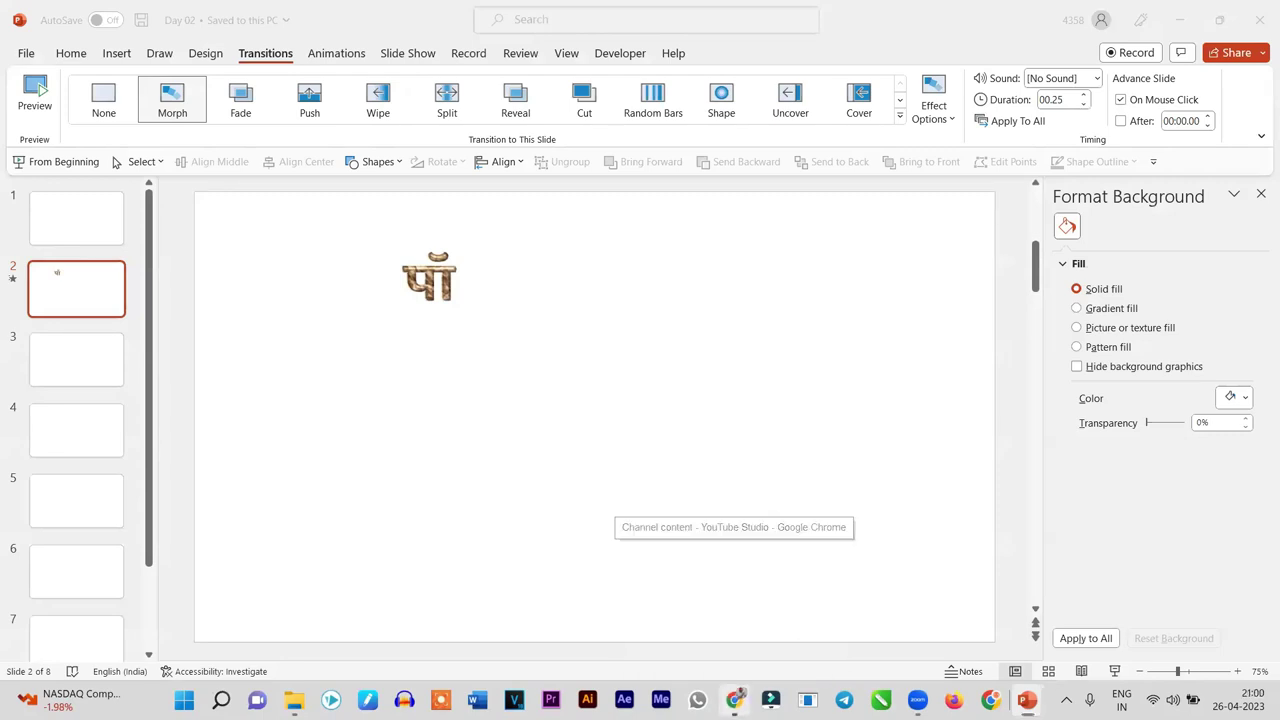
{"action": "left_click", "coordinate": [224, 14]}
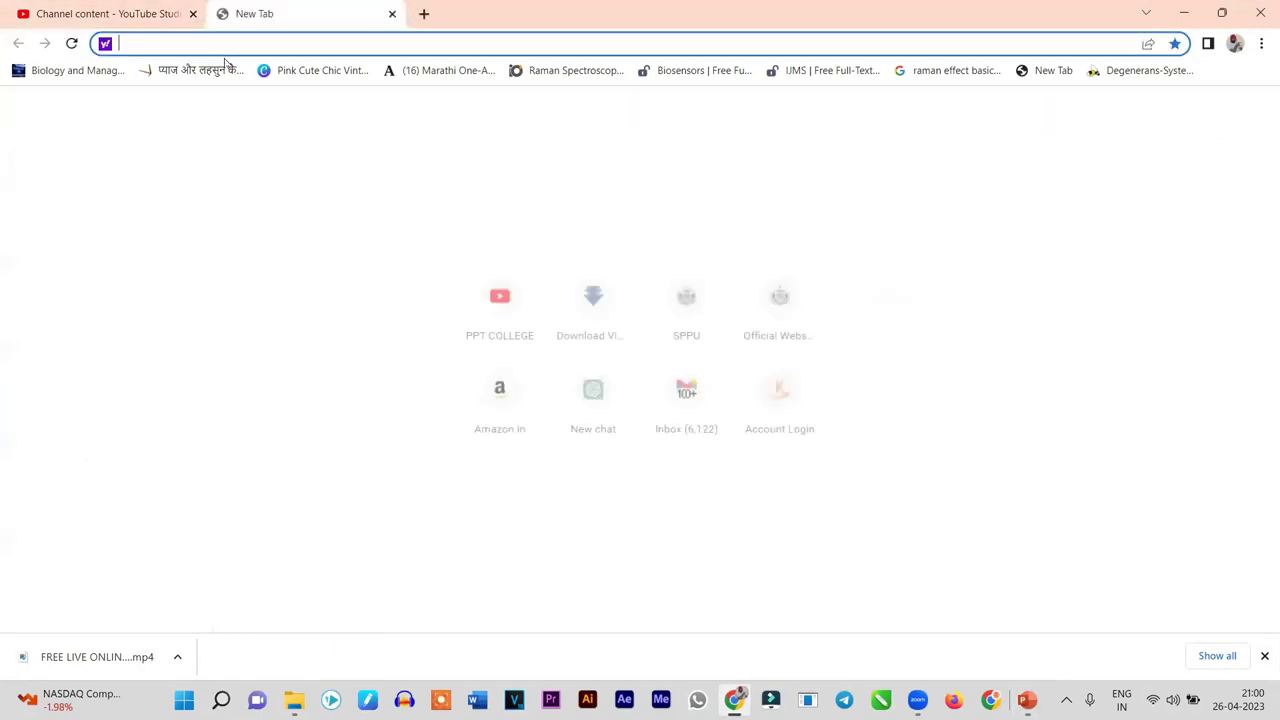
{"action": "type", "text": "google.com"}
{"action": "key", "text": "Return"}
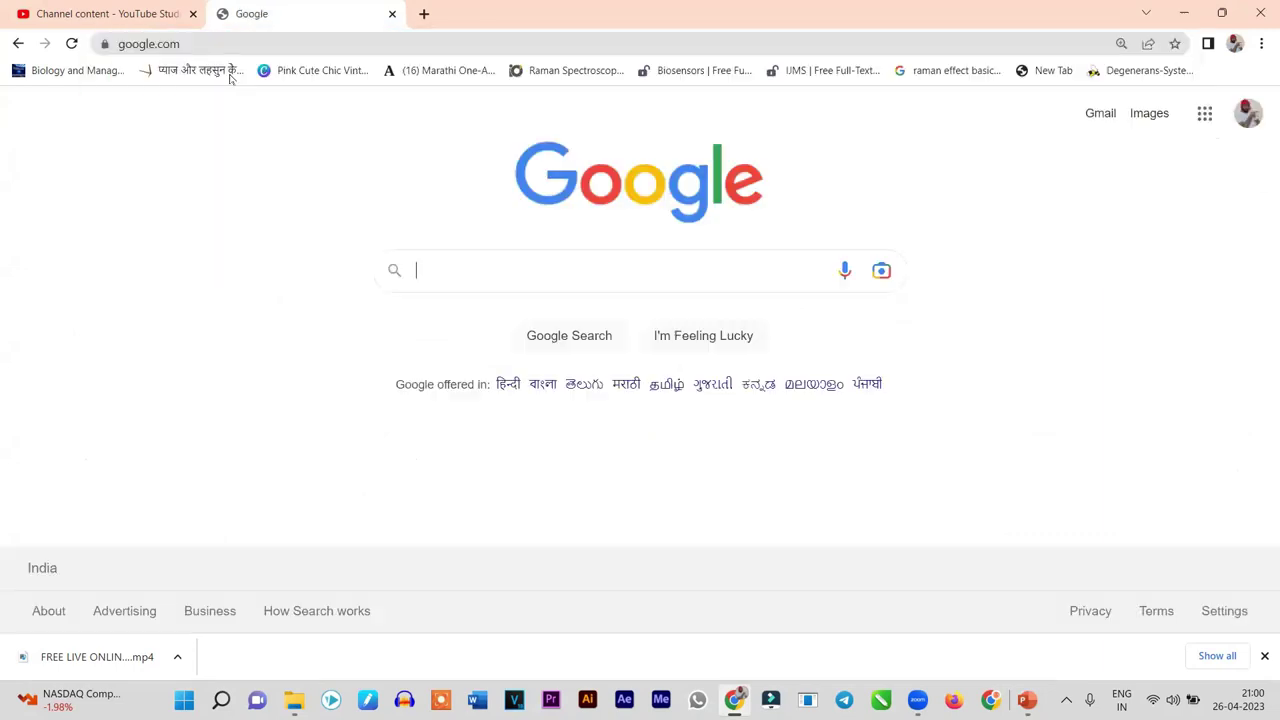
{"action": "type", "text": "wal"}
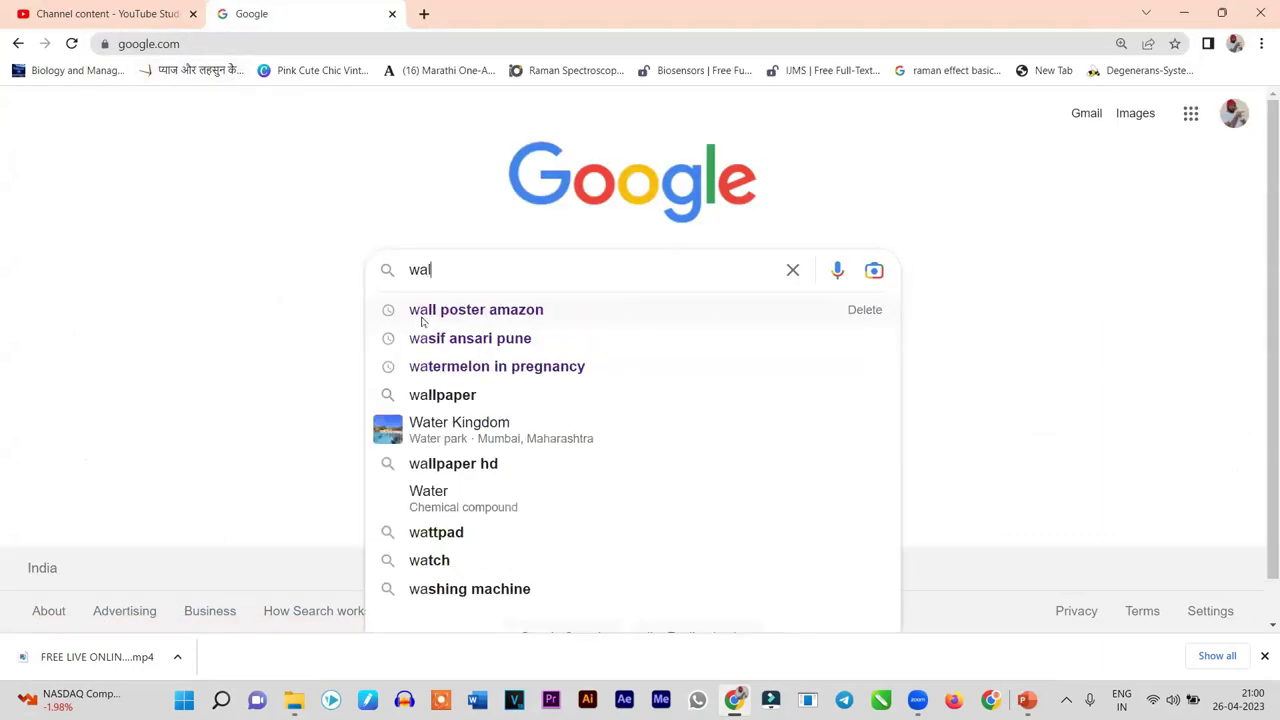
{"action": "type", "text": "l crack pn"}
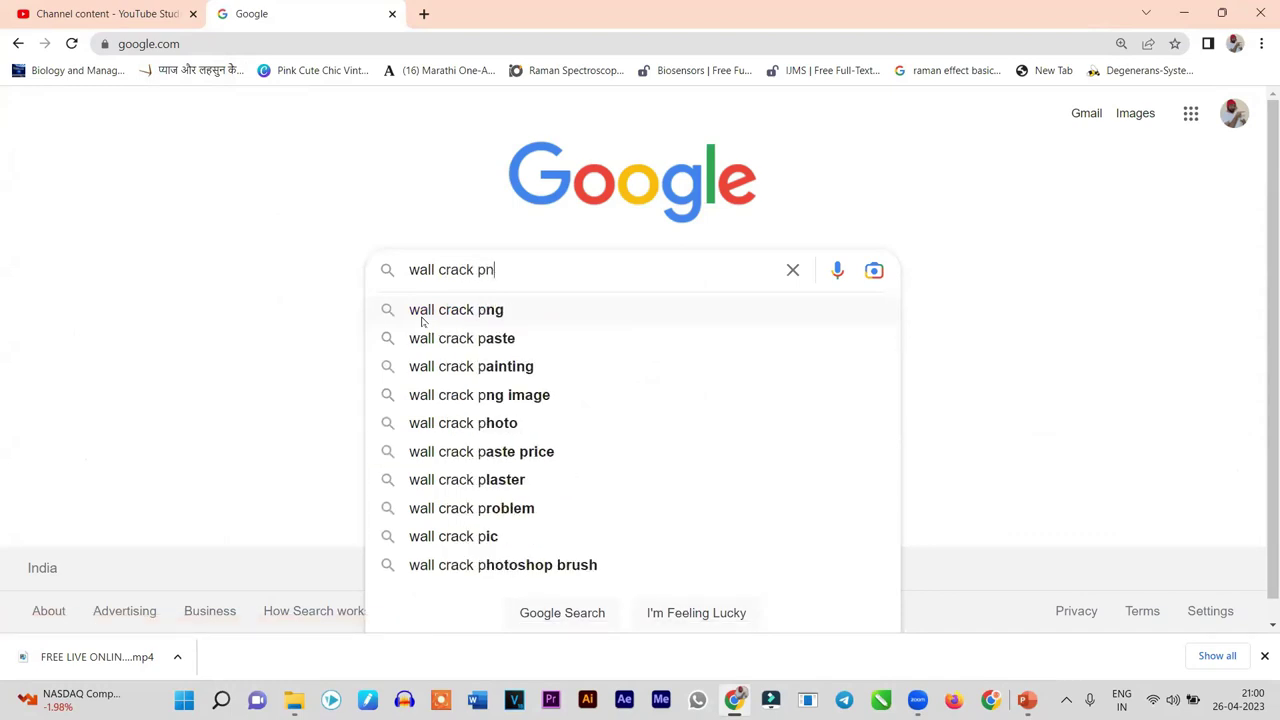
{"action": "type", "text": "g"}
{"action": "key", "text": "Return"}
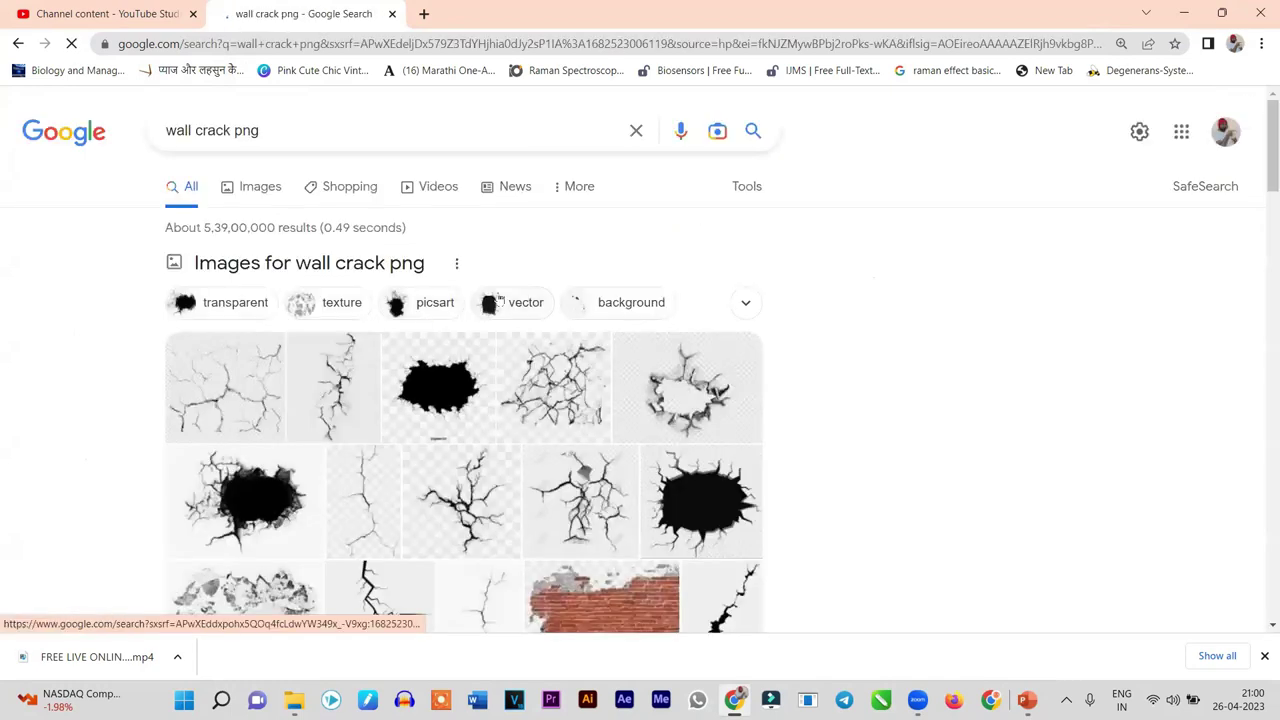
Copy the CityPNG broken wall crack image from Images and paste it into PowerPoint
{"action": "left_click", "coordinate": [256, 184]}
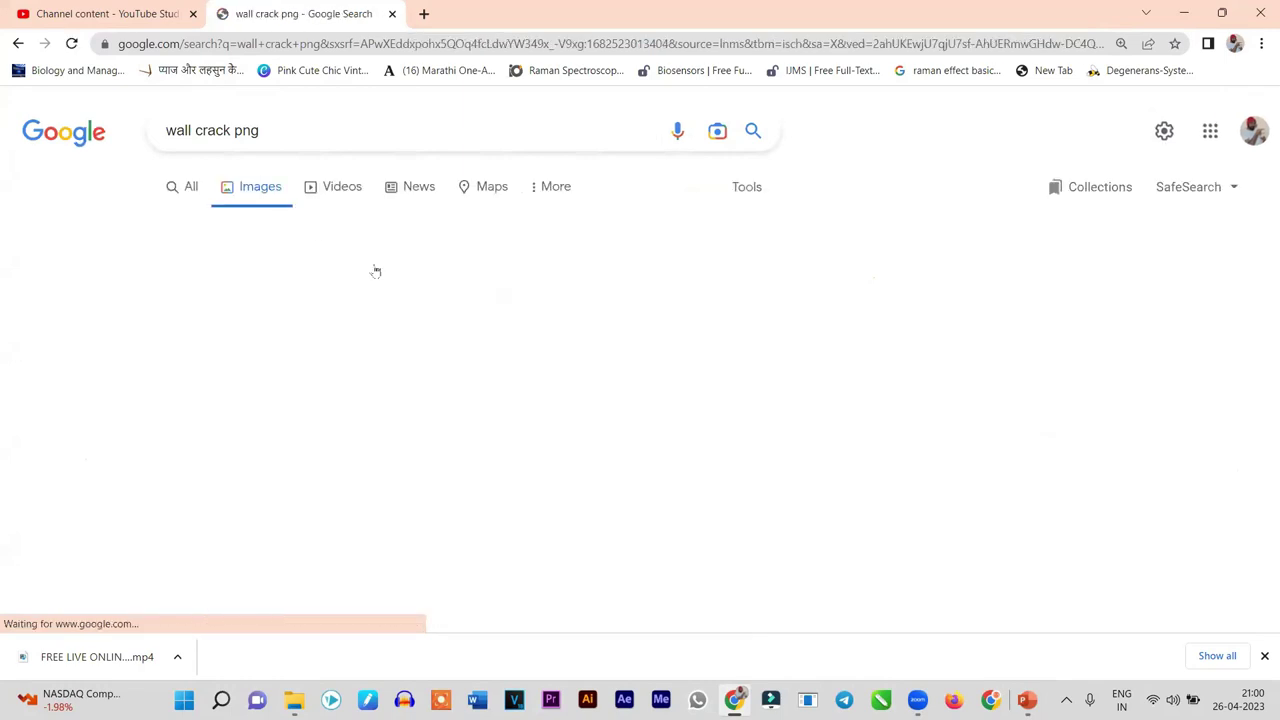
{"action": "scroll", "coordinate": [578, 360], "scroll_direction": "down", "scroll_amount": 2}
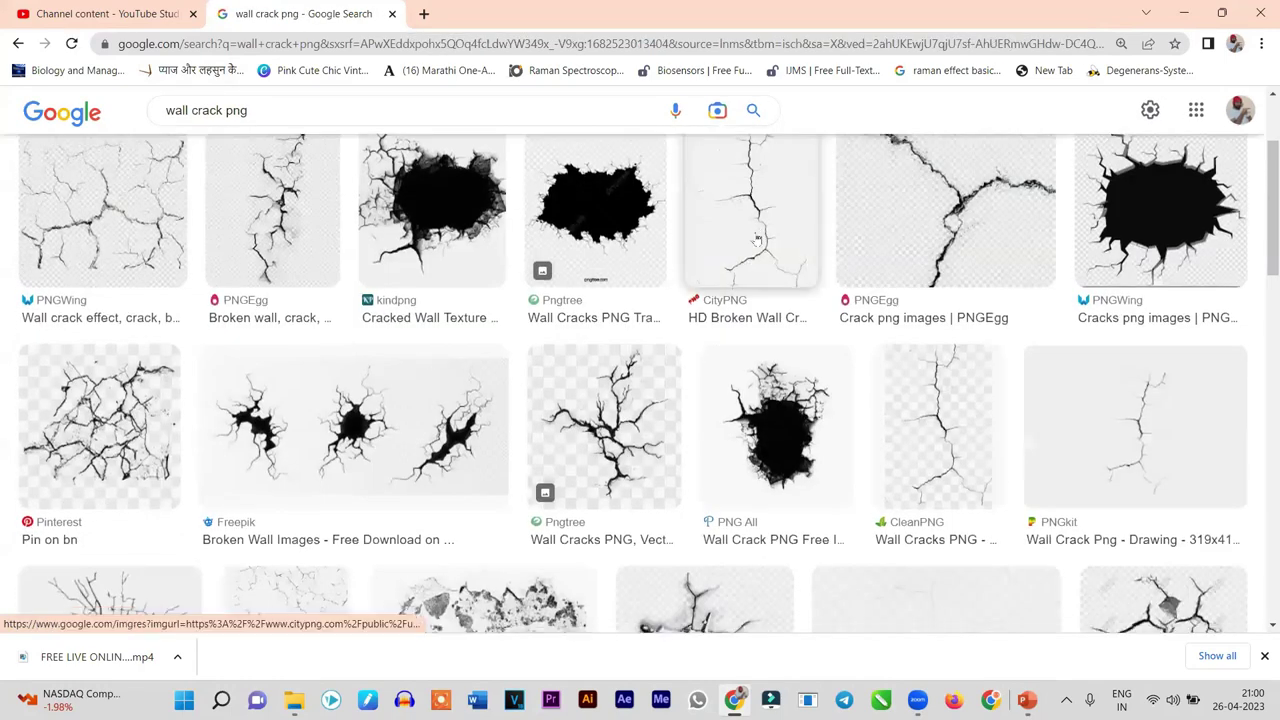
{"action": "left_click", "coordinate": [753, 250]}
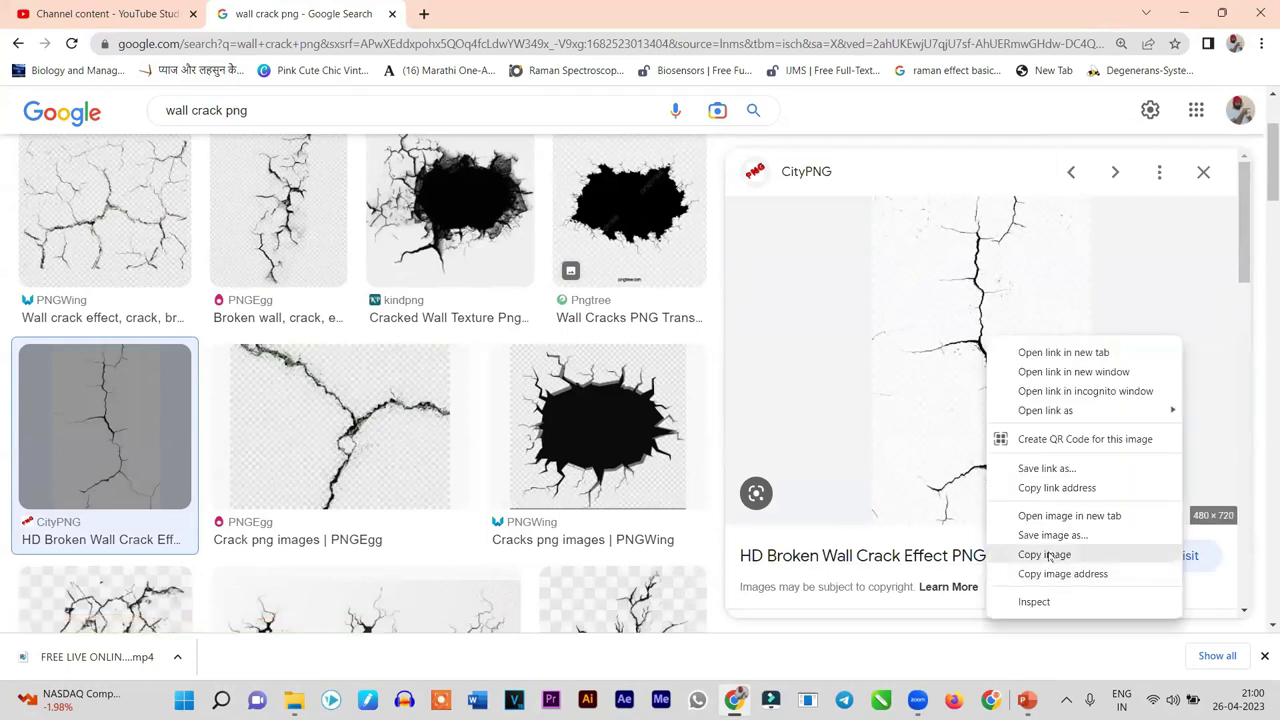
{"action": "left_click", "coordinate": [1047, 556]}
{"action": "left_click", "coordinate": [1184, 13]}
{"action": "key", "text": "ctrl+v"}
Paste the crack picture onto slide 2 with Keep Source Formatting
{"action": "right_click", "coordinate": [371, 309]}
{"action": "left_click", "coordinate": [437, 373]}
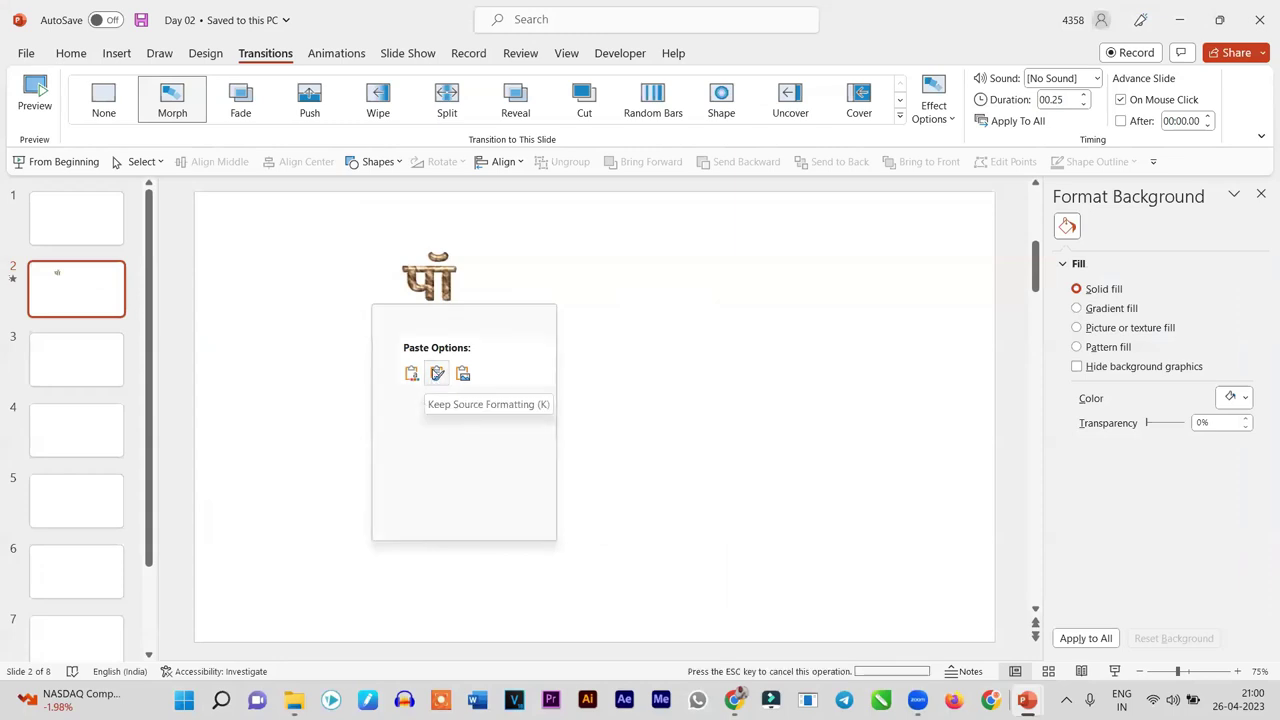
{"action": "right_click", "coordinate": [331, 309]}
{"action": "left_click", "coordinate": [397, 383]}
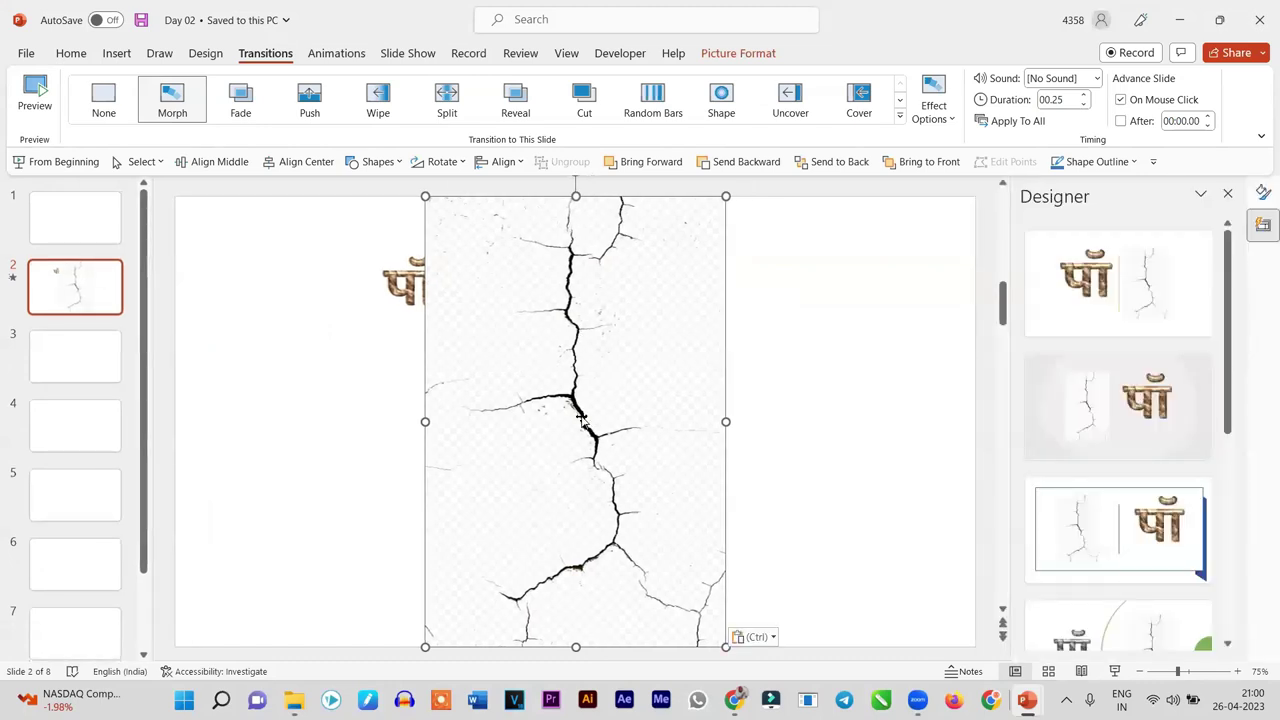
Delete the pasted crack picture and open its CityPNG source page in Chrome
{"action": "key", "text": "Delete"}
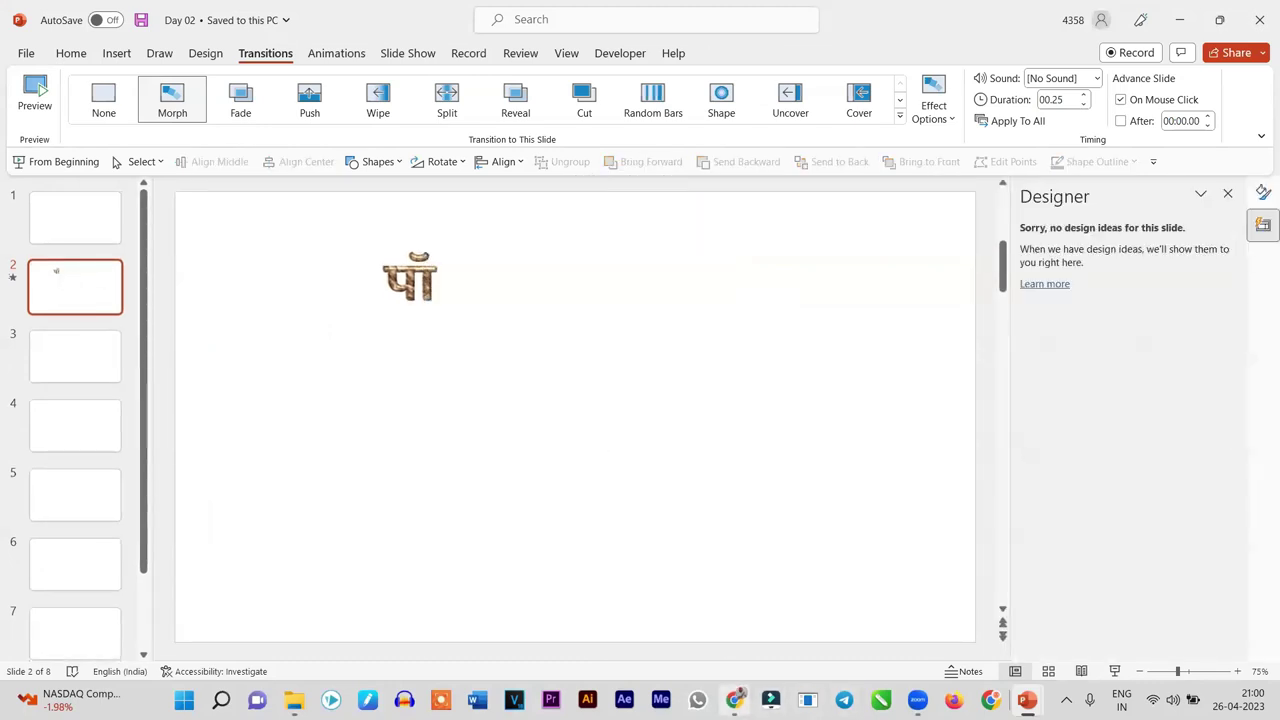
{"action": "key", "text": "alt+Tab"}
{"action": "left_click", "coordinate": [979, 435]}
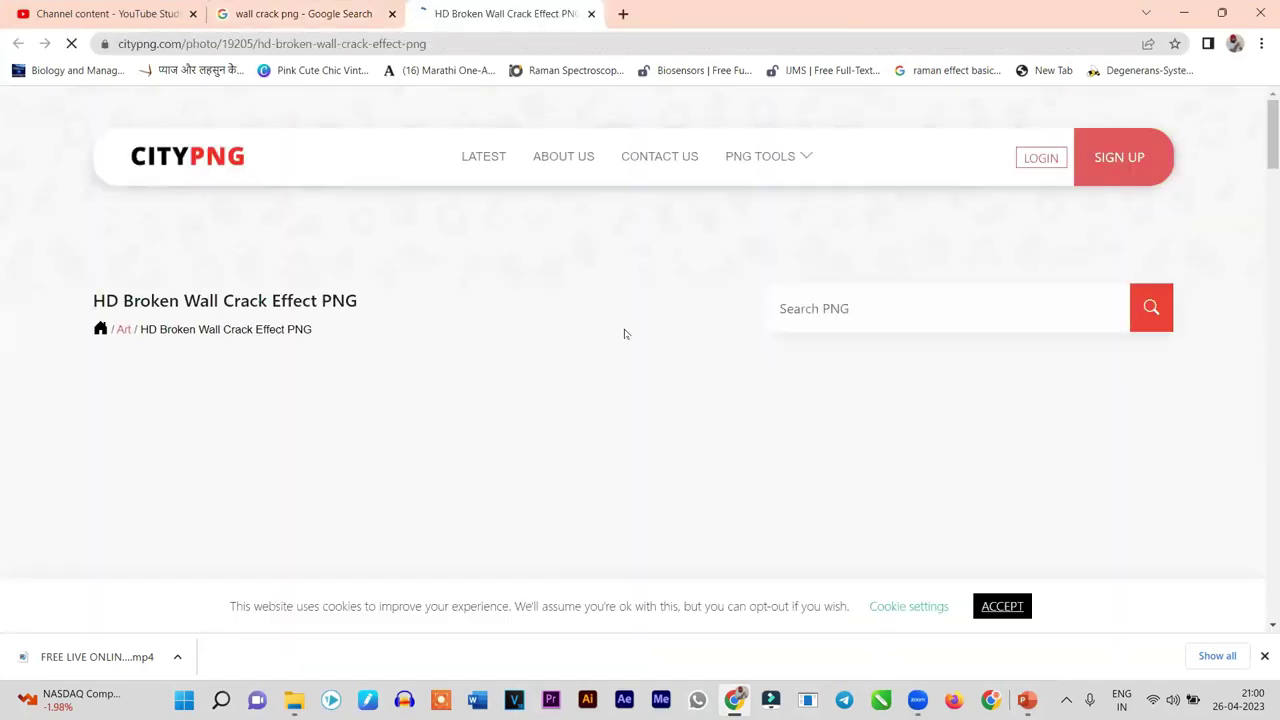
Scroll through the CityPNG crack image page and check the image's options
{"action": "scroll", "coordinate": [624, 334], "scroll_direction": "down", "scroll_amount": 5}
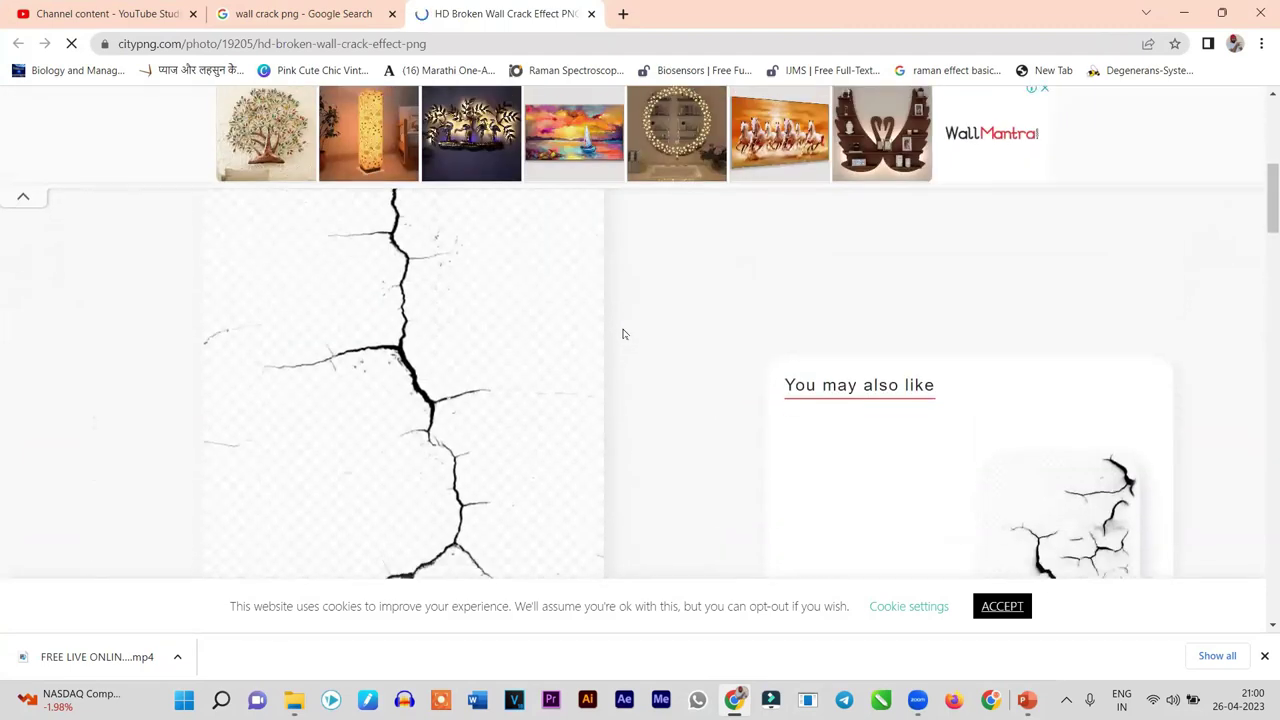
{"action": "scroll", "coordinate": [622, 334], "scroll_direction": "down", "scroll_amount": 3}
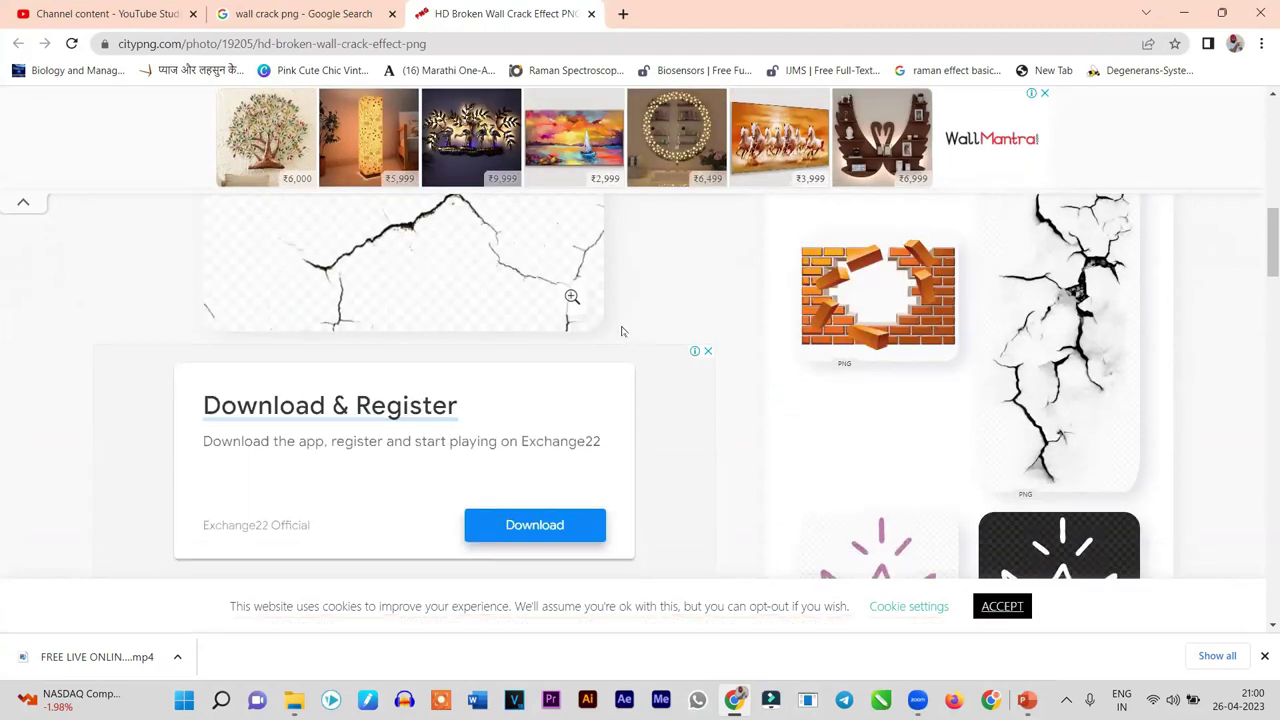
{"action": "scroll", "coordinate": [621, 331], "scroll_direction": "down", "scroll_amount": 4}
{"action": "scroll", "coordinate": [621, 331], "scroll_direction": "down", "scroll_amount": 4}
{"action": "scroll", "coordinate": [621, 331], "scroll_direction": "down", "scroll_amount": 3}
{"action": "scroll", "coordinate": [621, 331], "scroll_direction": "down", "scroll_amount": 3}
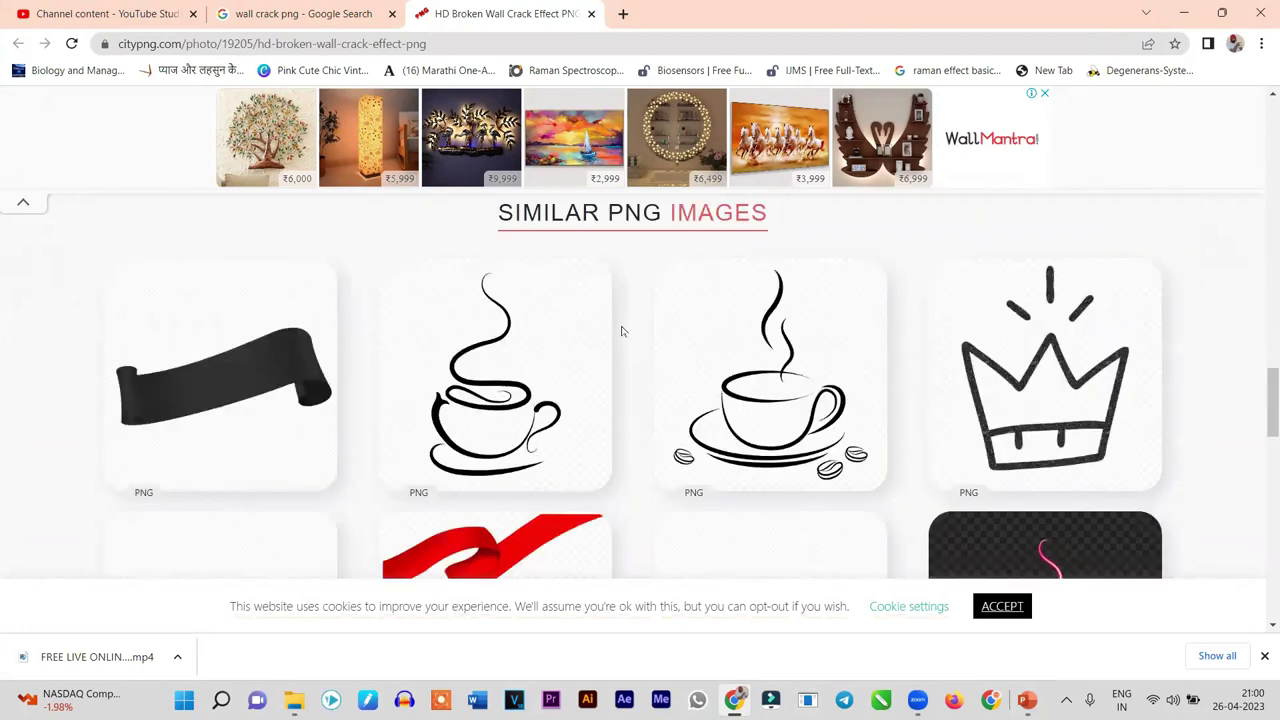
{"action": "scroll", "coordinate": [621, 331], "scroll_direction": "down", "scroll_amount": 1}
{"action": "scroll", "coordinate": [621, 331], "scroll_direction": "down", "scroll_amount": 4}
{"action": "scroll", "coordinate": [621, 331], "scroll_direction": "up", "scroll_amount": 5}
{"action": "scroll", "coordinate": [621, 331], "scroll_direction": "up", "scroll_amount": 5}
{"action": "scroll", "coordinate": [621, 331], "scroll_direction": "up", "scroll_amount": 5}
{"action": "scroll", "coordinate": [621, 331], "scroll_direction": "up", "scroll_amount": 2}
{"action": "scroll", "coordinate": [621, 331], "scroll_direction": "up", "scroll_amount": 3}
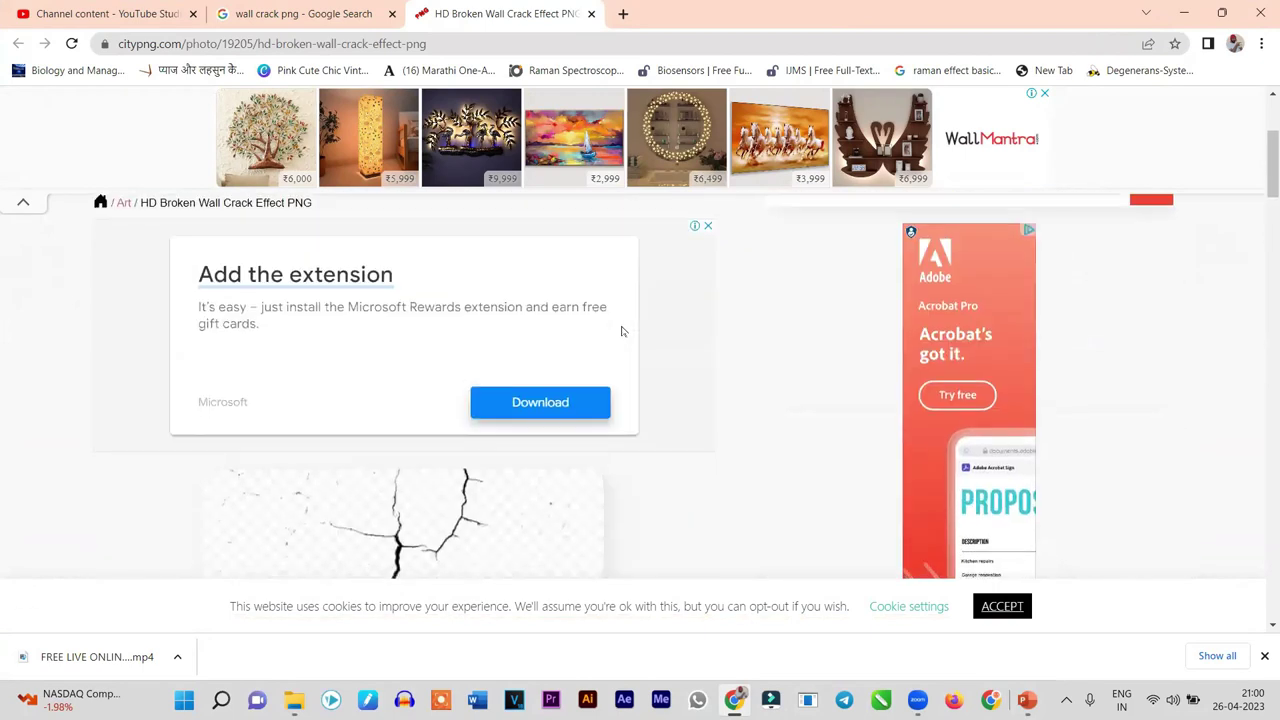
{"action": "scroll", "coordinate": [620, 331], "scroll_direction": "down", "scroll_amount": 3}
{"action": "right_click", "coordinate": [347, 342]}
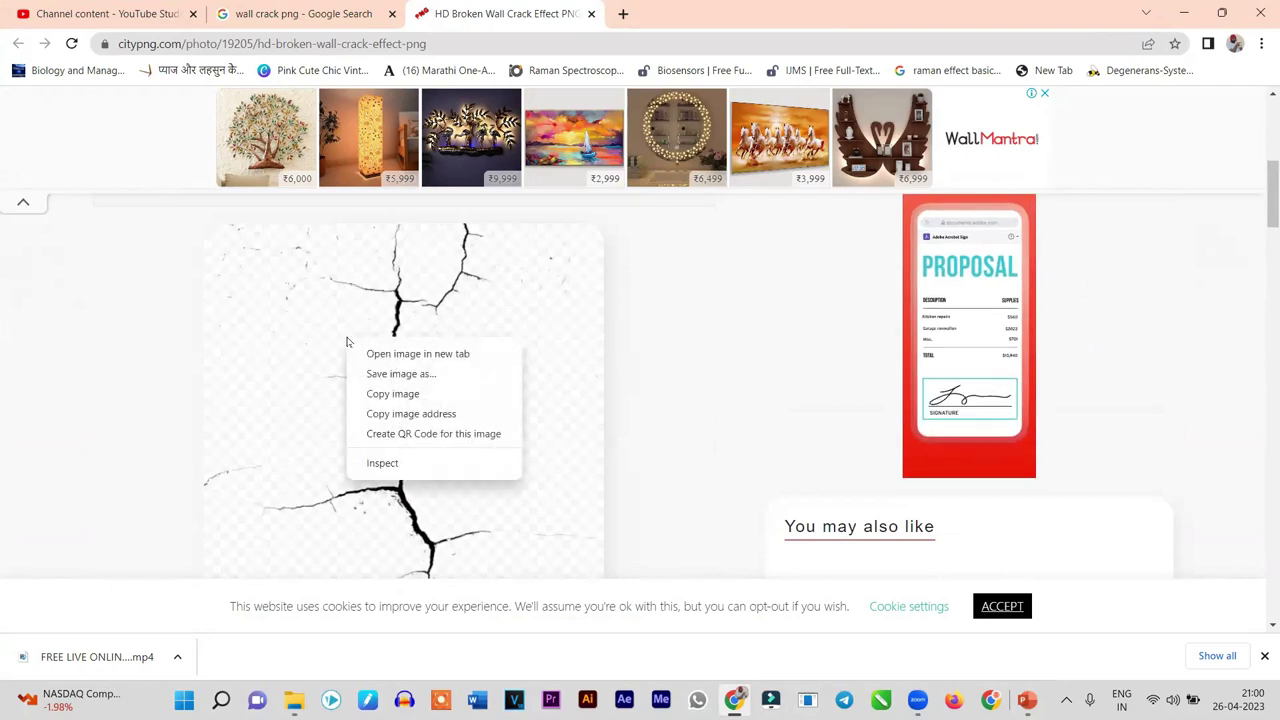
{"action": "left_click", "coordinate": [380, 14]}
Back in Google Images, preview CleanPNG's 'Wall Cracks PNG' image
{"action": "left_click", "coordinate": [350, 12]}
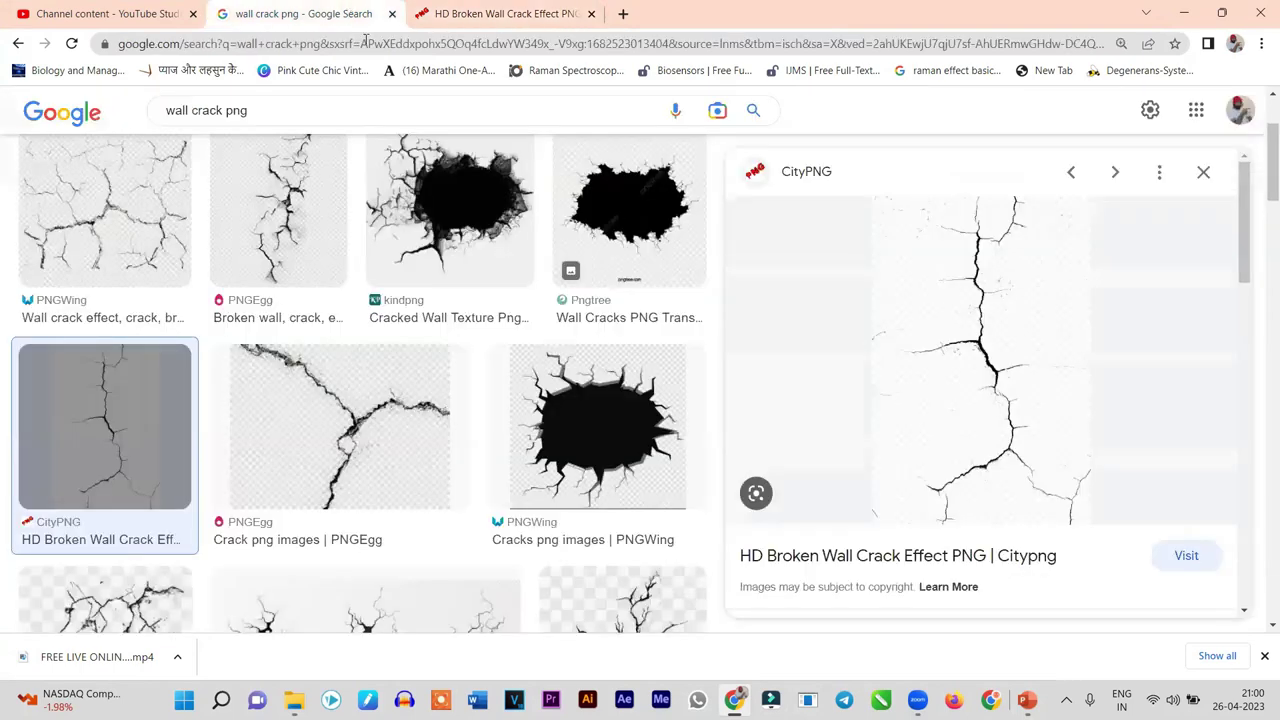
{"action": "scroll", "coordinate": [614, 437], "scroll_direction": "down", "scroll_amount": 4}
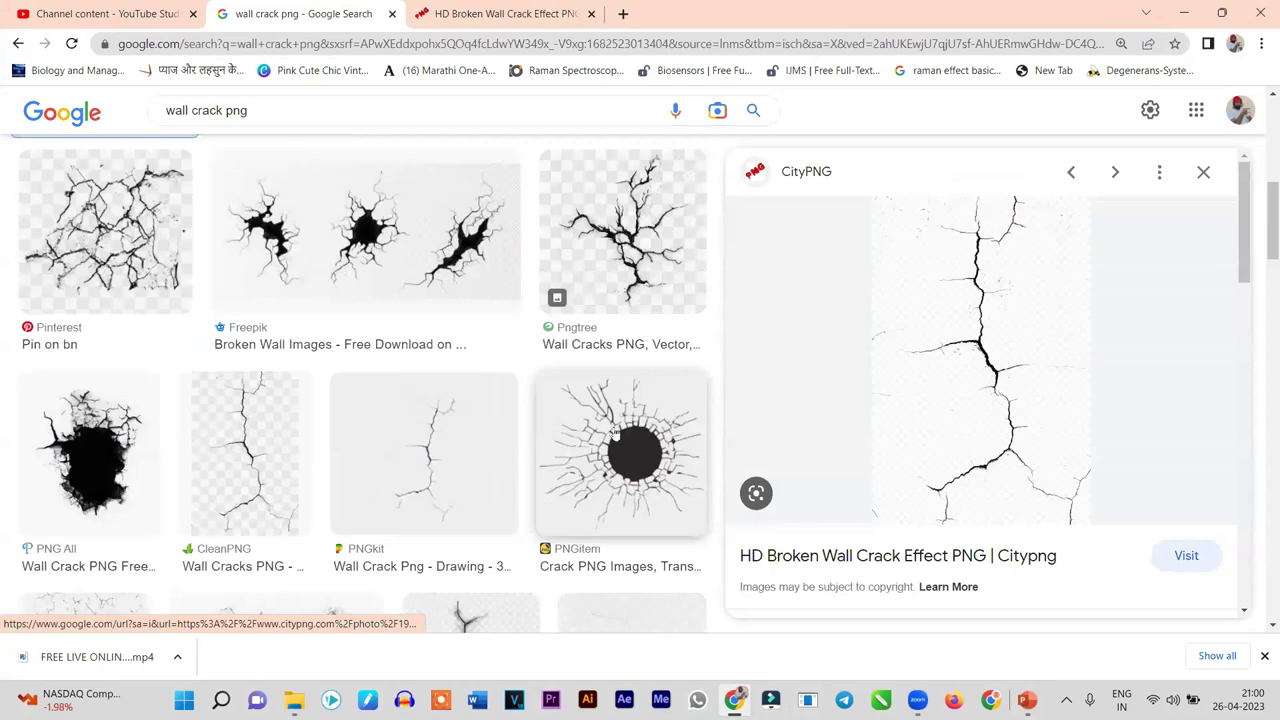
{"action": "left_click", "coordinate": [244, 440]}
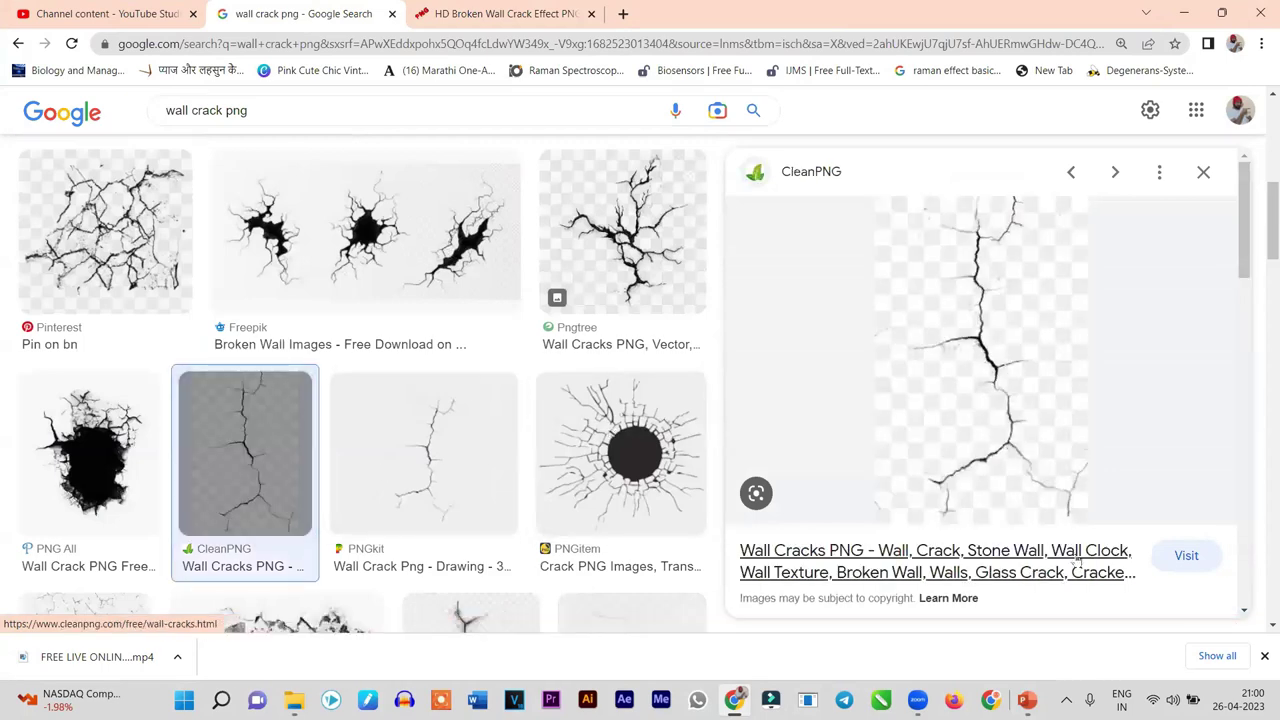
Open the CleanPNG Wall Cracks page in a new tab and scroll through it
{"action": "left_click", "coordinate": [939, 565]}
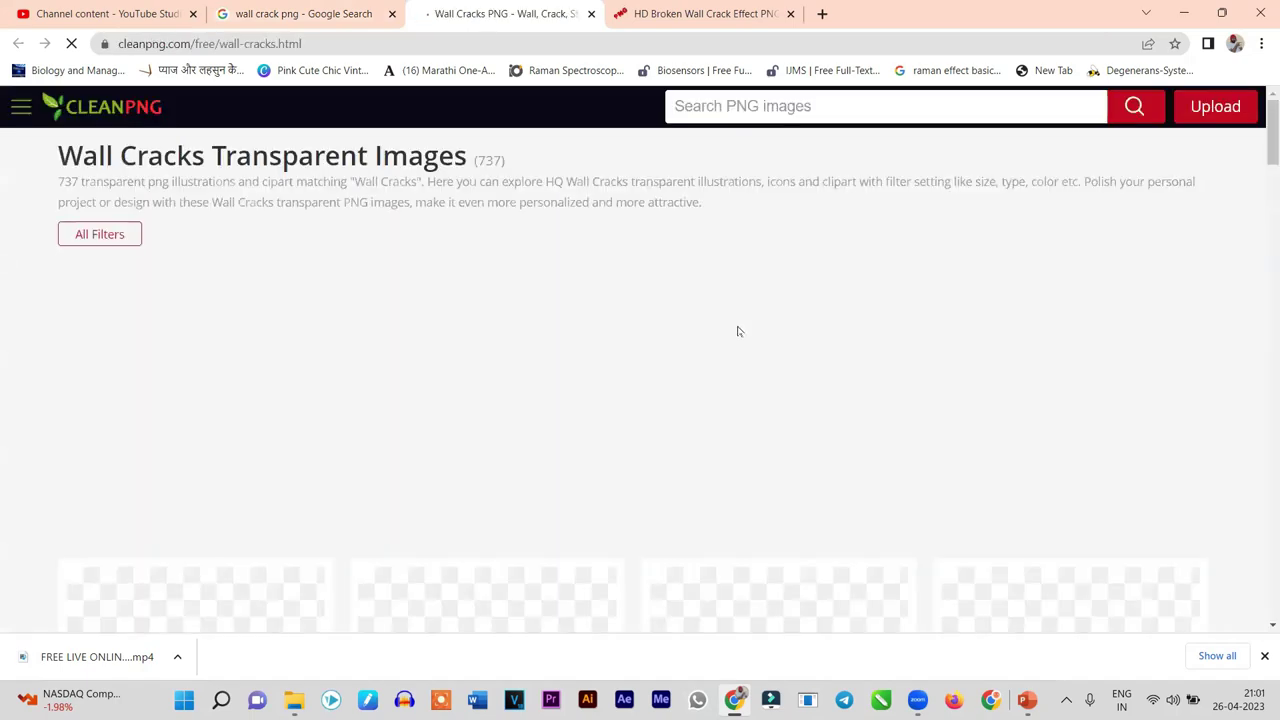
{"action": "scroll", "coordinate": [740, 329], "scroll_direction": "down", "scroll_amount": 3}
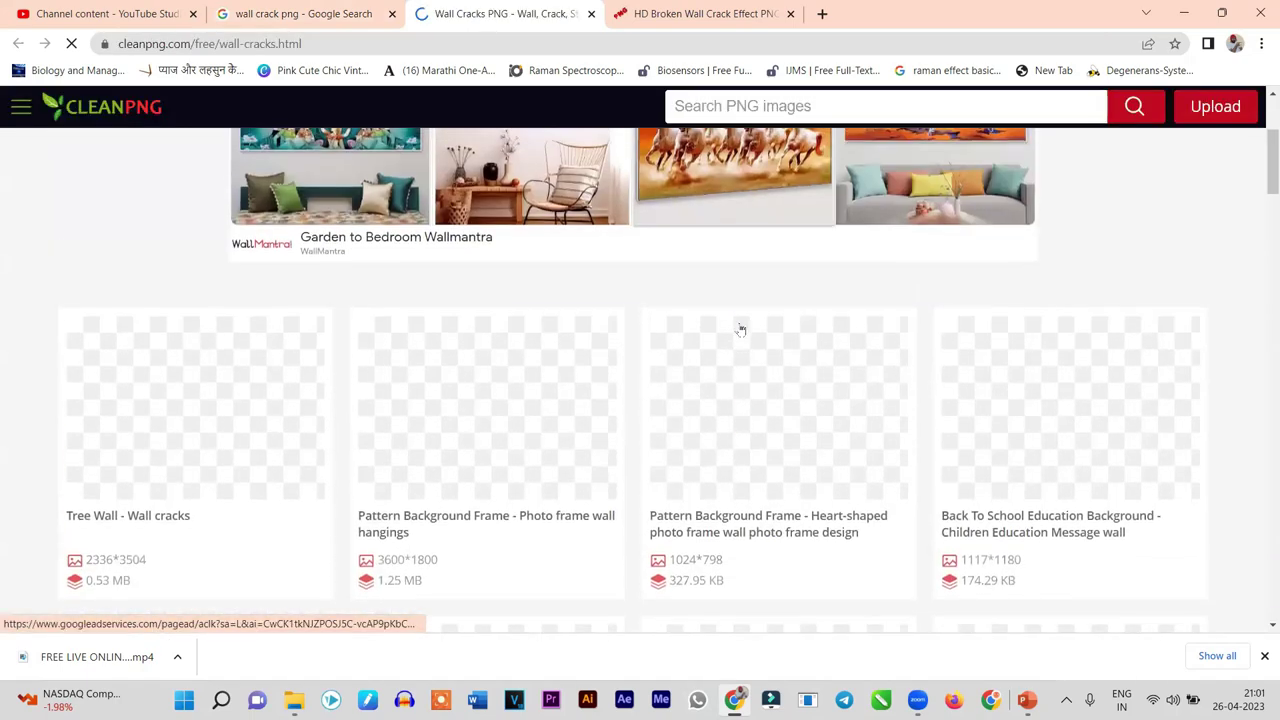
{"action": "scroll", "coordinate": [740, 329], "scroll_direction": "down", "scroll_amount": 3}
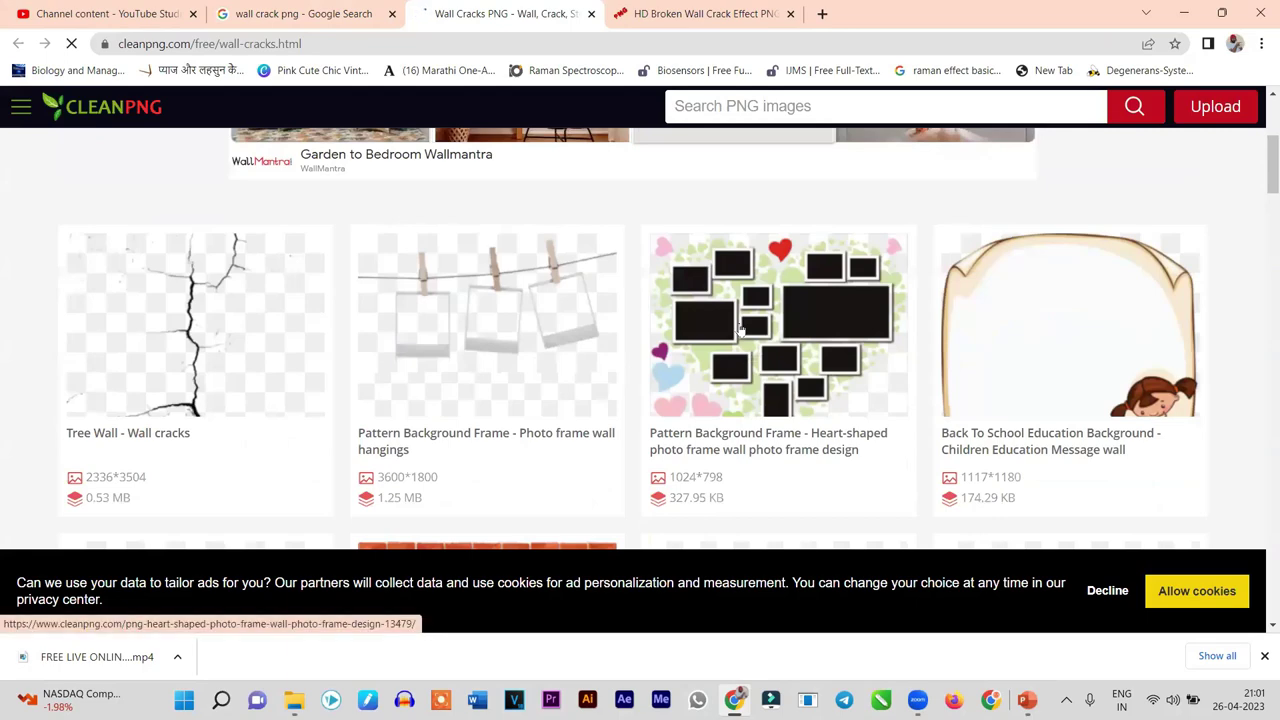
{"action": "scroll", "coordinate": [740, 329], "scroll_direction": "down", "scroll_amount": 5}
{"action": "scroll", "coordinate": [740, 326], "scroll_direction": "down", "scroll_amount": 3}
{"action": "scroll", "coordinate": [740, 326], "scroll_direction": "up", "scroll_amount": 5}
{"action": "scroll", "coordinate": [740, 326], "scroll_direction": "up", "scroll_amount": 5}
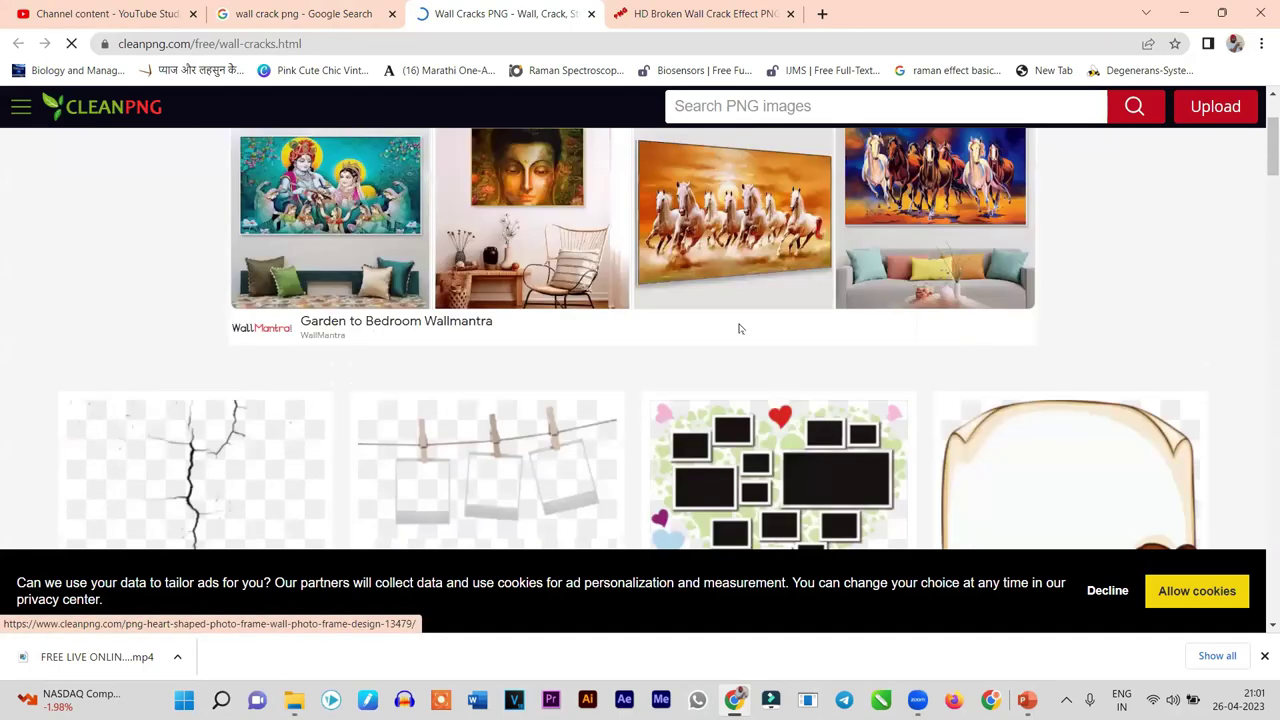
{"action": "scroll", "coordinate": [740, 326], "scroll_direction": "up", "scroll_amount": 3}
Preview and open the IMGBIN 'Wall Cracks PNG' page from the results
{"action": "left_click", "coordinate": [300, 13]}
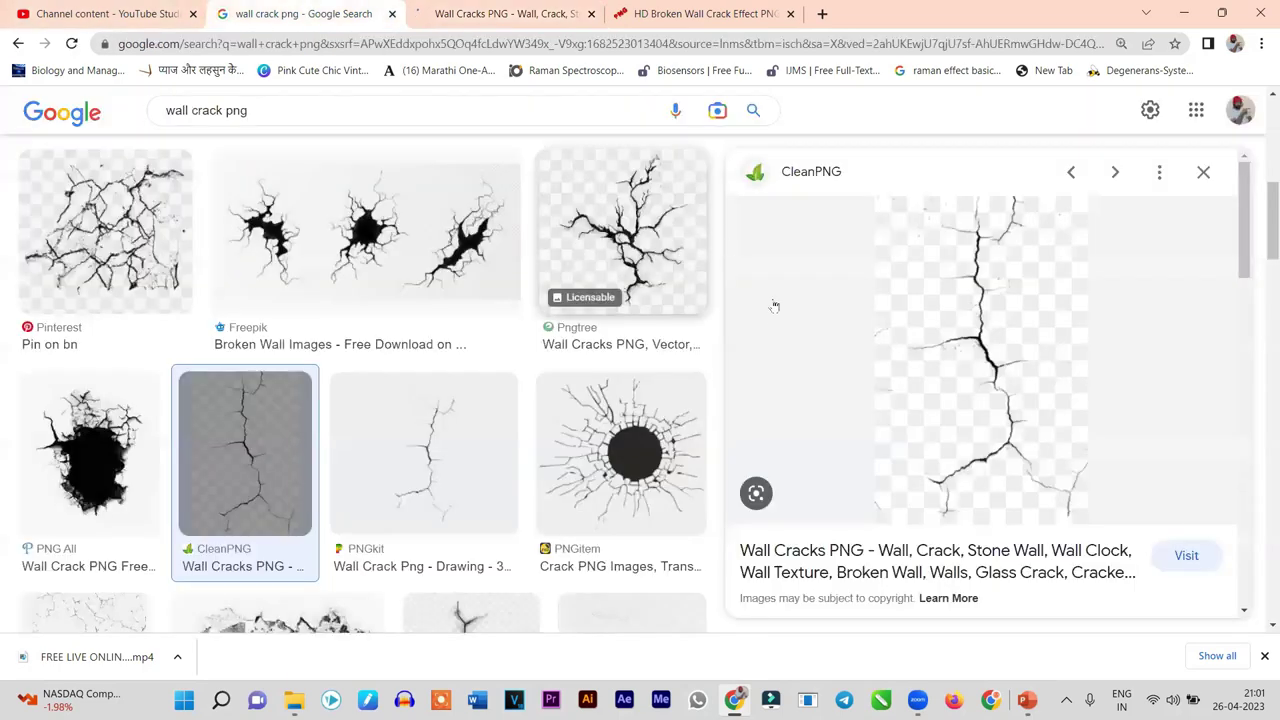
{"action": "scroll", "coordinate": [768, 315], "scroll_direction": "down", "scroll_amount": 4}
{"action": "scroll", "coordinate": [514, 282], "scroll_direction": "down", "scroll_amount": 2}
{"action": "scroll", "coordinate": [514, 282], "scroll_direction": "down", "scroll_amount": 2}
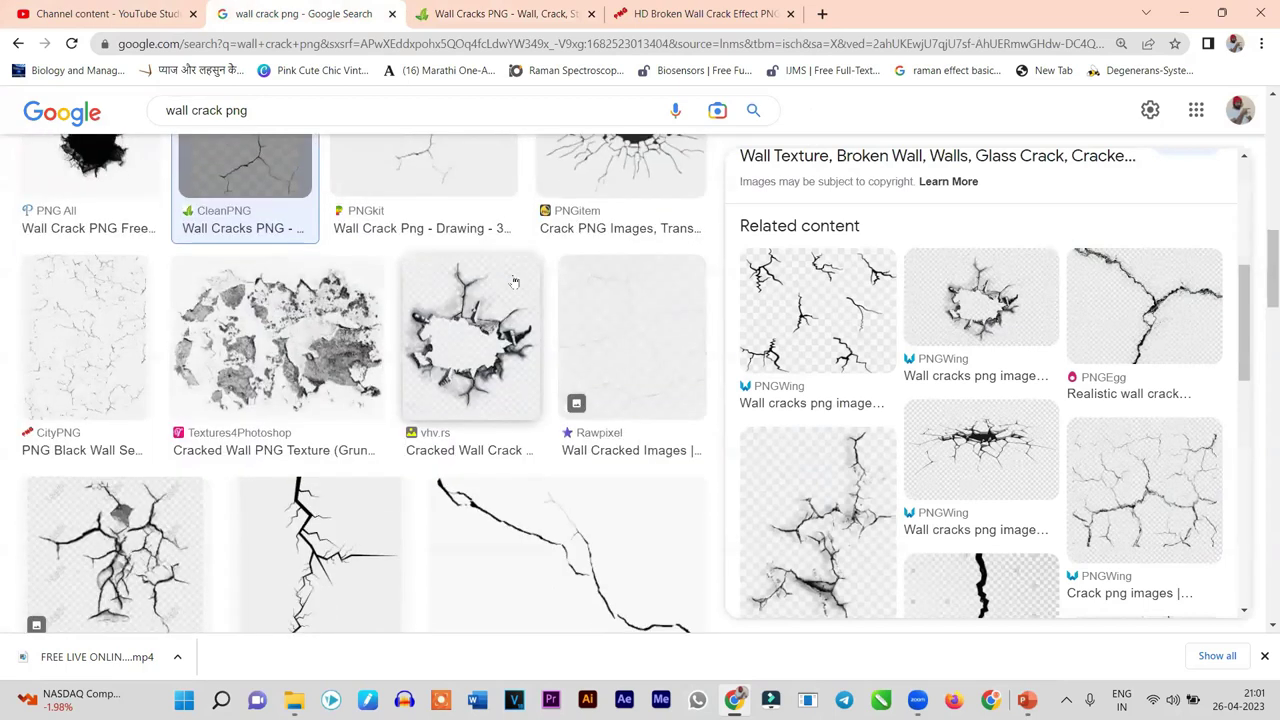
{"action": "scroll", "coordinate": [547, 299], "scroll_direction": "down", "scroll_amount": 2}
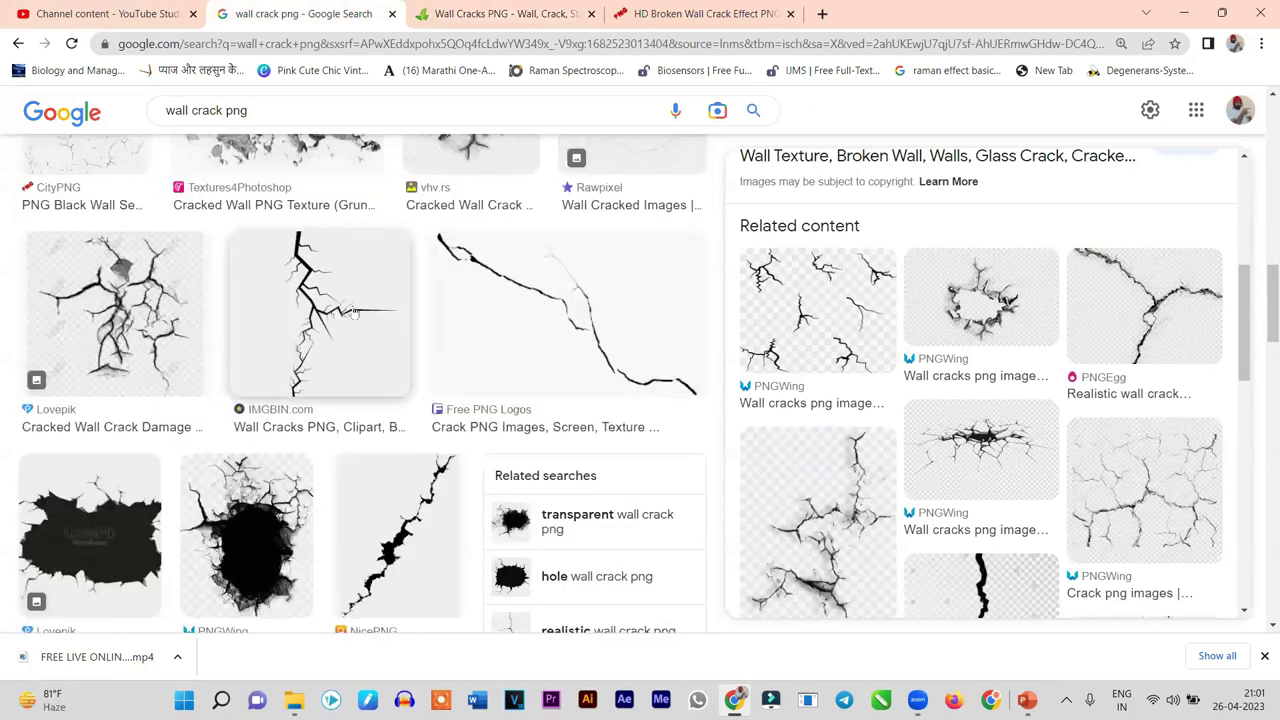
{"action": "left_click", "coordinate": [352, 313]}
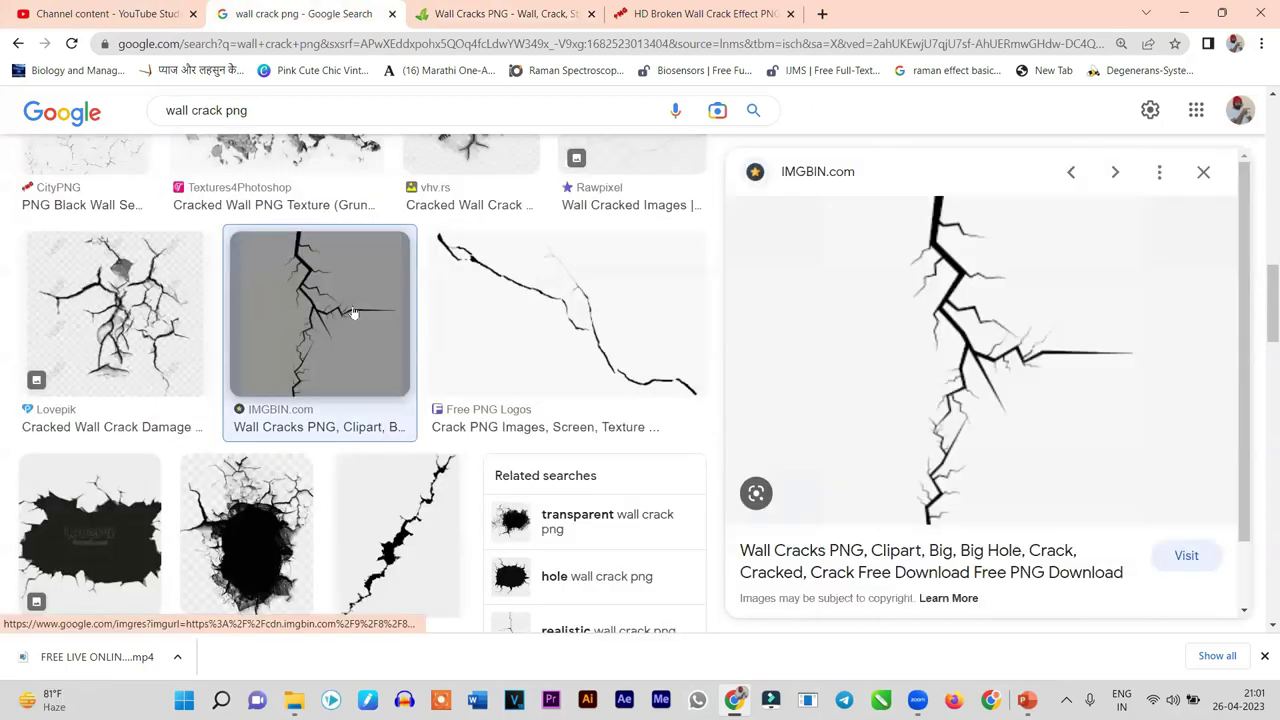
{"action": "left_click", "coordinate": [888, 551]}
{"action": "scroll", "coordinate": [743, 428], "scroll_direction": "down", "scroll_amount": 4}
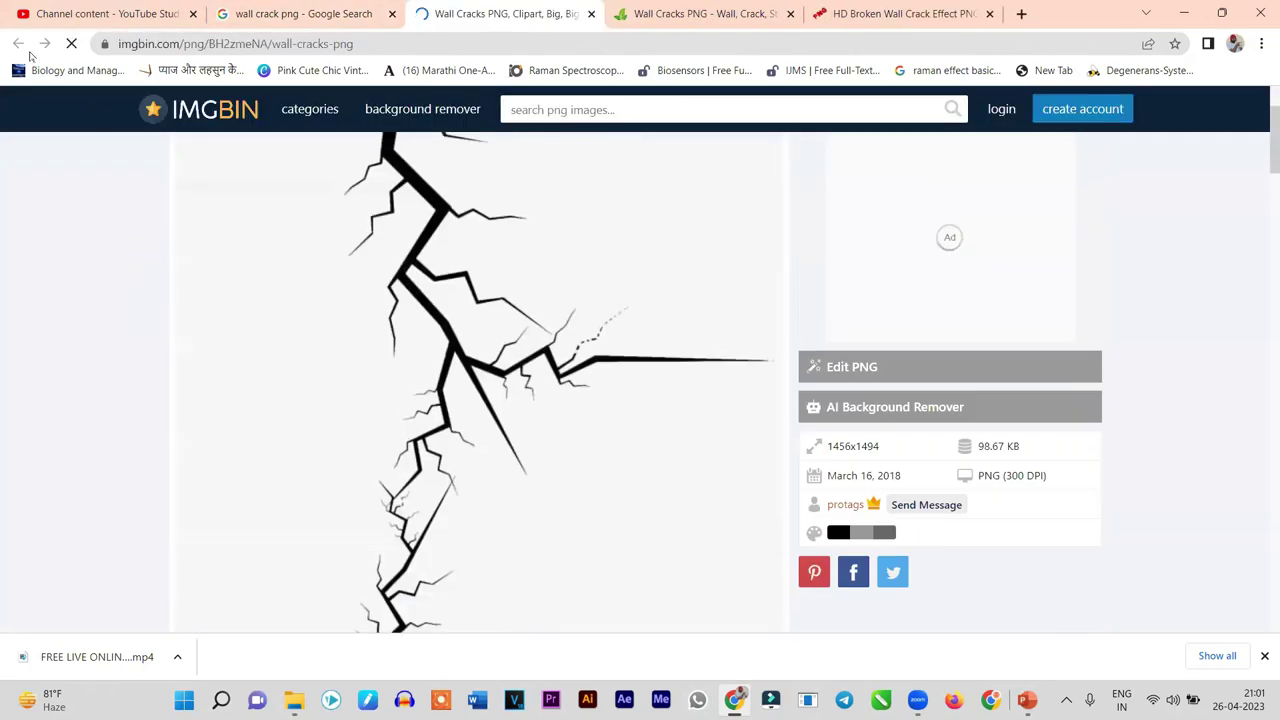
Back in Google Images, preview the CleanPNG crack image again and select the search box
{"action": "left_click", "coordinate": [313, 10]}
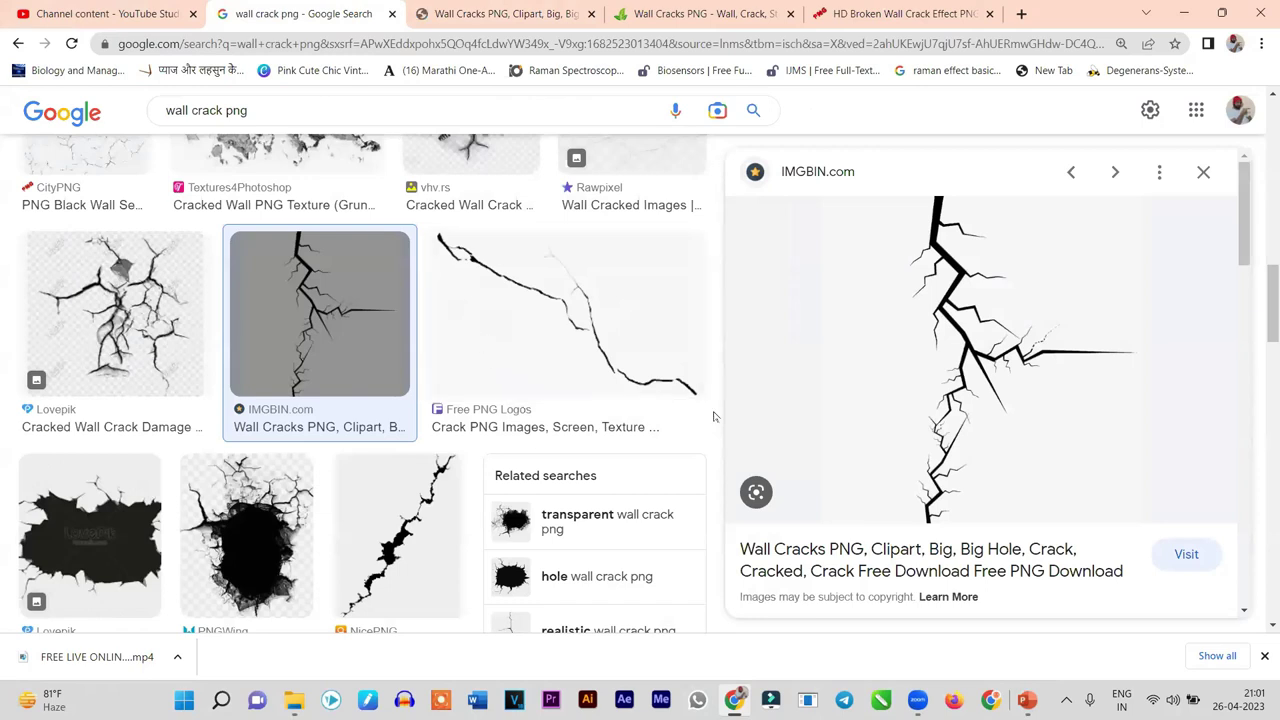
{"action": "scroll", "coordinate": [450, 410], "scroll_direction": "up", "scroll_amount": 4}
{"action": "scroll", "coordinate": [350, 430], "scroll_direction": "up", "scroll_amount": 3}
{"action": "scroll", "coordinate": [273, 443], "scroll_direction": "down", "scroll_amount": 2}
{"action": "left_click", "coordinate": [273, 443]}
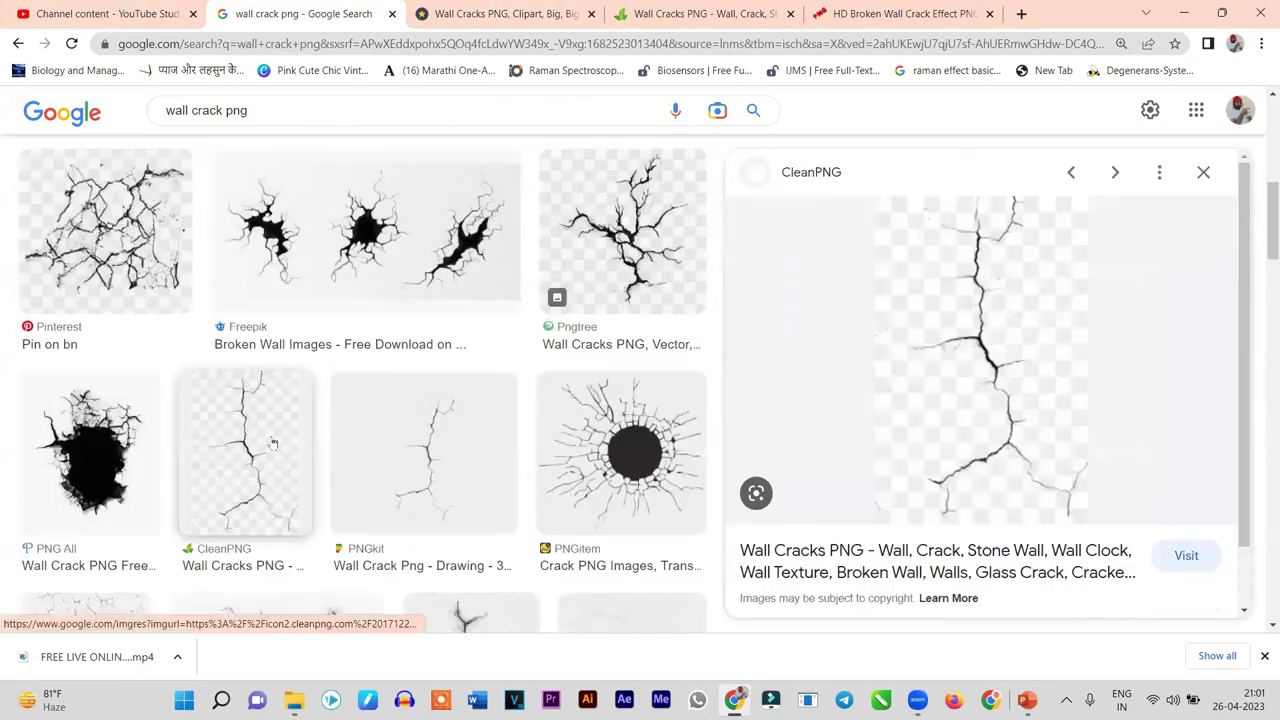
{"action": "scroll", "coordinate": [820, 377], "scroll_direction": "down", "scroll_amount": 5}
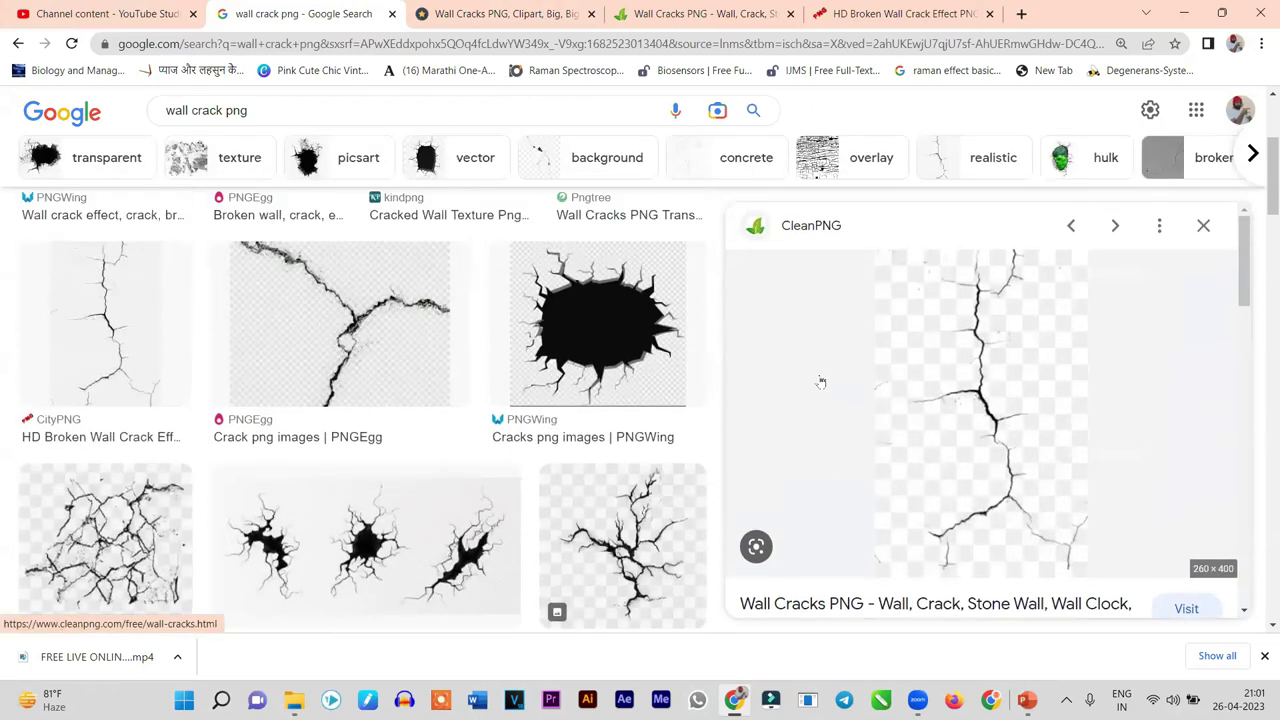
{"action": "scroll", "coordinate": [117, 436], "scroll_direction": "down", "scroll_amount": 1}
{"action": "scroll", "coordinate": [117, 436], "scroll_direction": "down", "scroll_amount": 5}
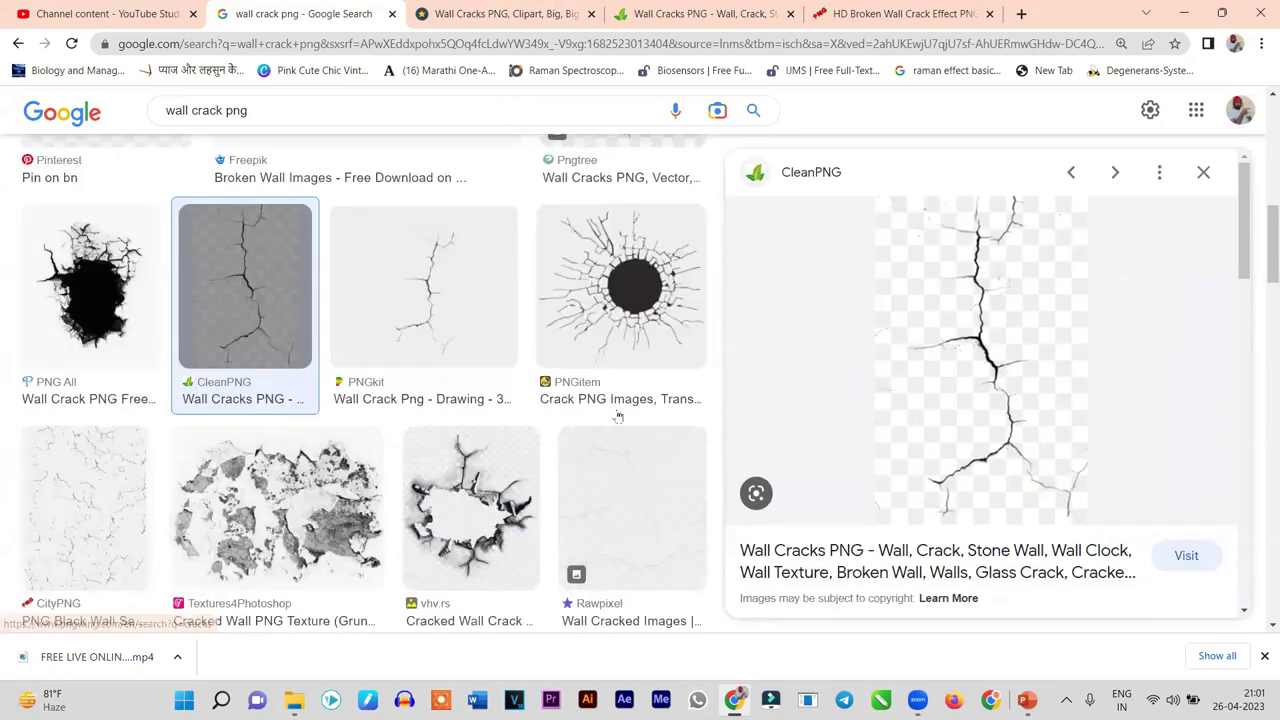
{"action": "scroll", "coordinate": [117, 436], "scroll_direction": "up", "scroll_amount": 10}
{"action": "left_click", "coordinate": [234, 130]}
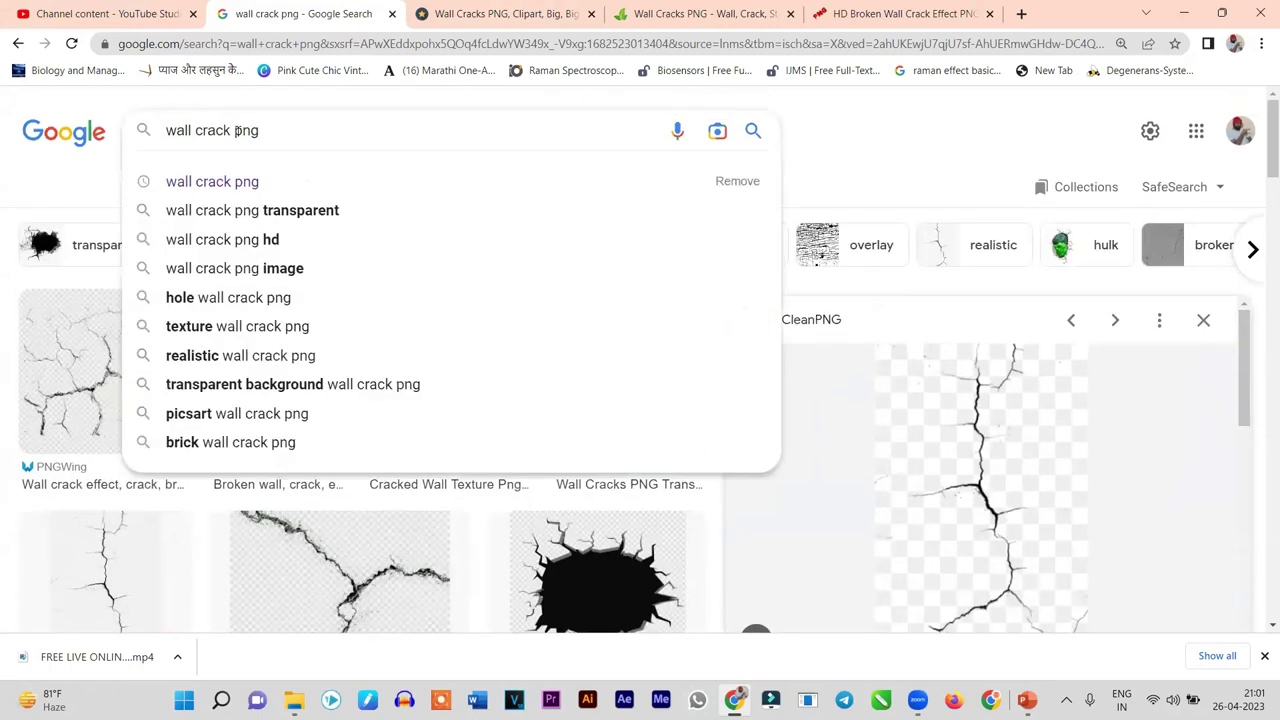
Search 'wall crack white background png' and open the CleanPNG wall cracks page in a new tab
{"action": "type", "text": "white back  "}
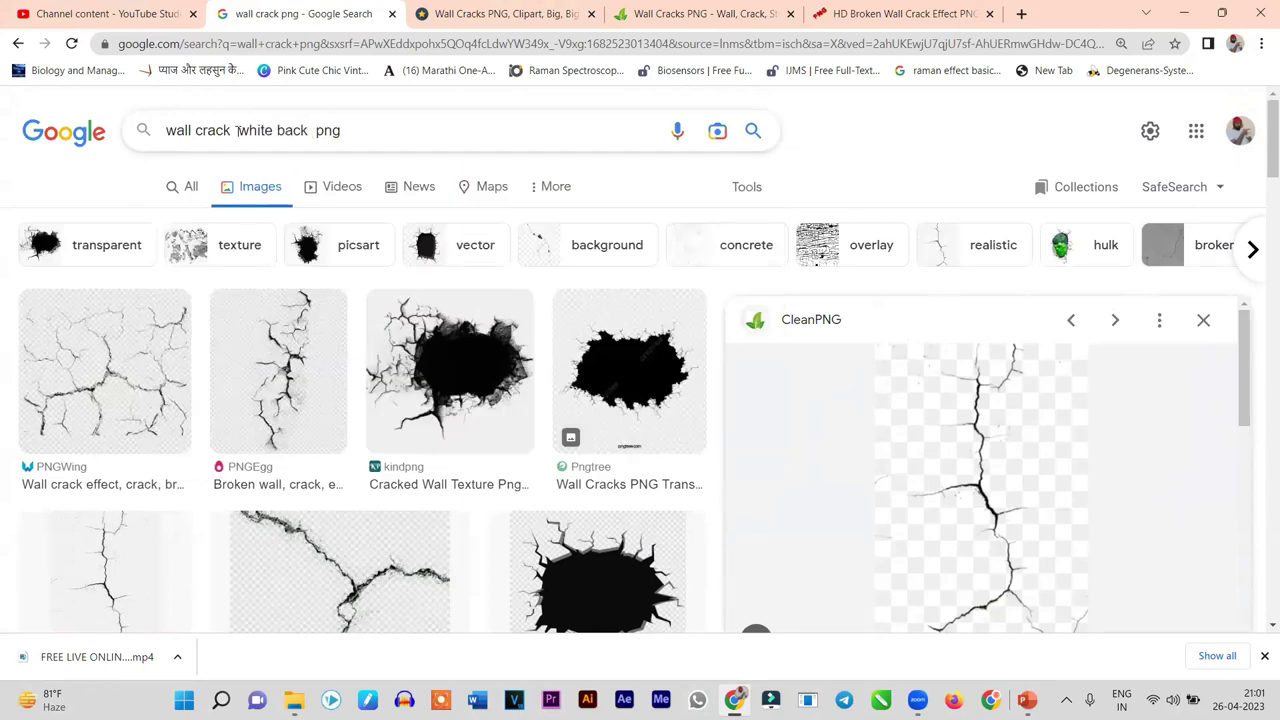
{"action": "type", "text": "ground"}
{"action": "key", "text": "Return"}
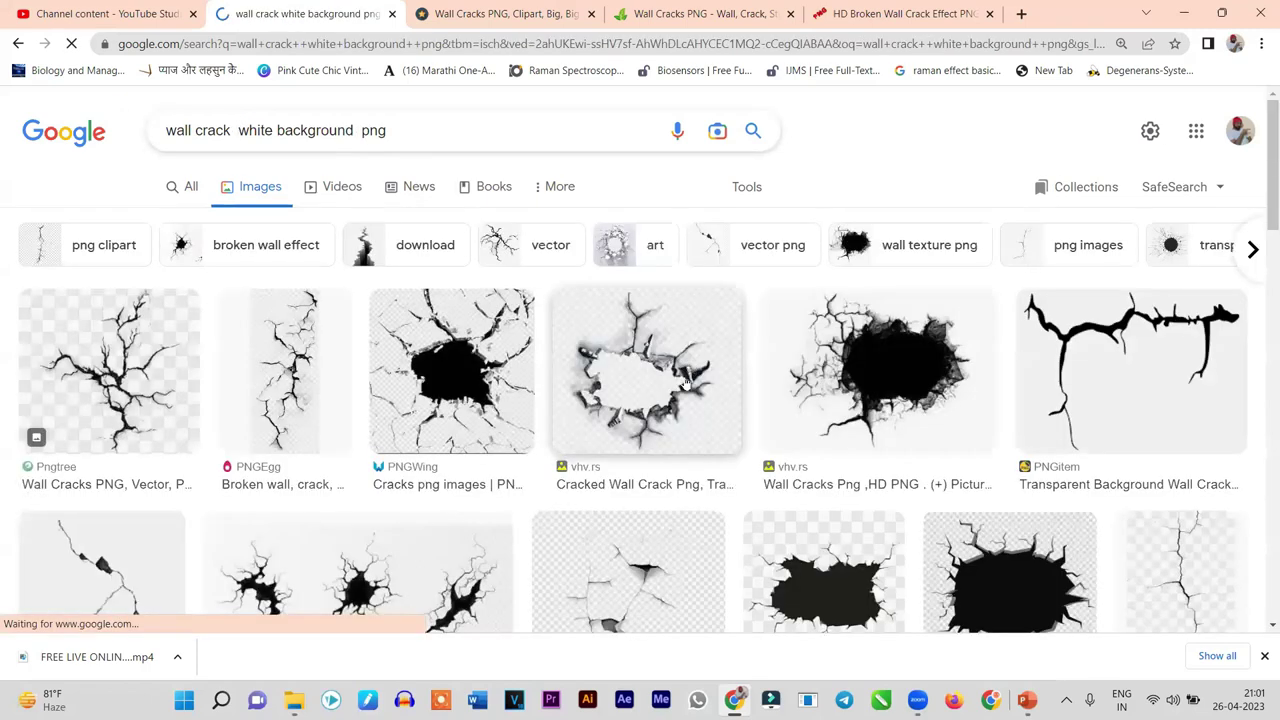
{"action": "scroll", "coordinate": [686, 380], "scroll_direction": "down", "scroll_amount": 3}
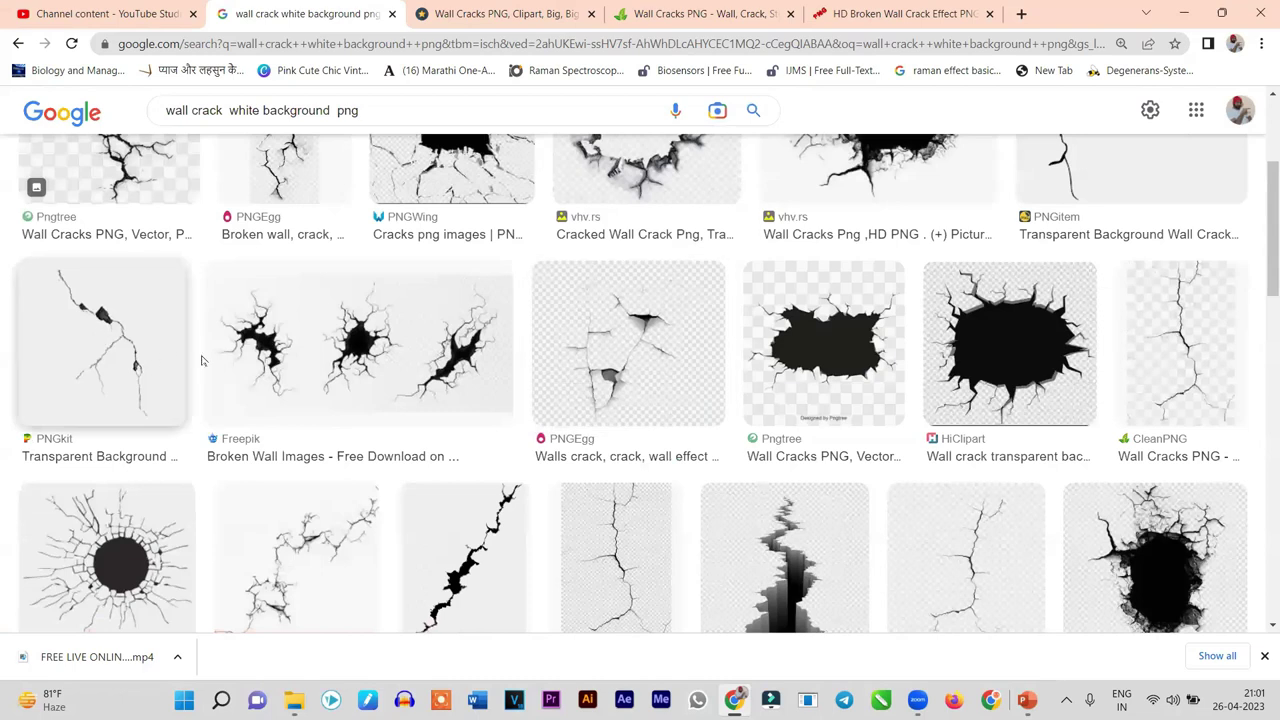
{"action": "left_click", "coordinate": [1197, 368]}
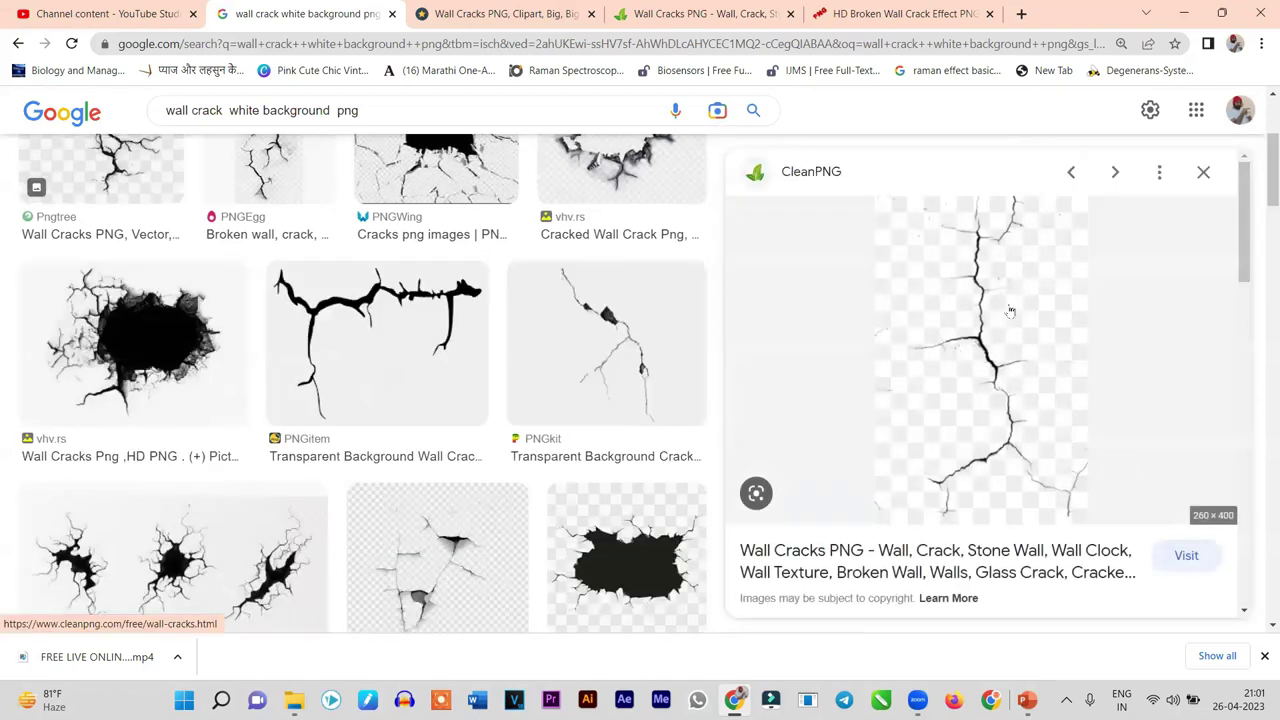
{"action": "right_click", "coordinate": [1004, 317]}
{"action": "left_click", "coordinate": [946, 368]}
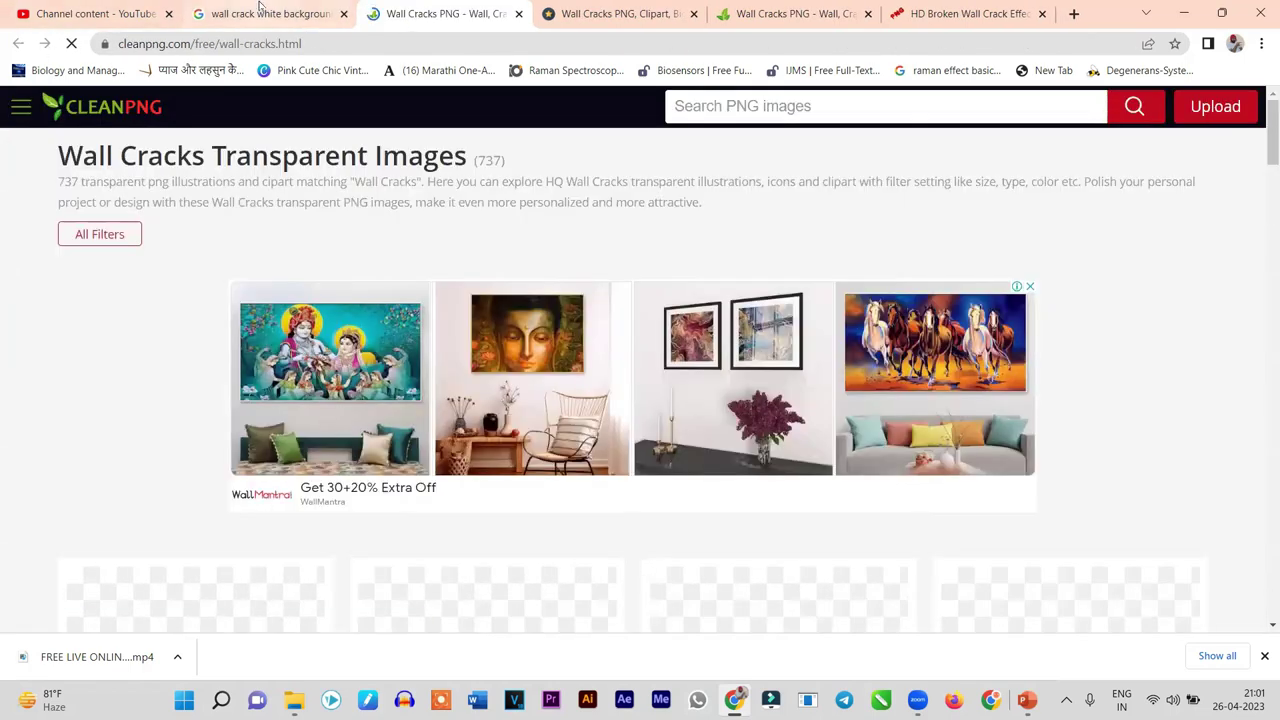
Browse the white-background wall crack results for the CityPNG result
{"action": "left_click", "coordinate": [260, 8]}
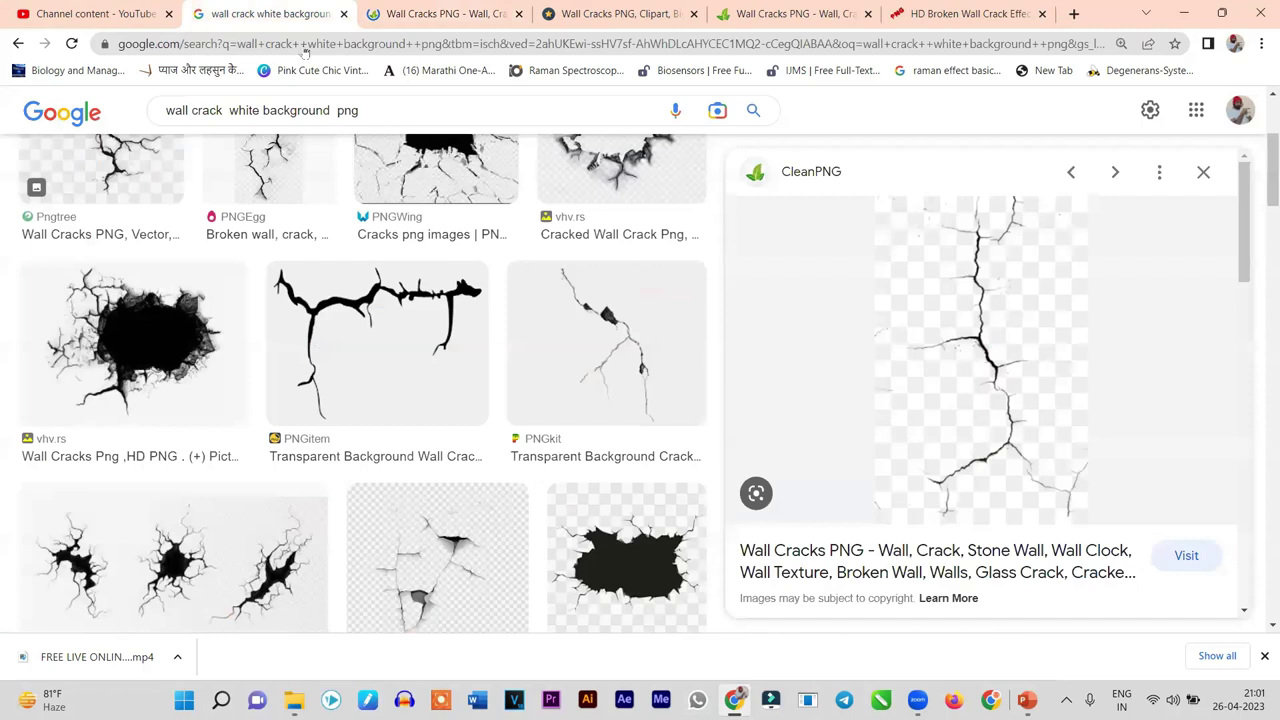
{"action": "scroll", "coordinate": [456, 367], "scroll_direction": "down", "scroll_amount": 3}
{"action": "scroll", "coordinate": [456, 367], "scroll_direction": "down", "scroll_amount": 3}
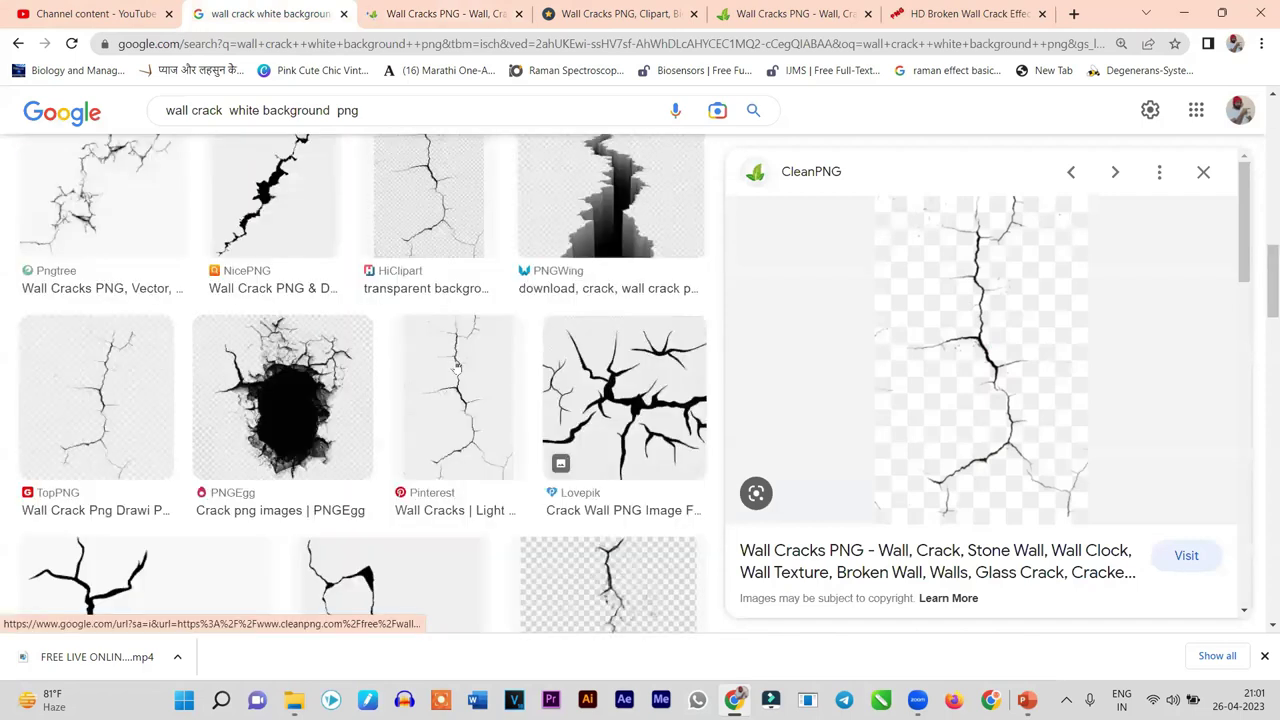
{"action": "scroll", "coordinate": [456, 367], "scroll_direction": "down", "scroll_amount": 5}
{"action": "scroll", "coordinate": [345, 325], "scroll_direction": "up", "scroll_amount": 2}
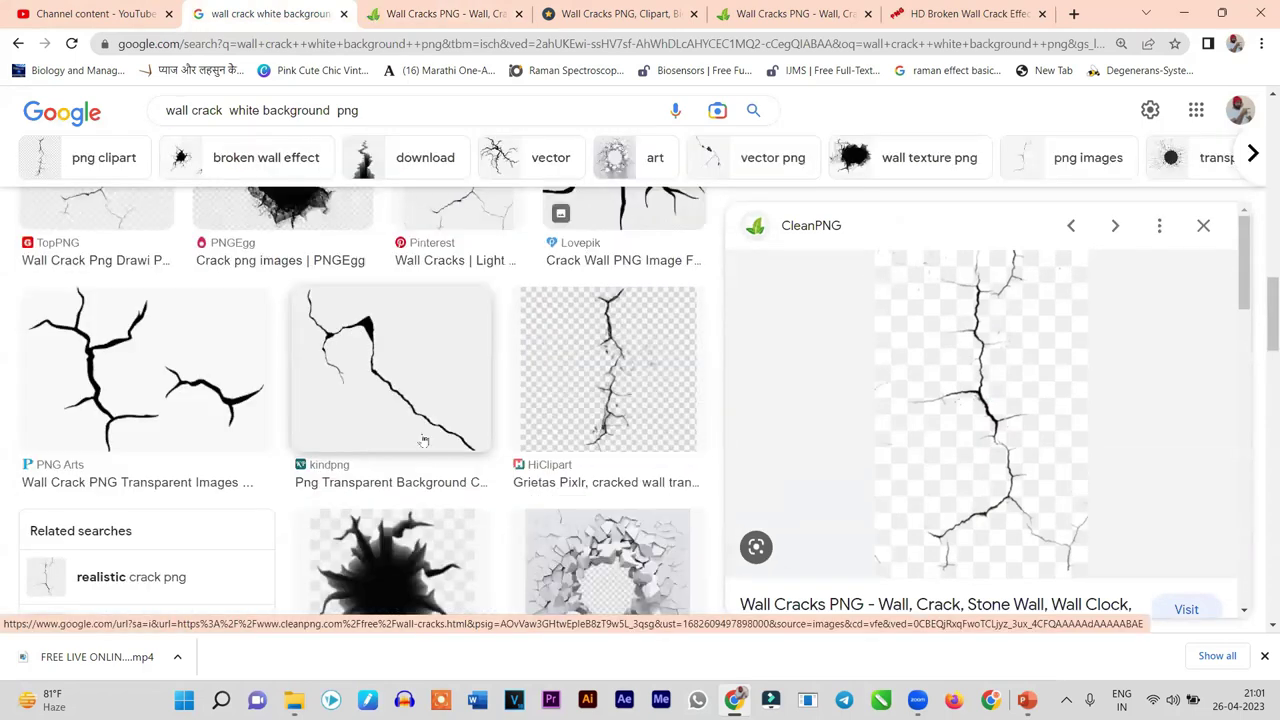
{"action": "scroll", "coordinate": [435, 452], "scroll_direction": "down", "scroll_amount": 5}
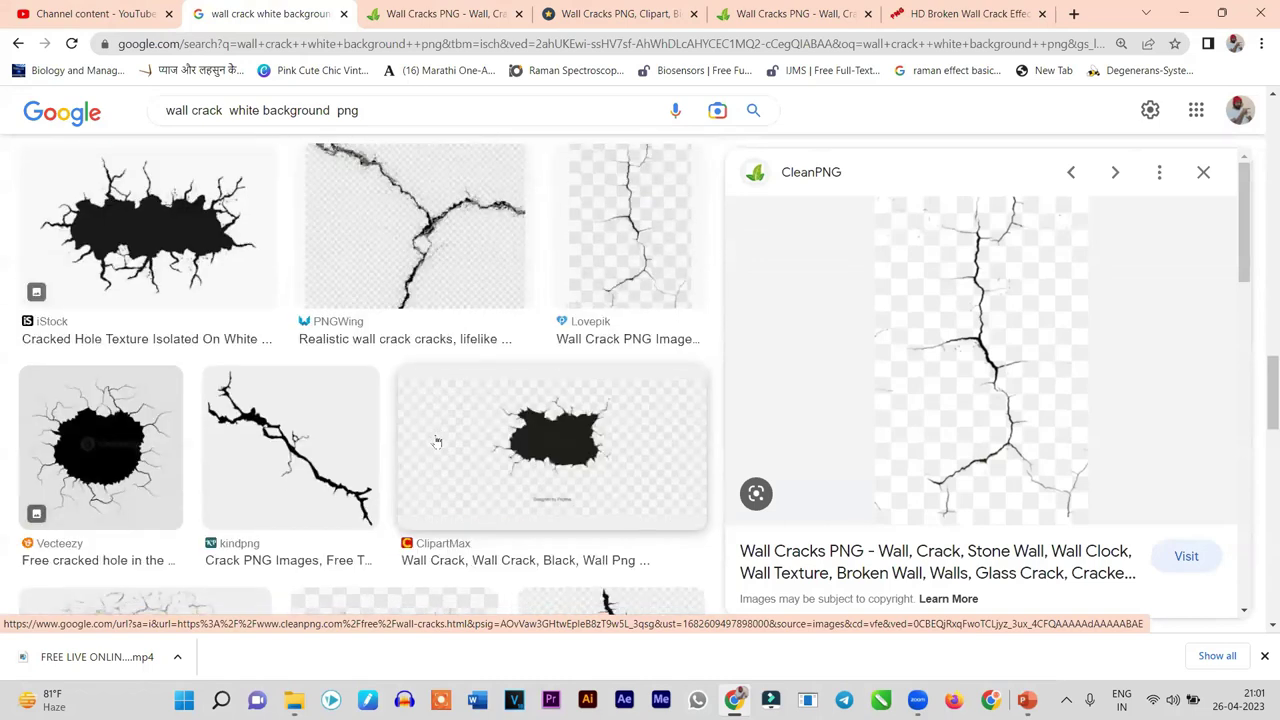
{"action": "scroll", "coordinate": [437, 441], "scroll_direction": "down", "scroll_amount": 3}
{"action": "scroll", "coordinate": [437, 441], "scroll_direction": "down", "scroll_amount": 3}
{"action": "scroll", "coordinate": [437, 437], "scroll_direction": "down", "scroll_amount": 3}
{"action": "scroll", "coordinate": [437, 437], "scroll_direction": "down", "scroll_amount": 3}
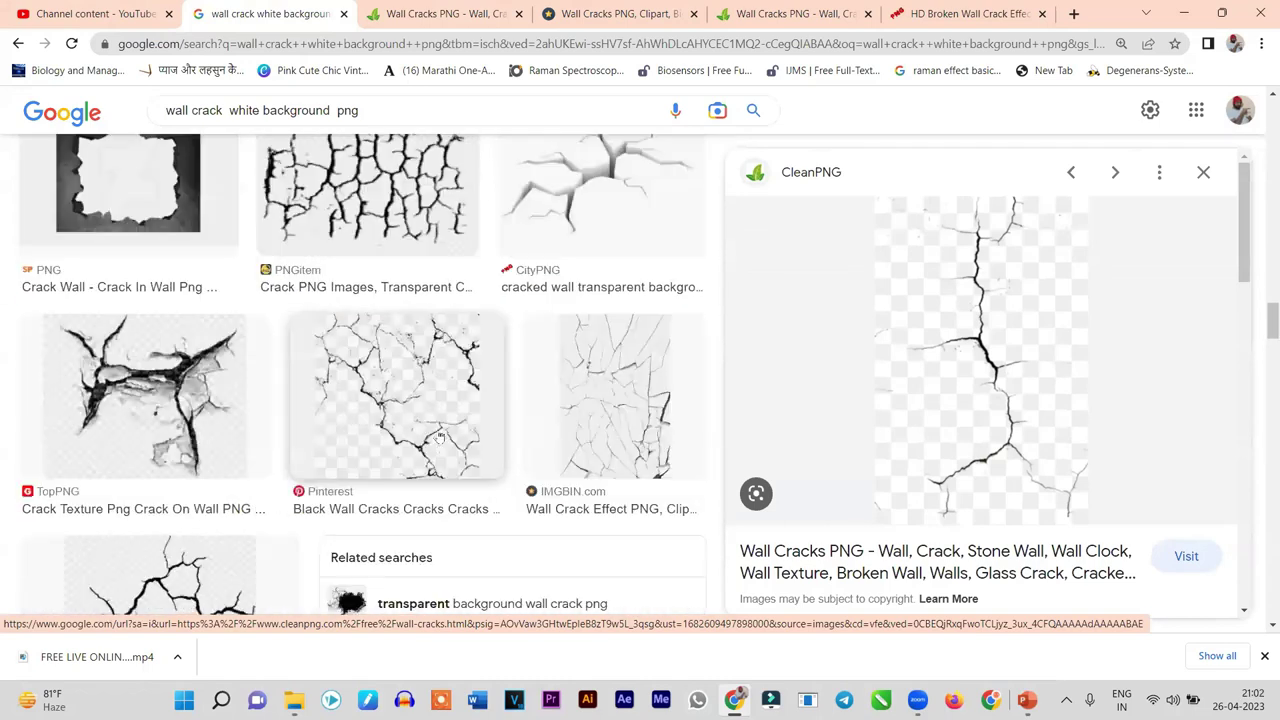
{"action": "scroll", "coordinate": [438, 437], "scroll_direction": "up", "scroll_amount": 1}
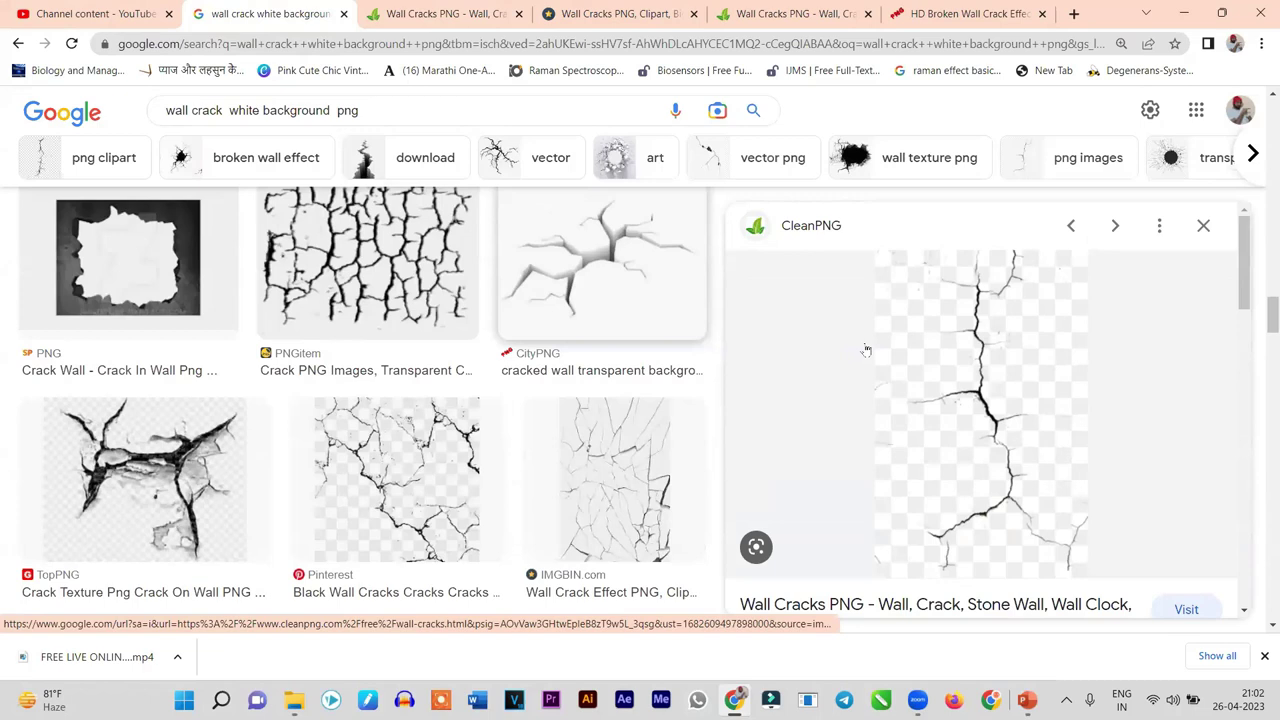
{"action": "key", "text": "Left"}
Open CityPNG's '3D Cracked Wall Floor Effect Illustration' page
{"action": "left_click", "coordinate": [919, 606]}
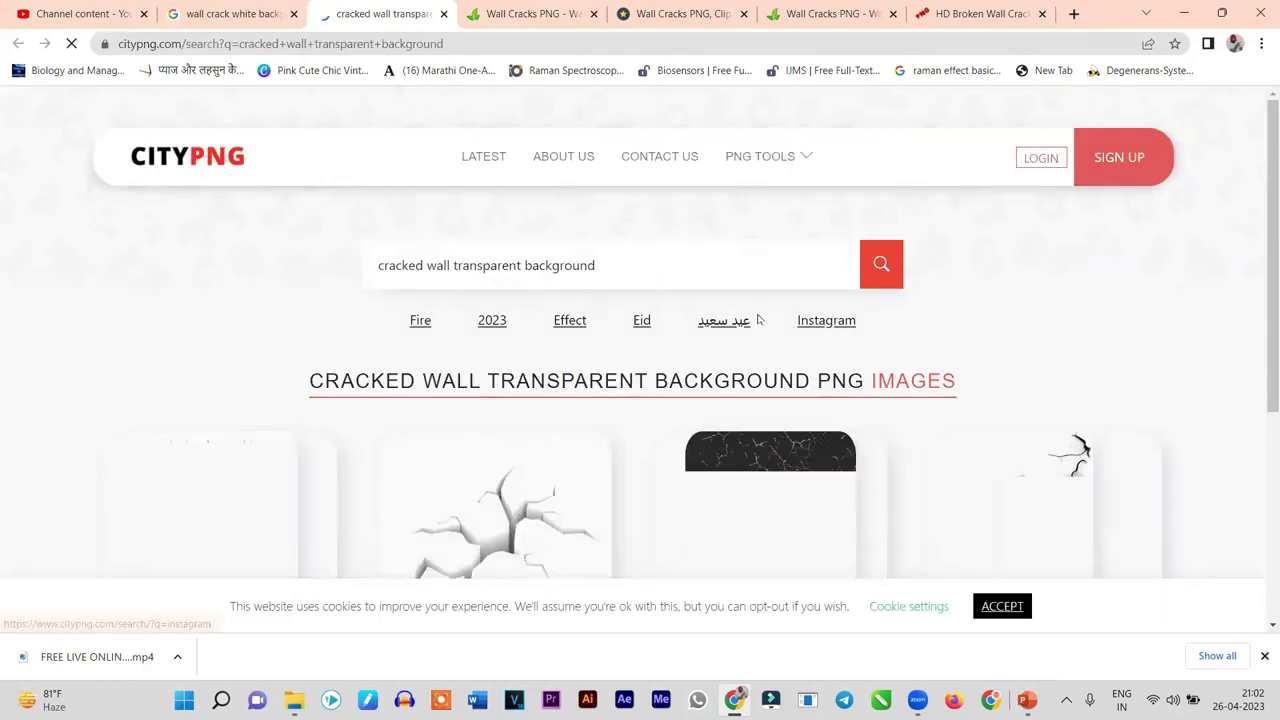
{"action": "scroll", "coordinate": [758, 320], "scroll_direction": "down", "scroll_amount": 5}
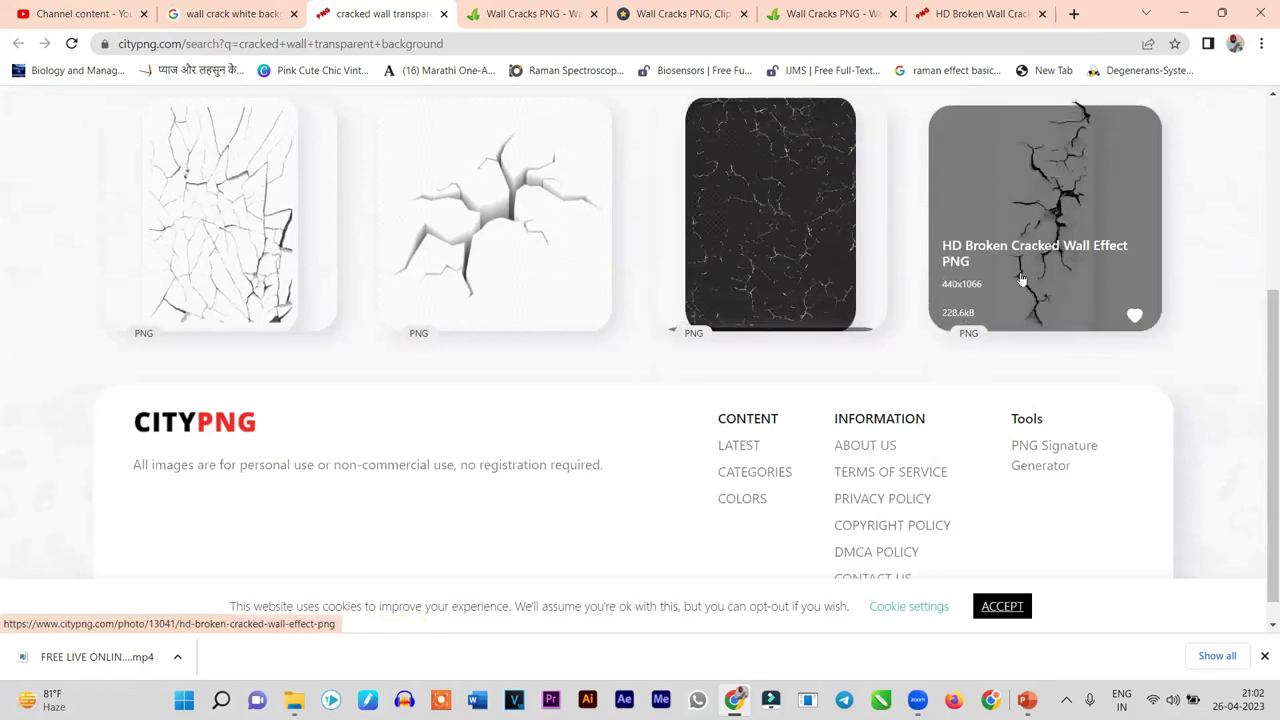
{"action": "left_click", "coordinate": [532, 170]}
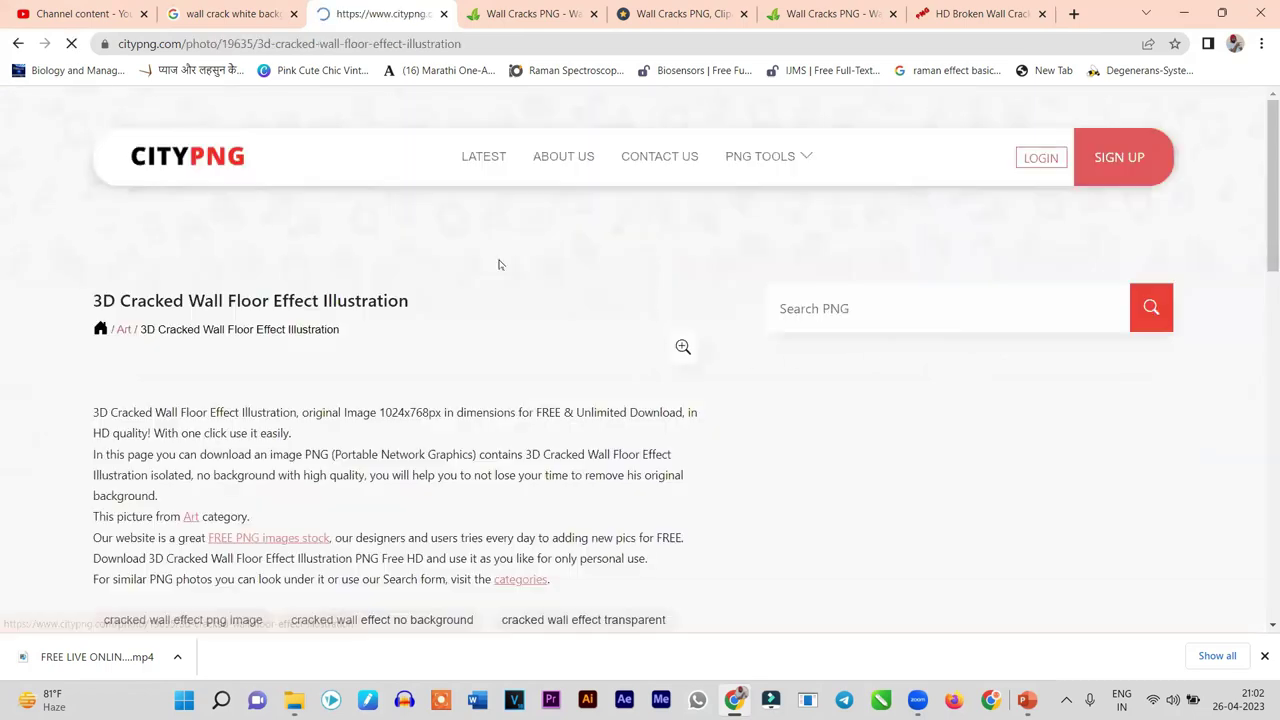
{"action": "scroll", "coordinate": [567, 357], "scroll_direction": "down", "scroll_amount": 2}
{"action": "scroll", "coordinate": [567, 357], "scroll_direction": "down", "scroll_amount": 5}
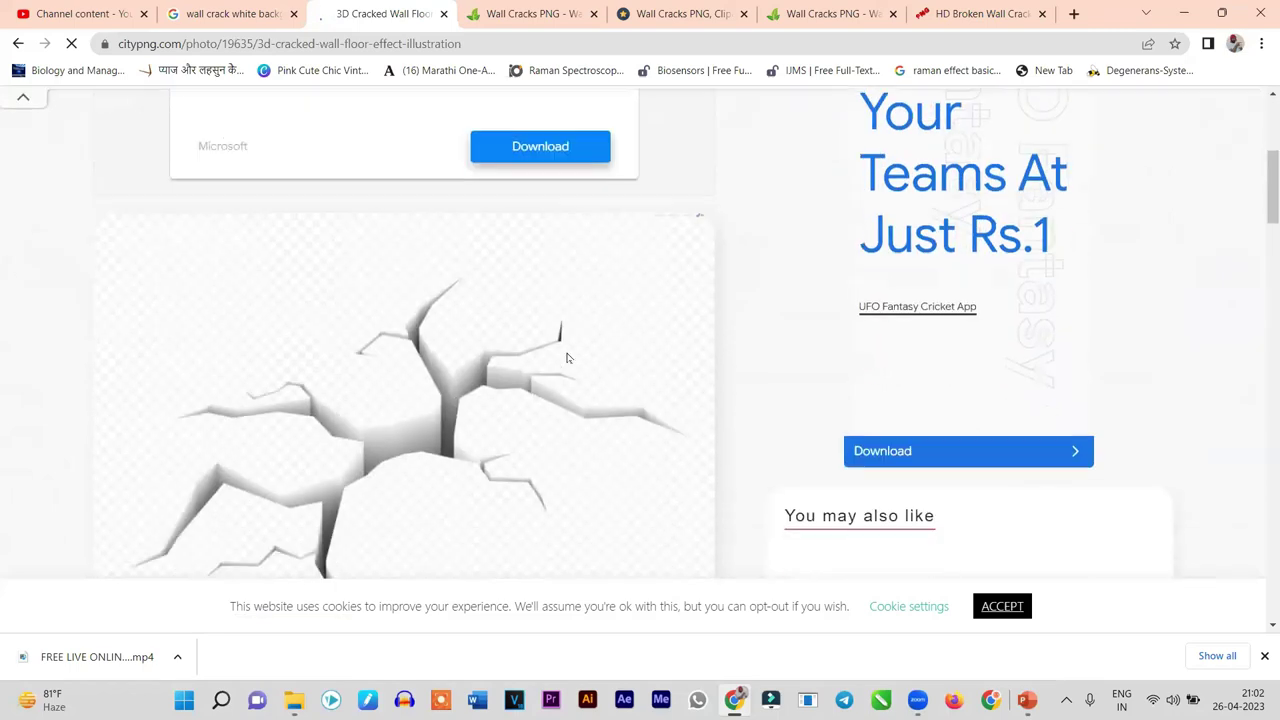
{"action": "scroll", "coordinate": [563, 354], "scroll_direction": "up", "scroll_amount": 3}
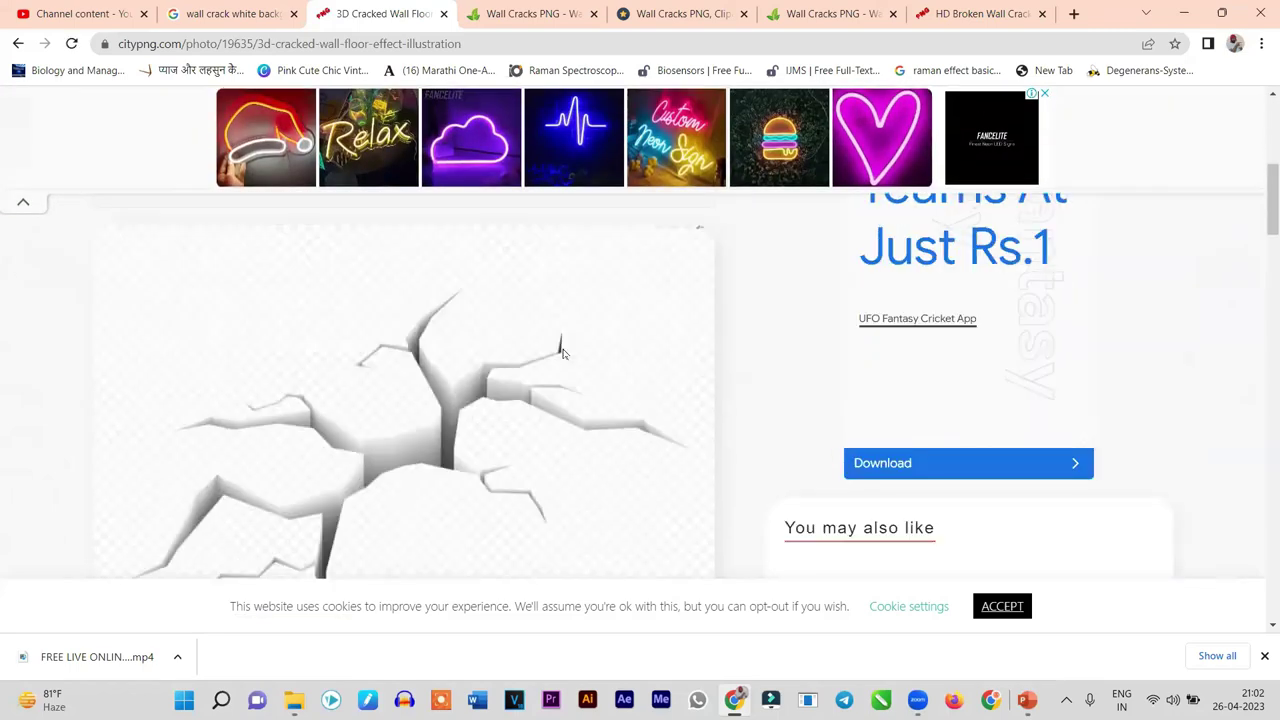
View the crack image enlarged, then close the enlarged view
{"action": "right_click", "coordinate": [433, 355]}
{"action": "left_click", "coordinate": [335, 355]}
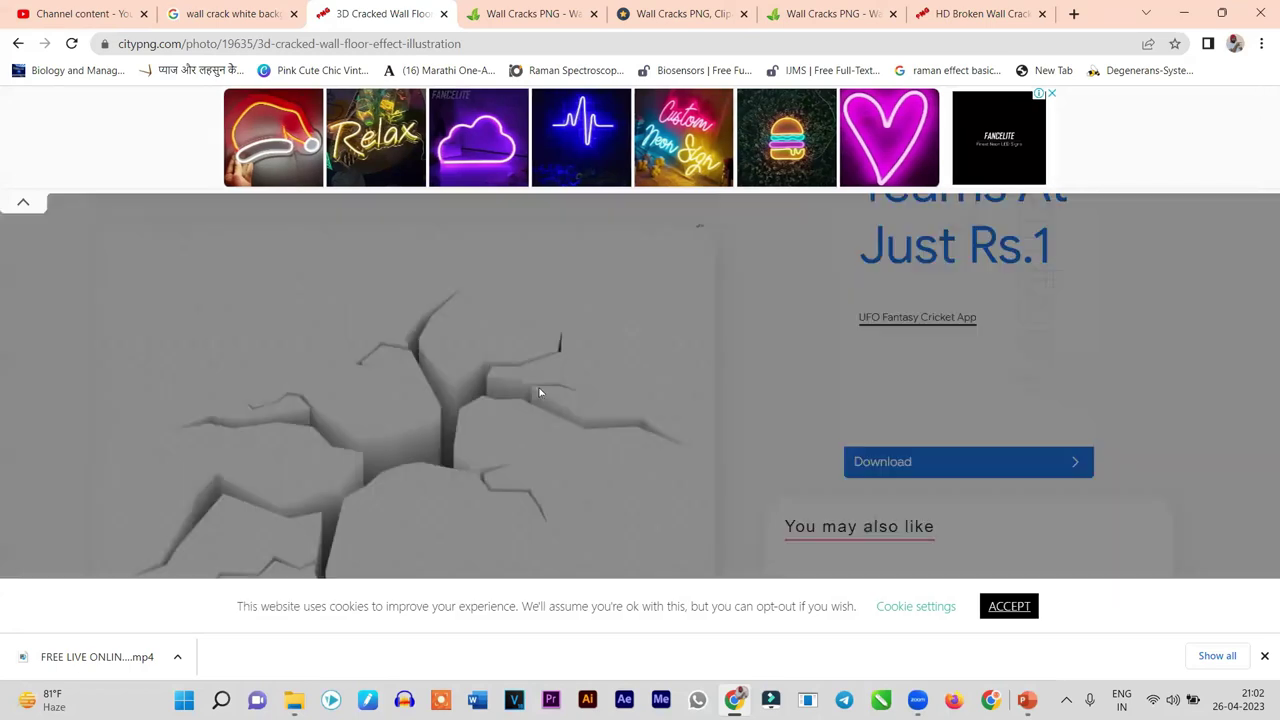
{"action": "right_click", "coordinate": [622, 341]}
{"action": "left_click", "coordinate": [109, 354]}
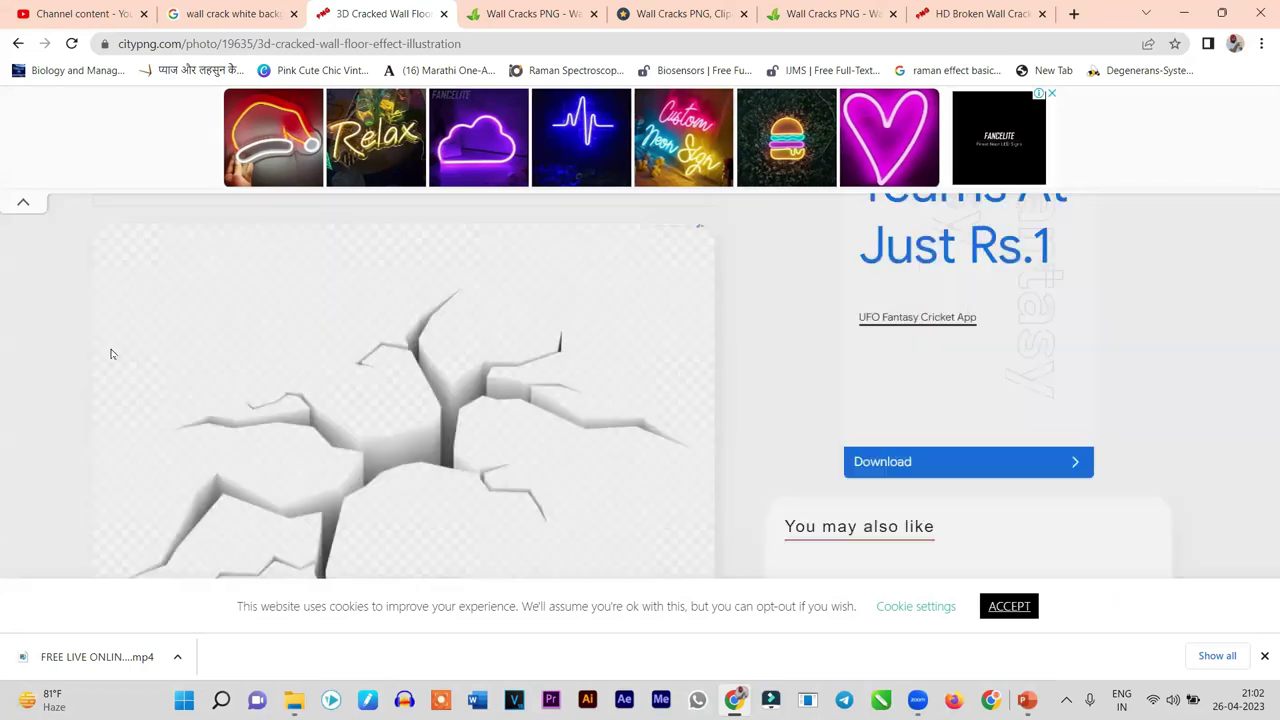
{"action": "scroll", "coordinate": [472, 392], "scroll_direction": "down", "scroll_amount": 5}
{"action": "scroll", "coordinate": [472, 388], "scroll_direction": "down", "scroll_amount": 2}
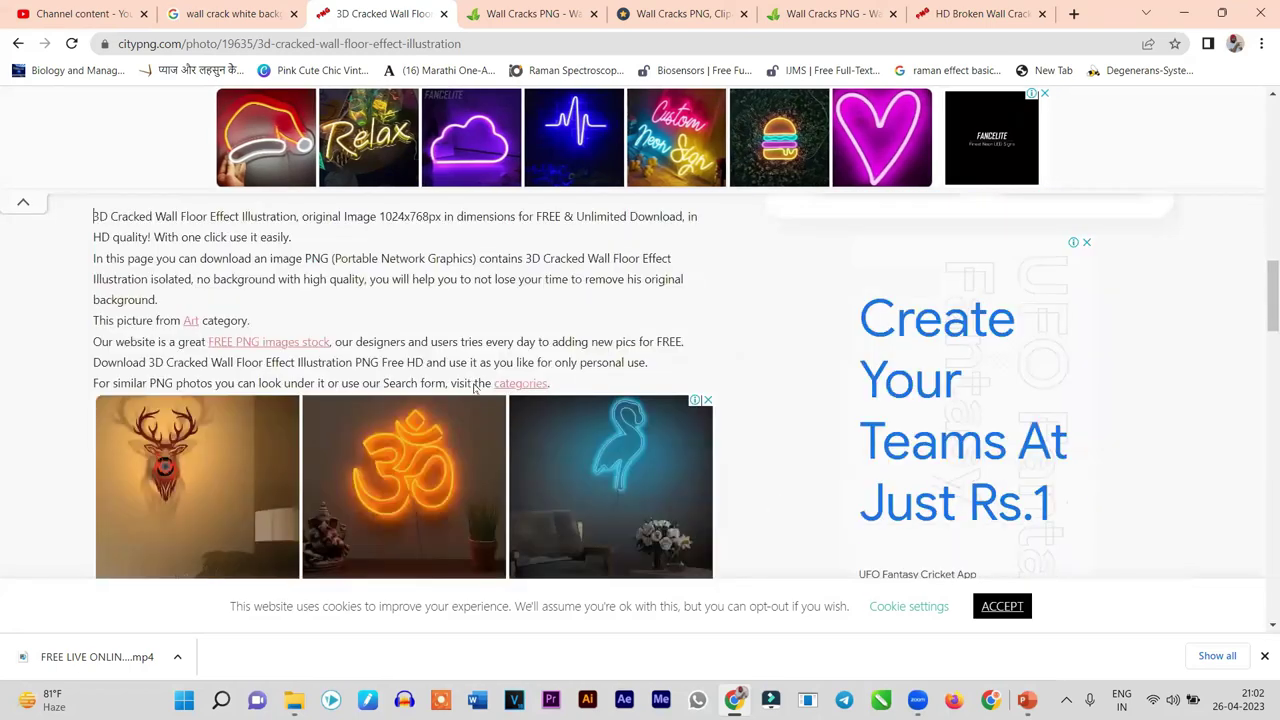
{"action": "scroll", "coordinate": [479, 386], "scroll_direction": "up", "scroll_amount": 5}
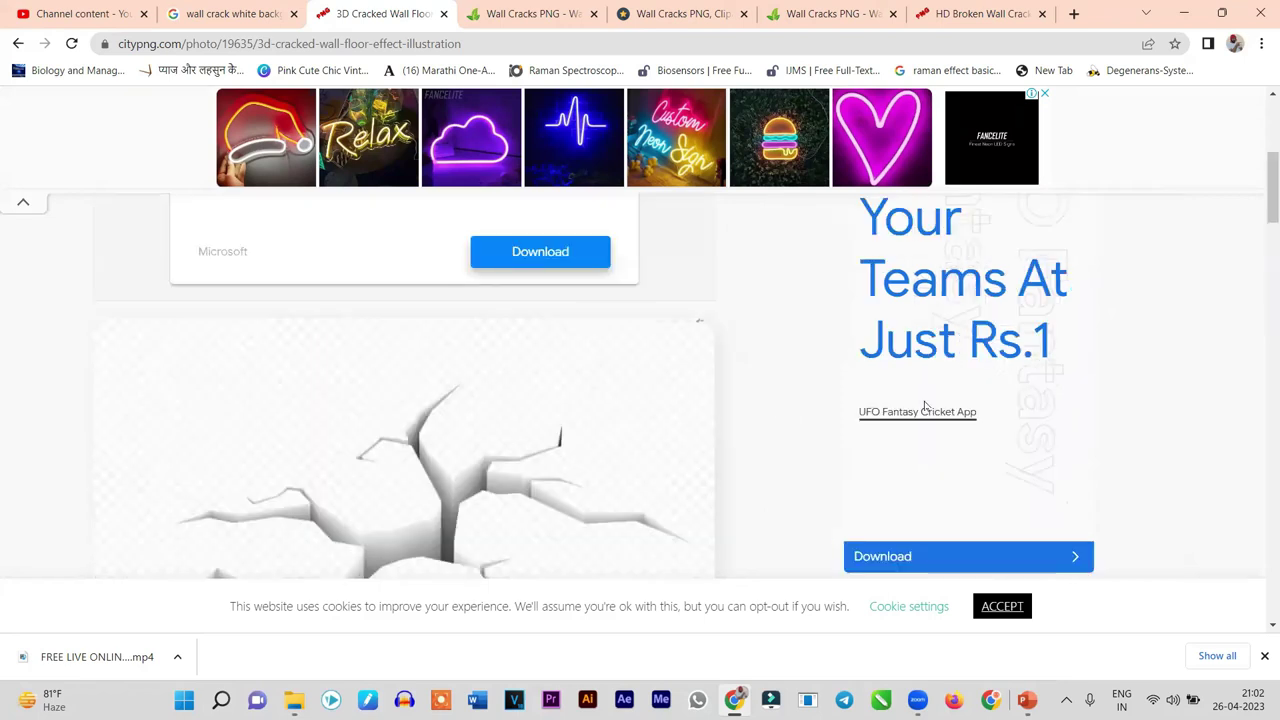
{"action": "scroll", "coordinate": [925, 405], "scroll_direction": "up", "scroll_amount": 5}
Sign in to CityPNG with a Google account
{"action": "left_click", "coordinate": [1034, 291]}
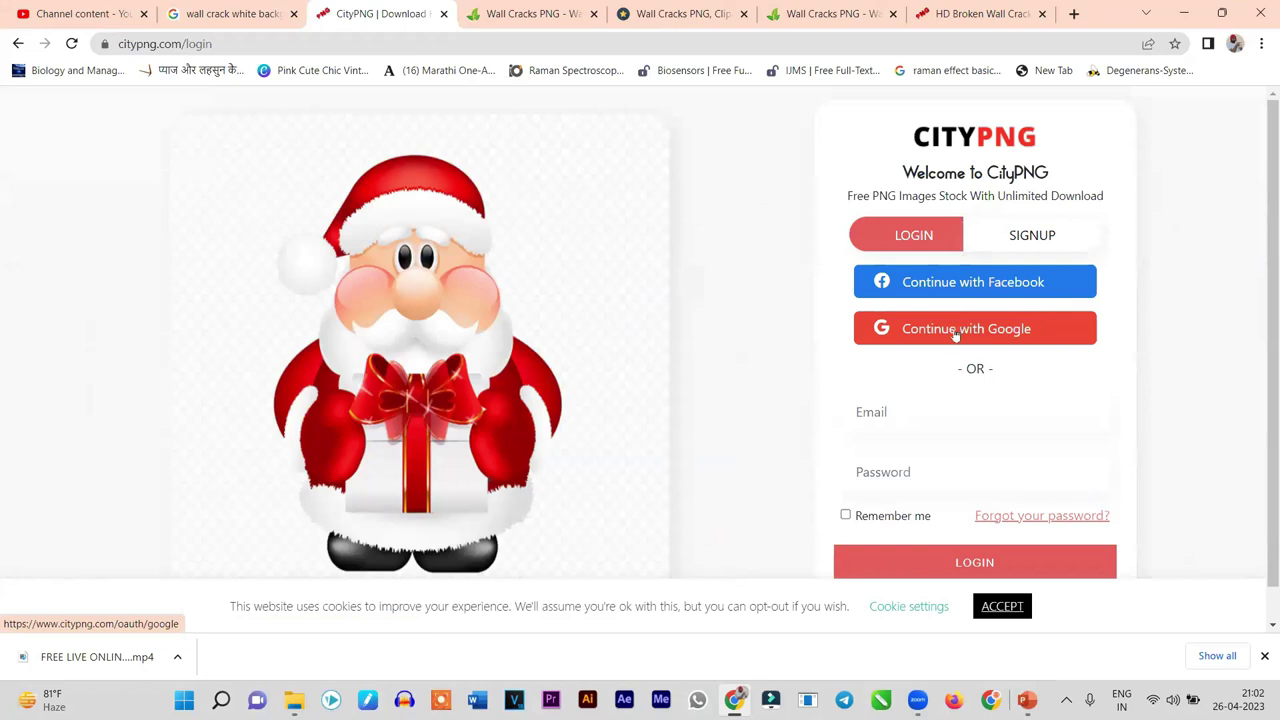
{"action": "left_click", "coordinate": [955, 335]}
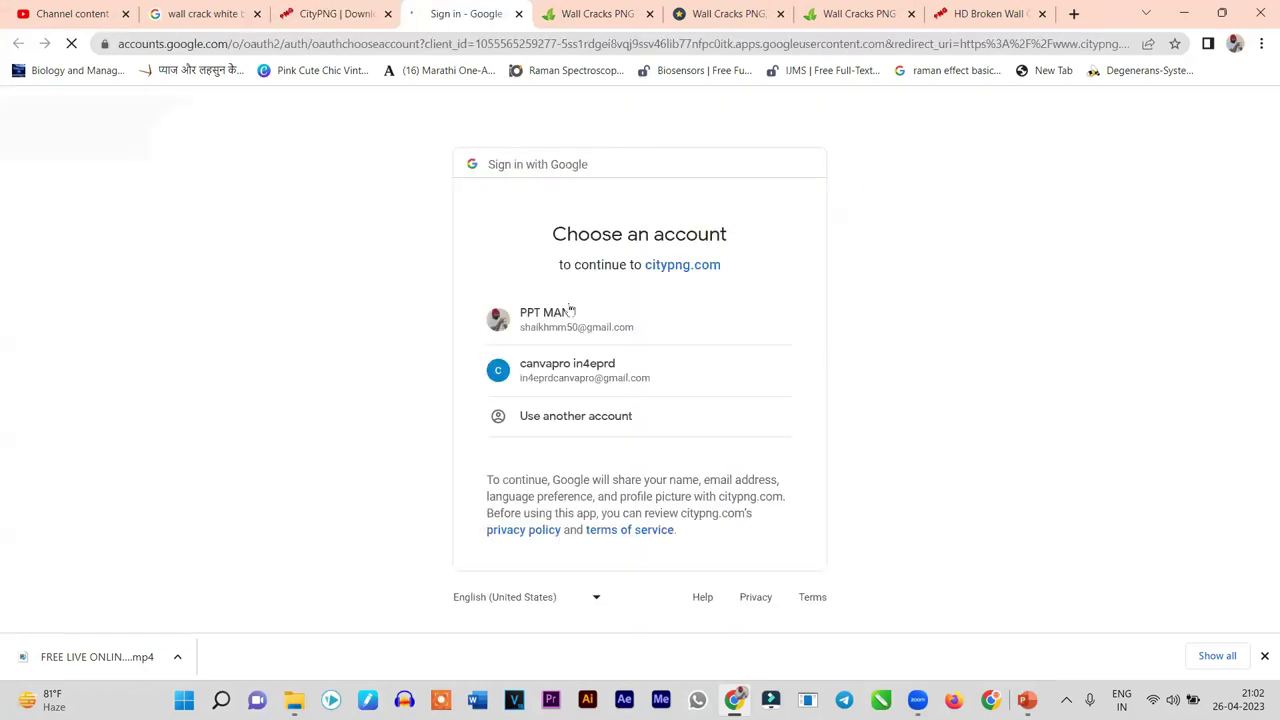
{"action": "left_click", "coordinate": [534, 311]}
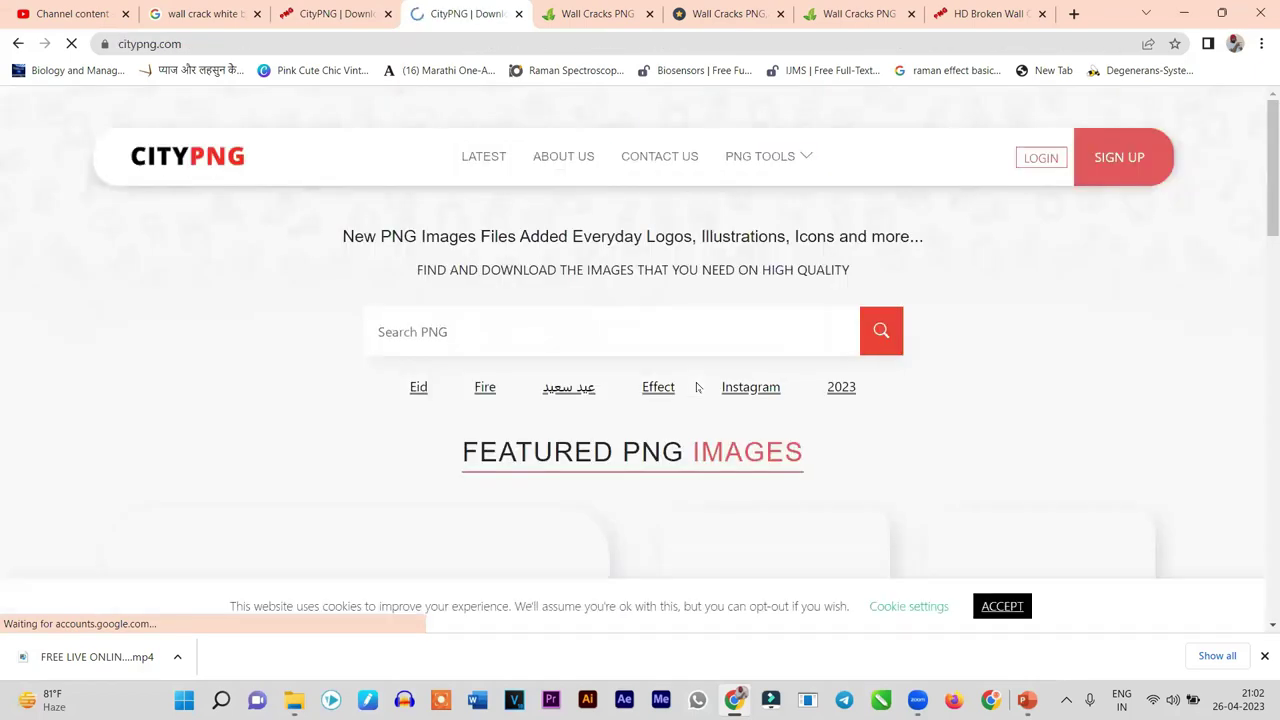
{"action": "scroll", "coordinate": [763, 386], "scroll_direction": "down", "scroll_amount": 5}
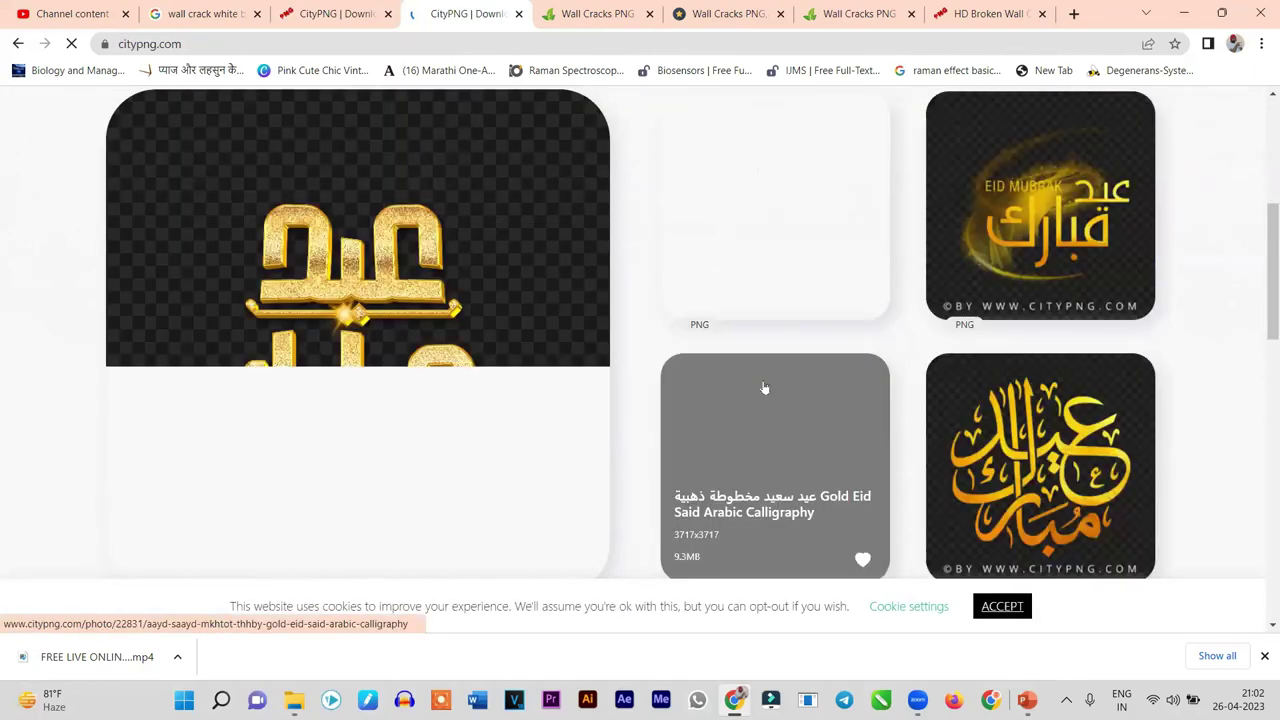
{"action": "scroll", "coordinate": [552, 300], "scroll_direction": "up", "scroll_amount": 3}
Search CityPNG for 'wall crack' and open the 3D Cracked Wall Floor Effect Illustration page
{"action": "left_click", "coordinate": [476, 255]}
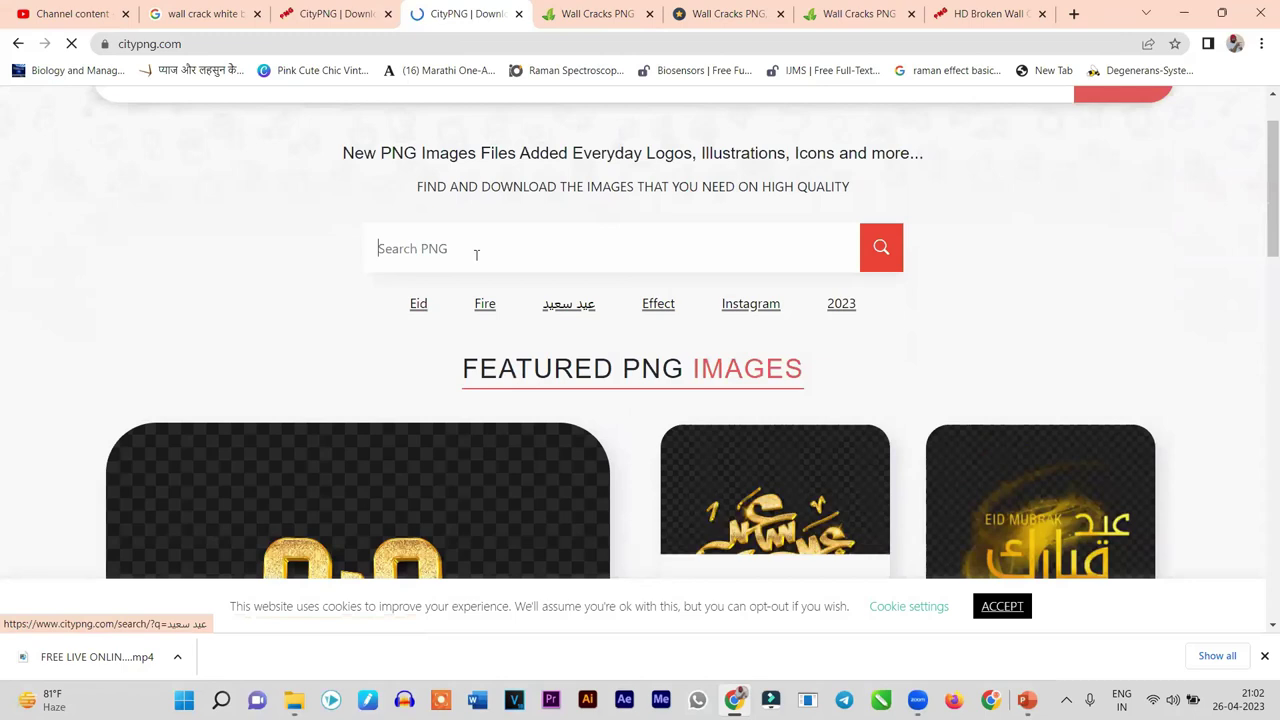
{"action": "type", "text": "wall crack"}
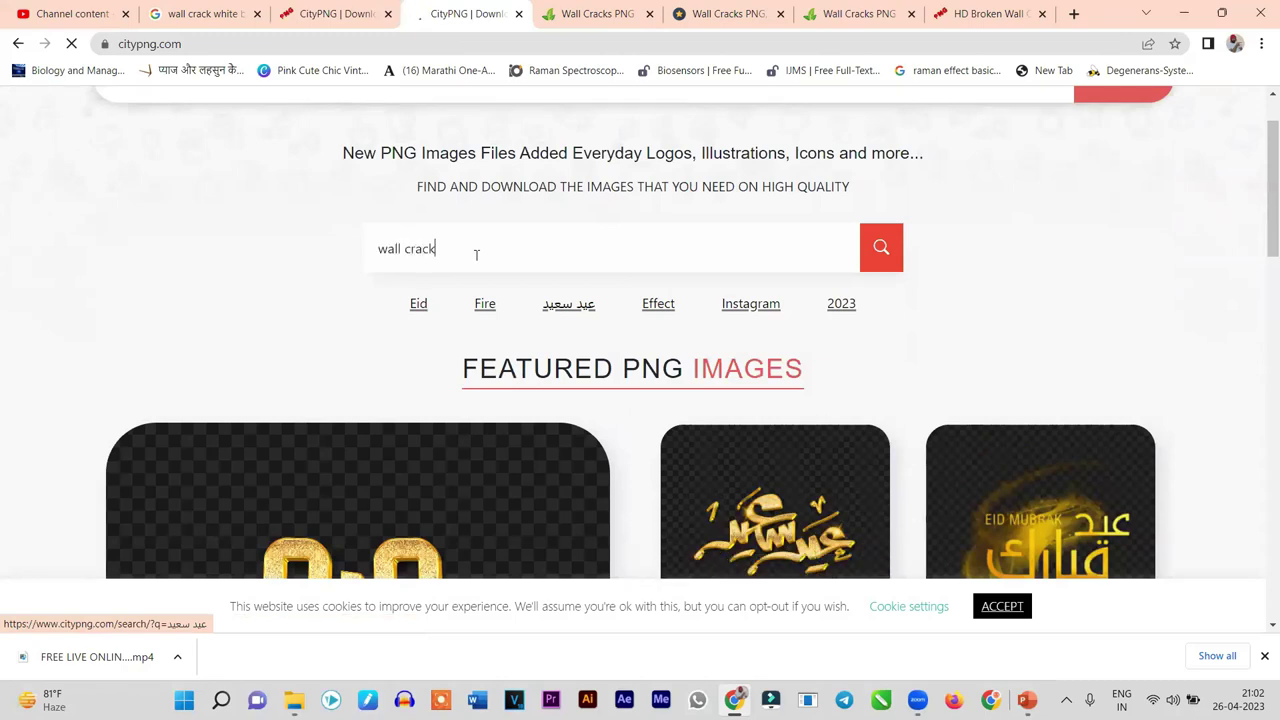
{"action": "left_click", "coordinate": [886, 251]}
{"action": "scroll", "coordinate": [928, 285], "scroll_direction": "down", "scroll_amount": 3}
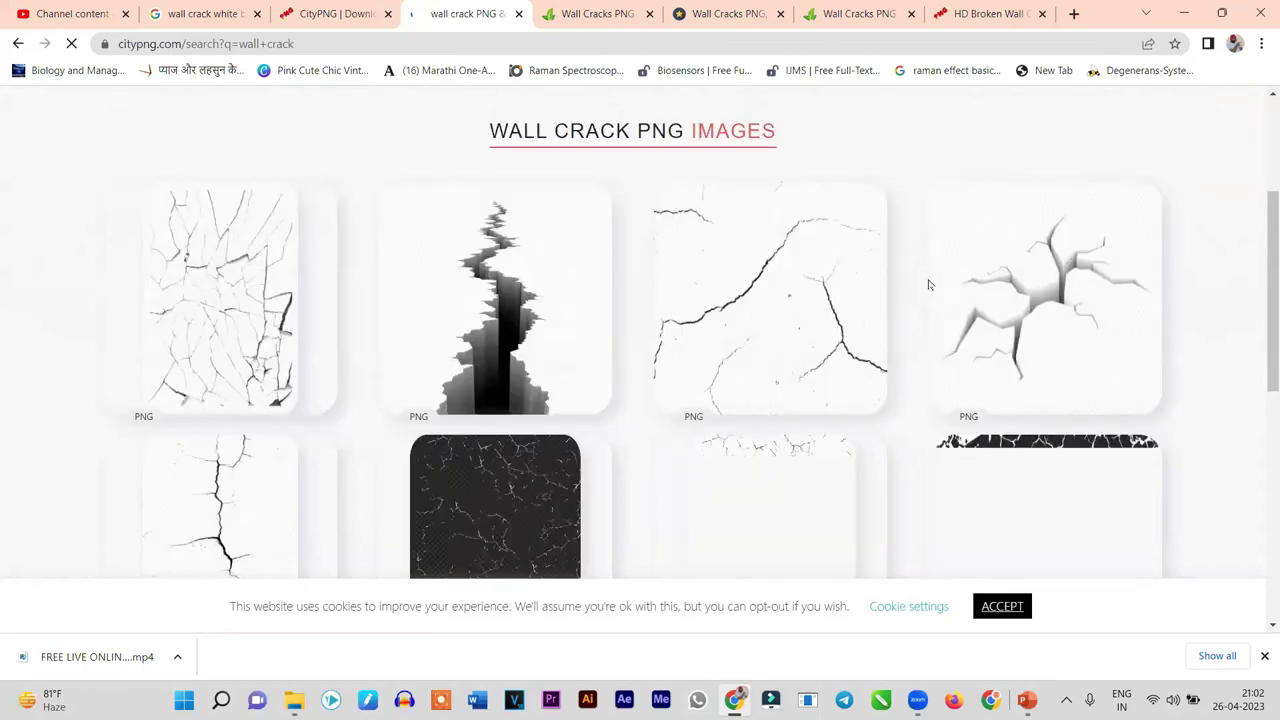
{"action": "scroll", "coordinate": [1046, 228], "scroll_direction": "down", "scroll_amount": 1}
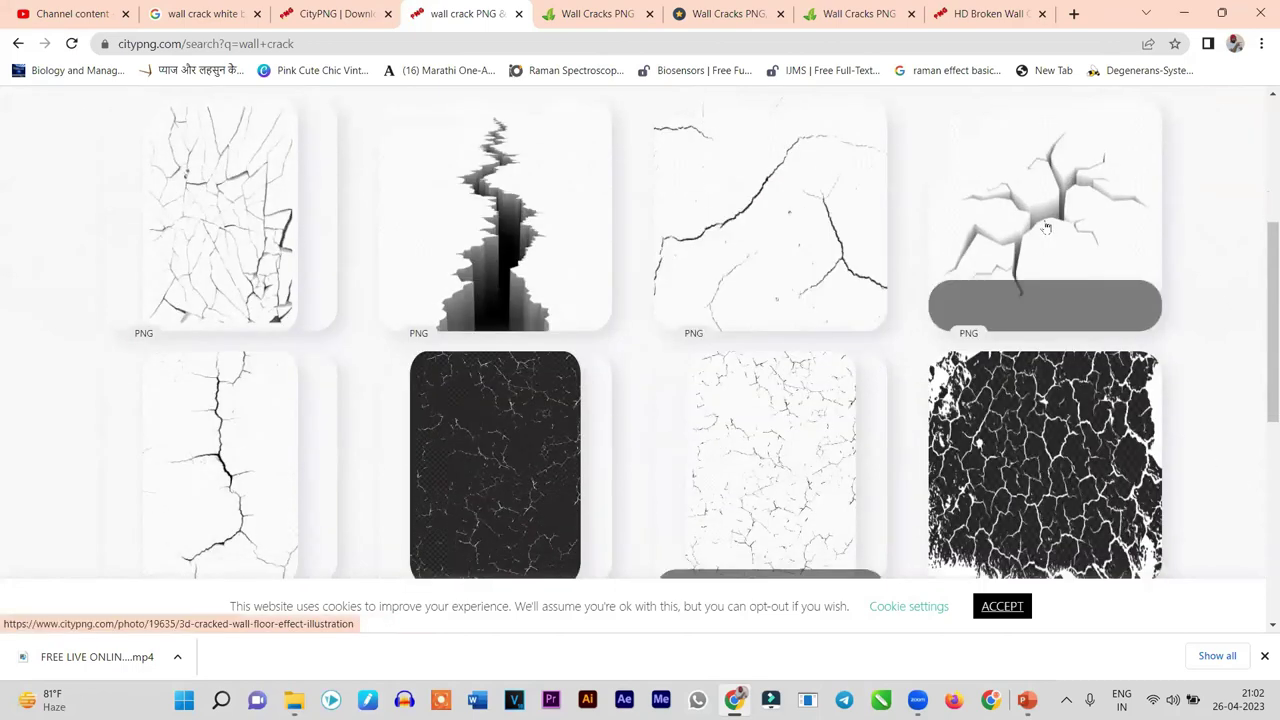
{"action": "left_click", "coordinate": [1046, 228]}
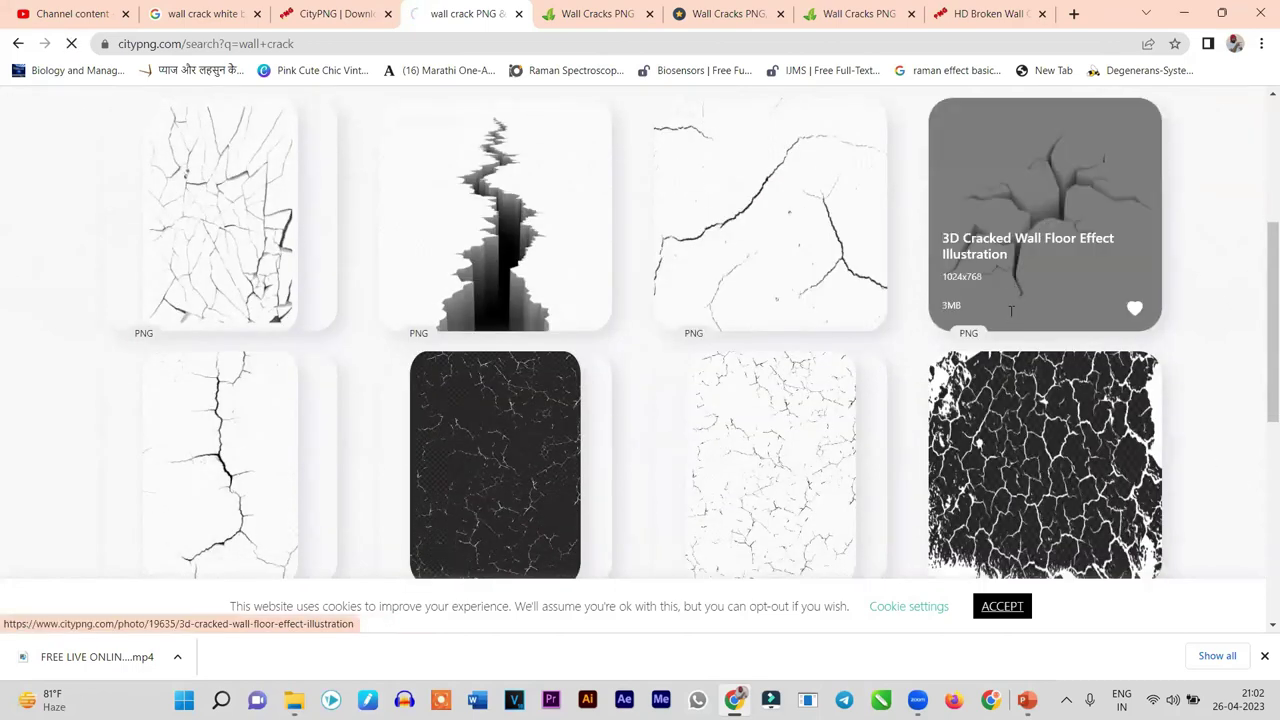
{"action": "scroll", "coordinate": [745, 386], "scroll_direction": "down", "scroll_amount": 5}
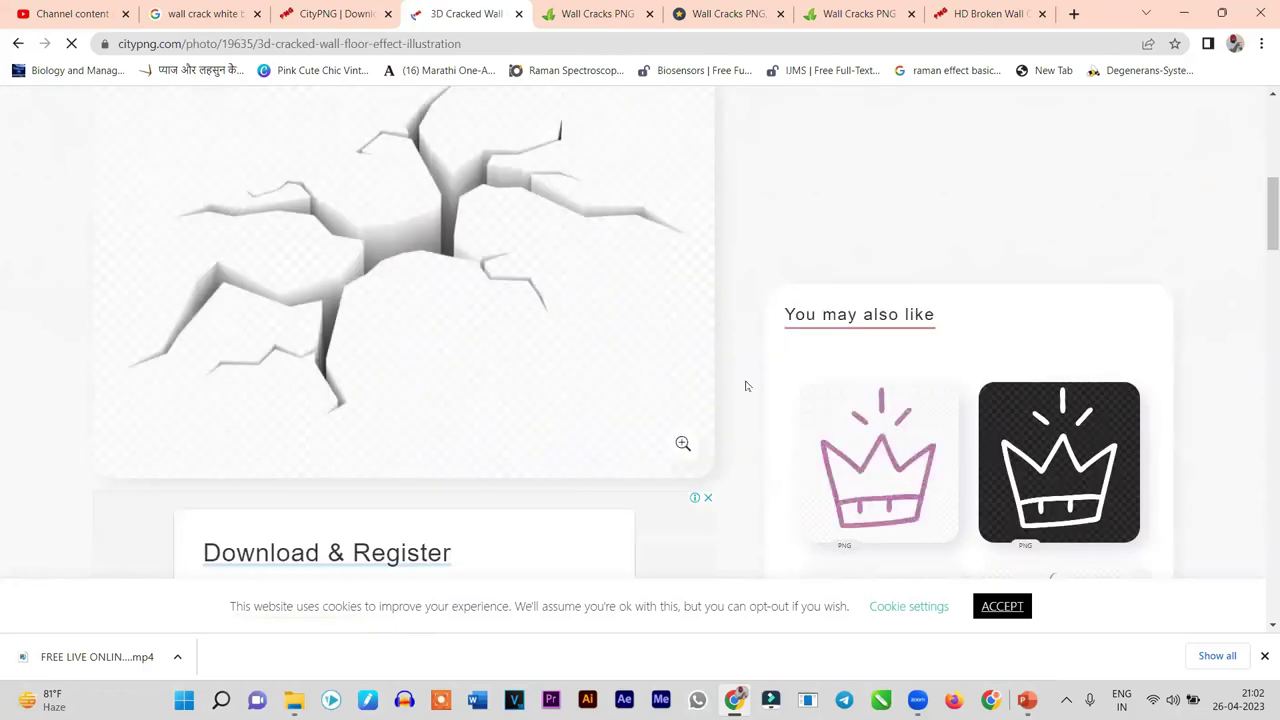
{"action": "scroll", "coordinate": [594, 374], "scroll_direction": "down", "scroll_amount": 1}
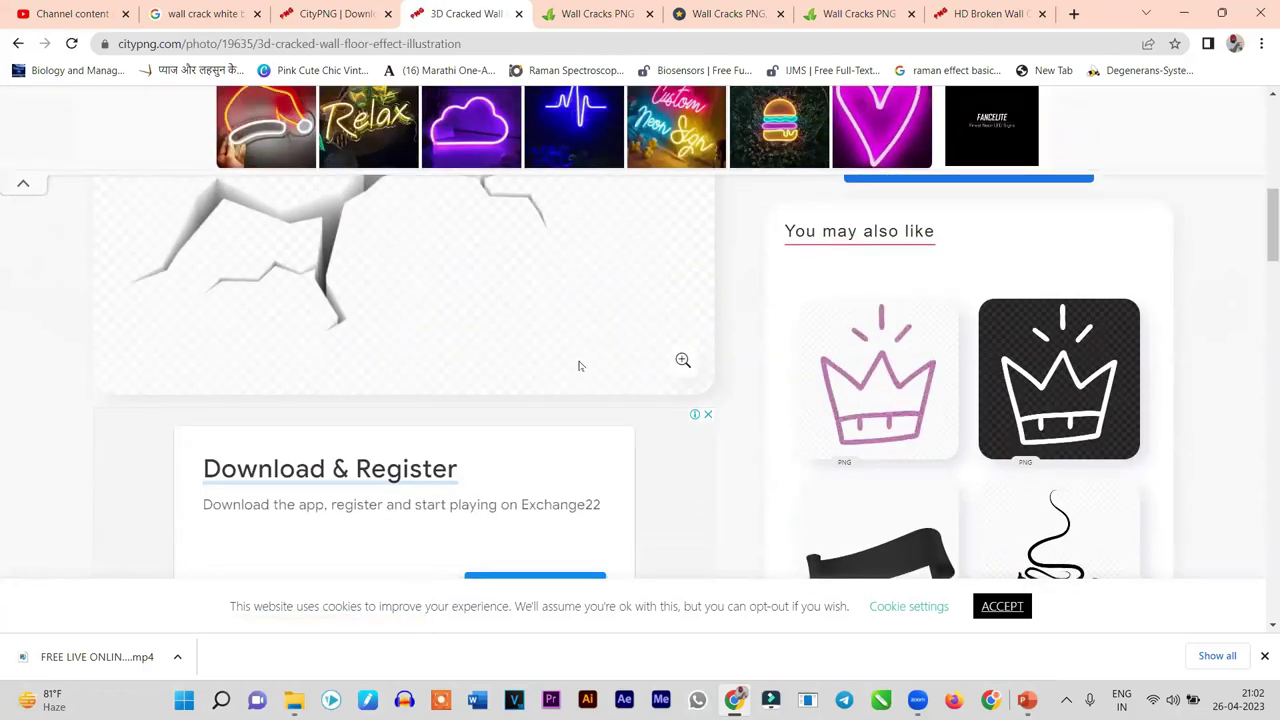
Save the crack image into a new Desktop folder named 'Wall Crack'
{"action": "scroll", "coordinate": [446, 296], "scroll_direction": "up", "scroll_amount": 2}
{"action": "right_click", "coordinate": [445, 295]}
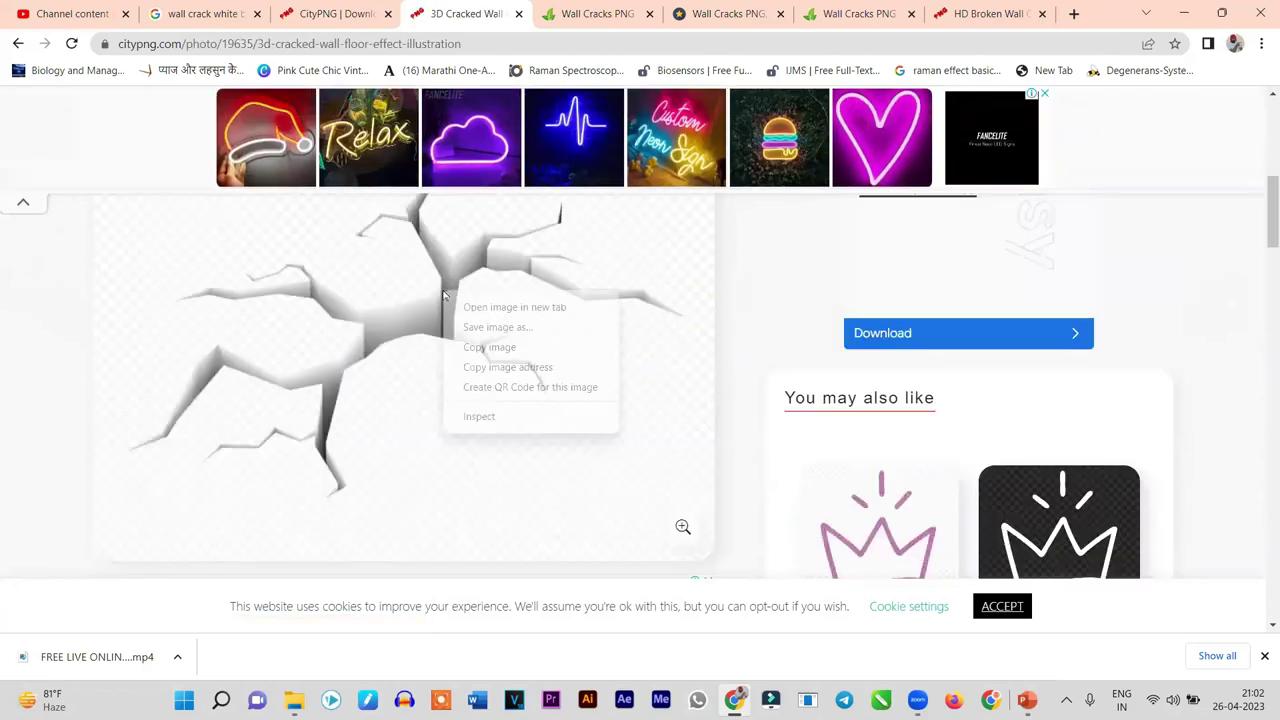
{"action": "left_click", "coordinate": [490, 328]}
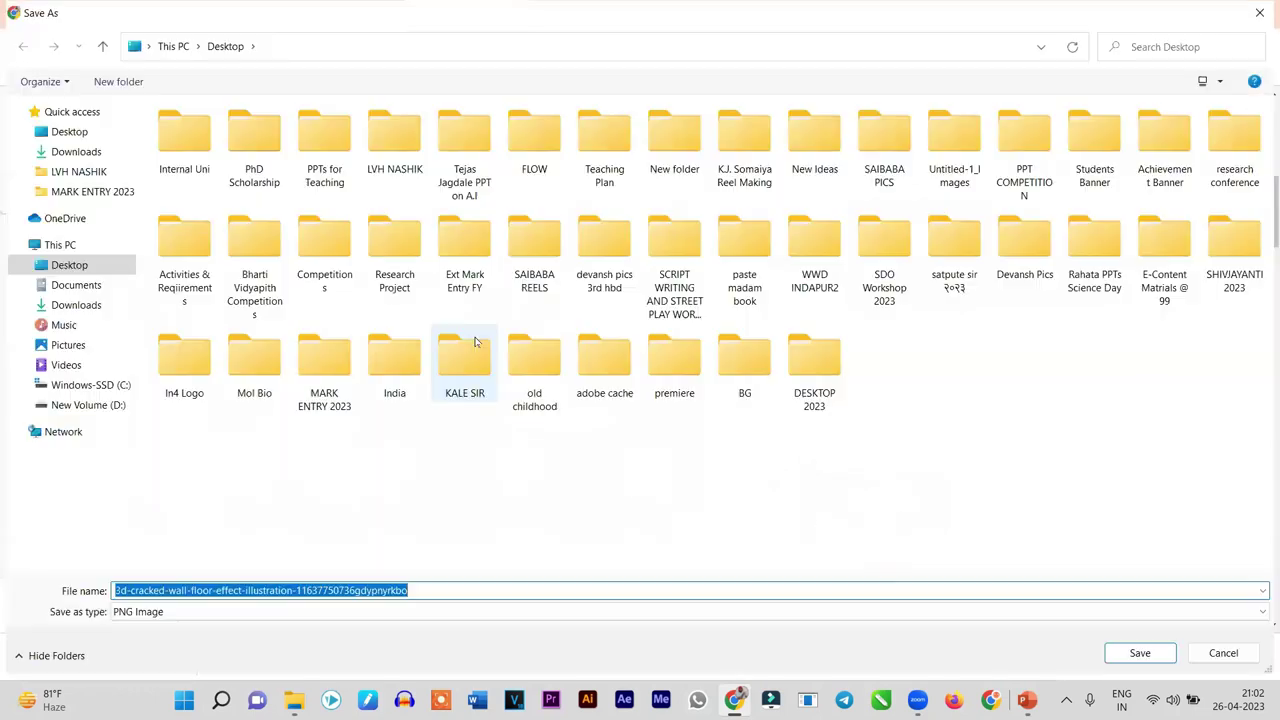
{"action": "left_click", "coordinate": [75, 131]}
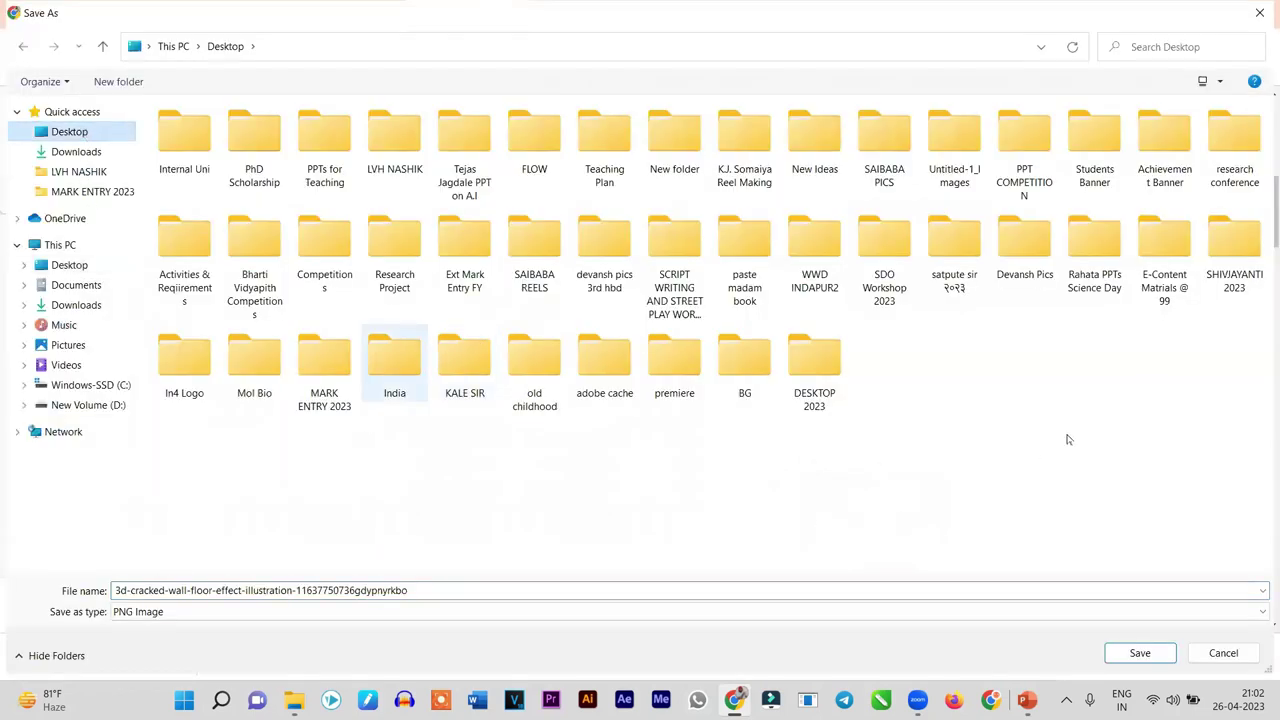
{"action": "right_click", "coordinate": [948, 367]}
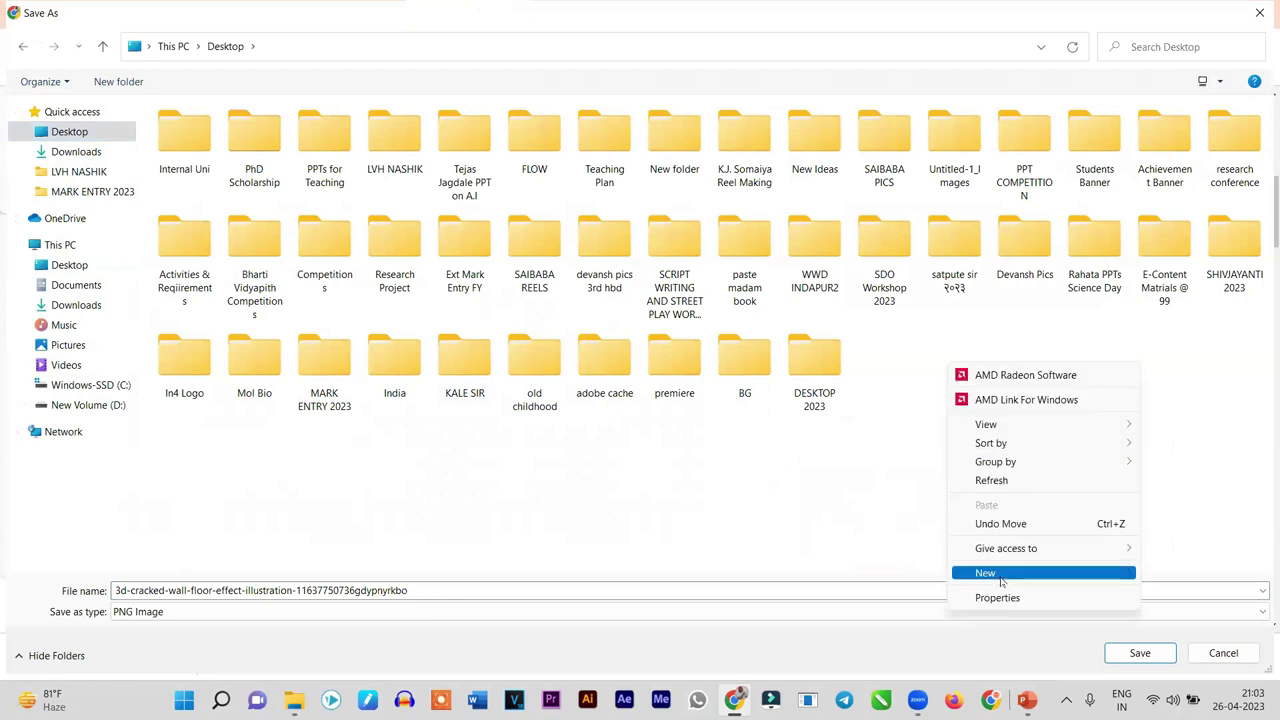
{"action": "left_click", "coordinate": [1001, 578]}
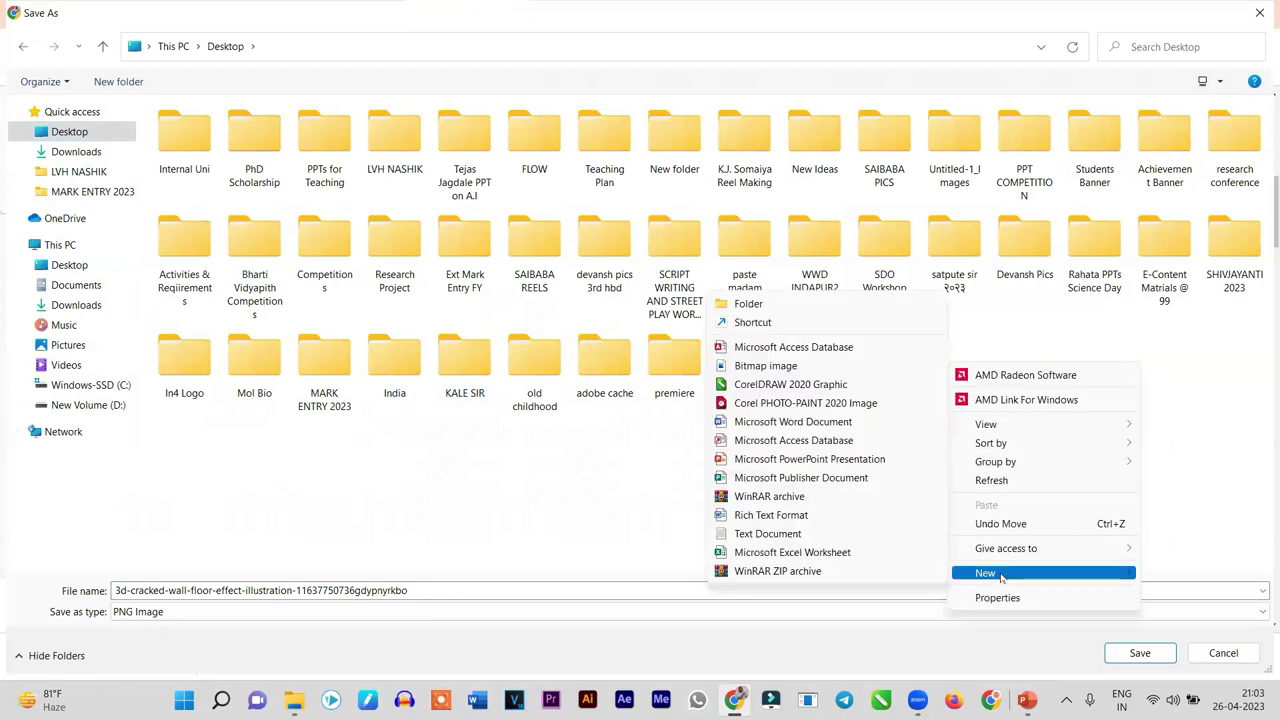
{"action": "left_click", "coordinate": [763, 305]}
{"action": "type", "text": "Wall "}
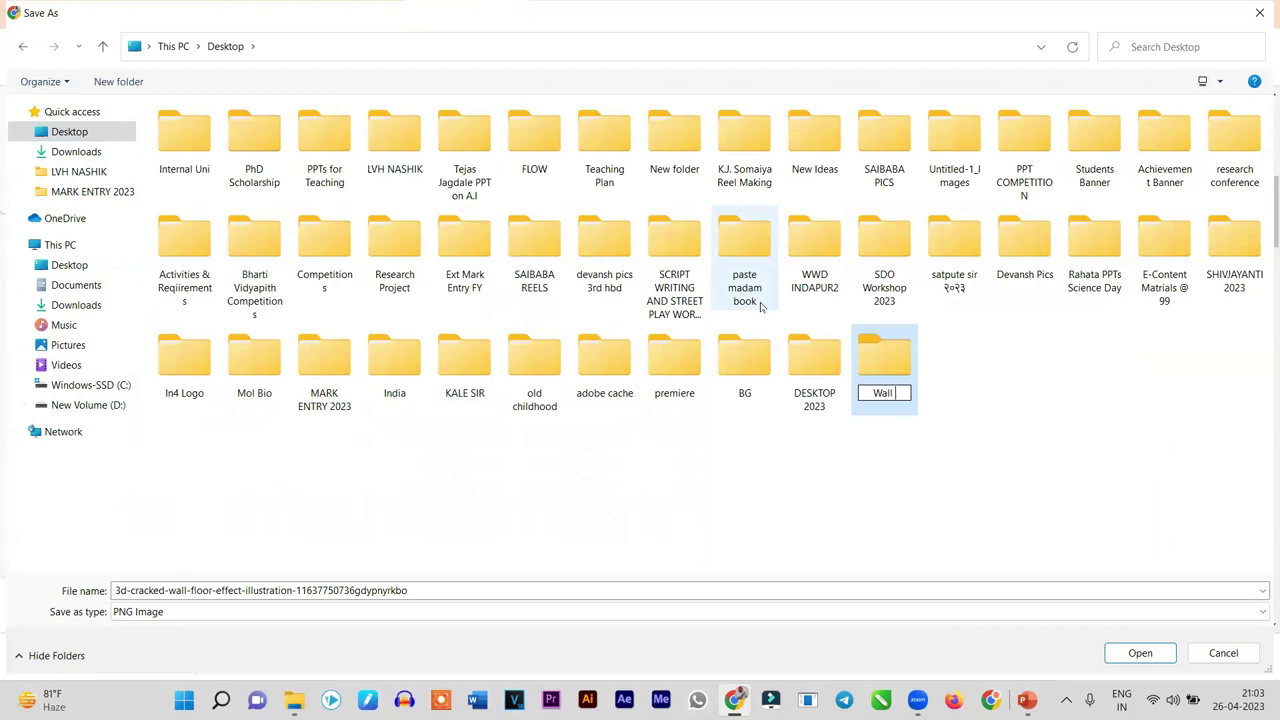
{"action": "type", "text": "Crack"}
{"action": "key", "text": "Return"}
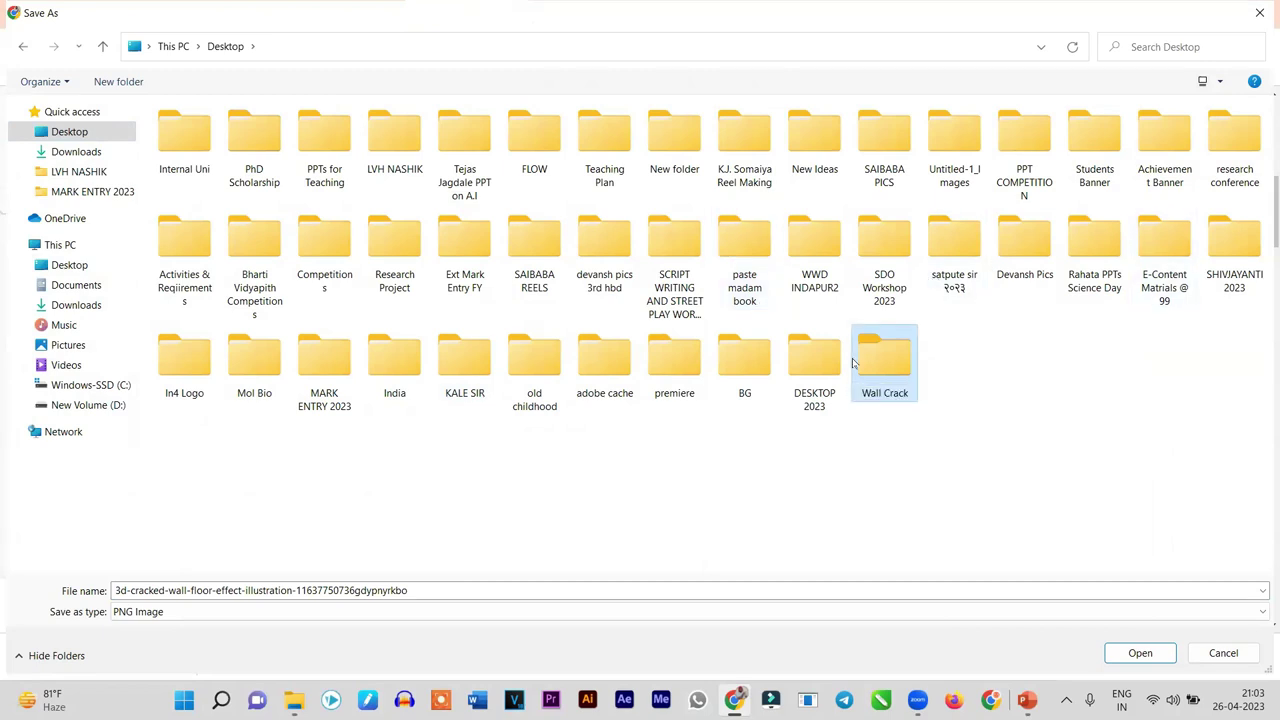
{"action": "double_click", "coordinate": [853, 362]}
{"action": "left_click", "coordinate": [1140, 653]}
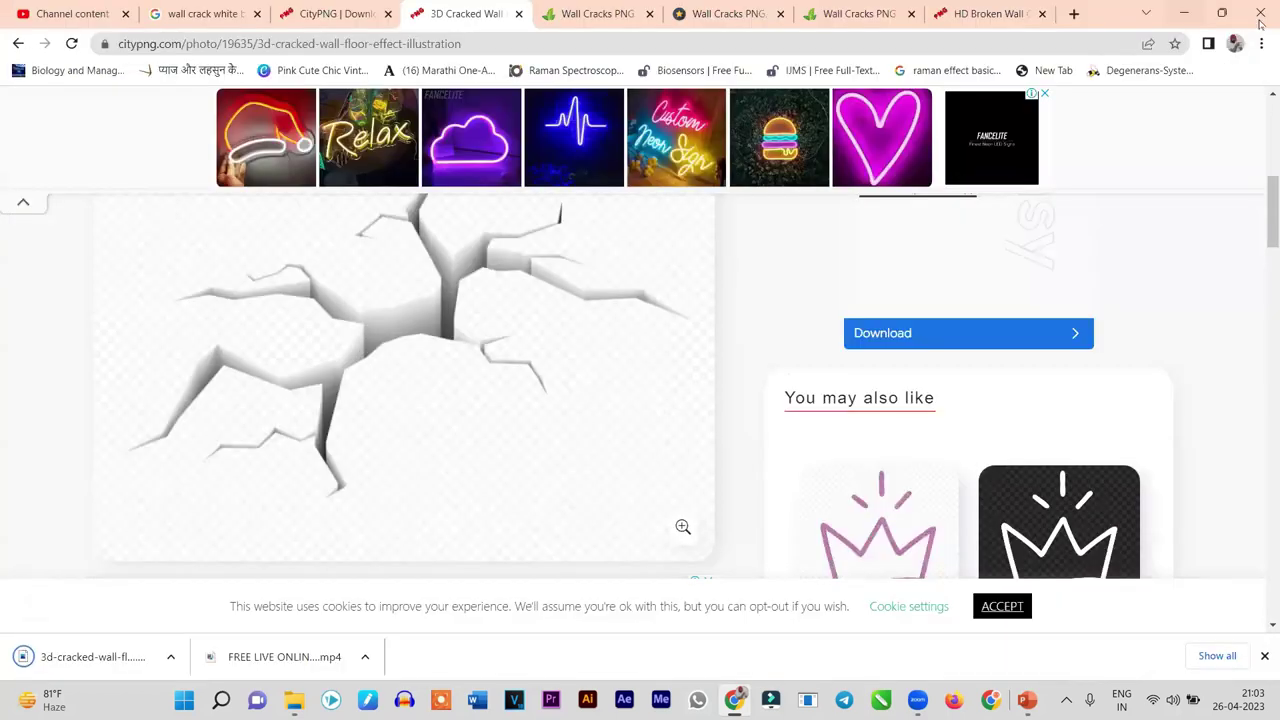
Close Chrome and return to PowerPoint's picture insertion options
{"action": "left_click", "coordinate": [1259, 20]}
{"action": "left_click", "coordinate": [117, 53]}
{"action": "left_click", "coordinate": [167, 100]}
Insert the cracked-wall image from Desktop > Wall Crack onto slide 2 from this device
{"action": "left_click", "coordinate": [204, 172]}
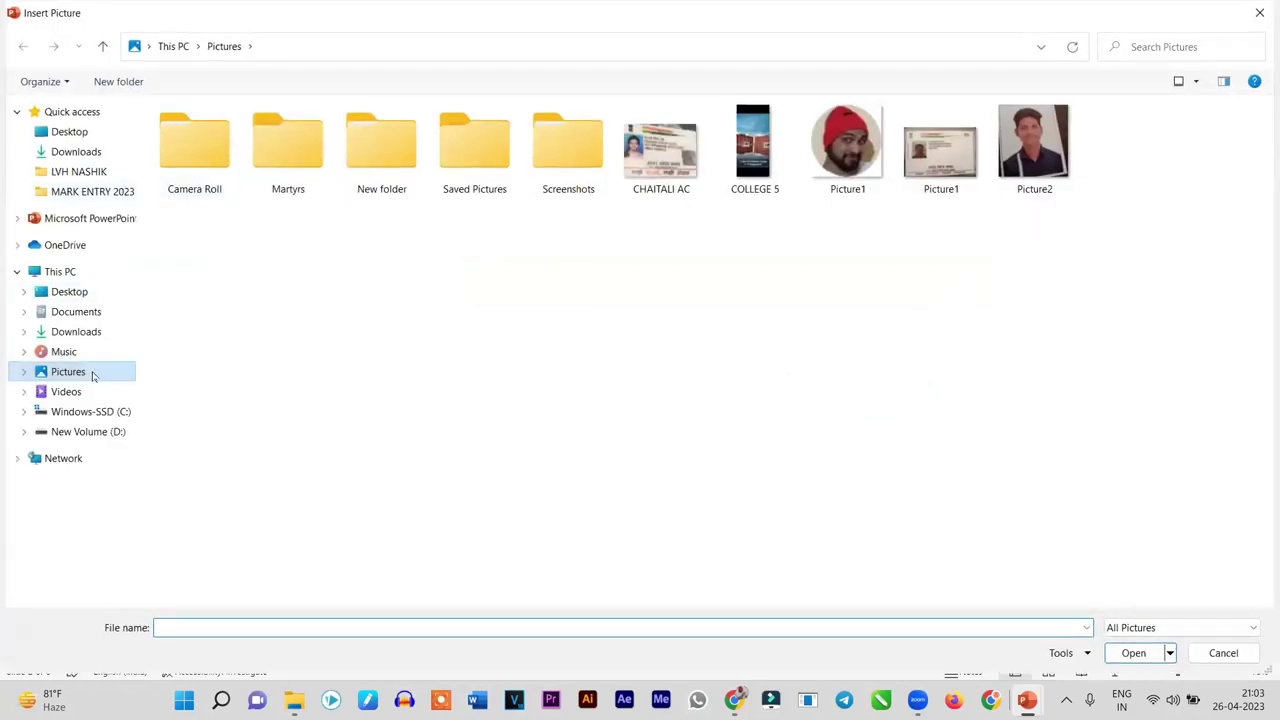
{"action": "left_click", "coordinate": [80, 293]}
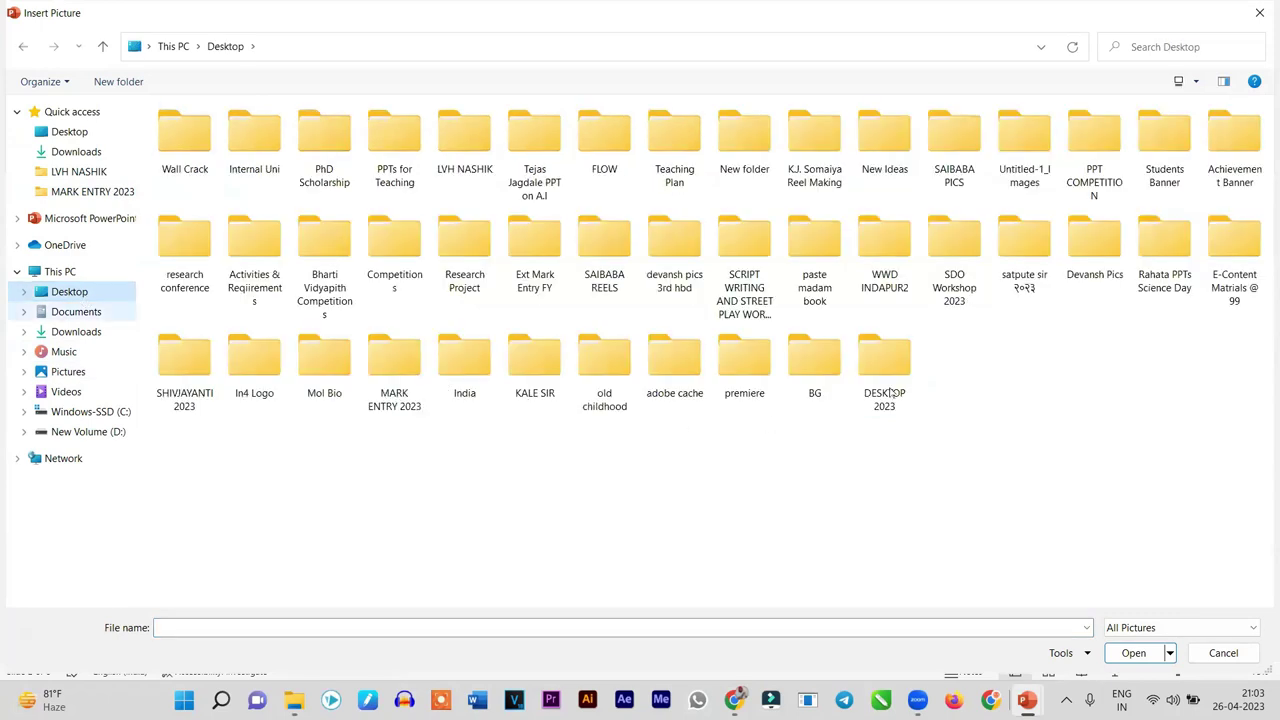
{"action": "key", "text": "Tab"}
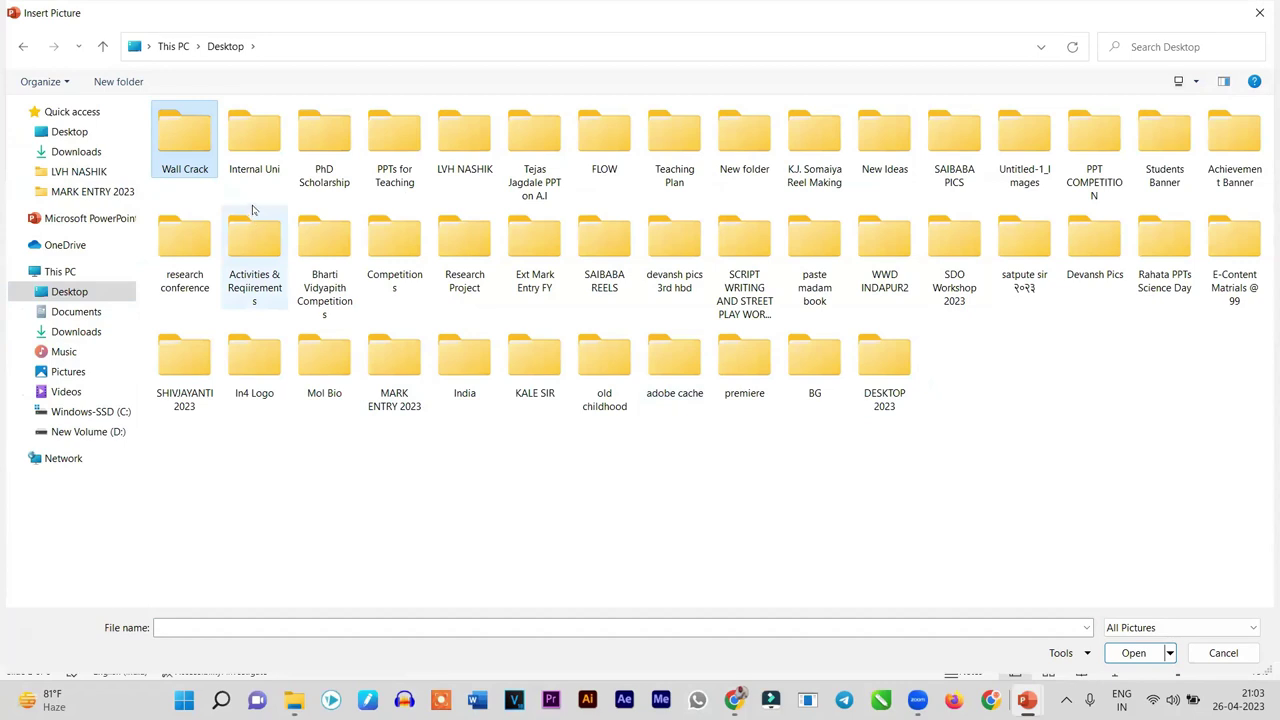
{"action": "double_click", "coordinate": [185, 137]}
{"action": "left_click", "coordinate": [193, 161]}
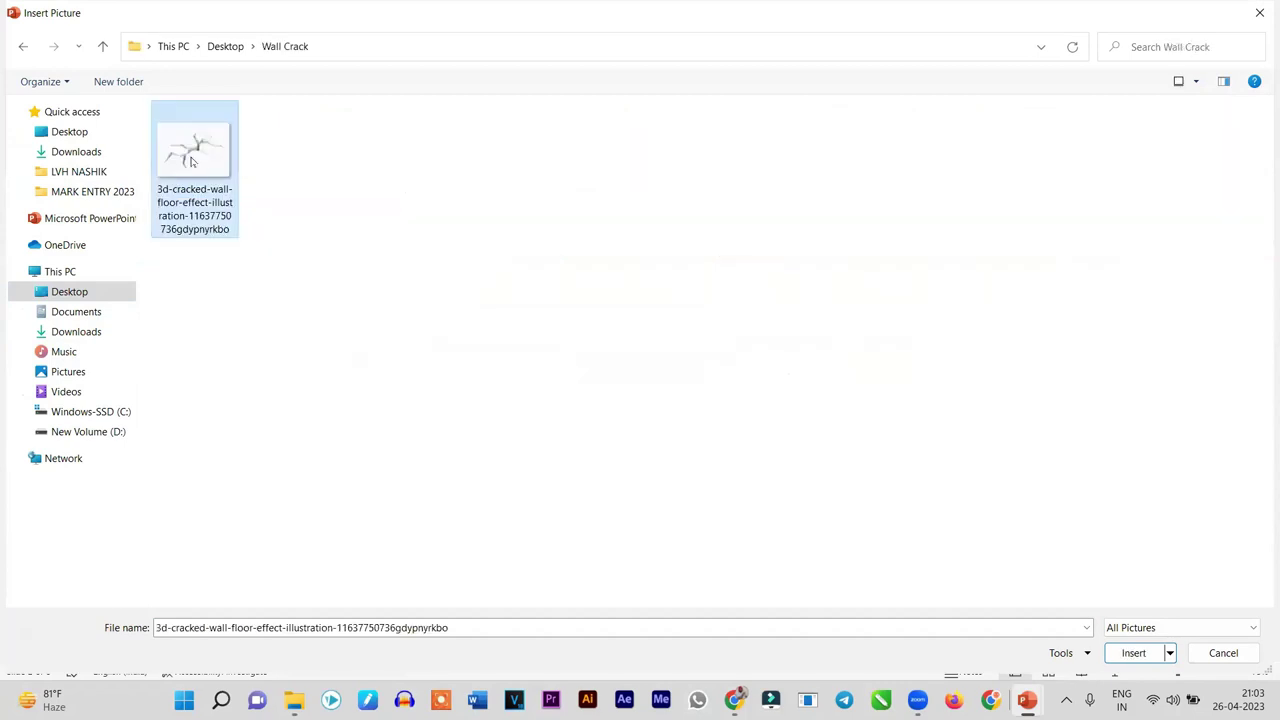
{"action": "left_click", "coordinate": [1133, 653]}
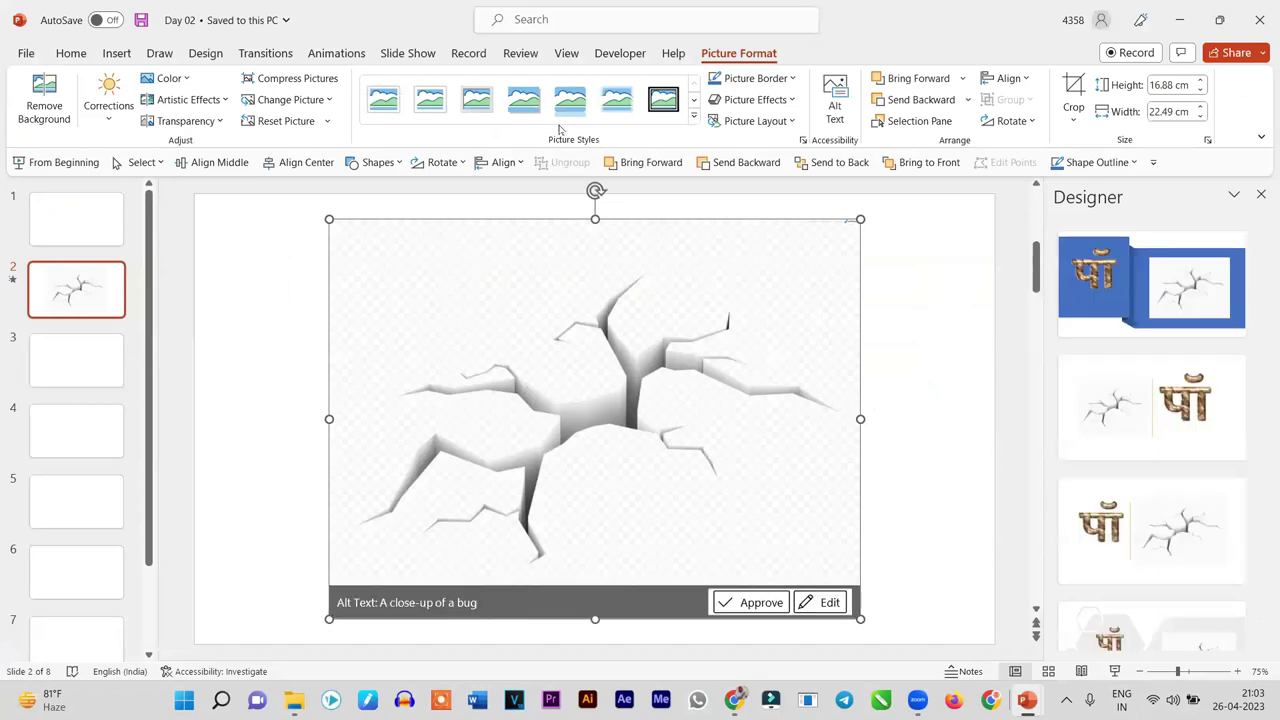
Remove the crack picture's background, marking every crack arm and small fragment as areas to keep
{"action": "left_click", "coordinate": [34, 98]}
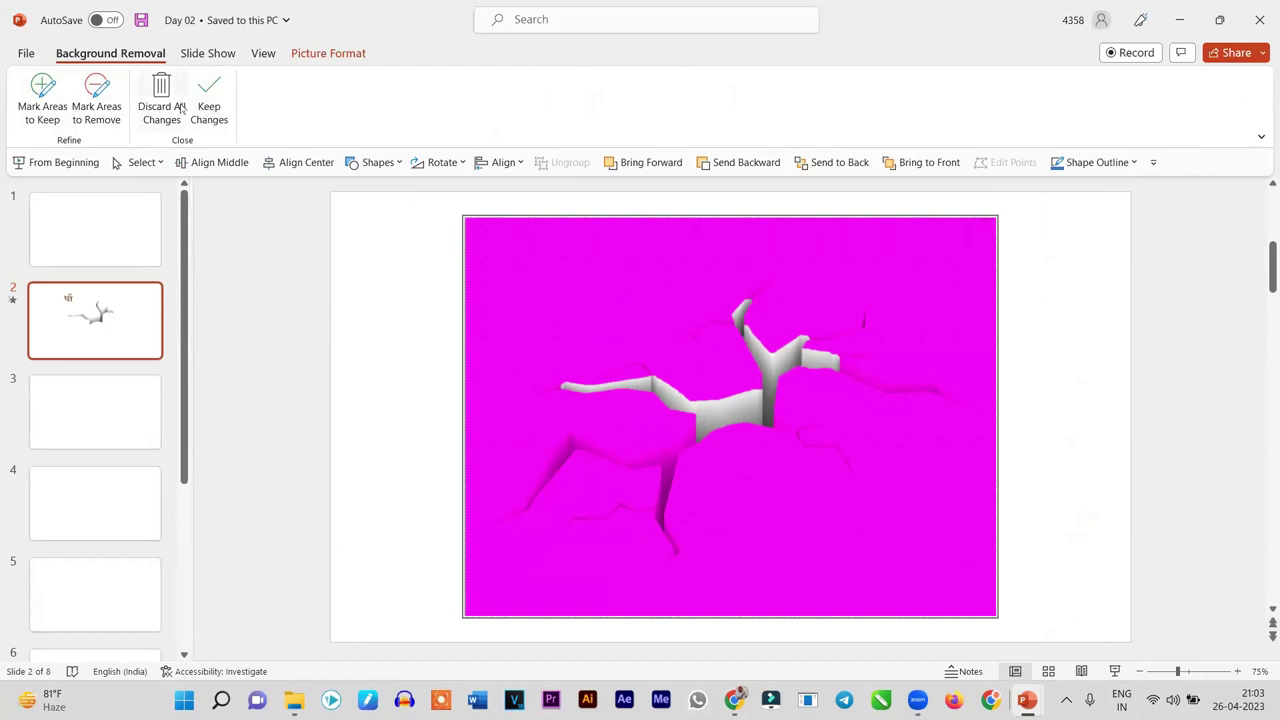
{"action": "left_click", "coordinate": [36, 97]}
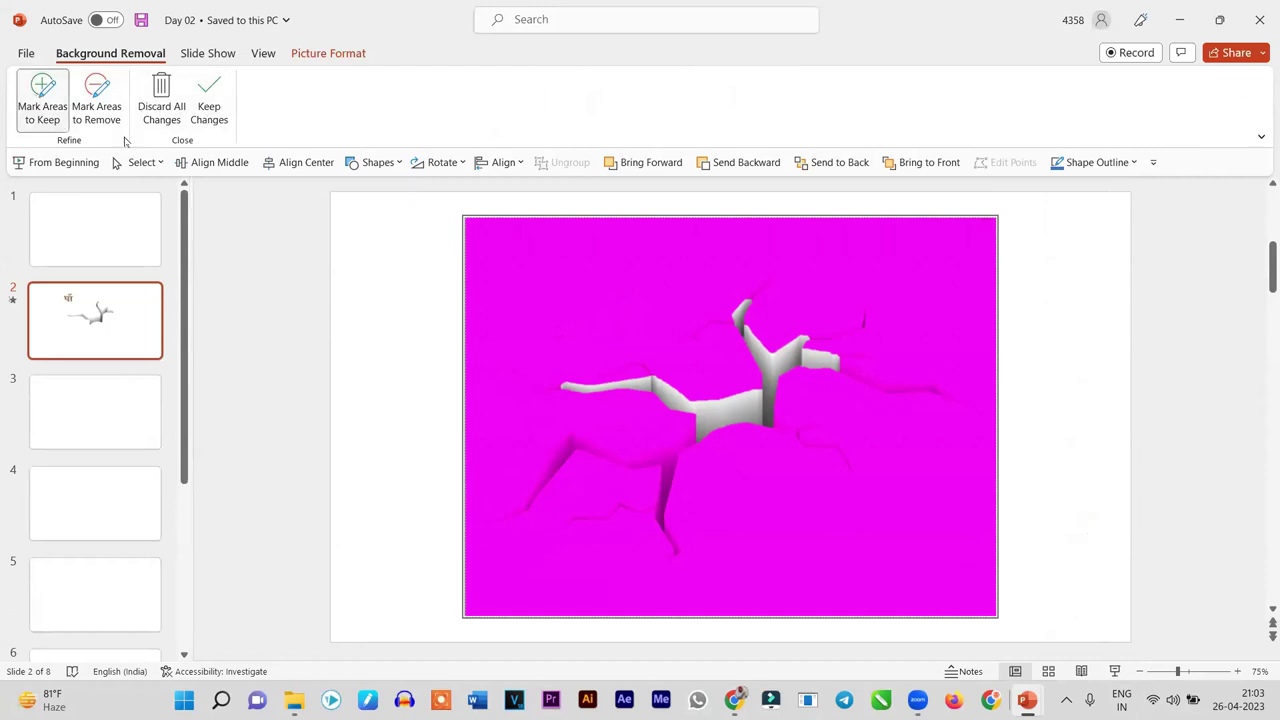
{"action": "left_click", "coordinate": [619, 460]}
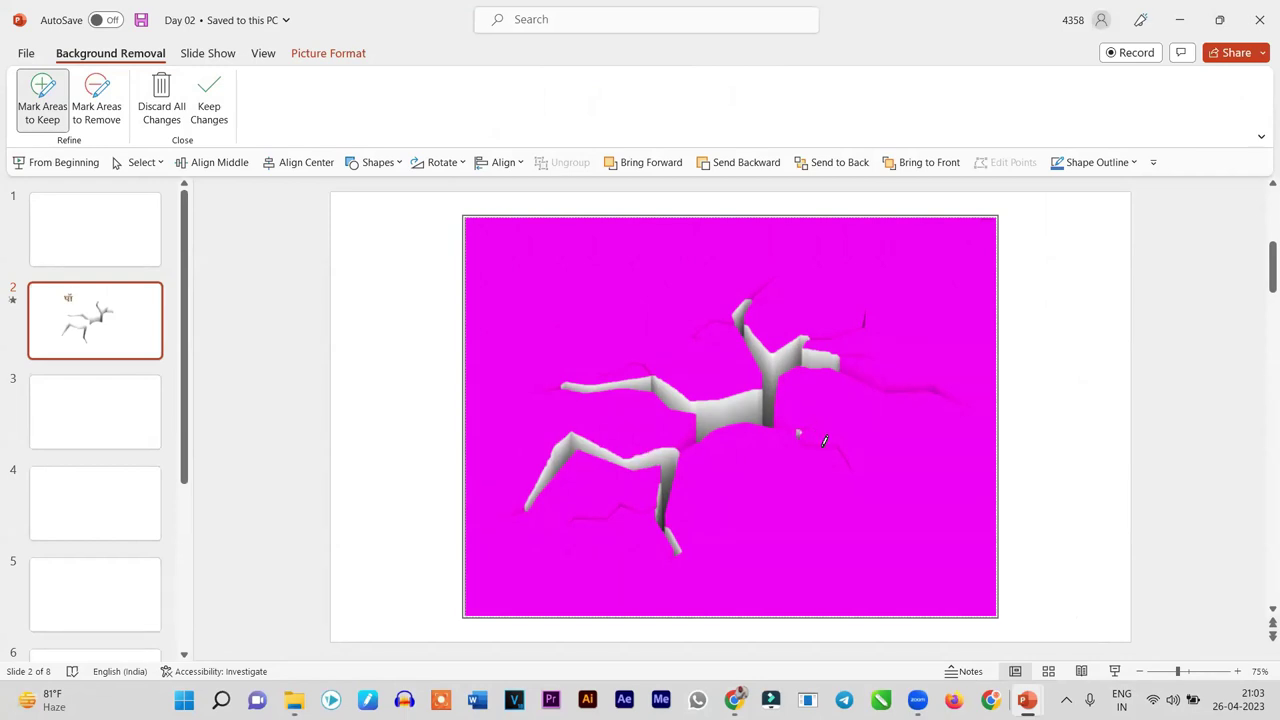
{"action": "left_click_drag", "start_coordinate": [849, 366], "coordinate": [962, 404]}
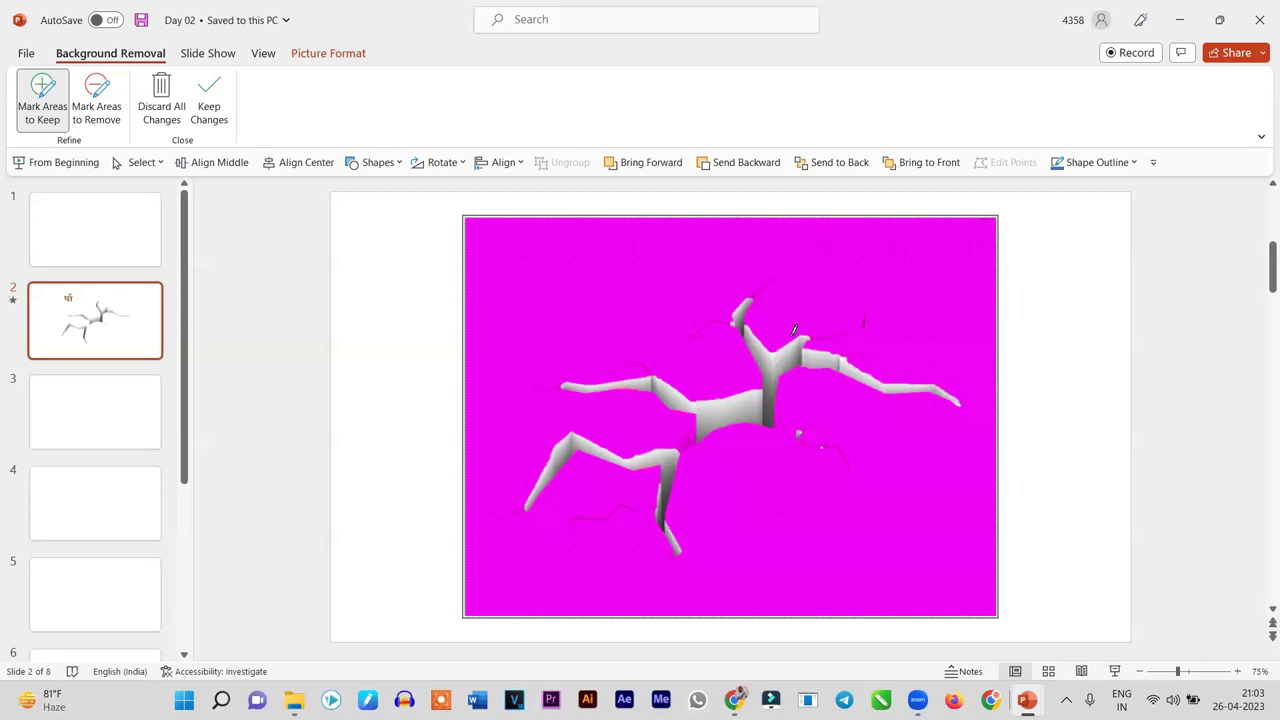
{"action": "left_click_drag", "start_coordinate": [773, 273], "coordinate": [748, 296]}
{"action": "left_click_drag", "start_coordinate": [698, 332], "coordinate": [714, 322]}
{"action": "left_click_drag", "start_coordinate": [623, 366], "coordinate": [637, 362]}
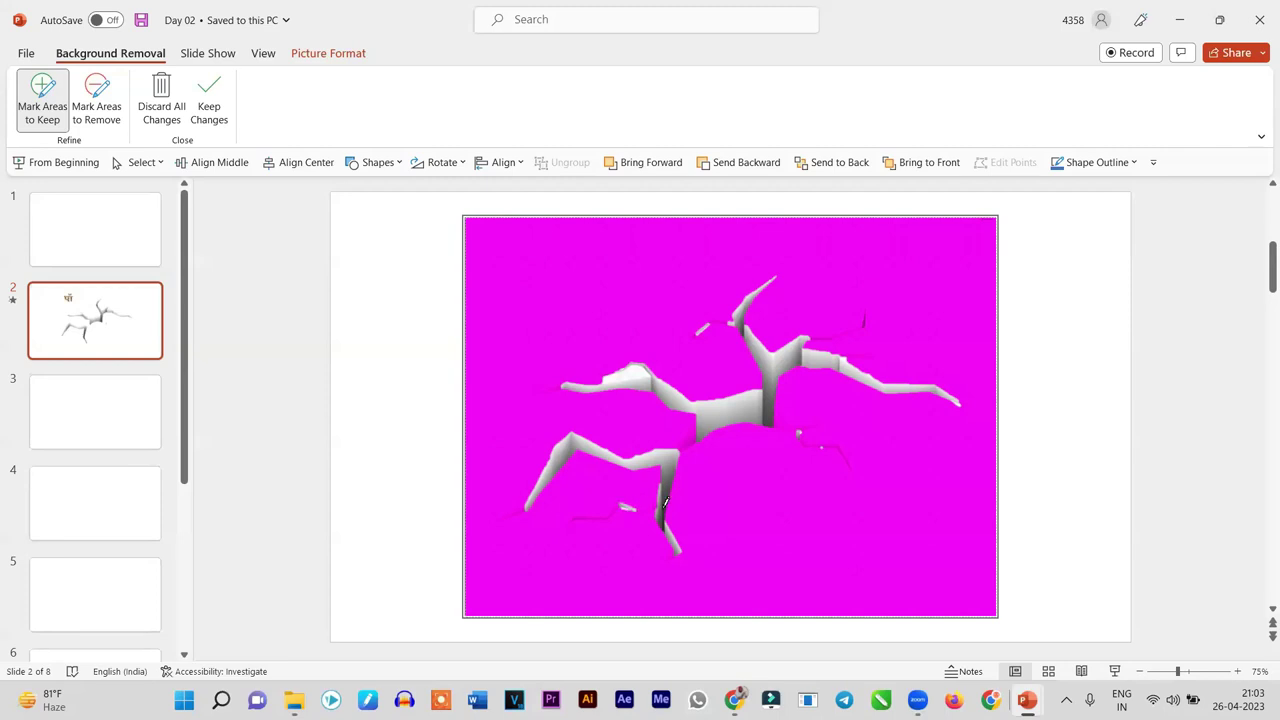
{"action": "left_click", "coordinate": [808, 441]}
Keep the background removal and shrink the crack picture to about 7 cm tall
{"action": "left_click", "coordinate": [209, 95]}
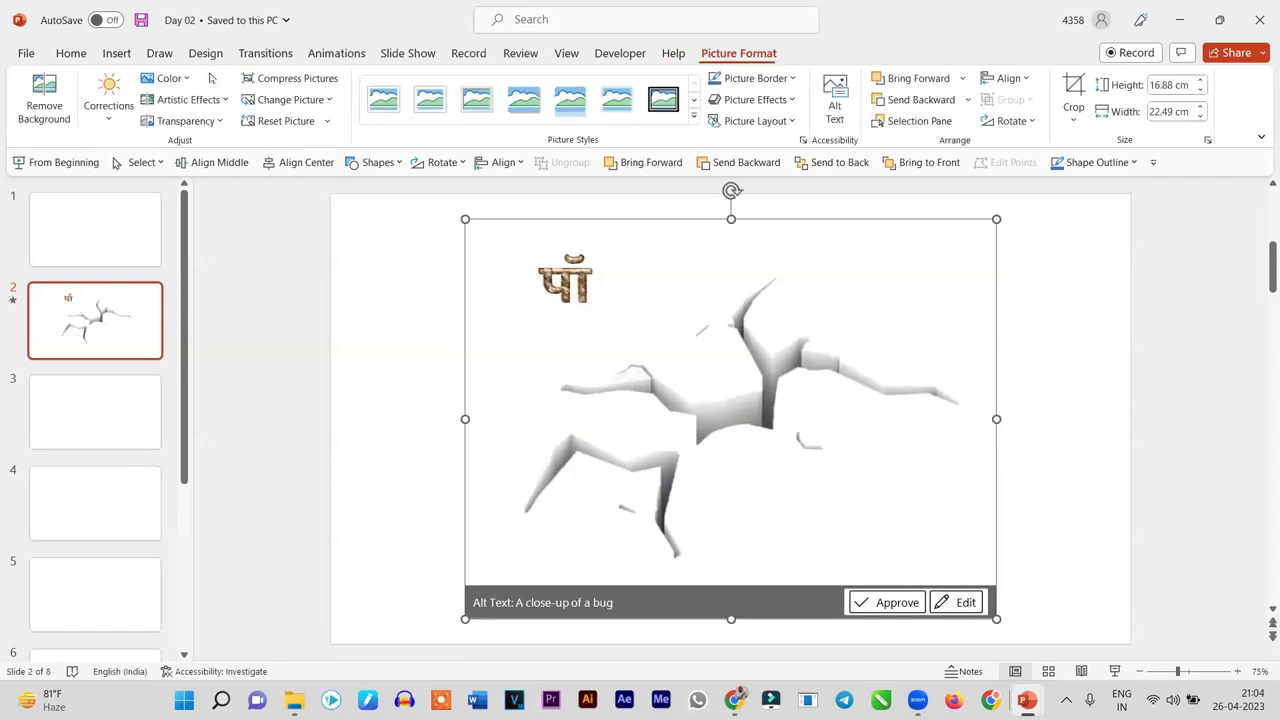
{"action": "scroll", "coordinate": [863, 486], "scroll_direction": "down", "scroll_amount": 3}
{"action": "scroll", "coordinate": [860, 484], "scroll_direction": "down", "scroll_amount": 2}
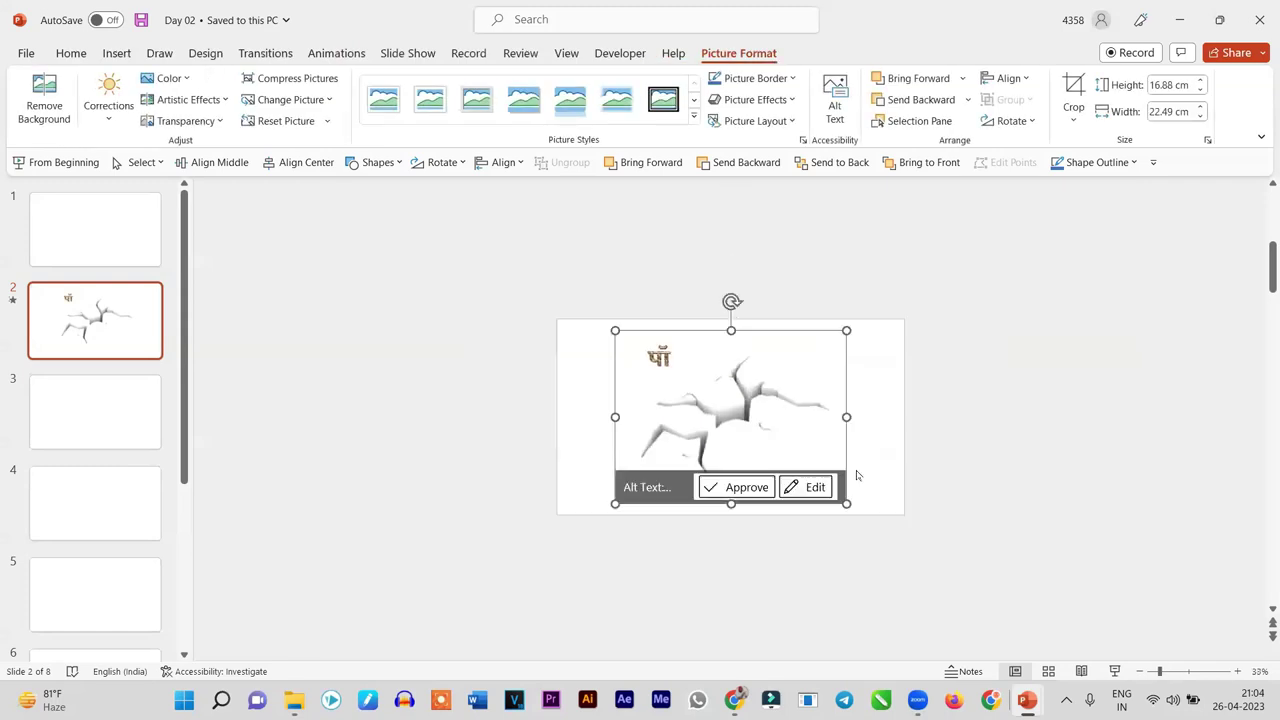
{"action": "left_click_drag", "start_coordinate": [845, 502], "coordinate": [713, 395]}
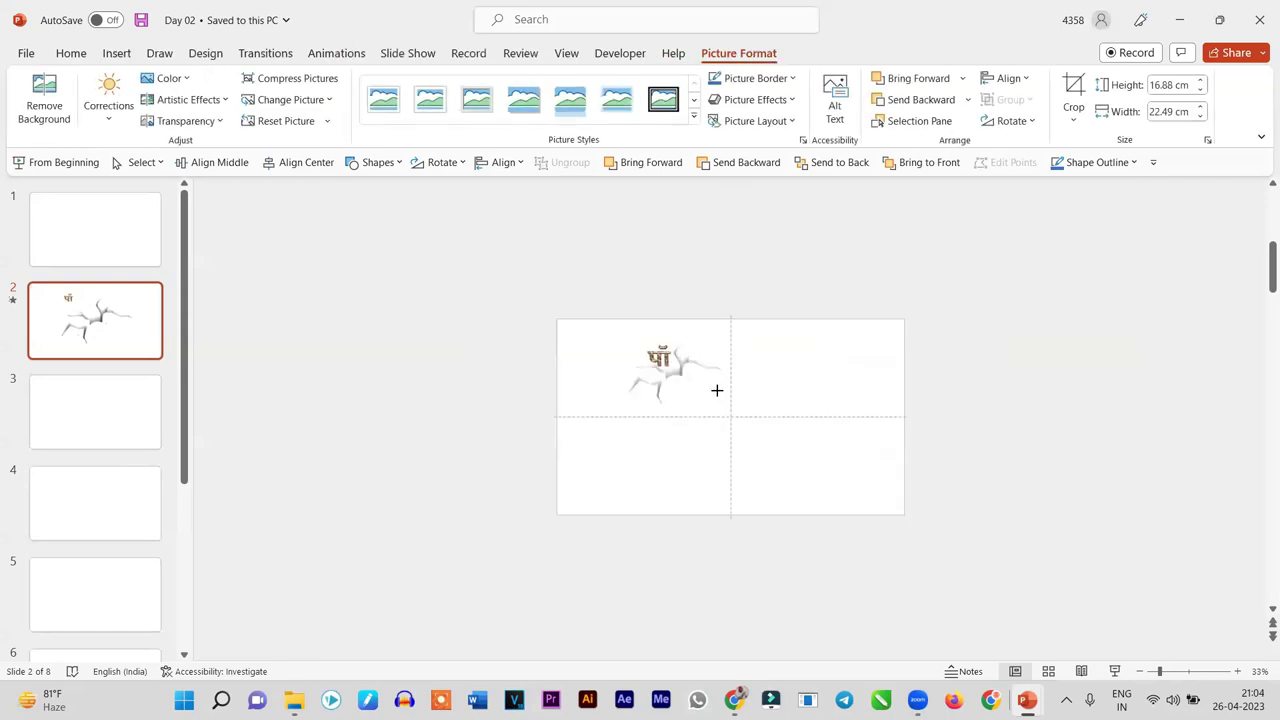
{"action": "scroll", "coordinate": [750, 403], "scroll_direction": "up", "scroll_amount": 5}
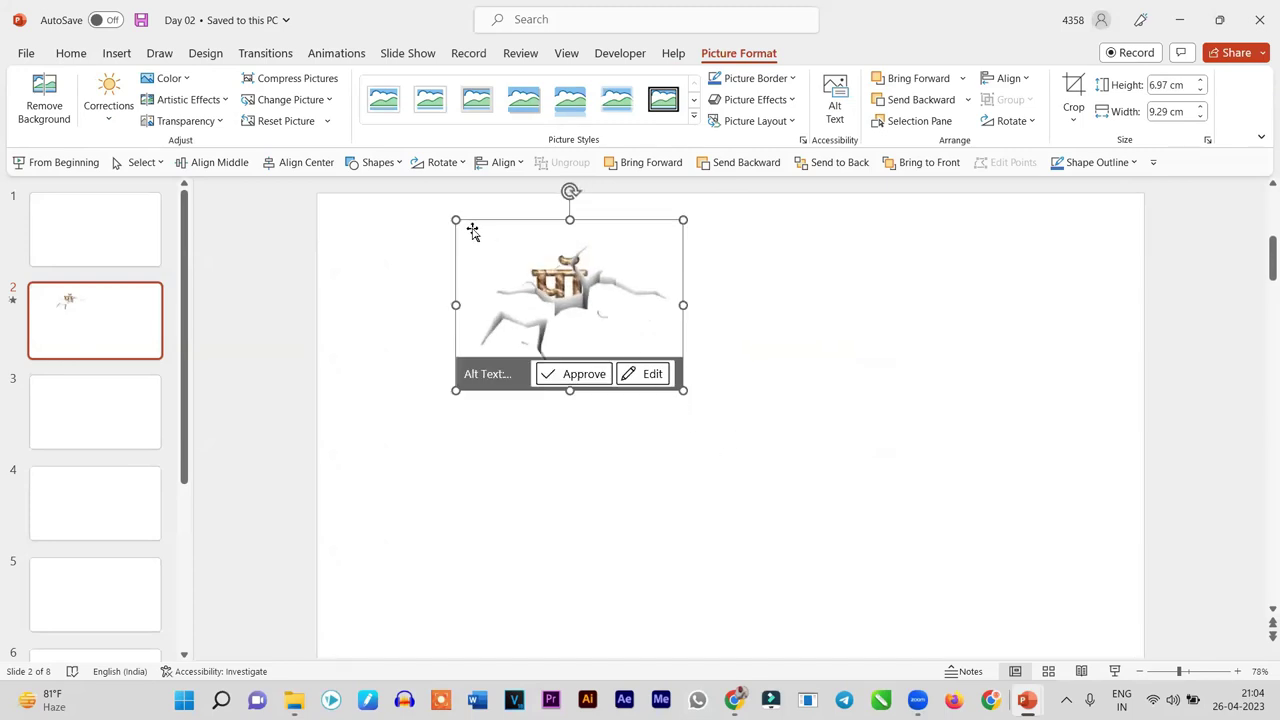
{"action": "key", "text": "Escape"}
Shrink the crack picture to 3.92 × 5.22 cm and nudge it up over the पाँ letter
{"action": "left_click_drag", "start_coordinate": [514, 276], "coordinate": [686, 382]}
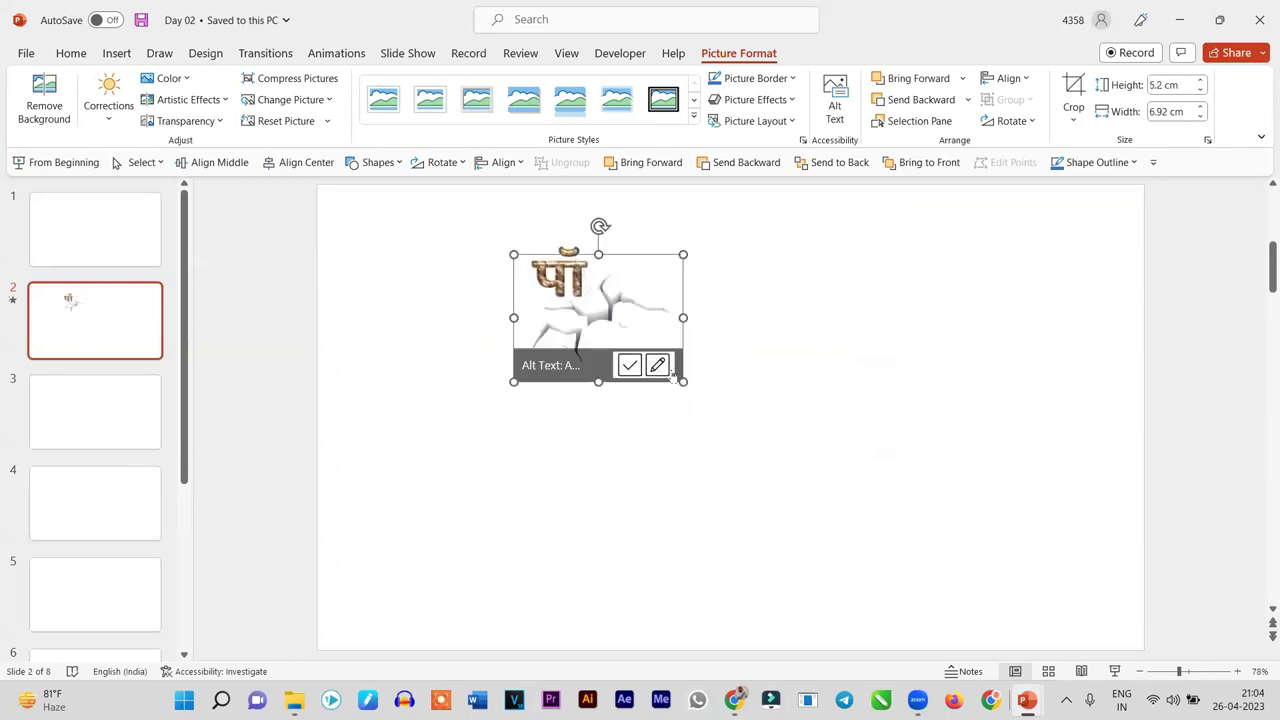
{"action": "left_click", "coordinate": [641, 343]}
{"action": "left_click", "coordinate": [641, 343]}
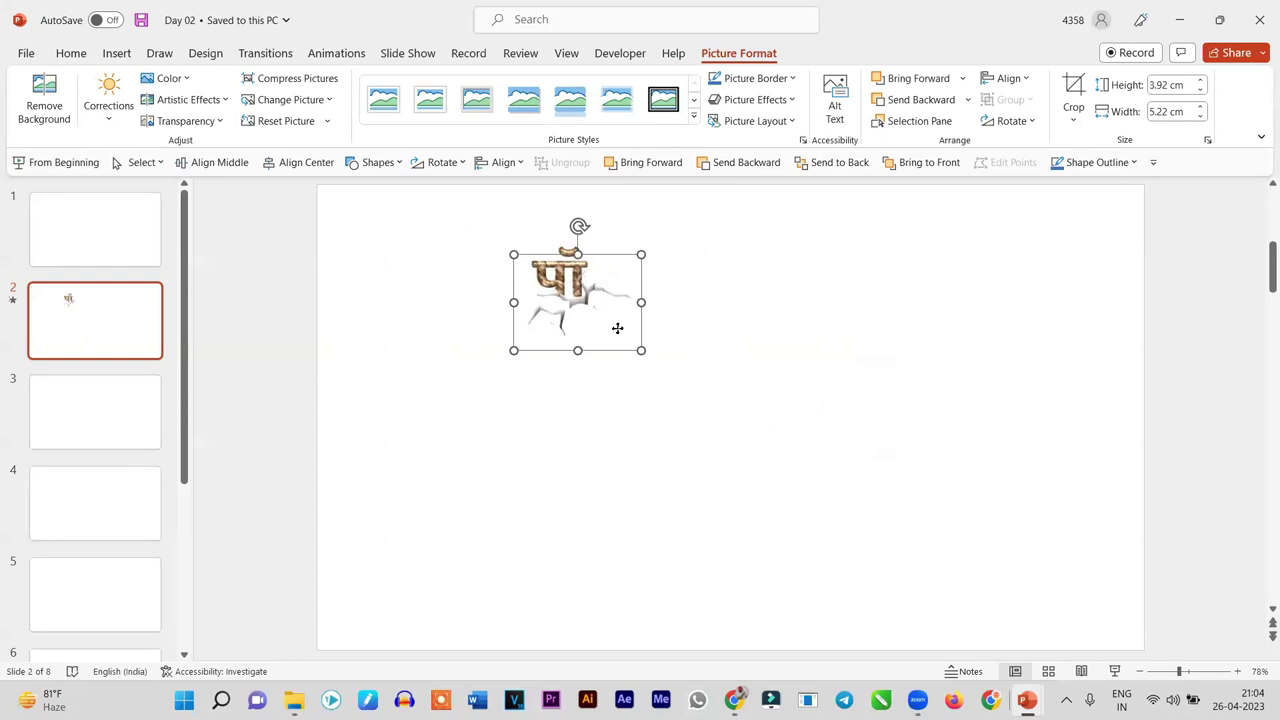
{"action": "left_click_drag", "start_coordinate": [617, 329], "coordinate": [619, 318]}
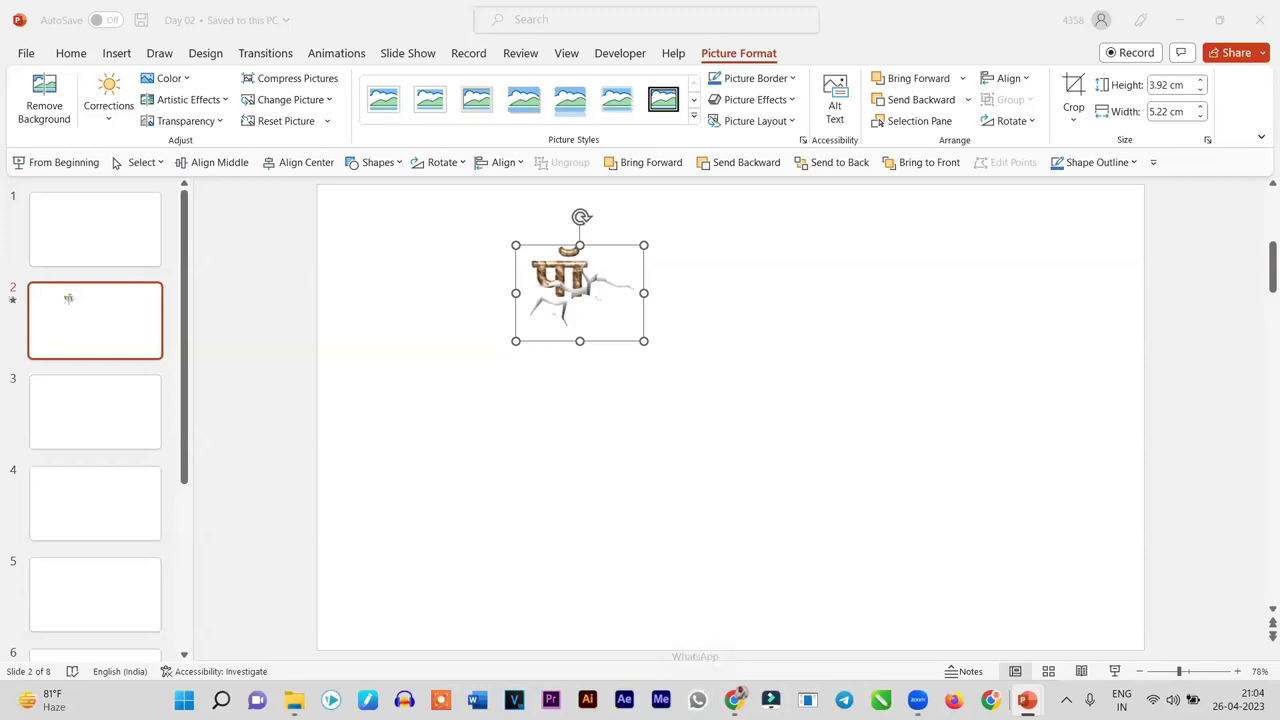
{"action": "mouse_move", "coordinate": [917, 699]}
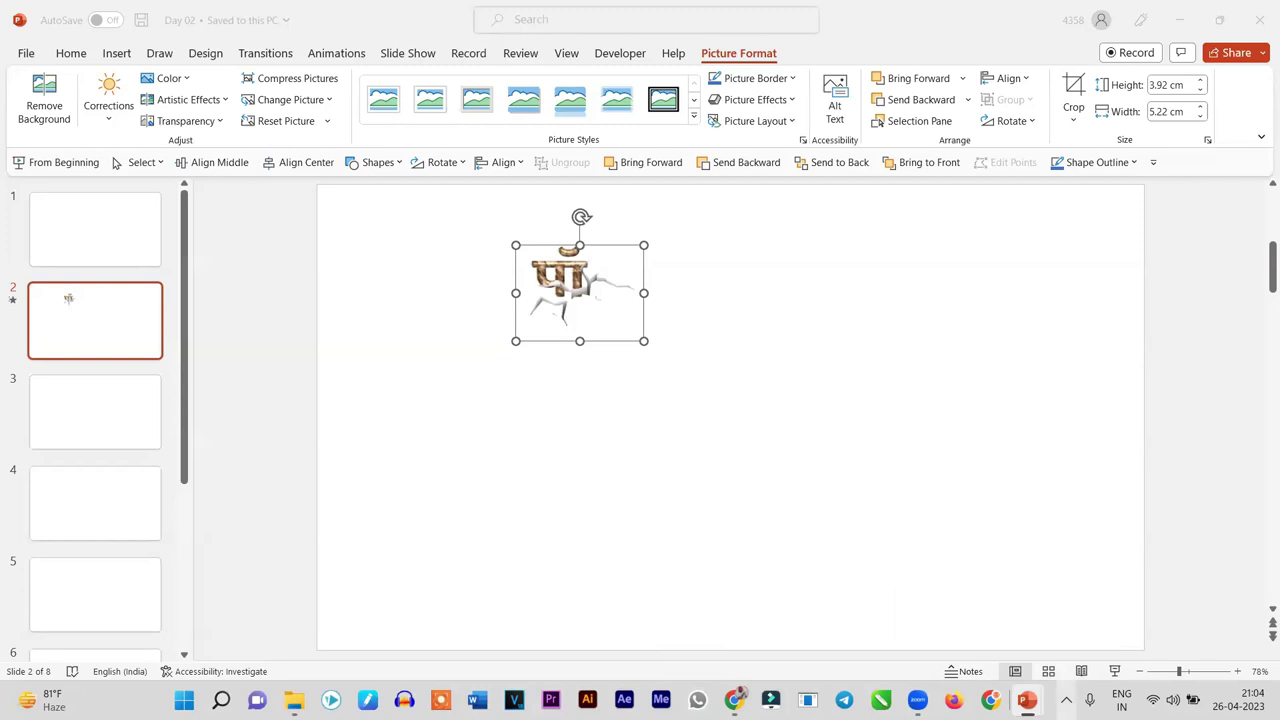
{"action": "left_click", "coordinate": [1172, 700]}
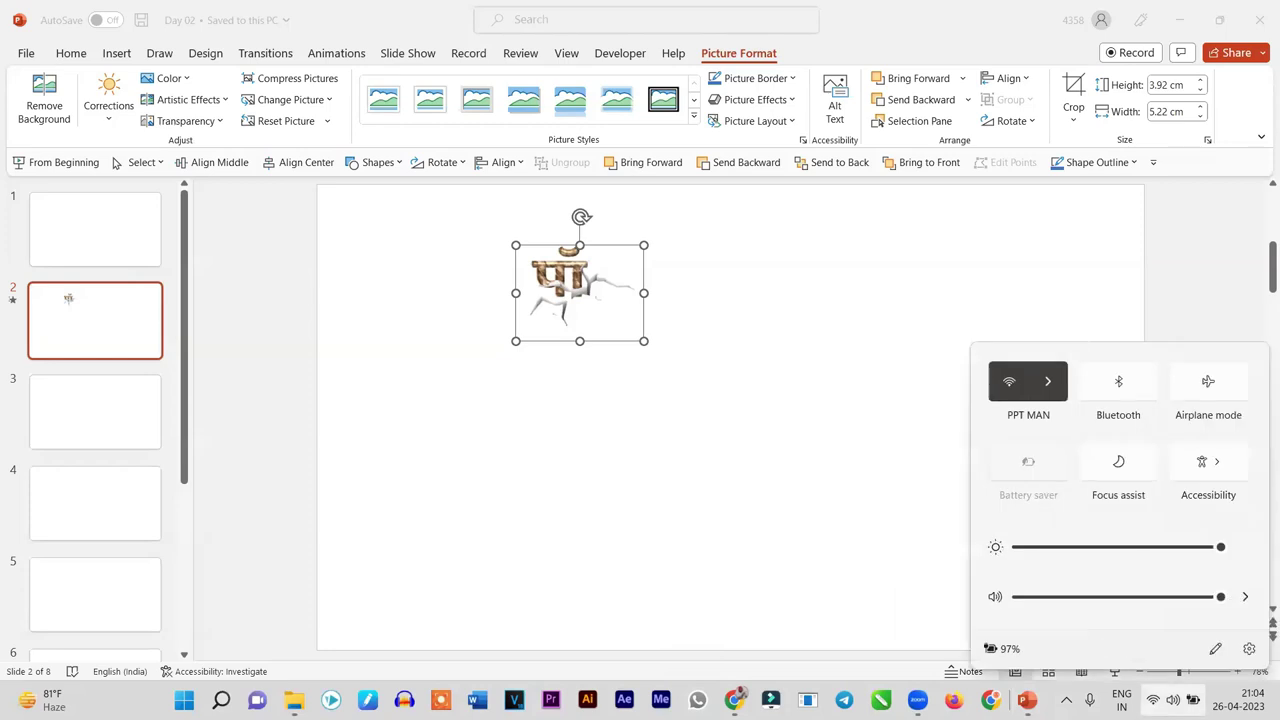
{"action": "left_click", "coordinate": [1172, 700]}
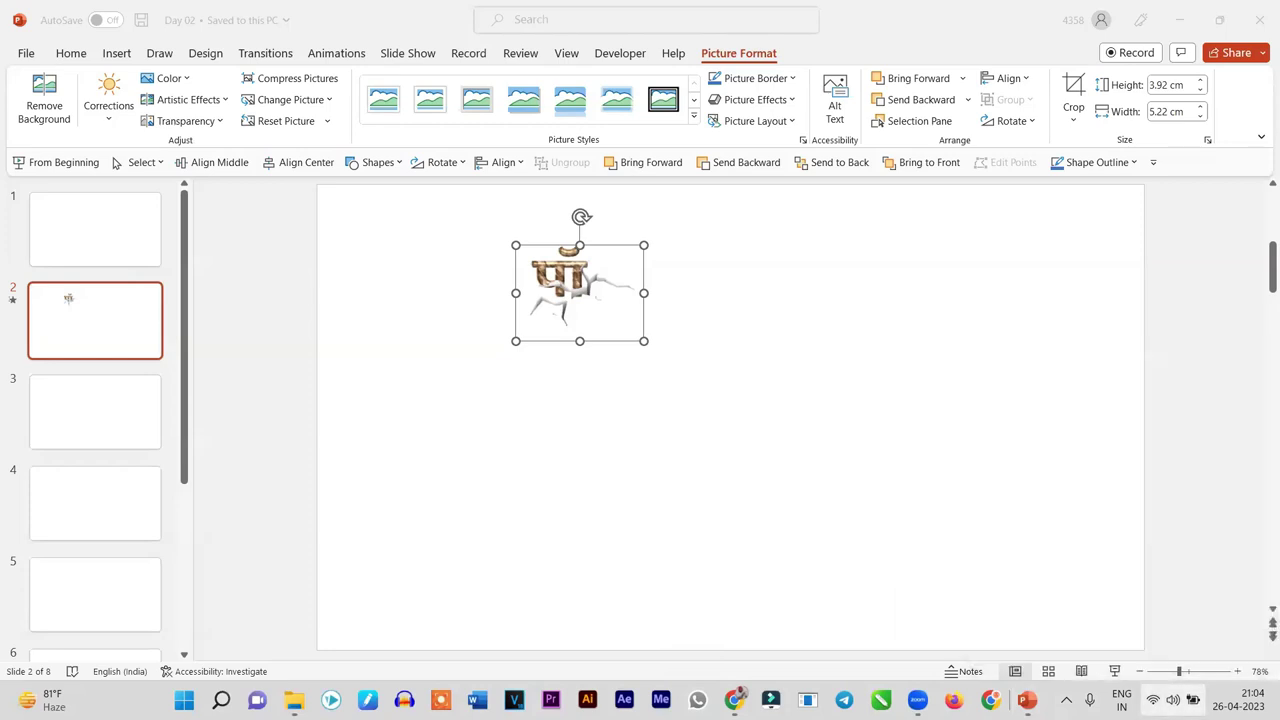
{"action": "left_click", "coordinate": [1172, 700]}
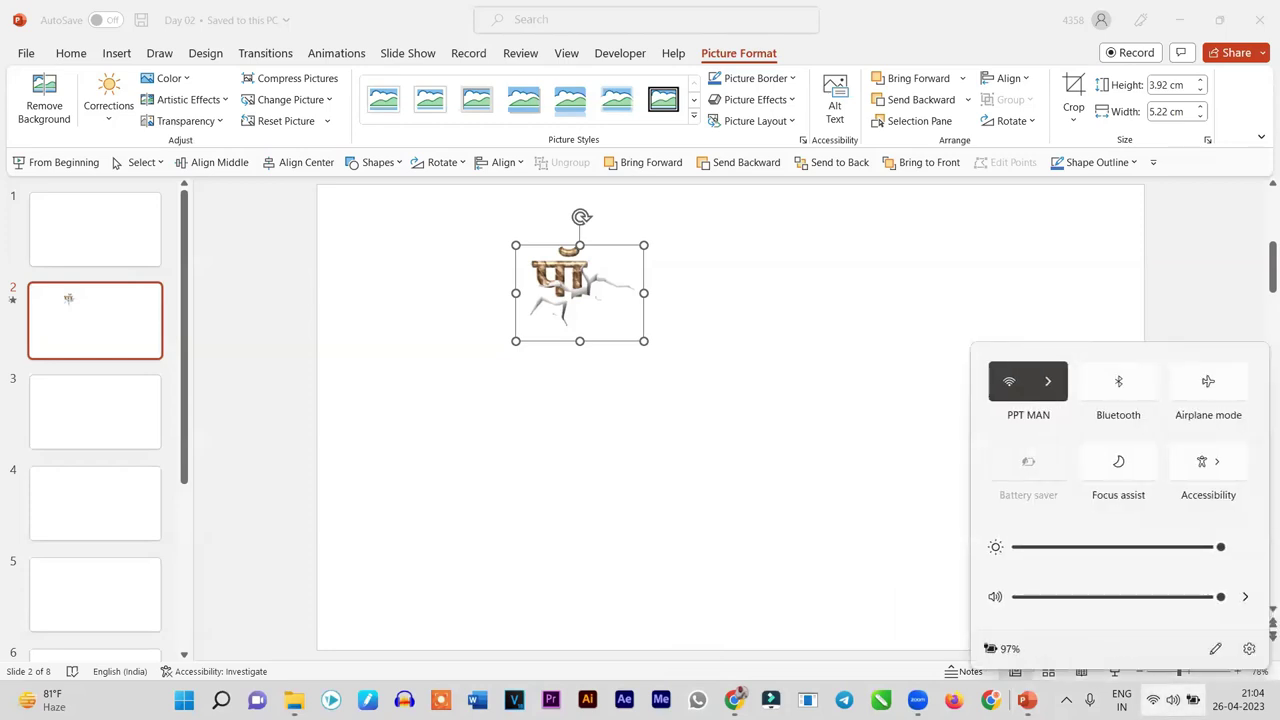
{"action": "left_click", "coordinate": [878, 484]}
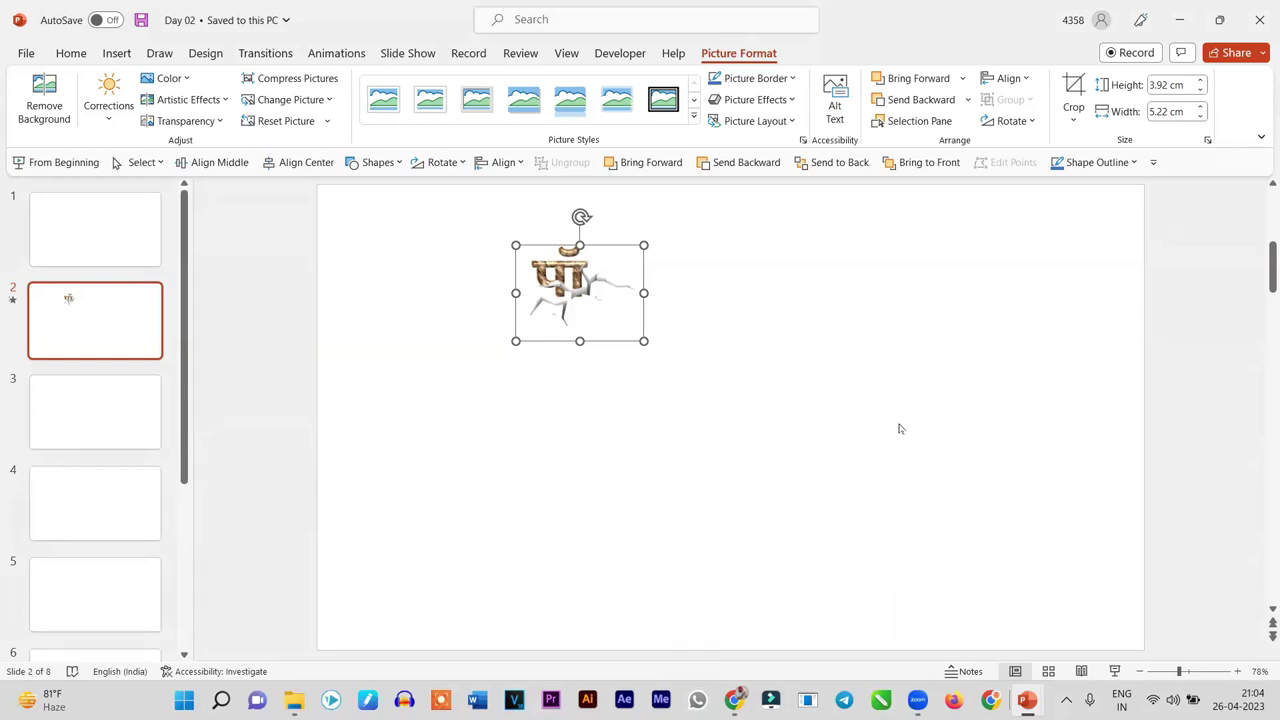
Zoom in and send the crack picture behind the textured letter
{"action": "scroll", "coordinate": [898, 428], "scroll_direction": "up", "scroll_amount": 5}
{"action": "scroll", "coordinate": [826, 427], "scroll_direction": "up", "scroll_amount": 3}
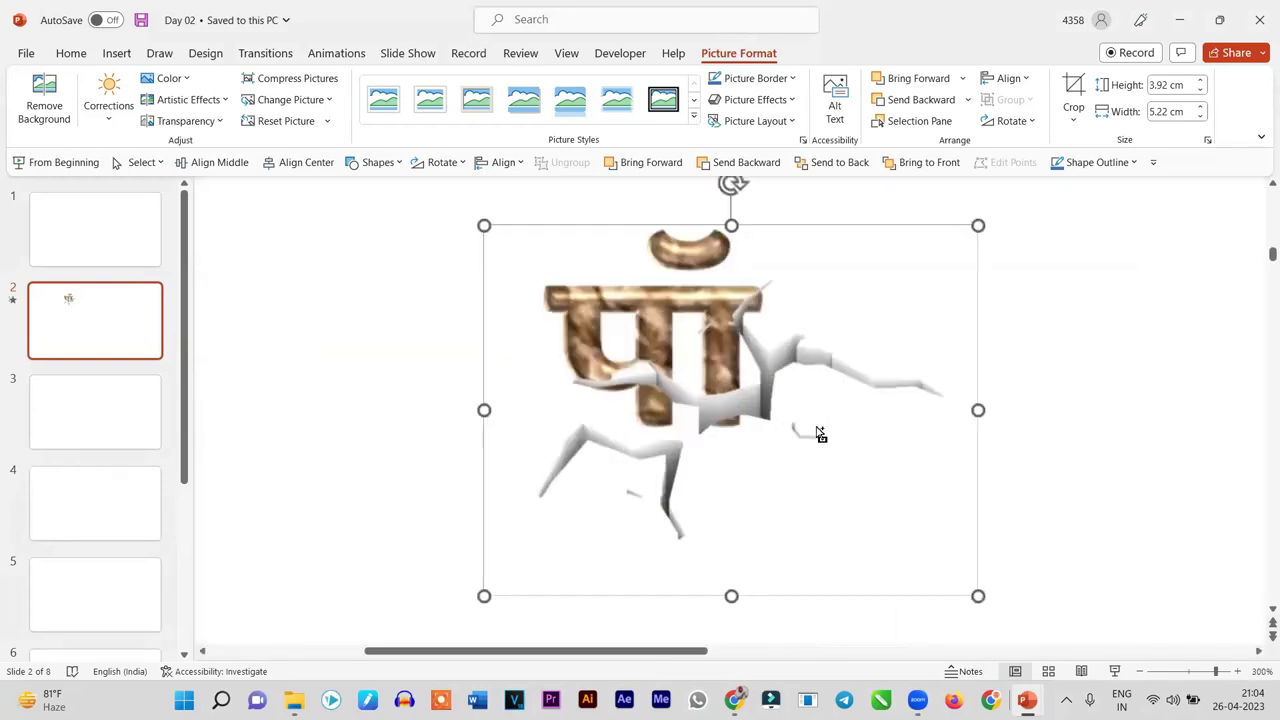
{"action": "right_click", "coordinate": [734, 424]}
{"action": "left_click", "coordinate": [797, 231]}
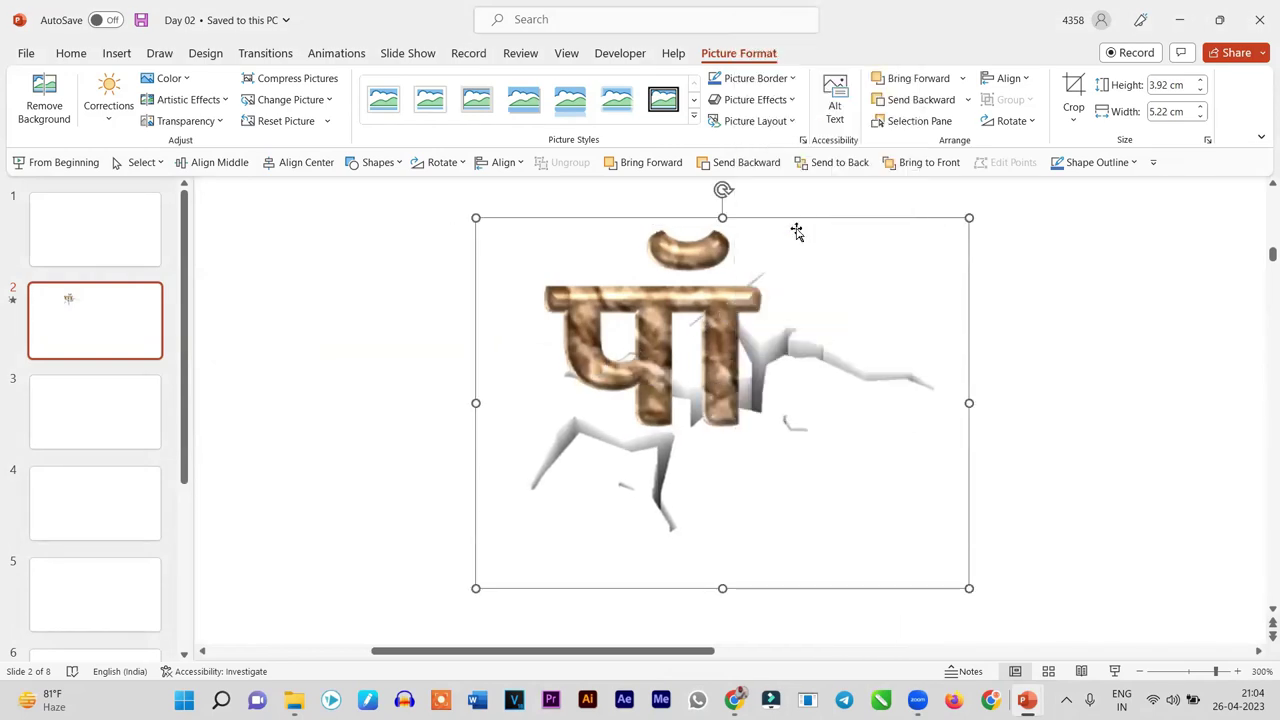
Nudge the letter and shift the crack picture left so the branches line up over पाँ
{"action": "left_click", "coordinate": [736, 408]}
{"action": "left_click_drag", "start_coordinate": [736, 408], "coordinate": [769, 412]}
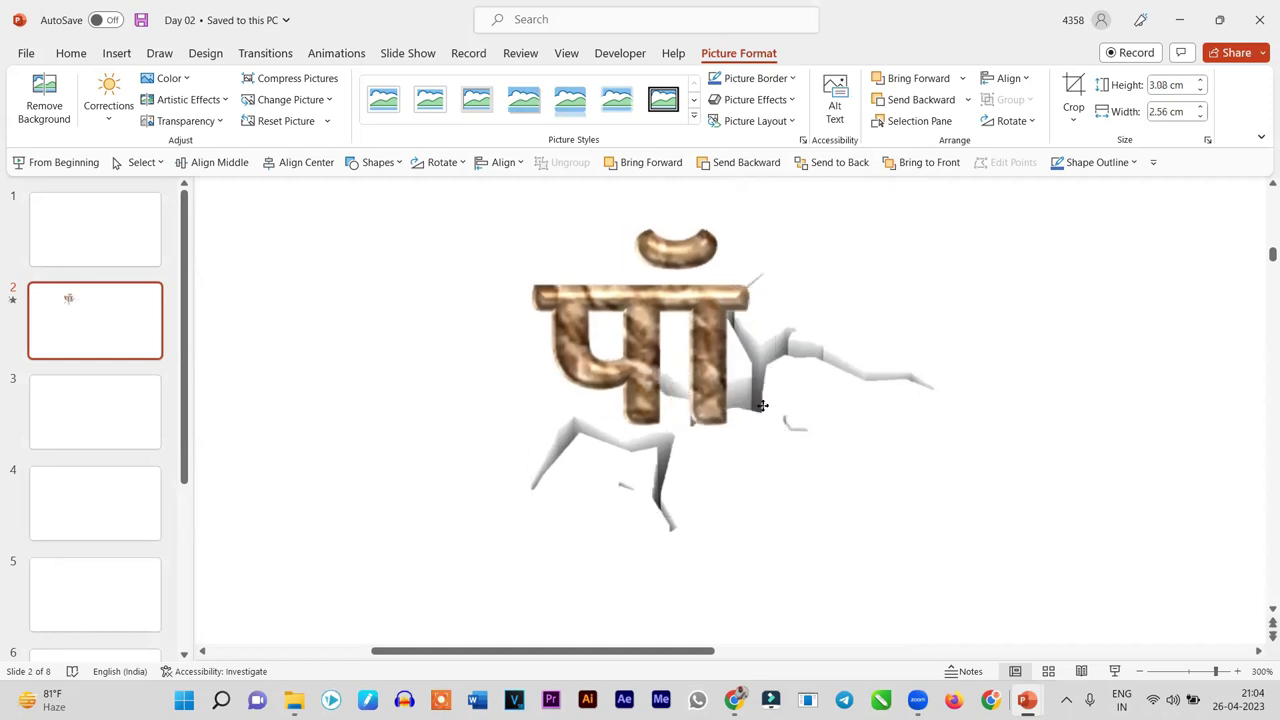
{"action": "left_click", "coordinate": [766, 412]}
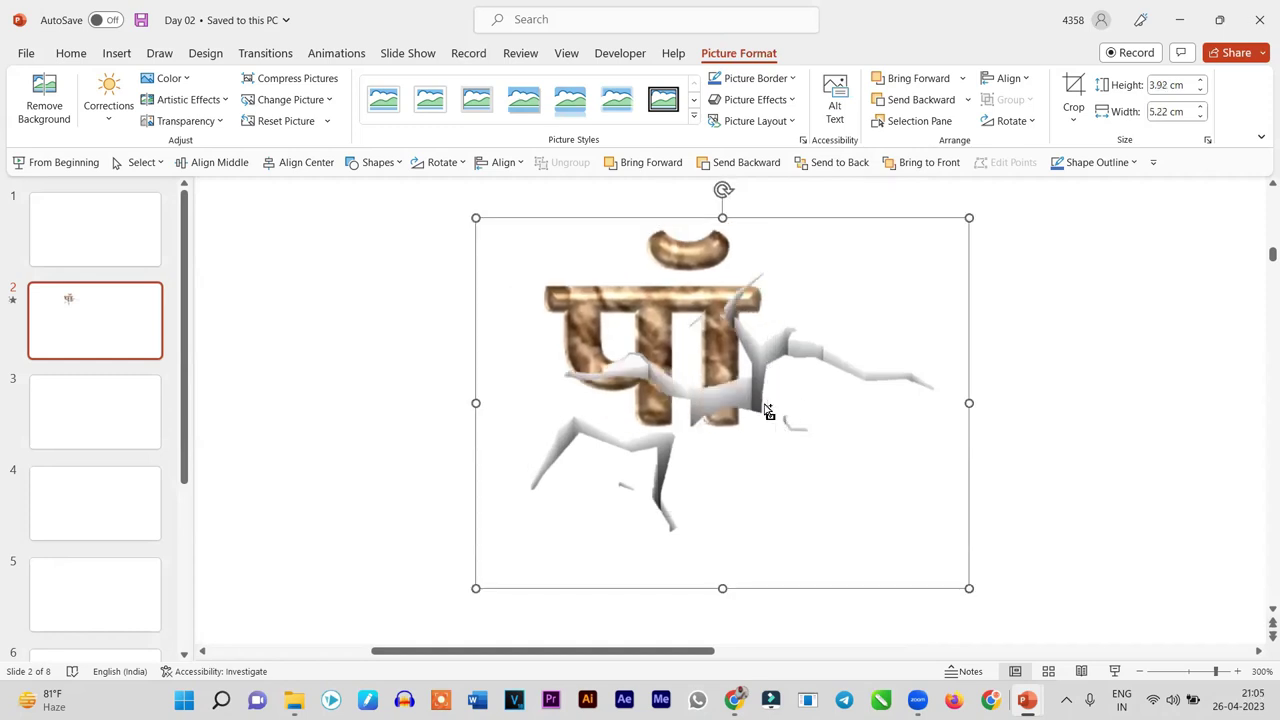
{"action": "scroll", "coordinate": [767, 441], "scroll_direction": "down", "scroll_amount": 5}
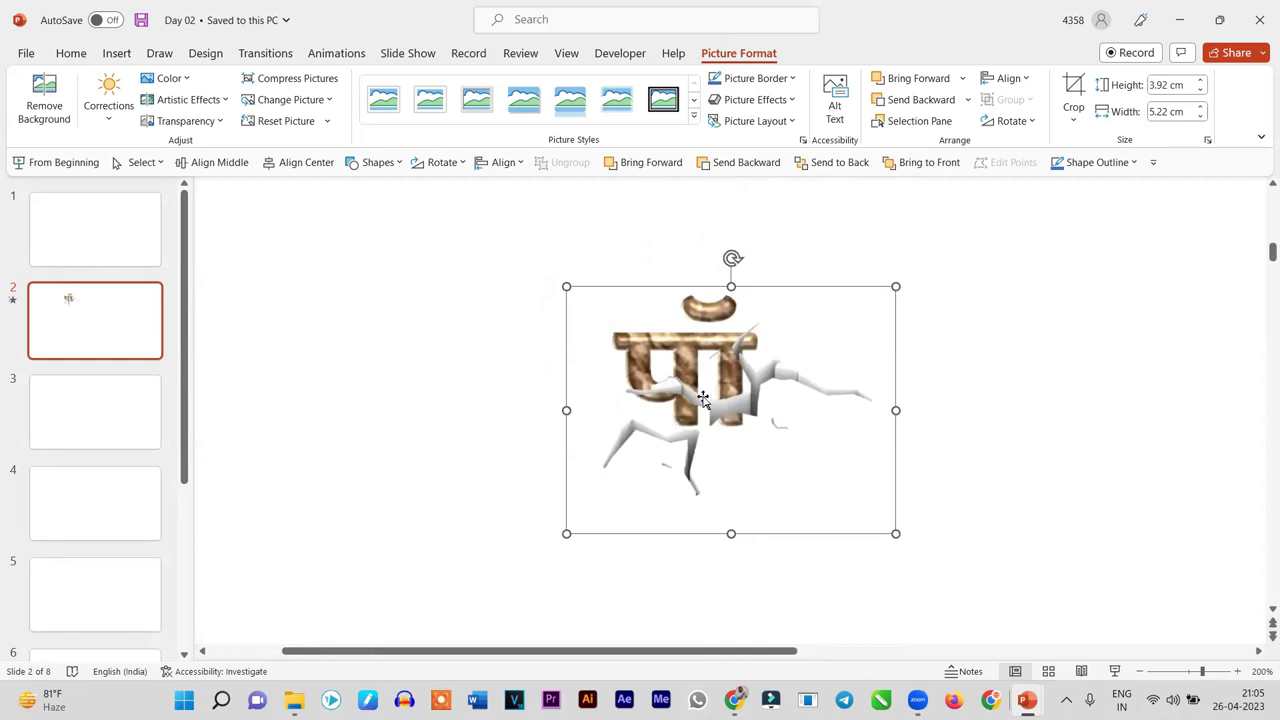
{"action": "left_click_drag", "start_coordinate": [683, 452], "coordinate": [655, 452]}
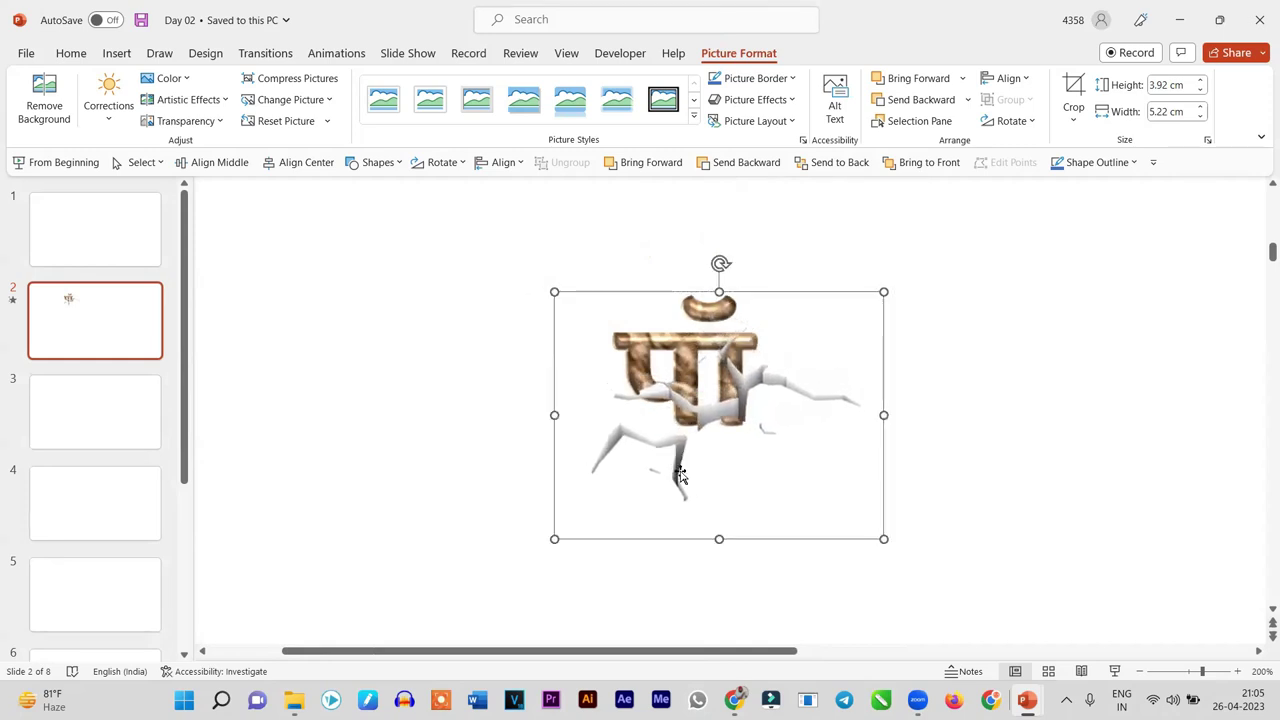
{"action": "scroll", "coordinate": [959, 528], "scroll_direction": "down", "scroll_amount": 3}
{"action": "scroll", "coordinate": [959, 528], "scroll_direction": "down", "scroll_amount": 2}
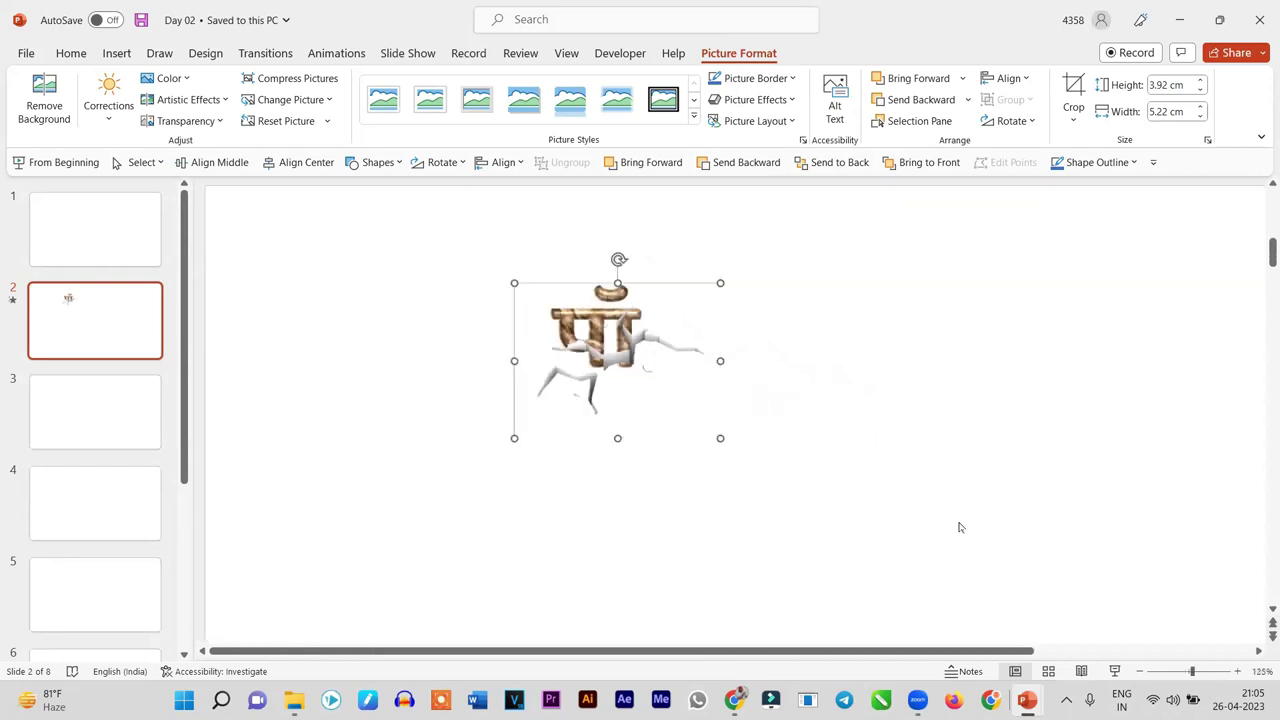
{"action": "left_click", "coordinate": [809, 468]}
{"action": "scroll", "coordinate": [672, 429], "scroll_direction": "down", "scroll_amount": 2}
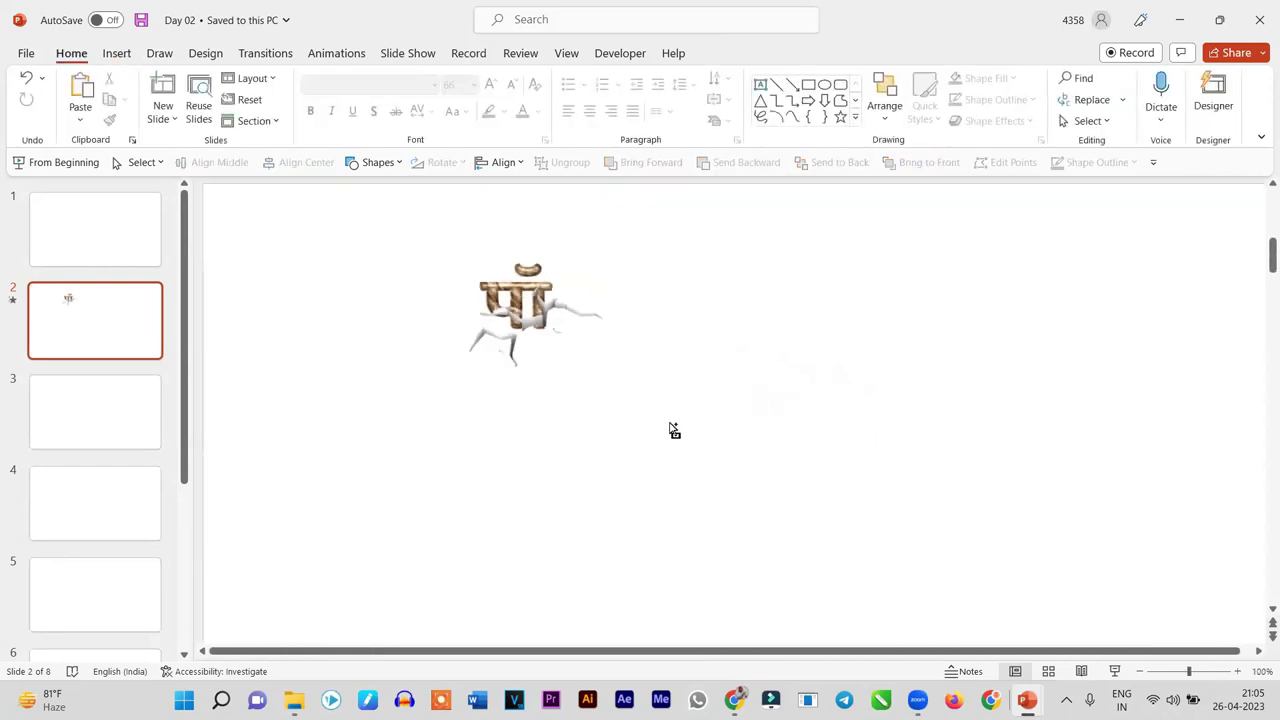
{"action": "scroll", "coordinate": [672, 429], "scroll_direction": "down", "scroll_amount": 2}
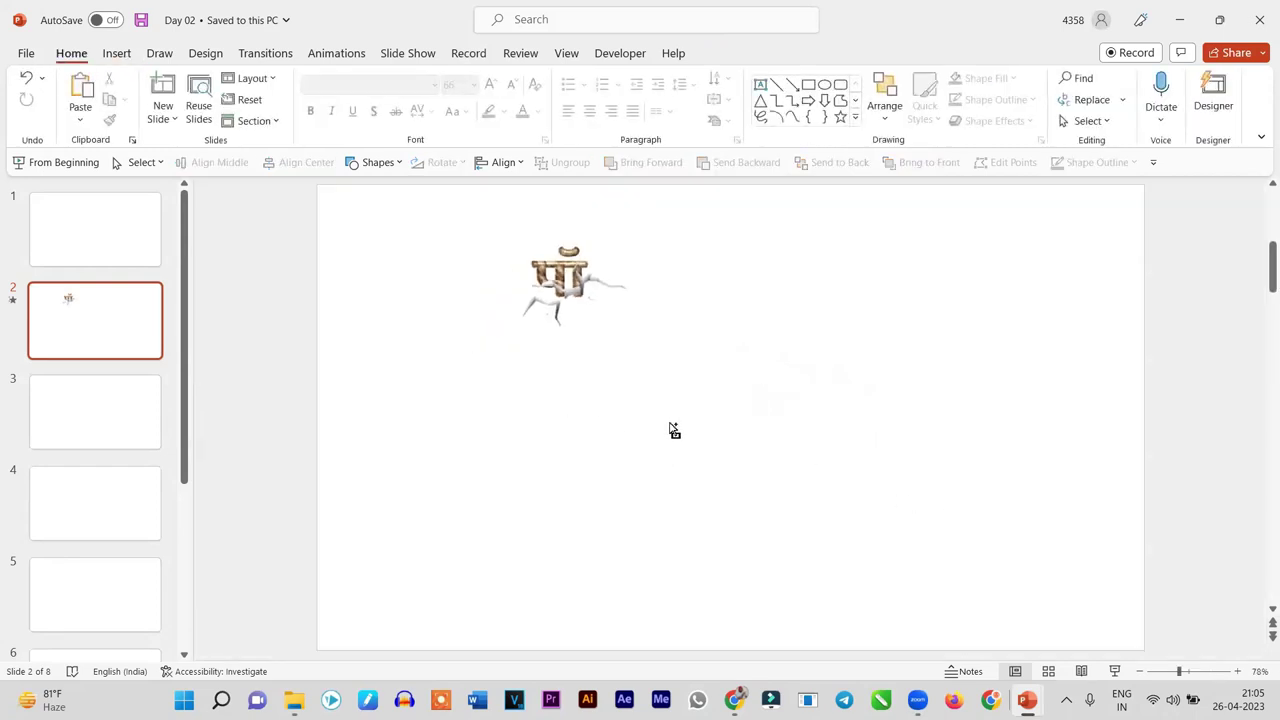
{"action": "left_click", "coordinate": [556, 308]}
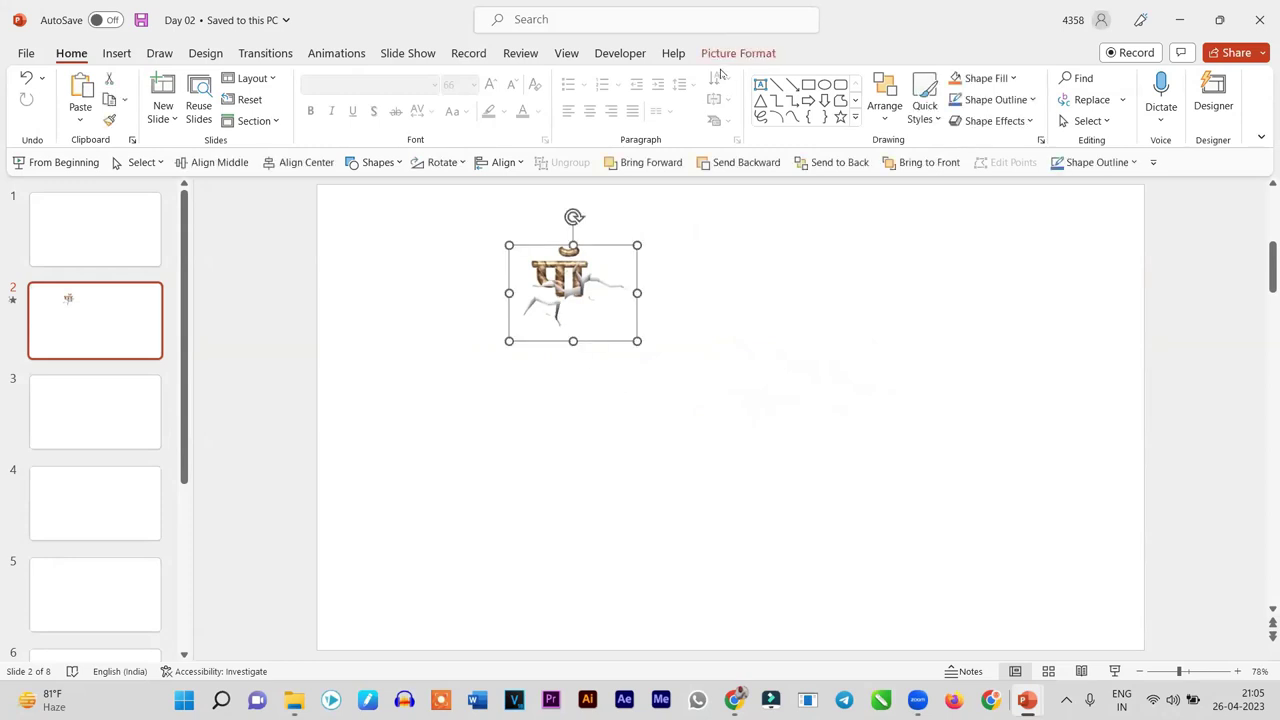
Give the cracked letter picture an Appear entrance starting After Previous
{"action": "left_click", "coordinate": [330, 54]}
{"action": "left_click", "coordinate": [160, 102]}
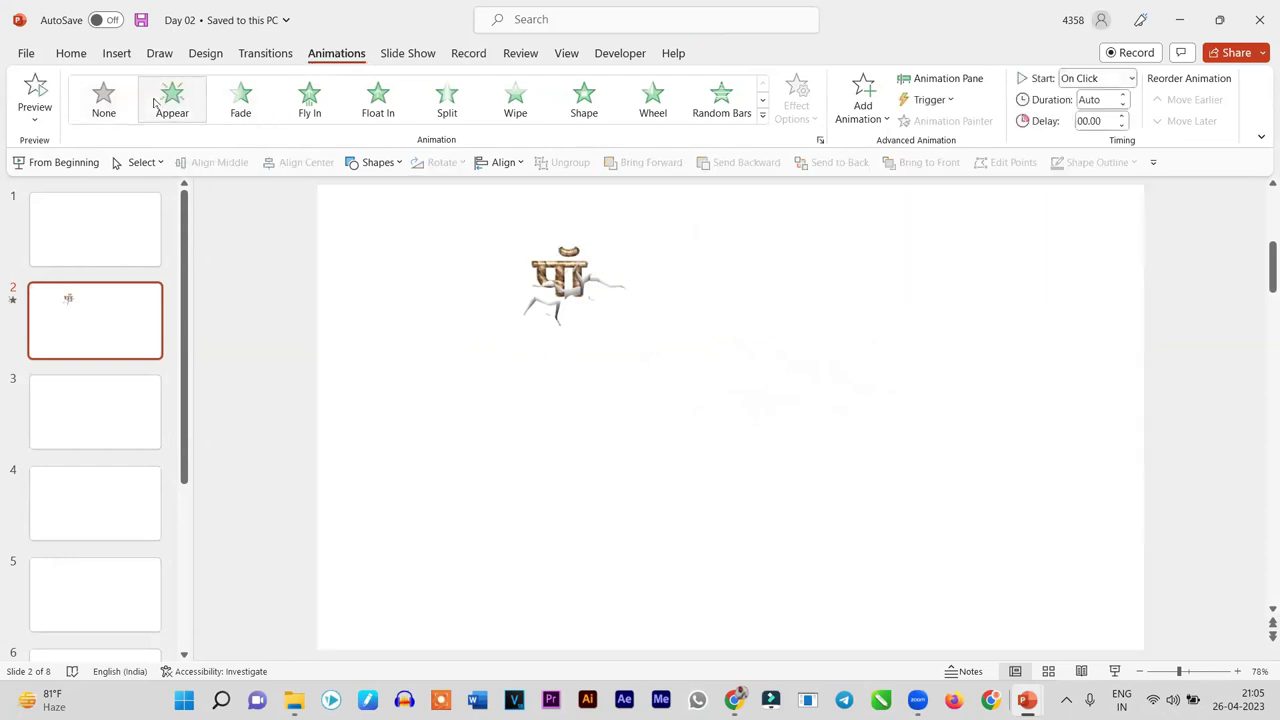
{"action": "left_click", "coordinate": [1131, 78]}
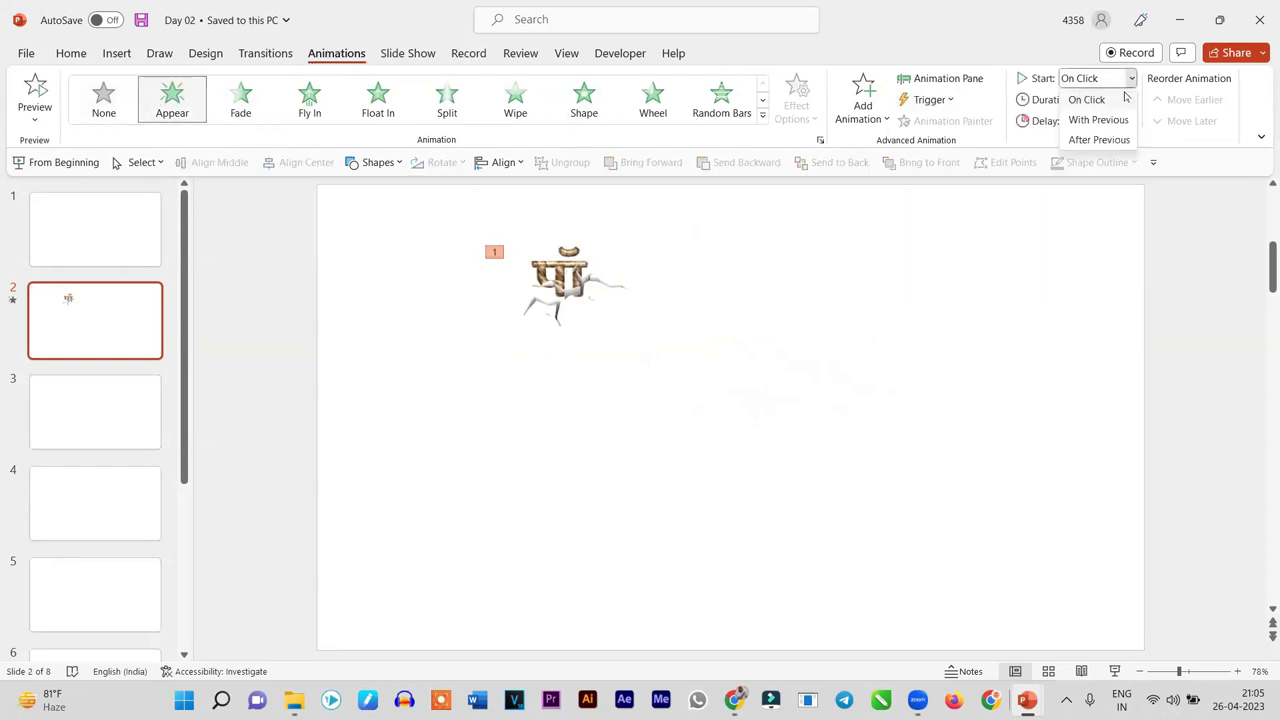
{"action": "left_click", "coordinate": [1083, 146]}
Preview the slide show from slide 1, then return to slide 2
{"action": "left_click", "coordinate": [52, 220]}
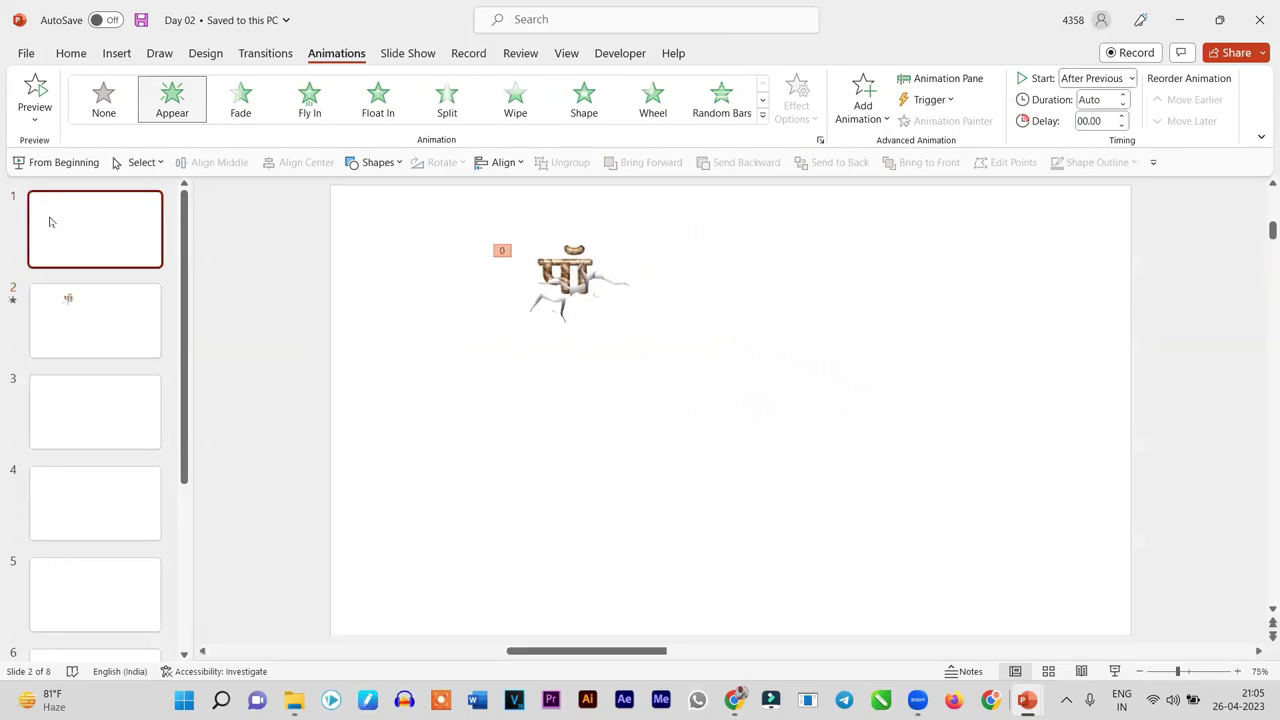
{"action": "left_click", "coordinate": [1115, 671]}
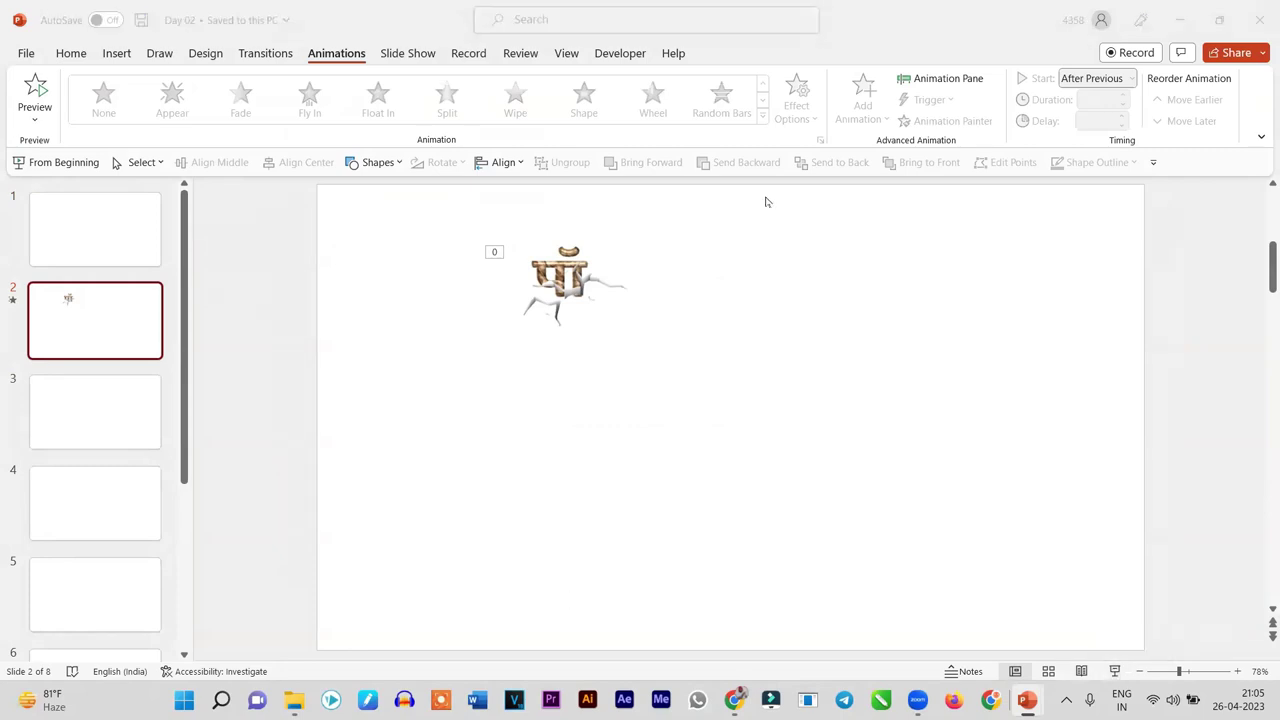
{"action": "left_click", "coordinate": [94, 314]}
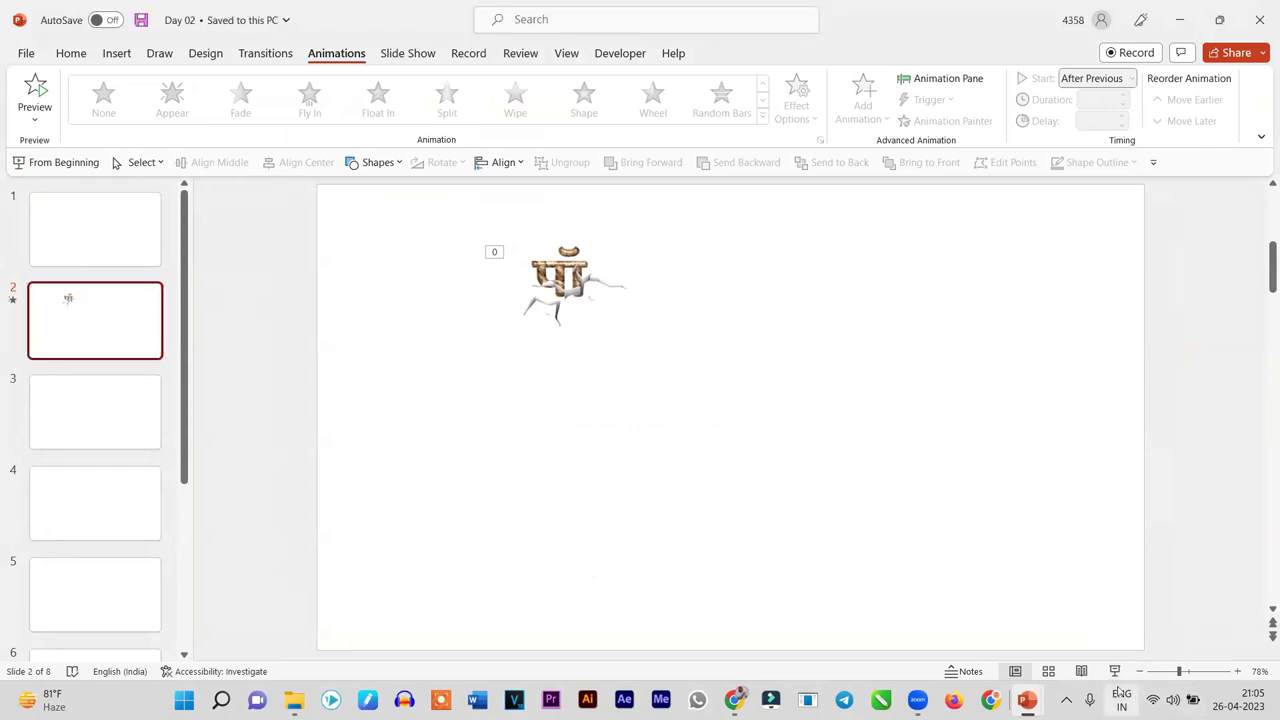
Play the slide show from slide 2, advance it, then exit and check the cracked letter's animation
{"action": "left_click", "coordinate": [1114, 671]}
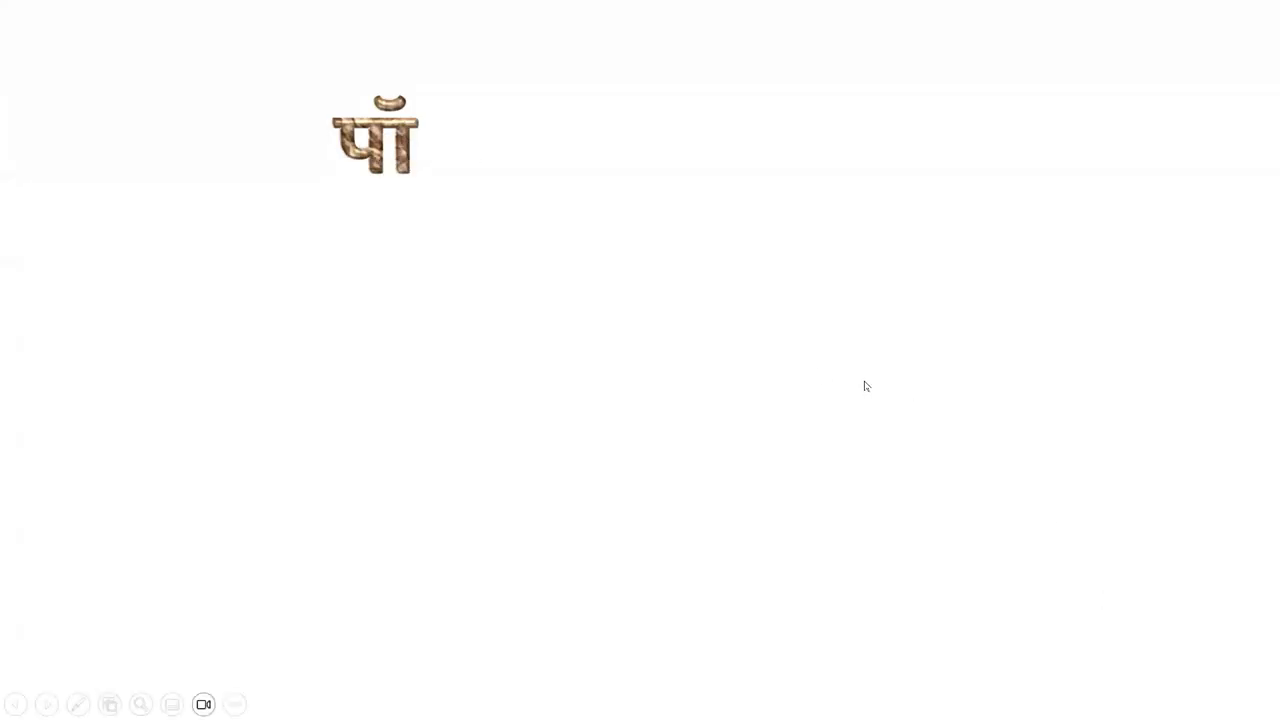
{"action": "left_click", "coordinate": [866, 386]}
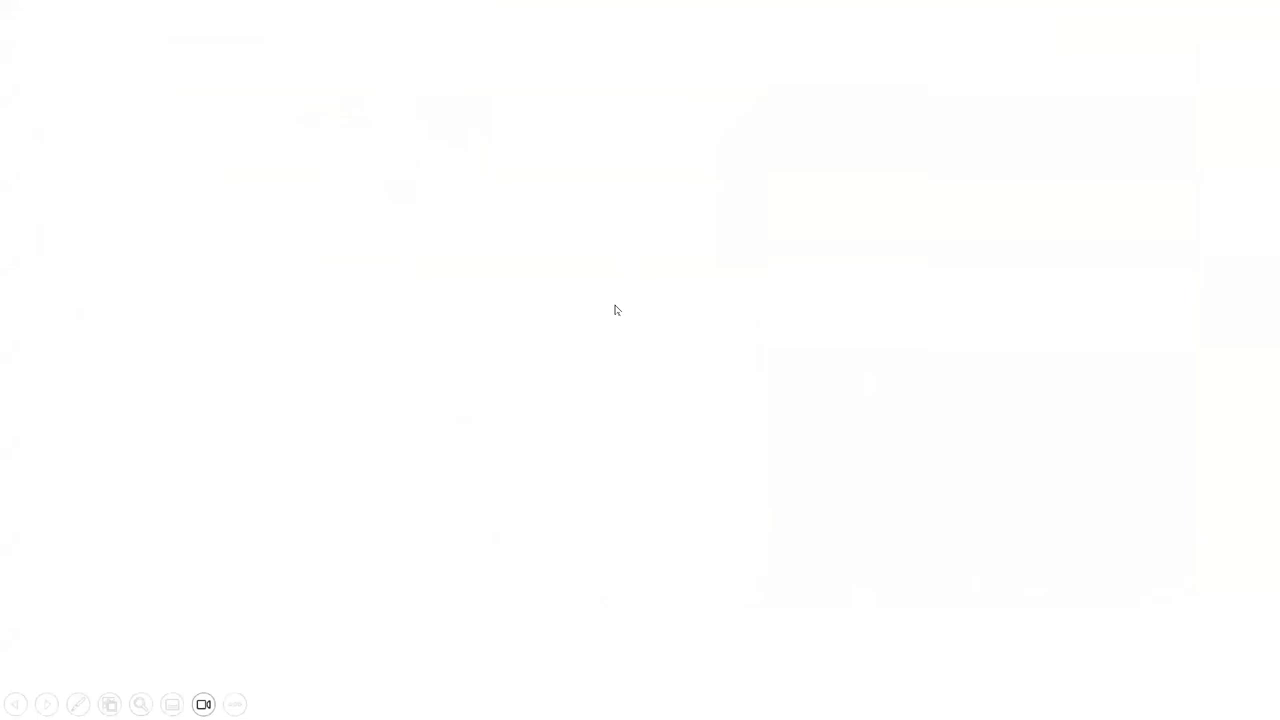
{"action": "key", "text": "Escape"}
{"action": "left_click", "coordinate": [74, 336]}
{"action": "left_click", "coordinate": [556, 276]}
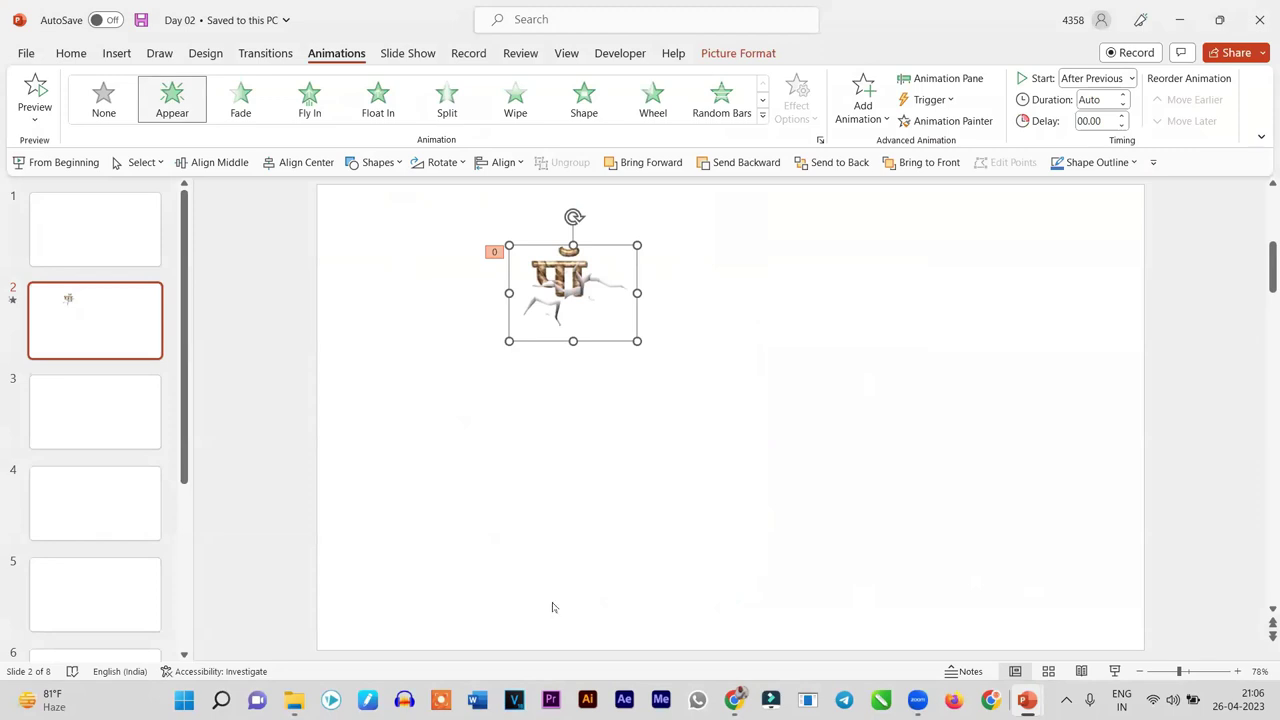
{"action": "left_click", "coordinate": [140, 426]}
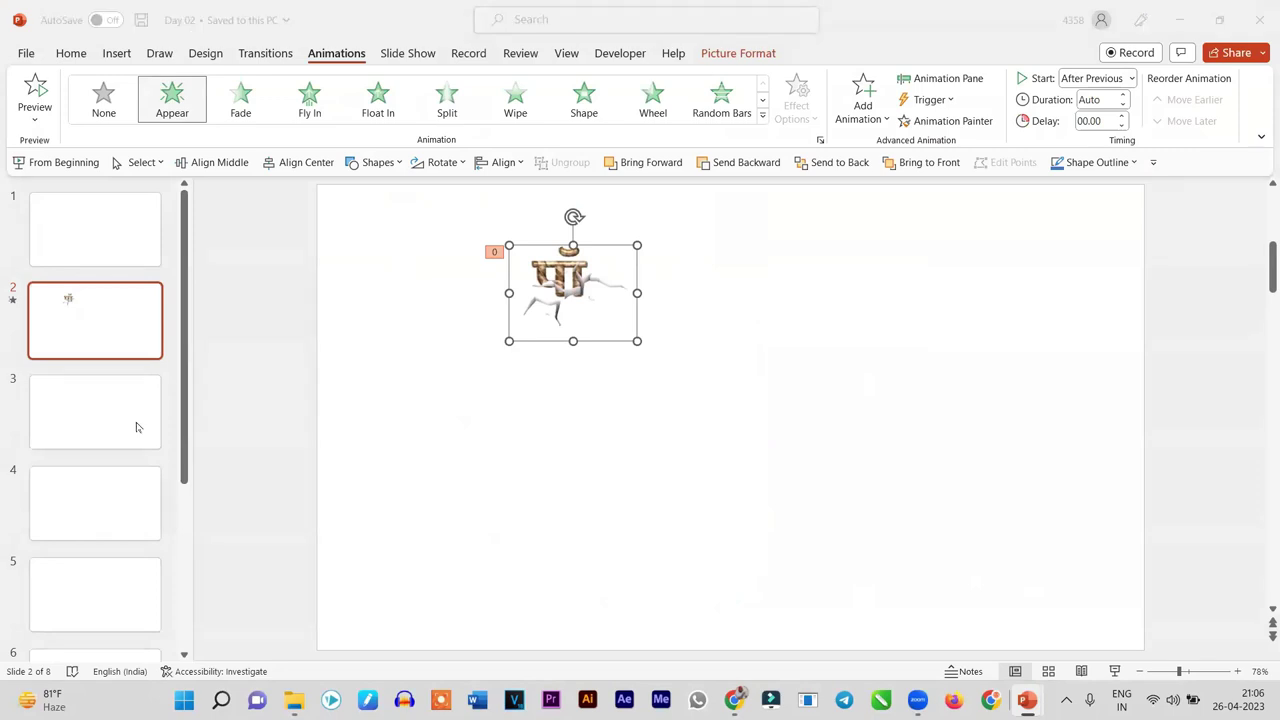
Briefly open and close File Explorer, then minimize PowerPoint to show the desktop
{"action": "scroll", "coordinate": [140, 426], "scroll_direction": "down", "scroll_amount": 3}
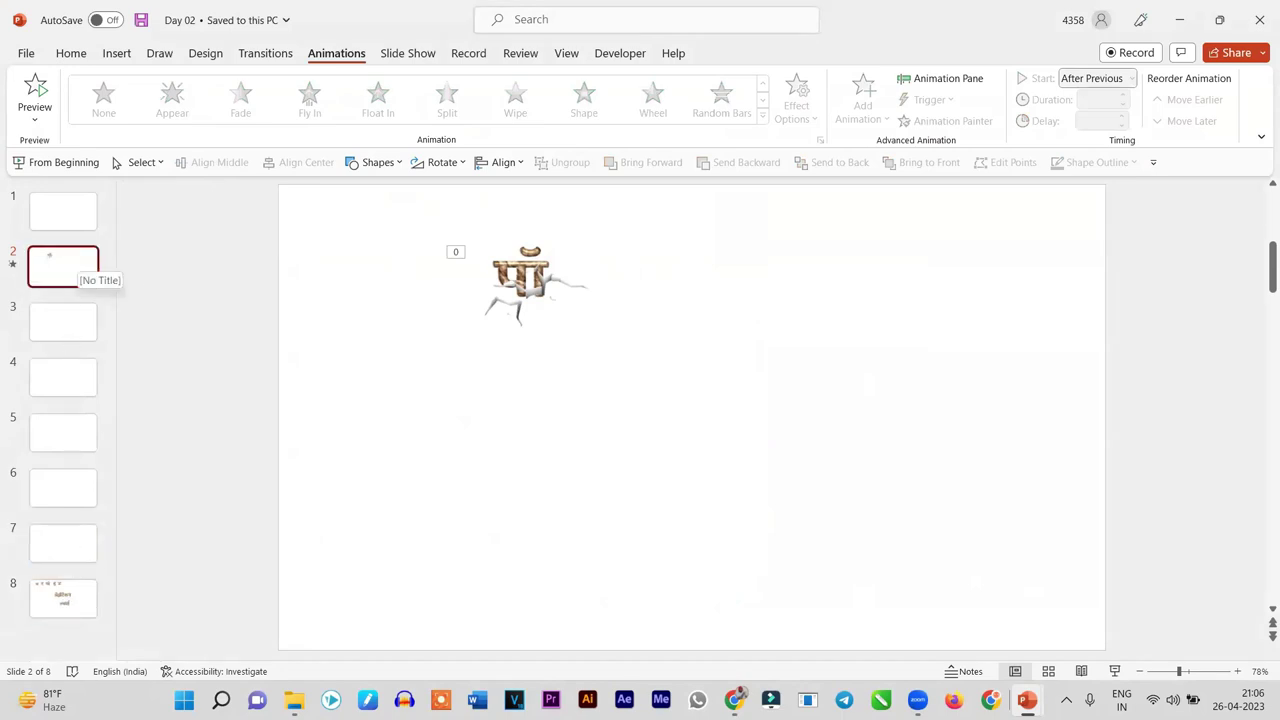
{"action": "left_click", "coordinate": [294, 700]}
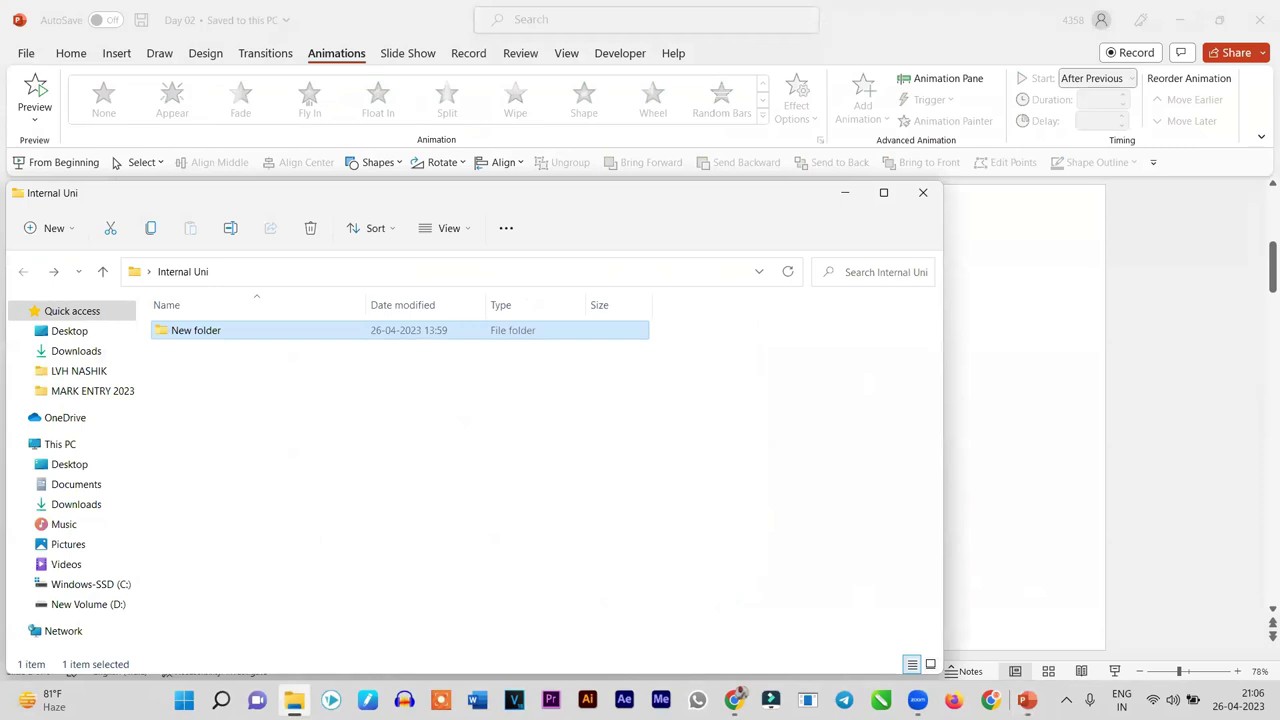
{"action": "left_click", "coordinate": [922, 192]}
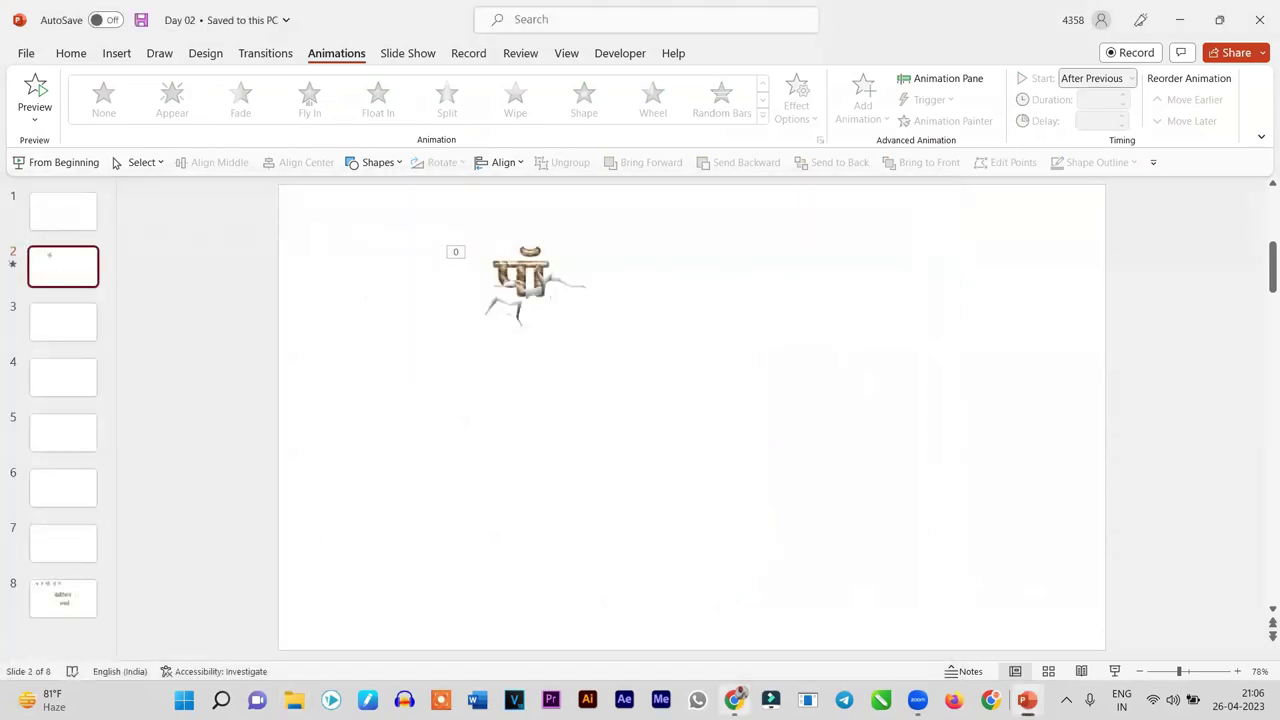
{"action": "mouse_move", "coordinate": [735, 698]}
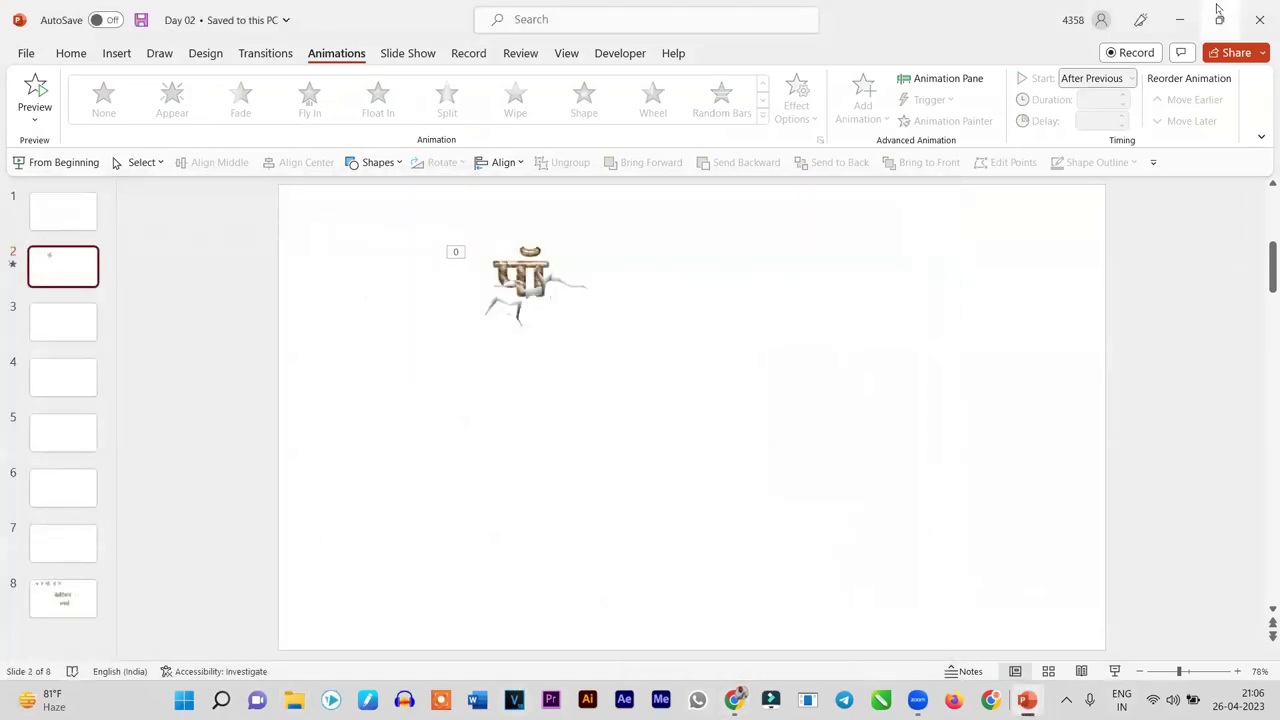
{"action": "left_click", "coordinate": [1180, 19]}
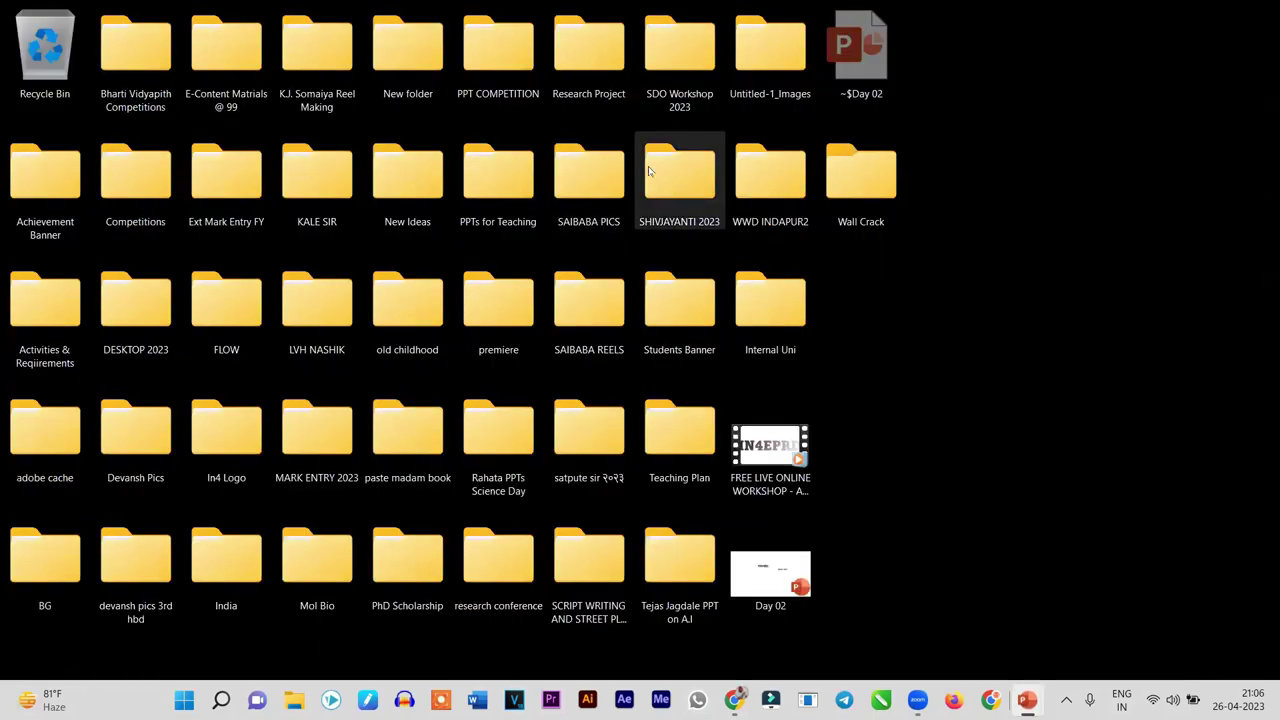
Look through the PPT COMPETITION and New Ideas folders, closing each window
{"action": "double_click", "coordinate": [502, 53]}
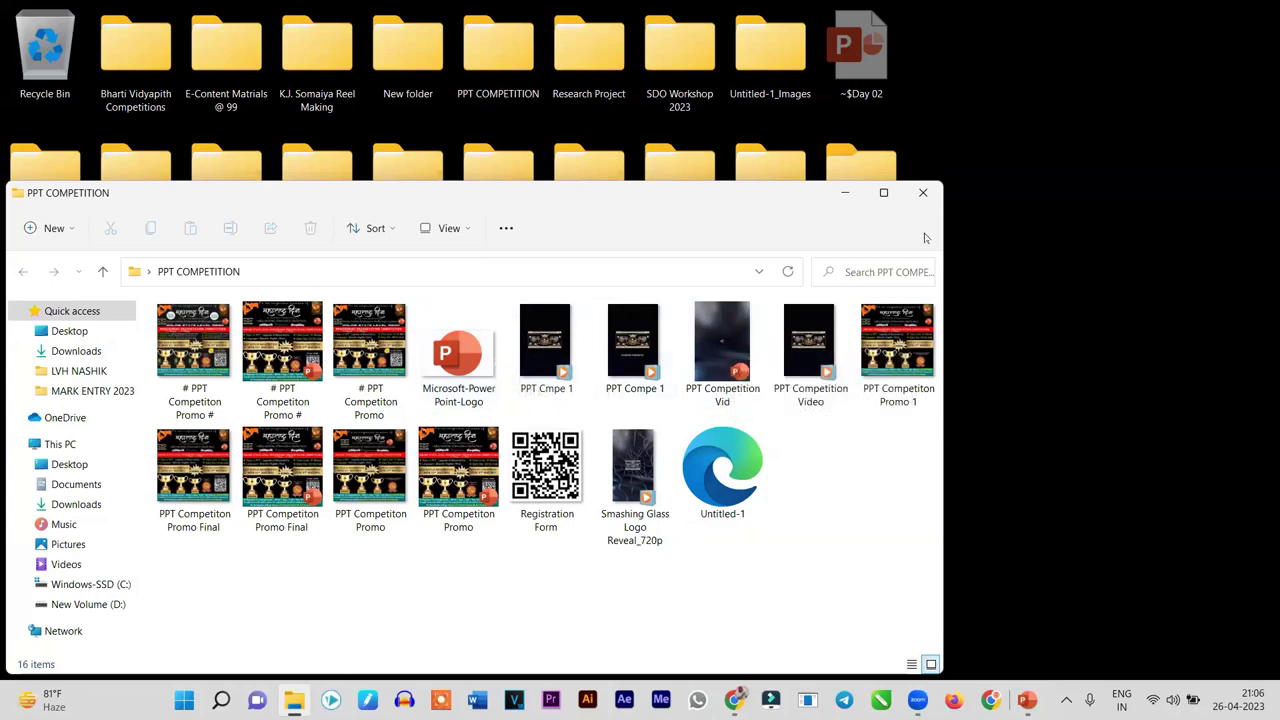
{"action": "left_click", "coordinate": [922, 192]}
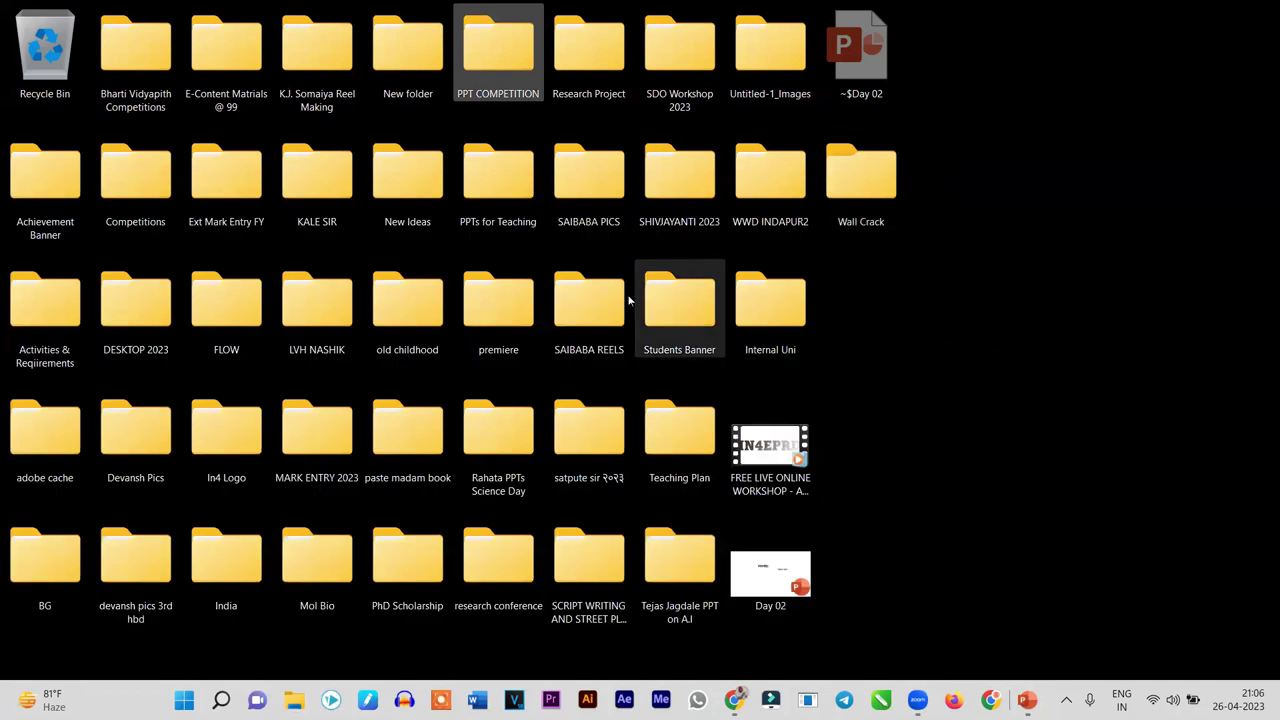
{"action": "double_click", "coordinate": [398, 164]}
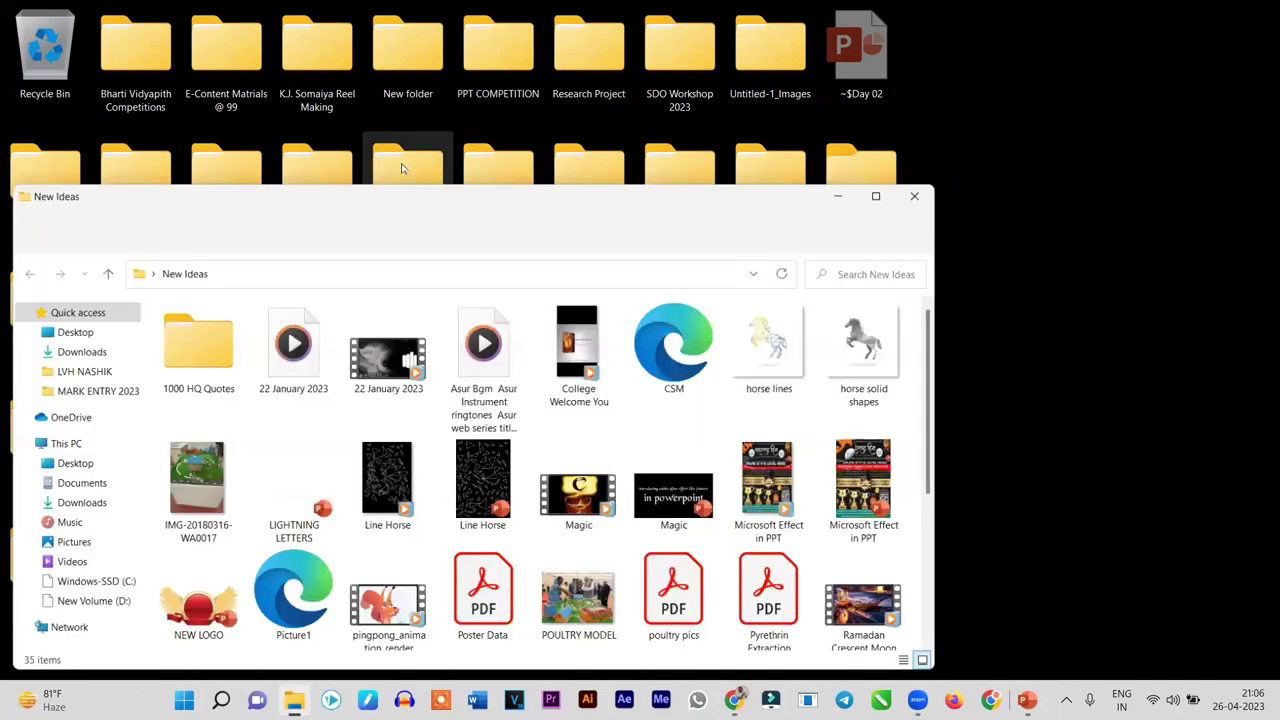
{"action": "scroll", "coordinate": [650, 435], "scroll_direction": "down", "scroll_amount": 1}
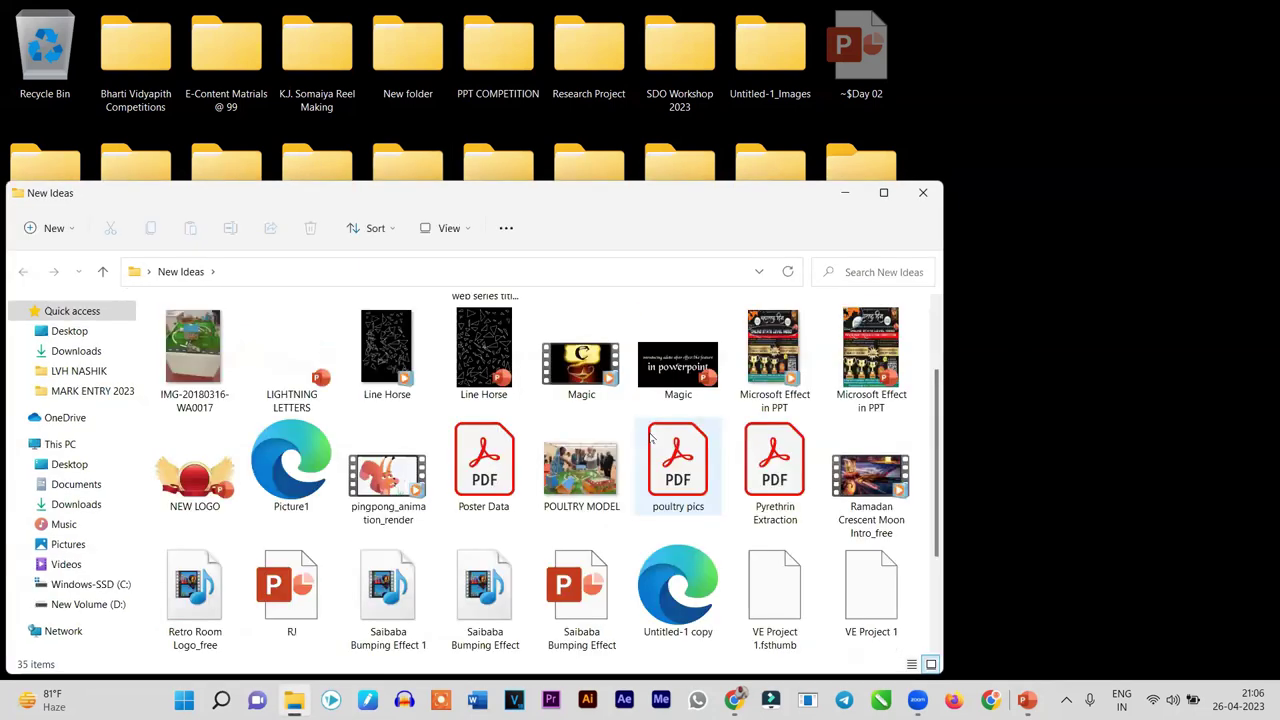
{"action": "scroll", "coordinate": [667, 430], "scroll_direction": "down", "scroll_amount": 1}
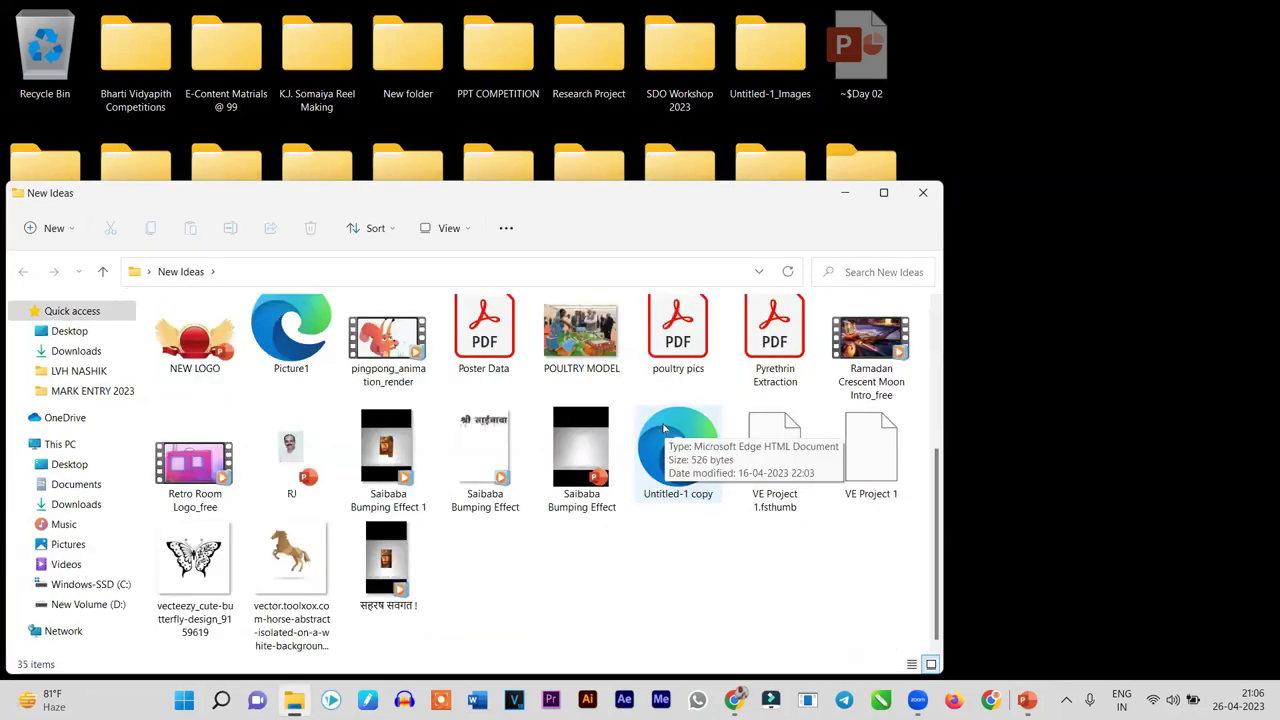
{"action": "scroll", "coordinate": [663, 428], "scroll_direction": "up", "scroll_amount": 2}
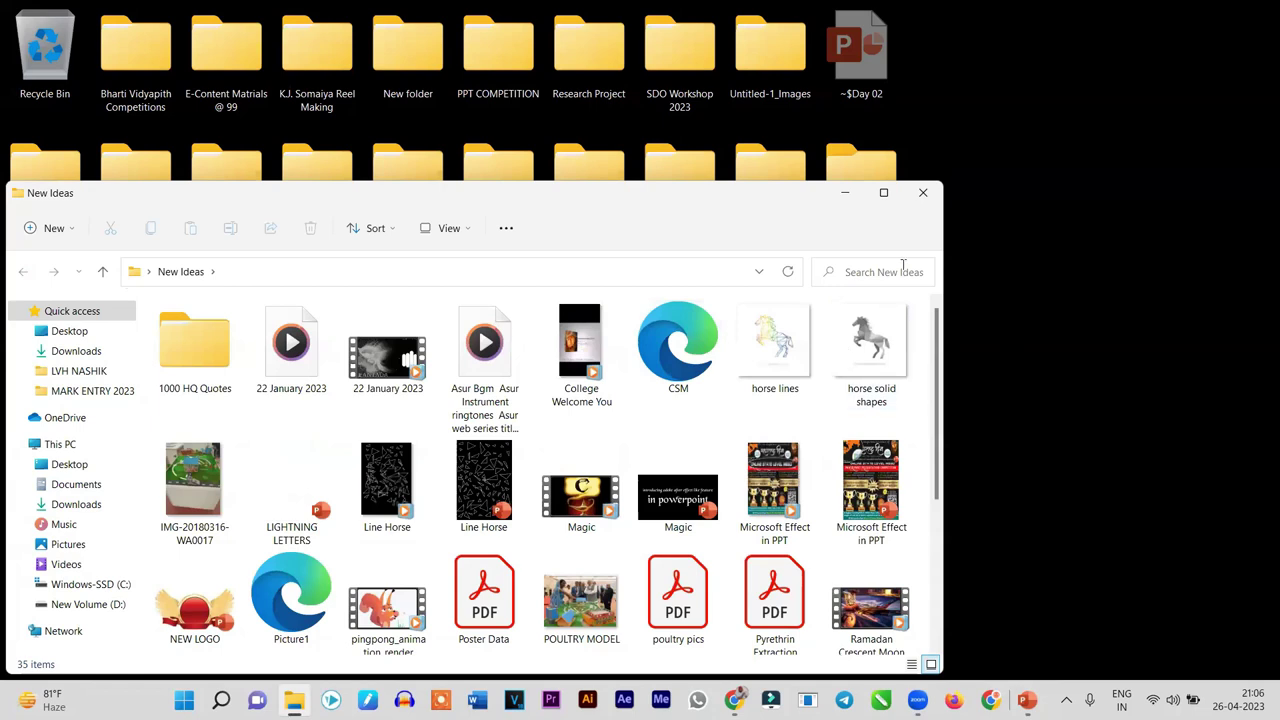
{"action": "left_click", "coordinate": [923, 193]}
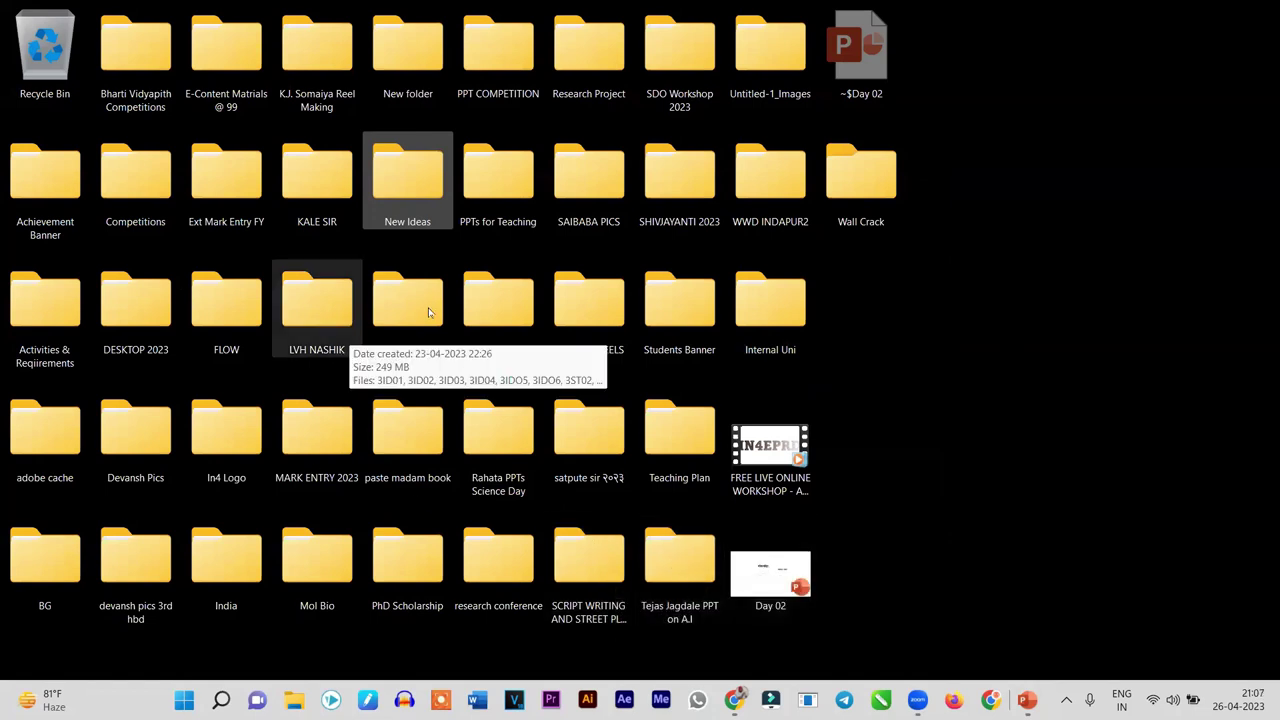
Open the FLOW folder and launch the FLOW April 2023 presentation
{"action": "double_click", "coordinate": [228, 313]}
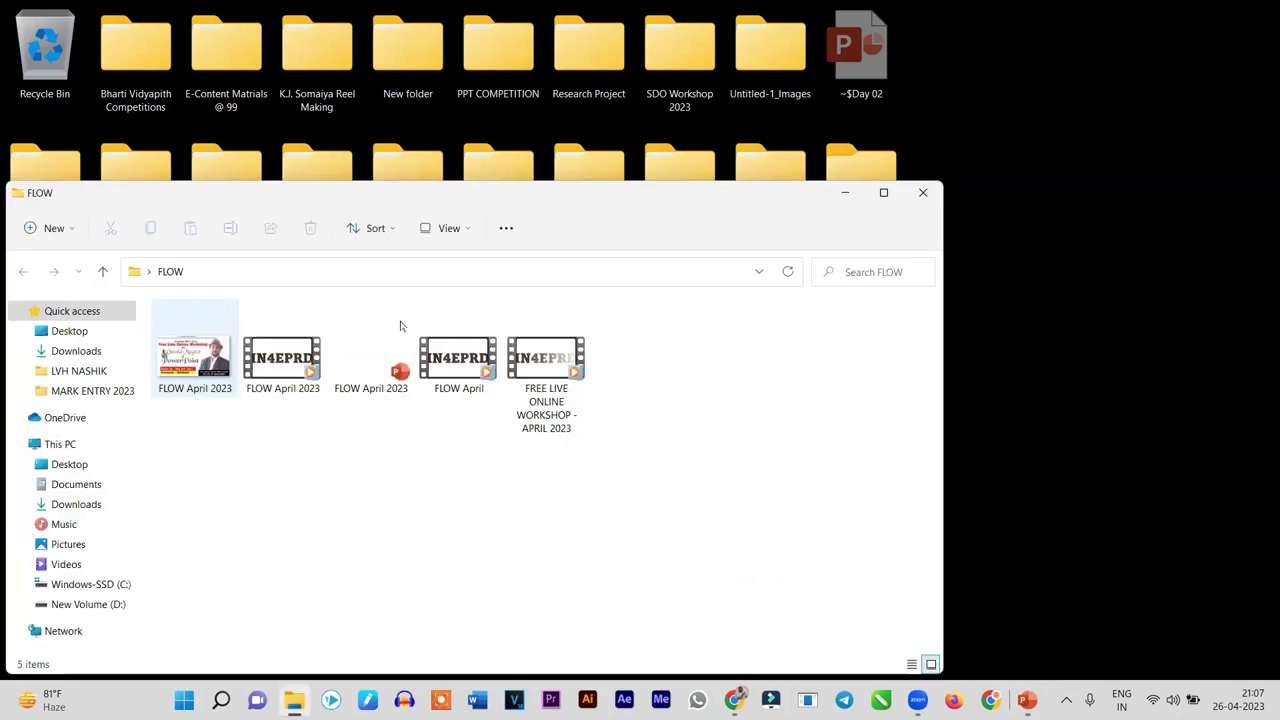
{"action": "double_click", "coordinate": [187, 354]}
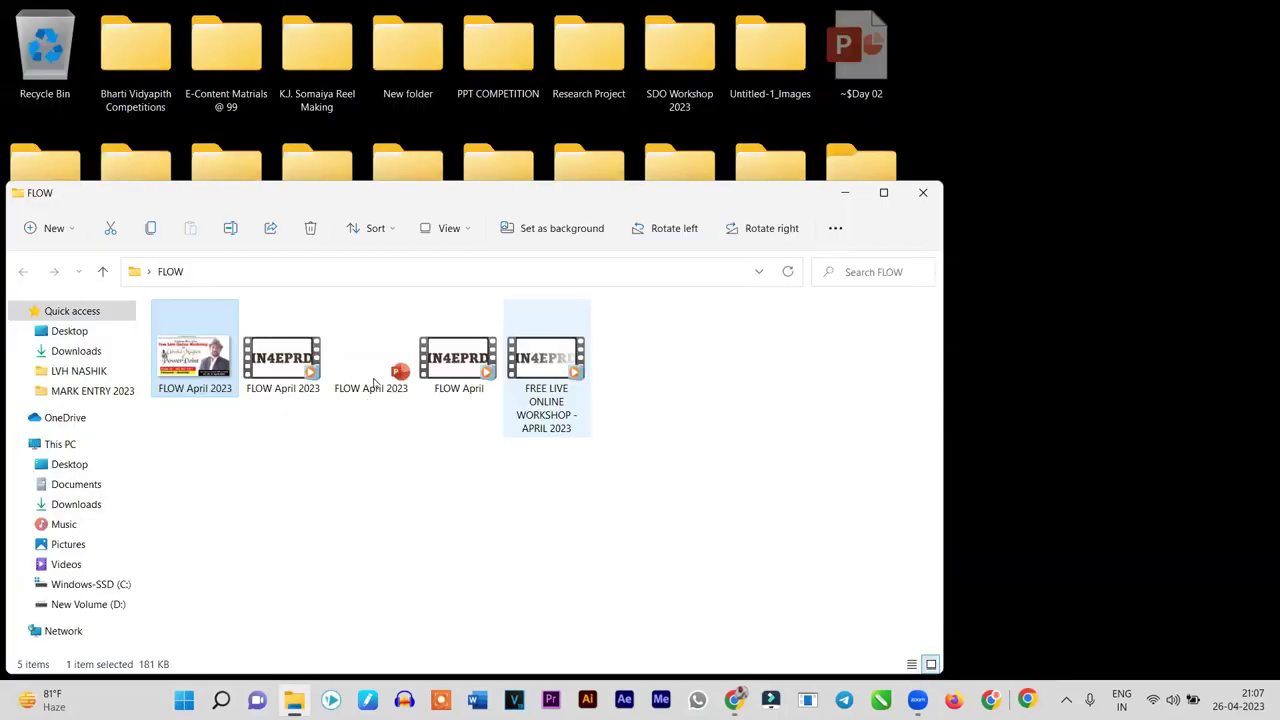
{"action": "double_click", "coordinate": [374, 383]}
{"action": "left_click", "coordinate": [350, 365]}
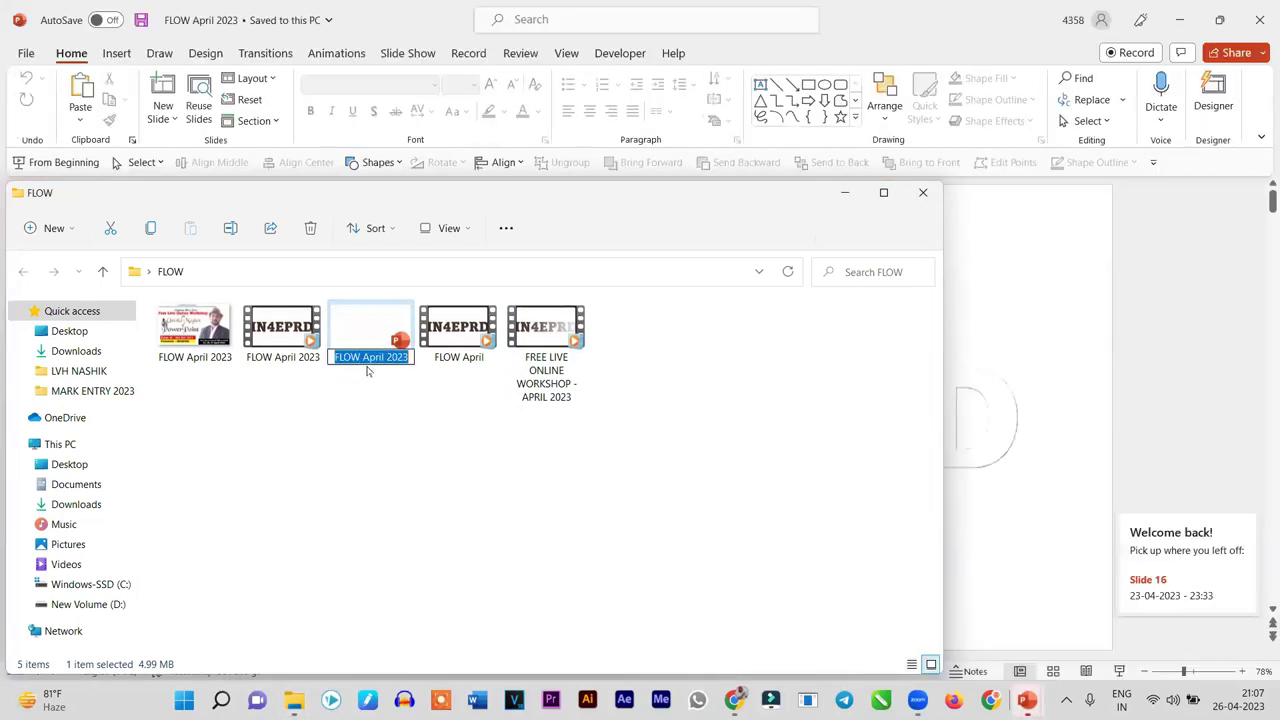
Close the FLOW folder window and view slides 4 and 5, selecting the crack picture
{"action": "left_click", "coordinate": [923, 194]}
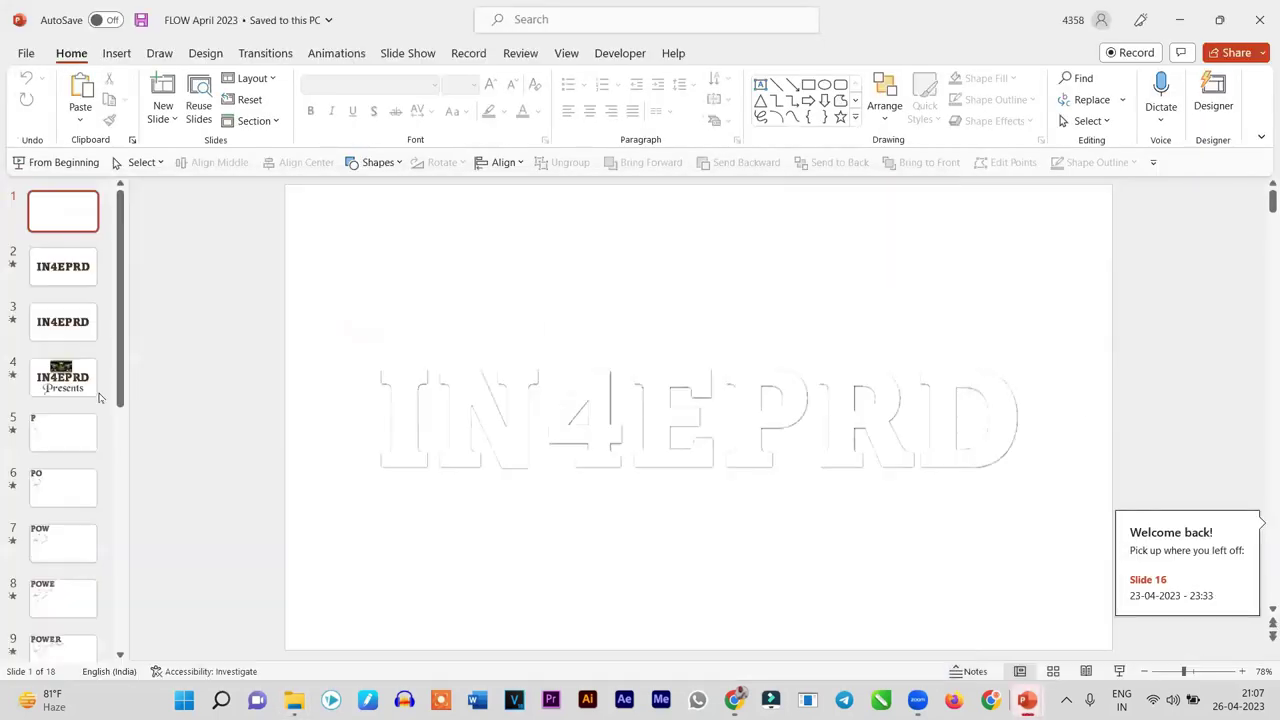
{"action": "left_click", "coordinate": [70, 370]}
{"action": "left_click", "coordinate": [50, 443]}
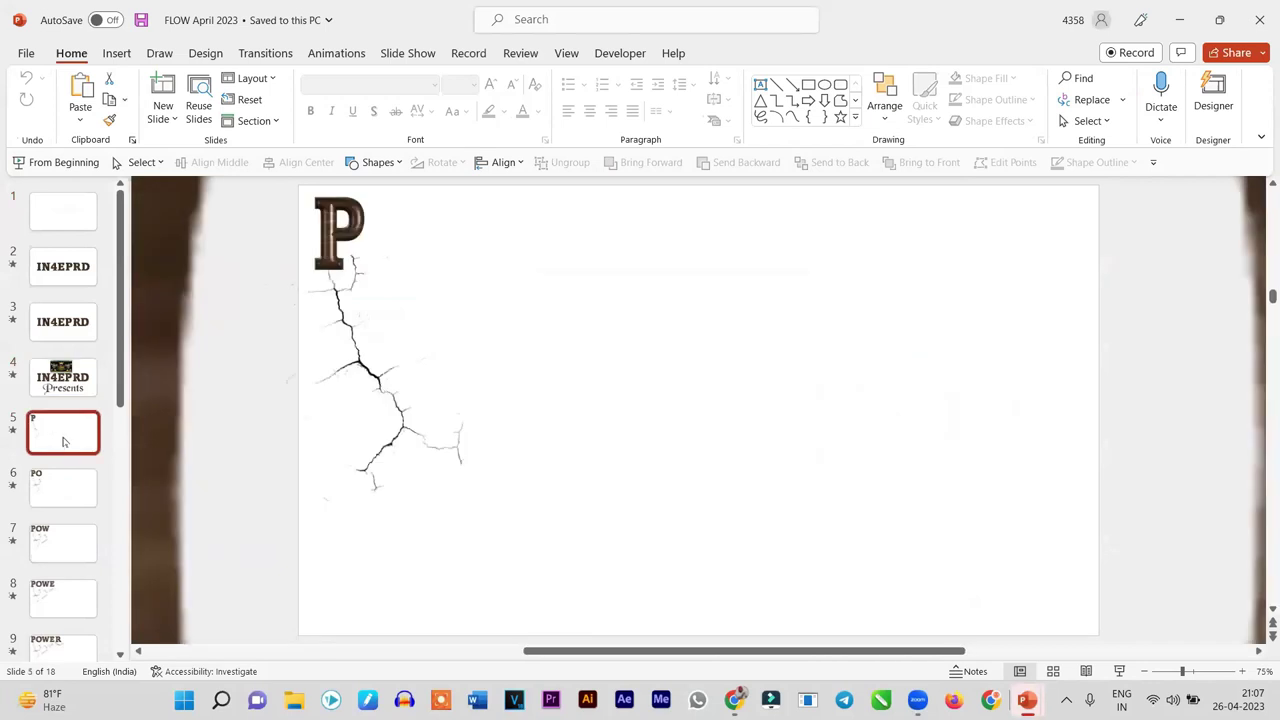
{"action": "left_click", "coordinate": [440, 410]}
{"action": "scroll", "coordinate": [502, 412], "scroll_direction": "up", "scroll_amount": 5}
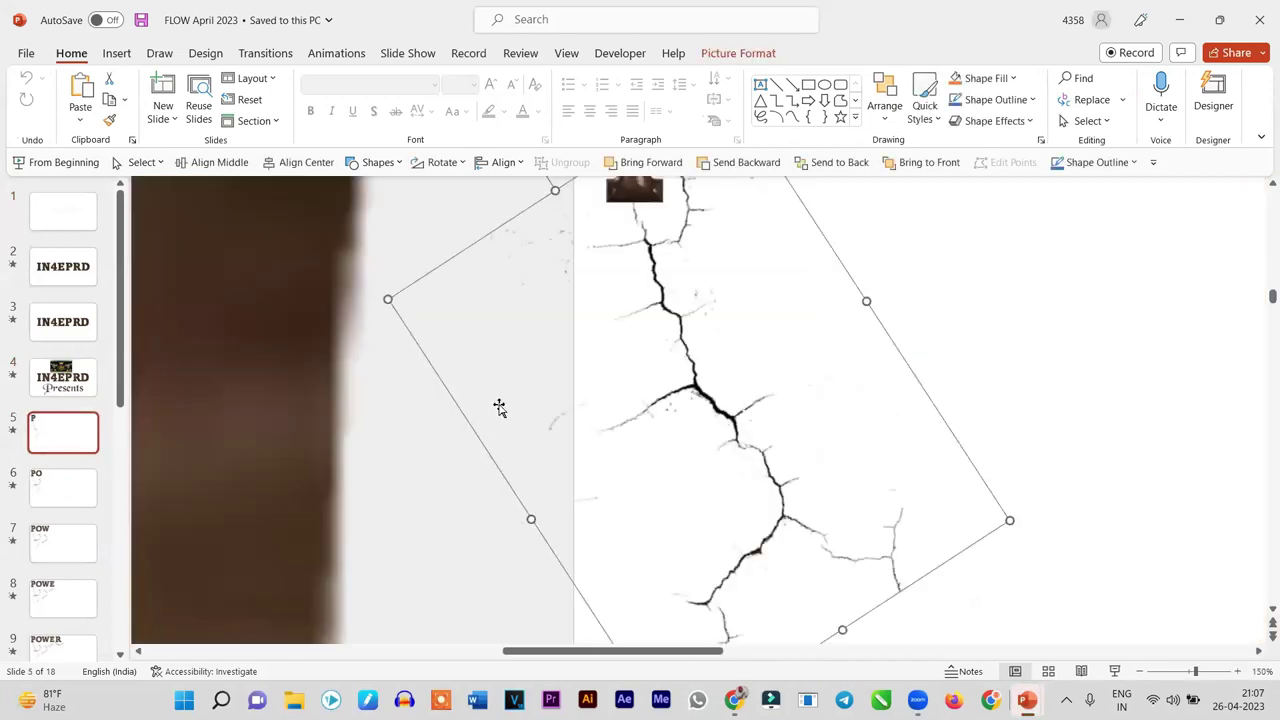
{"action": "scroll", "coordinate": [524, 410], "scroll_direction": "down", "scroll_amount": 2}
{"action": "left_click_drag", "start_coordinate": [524, 410], "coordinate": [68, 385]}
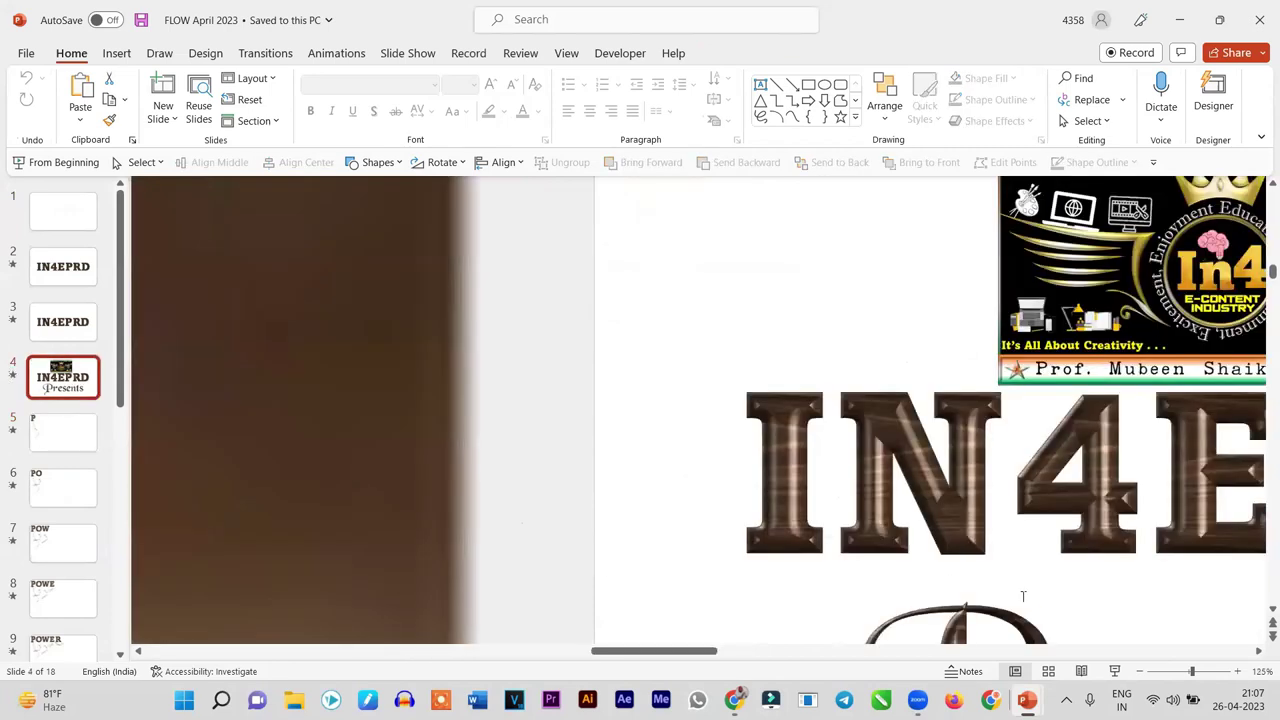
Preview the slide show from slide 4, then exit and select slide 5's crack picture
{"action": "left_click", "coordinate": [1114, 671]}
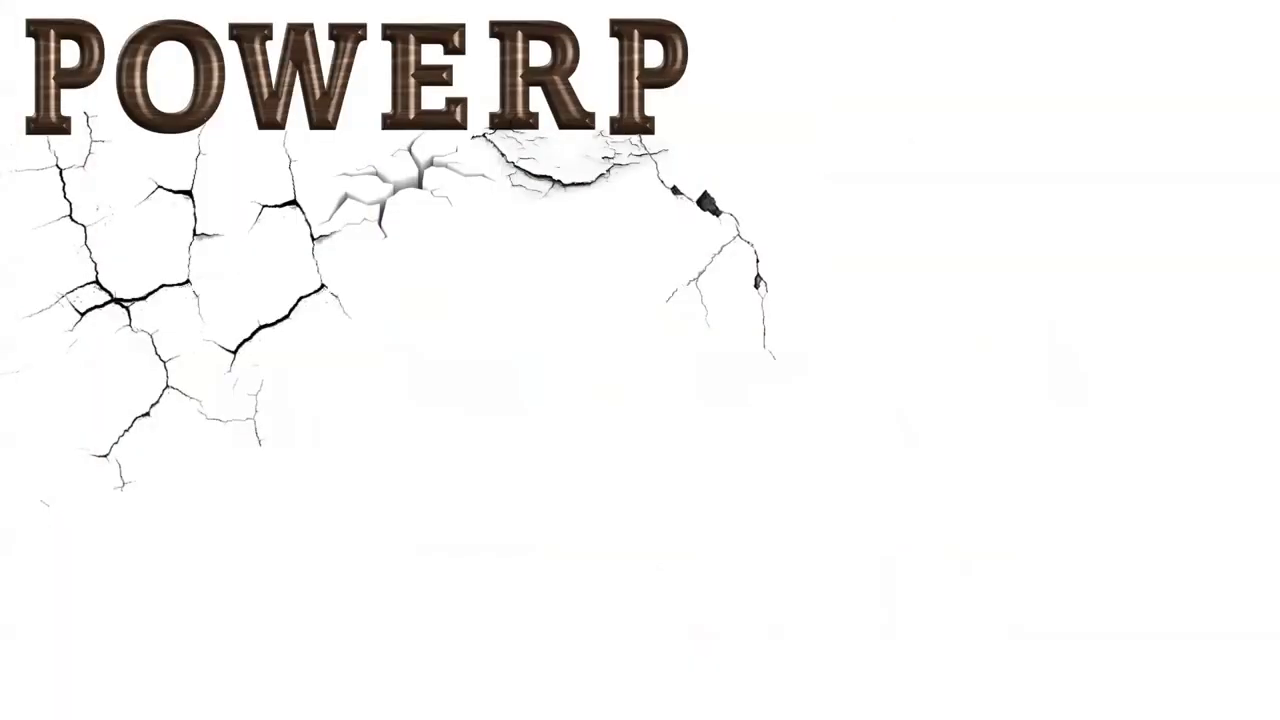
{"action": "key", "text": "Escape"}
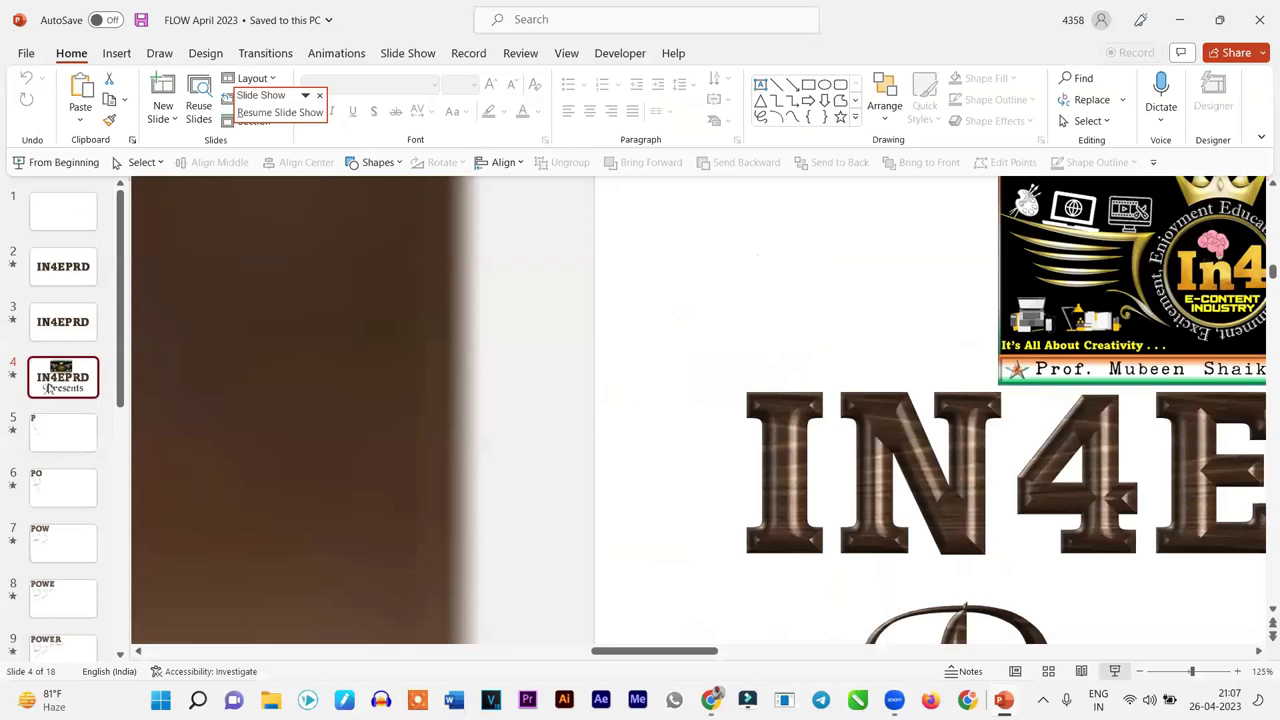
{"action": "key", "text": "alt"}
{"action": "key", "text": "Page_Down"}
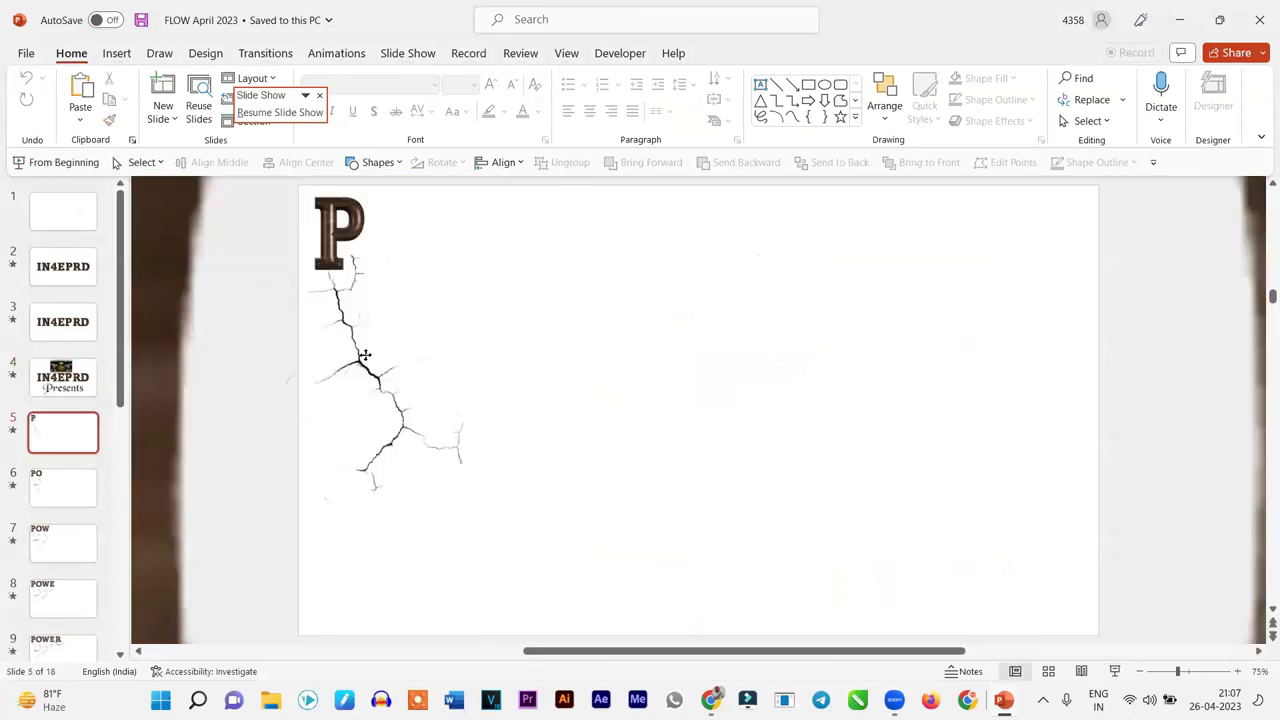
{"action": "left_click", "coordinate": [445, 398]}
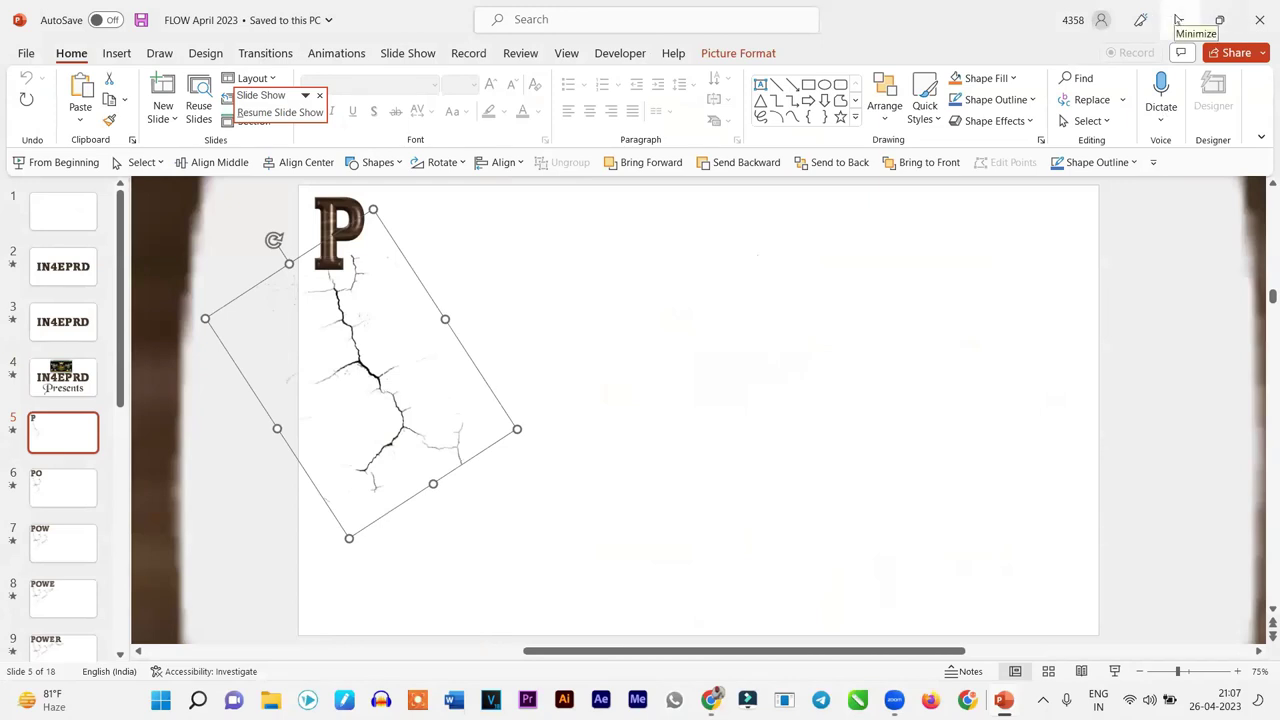
Close the running slide show and minimize the FLOW April 2023 presentation to the desktop
{"action": "left_click", "coordinate": [1178, 20]}
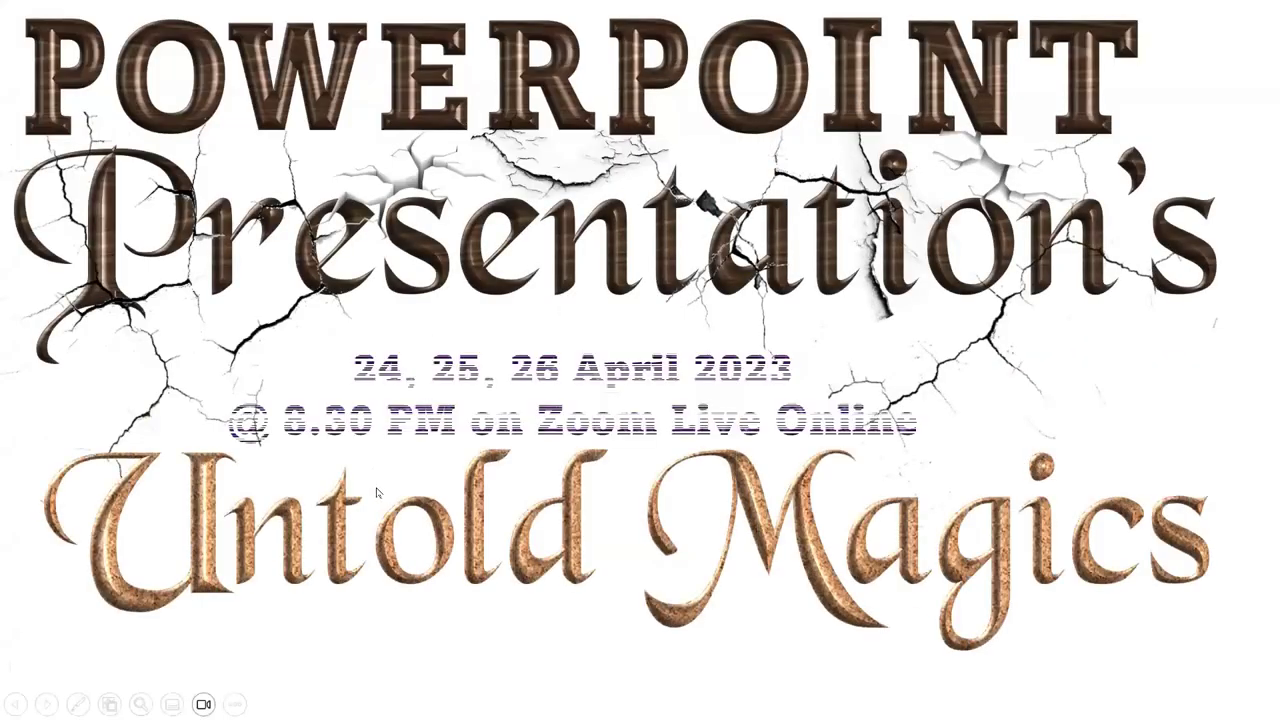
{"action": "key", "text": "Escape"}
{"action": "key", "text": "super"}
{"action": "key", "text": "Escape"}
{"action": "mouse_move", "coordinate": [735, 700]}
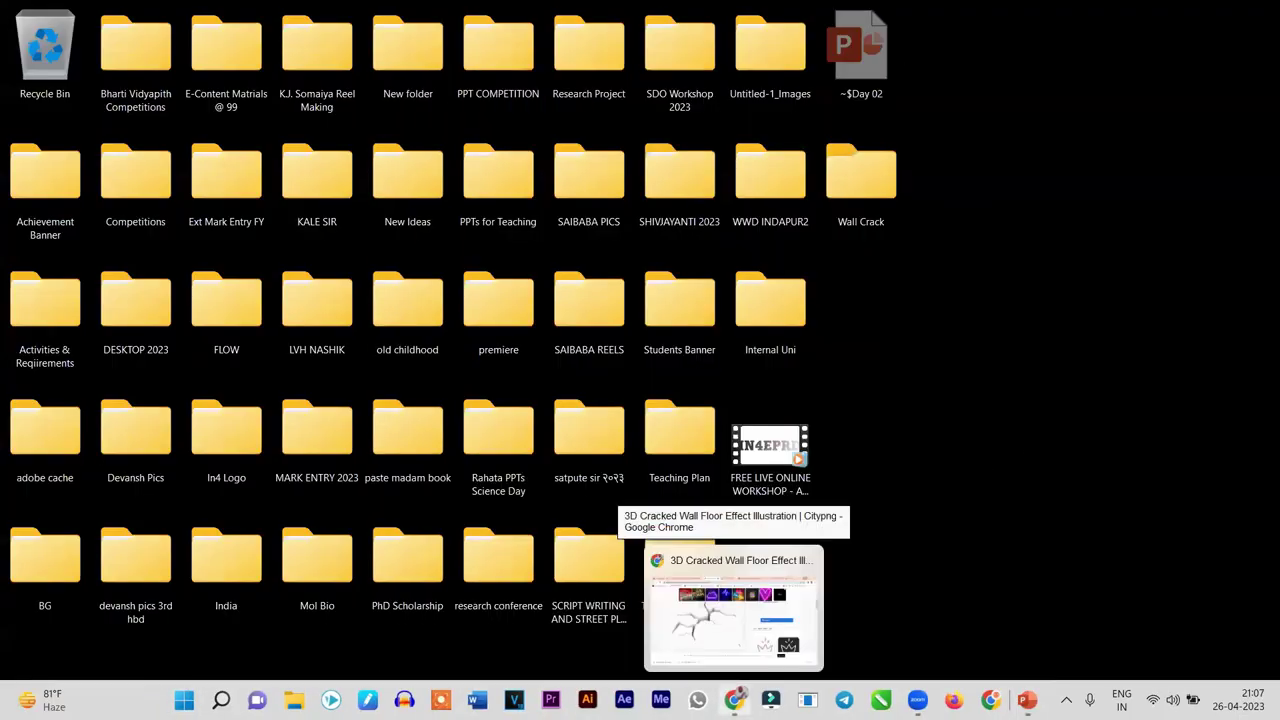
{"action": "mouse_move", "coordinate": [1026, 700]}
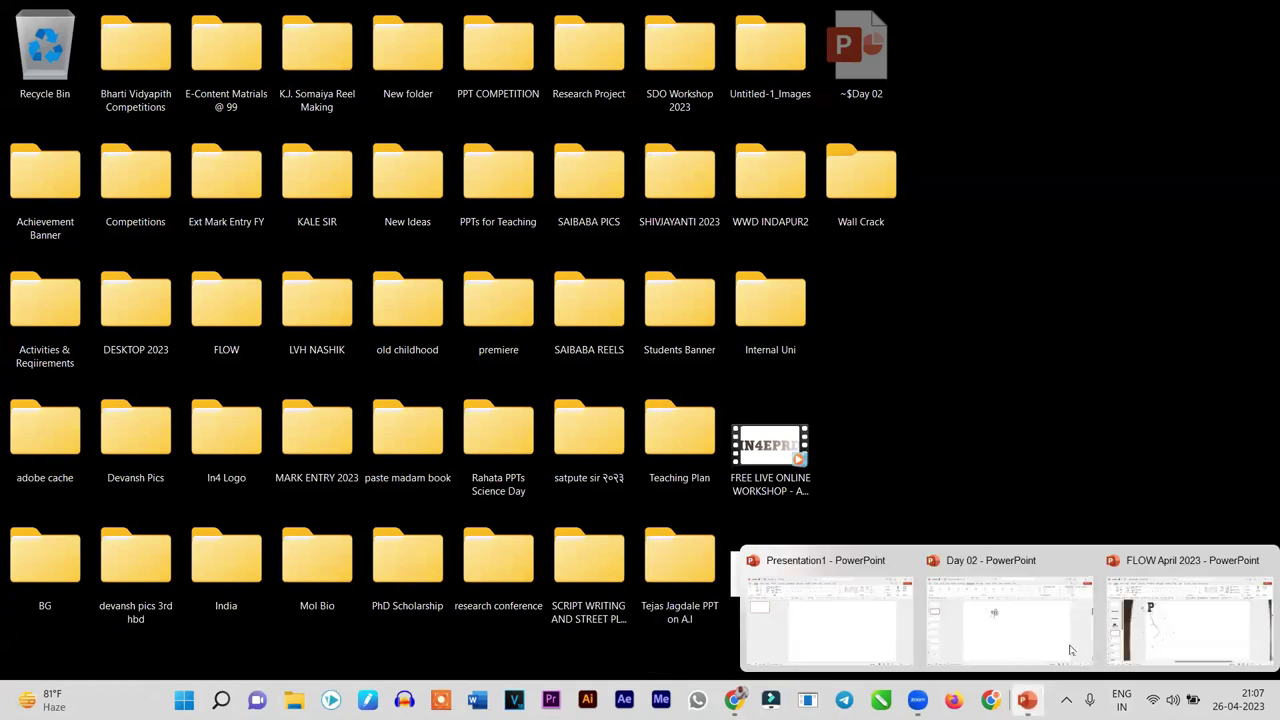
{"action": "left_click", "coordinate": [1152, 632]}
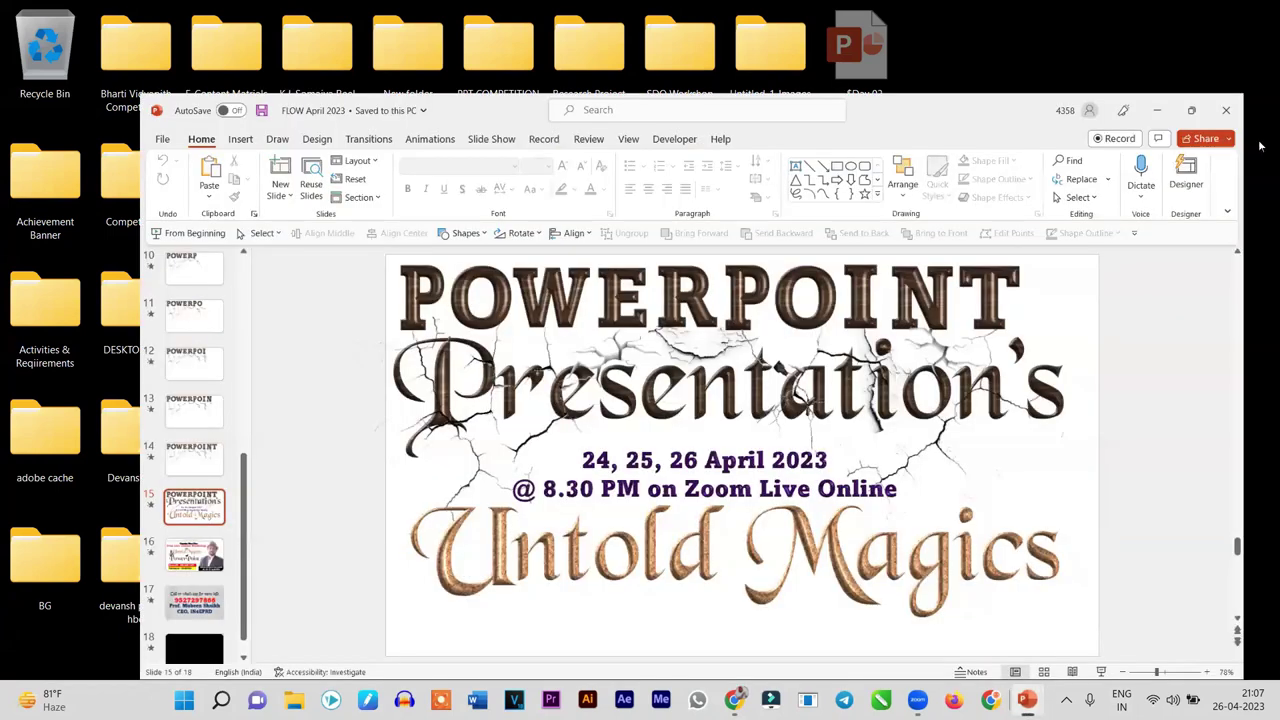
{"action": "left_click", "coordinate": [1026, 700]}
{"action": "mouse_move", "coordinate": [1026, 700]}
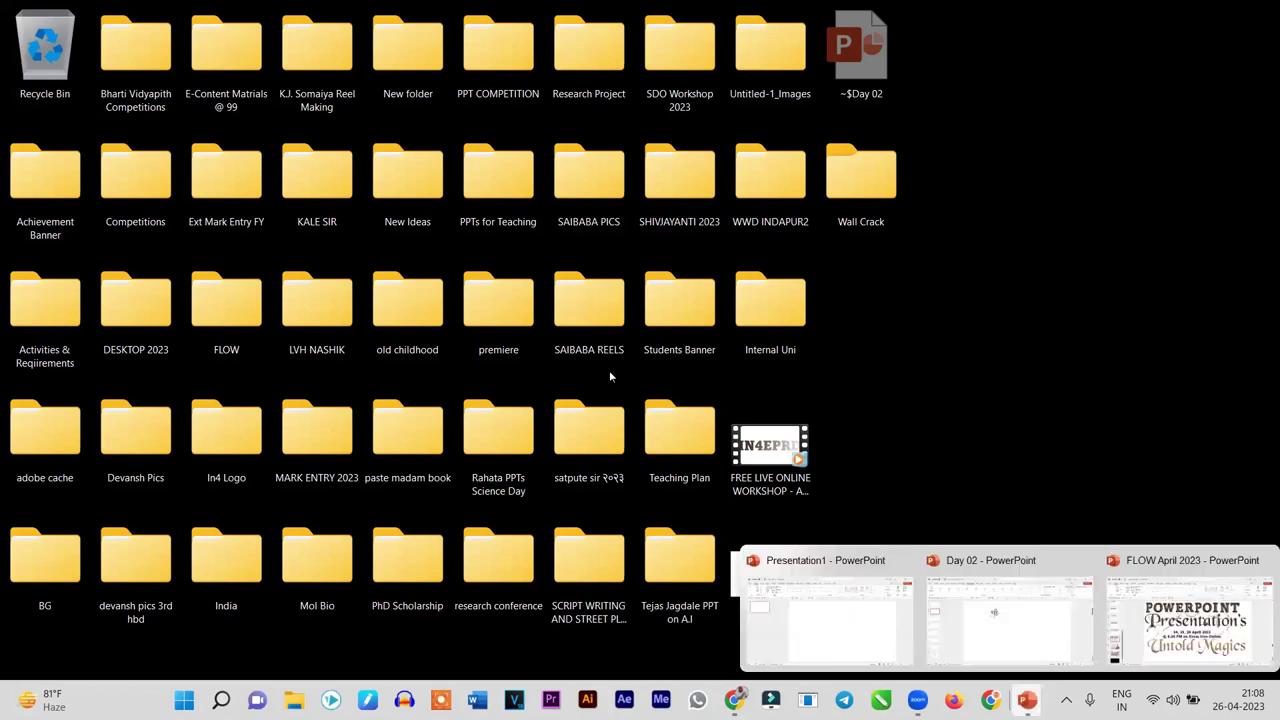
Move the crack picture below पाँ, remove its Appear animation, and park it beside the slide
{"action": "scroll", "coordinate": [547, 388], "scroll_direction": "up", "scroll_amount": 5}
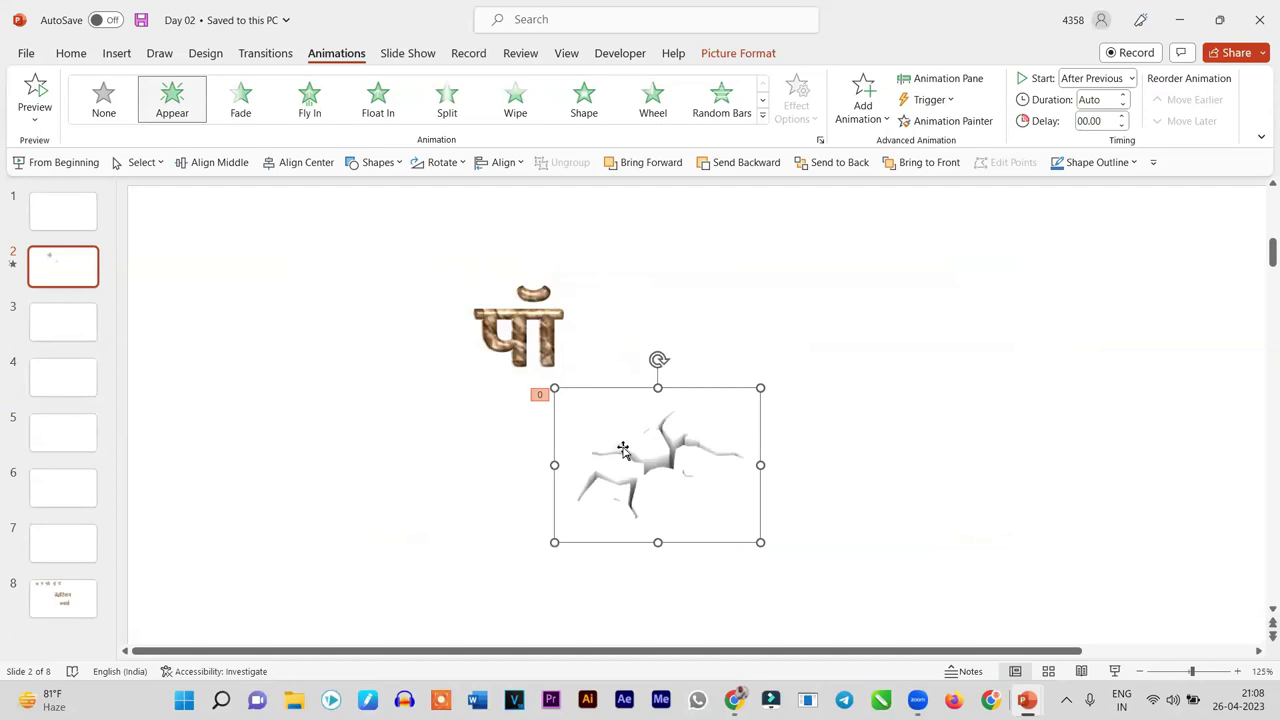
{"action": "left_click_drag", "start_coordinate": [666, 479], "coordinate": [444, 473]}
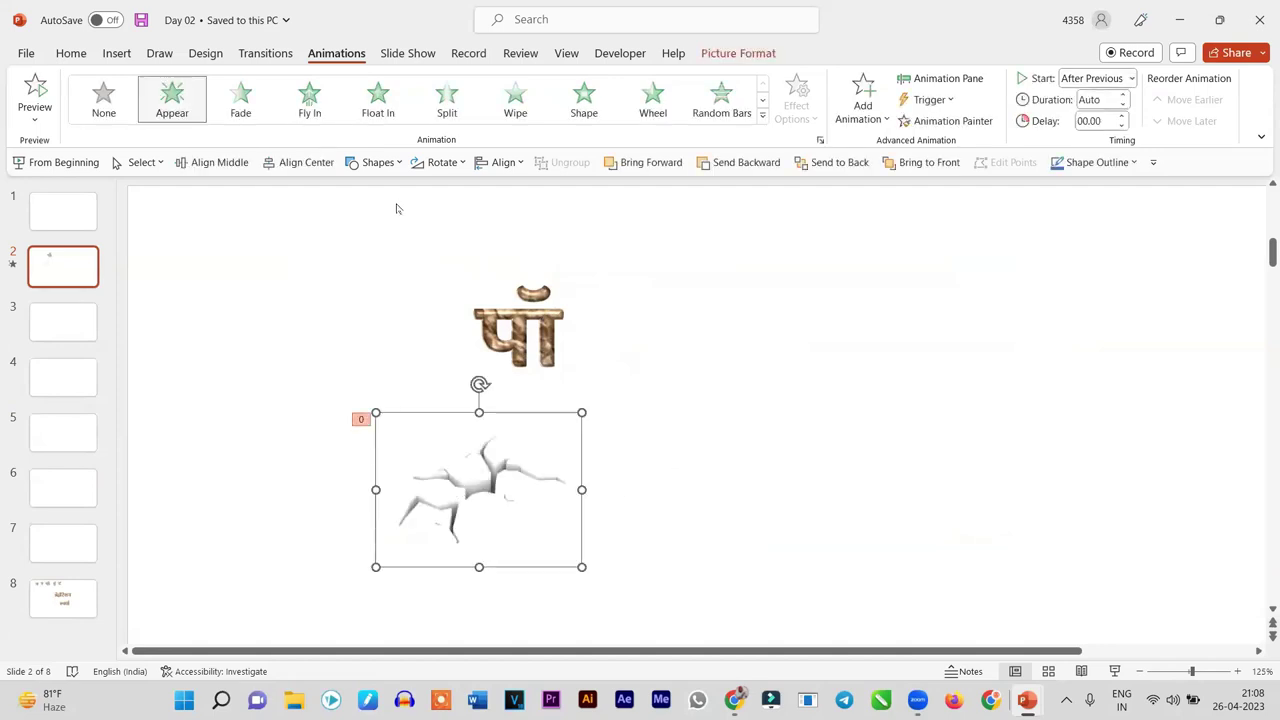
{"action": "left_click", "coordinate": [104, 97]}
{"action": "scroll", "coordinate": [463, 400], "scroll_direction": "down", "scroll_amount": 2}
{"action": "mouse_move", "coordinate": [172, 362]}
{"action": "left_mouse_down"}
{"action": "mouse_move", "coordinate": [117, 330]}
{"action": "mouse_move", "coordinate": [437, 400]}
{"action": "mouse_move", "coordinate": [343, 517]}
{"action": "left_mouse_up"}
{"action": "scroll", "coordinate": [343, 517], "scroll_direction": "down", "scroll_amount": 2}
{"action": "left_click_drag", "start_coordinate": [299, 477], "coordinate": [219, 446]}
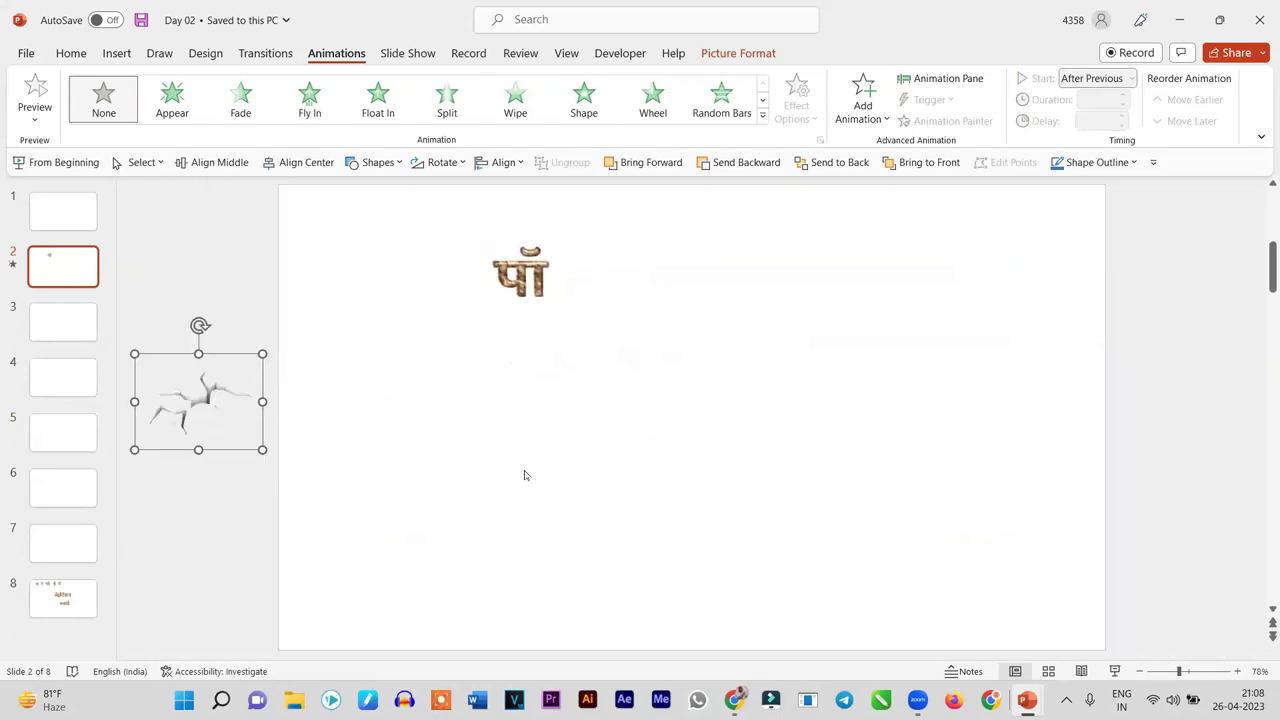
{"action": "scroll", "coordinate": [588, 459], "scroll_direction": "up", "scroll_amount": 2}
Paste the long crack picture, move it under पाँ, and delete the extra left crack
{"action": "right_click", "coordinate": [743, 298]}
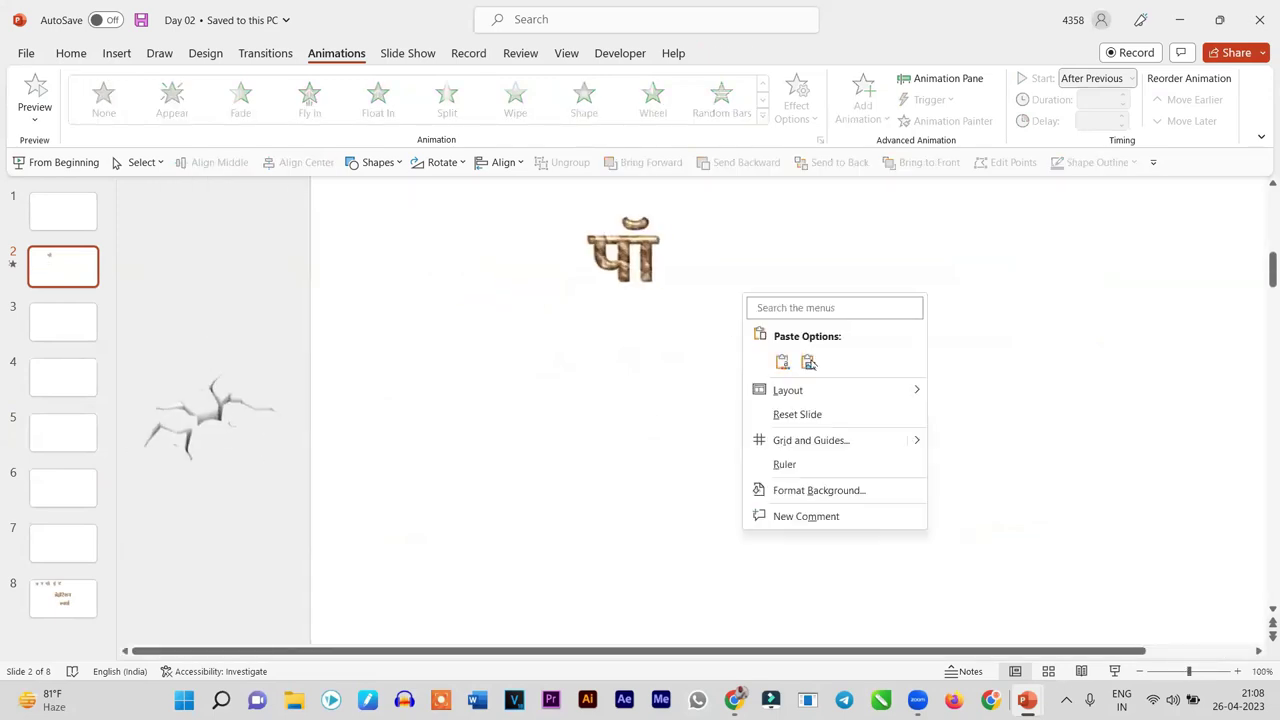
{"action": "key", "text": "u"}
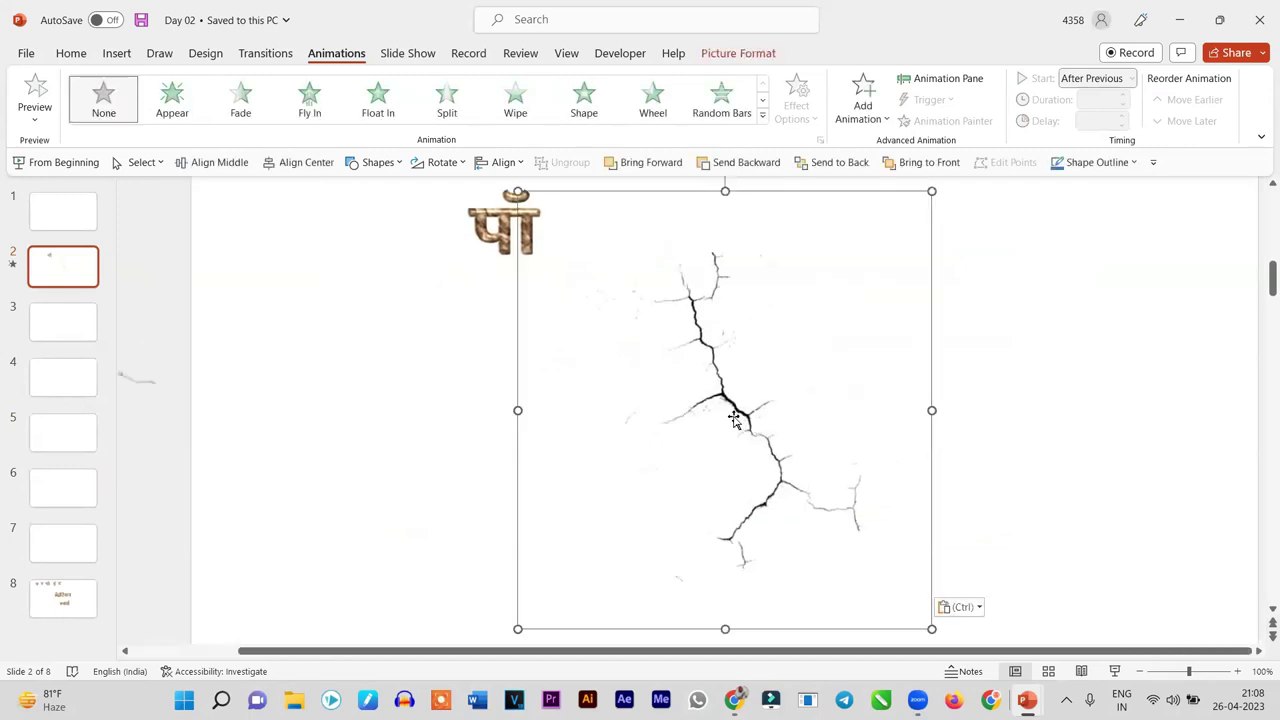
{"action": "scroll", "coordinate": [614, 420], "scroll_direction": "up", "scroll_amount": 1}
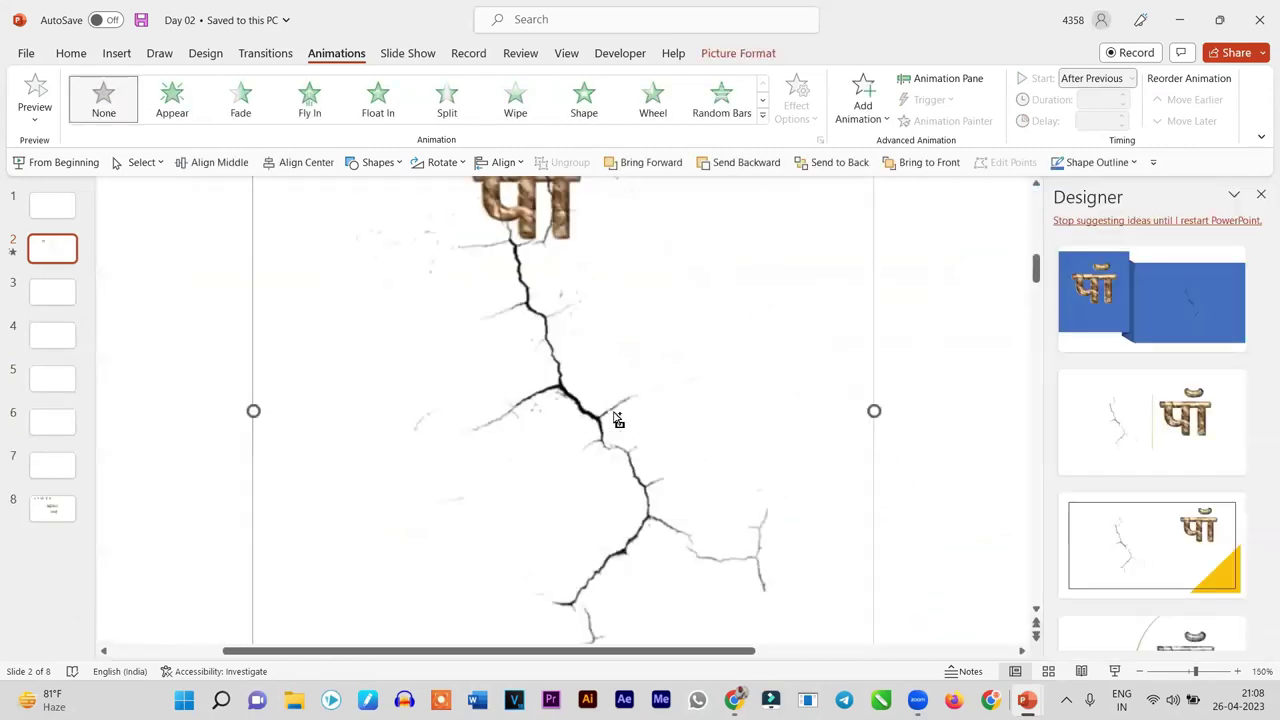
{"action": "scroll", "coordinate": [833, 579], "scroll_direction": "up", "scroll_amount": 1}
{"action": "scroll", "coordinate": [826, 580], "scroll_direction": "down", "scroll_amount": 2}
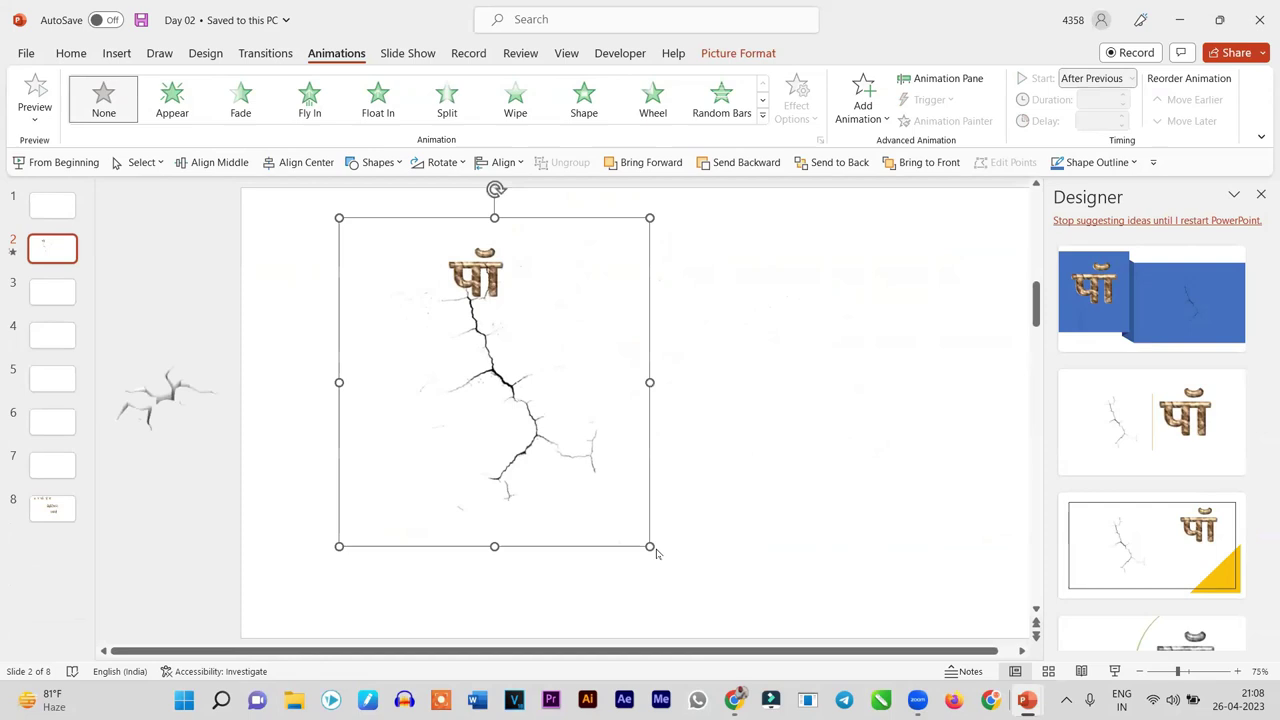
{"action": "left_click_drag", "start_coordinate": [611, 485], "coordinate": [567, 380]}
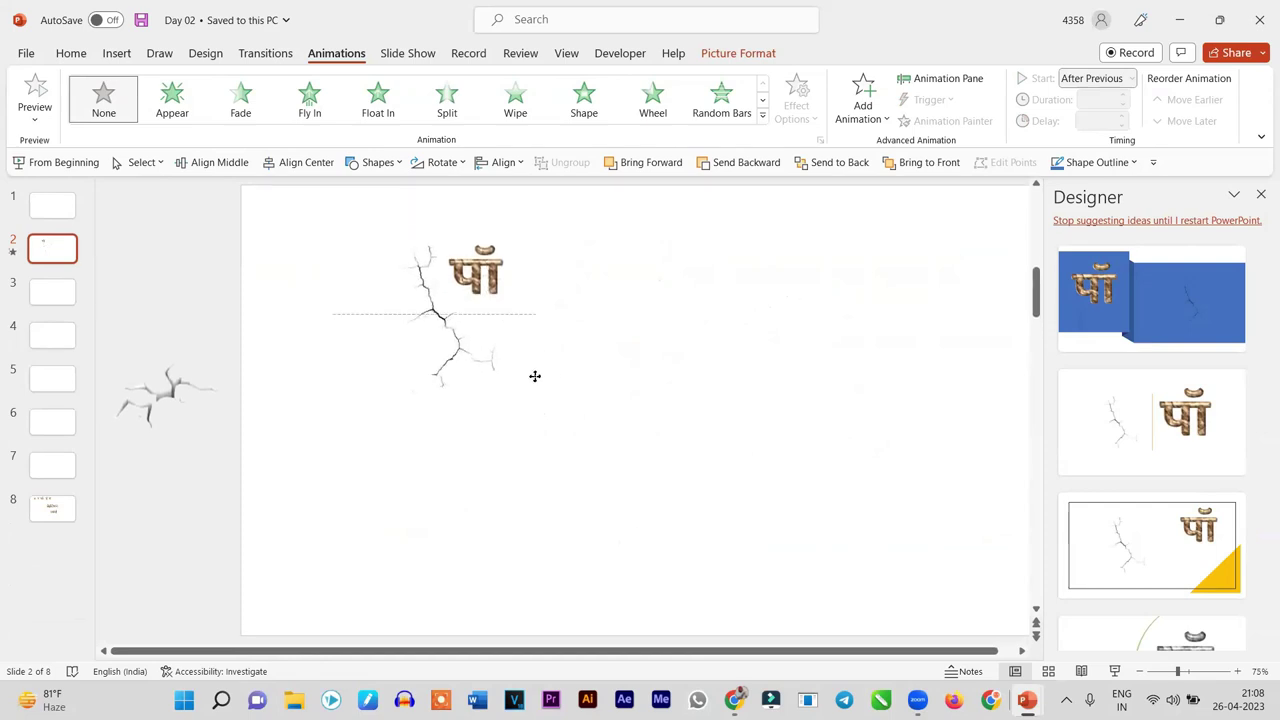
{"action": "scroll", "coordinate": [651, 394], "scroll_direction": "up", "scroll_amount": 1}
{"action": "scroll", "coordinate": [451, 400], "scroll_direction": "up", "scroll_amount": 1}
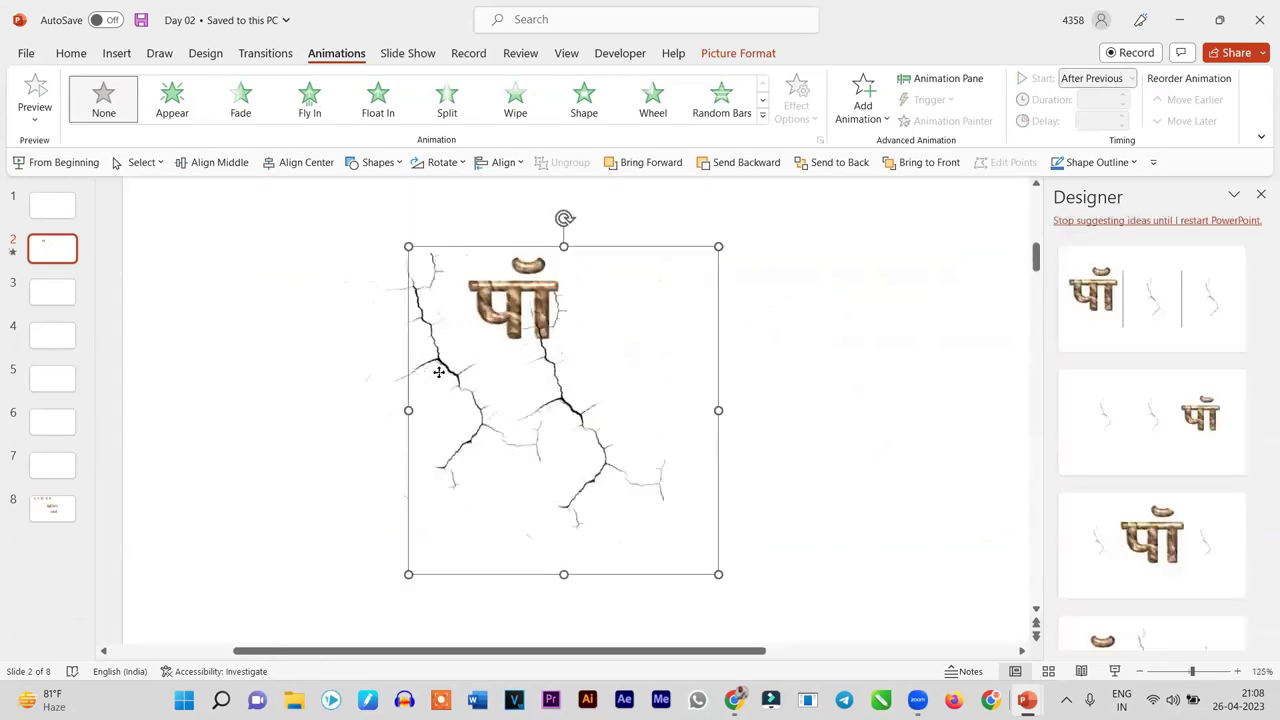
{"action": "mouse_move", "coordinate": [389, 377]}
{"action": "left_mouse_down"}
{"action": "mouse_move", "coordinate": [577, 429]}
{"action": "mouse_move", "coordinate": [478, 365]}
{"action": "left_mouse_up"}
{"action": "left_click", "coordinate": [458, 375]}
{"action": "key", "text": "Delete"}
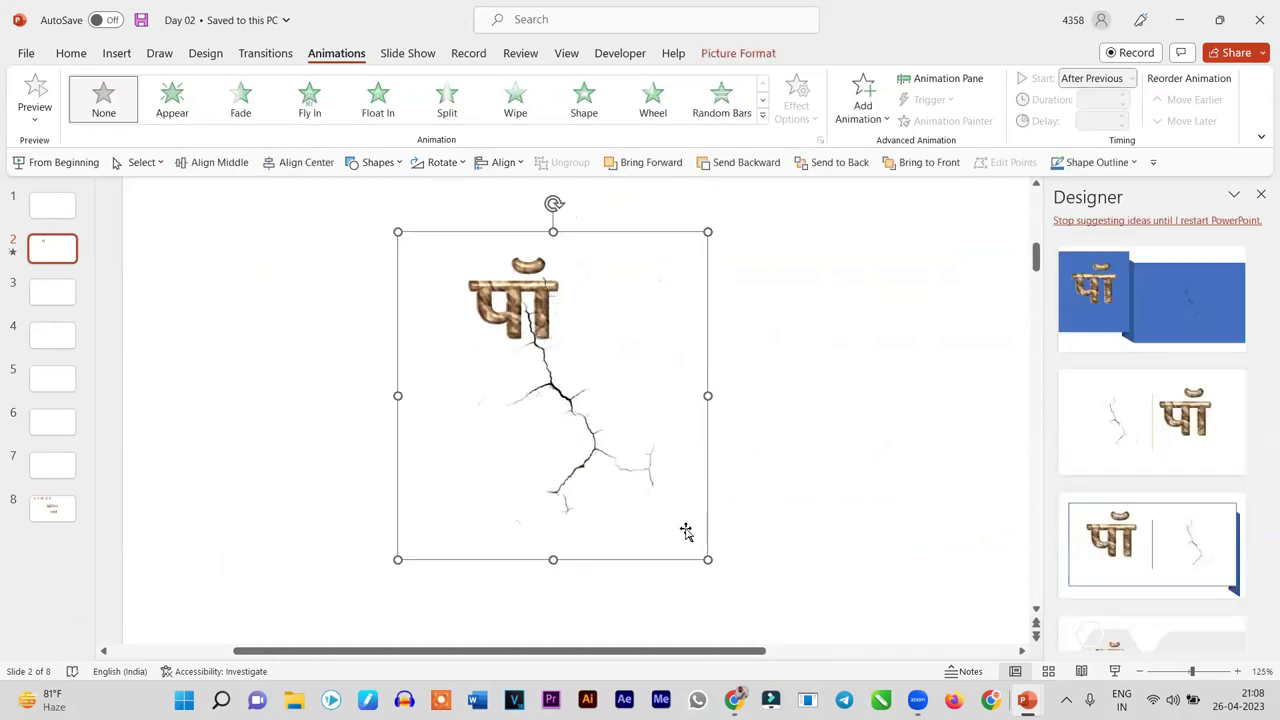
Shrink the crack to fit the word and shift it down-right below पाँ, checking the zoomed view
{"action": "left_click_drag", "start_coordinate": [707, 559], "coordinate": [588, 392]}
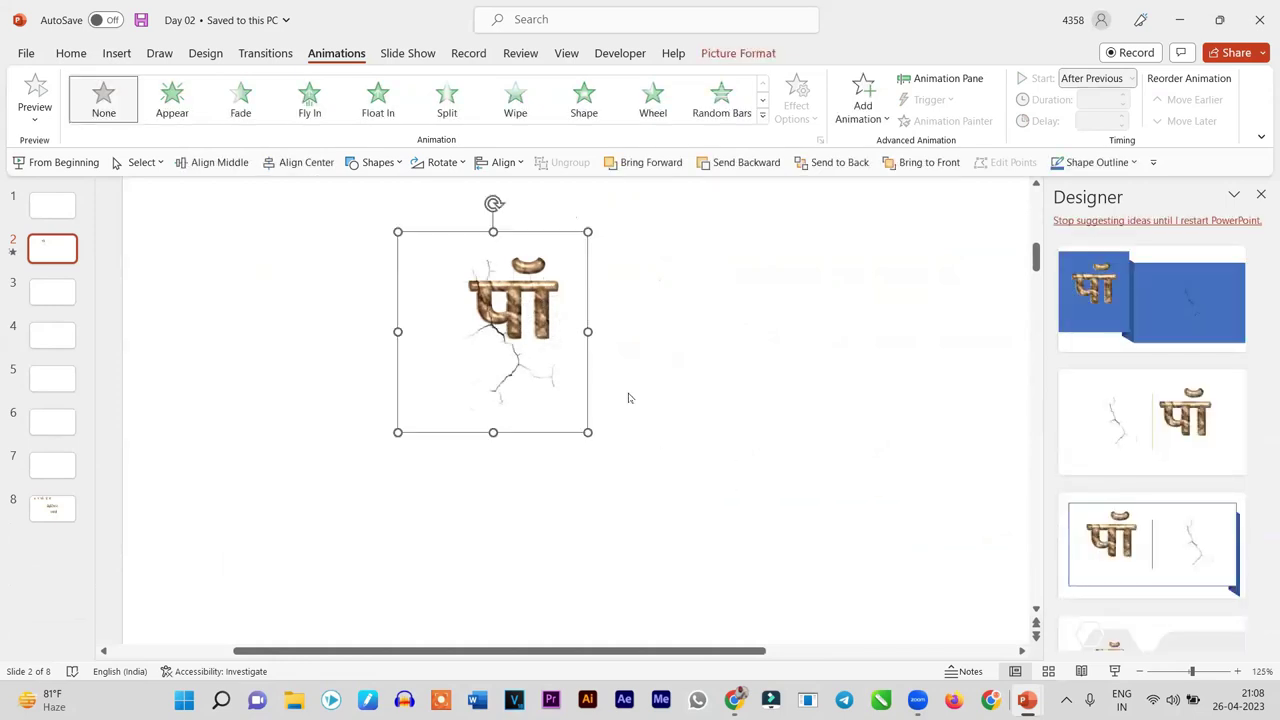
{"action": "scroll", "coordinate": [629, 397], "scroll_direction": "up", "scroll_amount": 3}
{"action": "mouse_move", "coordinate": [603, 470]}
{"action": "left_mouse_down"}
{"action": "mouse_move", "coordinate": [615, 469]}
{"action": "mouse_move", "coordinate": [626, 515]}
{"action": "left_mouse_up"}
{"action": "scroll", "coordinate": [727, 500], "scroll_direction": "up", "scroll_amount": 3}
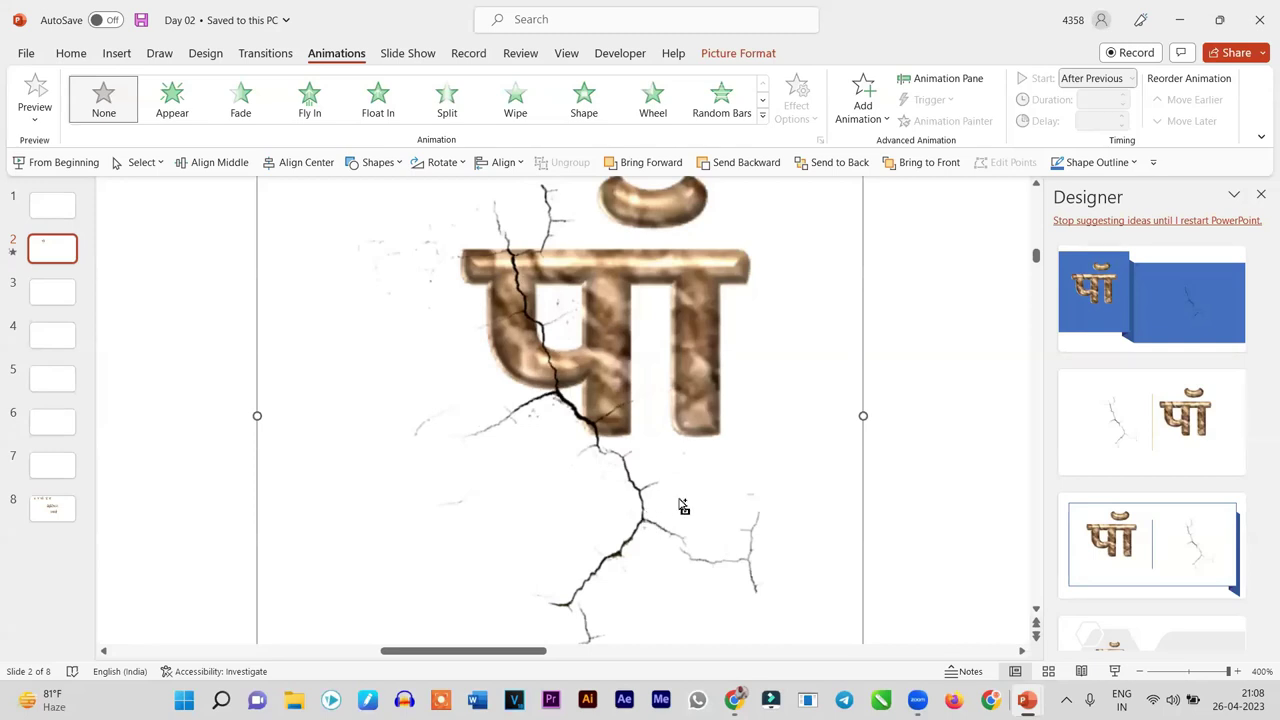
{"action": "scroll", "coordinate": [735, 500], "scroll_direction": "down", "scroll_amount": 3}
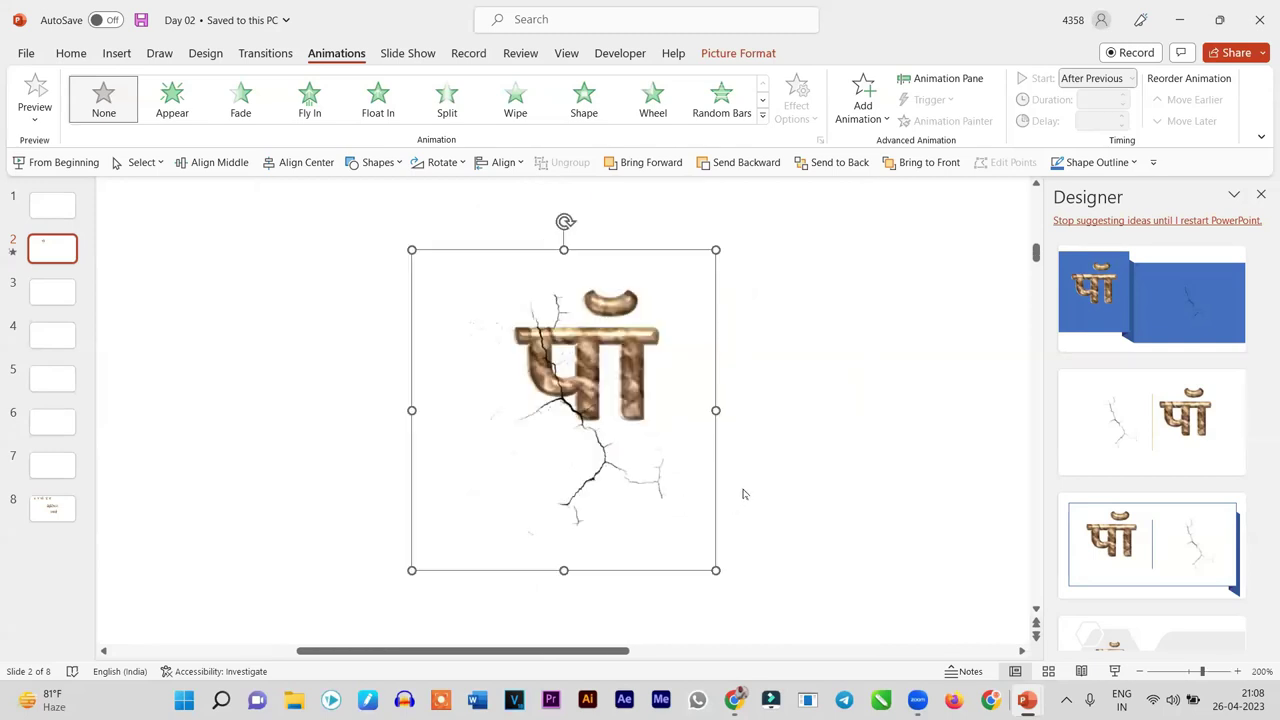
{"action": "key", "text": "Escape"}
{"action": "scroll", "coordinate": [595, 460], "scroll_direction": "down", "scroll_amount": 2}
{"action": "mouse_move", "coordinate": [609, 466]}
{"action": "left_mouse_down"}
{"action": "mouse_move", "coordinate": [654, 541]}
{"action": "mouse_move", "coordinate": [641, 530]}
{"action": "left_mouse_up"}
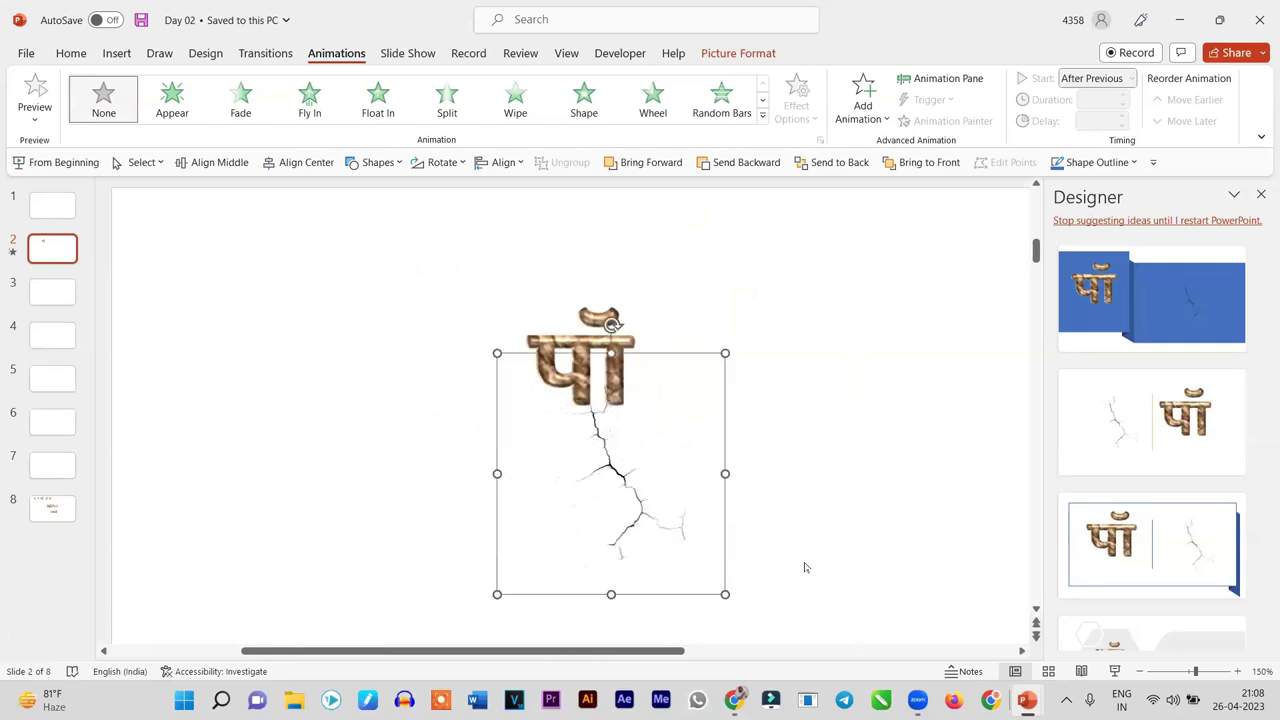
{"action": "scroll", "coordinate": [815, 545], "scroll_direction": "up", "scroll_amount": 5}
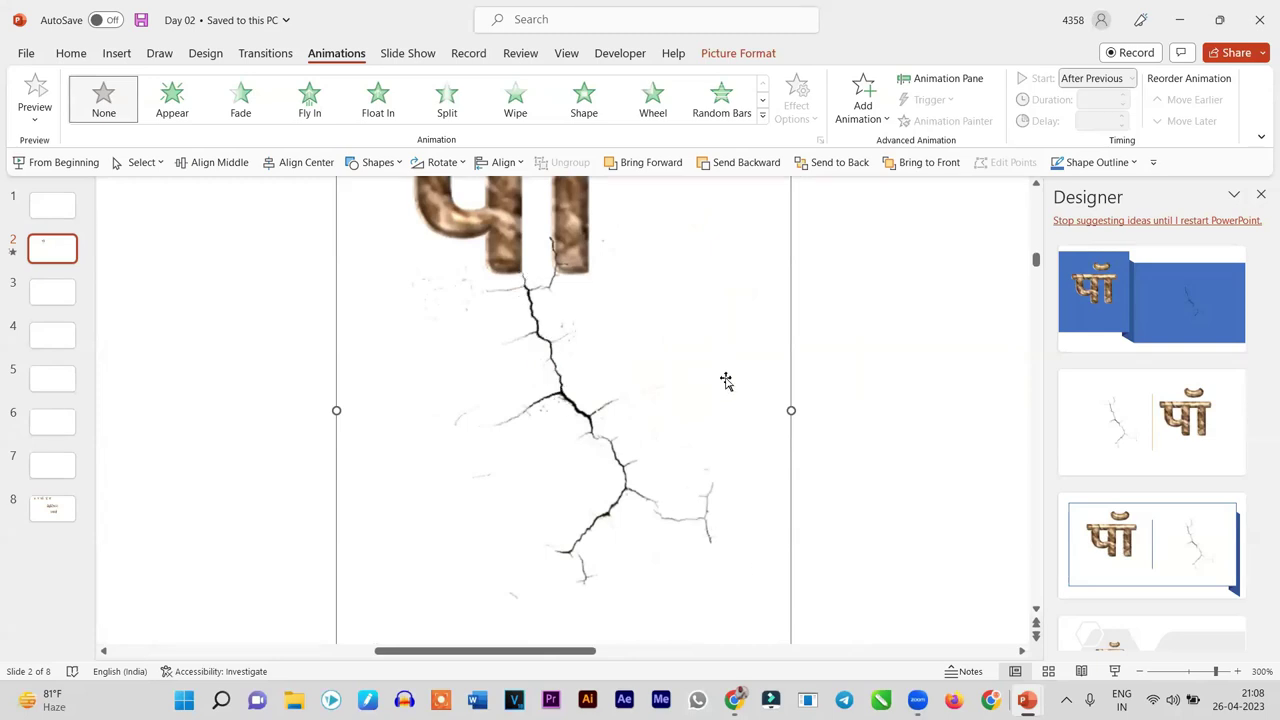
{"action": "scroll", "coordinate": [729, 386], "scroll_direction": "up", "scroll_amount": 3}
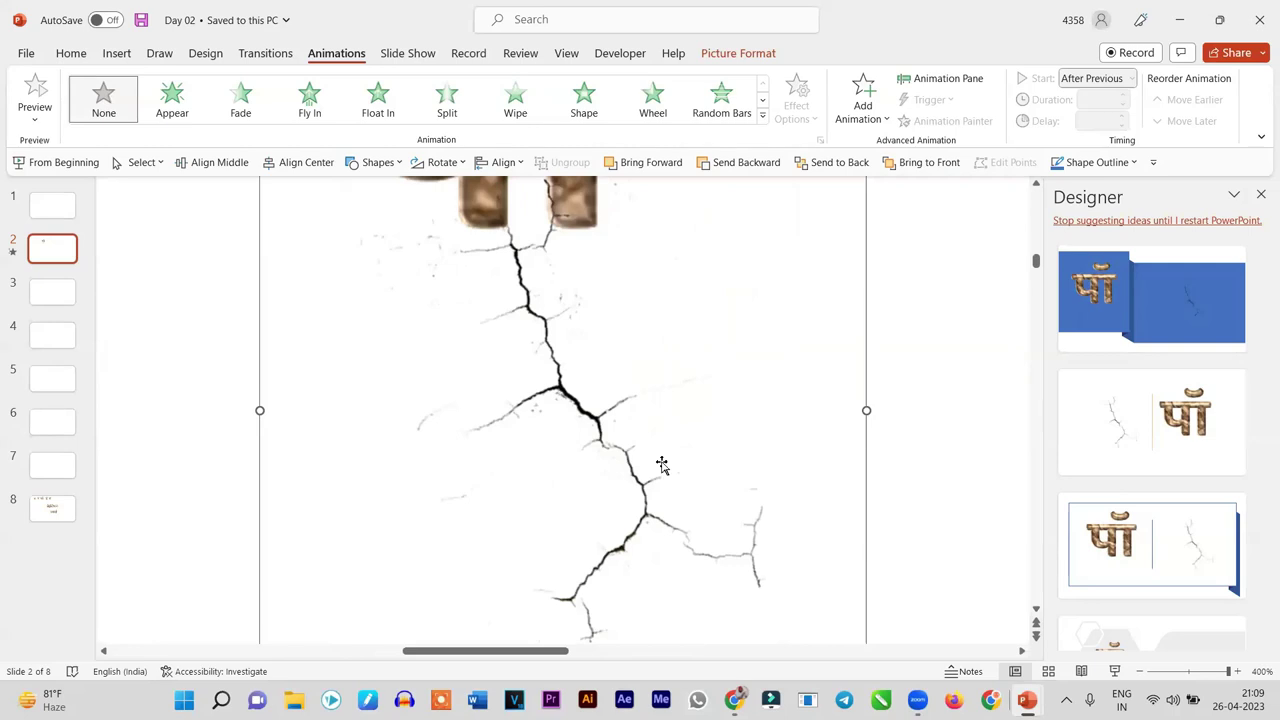
{"action": "scroll", "coordinate": [848, 443], "scroll_direction": "down", "scroll_amount": 3}
{"action": "scroll", "coordinate": [848, 443], "scroll_direction": "down", "scroll_amount": 5}
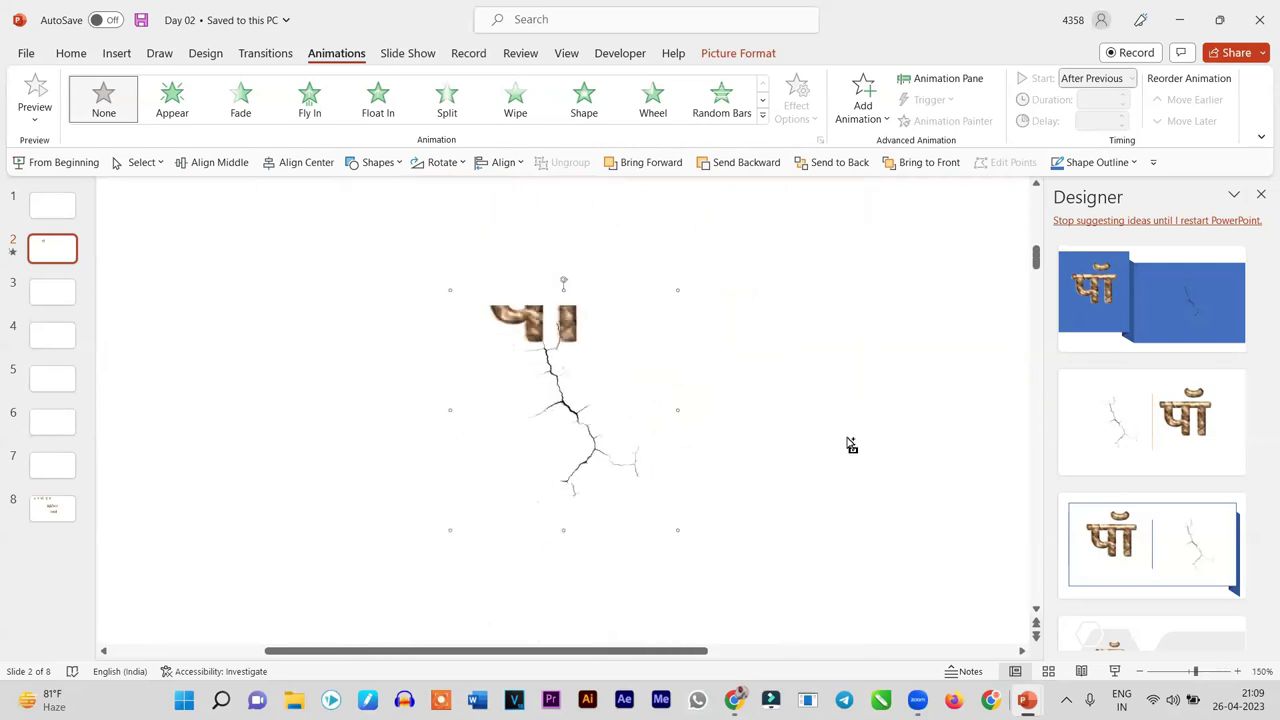
{"action": "left_click", "coordinate": [705, 465]}
{"action": "scroll", "coordinate": [705, 465], "scroll_direction": "down", "scroll_amount": 3}
{"action": "scroll", "coordinate": [705, 465], "scroll_direction": "down", "scroll_amount": 2}
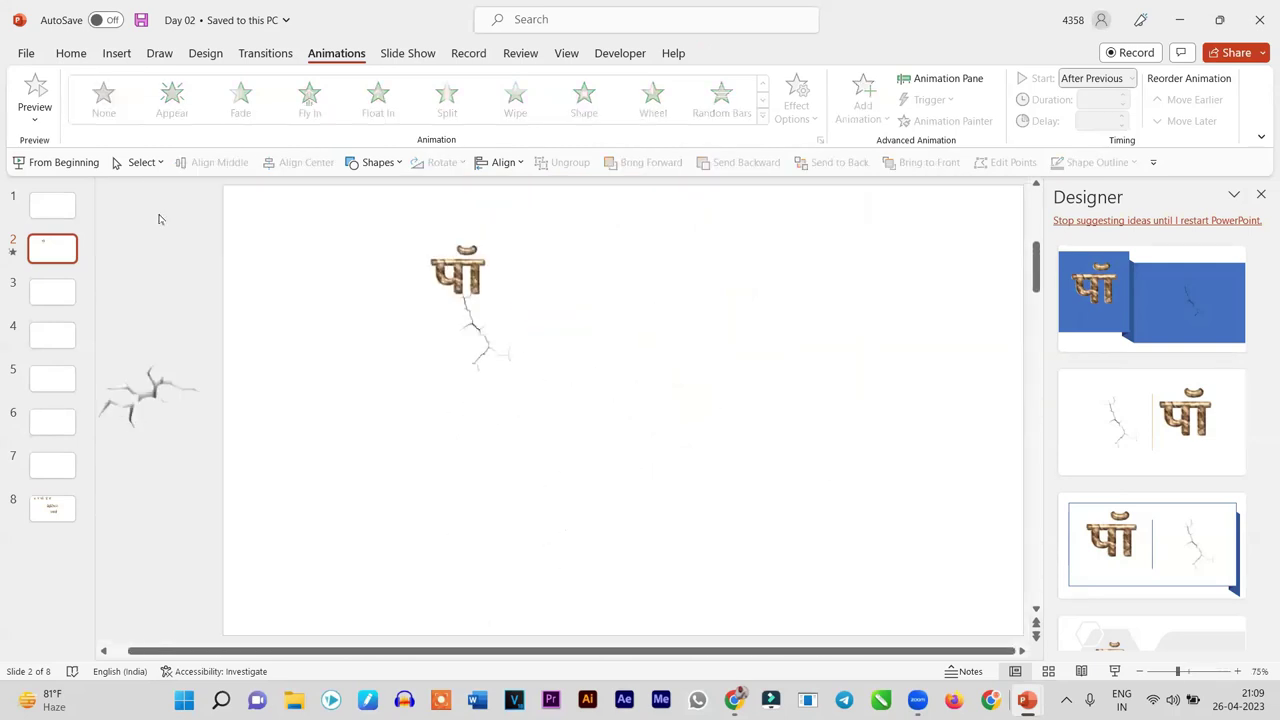
{"action": "left_click", "coordinate": [52, 208]}
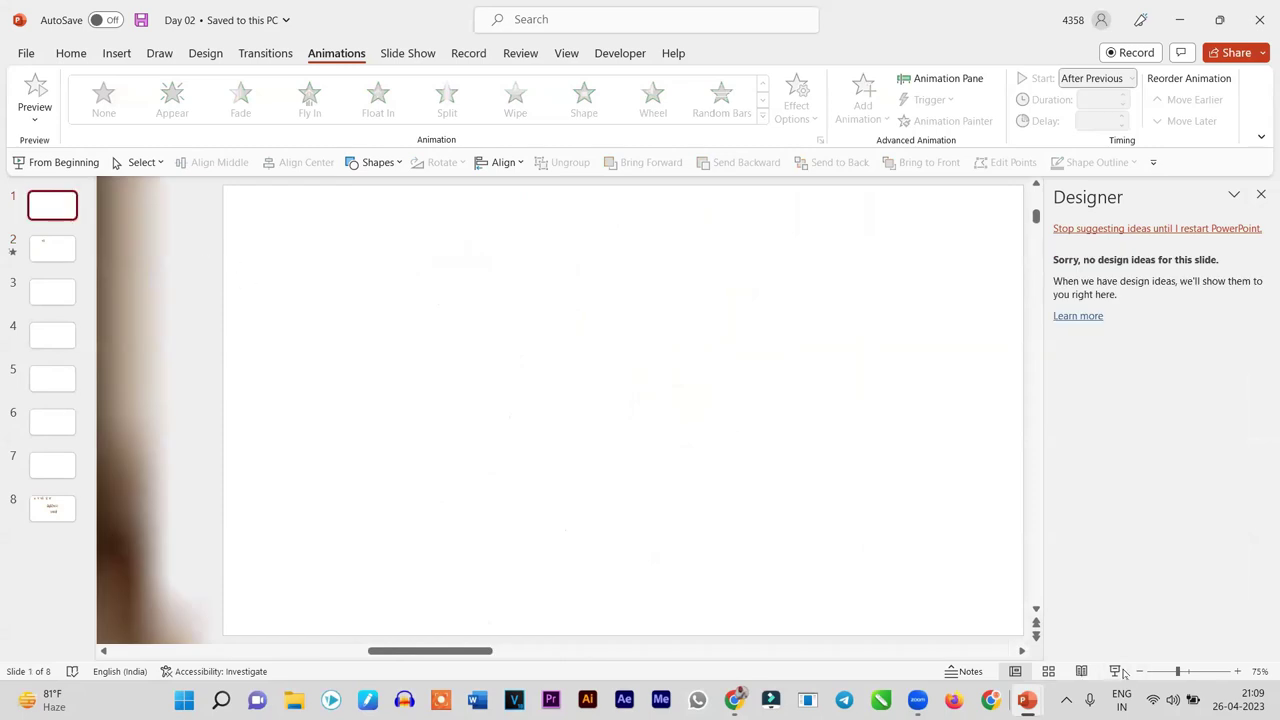
{"action": "left_click", "coordinate": [1117, 671]}
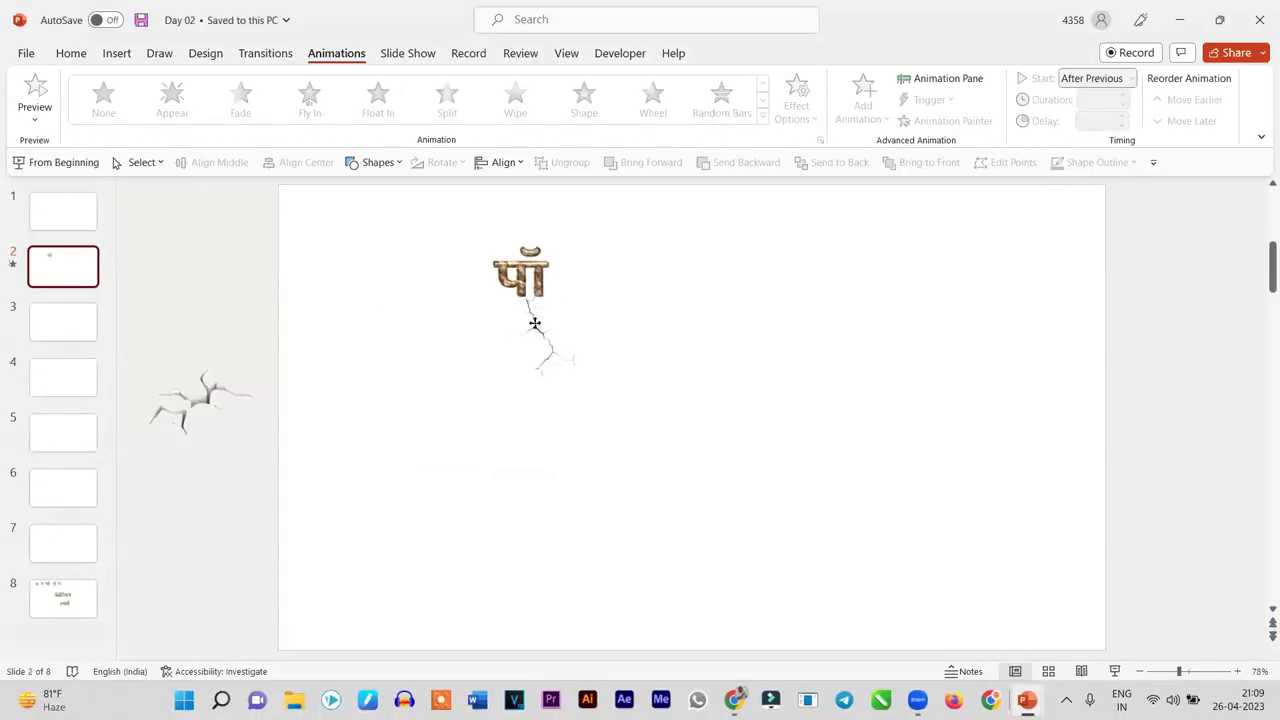
Give the cracked पाँ picture an Appear animation starting After Previous
{"action": "left_click", "coordinate": [538, 310]}
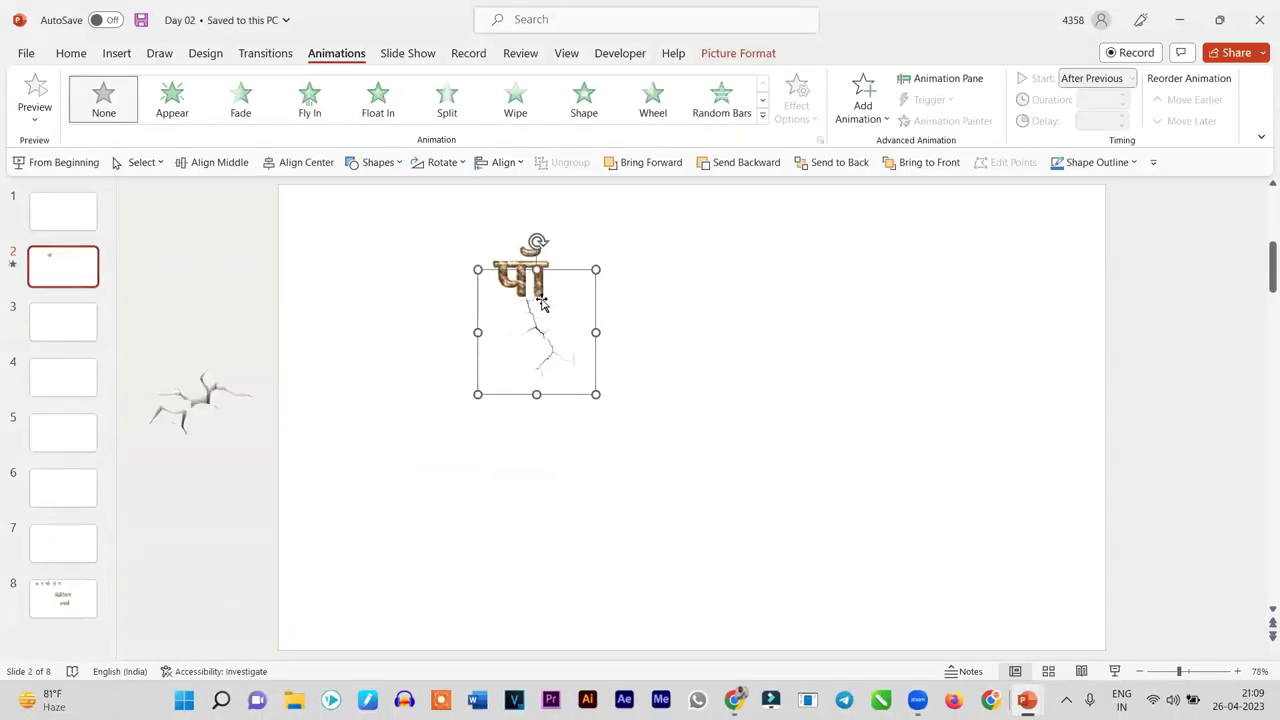
{"action": "left_click", "coordinate": [172, 100]}
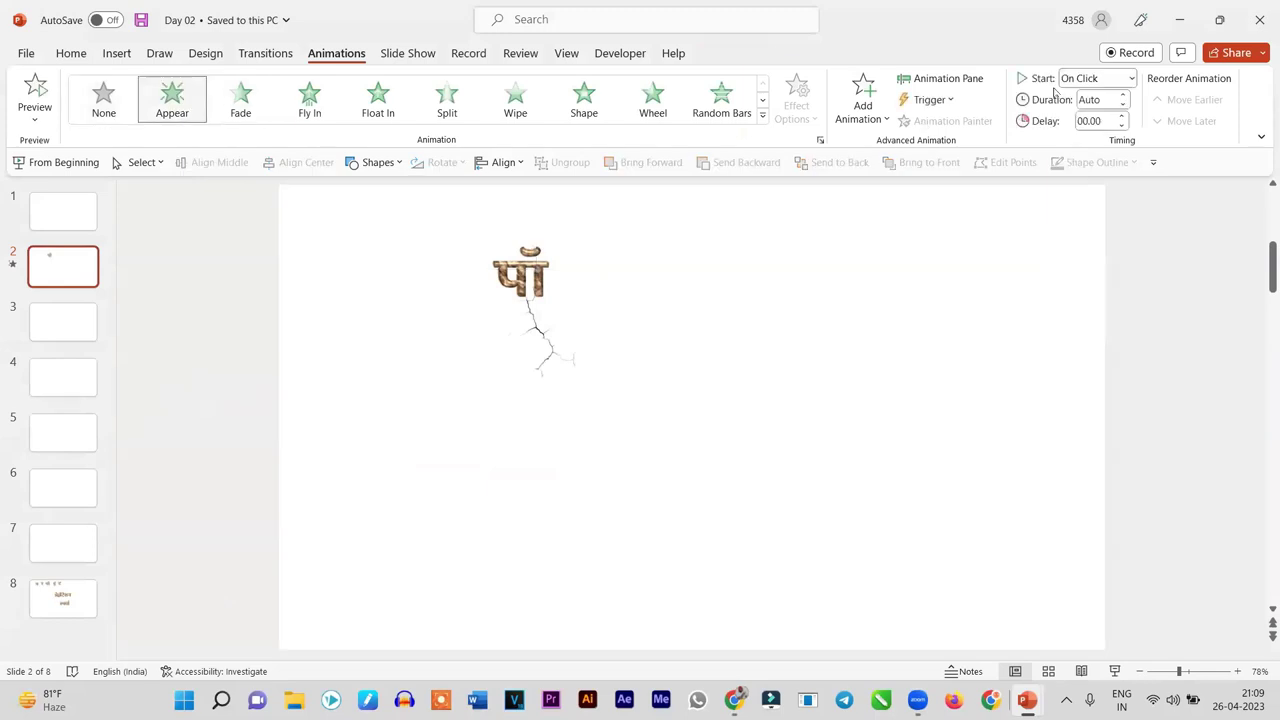
{"action": "left_click", "coordinate": [1132, 80]}
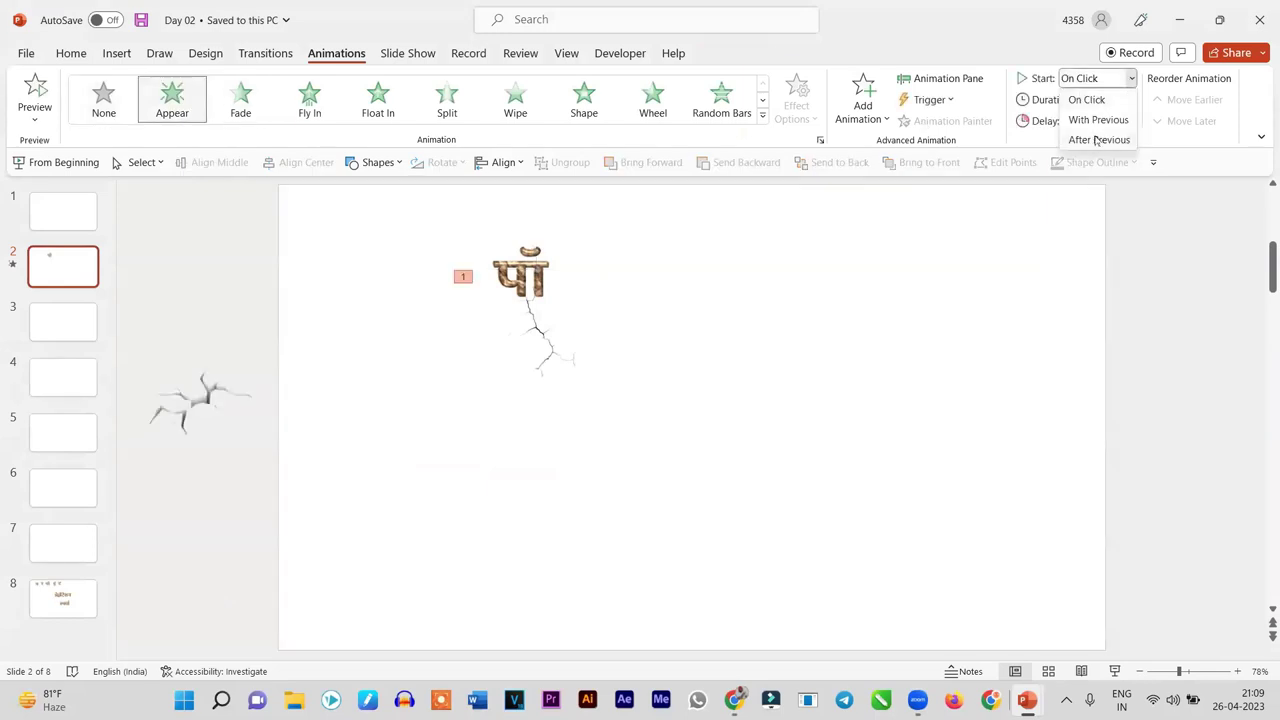
{"action": "left_click", "coordinate": [1097, 138]}
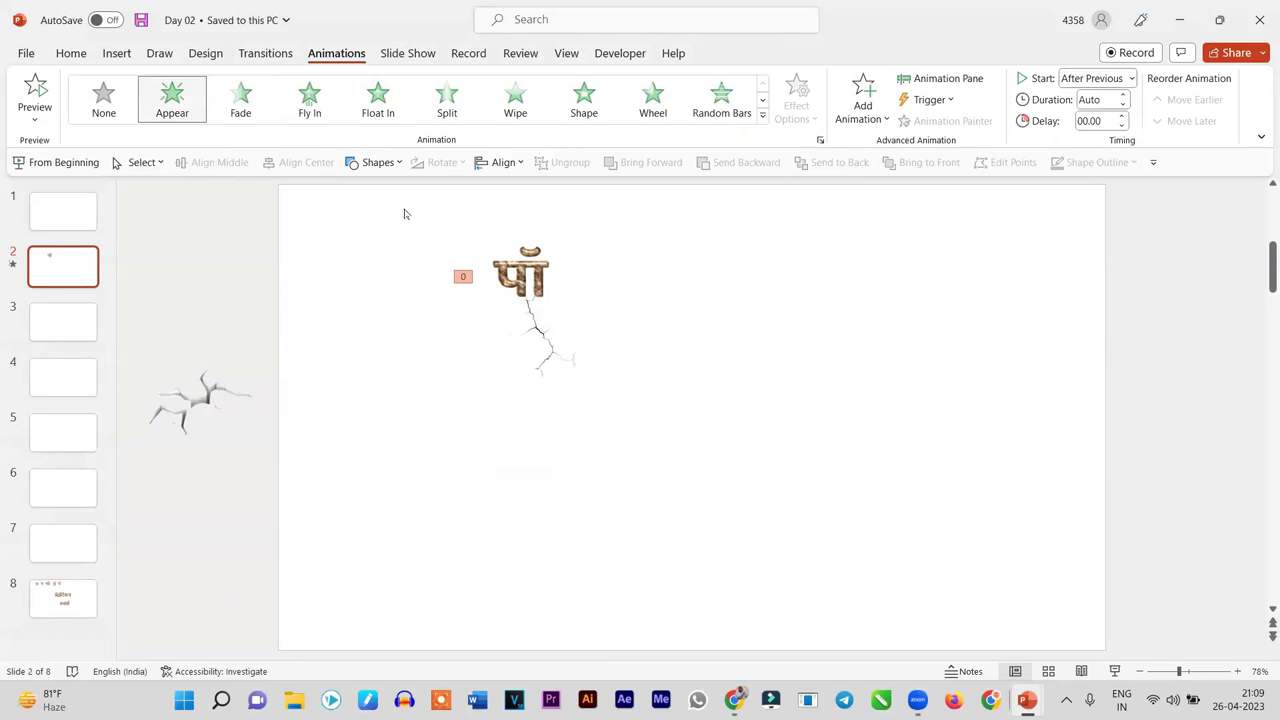
Play the slide show from slide 1, then end it with Esc
{"action": "left_click", "coordinate": [50, 260]}
{"action": "left_click", "coordinate": [861, 495]}
{"action": "left_click", "coordinate": [76, 221]}
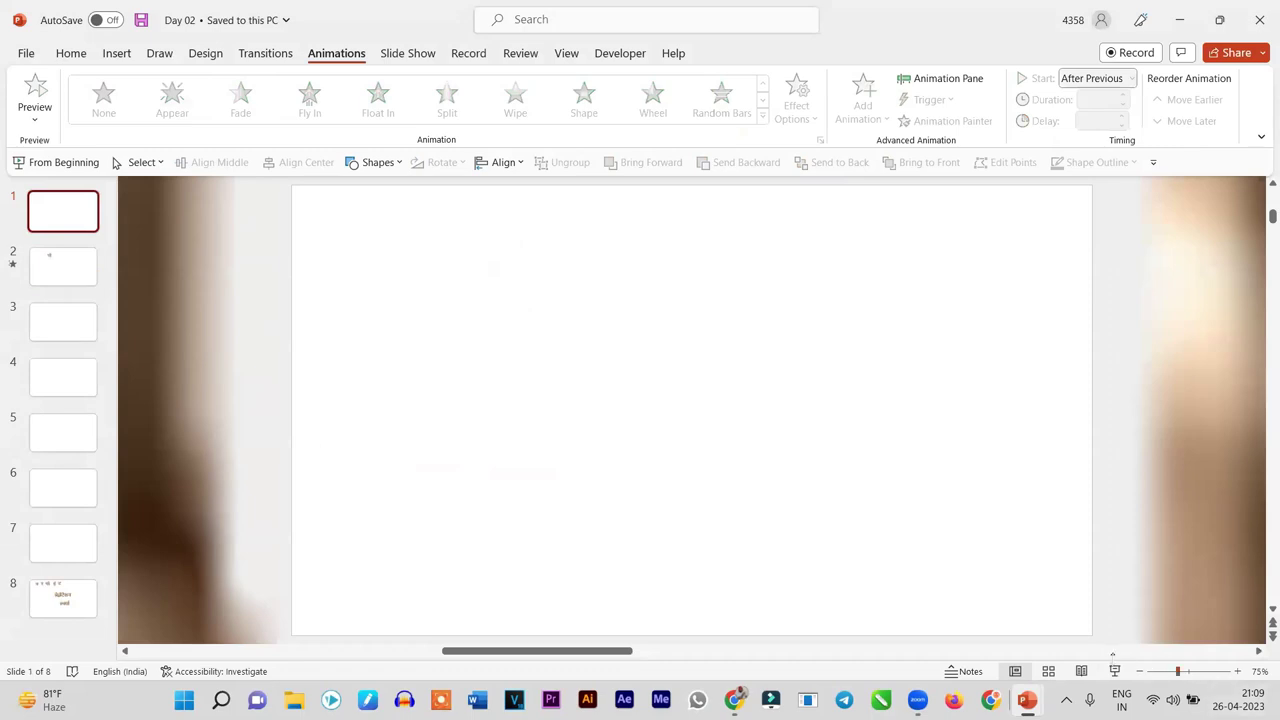
{"action": "left_click", "coordinate": [1115, 670]}
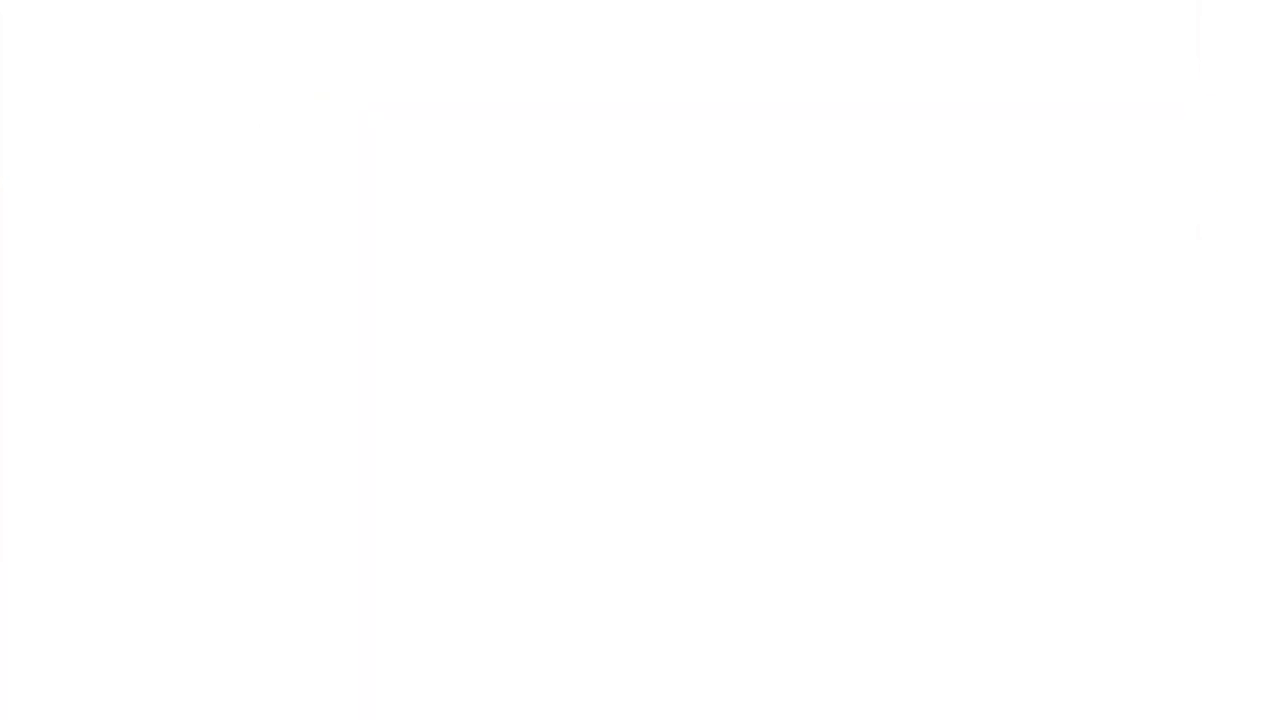
{"action": "key", "text": "Escape"}
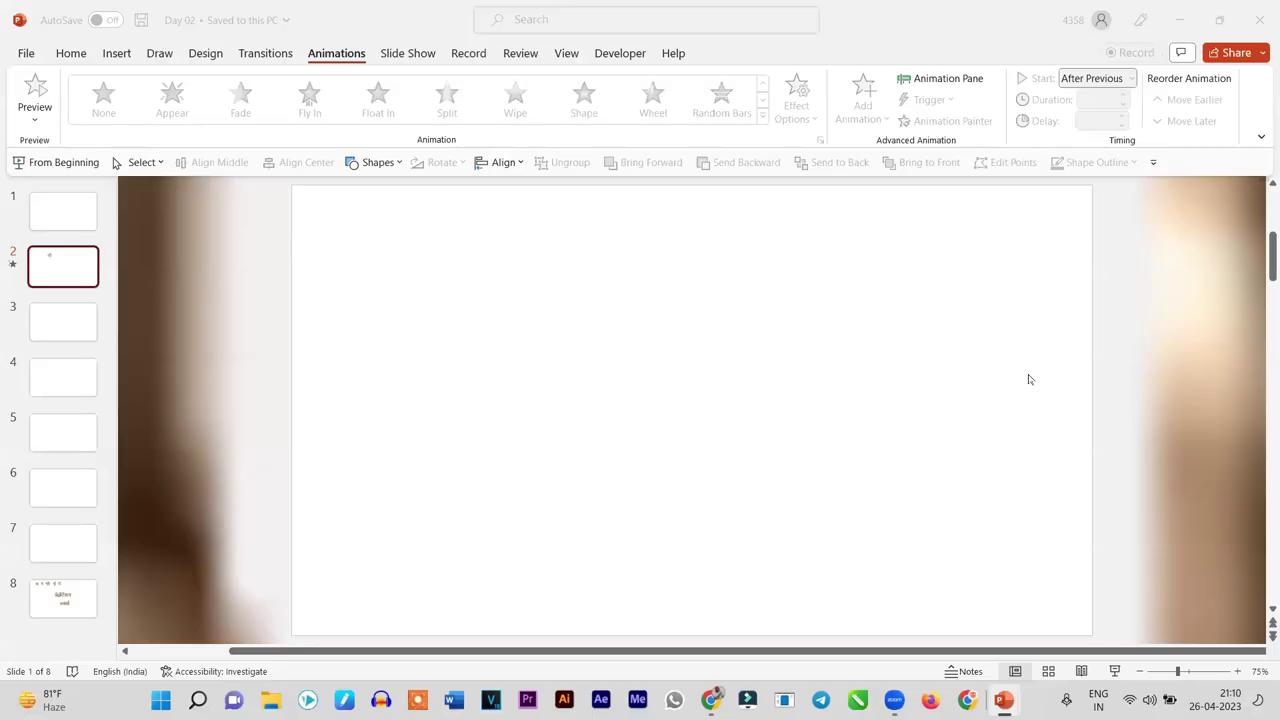
Cut the व letter picture from slide 8
{"action": "left_click", "coordinate": [541, 327]}
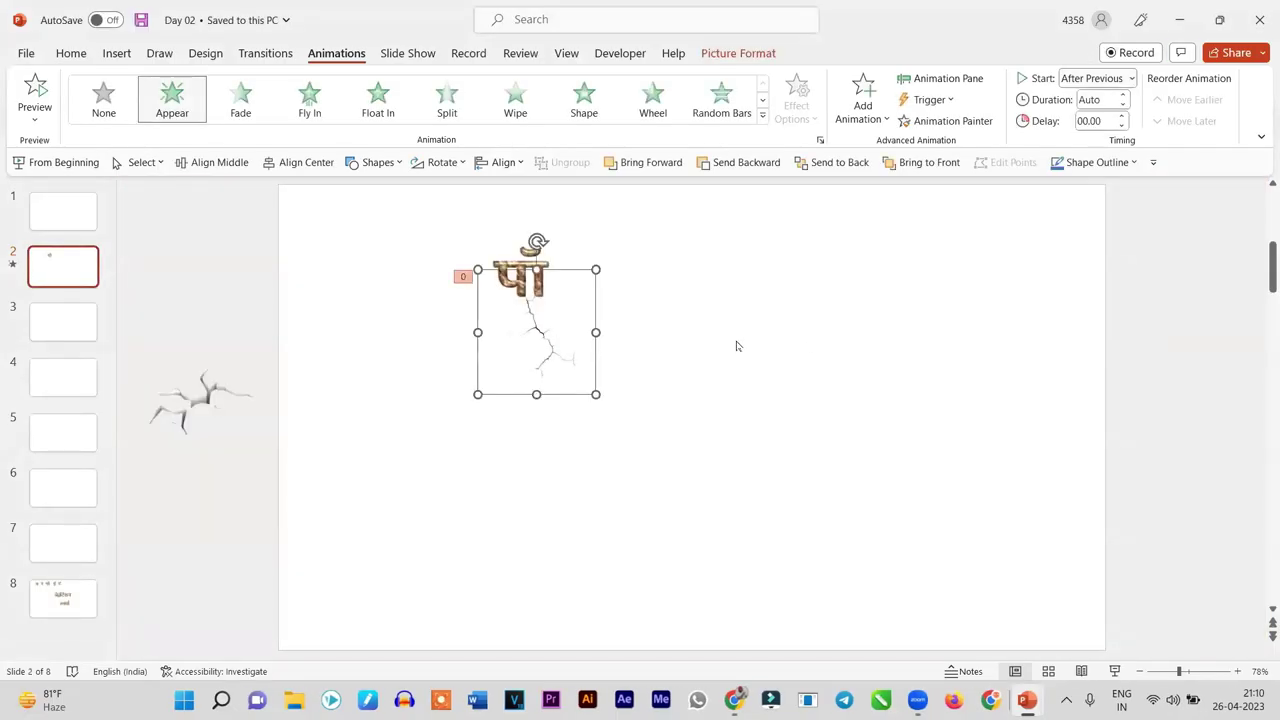
{"action": "left_click", "coordinate": [62, 335]}
{"action": "left_click", "coordinate": [55, 582]}
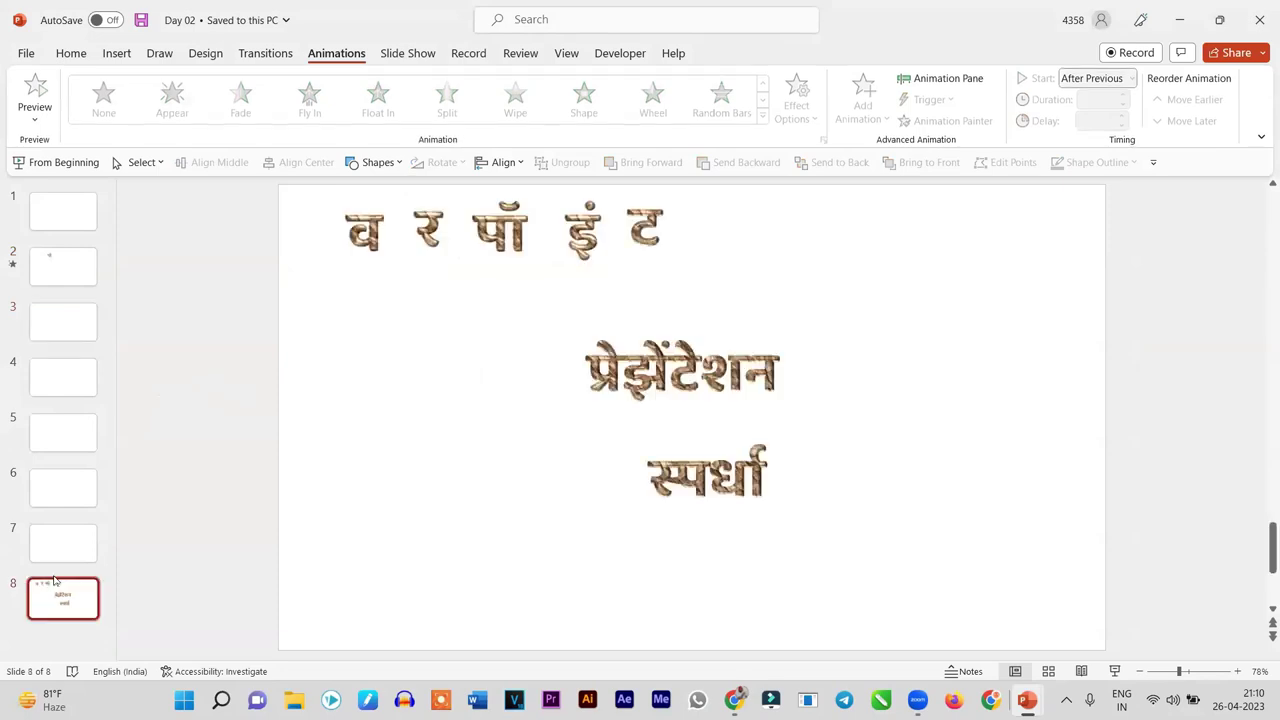
{"action": "left_click", "coordinate": [359, 213]}
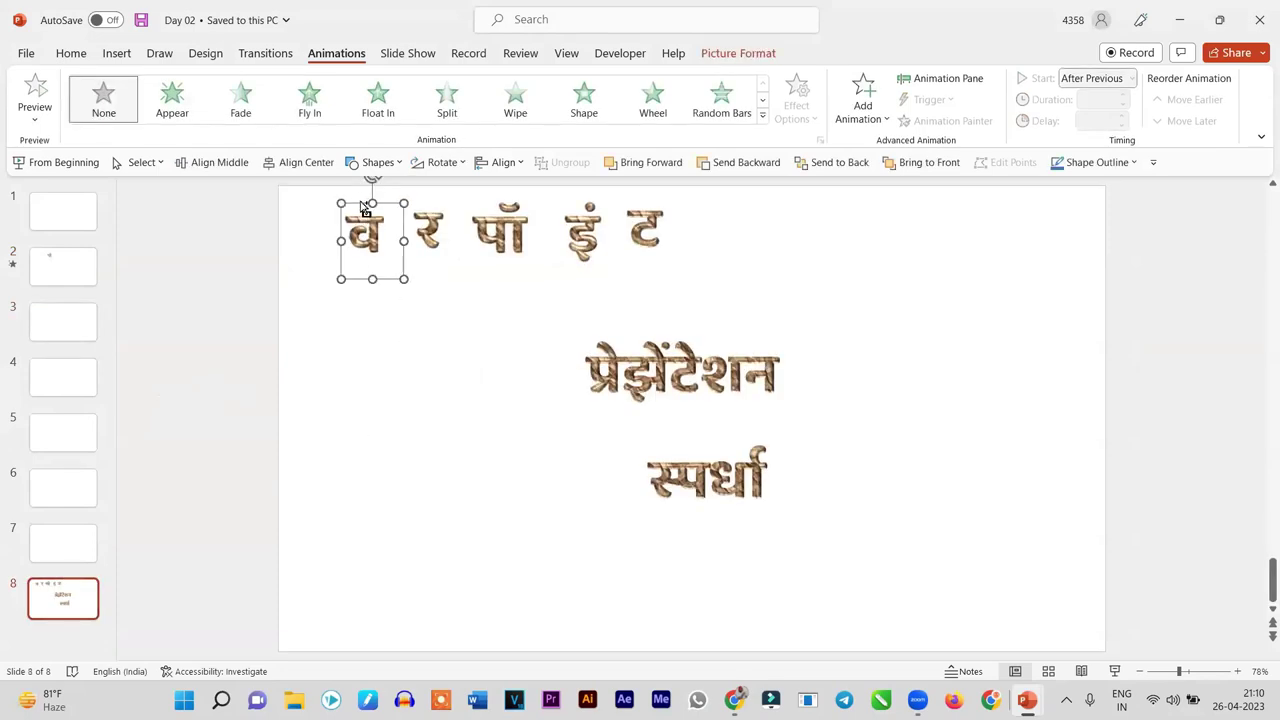
{"action": "key", "text": "Delete"}
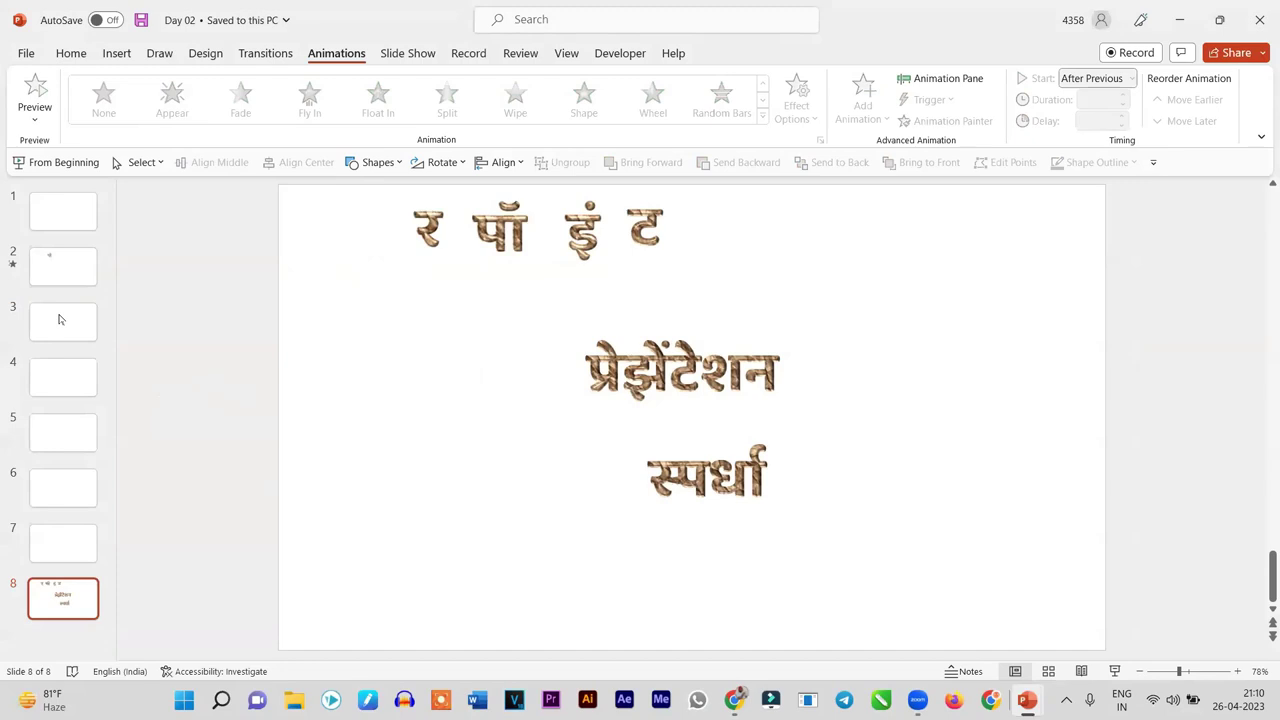
Duplicate slide 2 as slide 3 and set the copied crack picture's animation to None
{"action": "left_click", "coordinate": [59, 319]}
{"action": "left_click", "coordinate": [65, 270]}
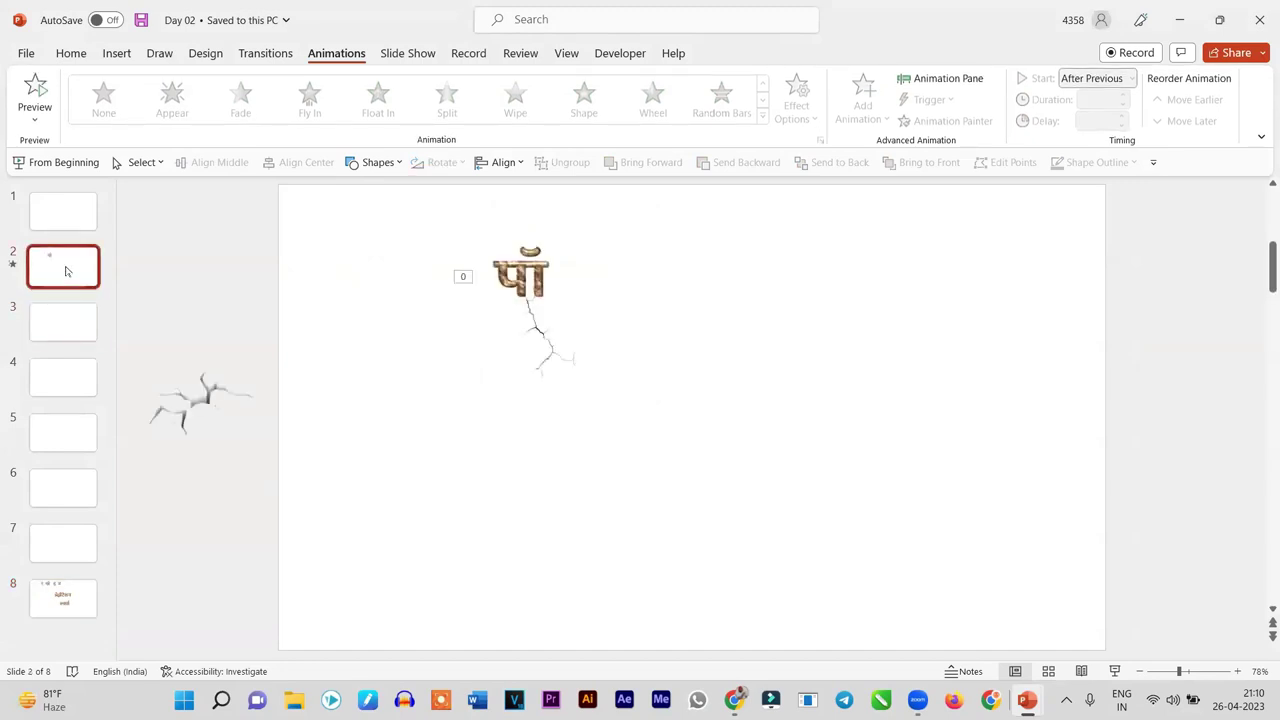
{"action": "right_click", "coordinate": [66, 270]}
{"action": "left_click", "coordinate": [134, 446]}
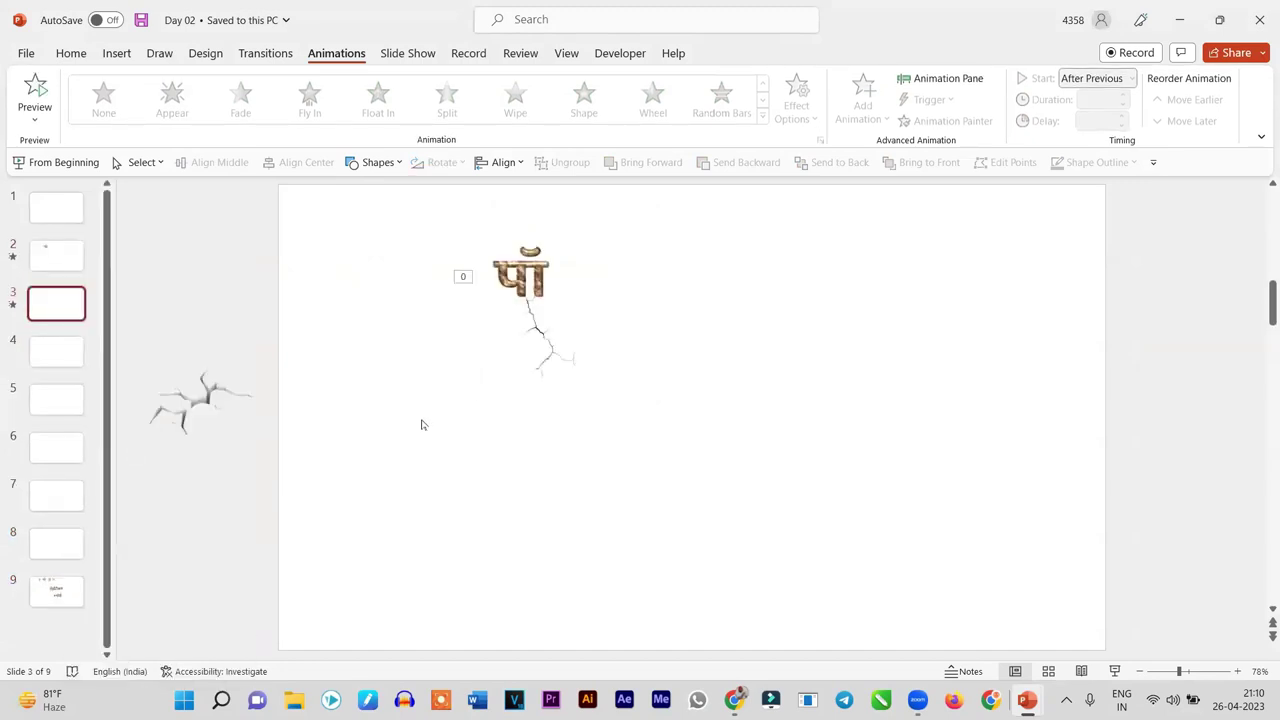
{"action": "left_click", "coordinate": [540, 330]}
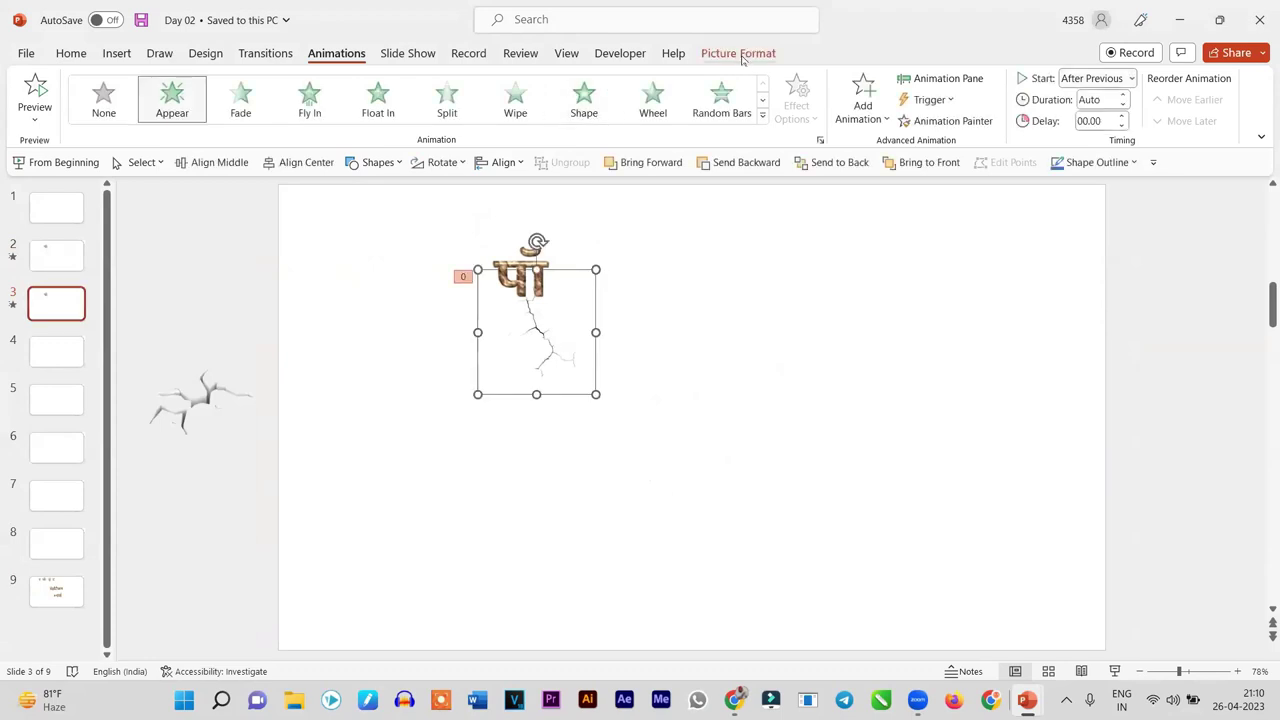
{"action": "left_click", "coordinate": [742, 55]}
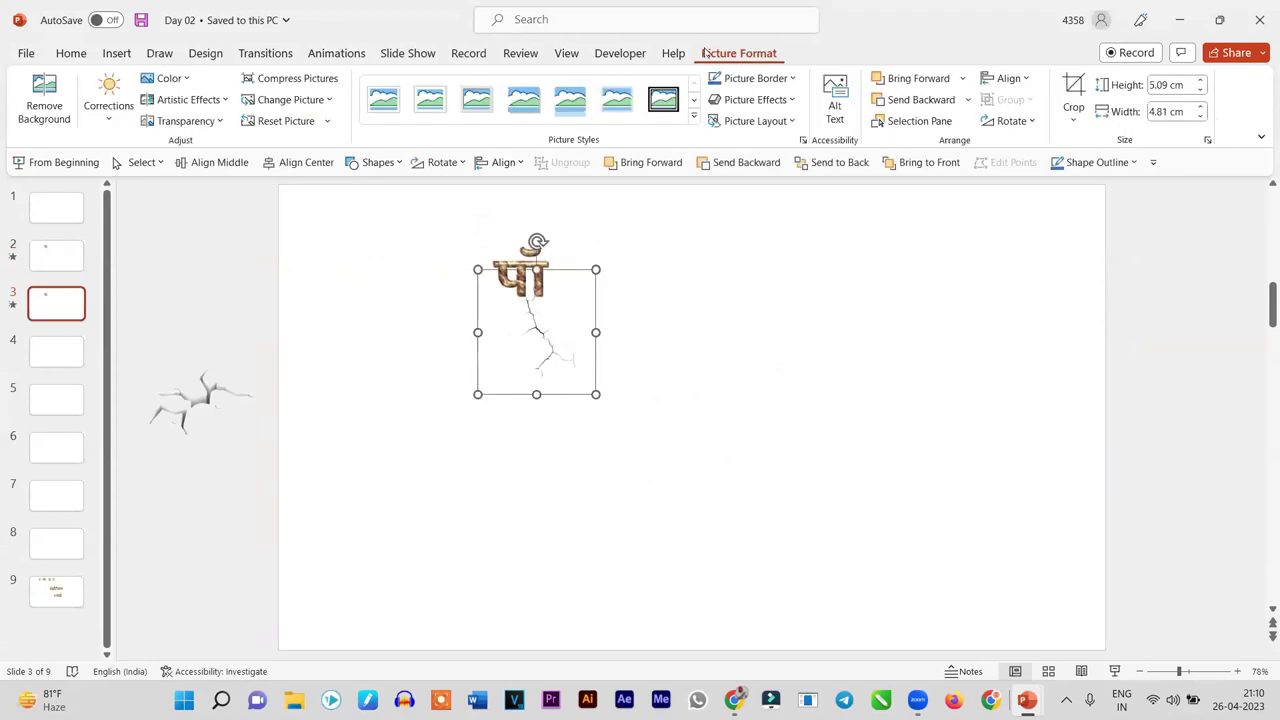
{"action": "left_click", "coordinate": [326, 55]}
{"action": "left_click", "coordinate": [668, 375]}
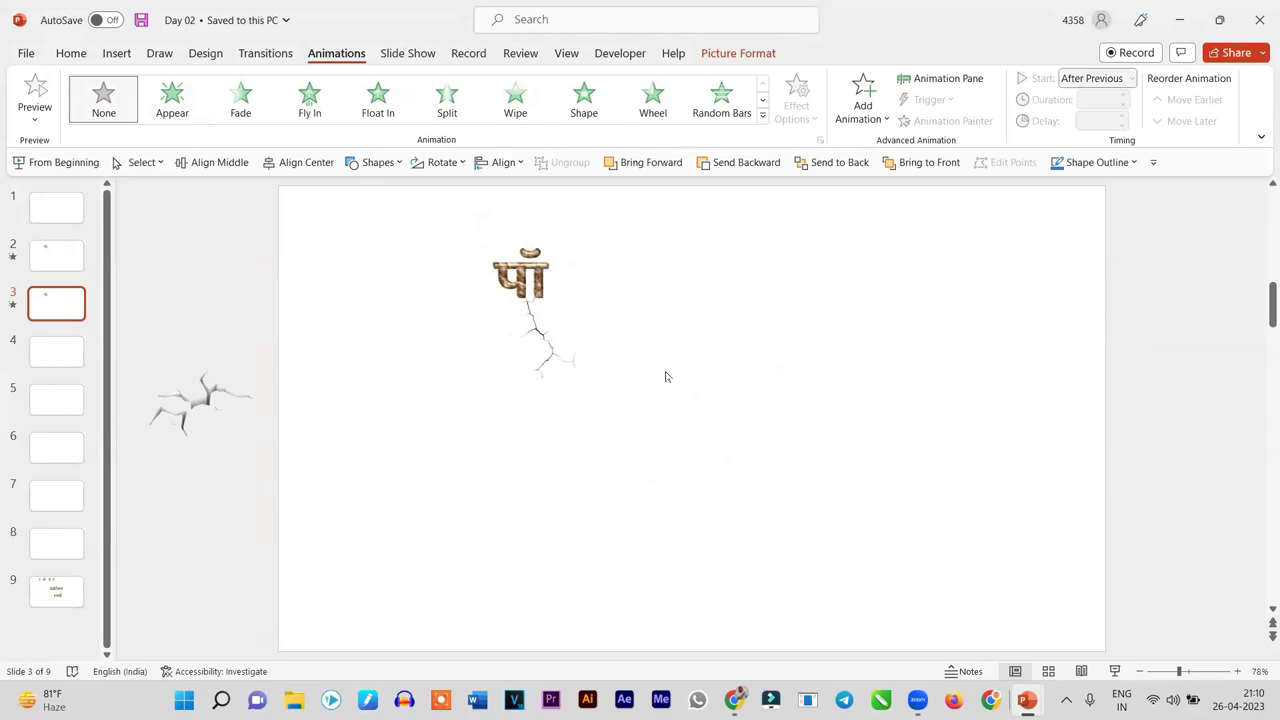
Paste the व picture onto slide 3 and place it right beside पाँ
{"action": "key", "text": "ctrl+v"}
{"action": "mouse_move", "coordinate": [384, 274]}
{"action": "left_mouse_down"}
{"action": "mouse_move", "coordinate": [588, 316]}
{"action": "mouse_move", "coordinate": [547, 313]}
{"action": "left_mouse_up"}
{"action": "scroll", "coordinate": [617, 286], "scroll_direction": "up", "scroll_amount": 5}
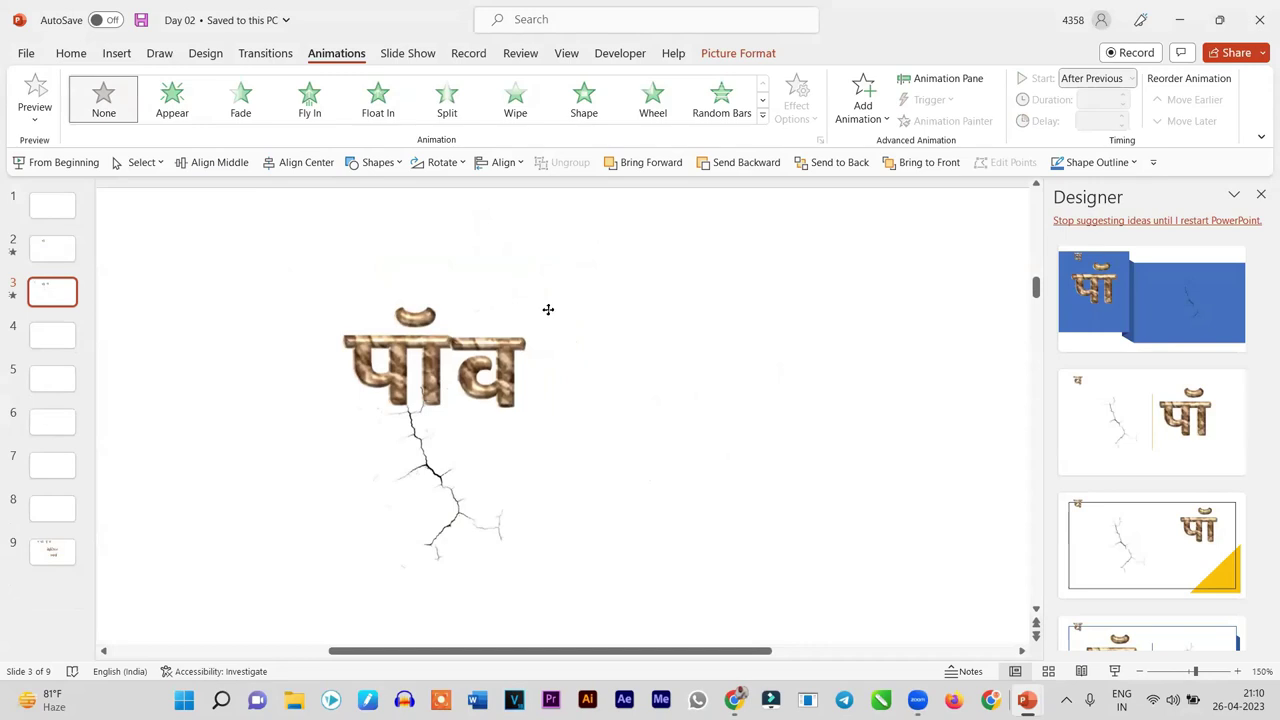
{"action": "left_click", "coordinate": [547, 313]}
{"action": "scroll", "coordinate": [624, 348], "scroll_direction": "up", "scroll_amount": 10}
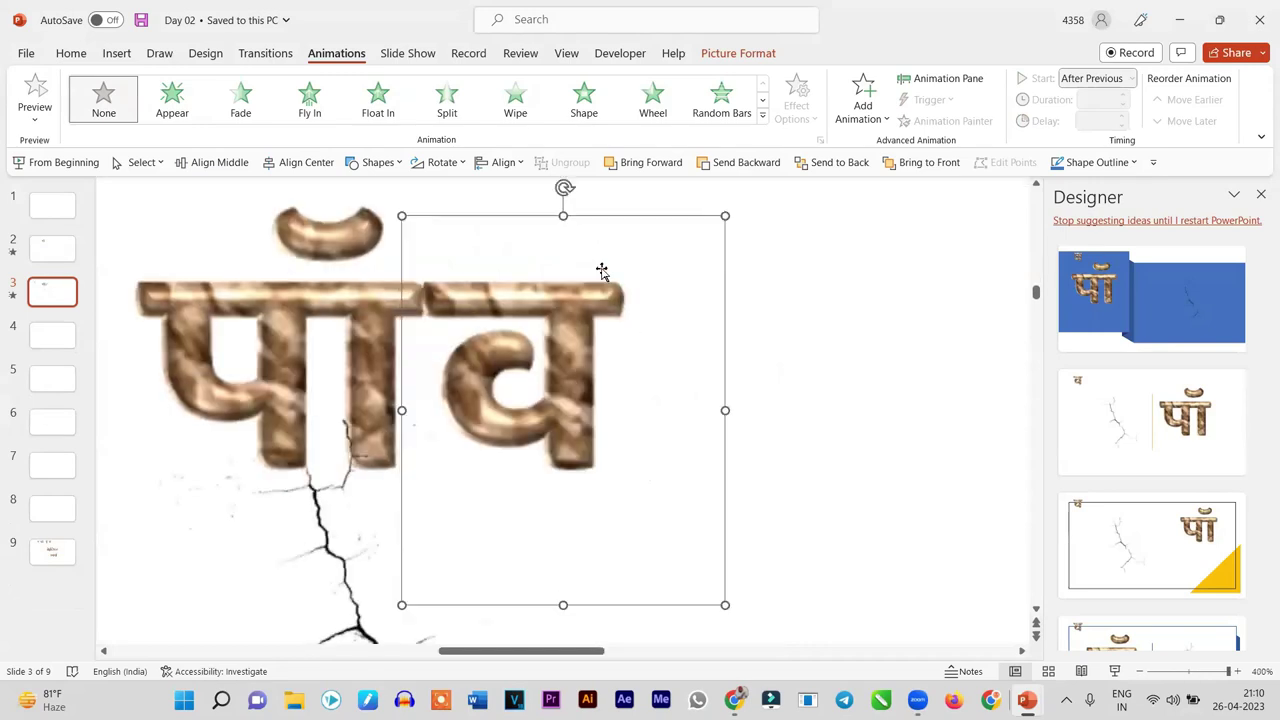
{"action": "left_click", "coordinate": [627, 215]}
{"action": "left_click_drag", "start_coordinate": [627, 215], "coordinate": [624, 216]}
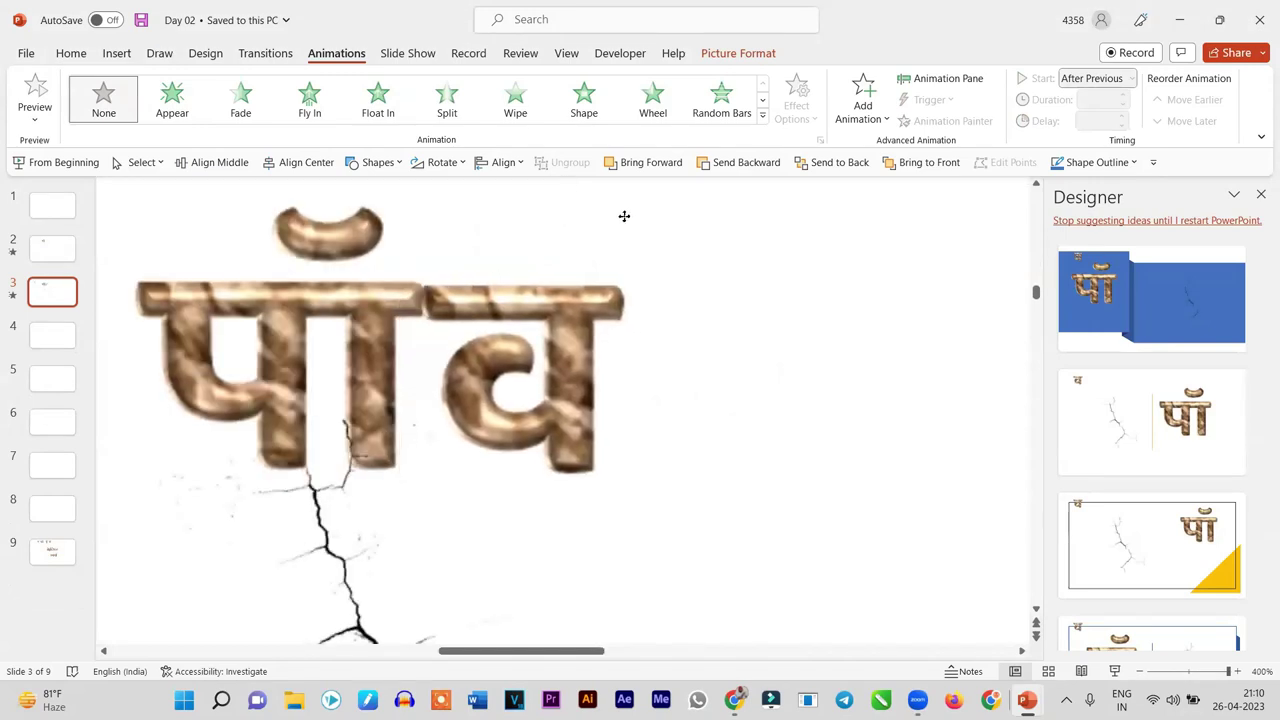
{"action": "scroll", "coordinate": [651, 245], "scroll_direction": "down", "scroll_amount": 10}
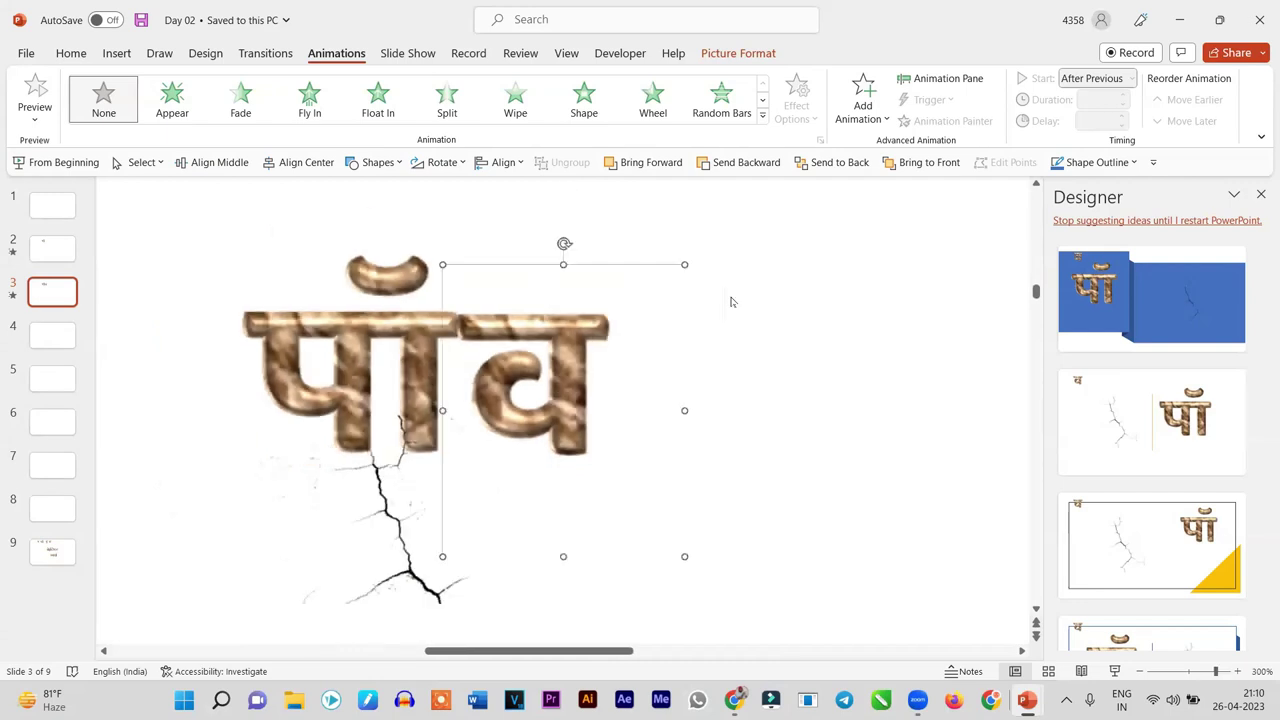
{"action": "left_click", "coordinate": [733, 375]}
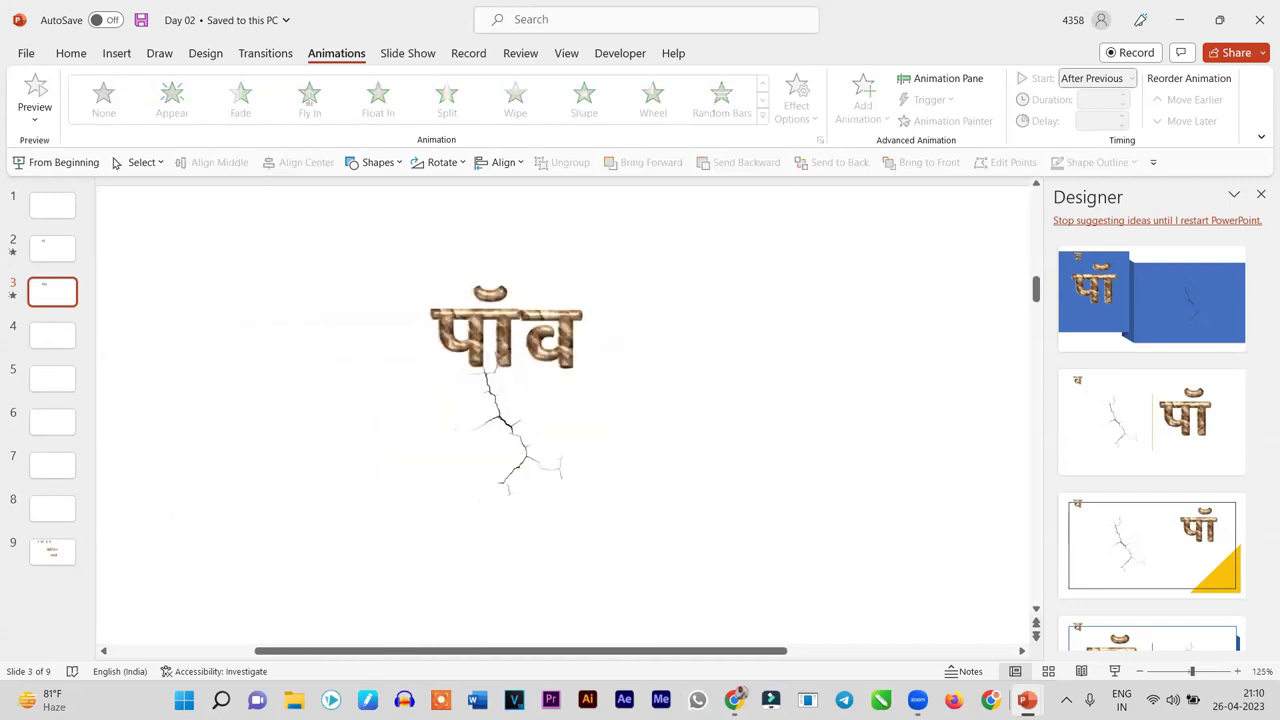
Copy the crack picture from slide 6 of the FLOW April 2023 deck
{"action": "mouse_move", "coordinate": [1027, 700]}
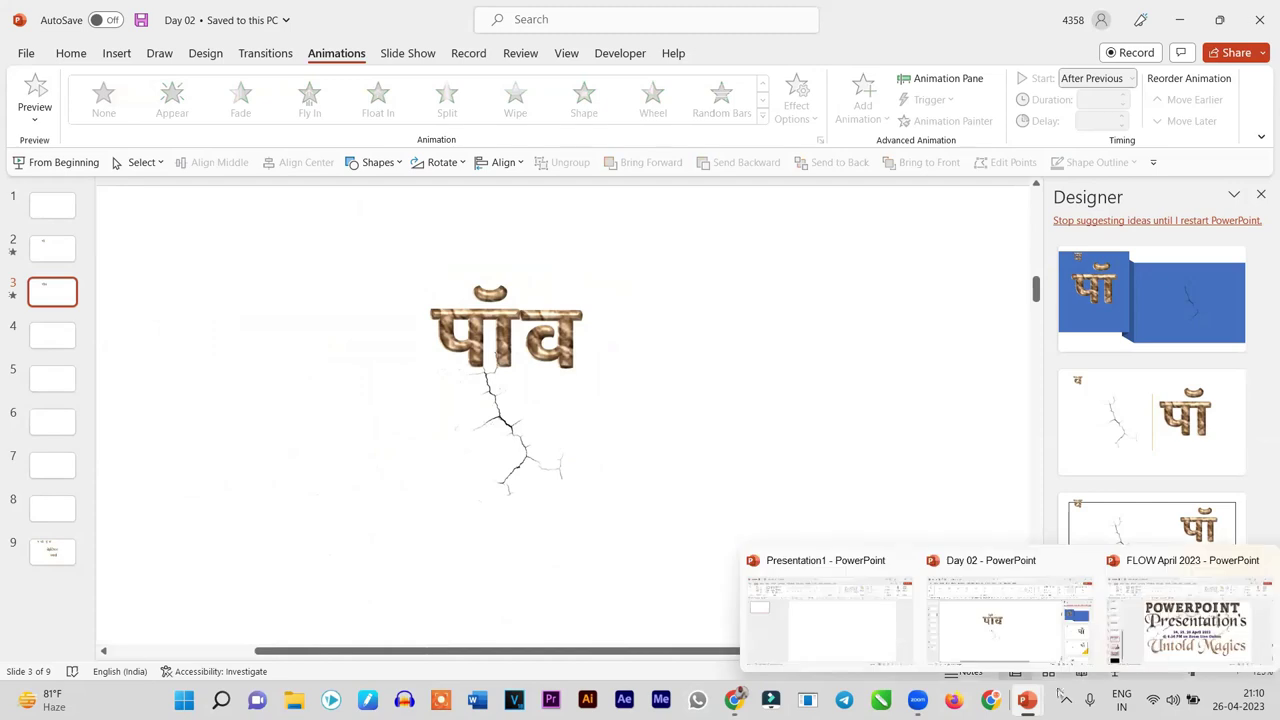
{"action": "left_click", "coordinate": [1190, 620]}
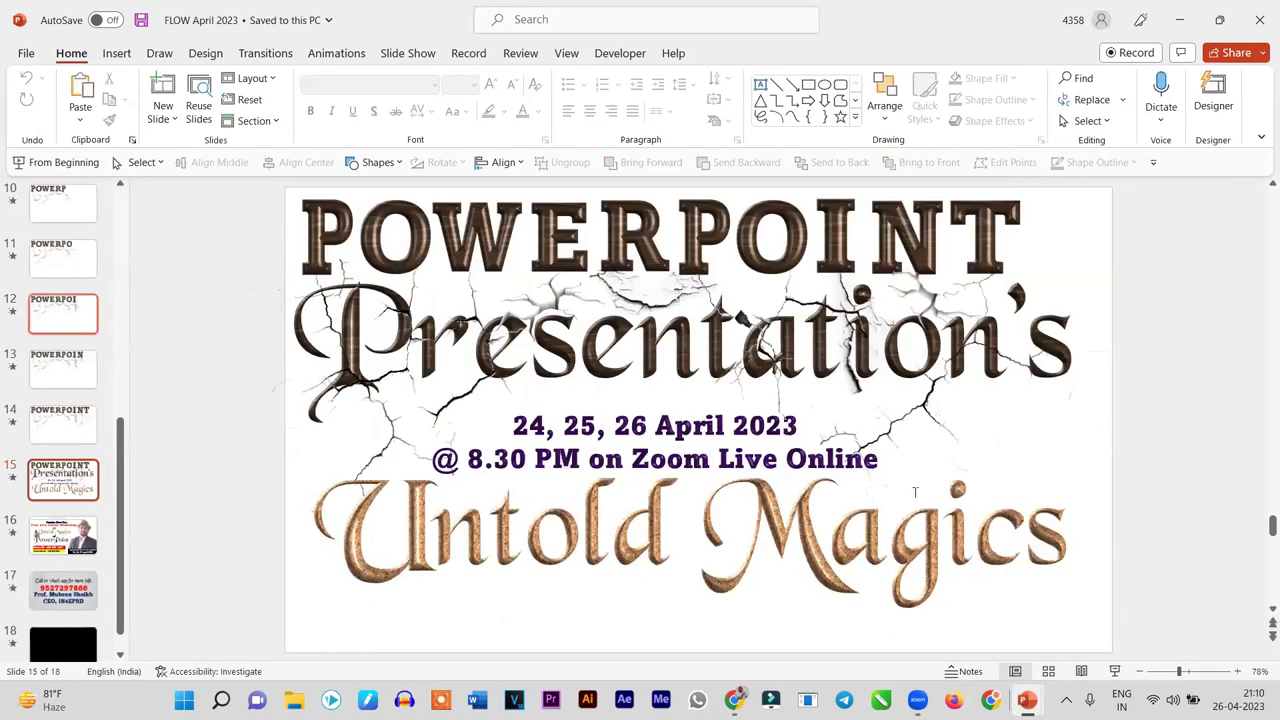
{"action": "scroll", "coordinate": [247, 273], "scroll_direction": "up", "scroll_amount": 2}
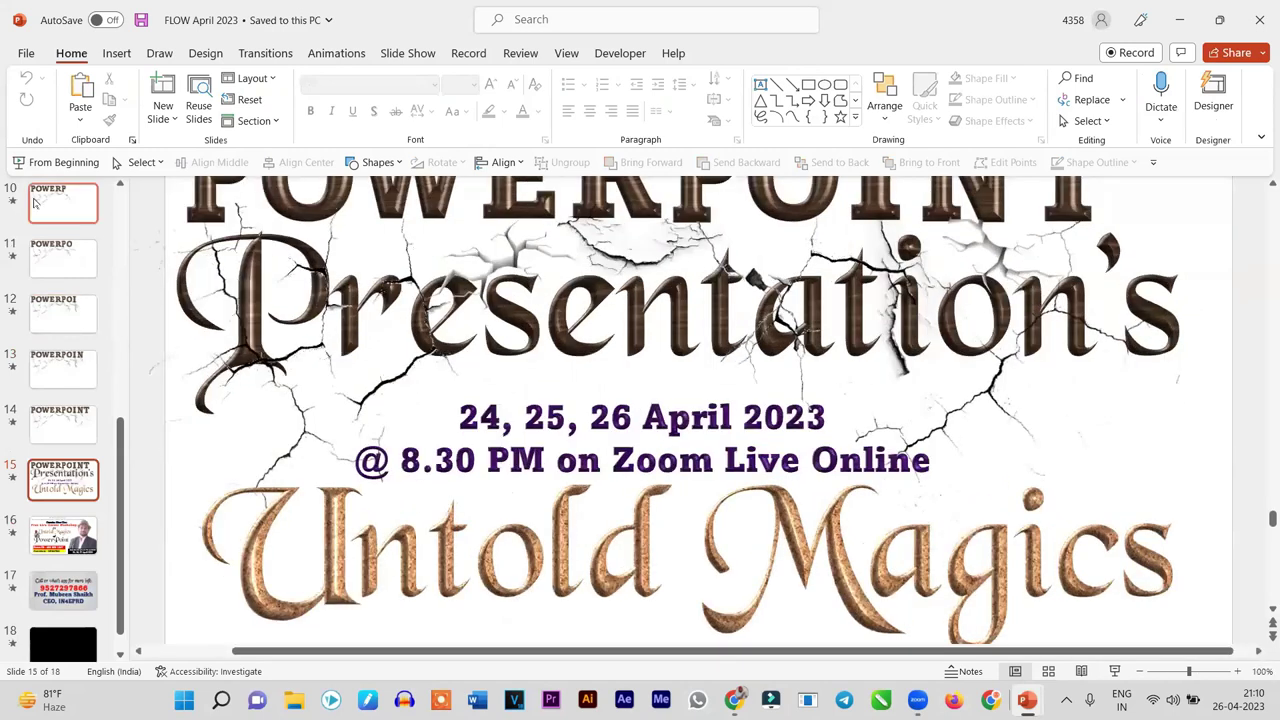
{"action": "scroll", "coordinate": [58, 246], "scroll_direction": "up", "scroll_amount": 2}
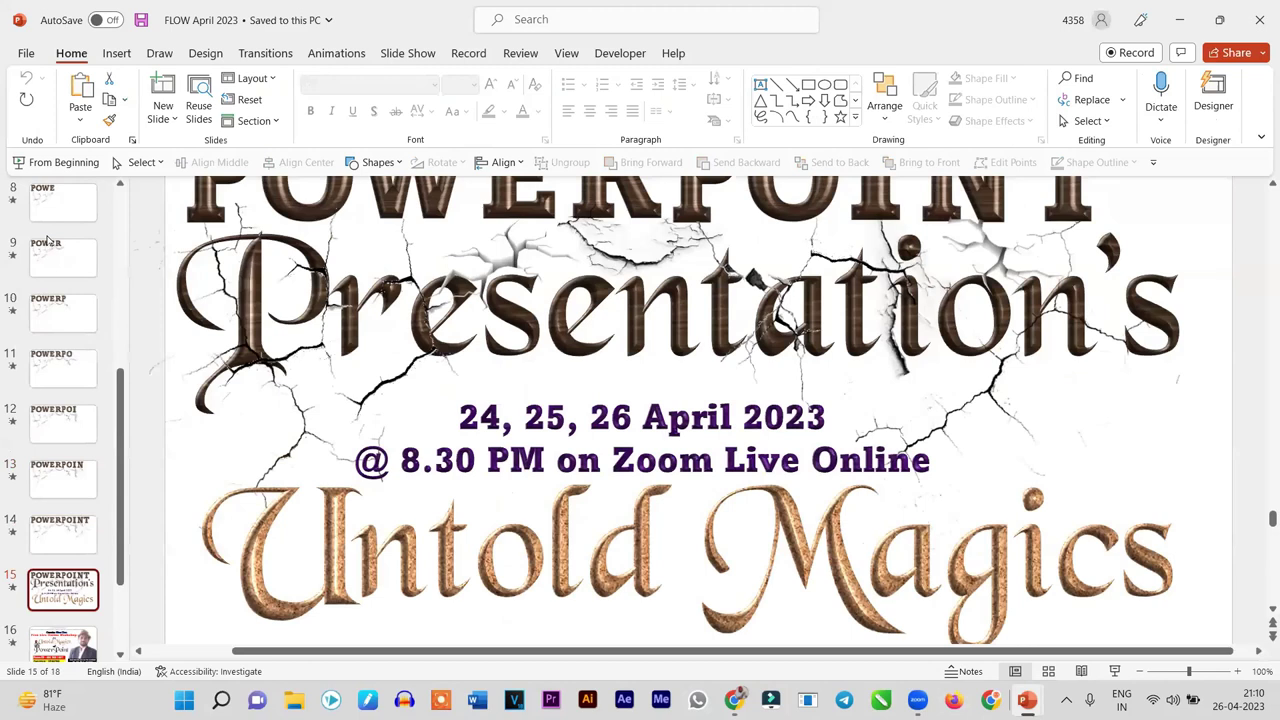
{"action": "scroll", "coordinate": [63, 246], "scroll_direction": "up", "scroll_amount": 2}
{"action": "left_click", "coordinate": [63, 262]}
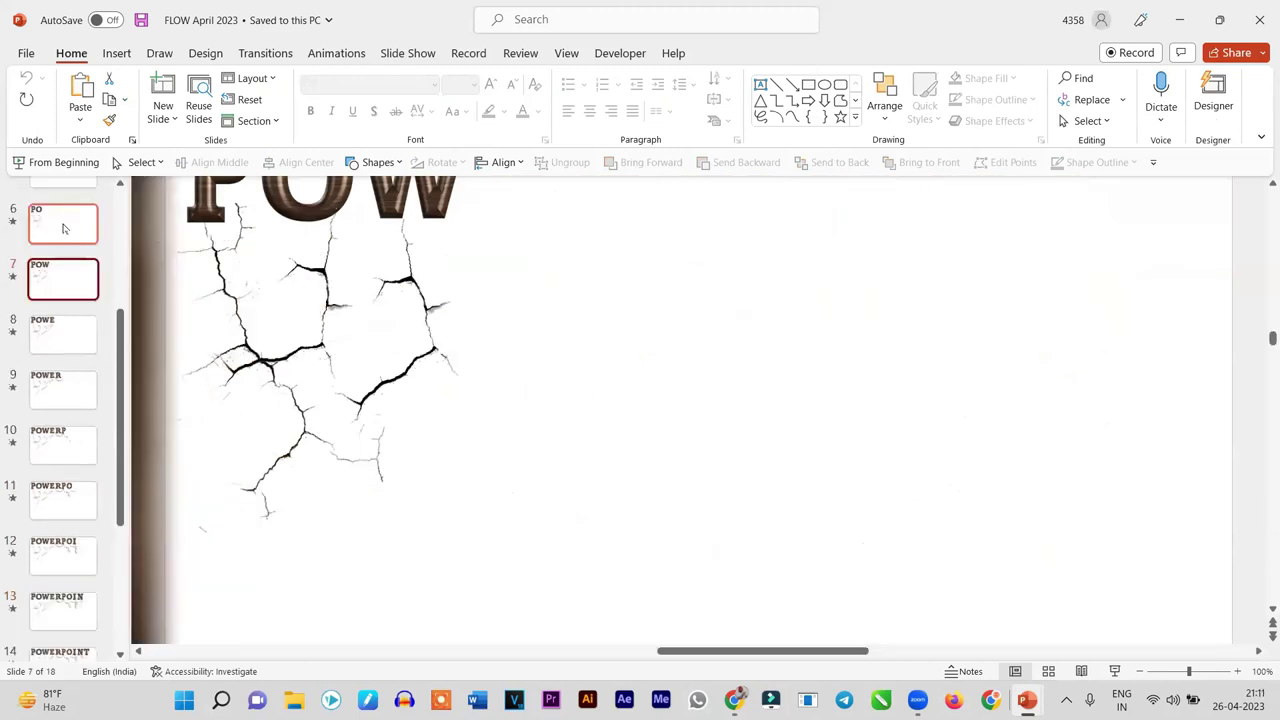
{"action": "left_click", "coordinate": [63, 229]}
{"action": "left_click", "coordinate": [318, 279]}
{"action": "left_click_drag", "start_coordinate": [326, 290], "coordinate": [432, 318]}
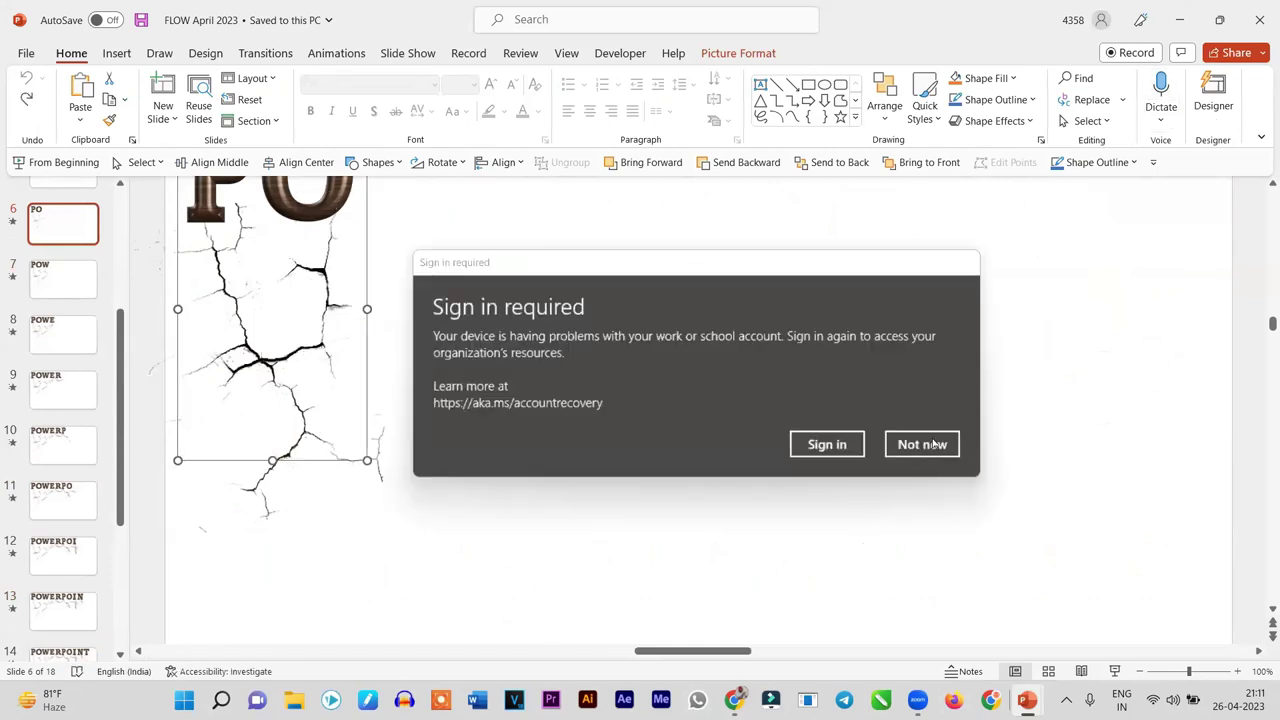
Paste the crack picture onto Day 02's slide 3 and shrink it under पाँव
{"action": "left_click", "coordinate": [1179, 20]}
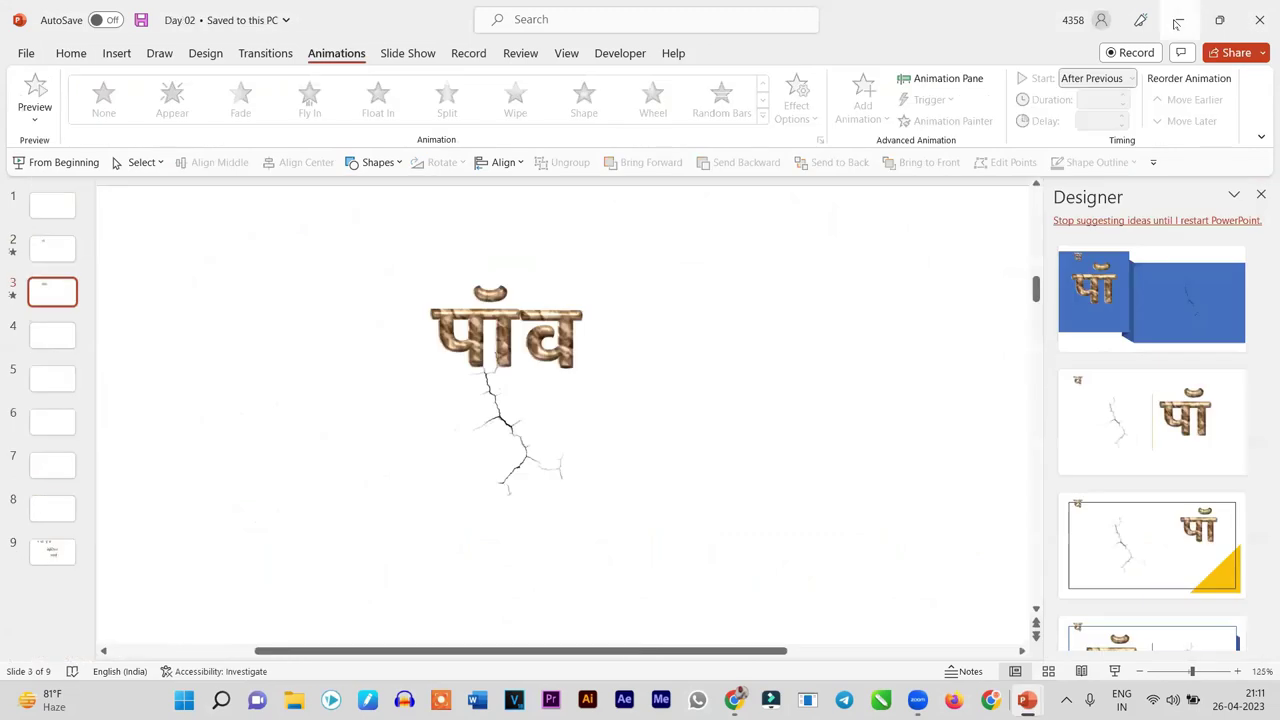
{"action": "key", "text": "ctrl+v"}
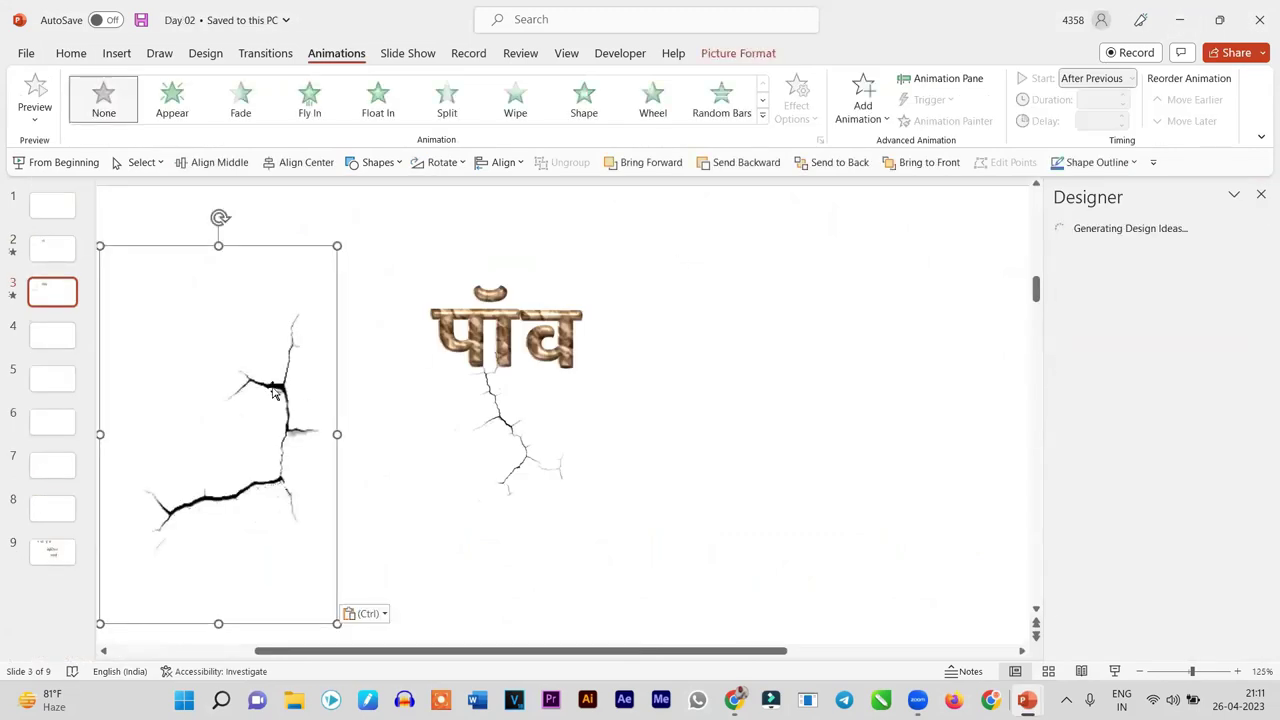
{"action": "left_click_drag", "start_coordinate": [227, 399], "coordinate": [521, 449]}
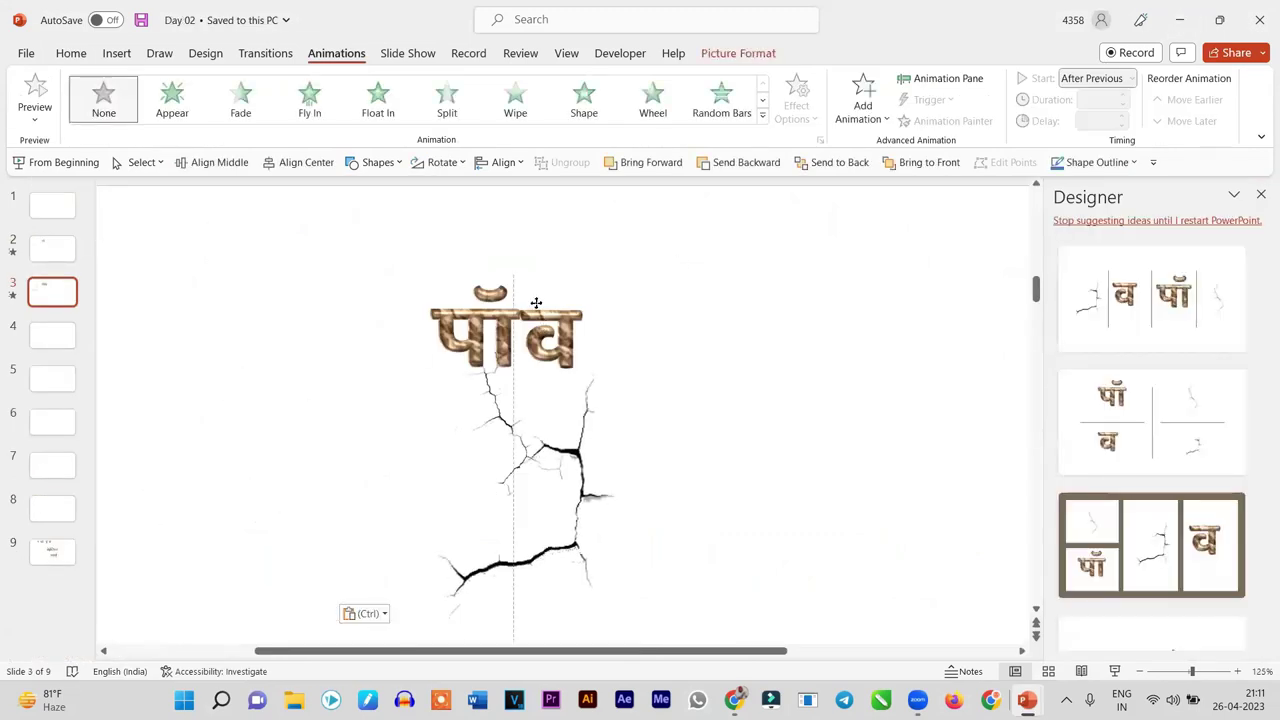
{"action": "scroll", "coordinate": [665, 397], "scroll_direction": "down", "scroll_amount": 3}
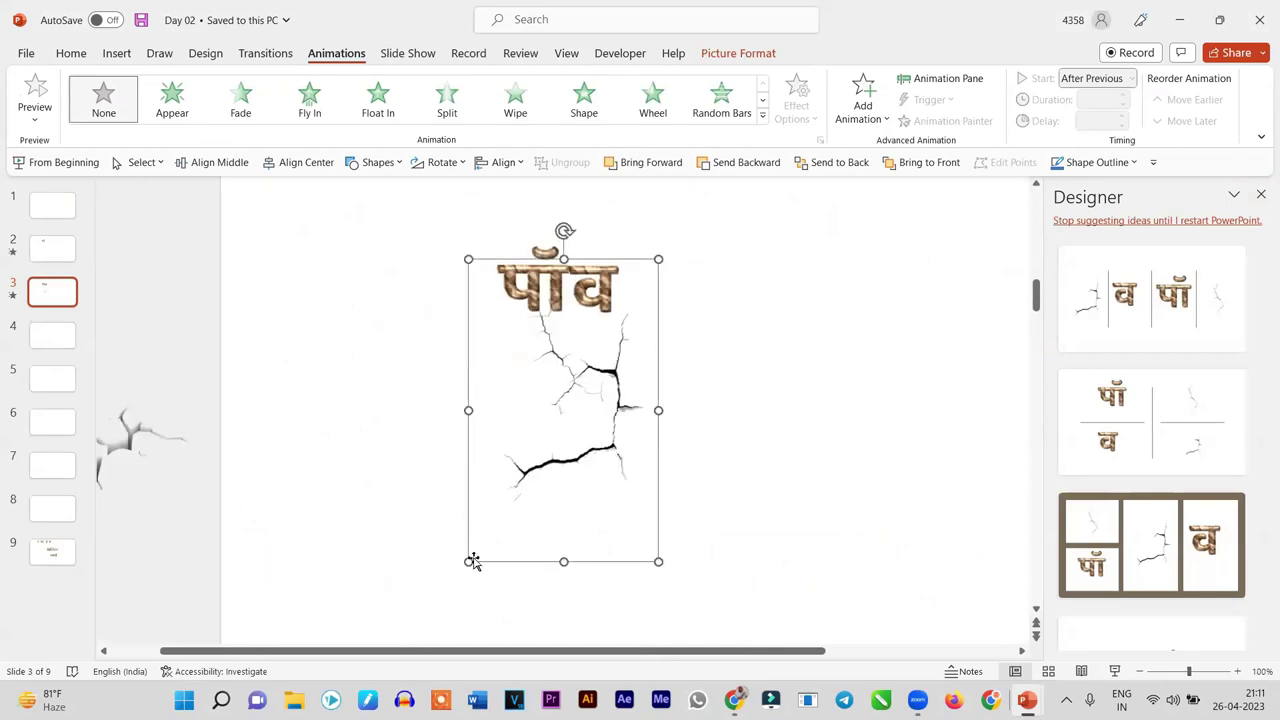
{"action": "left_click_drag", "start_coordinate": [465, 561], "coordinate": [631, 397]}
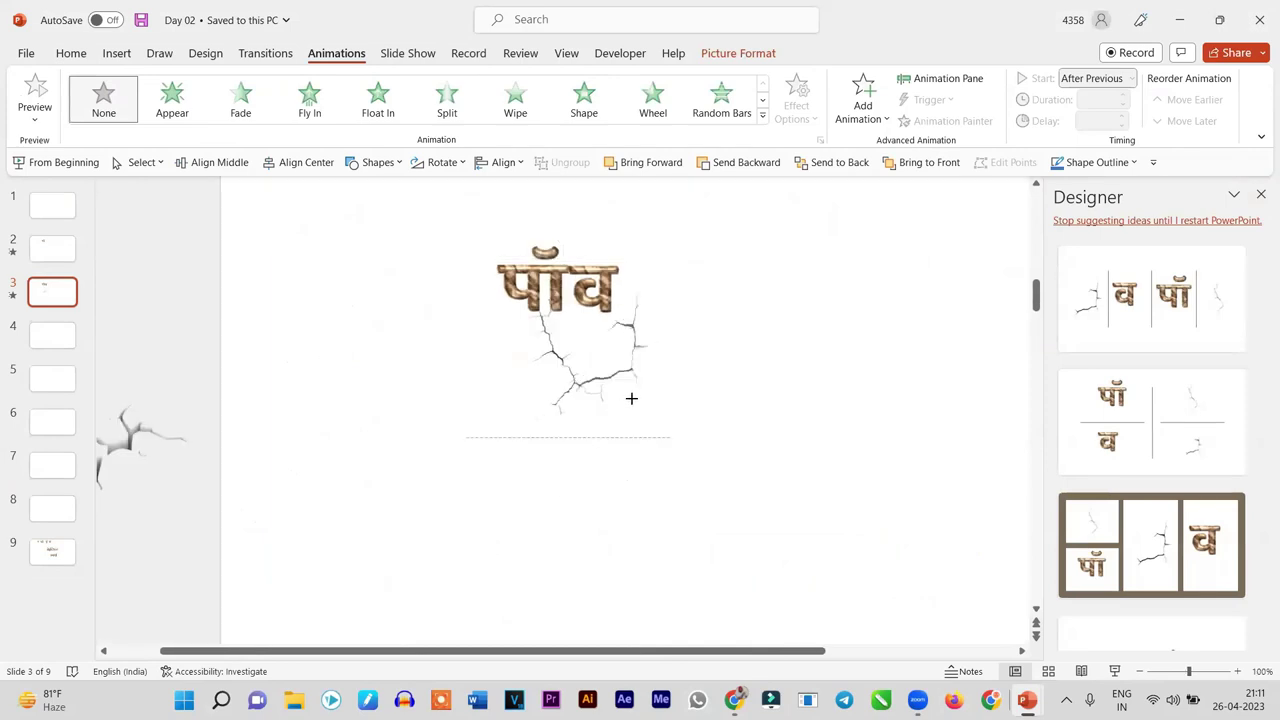
{"action": "left_click_drag", "start_coordinate": [651, 354], "coordinate": [610, 357]}
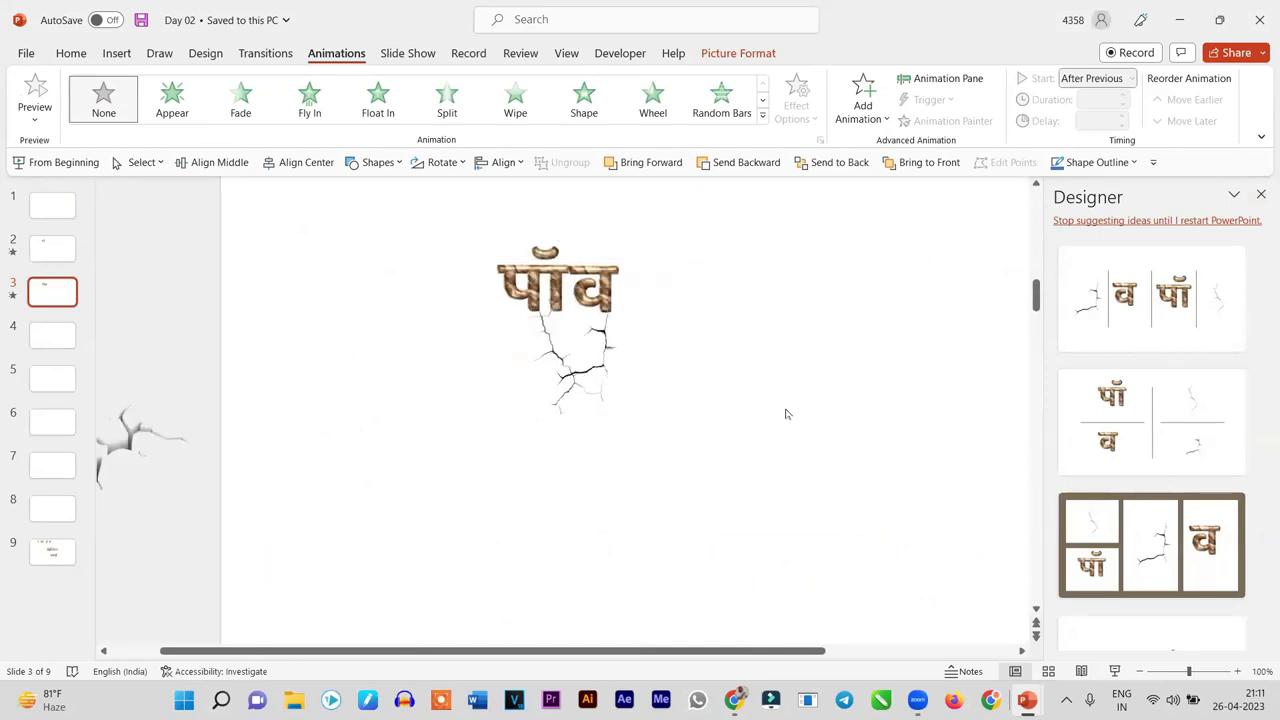
{"action": "scroll", "coordinate": [786, 414], "scroll_direction": "up", "scroll_amount": 2}
{"action": "scroll", "coordinate": [794, 406], "scroll_direction": "up", "scroll_amount": 4}
{"action": "scroll", "coordinate": [794, 406], "scroll_direction": "up", "scroll_amount": 4}
{"action": "scroll", "coordinate": [734, 423], "scroll_direction": "up", "scroll_amount": 3}
Fine-tune the smaller crack's size and position just beneath the word
{"action": "left_click_drag", "start_coordinate": [657, 432], "coordinate": [656, 461]}
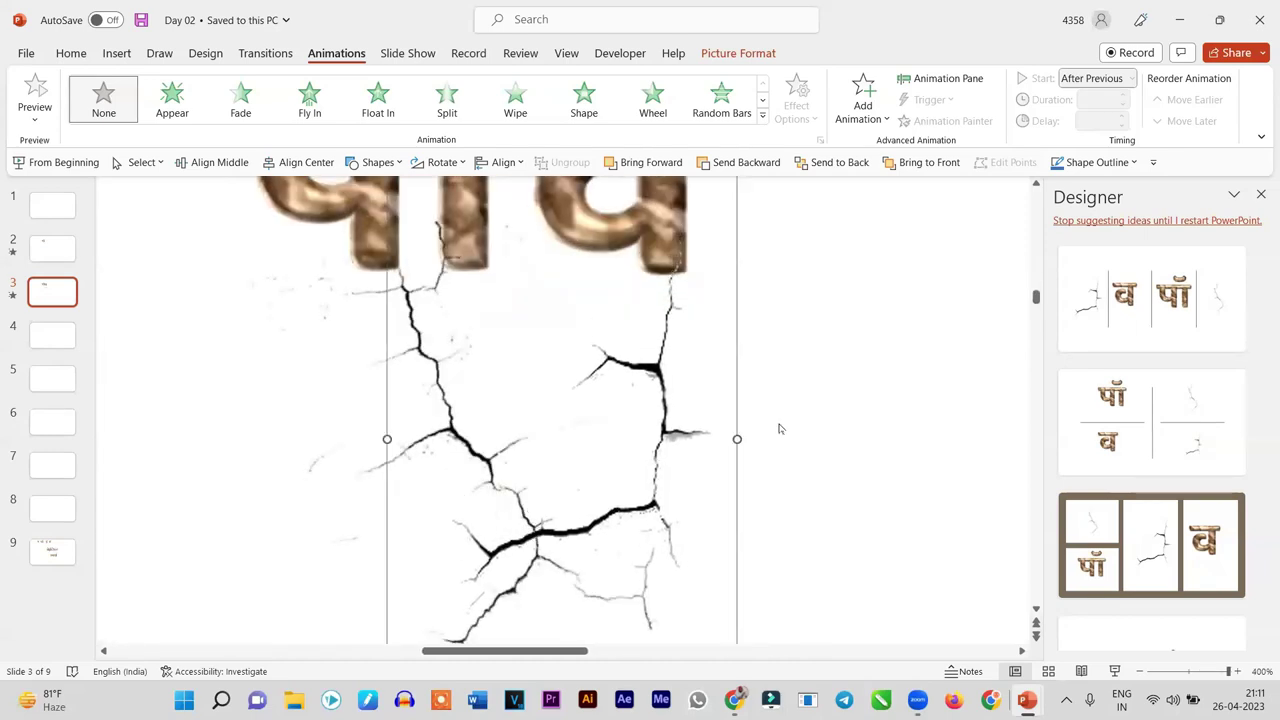
{"action": "scroll", "coordinate": [780, 428], "scroll_direction": "down", "scroll_amount": 3}
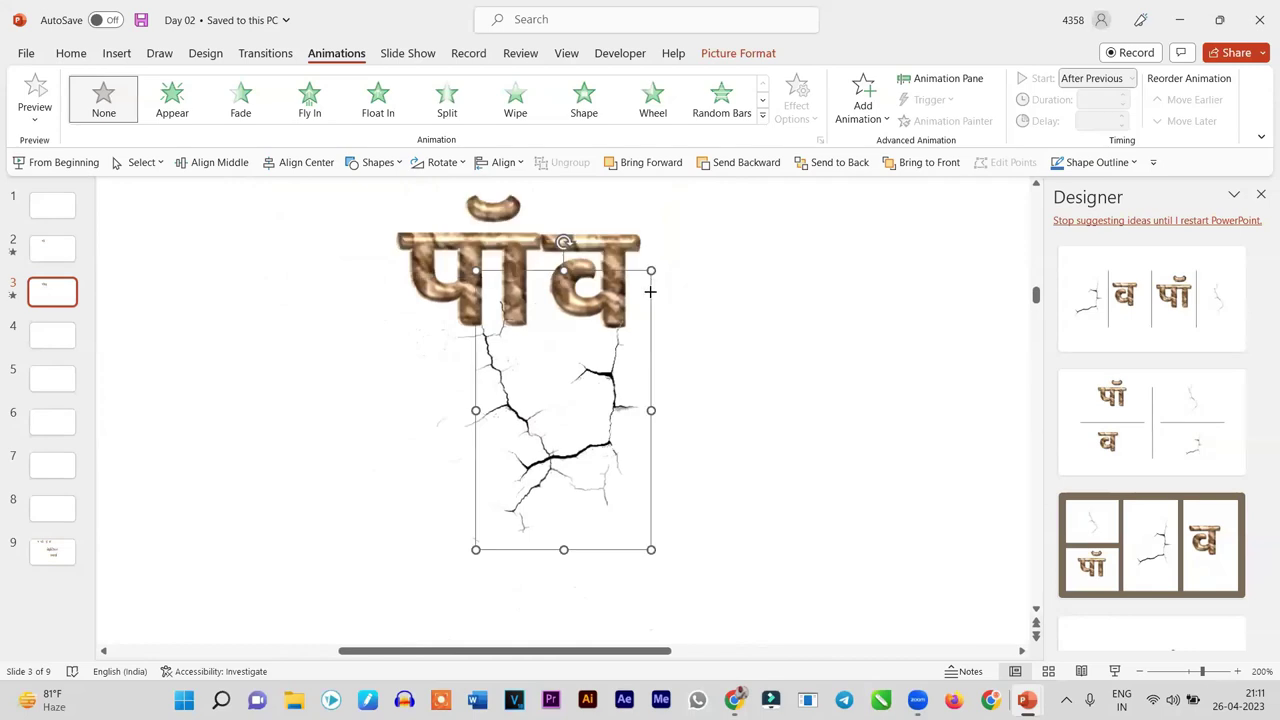
{"action": "left_click_drag", "start_coordinate": [650, 291], "coordinate": [649, 273]}
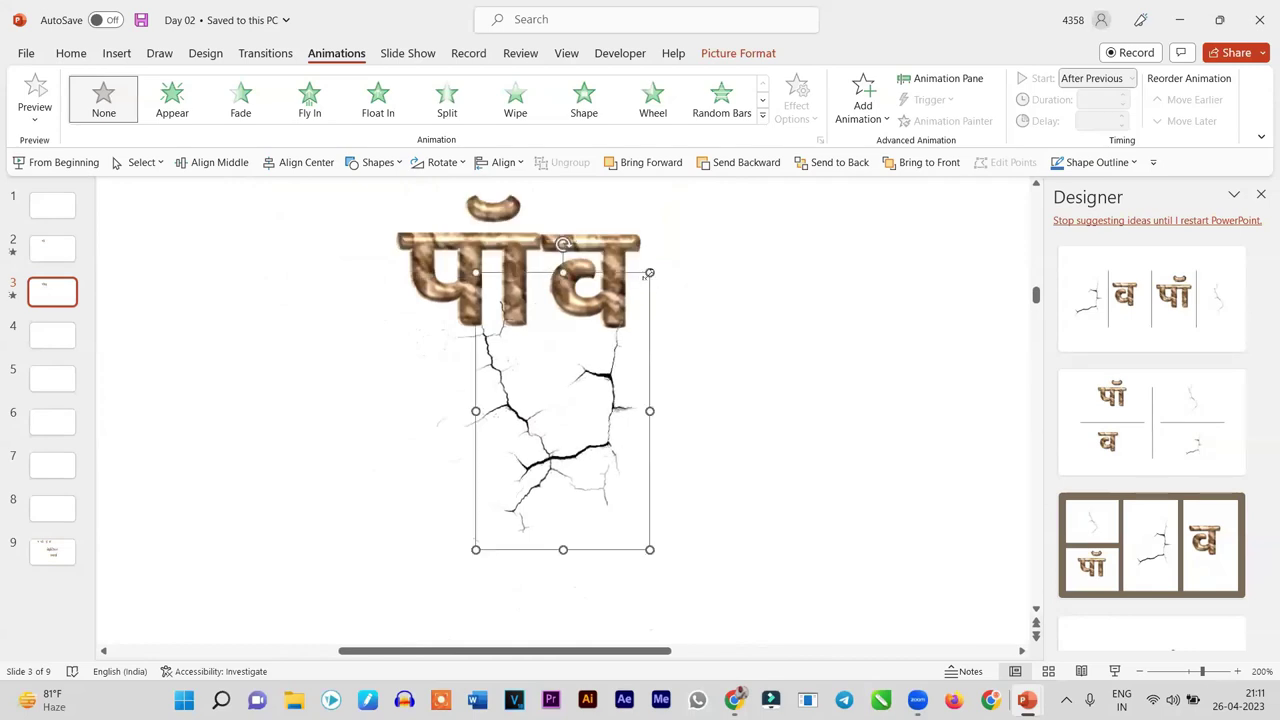
{"action": "left_click", "coordinate": [650, 285]}
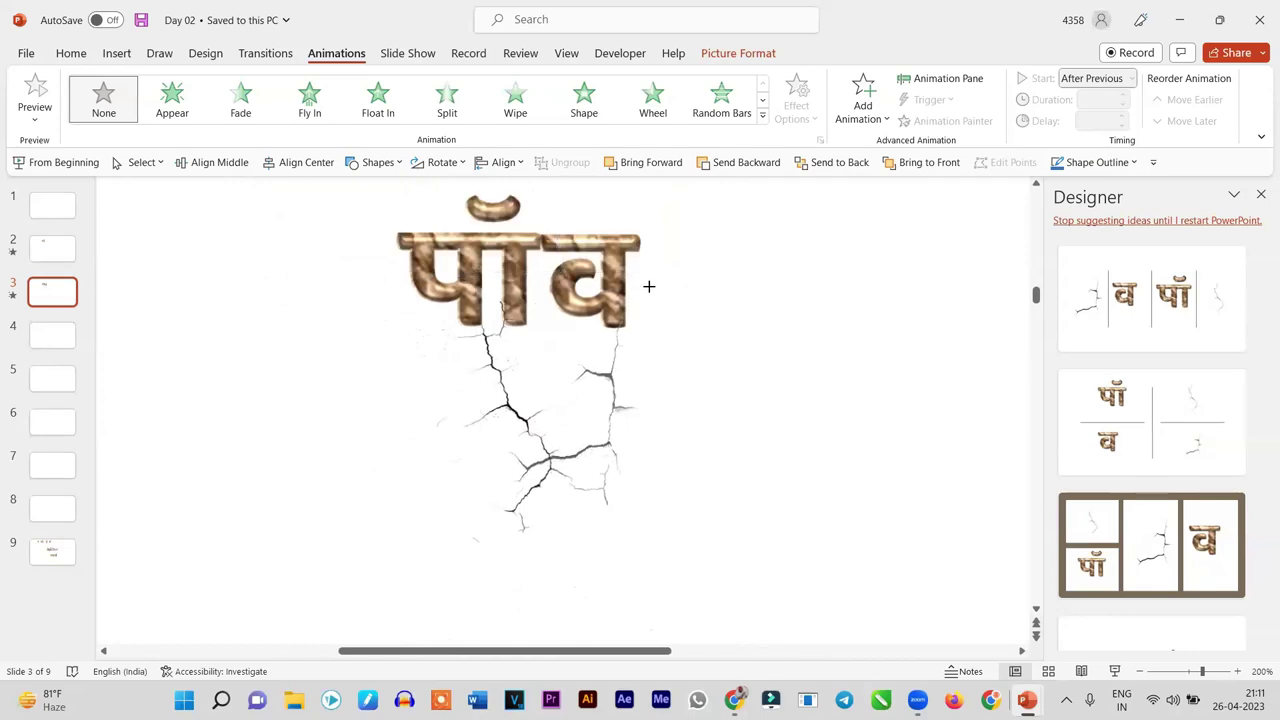
{"action": "left_click", "coordinate": [646, 303]}
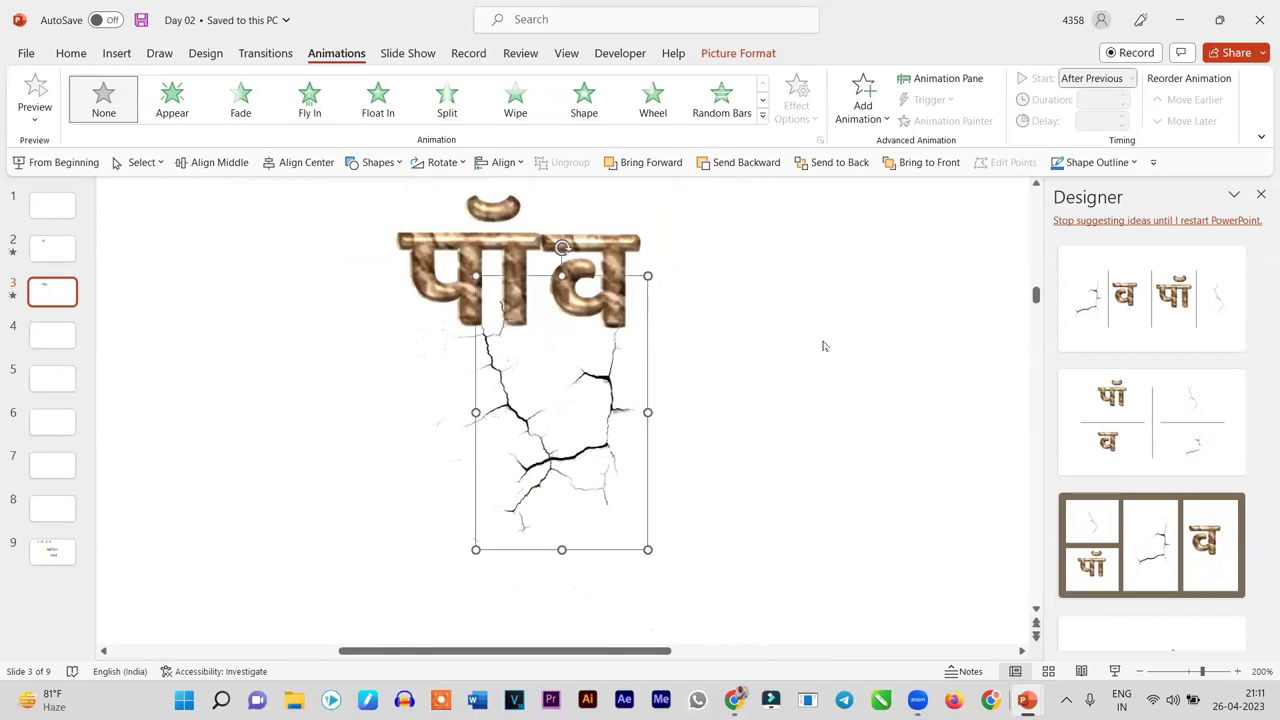
{"action": "scroll", "coordinate": [823, 343], "scroll_direction": "up", "scroll_amount": 3}
{"action": "scroll", "coordinate": [822, 354], "scroll_direction": "up", "scroll_amount": 1}
{"action": "scroll", "coordinate": [820, 356], "scroll_direction": "up", "scroll_amount": 2}
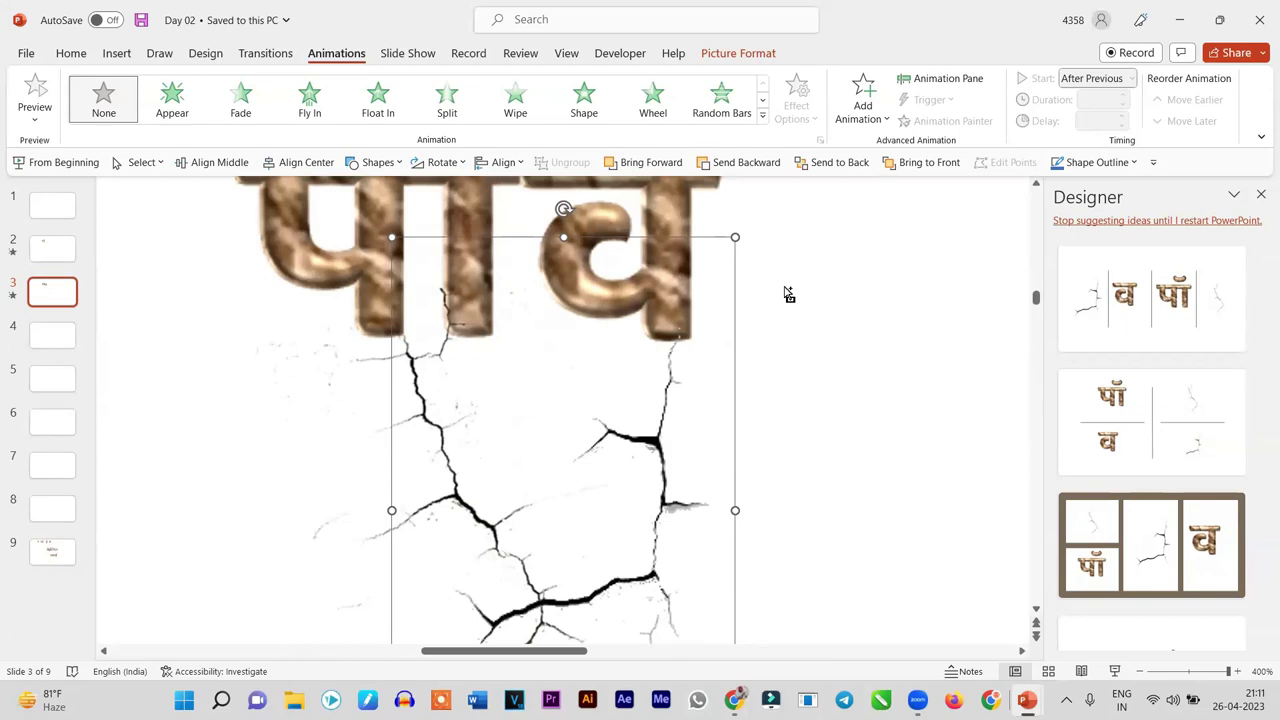
{"action": "left_click_drag", "start_coordinate": [708, 241], "coordinate": [706, 241]}
{"action": "left_click", "coordinate": [844, 314]}
{"action": "scroll", "coordinate": [844, 314], "scroll_direction": "down", "scroll_amount": 5}
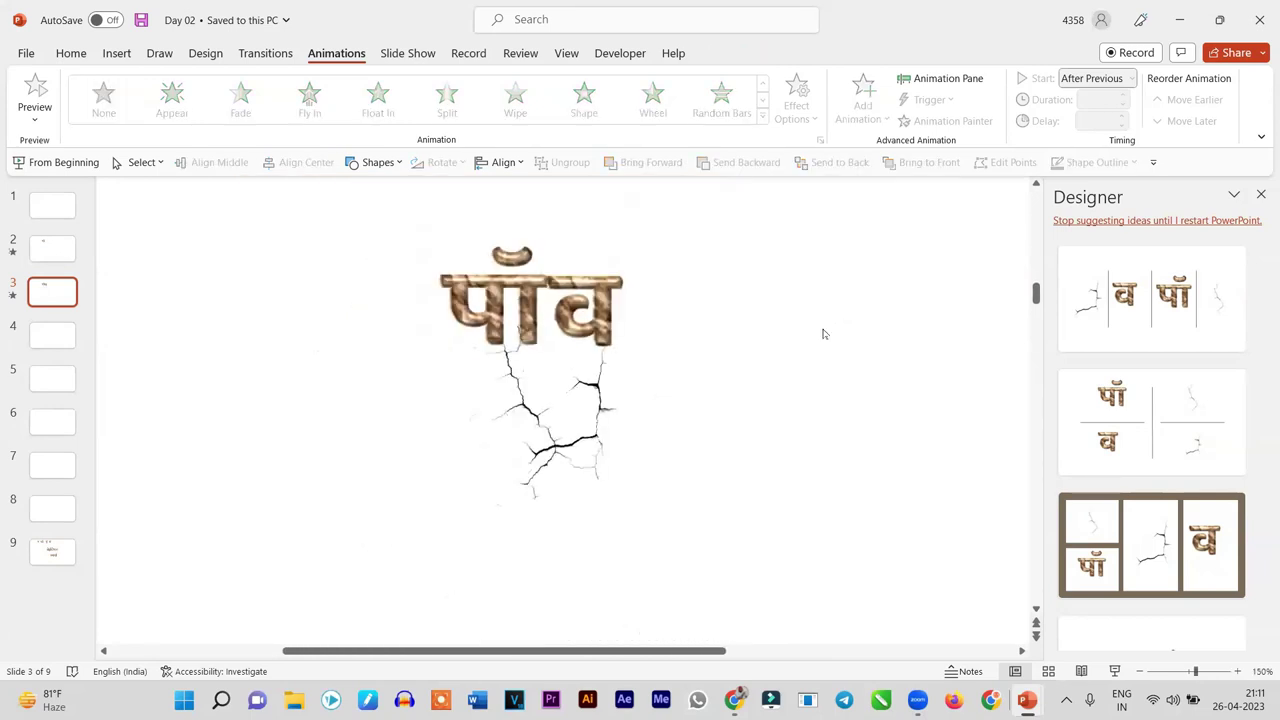
{"action": "scroll", "coordinate": [757, 426], "scroll_direction": "up", "scroll_amount": 5}
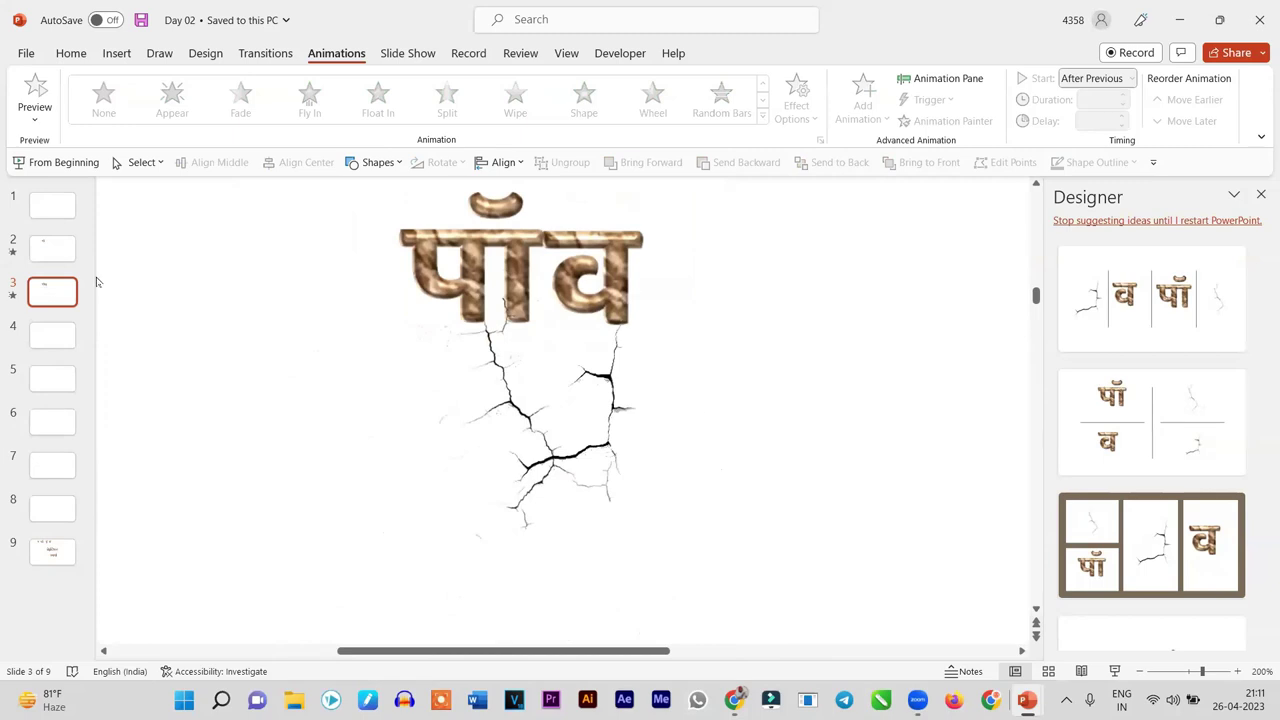
Copy the व picture from slide 3 and paste it onto slide 2
{"action": "left_click", "coordinate": [59, 257]}
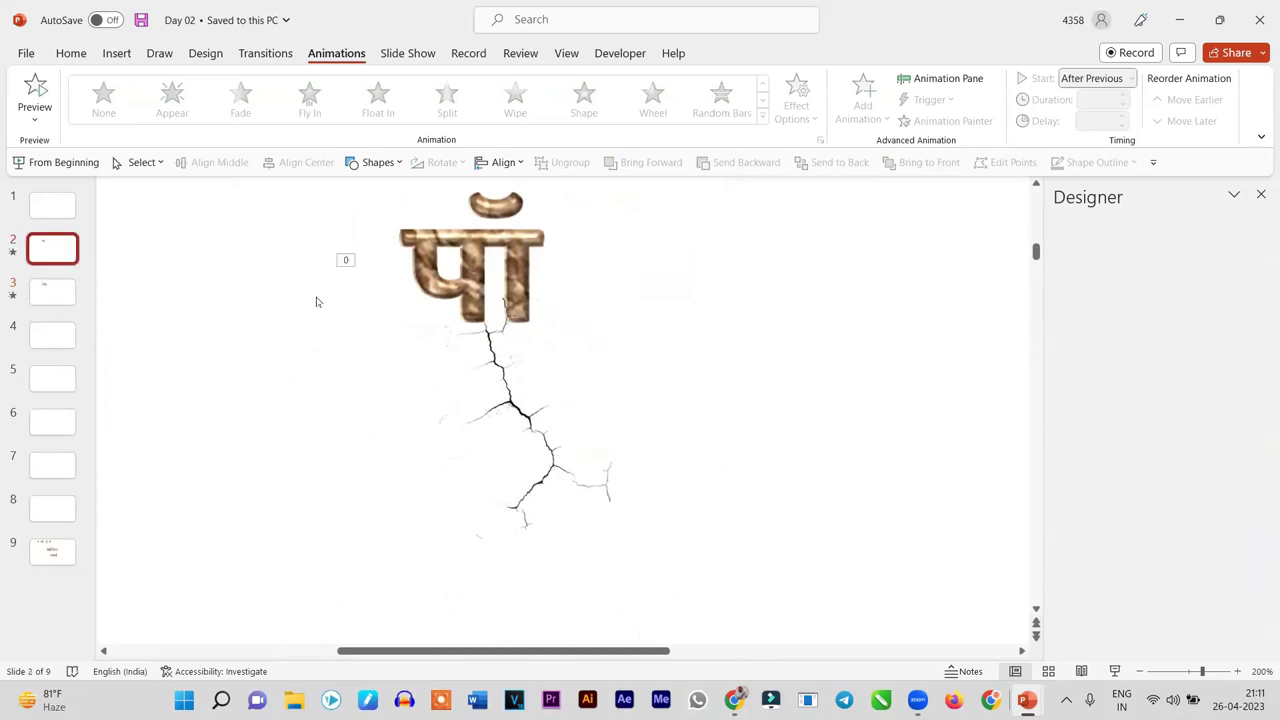
{"action": "left_click", "coordinate": [52, 290]}
{"action": "left_click", "coordinate": [585, 305]}
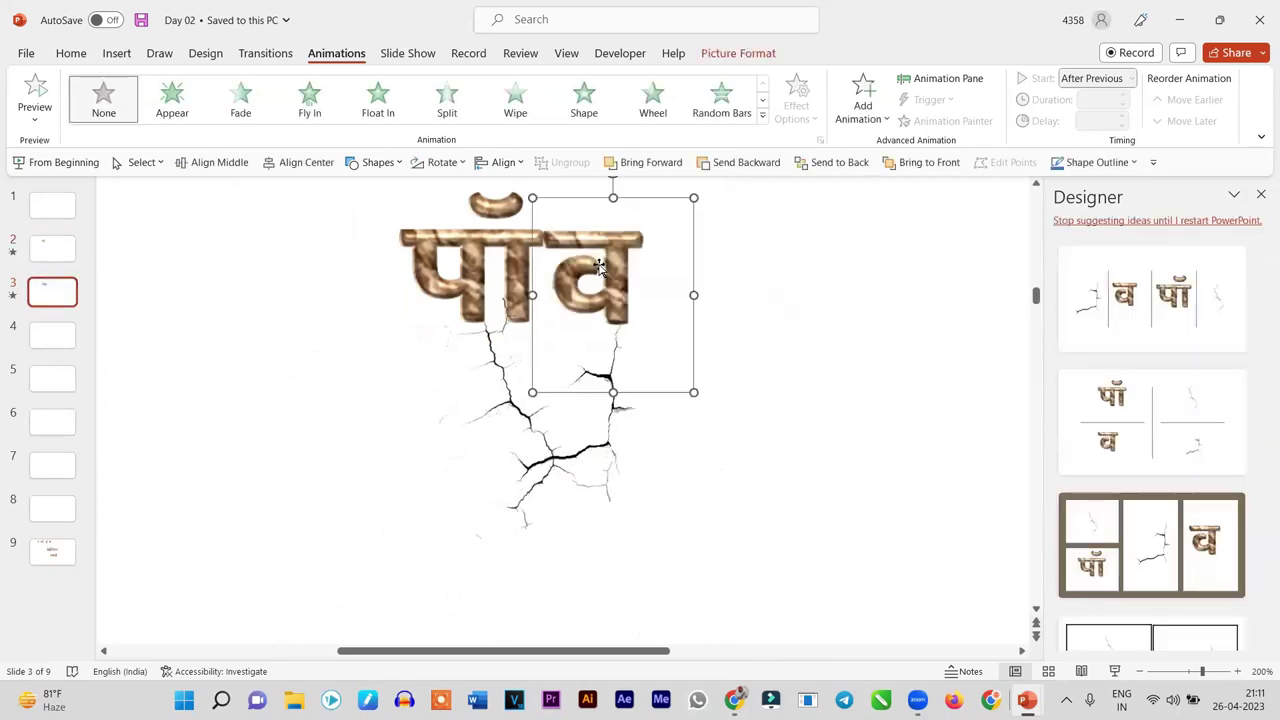
{"action": "scroll", "coordinate": [400, 315], "scroll_direction": "down", "scroll_amount": 3, "text": "ctrl"}
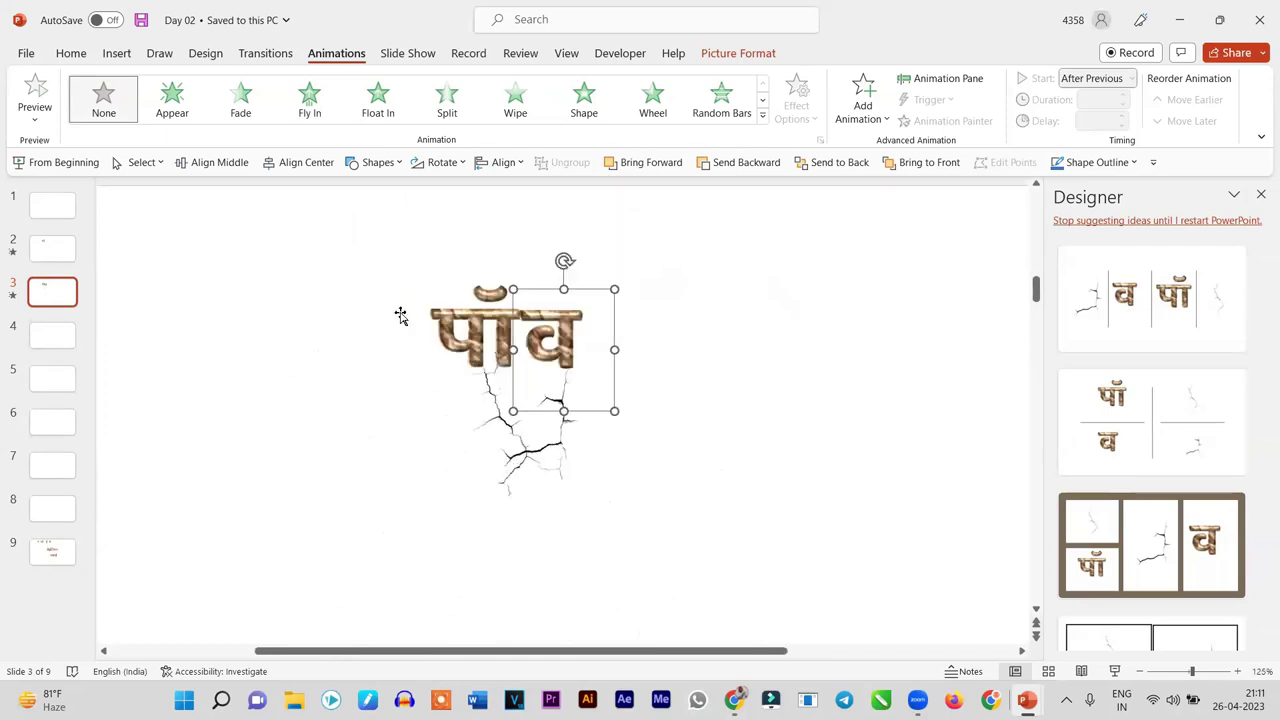
{"action": "left_click", "coordinate": [45, 246]}
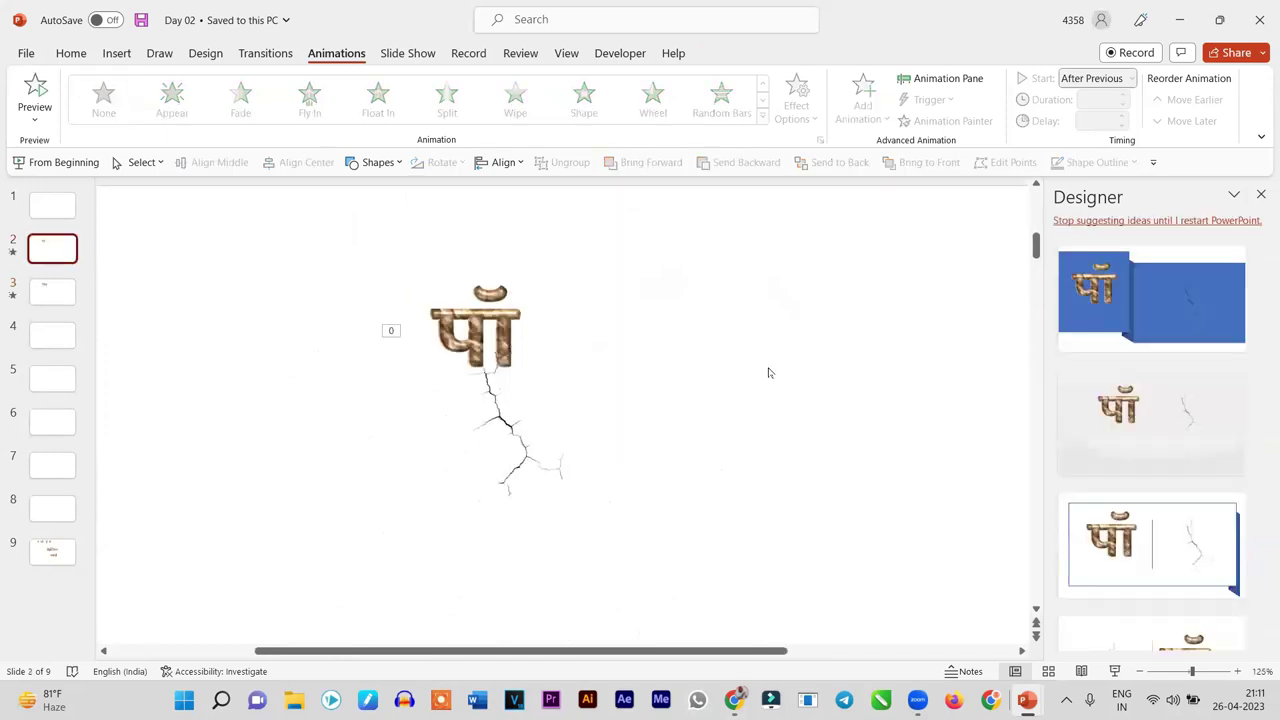
{"action": "key", "text": "ctrl+v"}
Enlarge the व picture, stretching it wider on both sides and taller upward
{"action": "scroll", "coordinate": [772, 370], "scroll_direction": "down", "scroll_amount": 5, "text": "ctrl"}
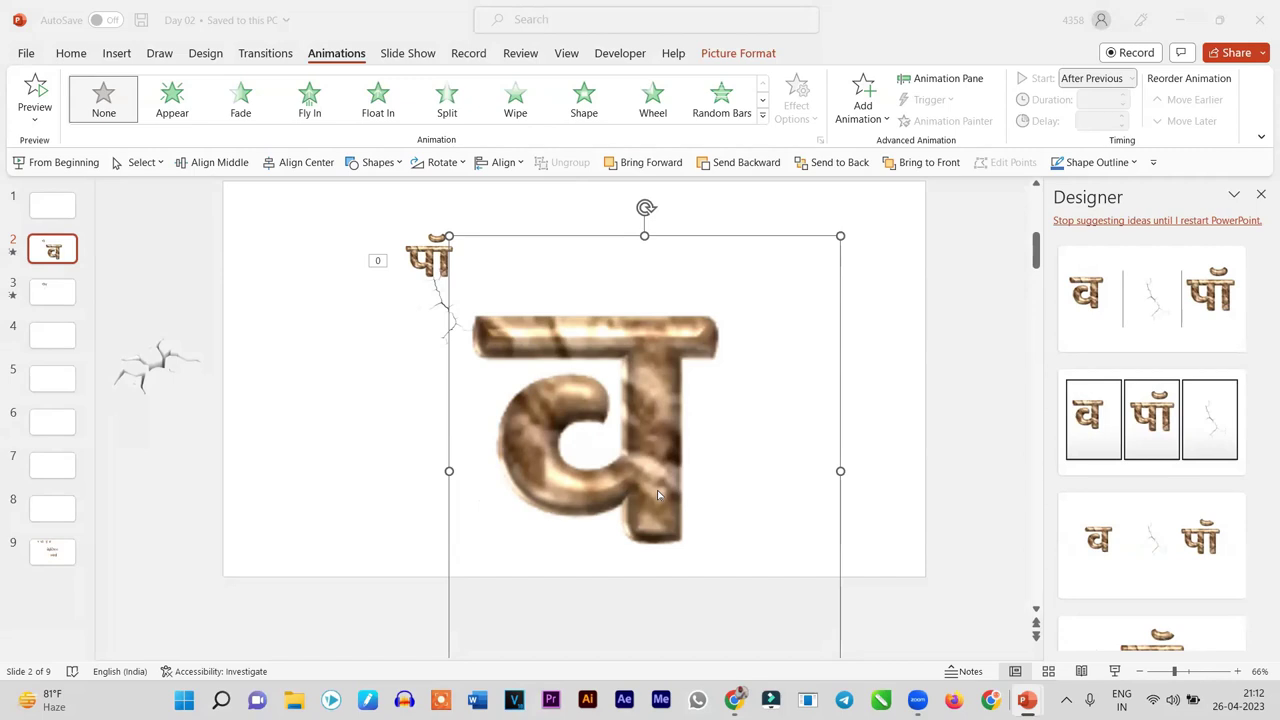
{"action": "scroll", "coordinate": [788, 314], "scroll_direction": "down", "scroll_amount": 3, "text": "ctrl"}
{"action": "scroll", "coordinate": [680, 343], "scroll_direction": "down", "scroll_amount": 2, "text": "ctrl"}
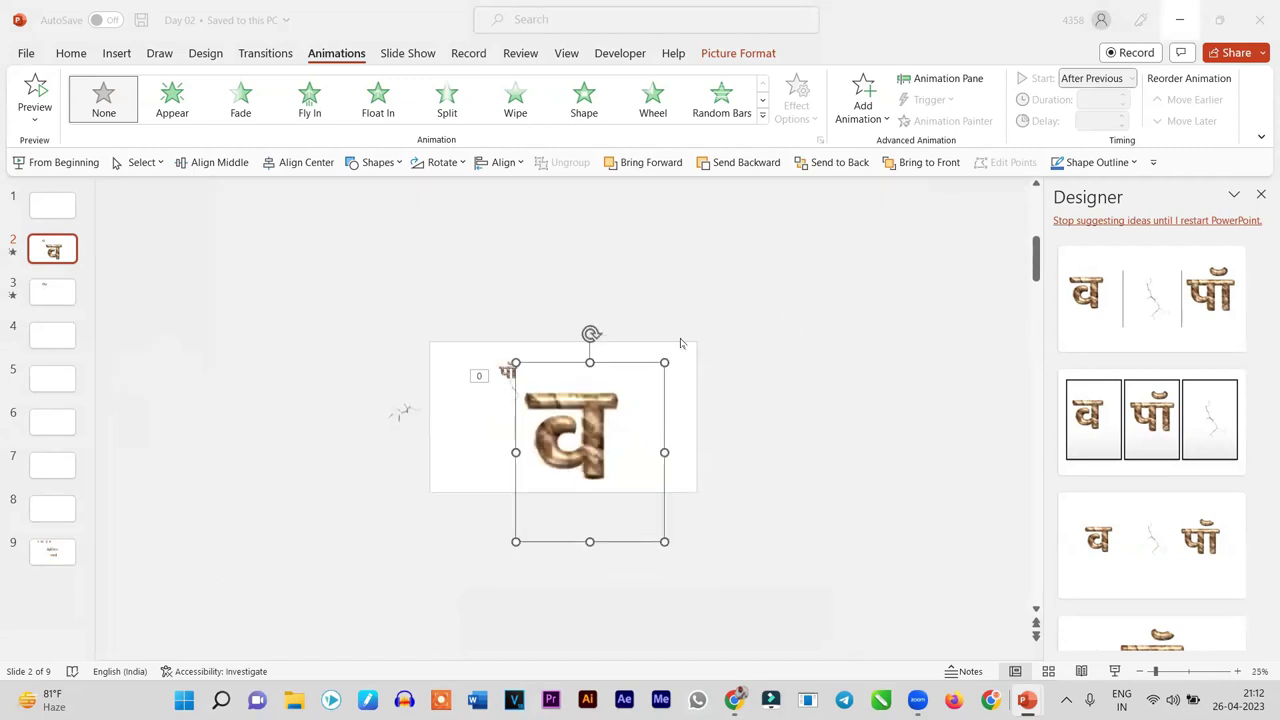
{"action": "left_click_drag", "start_coordinate": [665, 364], "coordinate": [899, 260]}
{"action": "scroll", "coordinate": [660, 440], "scroll_direction": "down", "scroll_amount": 2, "text": "ctrl"}
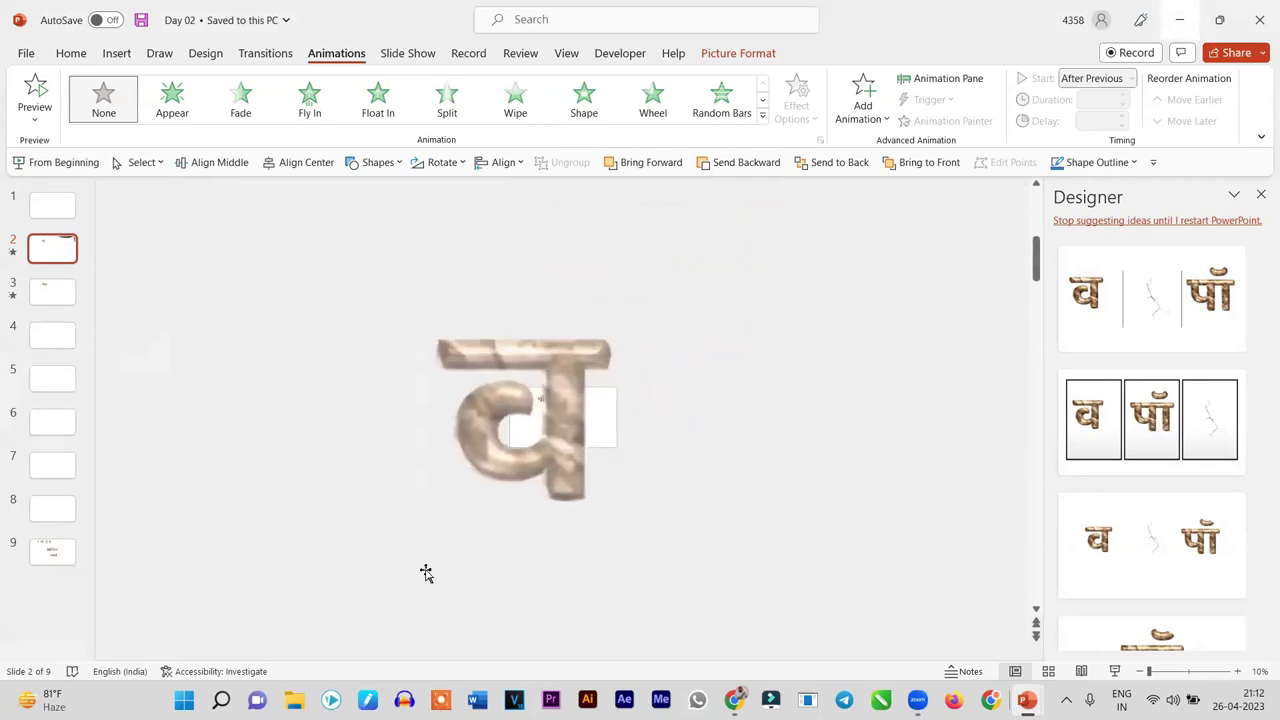
{"action": "left_click_drag", "start_coordinate": [510, 495], "coordinate": [426, 571]}
{"action": "left_click_drag", "start_coordinate": [703, 450], "coordinate": [846, 478]}
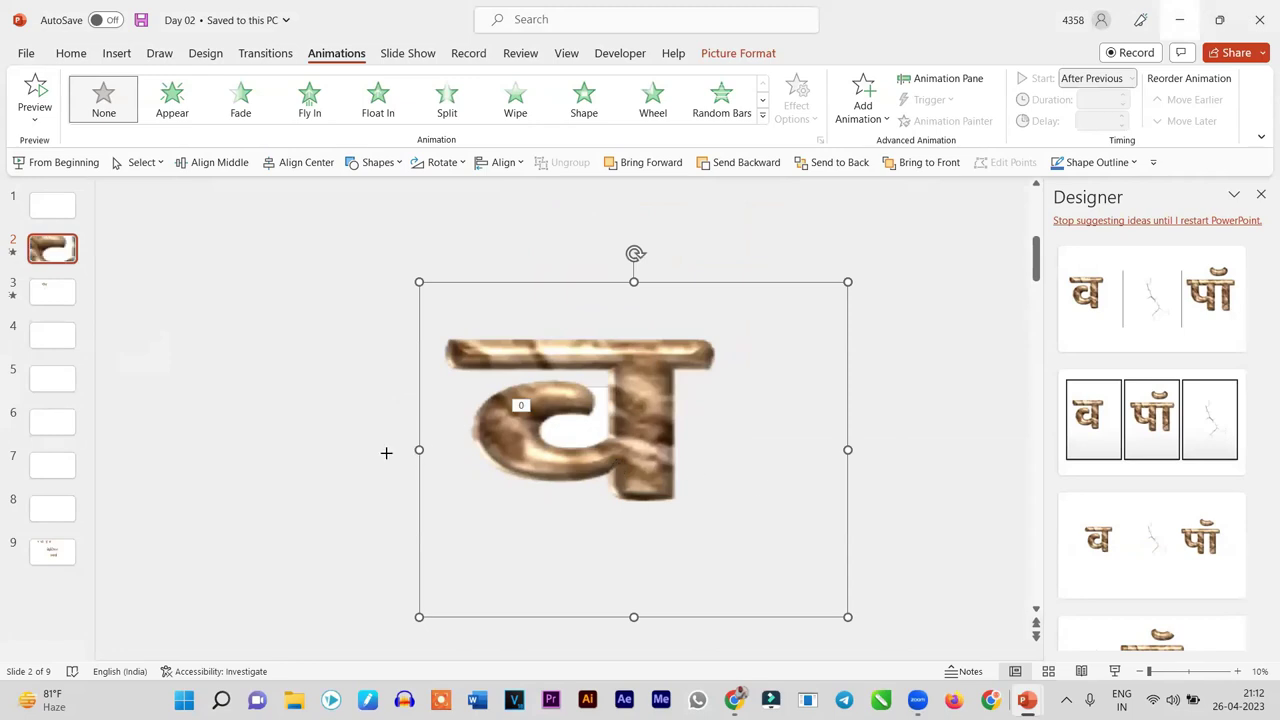
{"action": "left_click_drag", "start_coordinate": [386, 452], "coordinate": [350, 451]}
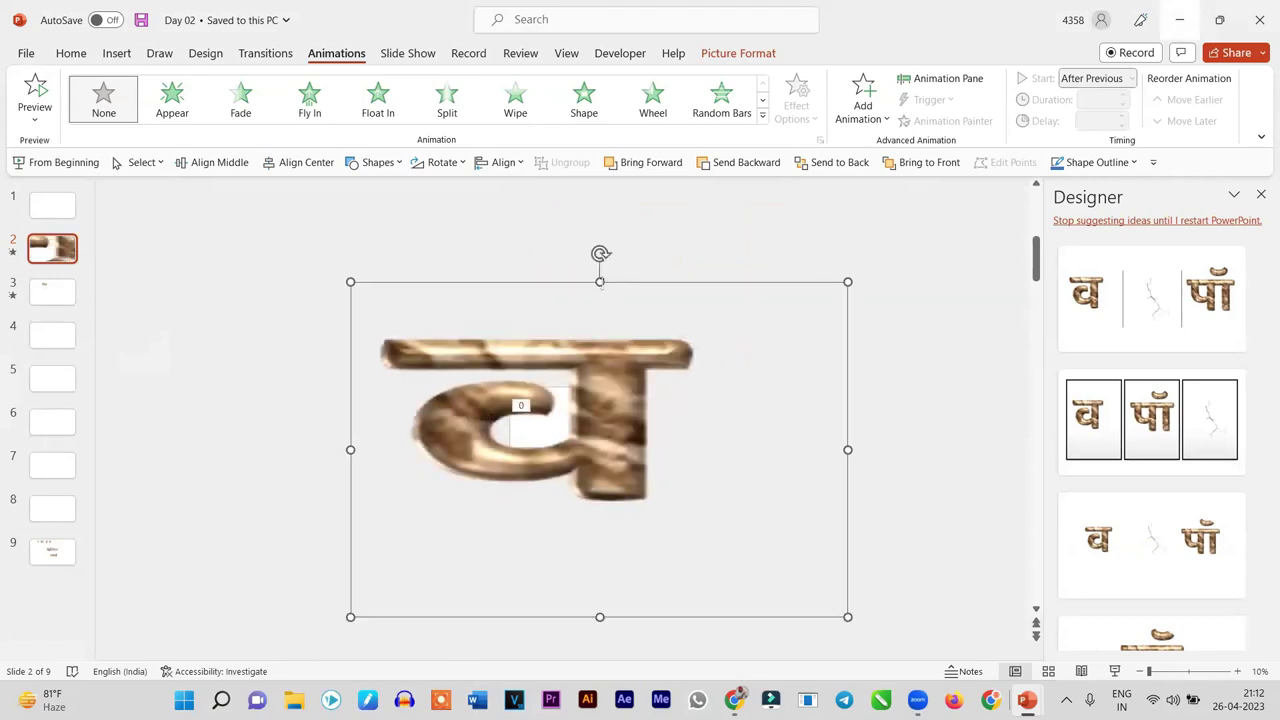
{"action": "left_click_drag", "start_coordinate": [600, 282], "coordinate": [602, 186]}
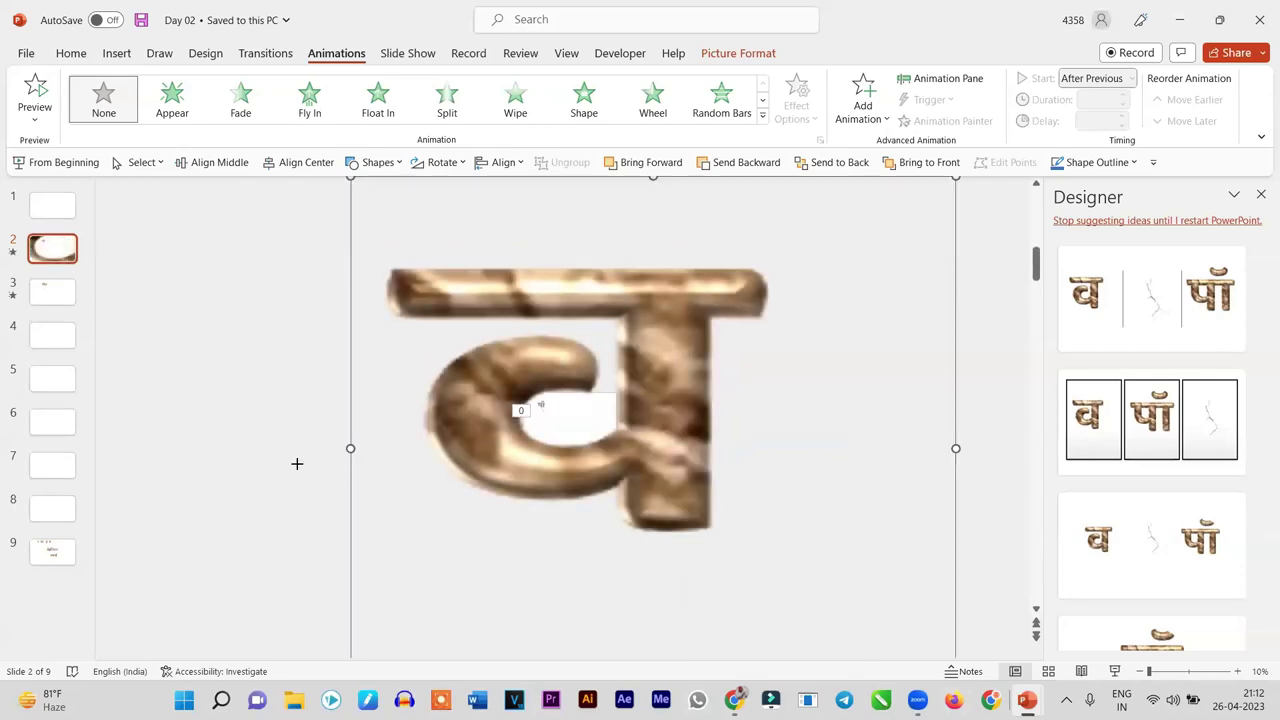
{"action": "left_click_drag", "start_coordinate": [296, 463], "coordinate": [310, 478]}
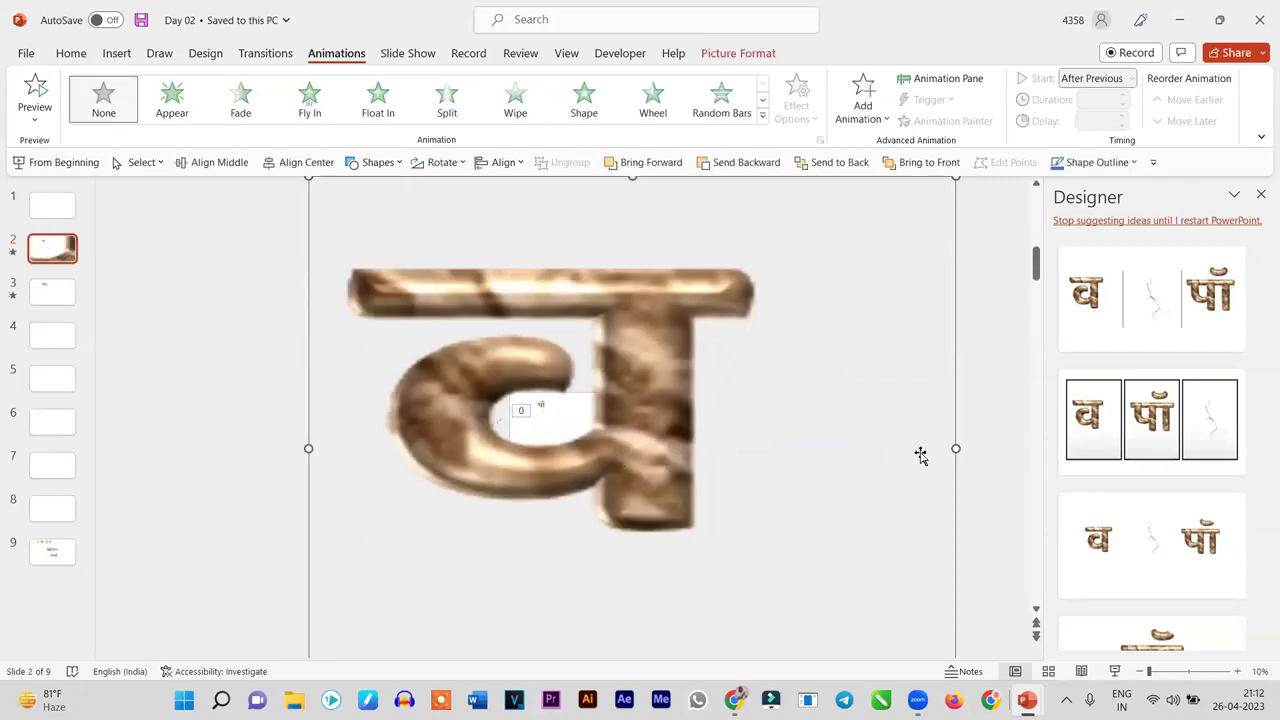
{"action": "left_click_drag", "start_coordinate": [953, 448], "coordinate": [1023, 451]}
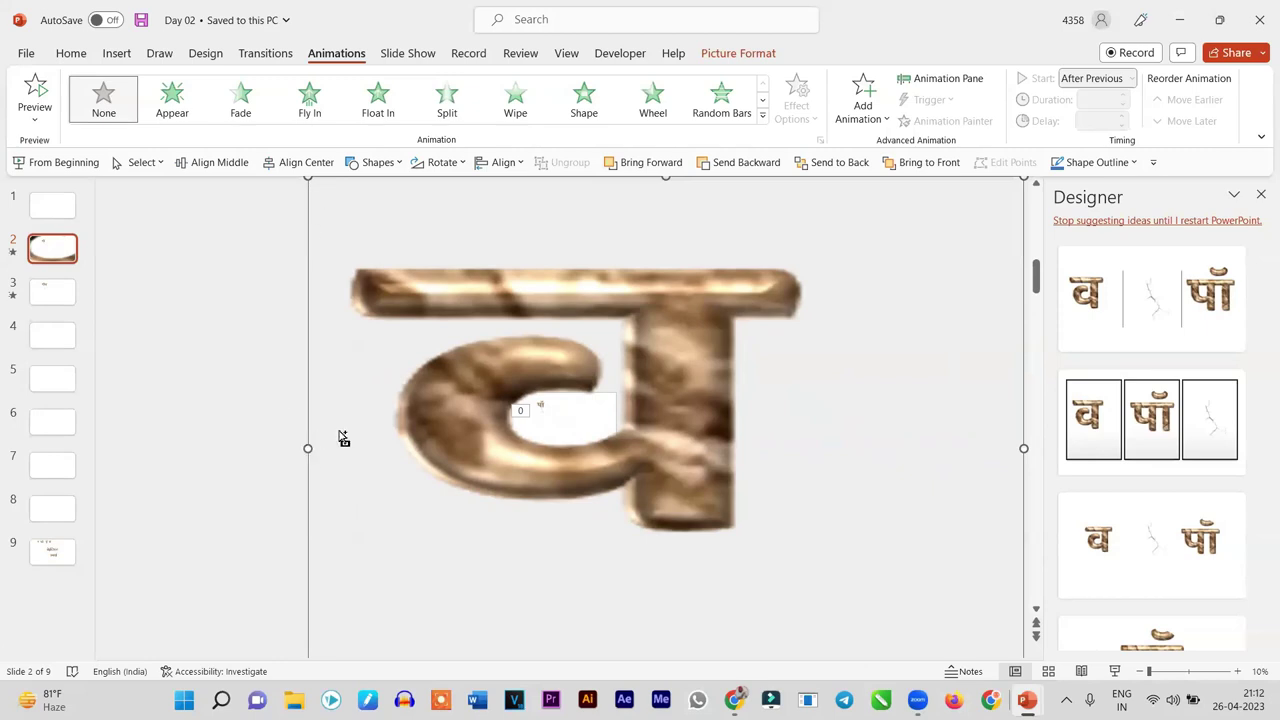
Close the Designer pane and keep enlarging व until it far exceeds the slide
{"action": "scroll", "coordinate": [325, 455], "scroll_direction": "up", "scroll_amount": 2}
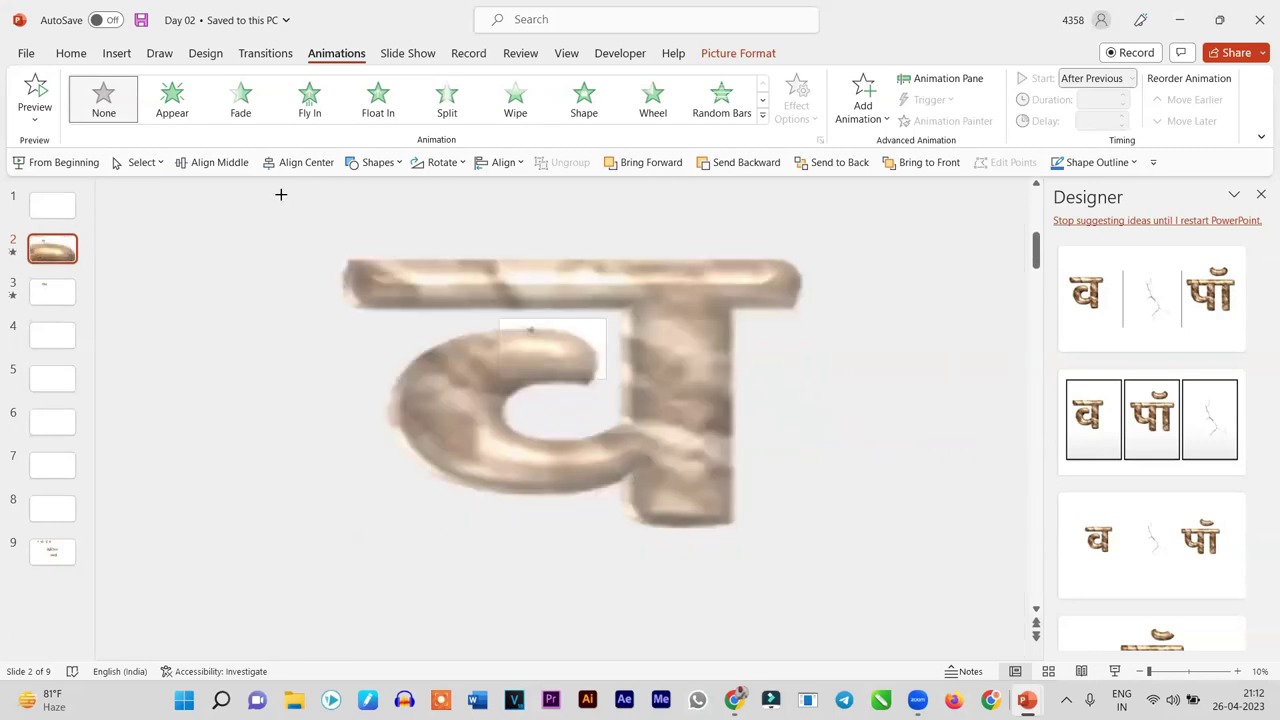
{"action": "left_click_drag", "start_coordinate": [305, 207], "coordinate": [150, 180]}
{"action": "left_click_drag", "start_coordinate": [583, 416], "coordinate": [697, 420]}
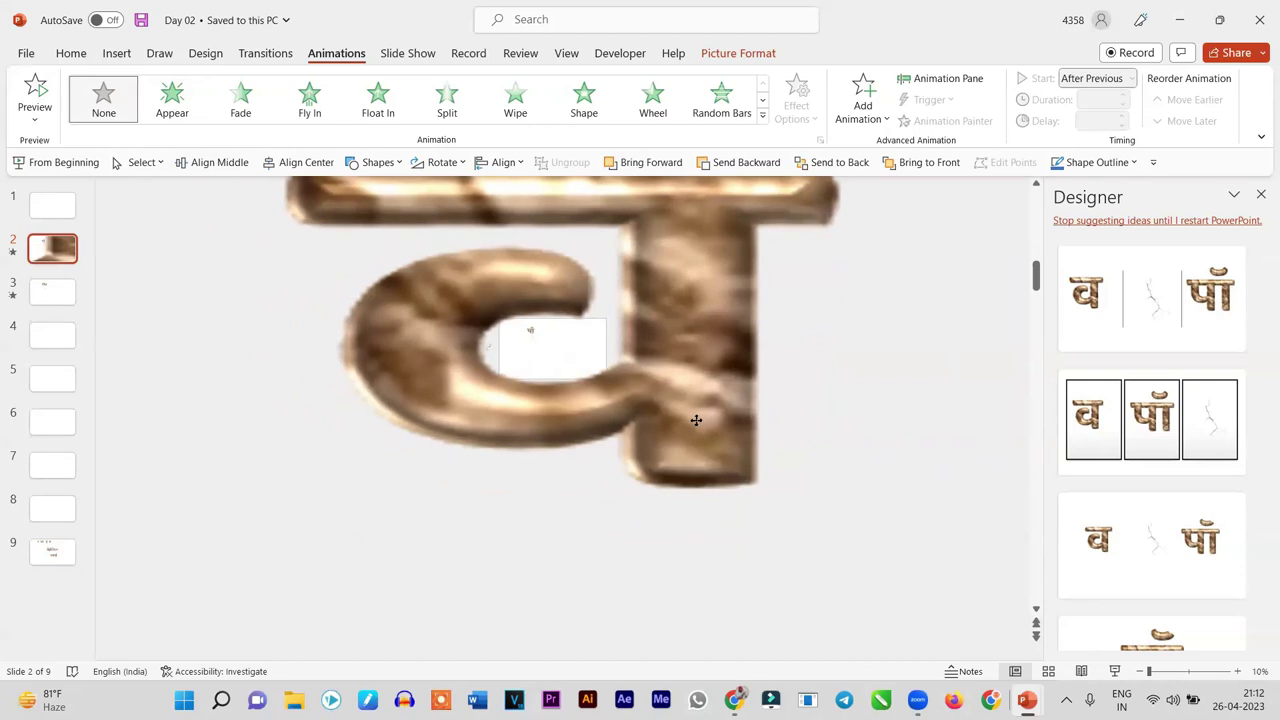
{"action": "key", "text": "ctrl+z"}
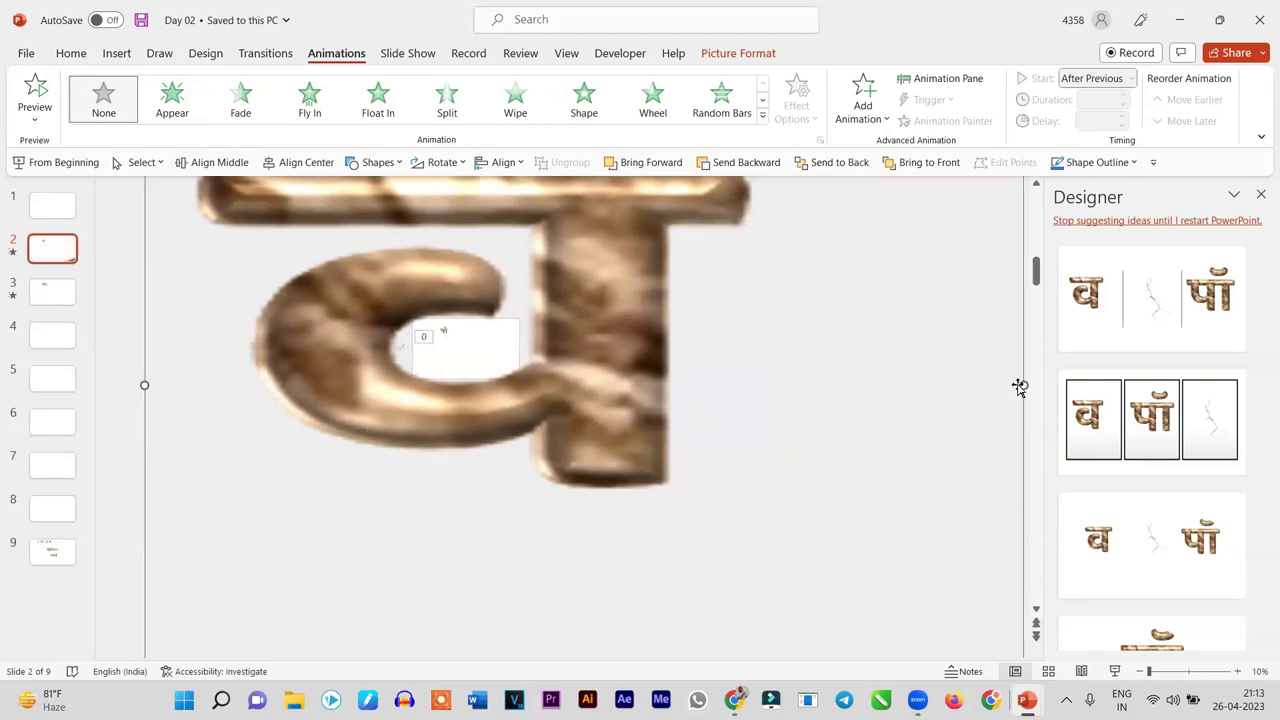
{"action": "left_click", "coordinate": [1260, 195]}
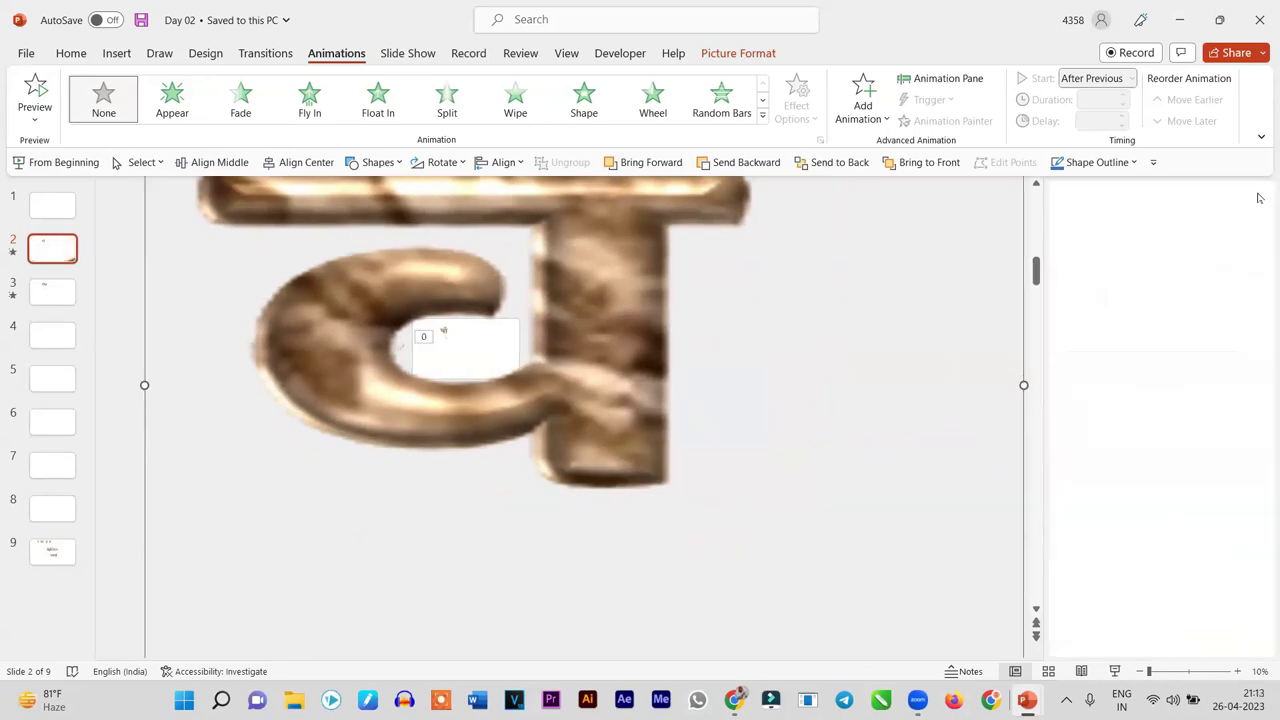
{"action": "left_click_drag", "start_coordinate": [590, 430], "coordinate": [572, 430]}
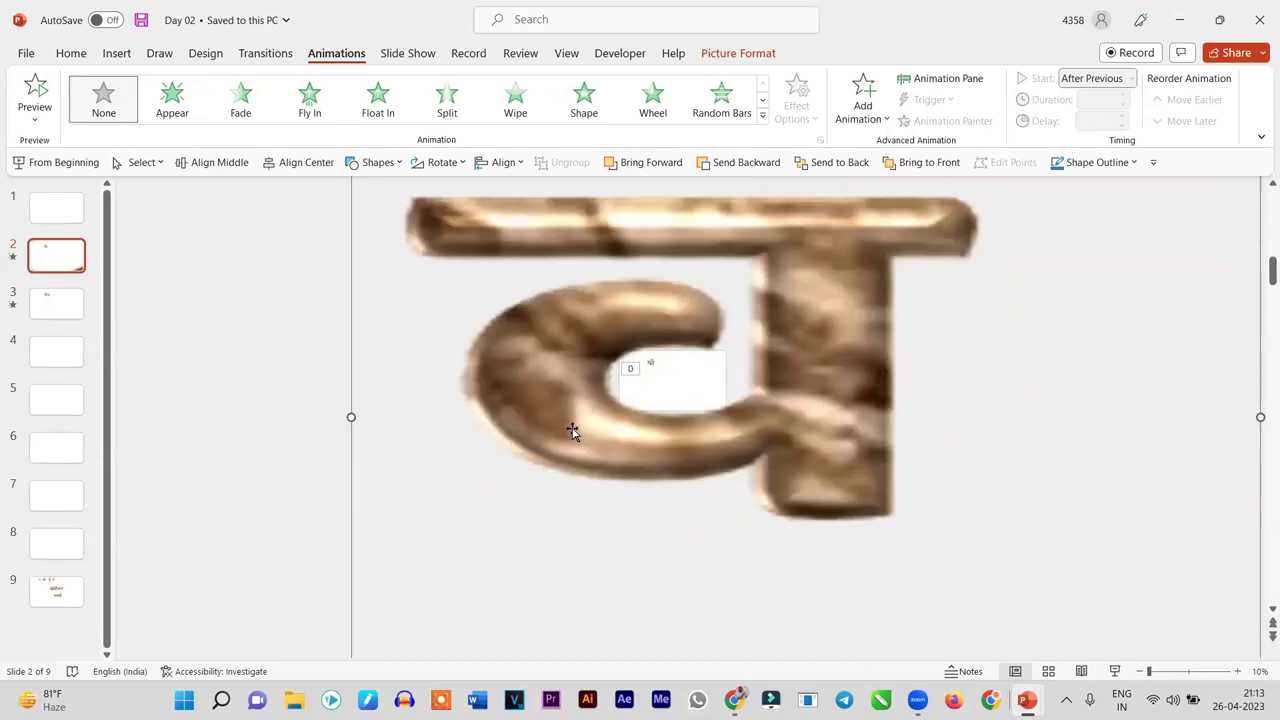
{"action": "left_click_drag", "start_coordinate": [353, 415], "coordinate": [310, 420]}
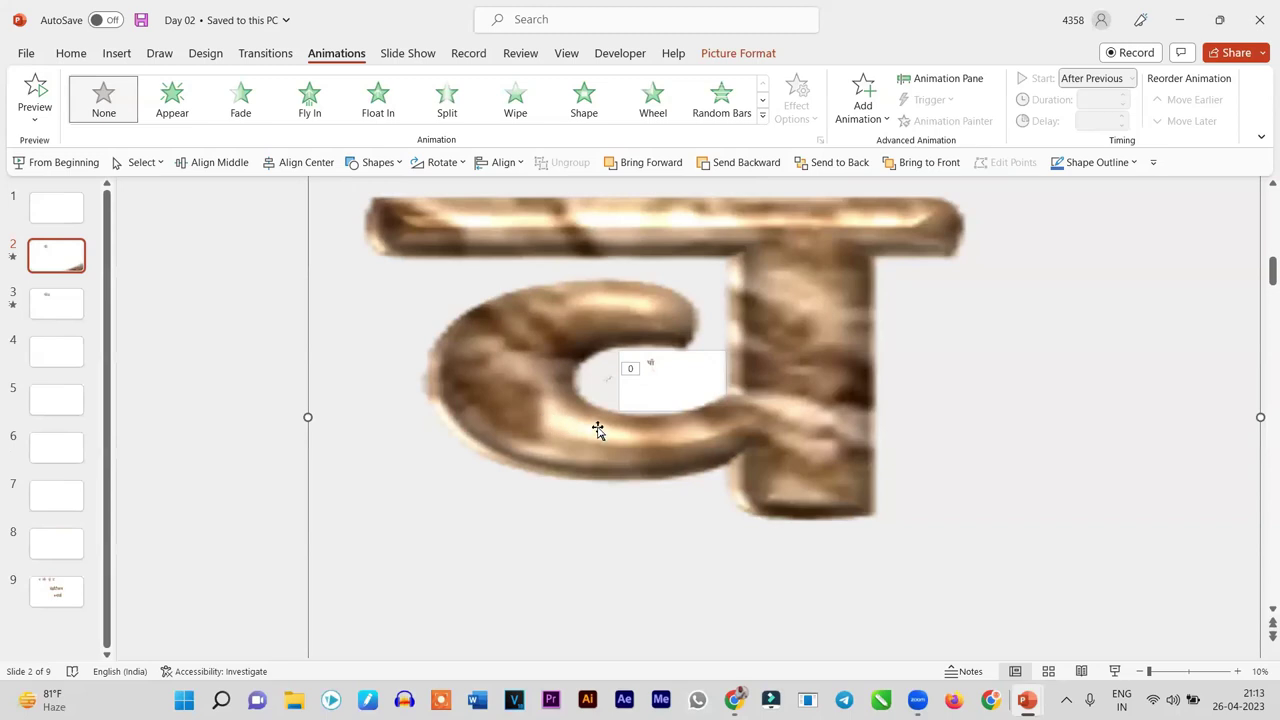
{"action": "left_click_drag", "start_coordinate": [817, 440], "coordinate": [820, 570]}
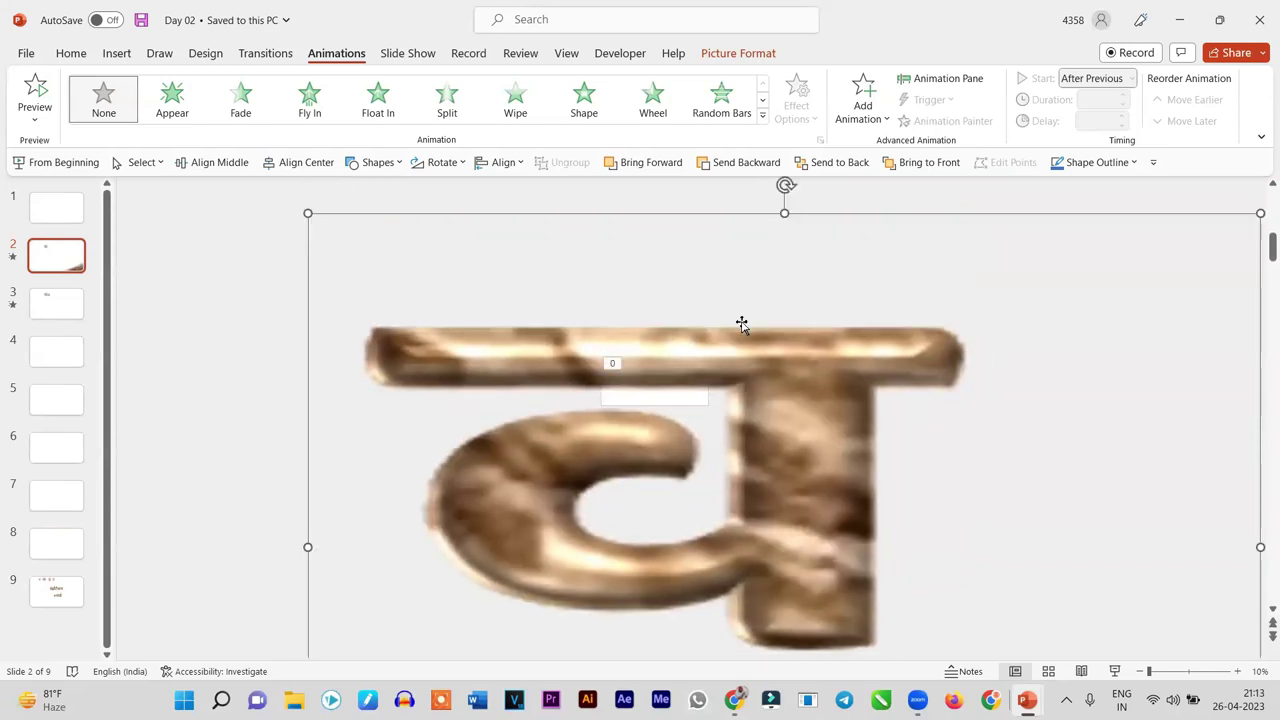
{"action": "left_click_drag", "start_coordinate": [308, 214], "coordinate": [240, 234]}
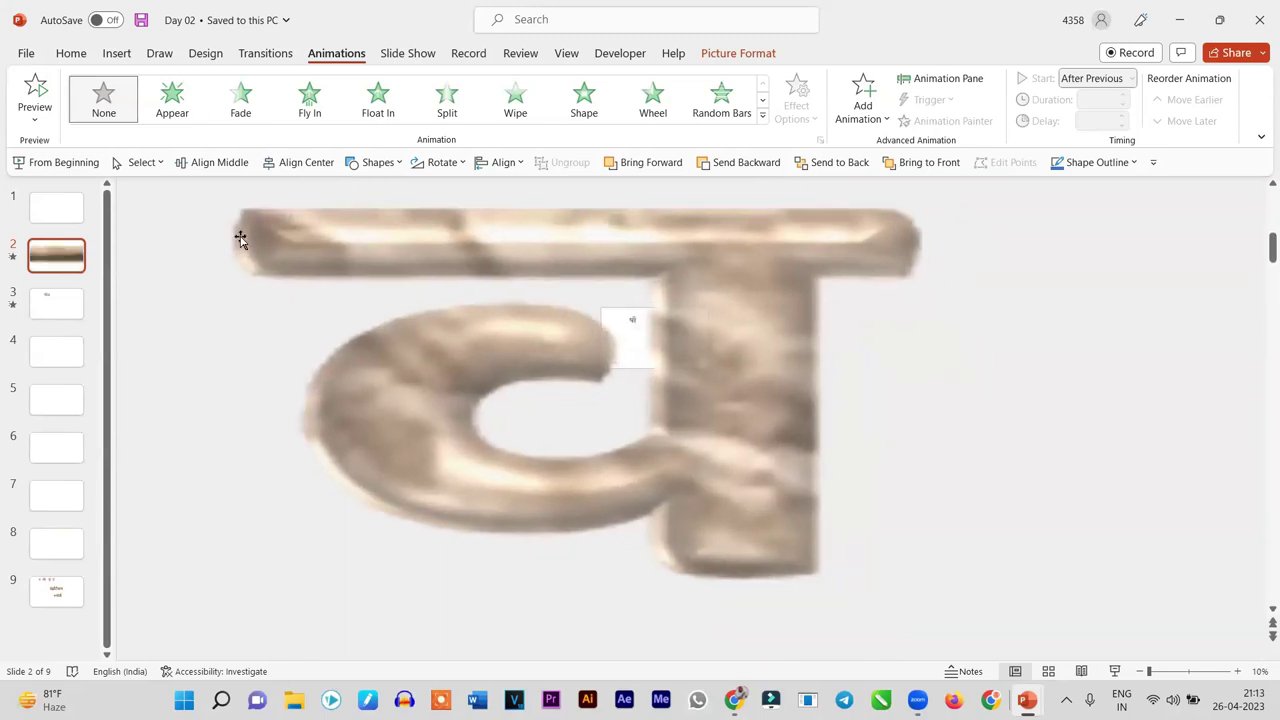
{"action": "left_click_drag", "start_coordinate": [690, 509], "coordinate": [808, 434]}
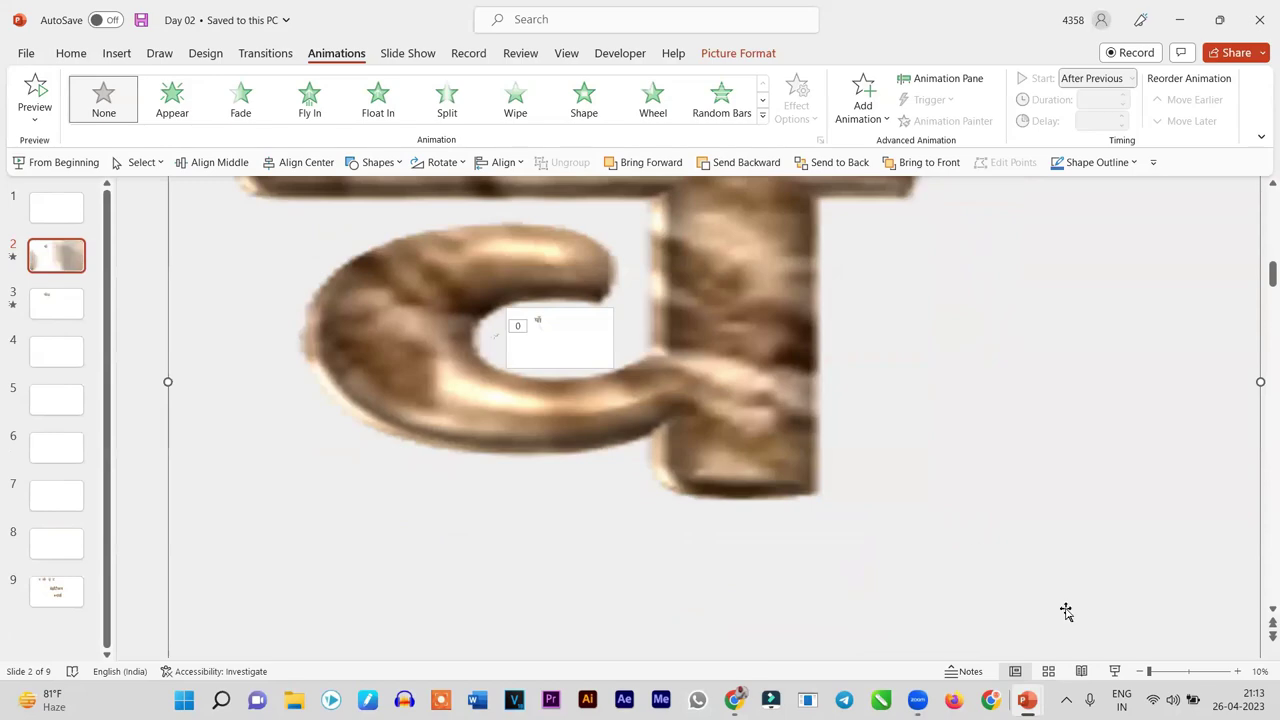
{"action": "left_click", "coordinate": [1113, 671]}
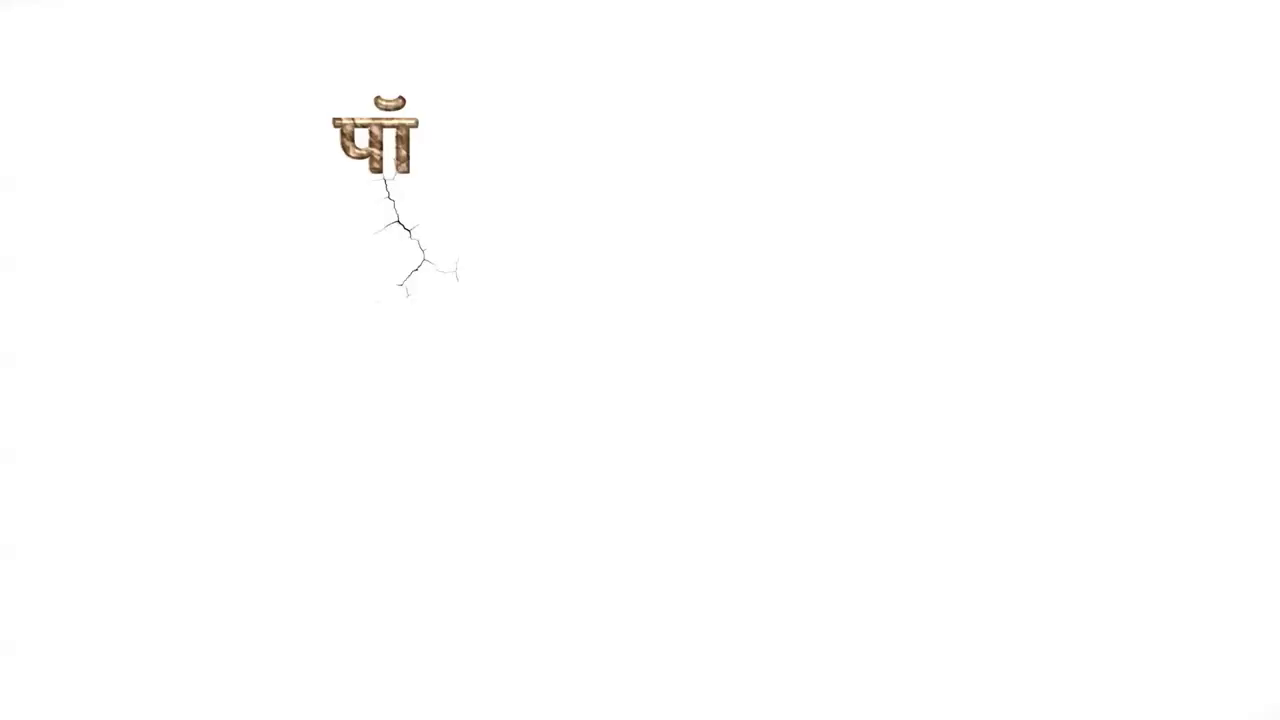
{"action": "left_click", "coordinate": [845, 484]}
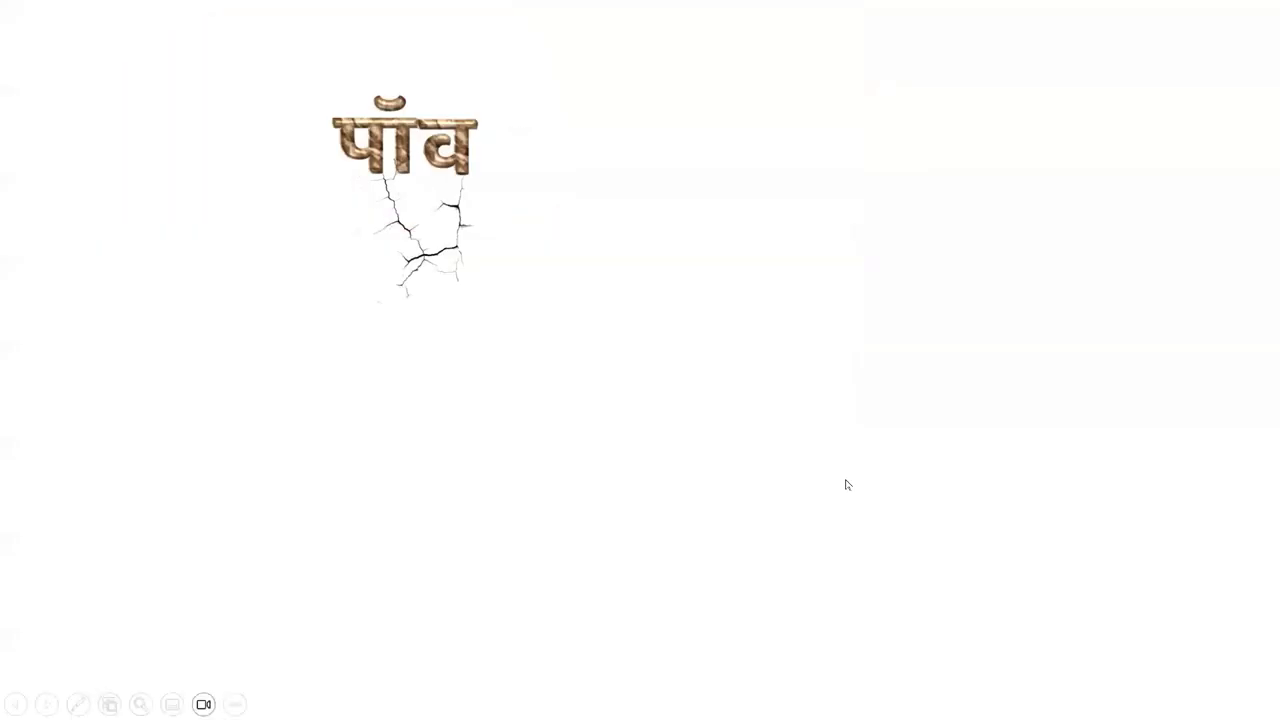
{"action": "key", "text": "Left"}
{"action": "left_click", "coordinate": [845, 484]}
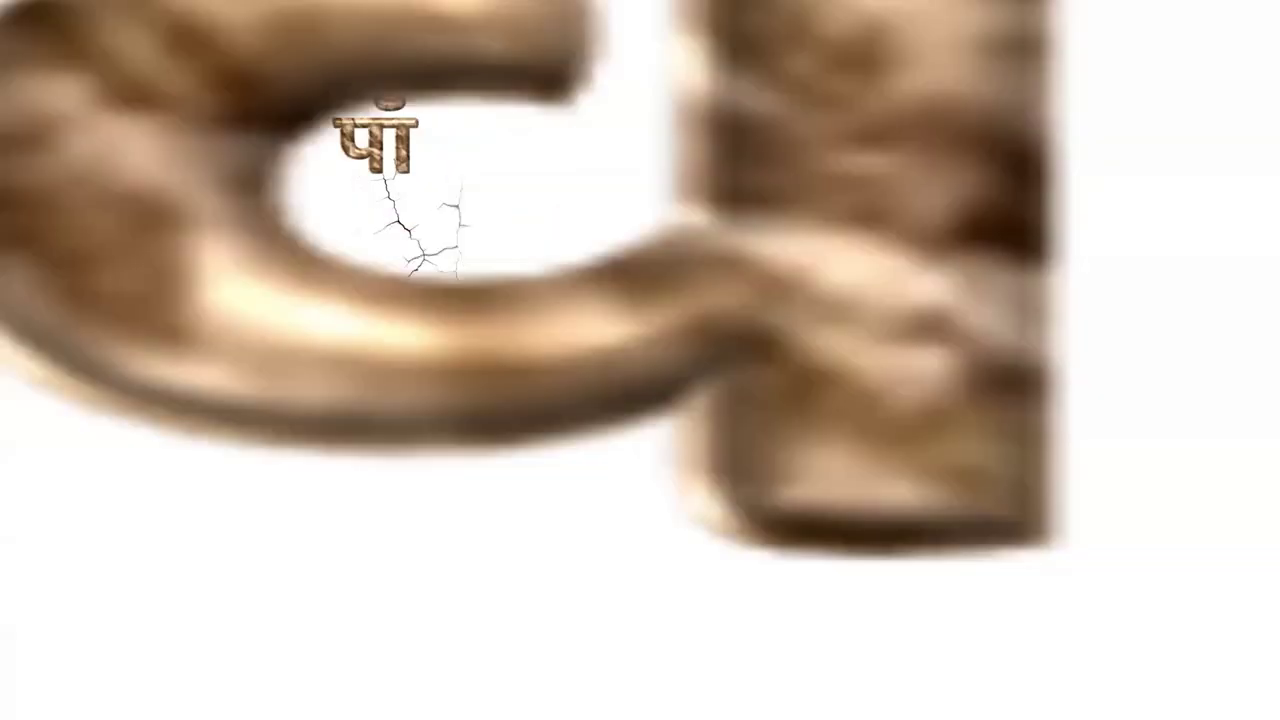
{"action": "key", "text": "Left"}
{"action": "key", "text": "Right"}
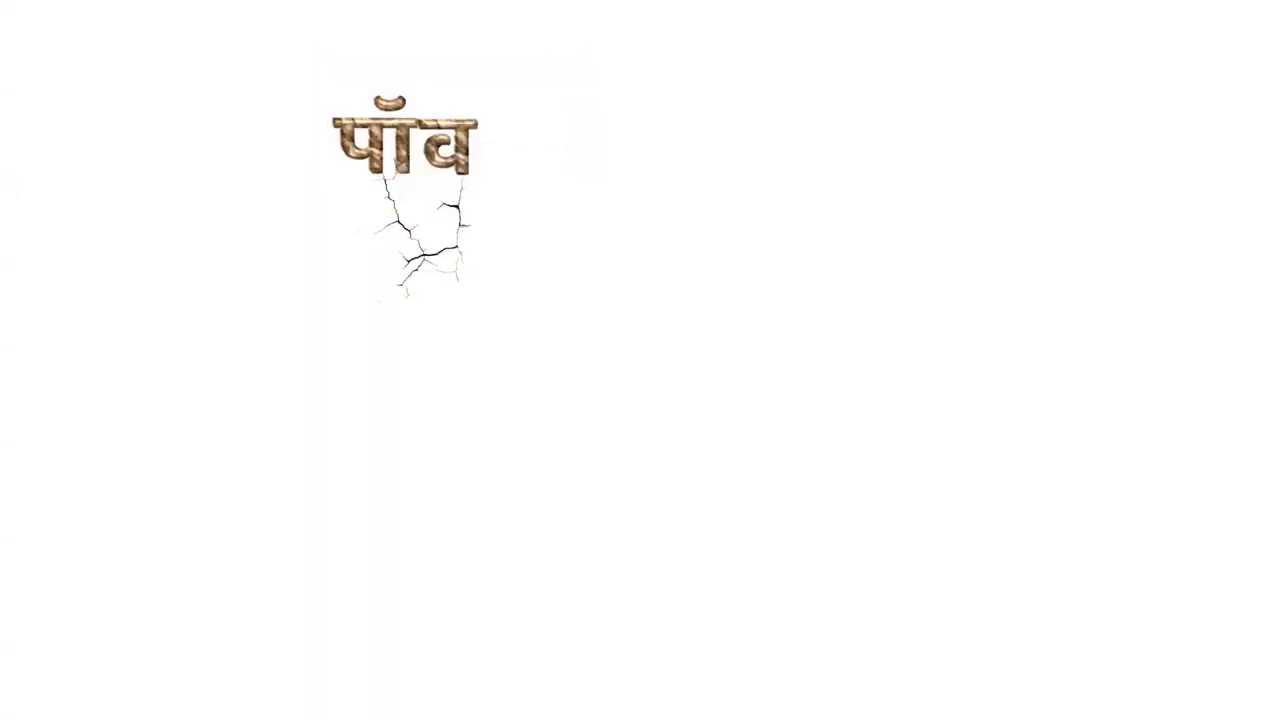
{"action": "key", "text": "Left"}
{"action": "key", "text": "Right"}
{"action": "key", "text": "Left"}
{"action": "key", "text": "Right"}
{"action": "key", "text": "Left"}
{"action": "key", "text": "Right"}
{"action": "key", "text": "Left"}
{"action": "key", "text": "Right"}
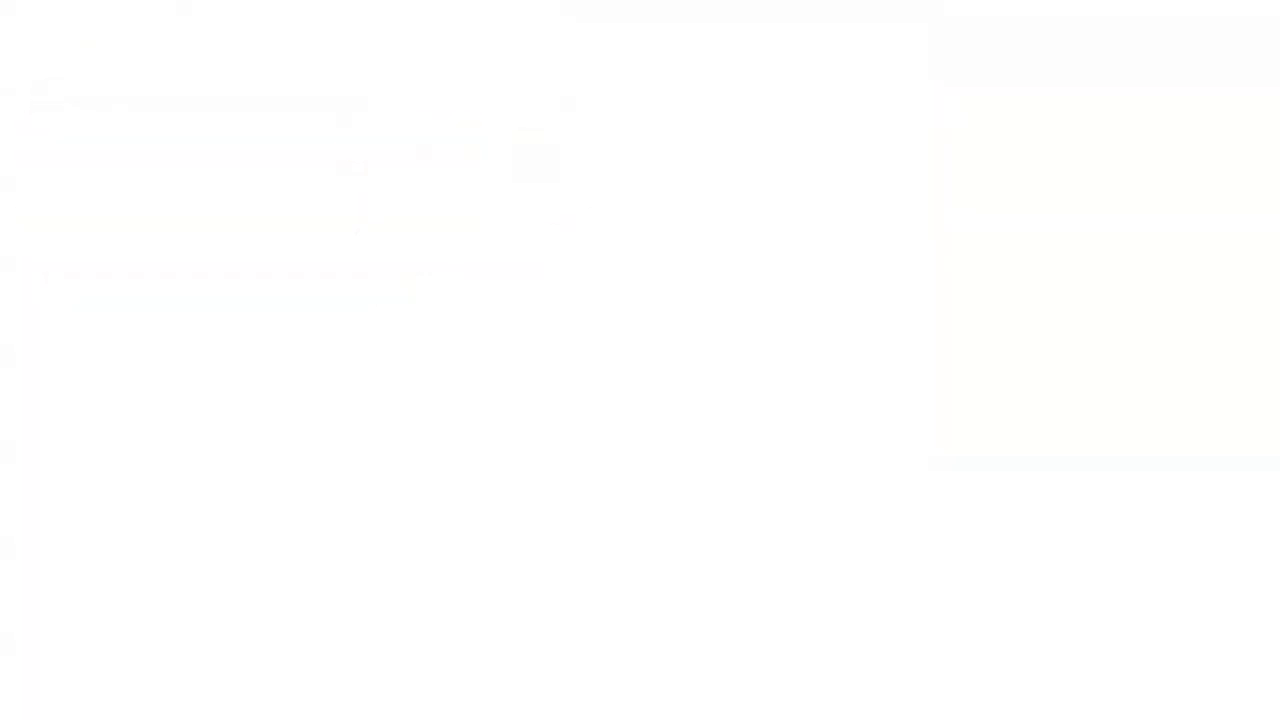
{"action": "key", "text": "Left"}
{"action": "key", "text": "Right"}
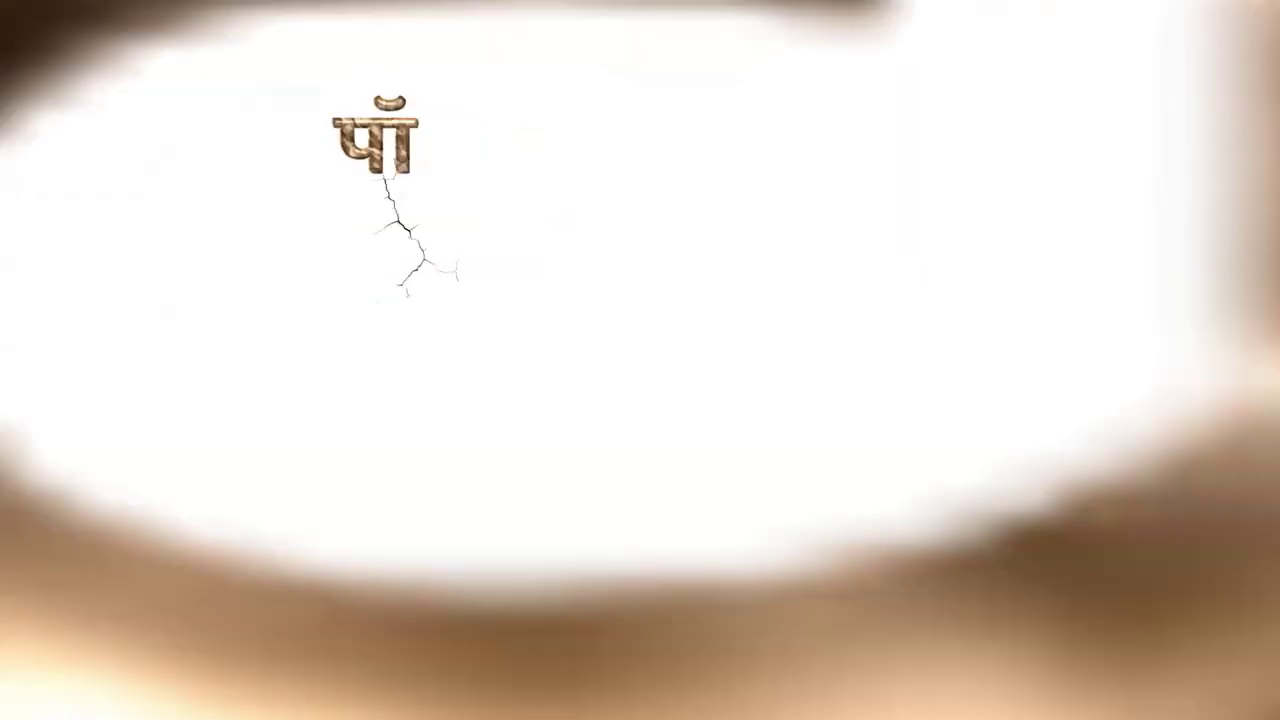
{"action": "key", "text": "Left"}
{"action": "key", "text": "Right"}
{"action": "key", "text": "Left"}
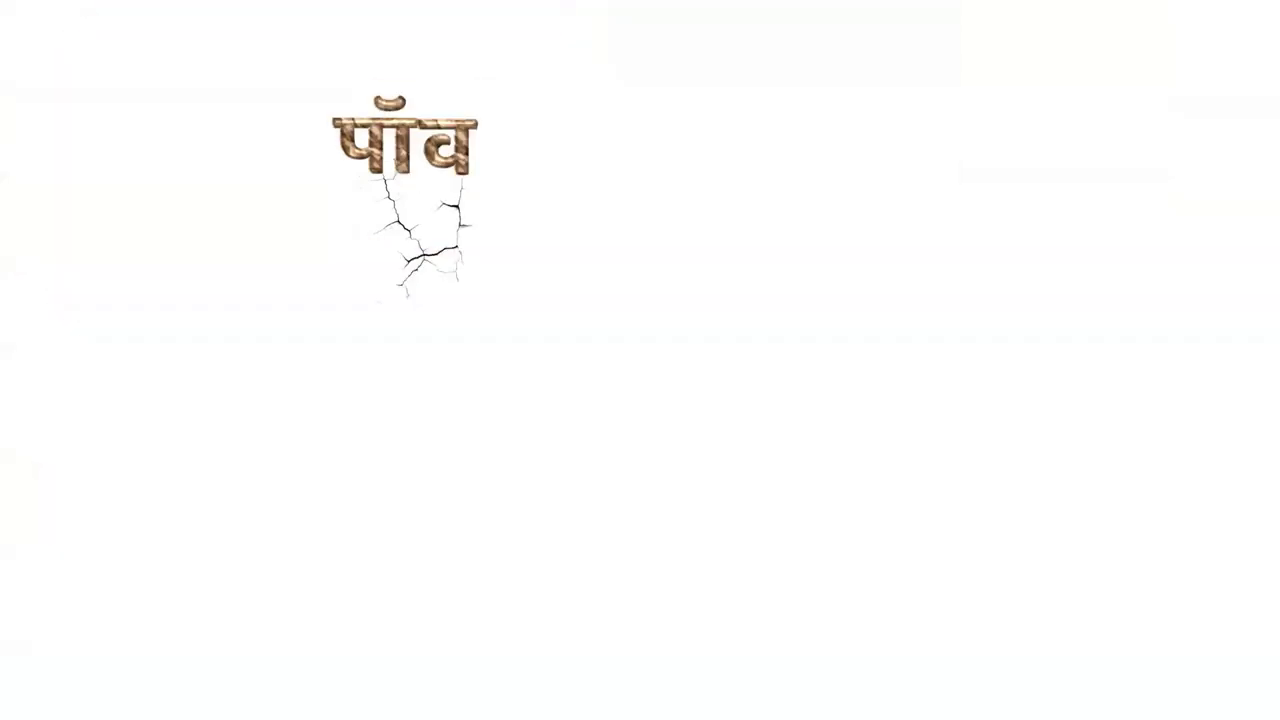
{"action": "key", "text": "Escape"}
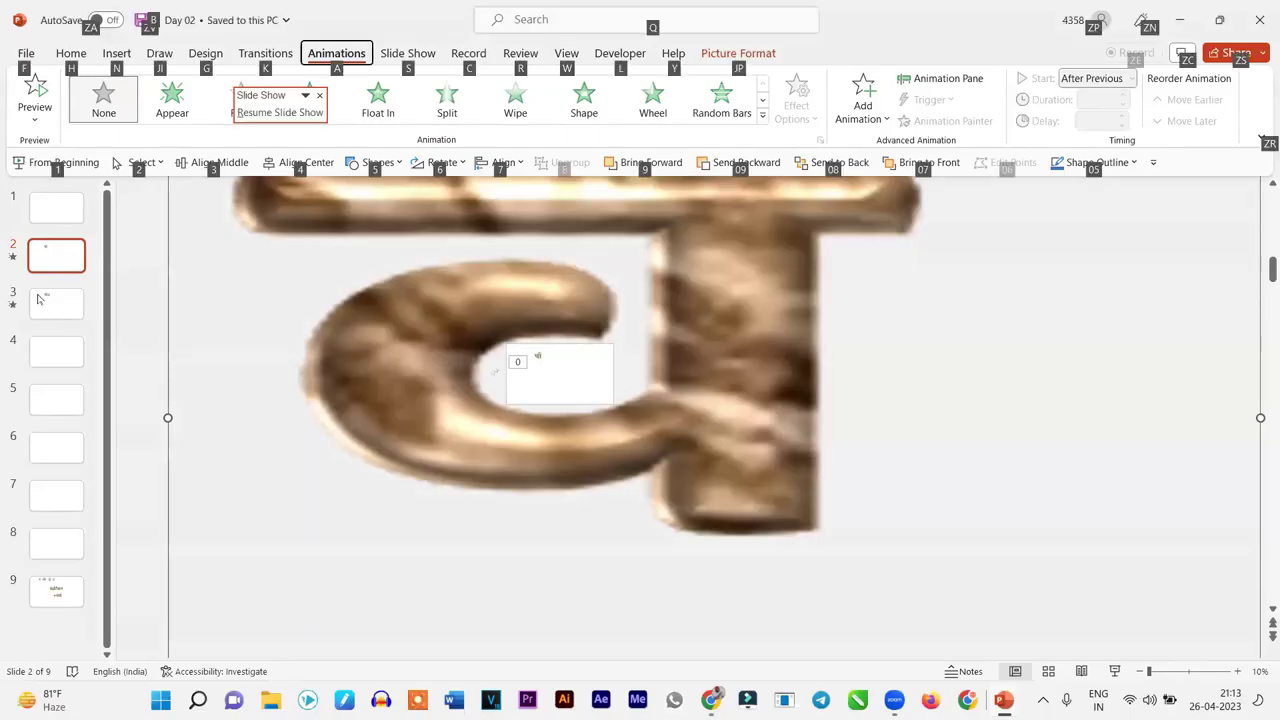
Nudge slide 3's crack picture slightly left and give it an Appear animation starting After Previous
{"action": "left_click", "coordinate": [56, 304]}
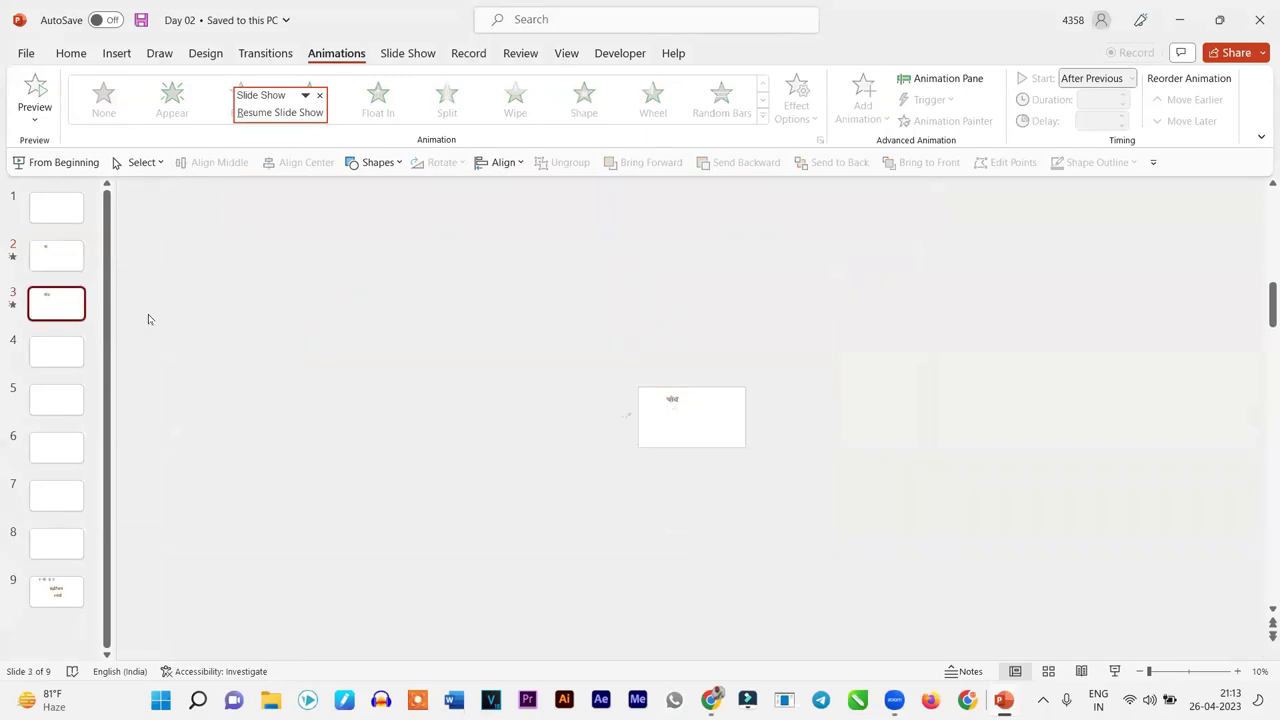
{"action": "left_click", "coordinate": [661, 395]}
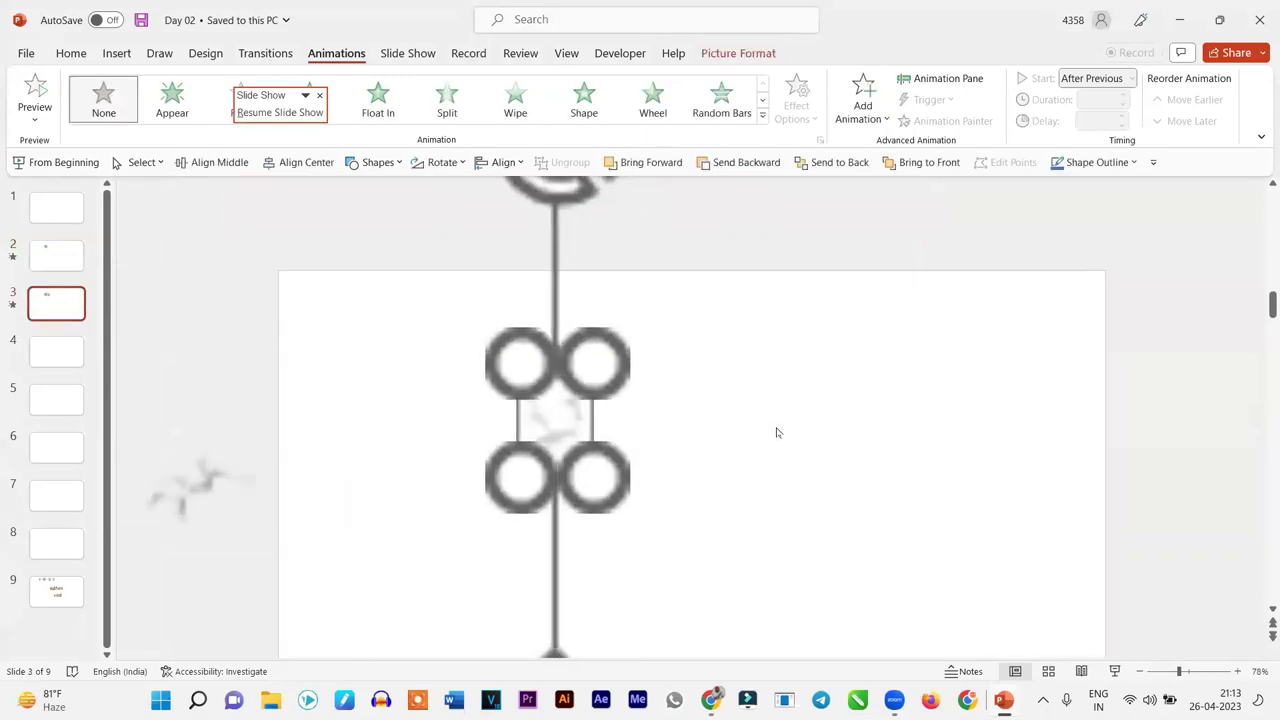
{"action": "scroll", "coordinate": [776, 432], "scroll_direction": "up", "scroll_amount": 5}
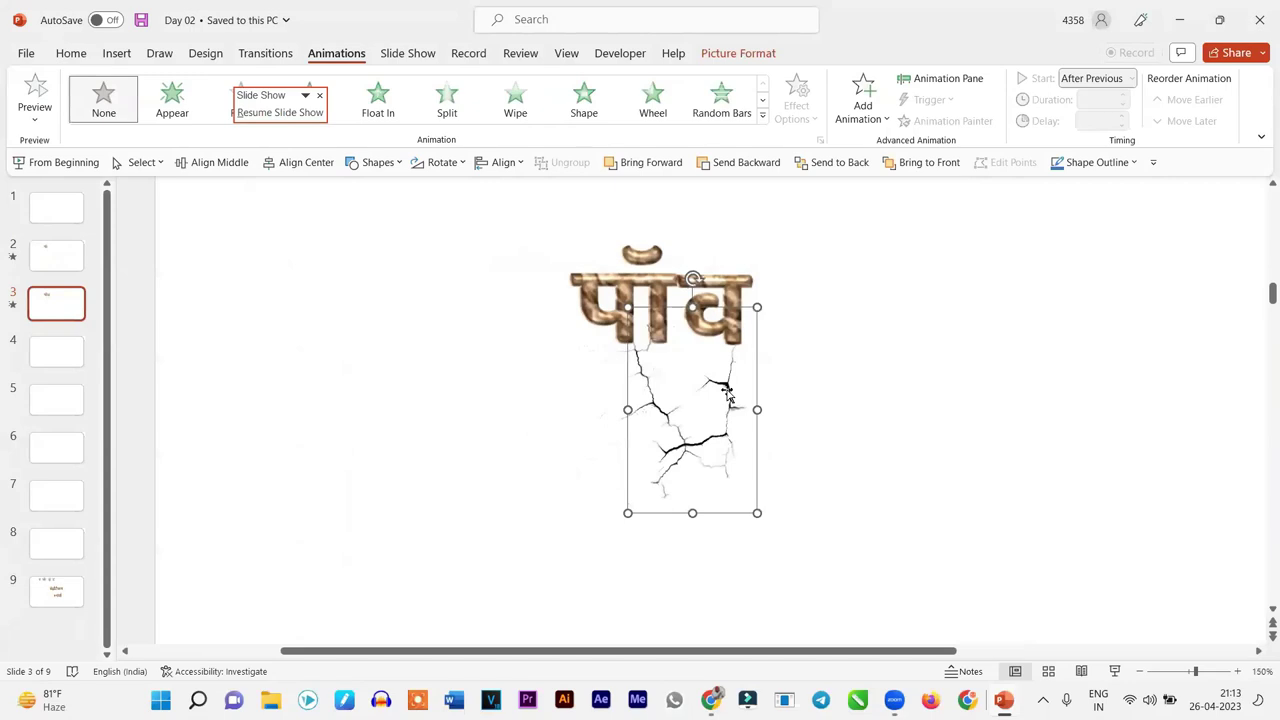
{"action": "left_click", "coordinate": [830, 419]}
{"action": "left_click", "coordinate": [731, 389]}
{"action": "left_click_drag", "start_coordinate": [744, 399], "coordinate": [733, 397]}
{"action": "left_click", "coordinate": [319, 95]}
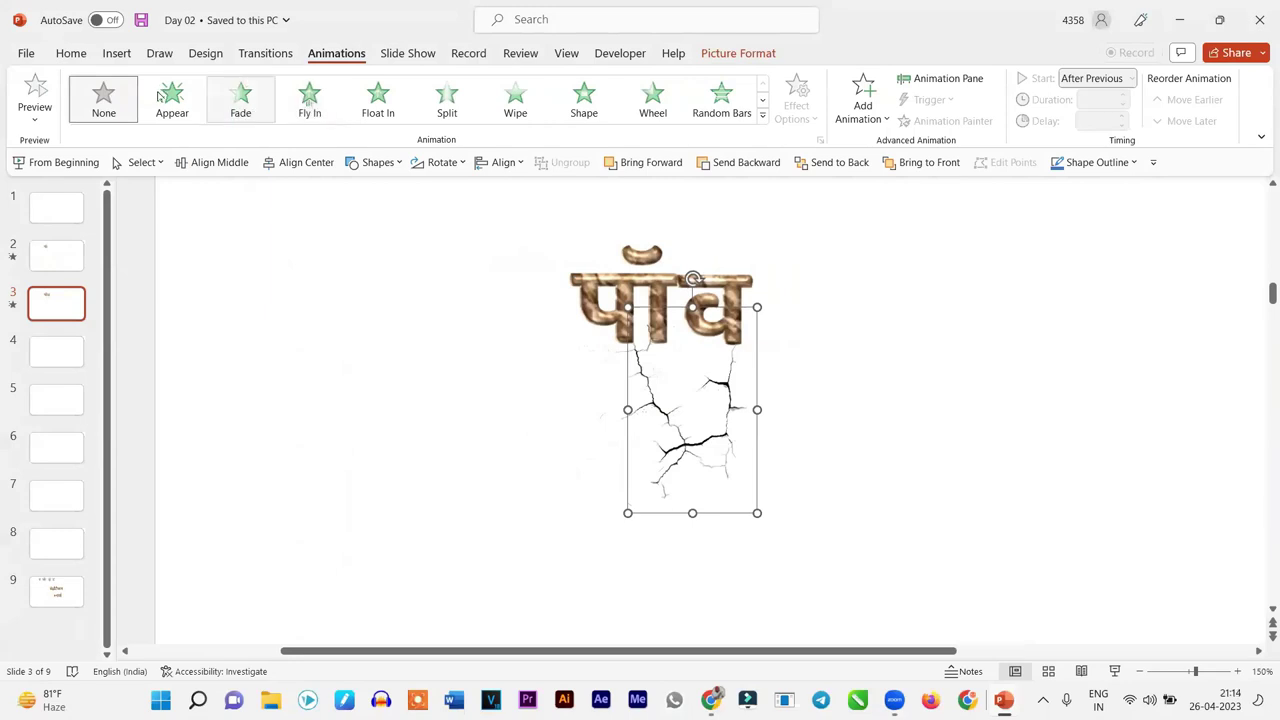
{"action": "left_click", "coordinate": [172, 100]}
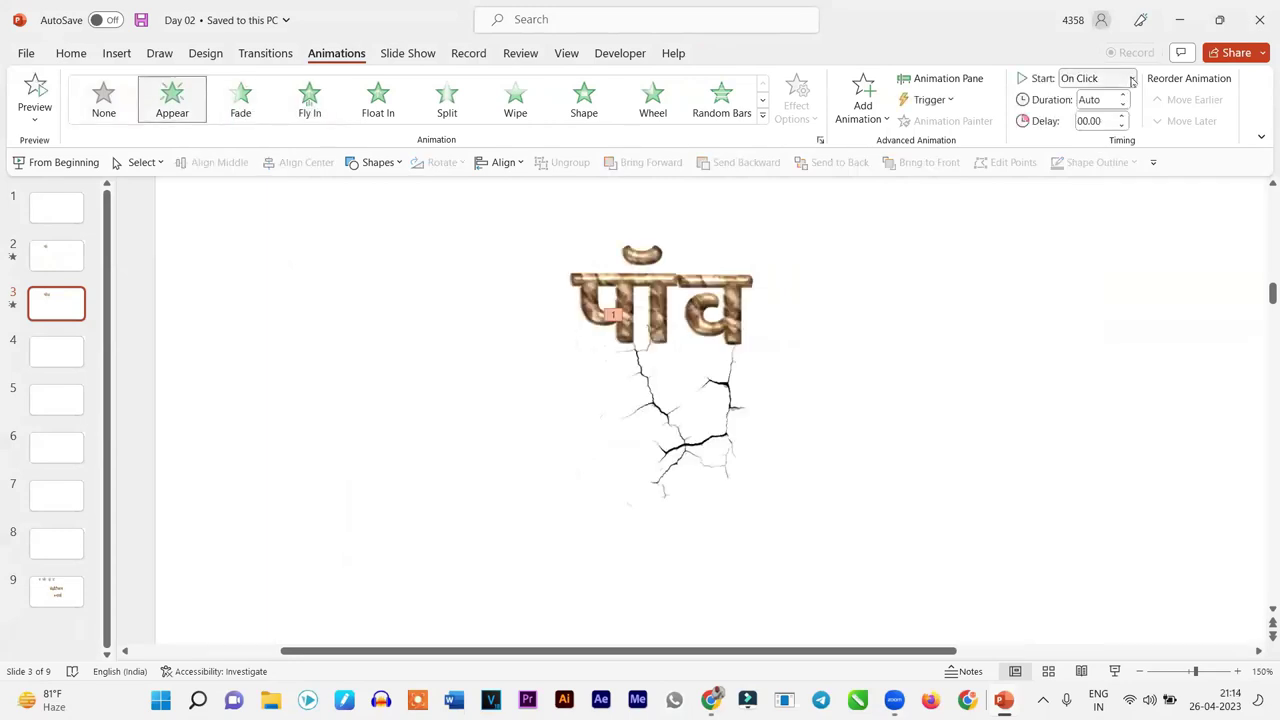
{"action": "left_click", "coordinate": [1132, 80]}
{"action": "left_click", "coordinate": [1098, 138]}
Preview the slide show from slide 2, then move slide 4 after slide 5
{"action": "left_click", "coordinate": [44, 262]}
{"action": "left_click", "coordinate": [1115, 671]}
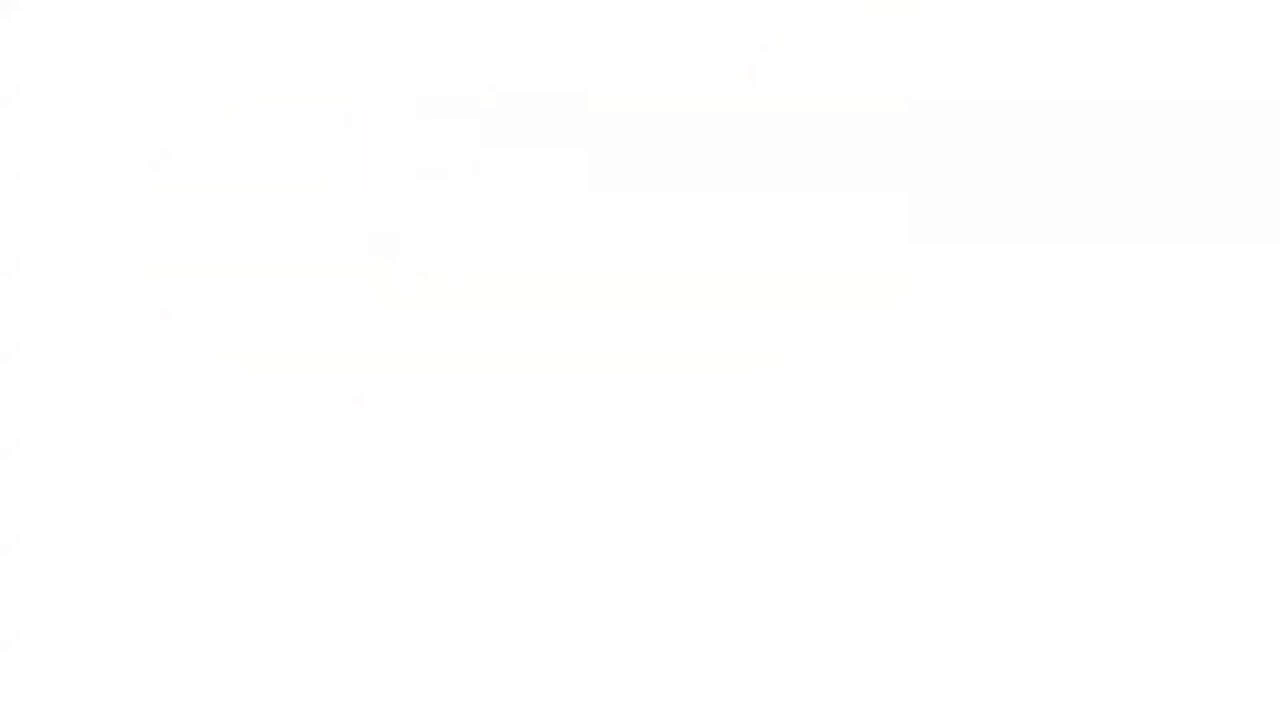
{"action": "key", "text": "Escape"}
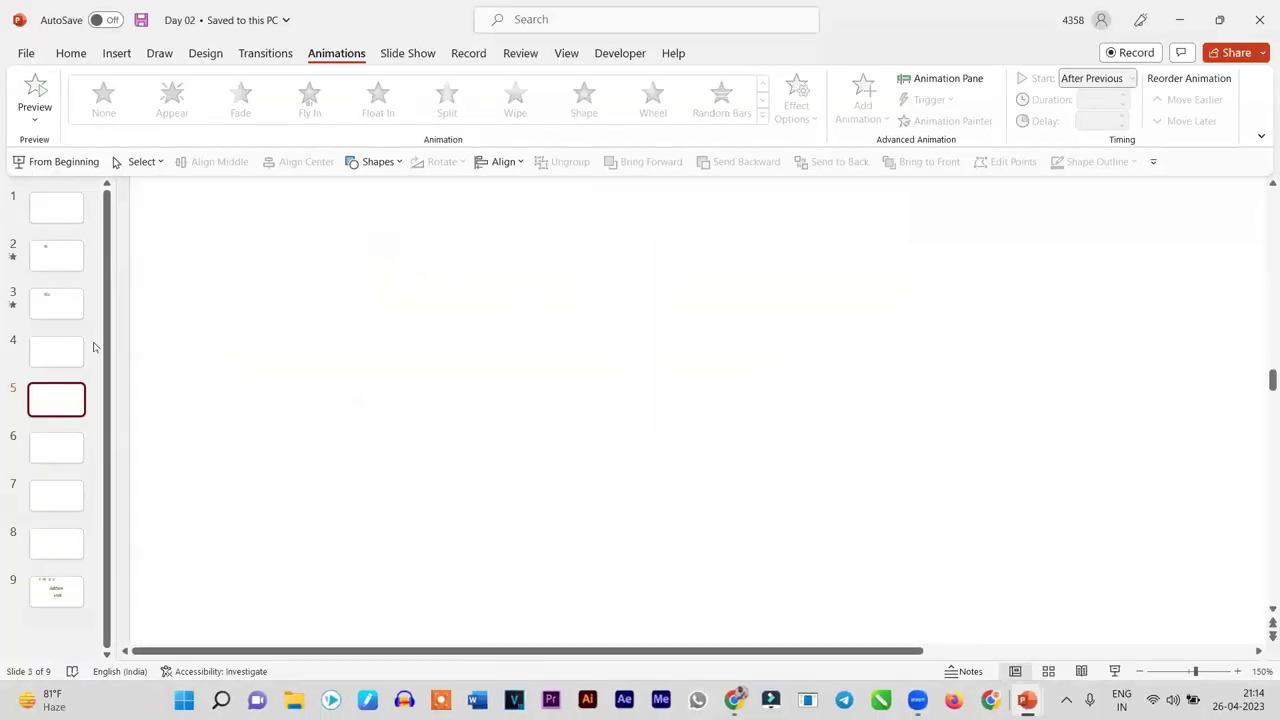
{"action": "mouse_move", "coordinate": [54, 350]}
{"action": "left_mouse_down"}
{"action": "mouse_move", "coordinate": [45, 436]}
{"action": "mouse_move", "coordinate": [226, 497]}
{"action": "left_mouse_up"}
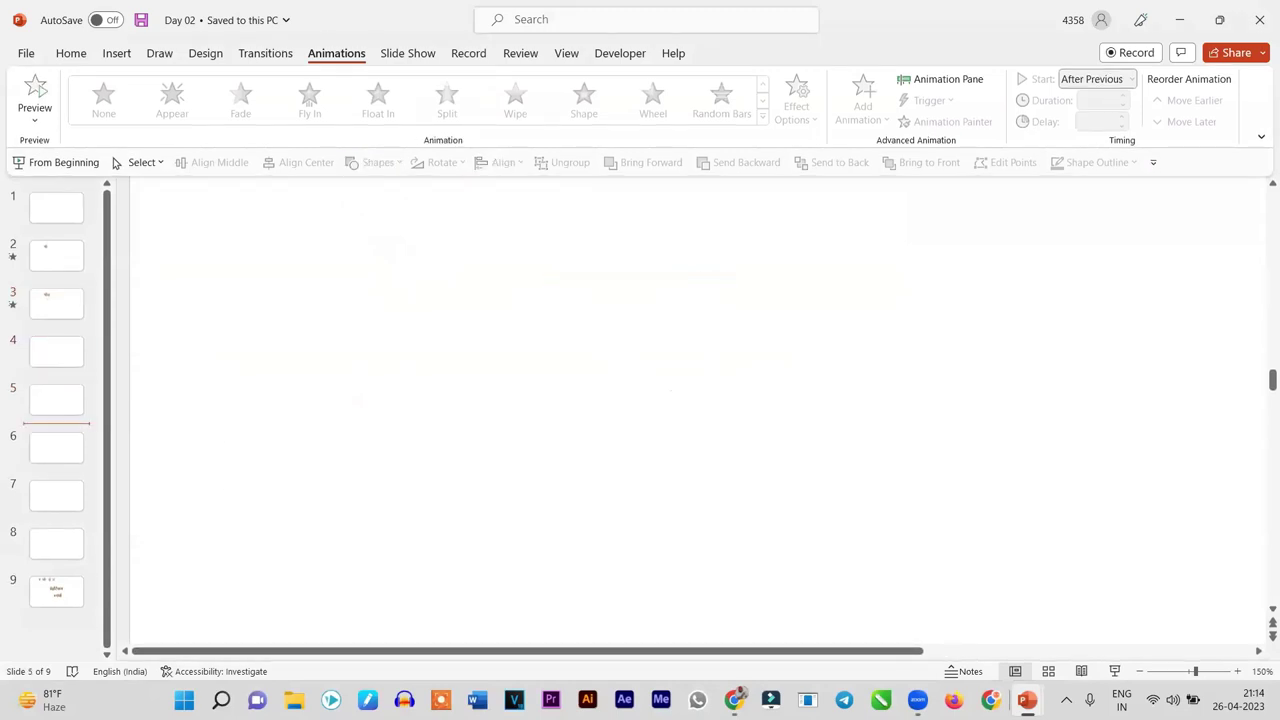
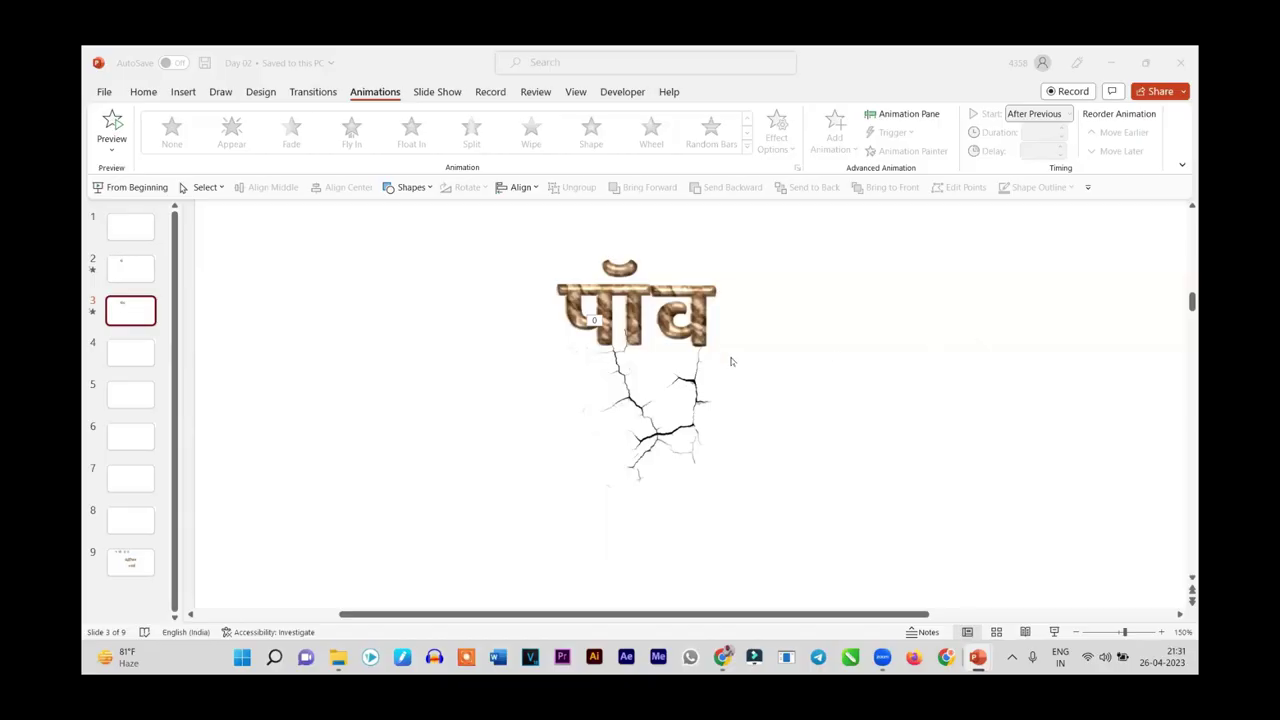
Inspect the upper and lower crack pictures and their animation on slide 3
{"action": "left_click", "coordinate": [603, 297]}
{"action": "left_click", "coordinate": [693, 310]}
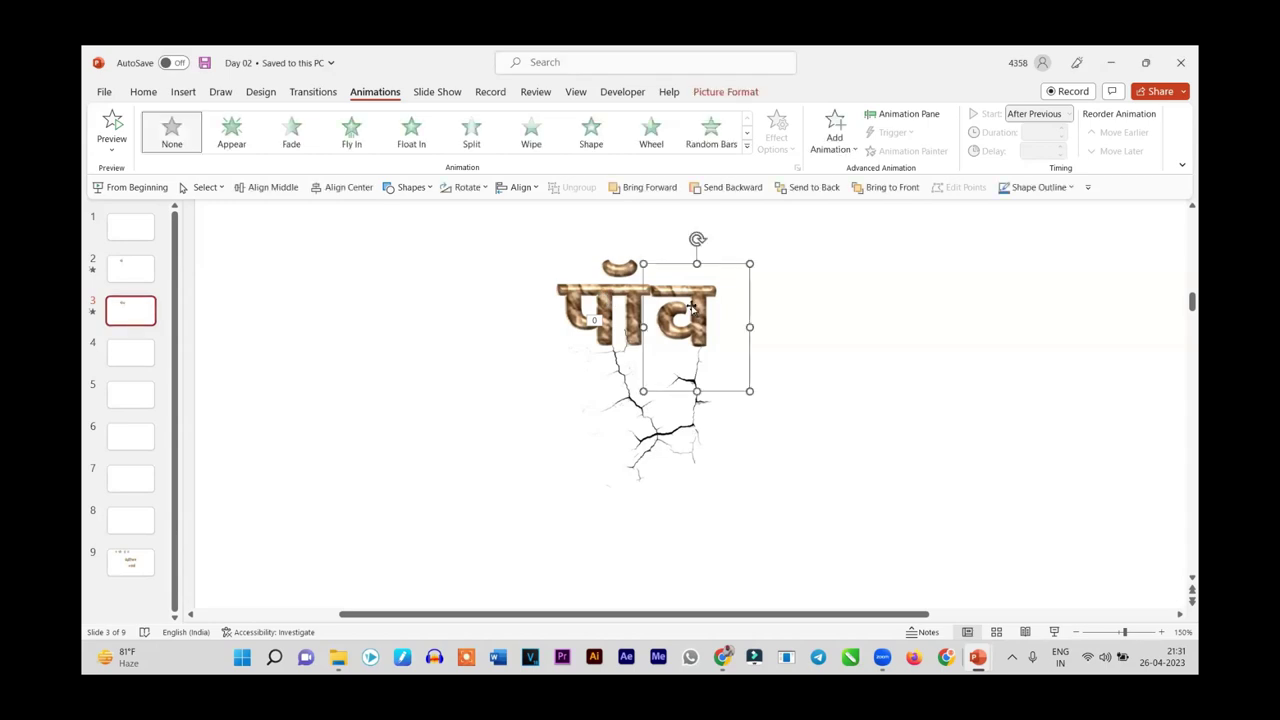
{"action": "left_click", "coordinate": [692, 410]}
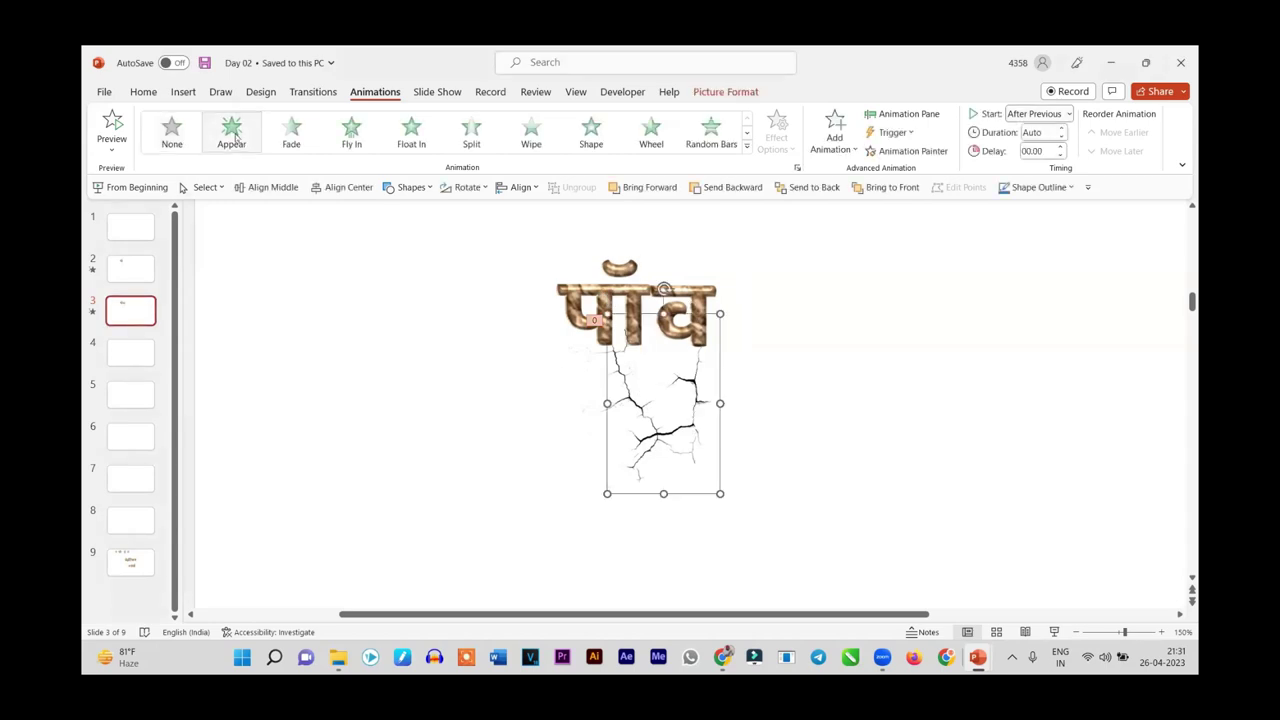
{"action": "scroll", "coordinate": [690, 357], "scroll_direction": "down", "scroll_amount": 5, "text": "ctrl"}
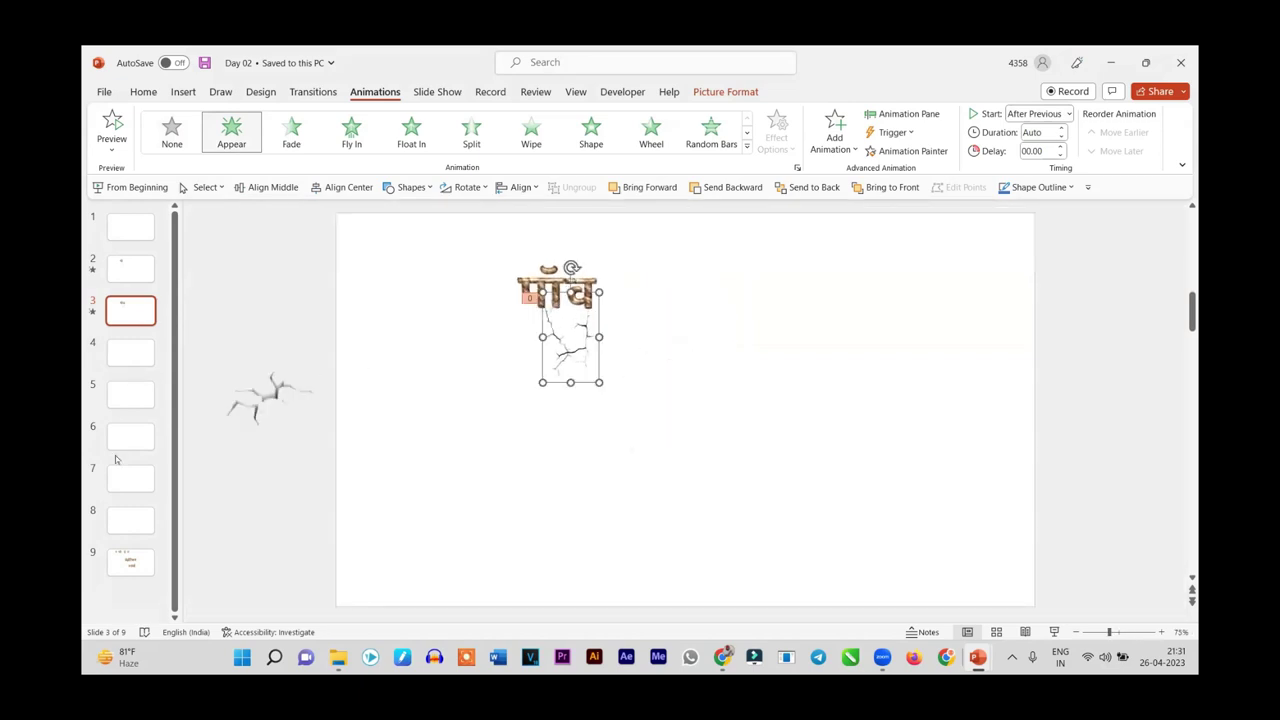
Cut the letter र from slide 9 and return to slide 3
{"action": "left_click", "coordinate": [116, 565]}
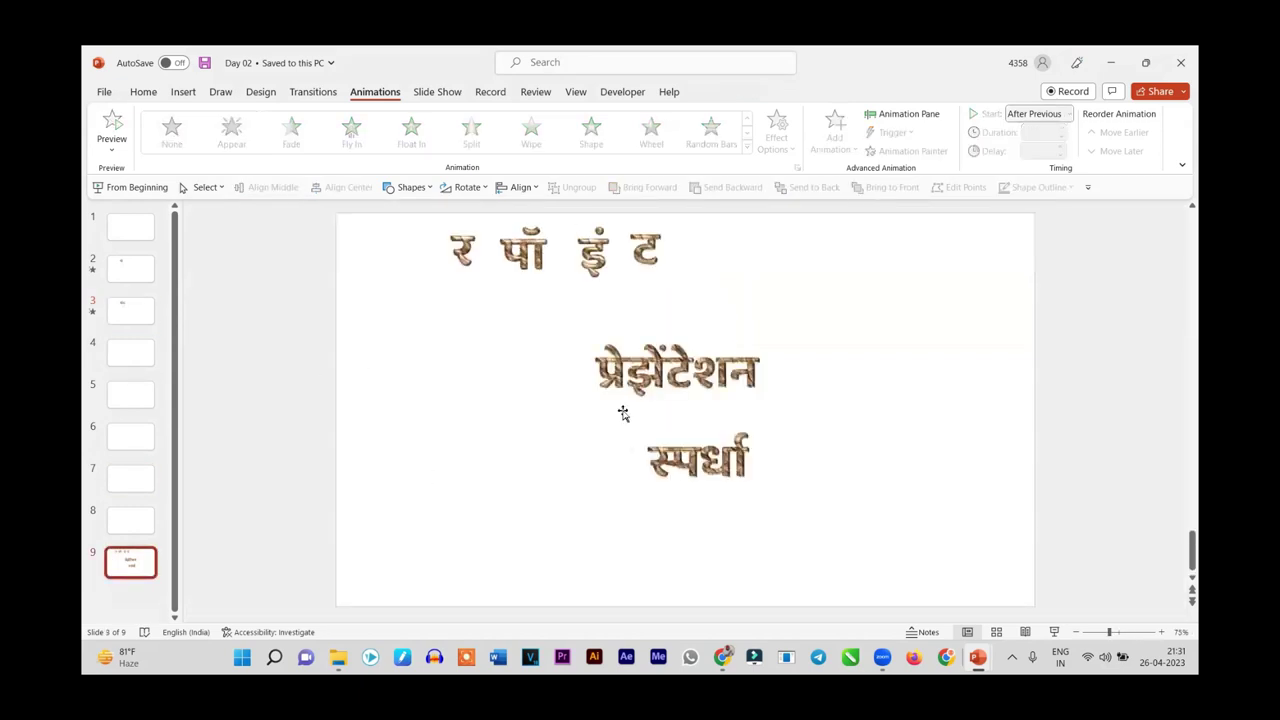
{"action": "left_click", "coordinate": [464, 258]}
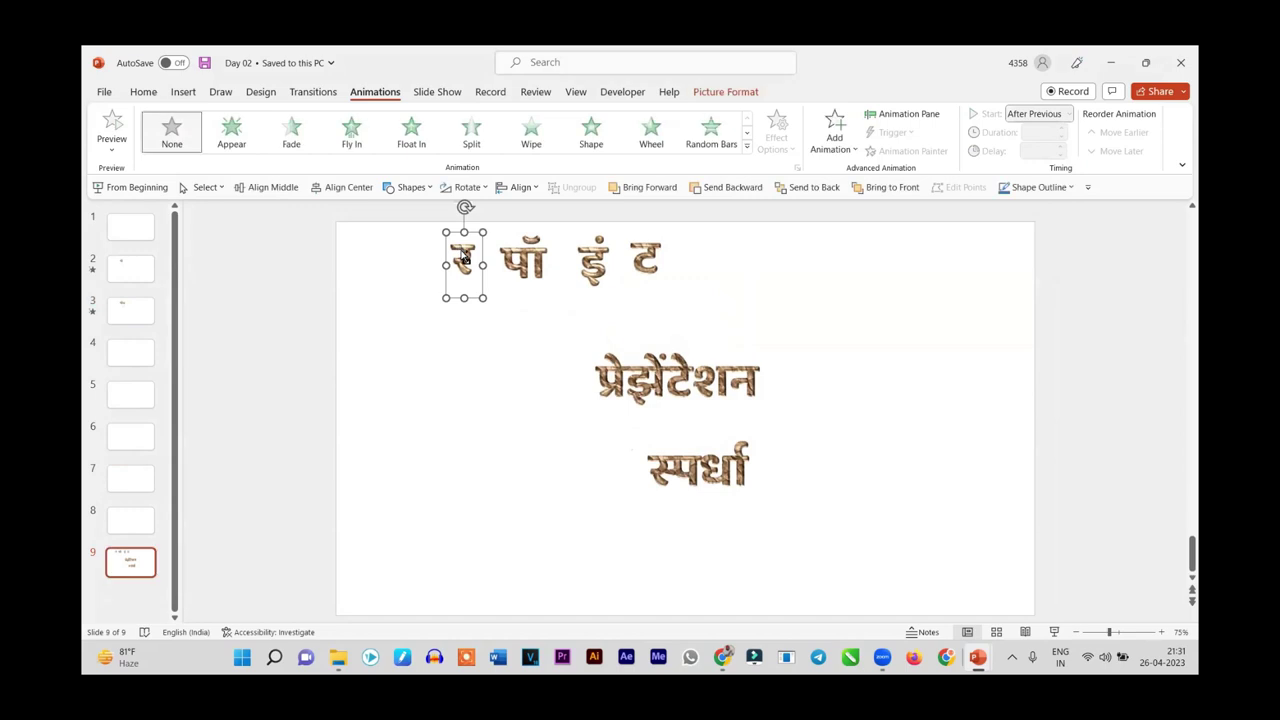
{"action": "left_click", "coordinate": [127, 280]}
{"action": "left_click", "coordinate": [120, 572]}
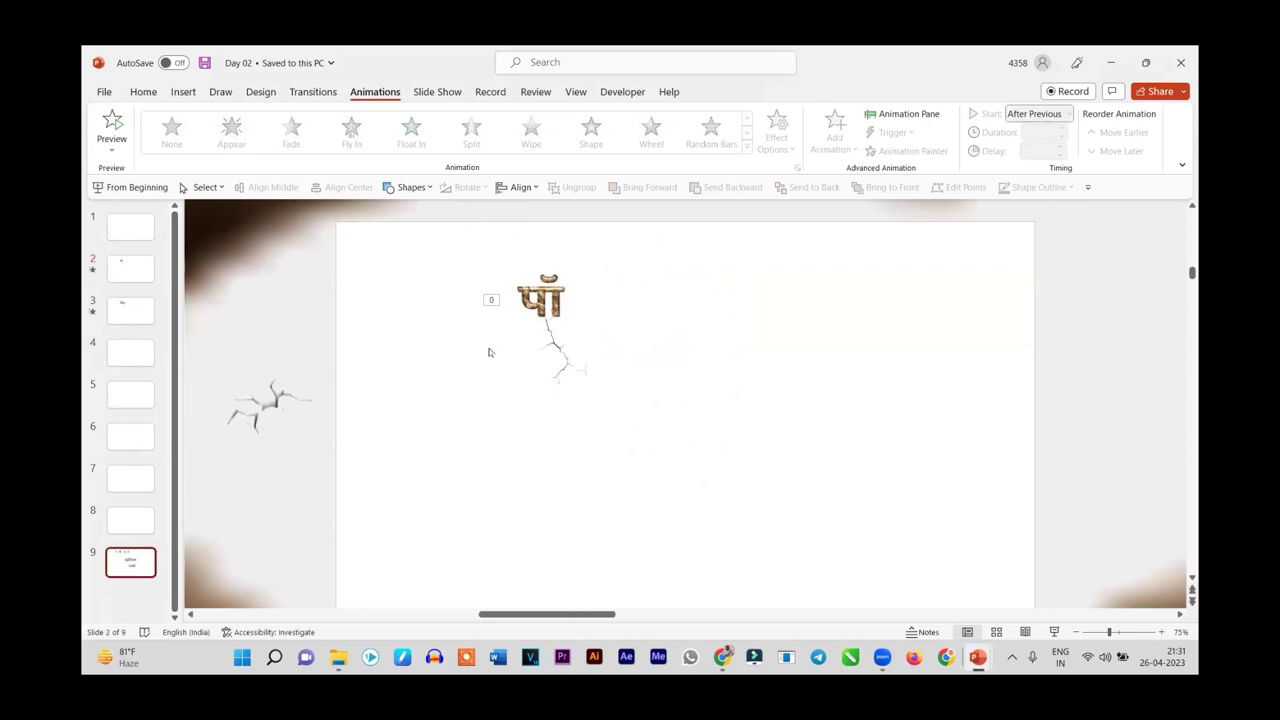
{"action": "left_click", "coordinate": [455, 255]}
{"action": "key", "text": "Delete"}
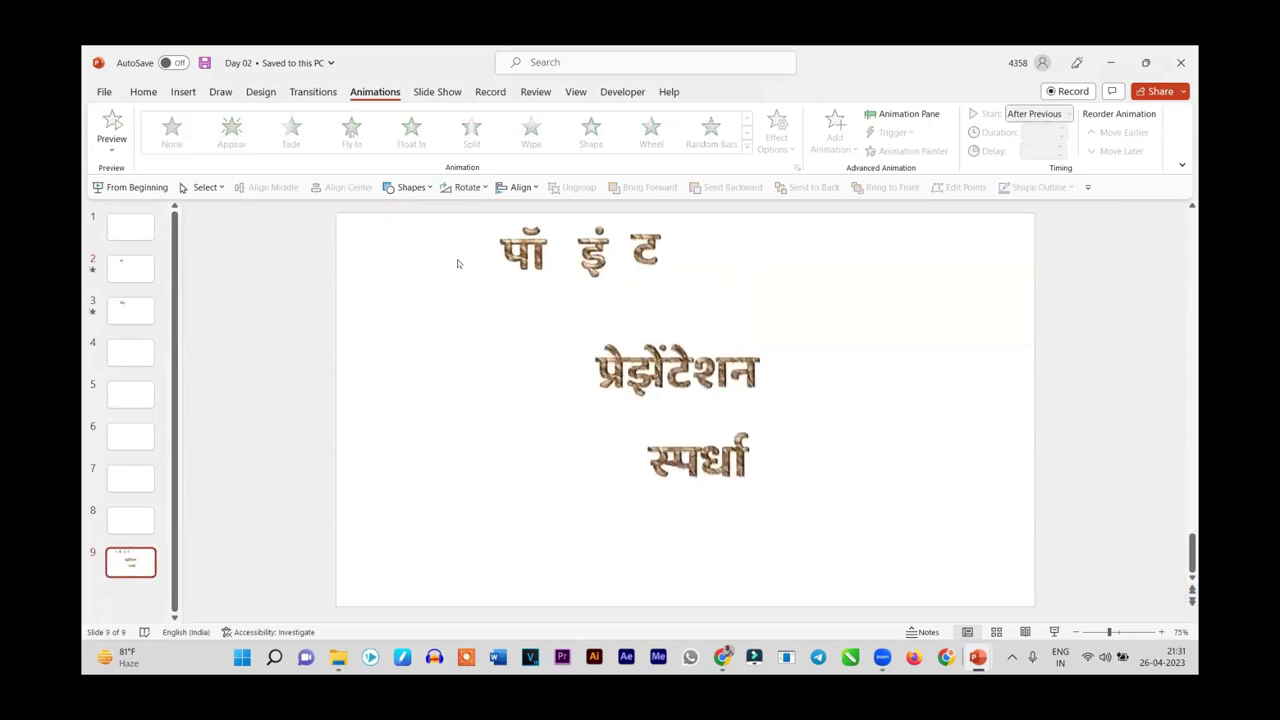
{"action": "left_click", "coordinate": [135, 311]}
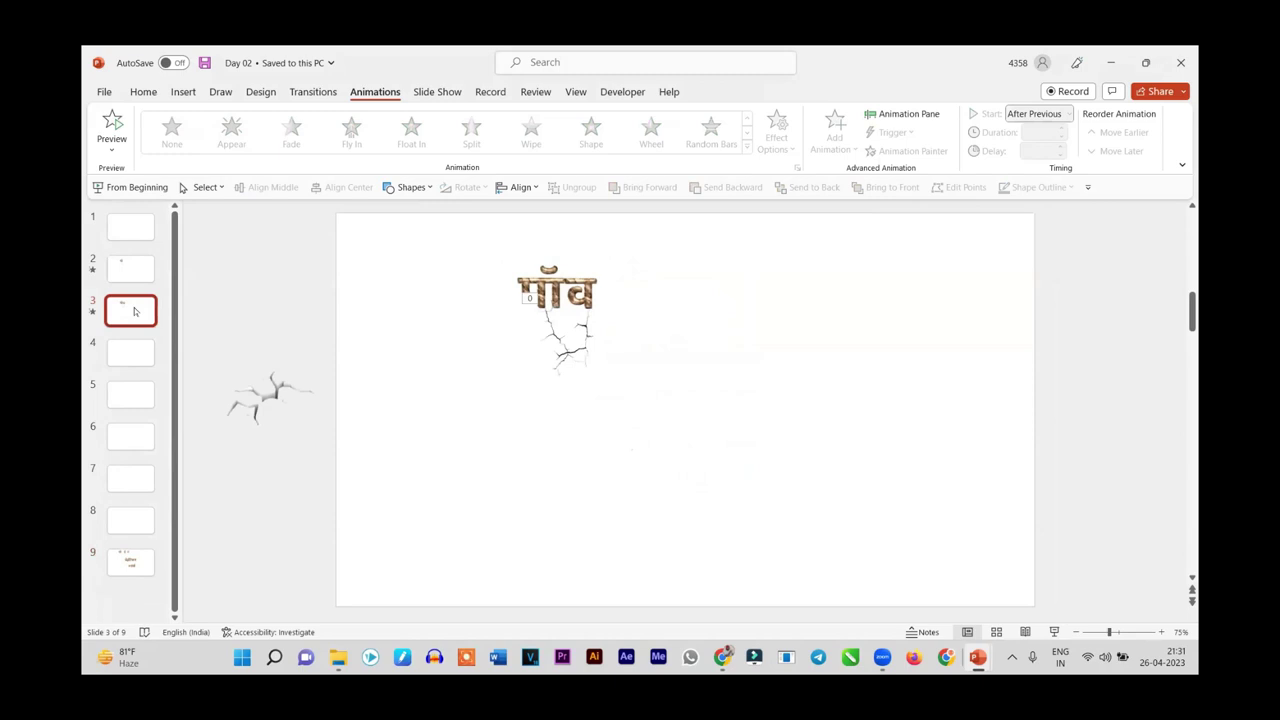
Duplicate slide 3 as a new slide 4, removing a stray र pasted on slide 3
{"action": "right_click", "coordinate": [135, 311]}
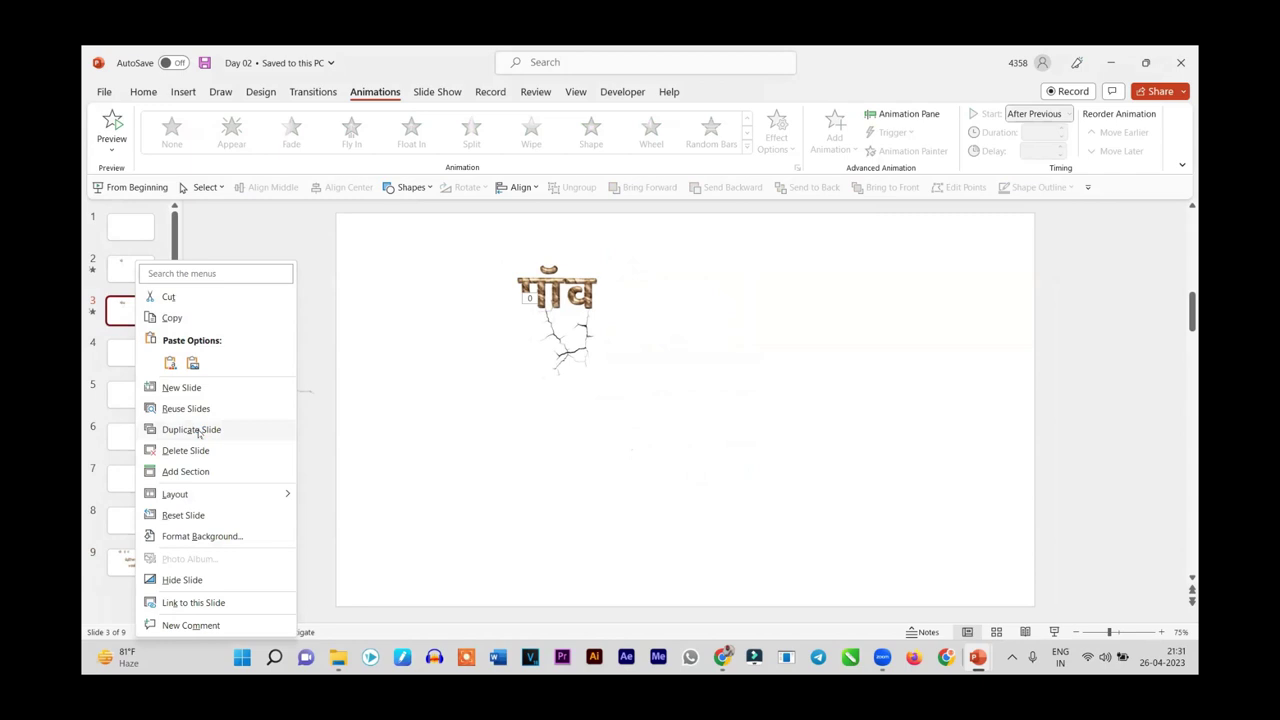
{"action": "left_click", "coordinate": [198, 430]}
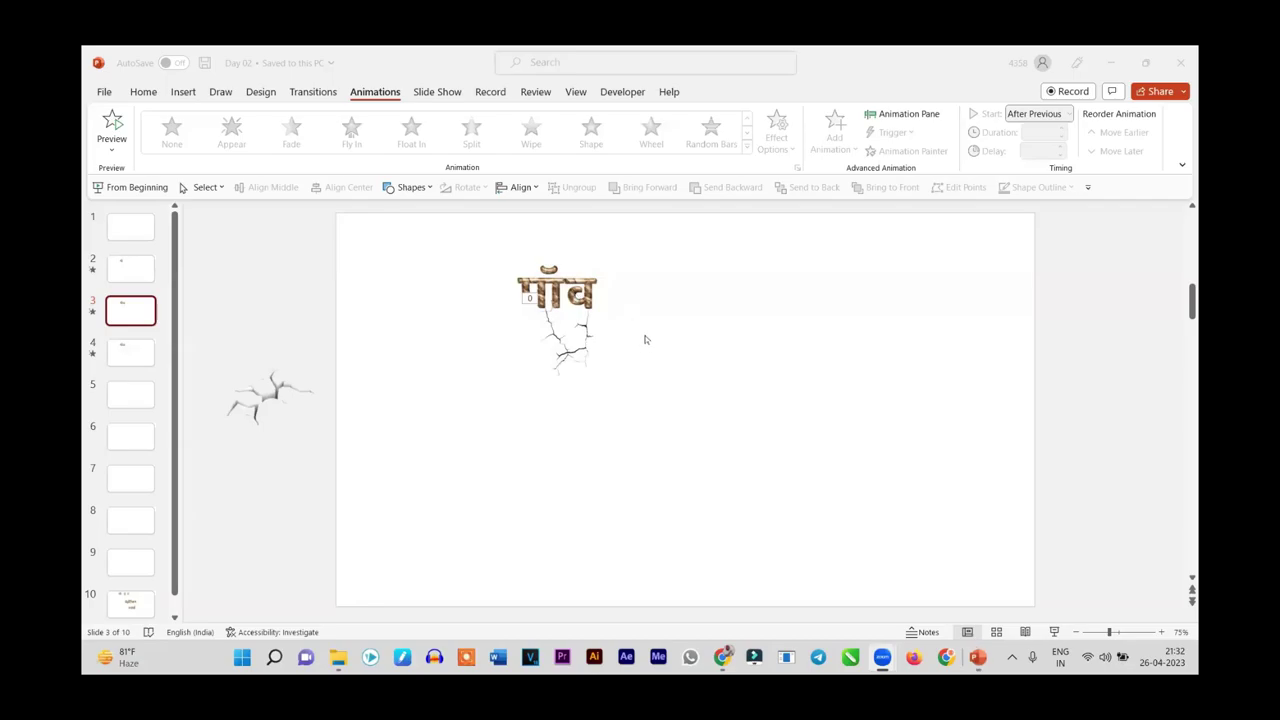
{"action": "right_click", "coordinate": [645, 340]}
{"action": "left_click", "coordinate": [703, 396]}
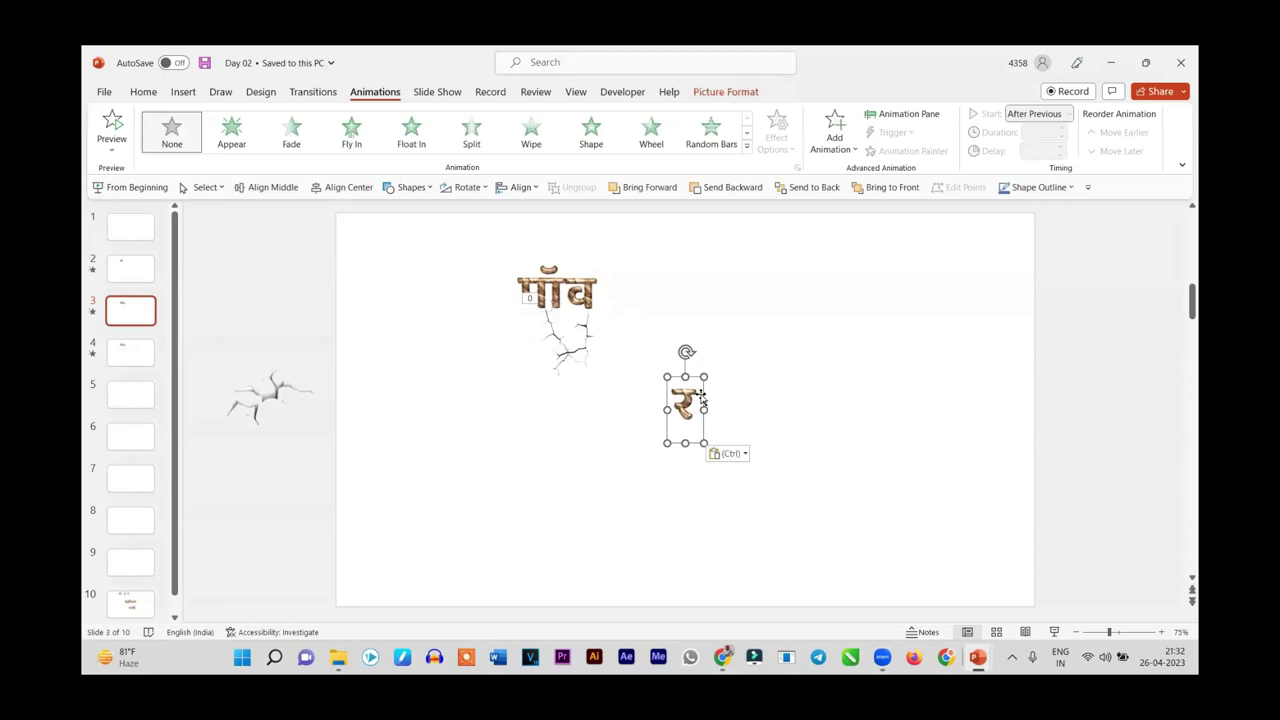
{"action": "left_click", "coordinate": [117, 358]}
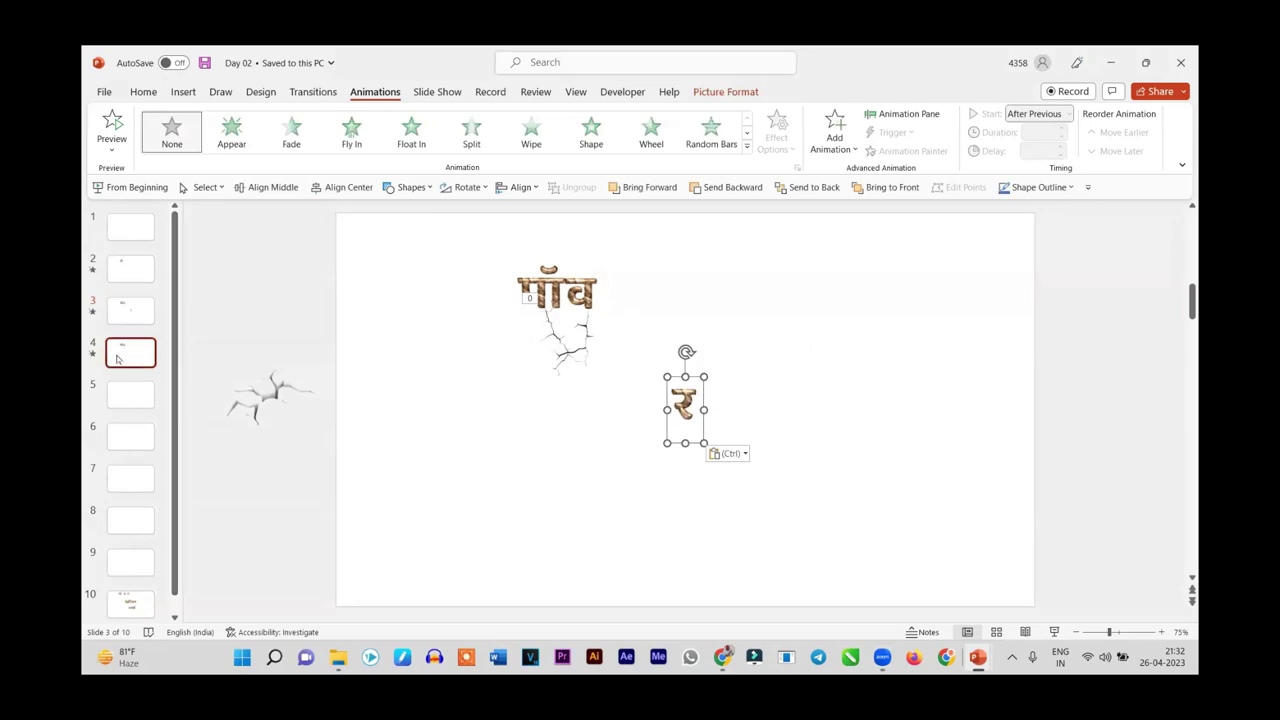
{"action": "left_click", "coordinate": [128, 310]}
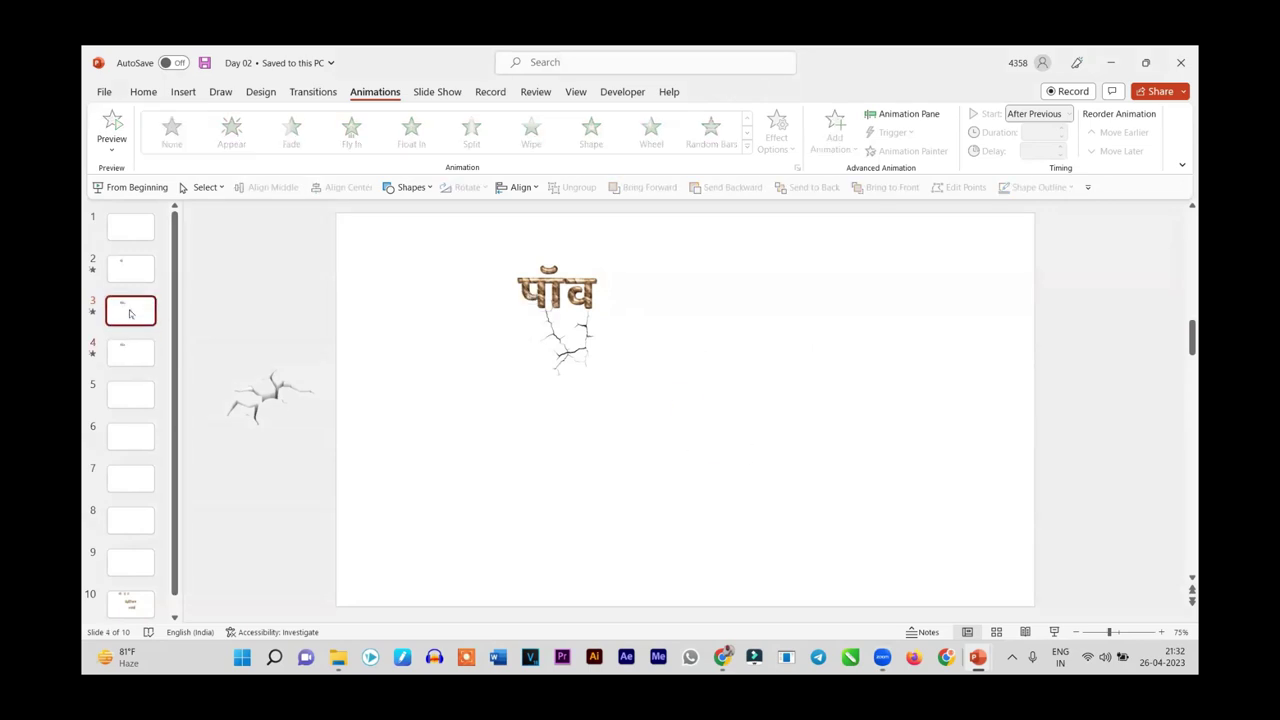
{"action": "left_click", "coordinate": [684, 405]}
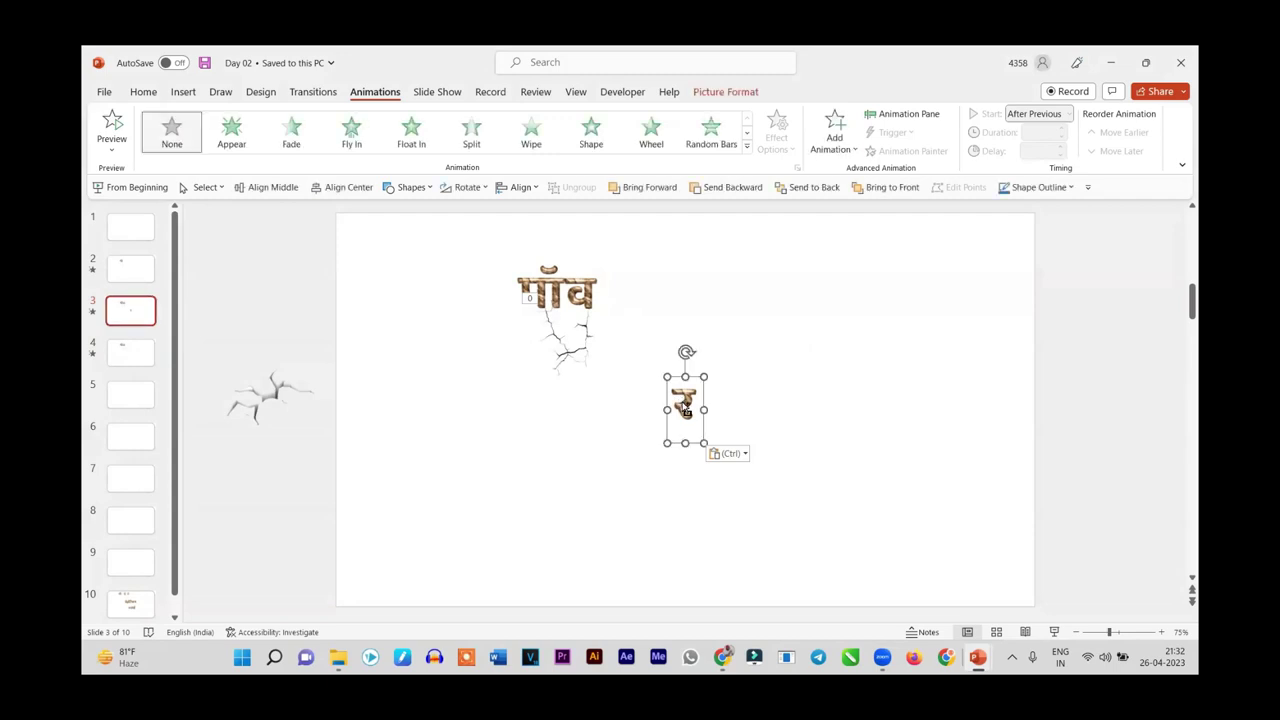
{"action": "key", "text": "Delete"}
Paste र on slide 4 and place it right after पाँव to spell पाँवर
{"action": "left_click", "coordinate": [130, 352]}
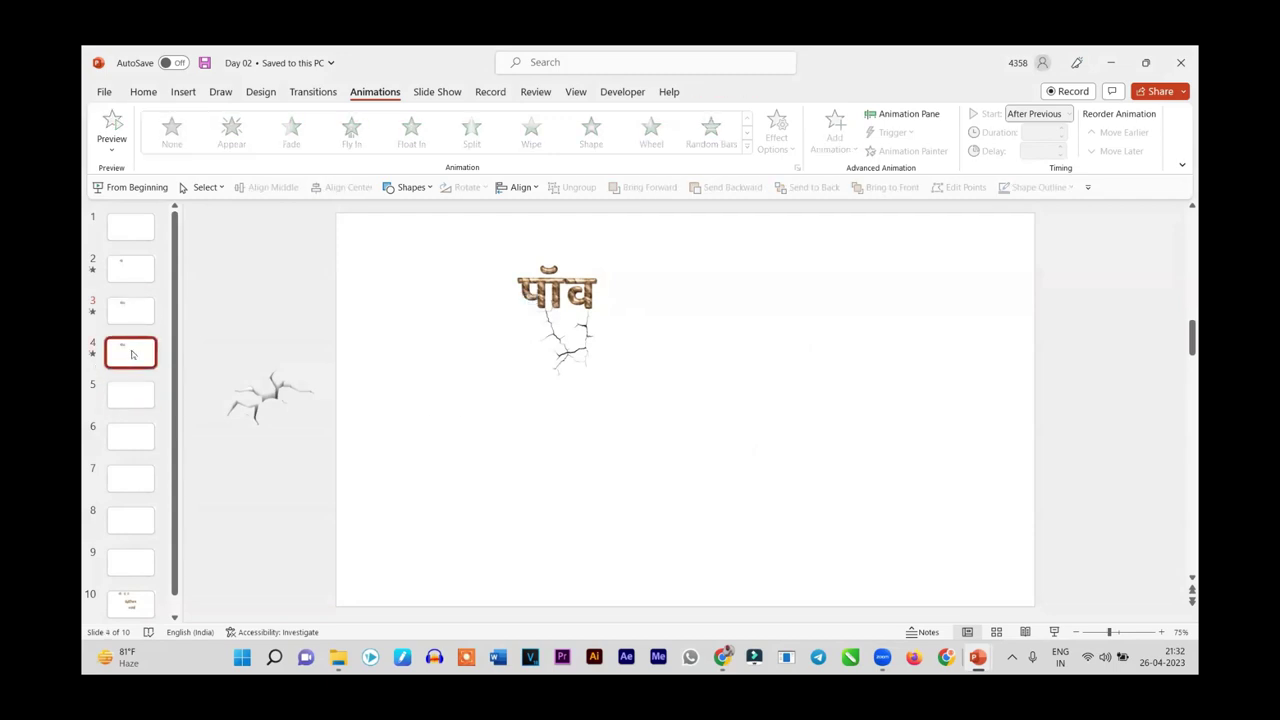
{"action": "key", "text": "ctrl+v"}
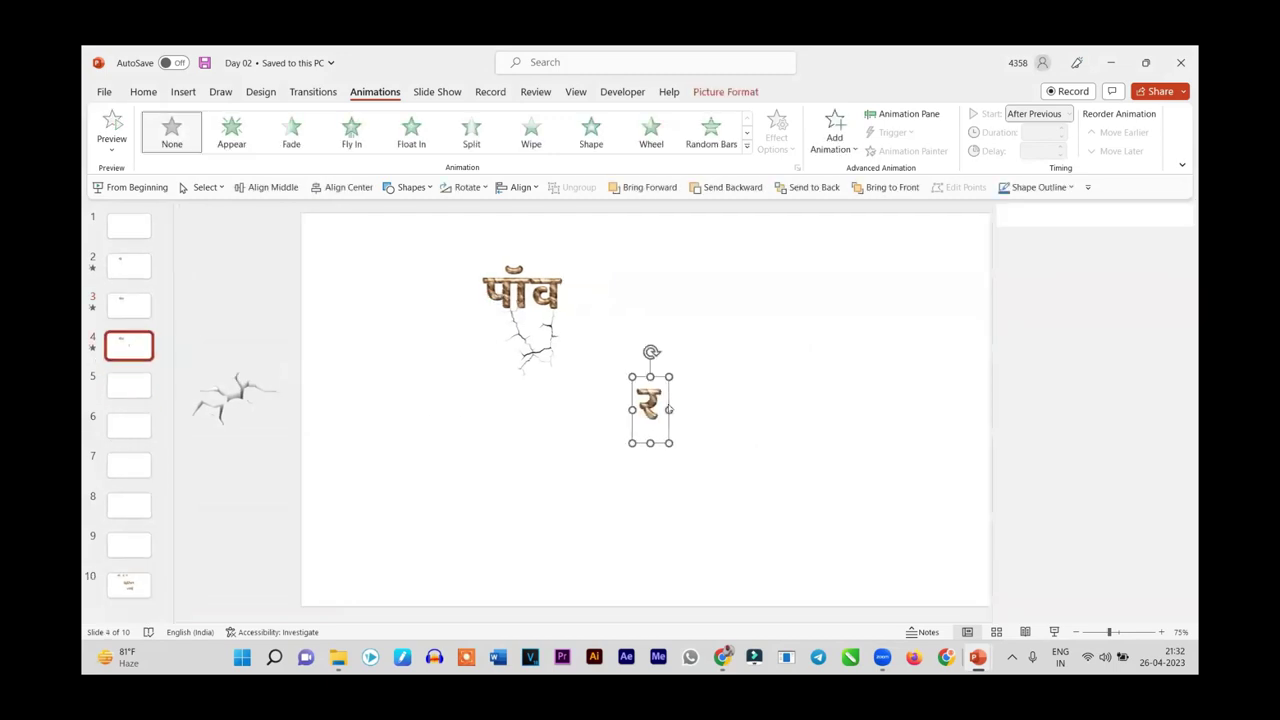
{"action": "left_click_drag", "start_coordinate": [640, 398], "coordinate": [568, 287]}
{"action": "scroll", "coordinate": [568, 287], "scroll_direction": "up", "scroll_amount": 3}
{"action": "scroll", "coordinate": [568, 287], "scroll_direction": "up", "scroll_amount": 2}
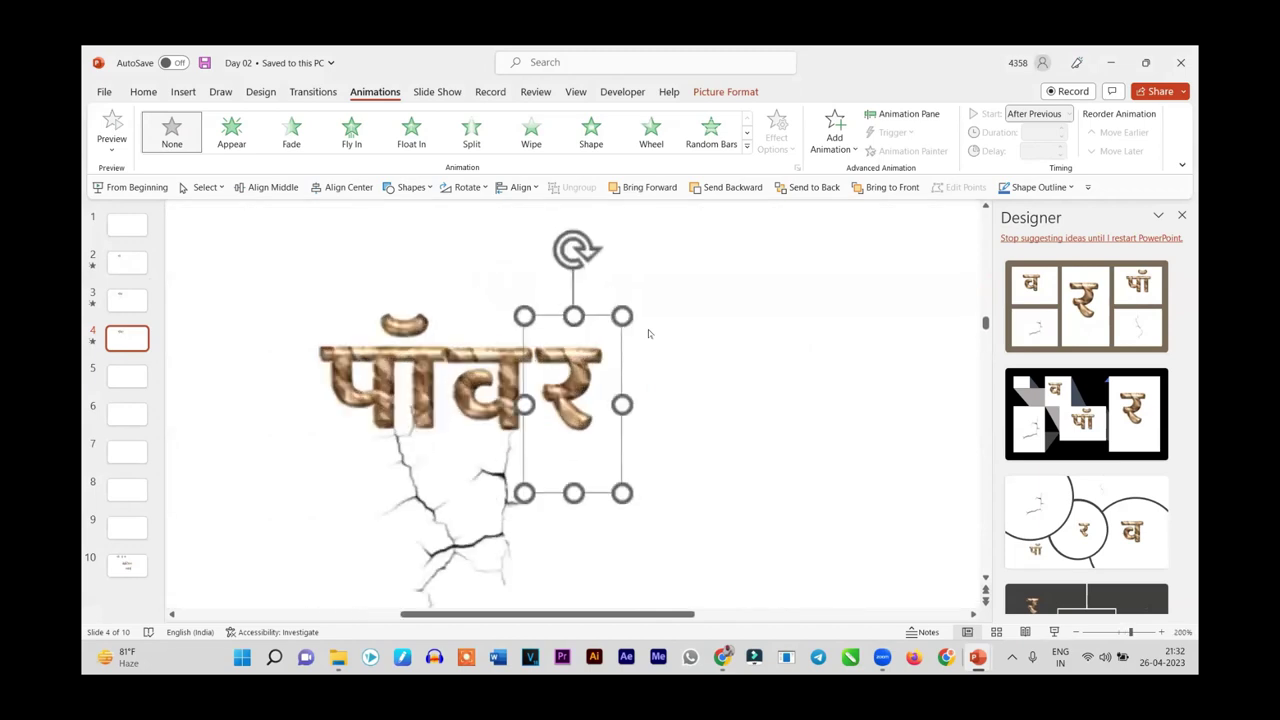
{"action": "left_click_drag", "start_coordinate": [569, 403], "coordinate": [568, 403]}
{"action": "scroll", "coordinate": [568, 403], "scroll_direction": "down", "scroll_amount": 2}
{"action": "scroll", "coordinate": [600, 360], "scroll_direction": "up", "scroll_amount": 2}
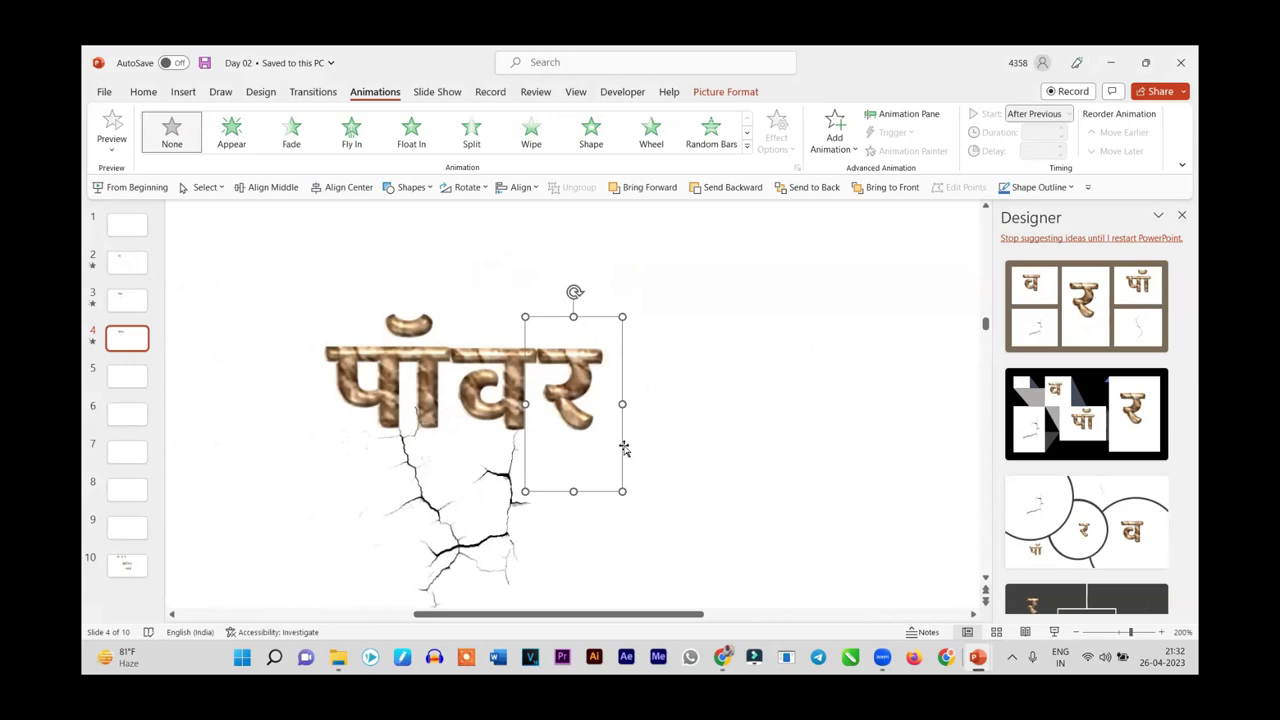
{"action": "scroll", "coordinate": [623, 448], "scroll_direction": "down", "scroll_amount": 5}
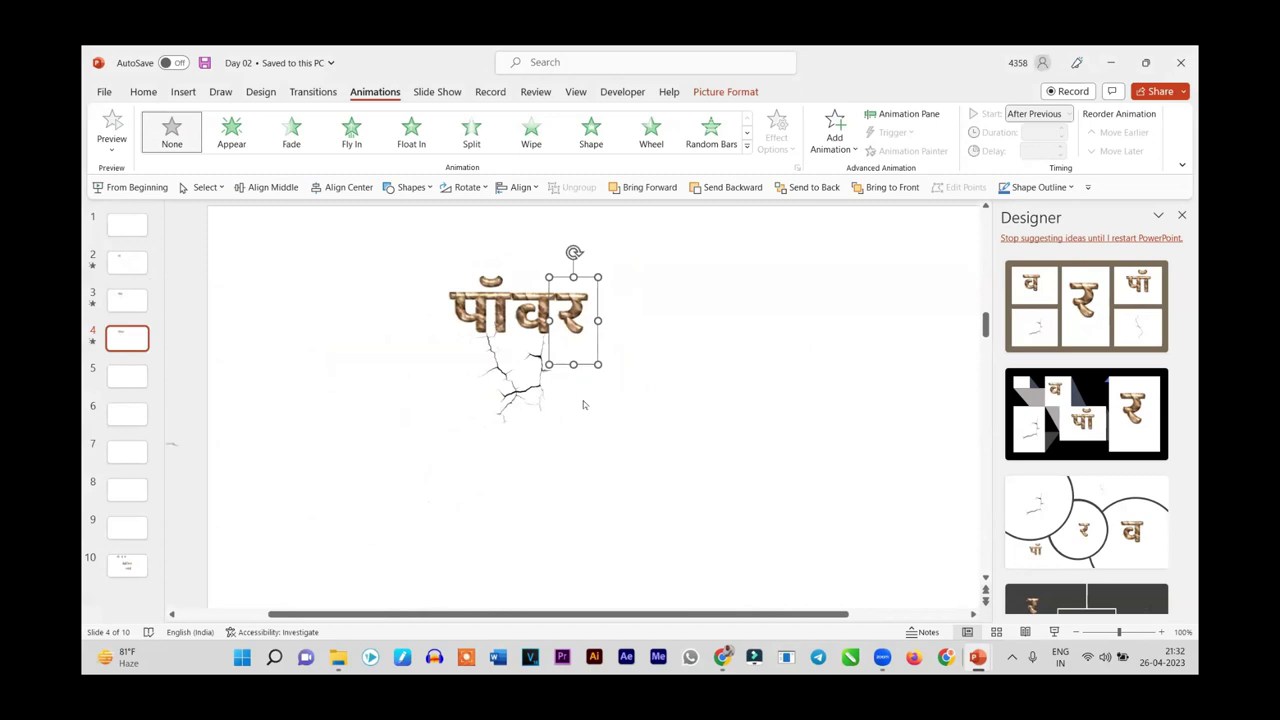
{"action": "left_click", "coordinate": [127, 300]}
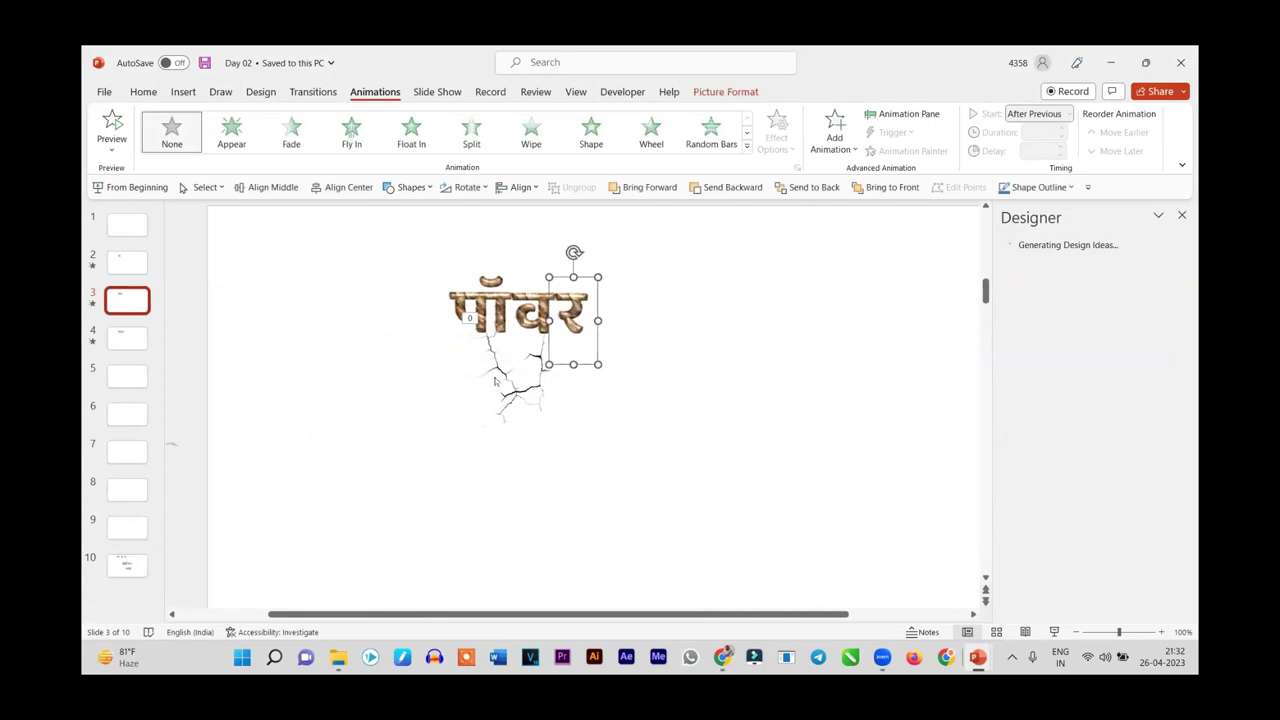
Paste a copy of the crack under the word and remove its entrance animation
{"action": "key", "text": "ctrl+v"}
{"action": "left_click", "coordinate": [503, 378]}
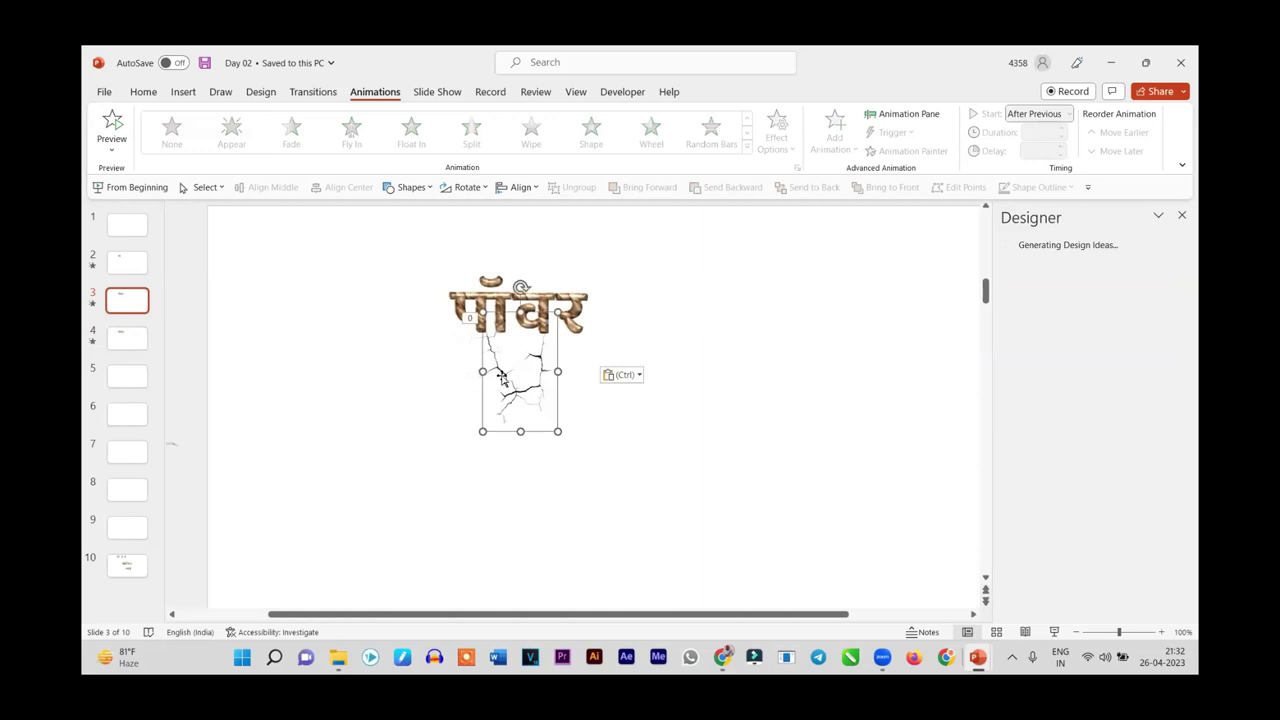
{"action": "left_click", "coordinate": [173, 146]}
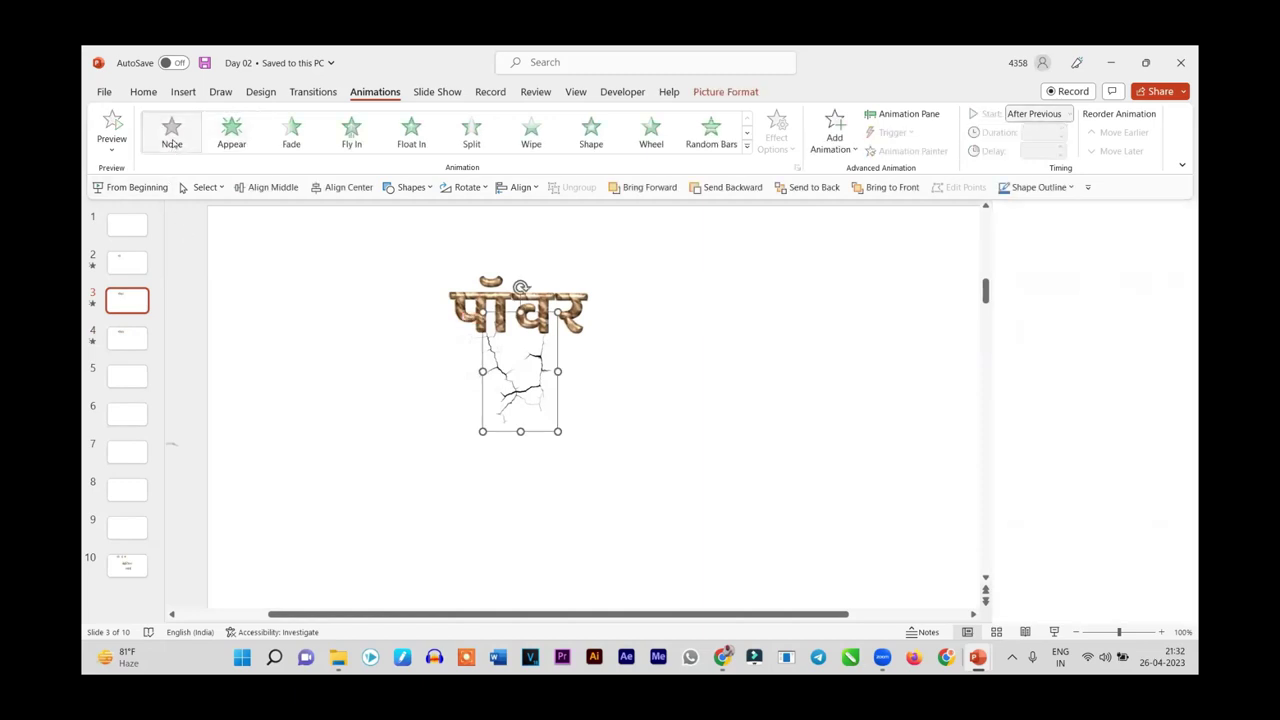
{"action": "left_click", "coordinate": [132, 273]}
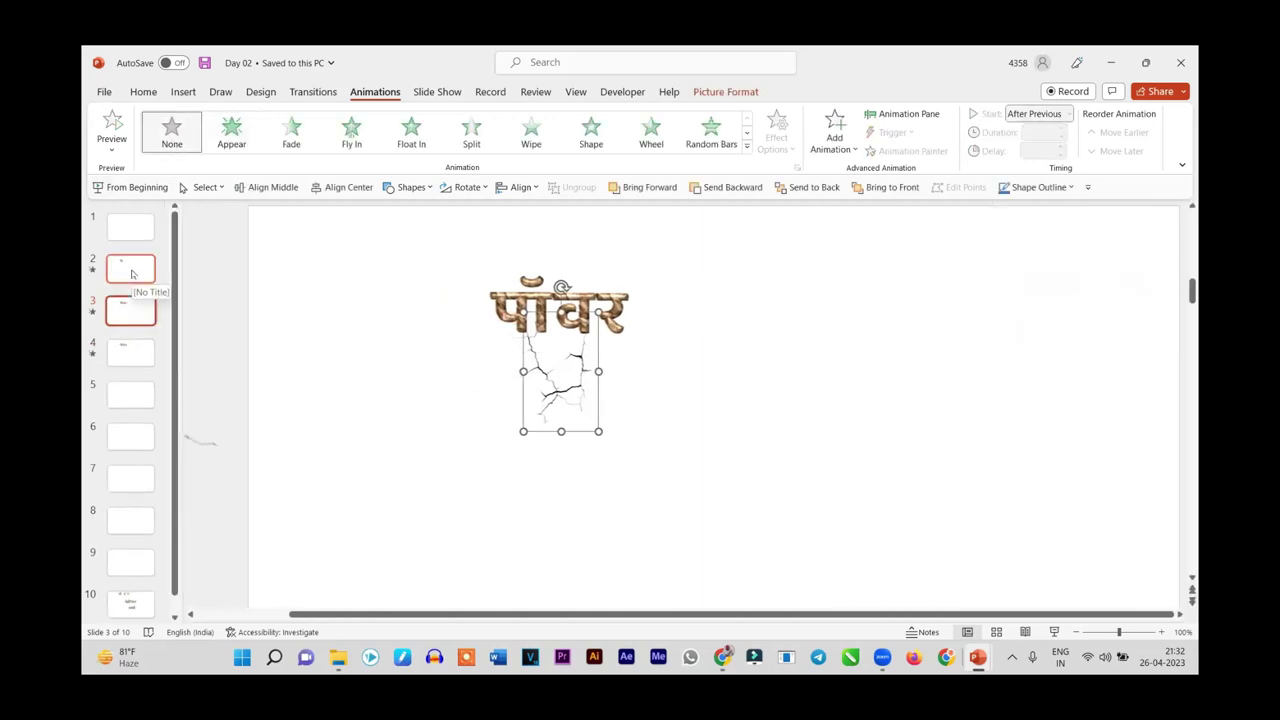
{"action": "key", "text": "Down"}
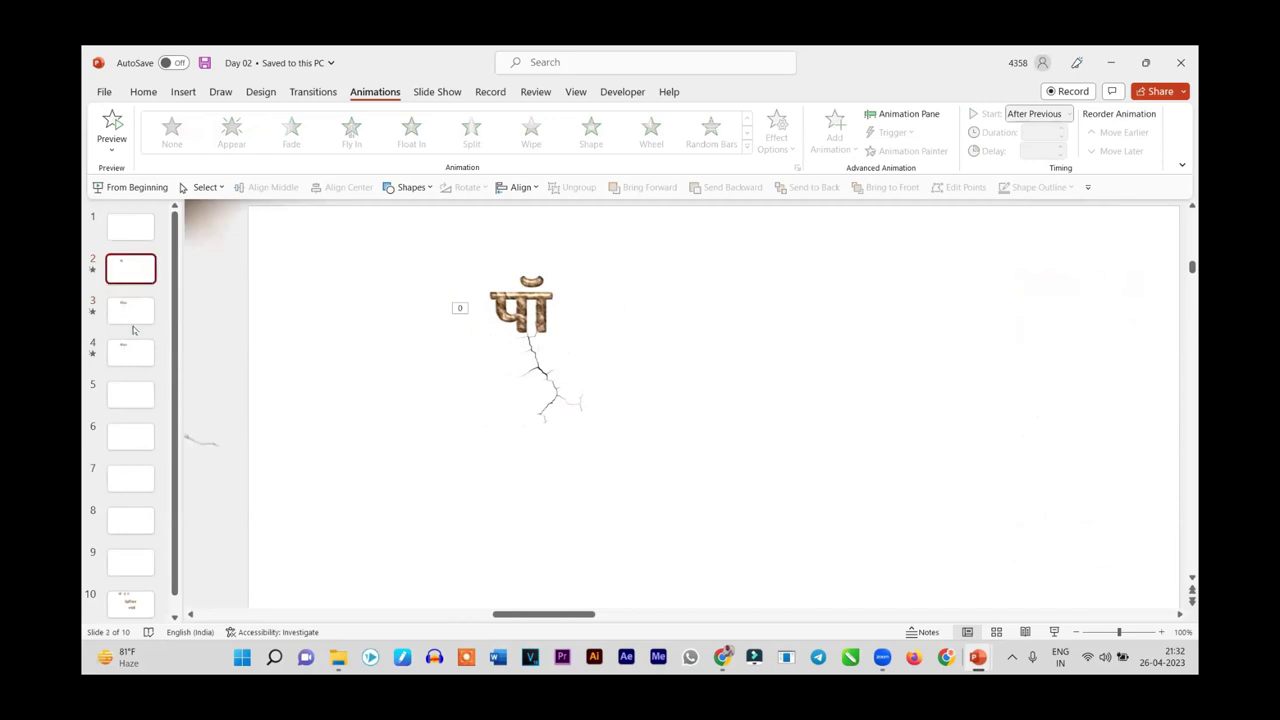
{"action": "left_click", "coordinate": [577, 361]}
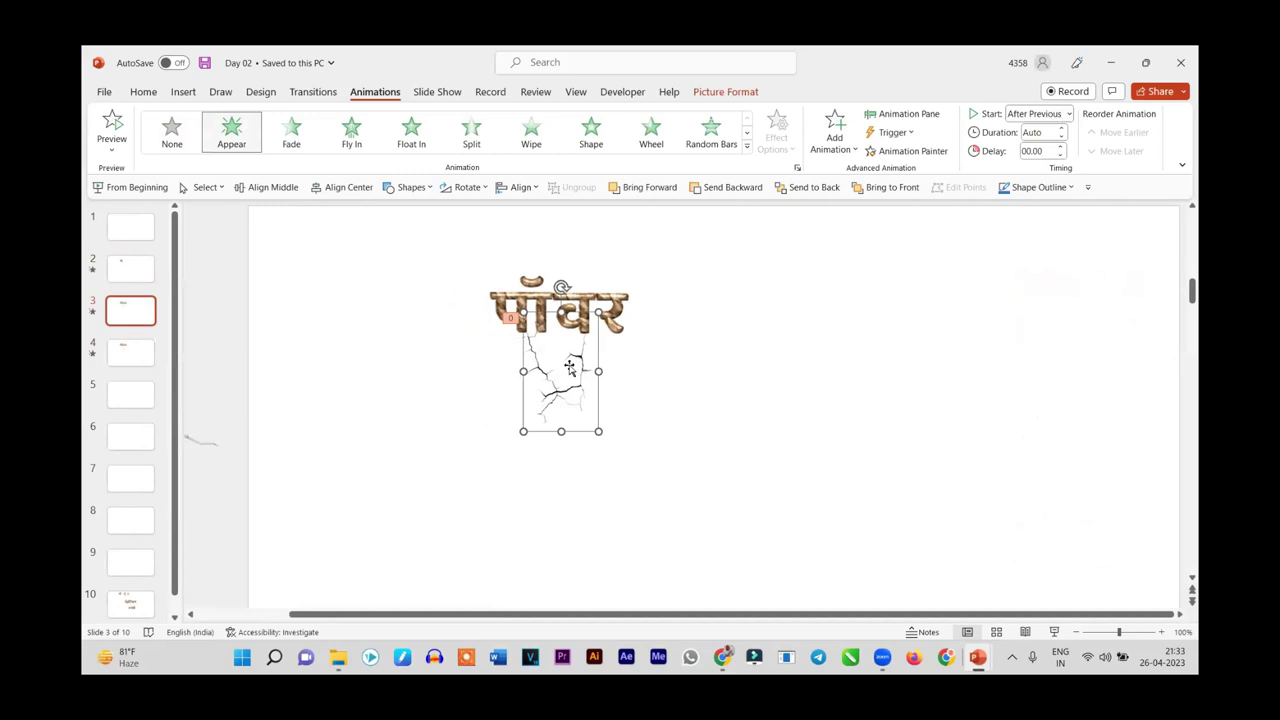
Bring the large textured र picture down over slide 3
{"action": "left_click", "coordinate": [622, 318]}
{"action": "scroll", "coordinate": [660, 329], "scroll_direction": "down", "scroll_amount": 2}
{"action": "scroll", "coordinate": [660, 329], "scroll_direction": "down", "scroll_amount": 2}
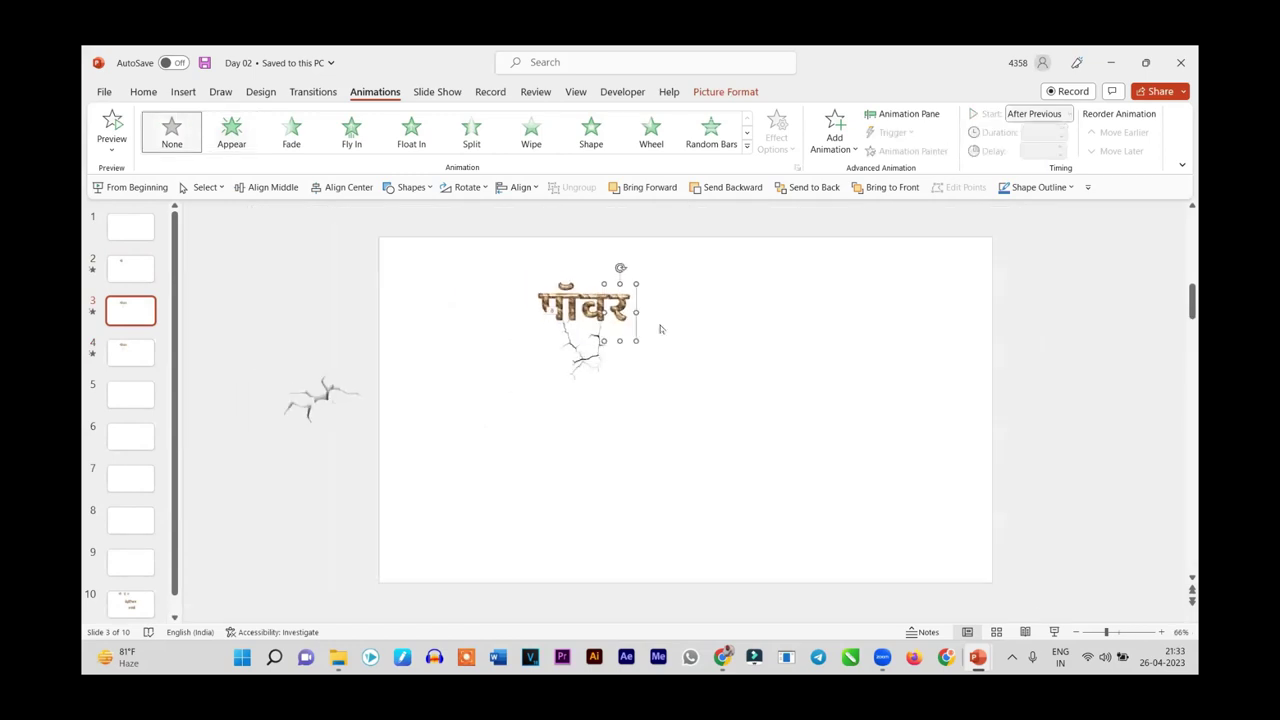
{"action": "mouse_move", "coordinate": [851, 229]}
{"action": "left_mouse_down"}
{"action": "mouse_move", "coordinate": [670, 457]}
{"action": "mouse_move", "coordinate": [659, 378]}
{"action": "left_mouse_up"}
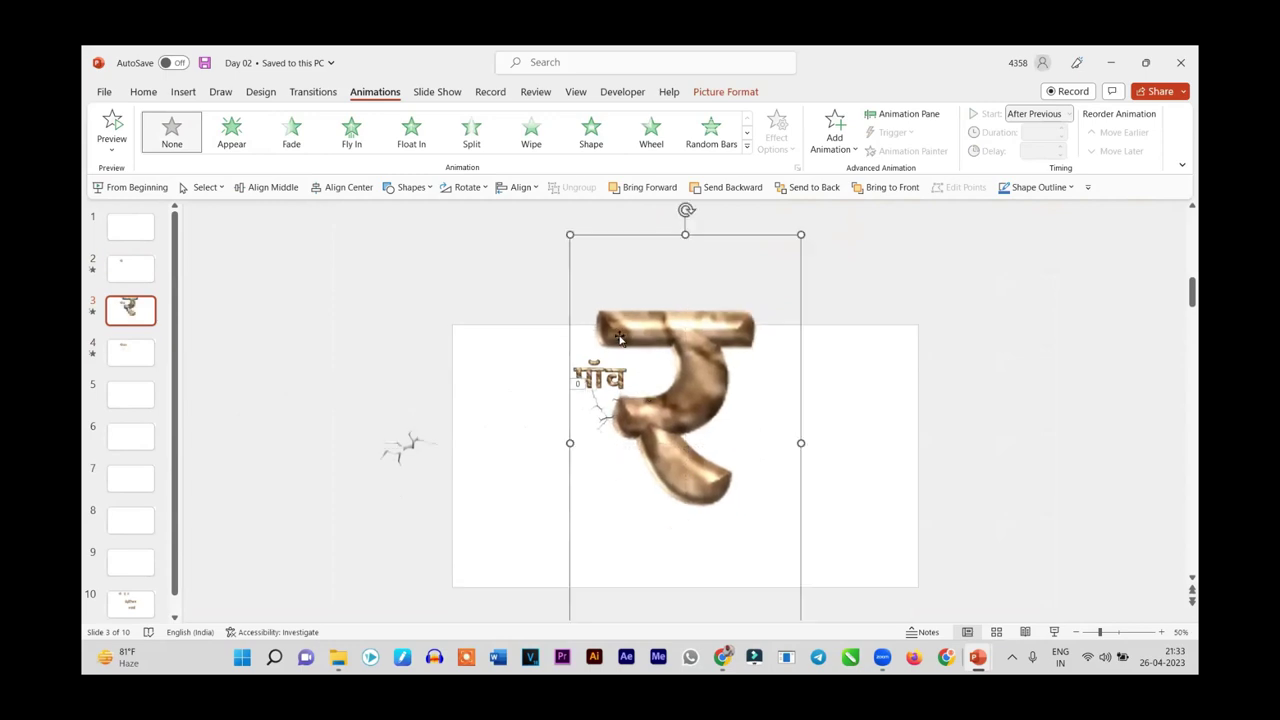
{"action": "scroll", "coordinate": [738, 410], "scroll_direction": "up", "scroll_amount": 2}
{"action": "scroll", "coordinate": [738, 410], "scroll_direction": "down", "scroll_amount": 3}
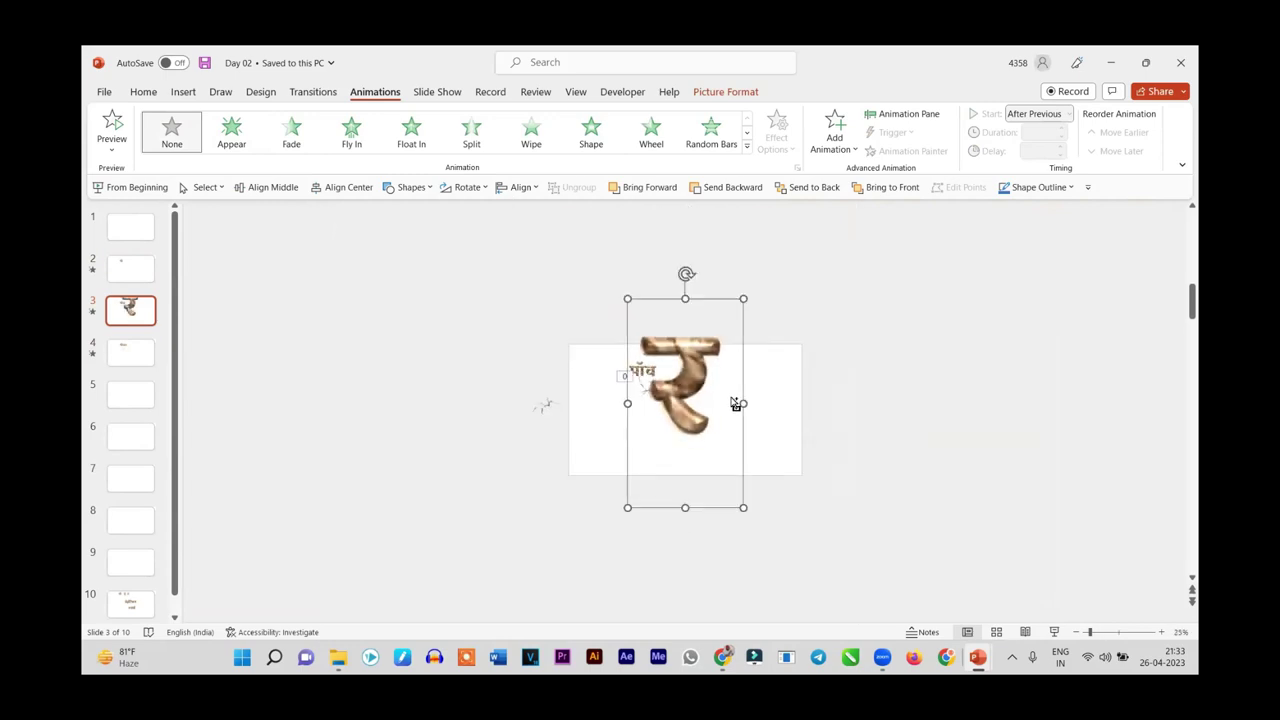
{"action": "left_click_drag", "start_coordinate": [734, 437], "coordinate": [725, 413]}
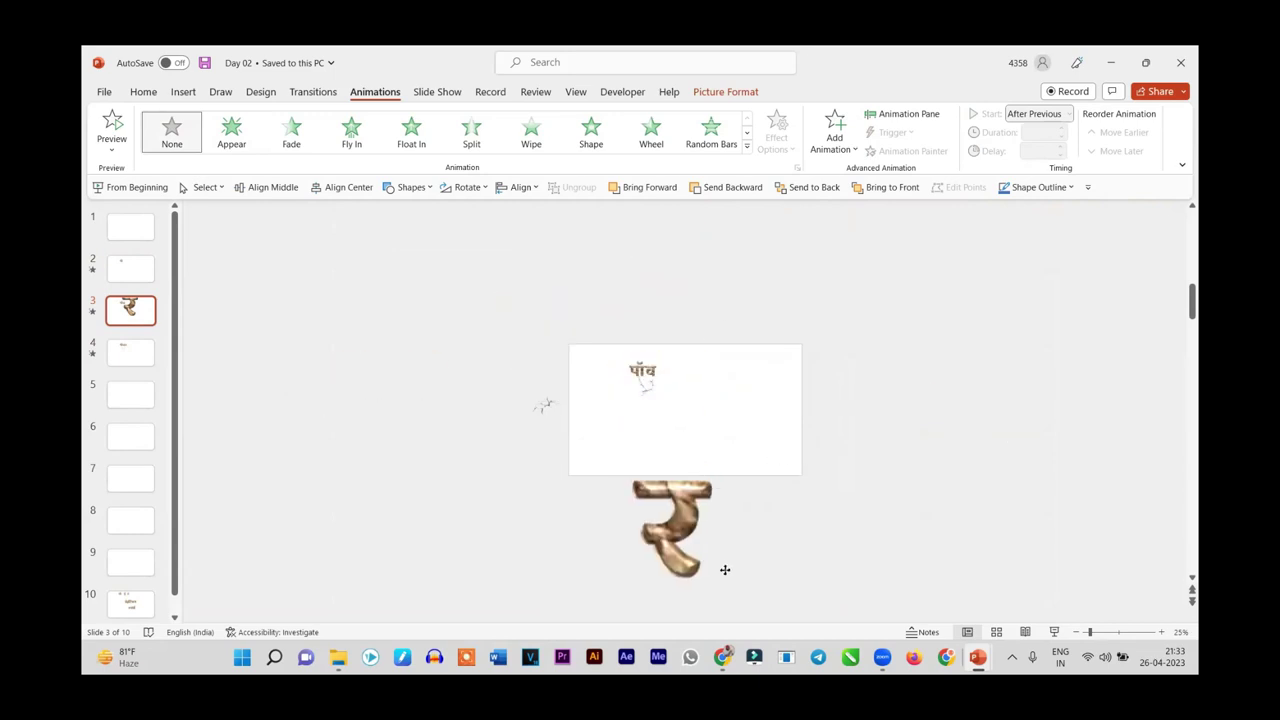
{"action": "left_click_drag", "start_coordinate": [725, 413], "coordinate": [713, 420]}
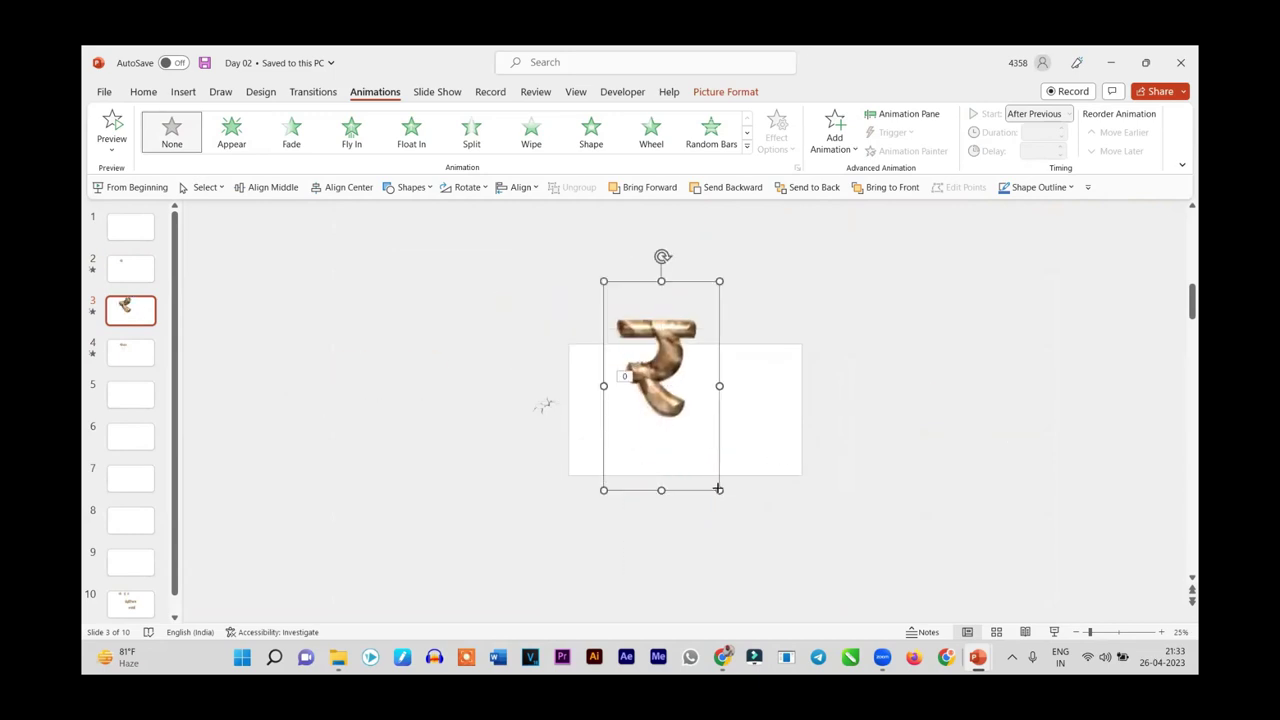
Stretch the र picture from its corners and sides until it far exceeds the slide
{"action": "left_click_drag", "start_coordinate": [719, 490], "coordinate": [887, 634]}
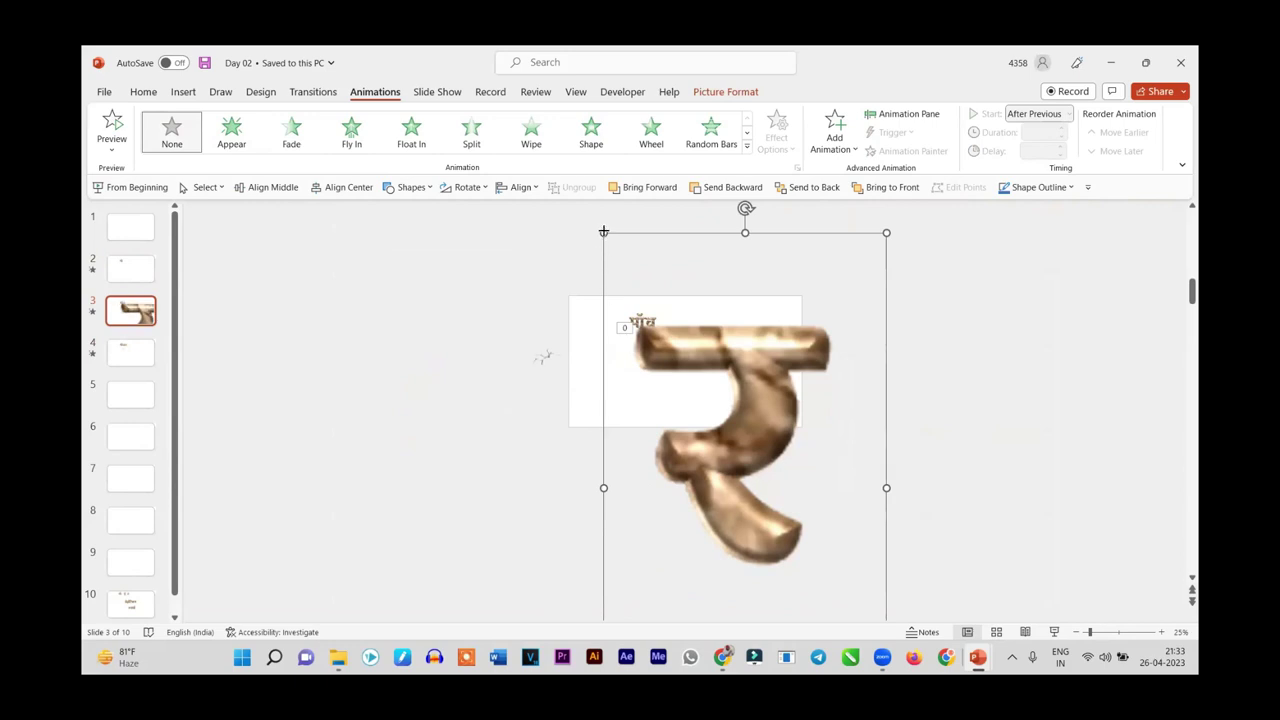
{"action": "left_click_drag", "start_coordinate": [603, 231], "coordinate": [468, 162]}
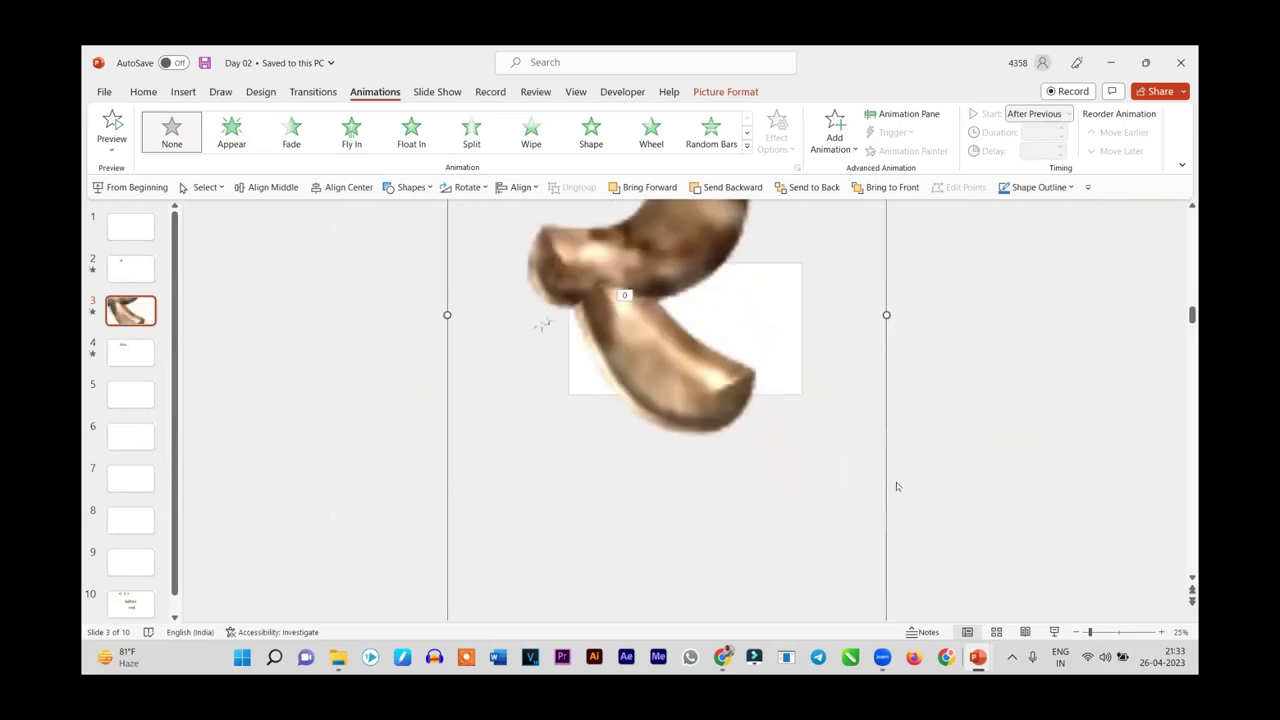
{"action": "scroll", "coordinate": [896, 486], "scroll_direction": "down", "scroll_amount": 3, "text": "ctrl"}
{"action": "left_click_drag", "start_coordinate": [766, 561], "coordinate": [900, 608]}
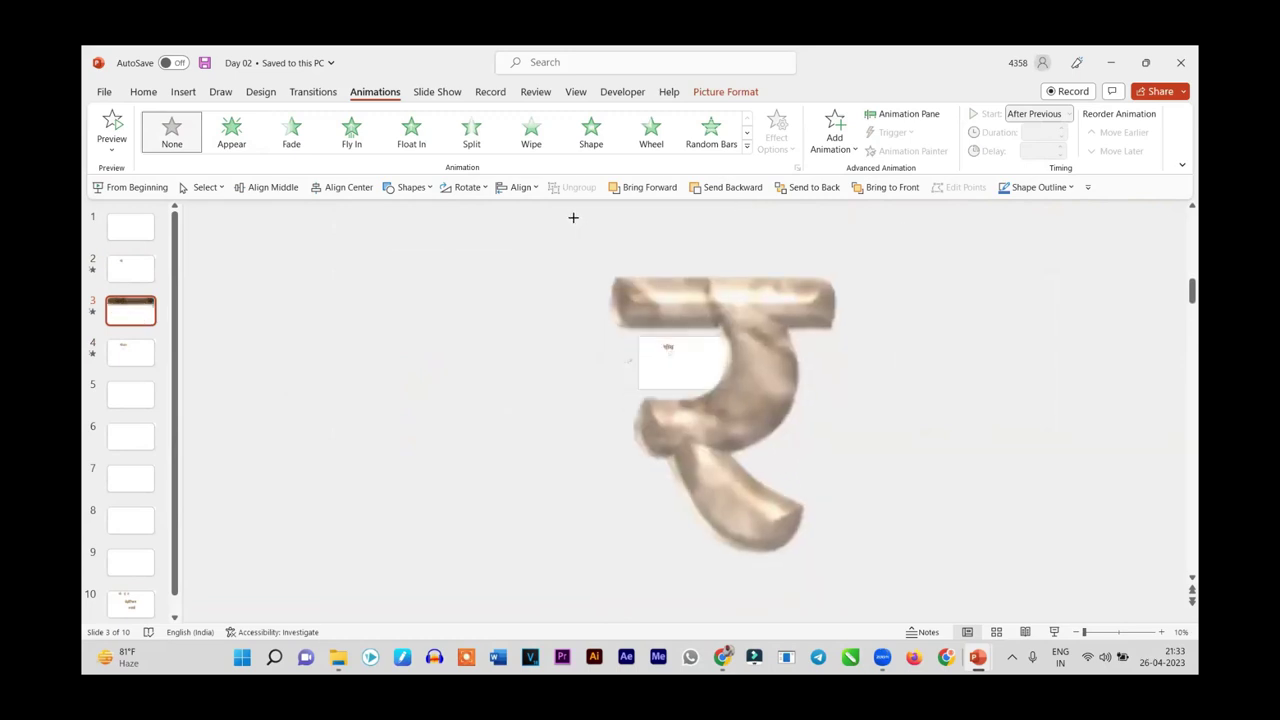
{"action": "left_click", "coordinate": [760, 389]}
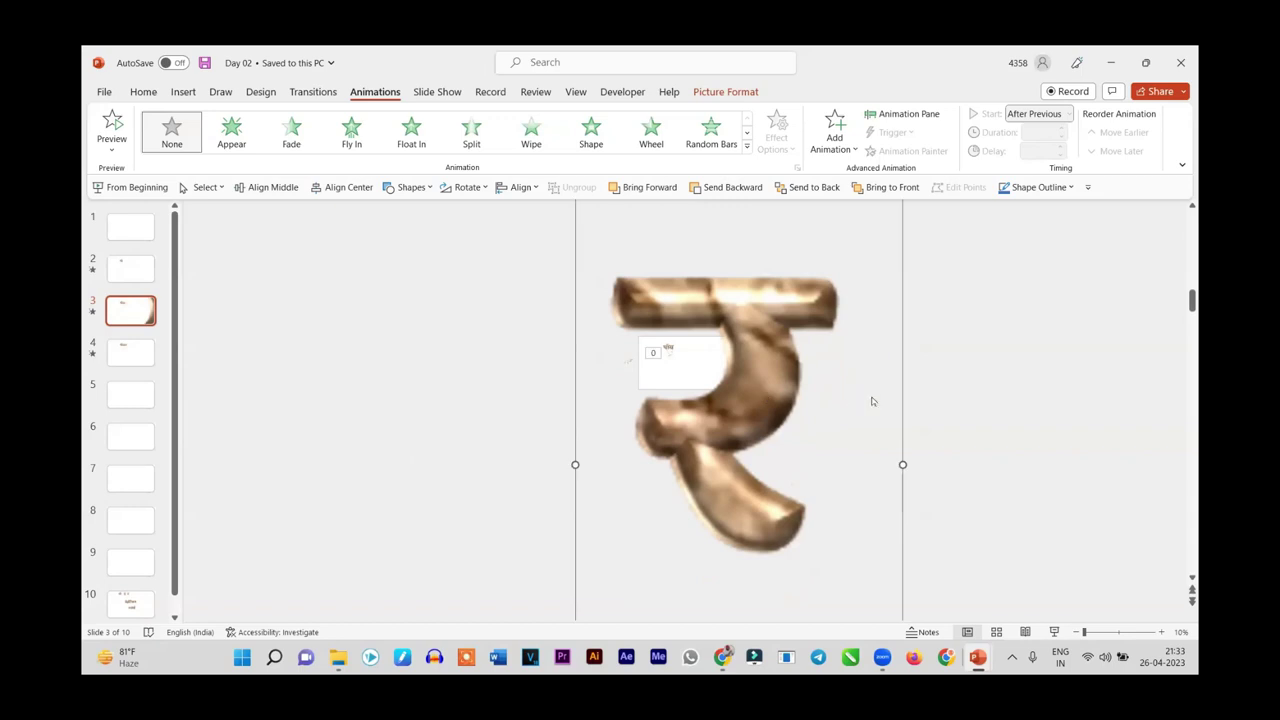
{"action": "left_click_drag", "start_coordinate": [906, 465], "coordinate": [933, 465]}
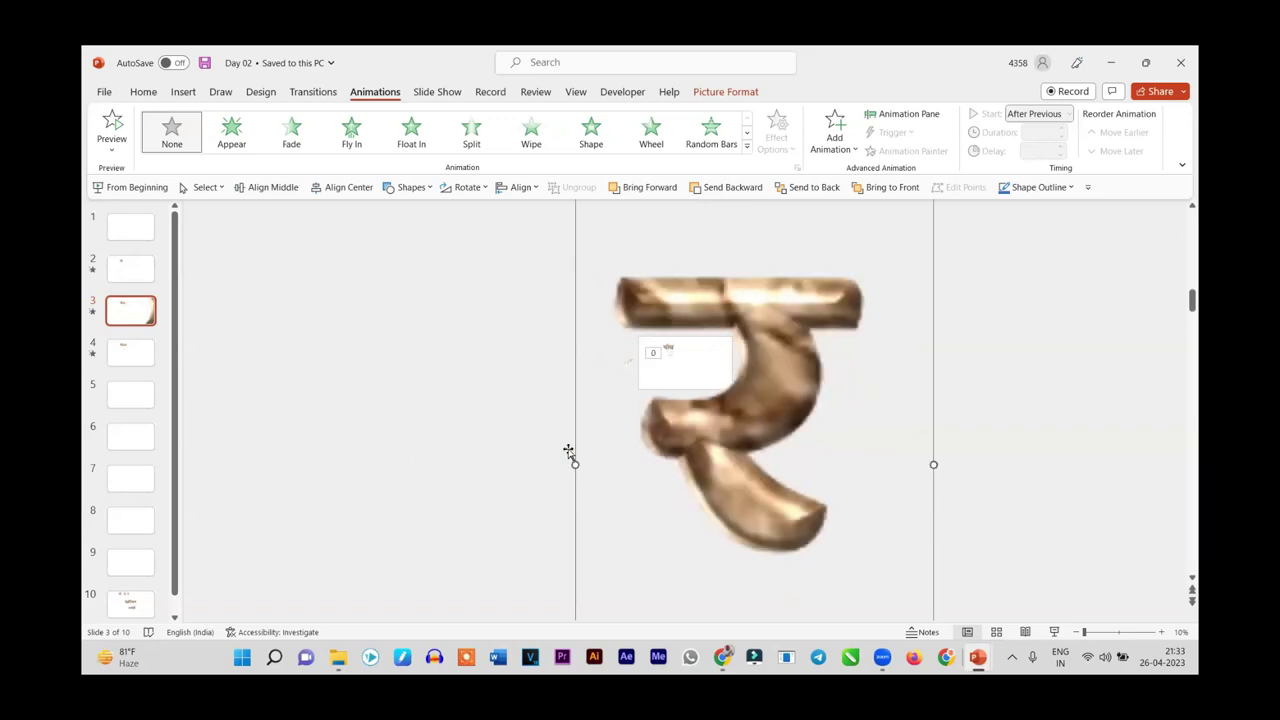
{"action": "left_click_drag", "start_coordinate": [576, 465], "coordinate": [513, 465]}
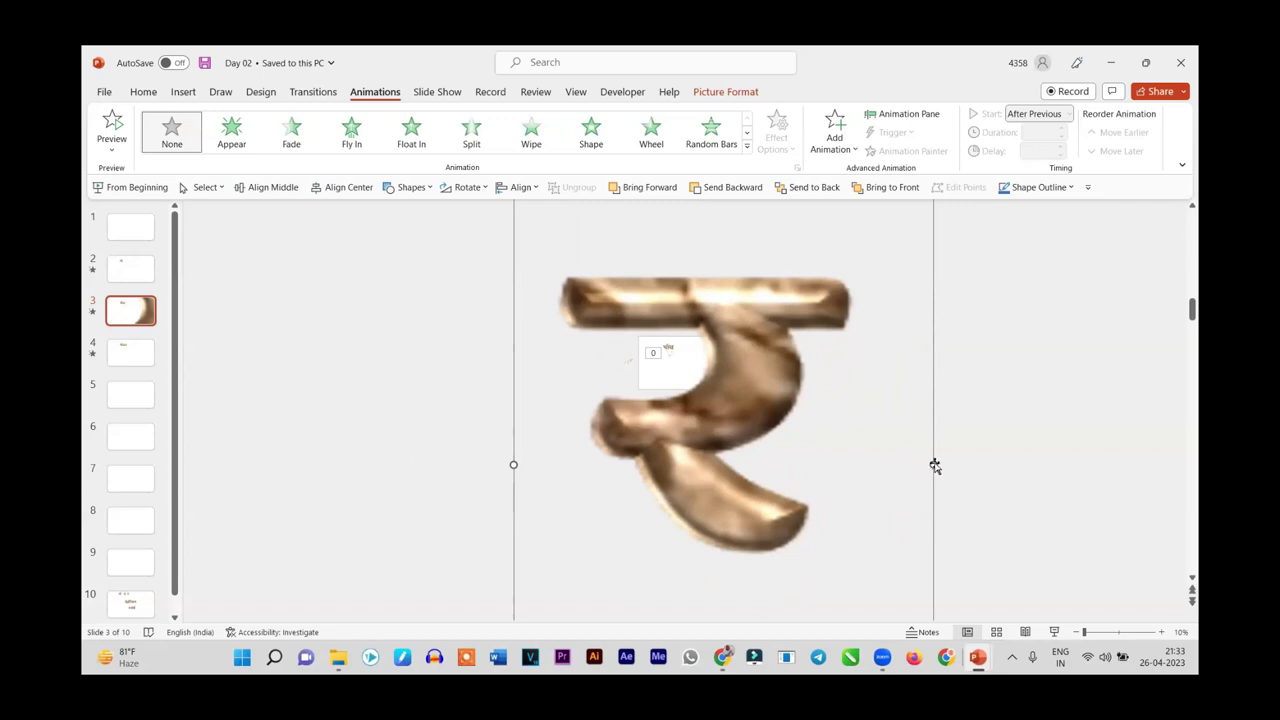
{"action": "scroll", "coordinate": [955, 545], "scroll_direction": "up", "scroll_amount": 2}
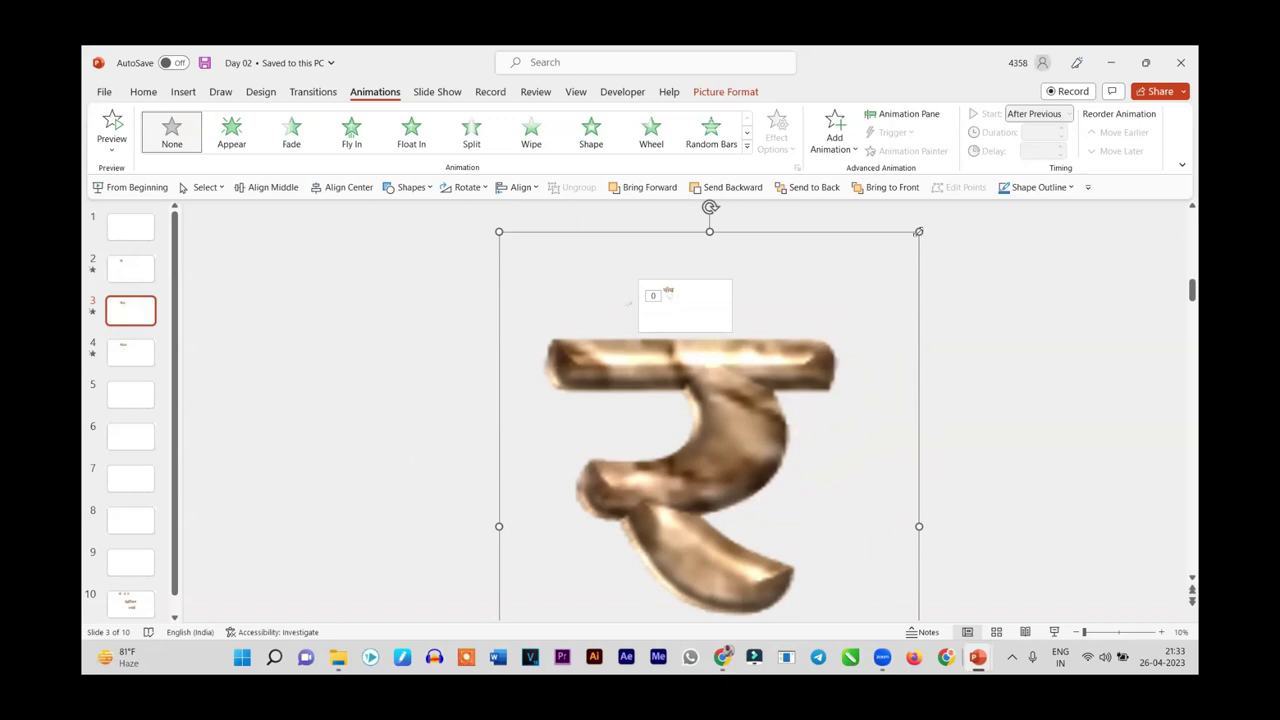
{"action": "left_click_drag", "start_coordinate": [918, 233], "coordinate": [1037, 246]}
{"action": "left_click_drag", "start_coordinate": [754, 414], "coordinate": [744, 416]}
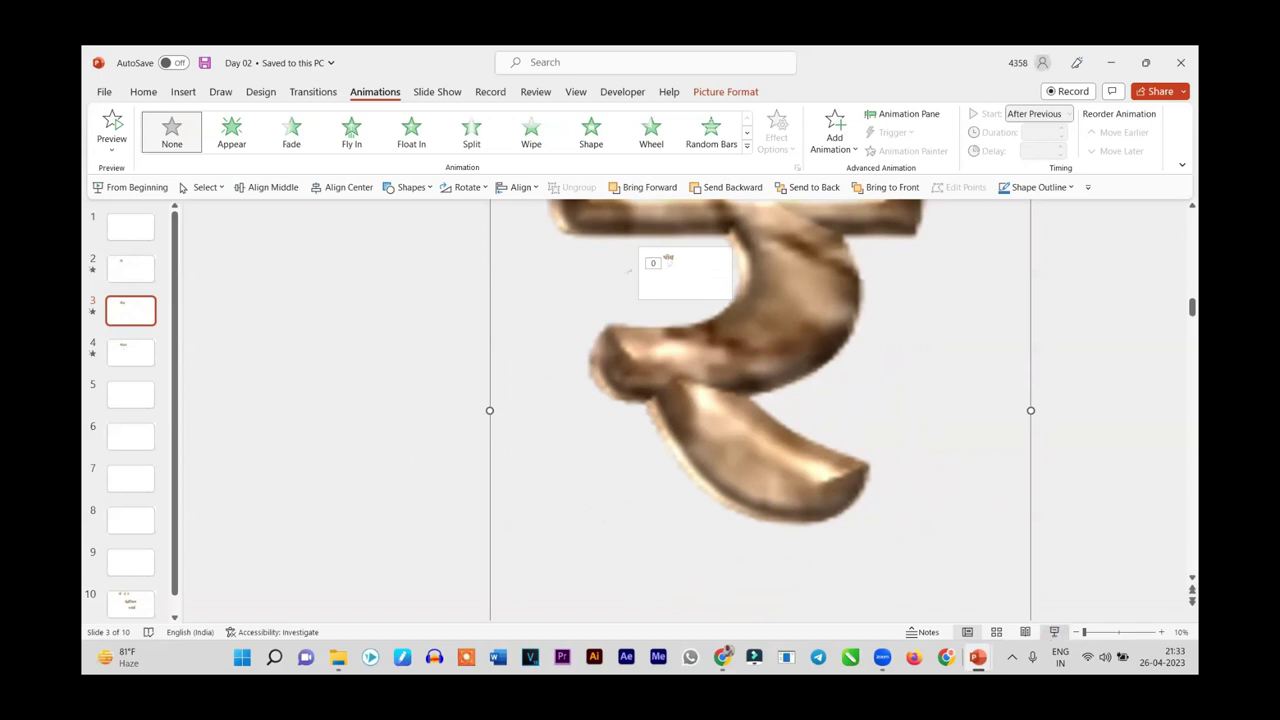
{"action": "left_click", "coordinate": [1054, 632]}
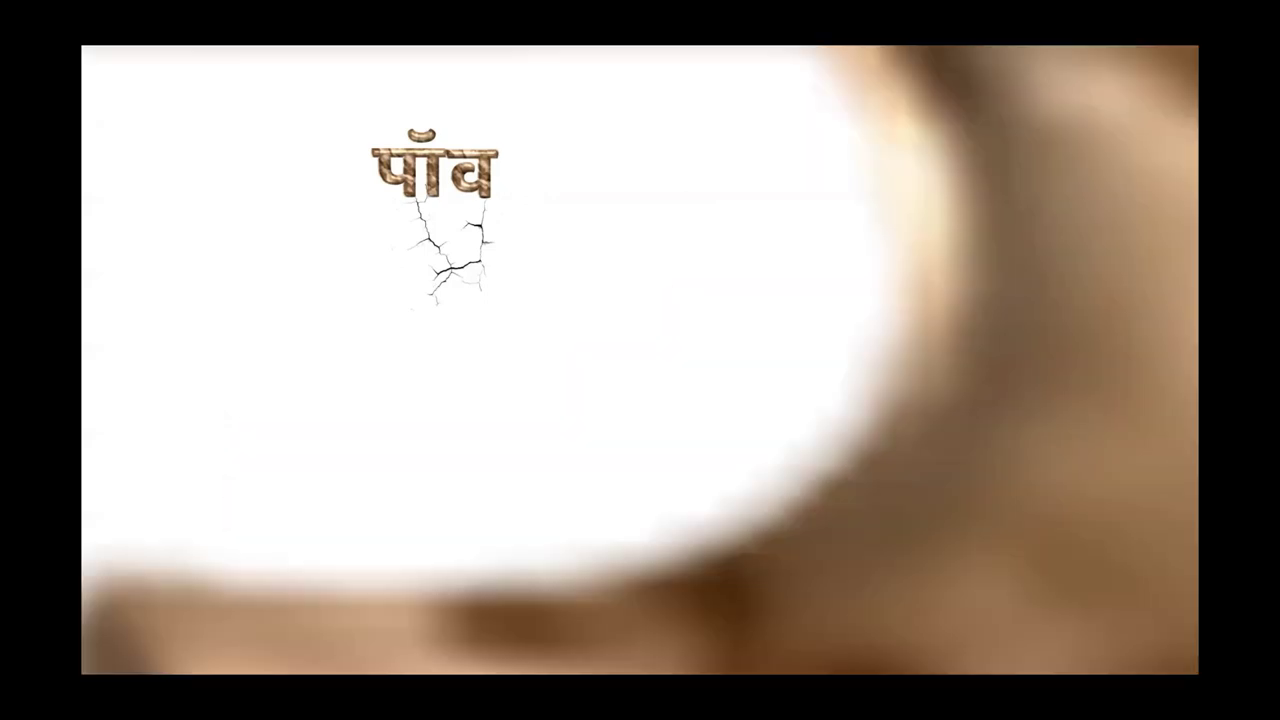
Exit the slide show and return to editing the Day 02 presentation
{"action": "key", "text": "Escape"}
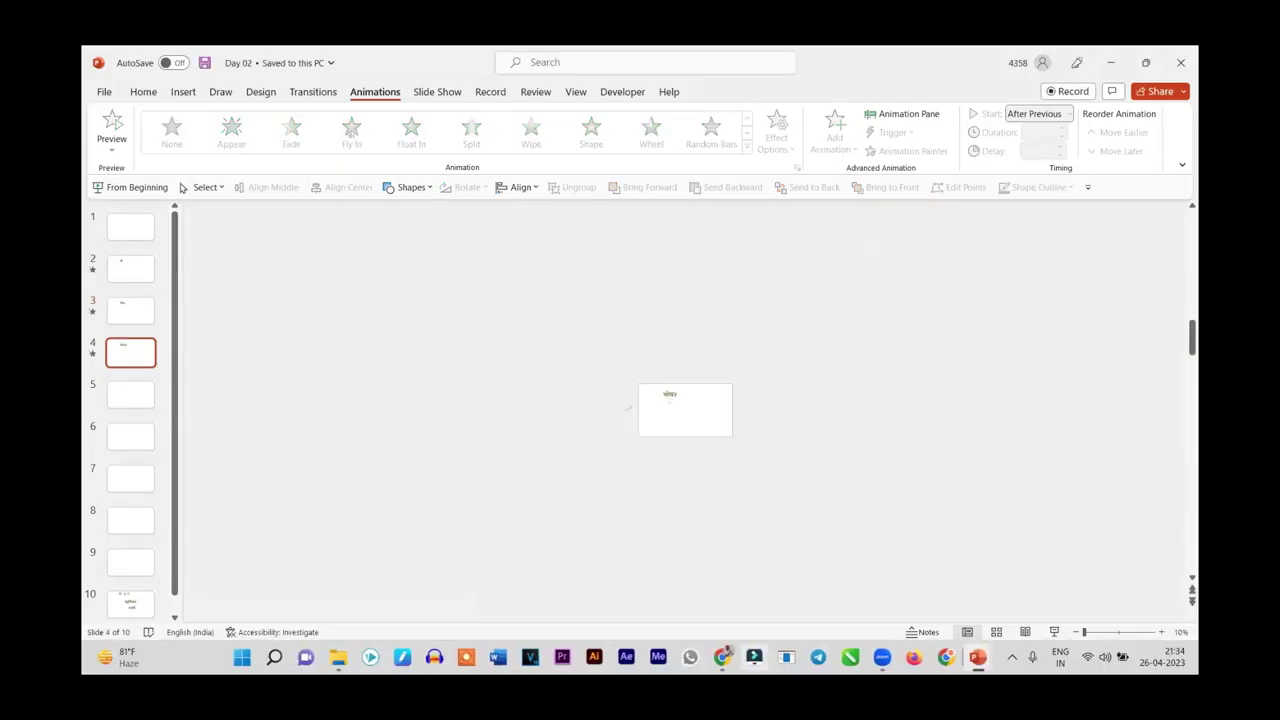
{"action": "mouse_move", "coordinate": [978, 658]}
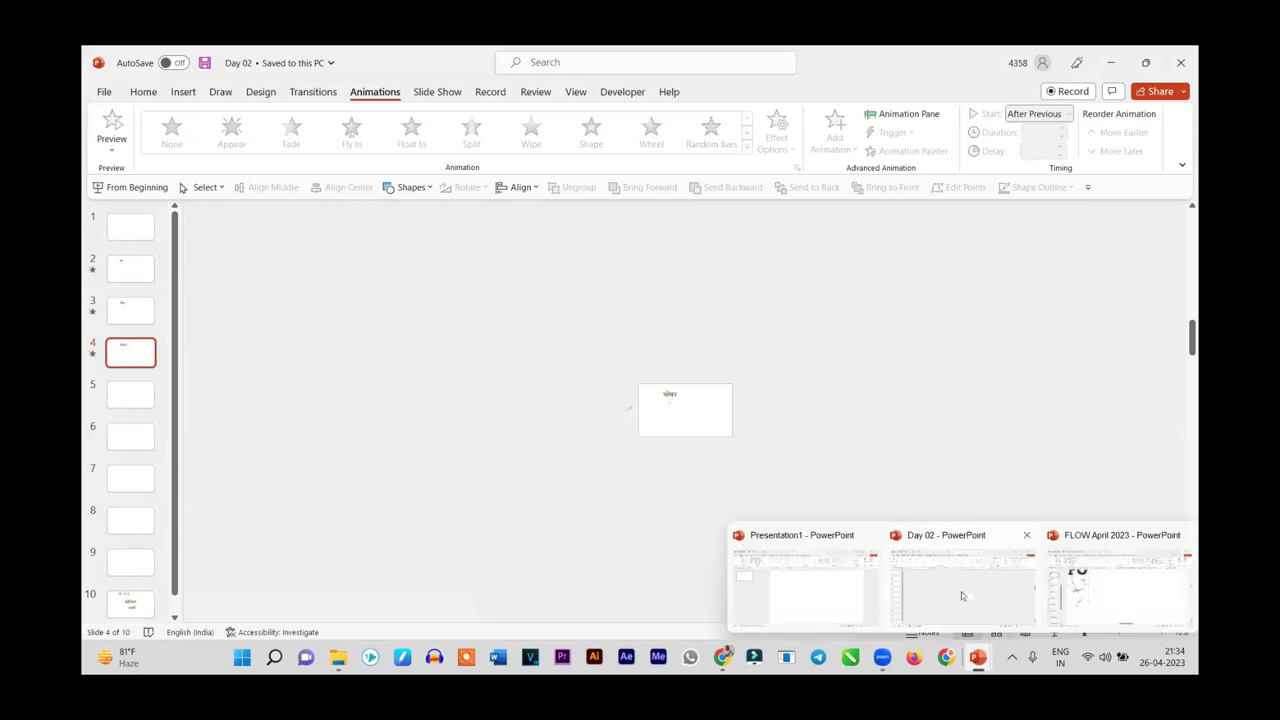
{"action": "left_click", "coordinate": [961, 595]}
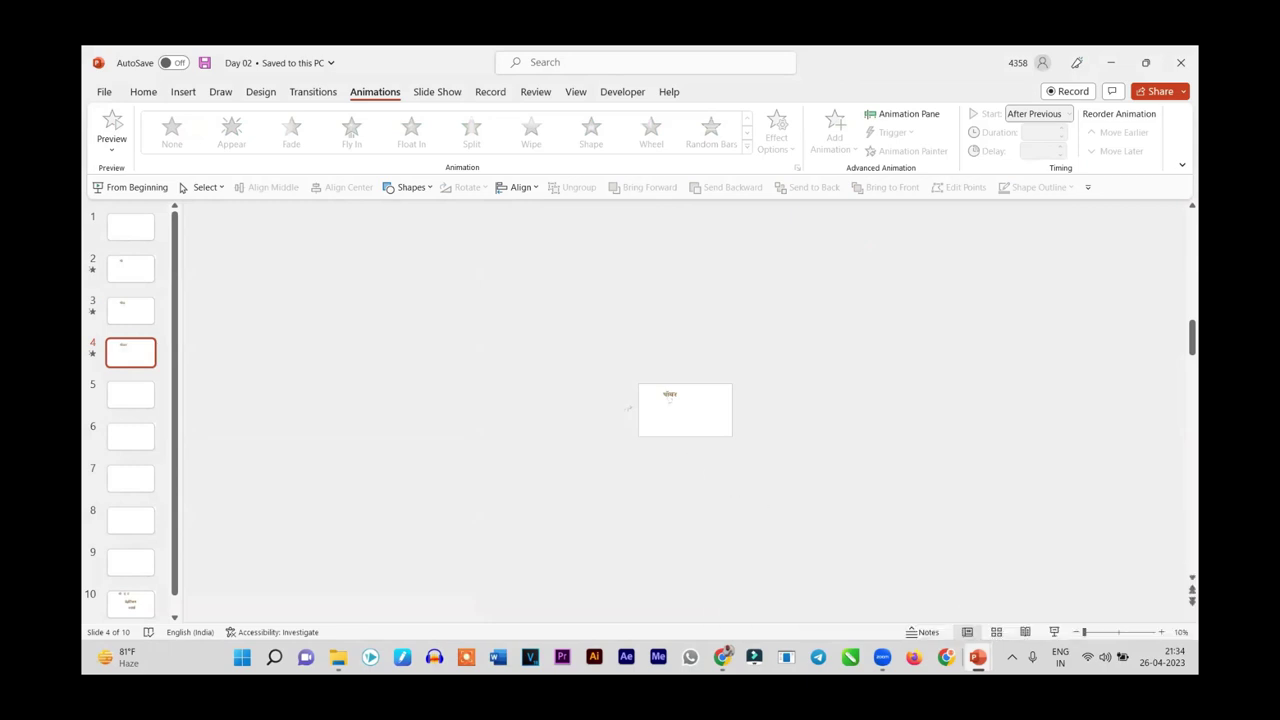
In the FLOW April 2023 deck, review the PO, POW and POWE slides 6–8
{"action": "mouse_move", "coordinate": [978, 657]}
{"action": "left_click", "coordinate": [1085, 597]}
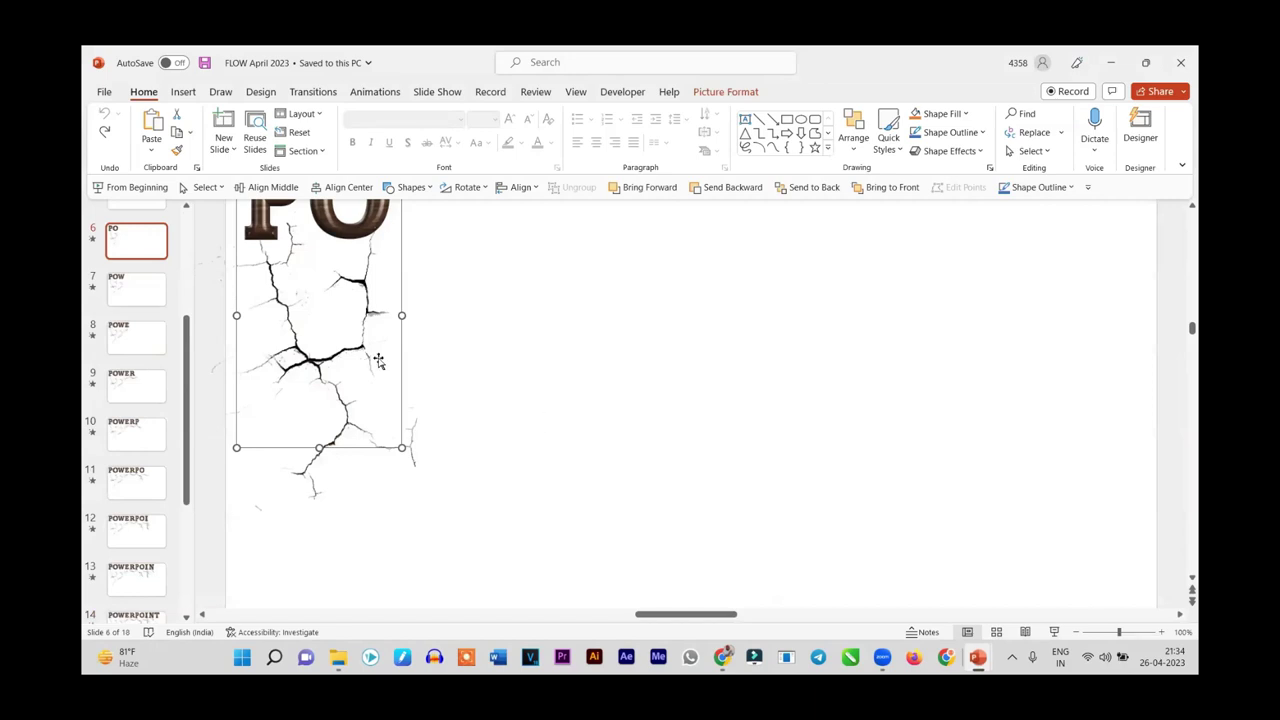
{"action": "left_click", "coordinate": [125, 335]}
{"action": "left_click", "coordinate": [134, 298]}
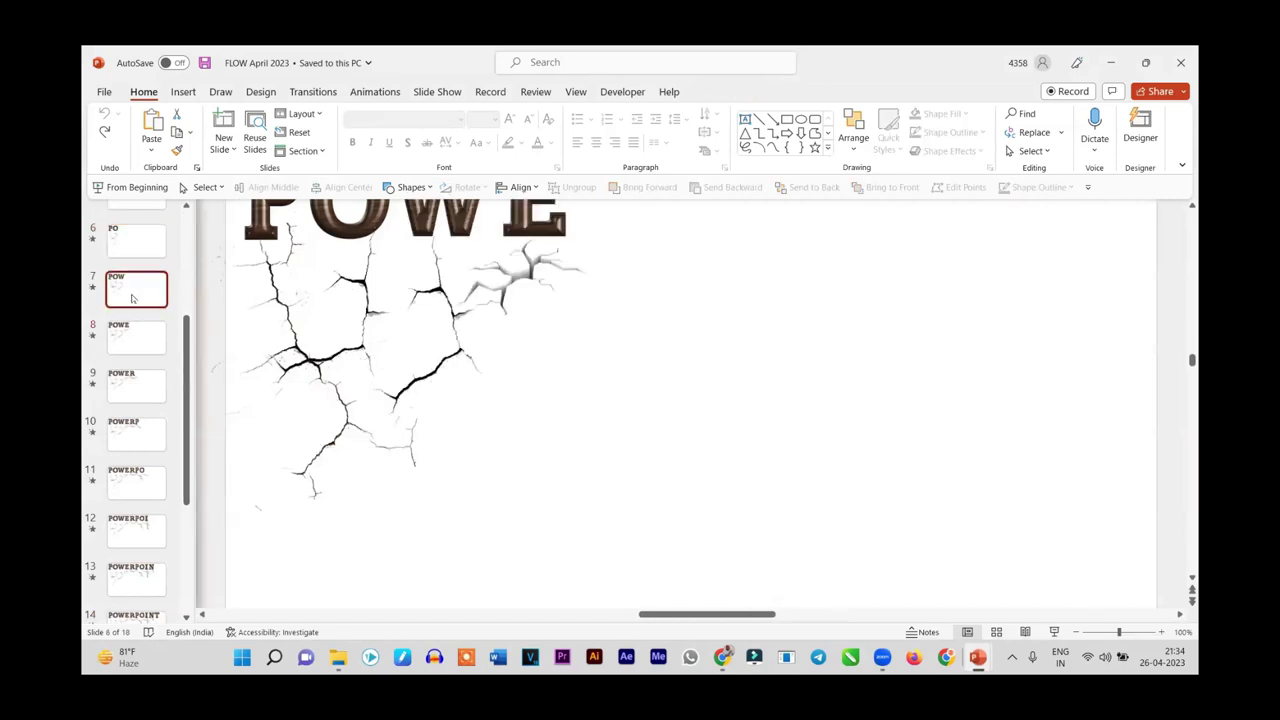
{"action": "left_click", "coordinate": [447, 345]}
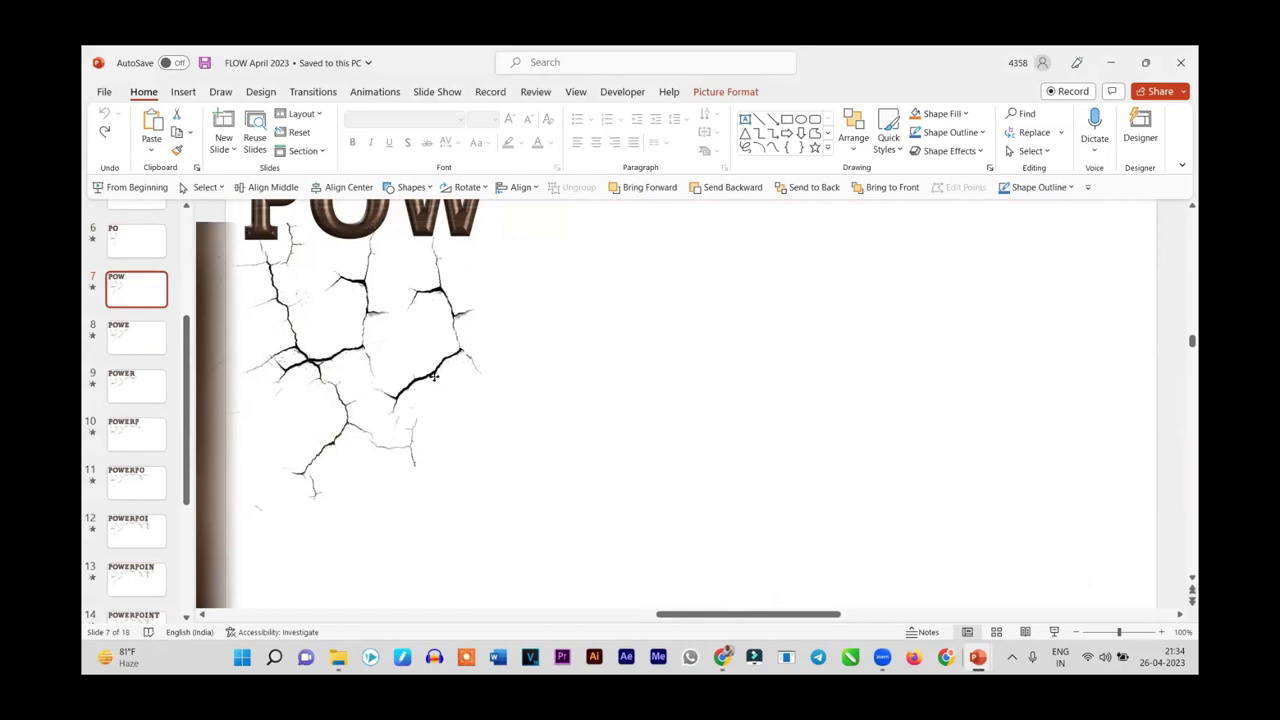
{"action": "scroll", "coordinate": [478, 370], "scroll_direction": "down", "scroll_amount": 3}
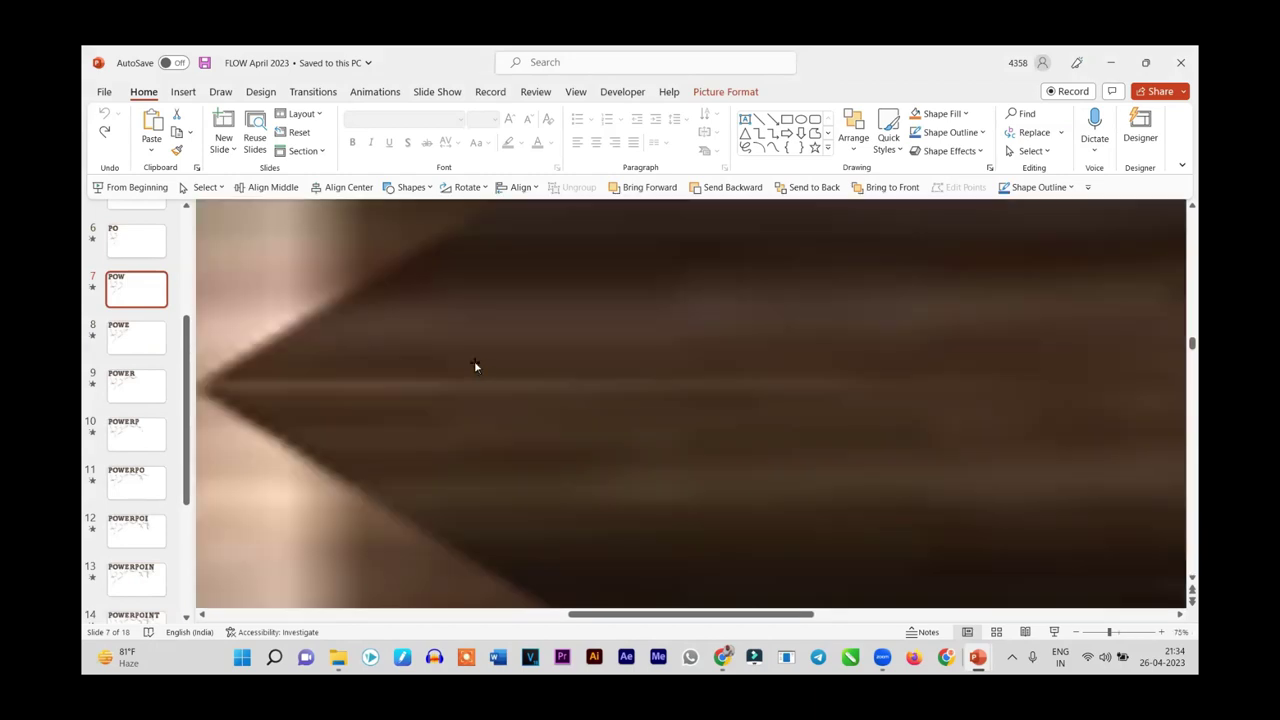
{"action": "left_click", "coordinate": [136, 337]}
{"action": "scroll", "coordinate": [457, 366], "scroll_direction": "down", "scroll_amount": 5}
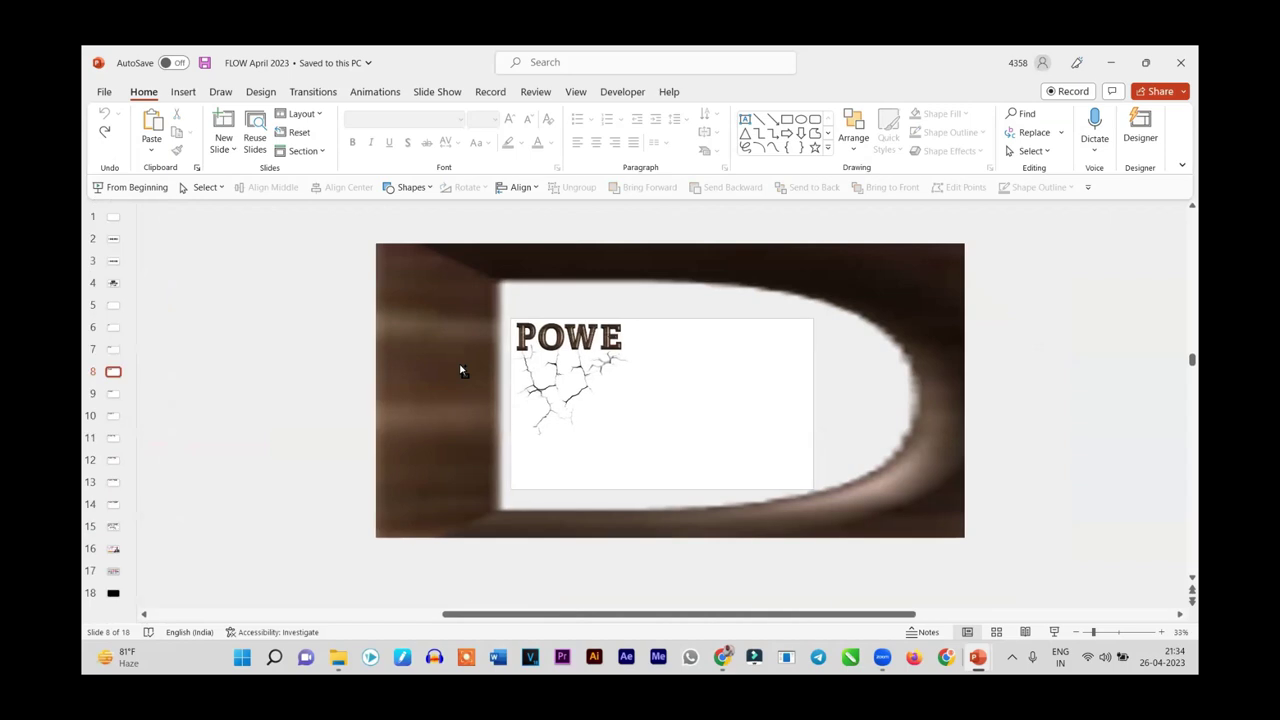
{"action": "scroll", "coordinate": [520, 383], "scroll_direction": "down", "scroll_amount": 2}
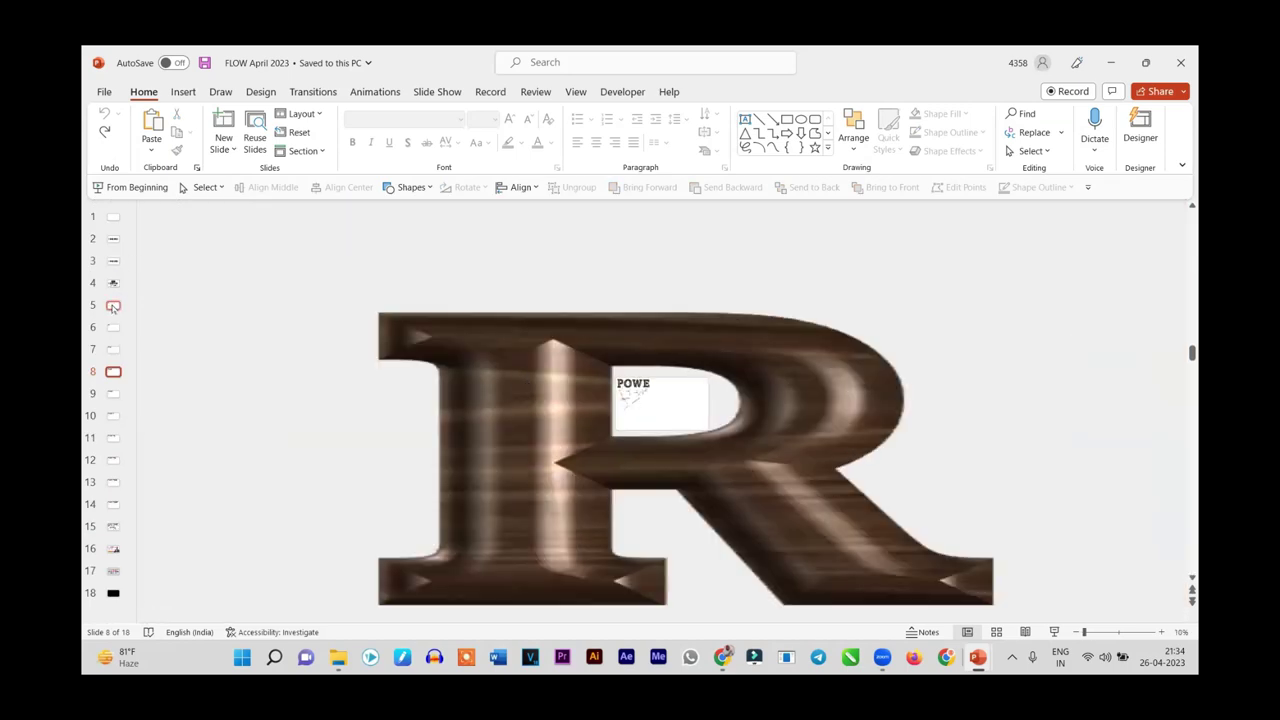
{"action": "left_click", "coordinate": [113, 305]}
{"action": "left_click", "coordinate": [114, 328]}
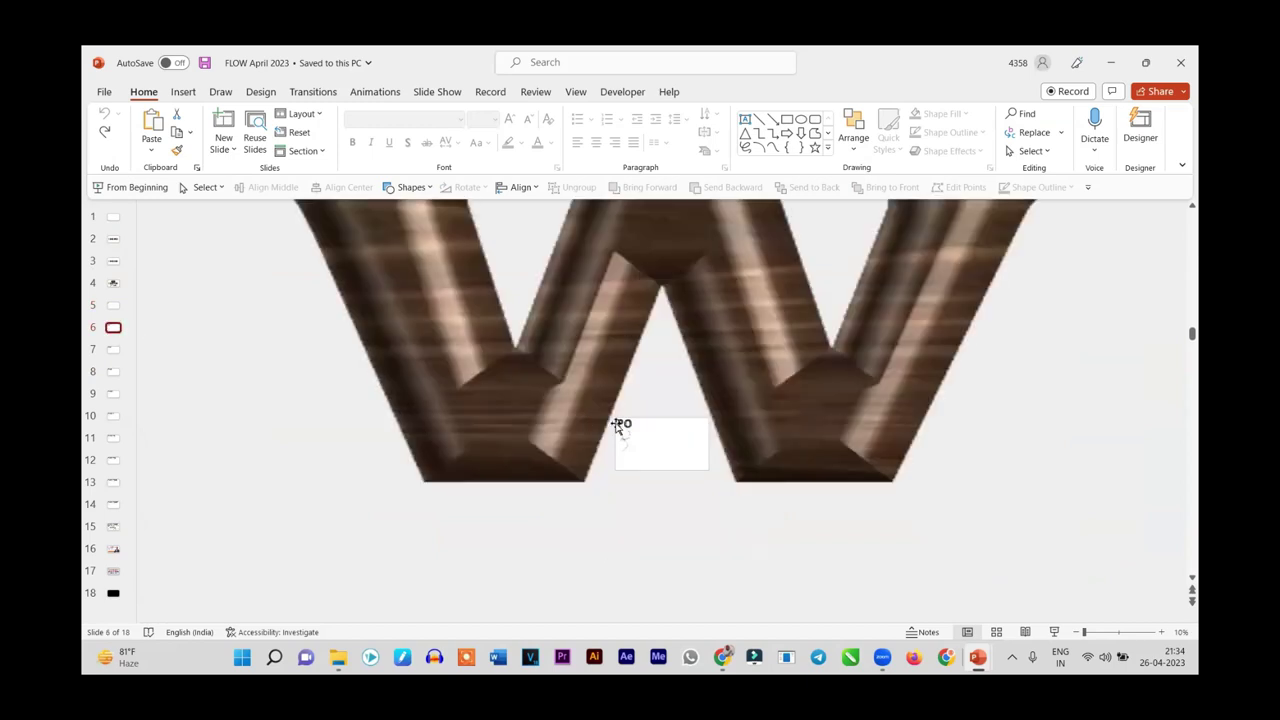
{"action": "scroll", "coordinate": [754, 462], "scroll_direction": "up", "scroll_amount": 2}
{"action": "scroll", "coordinate": [754, 462], "scroll_direction": "up", "scroll_amount": 2}
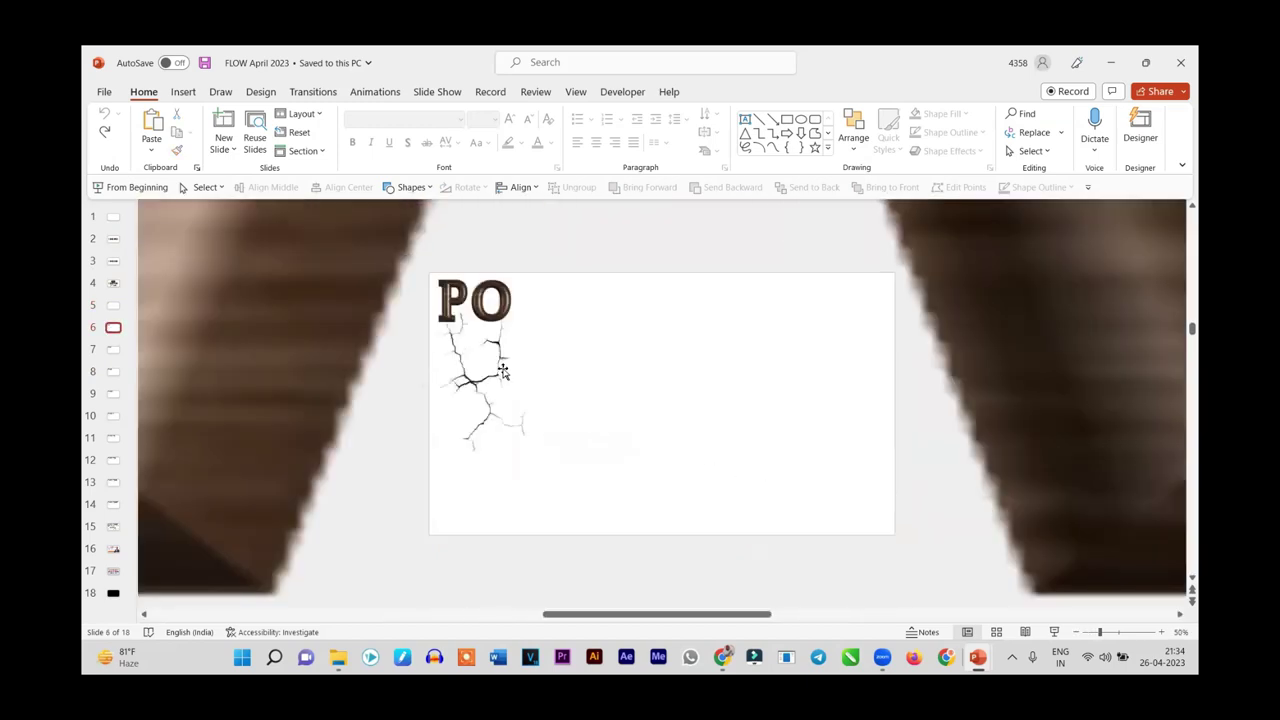
{"action": "left_click", "coordinate": [113, 350]}
Move the rotated crack picture down-right below the W of POW on slide 7
{"action": "left_click", "coordinate": [541, 366]}
{"action": "left_click", "coordinate": [531, 390]}
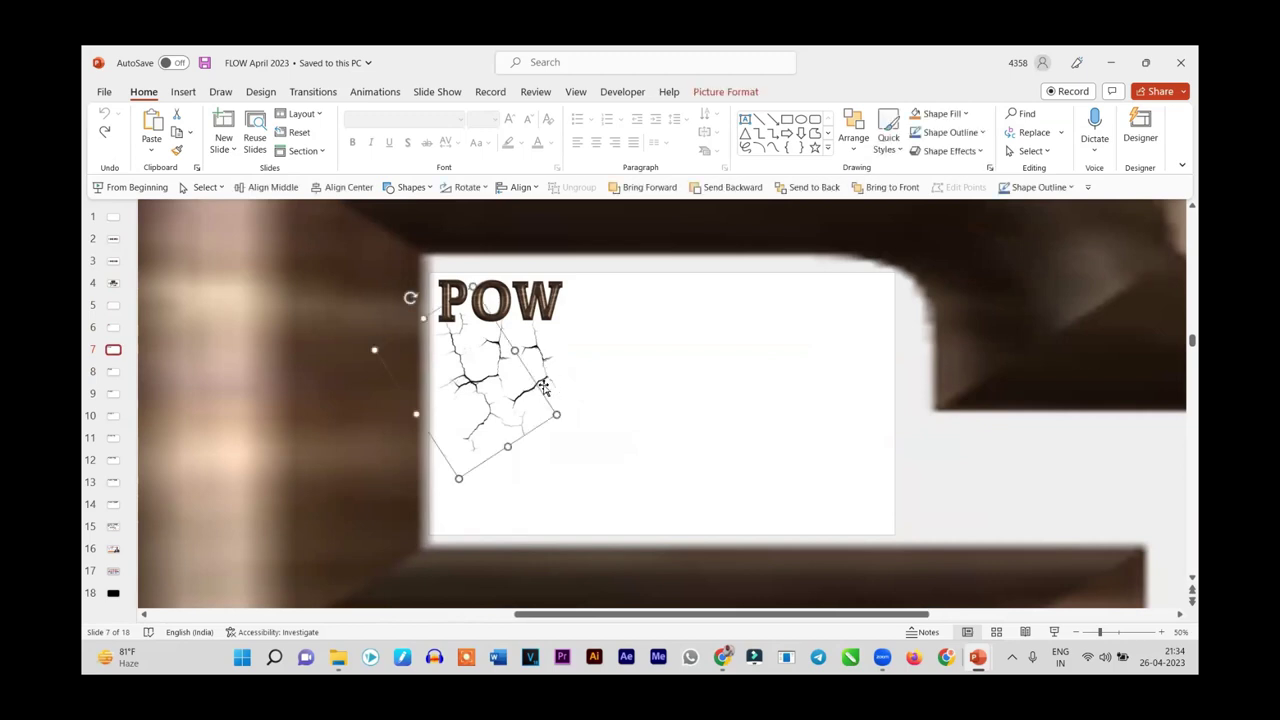
{"action": "left_click", "coordinate": [539, 385]}
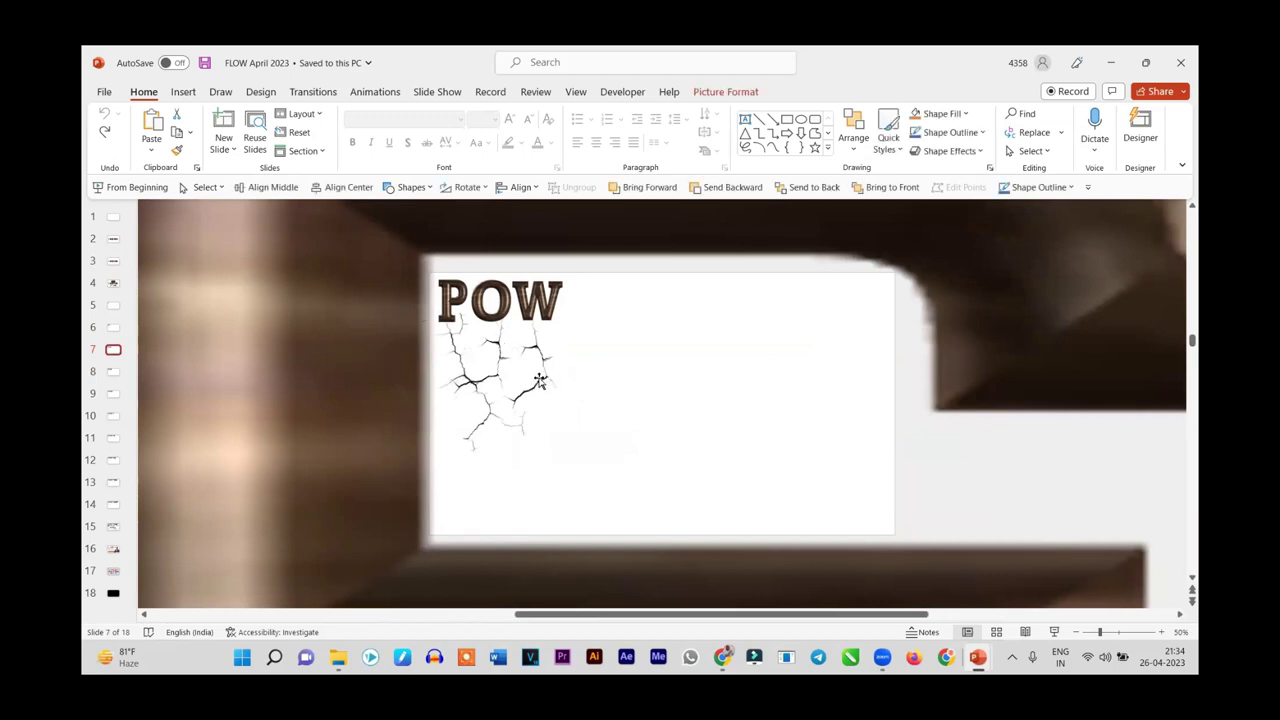
{"action": "left_click", "coordinate": [521, 393]}
{"action": "left_click_drag", "start_coordinate": [521, 393], "coordinate": [499, 472]}
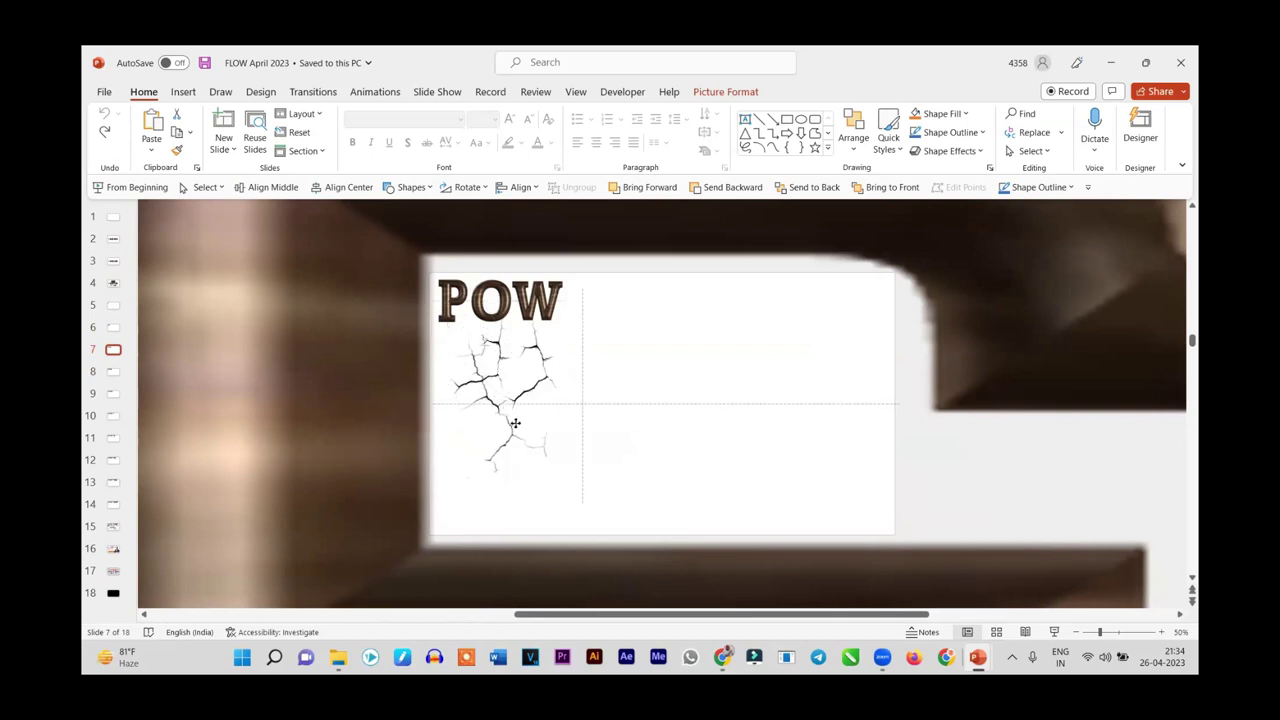
{"action": "left_click_drag", "start_coordinate": [498, 360], "coordinate": [531, 390]}
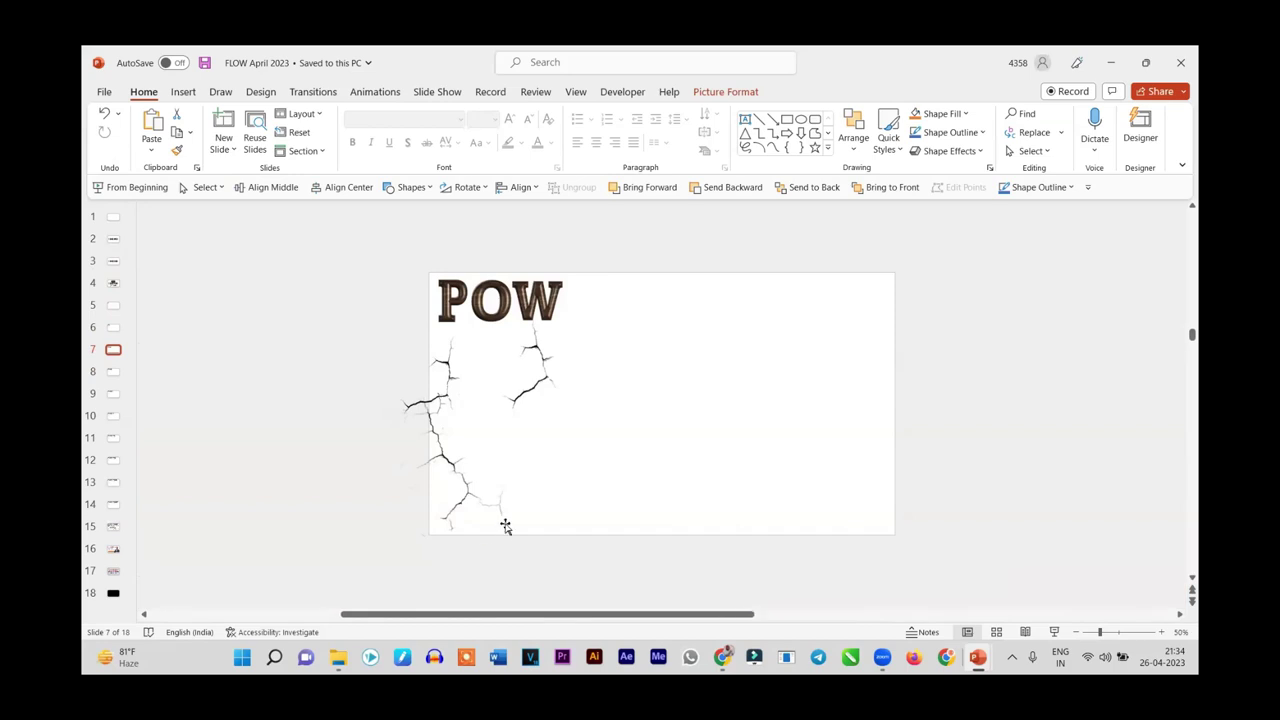
{"action": "scroll", "coordinate": [575, 370], "scroll_direction": "down", "scroll_amount": 5, "text": "ctrl"}
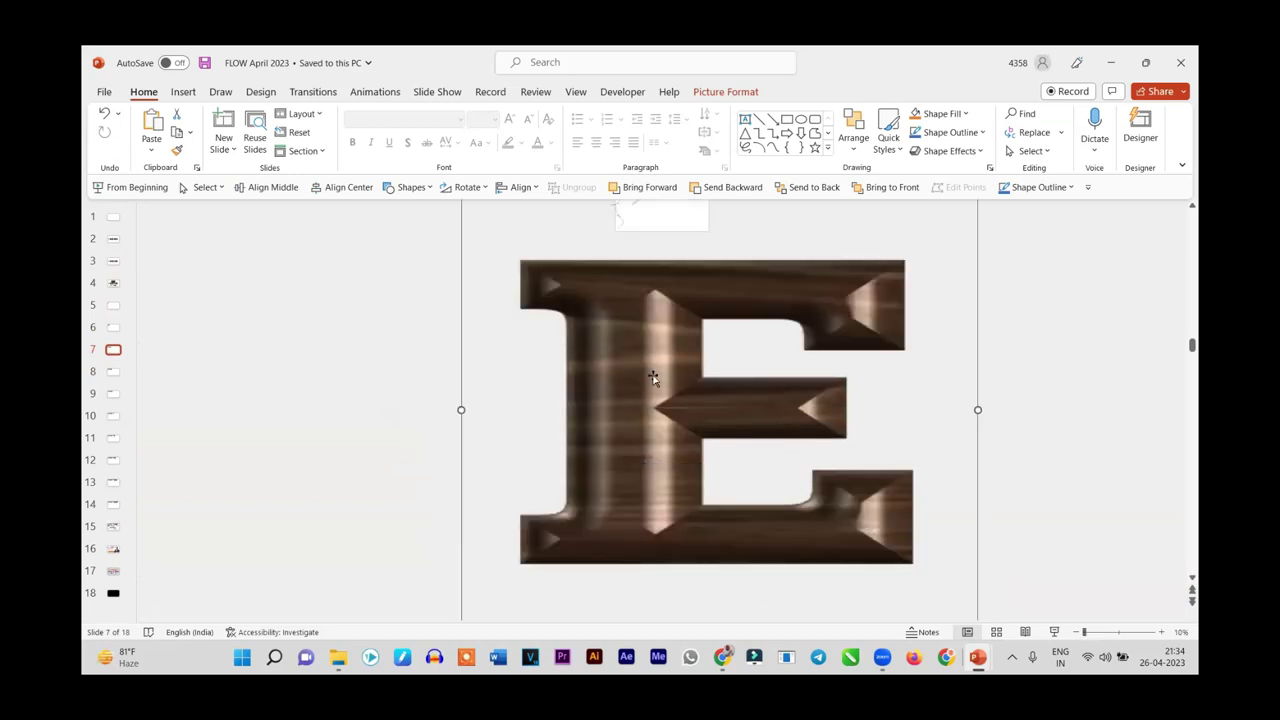
{"action": "key", "text": "Delete"}
{"action": "left_click", "coordinate": [634, 414]}
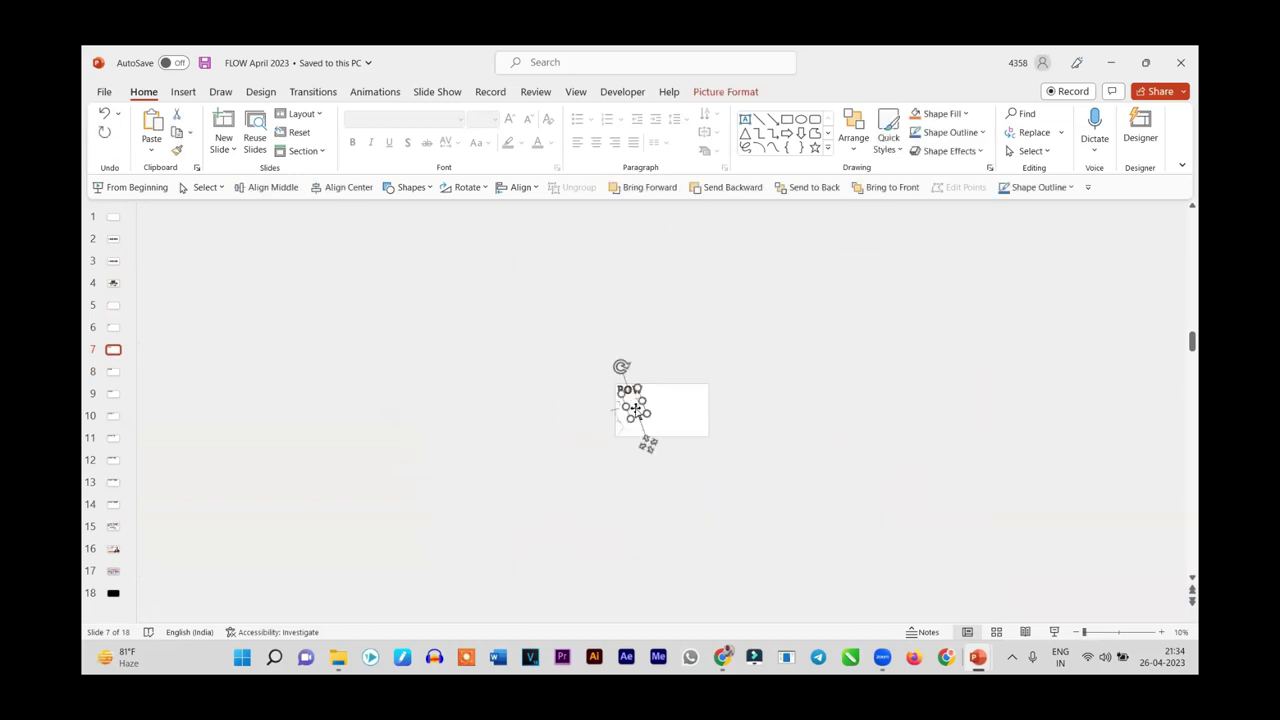
{"action": "scroll", "coordinate": [648, 442], "scroll_direction": "up", "scroll_amount": 6, "text": "ctrl"}
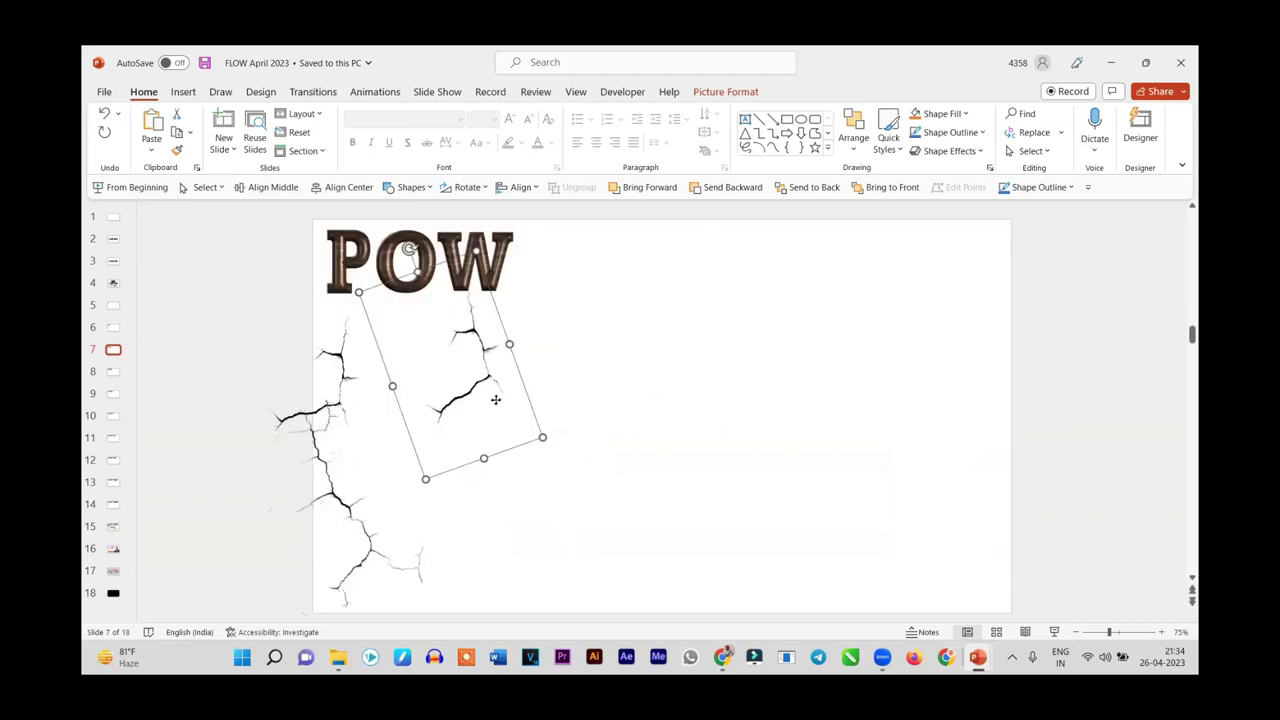
{"action": "left_click_drag", "start_coordinate": [494, 400], "coordinate": [528, 430]}
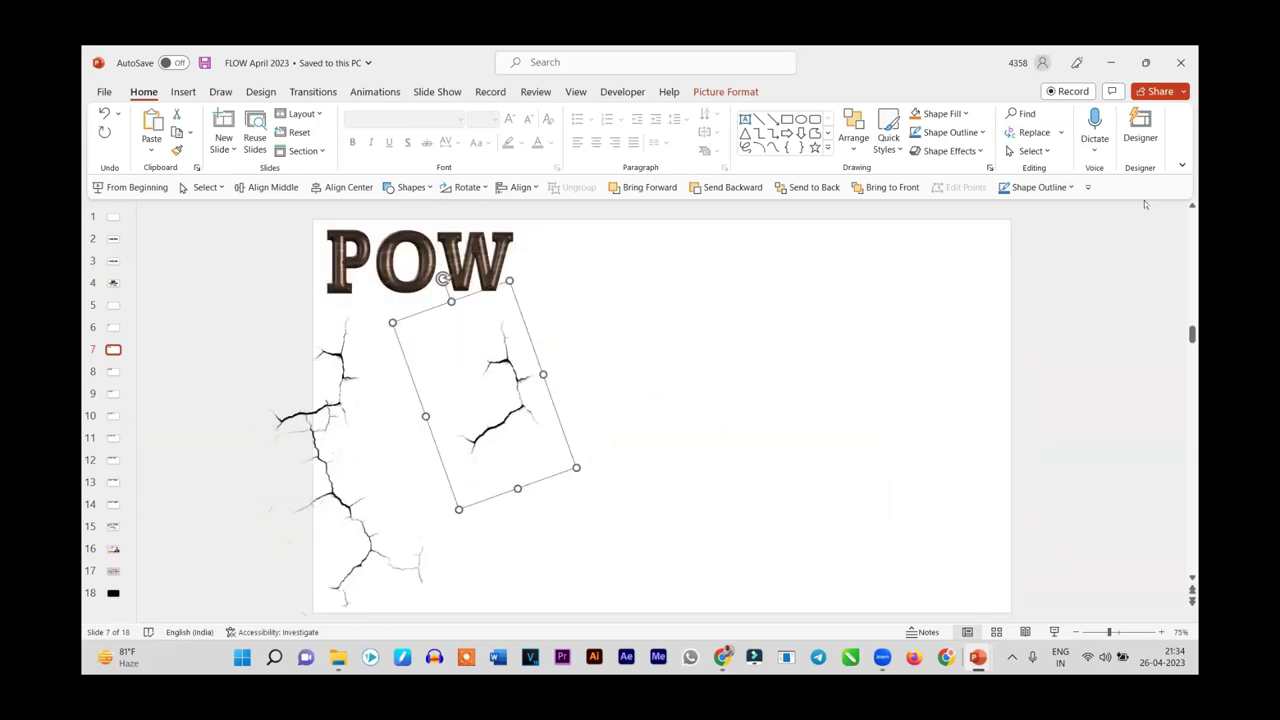
{"action": "left_click", "coordinate": [1110, 62]}
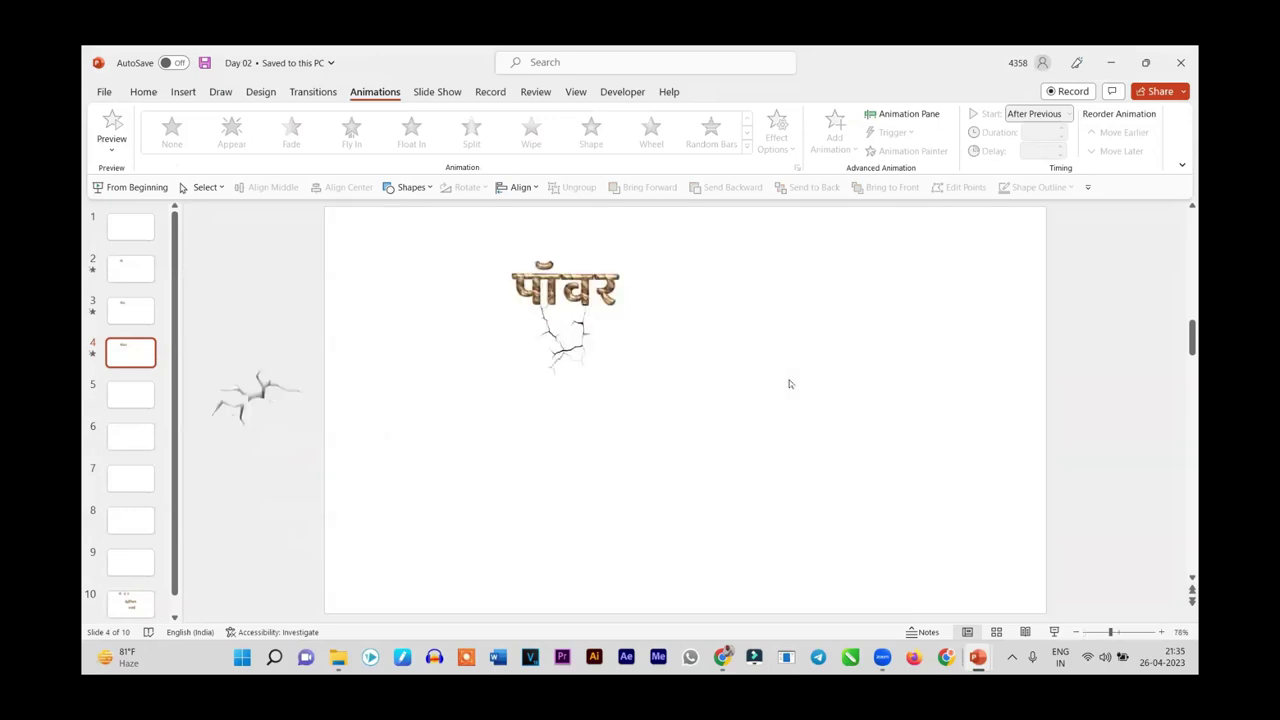
Paste the copied crack picture onto the पॉवर slide and position it beneath the word
{"action": "key", "text": "ctrl+v"}
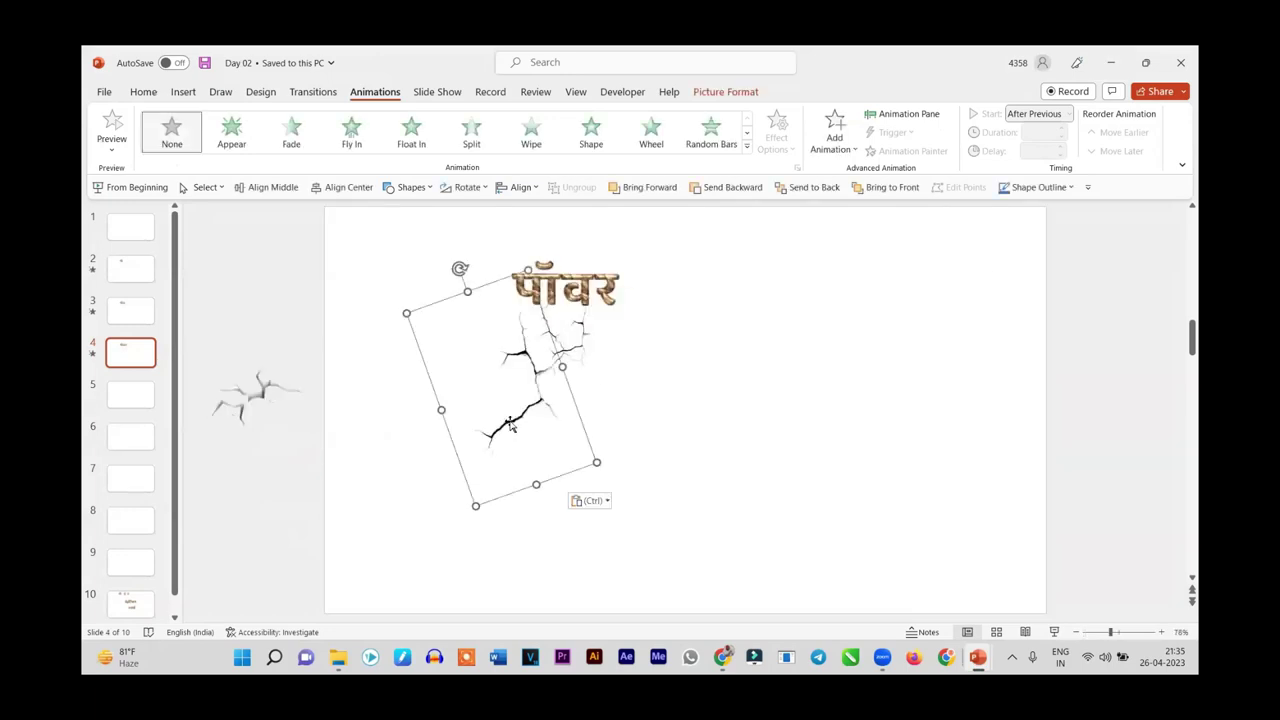
{"action": "left_click_drag", "start_coordinate": [531, 434], "coordinate": [651, 472]}
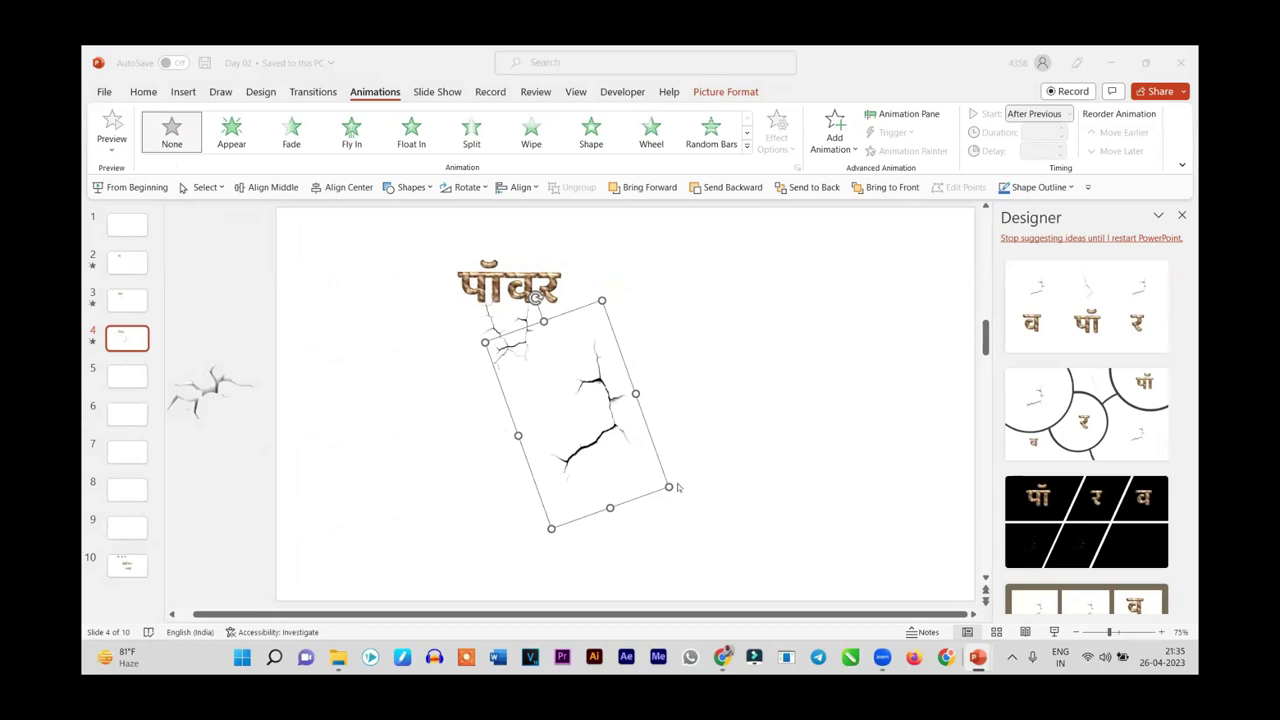
{"action": "left_click_drag", "start_coordinate": [592, 438], "coordinate": [555, 400]}
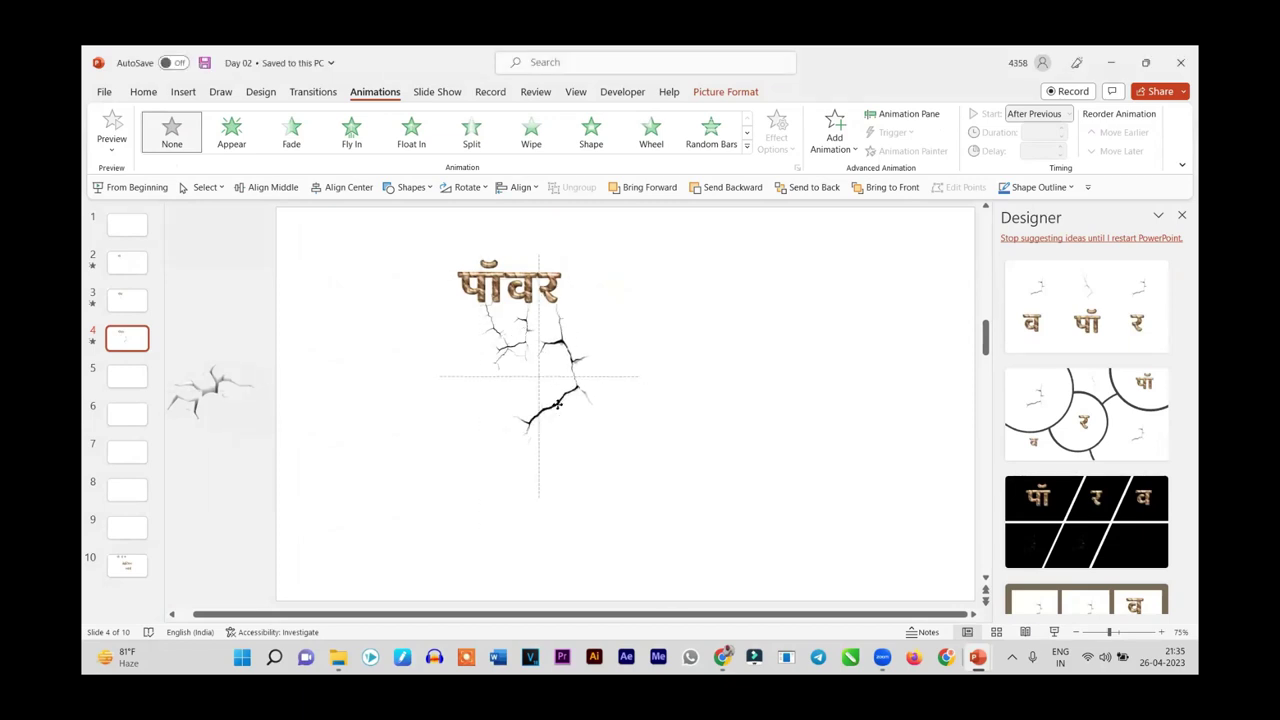
{"action": "scroll", "coordinate": [706, 455], "scroll_direction": "up", "scroll_amount": 5}
{"action": "scroll", "coordinate": [714, 451], "scroll_direction": "up", "scroll_amount": 1}
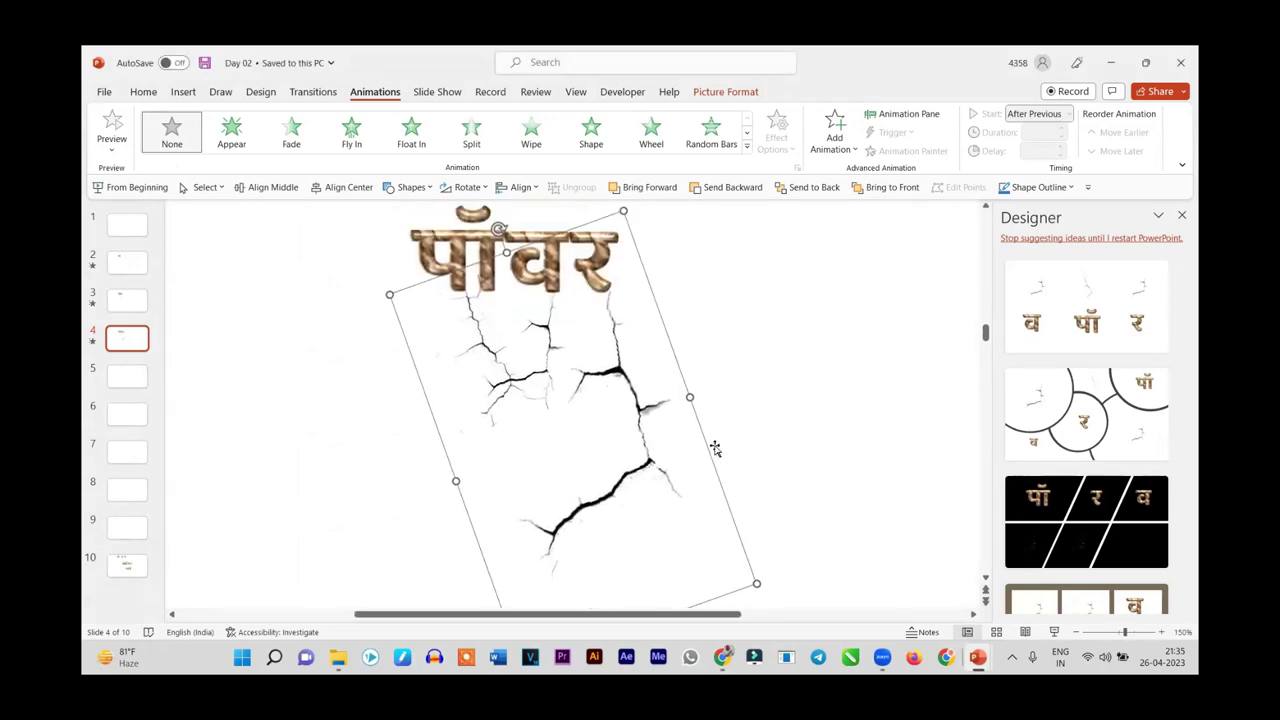
{"action": "left_click_drag", "start_coordinate": [647, 450], "coordinate": [640, 457]}
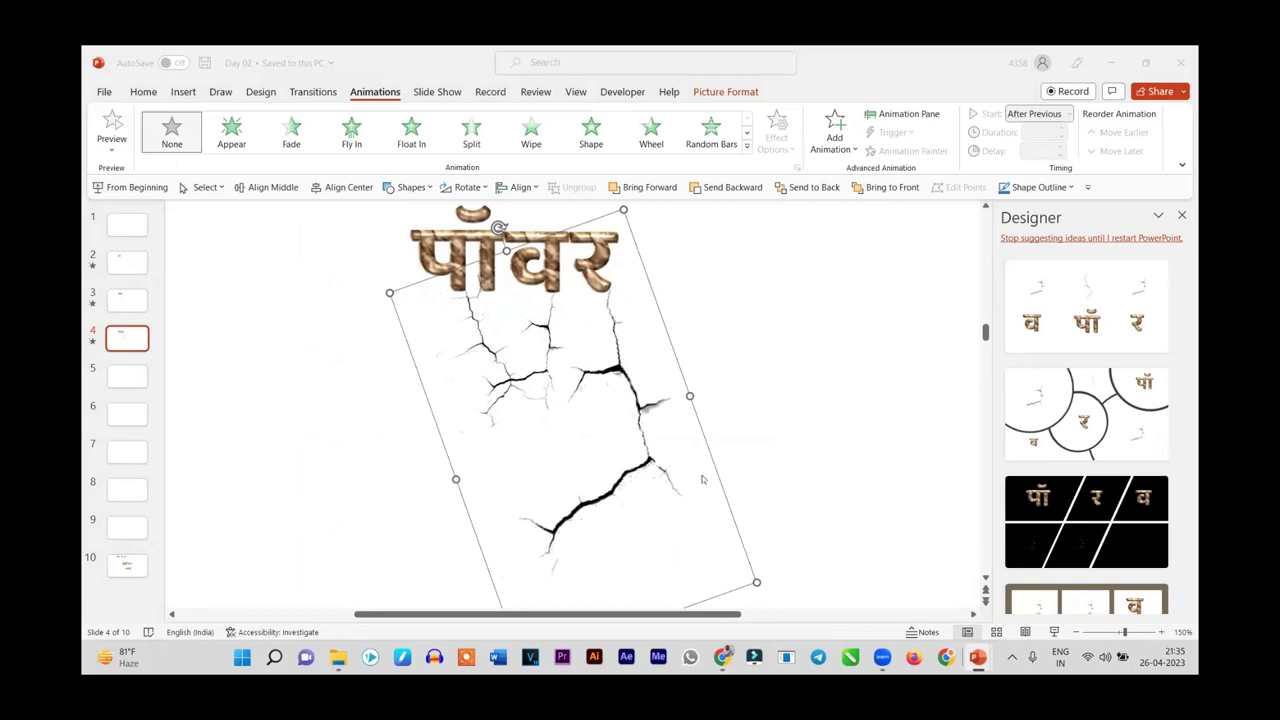
{"action": "scroll", "coordinate": [702, 480], "scroll_direction": "down", "scroll_amount": 5, "text": "ctrl"}
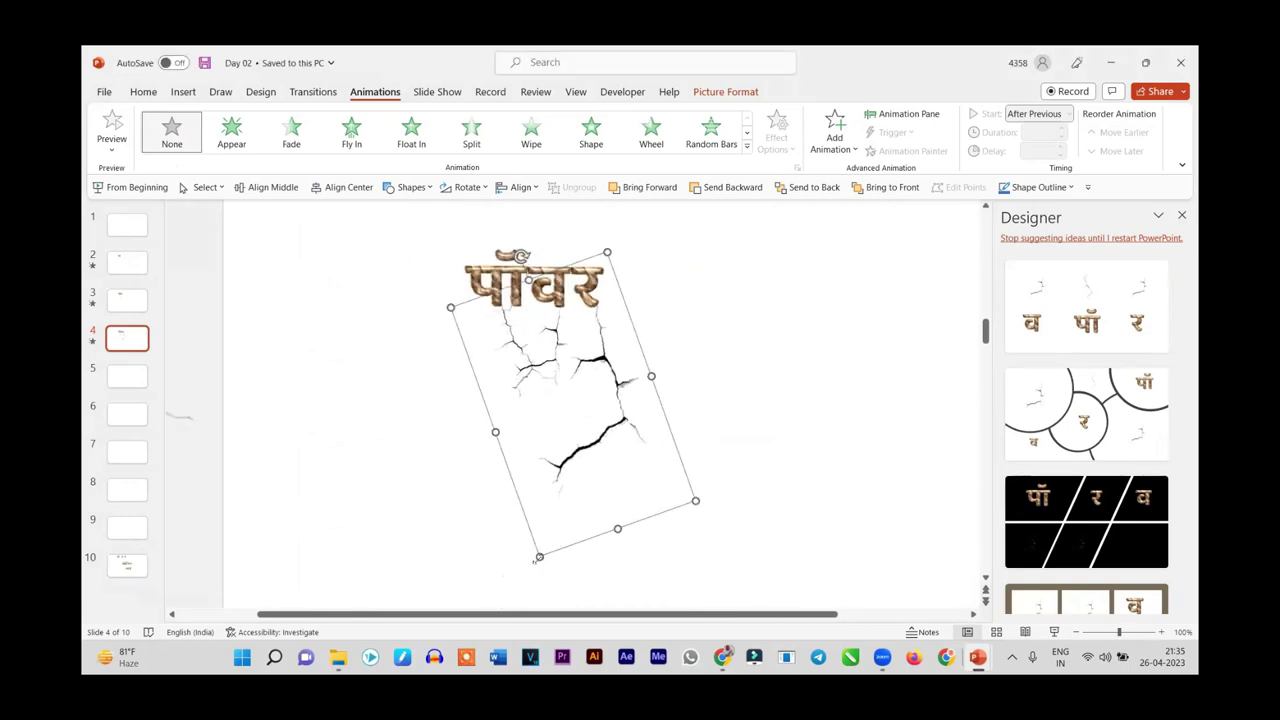
{"action": "left_click", "coordinate": [538, 562]}
{"action": "scroll", "coordinate": [589, 456], "scroll_direction": "up", "scroll_amount": 5, "text": "ctrl"}
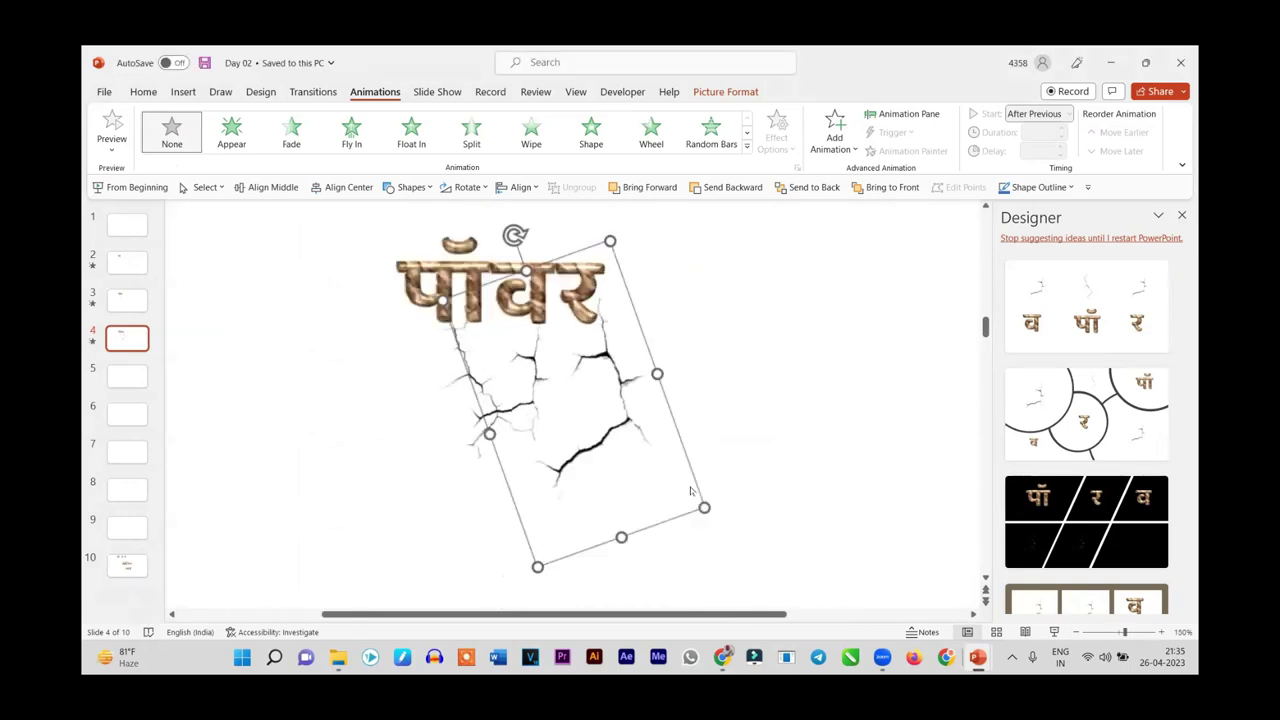
{"action": "scroll", "coordinate": [620, 450], "scroll_direction": "up", "scroll_amount": 5, "text": "ctrl"}
Tilt the right crack slightly counter-clockwise and nudge it into place under र
{"action": "left_click", "coordinate": [629, 503]}
{"action": "scroll", "coordinate": [690, 494], "scroll_direction": "down", "scroll_amount": 7, "text": "ctrl"}
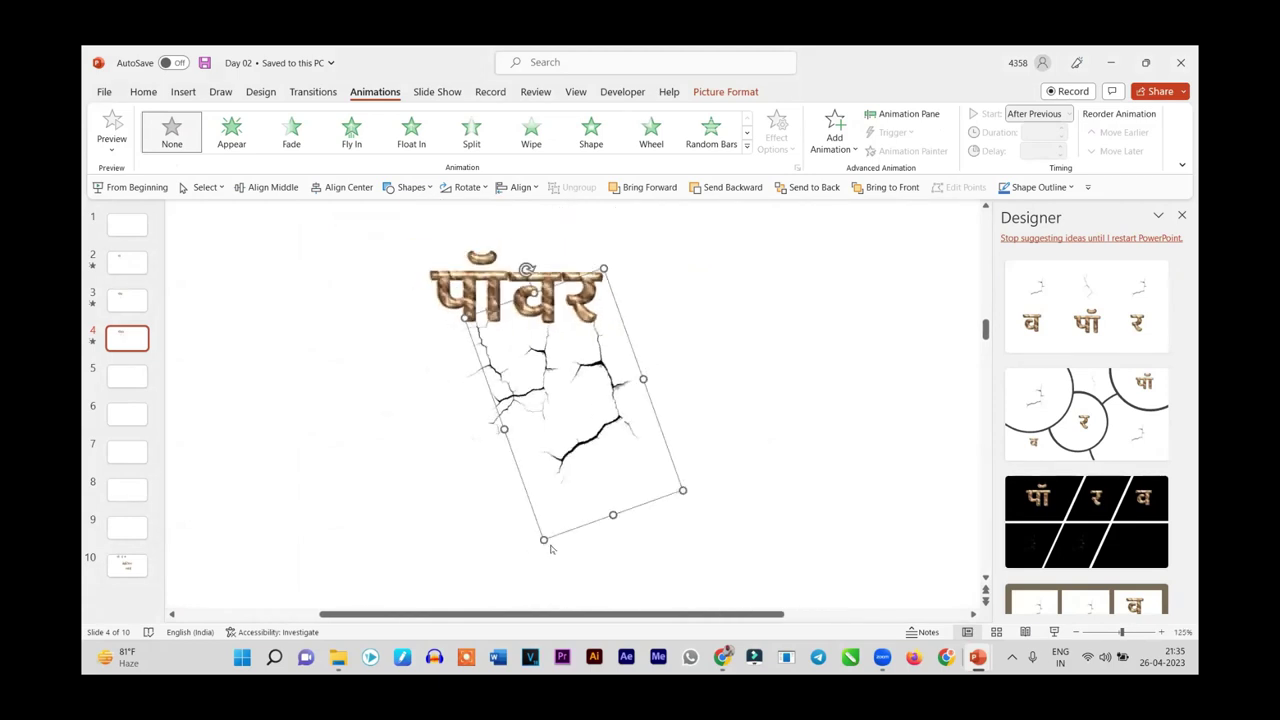
{"action": "scroll", "coordinate": [660, 470], "scroll_direction": "up", "scroll_amount": 5, "text": "ctrl"}
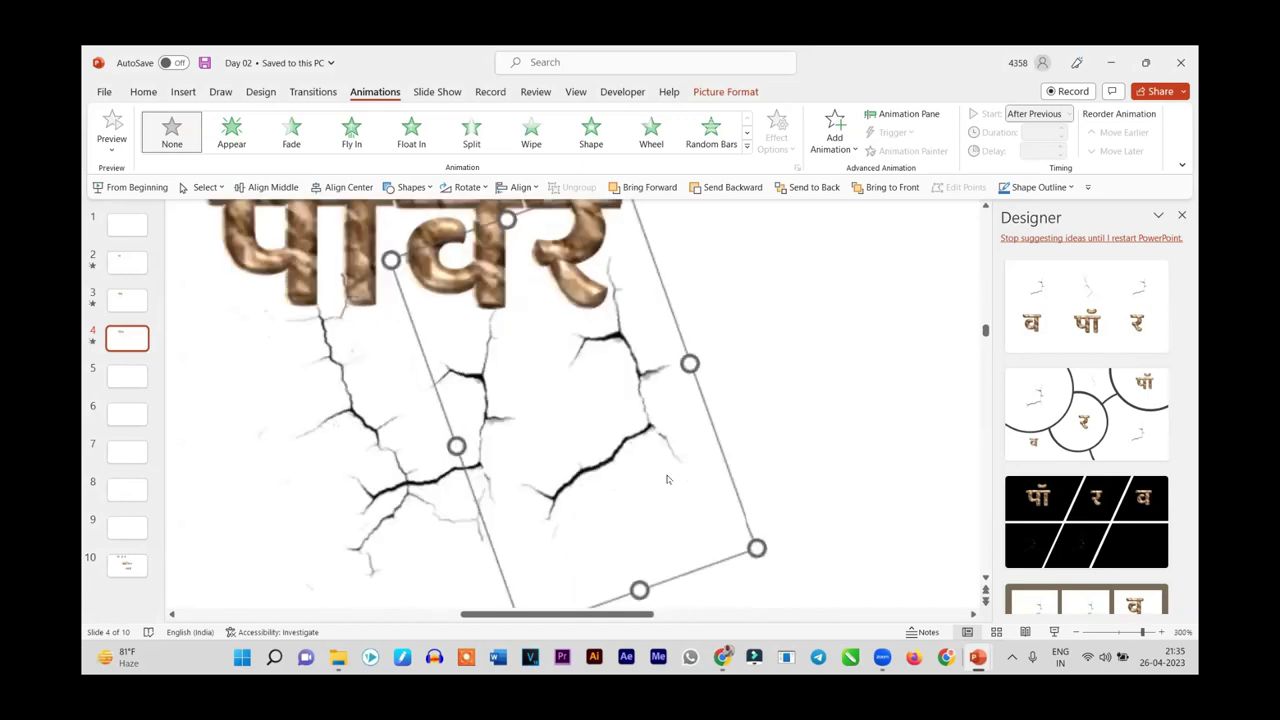
{"action": "scroll", "coordinate": [639, 447], "scroll_direction": "up", "scroll_amount": 4, "text": "ctrl"}
{"action": "scroll", "coordinate": [651, 491], "scroll_direction": "down", "scroll_amount": 4, "text": "ctrl"}
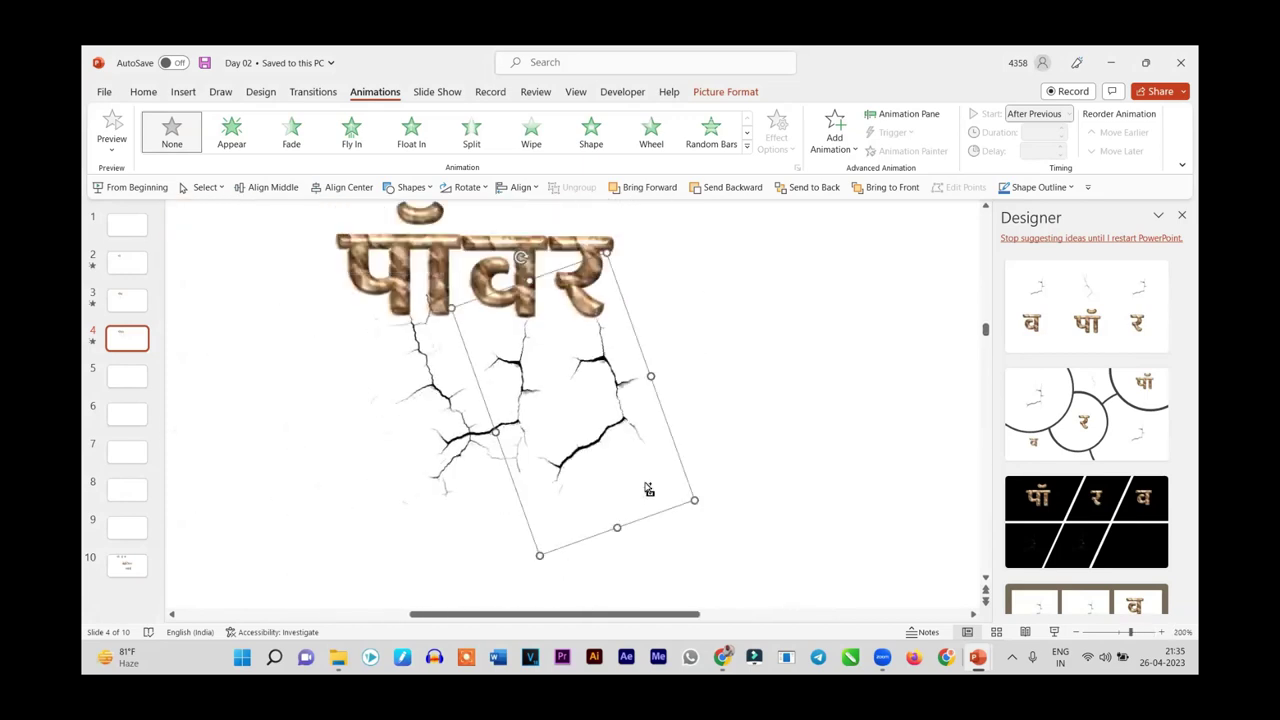
{"action": "left_click_drag", "start_coordinate": [520, 258], "coordinate": [508, 262]}
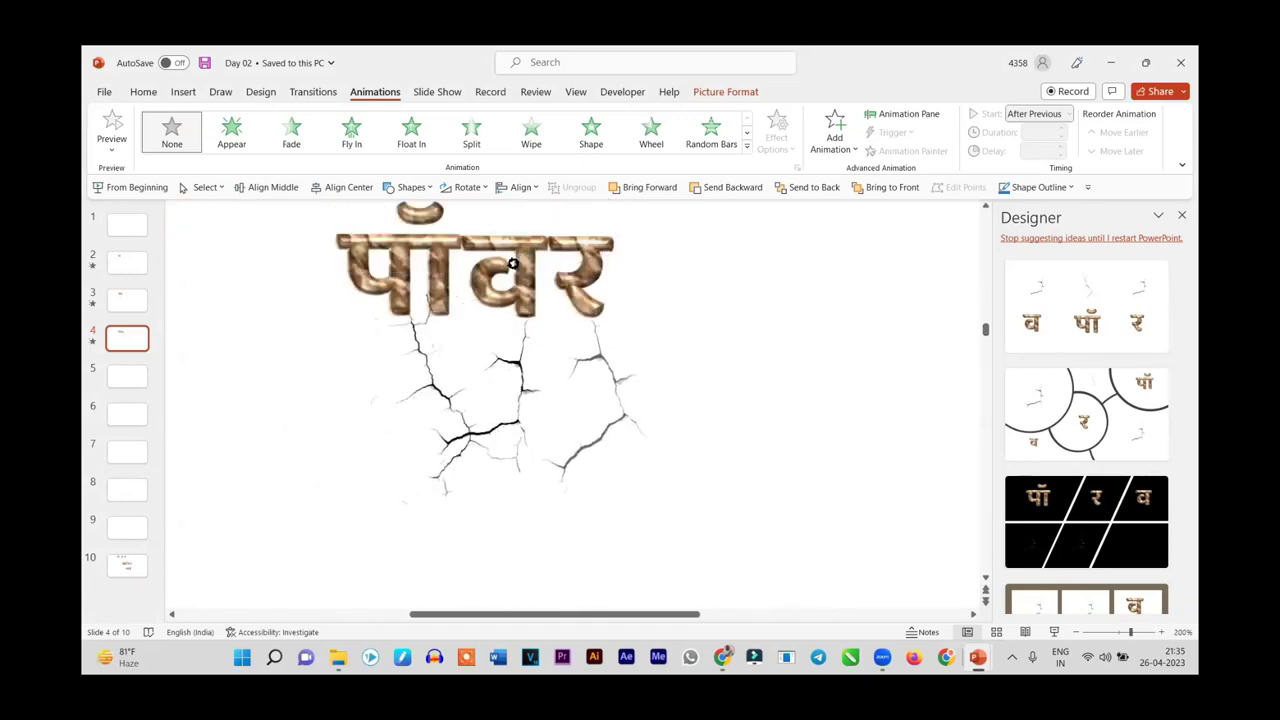
{"action": "left_click", "coordinate": [590, 460]}
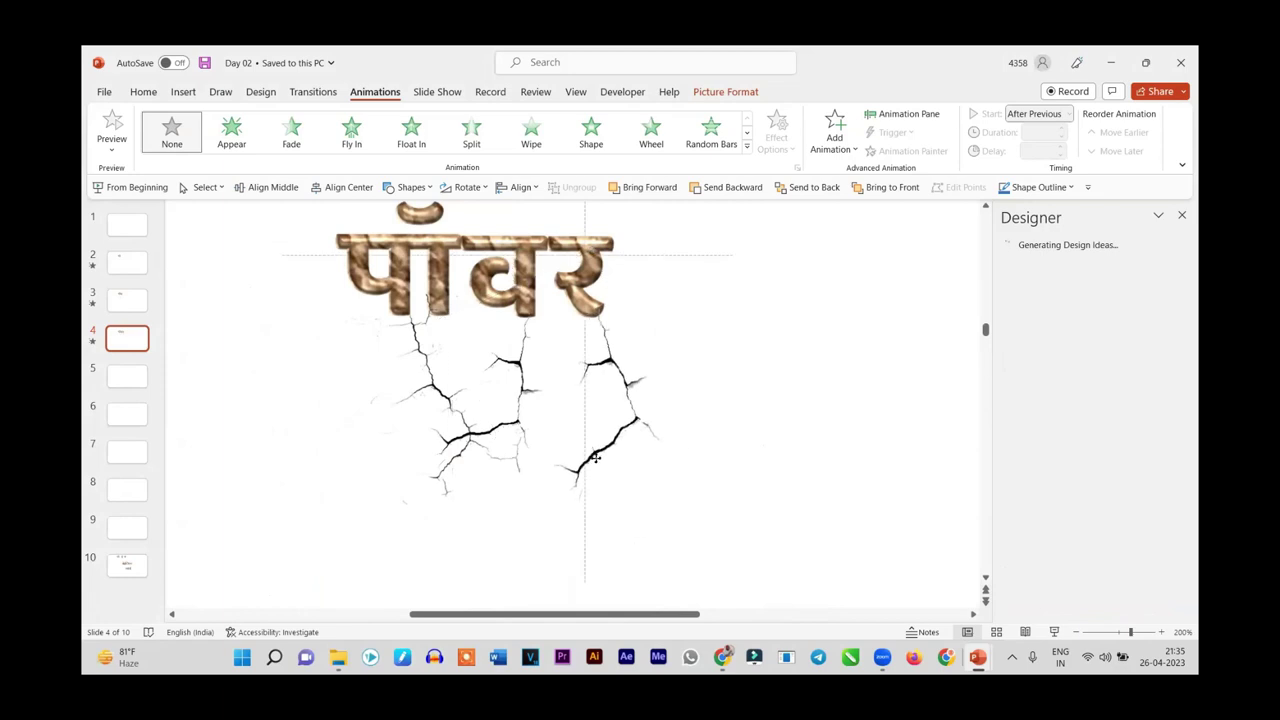
{"action": "left_click_drag", "start_coordinate": [596, 462], "coordinate": [595, 462]}
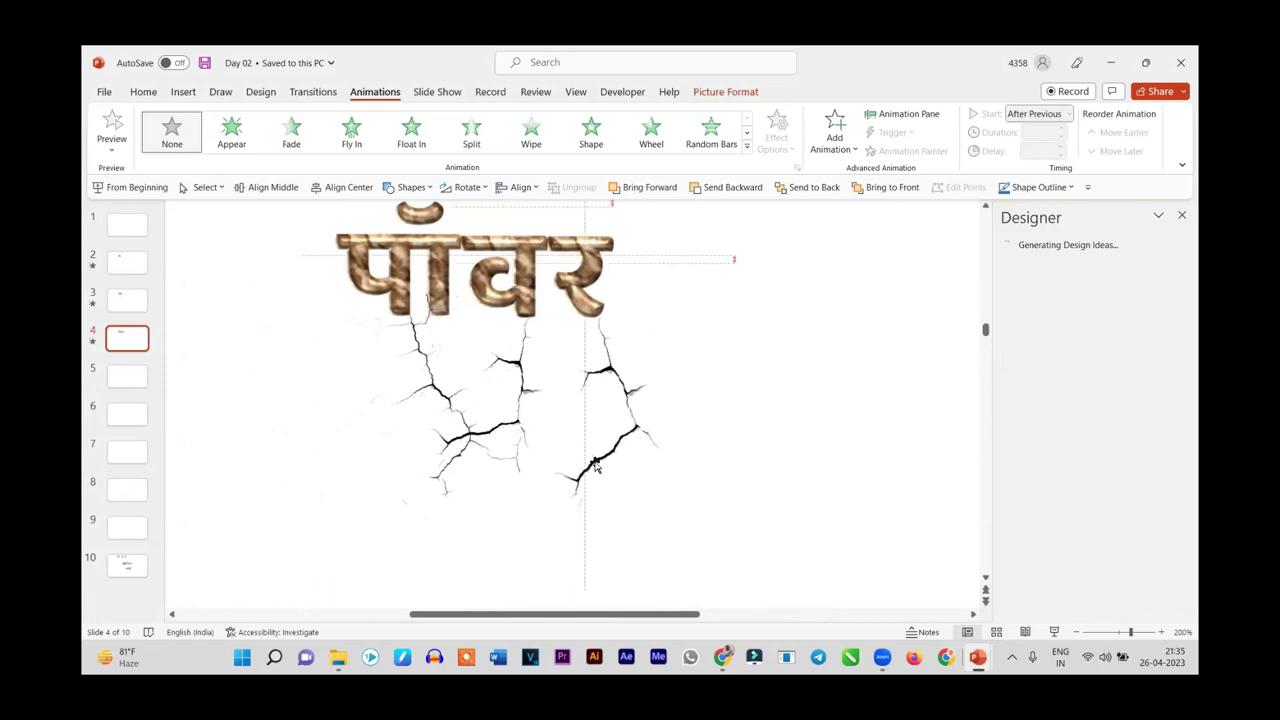
{"action": "left_click", "coordinate": [731, 463]}
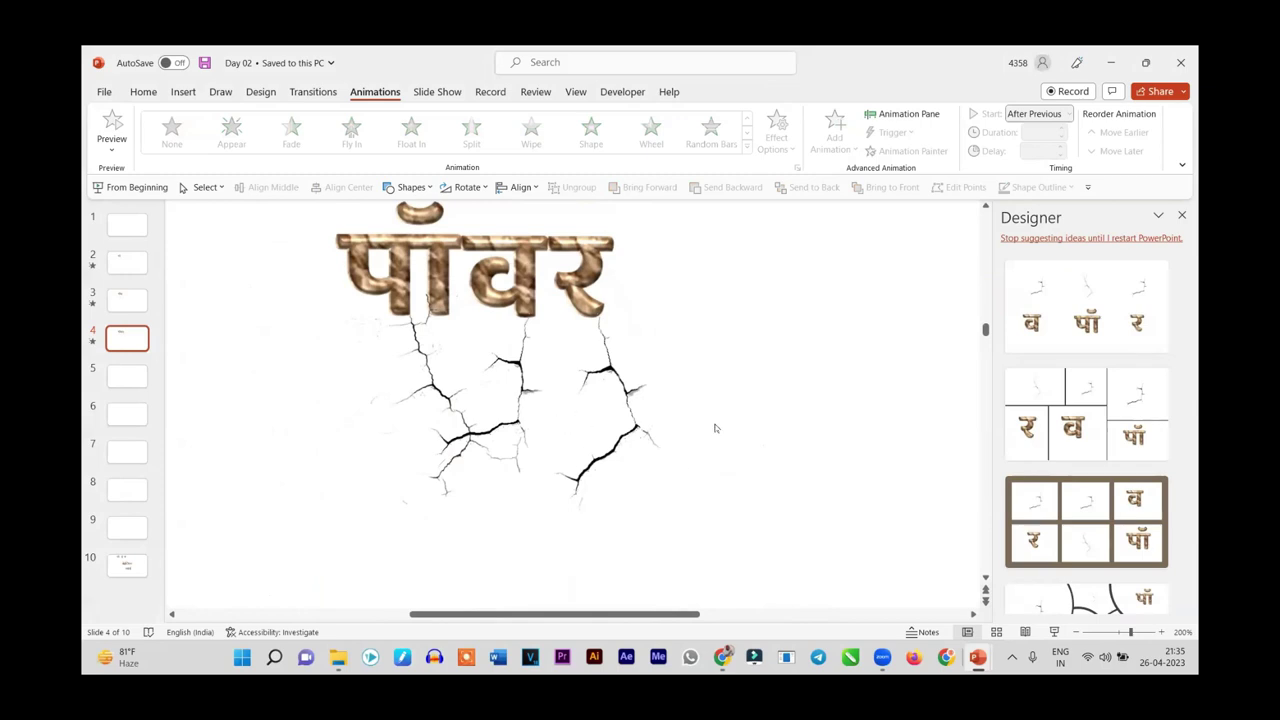
{"action": "left_click", "coordinate": [112, 295]}
{"action": "left_click", "coordinate": [1055, 631]}
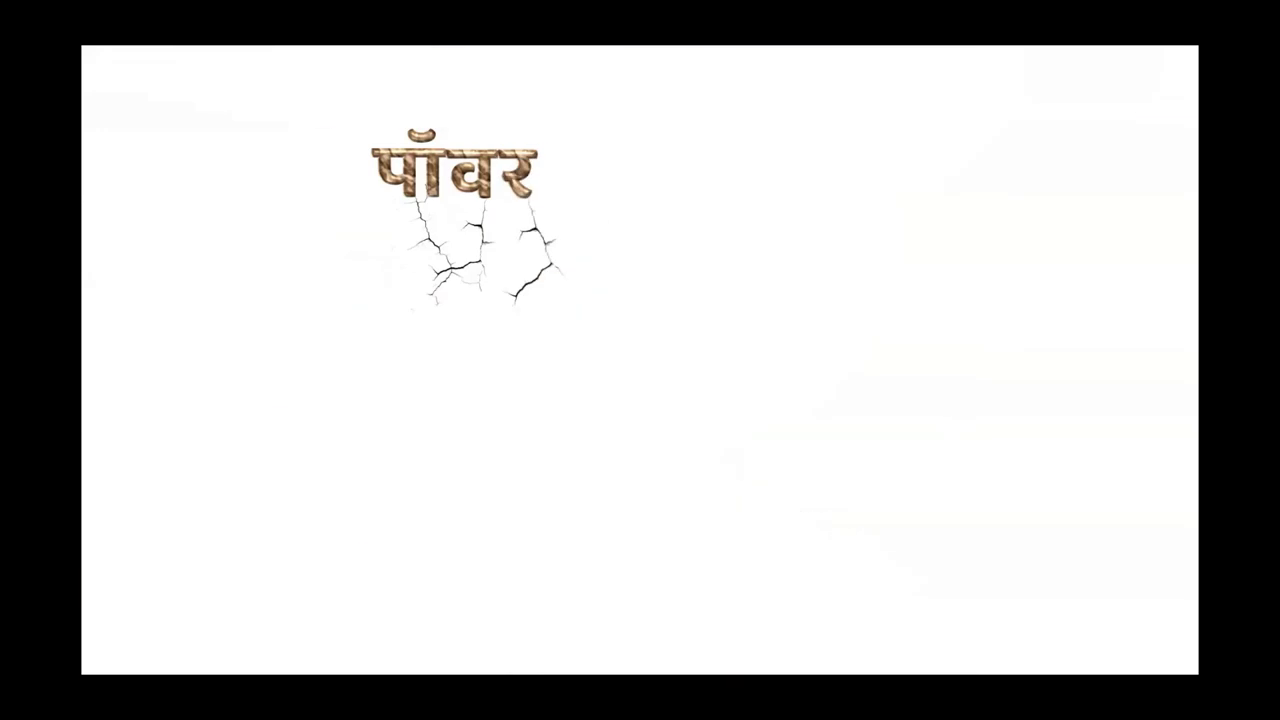
{"action": "key", "text": "Escape"}
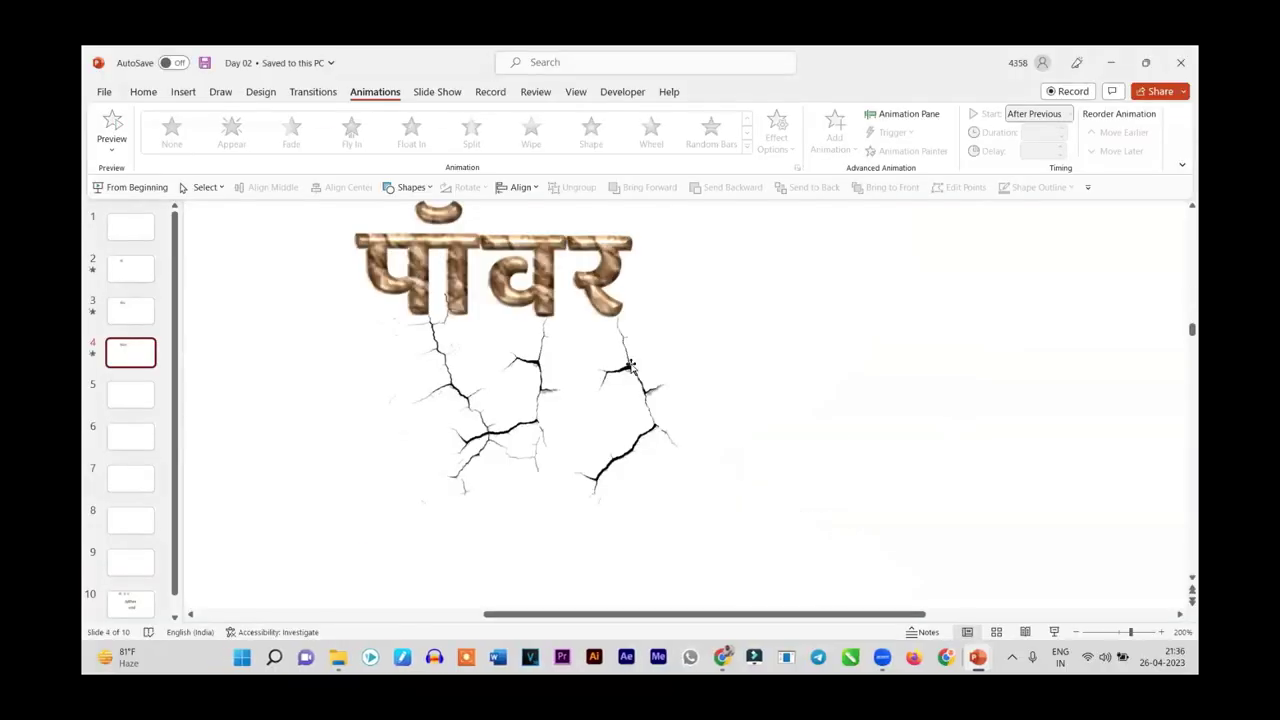
{"action": "left_click", "coordinate": [630, 366]}
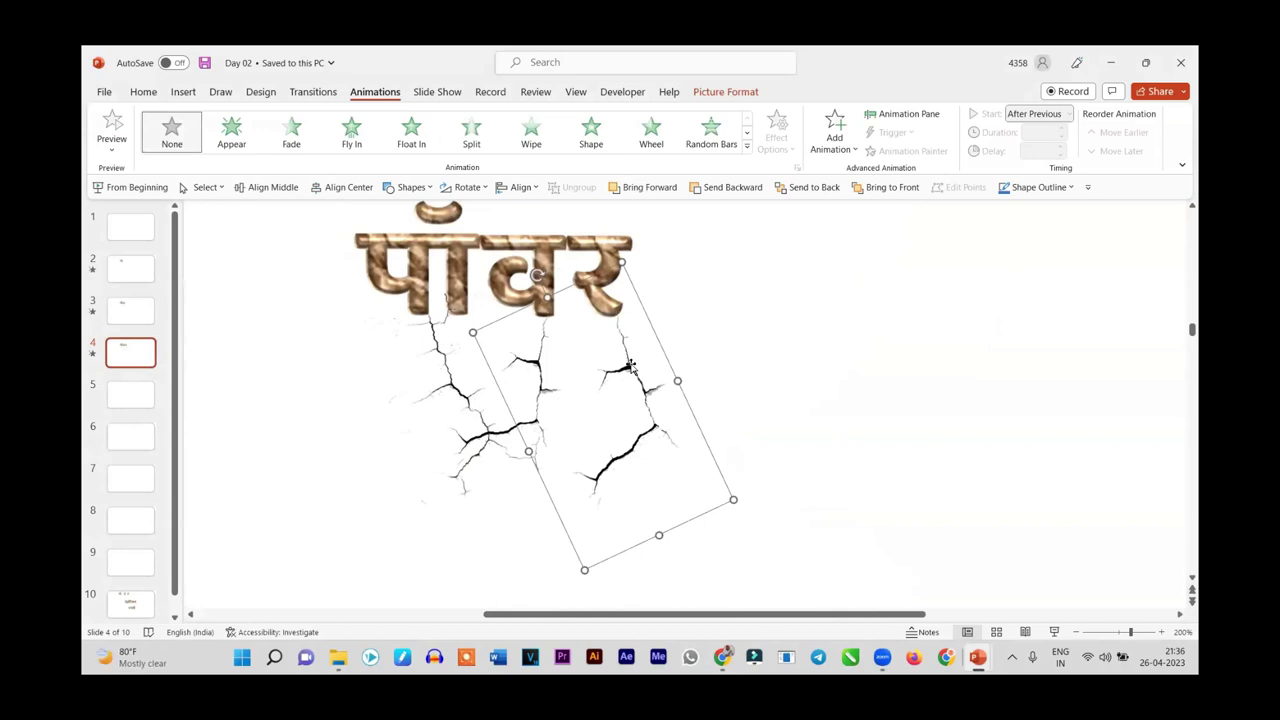
Give the right crack an Appear animation starting After Previous, then play from slide 3
{"action": "left_click", "coordinate": [230, 136]}
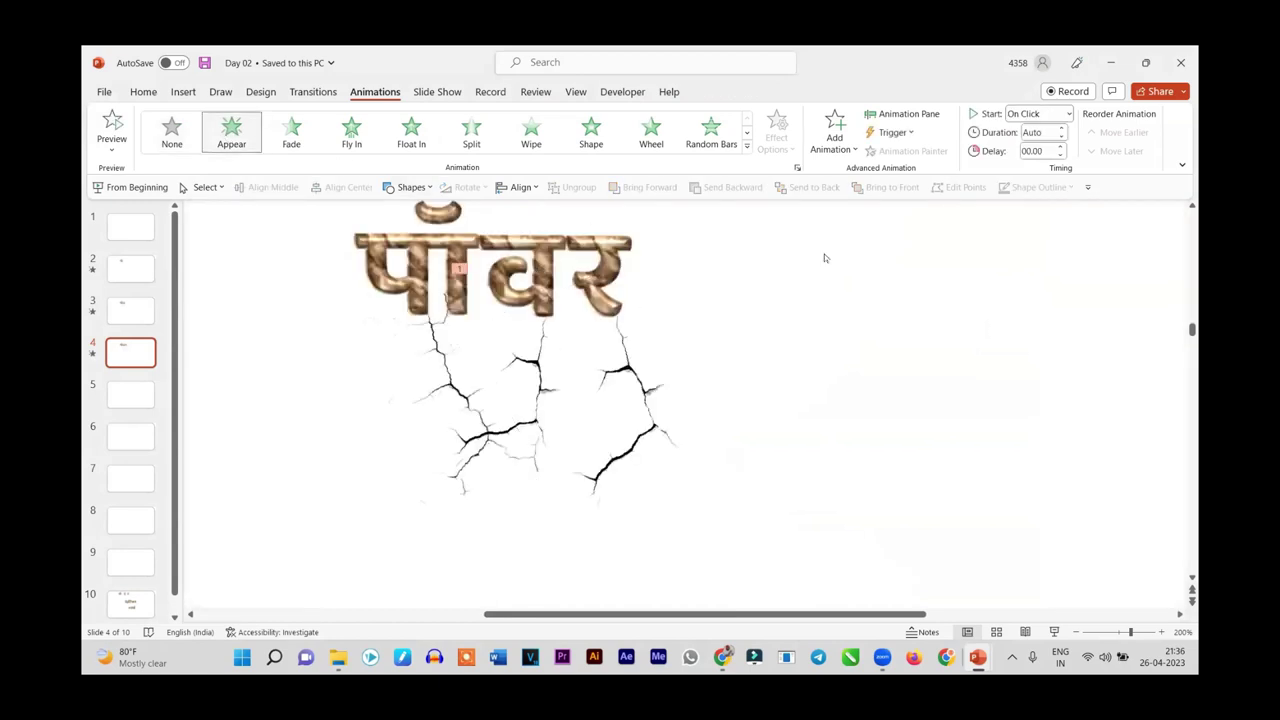
{"action": "left_click", "coordinate": [1069, 115]}
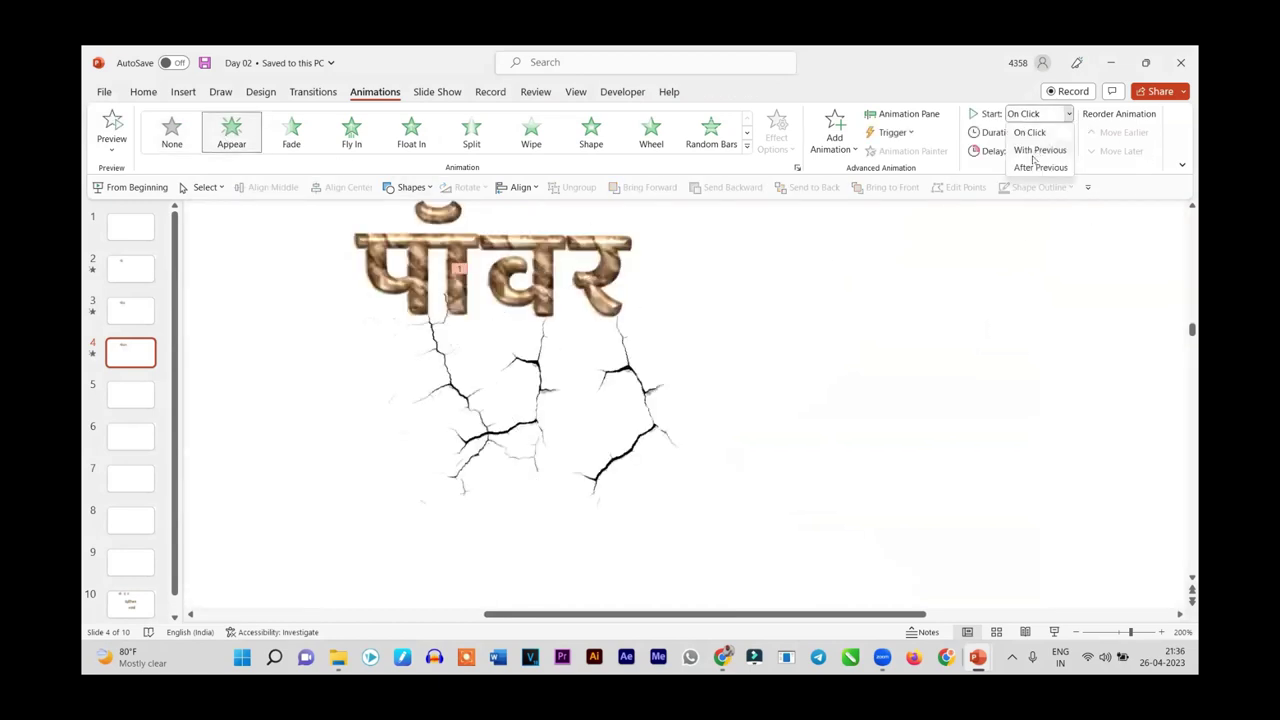
{"action": "left_click", "coordinate": [1034, 167]}
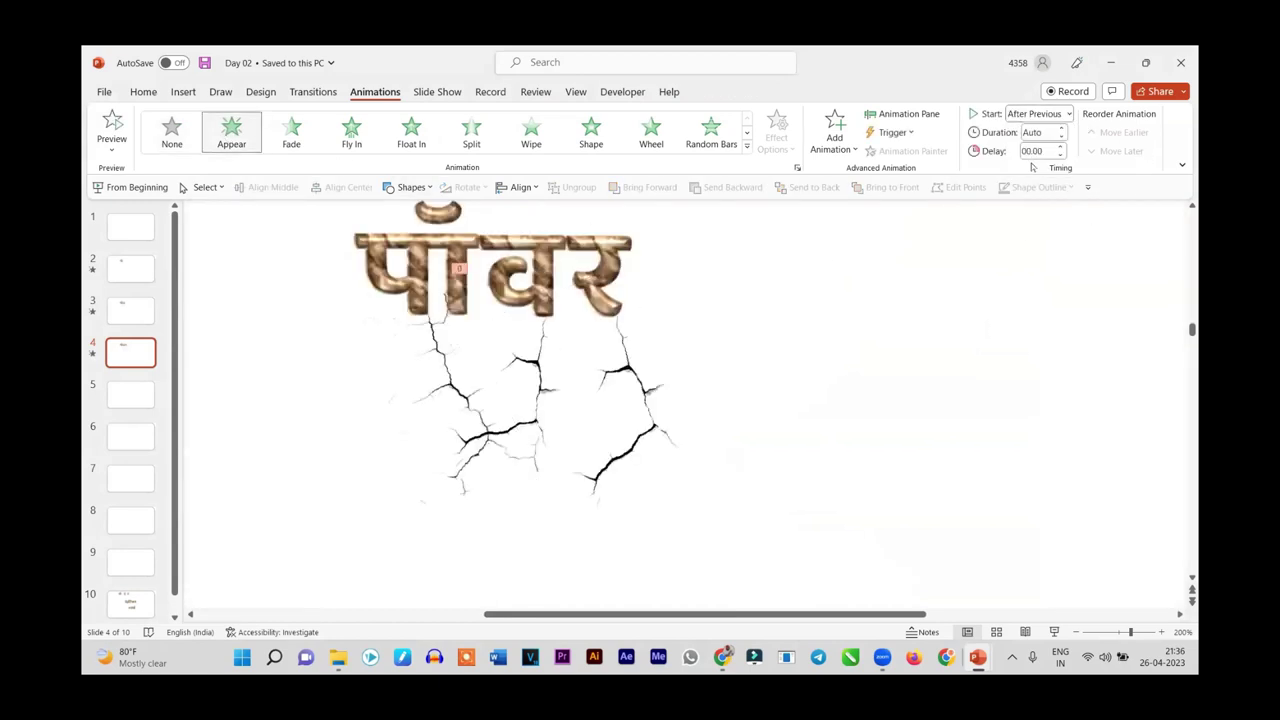
{"action": "left_click", "coordinate": [120, 312]}
{"action": "left_click", "coordinate": [1054, 632]}
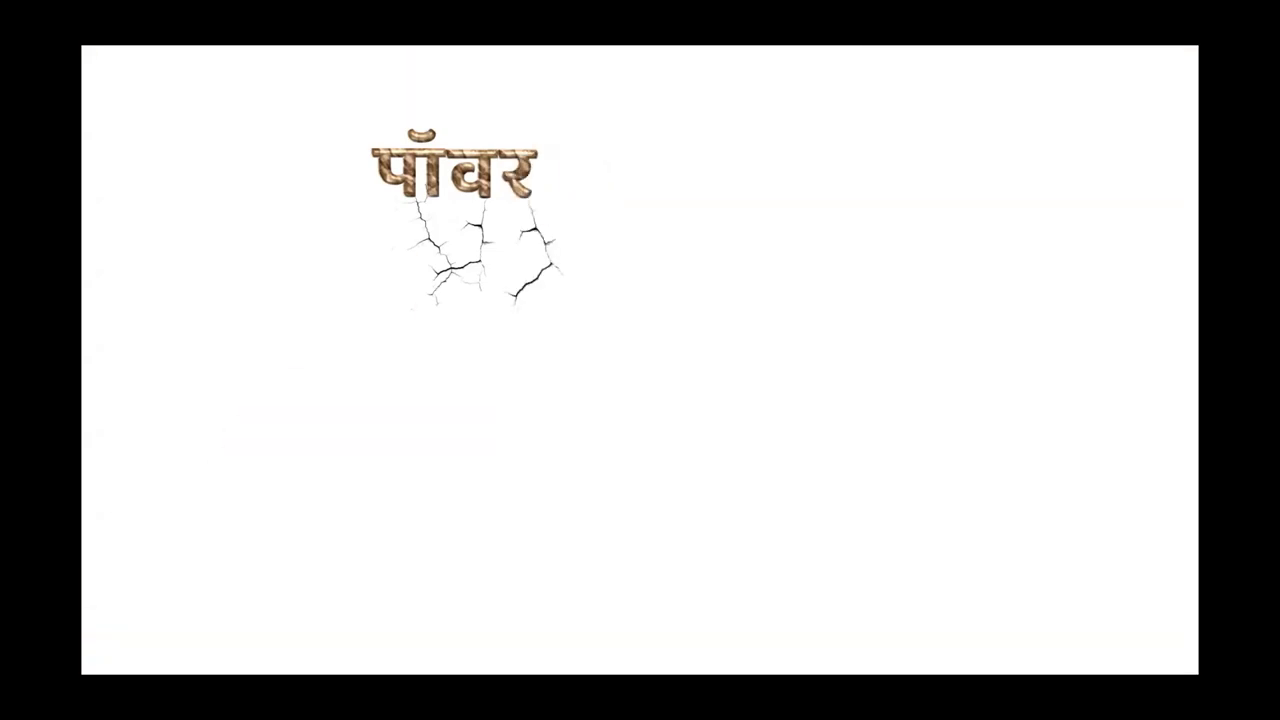
{"action": "key", "text": "super"}
{"action": "key", "text": "super"}
Exit the slideshow and copy the पाँवर slide 4 into a new slide 5
{"action": "right_click", "coordinate": [895, 344]}
{"action": "left_click", "coordinate": [940, 621]}
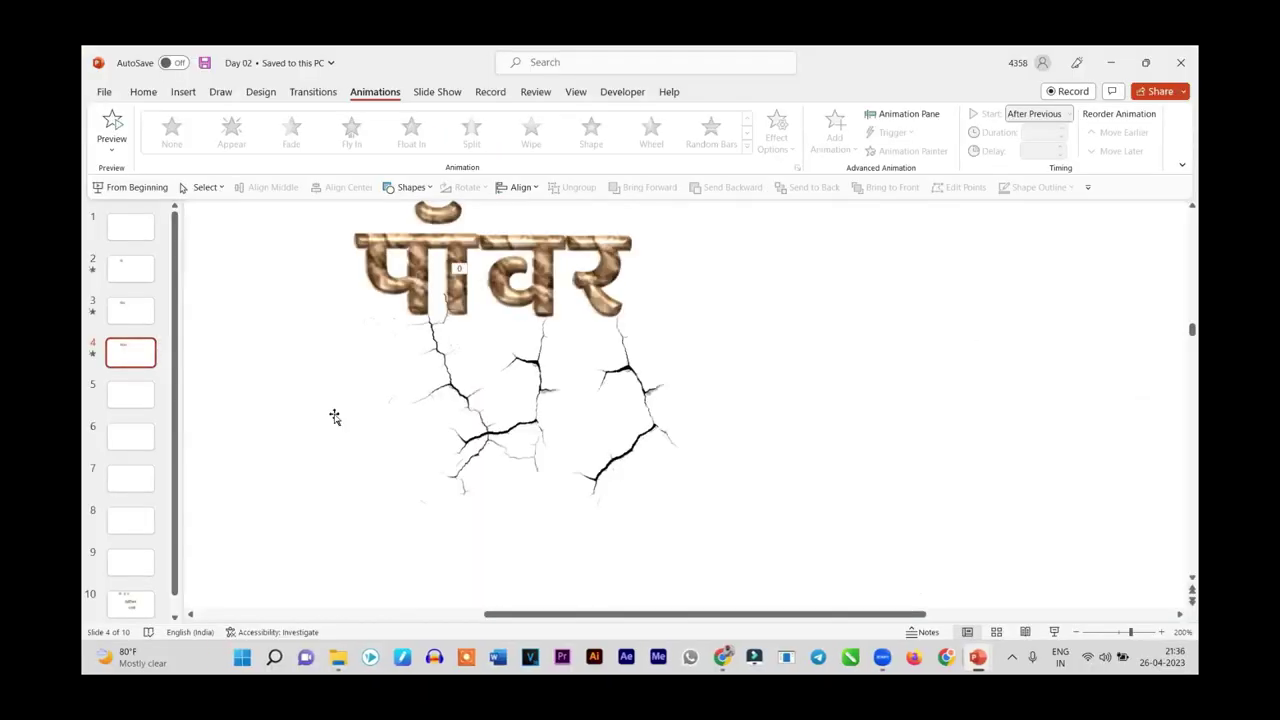
{"action": "left_click", "coordinate": [127, 397]}
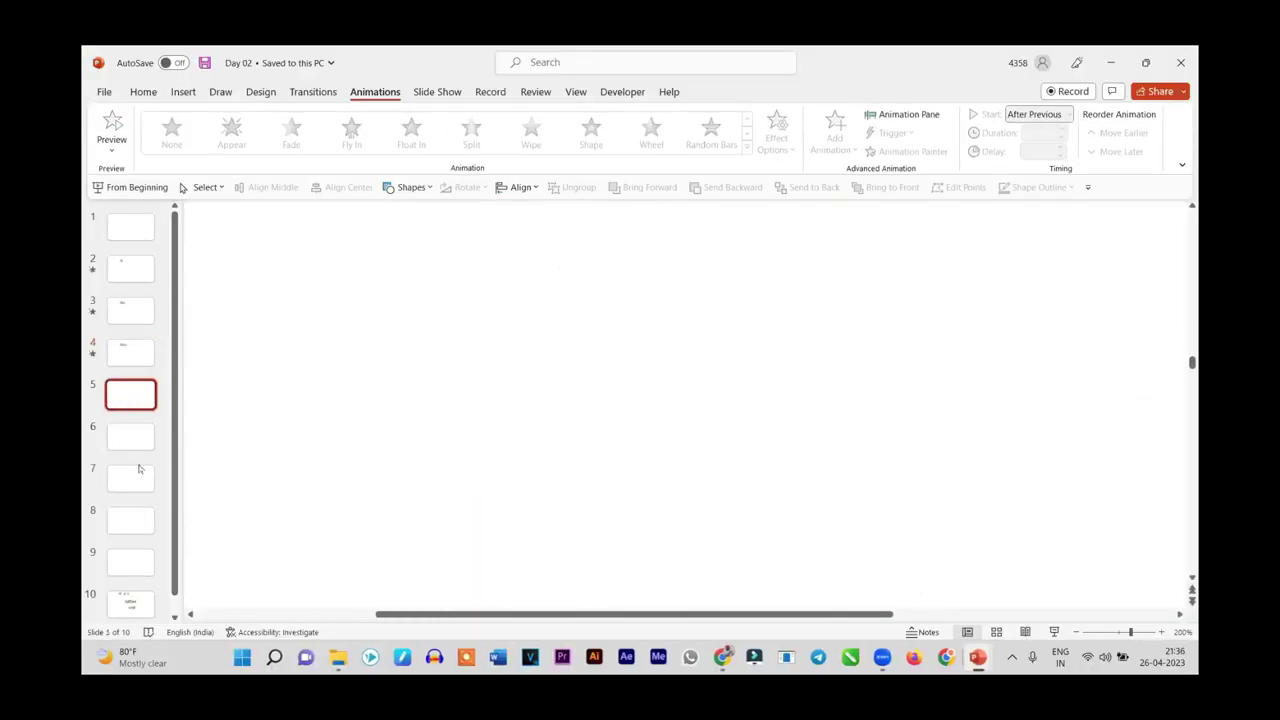
{"action": "left_click", "coordinate": [129, 348]}
{"action": "right_click", "coordinate": [130, 350]}
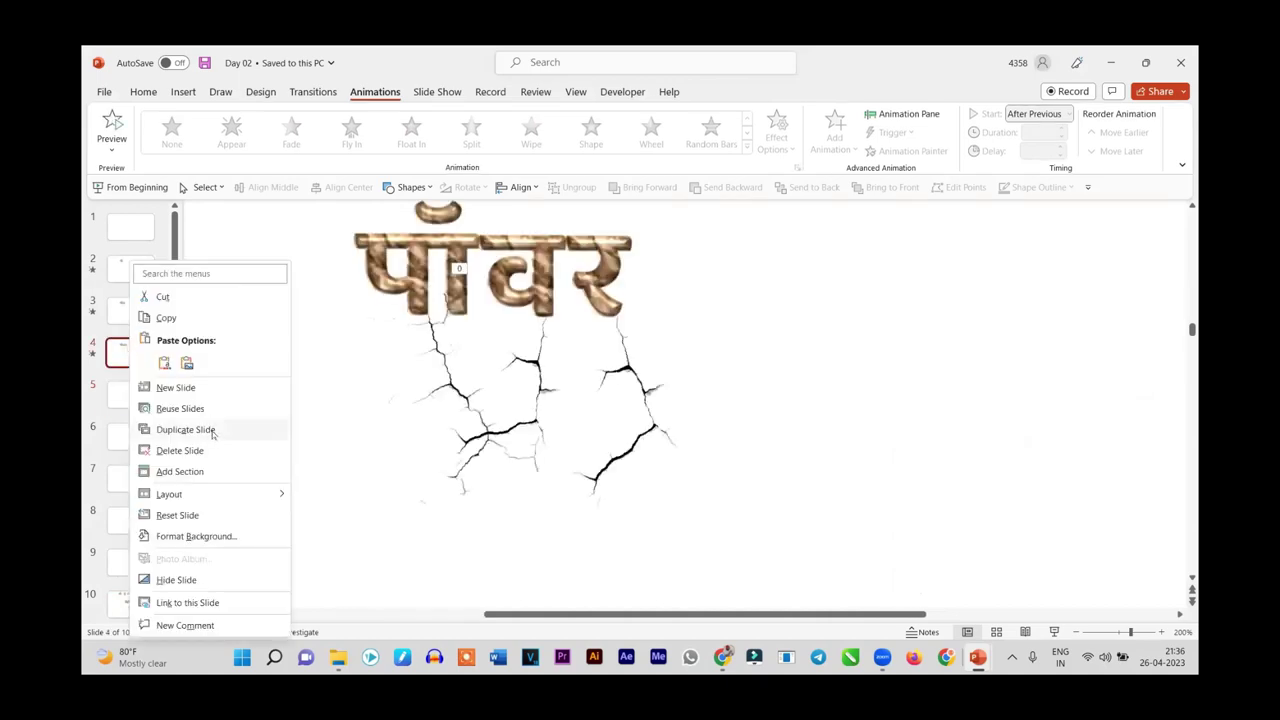
{"action": "left_click", "coordinate": [185, 429]}
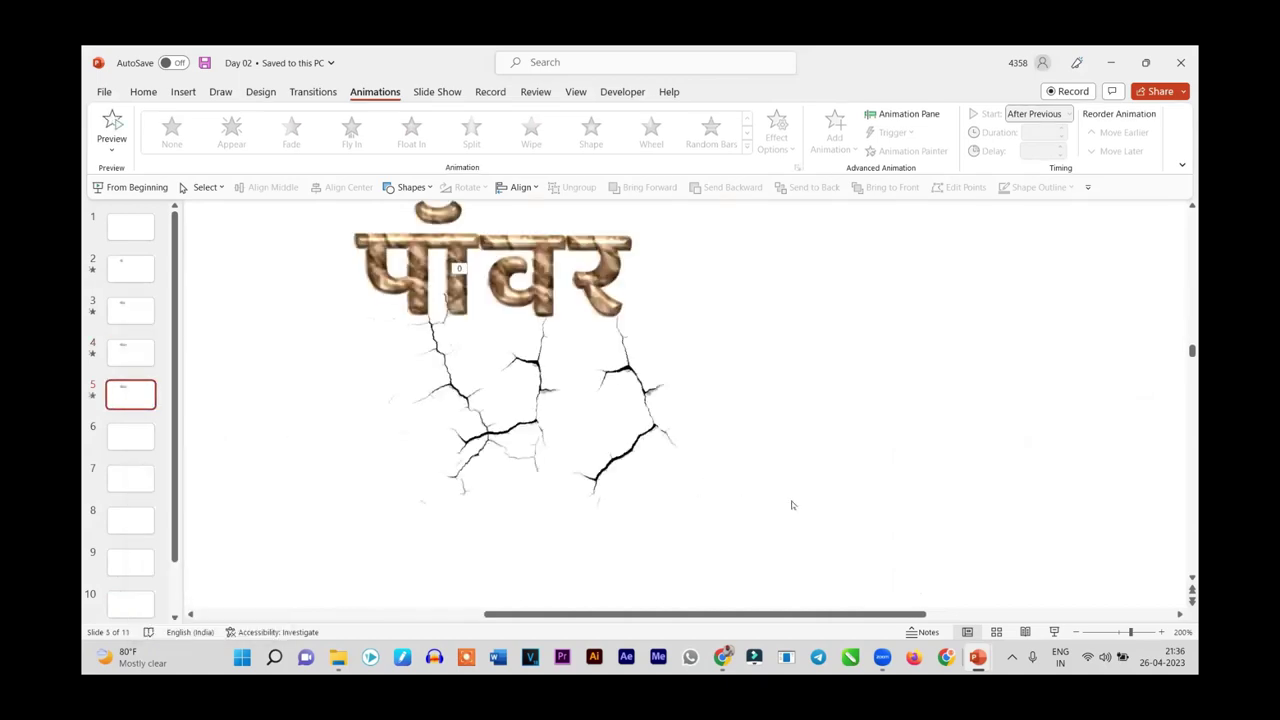
Remove the animations from the title and all crack pictures on slide 5
{"action": "scroll", "coordinate": [790, 500], "scroll_direction": "down", "scroll_amount": 8}
{"action": "left_click_drag", "start_coordinate": [269, 234], "coordinate": [768, 444]}
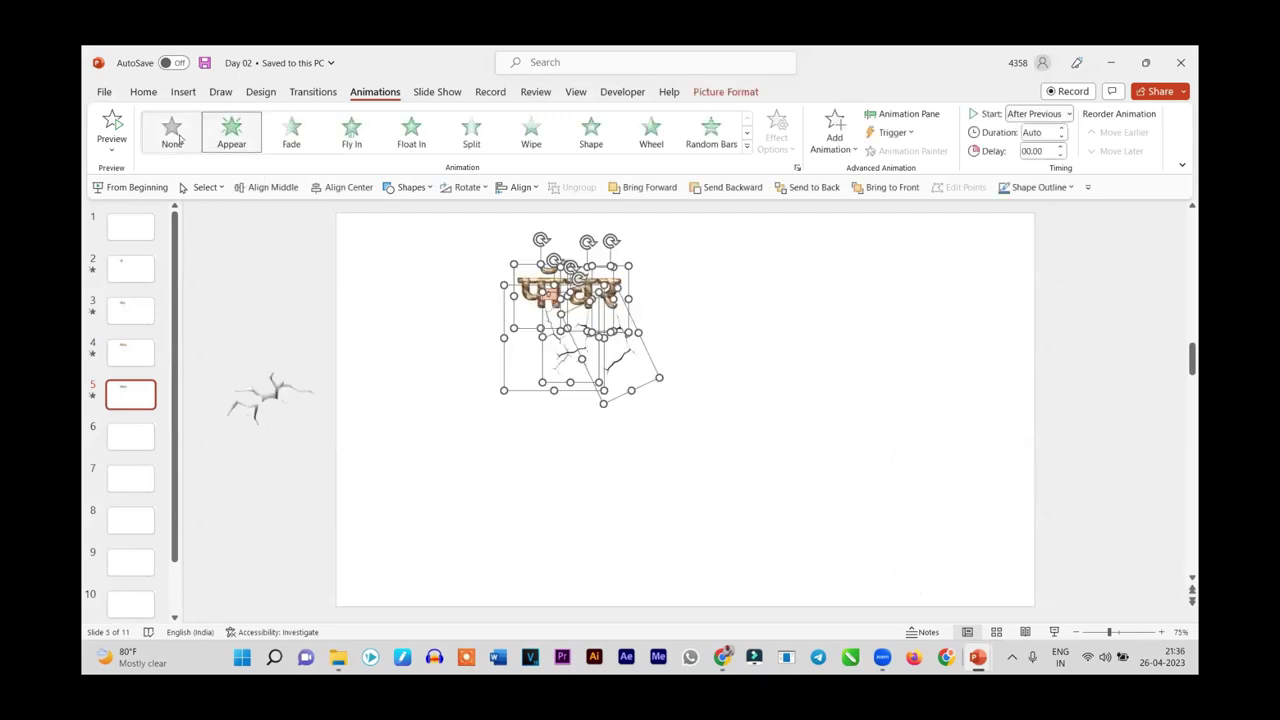
{"action": "left_click", "coordinate": [172, 135]}
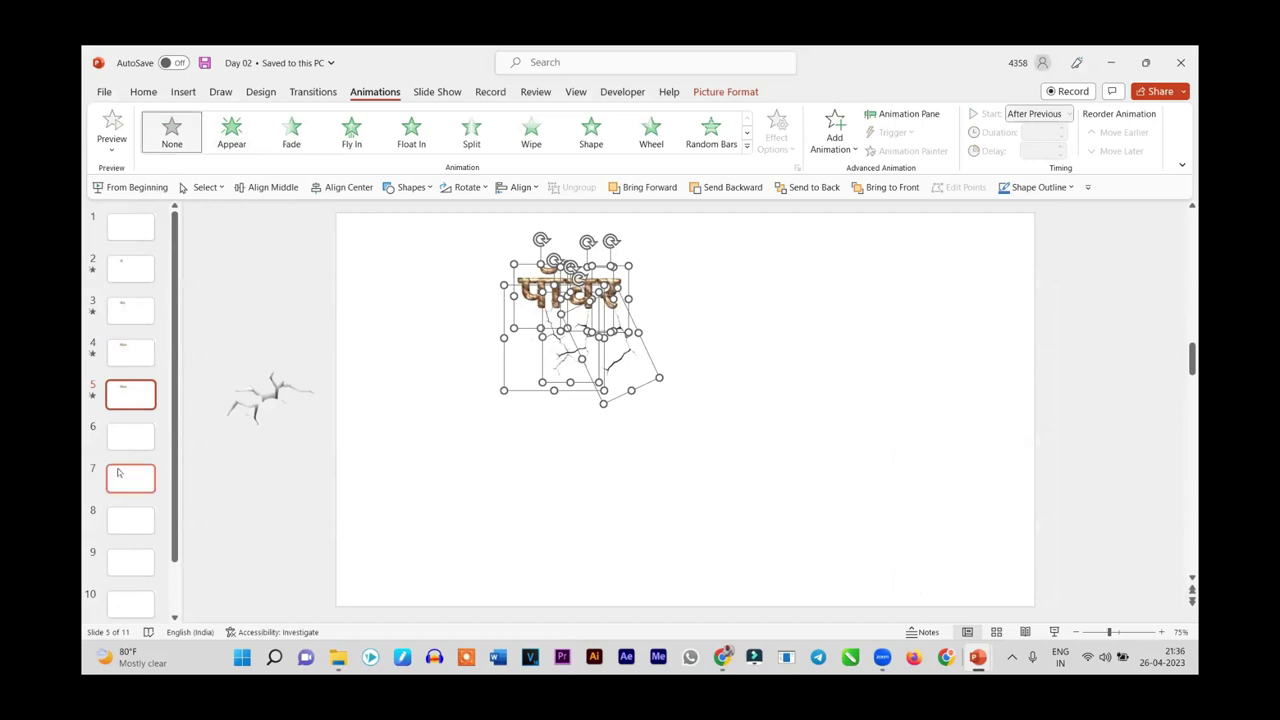
{"action": "left_click", "coordinate": [121, 380]}
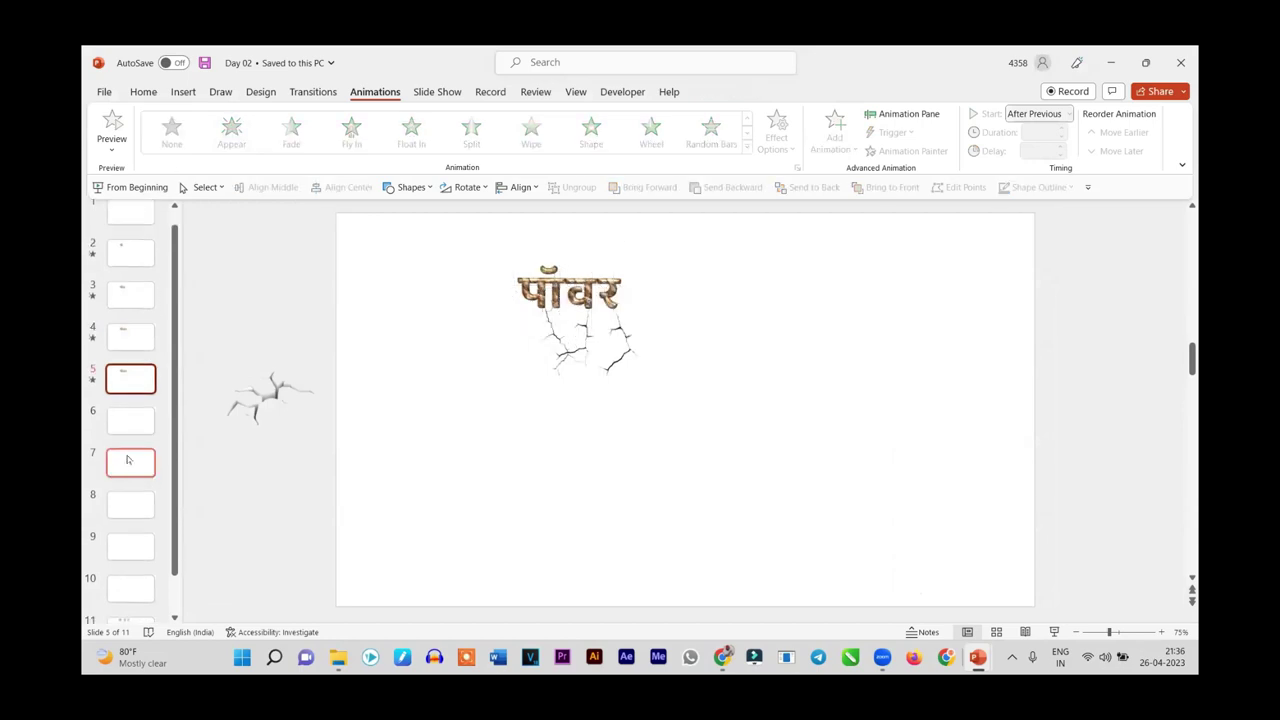
Duplicate slide 5 as slide 6 and move down to the last slide
{"action": "right_click", "coordinate": [121, 380]}
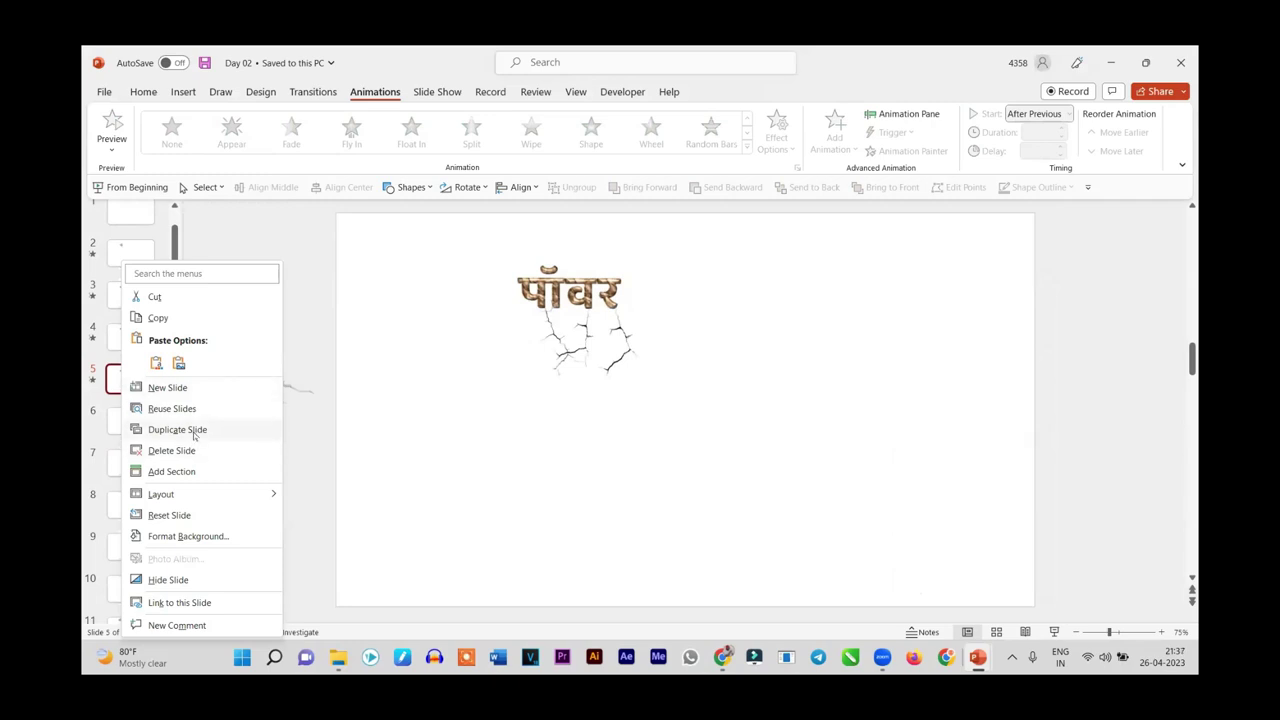
{"action": "left_click", "coordinate": [177, 430]}
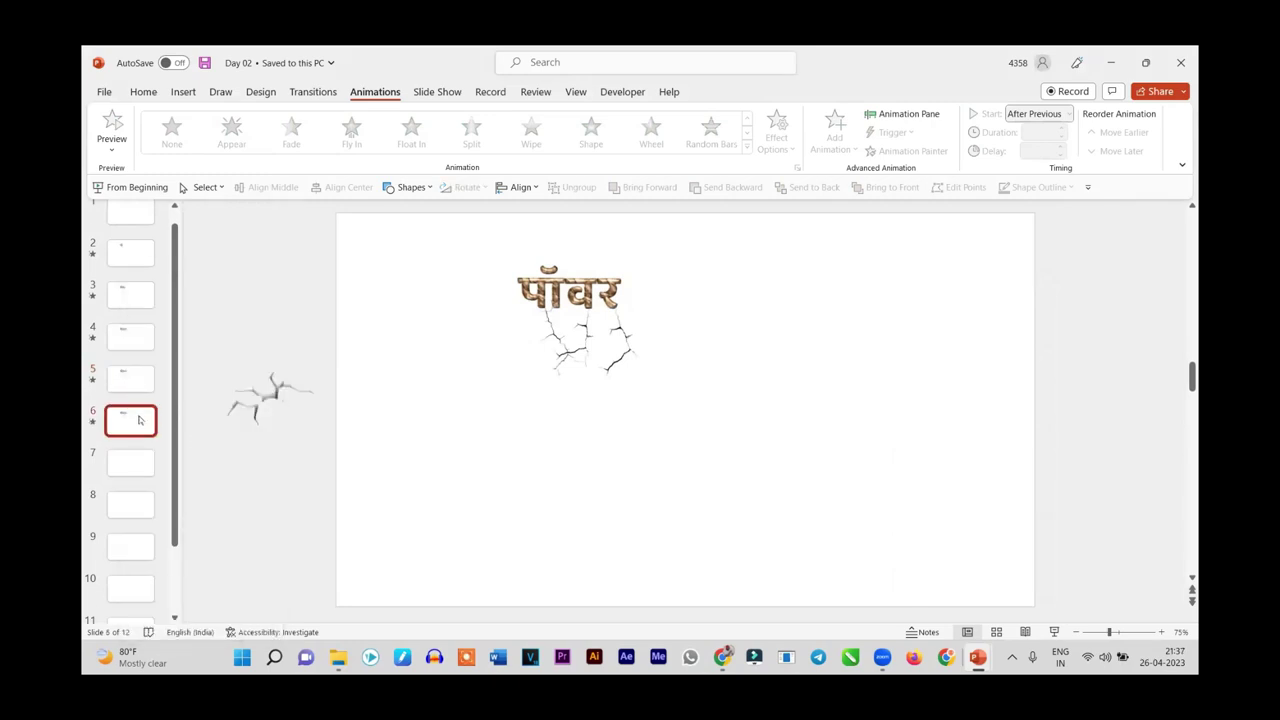
{"action": "key", "text": "Down"}
{"action": "key", "text": "Down"}
{"action": "key", "text": "Down"}
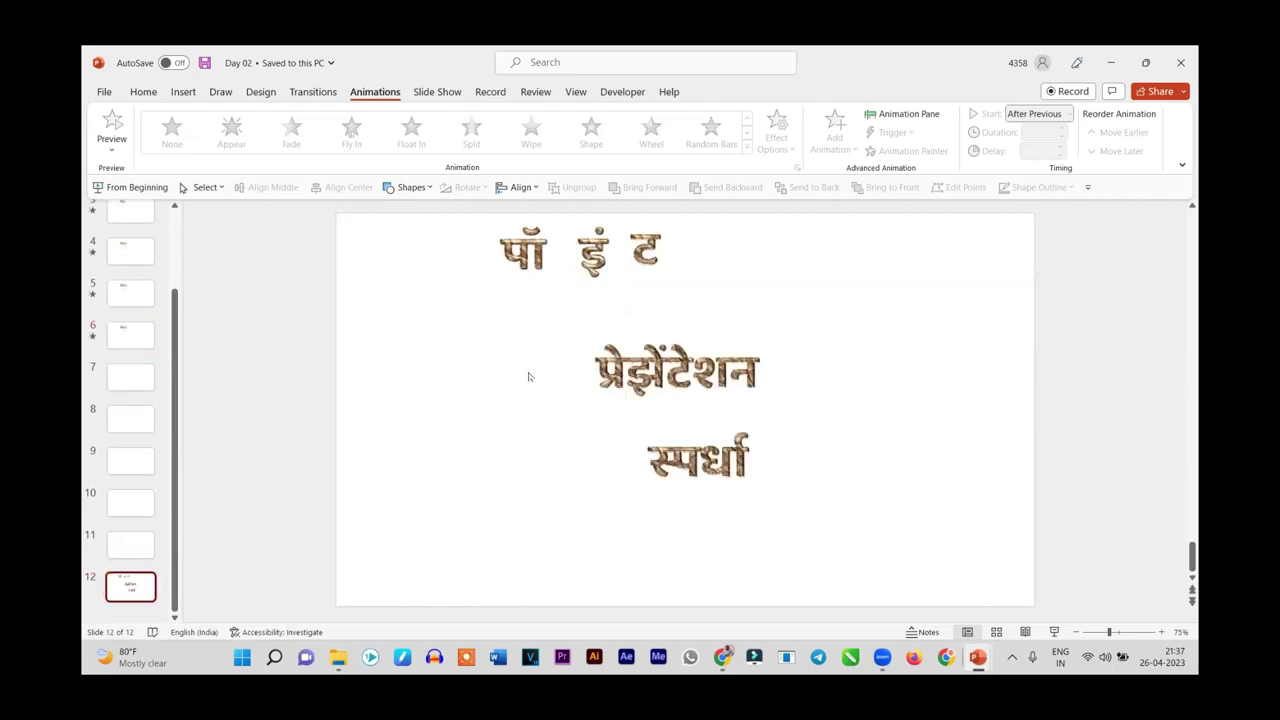
Cut the पॉ letter from slide 12 and paste it on slide 6 right after पॉवर
{"action": "left_click", "coordinate": [530, 258]}
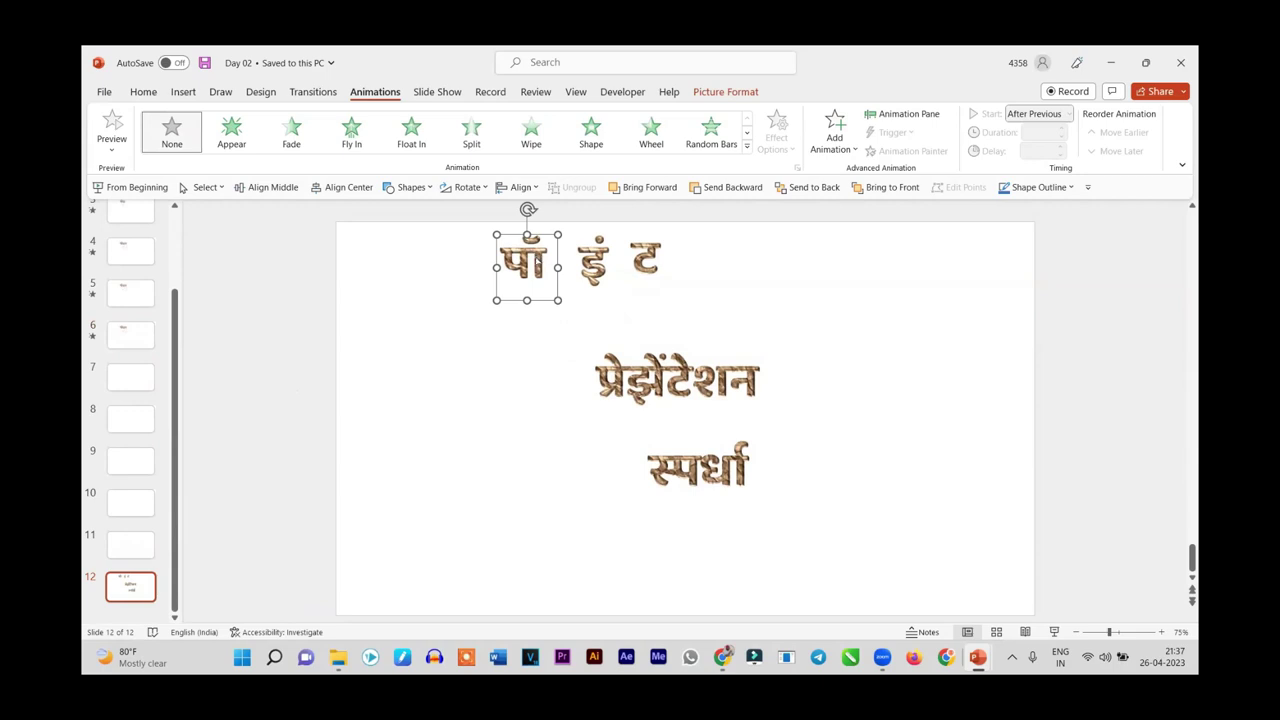
{"action": "key", "text": "Delete"}
{"action": "scroll", "coordinate": [135, 340], "scroll_direction": "up", "scroll_amount": 1}
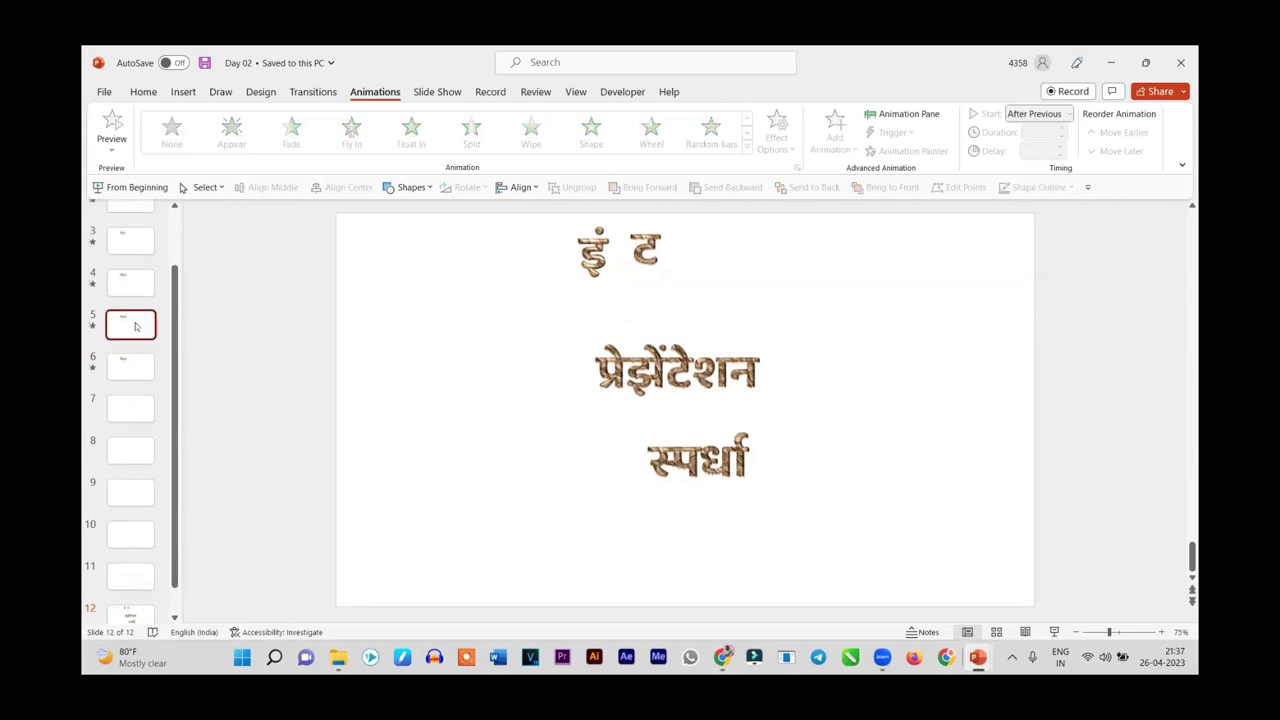
{"action": "left_click", "coordinate": [136, 326]}
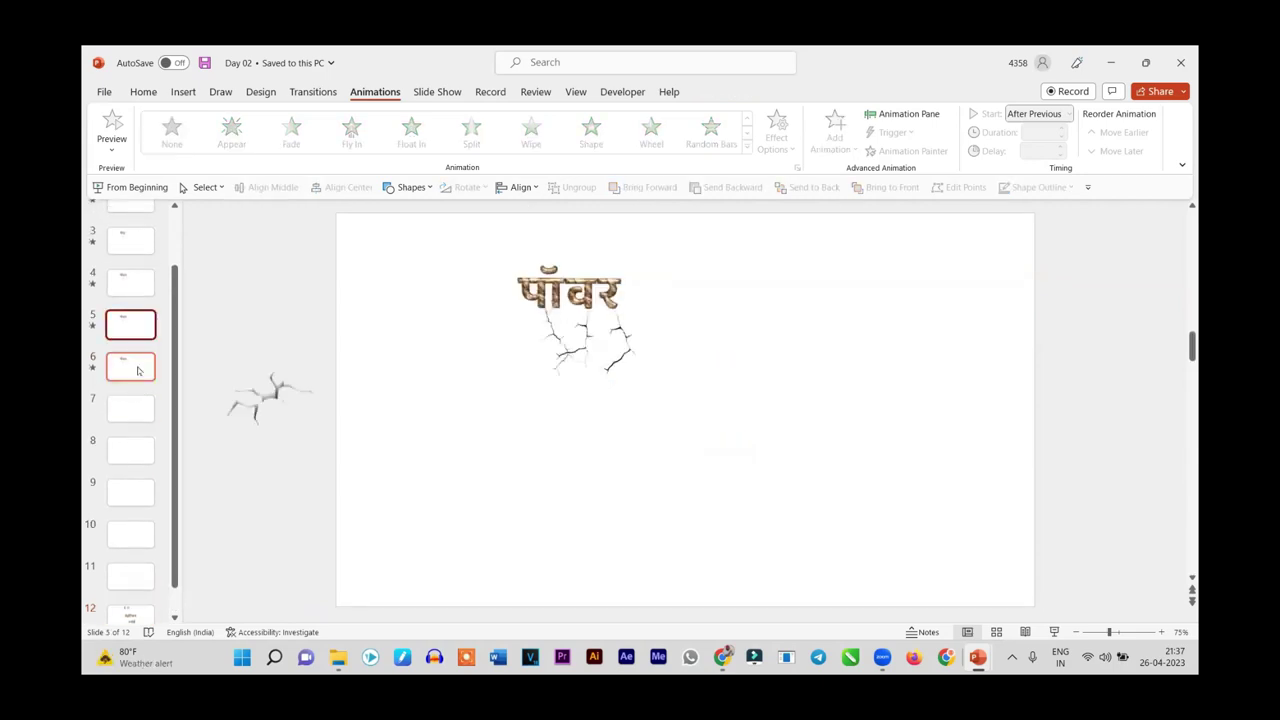
{"action": "left_click", "coordinate": [138, 370]}
{"action": "key", "text": "ctrl+v"}
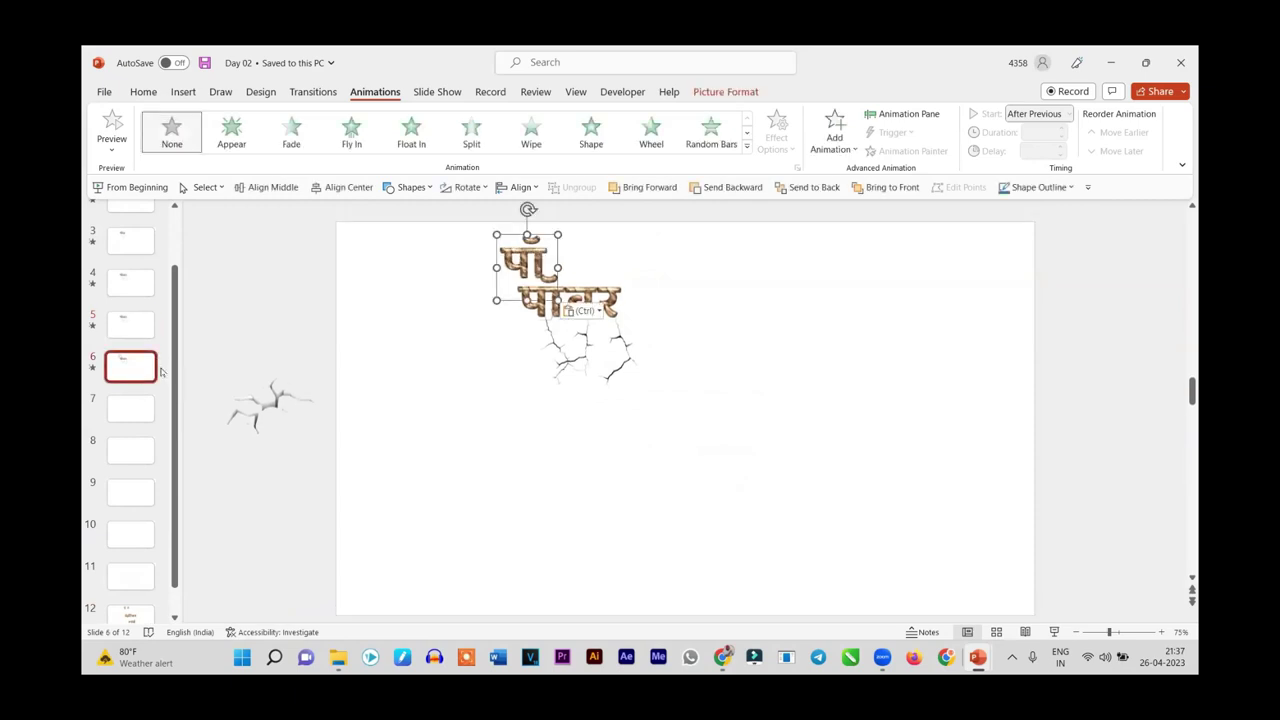
{"action": "left_click_drag", "start_coordinate": [528, 260], "coordinate": [638, 295]}
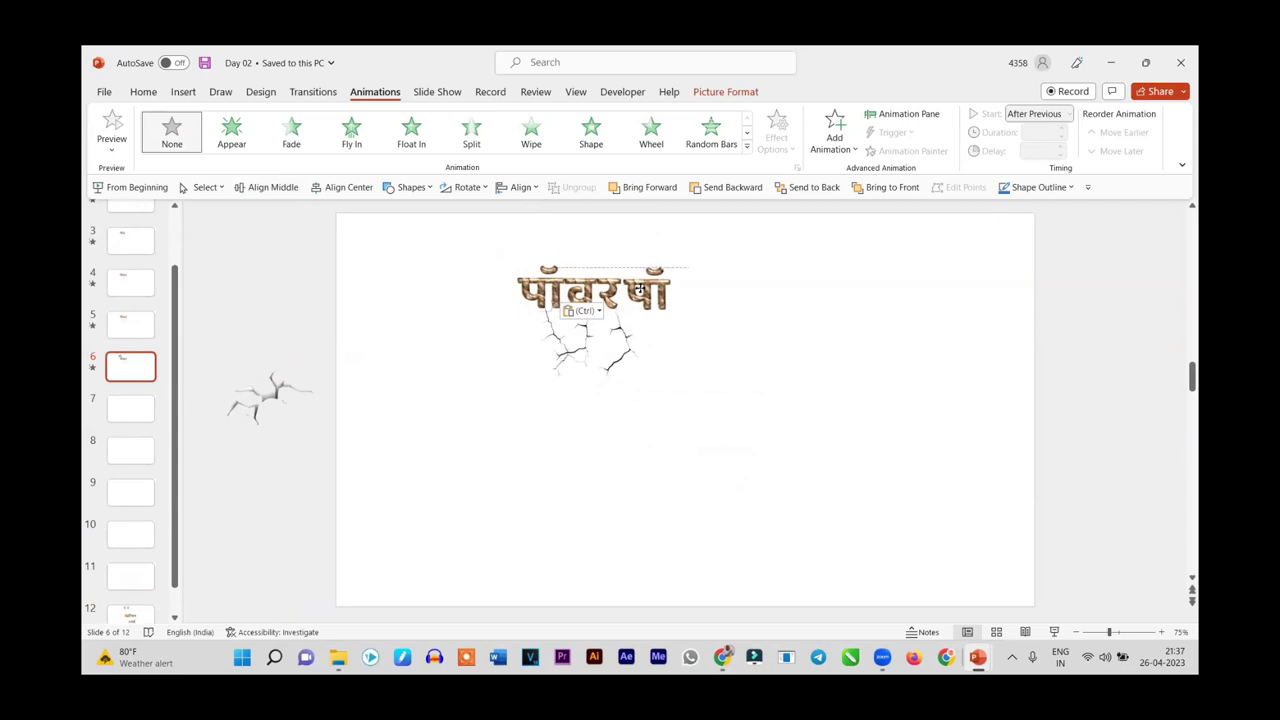
{"action": "scroll", "coordinate": [676, 366], "scroll_direction": "up", "scroll_amount": 5}
Nudge the last पॉ piece slightly left into line so slide 6's title reads पॉवरपॉ
{"action": "scroll", "coordinate": [676, 368], "scroll_direction": "up", "scroll_amount": 3}
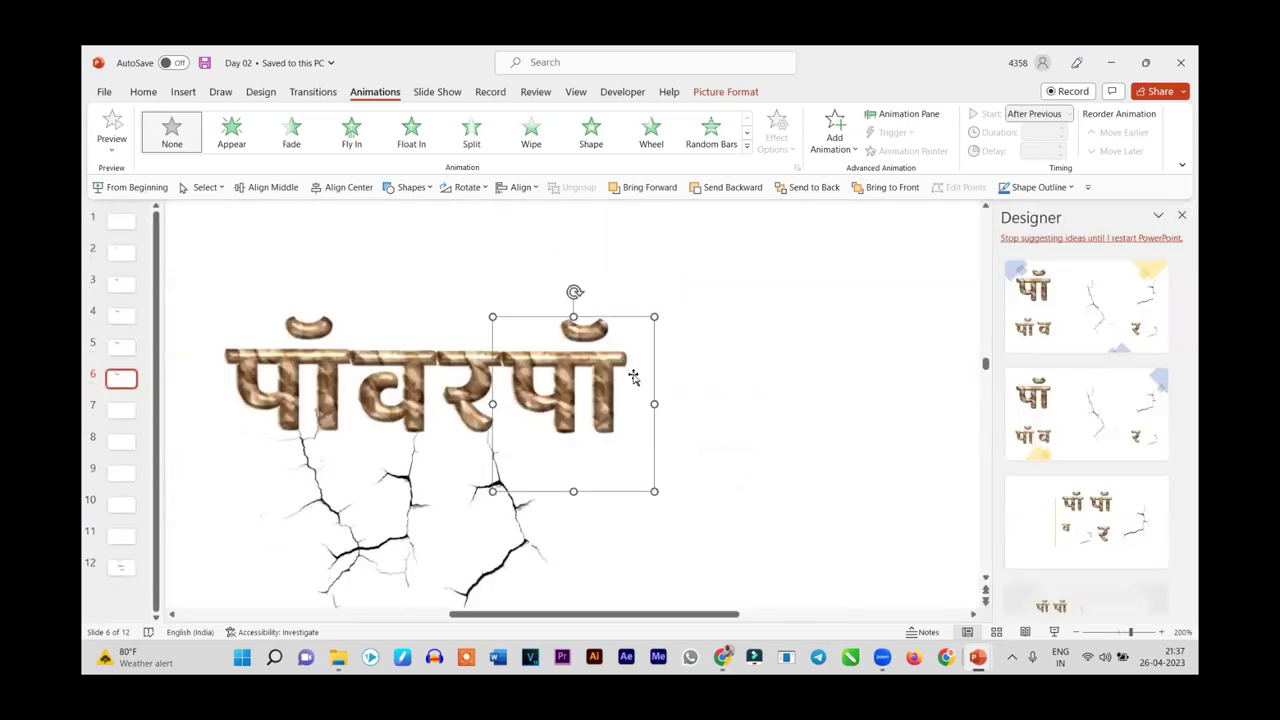
{"action": "left_click_drag", "start_coordinate": [558, 393], "coordinate": [564, 389]}
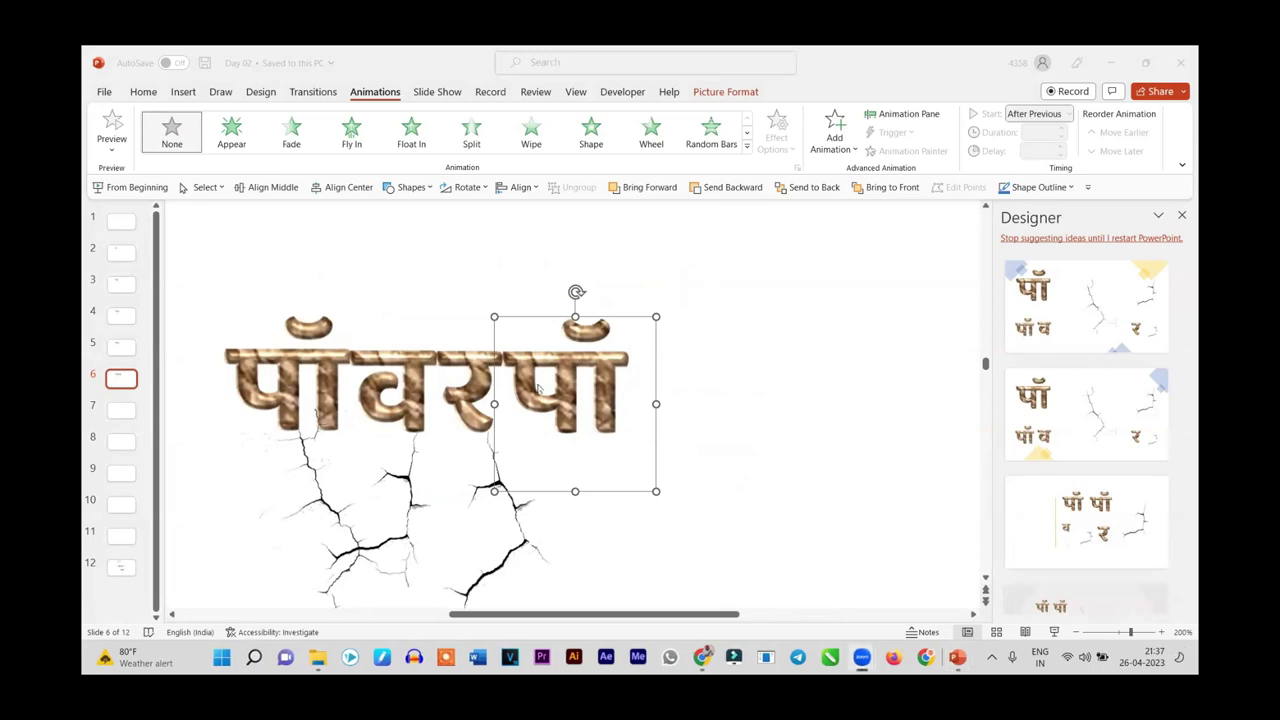
{"action": "left_click_drag", "start_coordinate": [545, 401], "coordinate": [544, 401]}
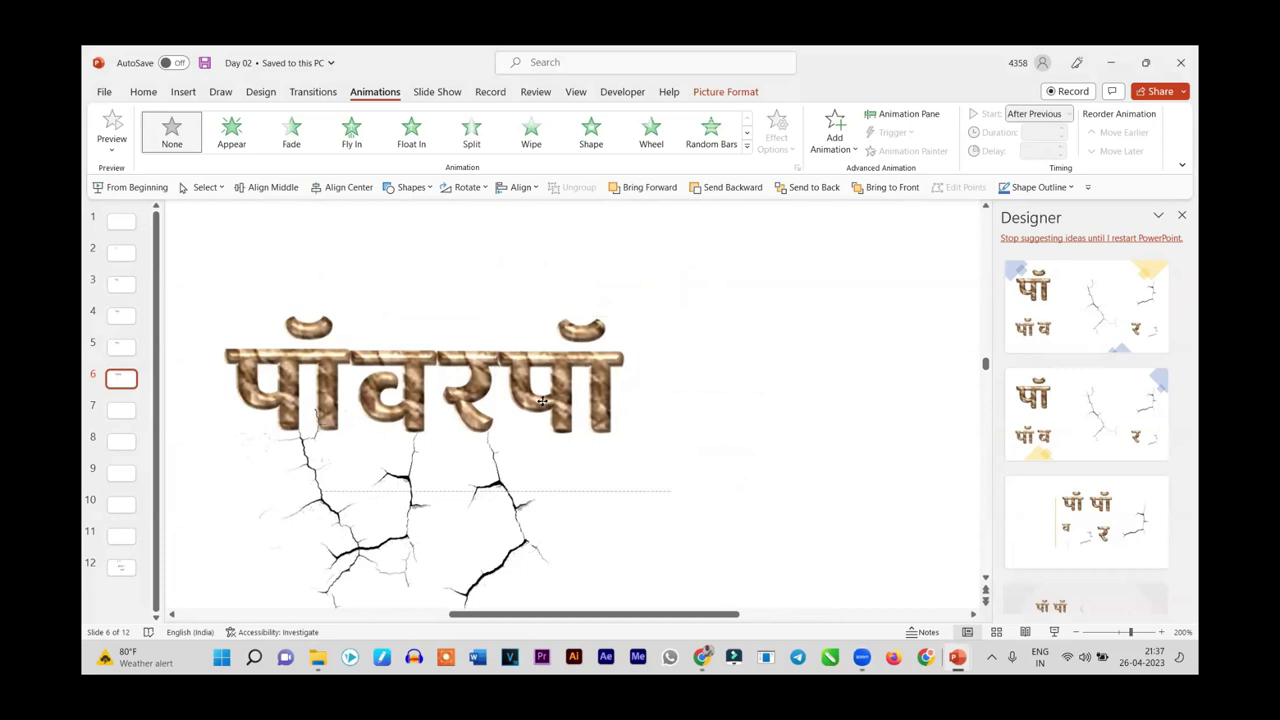
{"action": "left_click_drag", "start_coordinate": [545, 401], "coordinate": [545, 401]}
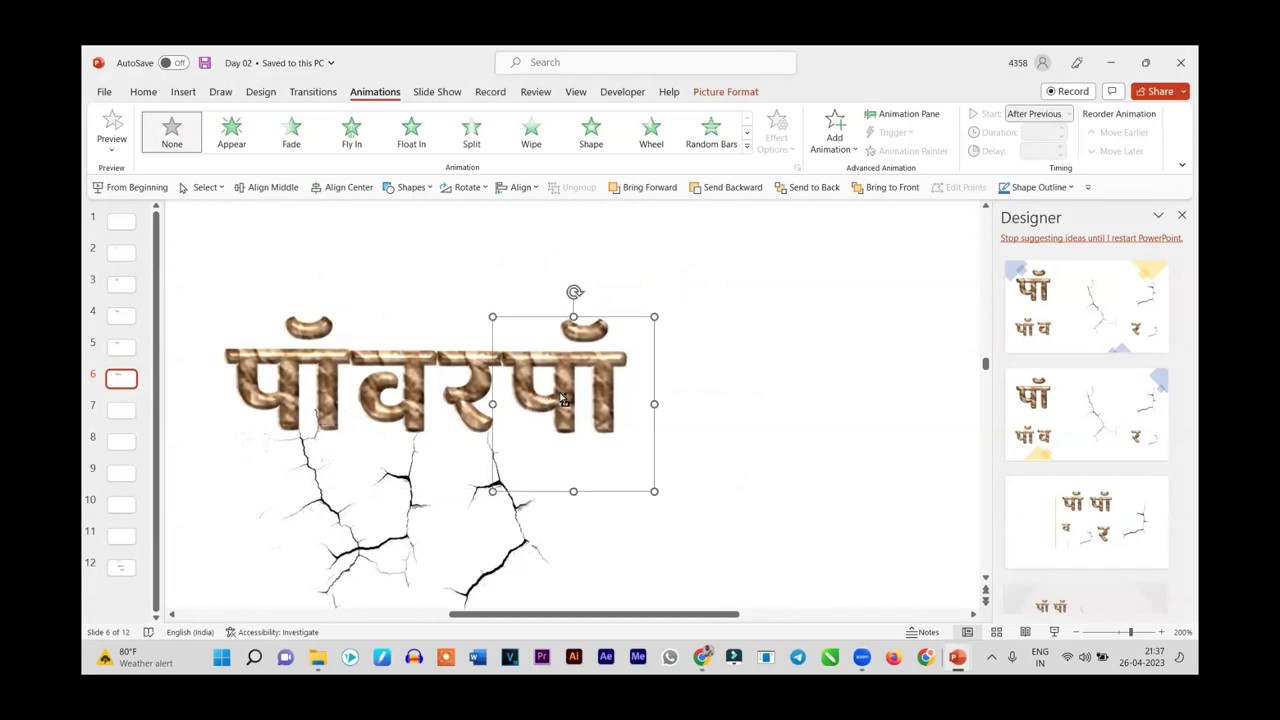
{"action": "scroll", "coordinate": [563, 400], "scroll_direction": "down", "scroll_amount": 5, "text": "ctrl"}
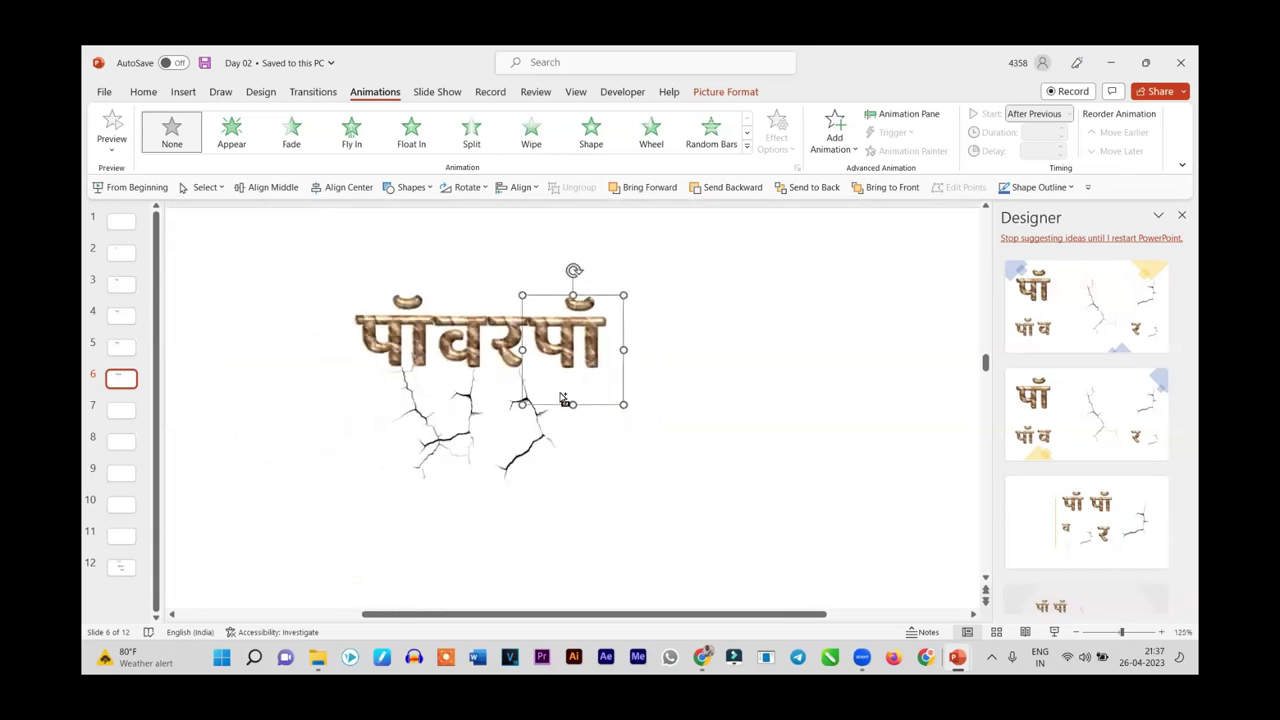
Paste a copy of the पॉ picture onto slide 5 and rotate it 180°
{"action": "left_click", "coordinate": [125, 348]}
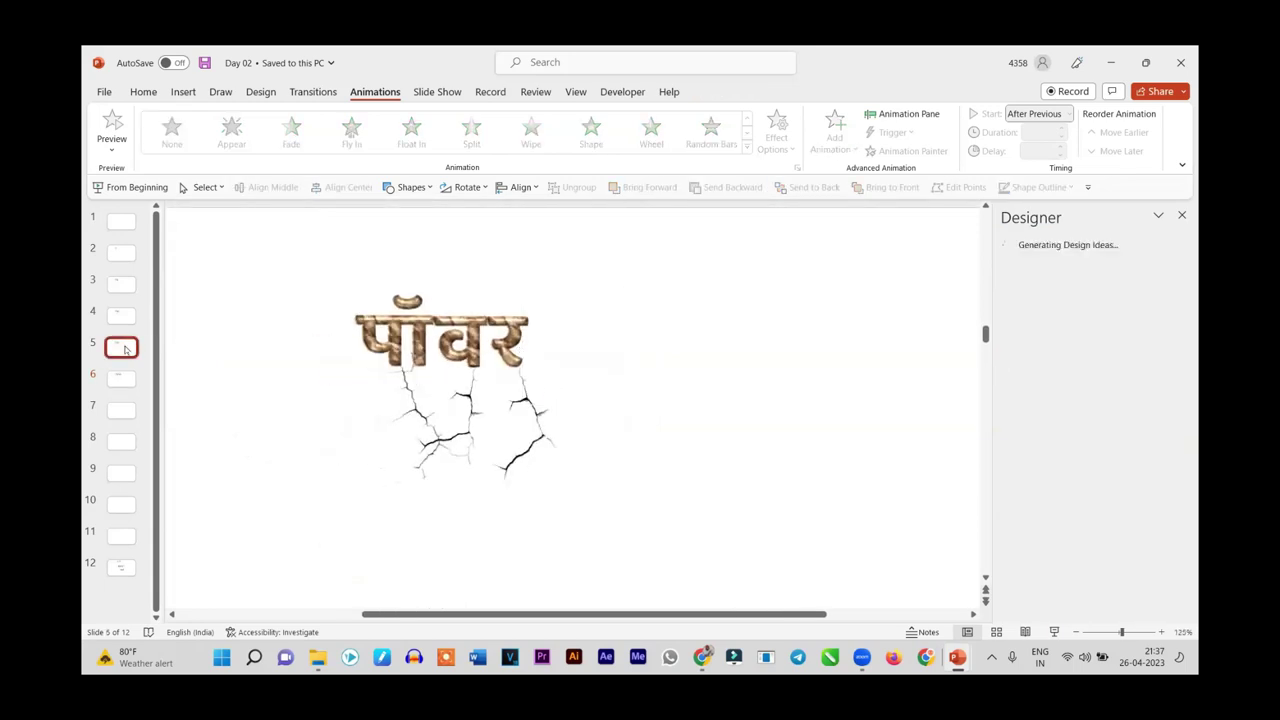
{"action": "key", "text": "ctrl+v"}
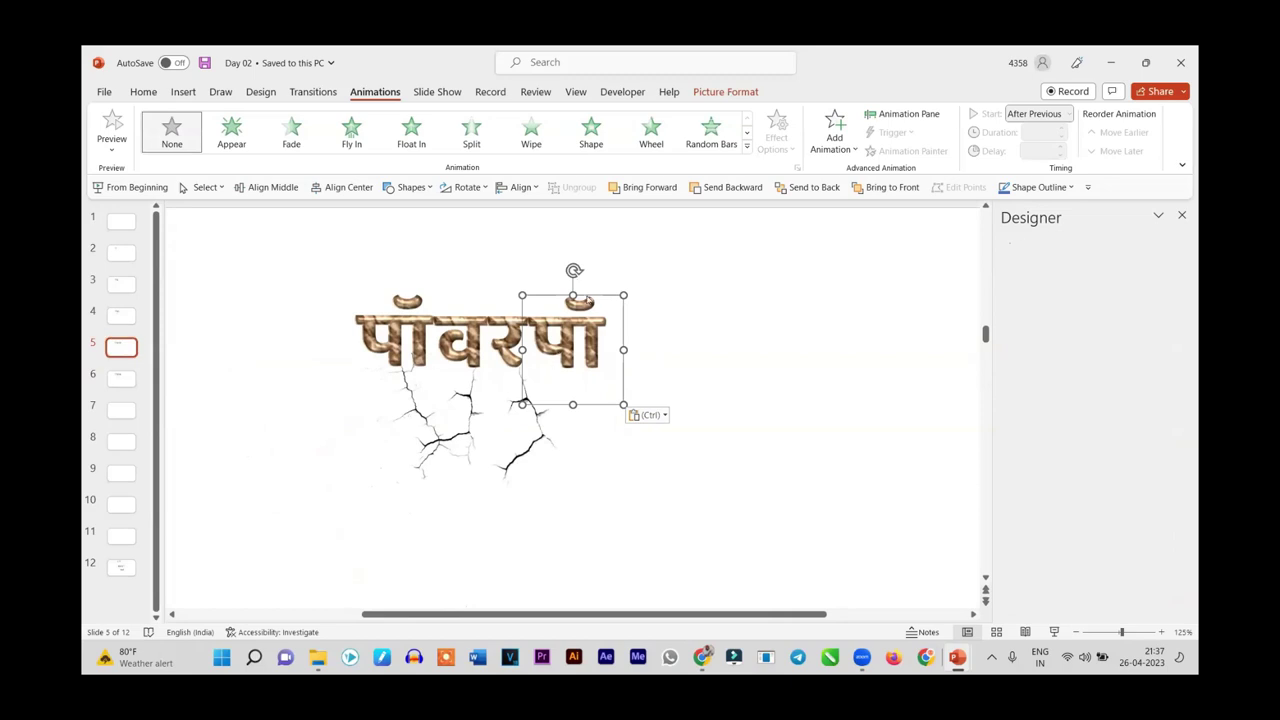
{"action": "left_click_drag", "start_coordinate": [573, 270], "coordinate": [567, 425]}
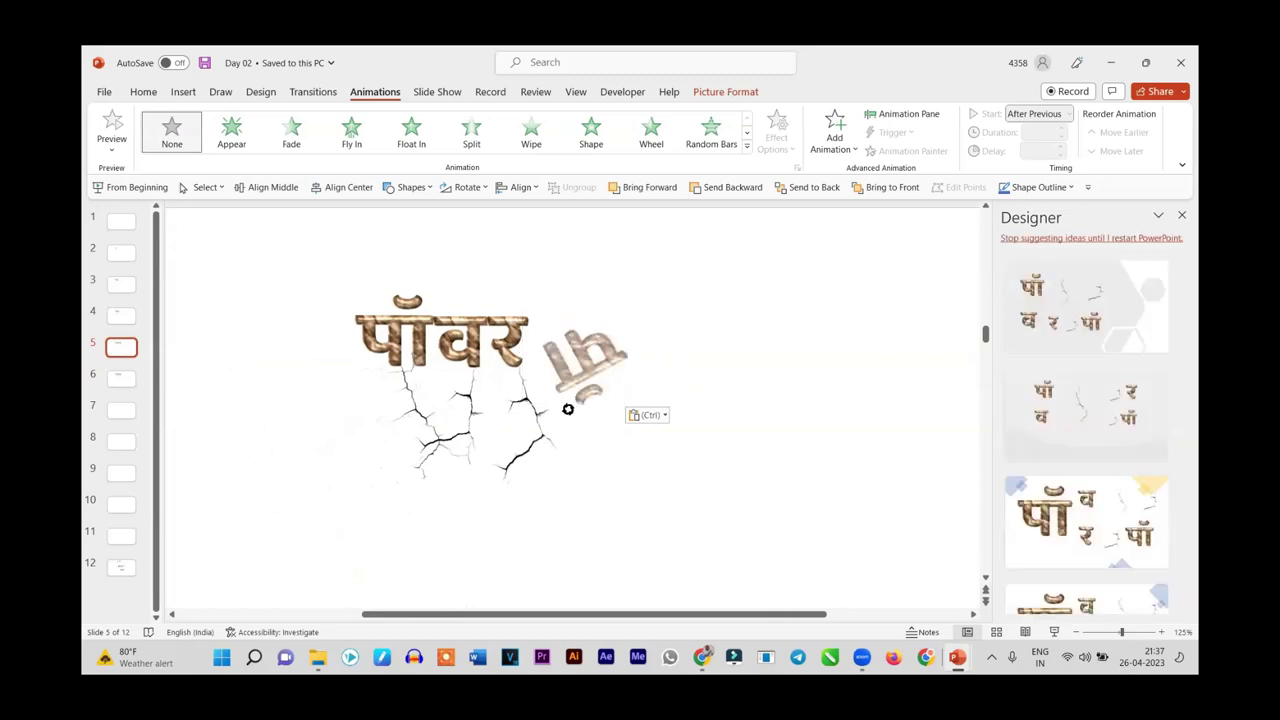
Enlarge the upside-down पॉ far beyond the slide, covering the पॉवर title
{"action": "scroll", "coordinate": [679, 413], "scroll_direction": "down", "scroll_amount": 5}
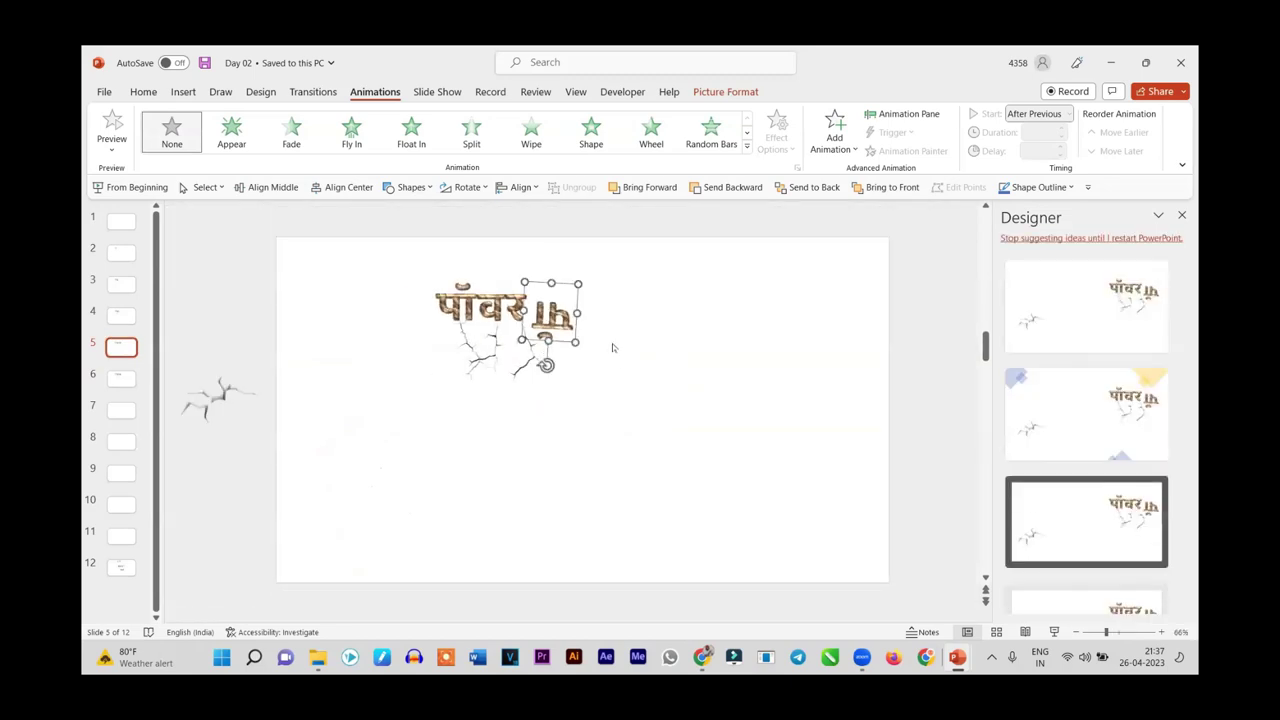
{"action": "left_click_drag", "start_coordinate": [575, 343], "coordinate": [757, 557]}
{"action": "scroll", "coordinate": [708, 431], "scroll_direction": "down", "scroll_amount": 3}
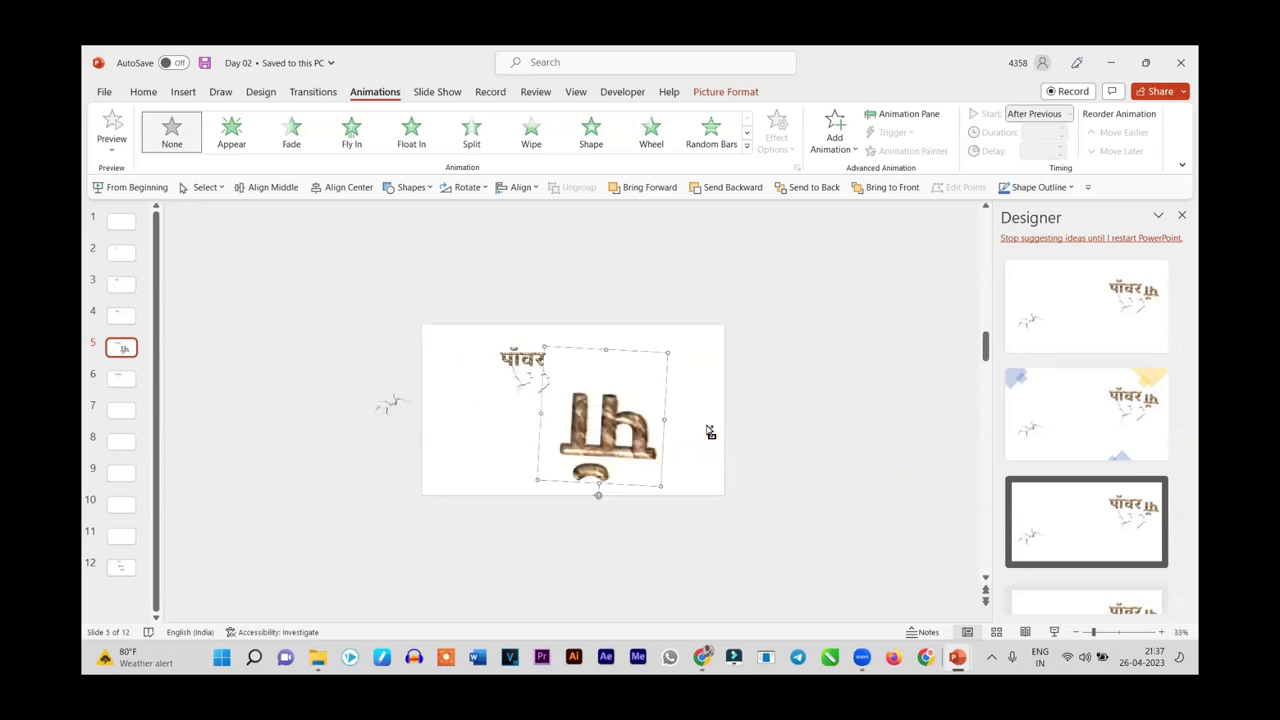
{"action": "left_click_drag", "start_coordinate": [541, 345], "coordinate": [351, 206]}
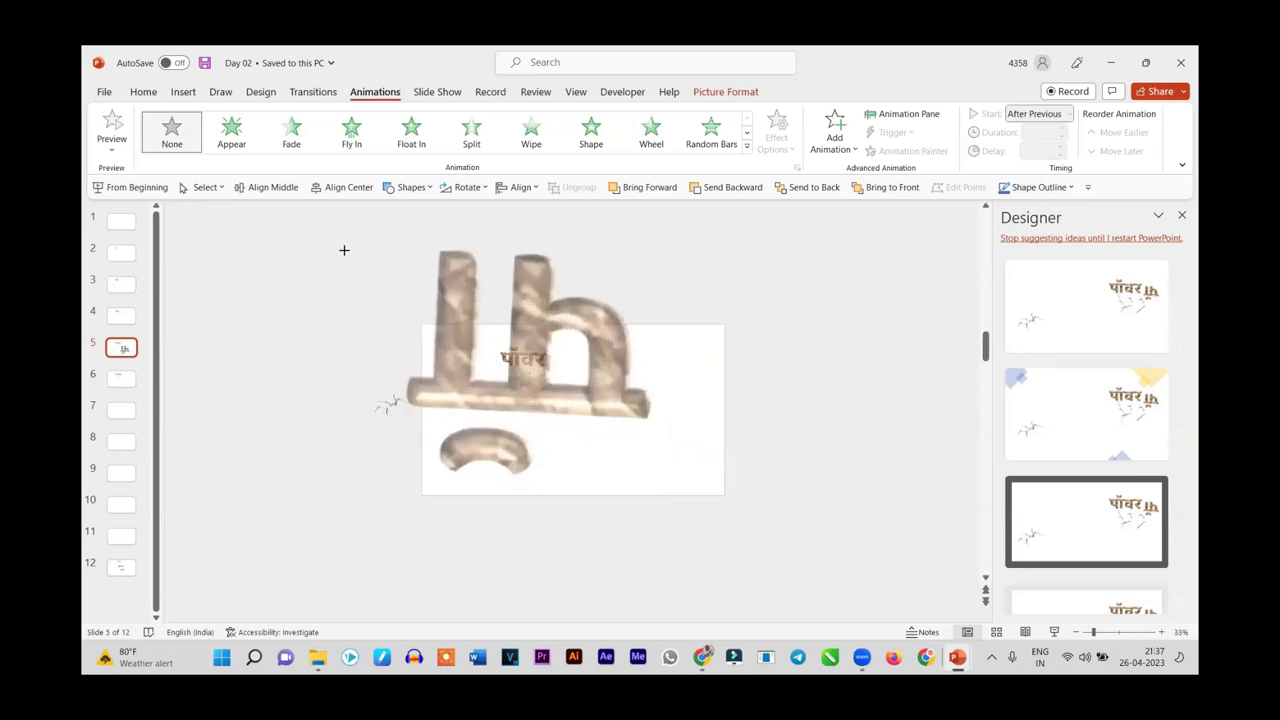
{"action": "scroll", "coordinate": [653, 358], "scroll_direction": "down", "scroll_amount": 1}
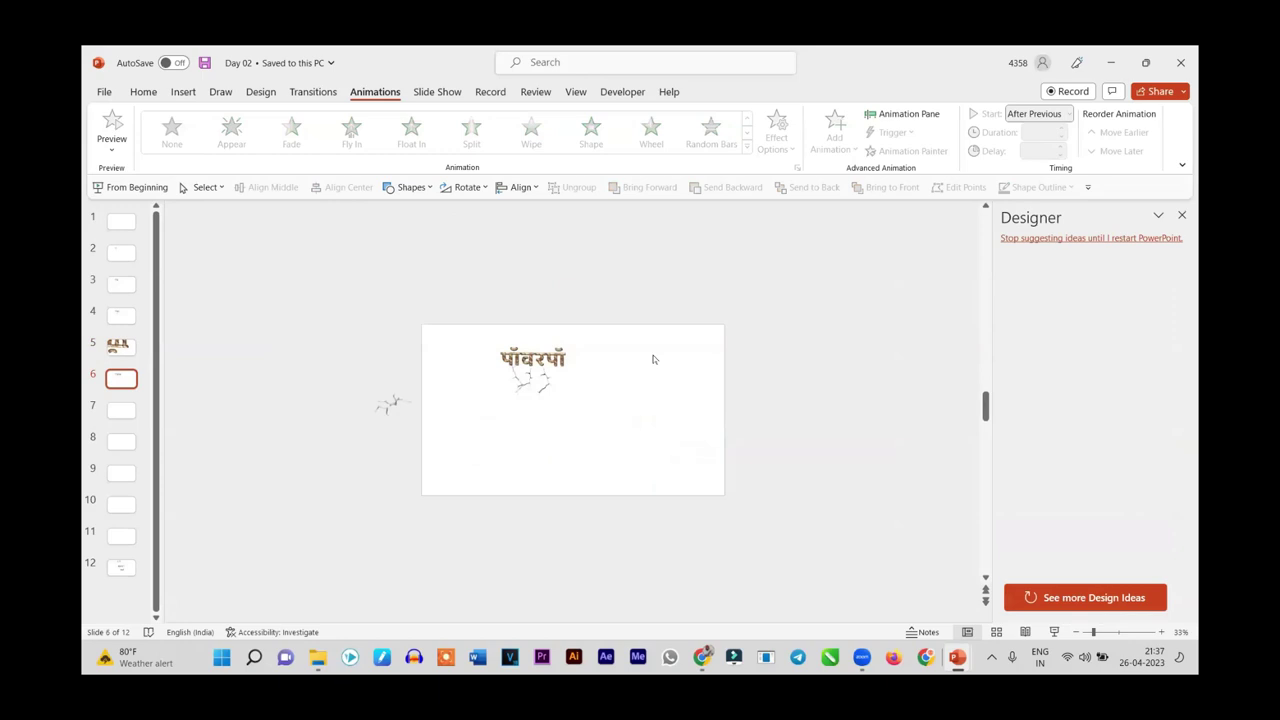
{"action": "scroll", "coordinate": [573, 410], "scroll_direction": "up", "scroll_amount": 1}
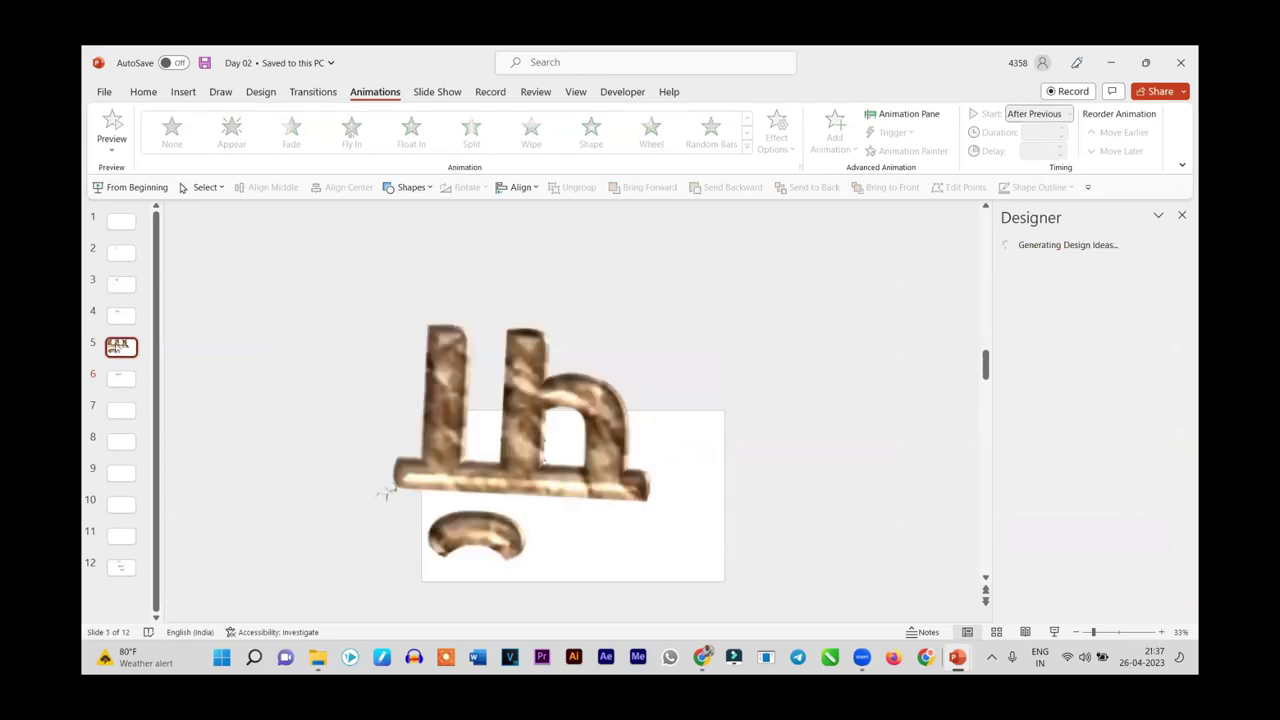
{"action": "left_click_drag", "start_coordinate": [548, 396], "coordinate": [455, 284]}
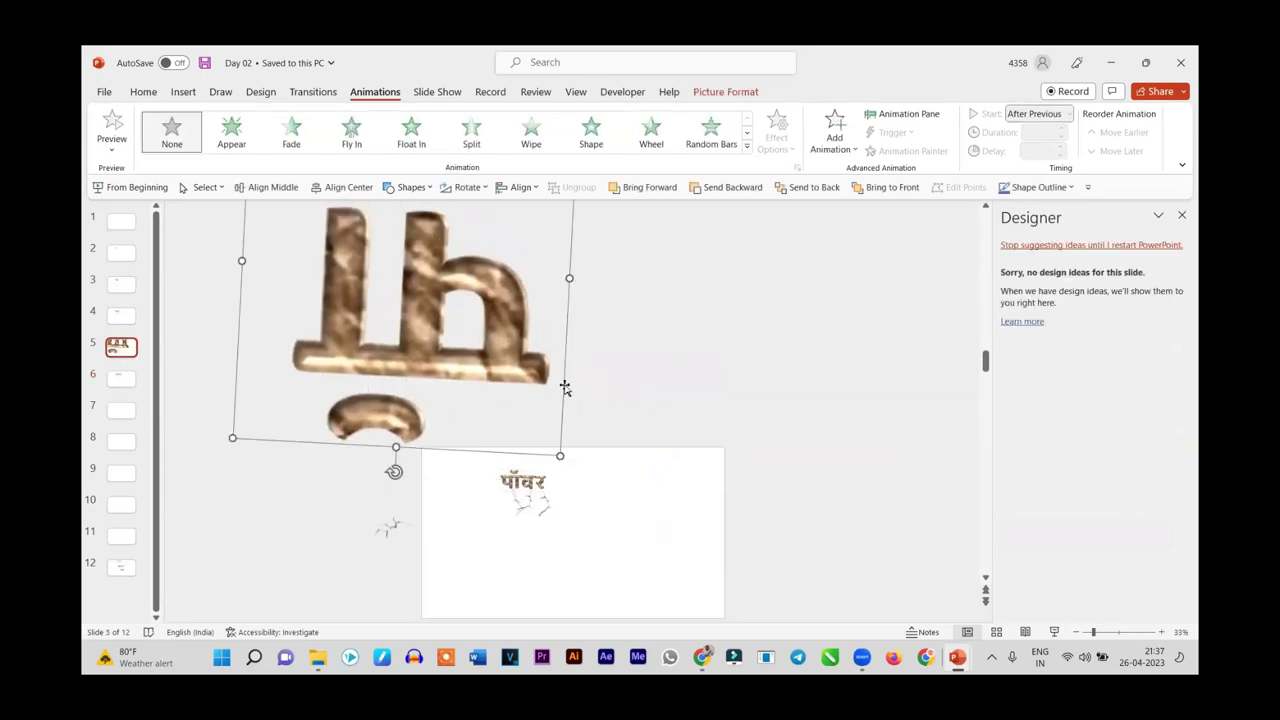
{"action": "left_click_drag", "start_coordinate": [559, 454], "coordinate": [750, 590]}
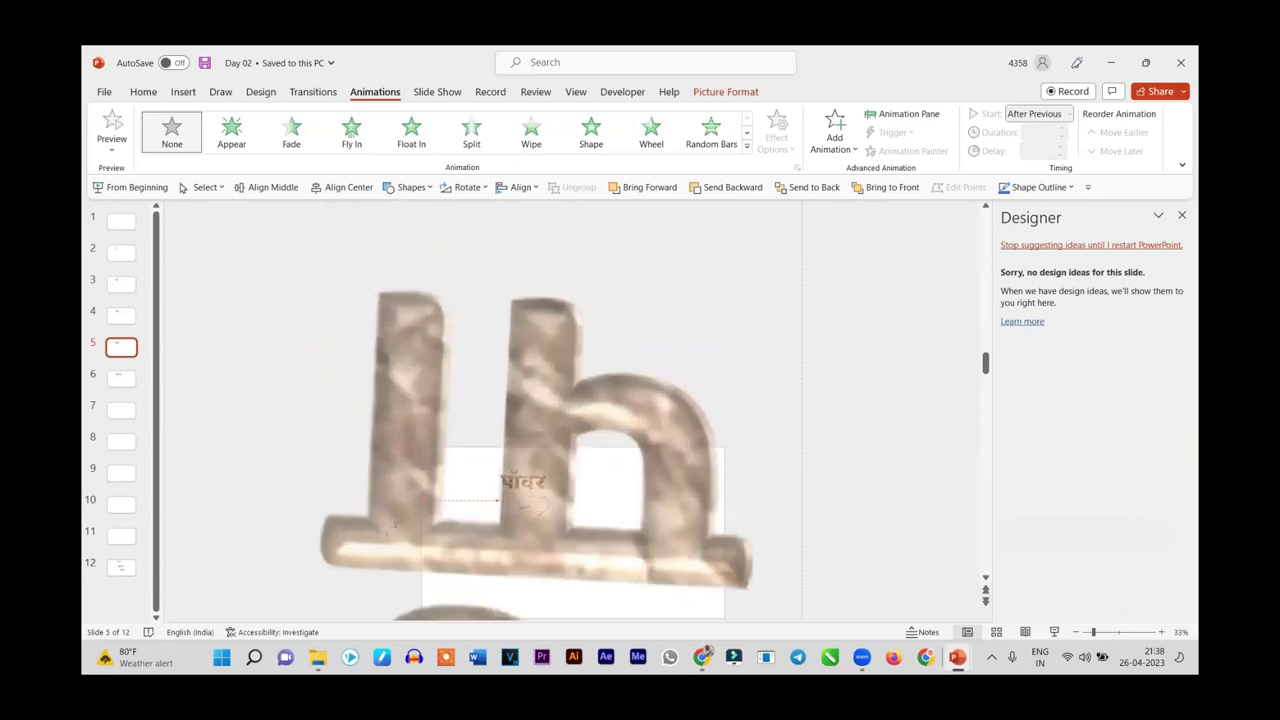
{"action": "scroll", "coordinate": [776, 417], "scroll_direction": "down", "scroll_amount": 1}
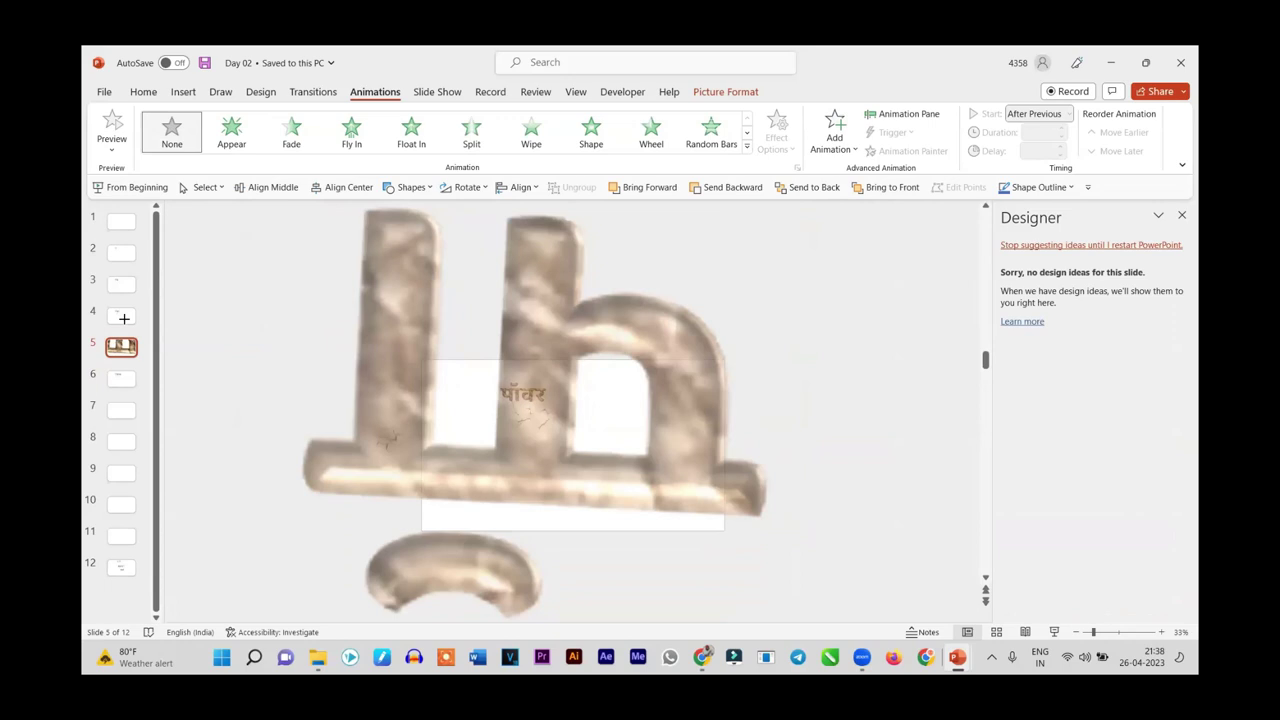
{"action": "scroll", "coordinate": [520, 344], "scroll_direction": "down", "scroll_amount": 3}
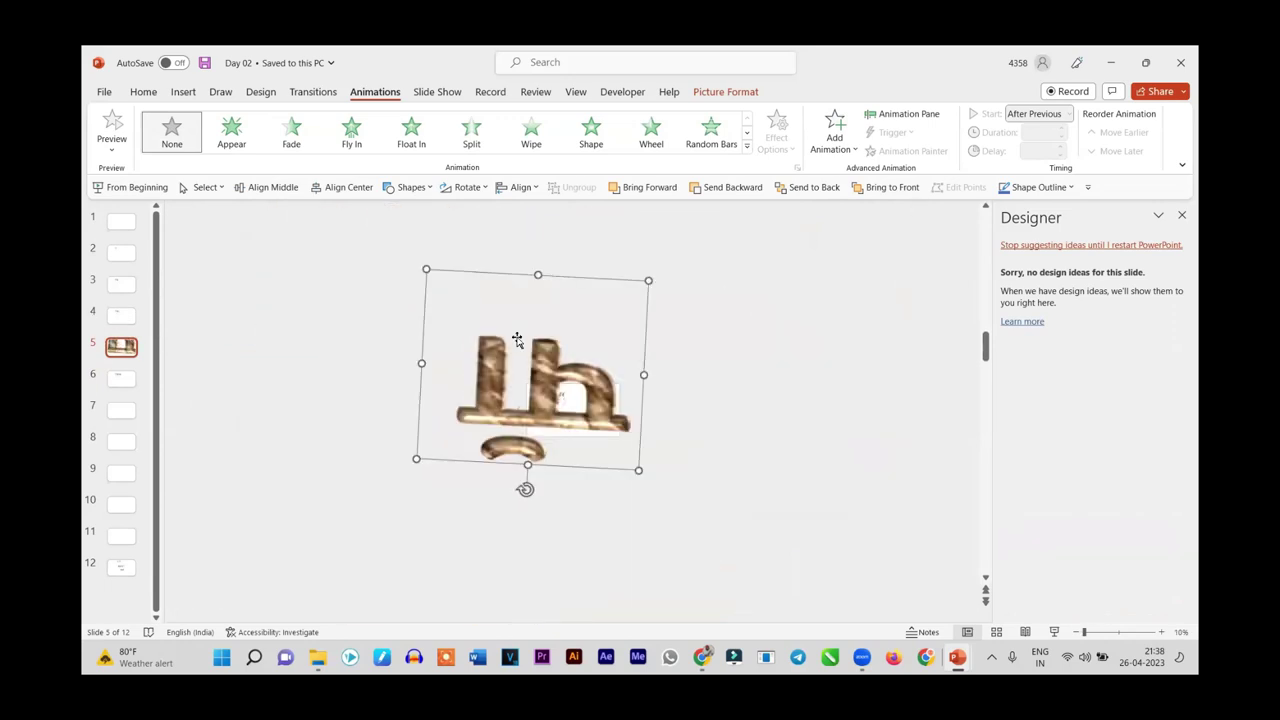
Enlarge the oversized पॉ picture, stretching it wider on both sides and taller
{"action": "left_click_drag", "start_coordinate": [637, 469], "coordinate": [701, 529]}
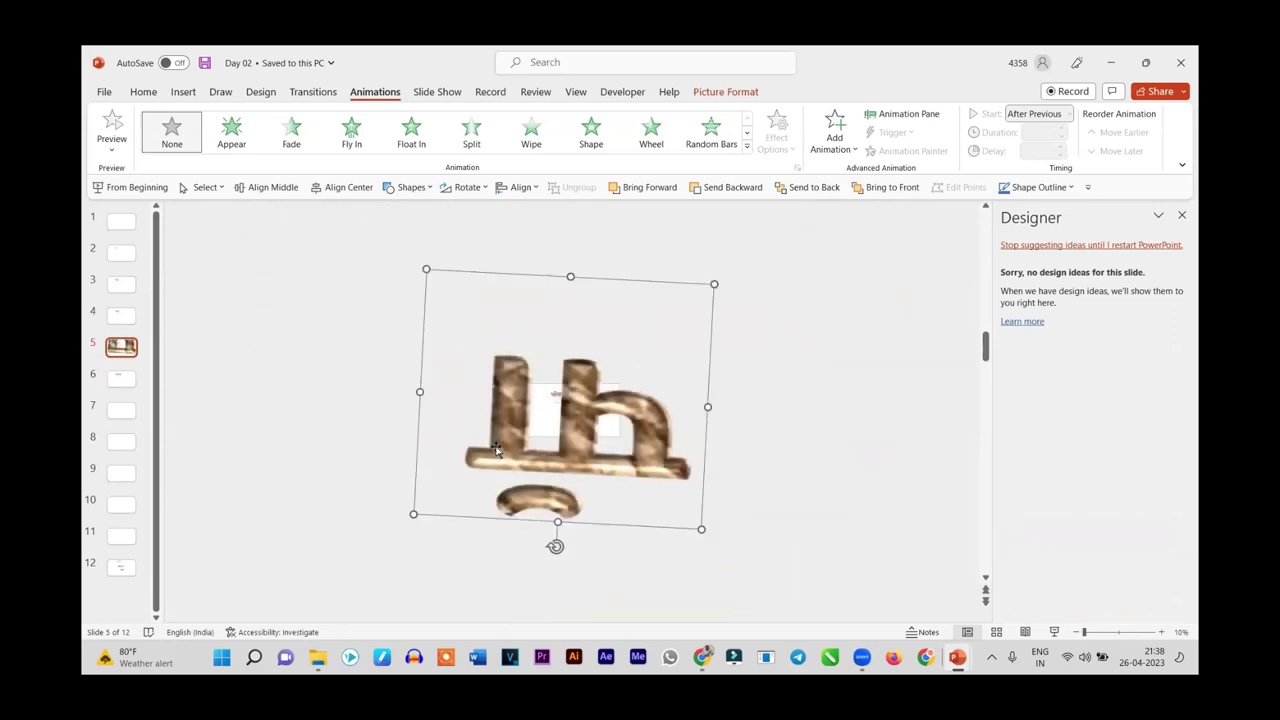
{"action": "left_click_drag", "start_coordinate": [419, 393], "coordinate": [386, 390]}
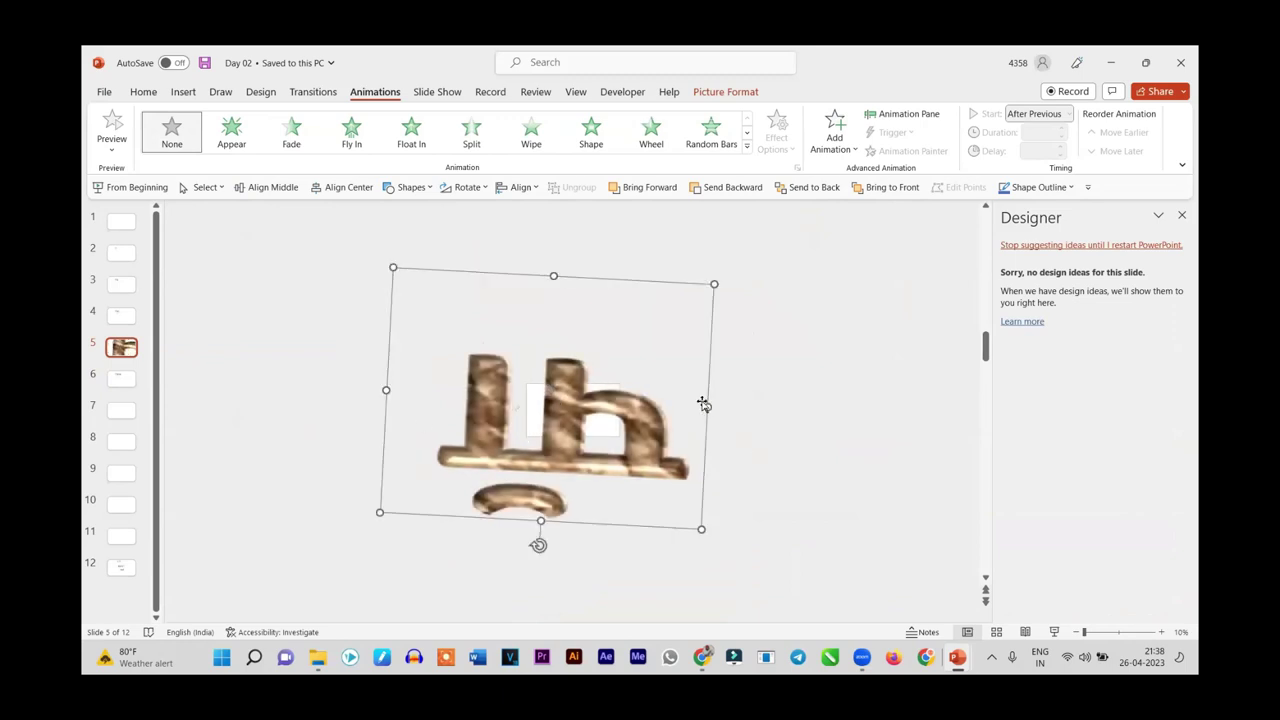
{"action": "left_click_drag", "start_coordinate": [707, 407], "coordinate": [865, 415]}
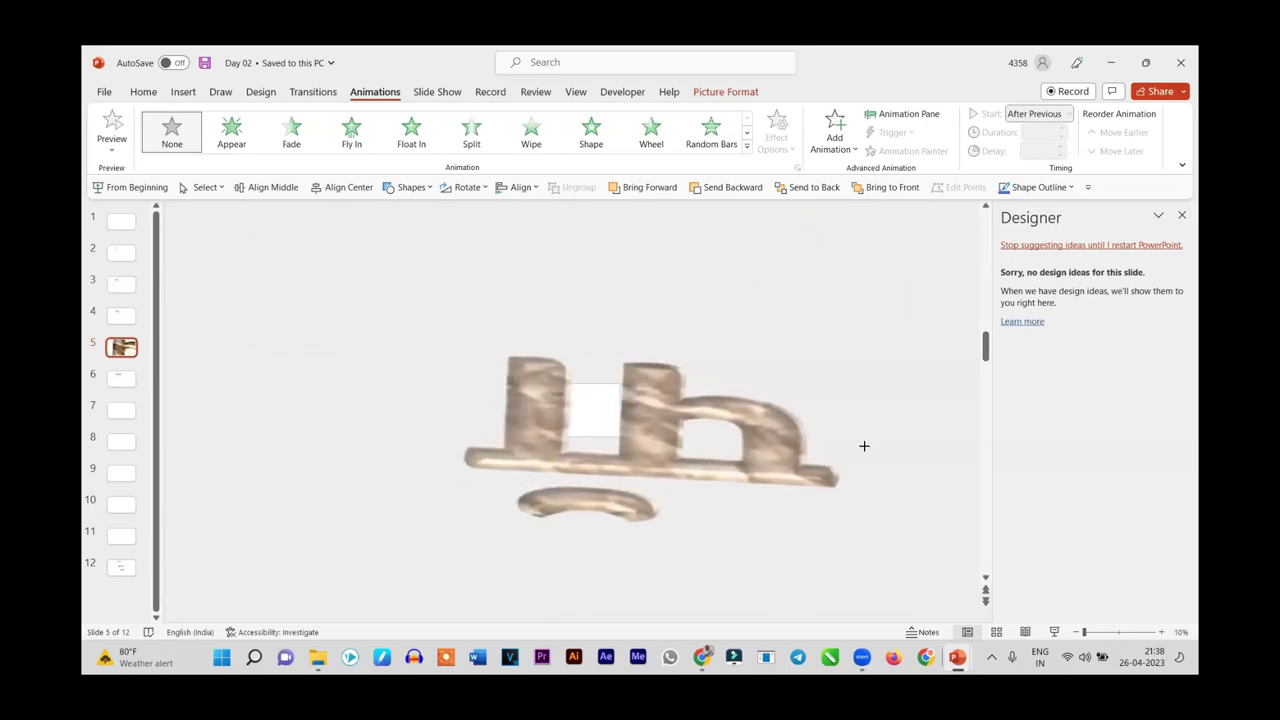
{"action": "left_click", "coordinate": [343, 397]}
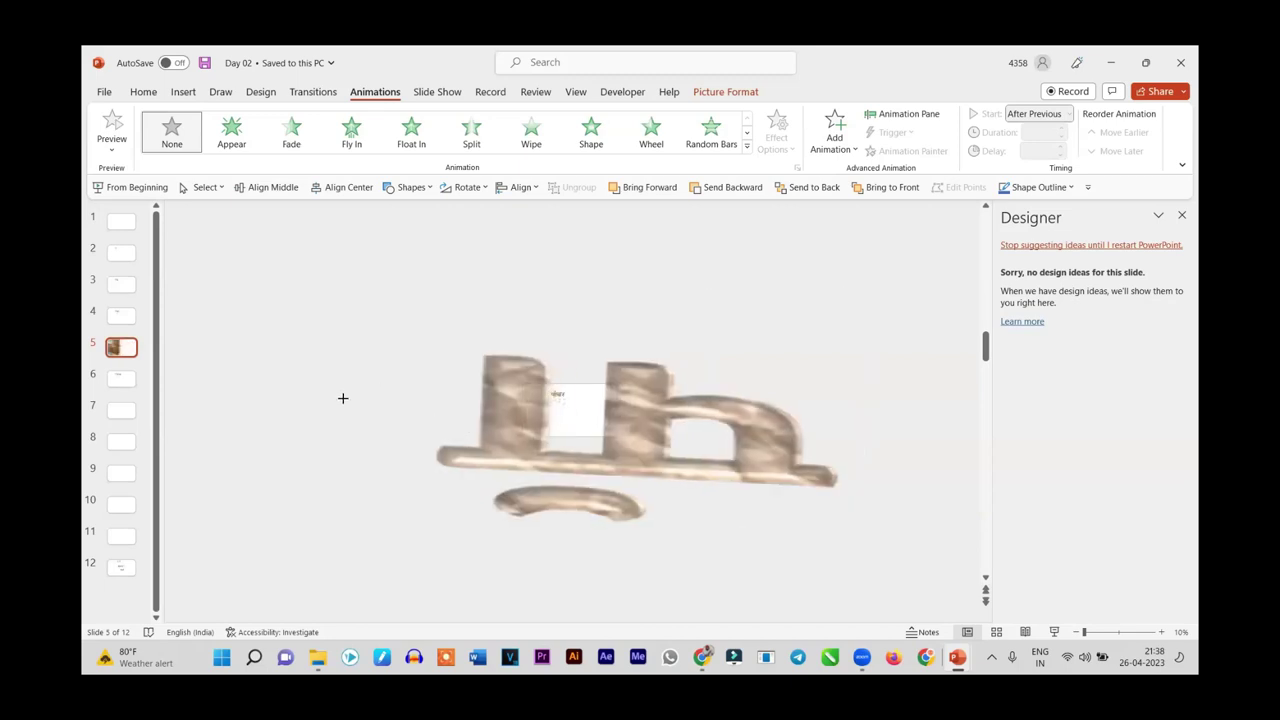
{"action": "left_click", "coordinate": [706, 457]}
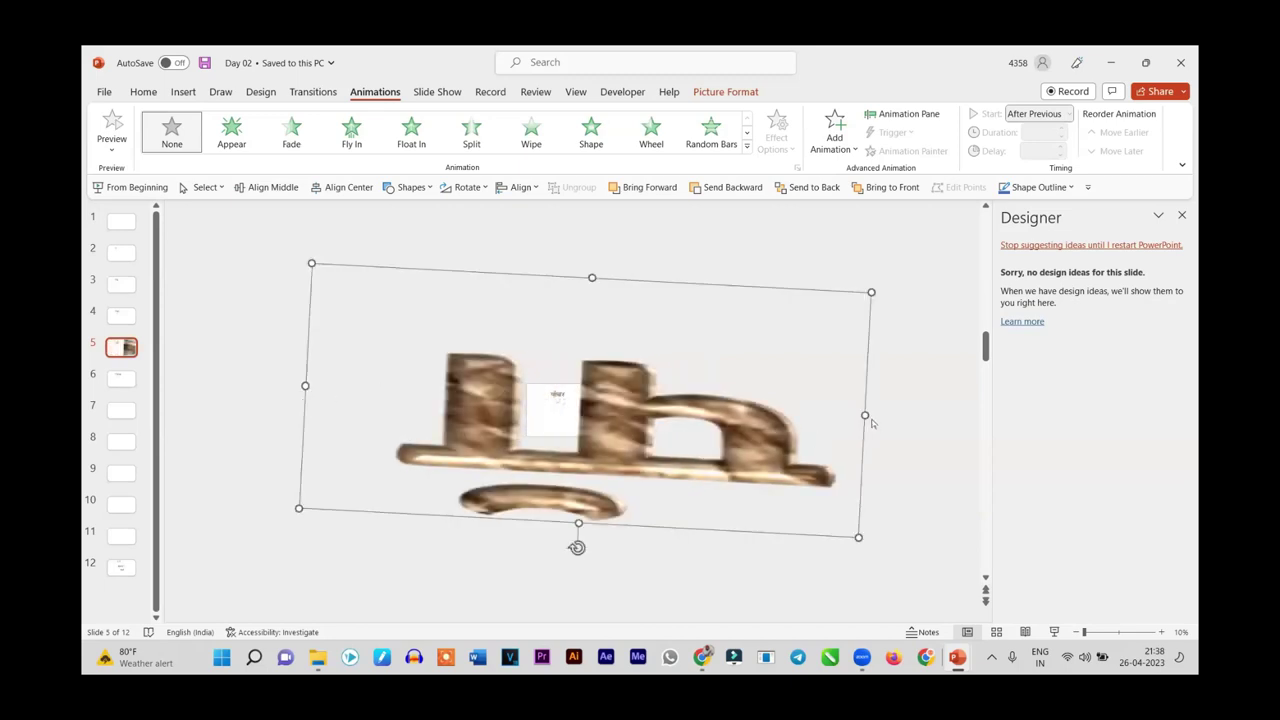
{"action": "left_click_drag", "start_coordinate": [865, 415], "coordinate": [931, 418]}
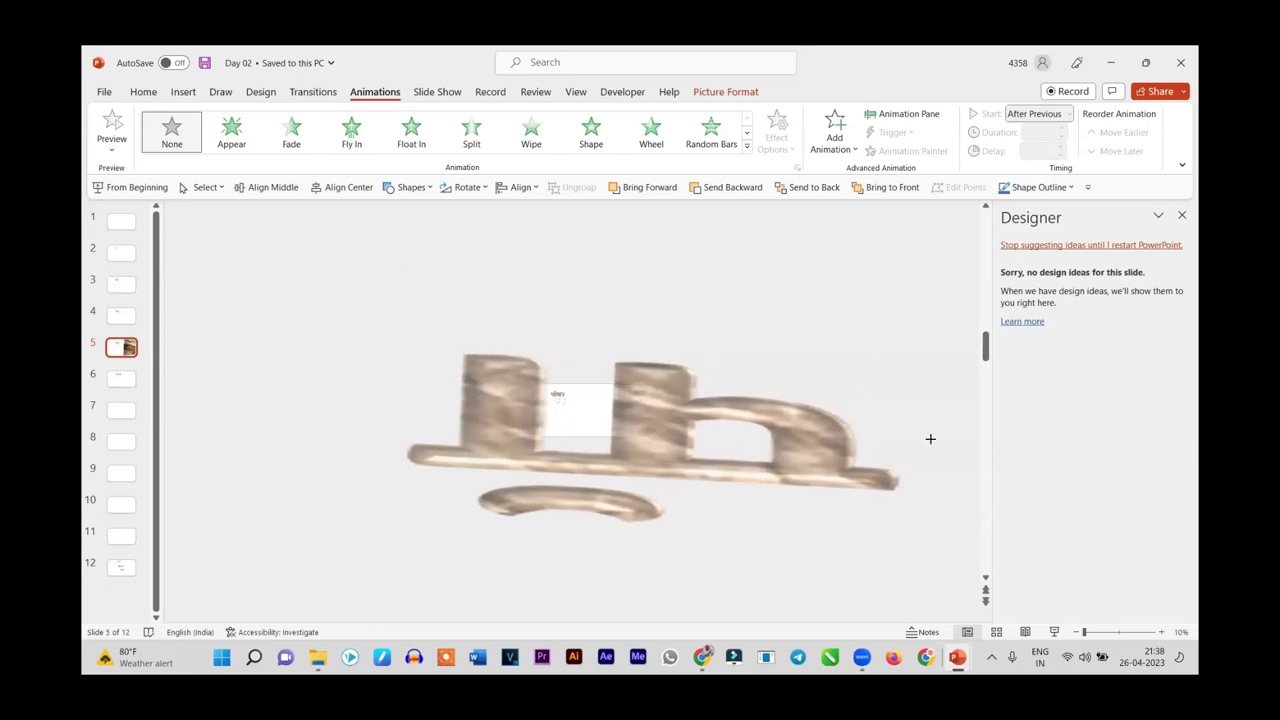
{"action": "left_click_drag", "start_coordinate": [612, 524], "coordinate": [610, 571]}
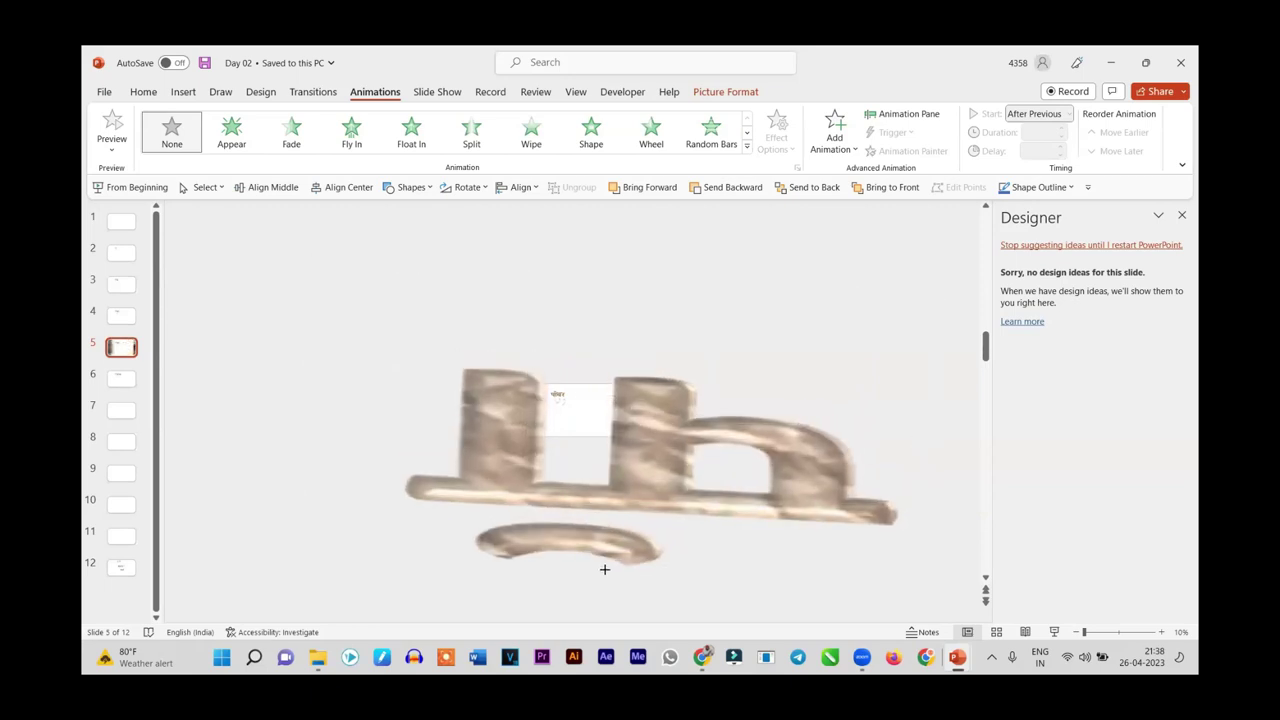
{"action": "left_click_drag", "start_coordinate": [624, 279], "coordinate": [628, 220]}
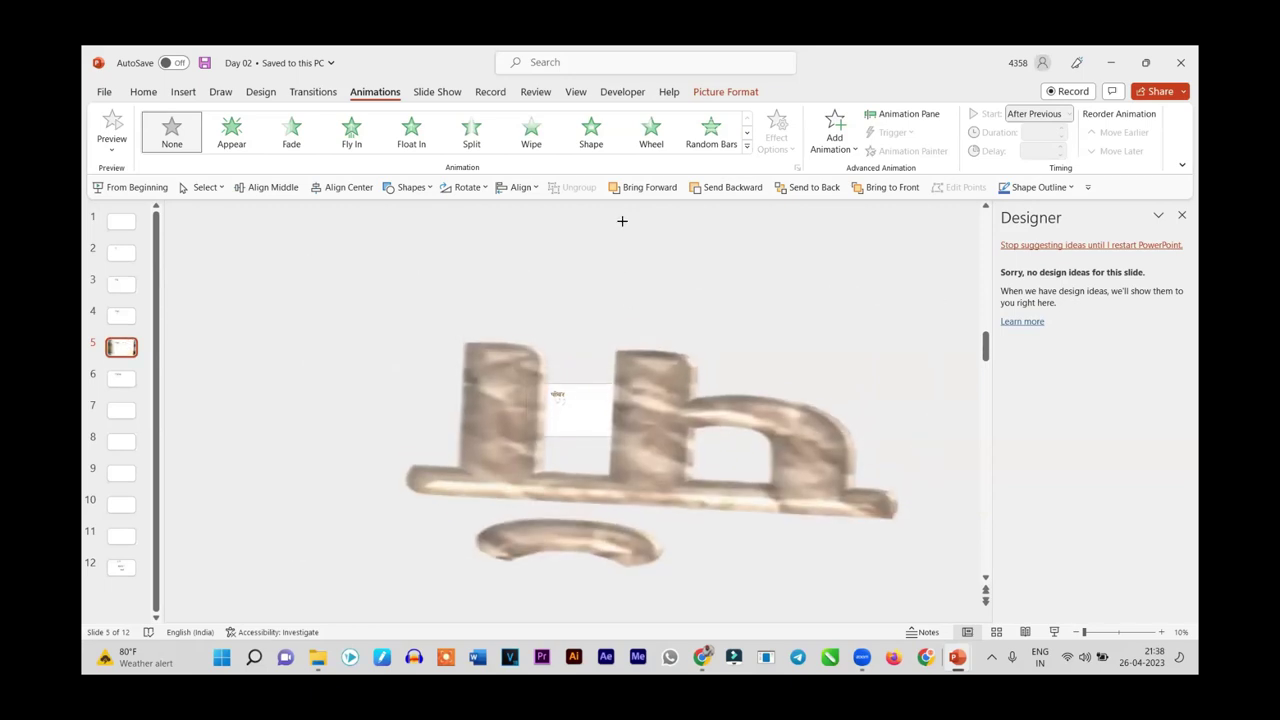
Stretch the पॉ picture further past both slide edges and shift it slightly right and up
{"action": "left_click_drag", "start_coordinate": [298, 383], "coordinate": [263, 380]}
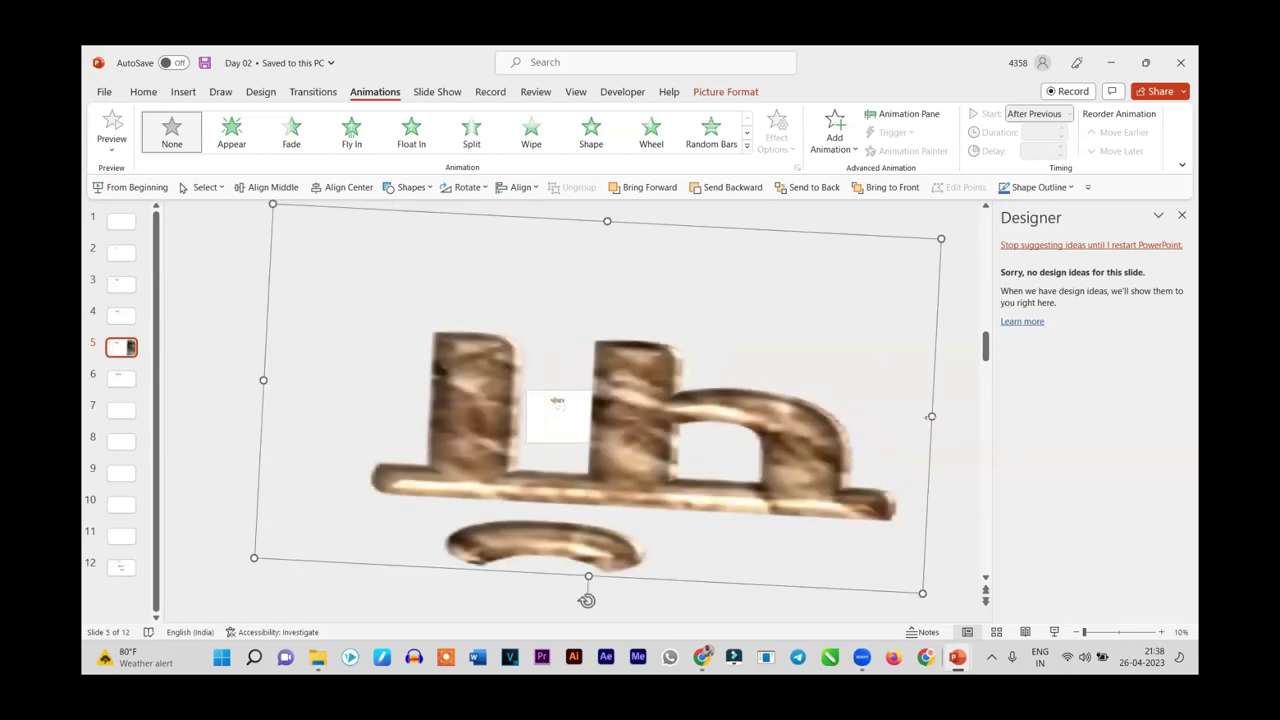
{"action": "left_click_drag", "start_coordinate": [930, 416], "coordinate": [966, 420]}
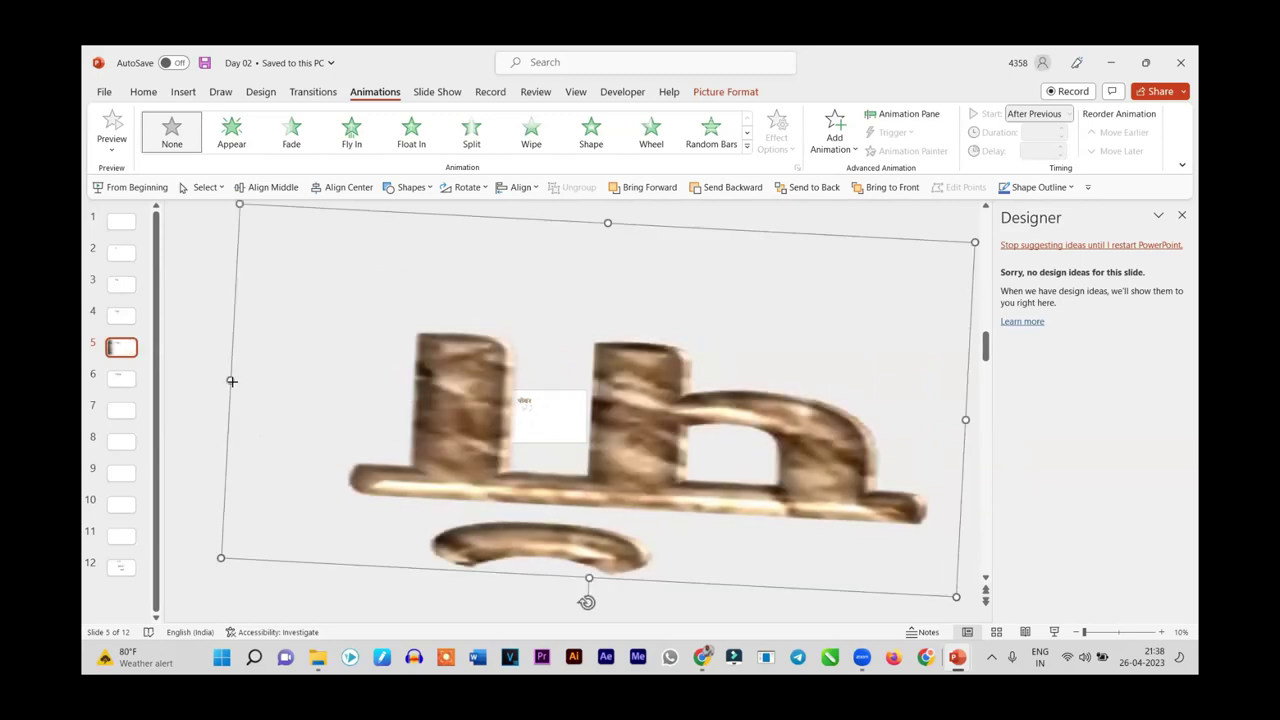
{"action": "left_click_drag", "start_coordinate": [231, 381], "coordinate": [185, 381]}
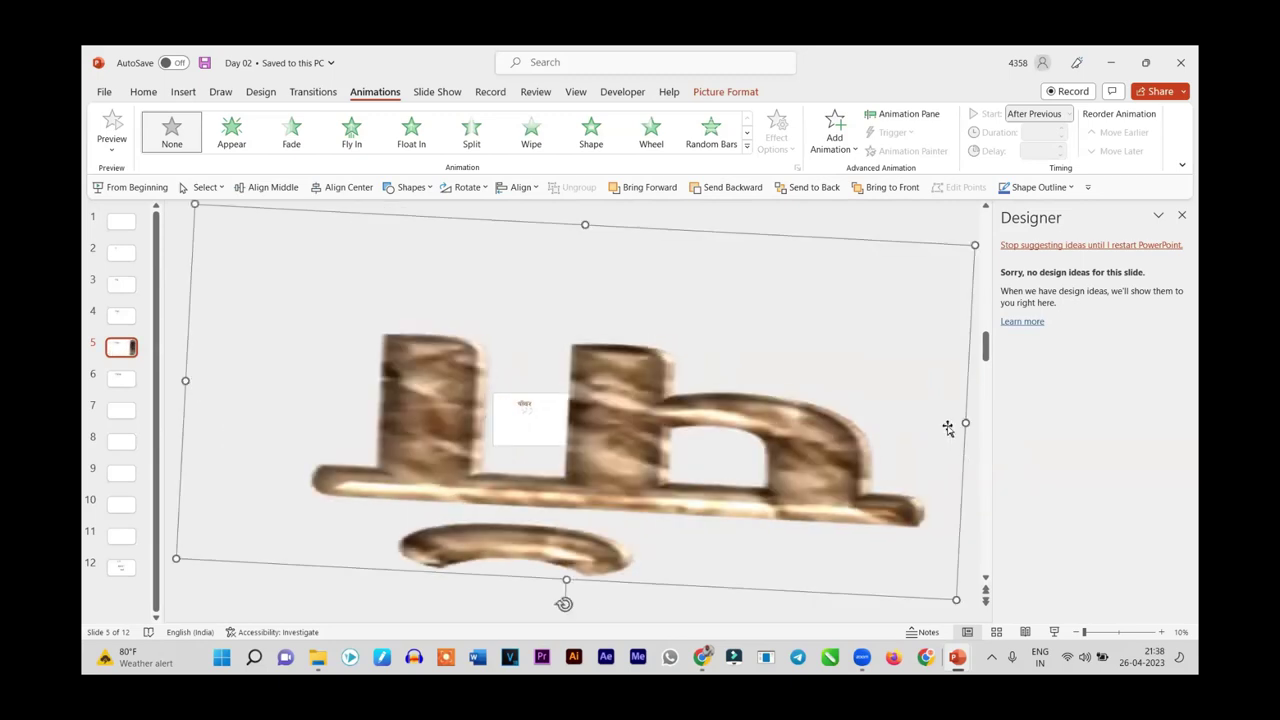
{"action": "left_click_drag", "start_coordinate": [975, 423], "coordinate": [1031, 449]}
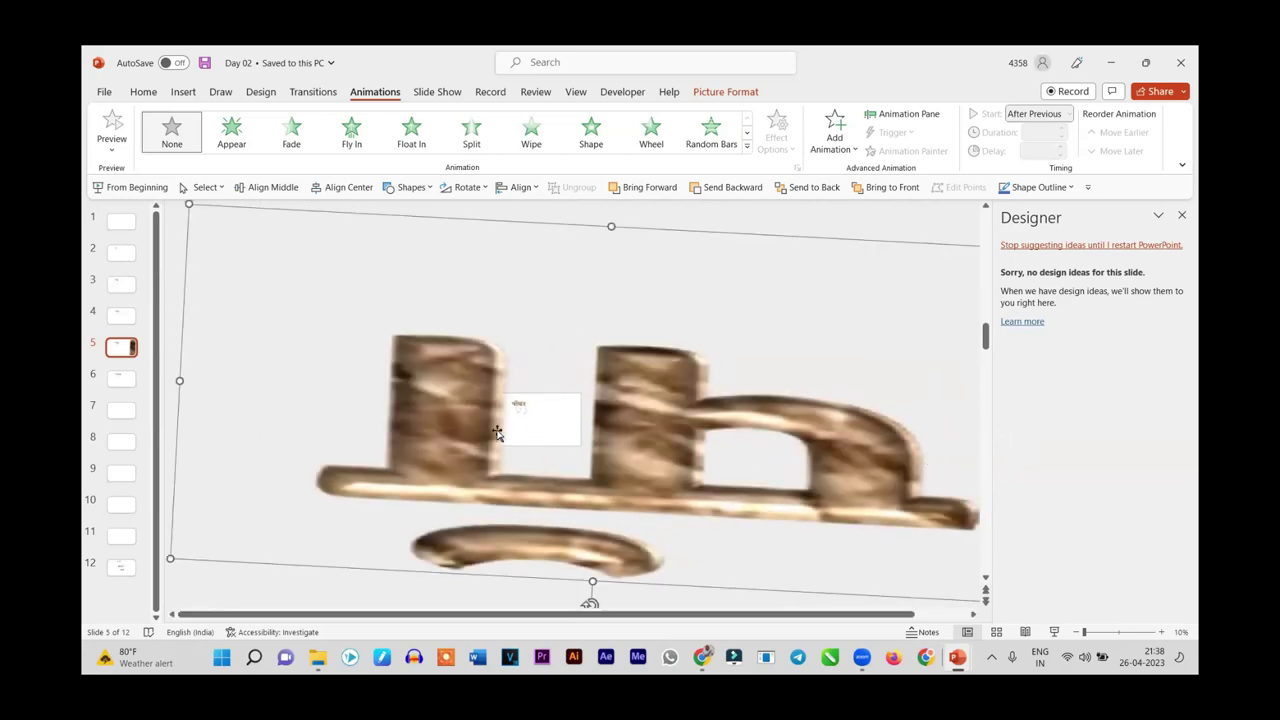
{"action": "left_click_drag", "start_coordinate": [179, 381], "coordinate": [138, 386]}
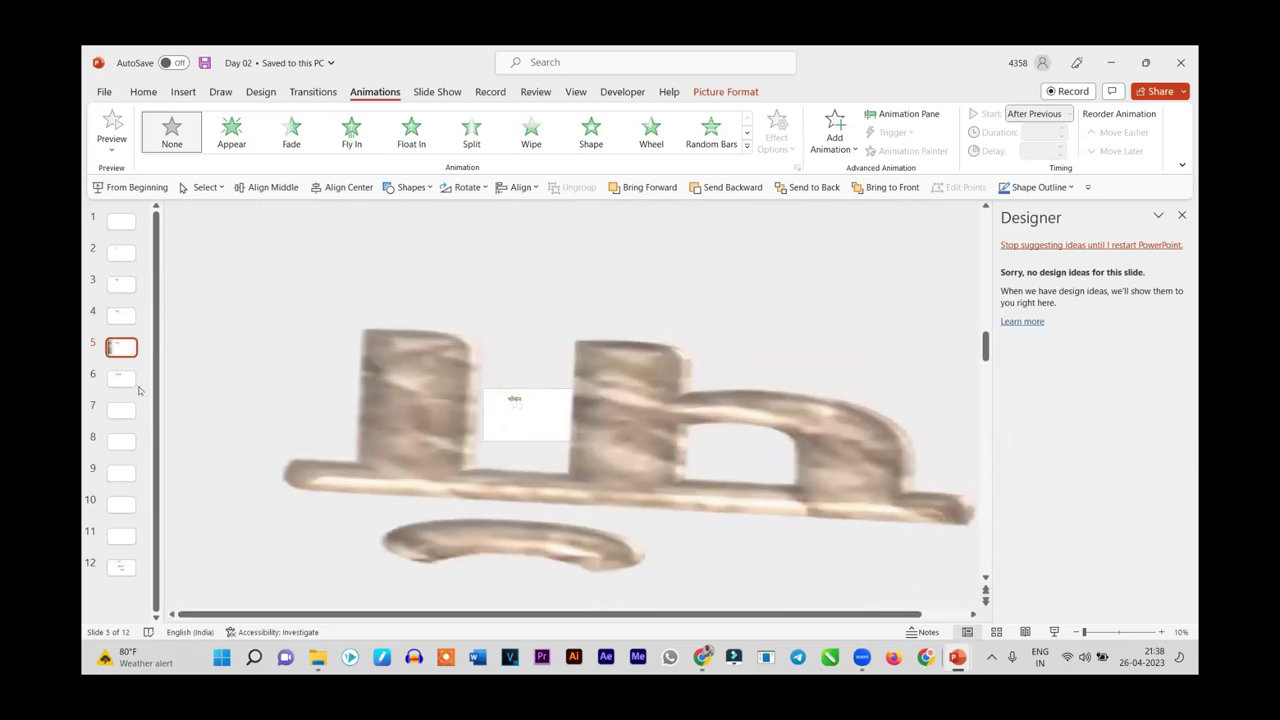
{"action": "left_click", "coordinate": [1181, 215]}
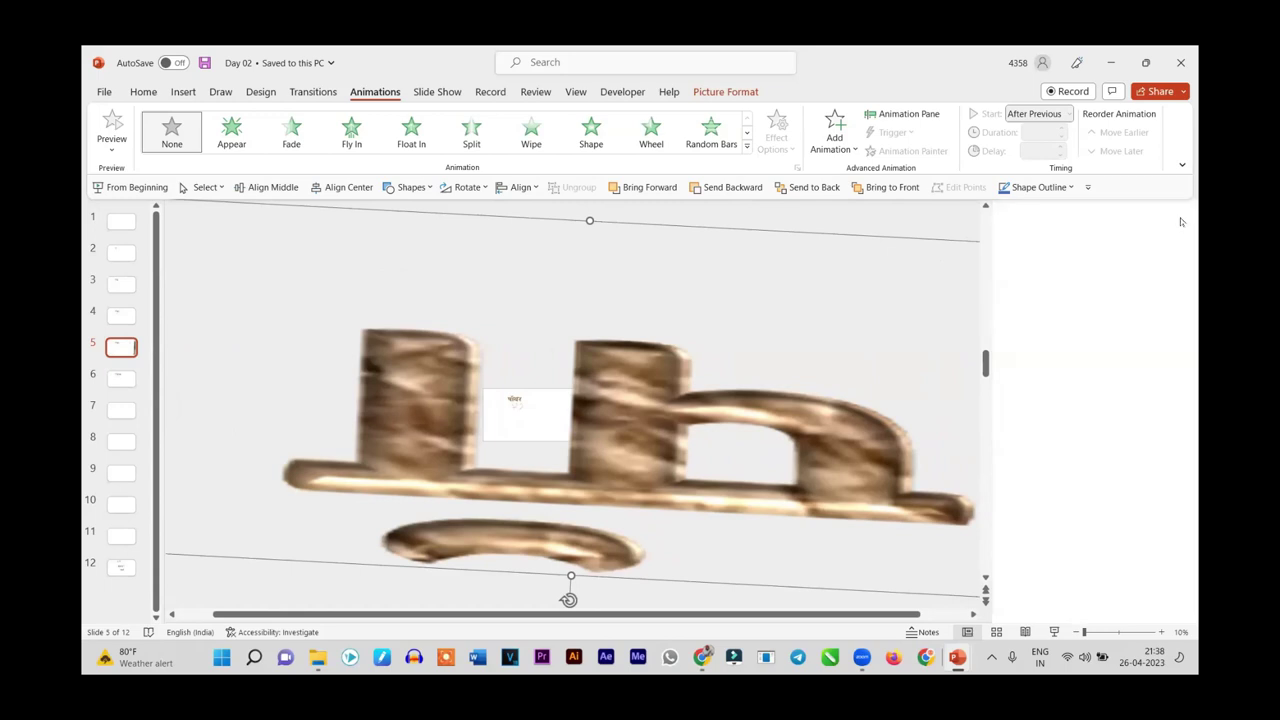
{"action": "left_click_drag", "start_coordinate": [1171, 427], "coordinate": [1180, 430]}
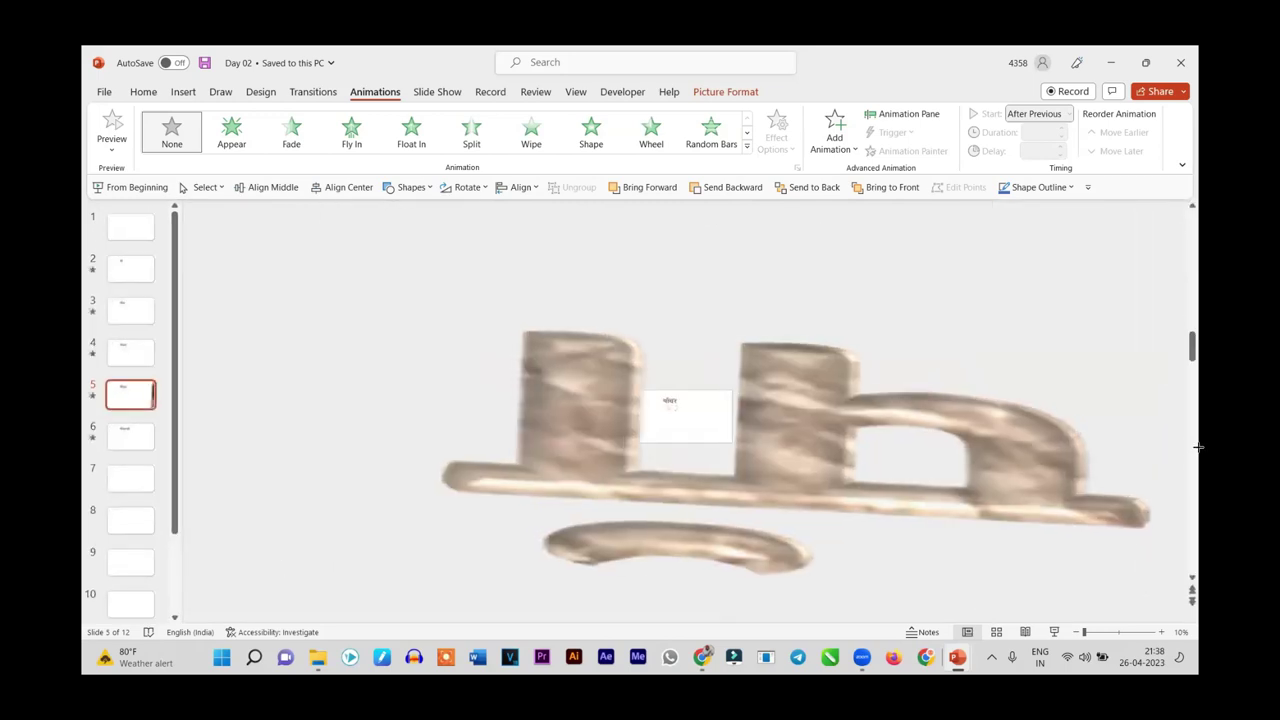
{"action": "left_click_drag", "start_coordinate": [262, 381], "coordinate": [244, 382]}
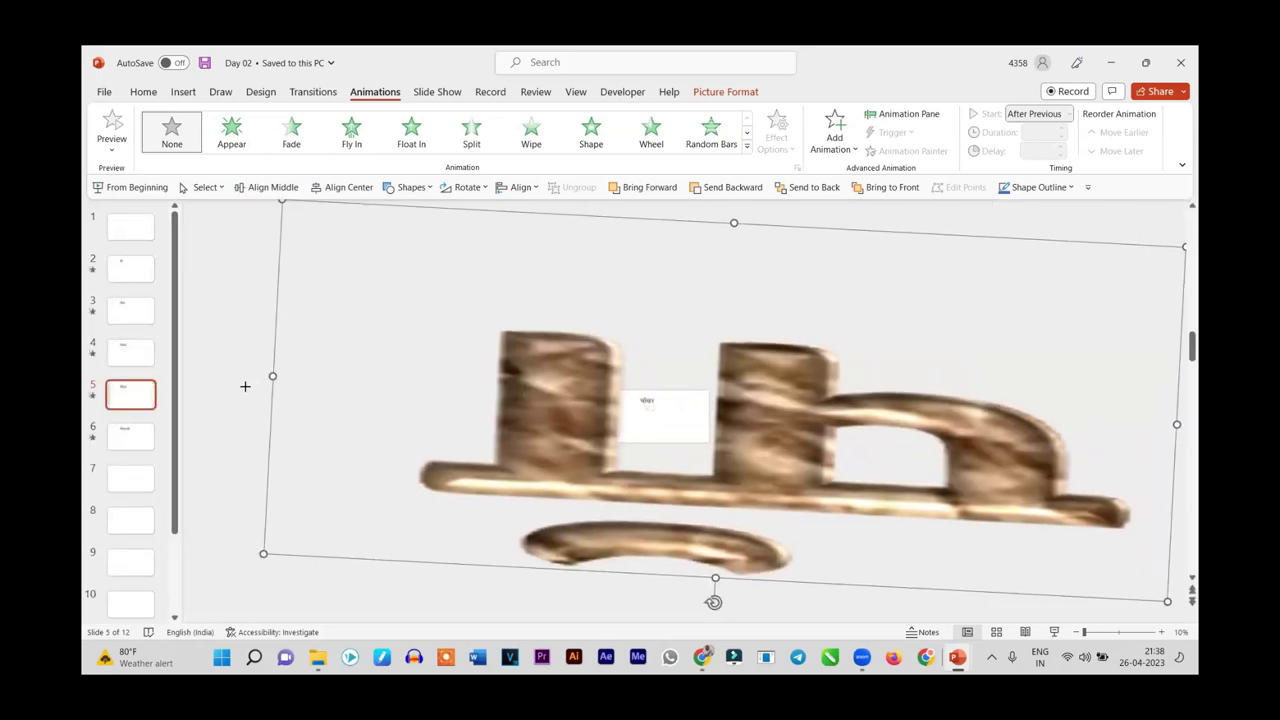
{"action": "mouse_move", "coordinate": [740, 466]}
{"action": "left_mouse_down"}
{"action": "mouse_move", "coordinate": [762, 435]}
{"action": "mouse_move", "coordinate": [748, 461]}
{"action": "left_mouse_up"}
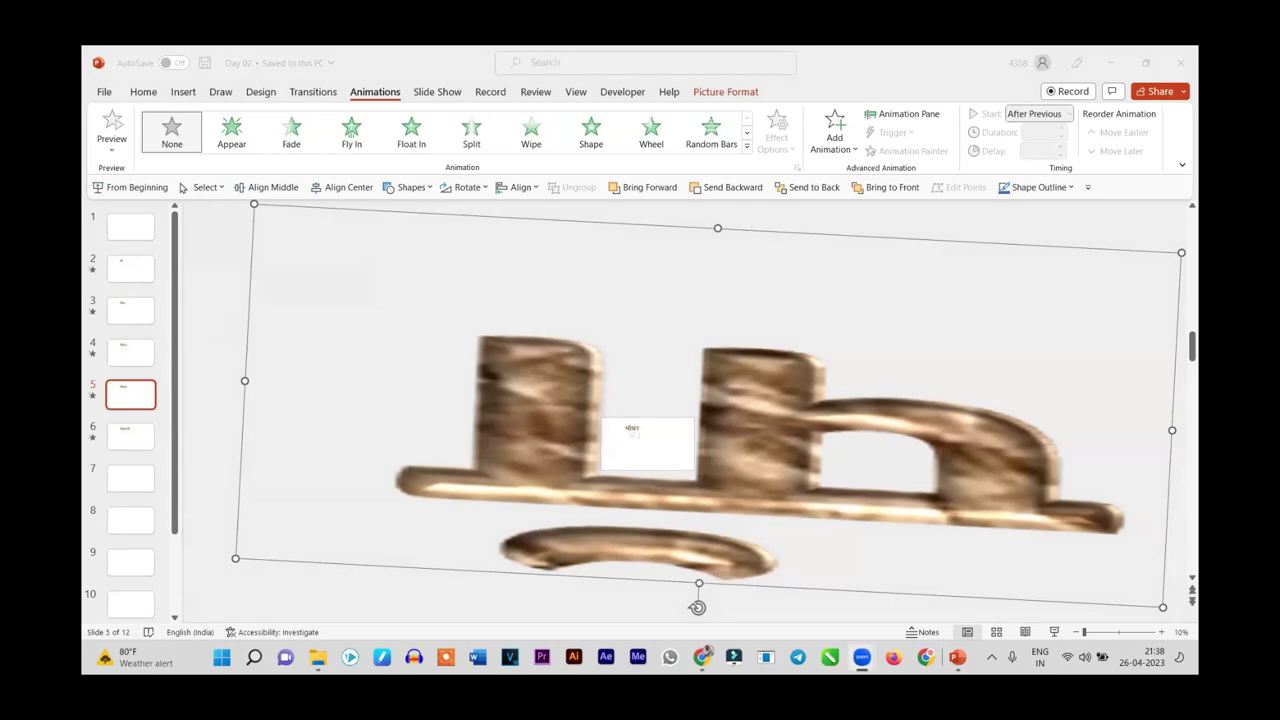
Preview slide 5 full-screen in Slide Show, then end the show
{"action": "left_click", "coordinate": [1054, 632]}
{"action": "left_click", "coordinate": [1054, 632]}
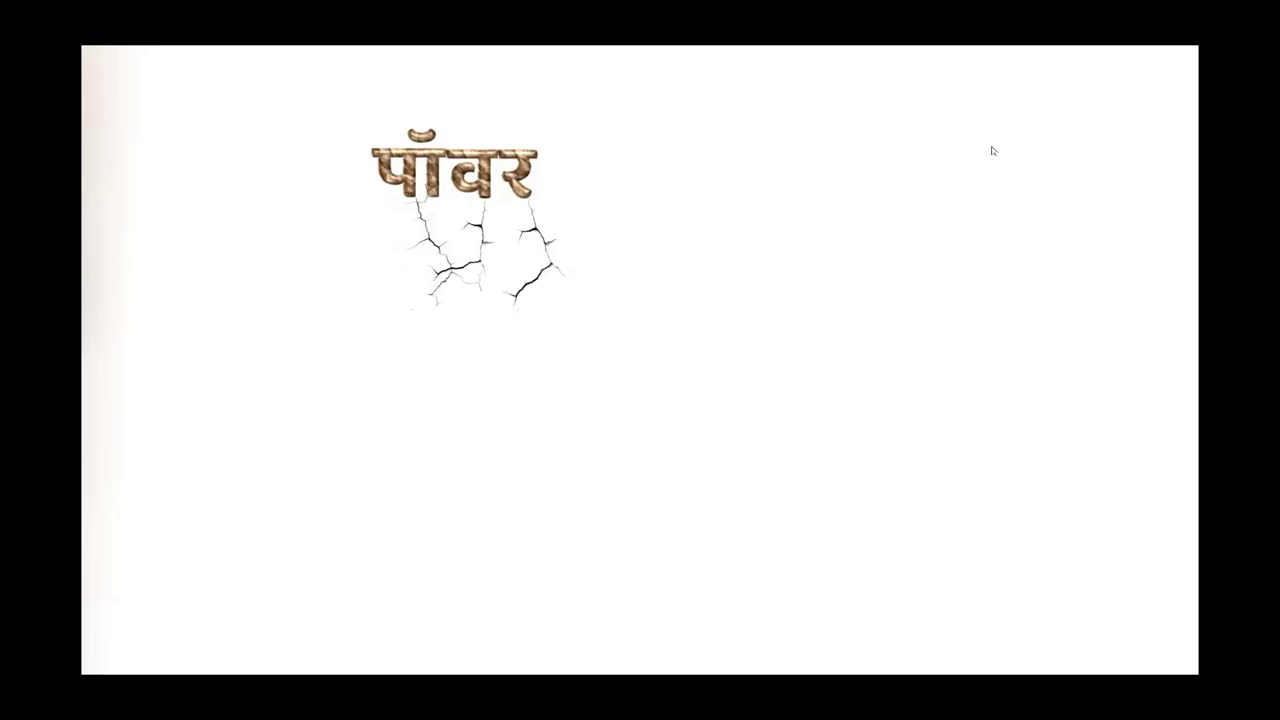
{"action": "key", "text": "super"}
{"action": "key", "text": "super"}
{"action": "right_click", "coordinate": [240, 634]}
{"action": "left_click", "coordinate": [286, 625]}
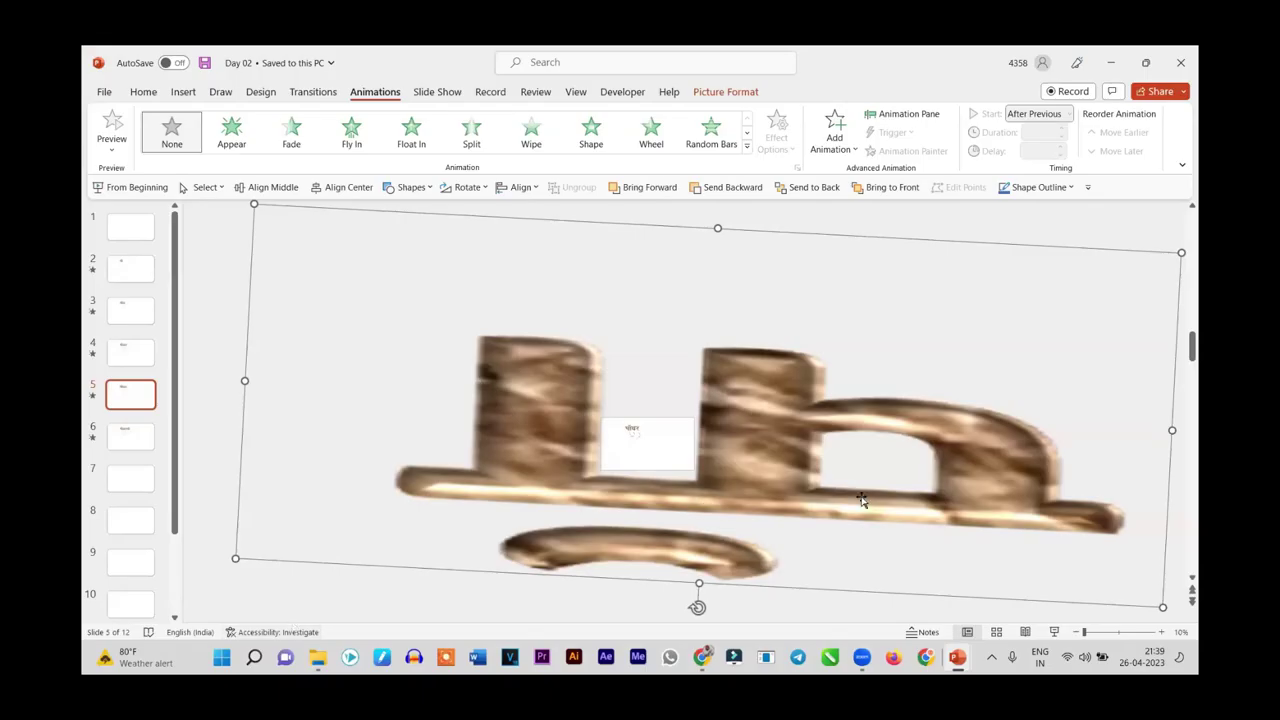
Adjust the picture's edge and check slide 5 in Slide Show again
{"action": "left_click_drag", "start_coordinate": [1172, 429], "coordinate": [1163, 429]}
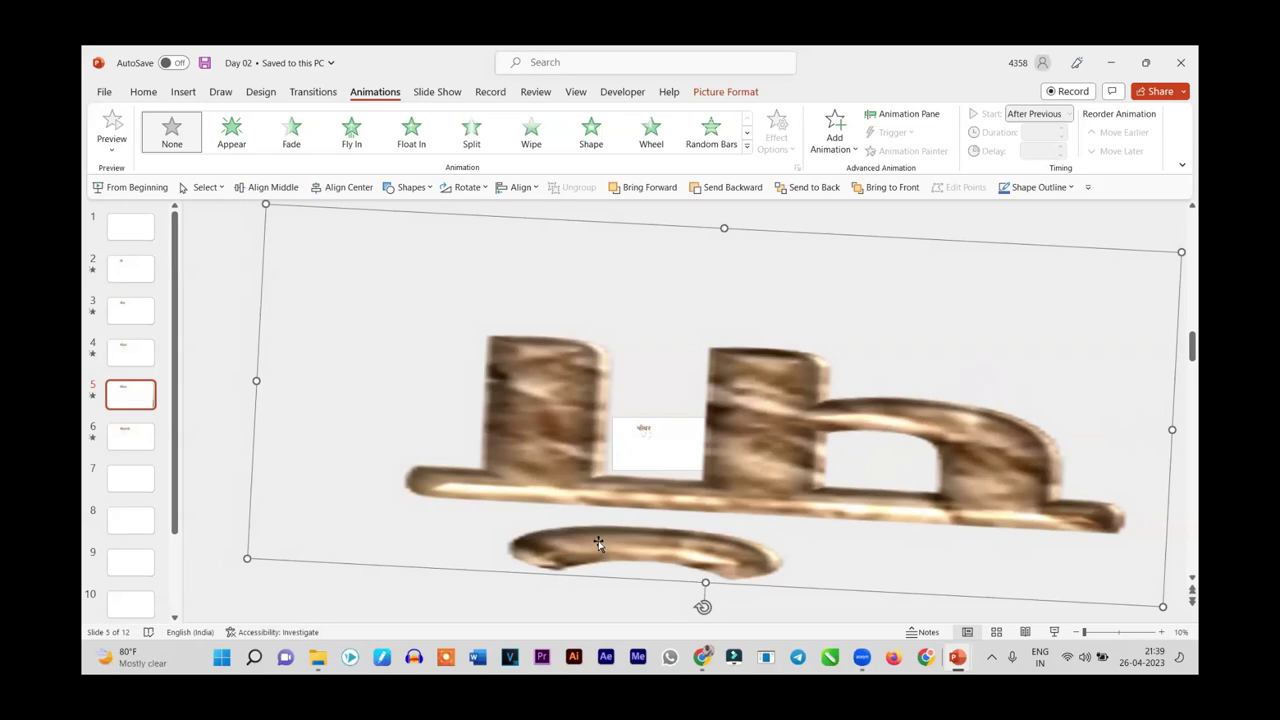
{"action": "left_click", "coordinate": [1054, 633]}
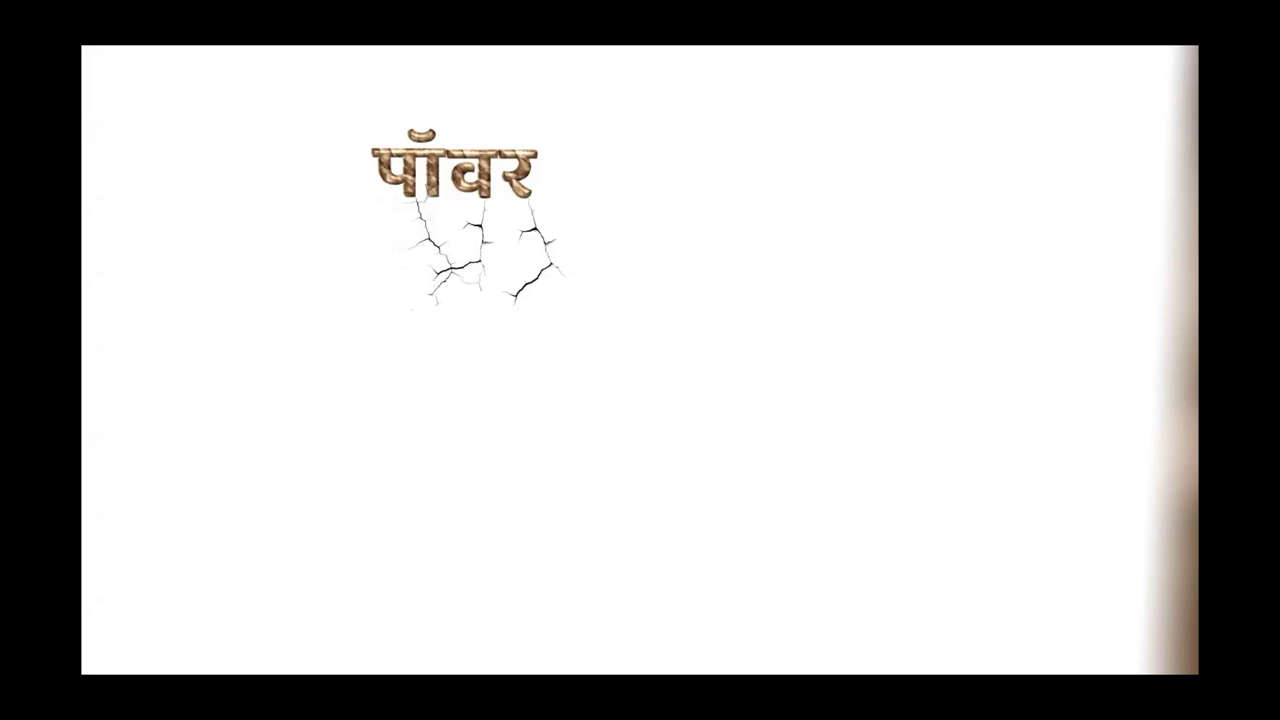
{"action": "key", "text": "super"}
{"action": "left_click", "coordinate": [1036, 393]}
{"action": "right_click", "coordinate": [936, 300]}
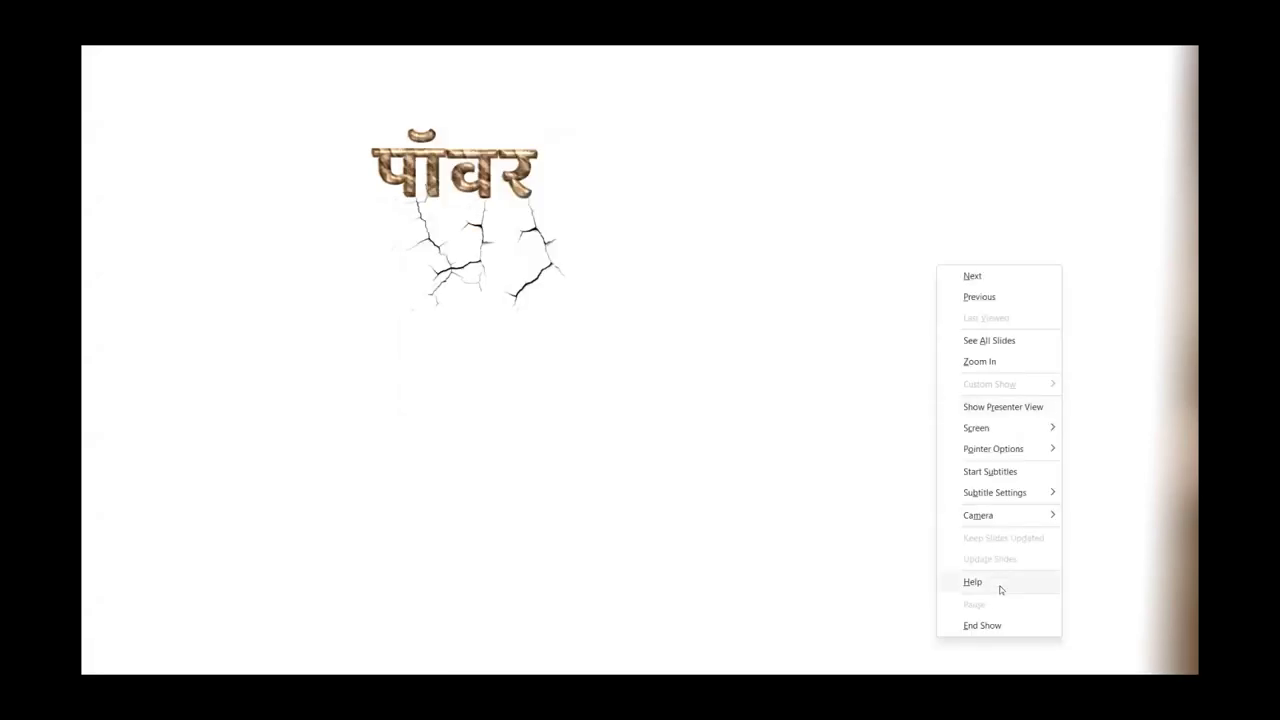
{"action": "left_click", "coordinate": [972, 623]}
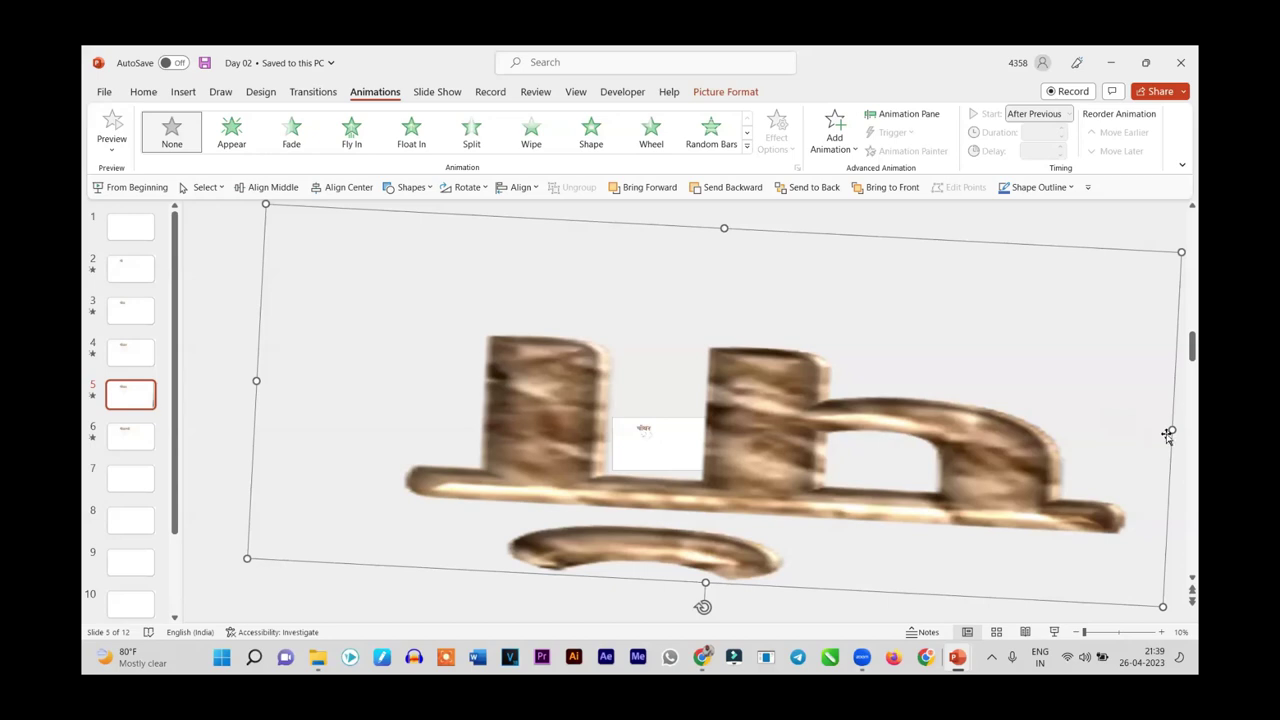
Widen the पॉ picture a little more leftward before moving to slide 6
{"action": "left_click_drag", "start_coordinate": [1195, 440], "coordinate": [1153, 450]}
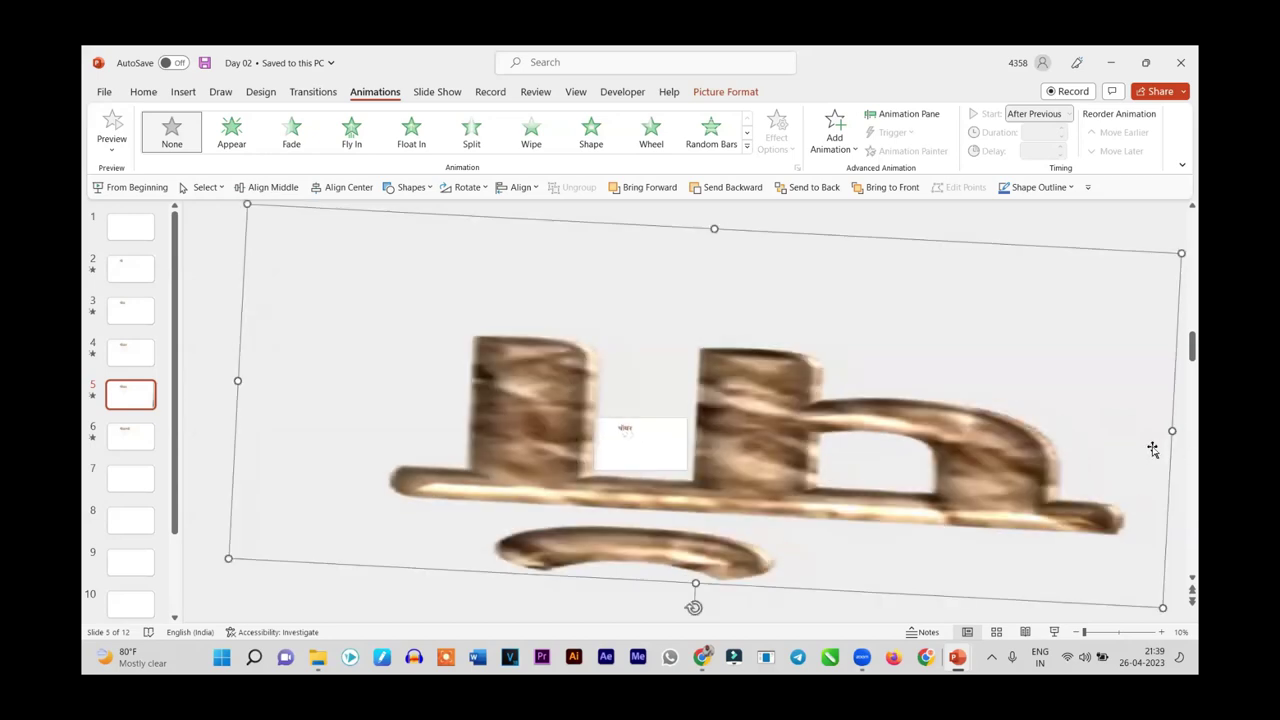
{"action": "left_click", "coordinate": [230, 381]}
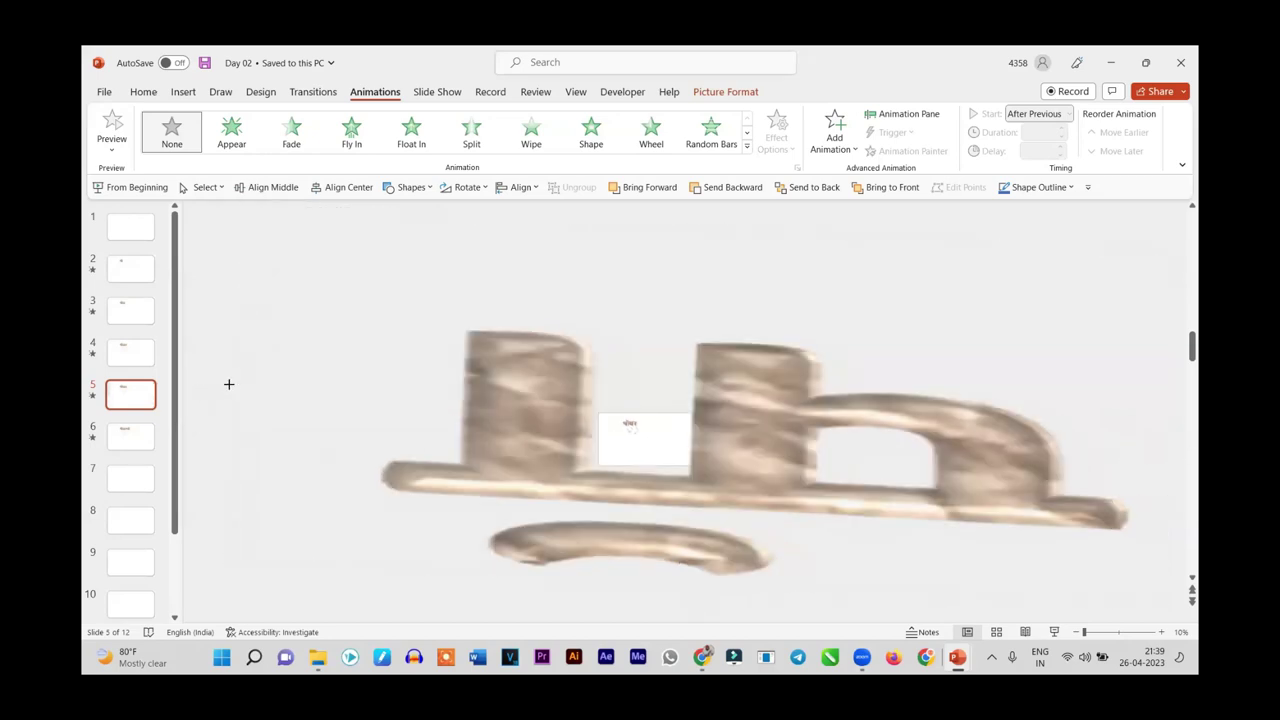
{"action": "left_click", "coordinate": [234, 392]}
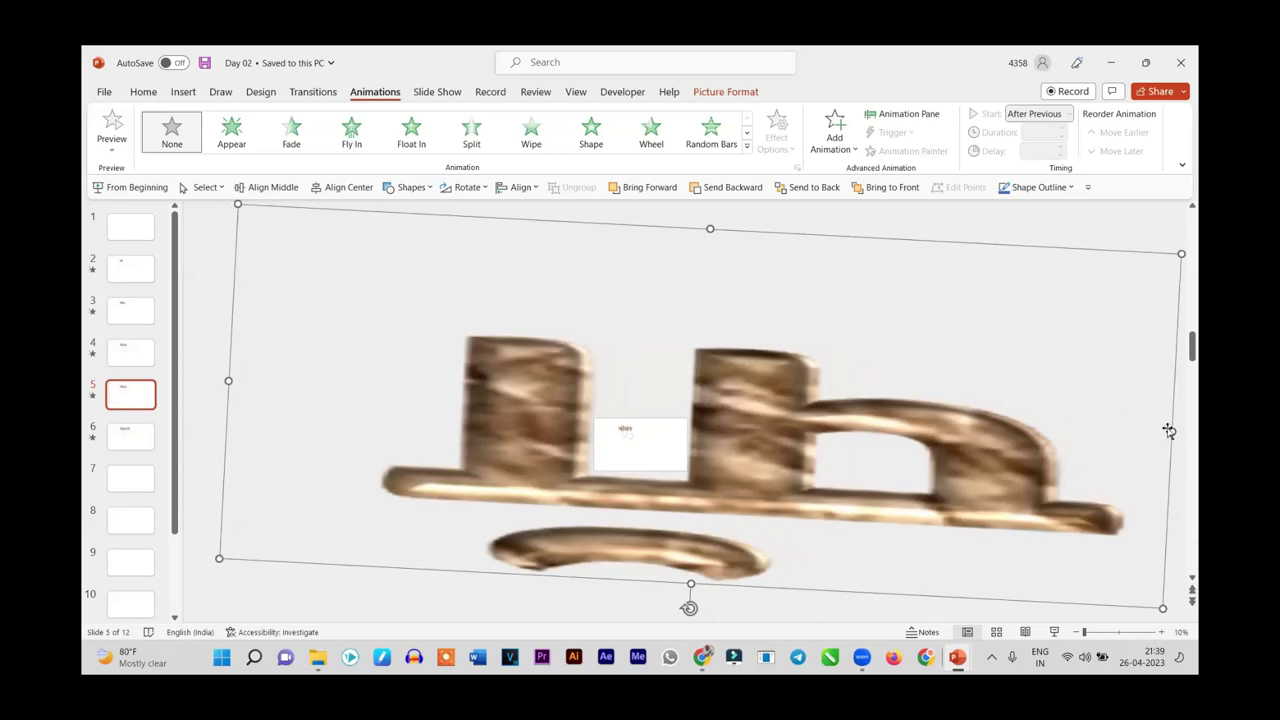
{"action": "left_click_drag", "start_coordinate": [1175, 432], "coordinate": [1170, 440]}
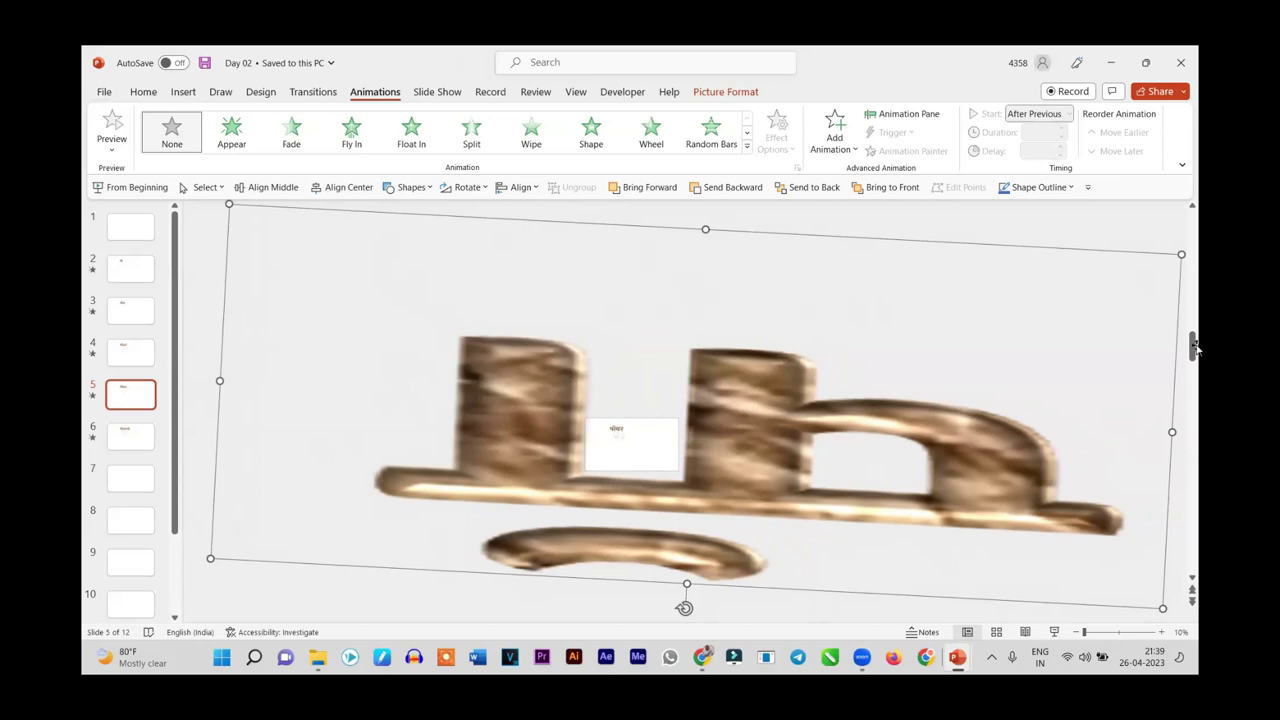
{"action": "left_click", "coordinate": [124, 443]}
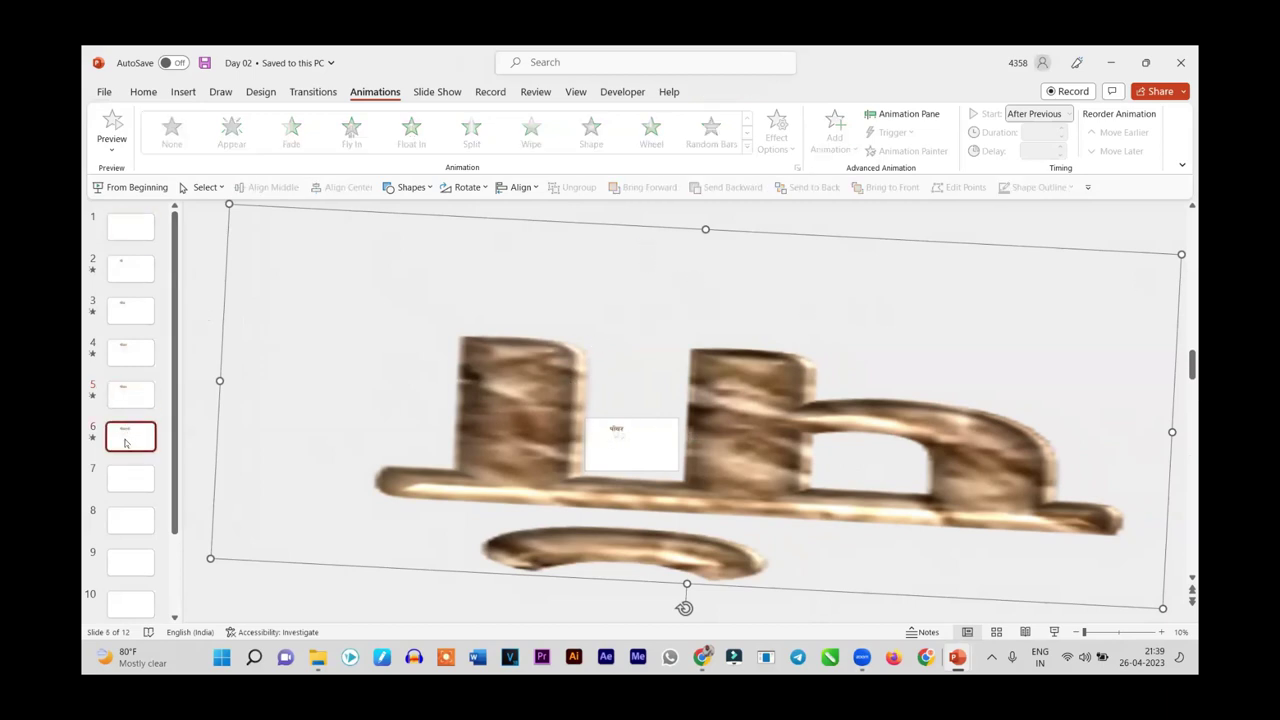
Apply the Morph transition to slide 6 and replay its preview repeatedly
{"action": "left_click", "coordinate": [313, 91]}
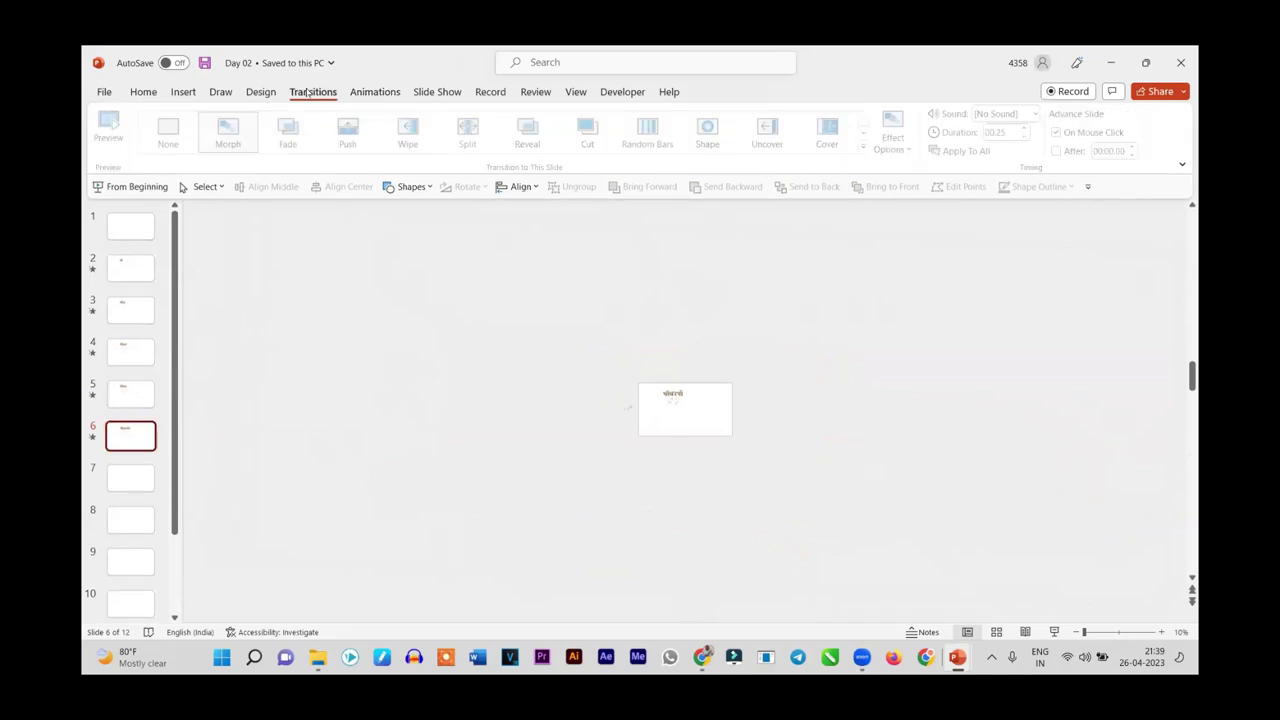
{"action": "left_click", "coordinate": [232, 135]}
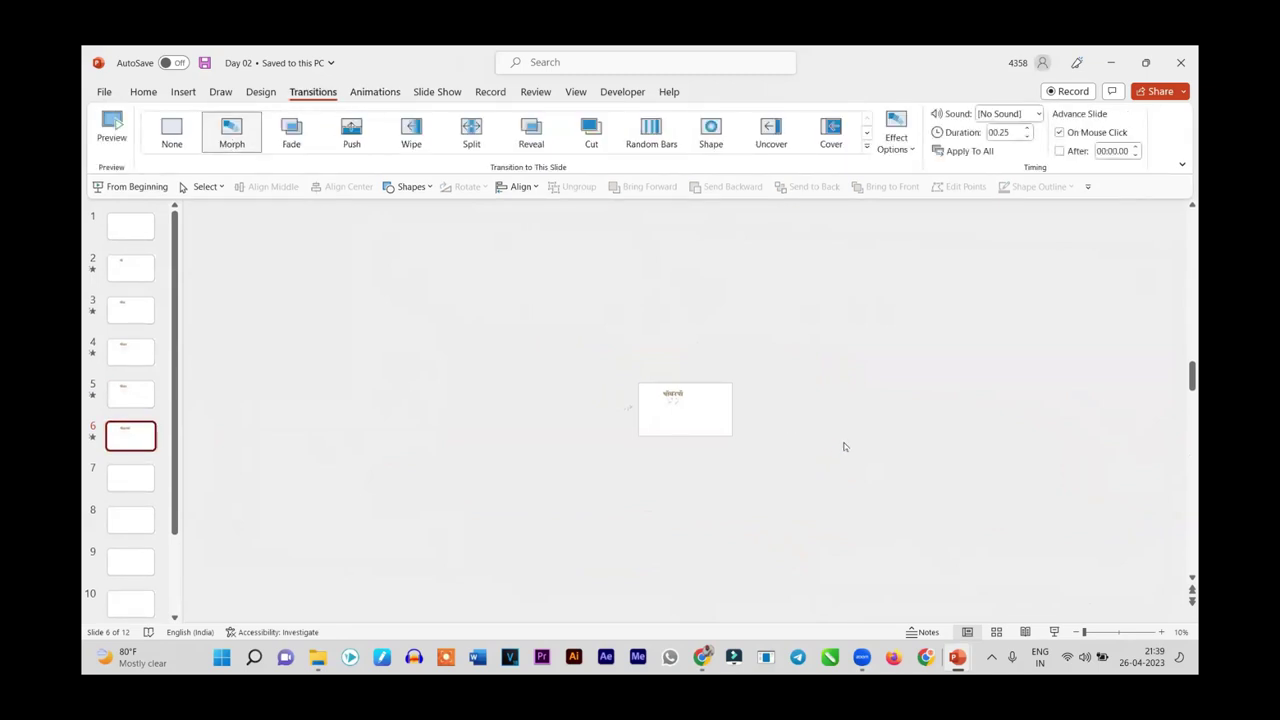
{"action": "left_click", "coordinate": [232, 133]}
{"action": "left_click", "coordinate": [232, 133]}
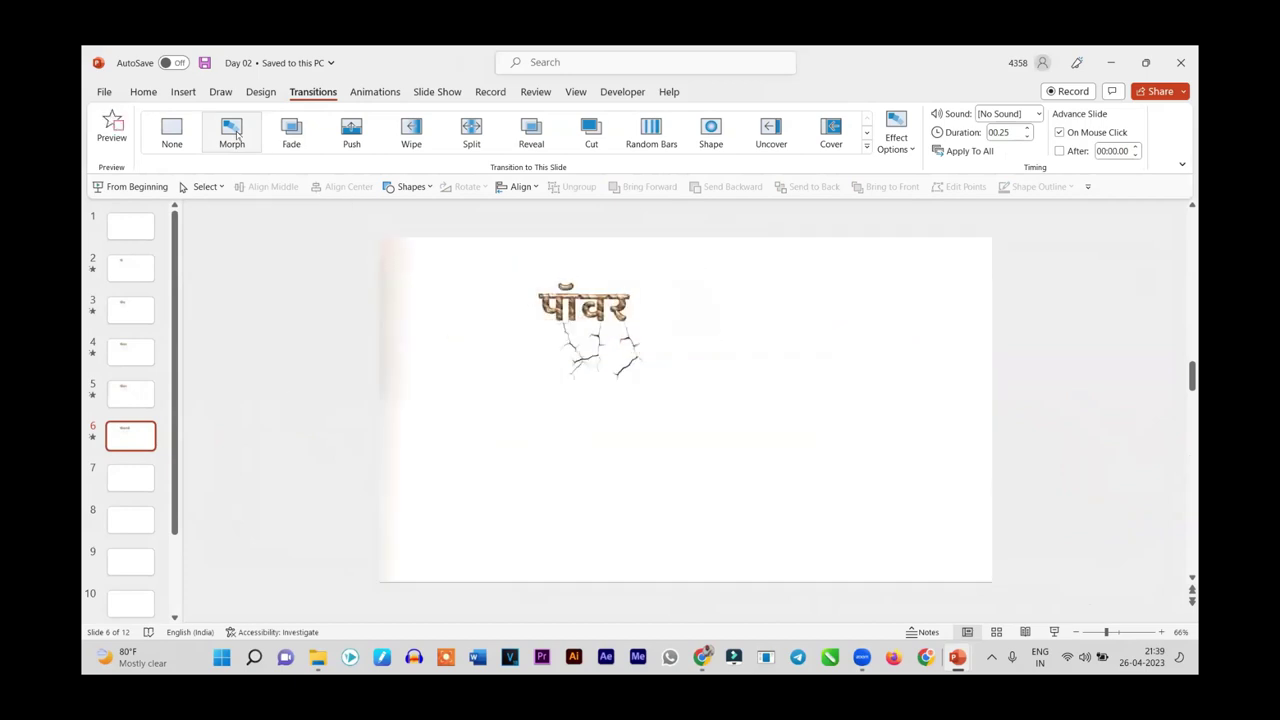
{"action": "left_click", "coordinate": [237, 133]}
{"action": "left_click", "coordinate": [237, 133]}
{"action": "left_click", "coordinate": [237, 133]}
{"action": "left_click", "coordinate": [237, 133]}
{"action": "left_click", "coordinate": [237, 133]}
{"action": "left_click", "coordinate": [237, 133]}
{"action": "left_click", "coordinate": [237, 133]}
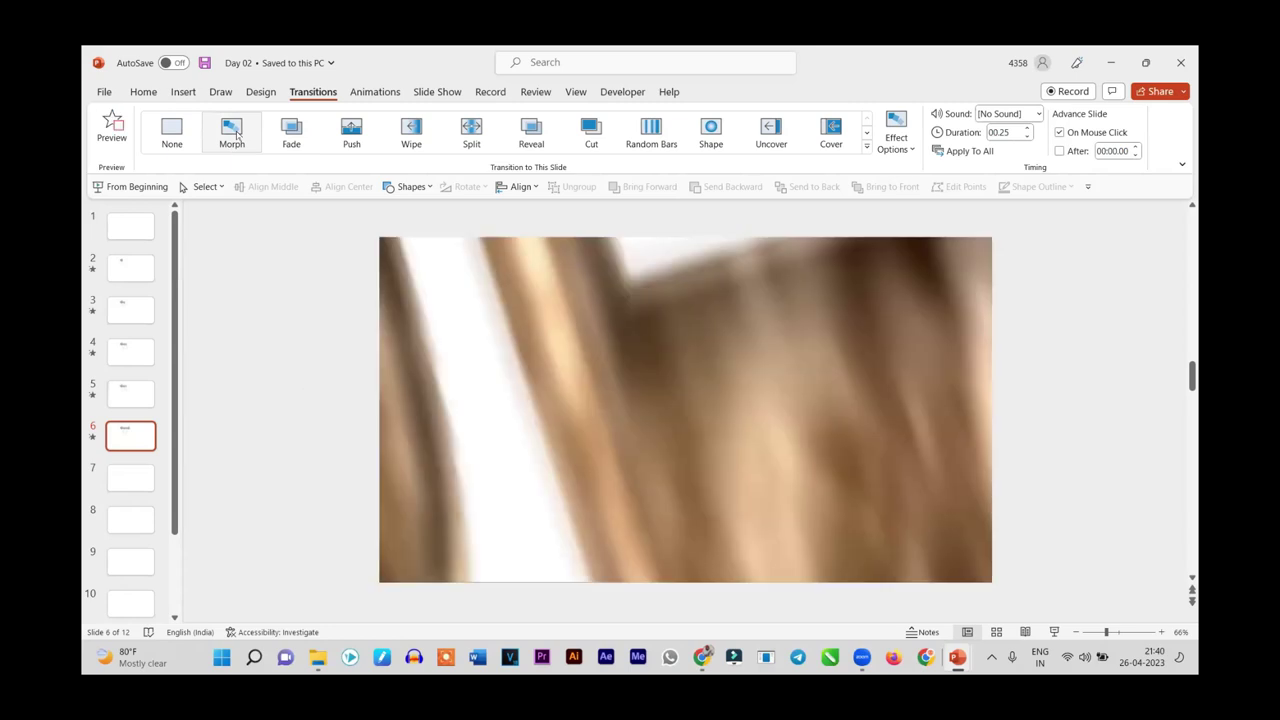
{"action": "left_click", "coordinate": [237, 133]}
{"action": "left_click", "coordinate": [237, 133]}
{"action": "left_click", "coordinate": [237, 133]}
{"action": "left_click", "coordinate": [237, 133]}
{"action": "left_click", "coordinate": [237, 133]}
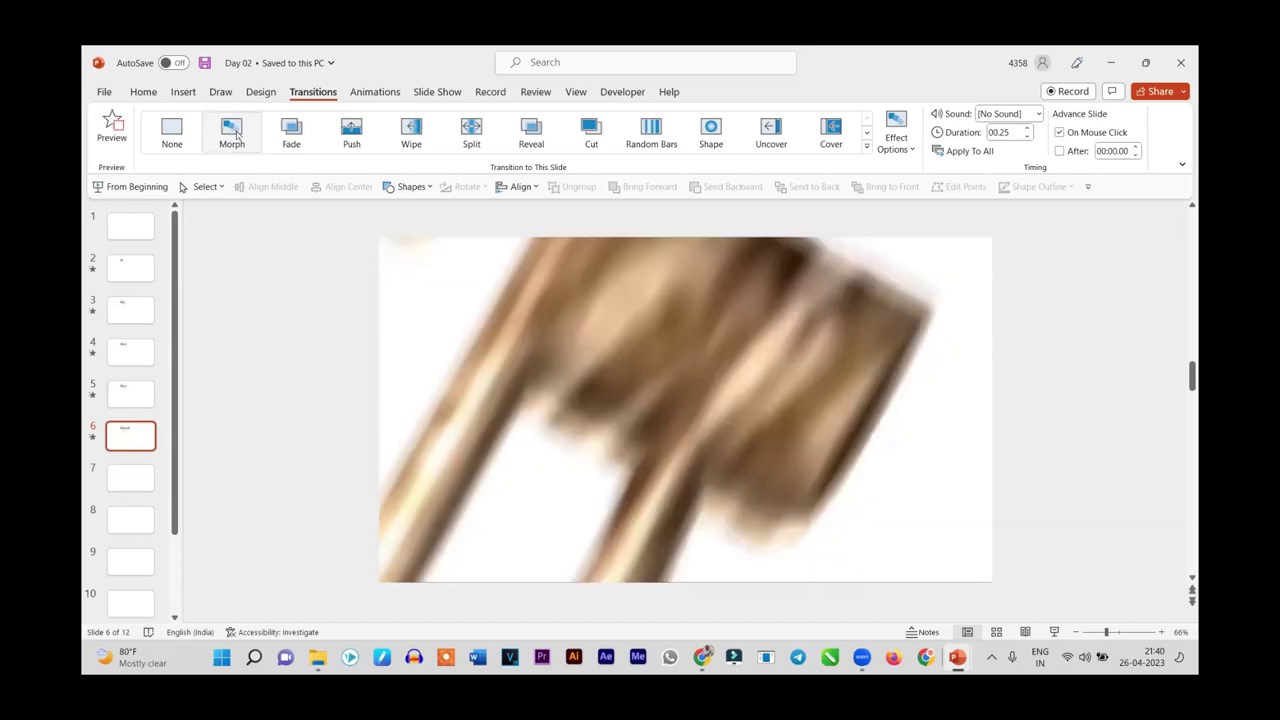
{"action": "left_click", "coordinate": [237, 133]}
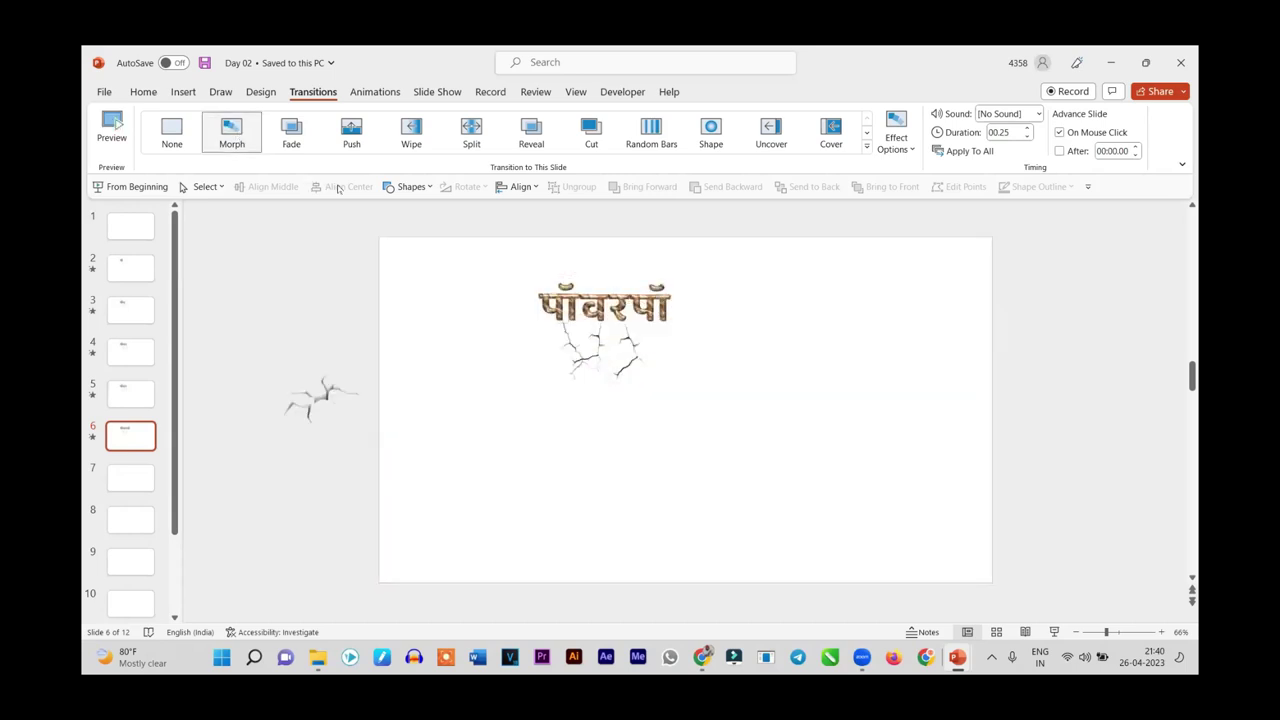
Place the spare crack picture over the end of the title and bring it to front
{"action": "mouse_move", "coordinate": [316, 402]}
{"action": "left_mouse_down"}
{"action": "mouse_move", "coordinate": [638, 357]}
{"action": "mouse_move", "coordinate": [690, 335]}
{"action": "left_mouse_up"}
{"action": "scroll", "coordinate": [739, 386], "scroll_direction": "up", "scroll_amount": 5}
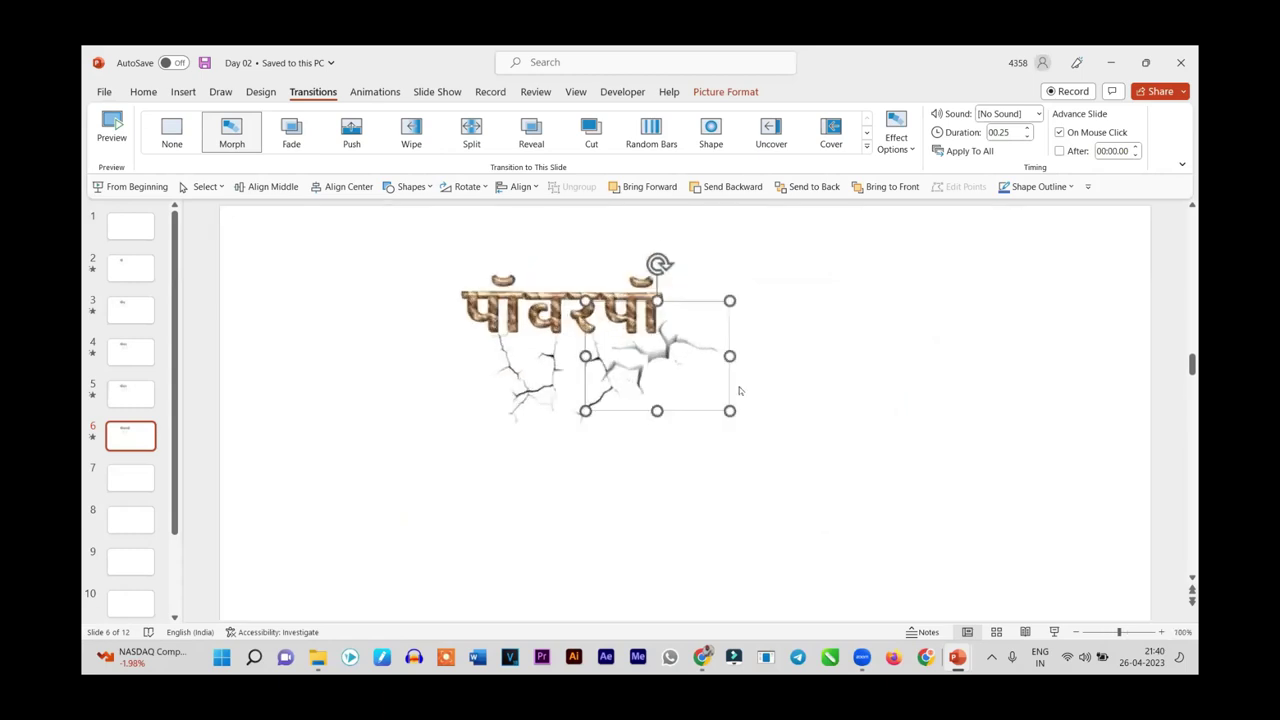
{"action": "left_click_drag", "start_coordinate": [687, 412], "coordinate": [649, 371]}
{"action": "left_click", "coordinate": [705, 484]}
{"action": "right_click", "coordinate": [714, 340]}
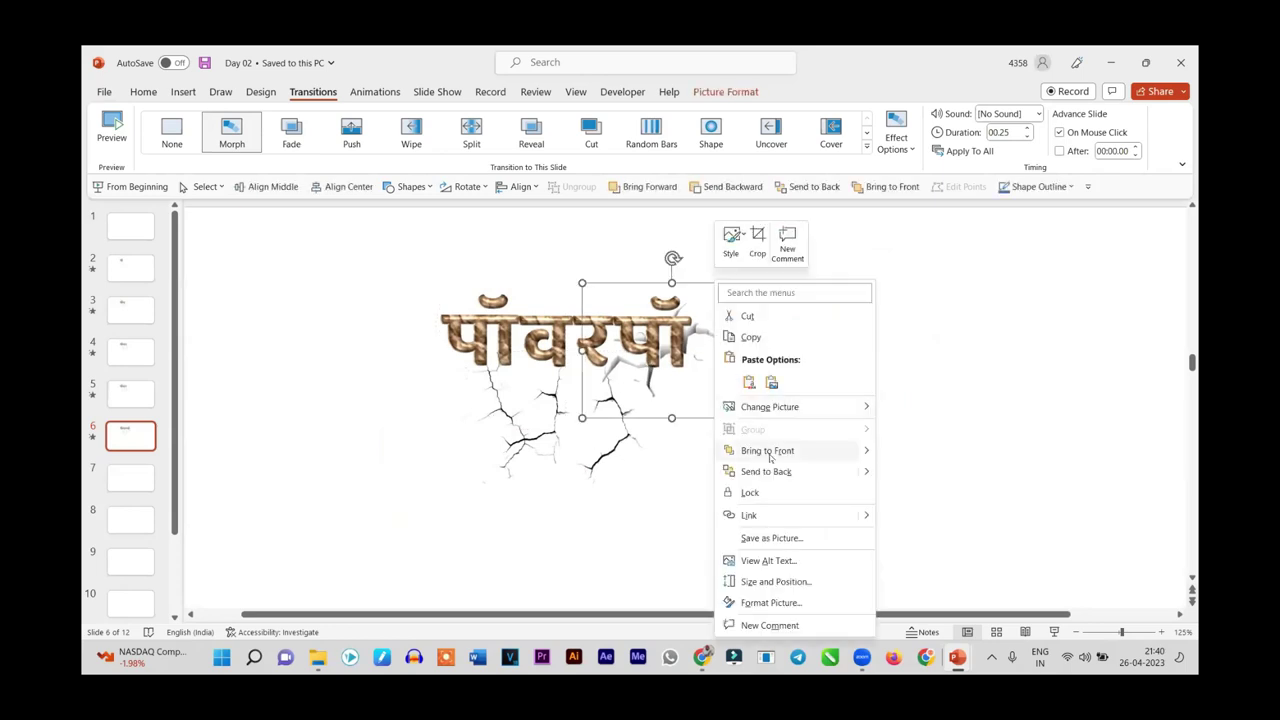
{"action": "left_click", "coordinate": [769, 455]}
{"action": "scroll", "coordinate": [861, 455], "scroll_direction": "up", "scroll_amount": 5}
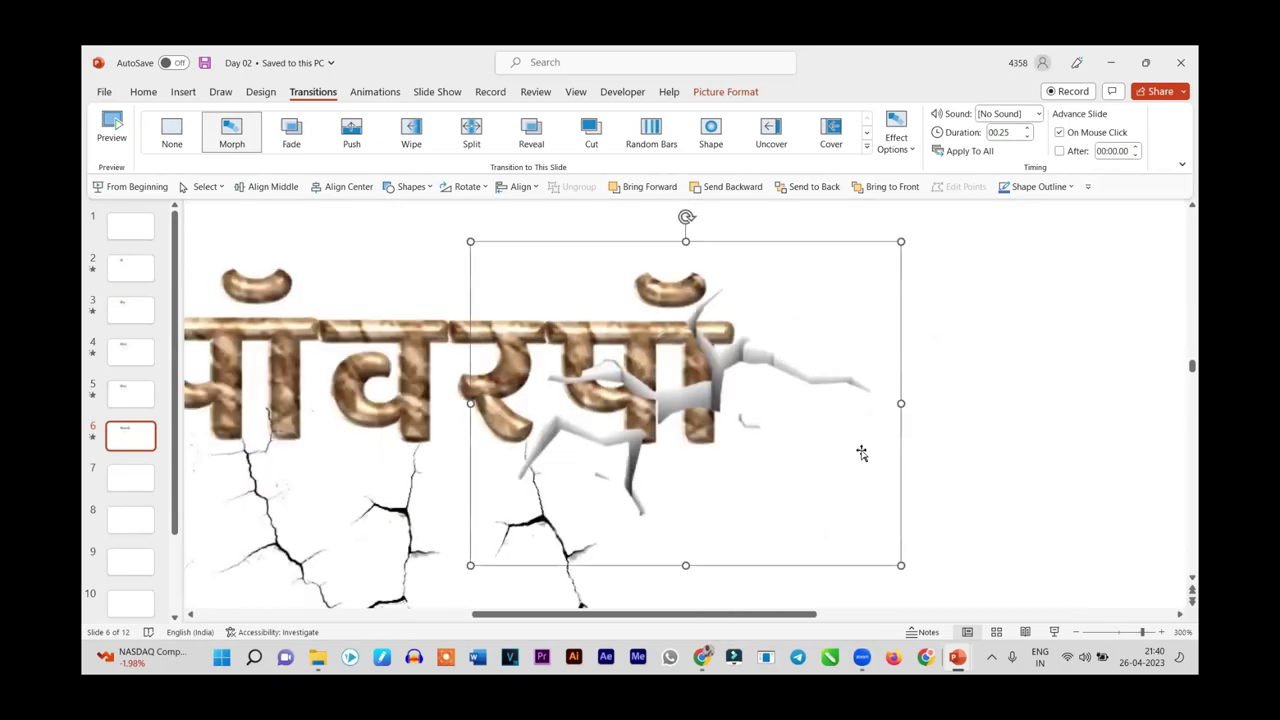
{"action": "scroll", "coordinate": [865, 457], "scroll_direction": "down", "scroll_amount": 5}
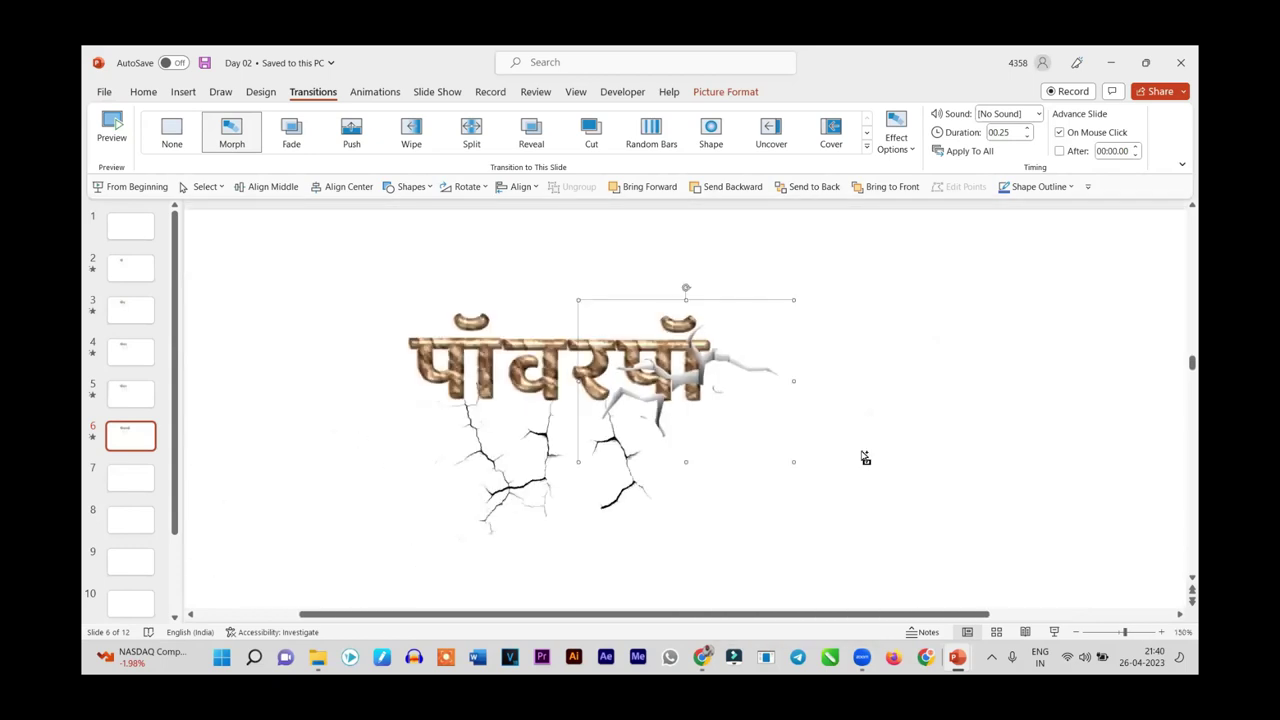
{"action": "left_click", "coordinate": [853, 455]}
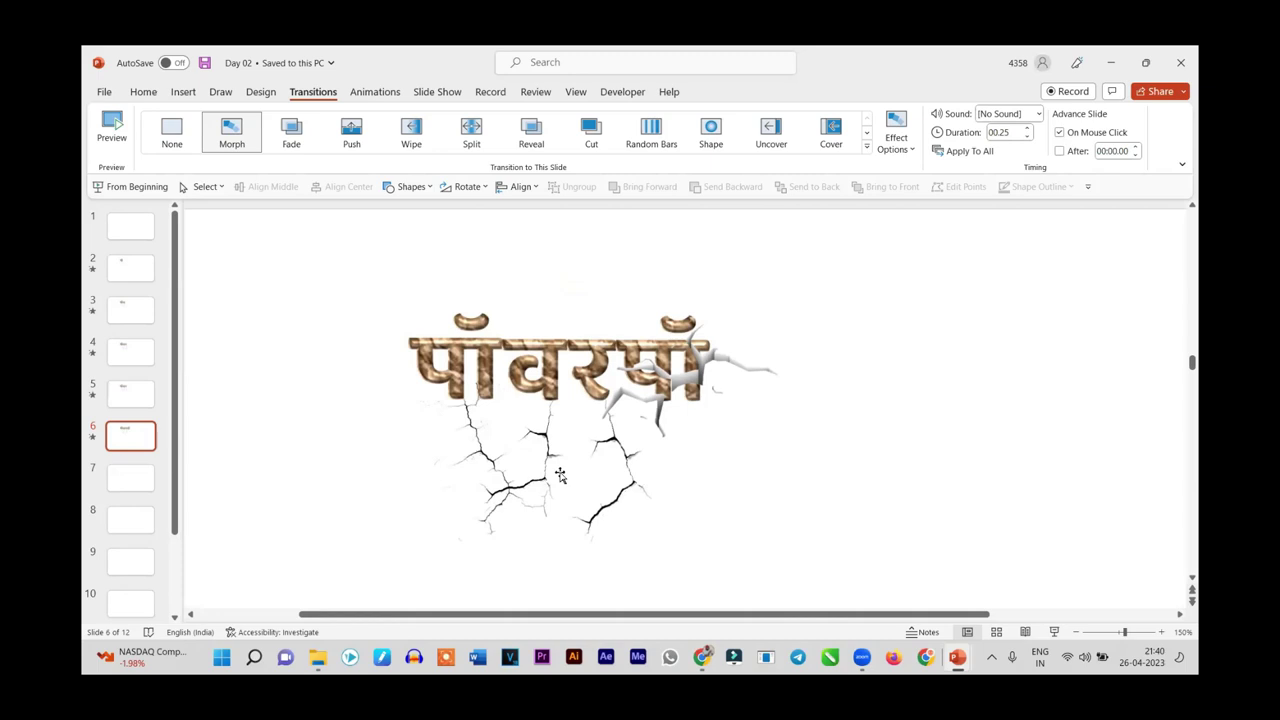
{"action": "scroll", "coordinate": [767, 437], "scroll_direction": "down", "scroll_amount": 5}
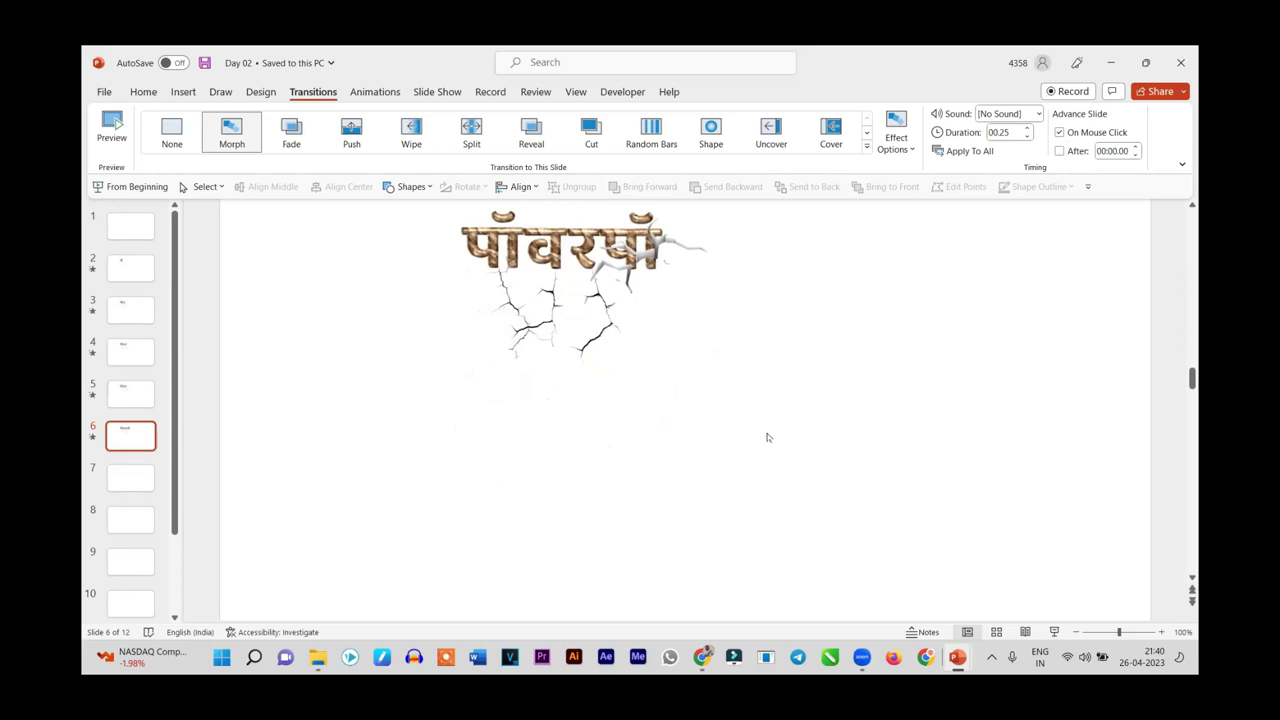
Give the new crack an Appear animation starting After Previous, then play from slide 5
{"action": "left_click", "coordinate": [624, 278]}
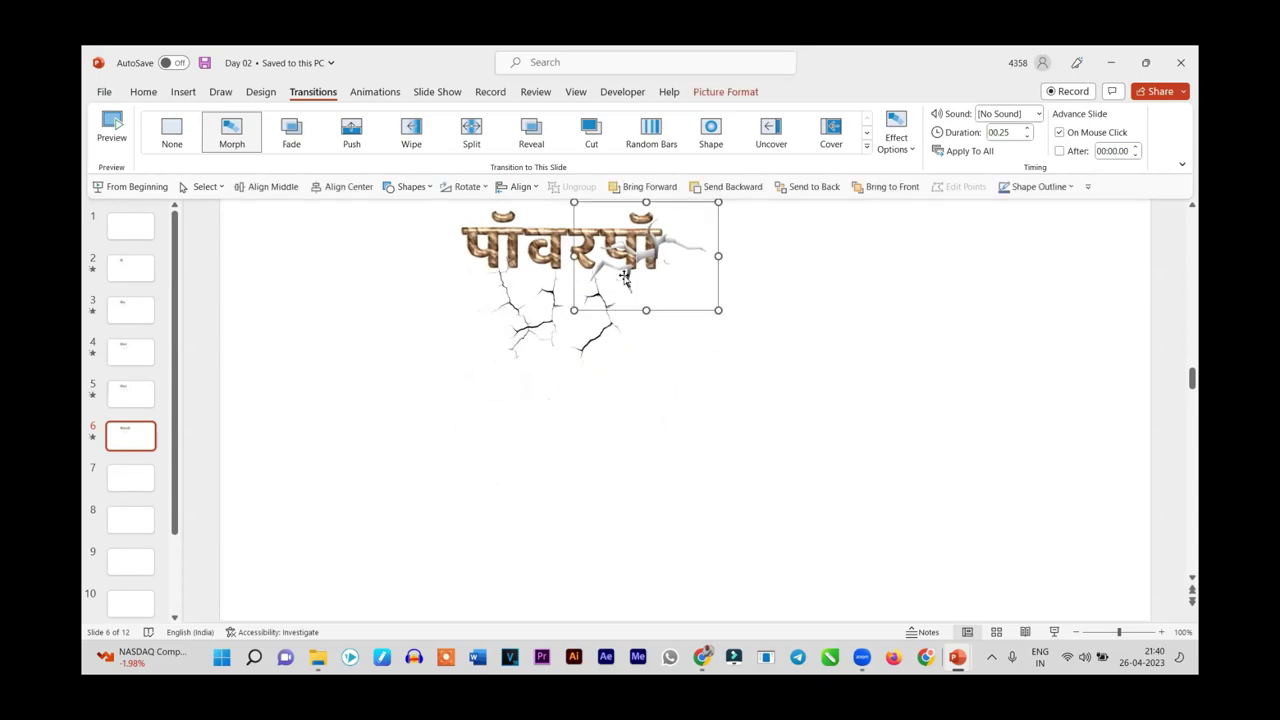
{"action": "left_click", "coordinate": [387, 97]}
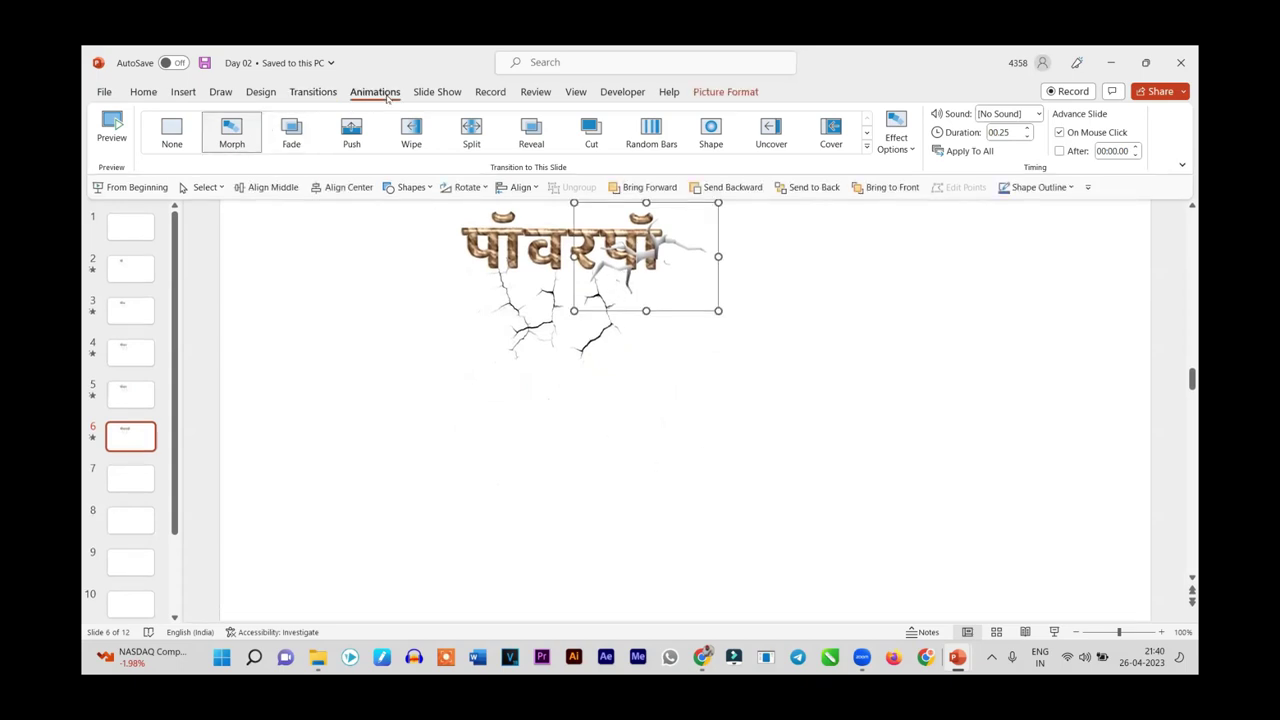
{"action": "left_click", "coordinate": [231, 127]}
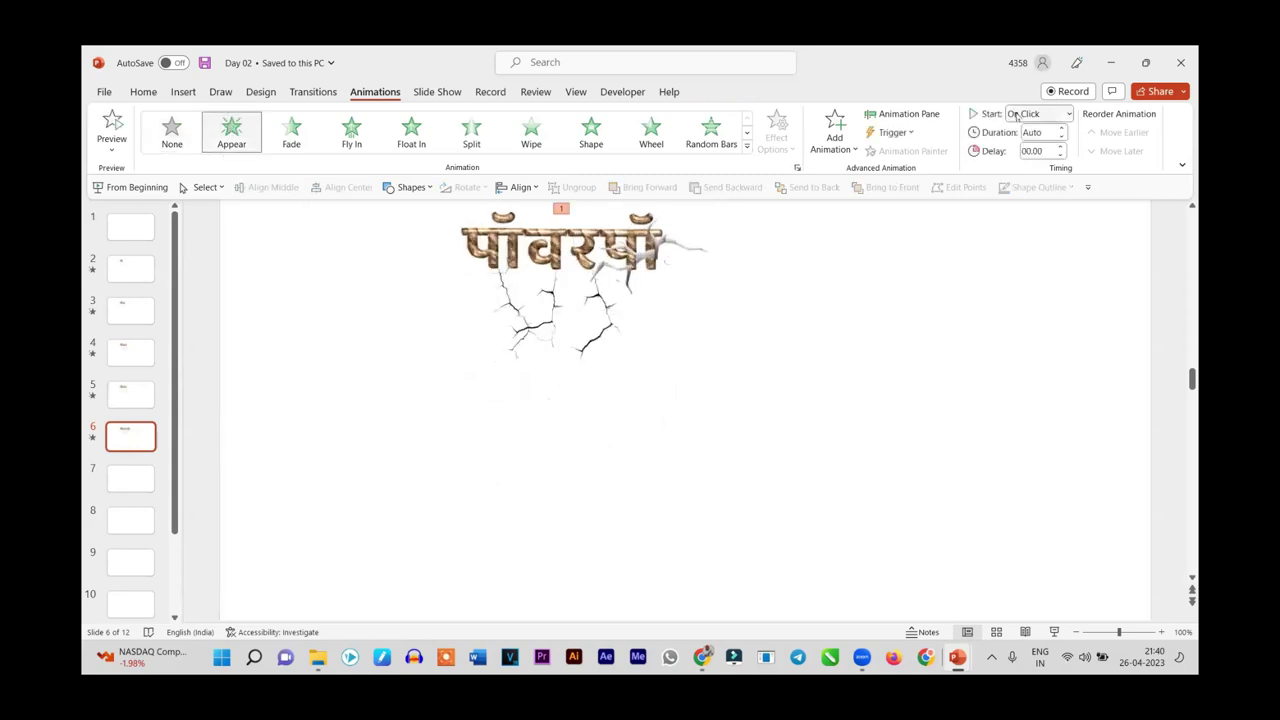
{"action": "left_click", "coordinate": [1069, 114]}
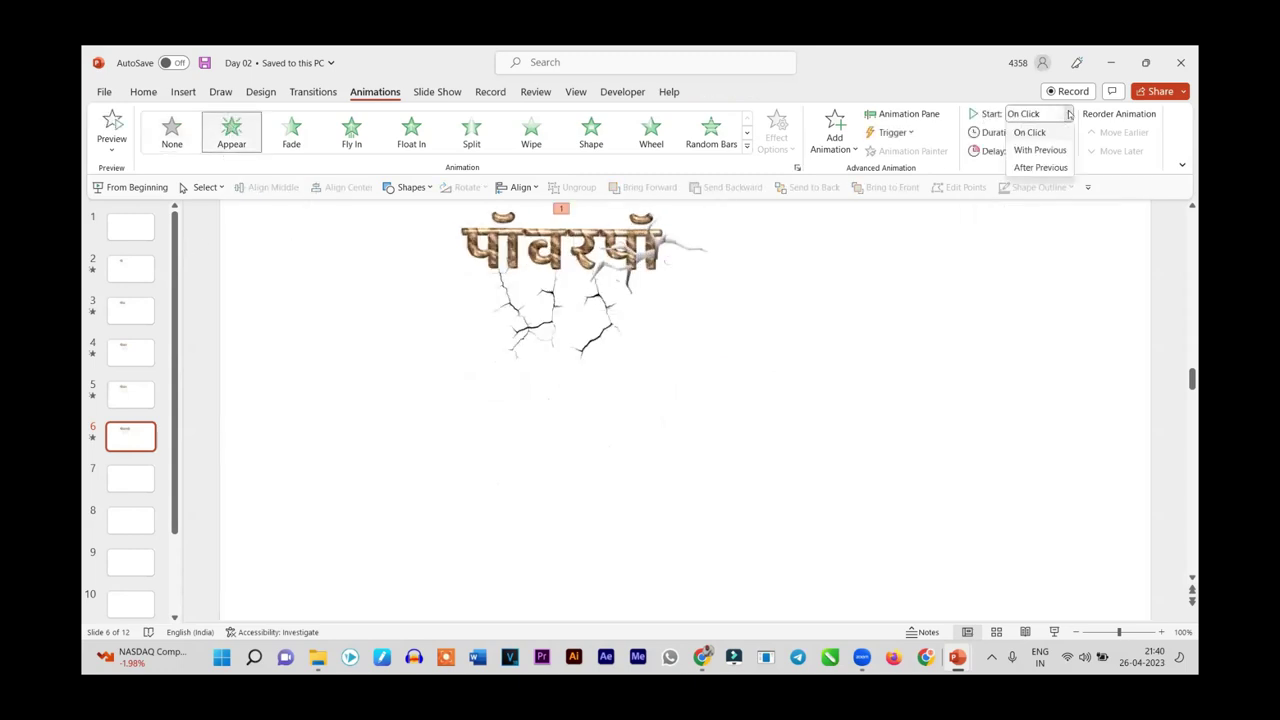
{"action": "left_click", "coordinate": [1040, 168]}
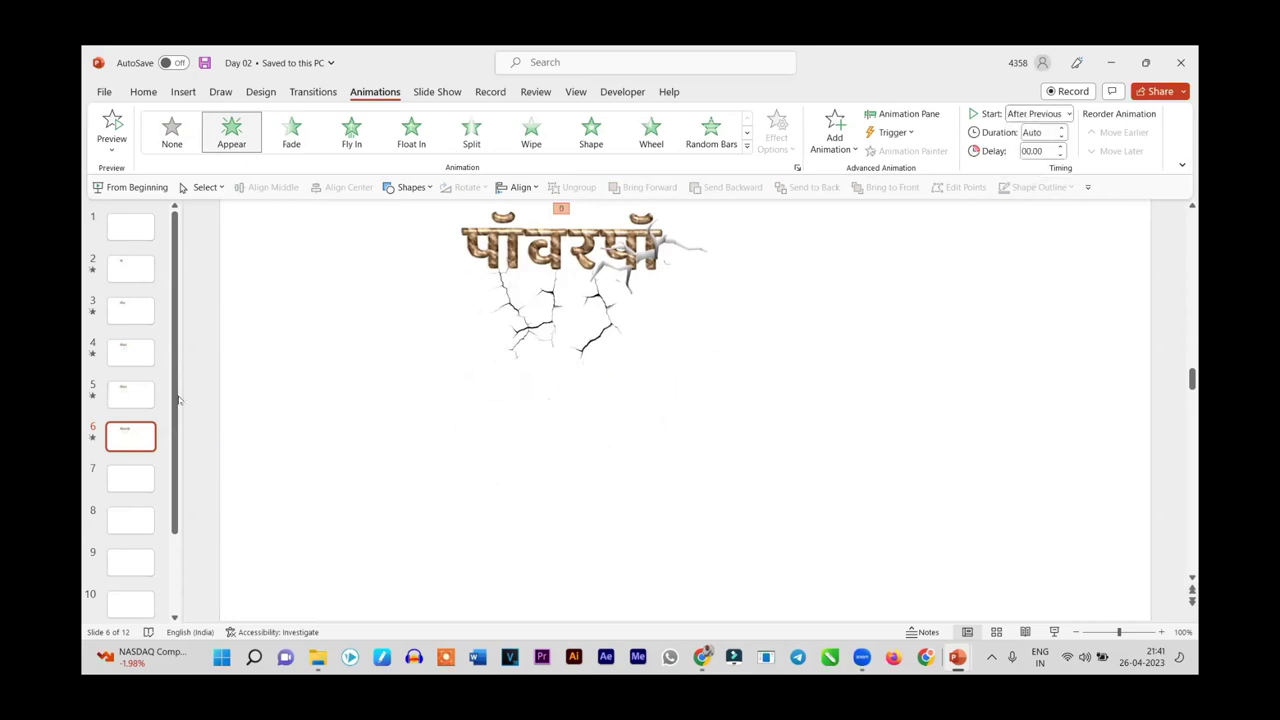
{"action": "left_click", "coordinate": [125, 396]}
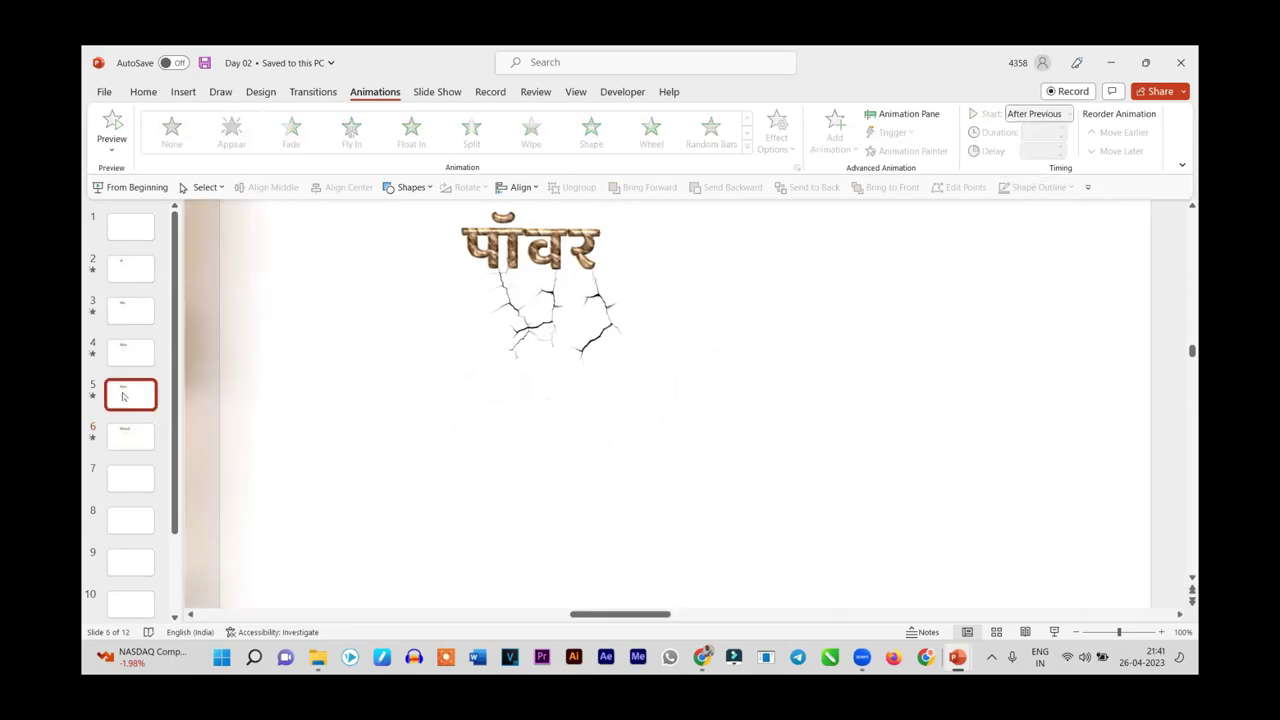
{"action": "left_click", "coordinate": [1051, 634]}
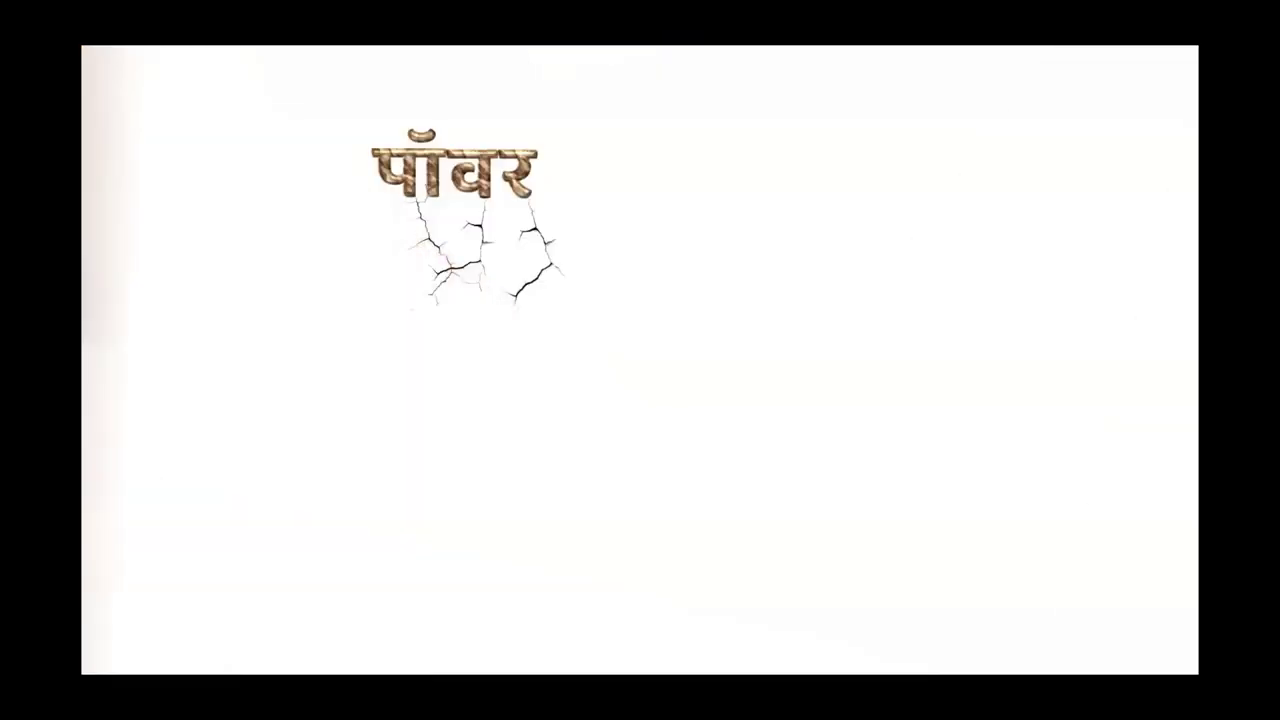
Exit the slide show and remove the last-letter picture from slide 12
{"action": "key", "text": "Escape"}
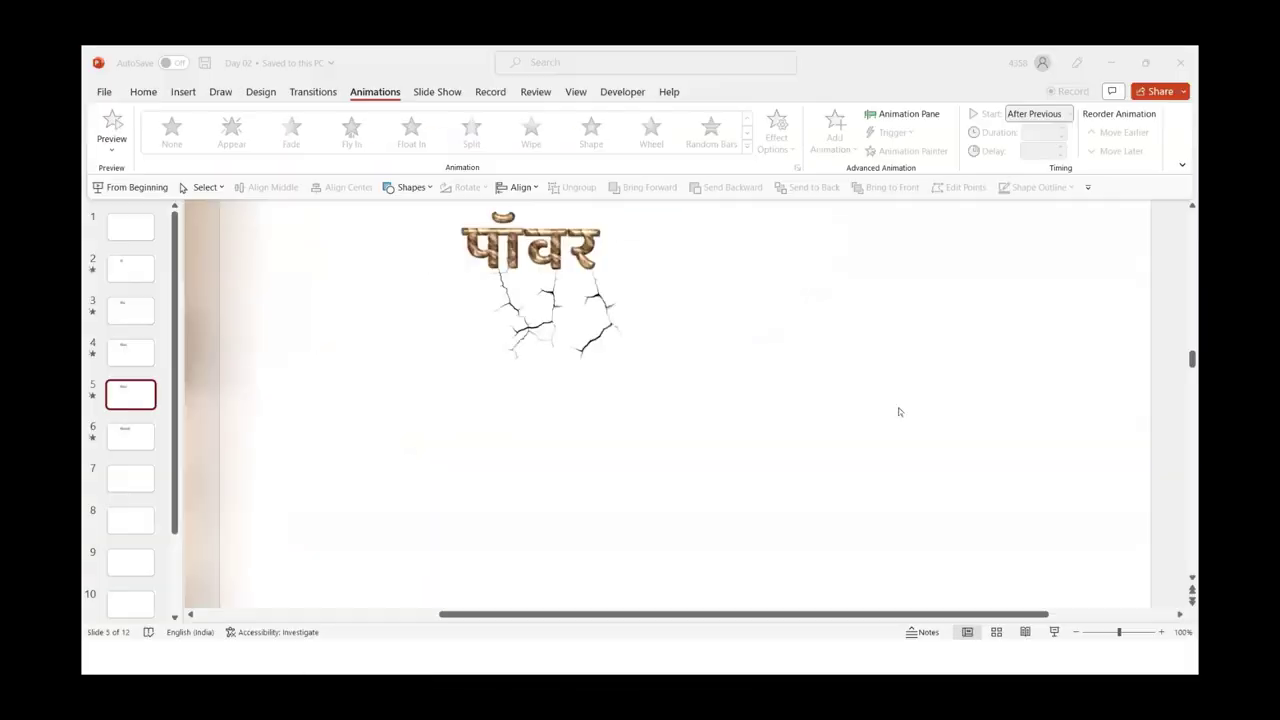
{"action": "left_click", "coordinate": [124, 438]}
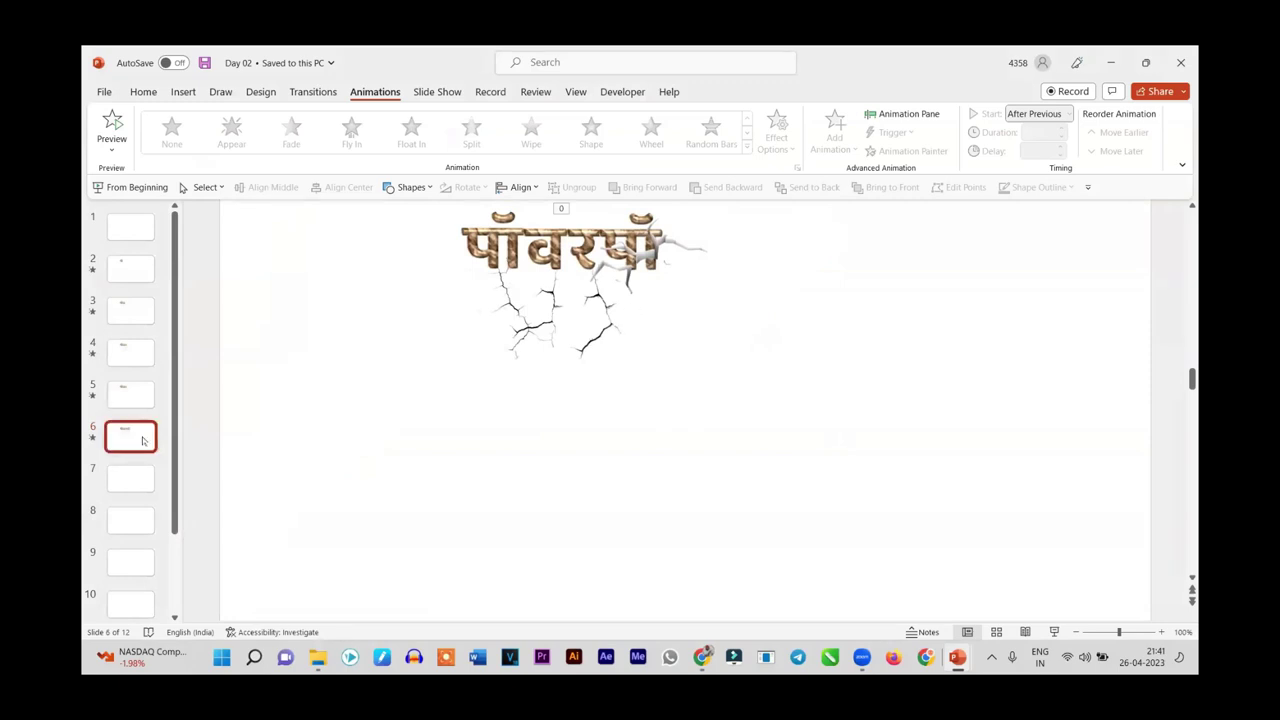
{"action": "scroll", "coordinate": [143, 440], "scroll_direction": "down", "scroll_amount": 3}
{"action": "left_click", "coordinate": [131, 590]}
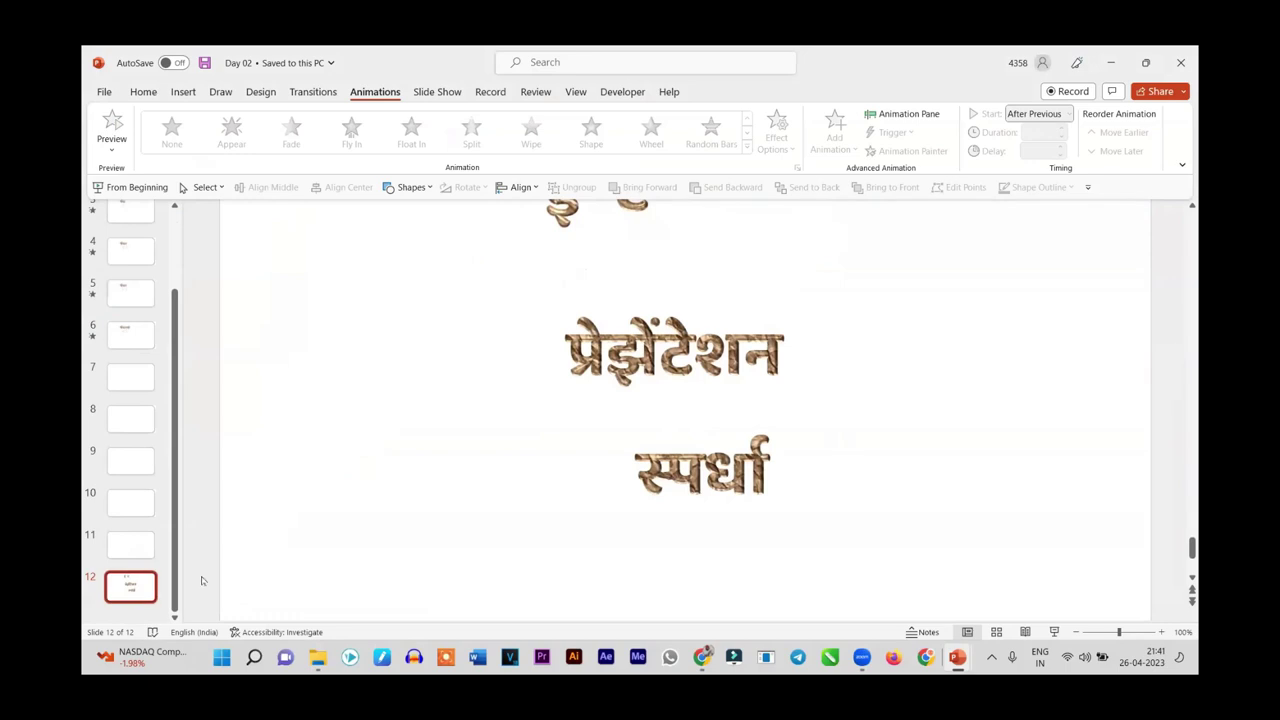
{"action": "key", "text": "Up"}
{"action": "left_click", "coordinate": [153, 585]}
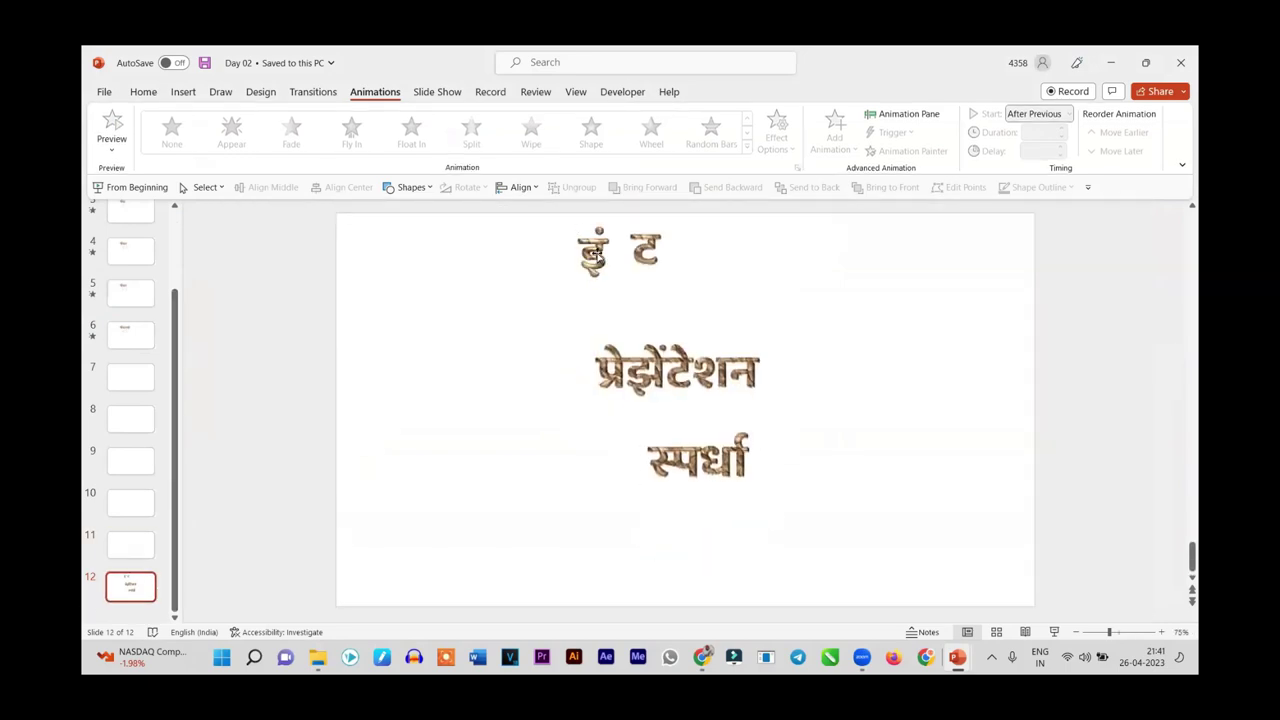
{"action": "left_click", "coordinate": [596, 254]}
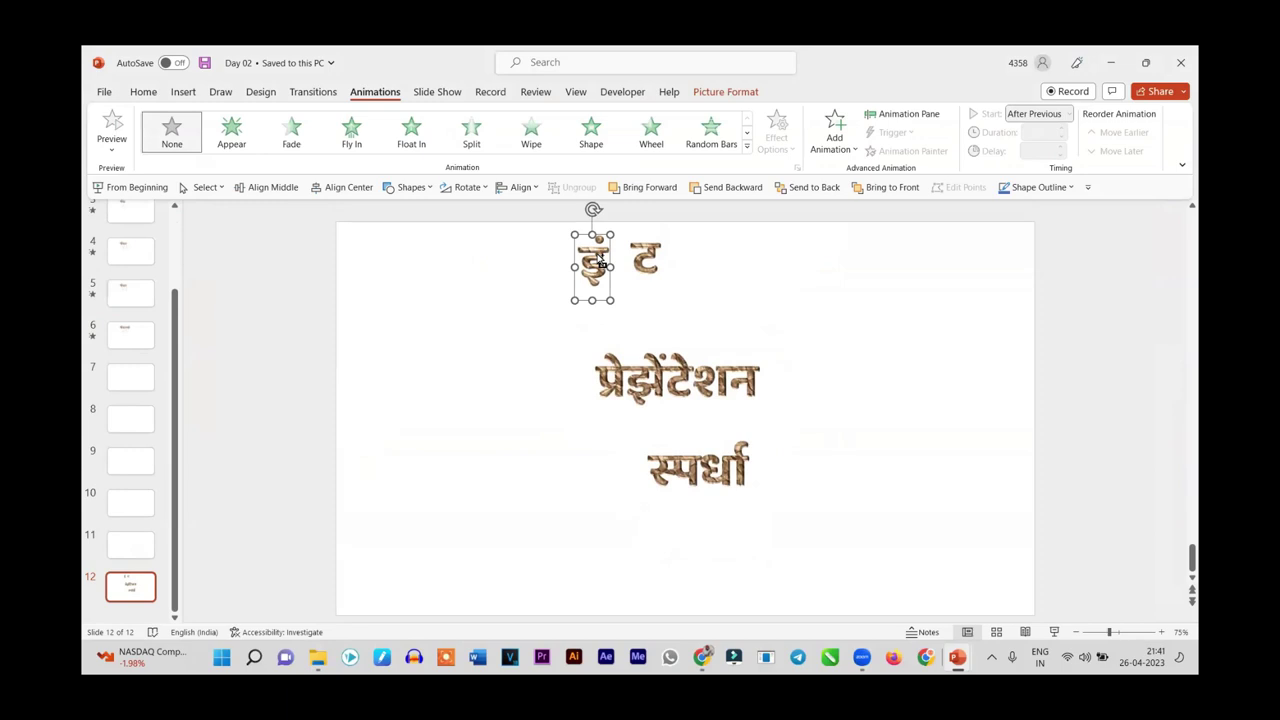
{"action": "key", "text": "Delete"}
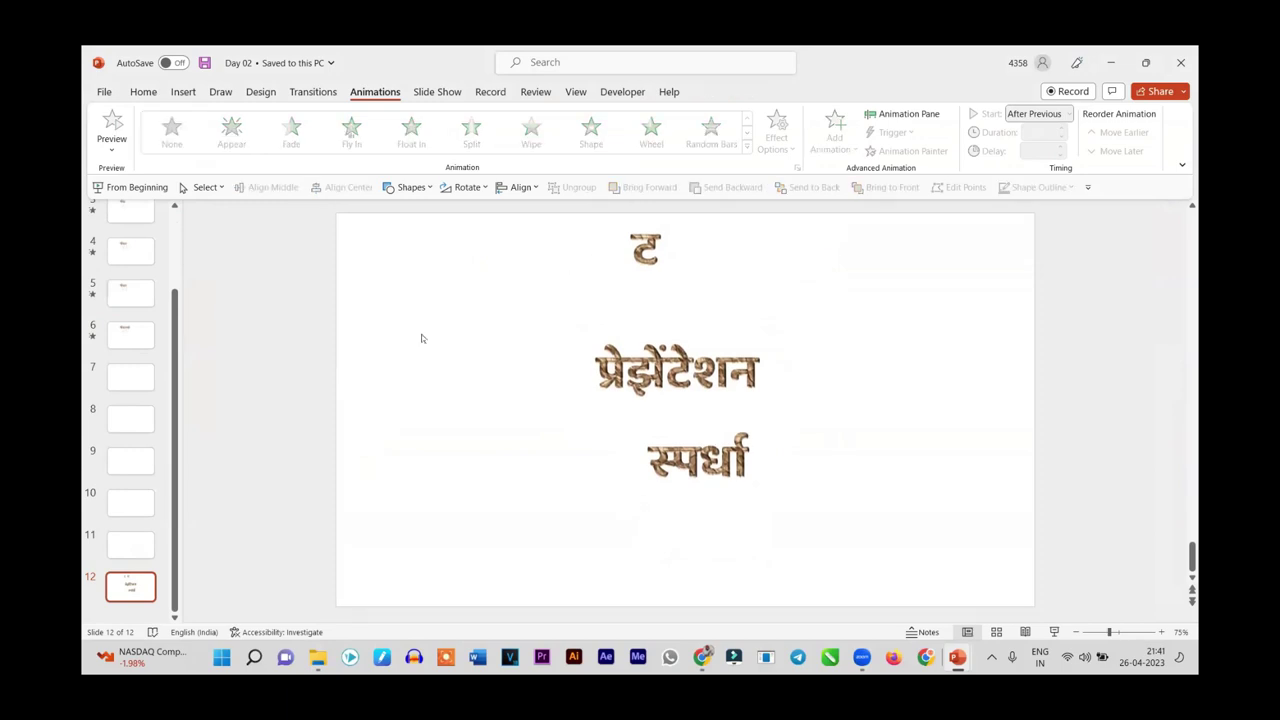
Paste the letter onto slide 6 and align it at the right end of the title
{"action": "left_click", "coordinate": [127, 343]}
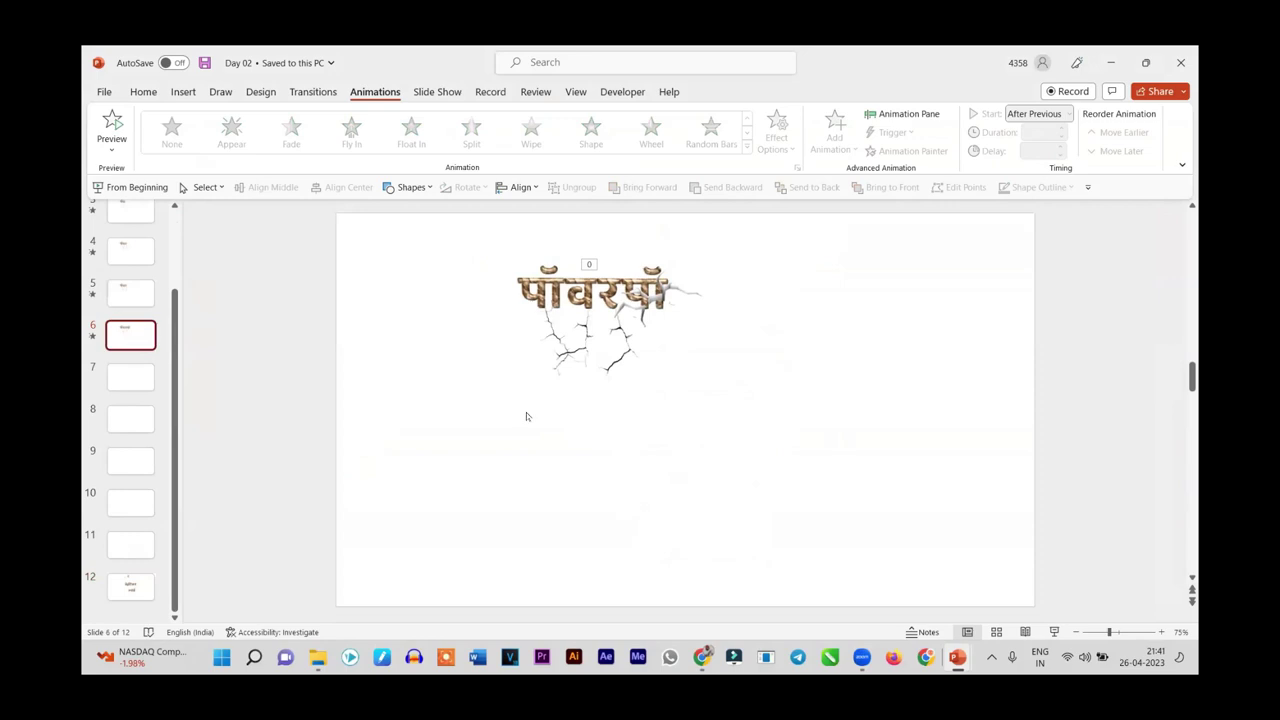
{"action": "key", "text": "ctrl+v"}
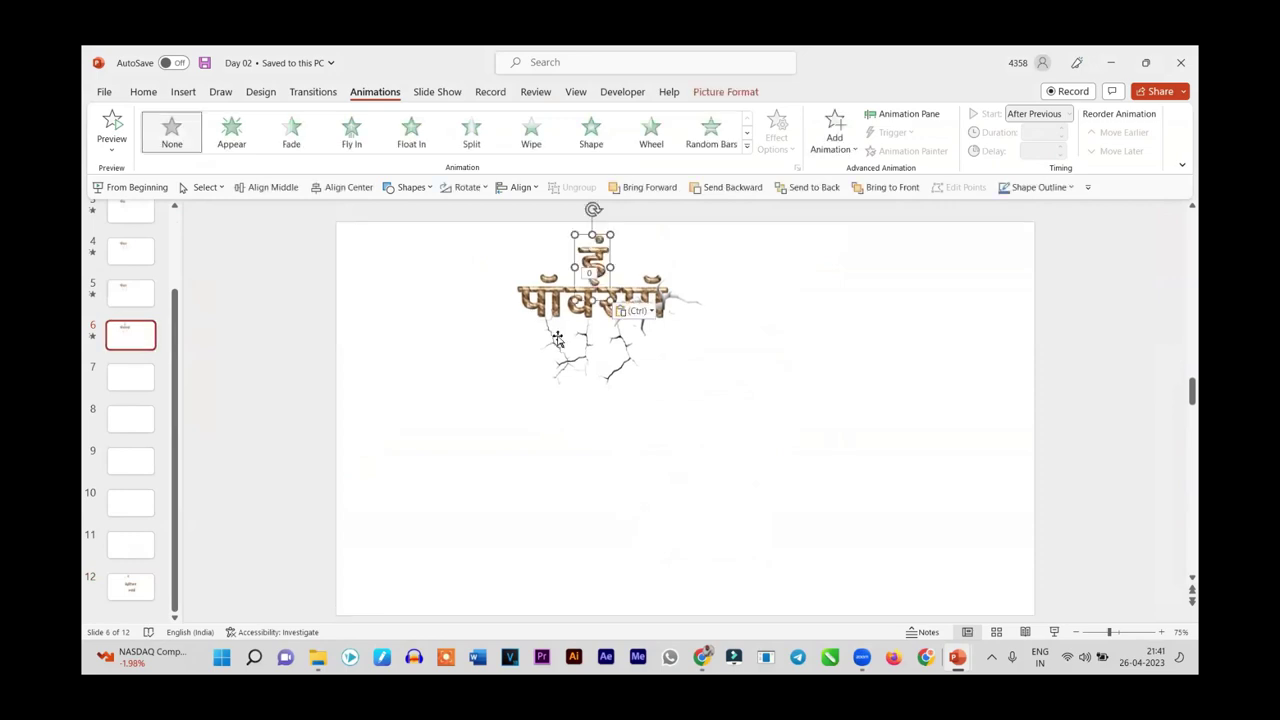
{"action": "left_click_drag", "start_coordinate": [597, 258], "coordinate": [688, 288]}
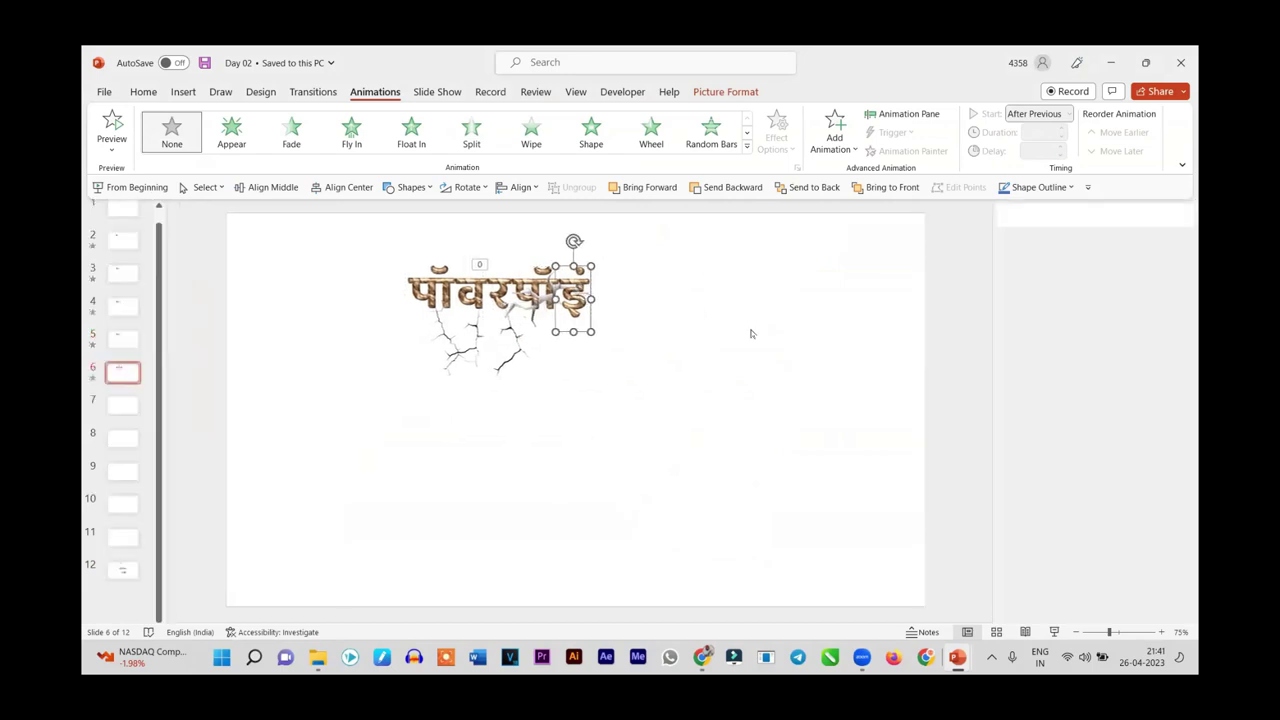
{"action": "left_click", "coordinate": [1181, 215]}
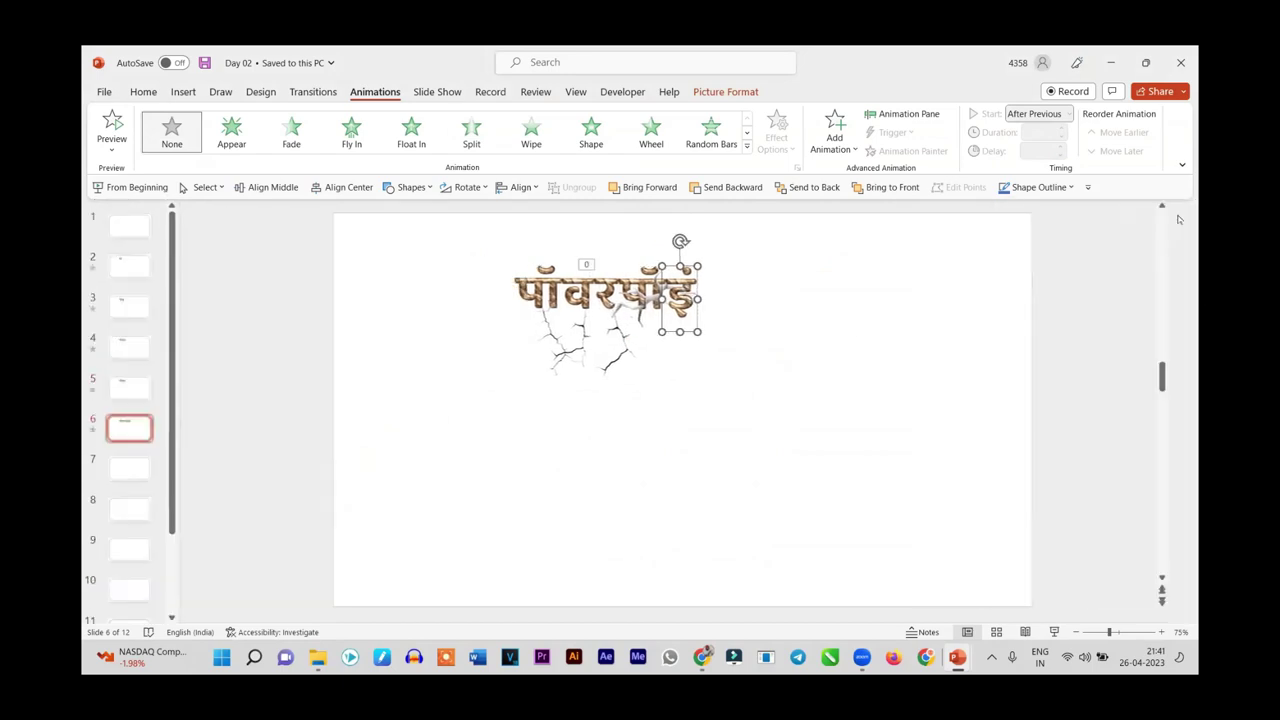
{"action": "scroll", "coordinate": [754, 336], "scroll_direction": "up", "scroll_amount": 1, "text": "ctrl"}
{"action": "scroll", "coordinate": [754, 336], "scroll_direction": "up", "scroll_amount": 2, "text": "ctrl"}
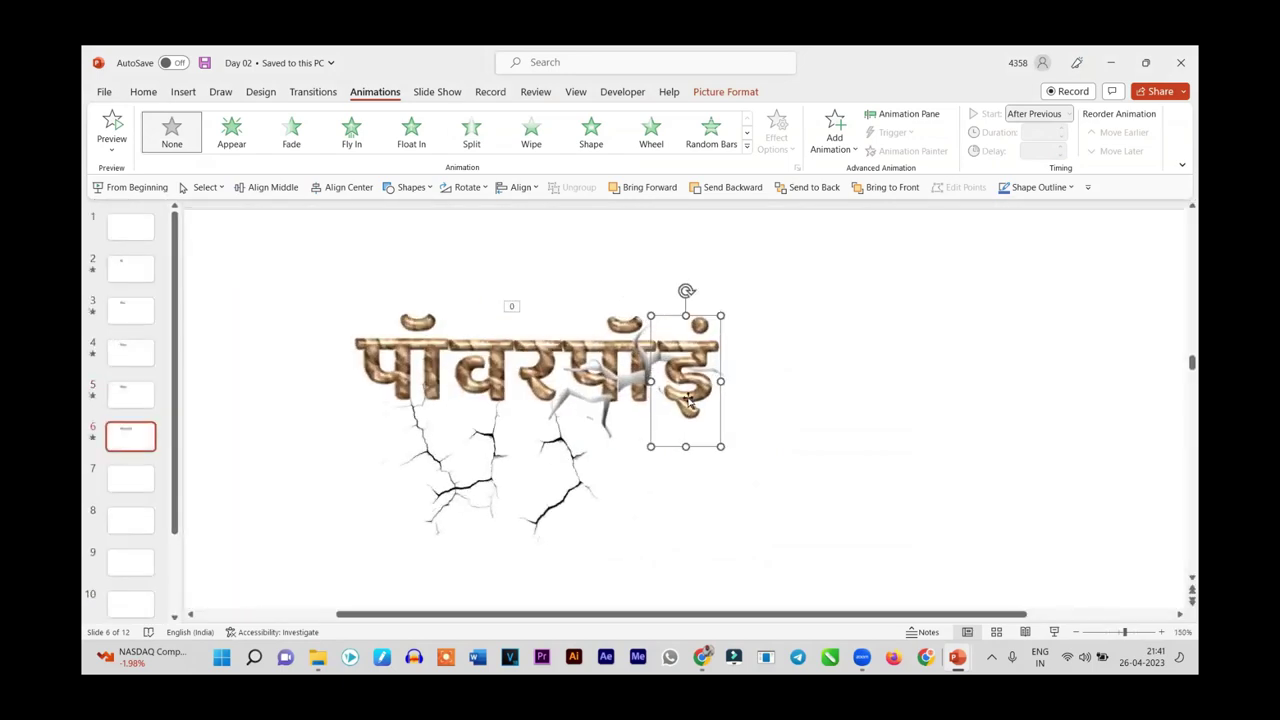
{"action": "left_click_drag", "start_coordinate": [690, 395], "coordinate": [686, 404]}
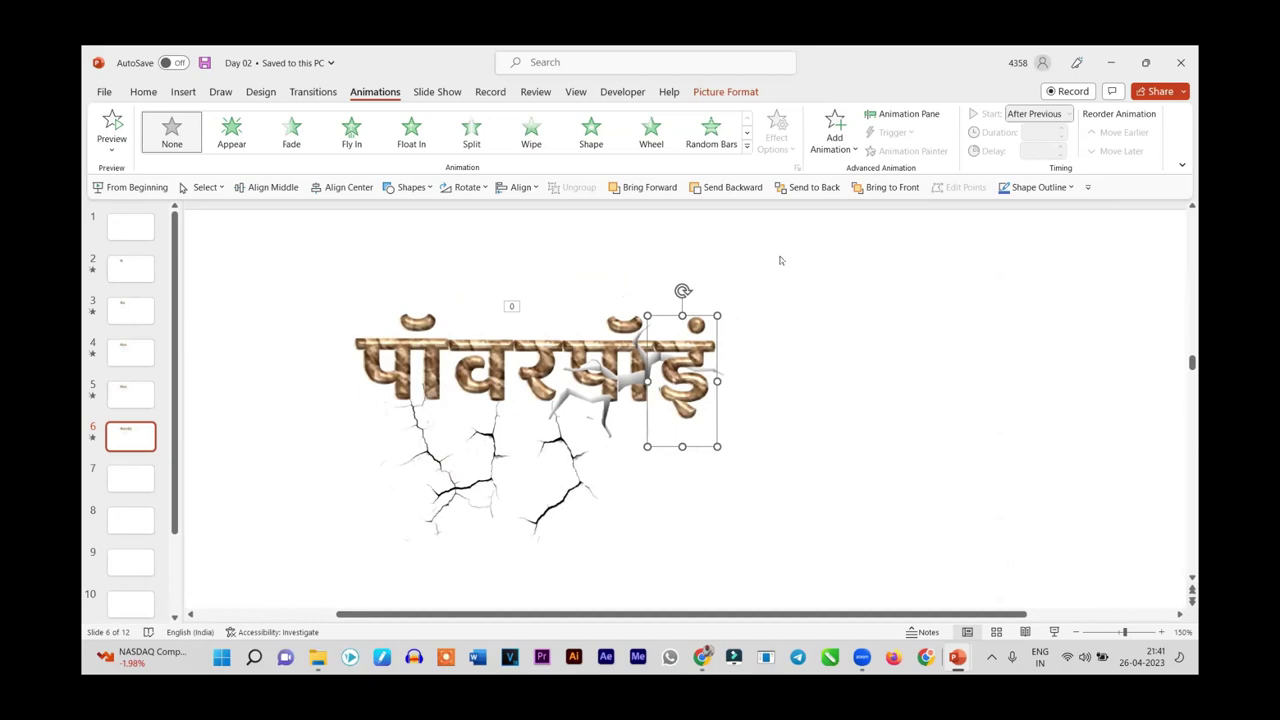
{"action": "left_click_drag", "start_coordinate": [701, 402], "coordinate": [700, 396]}
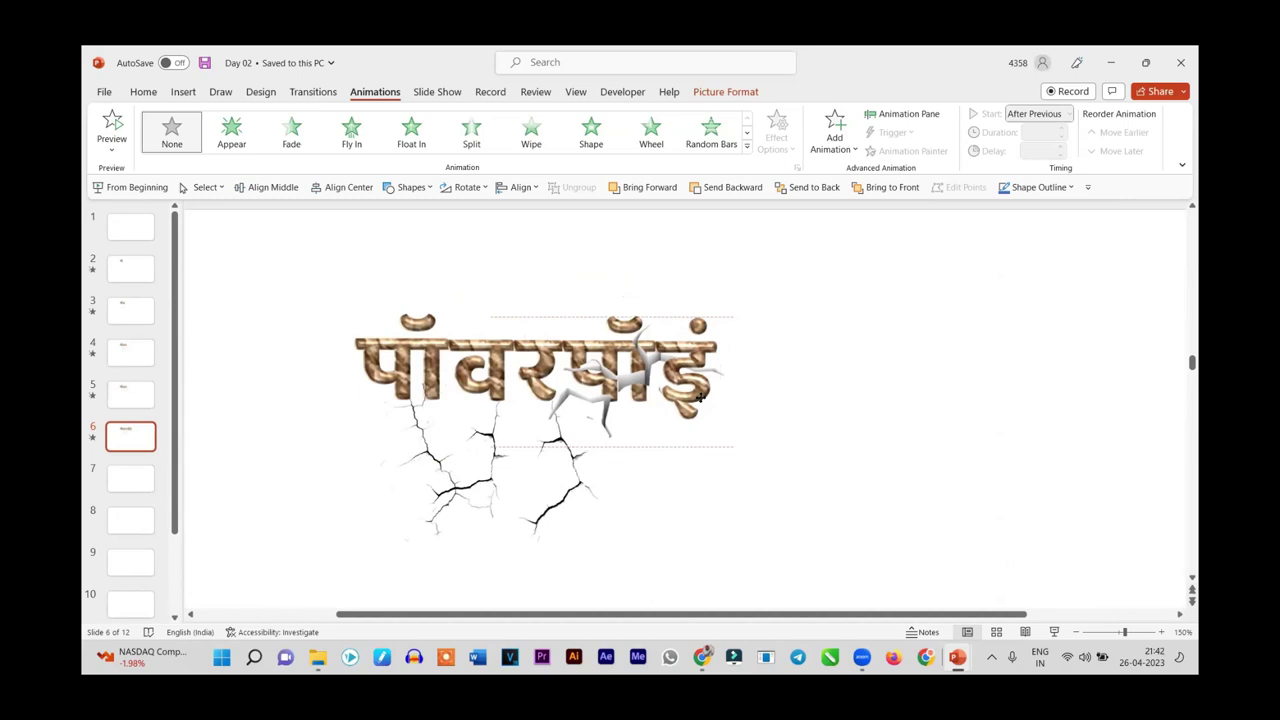
{"action": "left_click_drag", "start_coordinate": [699, 396], "coordinate": [701, 401]}
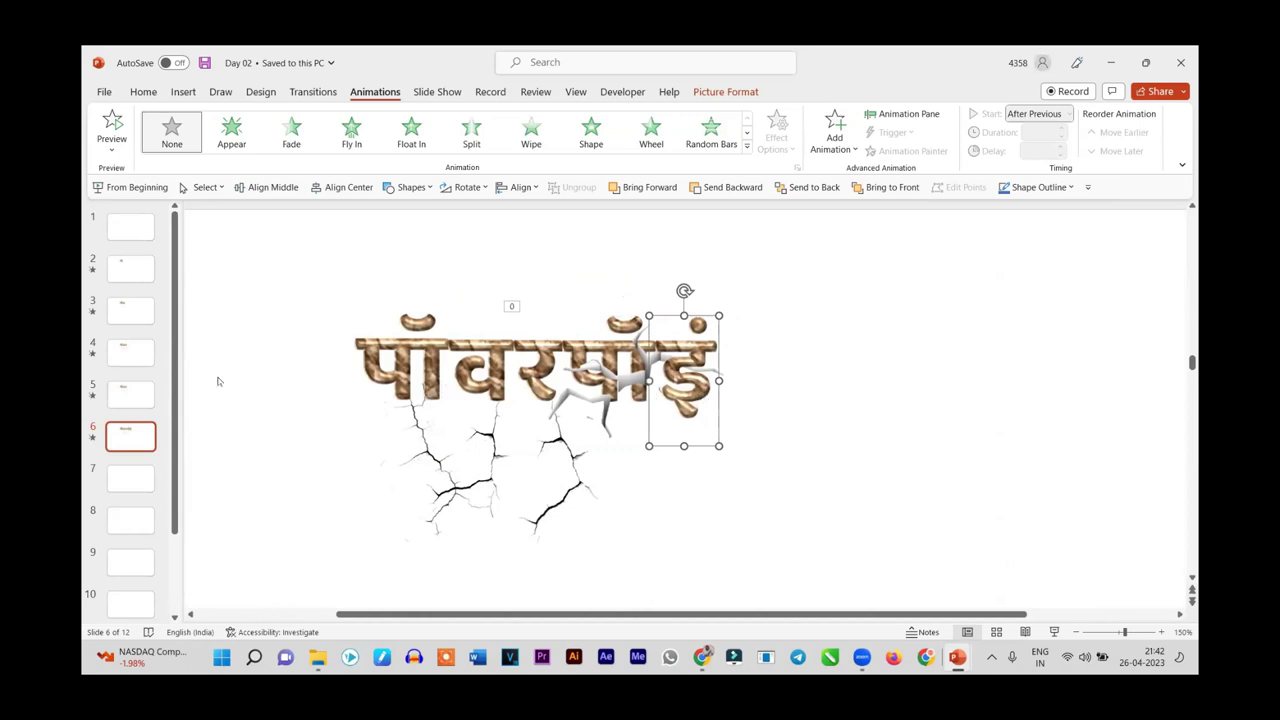
Cut the last-letter picture off slide 6
{"action": "right_click", "coordinate": [137, 432]}
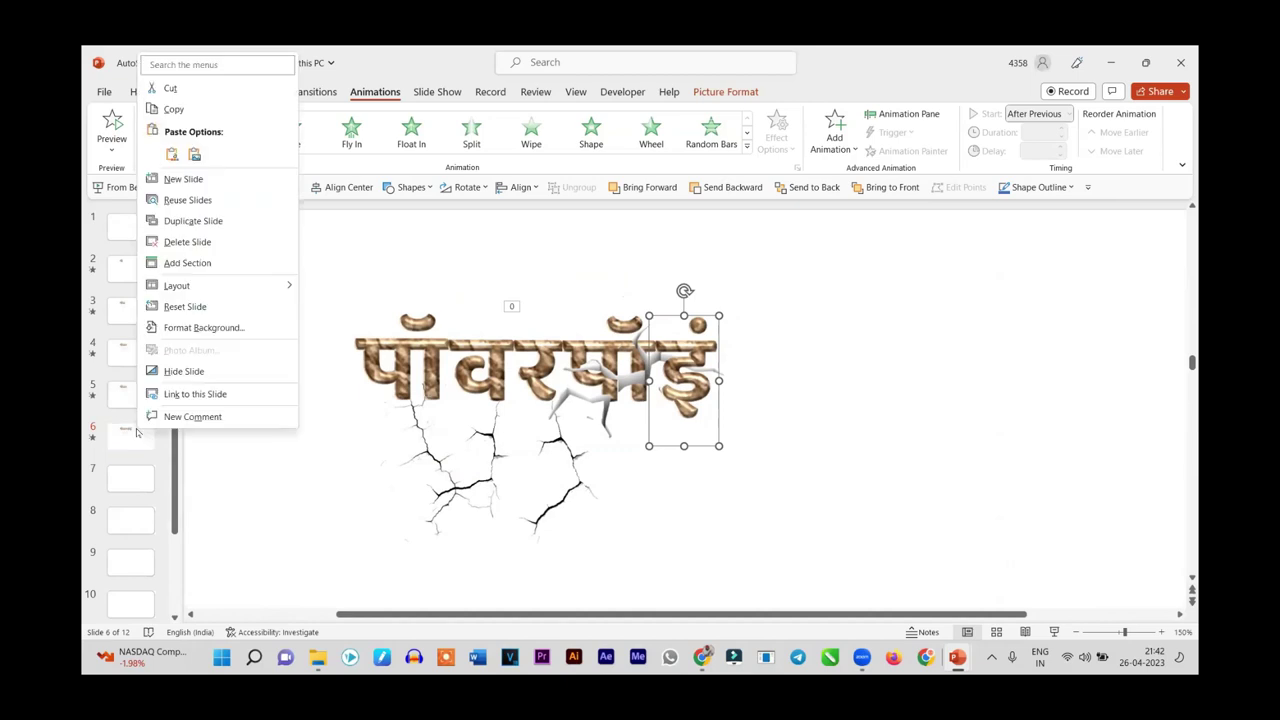
{"action": "left_click", "coordinate": [342, 325]}
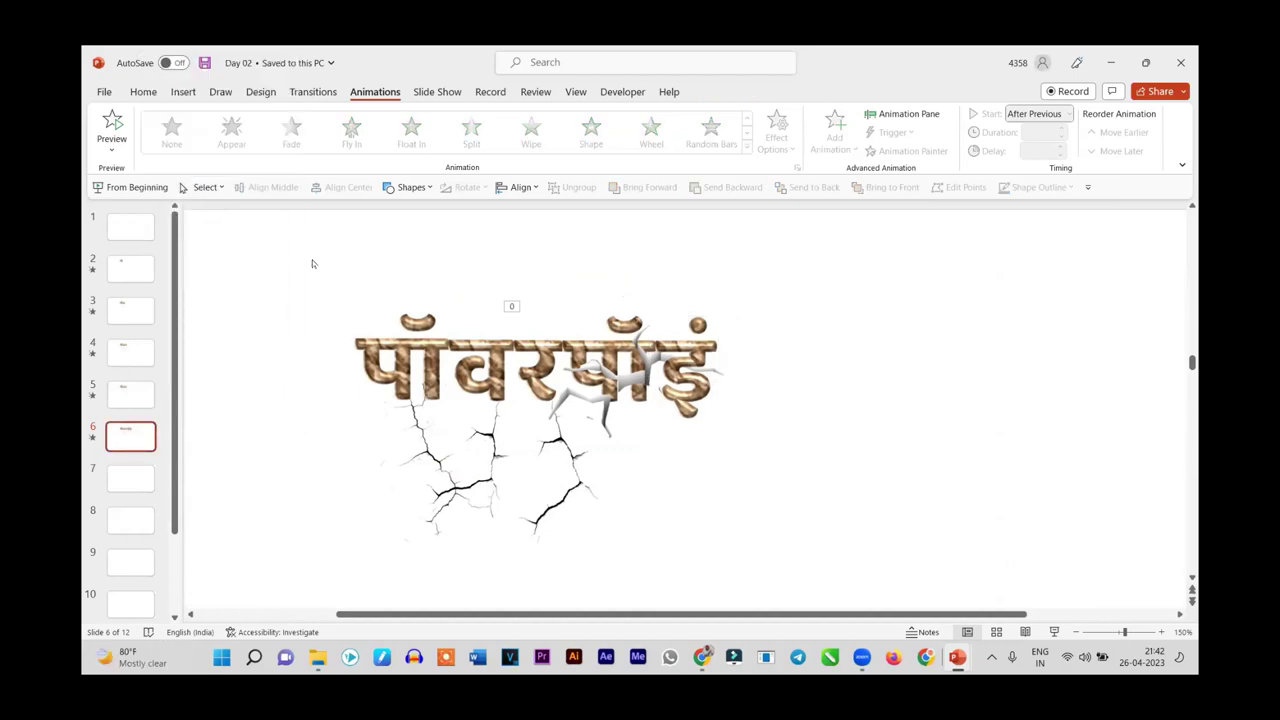
{"action": "left_click", "coordinate": [698, 392]}
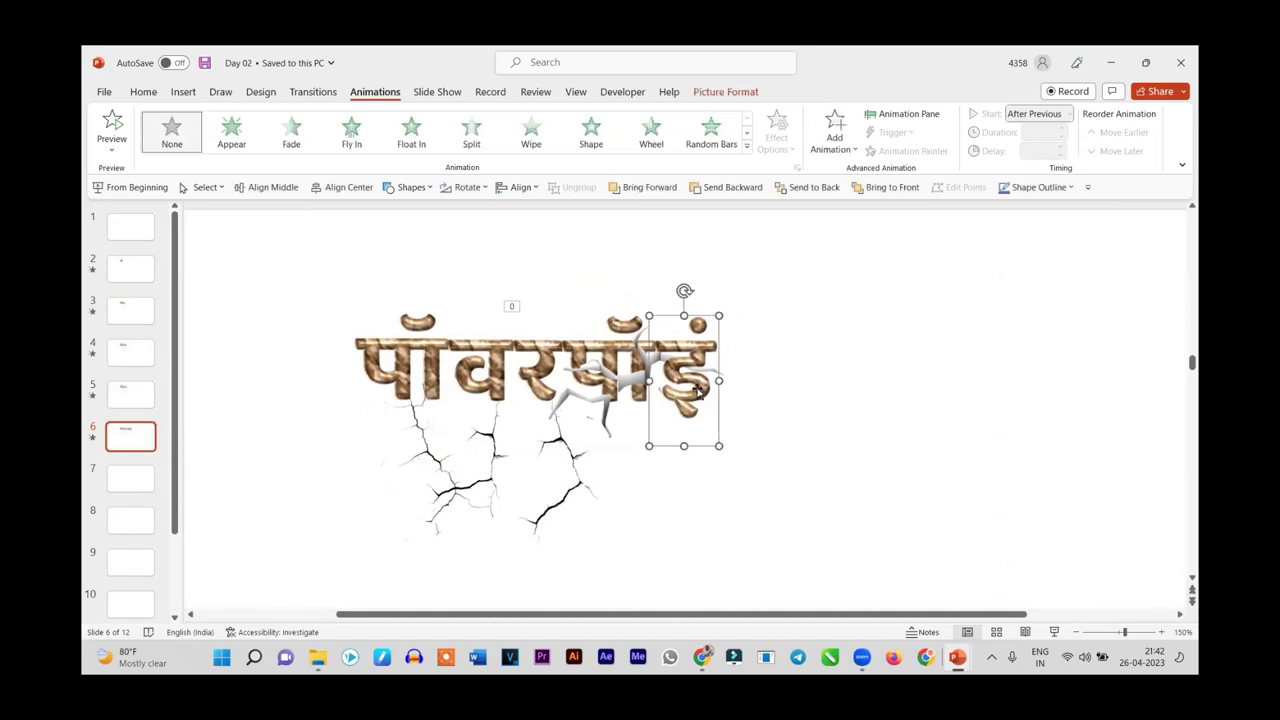
{"action": "key", "text": "Delete"}
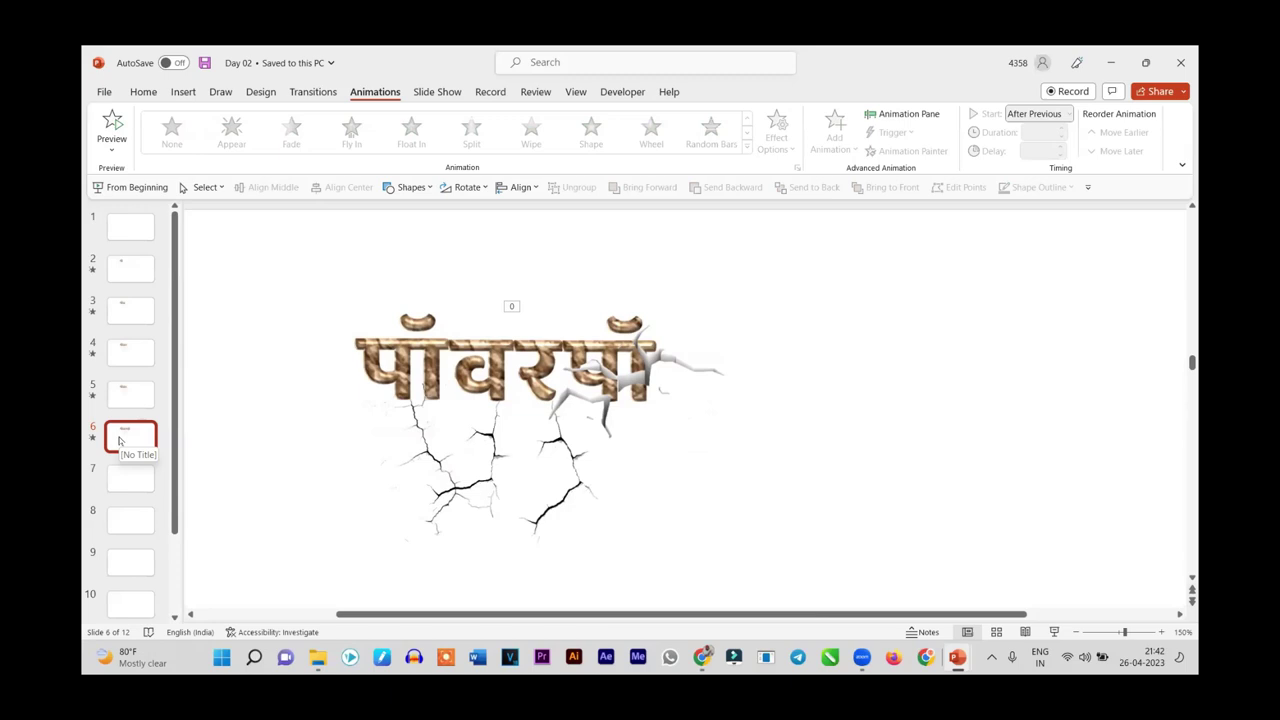
Duplicate slide 6 as slide 7, set its animations to None, and paste the इं letter
{"action": "right_click", "coordinate": [120, 440]}
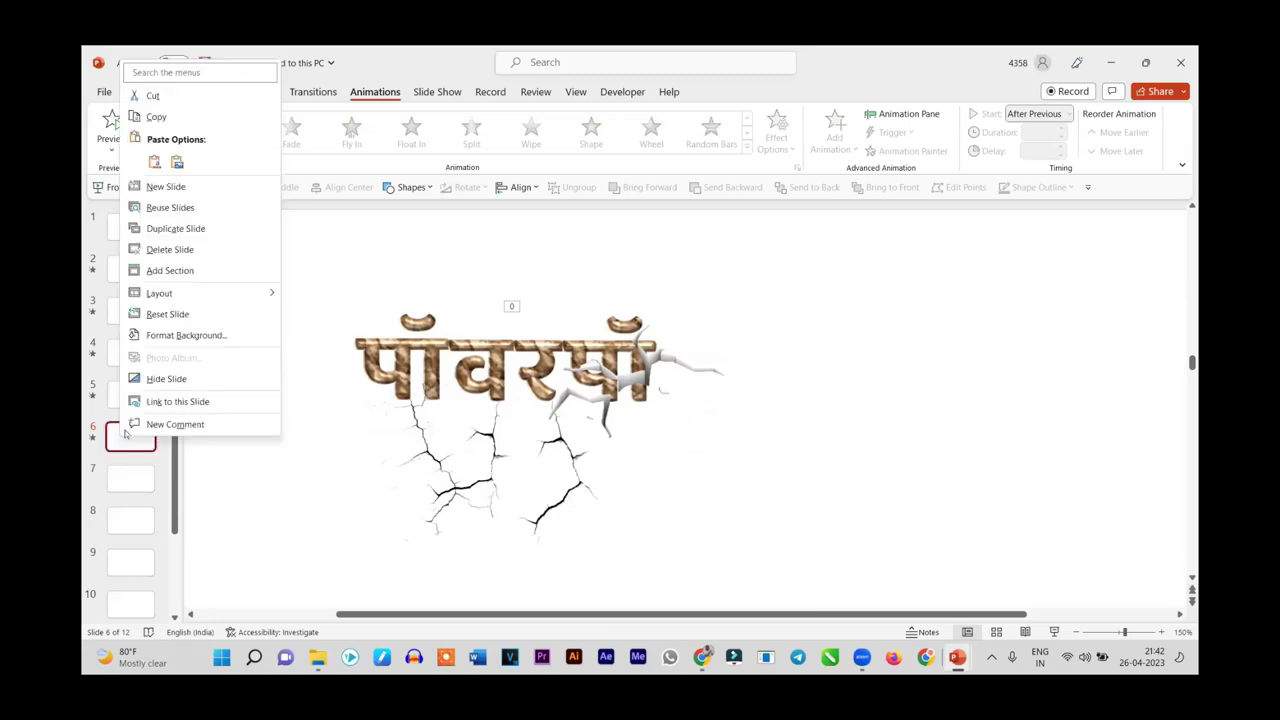
{"action": "left_click", "coordinate": [183, 235]}
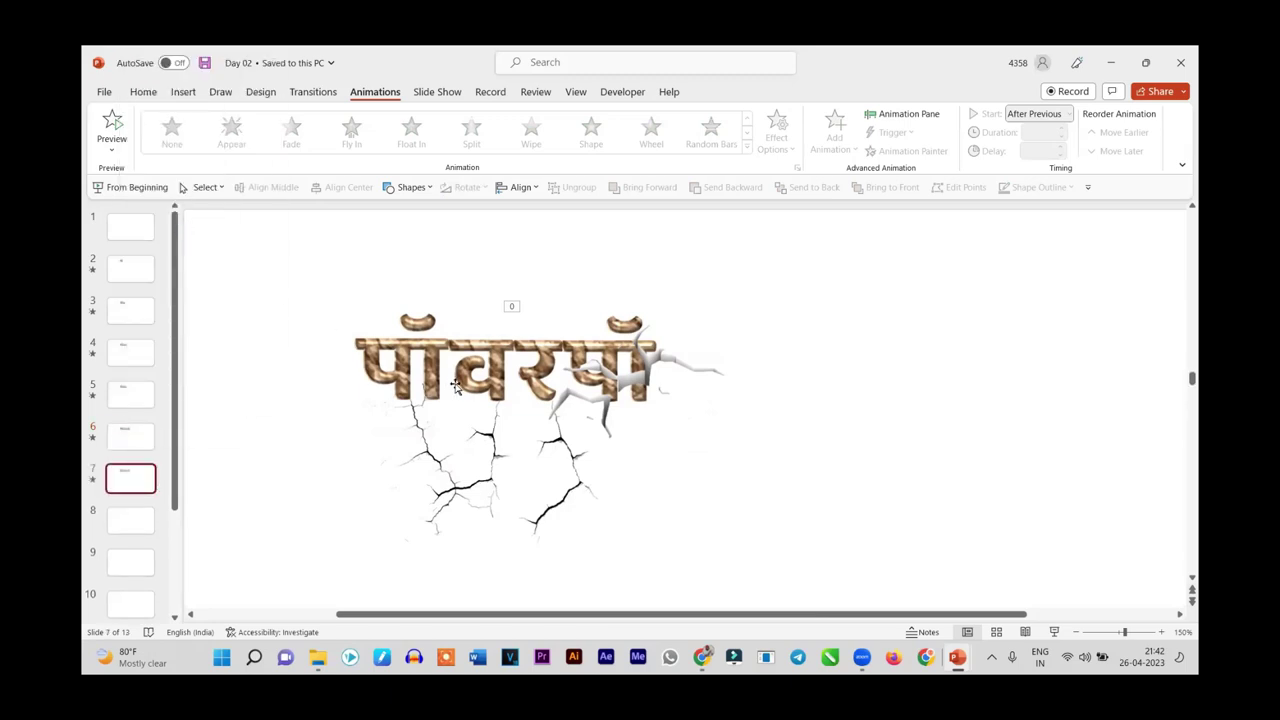
{"action": "left_click_drag", "start_coordinate": [279, 267], "coordinate": [840, 574]}
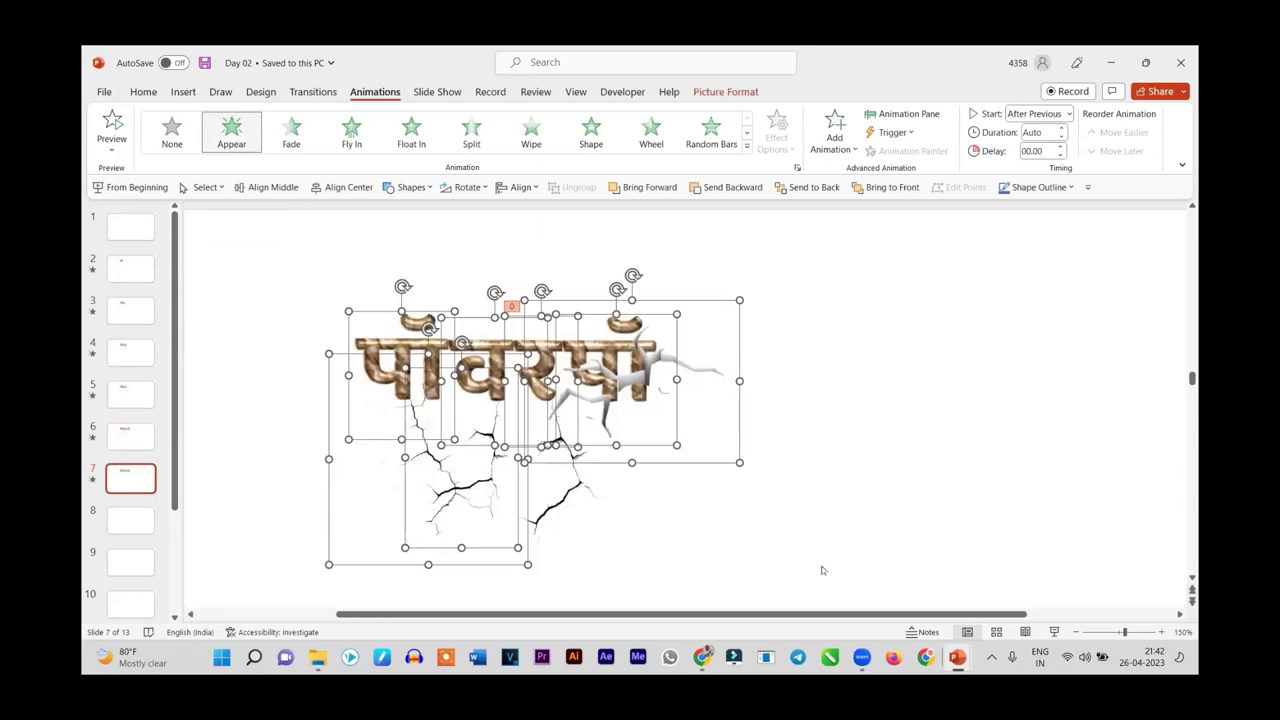
{"action": "left_click", "coordinate": [172, 136]}
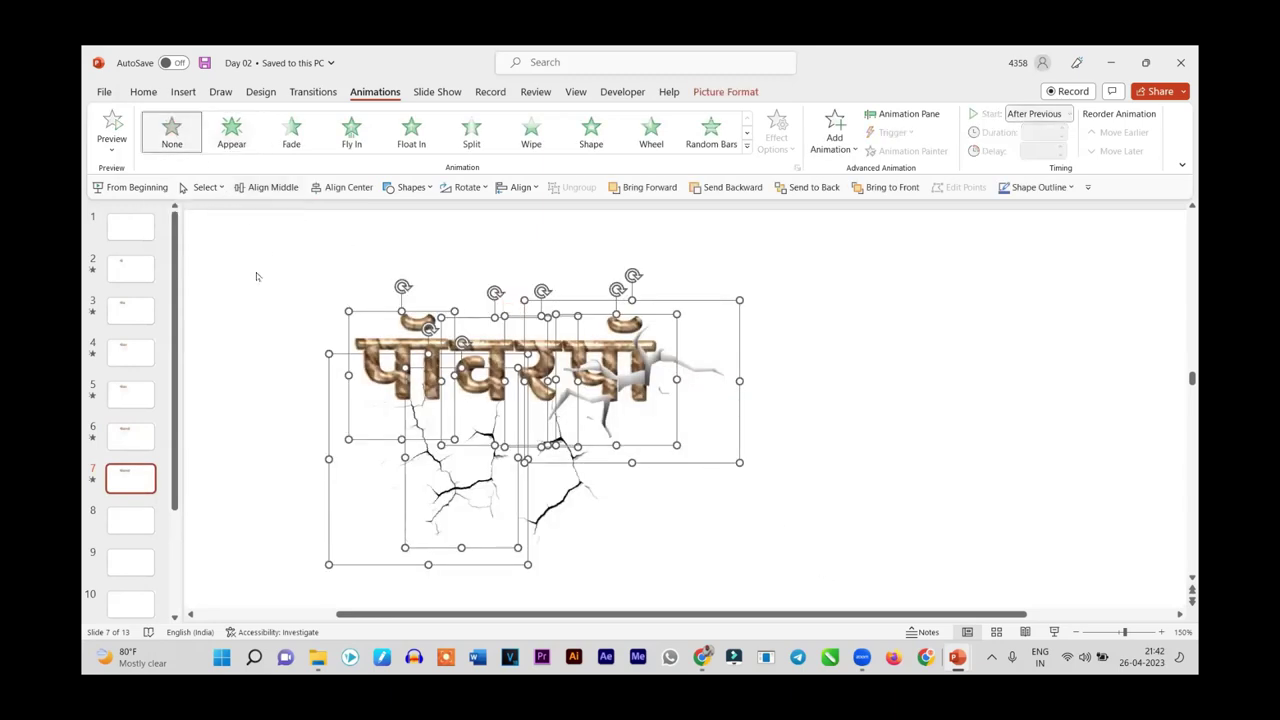
{"action": "left_click", "coordinate": [244, 284]}
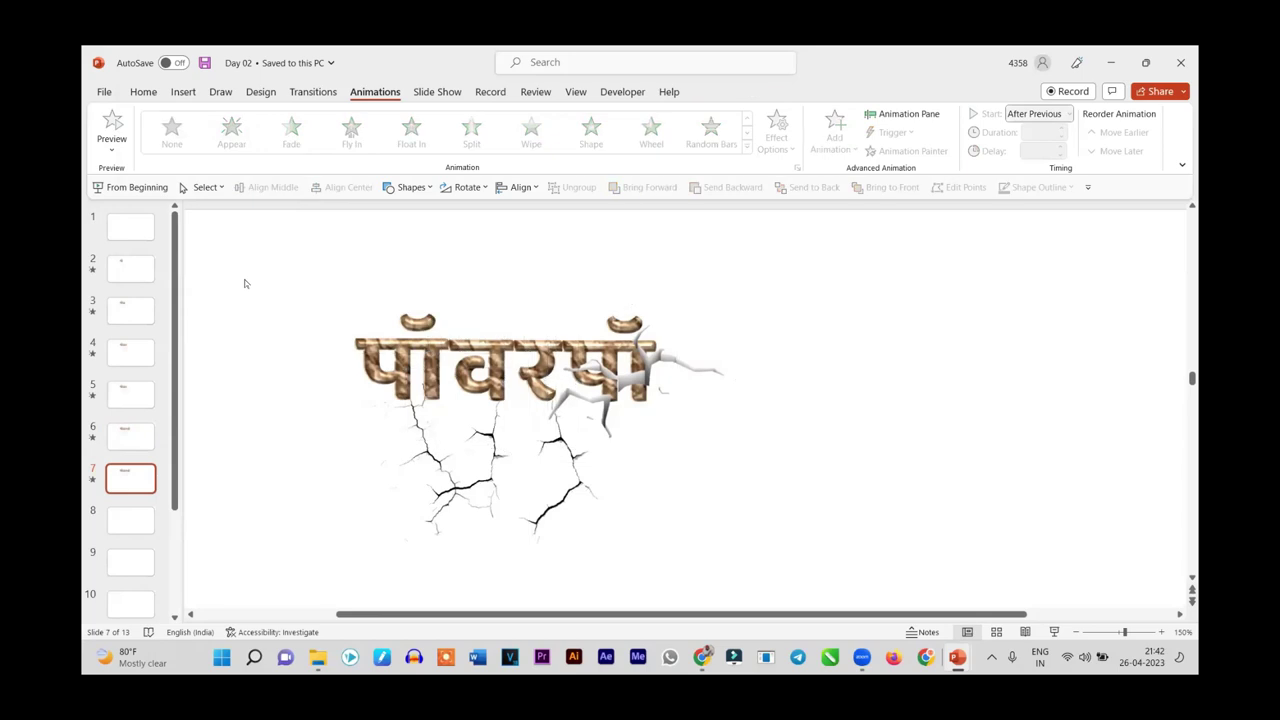
{"action": "key", "text": "ctrl+v"}
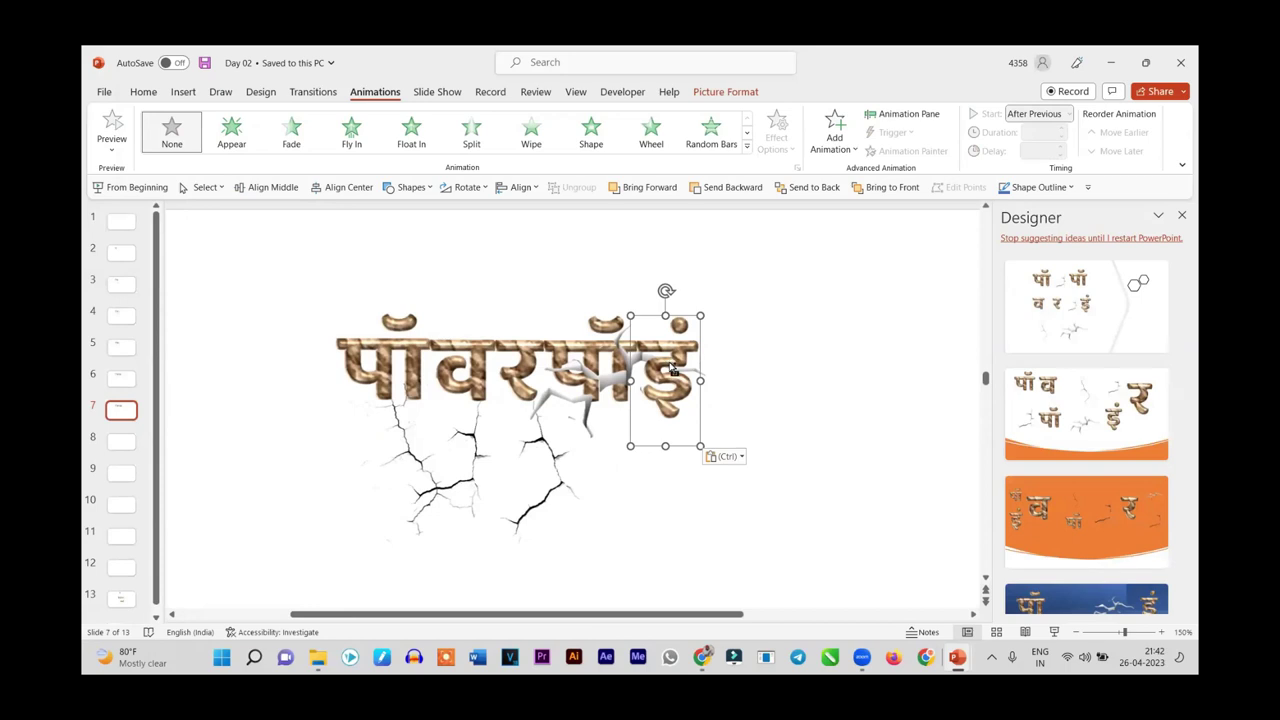
Paste the इं letter onto slide 6 and enlarge it far beyond the slide over the title
{"action": "left_click", "coordinate": [115, 381]}
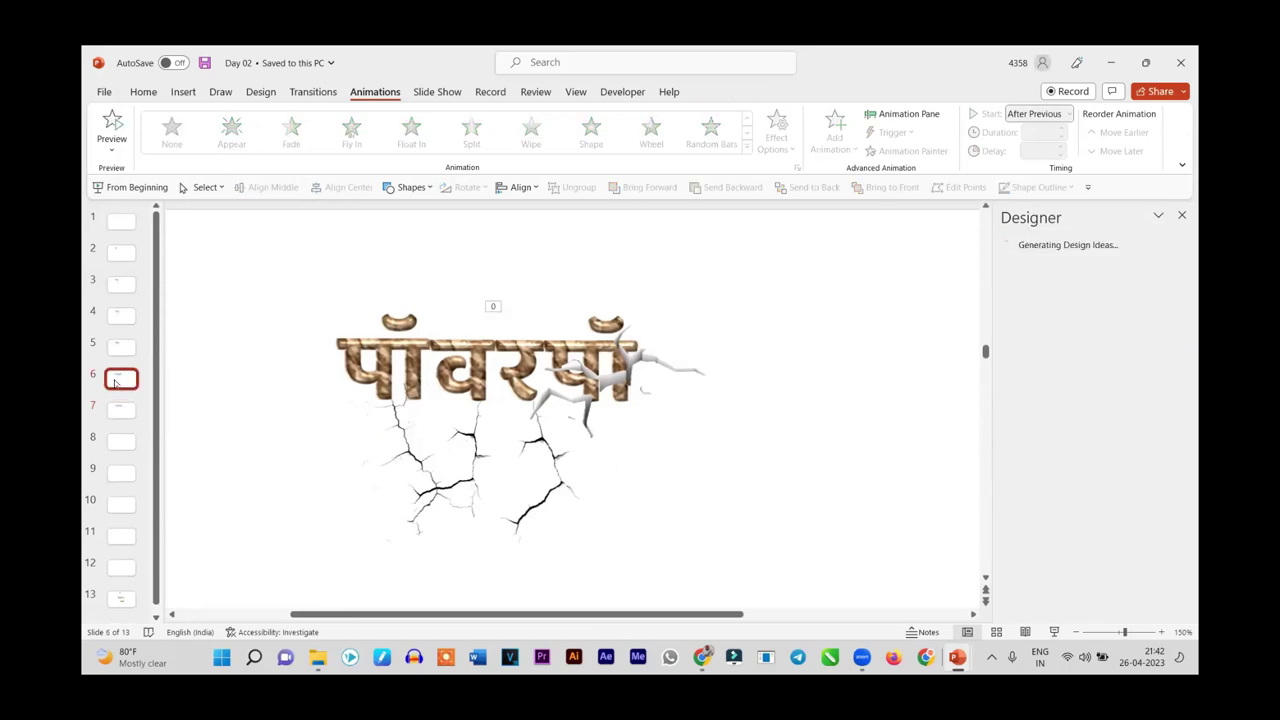
{"action": "key", "text": "ctrl+v"}
{"action": "scroll", "coordinate": [690, 475], "scroll_direction": "down", "scroll_amount": 7}
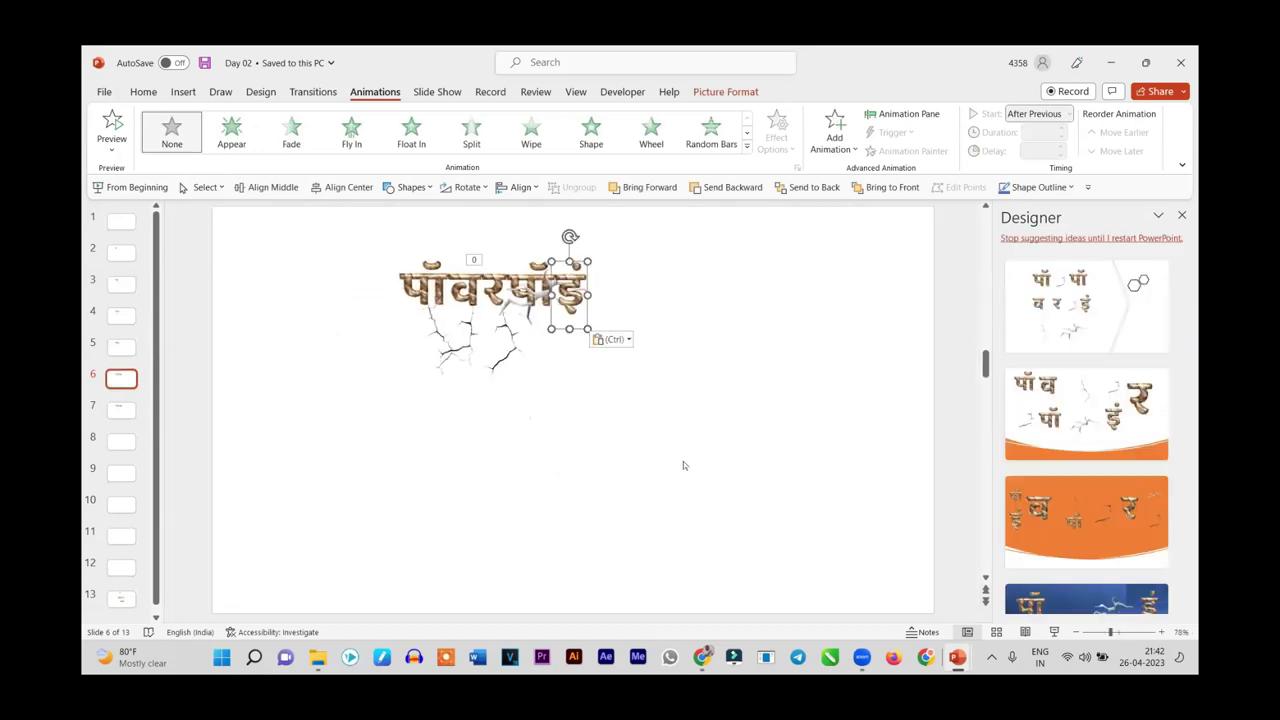
{"action": "left_click_drag", "start_coordinate": [588, 329], "coordinate": [791, 571]}
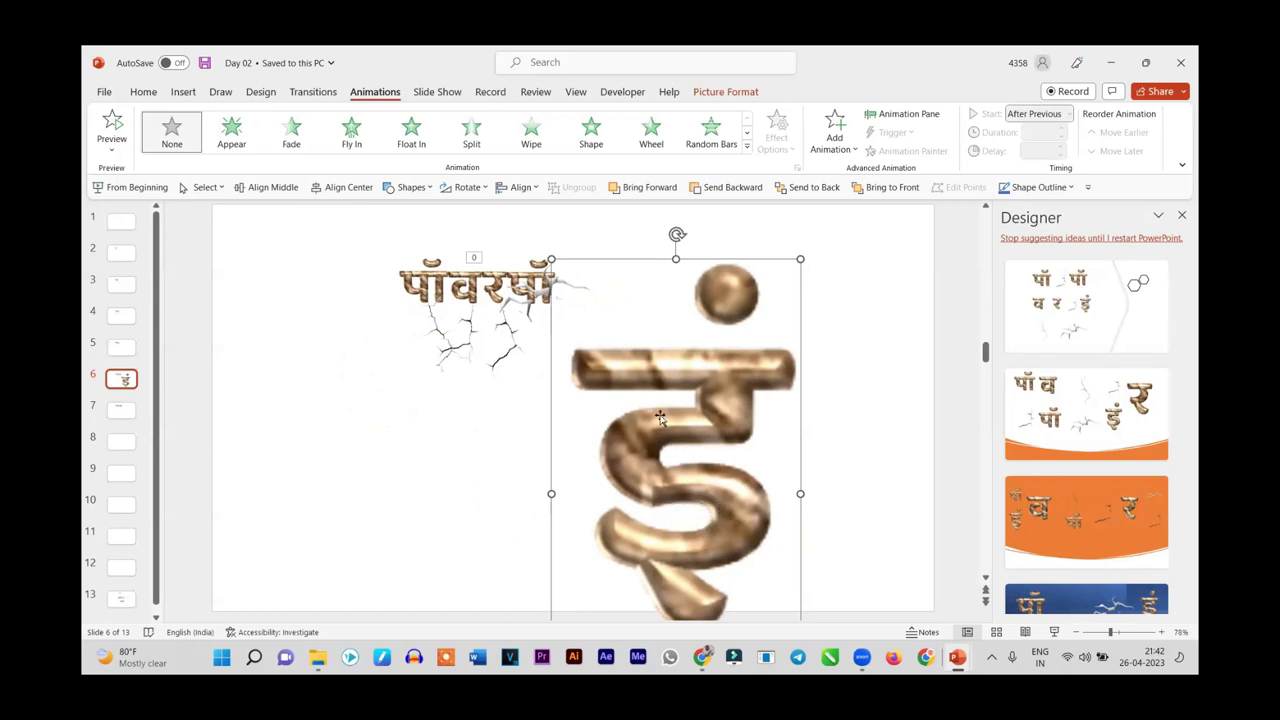
{"action": "left_click_drag", "start_coordinate": [551, 259], "coordinate": [317, 200]}
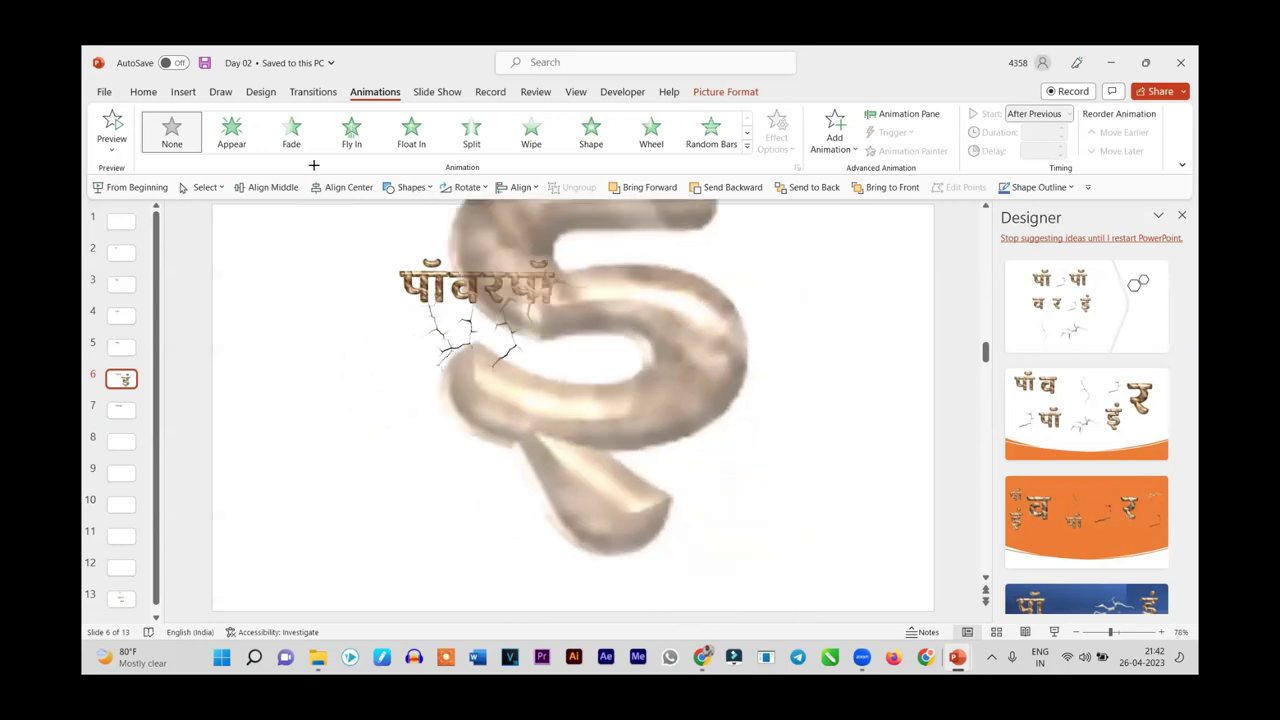
{"action": "scroll", "coordinate": [577, 355], "scroll_direction": "down", "scroll_amount": 3}
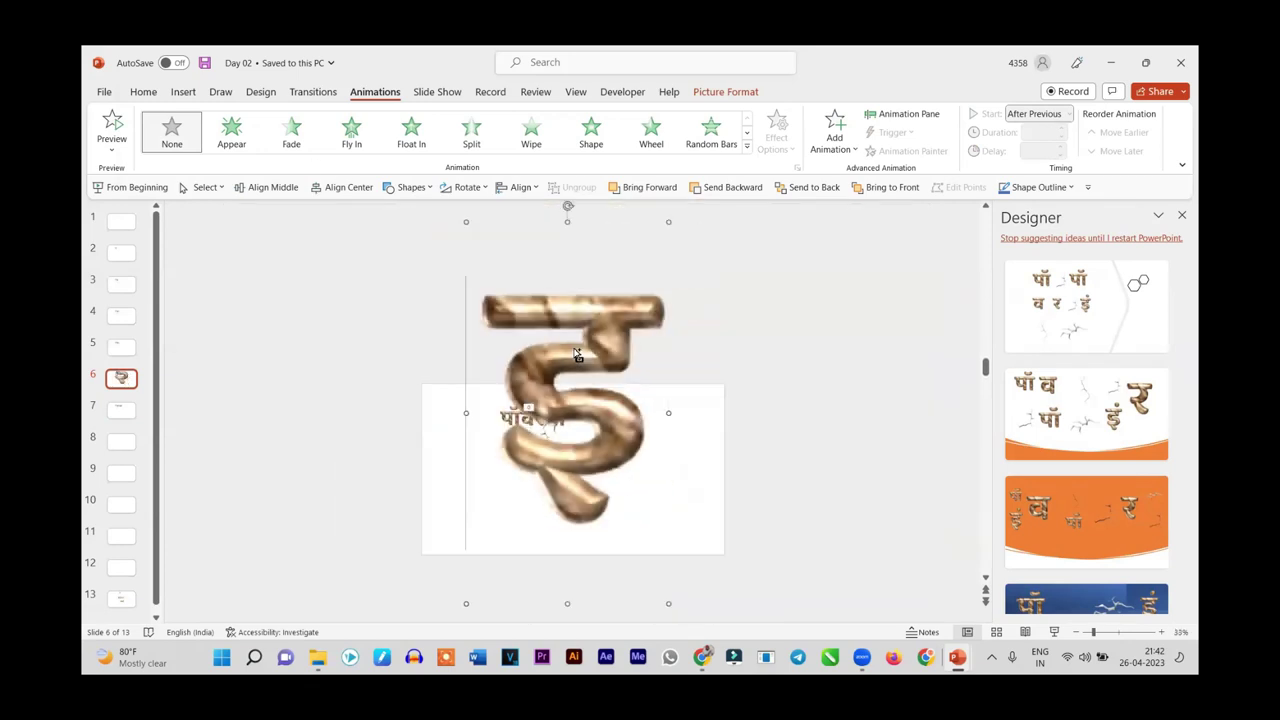
{"action": "scroll", "coordinate": [620, 420], "scroll_direction": "down", "scroll_amount": 2}
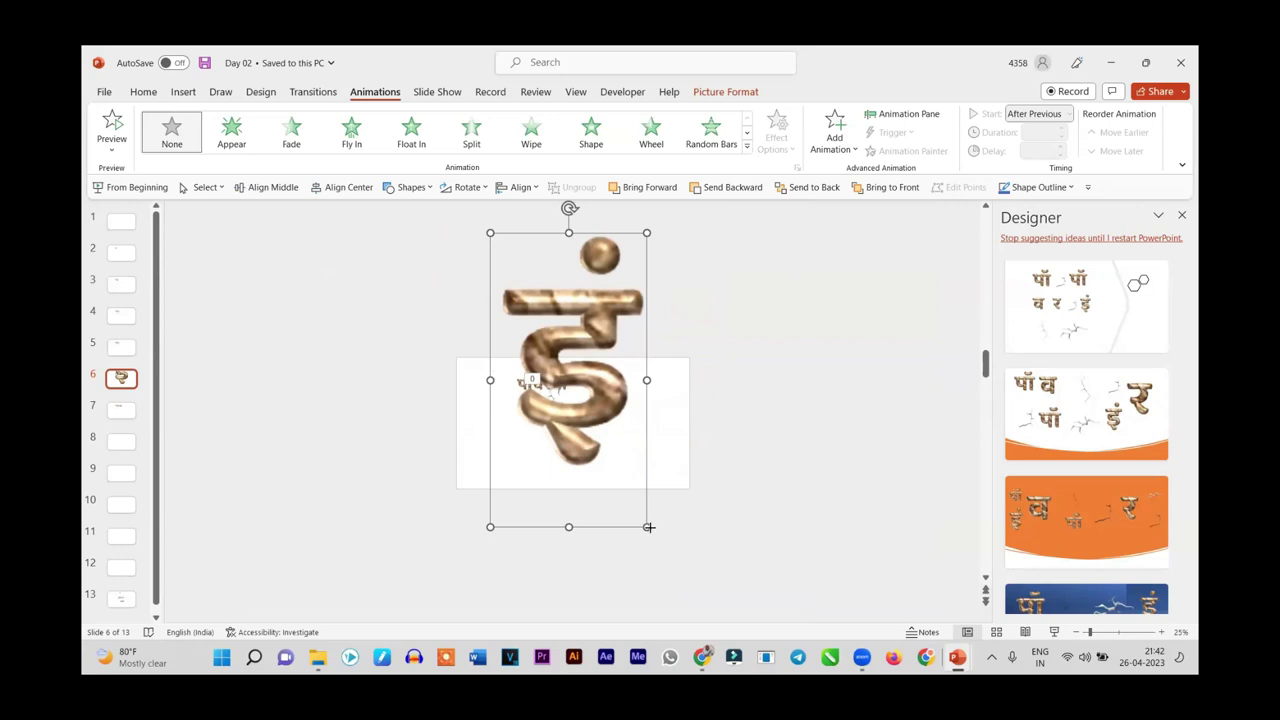
{"action": "left_click_drag", "start_coordinate": [649, 527], "coordinate": [790, 640]}
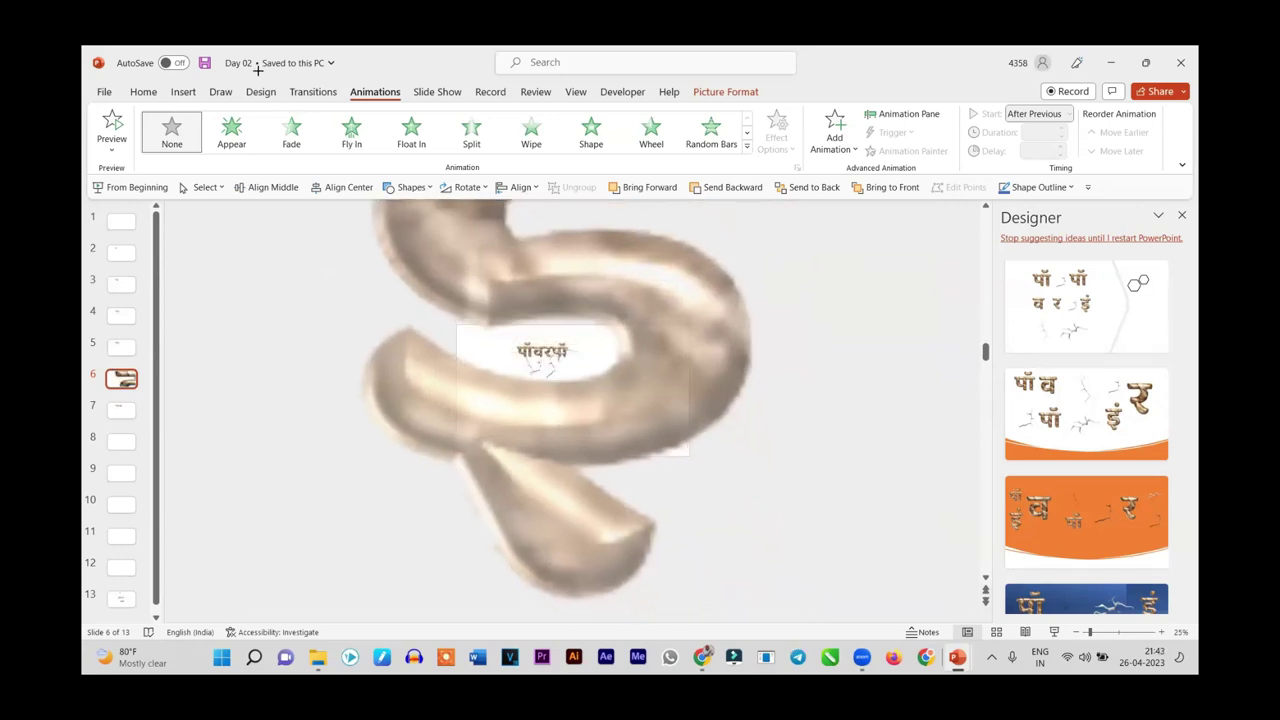
{"action": "left_click_drag", "start_coordinate": [444, 193], "coordinate": [258, 200]}
{"action": "scroll", "coordinate": [687, 448], "scroll_direction": "down", "scroll_amount": 2}
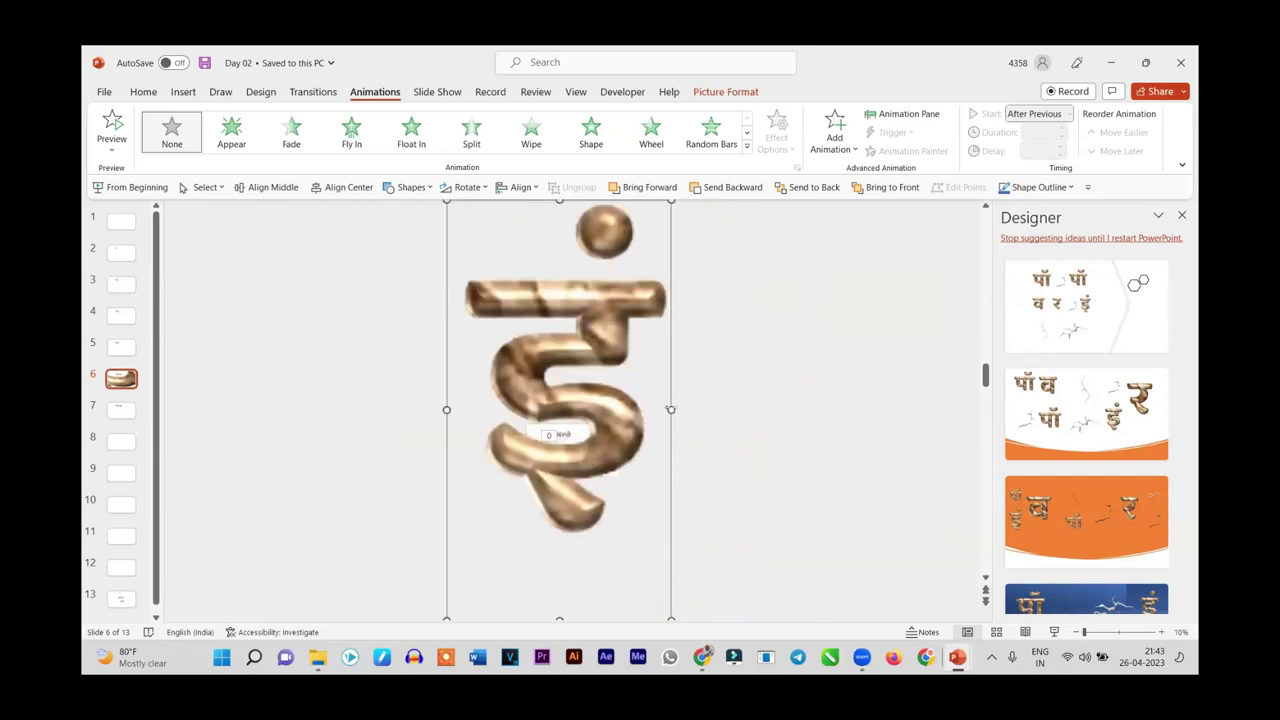
{"action": "left_click_drag", "start_coordinate": [670, 409], "coordinate": [788, 409]}
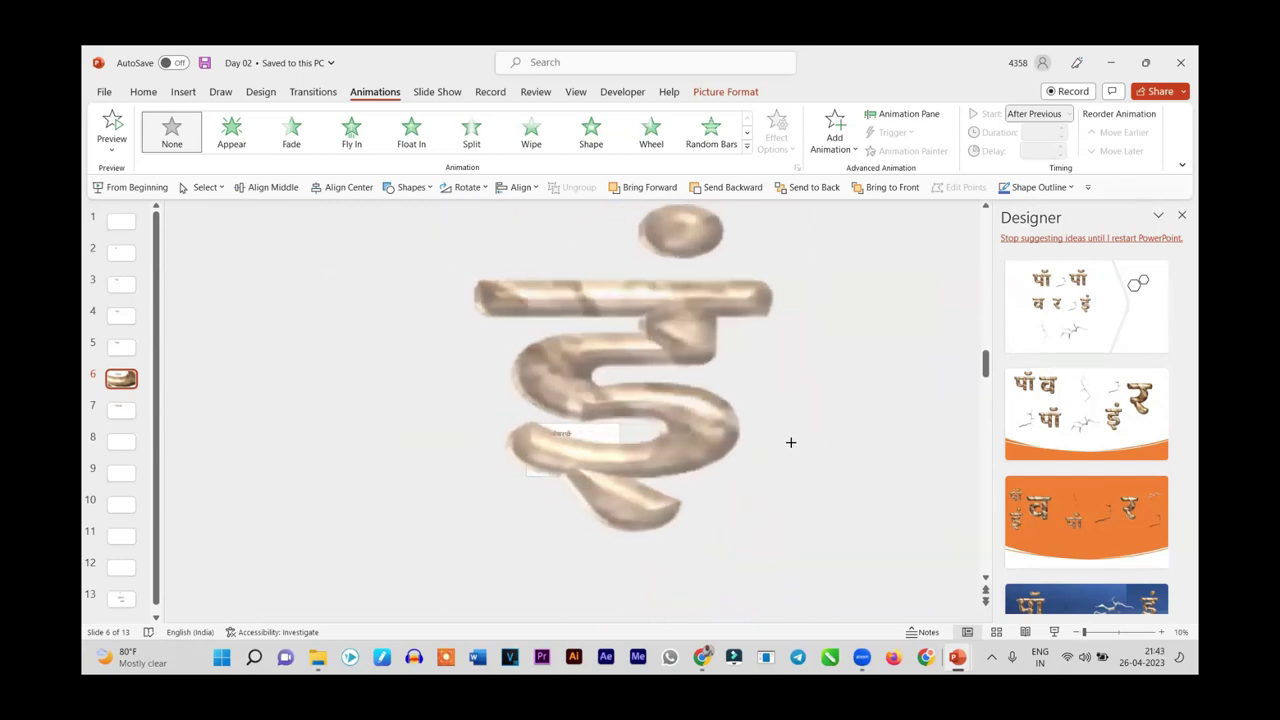
{"action": "left_click", "coordinate": [141, 90]}
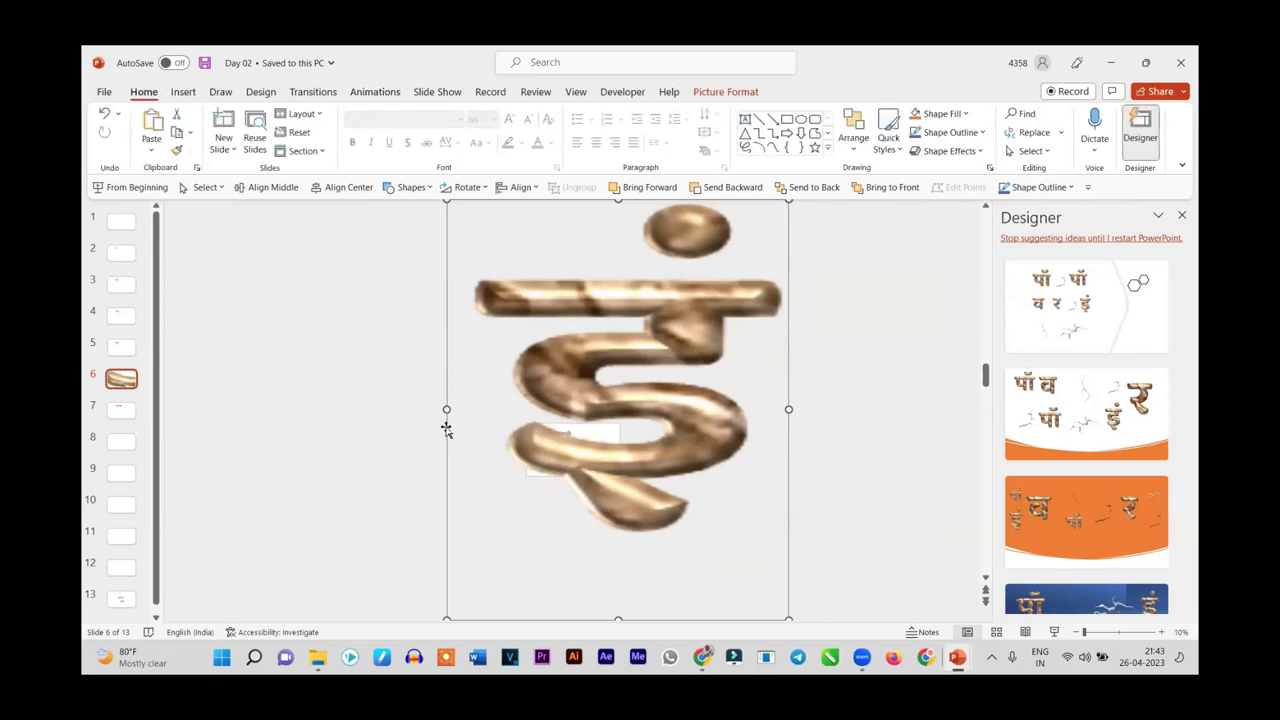
Widen the इं letter picture to the right and enlarge it toward the upper left
{"action": "left_click_drag", "start_coordinate": [450, 408], "coordinate": [430, 412]}
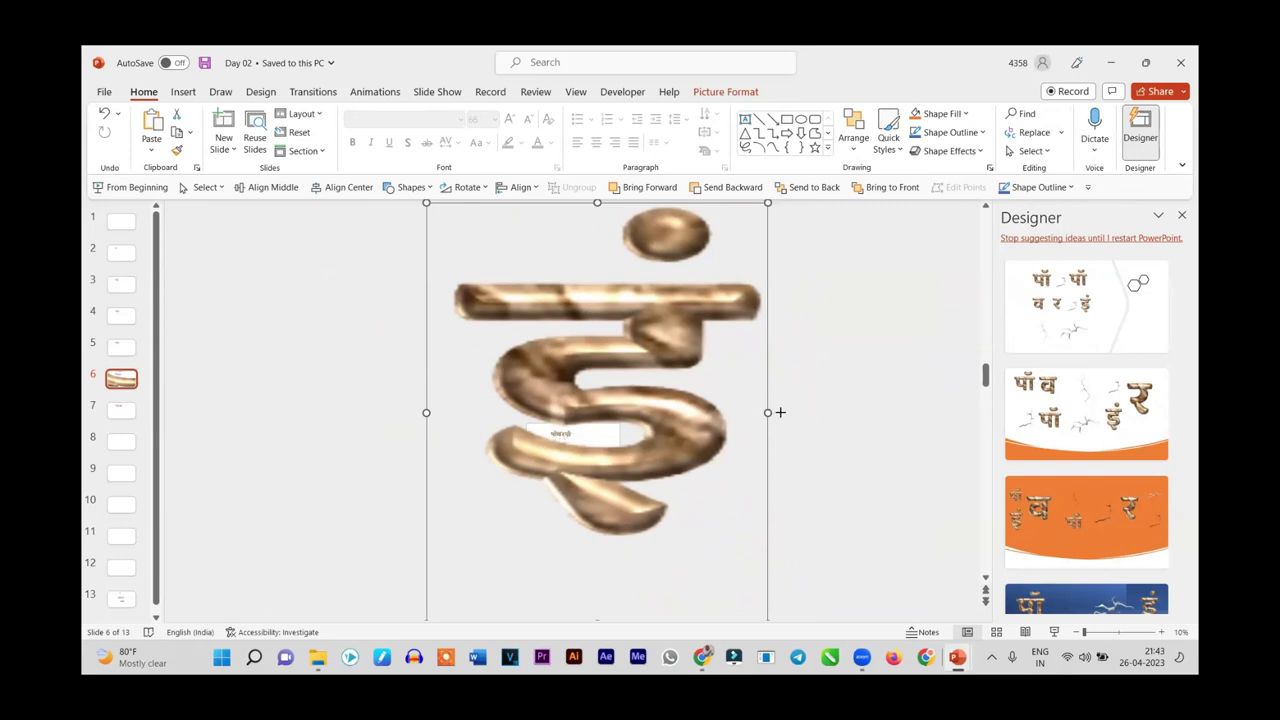
{"action": "left_click_drag", "start_coordinate": [768, 412], "coordinate": [864, 412]}
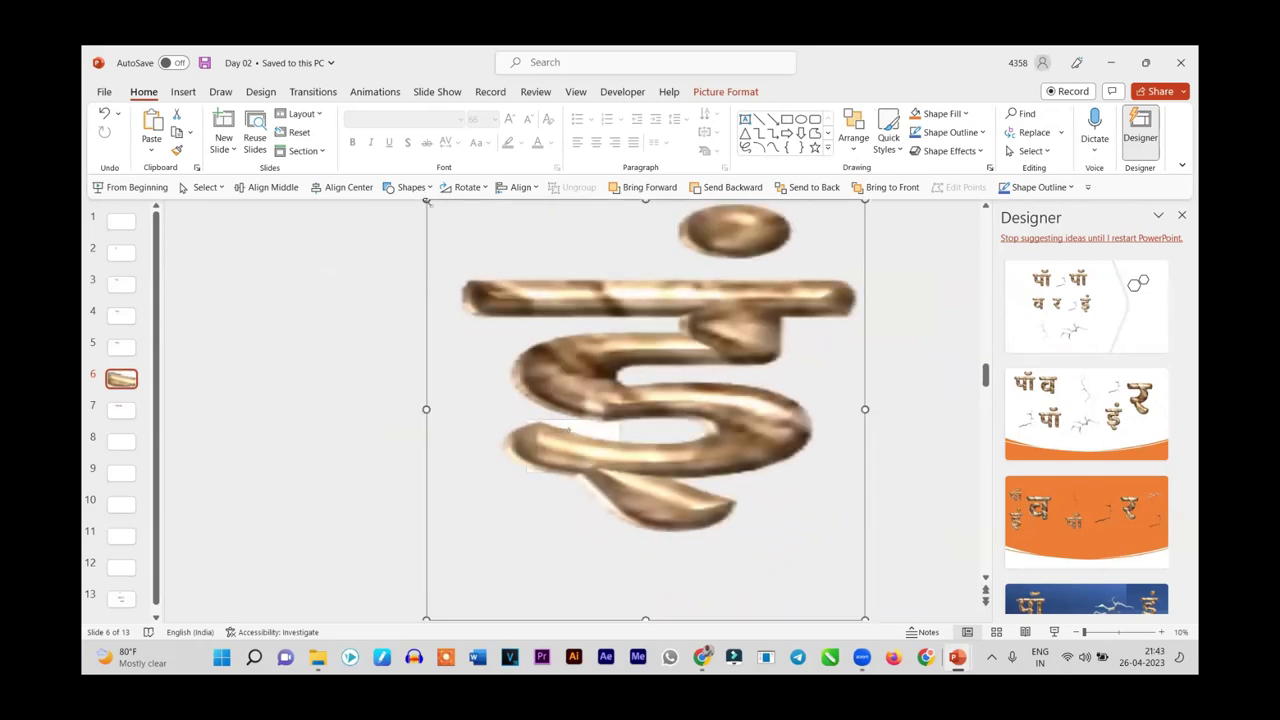
{"action": "left_click_drag", "start_coordinate": [426, 201], "coordinate": [332, 108]}
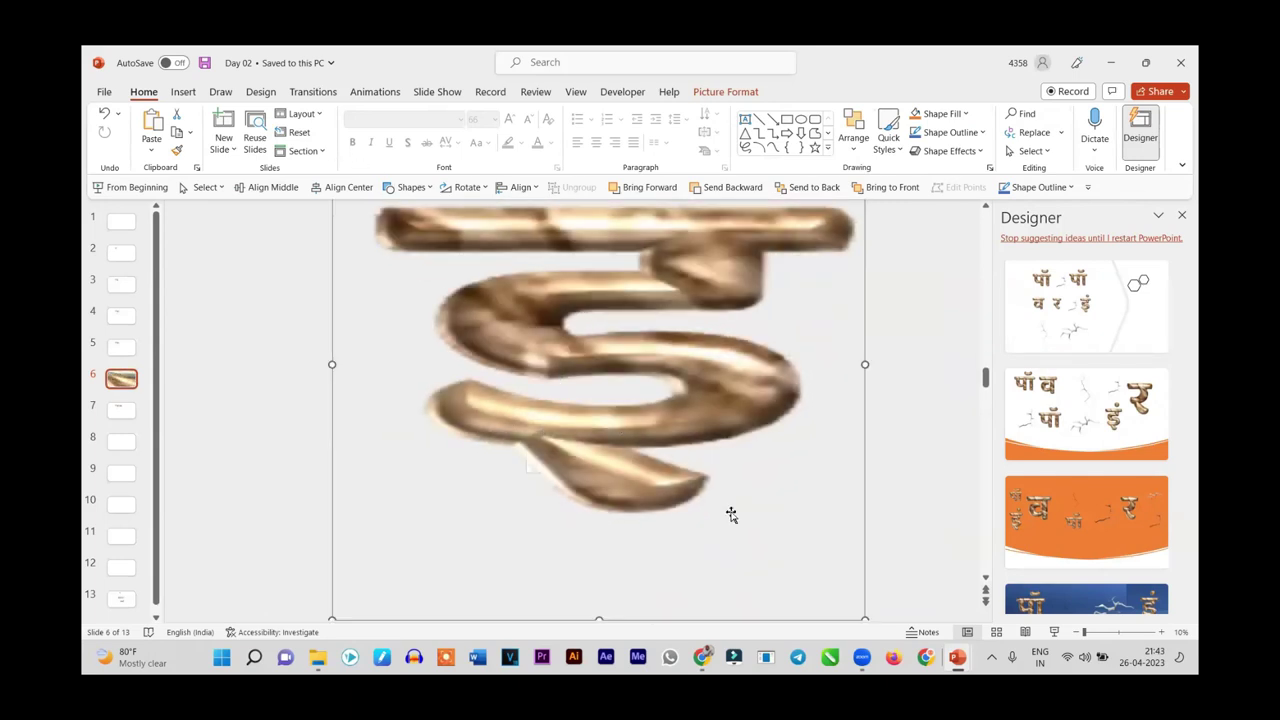
{"action": "scroll", "coordinate": [818, 566], "scroll_direction": "up", "scroll_amount": 3}
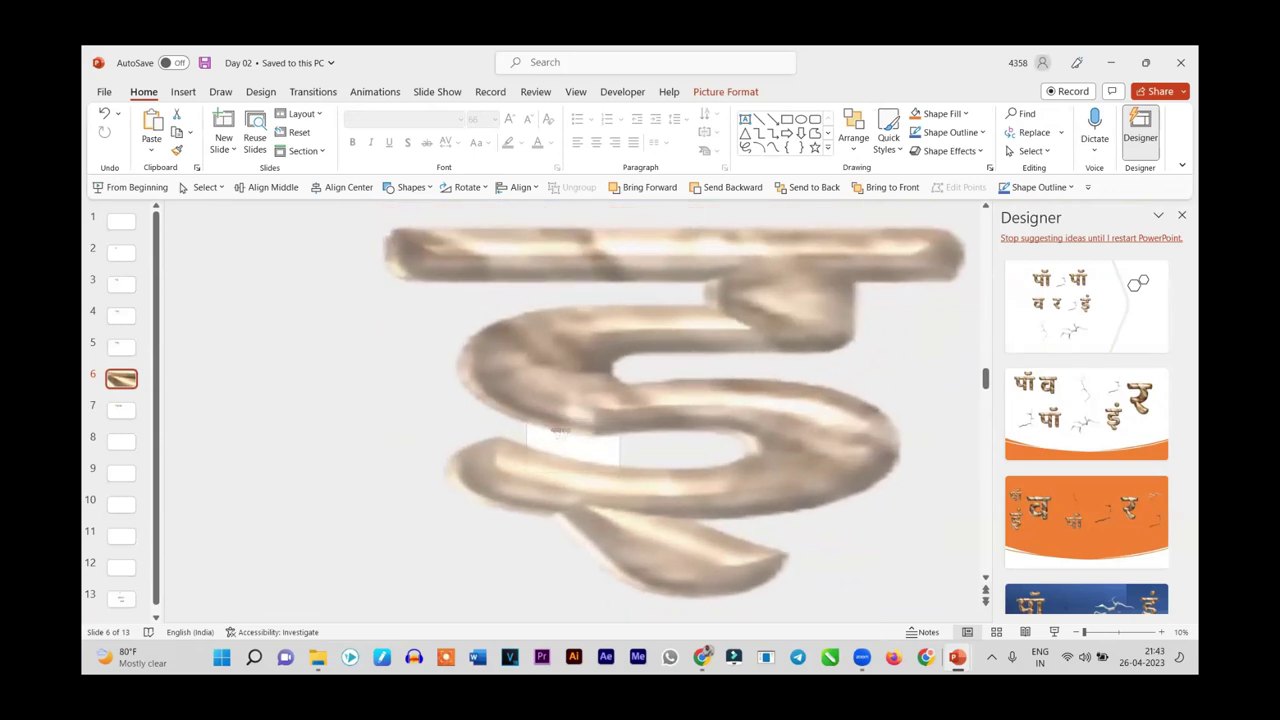
{"action": "scroll", "coordinate": [654, 520], "scroll_direction": "up", "scroll_amount": 2}
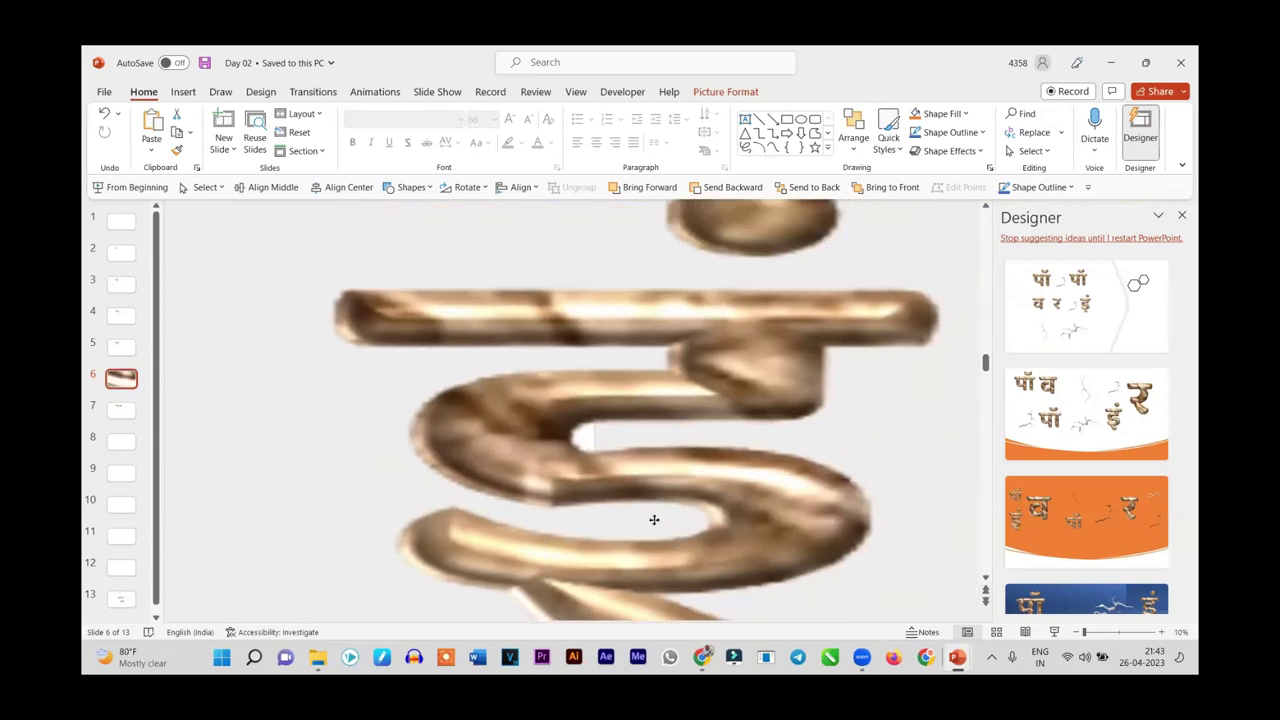
{"action": "scroll", "coordinate": [694, 491], "scroll_direction": "up", "scroll_amount": 1}
{"action": "scroll", "coordinate": [729, 427], "scroll_direction": "down", "scroll_amount": 3}
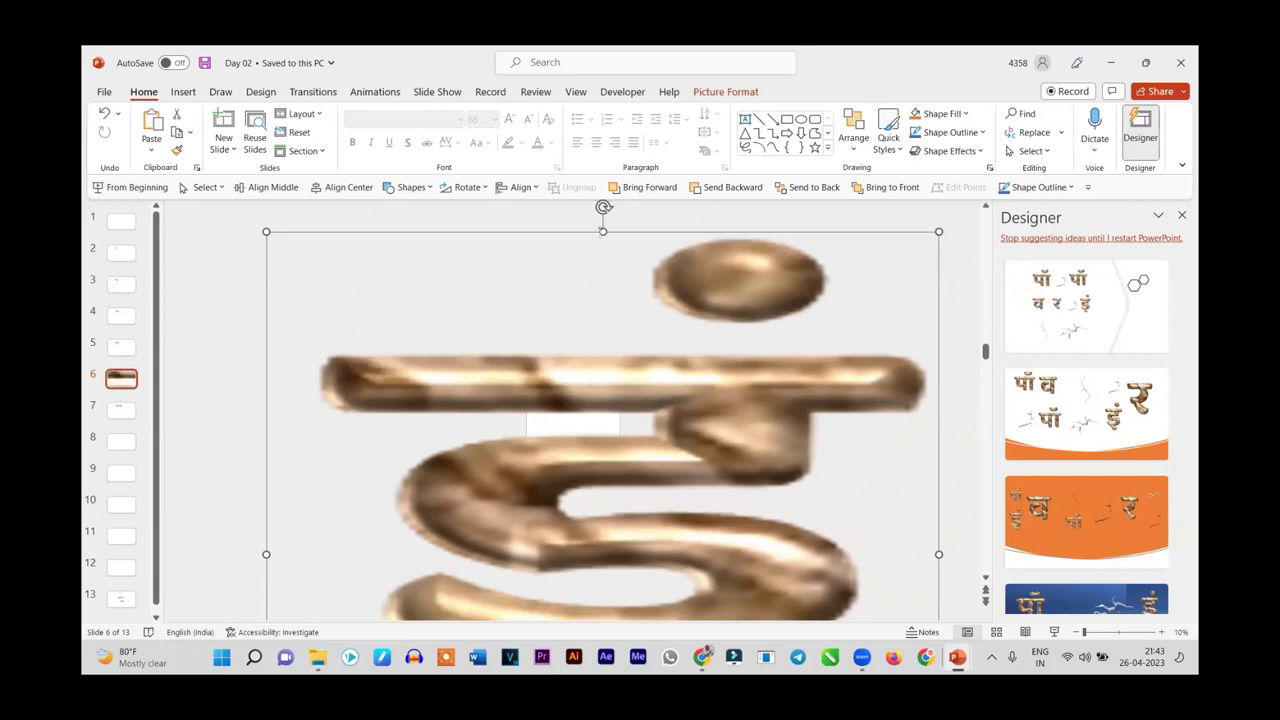
{"action": "scroll", "coordinate": [614, 114], "scroll_direction": "up", "scroll_amount": 3}
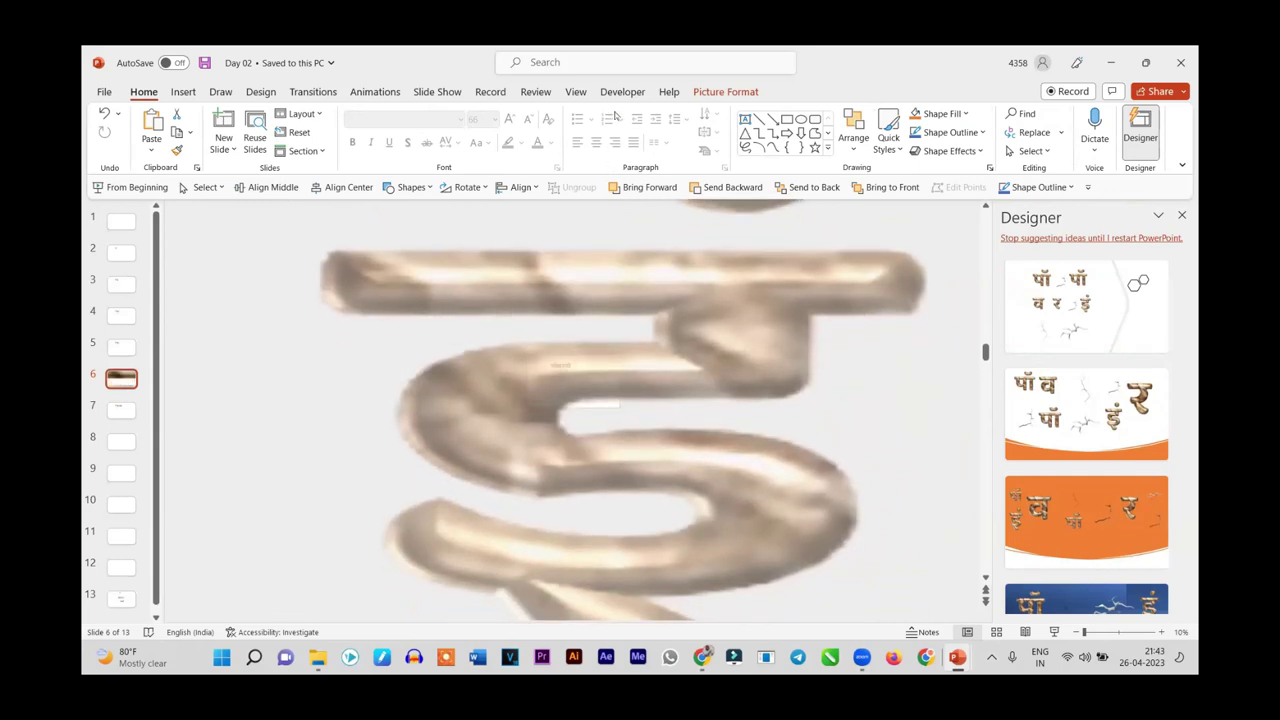
{"action": "scroll", "coordinate": [710, 356], "scroll_direction": "down", "scroll_amount": 2}
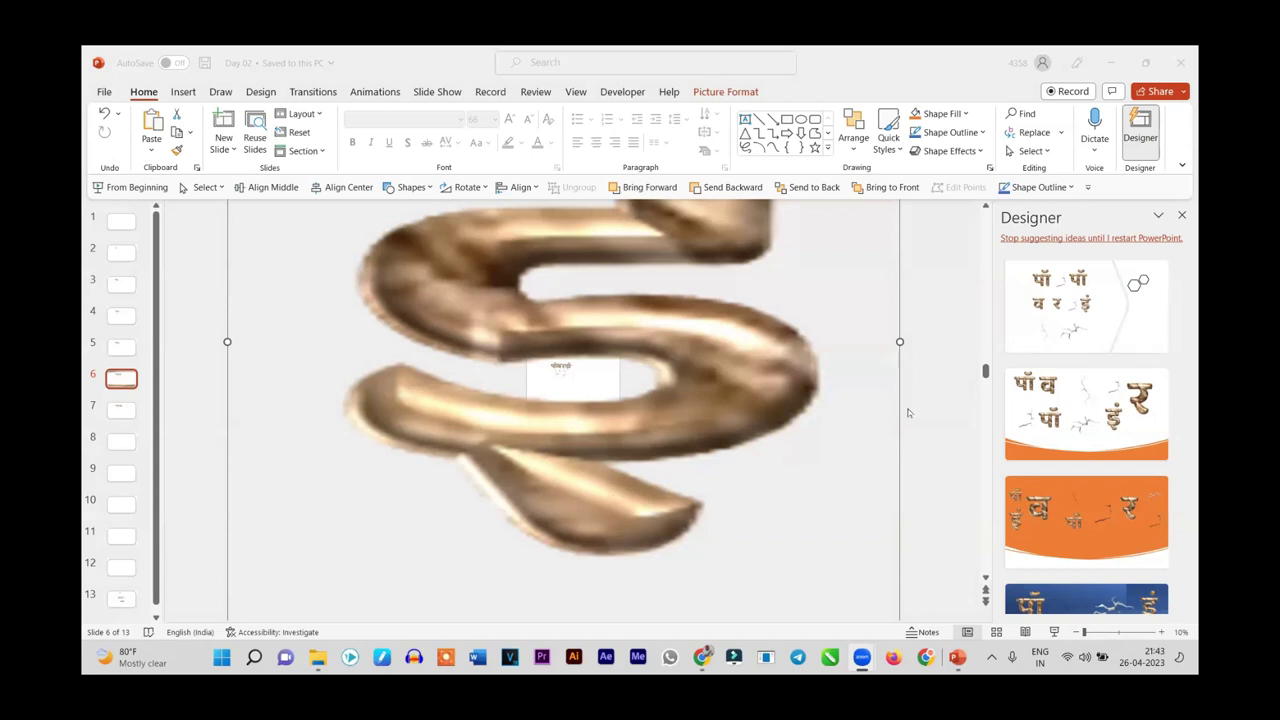
{"action": "left_click", "coordinate": [810, 483]}
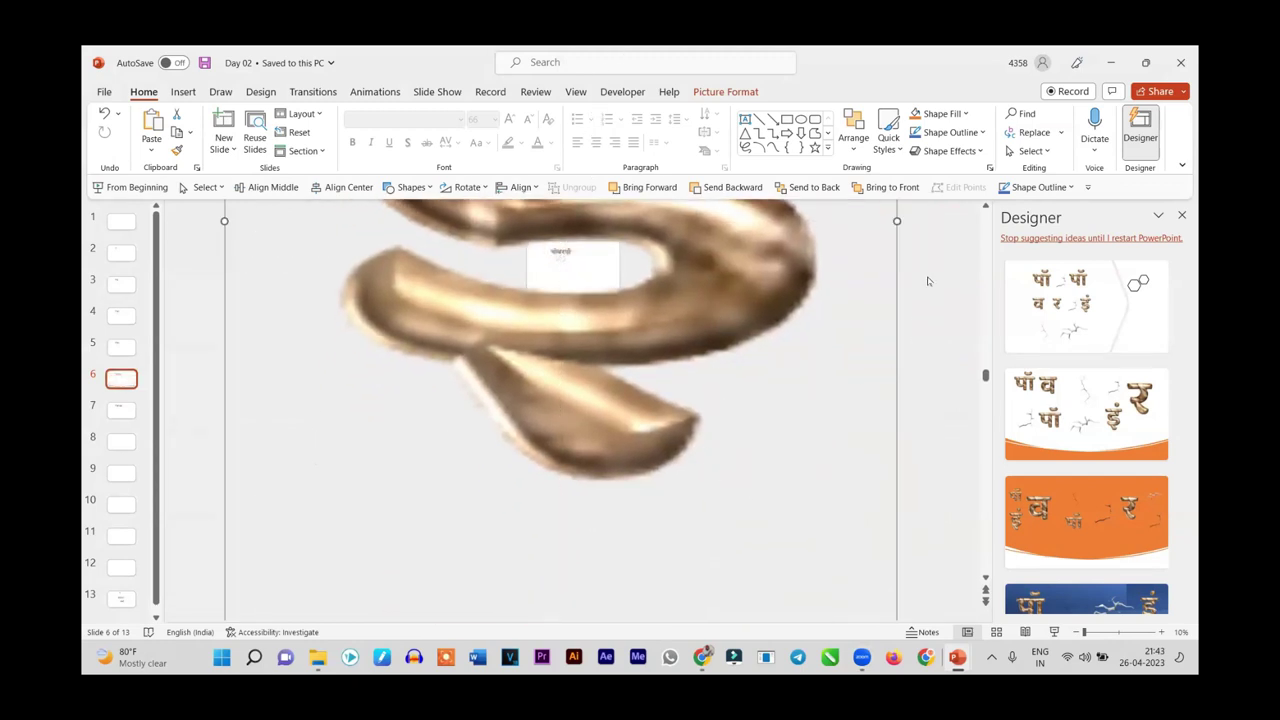
Stretch the इं picture taller and move it onto the slide's vertical centre line
{"action": "left_click_drag", "start_coordinate": [582, 421], "coordinate": [594, 541]}
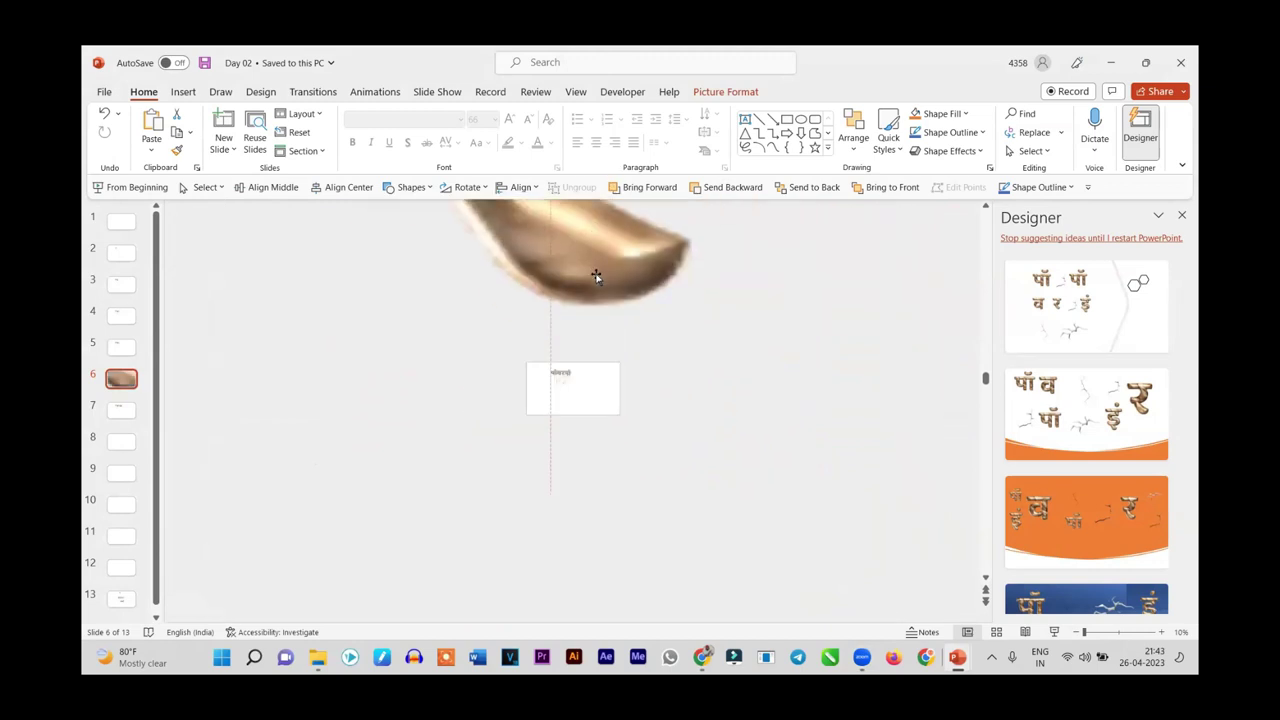
{"action": "left_click_drag", "start_coordinate": [607, 277], "coordinate": [607, 228]}
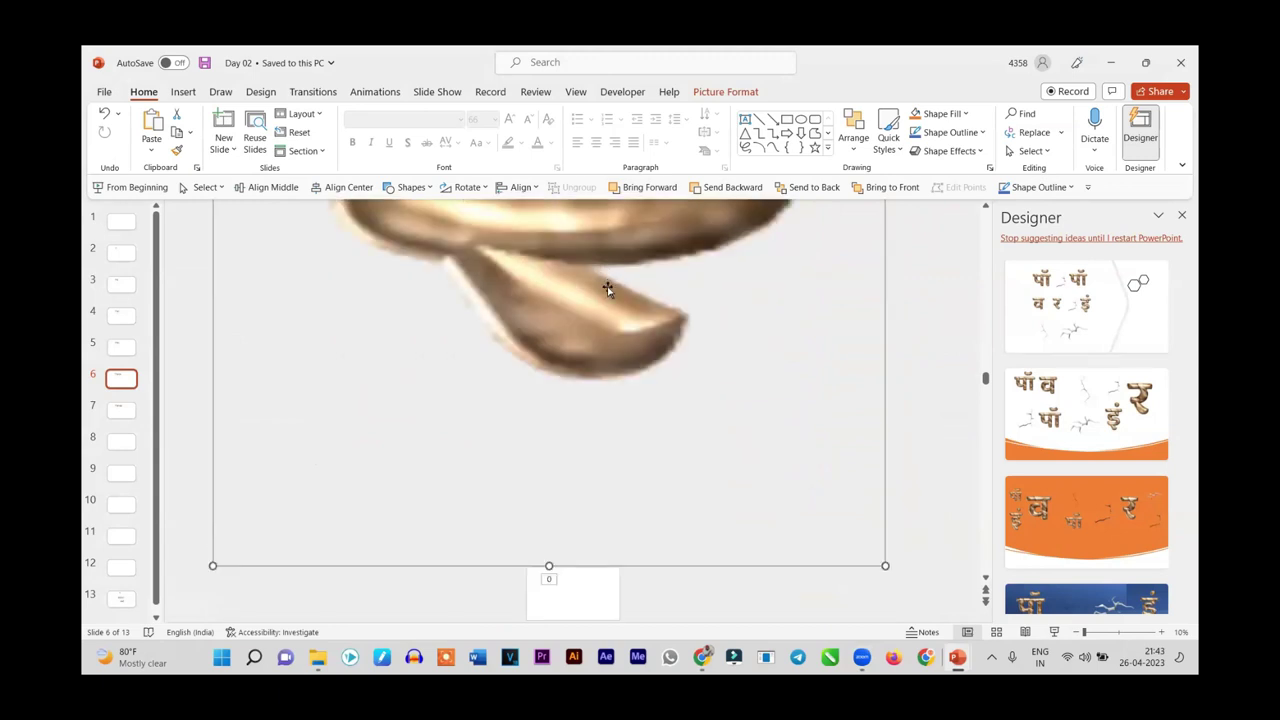
{"action": "left_click_drag", "start_coordinate": [548, 565], "coordinate": [548, 680]}
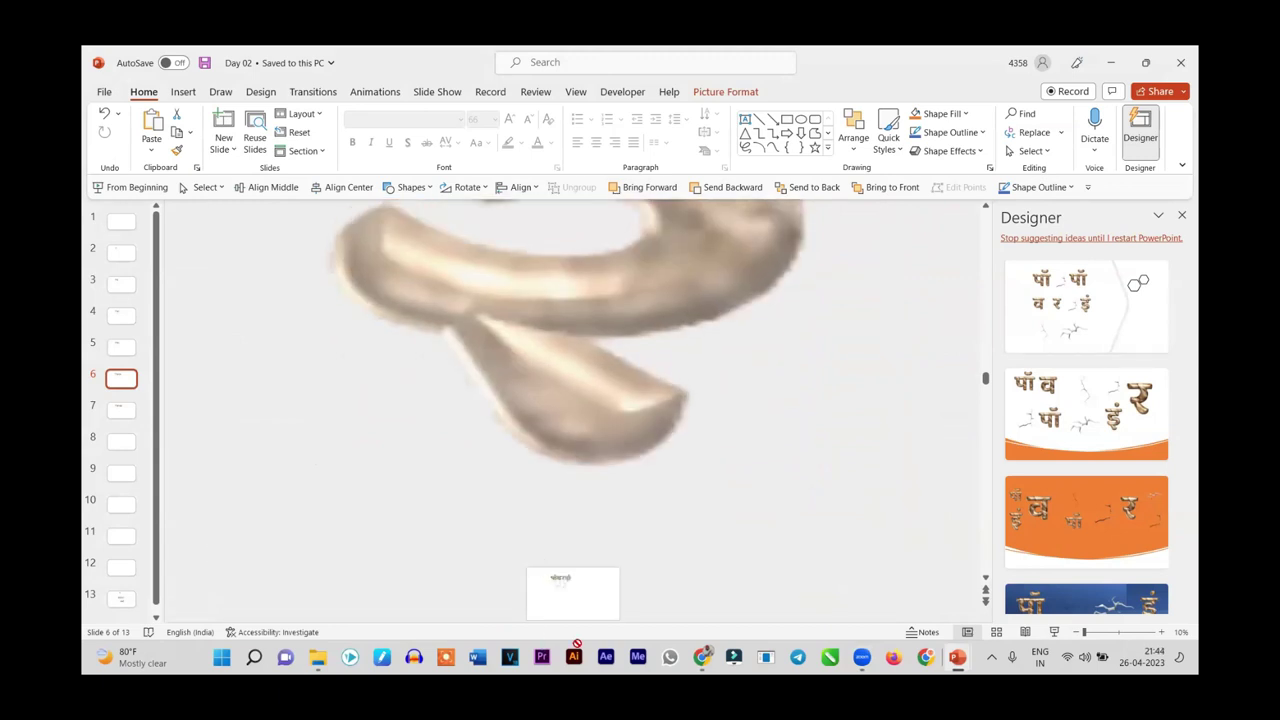
{"action": "left_click_drag", "start_coordinate": [620, 485], "coordinate": [654, 543]}
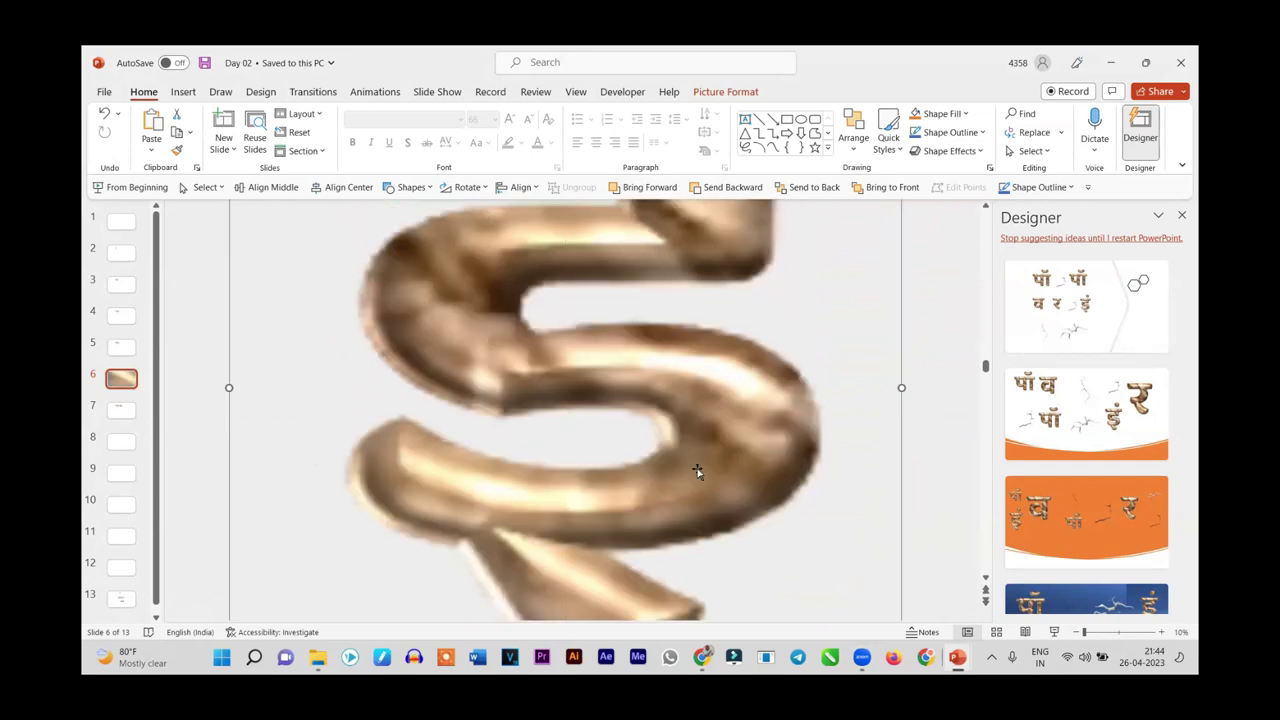
{"action": "scroll", "coordinate": [697, 471], "scroll_direction": "down", "scroll_amount": 1}
{"action": "left_click_drag", "start_coordinate": [712, 483], "coordinate": [700, 559]}
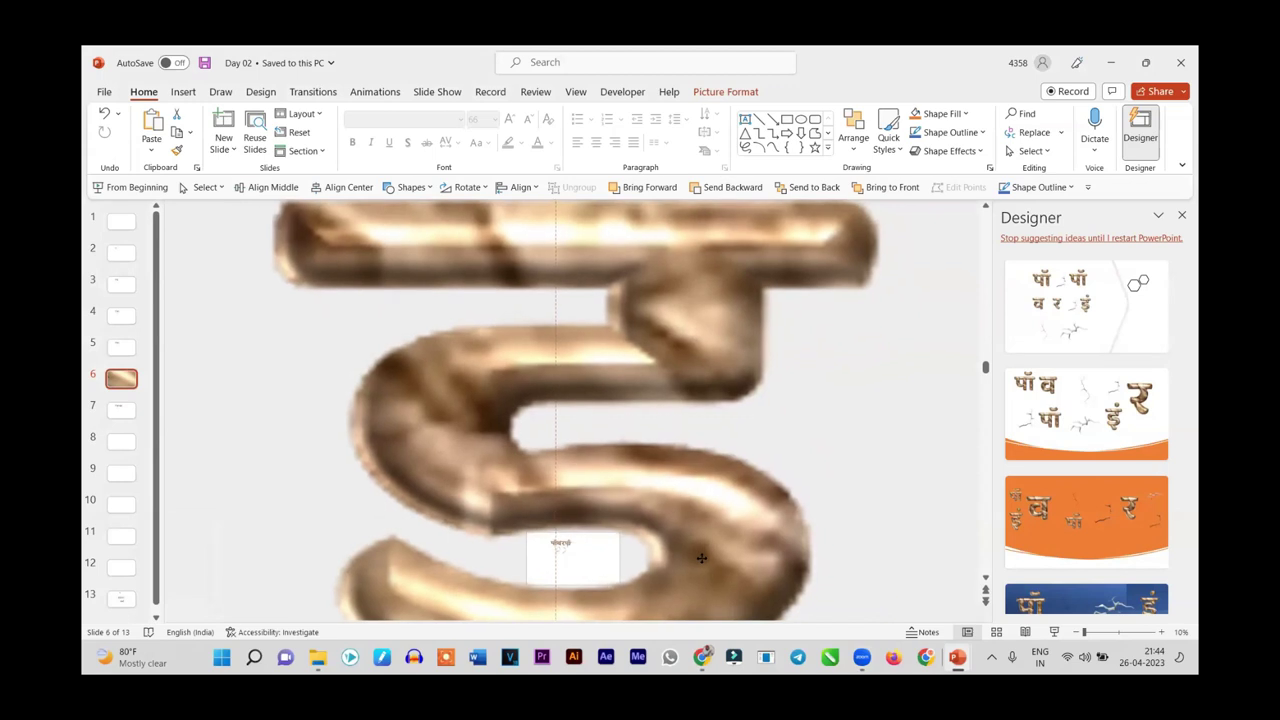
{"action": "scroll", "coordinate": [726, 551], "scroll_direction": "up", "scroll_amount": 3}
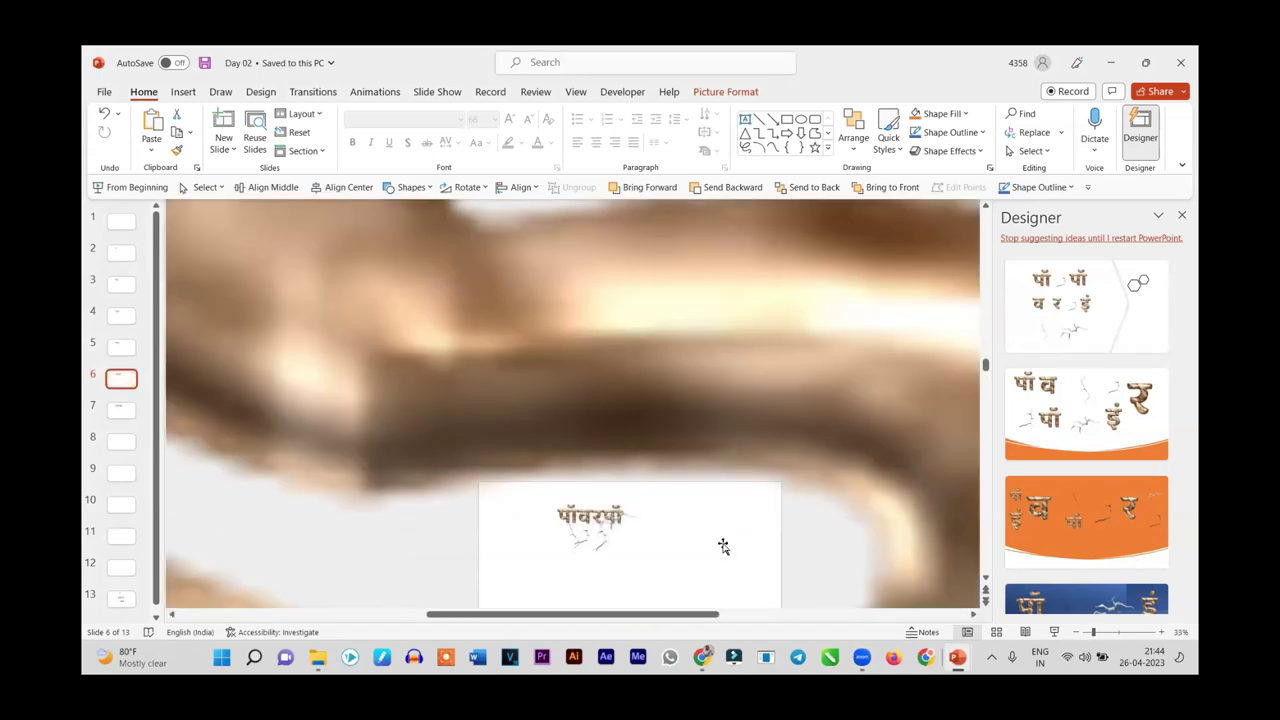
{"action": "left_click", "coordinate": [1055, 632]}
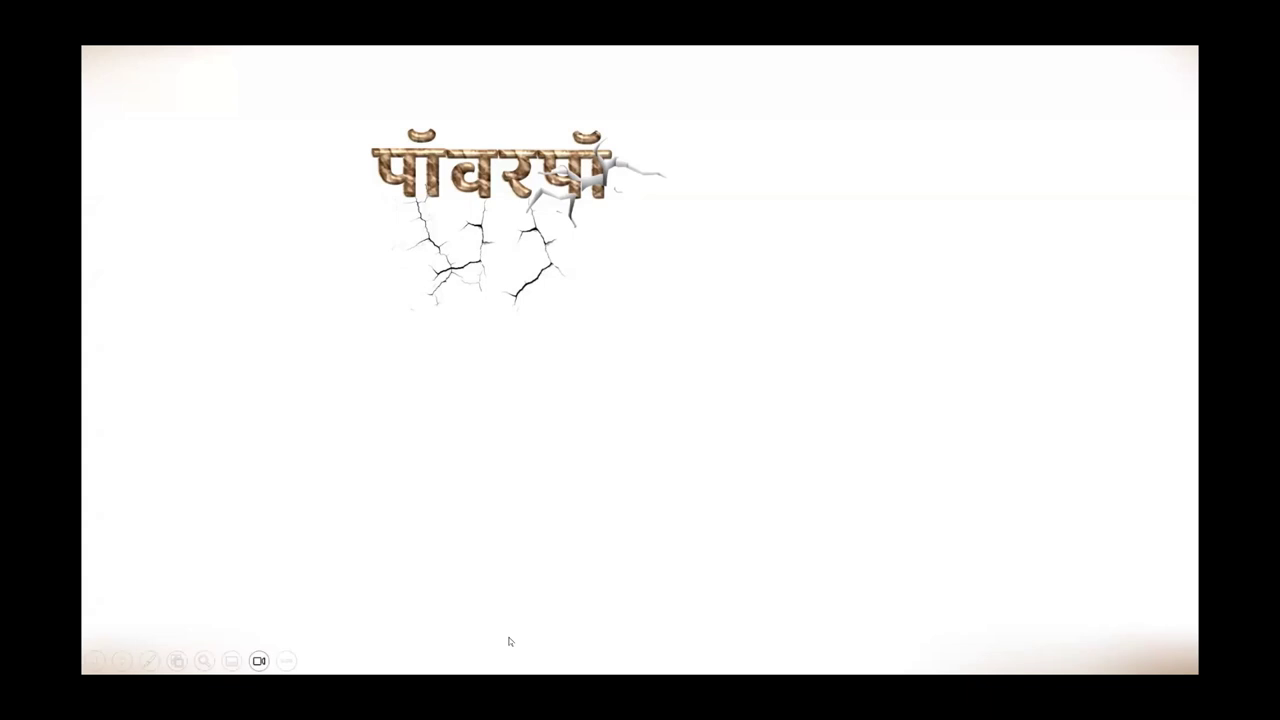
{"action": "key", "text": "super"}
{"action": "left_click", "coordinate": [249, 379]}
{"action": "right_click", "coordinate": [249, 379]}
{"action": "key", "text": "n"}
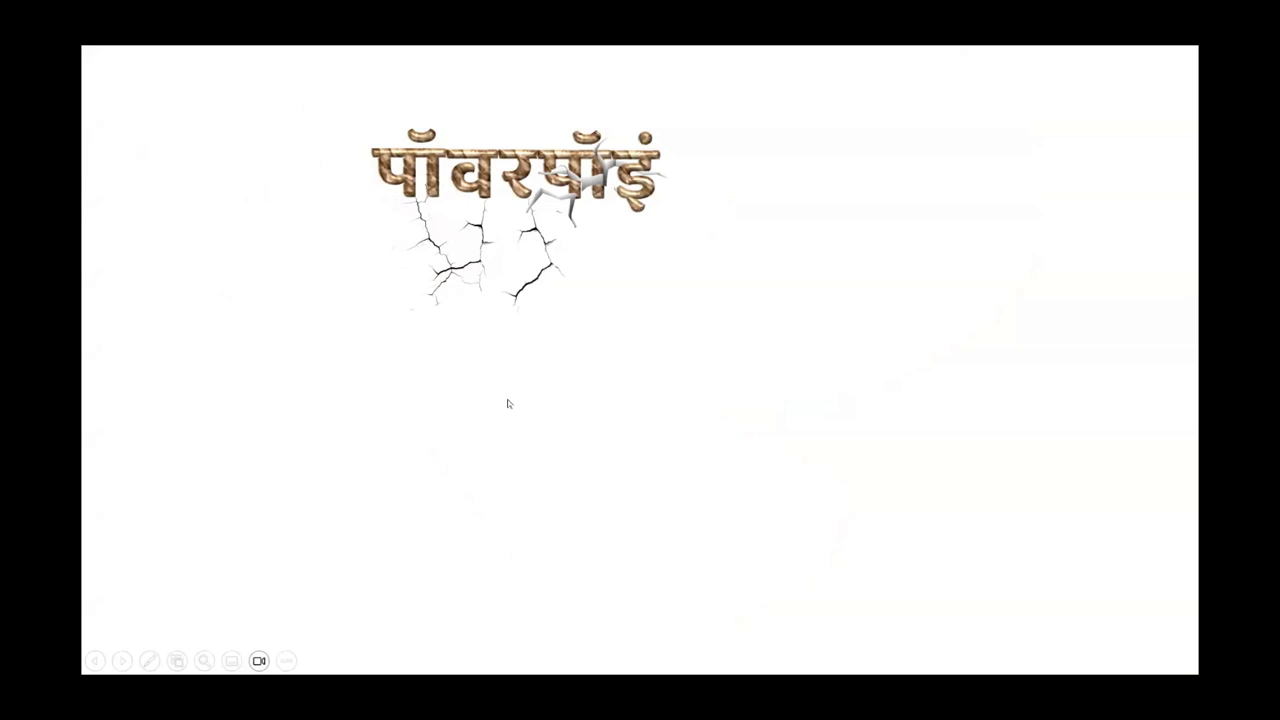
{"action": "key", "text": "Escape"}
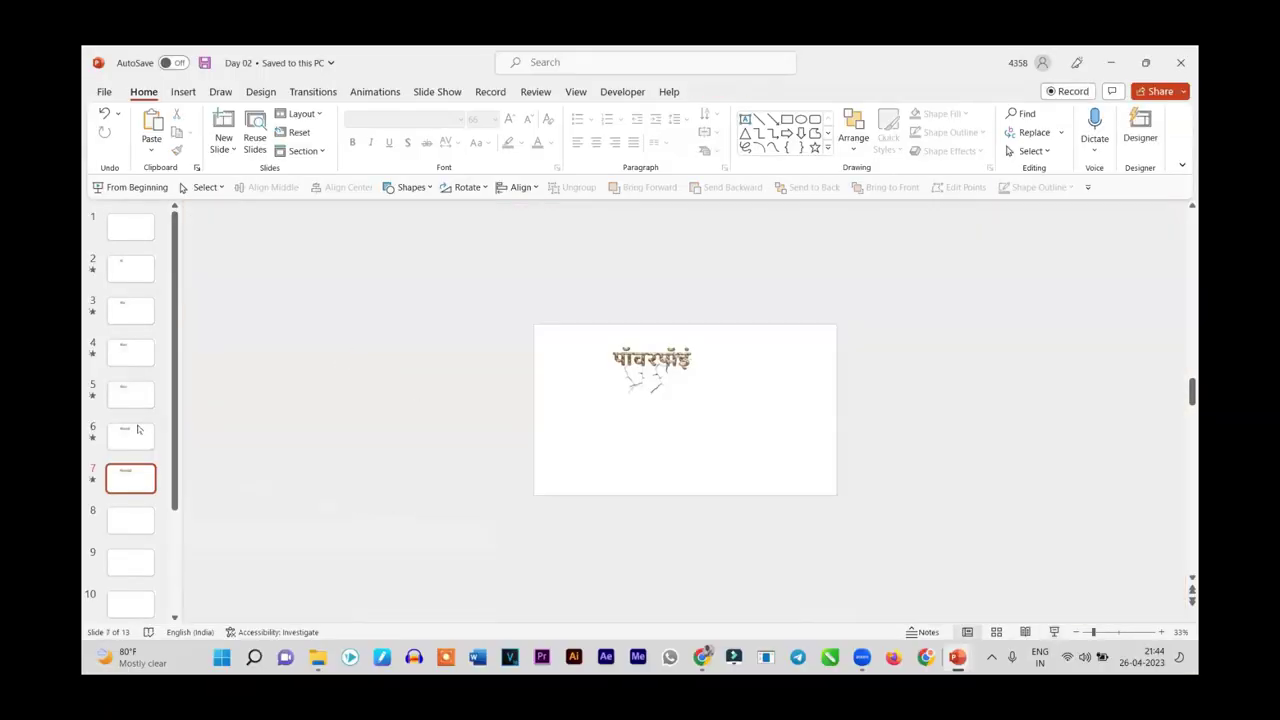
{"action": "left_click", "coordinate": [126, 437]}
Select the big इं letter picture and shift it upward on slide 6
{"action": "left_click", "coordinate": [543, 551]}
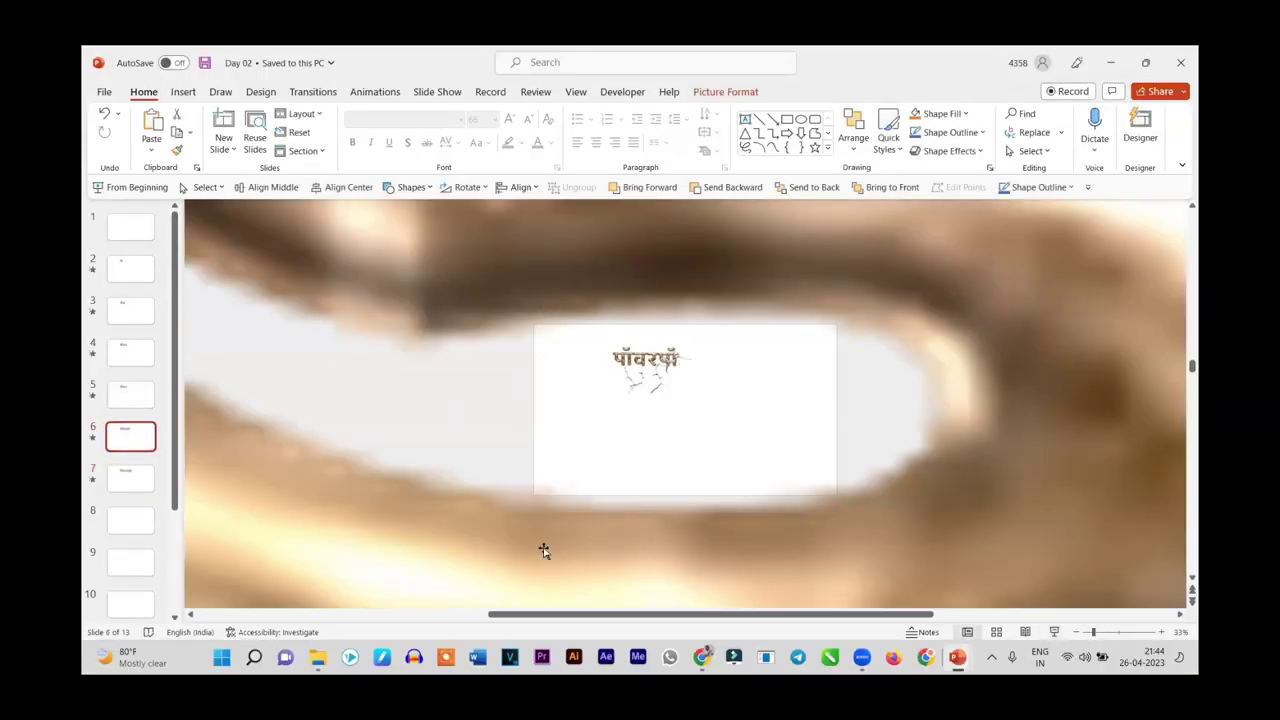
{"action": "scroll", "coordinate": [560, 537], "scroll_direction": "down", "scroll_amount": 1}
{"action": "scroll", "coordinate": [563, 533], "scroll_direction": "down", "scroll_amount": 3}
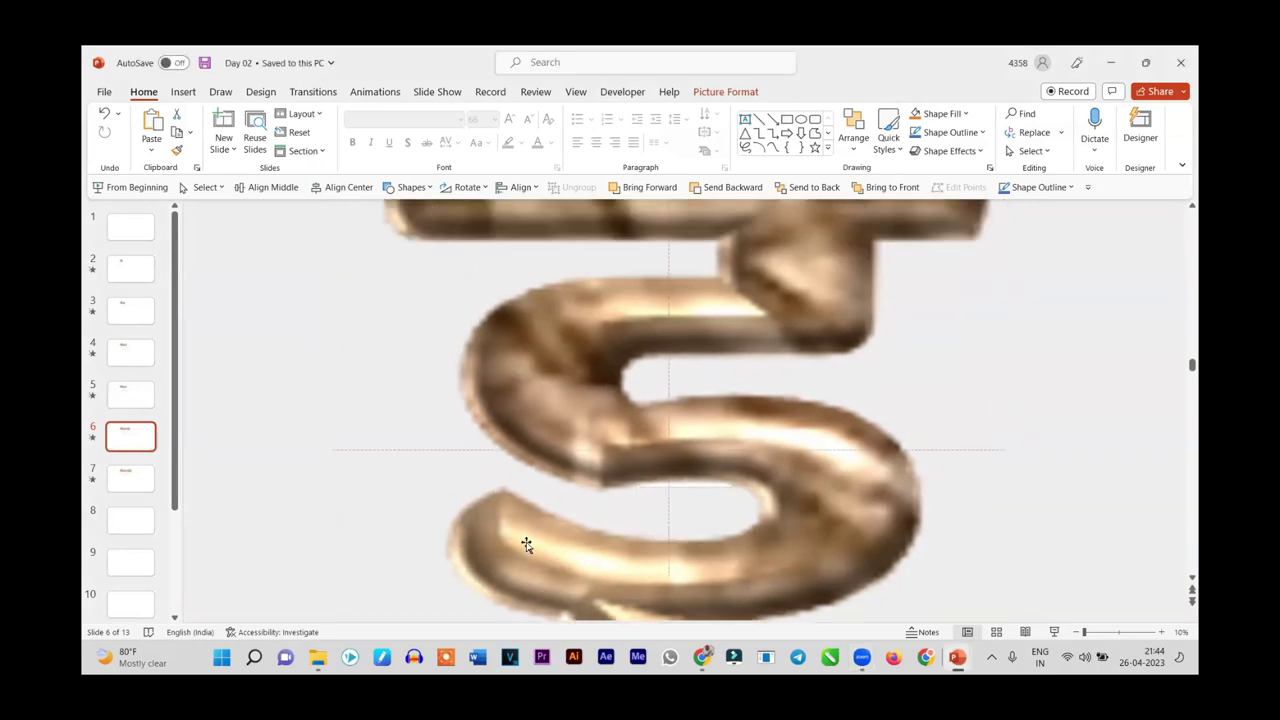
{"action": "left_click", "coordinate": [585, 456]}
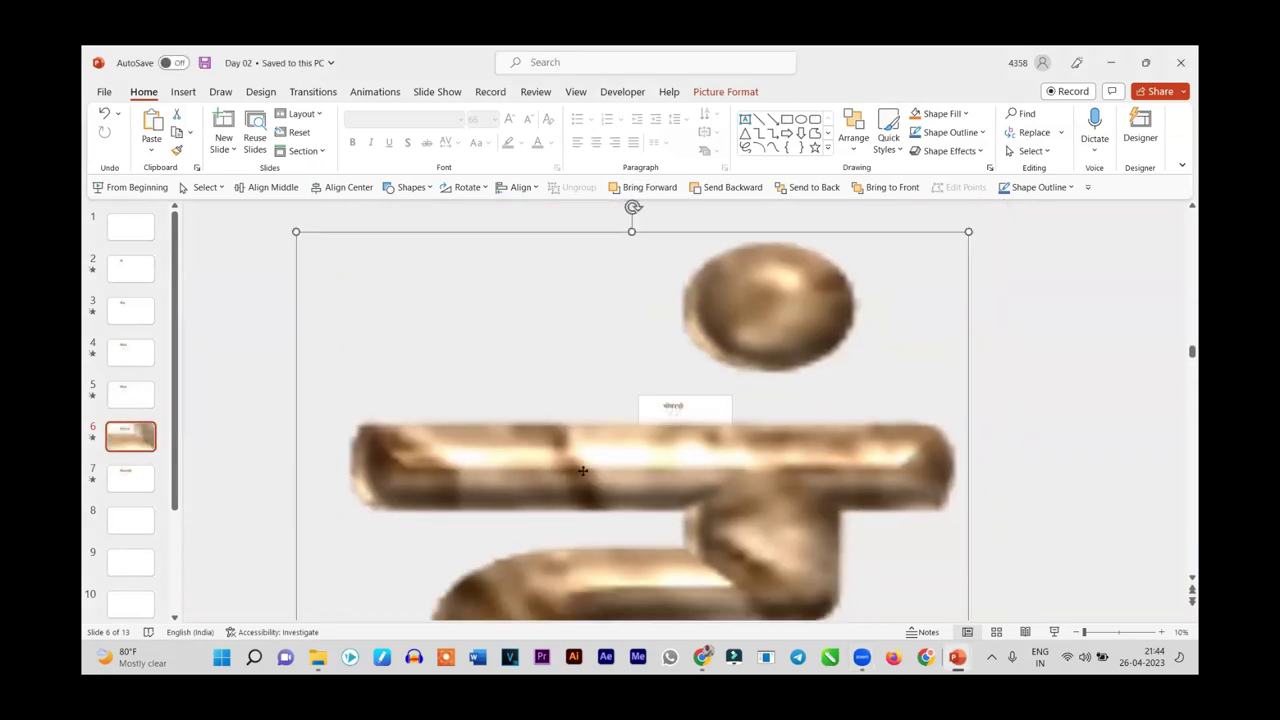
{"action": "scroll", "coordinate": [551, 517], "scroll_direction": "down", "scroll_amount": 2}
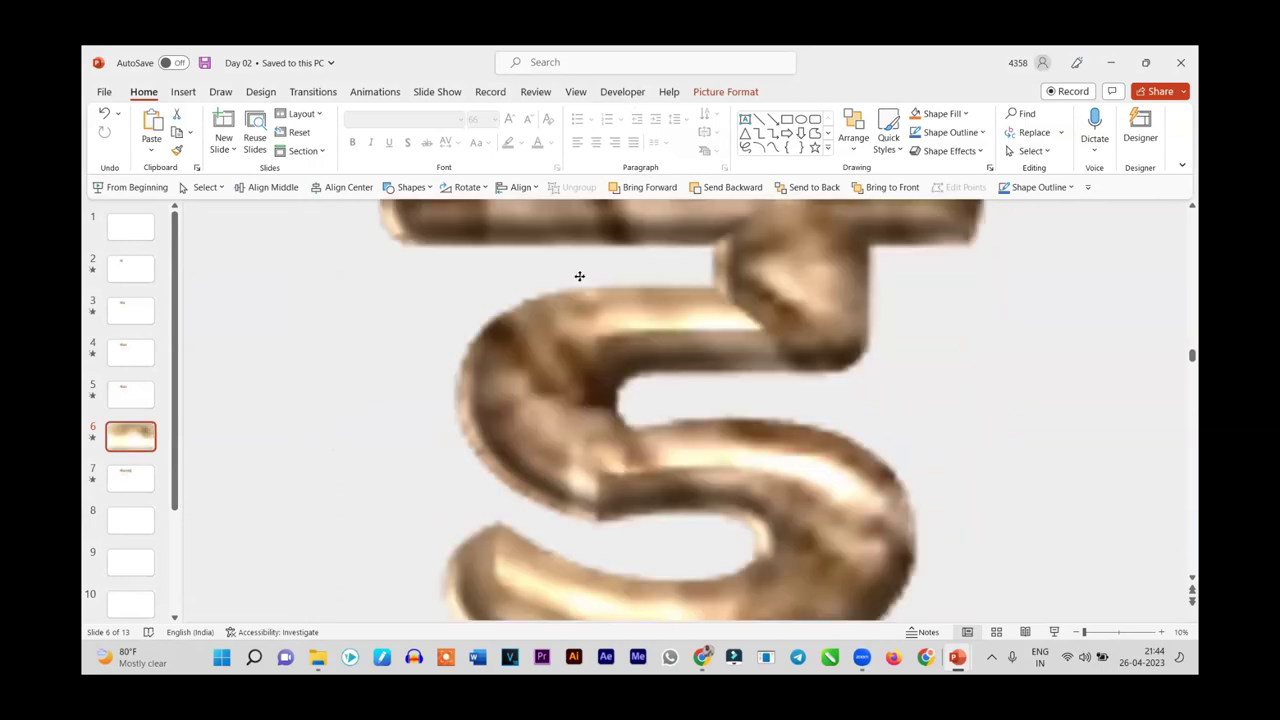
{"action": "scroll", "coordinate": [588, 424], "scroll_direction": "down", "scroll_amount": 2}
{"action": "left_click_drag", "start_coordinate": [588, 424], "coordinate": [600, 408]}
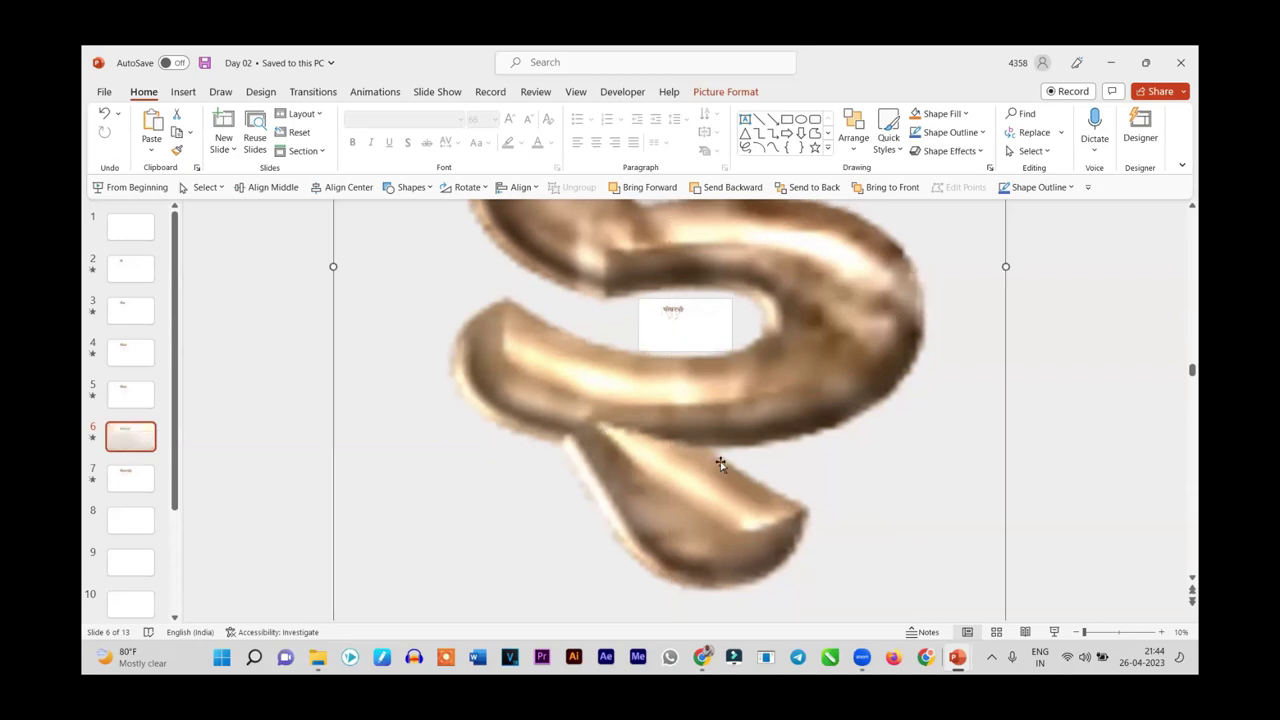
{"action": "scroll", "coordinate": [766, 436], "scroll_direction": "down", "scroll_amount": 1}
{"action": "mouse_move", "coordinate": [718, 421]}
{"action": "left_mouse_down"}
{"action": "mouse_move", "coordinate": [706, 271]}
{"action": "mouse_move", "coordinate": [694, 394]}
{"action": "left_mouse_up"}
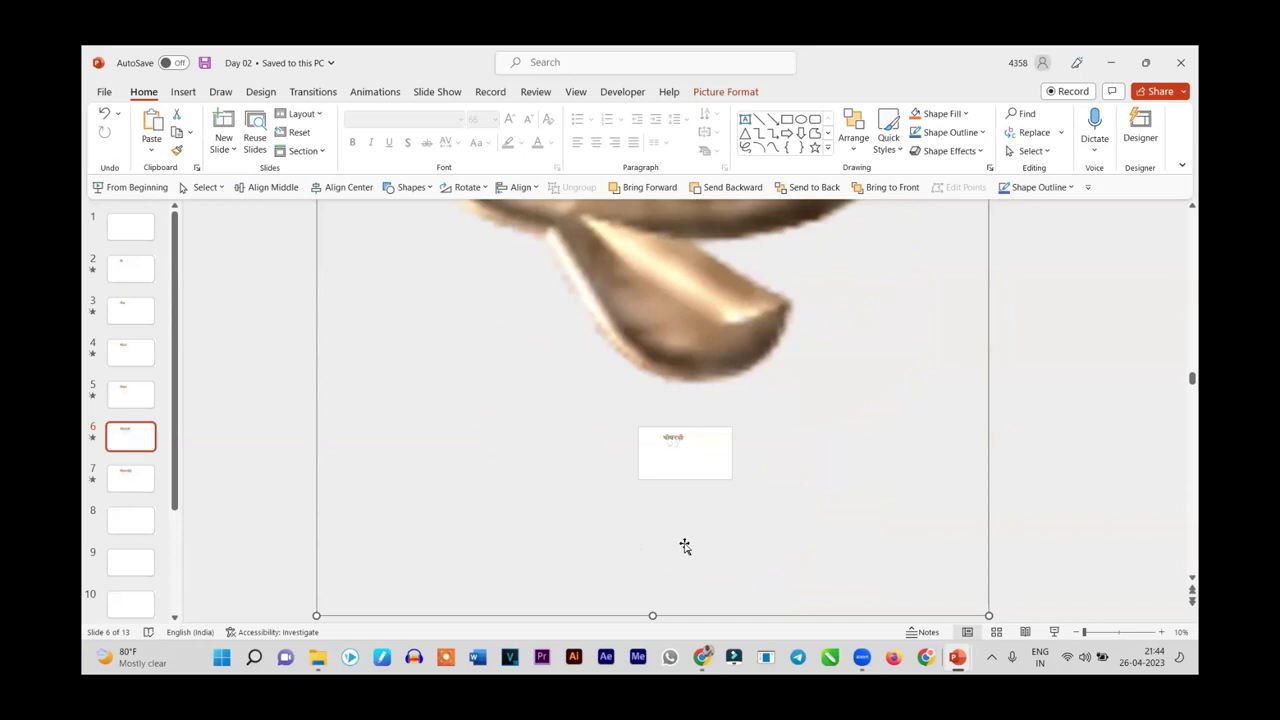
Stretch the इं picture's frame downward and settle it along the alignment guide
{"action": "left_click_drag", "start_coordinate": [705, 548], "coordinate": [700, 280]}
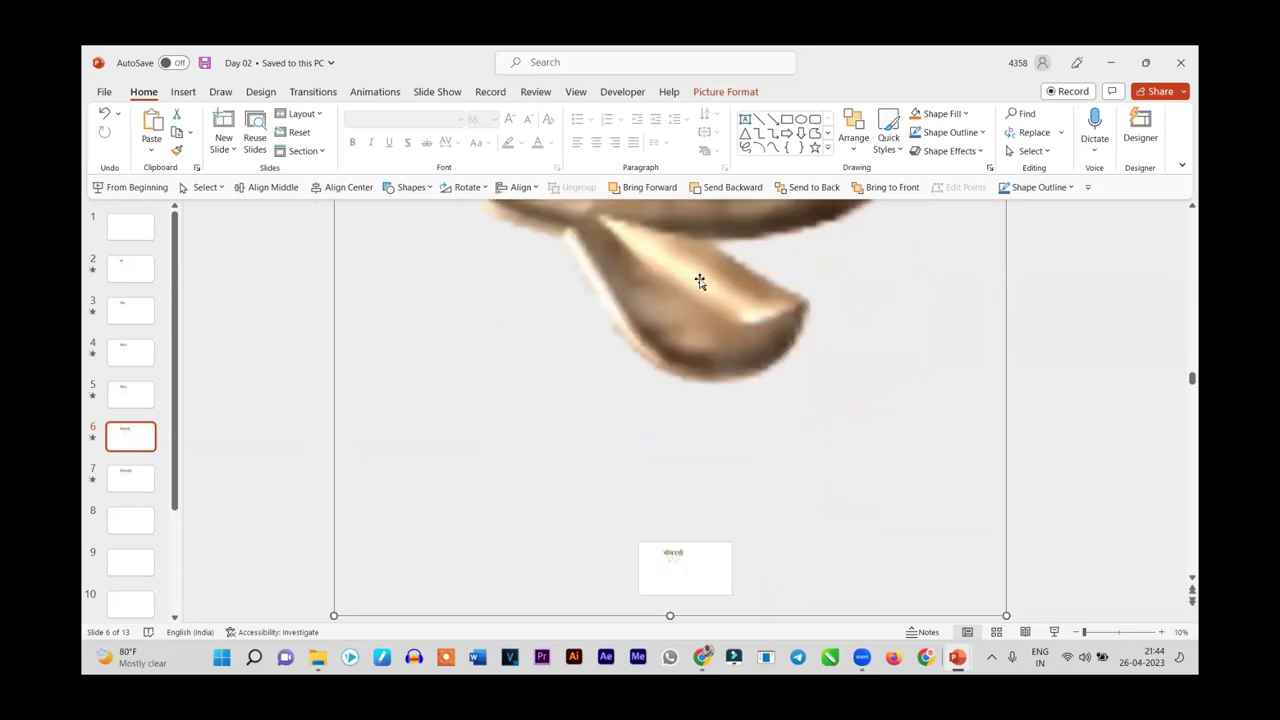
{"action": "left_click_drag", "start_coordinate": [705, 342], "coordinate": [709, 220]}
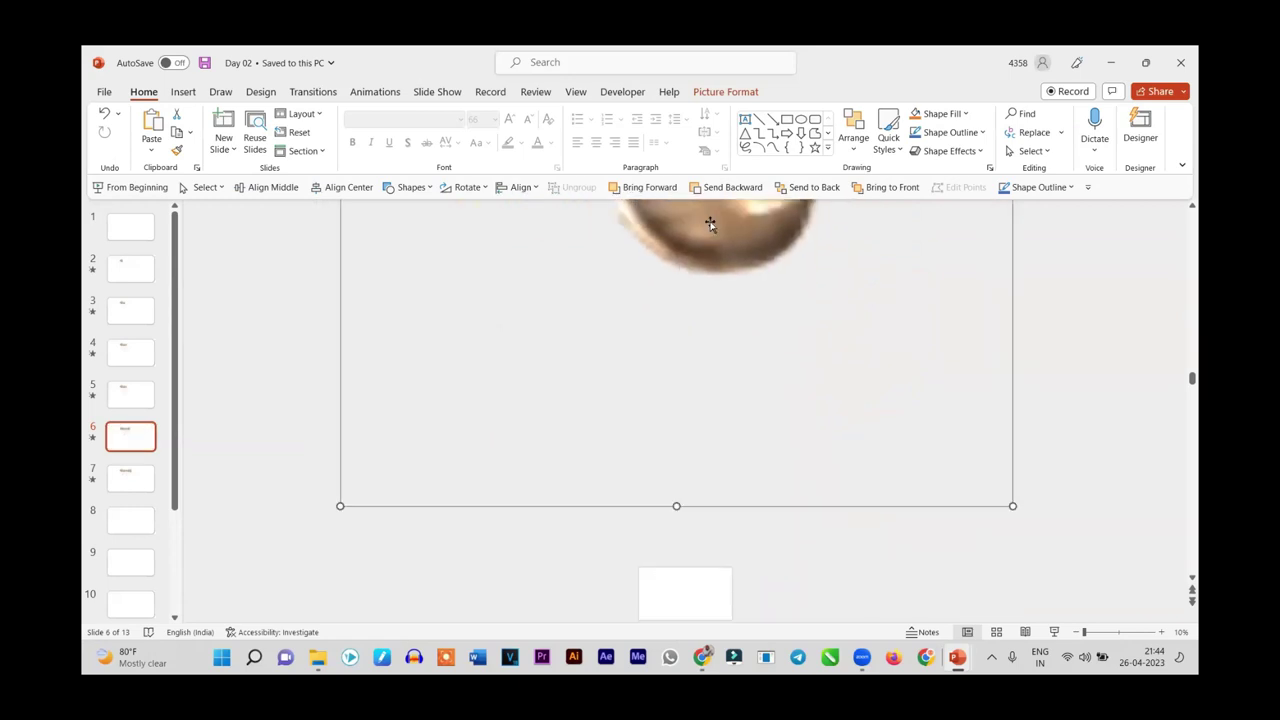
{"action": "left_click_drag", "start_coordinate": [676, 506], "coordinate": [686, 563]}
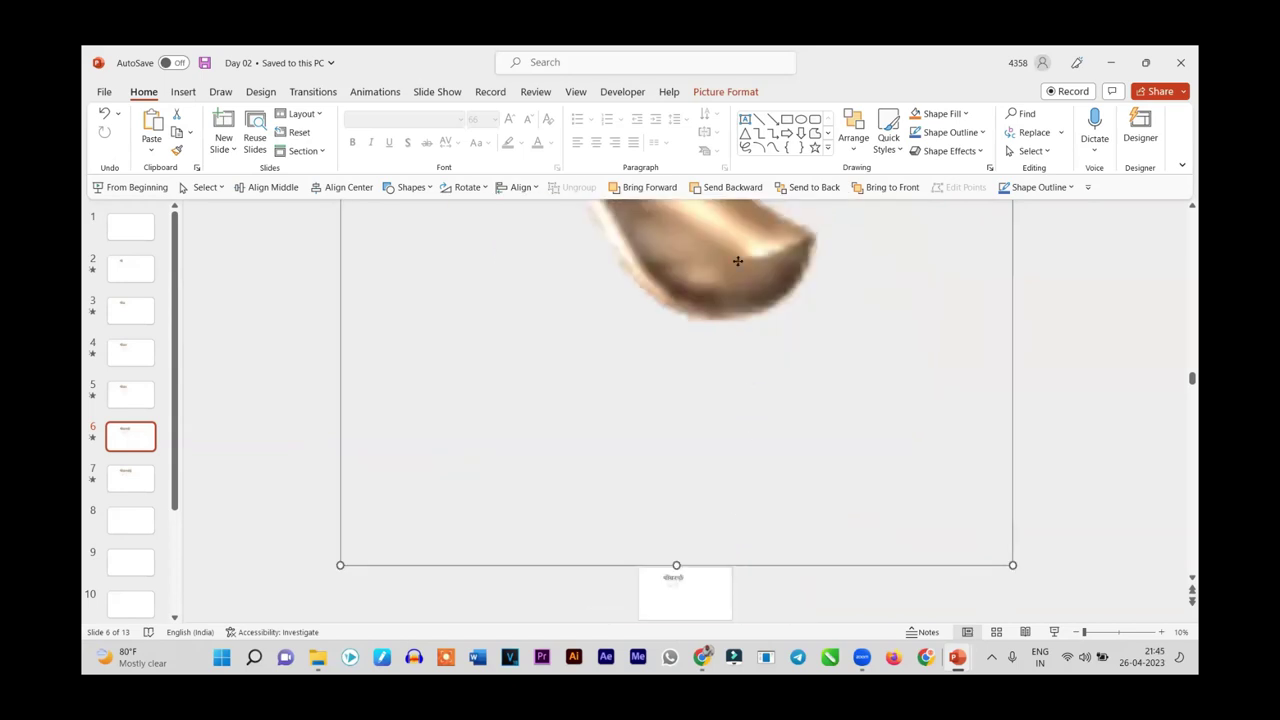
{"action": "left_click_drag", "start_coordinate": [737, 263], "coordinate": [707, 490]}
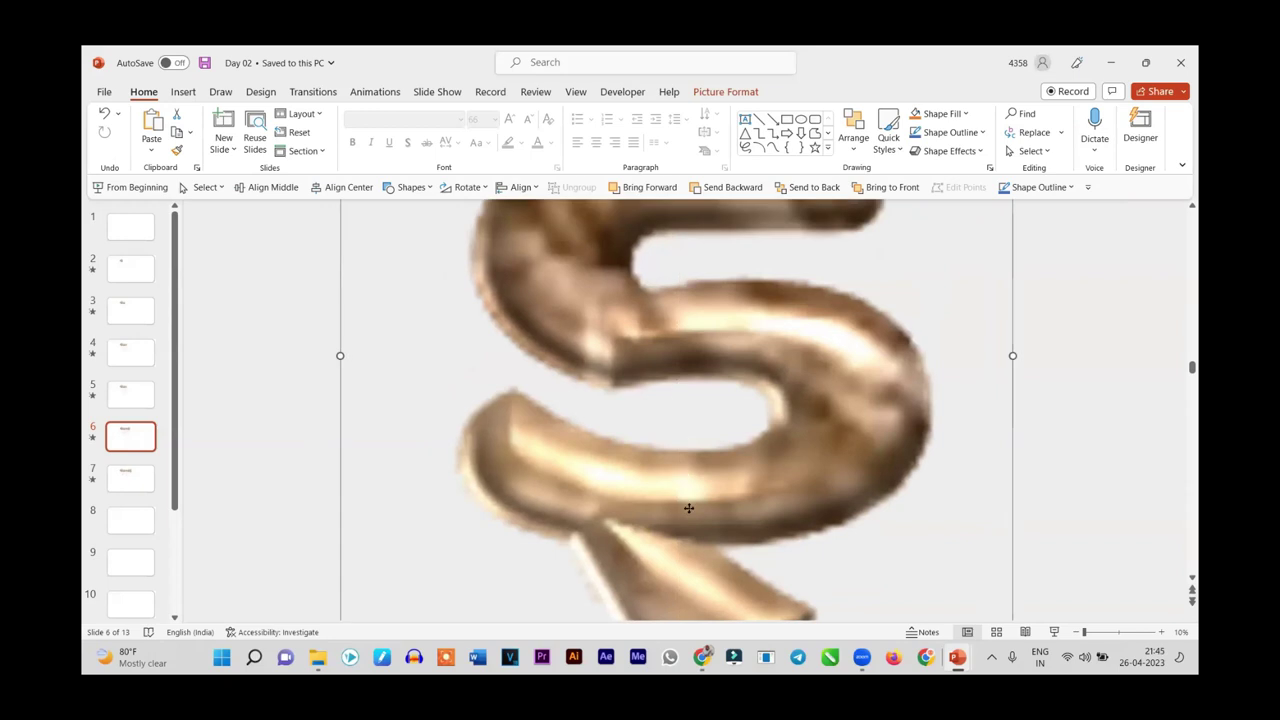
{"action": "left_click_drag", "start_coordinate": [783, 461], "coordinate": [786, 480]}
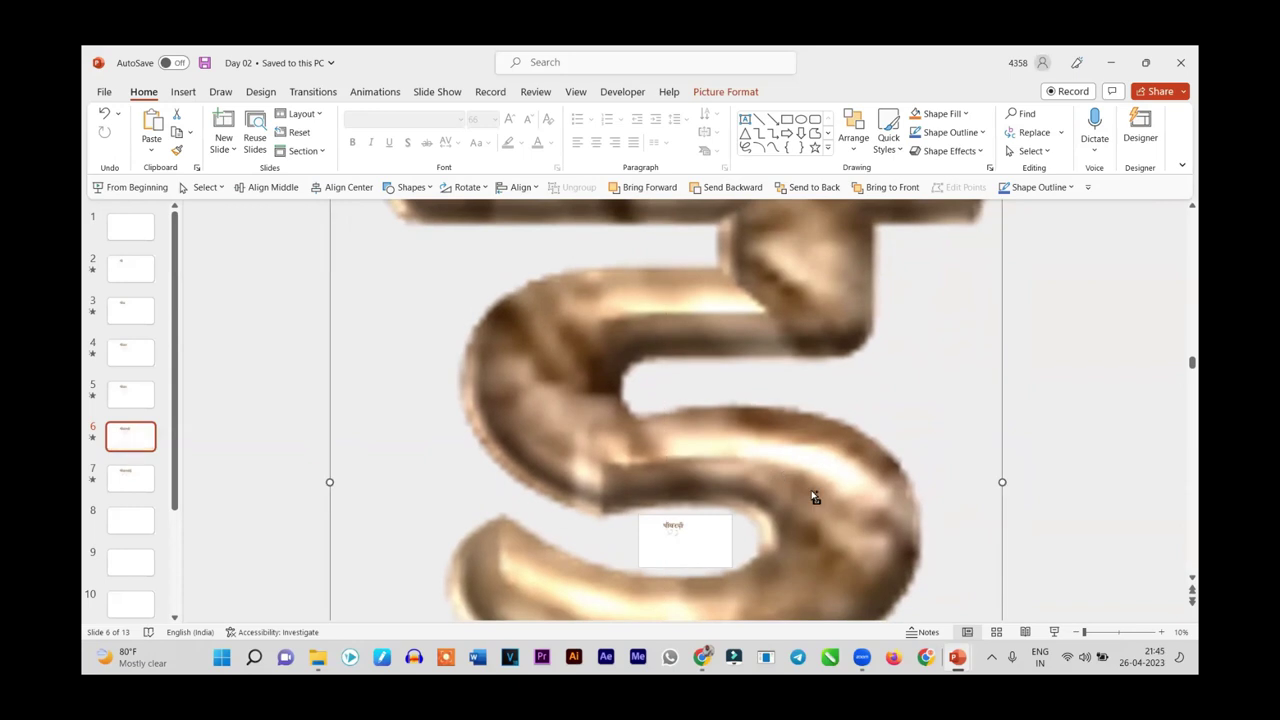
{"action": "scroll", "coordinate": [811, 494], "scroll_direction": "up", "scroll_amount": 2}
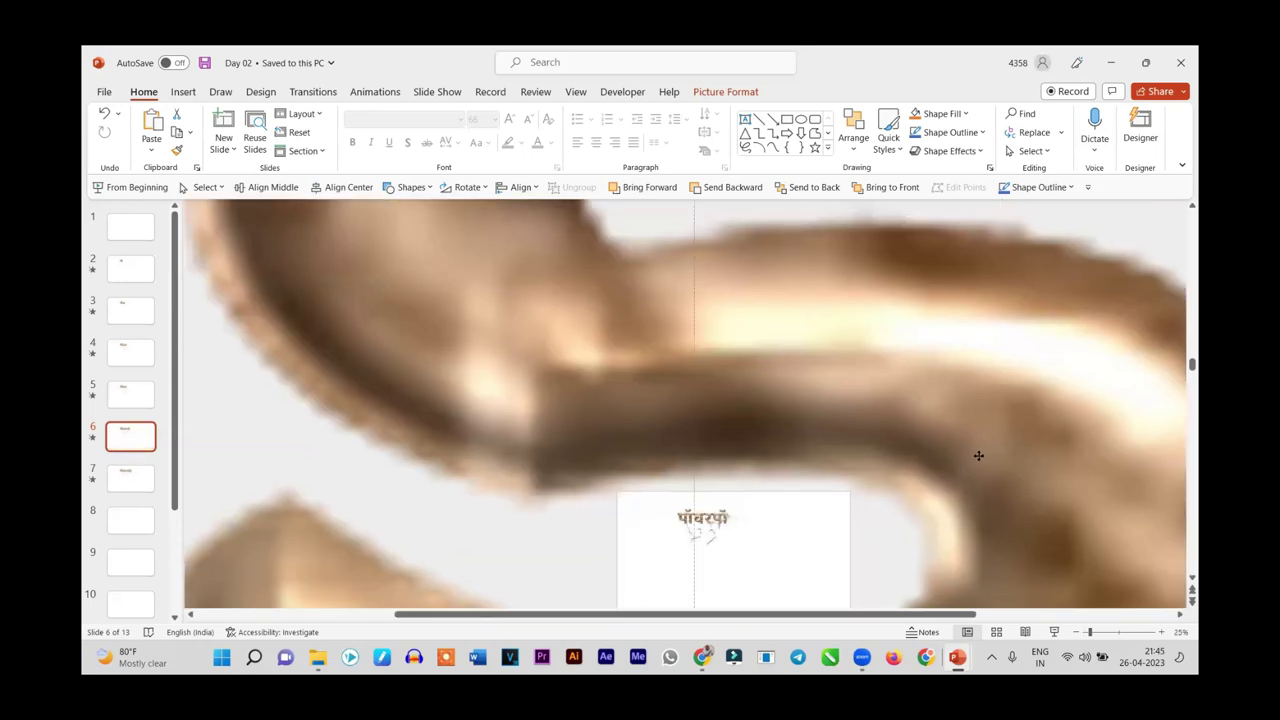
{"action": "scroll", "coordinate": [837, 437], "scroll_direction": "down", "scroll_amount": 1}
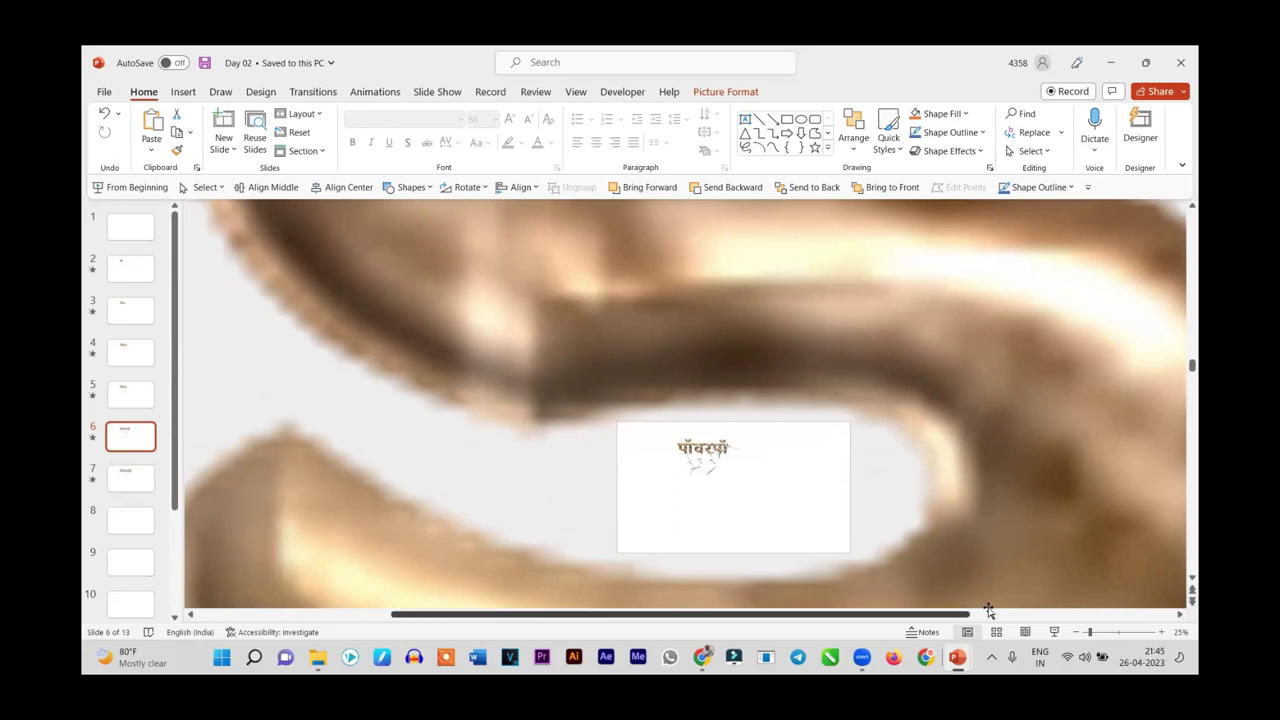
Play the slide show from slide 6 to check the cracked title, then end it
{"action": "left_click", "coordinate": [1054, 632]}
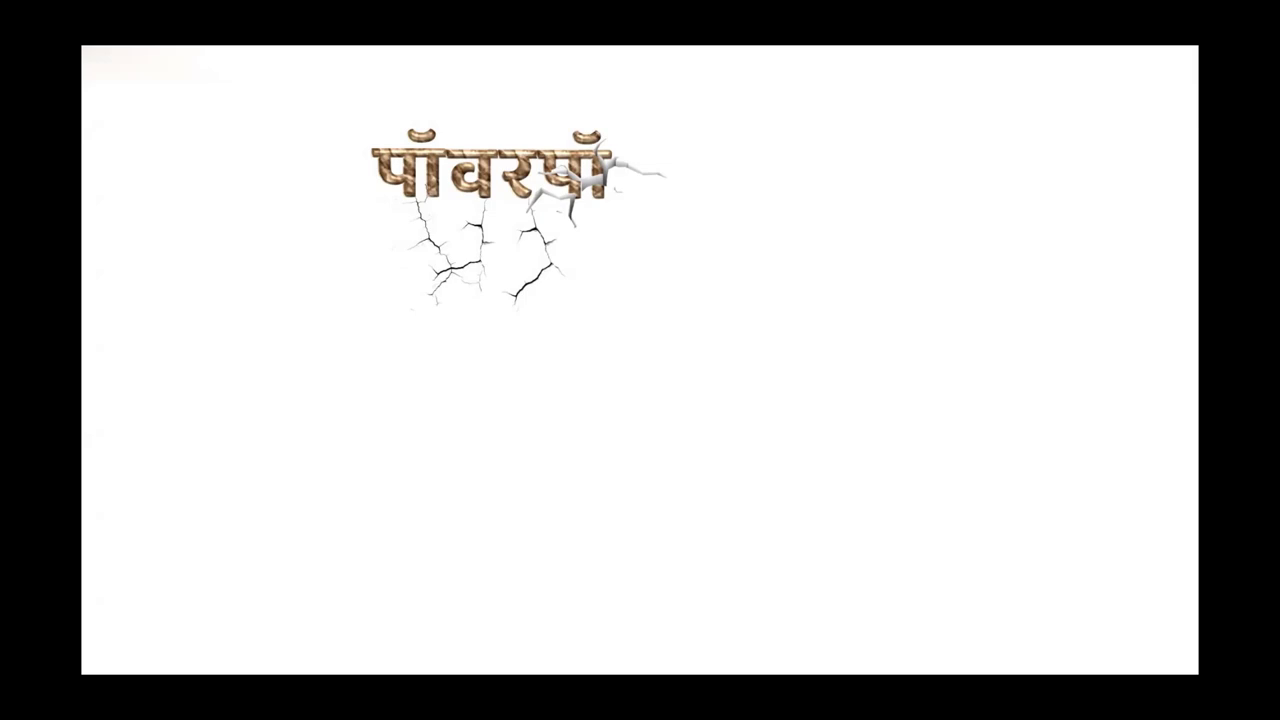
{"action": "key", "text": "super"}
{"action": "key", "text": "super"}
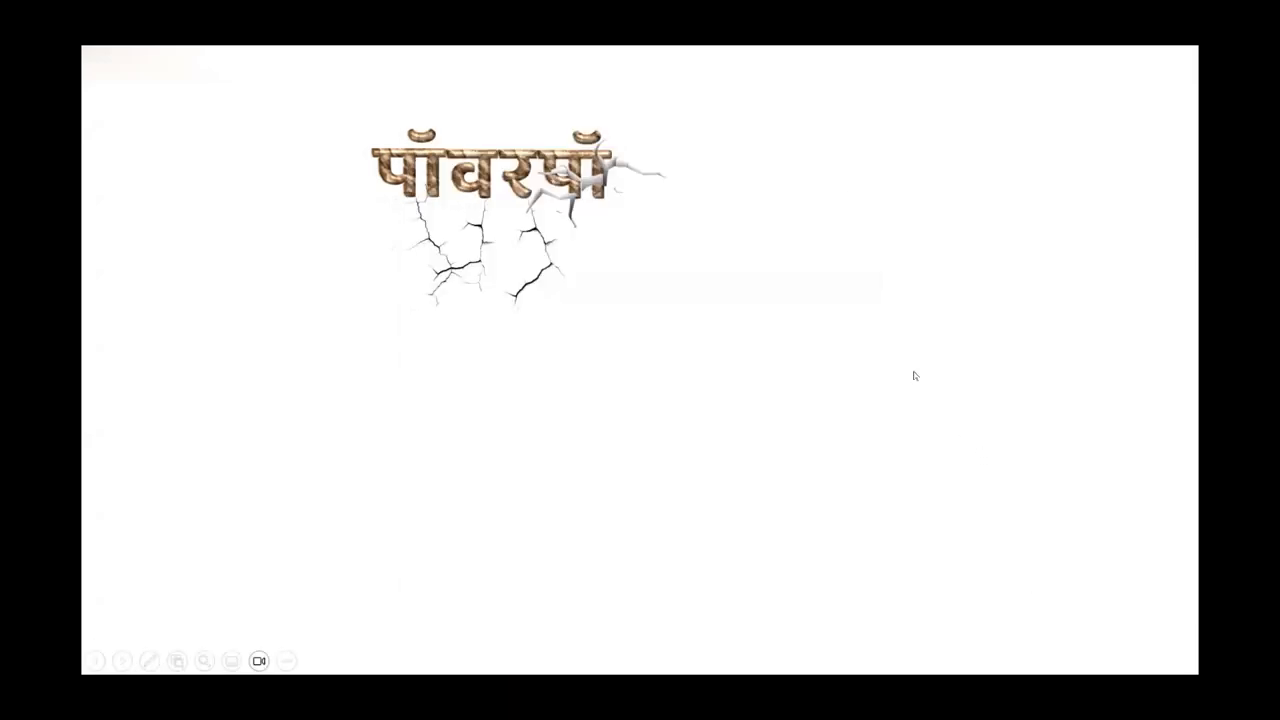
{"action": "right_click", "coordinate": [914, 376]}
{"action": "key", "text": "Escape"}
{"action": "right_click", "coordinate": [886, 424]}
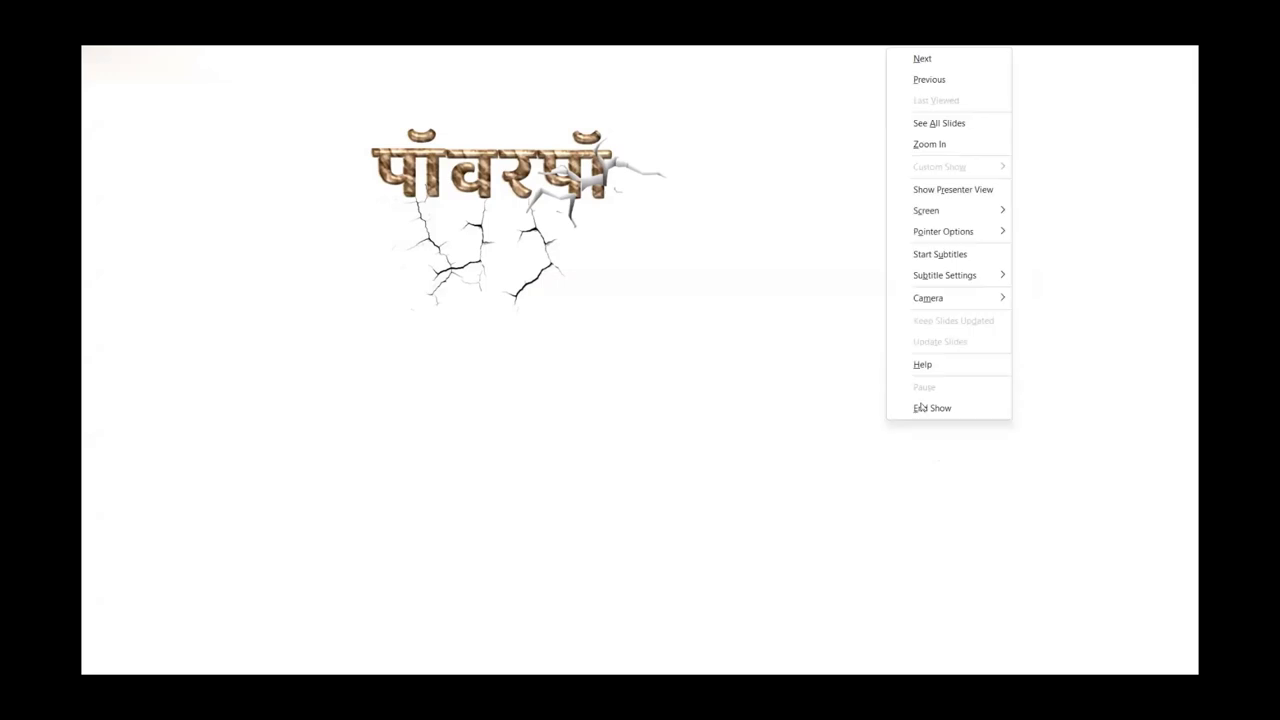
{"action": "left_click", "coordinate": [924, 408]}
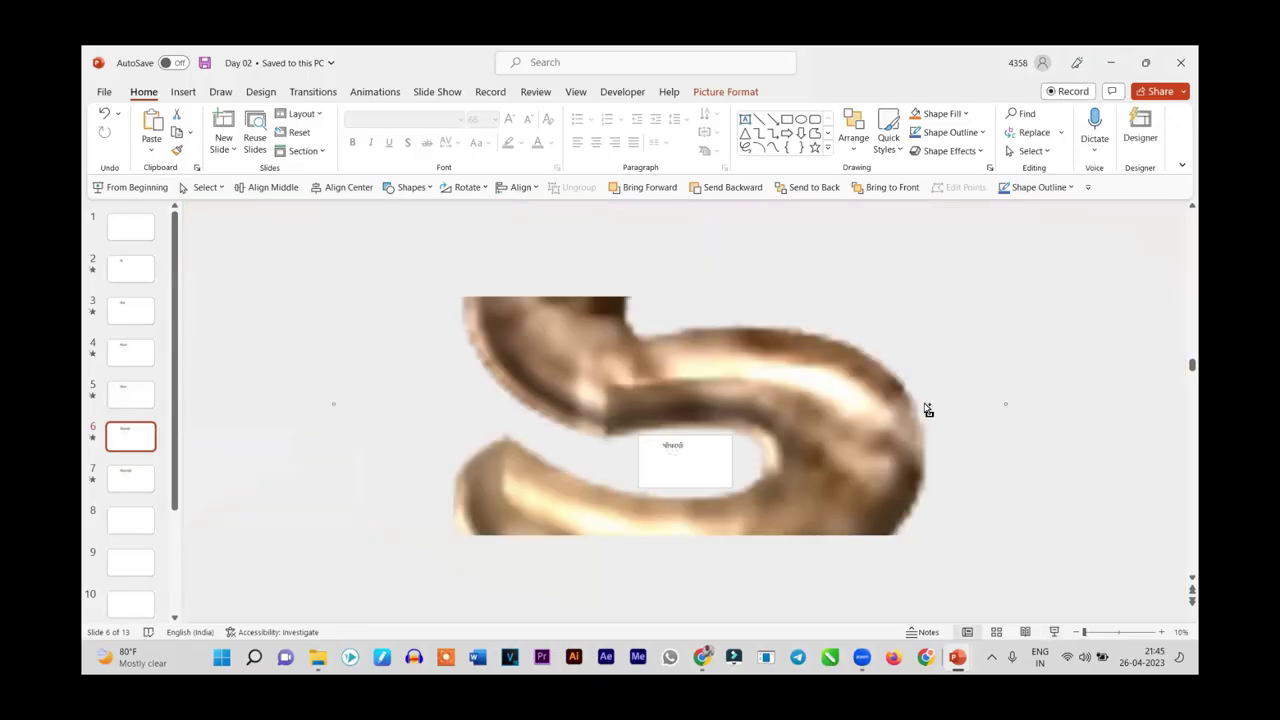
Preview slide 7's Morph transition twice
{"action": "left_click", "coordinate": [130, 478]}
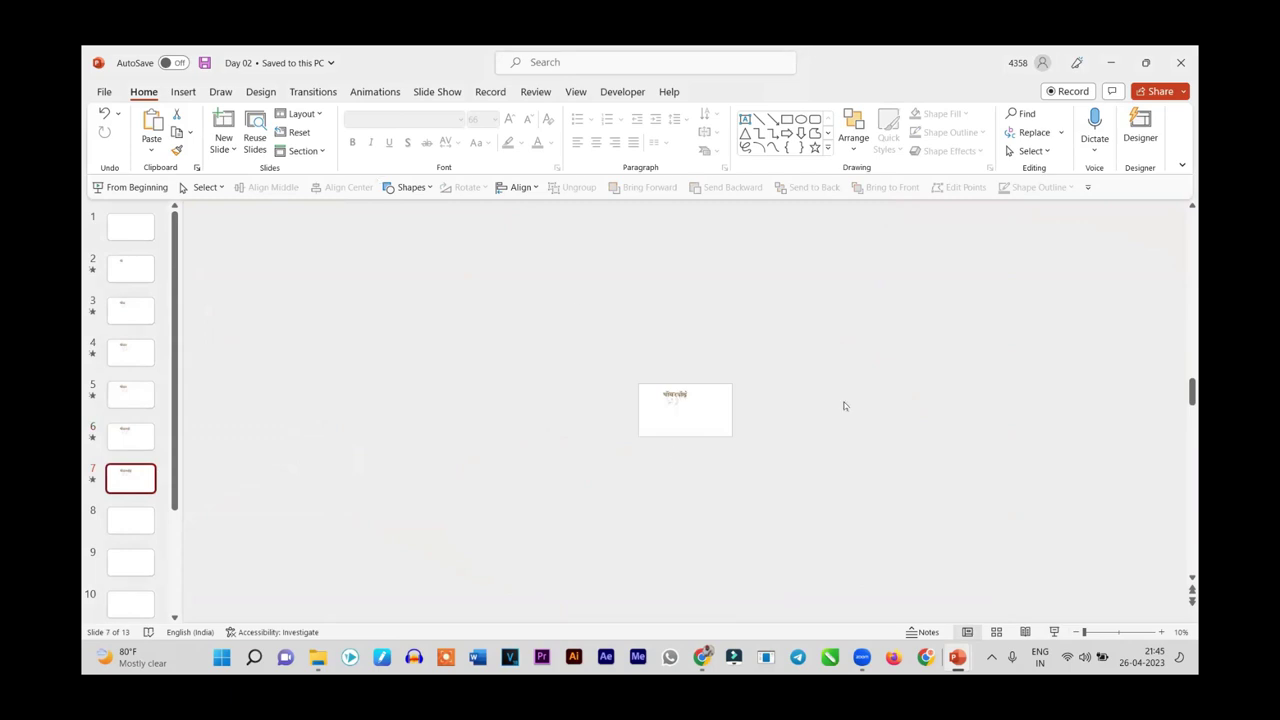
{"action": "scroll", "coordinate": [843, 406], "scroll_direction": "up", "scroll_amount": 5}
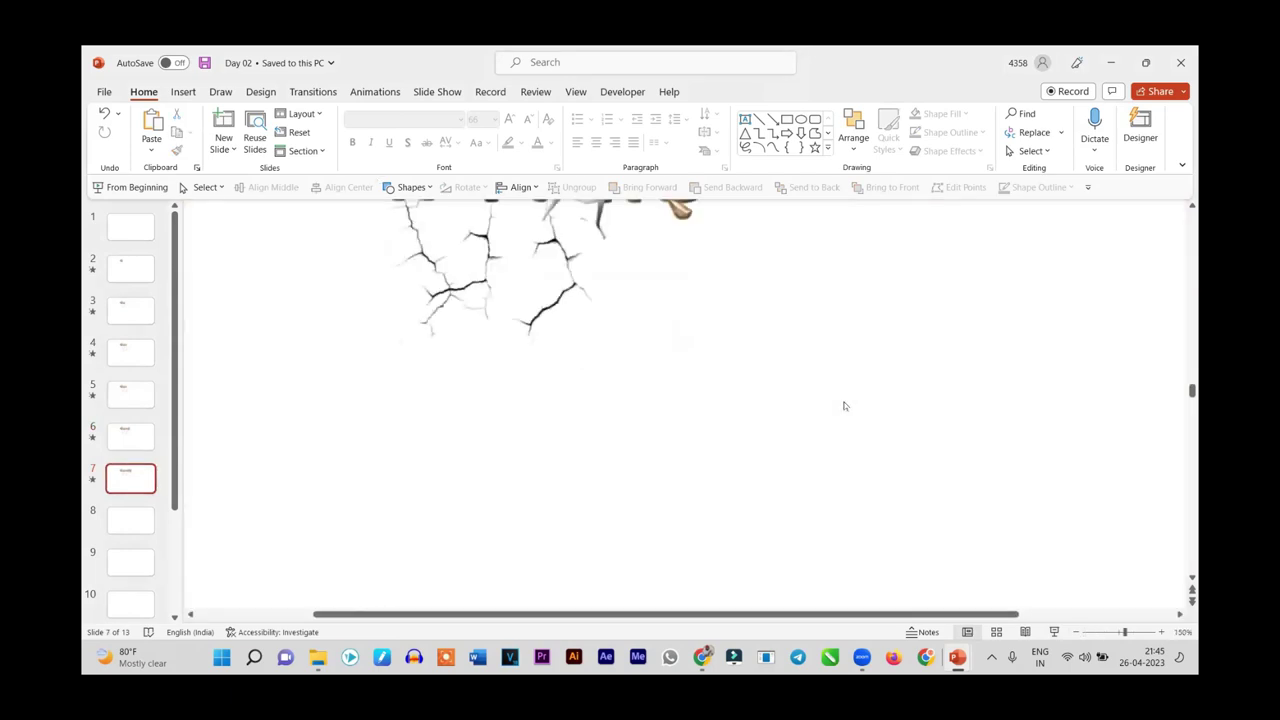
{"action": "left_click", "coordinate": [383, 92]}
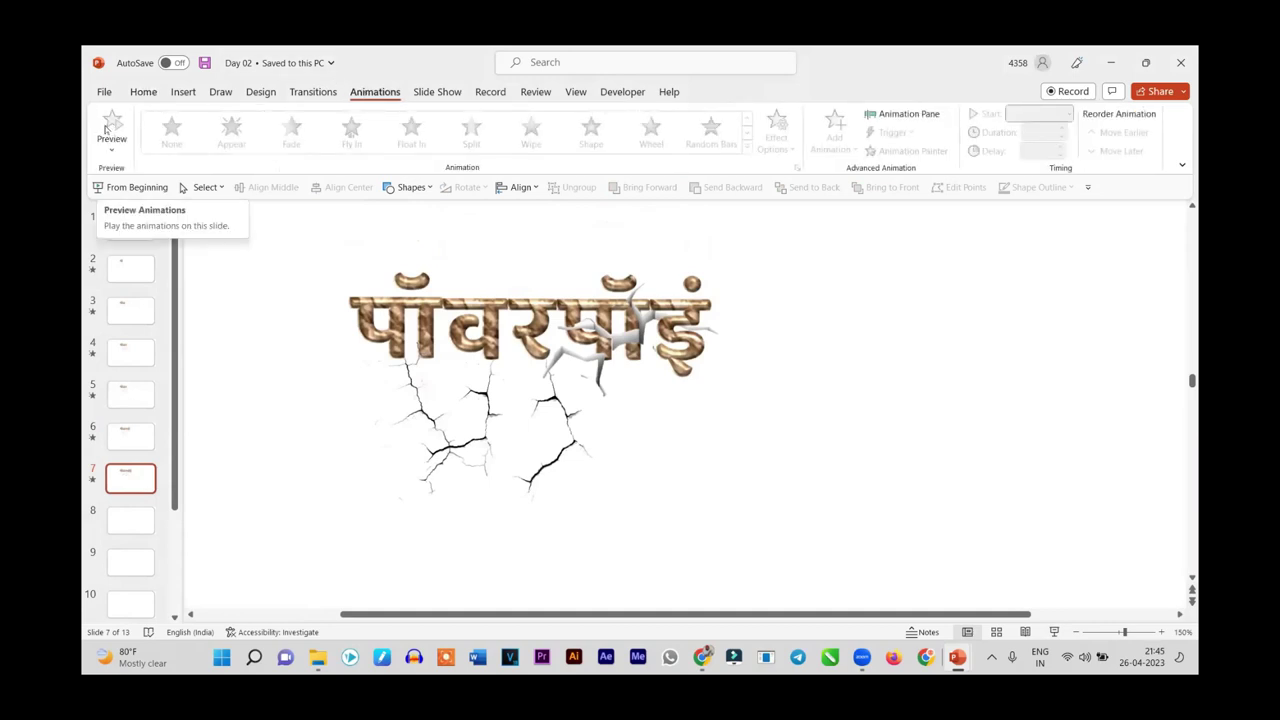
{"action": "left_click", "coordinate": [313, 92]}
{"action": "left_click", "coordinate": [103, 123]}
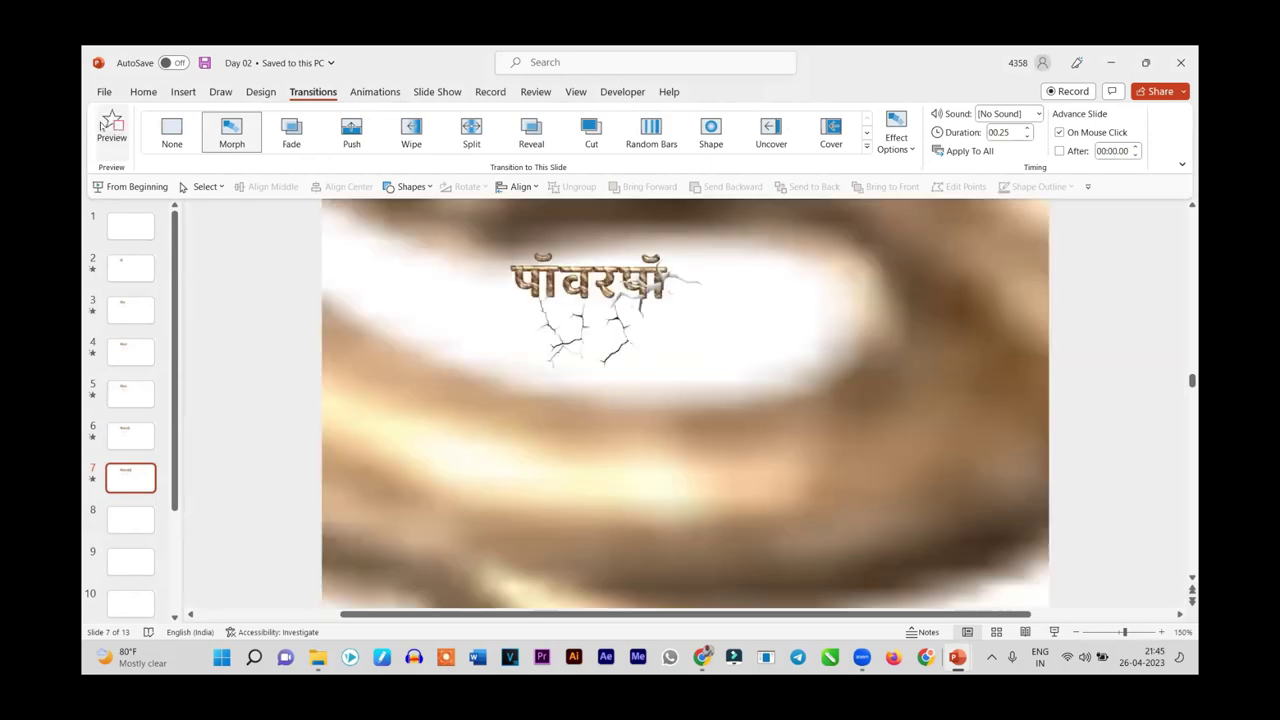
{"action": "left_click", "coordinate": [103, 124]}
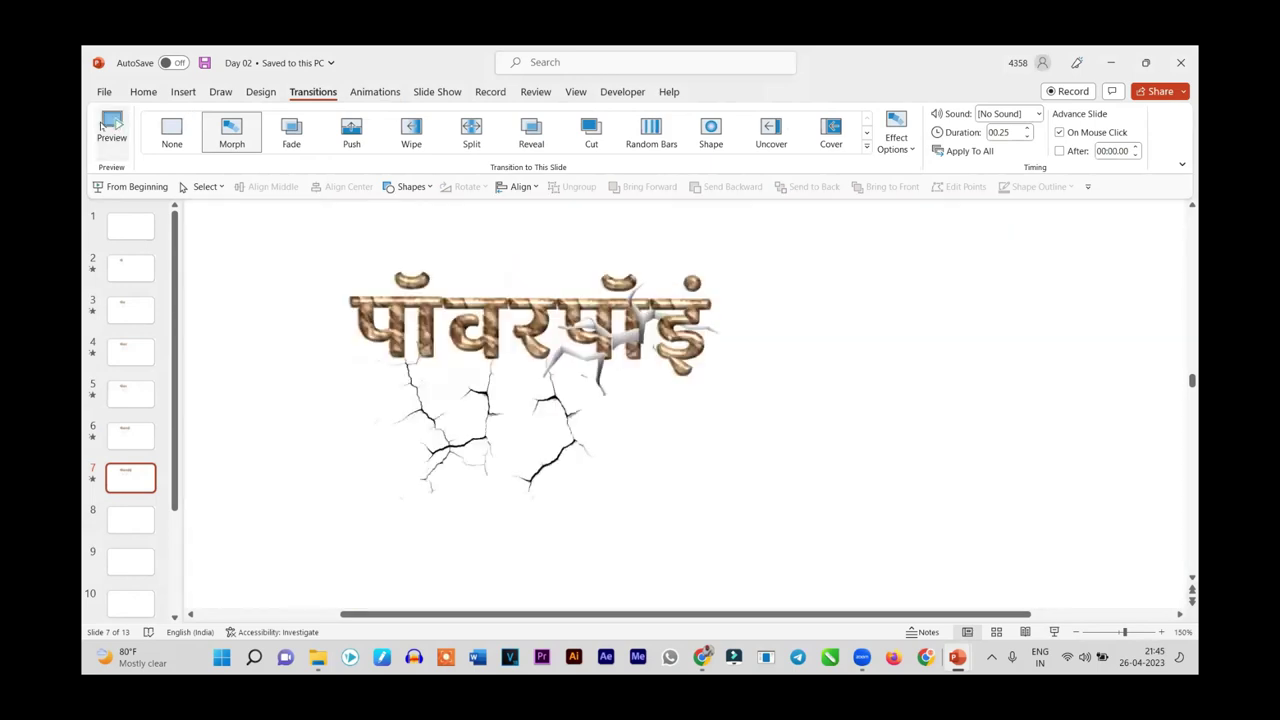
Play the show from slide 6 and advance to slide 7 to watch the morph
{"action": "left_click", "coordinate": [136, 430]}
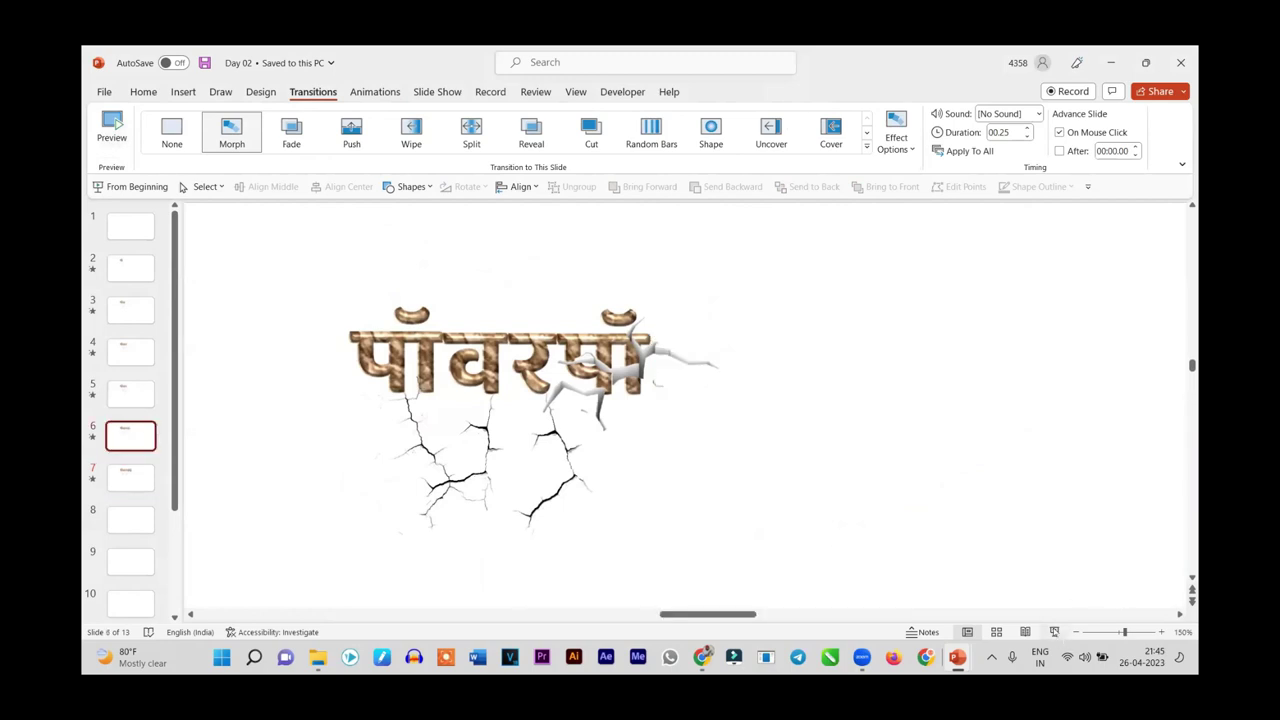
{"action": "left_click", "coordinate": [1054, 631]}
{"action": "left_click", "coordinate": [982, 505]}
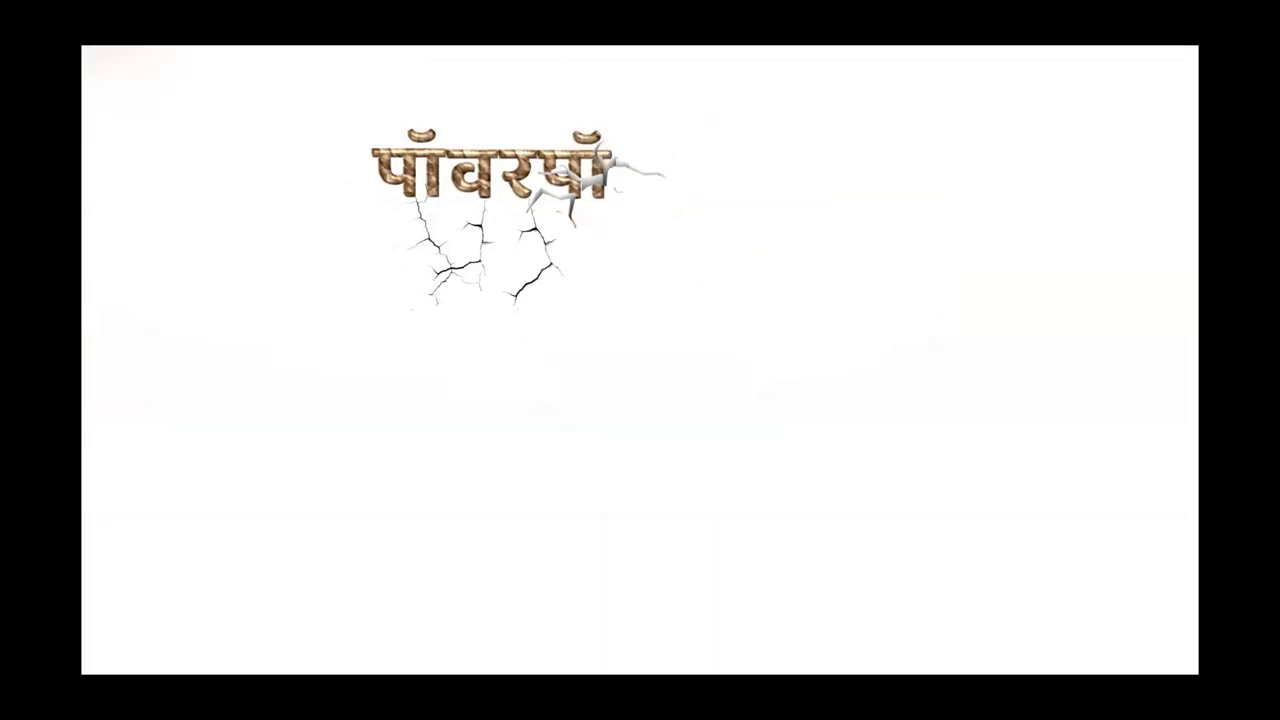
End the slide show on the full पॉवरपॉइं title and return to slide 7 in the editor
{"action": "key", "text": "super"}
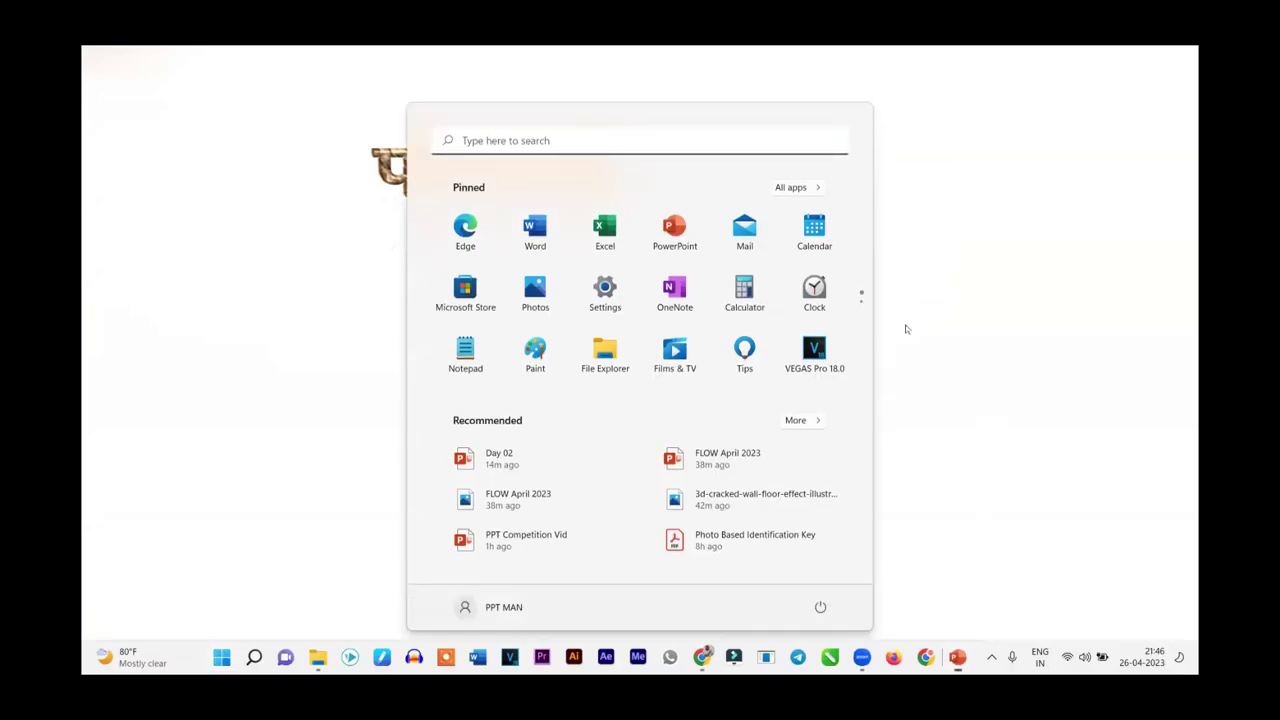
{"action": "key", "text": "super"}
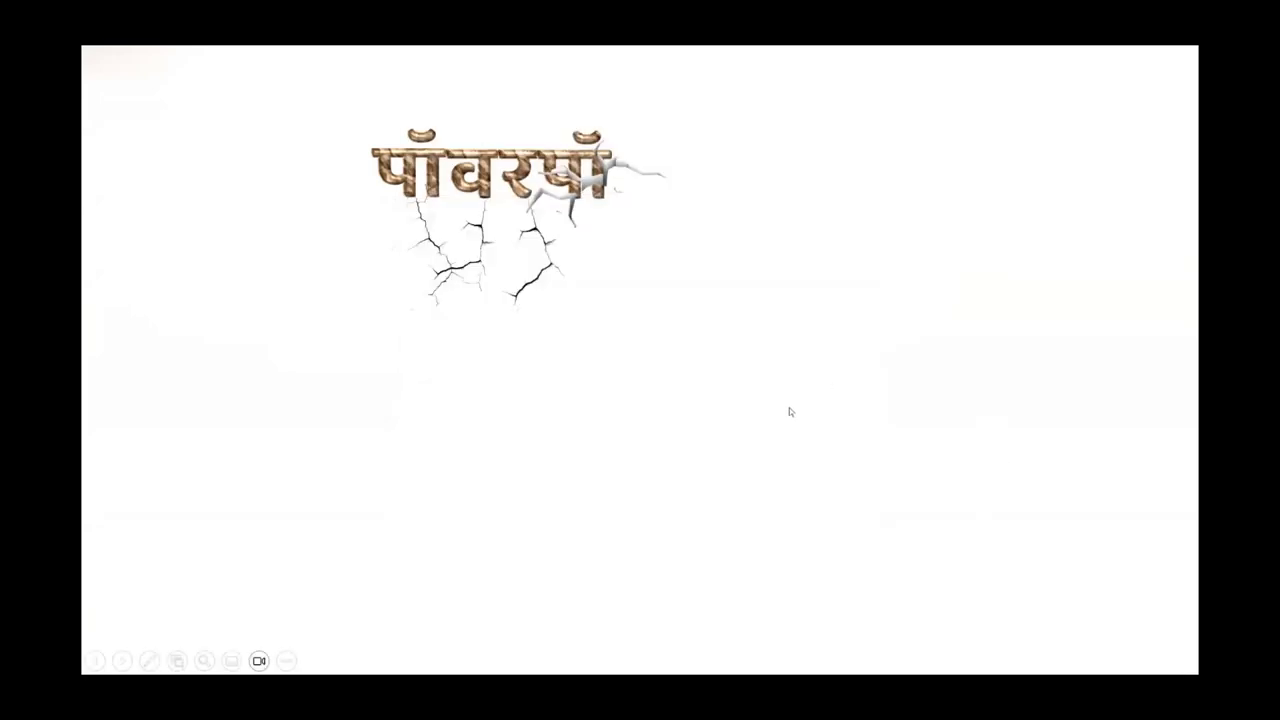
{"action": "right_click", "coordinate": [724, 395]}
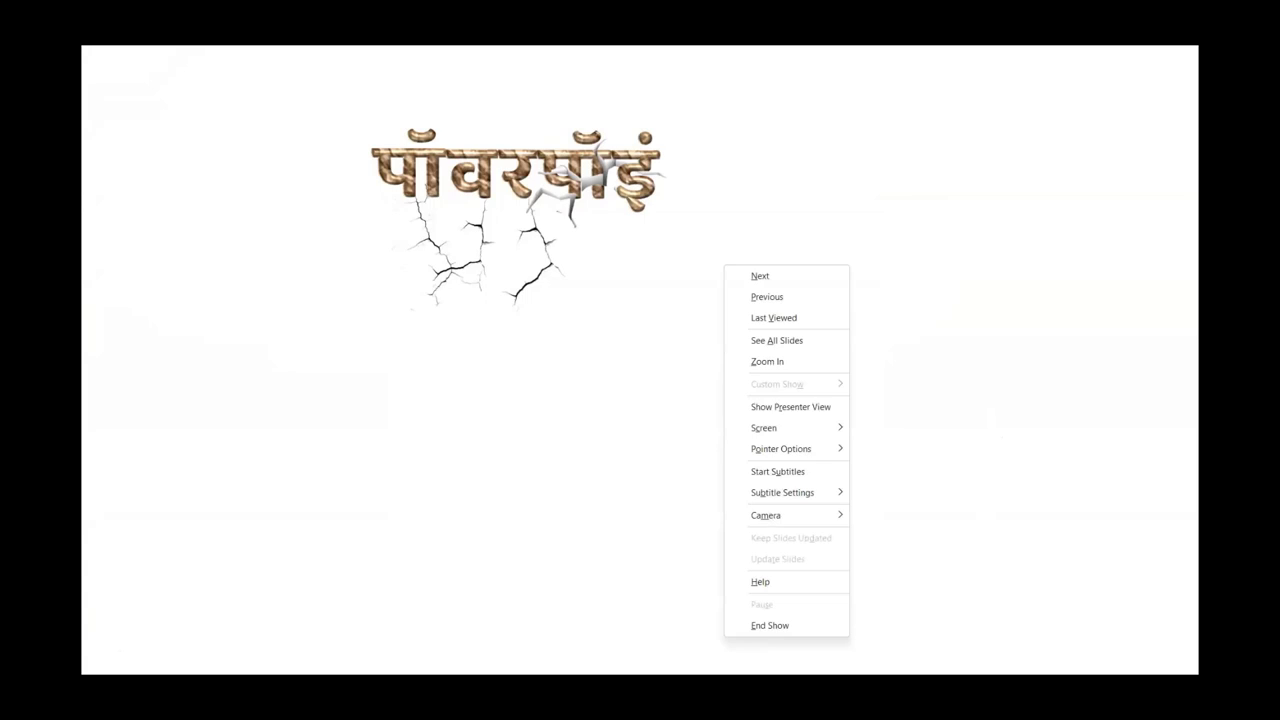
{"action": "left_click", "coordinate": [770, 625]}
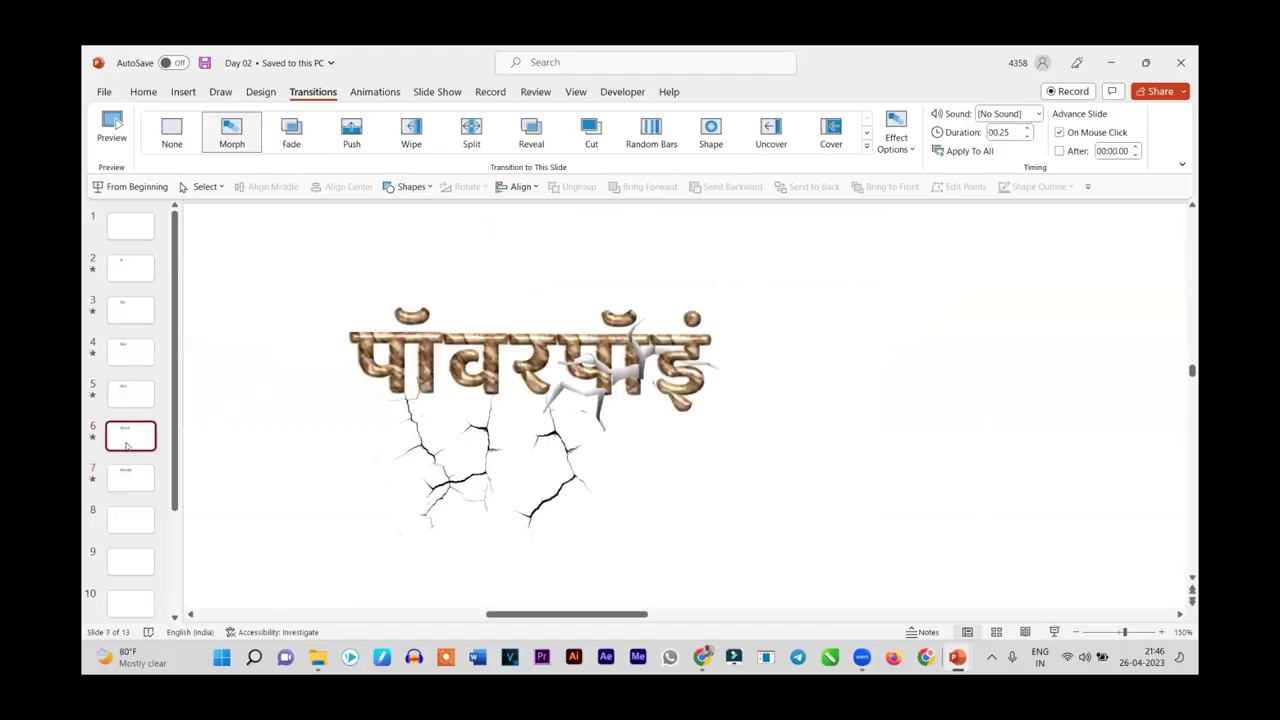
Switch to the FLOW April 2023 presentation and open slide 10 with the POWERP title
{"action": "left_click", "coordinate": [136, 488]}
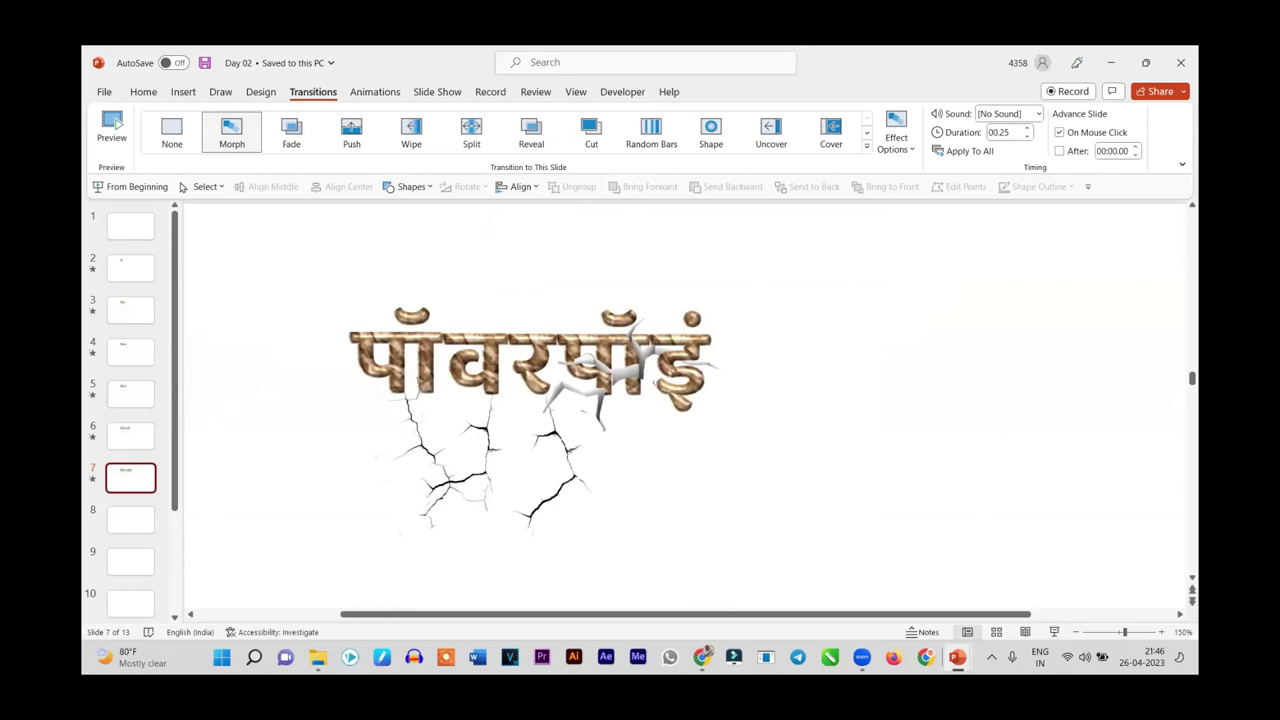
{"action": "left_click", "coordinate": [957, 657]}
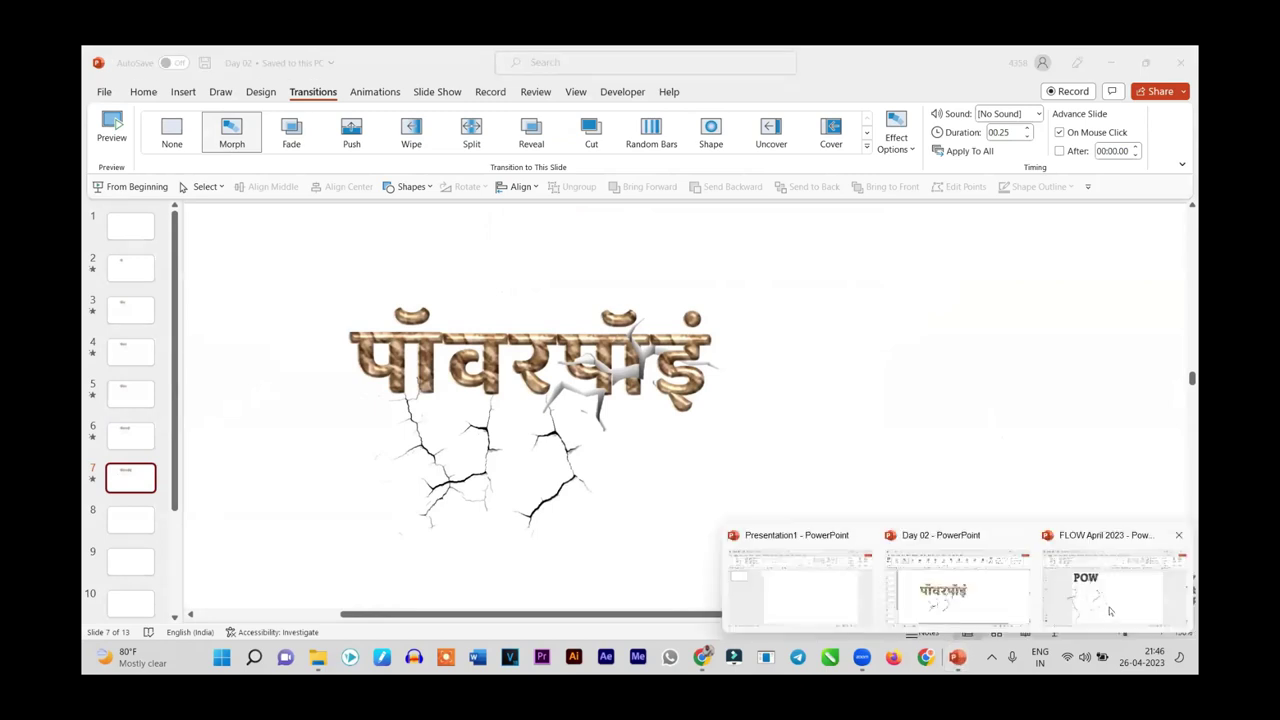
{"action": "left_click", "coordinate": [1109, 607]}
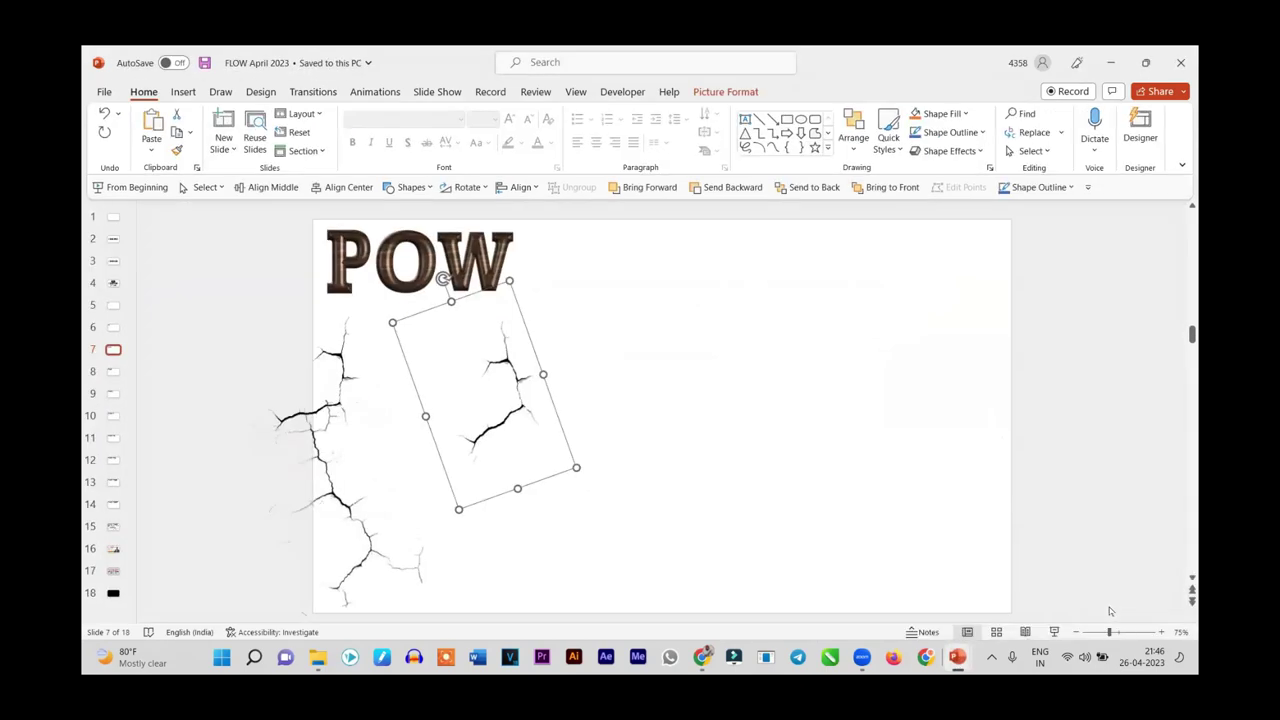
{"action": "left_click", "coordinate": [113, 416]}
Move slide 10's crack picture to the right of the P
{"action": "left_click", "coordinate": [616, 316]}
{"action": "scroll", "coordinate": [658, 374], "scroll_direction": "up", "scroll_amount": 5}
{"action": "left_click_drag", "start_coordinate": [661, 431], "coordinate": [920, 386]}
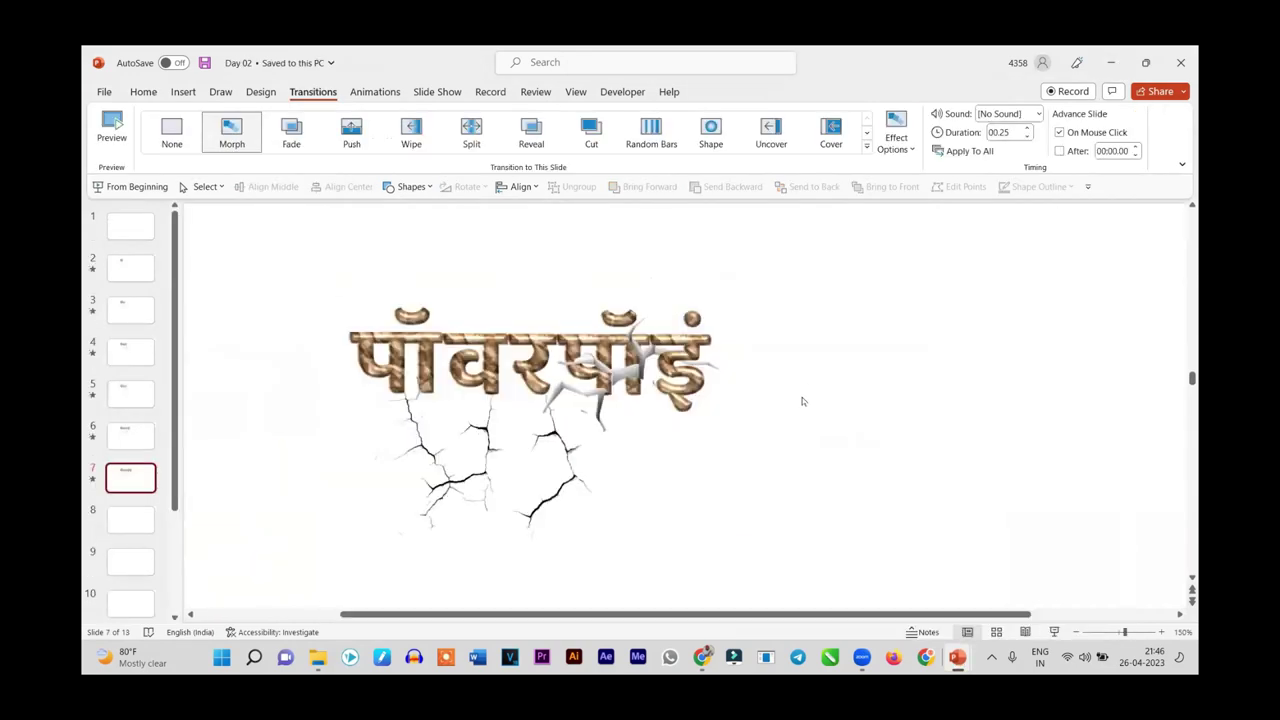
Paste the copied crack onto slide 7 as a picture and shrink it
{"action": "right_click", "coordinate": [668, 478]}
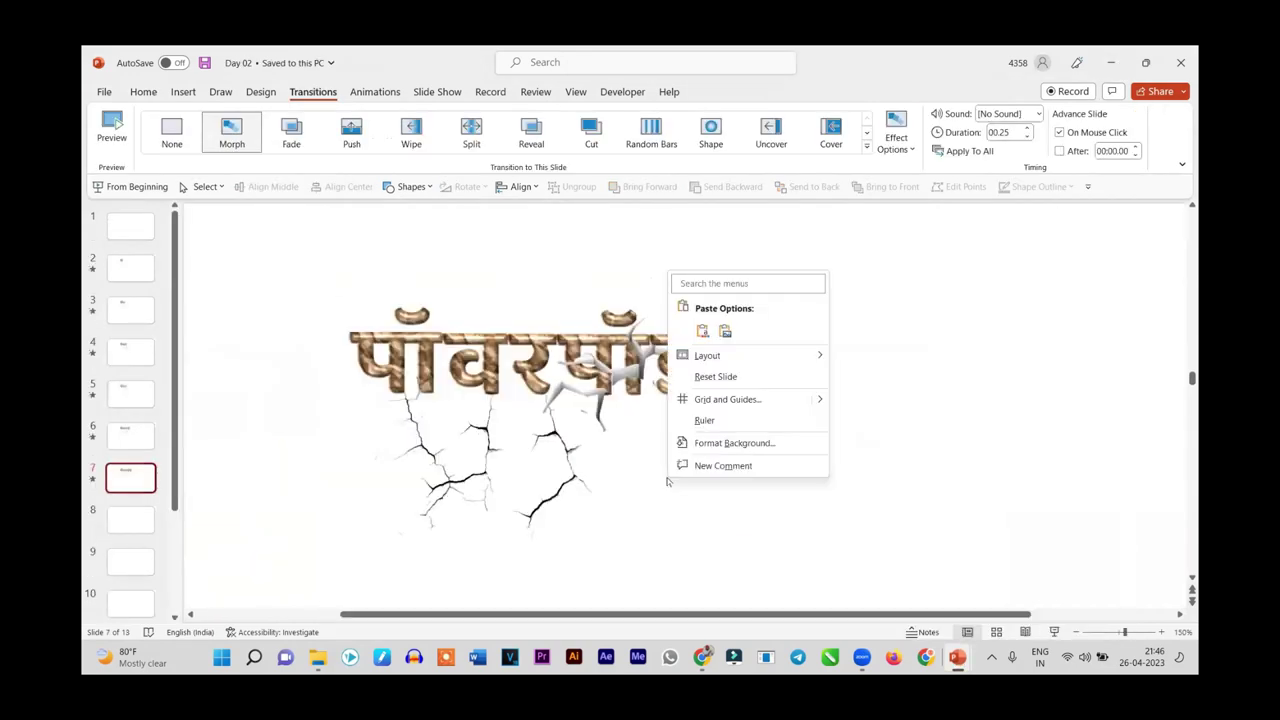
{"action": "left_click", "coordinate": [725, 331]}
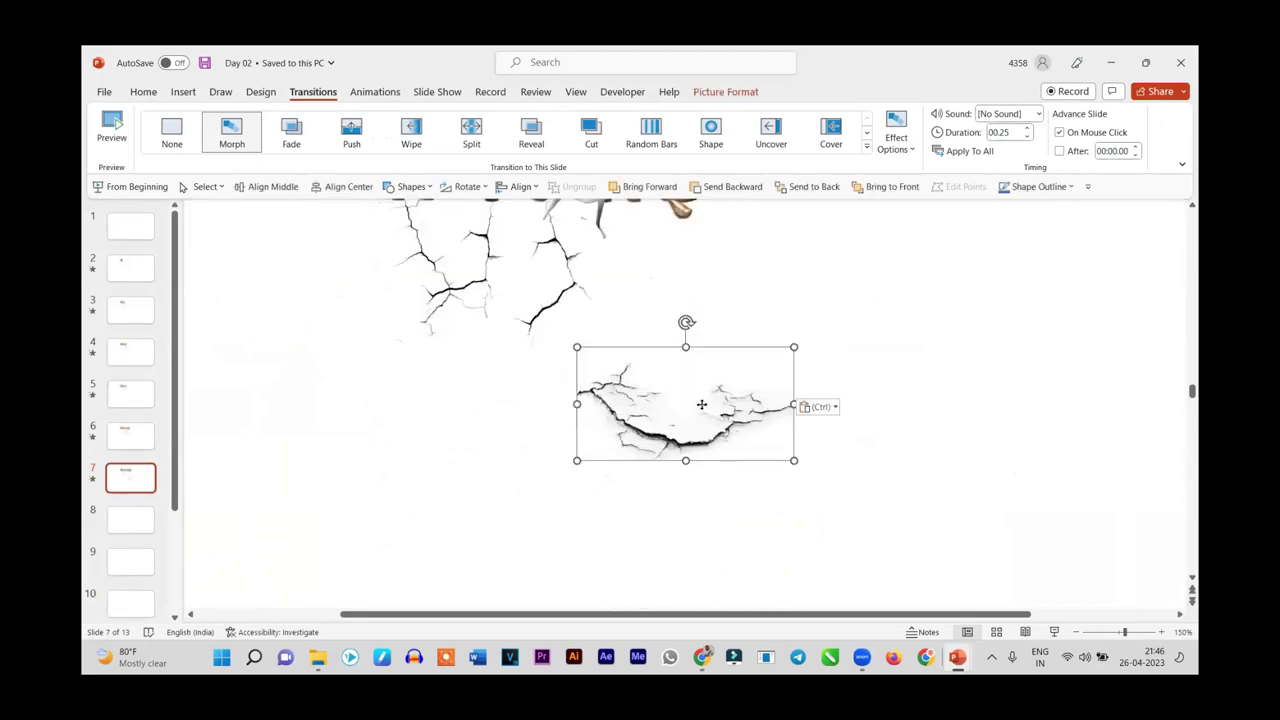
{"action": "left_click_drag", "start_coordinate": [703, 403], "coordinate": [742, 250]}
{"action": "scroll", "coordinate": [859, 439], "scroll_direction": "up", "scroll_amount": 5}
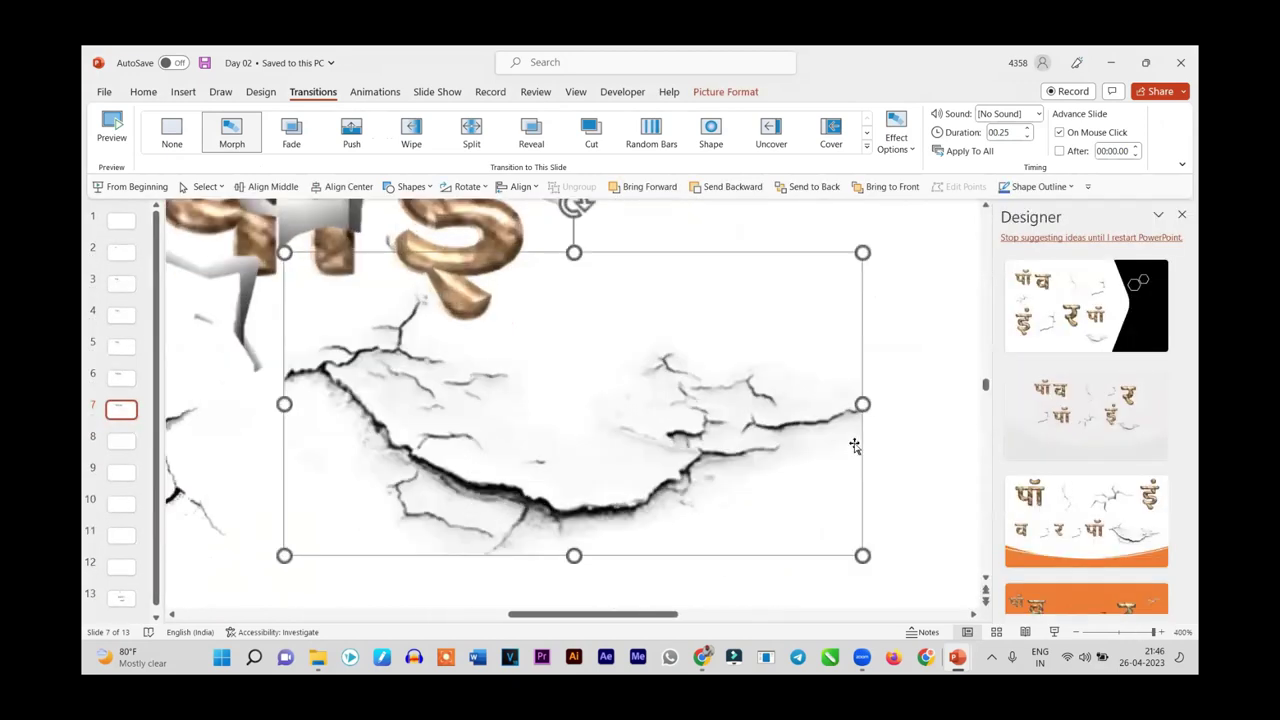
{"action": "scroll", "coordinate": [619, 476], "scroll_direction": "up", "scroll_amount": 2}
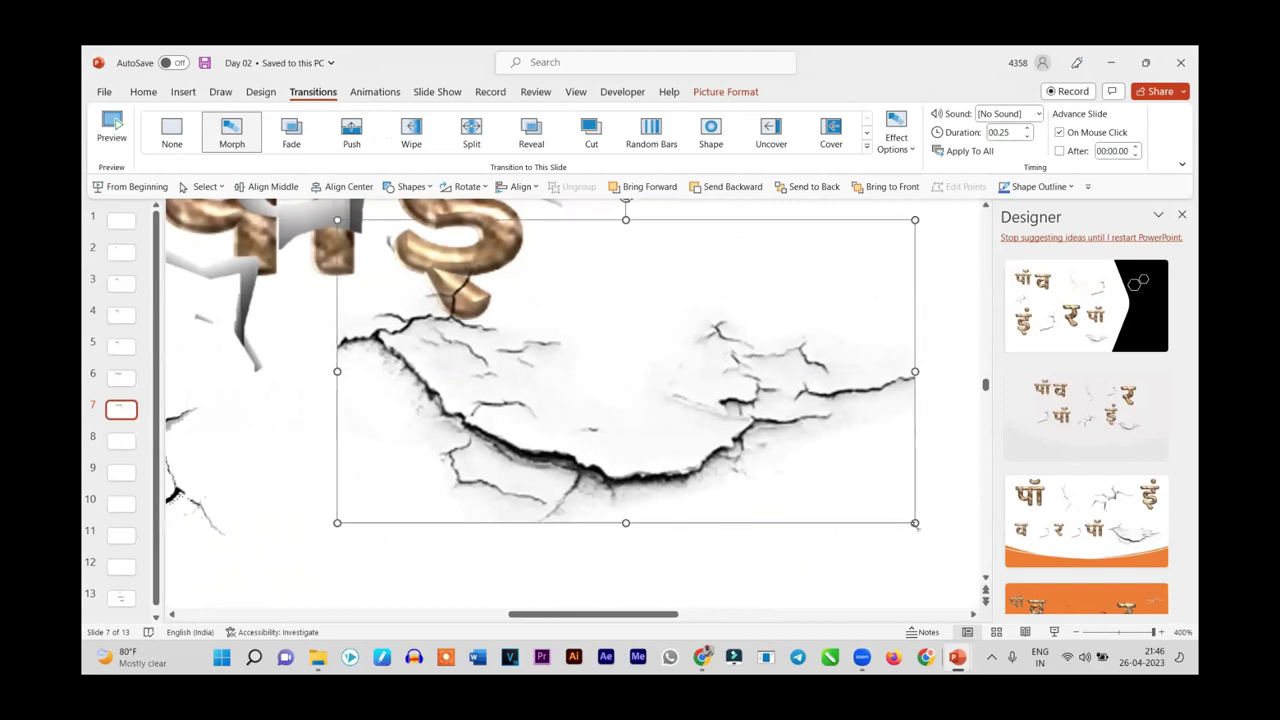
{"action": "left_click_drag", "start_coordinate": [914, 522], "coordinate": [618, 381]}
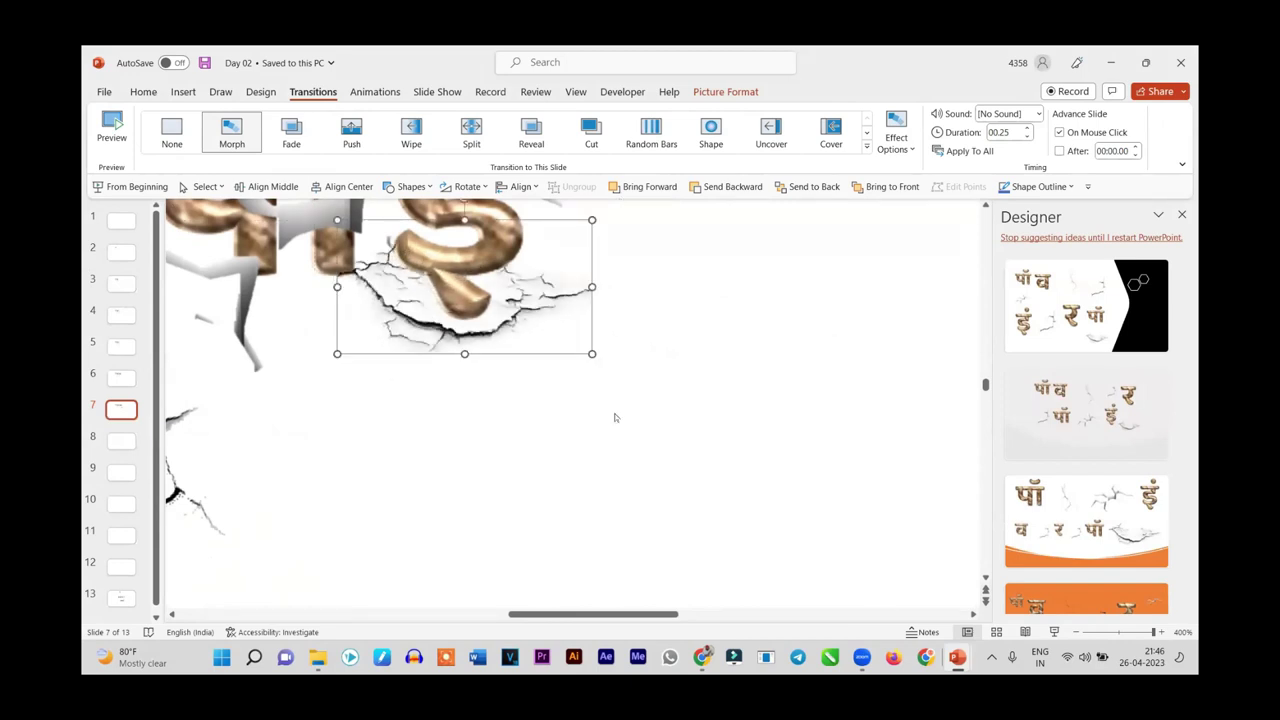
{"action": "scroll", "coordinate": [594, 386], "scroll_direction": "down", "scroll_amount": 3}
Tilt the crack picture and position it beneath the final इं letter
{"action": "mouse_move", "coordinate": [602, 425]}
{"action": "left_mouse_down"}
{"action": "mouse_move", "coordinate": [618, 398]}
{"action": "mouse_move", "coordinate": [597, 382]}
{"action": "left_mouse_up"}
{"action": "left_click_drag", "start_coordinate": [588, 327], "coordinate": [613, 341]}
{"action": "left_click_drag", "start_coordinate": [611, 414], "coordinate": [610, 424]}
{"action": "left_click", "coordinate": [690, 492]}
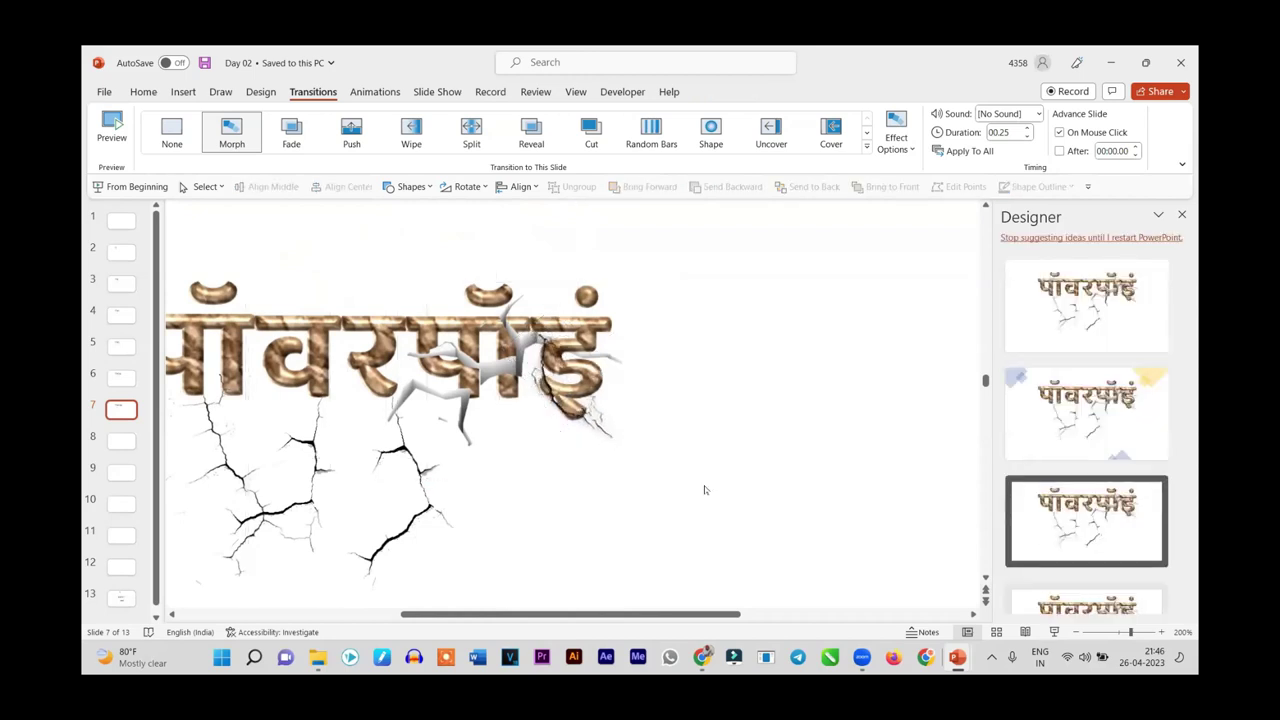
{"action": "scroll", "coordinate": [704, 489], "scroll_direction": "up", "scroll_amount": 5}
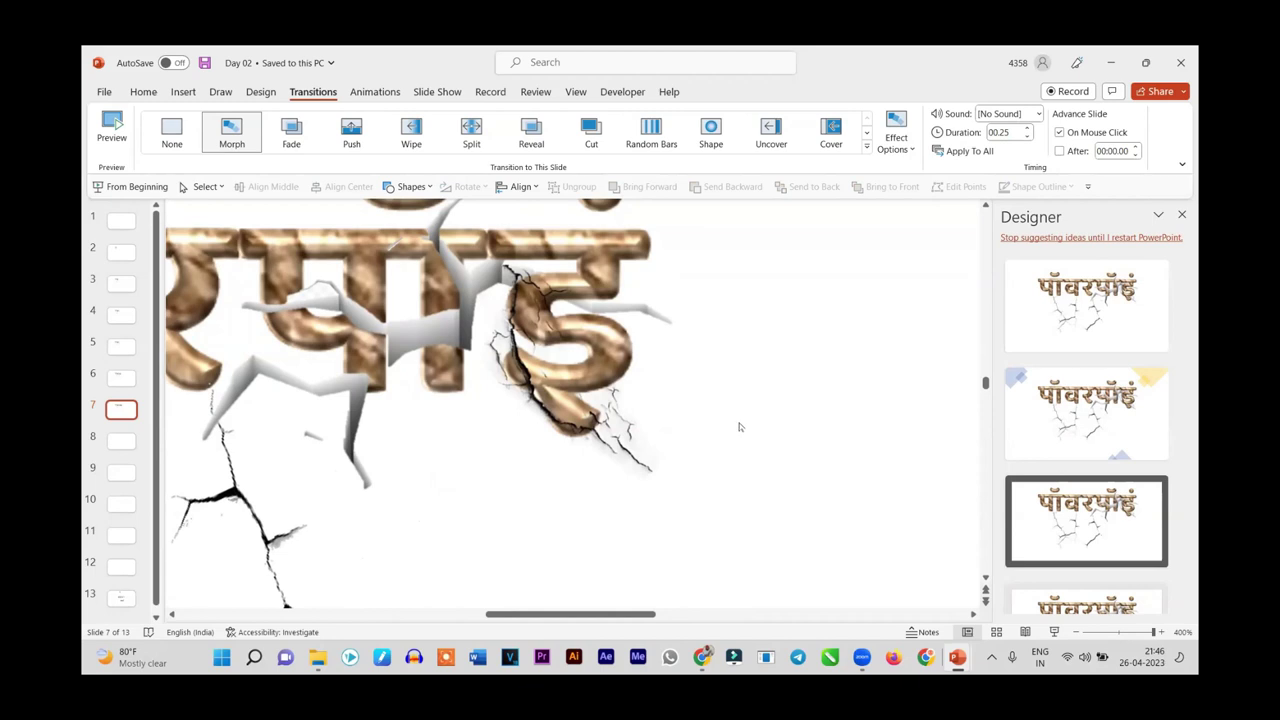
{"action": "scroll", "coordinate": [740, 427], "scroll_direction": "down", "scroll_amount": 5, "text": "ctrl"}
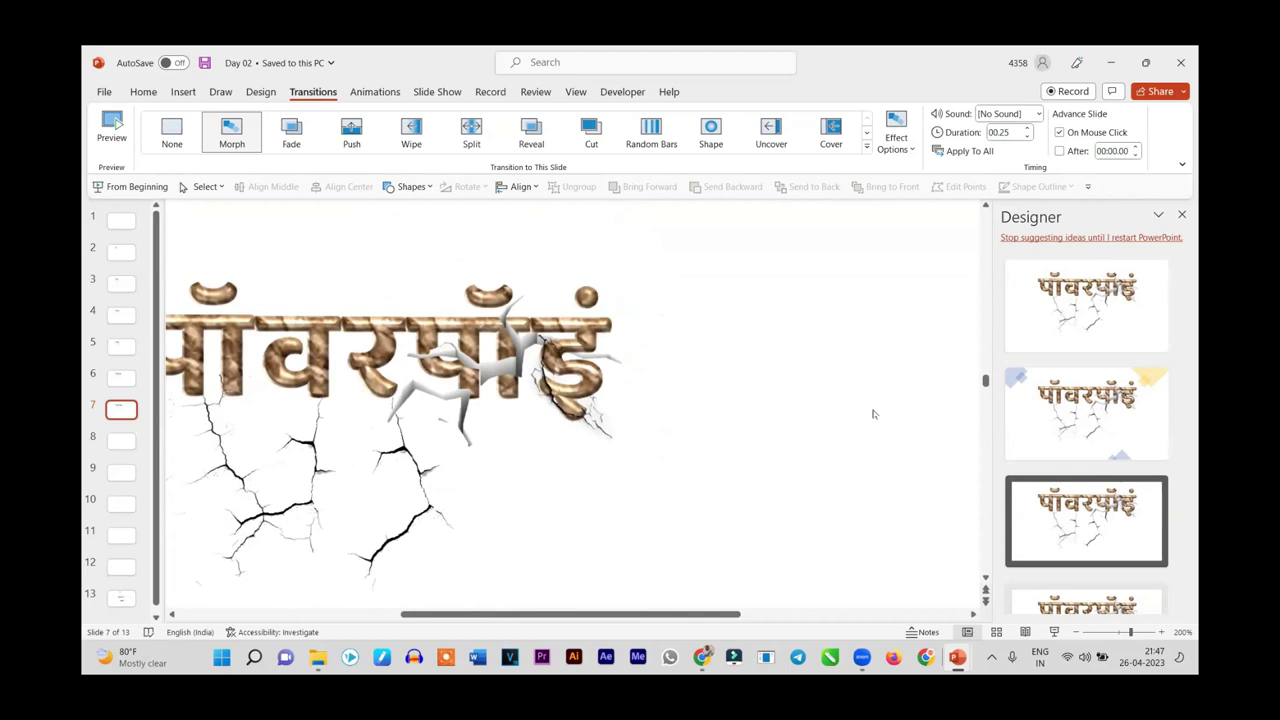
Give the crack picture by the last letter an Appear animation starting After Previous
{"action": "left_click", "coordinate": [1181, 215]}
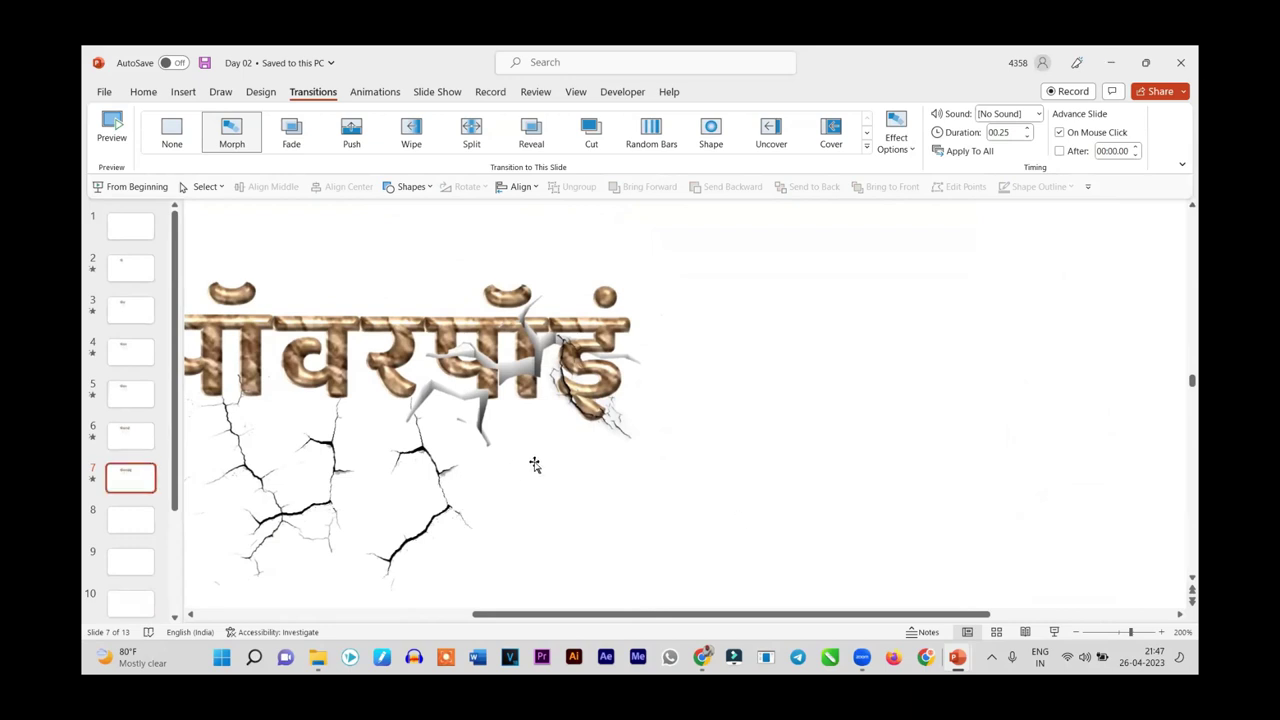
{"action": "left_click", "coordinate": [618, 424]}
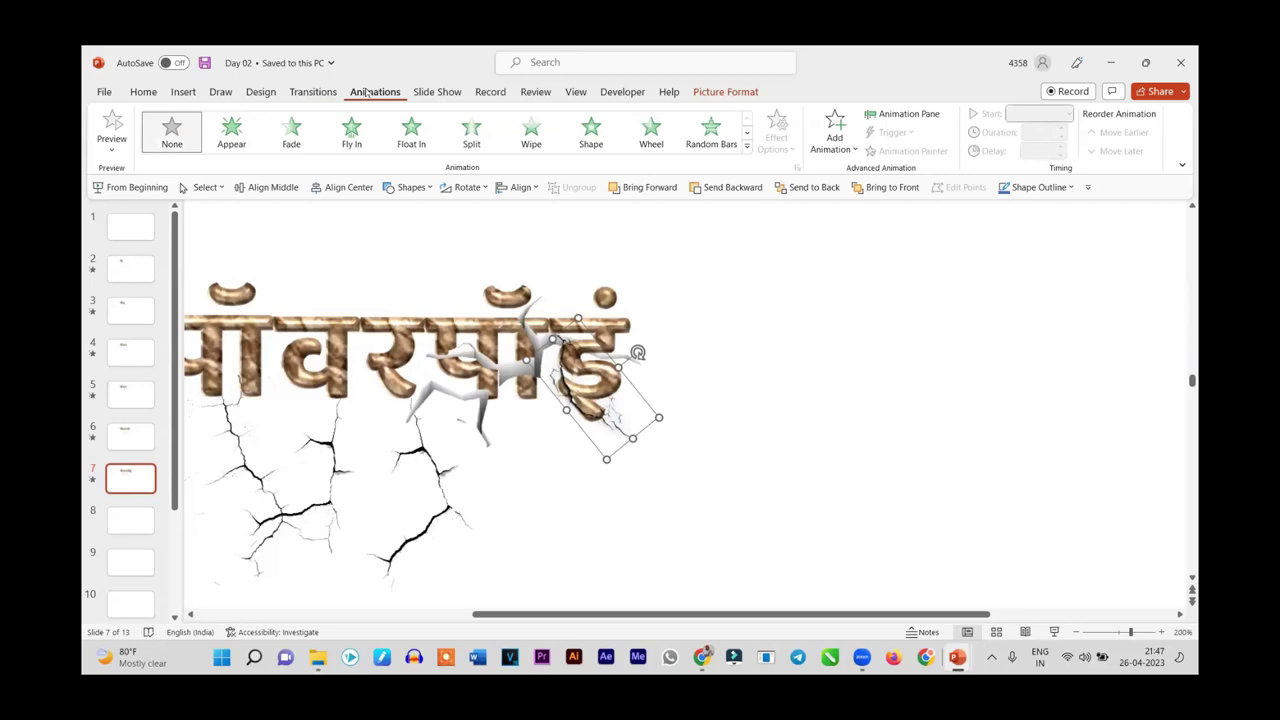
{"action": "left_click", "coordinate": [231, 130]}
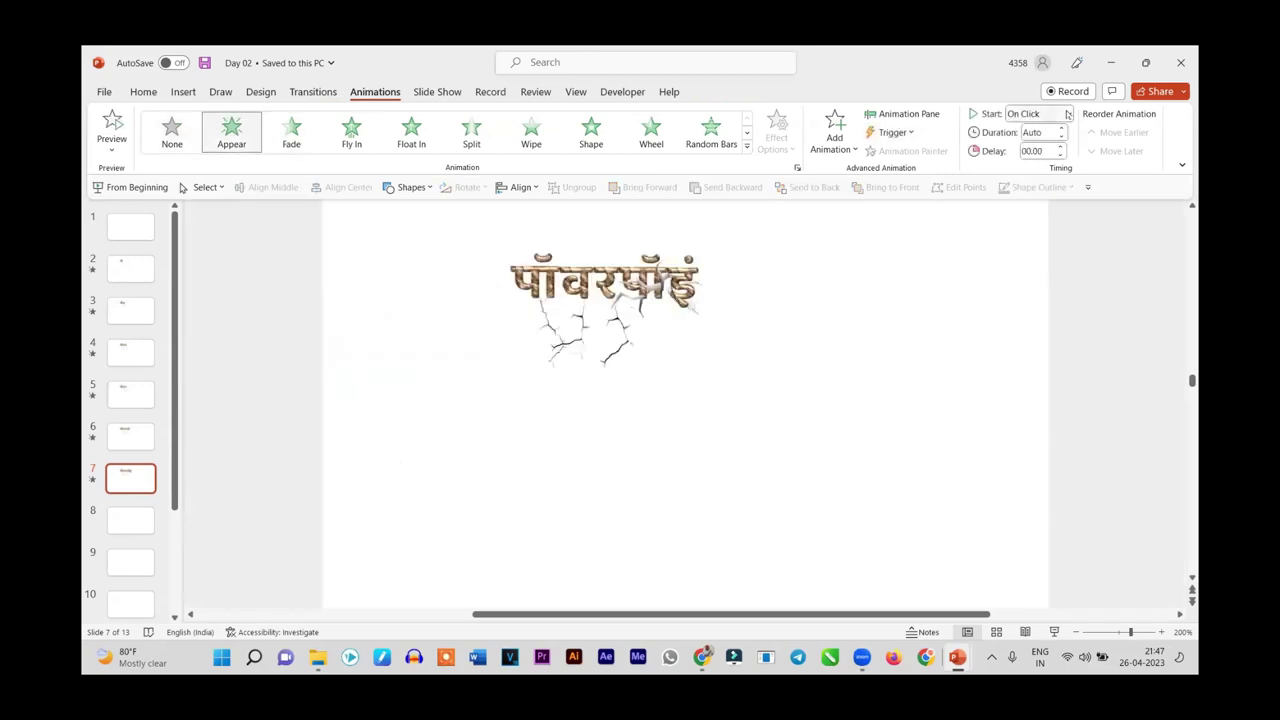
{"action": "left_click", "coordinate": [1067, 114]}
{"action": "left_click", "coordinate": [1045, 168]}
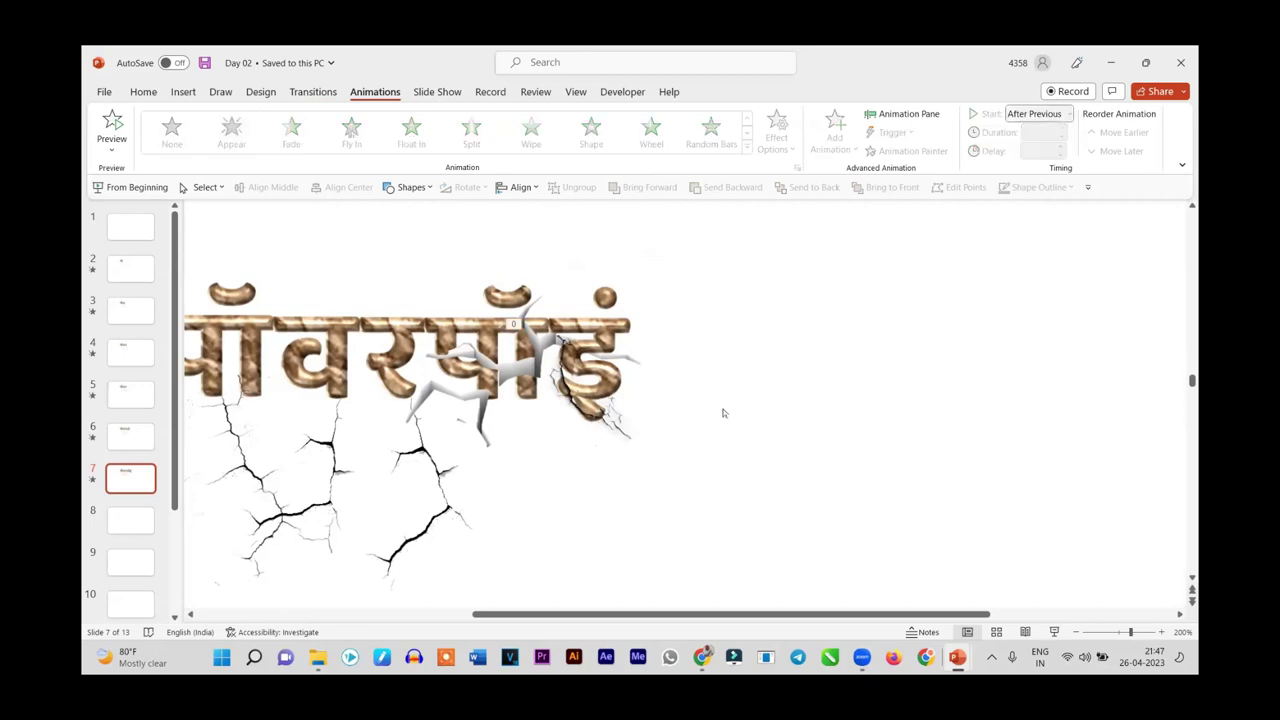
Preview the slide show from slide 6, then return to editing
{"action": "left_click", "coordinate": [137, 435]}
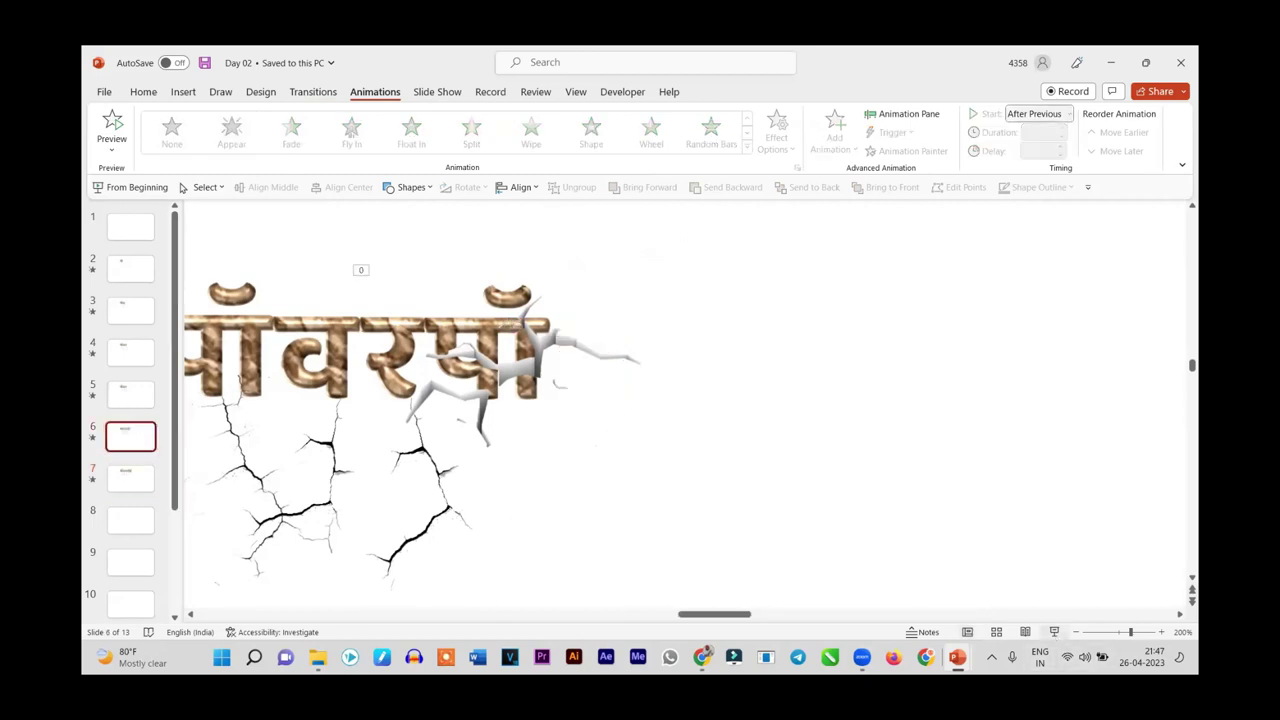
{"action": "left_click", "coordinate": [1054, 632]}
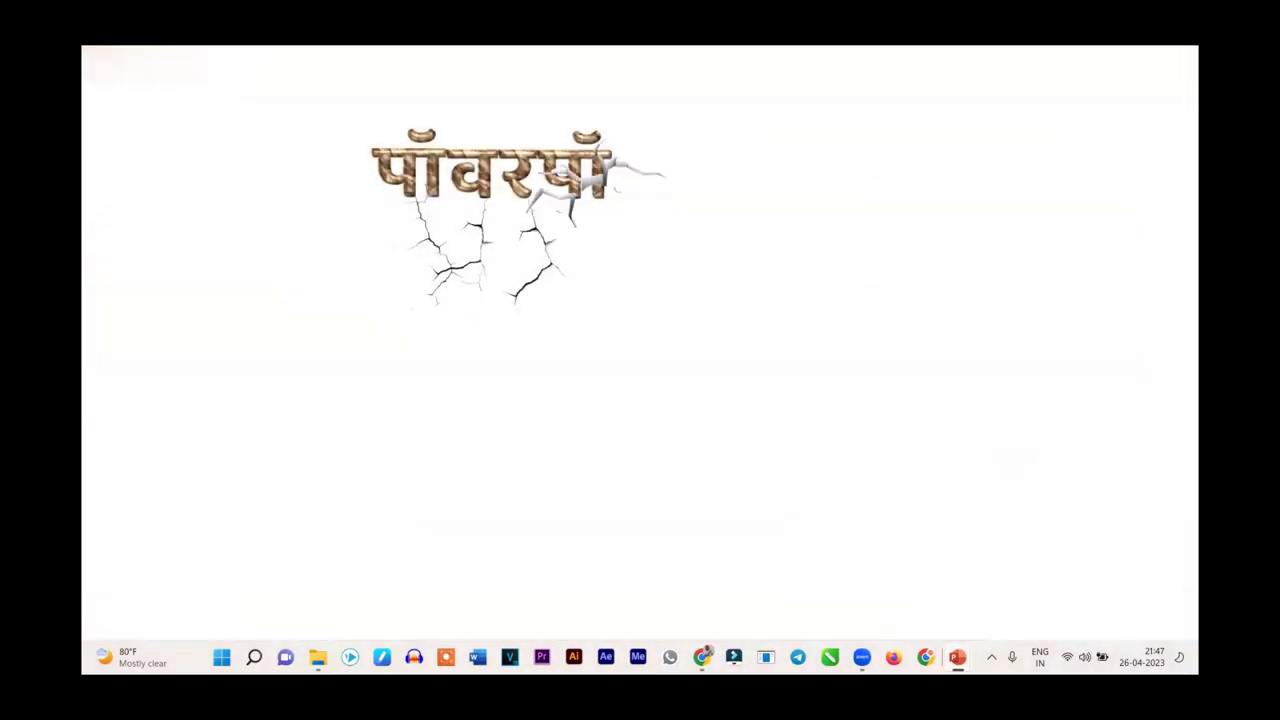
{"action": "key", "text": "Escape"}
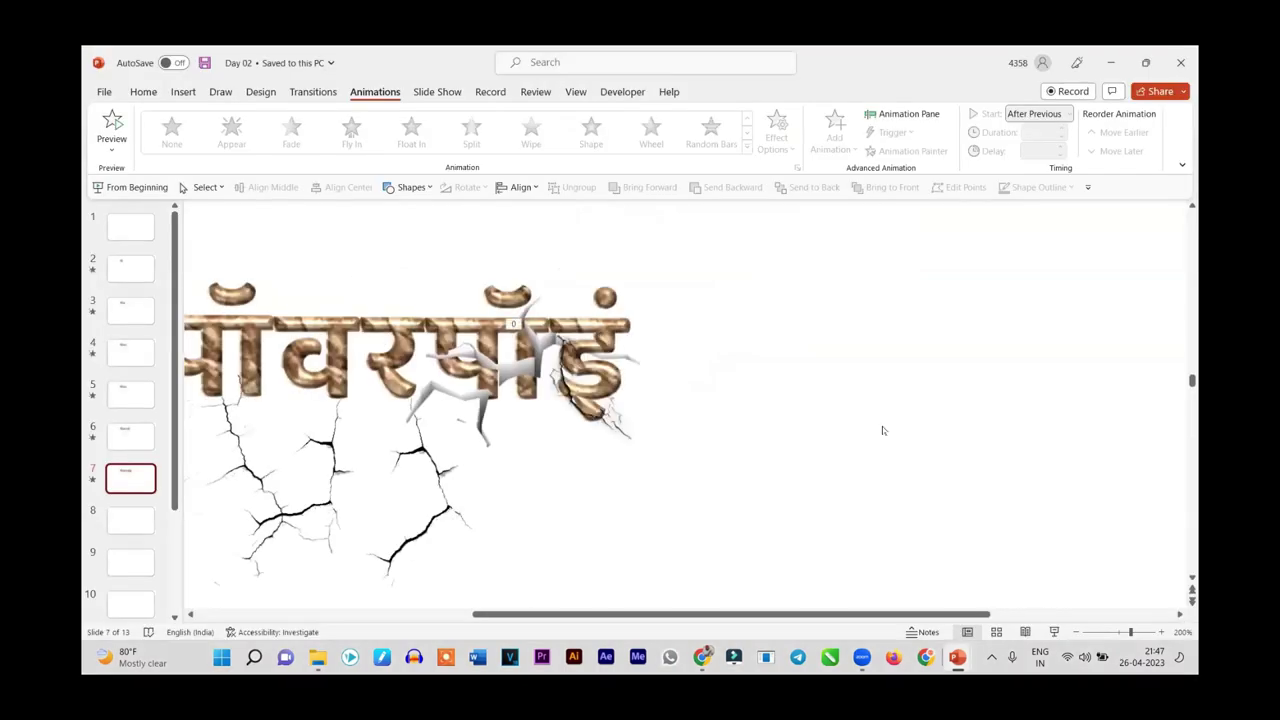
Set the small crack picture's animation delay to 00.05 seconds
{"action": "left_click", "coordinate": [645, 418]}
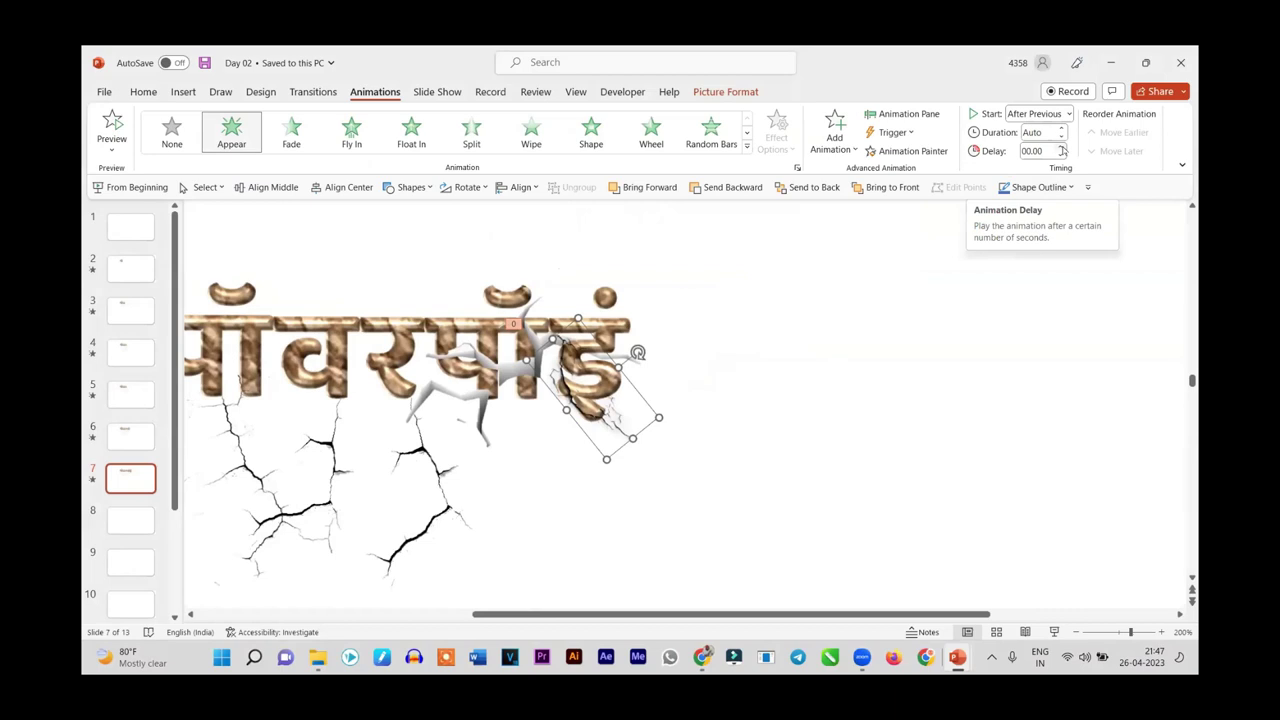
{"action": "left_click", "coordinate": [1062, 146]}
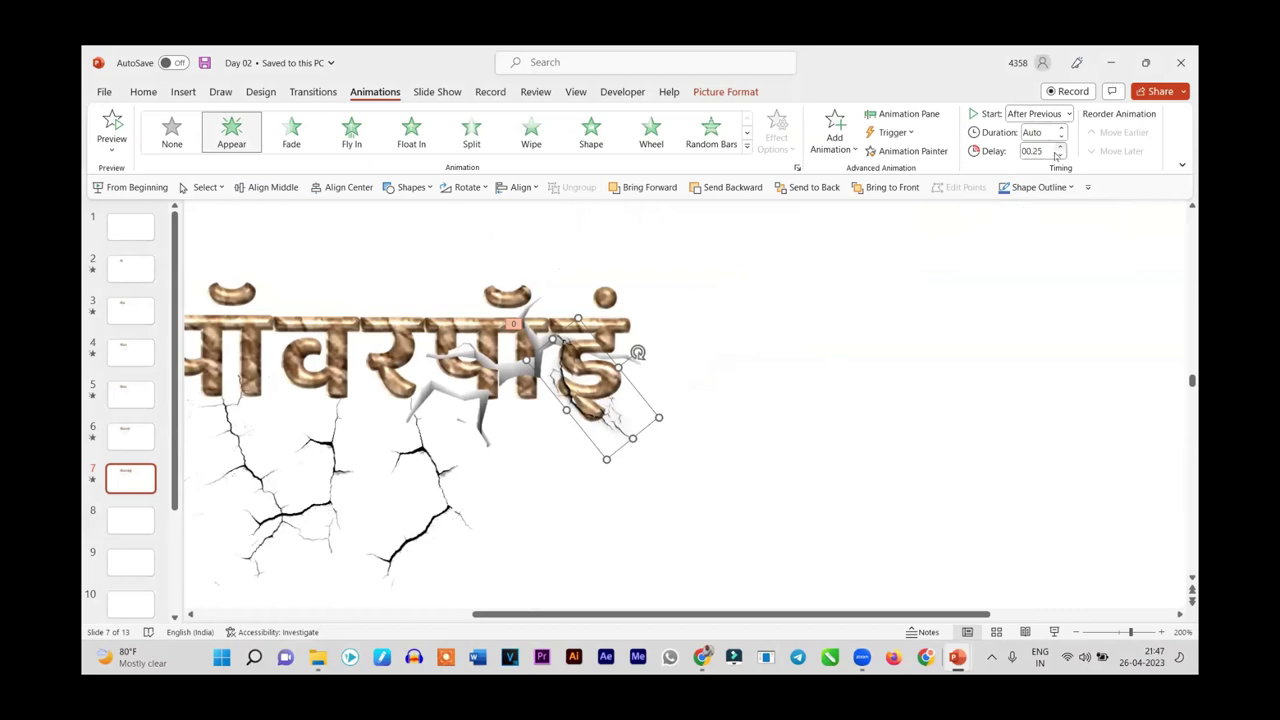
{"action": "left_click", "coordinate": [1045, 152]}
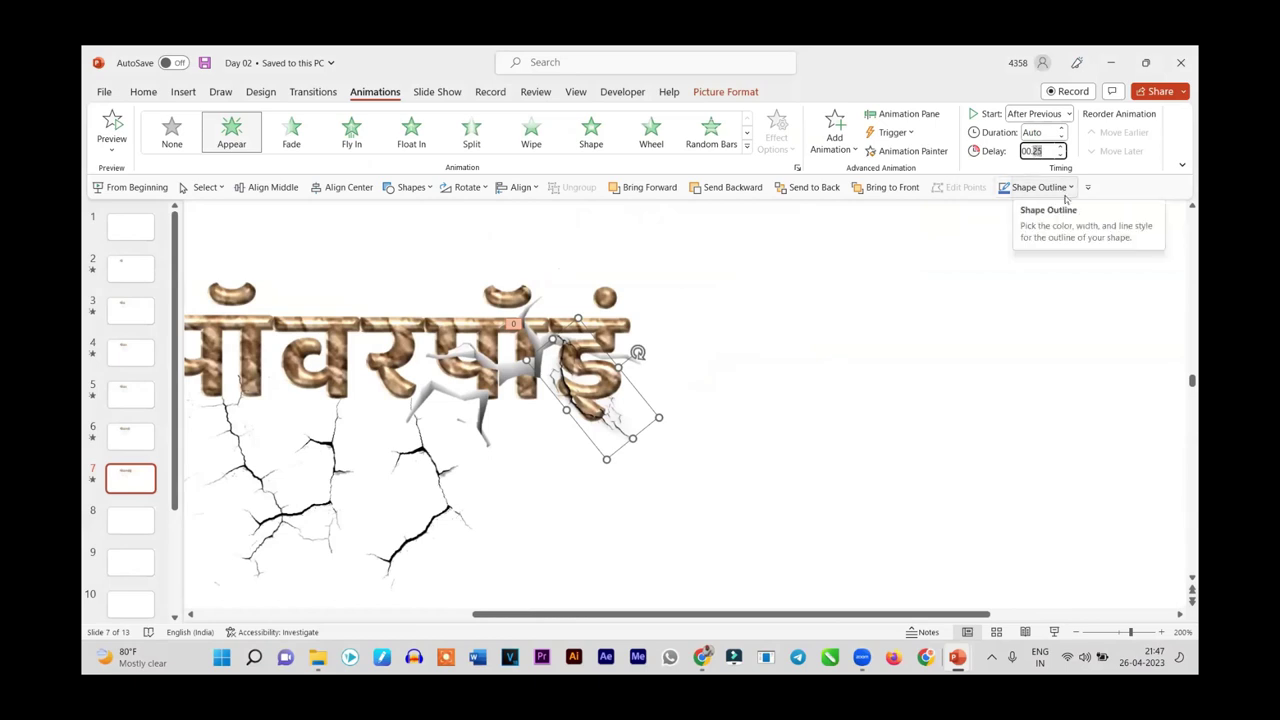
{"action": "type", "text": "0"}
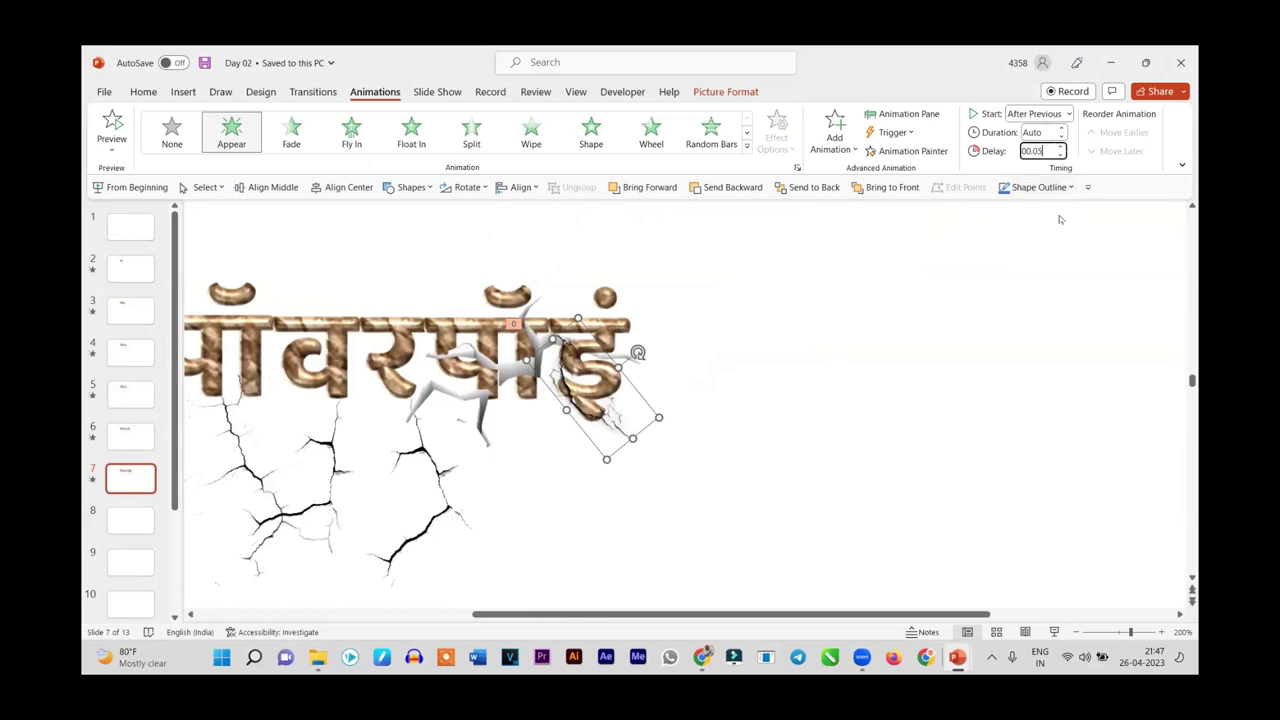
{"action": "left_click", "coordinate": [802, 380]}
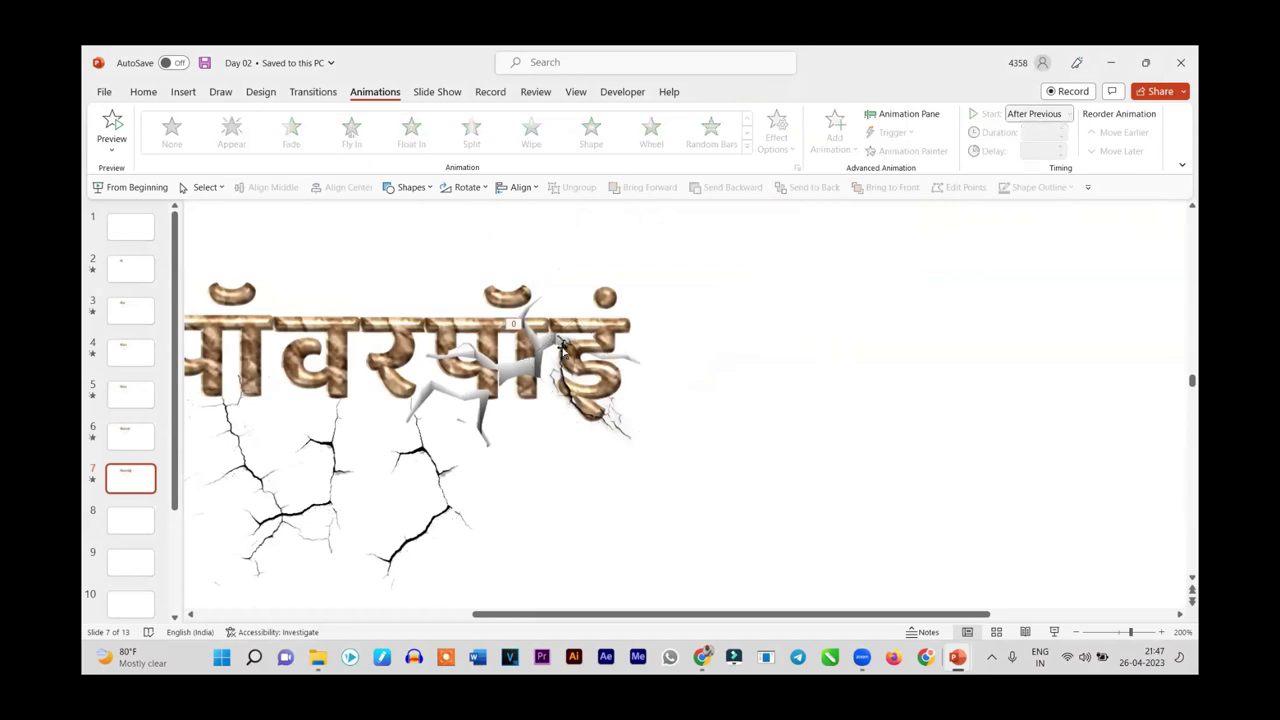
Replay the slide show from slide 6 to check the crack timing
{"action": "left_click", "coordinate": [122, 440]}
{"action": "left_click", "coordinate": [1055, 632]}
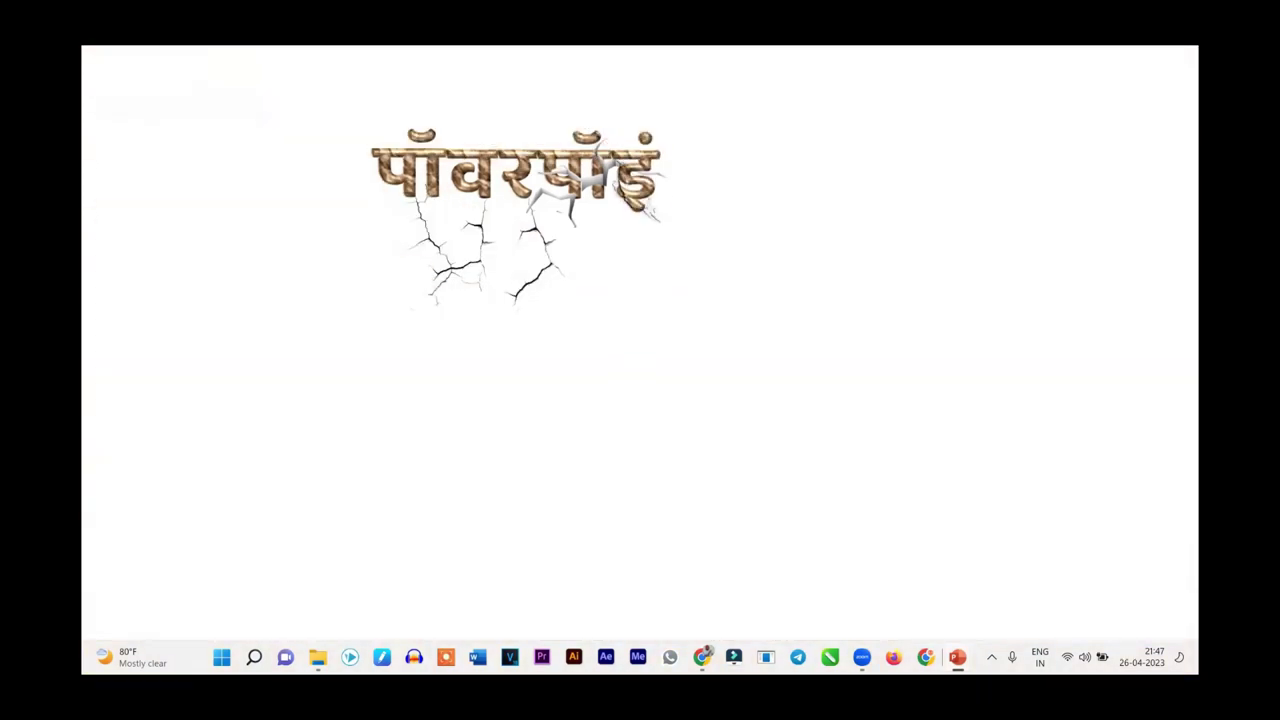
{"action": "key", "text": "Escape"}
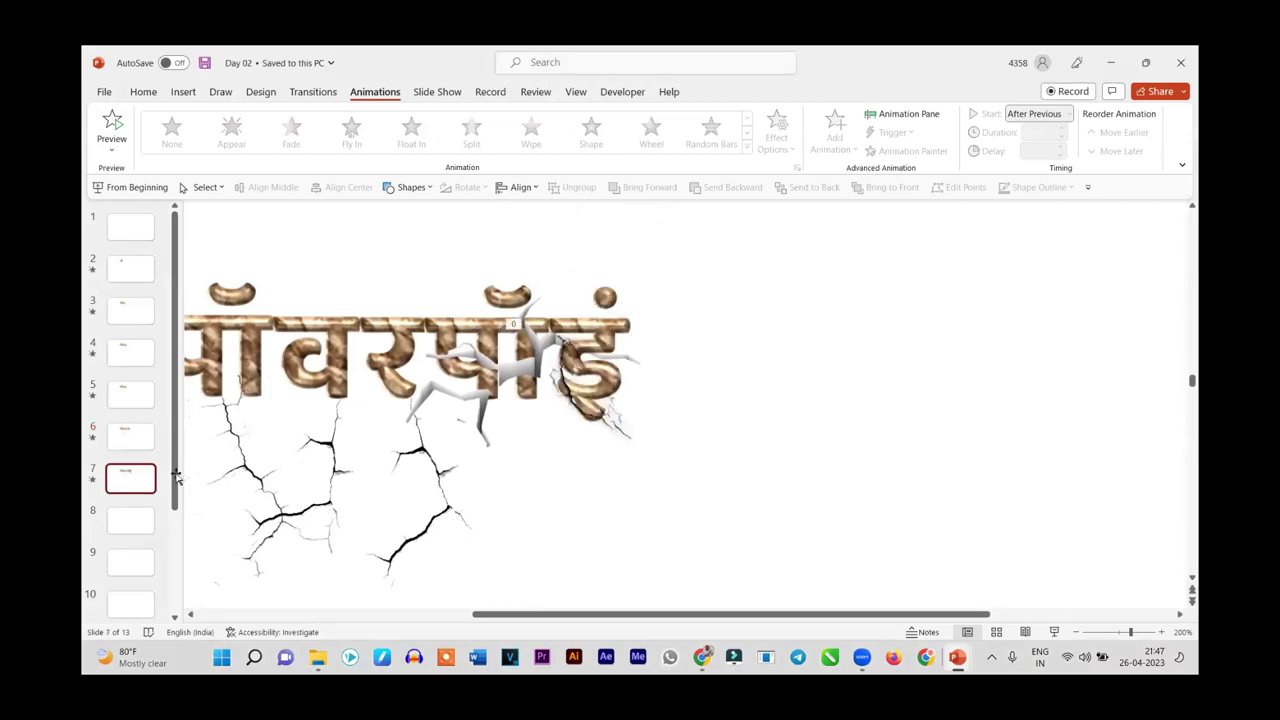
{"action": "scroll", "coordinate": [136, 531], "scroll_direction": "down", "scroll_amount": 1}
{"action": "scroll", "coordinate": [133, 590], "scroll_direction": "down", "scroll_amount": 1}
{"action": "scroll", "coordinate": [133, 590], "scroll_direction": "down", "scroll_amount": 1}
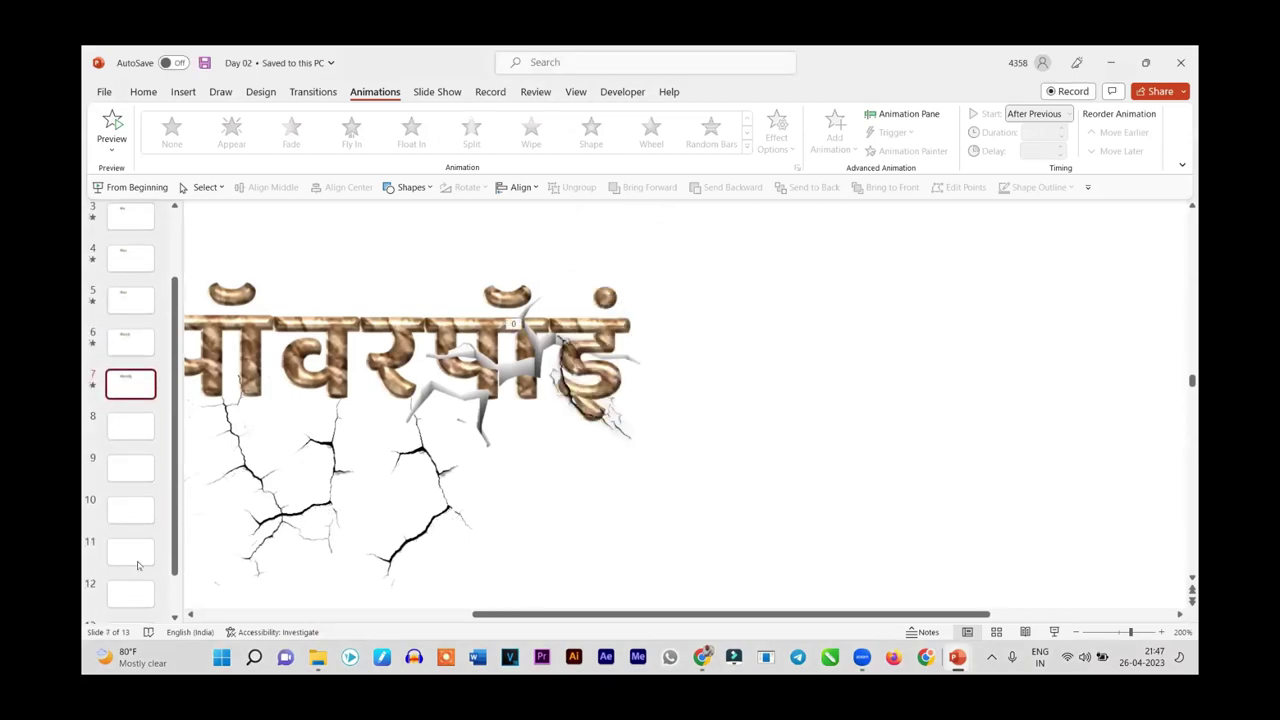
Duplicate slide 7 and set the copy's title and crack pieces to no animation
{"action": "right_click", "coordinate": [137, 373]}
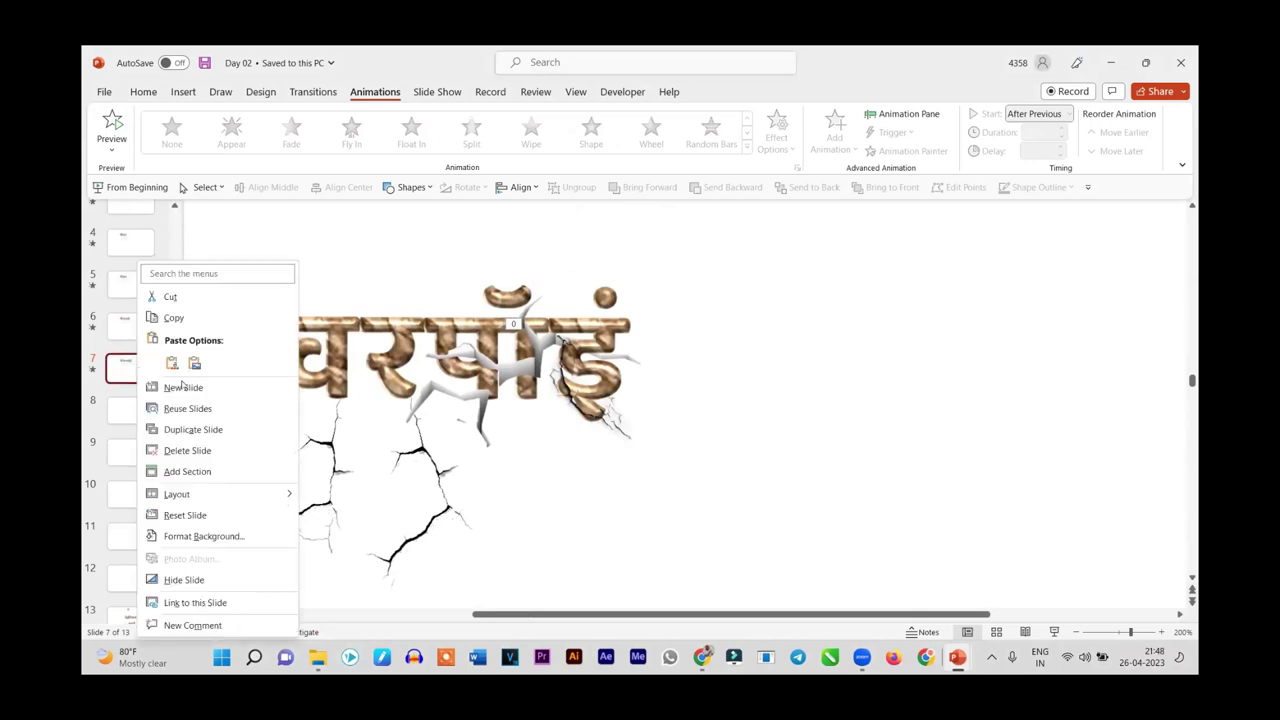
{"action": "left_click", "coordinate": [204, 431]}
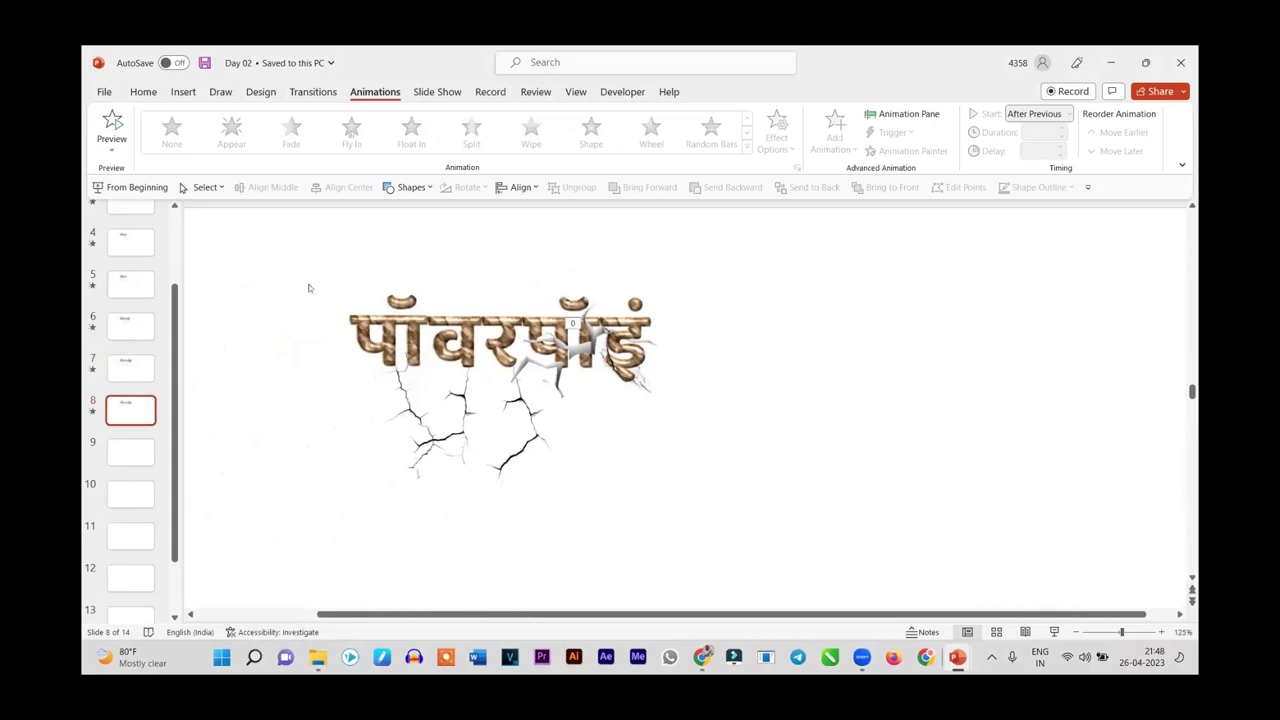
{"action": "left_click_drag", "start_coordinate": [272, 260], "coordinate": [820, 540]}
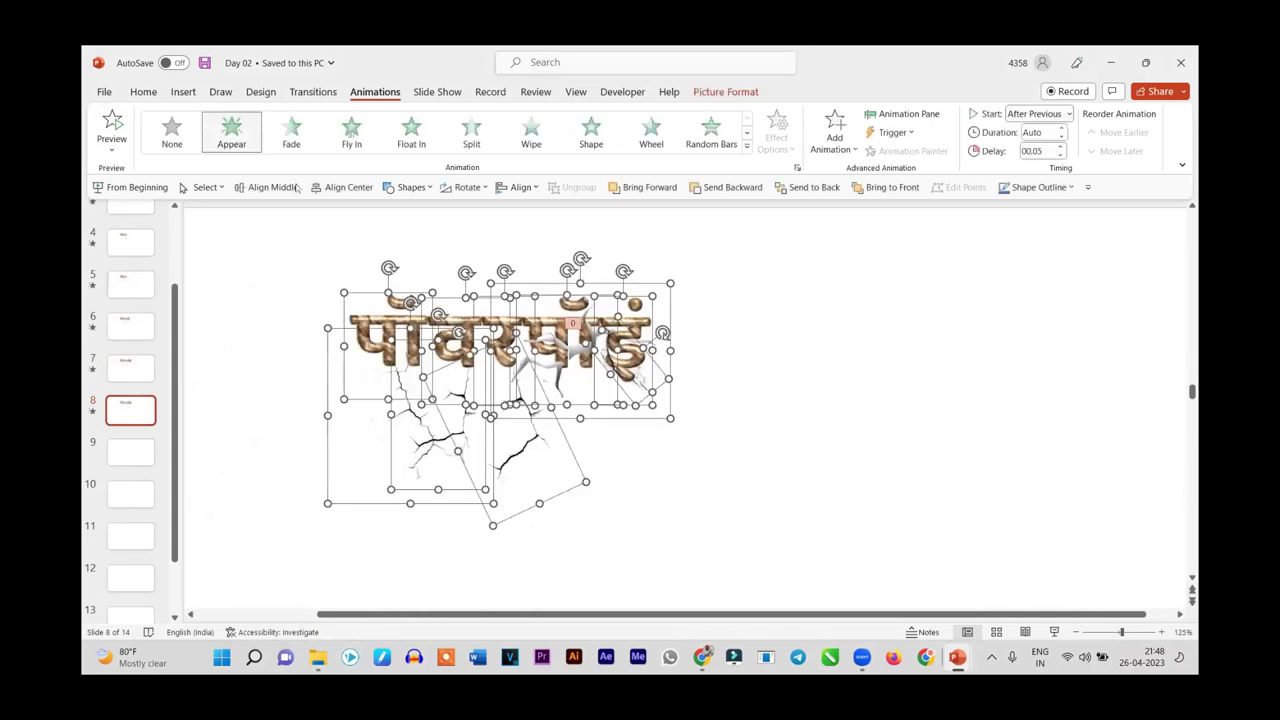
{"action": "left_click", "coordinate": [171, 130]}
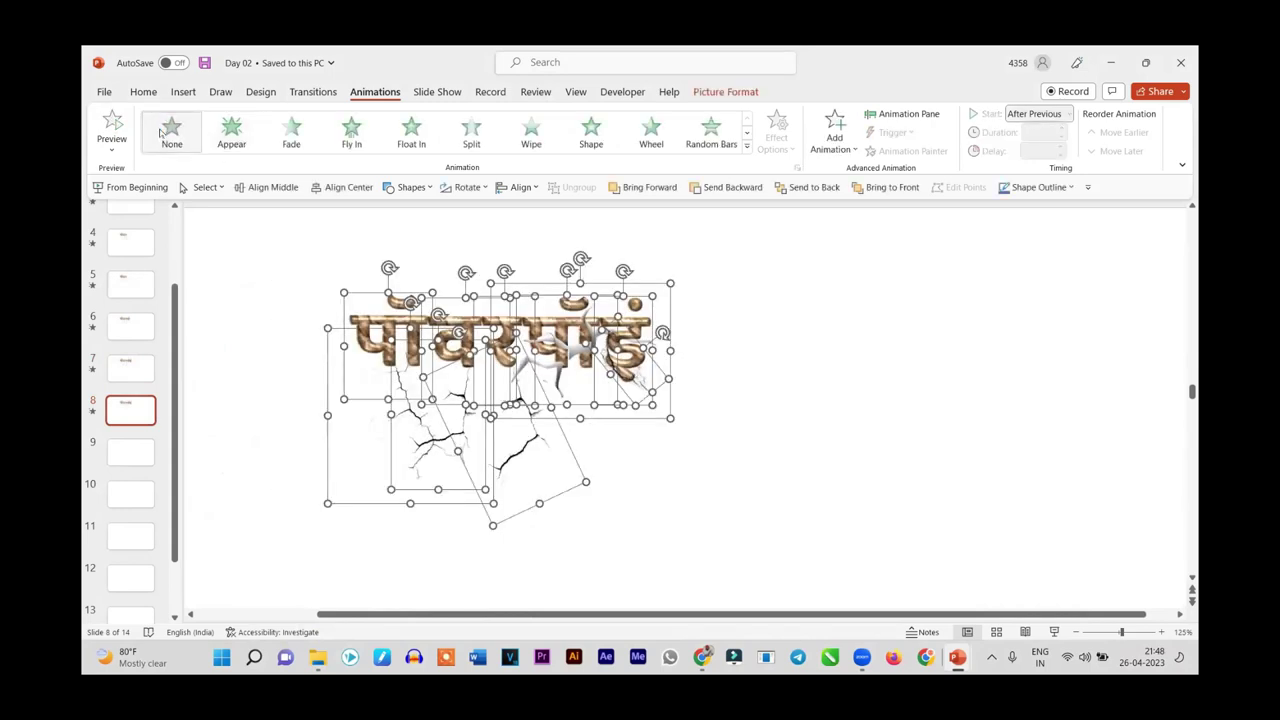
Duplicate slide 8 as slide 9, then go to slide 15
{"action": "right_click", "coordinate": [117, 411]}
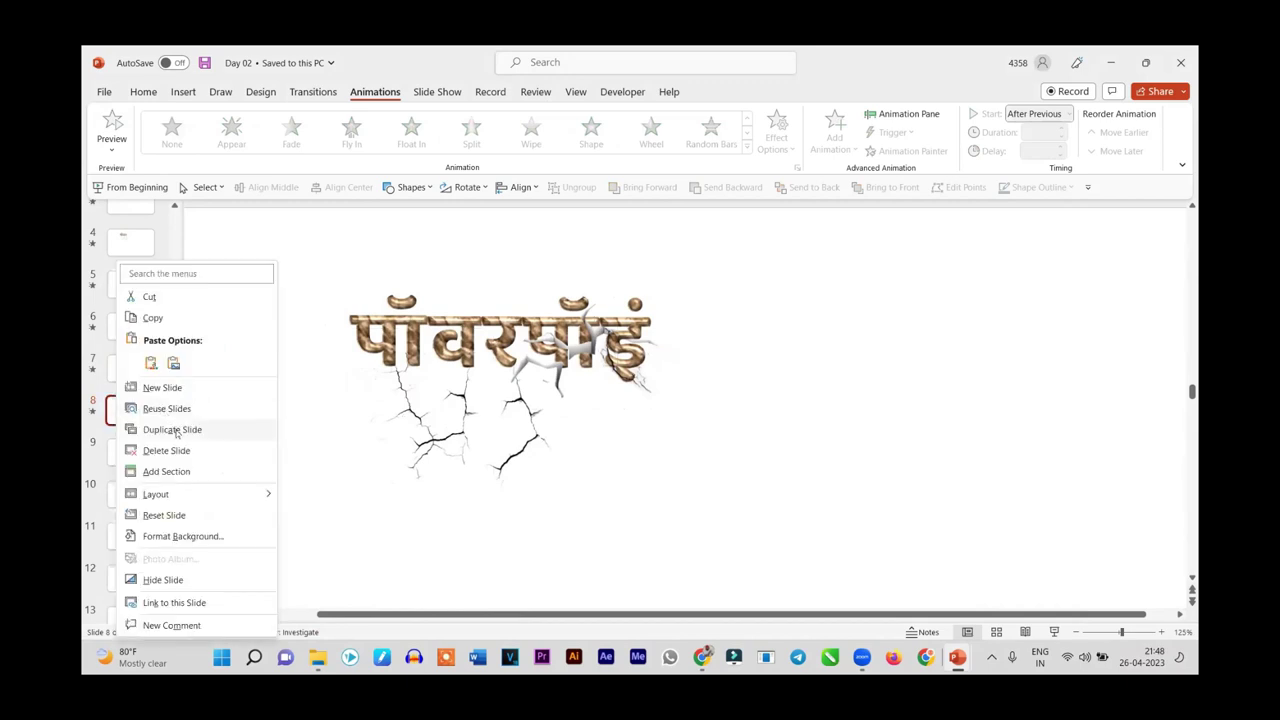
{"action": "left_click", "coordinate": [172, 429]}
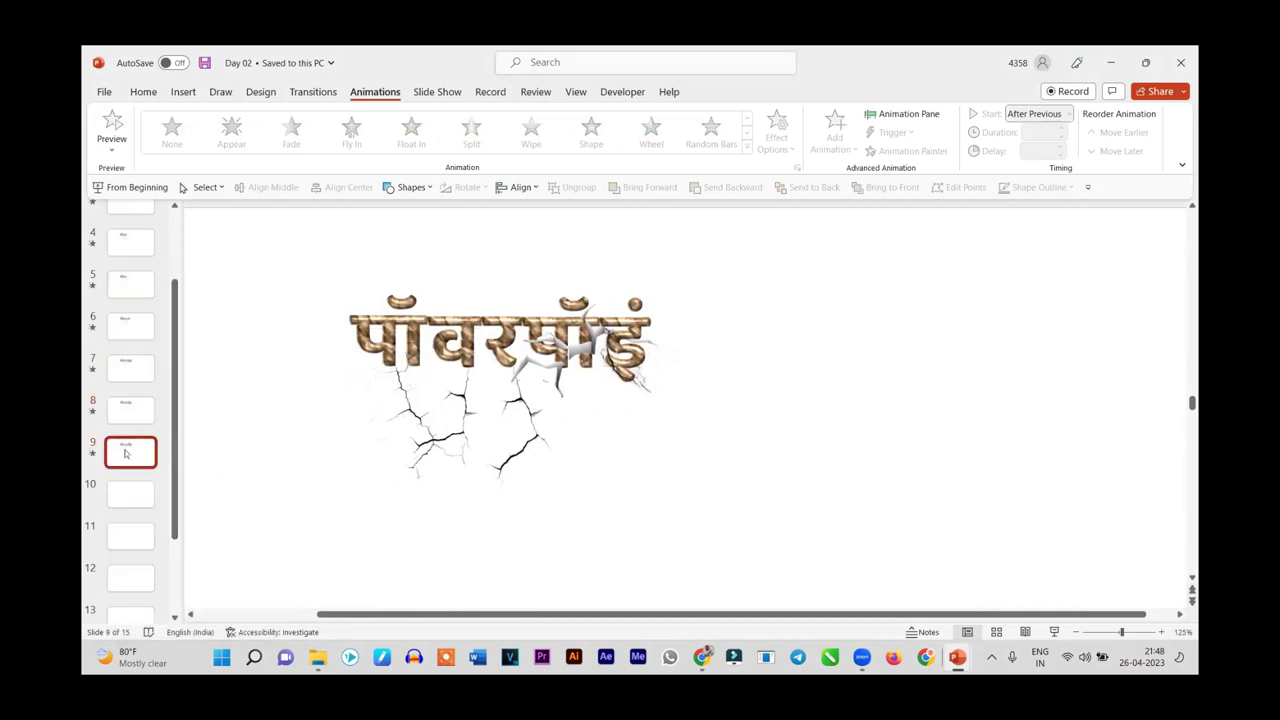
{"action": "scroll", "coordinate": [126, 453], "scroll_direction": "down", "scroll_amount": 3}
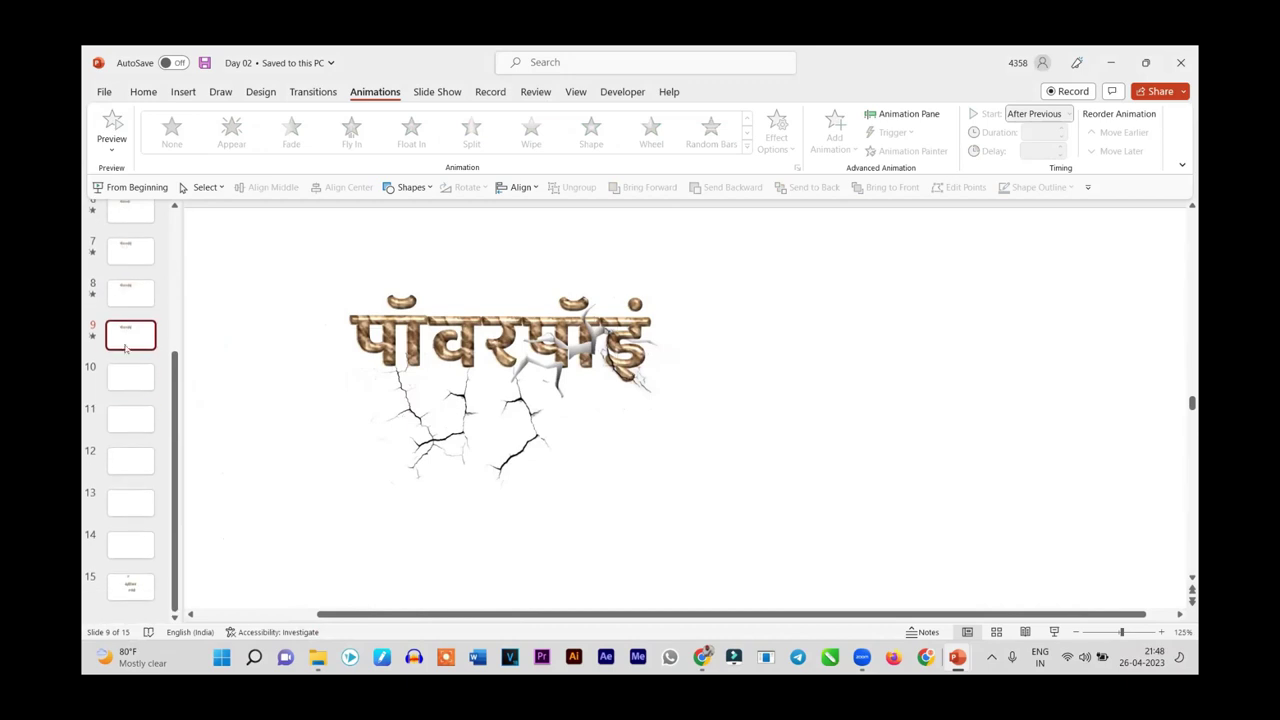
{"action": "left_click", "coordinate": [130, 590]}
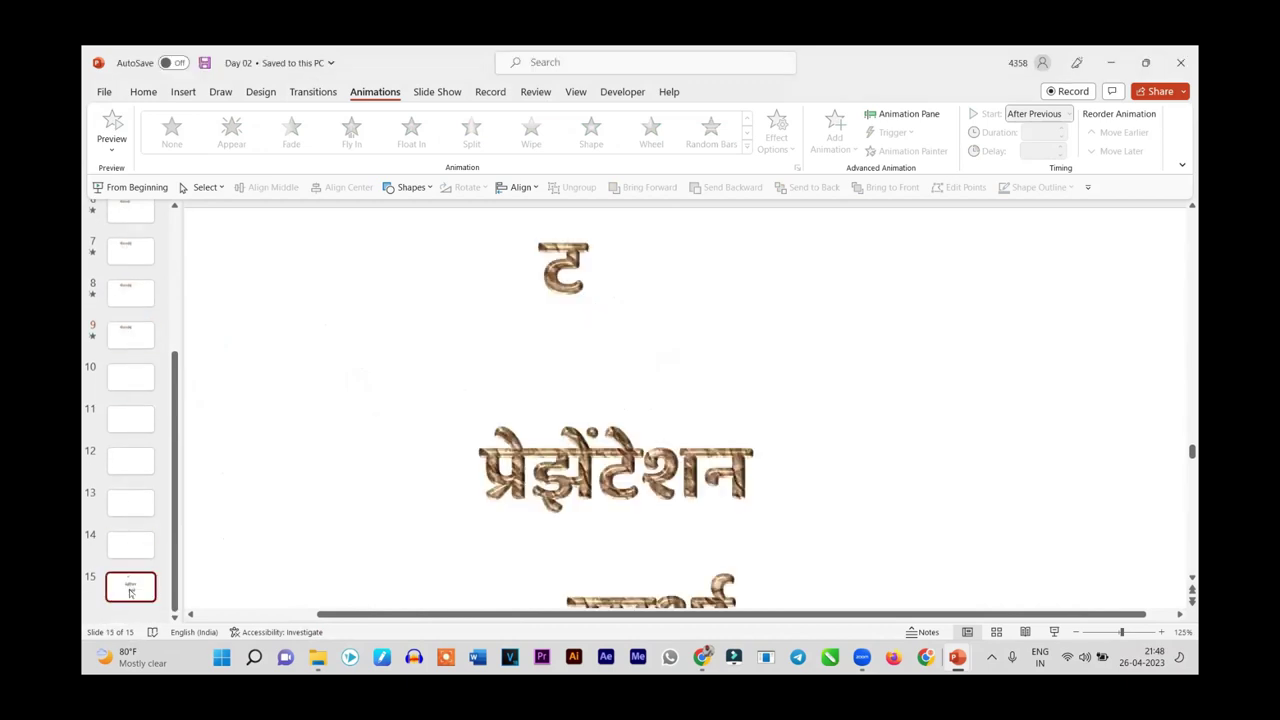
Move the textured ट letter from slide 15 to the end of the word on slide 9
{"action": "left_click", "coordinate": [573, 291]}
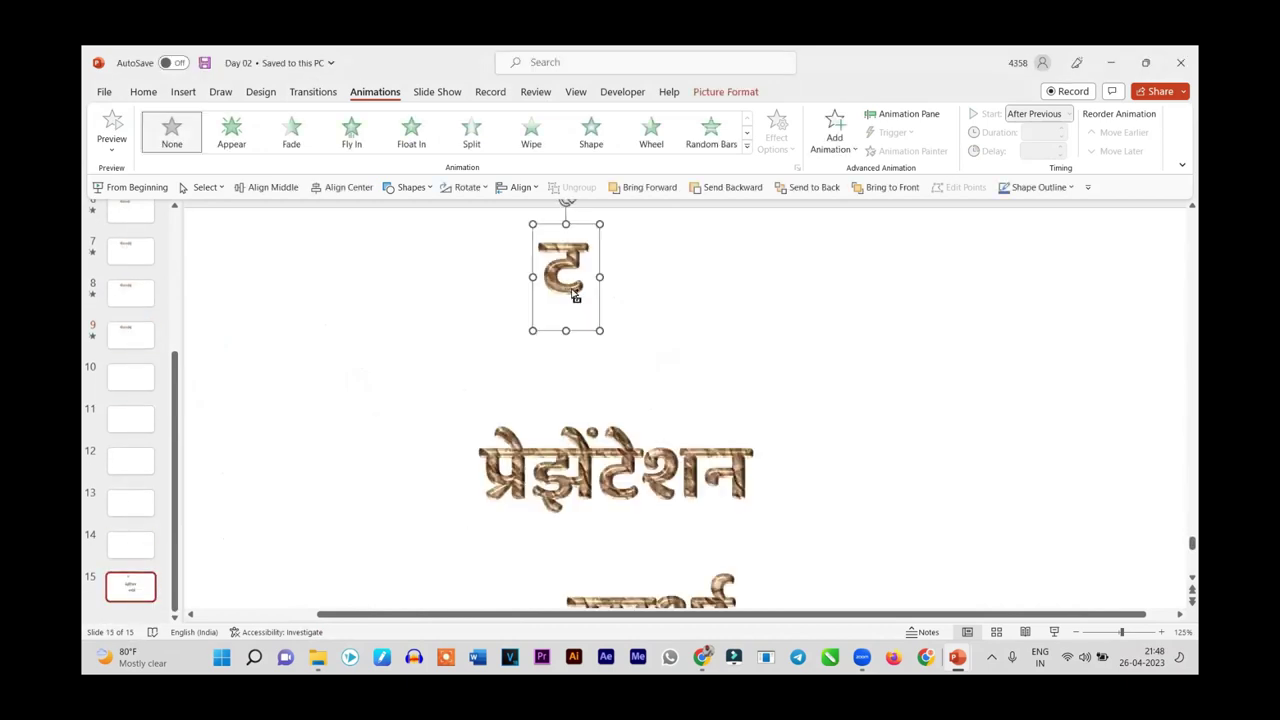
{"action": "key", "text": "Delete"}
{"action": "left_click", "coordinate": [131, 336]}
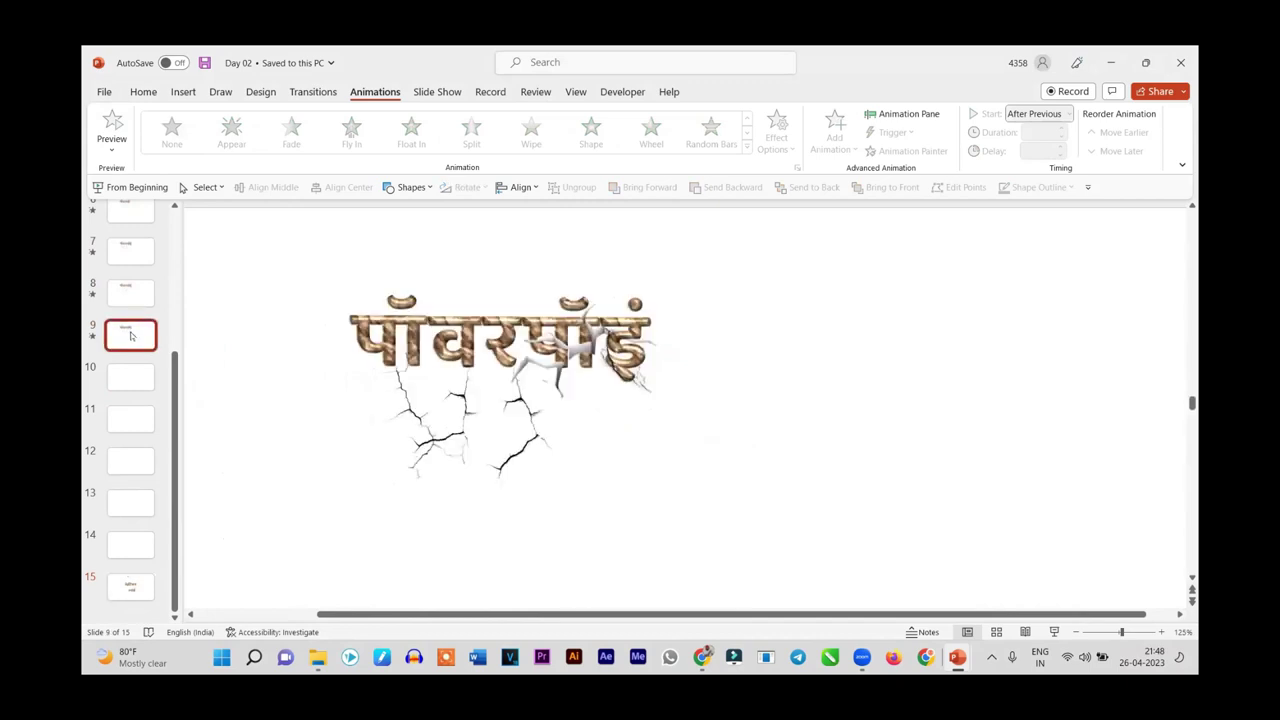
{"action": "key", "text": "ctrl+v"}
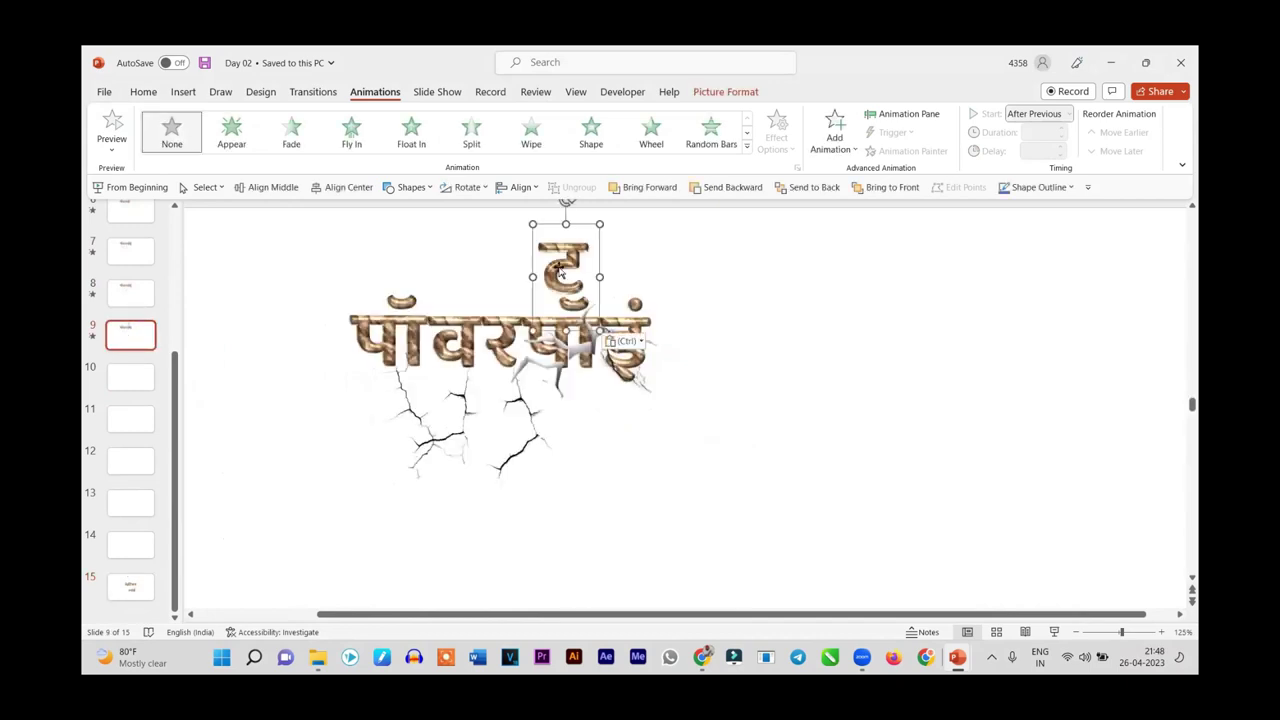
{"action": "left_click_drag", "start_coordinate": [560, 270], "coordinate": [698, 360]}
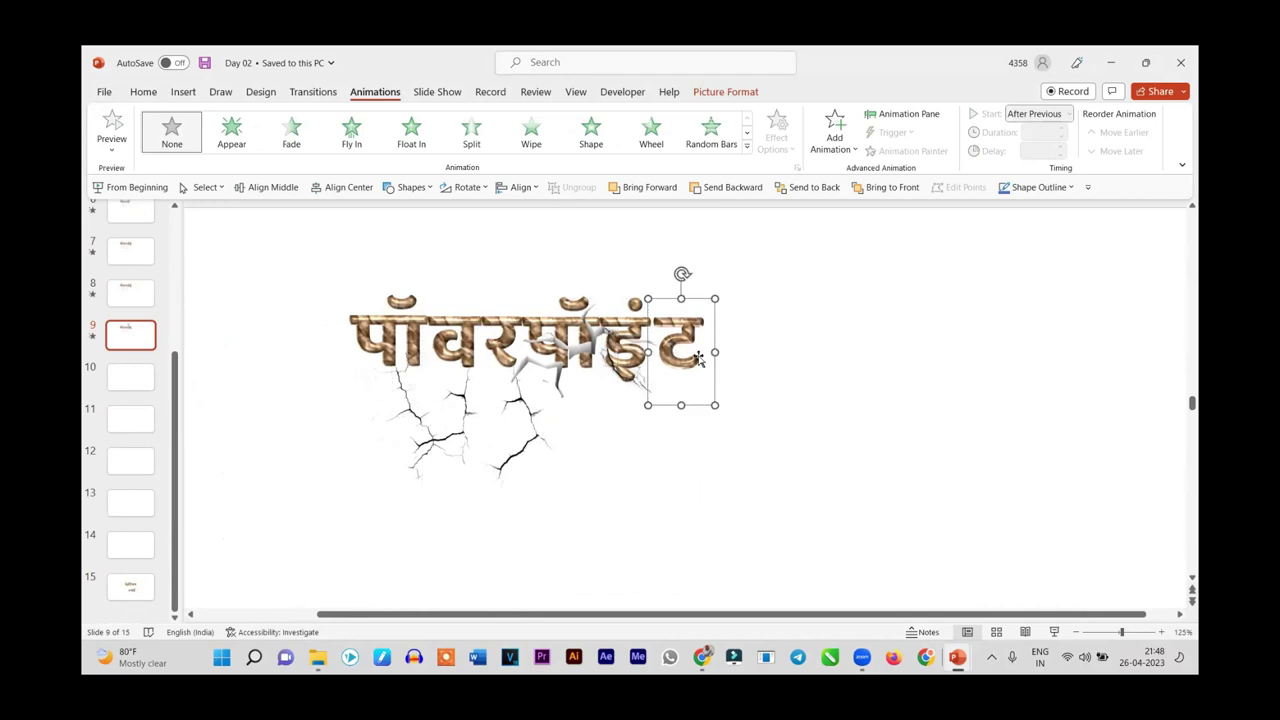
{"action": "scroll", "coordinate": [786, 369], "scroll_direction": "up", "scroll_amount": 3, "text": "ctrl"}
{"action": "scroll", "coordinate": [773, 381], "scroll_direction": "up", "scroll_amount": 3, "text": "ctrl"}
{"action": "left_click_drag", "start_coordinate": [671, 405], "coordinate": [664, 404]}
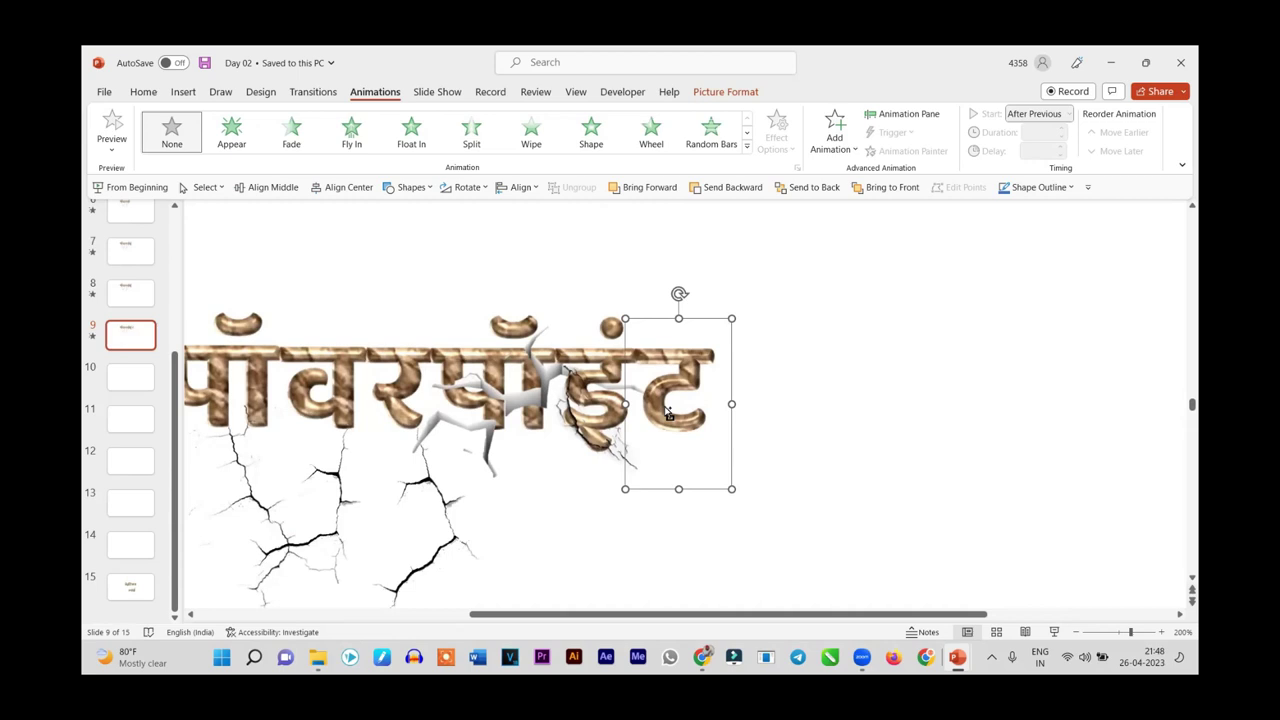
Paste the ट letter onto slide 8 and start enlarging it
{"action": "left_click", "coordinate": [120, 305]}
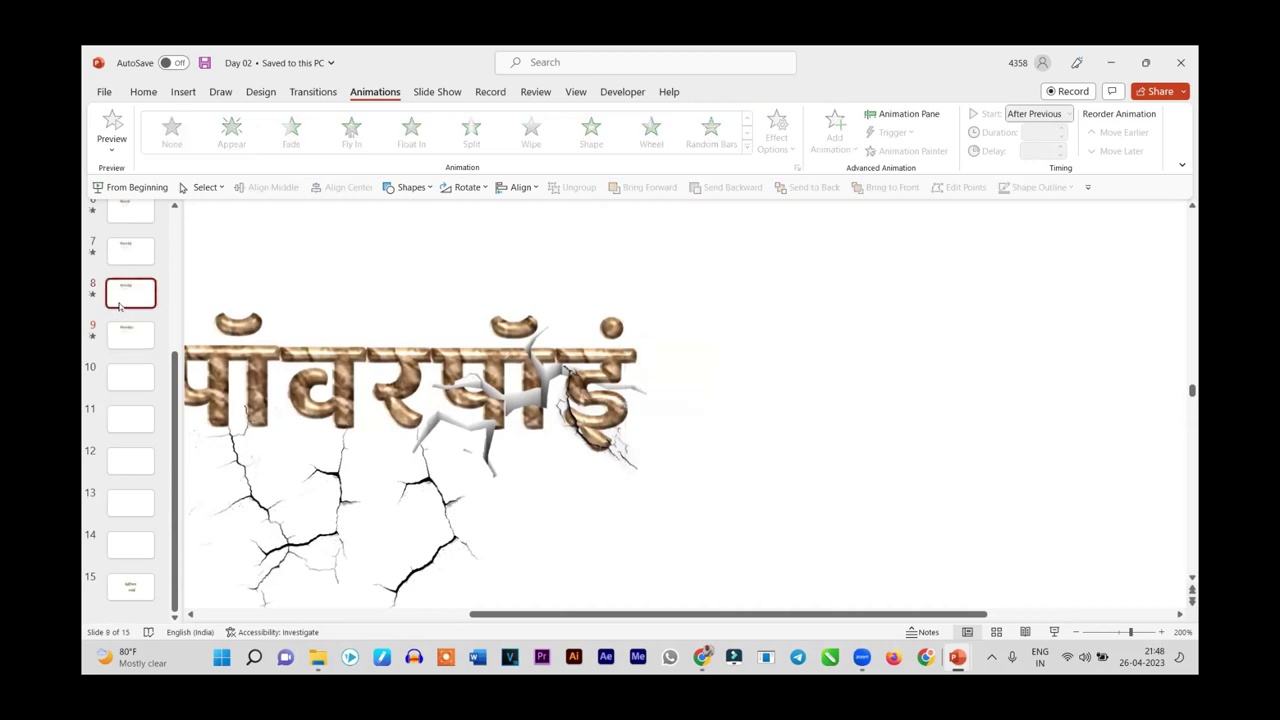
{"action": "key", "text": "ctrl+v"}
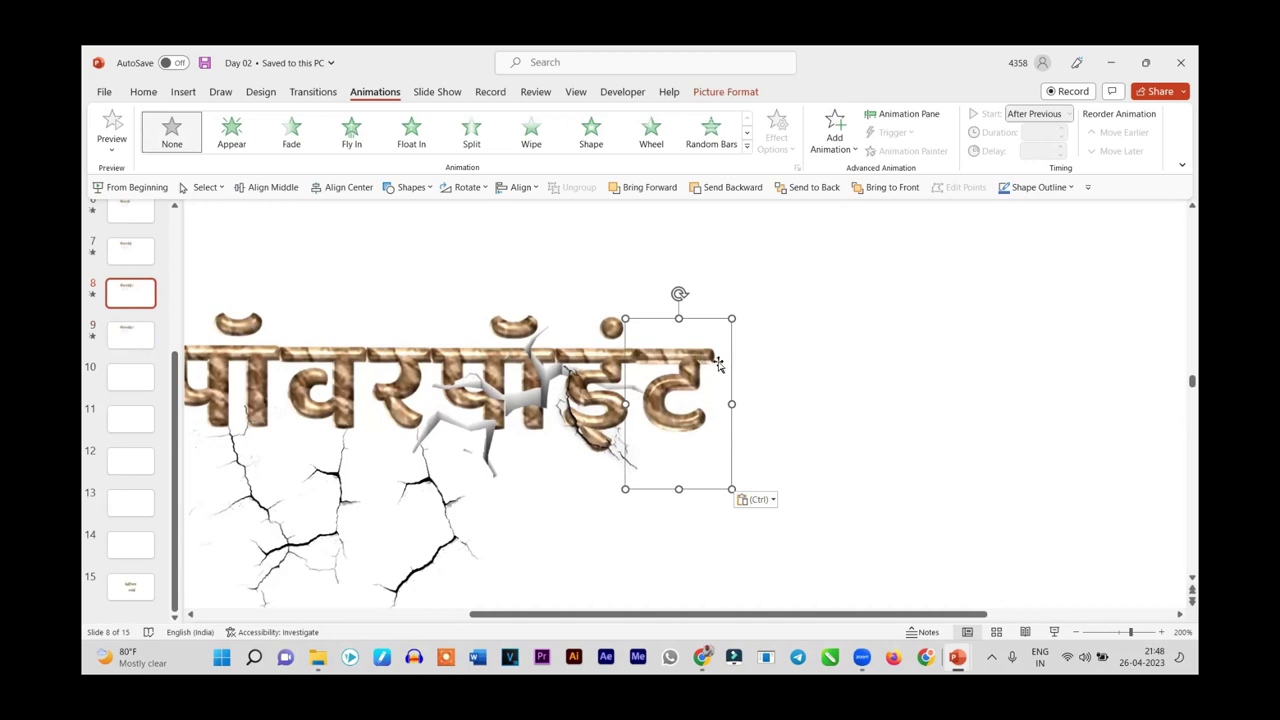
{"action": "scroll", "coordinate": [752, 366], "scroll_direction": "down", "scroll_amount": 5}
{"action": "scroll", "coordinate": [750, 364], "scroll_direction": "down", "scroll_amount": 2}
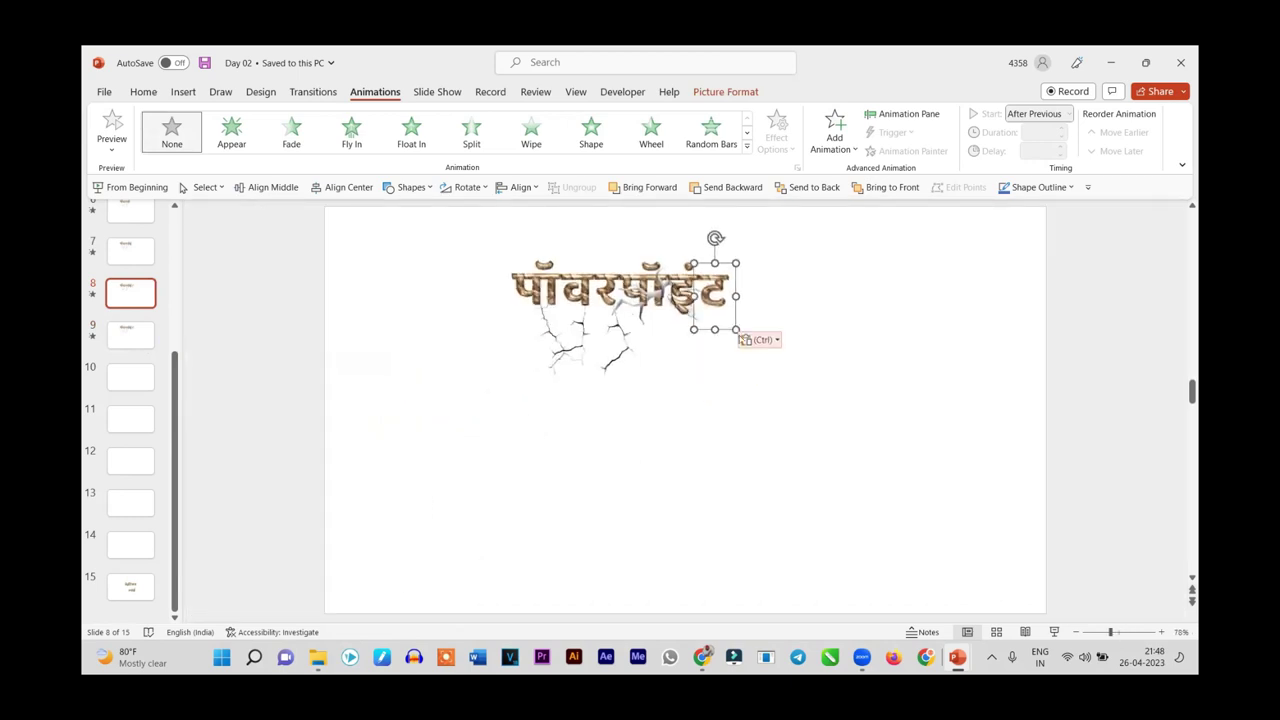
{"action": "left_click_drag", "start_coordinate": [740, 336], "coordinate": [935, 520]}
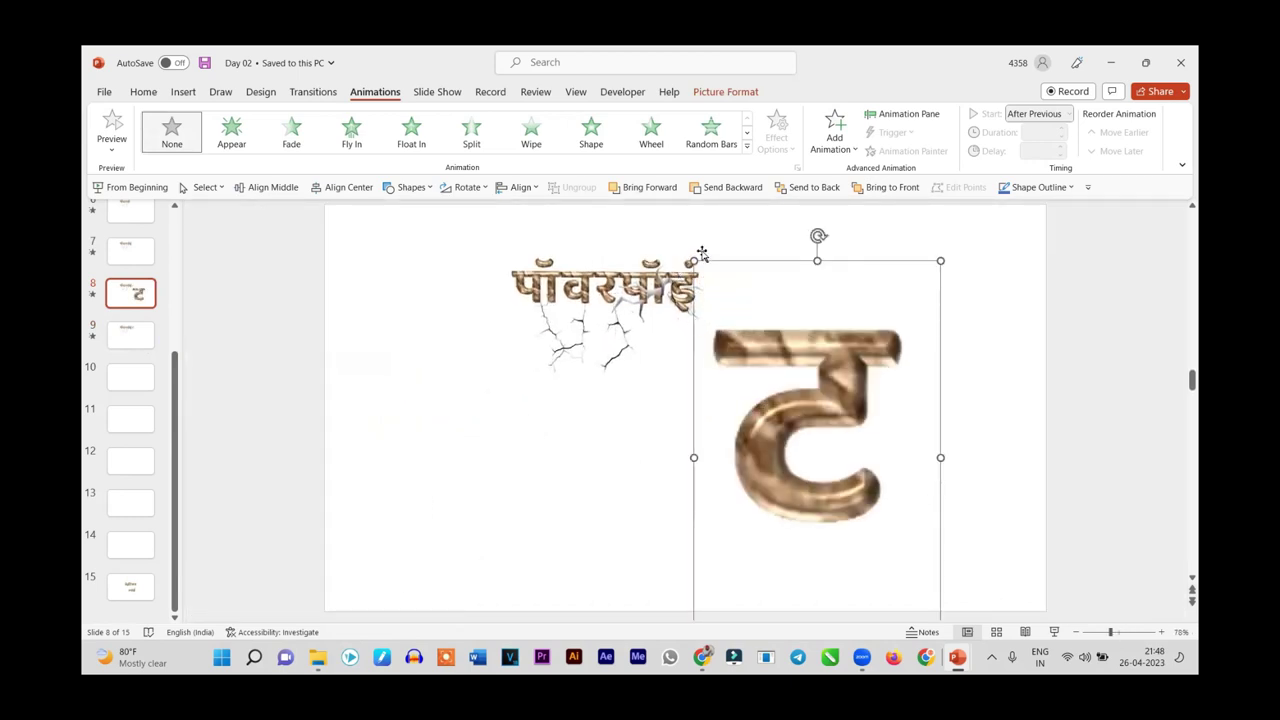
{"action": "left_click_drag", "start_coordinate": [690, 262], "coordinate": [755, 325]}
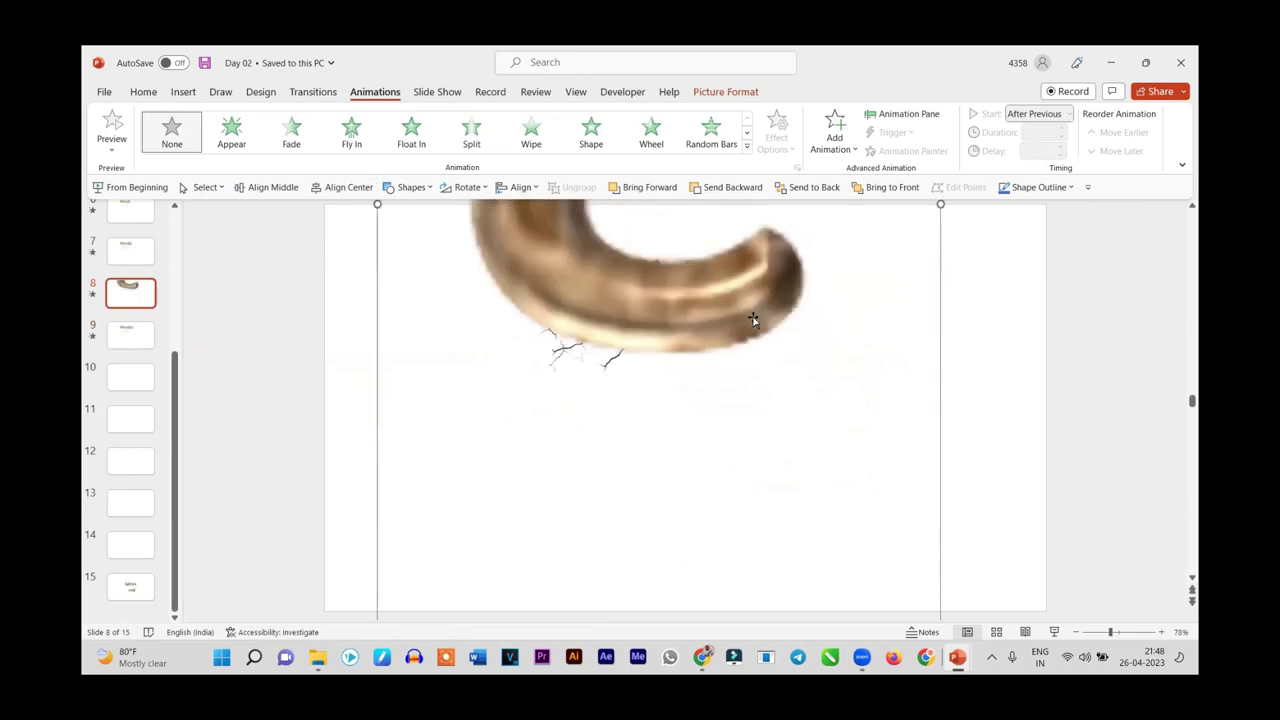
{"action": "scroll", "coordinate": [755, 325], "scroll_direction": "down", "scroll_amount": 1}
{"action": "scroll", "coordinate": [755, 325], "scroll_direction": "down", "scroll_amount": 3}
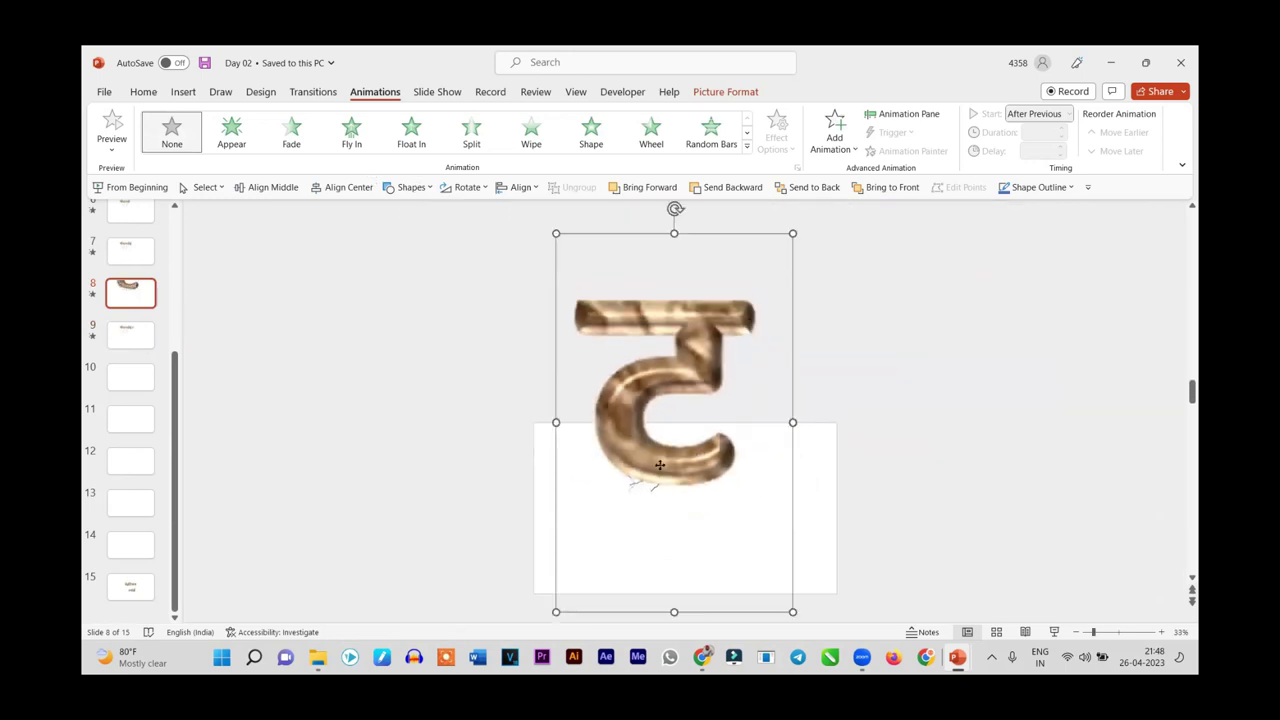
{"action": "left_click_drag", "start_coordinate": [660, 465], "coordinate": [520, 439]}
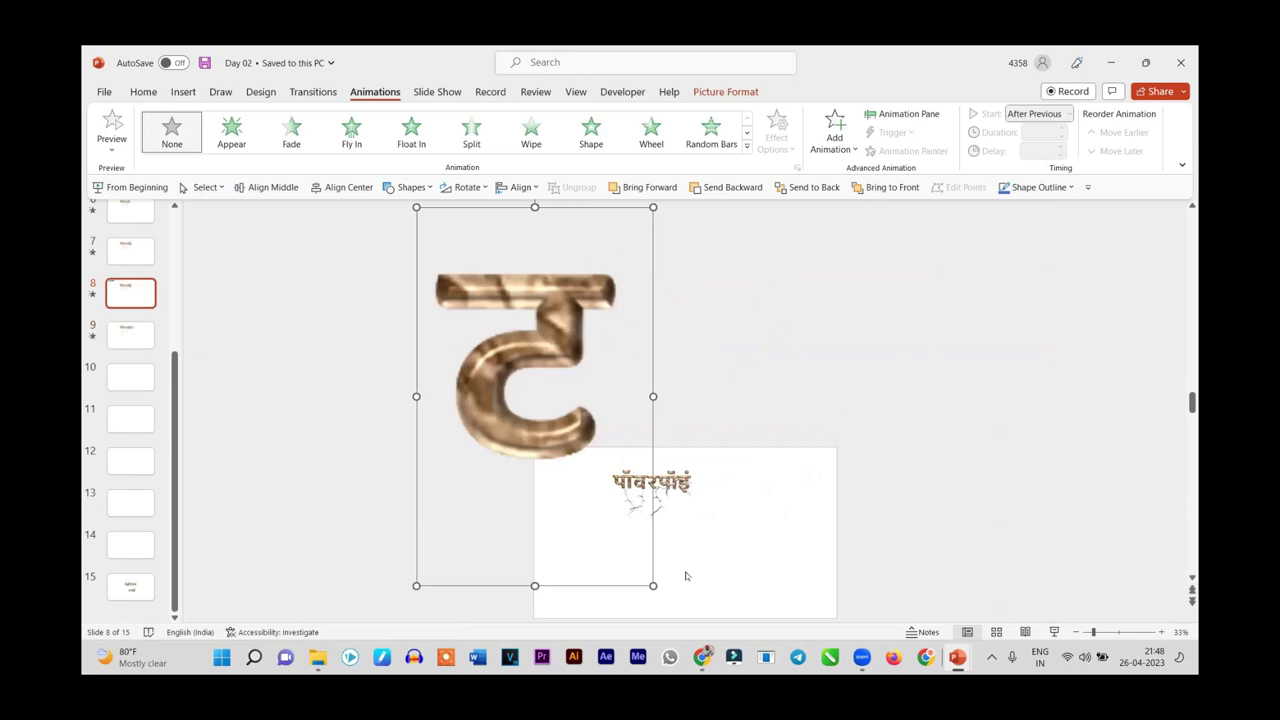
{"action": "left_click_drag", "start_coordinate": [653, 586], "coordinate": [863, 715]}
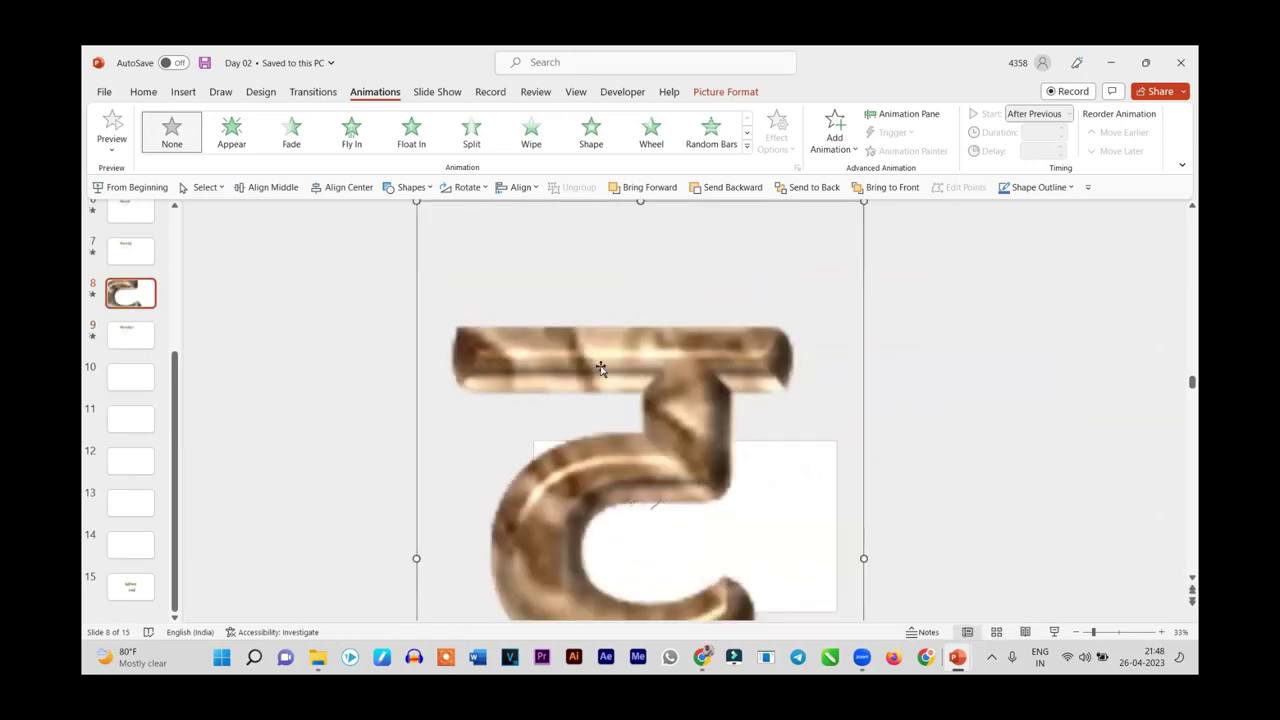
{"action": "left_click_drag", "start_coordinate": [600, 368], "coordinate": [655, 443]}
Enlarge the ट letter far beyond the slide edges and align it to the guide
{"action": "scroll", "coordinate": [655, 443], "scroll_direction": "down", "scroll_amount": 1}
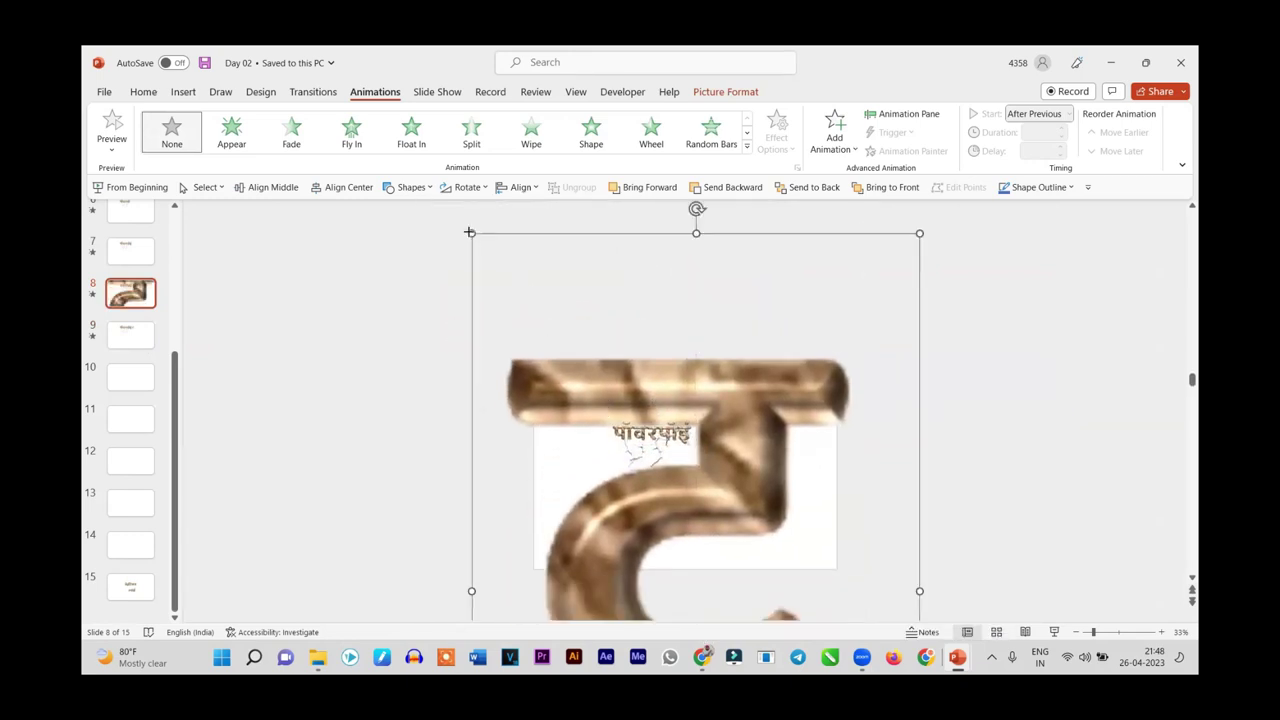
{"action": "left_click_drag", "start_coordinate": [469, 232], "coordinate": [606, 237]}
{"action": "mouse_move", "coordinate": [689, 506]}
{"action": "left_mouse_down"}
{"action": "mouse_move", "coordinate": [560, 185]}
{"action": "mouse_move", "coordinate": [551, 266]}
{"action": "mouse_move", "coordinate": [646, 543]}
{"action": "left_mouse_up"}
{"action": "mouse_move", "coordinate": [609, 314]}
{"action": "left_mouse_down"}
{"action": "mouse_move", "coordinate": [620, 517]}
{"action": "mouse_move", "coordinate": [790, 549]}
{"action": "left_mouse_up"}
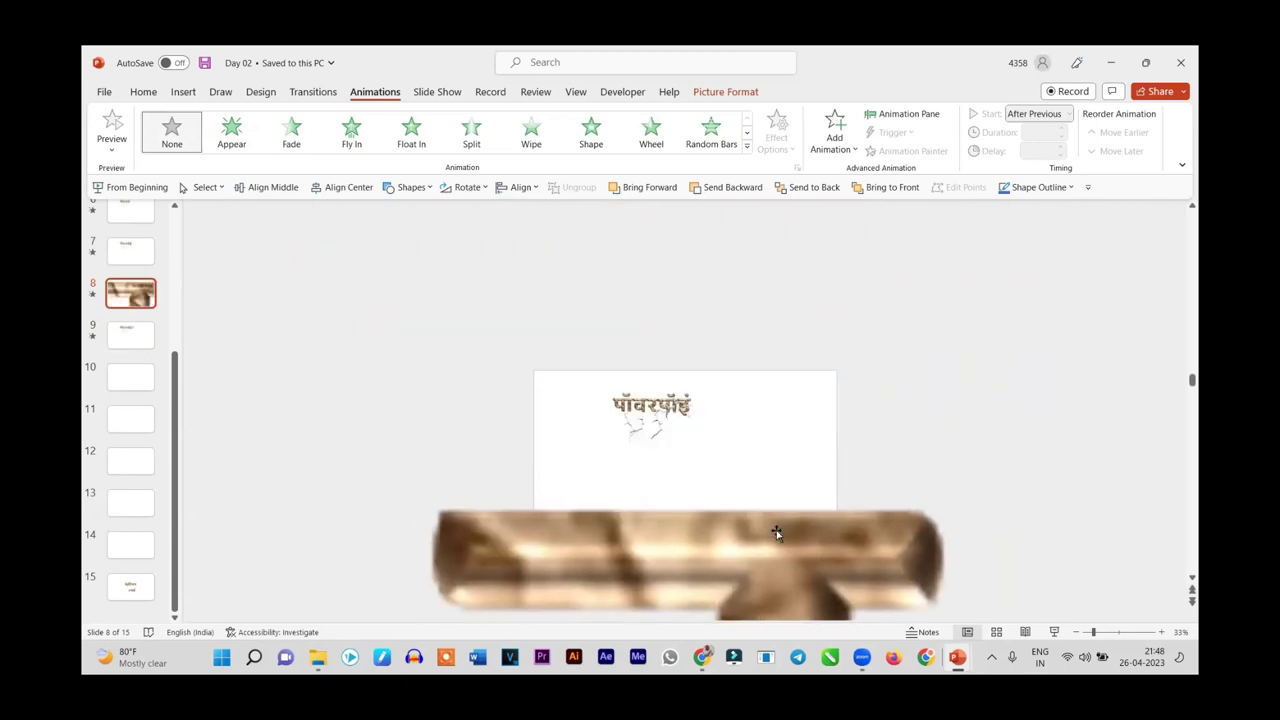
{"action": "left_click_drag", "start_coordinate": [396, 230], "coordinate": [90, 55]}
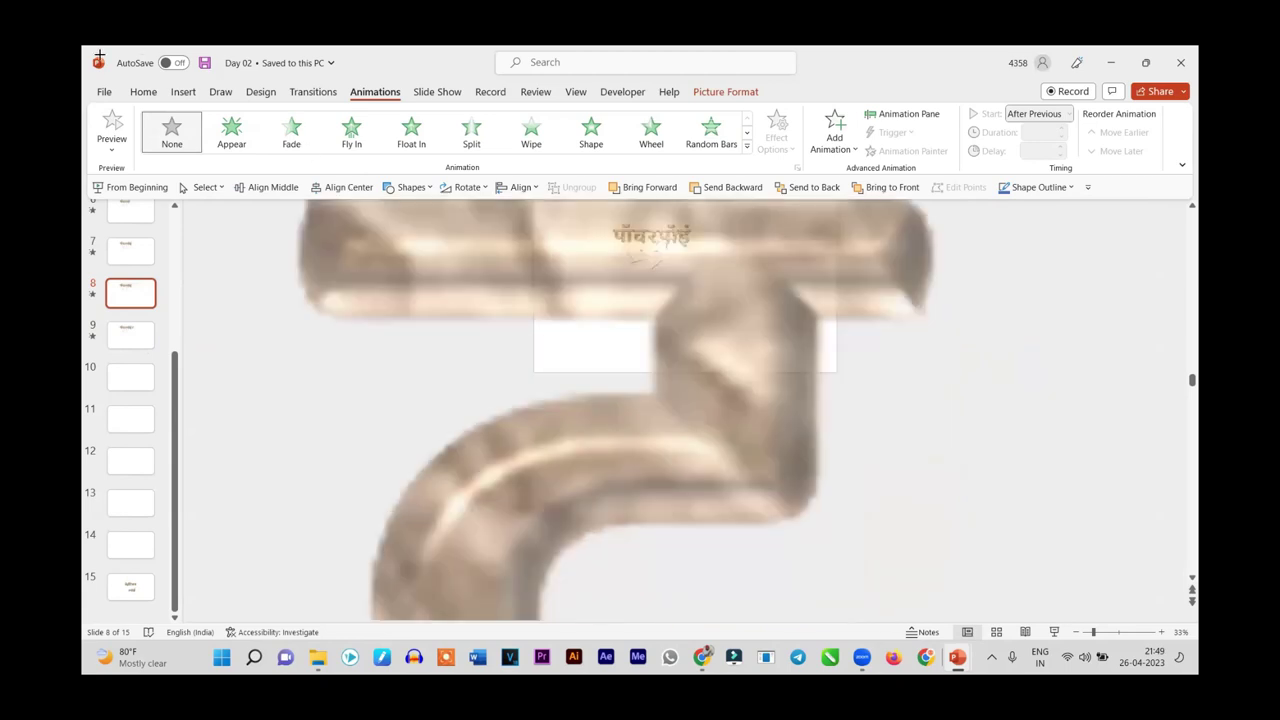
{"action": "left_click_drag", "start_coordinate": [528, 480], "coordinate": [622, 405]}
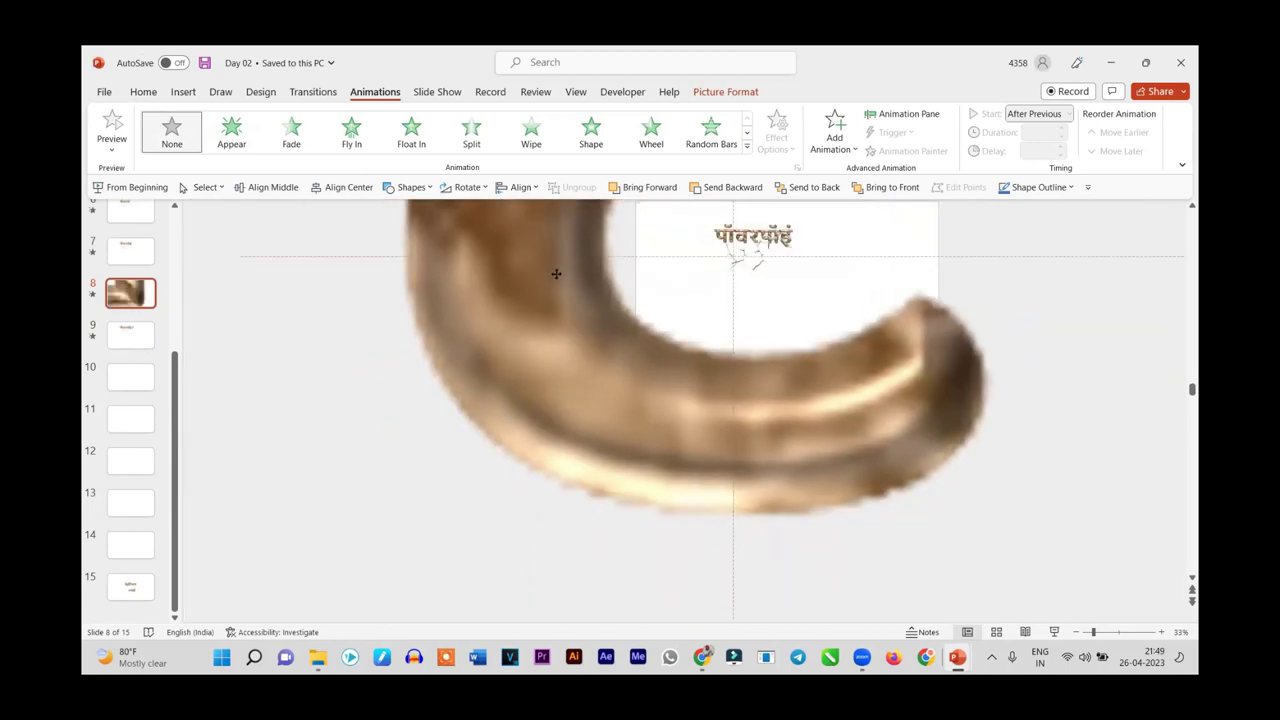
{"action": "scroll", "coordinate": [622, 405], "scroll_direction": "down", "scroll_amount": 3, "text": "ctrl"}
{"action": "left_click_drag", "start_coordinate": [640, 457], "coordinate": [644, 463]}
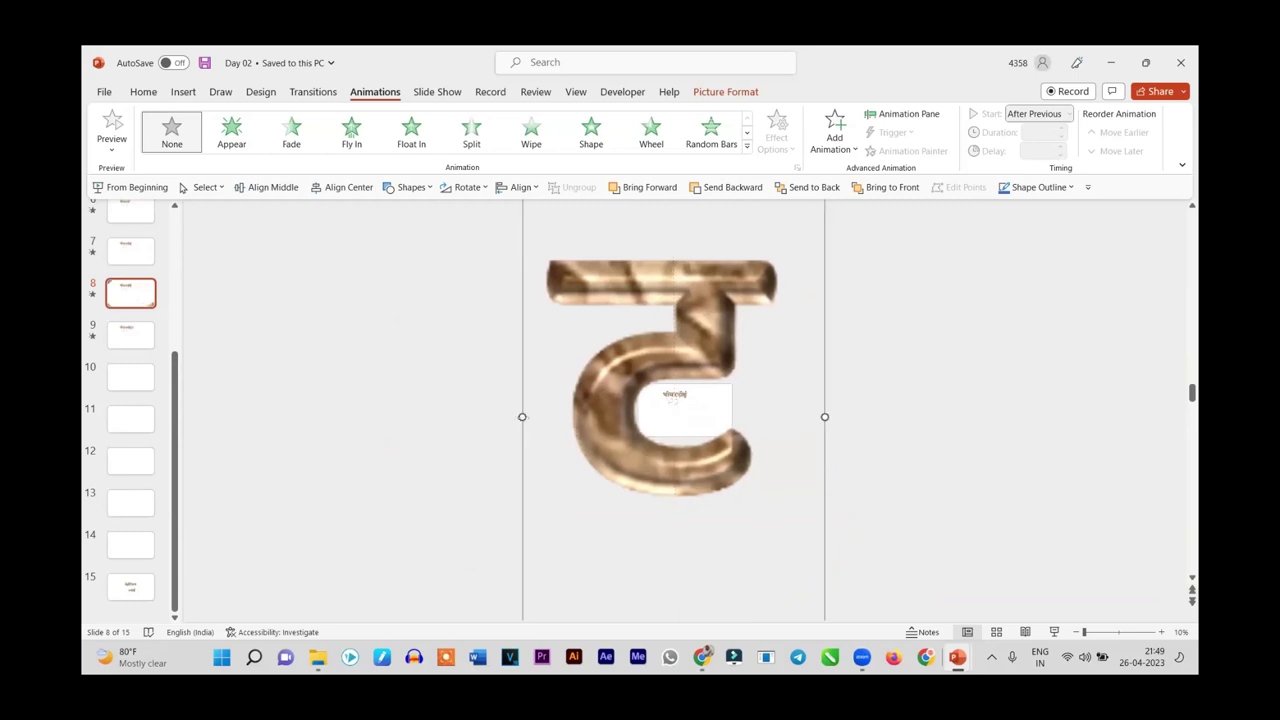
Mirror the giant ट letter horizontally and centre it over the title
{"action": "left_click_drag", "start_coordinate": [522, 417], "coordinate": [1110, 480]}
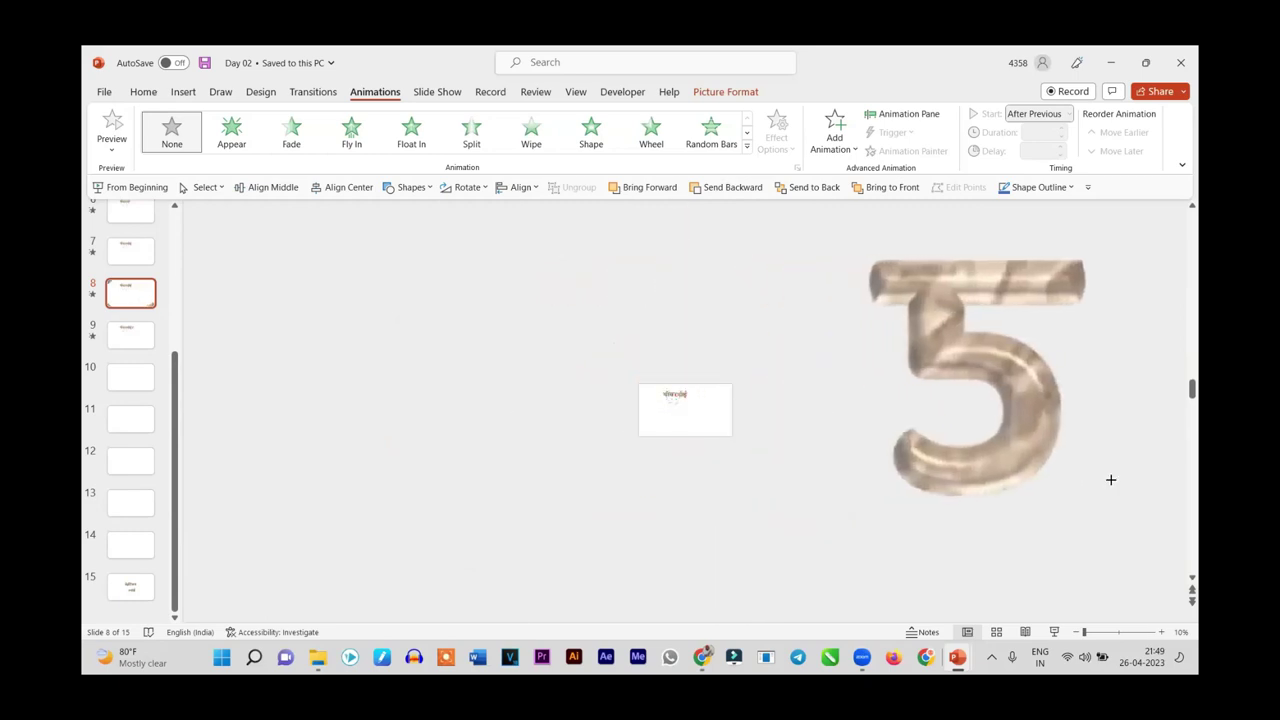
{"action": "left_click_drag", "start_coordinate": [1026, 489], "coordinate": [760, 460]}
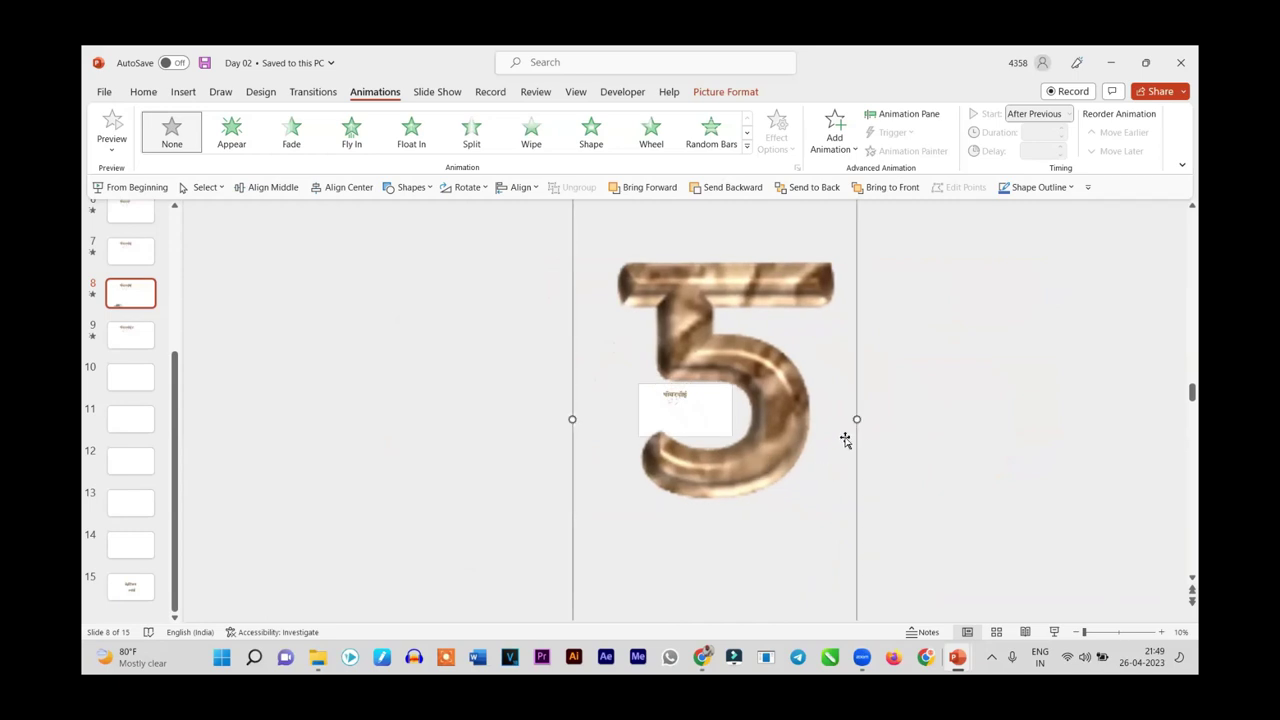
{"action": "left_click_drag", "start_coordinate": [852, 419], "coordinate": [960, 435]}
{"action": "mouse_move", "coordinate": [870, 455]}
{"action": "left_mouse_down"}
{"action": "mouse_move", "coordinate": [826, 453]}
{"action": "mouse_move", "coordinate": [763, 268]}
{"action": "left_mouse_up"}
{"action": "scroll", "coordinate": [751, 531], "scroll_direction": "up", "scroll_amount": 3}
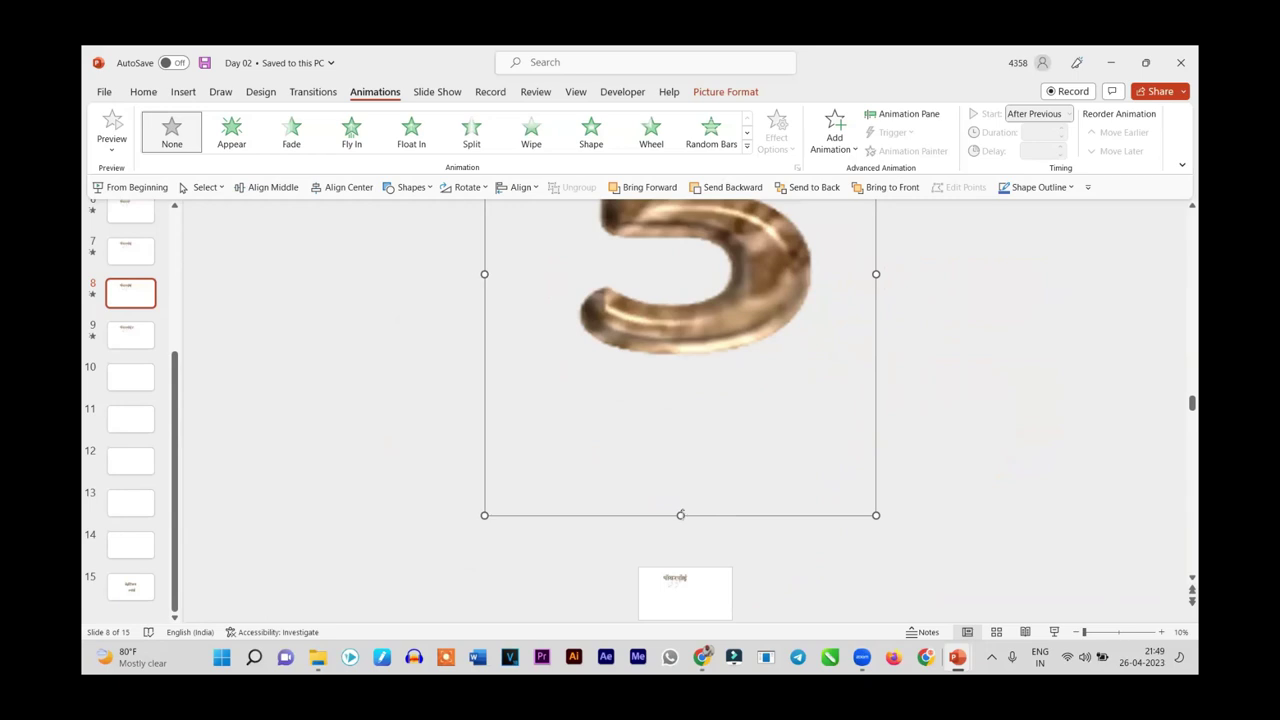
{"action": "left_click", "coordinate": [688, 524]}
{"action": "left_click_drag", "start_coordinate": [740, 520], "coordinate": [740, 520]}
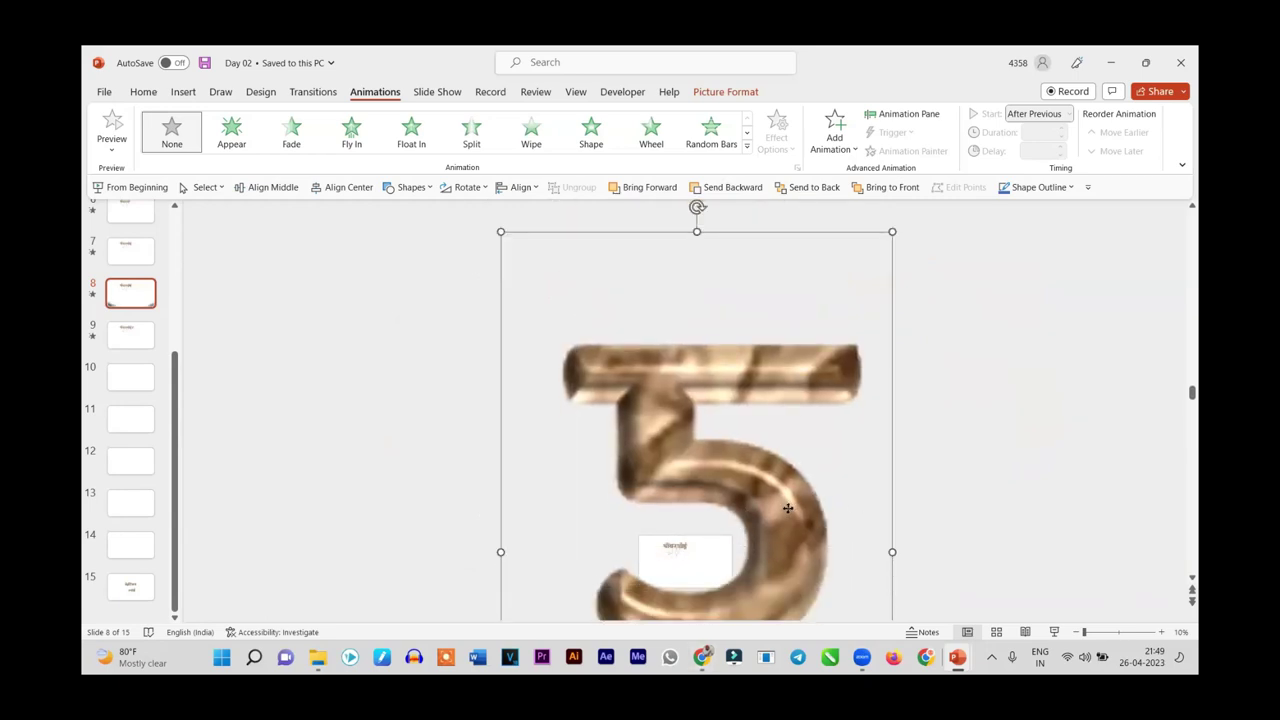
{"action": "key", "text": "ctrl+z"}
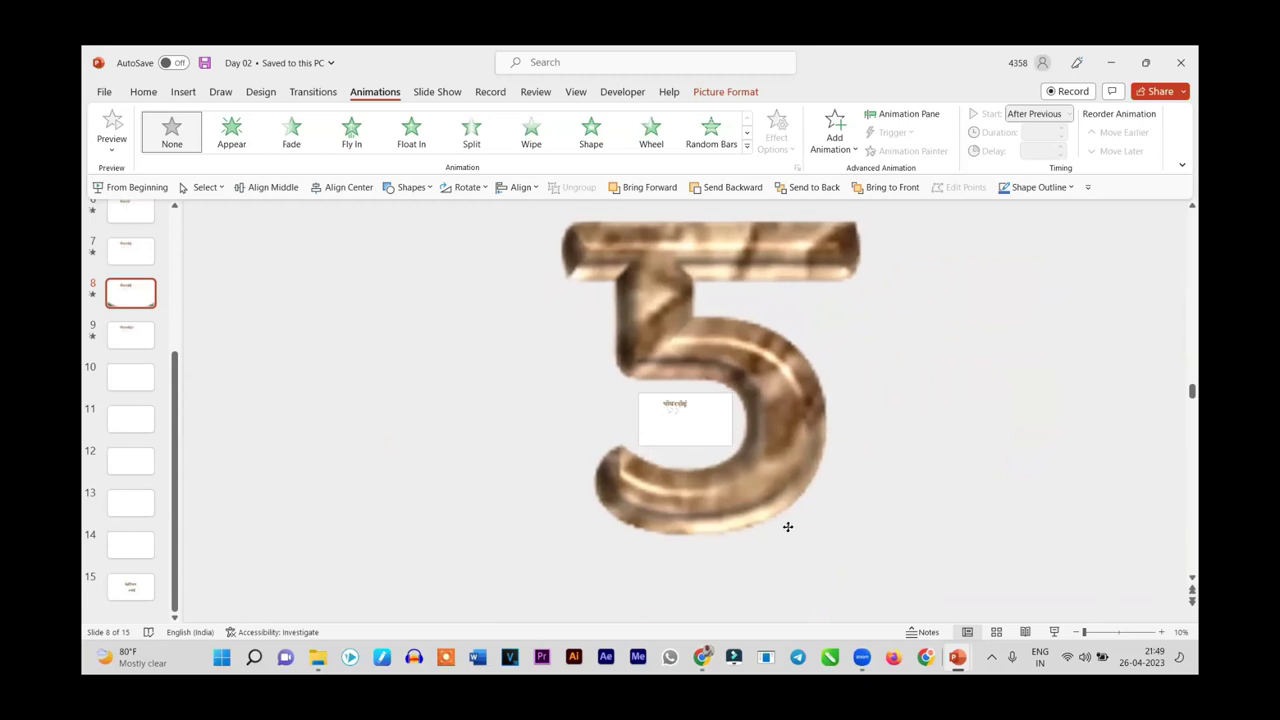
{"action": "left_click_drag", "start_coordinate": [786, 528], "coordinate": [791, 530]}
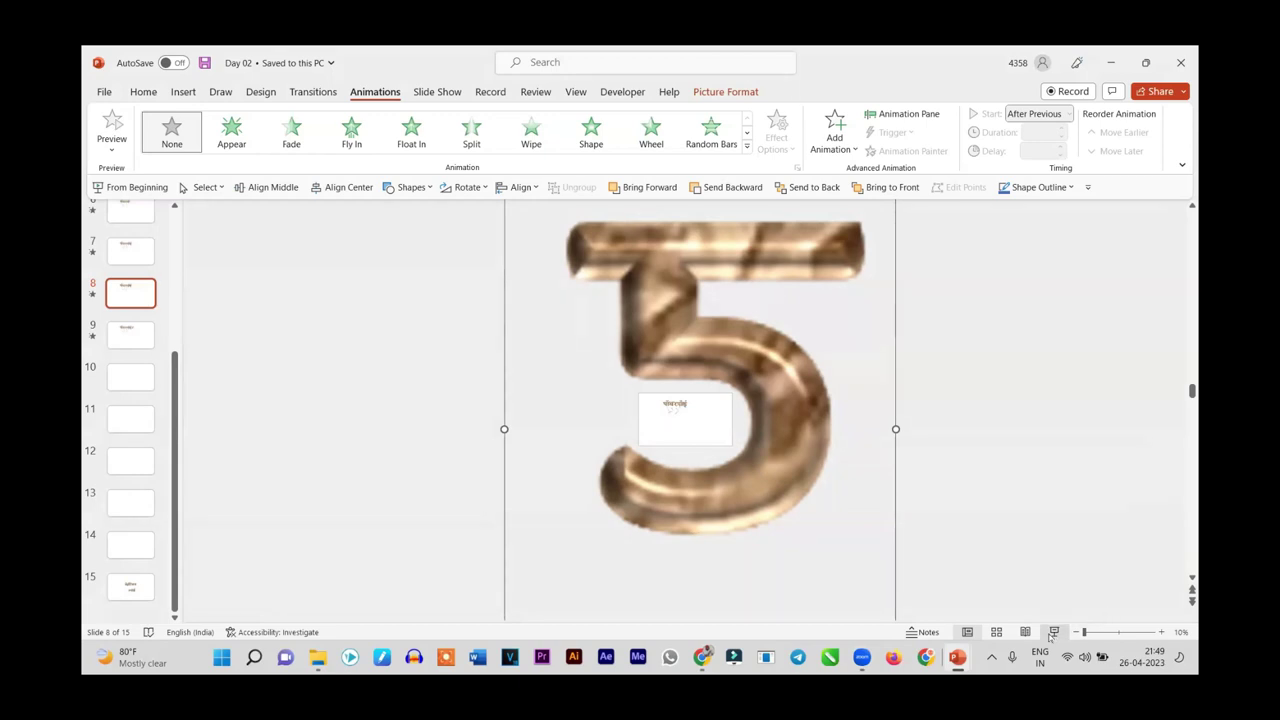
Play slide 8 full-screen, end the show, and switch to slide 9
{"action": "left_click", "coordinate": [1054, 632]}
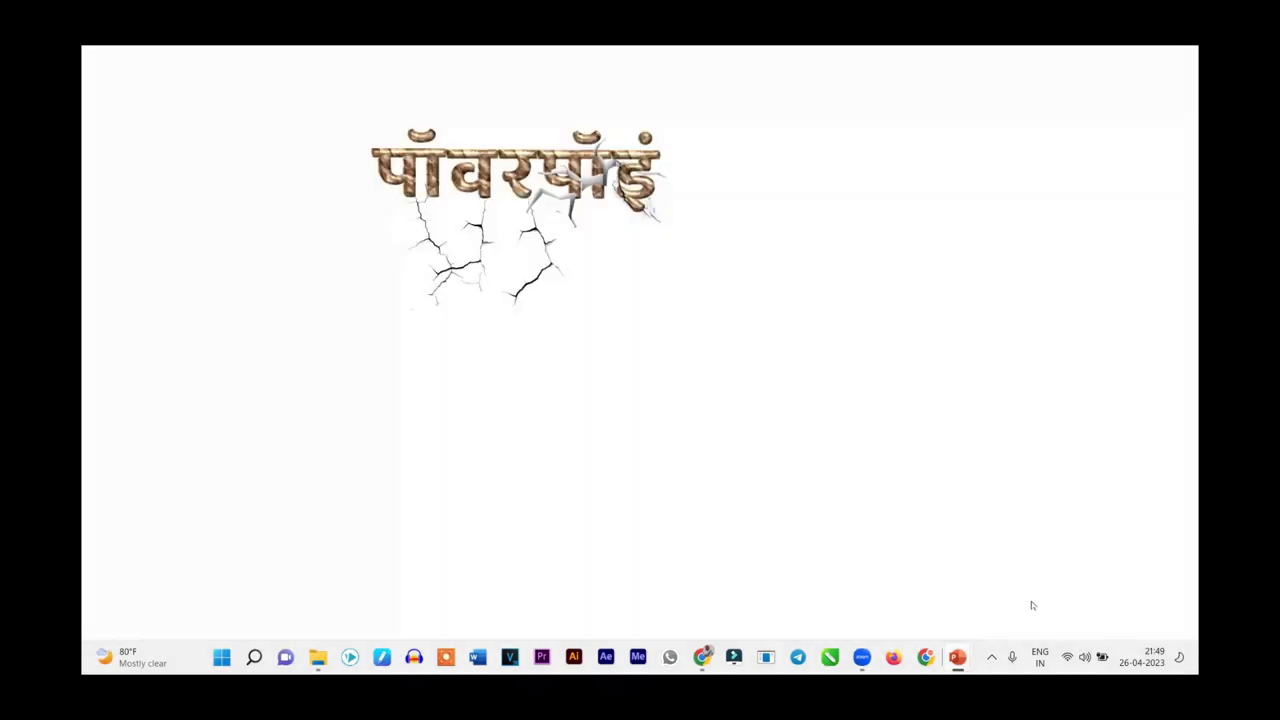
{"action": "right_click", "coordinate": [838, 333]}
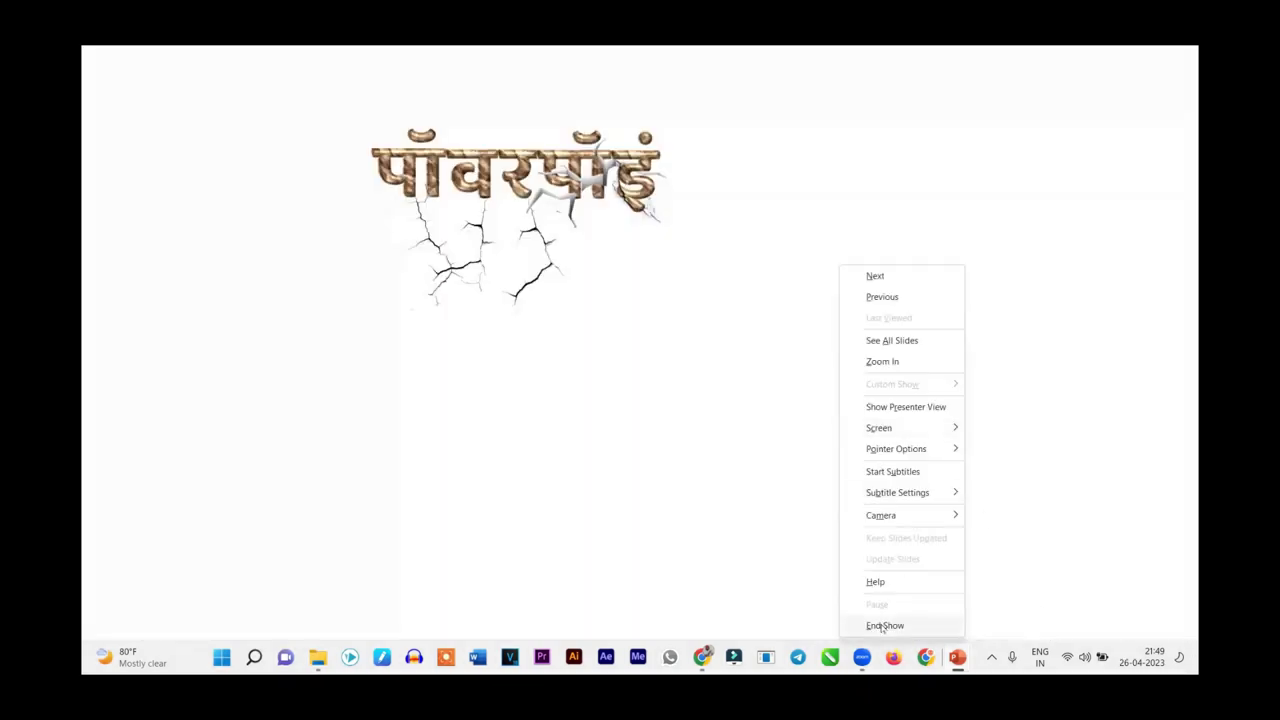
{"action": "left_click", "coordinate": [905, 623]}
{"action": "left_click", "coordinate": [115, 341]}
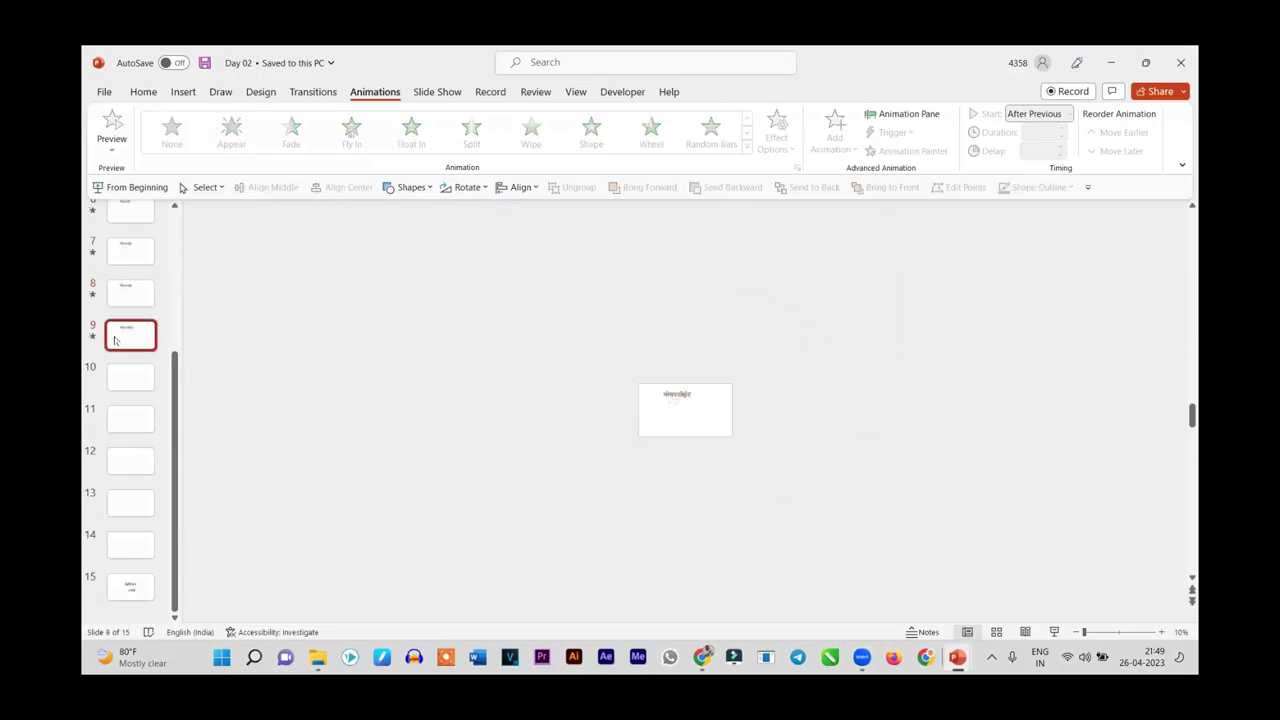
Apply the Morph transition to slide 9 and preview it
{"action": "left_click", "coordinate": [313, 91]}
{"action": "left_click", "coordinate": [231, 136]}
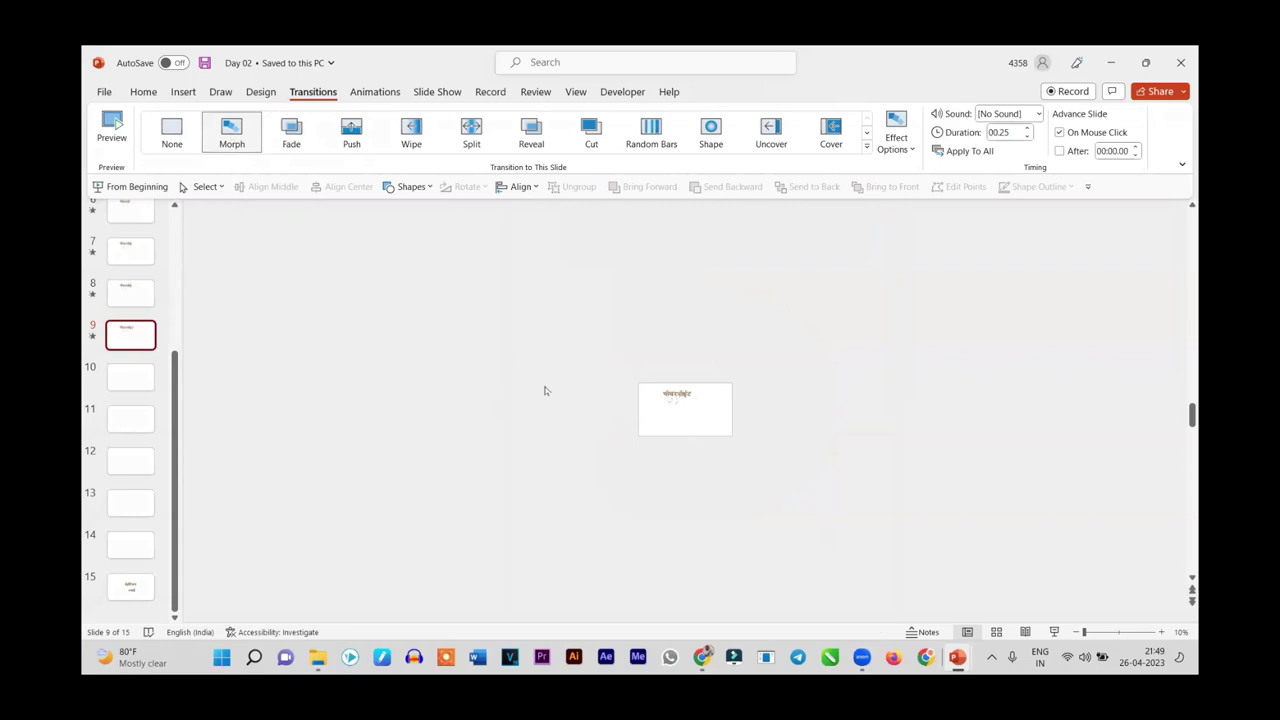
{"action": "scroll", "coordinate": [557, 407], "scroll_direction": "up", "scroll_amount": 3, "text": "ctrl"}
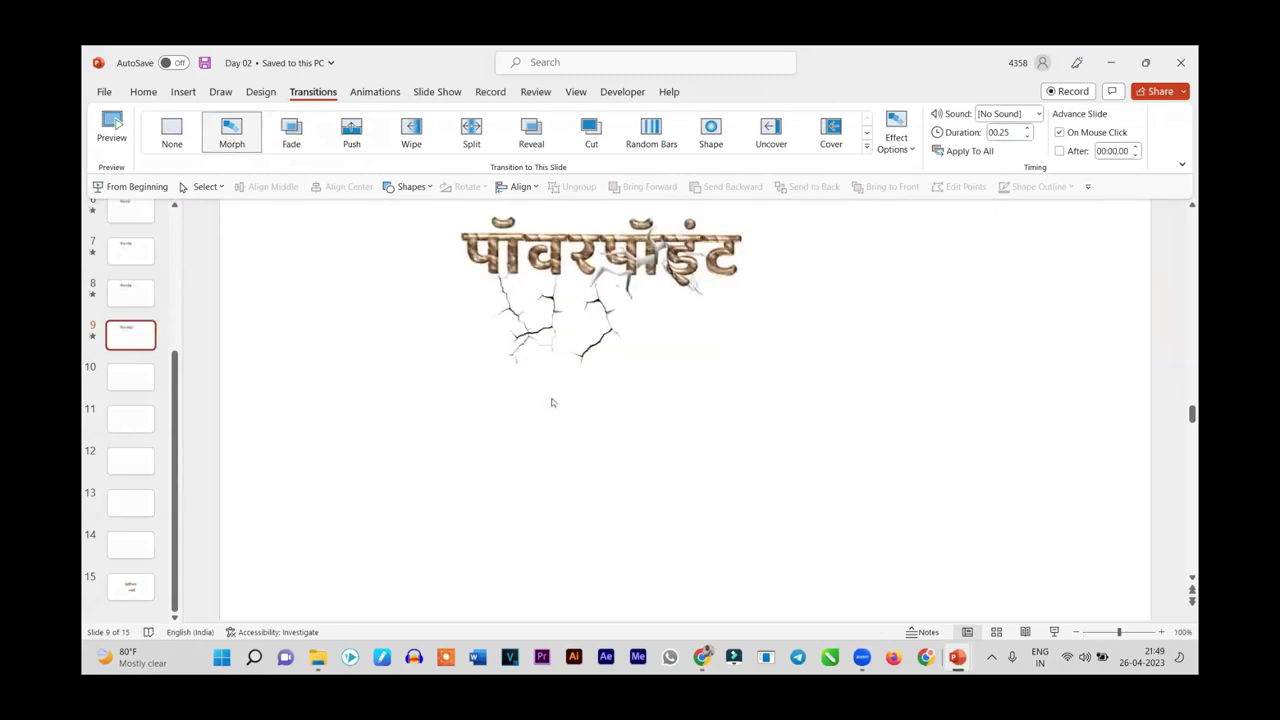
{"action": "left_click", "coordinate": [233, 140]}
{"action": "left_click", "coordinate": [216, 125]}
Tilt the left crack picture under the title about 25° counter-clockwise
{"action": "left_click", "coordinate": [506, 307]}
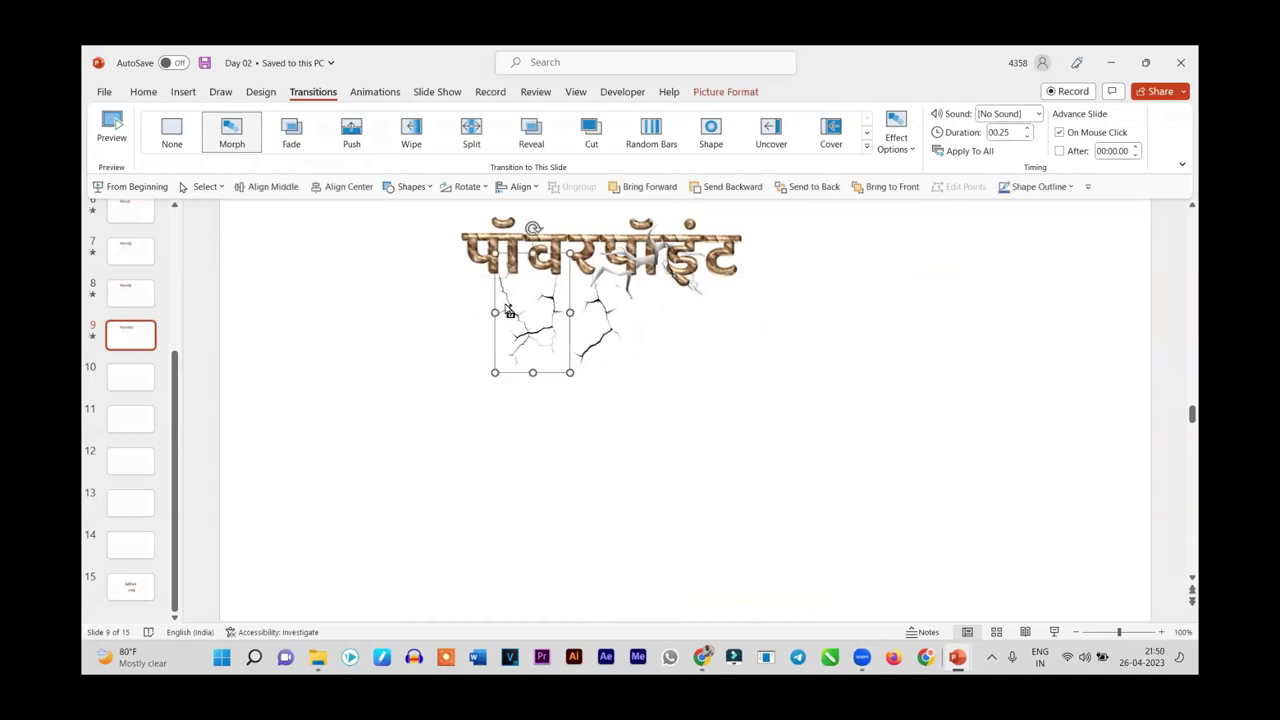
{"action": "left_click_drag", "start_coordinate": [508, 311], "coordinate": [685, 405]}
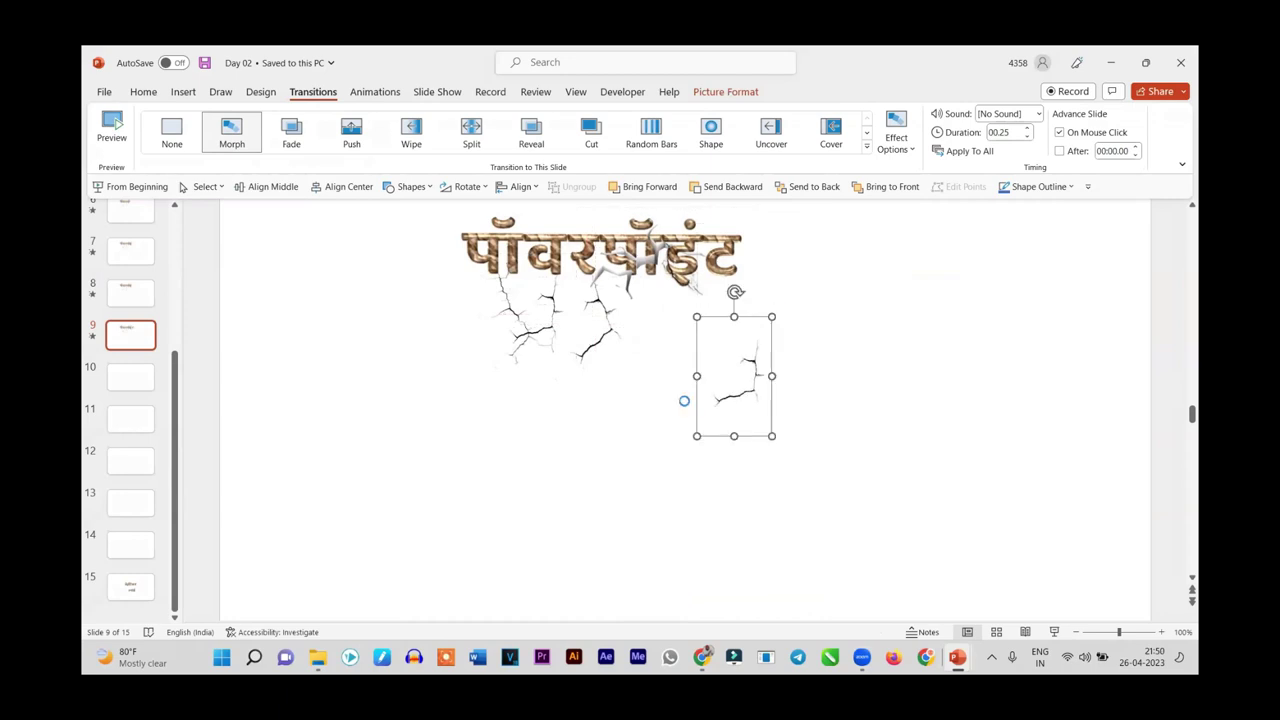
{"action": "key", "text": "ctrl+z"}
{"action": "key", "text": "alt+Right"}
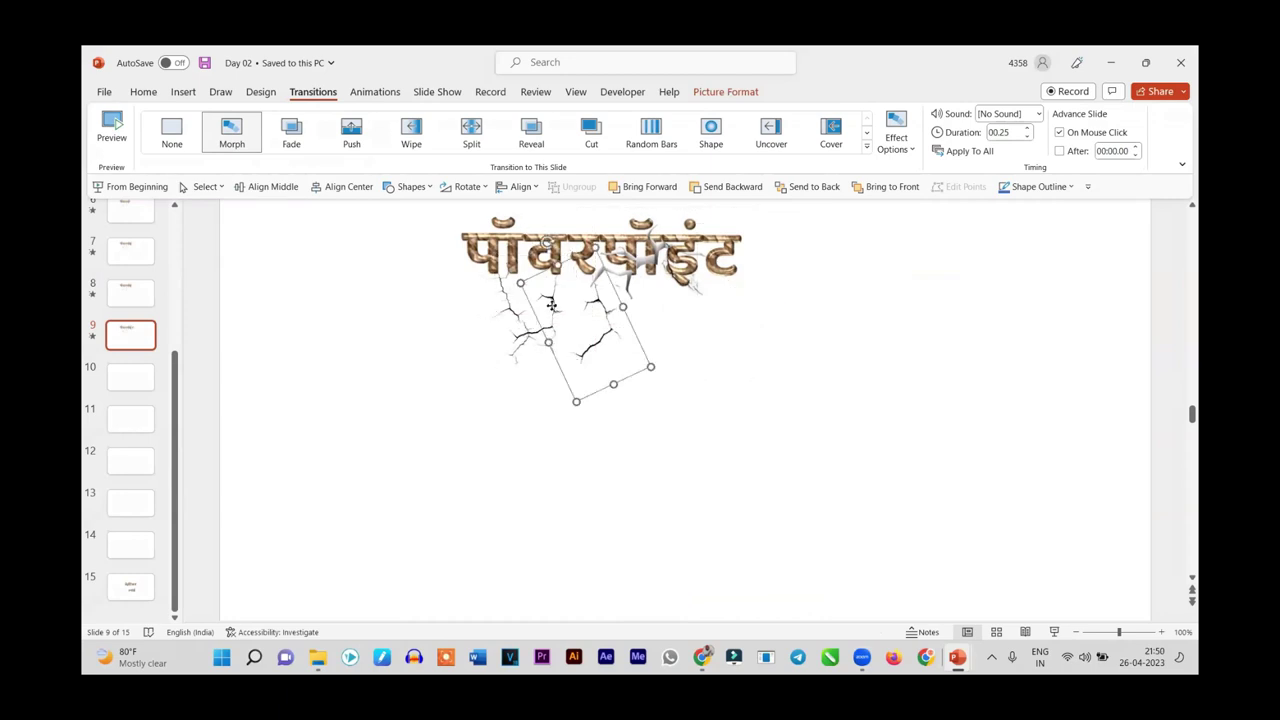
{"action": "right_click", "coordinate": [556, 285]}
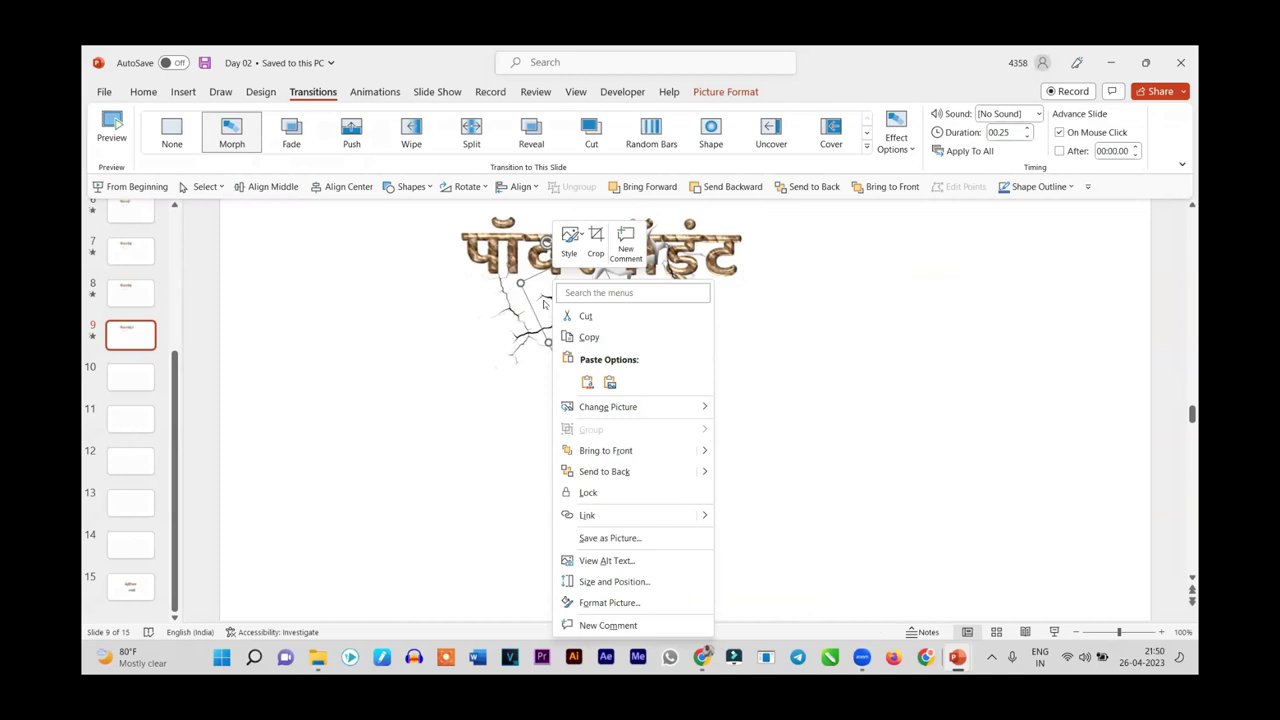
{"action": "left_click", "coordinate": [545, 300]}
{"action": "right_click", "coordinate": [543, 297]}
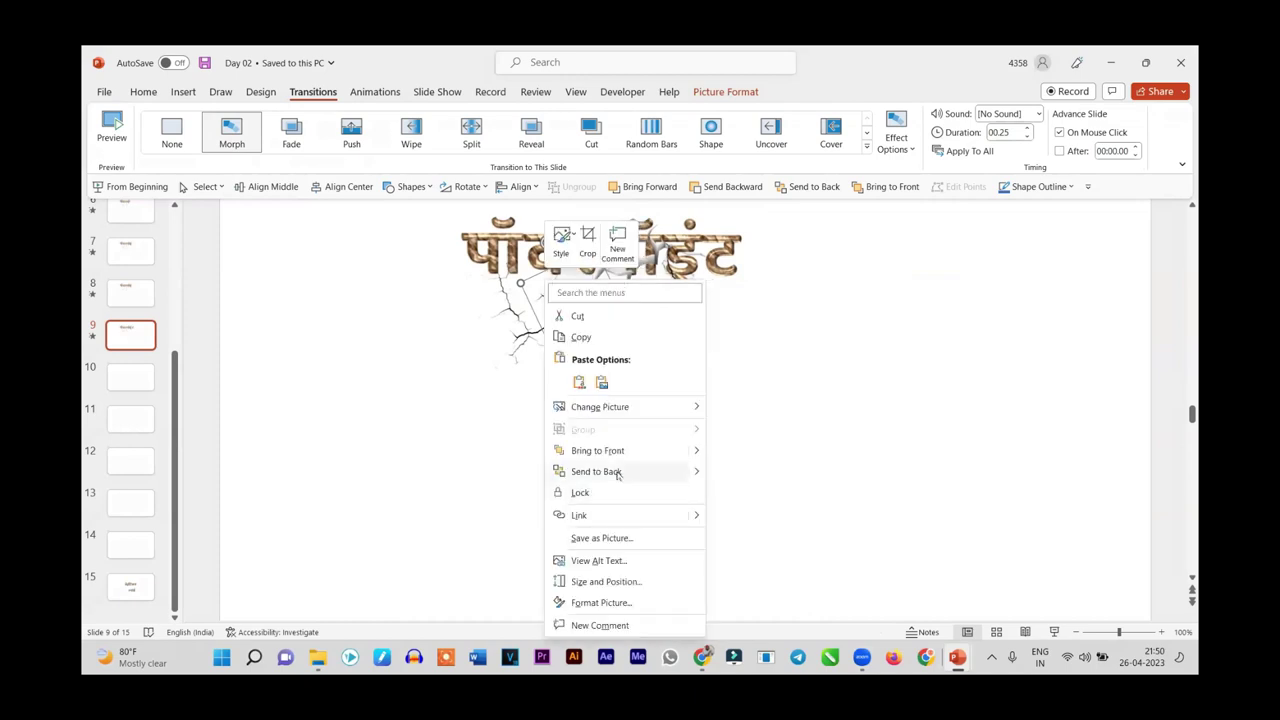
{"action": "key", "text": "Escape"}
{"action": "key", "text": "ctrl+z"}
{"action": "left_click_drag", "start_coordinate": [510, 311], "coordinate": [513, 313]}
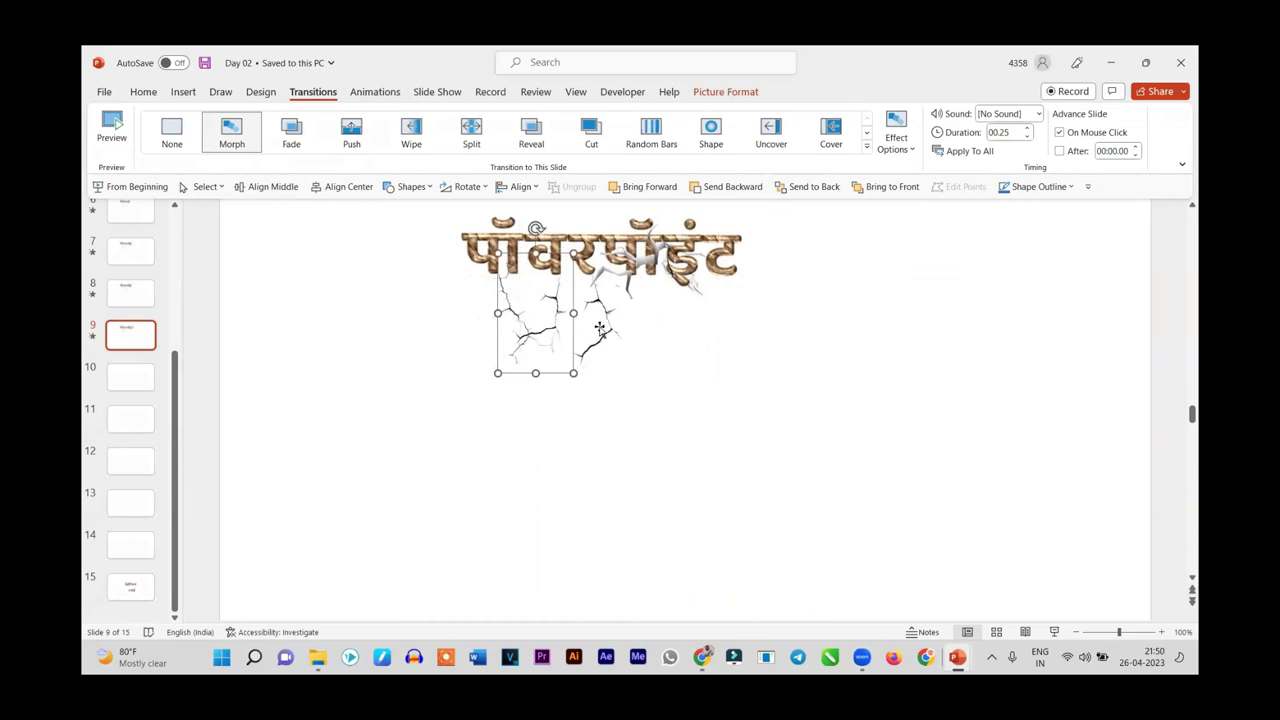
{"action": "key", "text": "ctrl+y"}
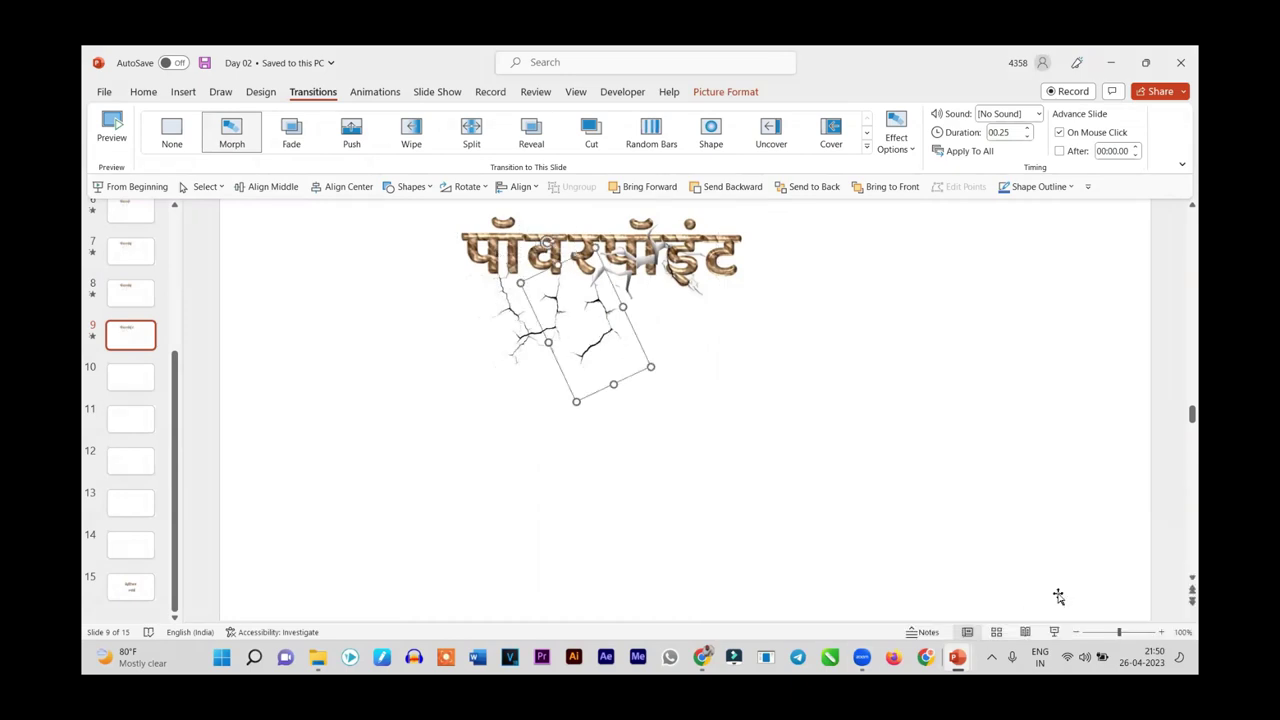
{"action": "key", "text": "alt+Tab"}
Copy the long vertical crack from FLOW April 2023 and paste it as a picture on Day 02 slide 9
{"action": "scroll", "coordinate": [739, 431], "scroll_direction": "down", "scroll_amount": 1}
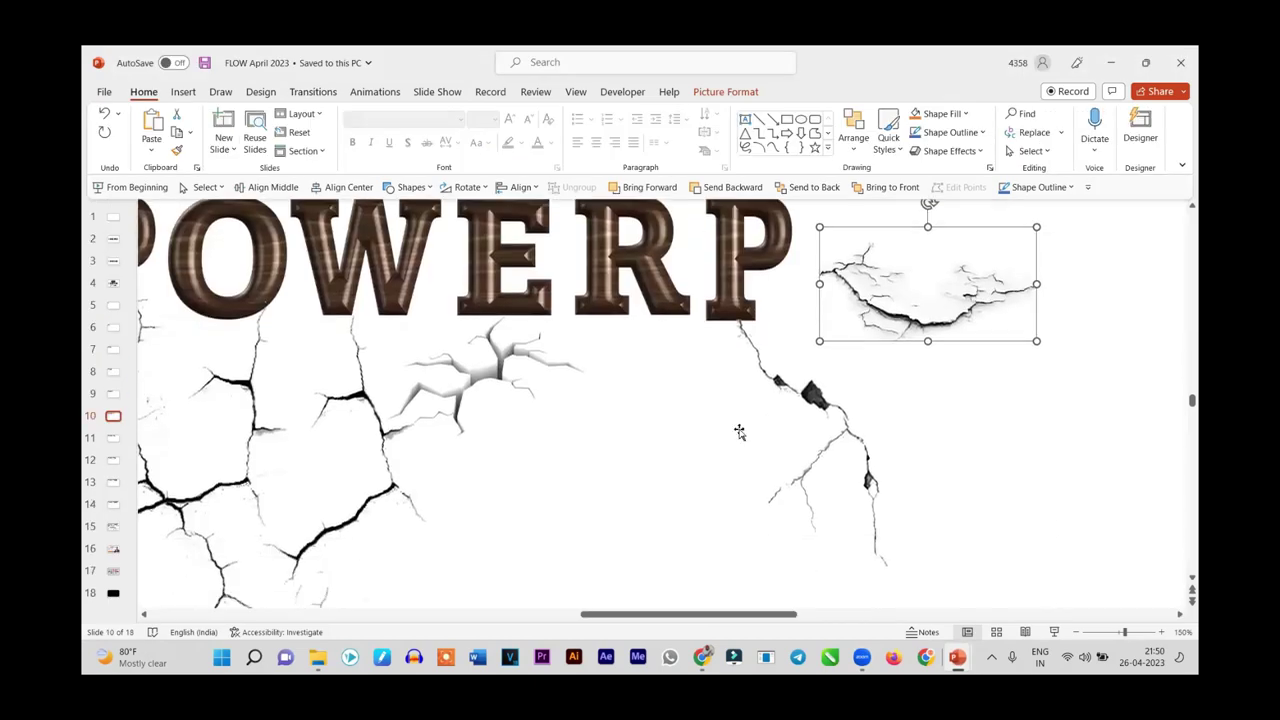
{"action": "left_click", "coordinate": [831, 396]}
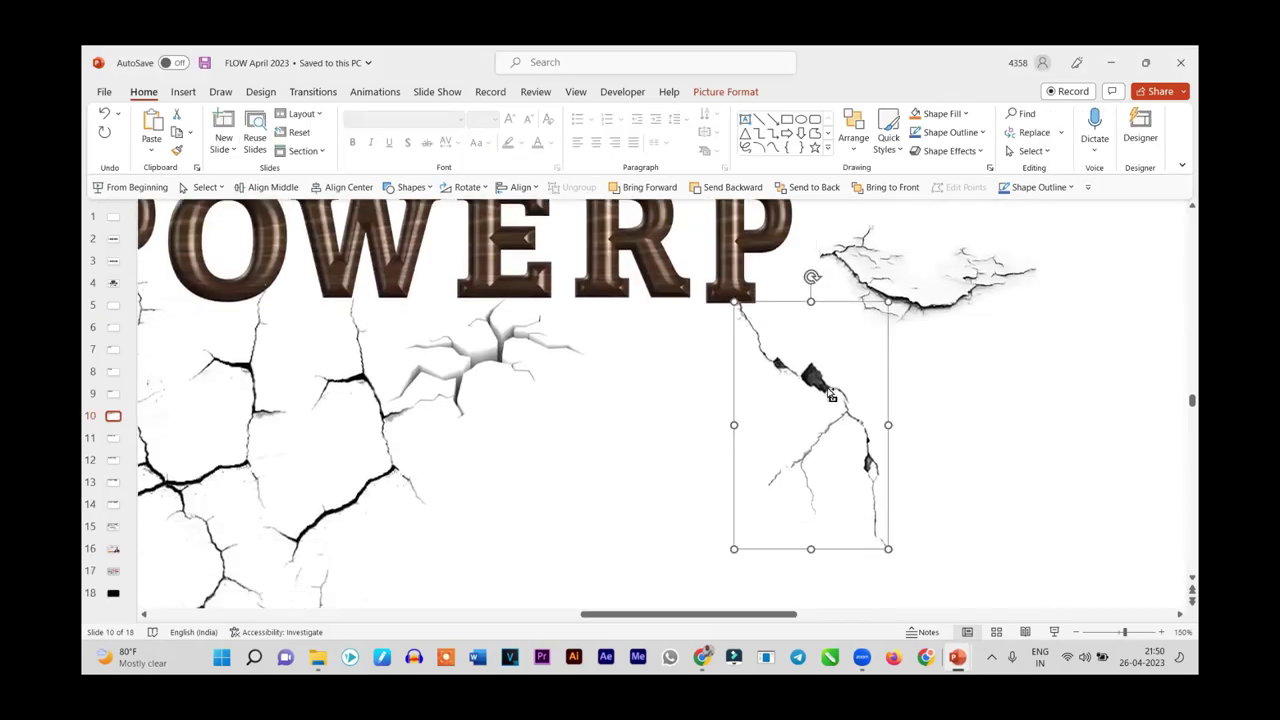
{"action": "left_click", "coordinate": [1110, 62]}
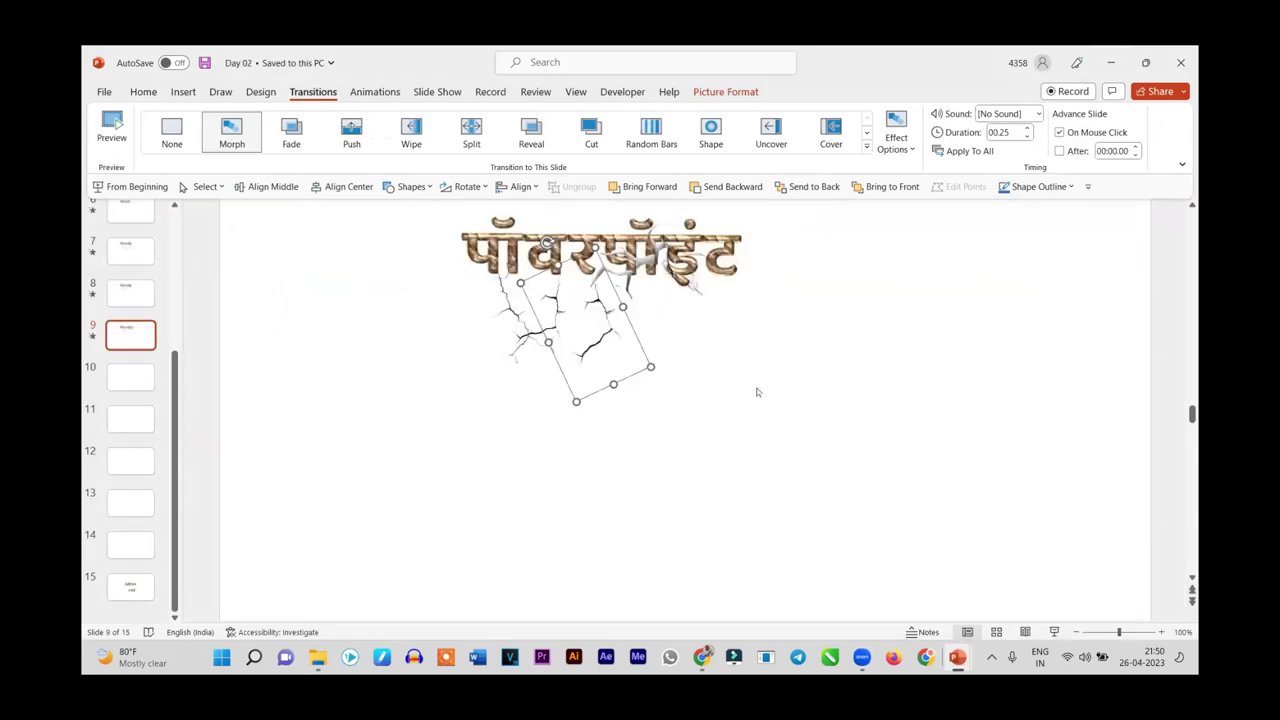
{"action": "right_click", "coordinate": [756, 393]}
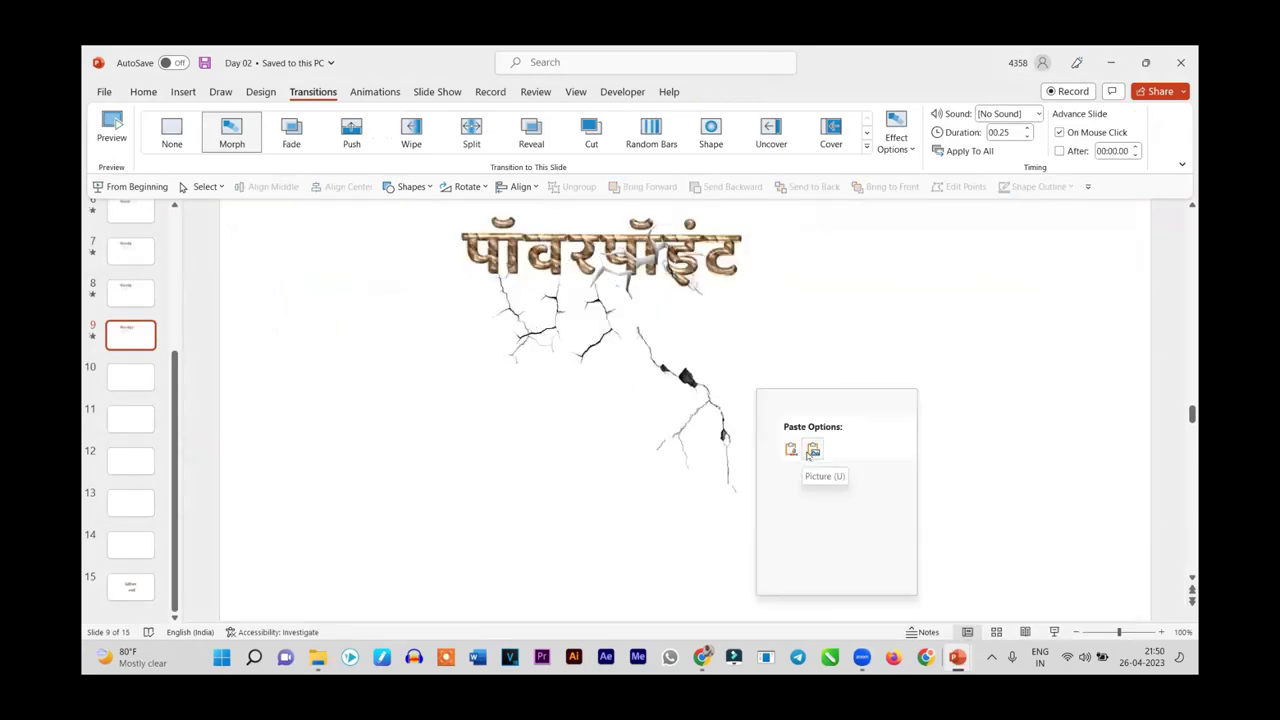
{"action": "left_click", "coordinate": [812, 452]}
{"action": "left_click_drag", "start_coordinate": [755, 495], "coordinate": [812, 440]}
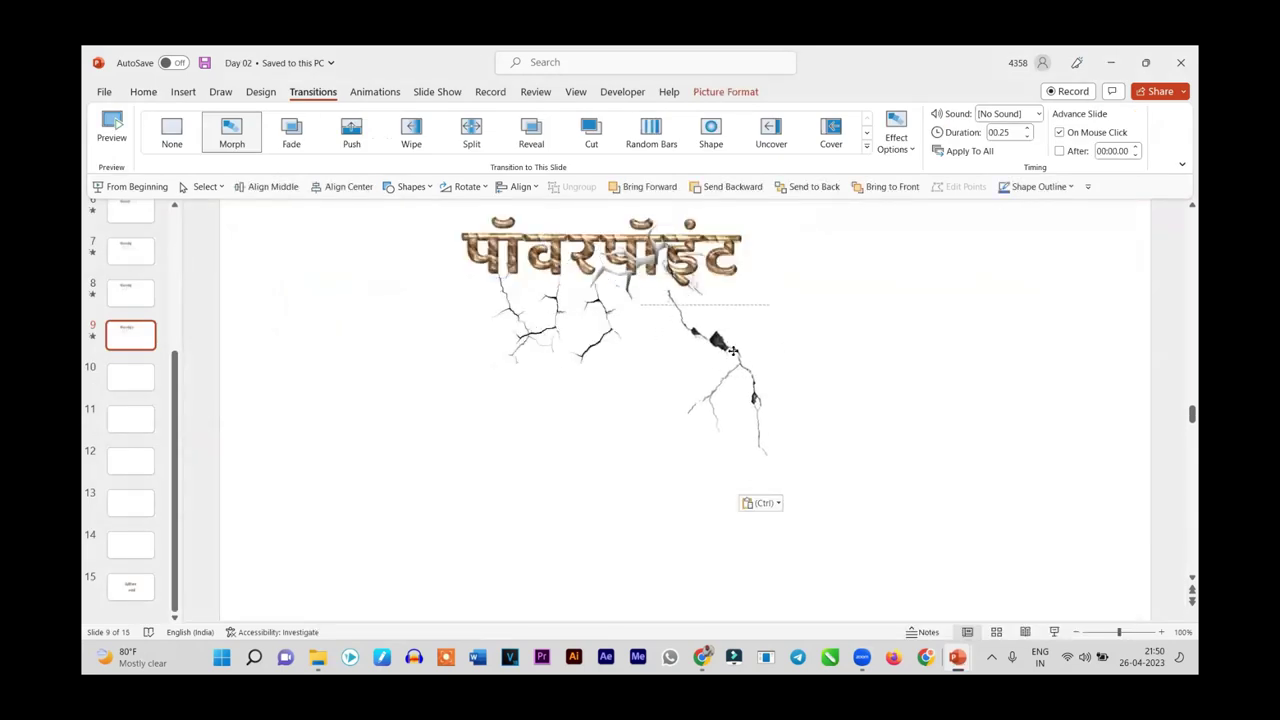
Tilt, shrink and position the pasted crack beneath the middle of the पॉवरपॉइंट title
{"action": "scroll", "coordinate": [900, 450], "scroll_direction": "up", "scroll_amount": 10}
{"action": "scroll", "coordinate": [905, 456], "scroll_direction": "down", "scroll_amount": 8}
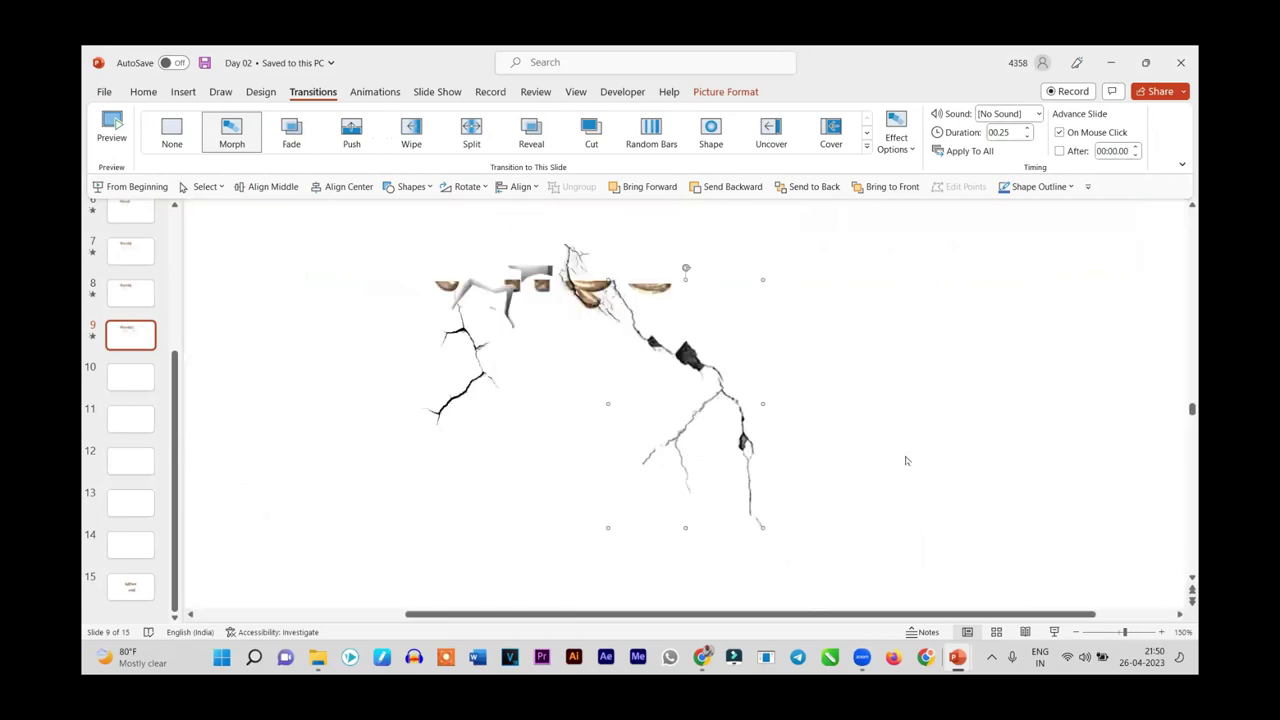
{"action": "left_click_drag", "start_coordinate": [500, 291], "coordinate": [521, 461]}
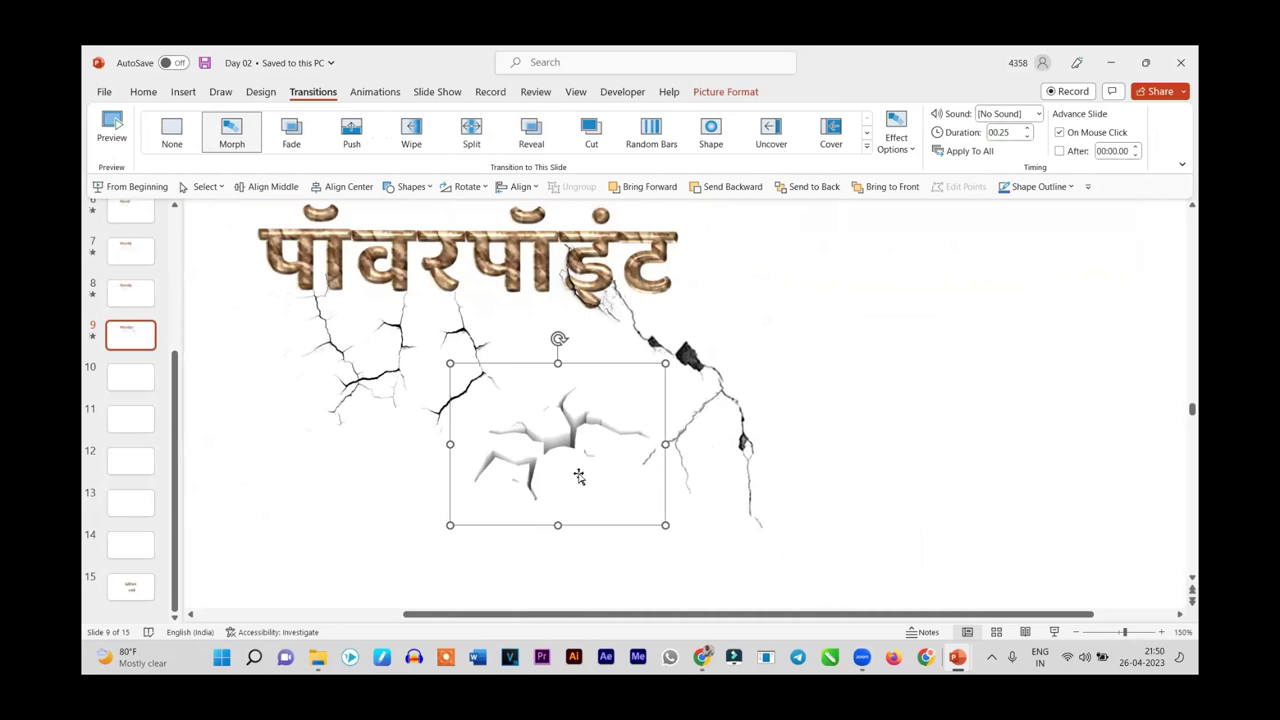
{"action": "mouse_move", "coordinate": [573, 470]}
{"action": "left_mouse_down"}
{"action": "mouse_move", "coordinate": [729, 403]}
{"action": "mouse_move", "coordinate": [746, 411]}
{"action": "left_mouse_up"}
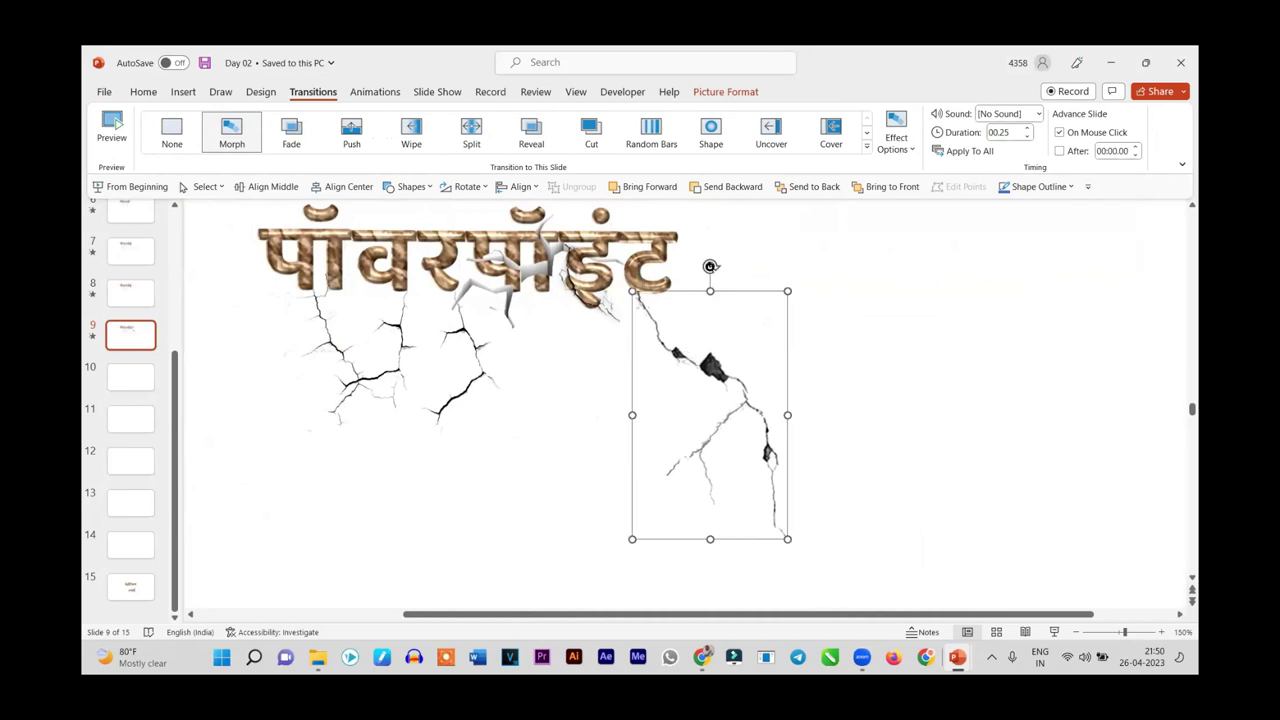
{"action": "left_click_drag", "start_coordinate": [710, 266], "coordinate": [682, 493]}
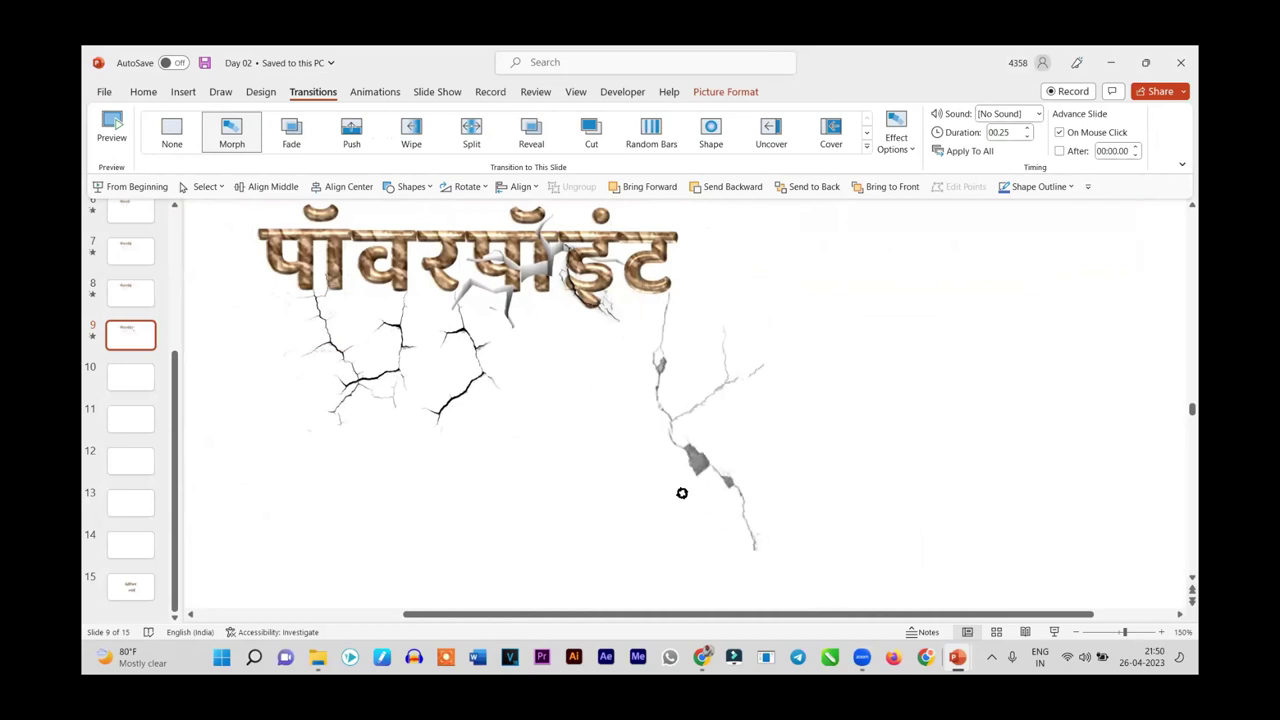
{"action": "mouse_move", "coordinate": [682, 493]}
{"action": "left_mouse_down"}
{"action": "mouse_move", "coordinate": [631, 449]}
{"action": "mouse_move", "coordinate": [537, 440]}
{"action": "left_mouse_up"}
{"action": "left_click_drag", "start_coordinate": [502, 525], "coordinate": [511, 512]}
{"action": "mouse_move", "coordinate": [458, 456]}
{"action": "left_mouse_down"}
{"action": "mouse_move", "coordinate": [443, 420]}
{"action": "mouse_move", "coordinate": [513, 414]}
{"action": "mouse_move", "coordinate": [486, 392]}
{"action": "left_mouse_up"}
{"action": "left_click", "coordinate": [792, 464]}
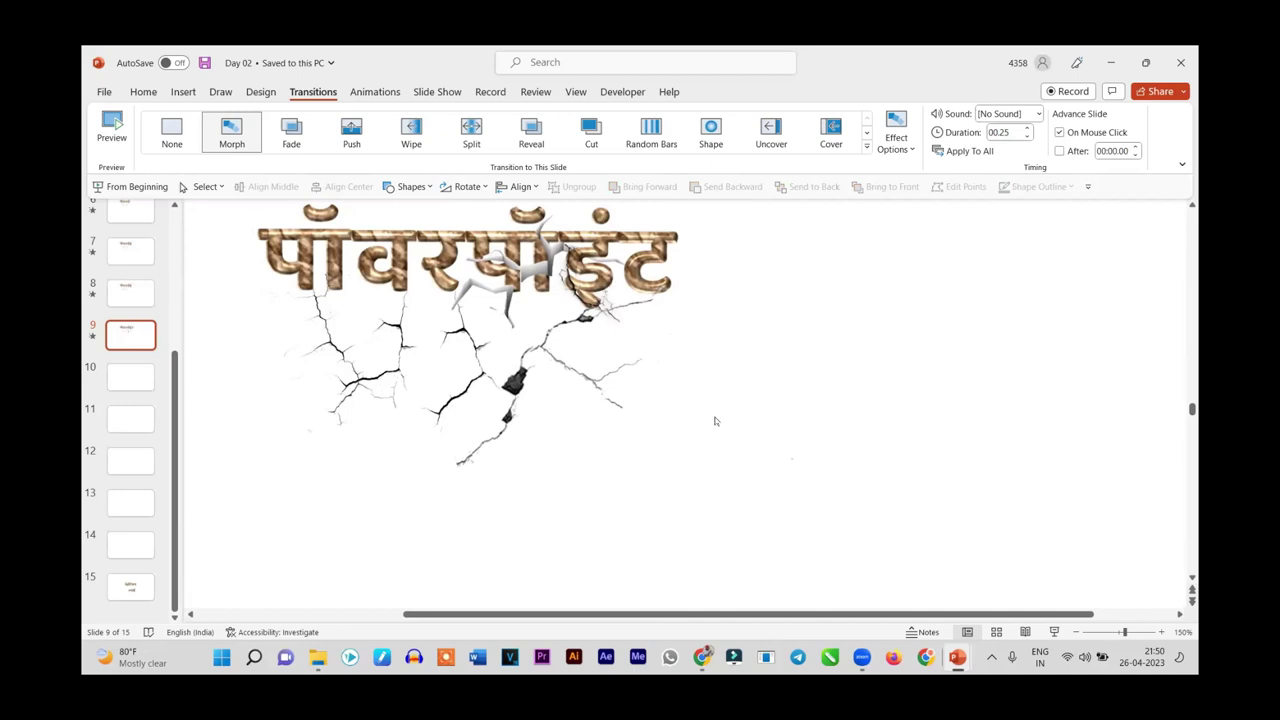
{"action": "scroll", "coordinate": [715, 421], "scroll_direction": "down", "scroll_amount": 5}
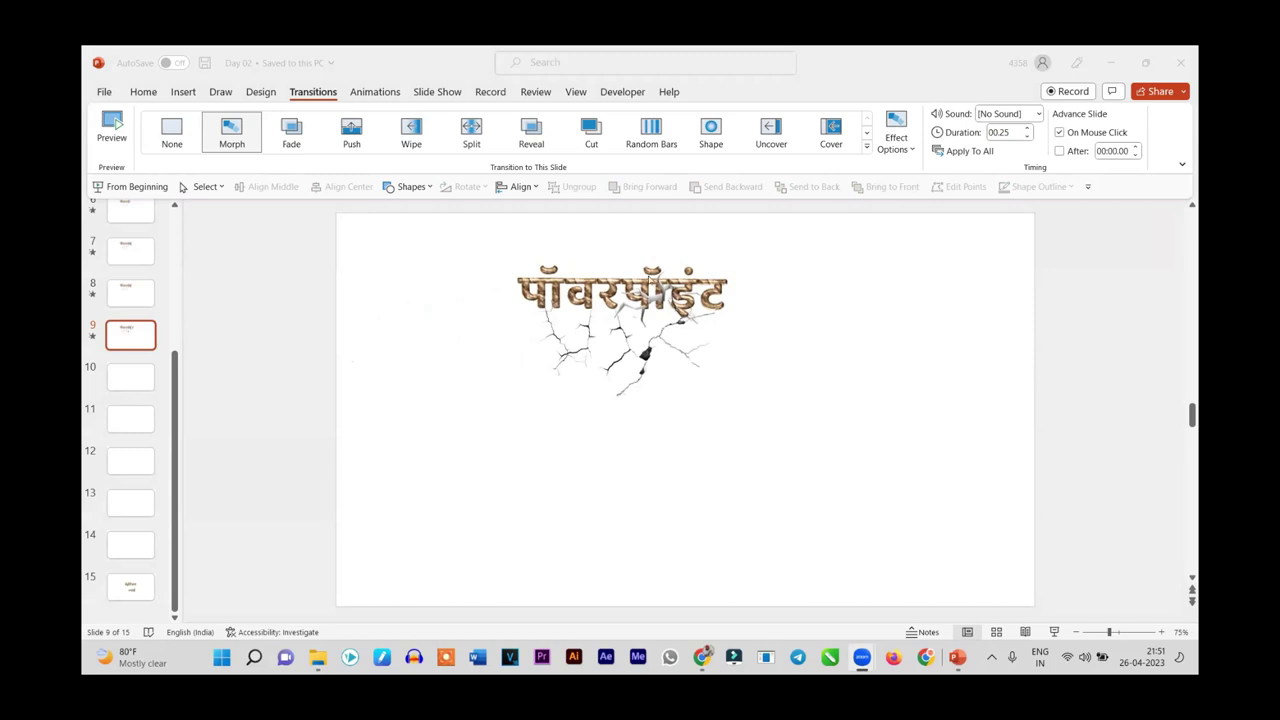
Select the पॉवरपॉइंट title picture, zoom in, and show thumbnails of the three open presentations
{"action": "left_click", "coordinate": [534, 286]}
{"action": "scroll", "coordinate": [699, 368], "scroll_direction": "up", "scroll_amount": 5}
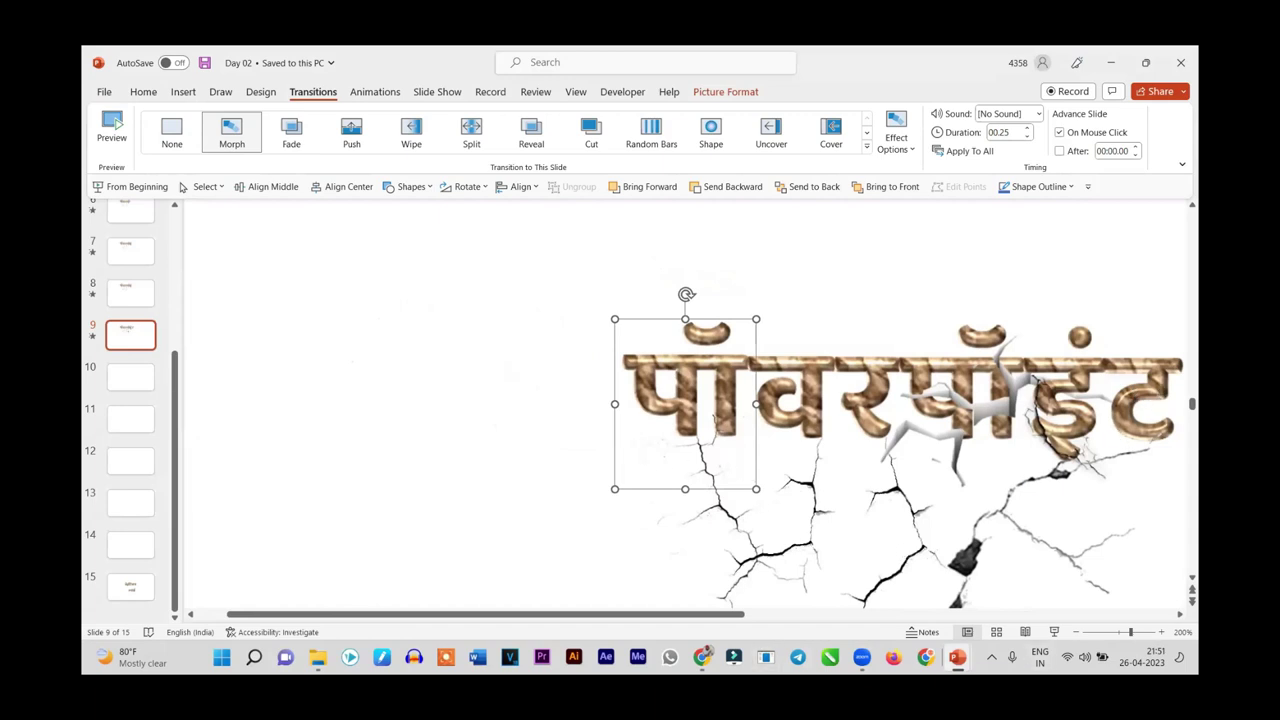
{"action": "mouse_move", "coordinate": [957, 657]}
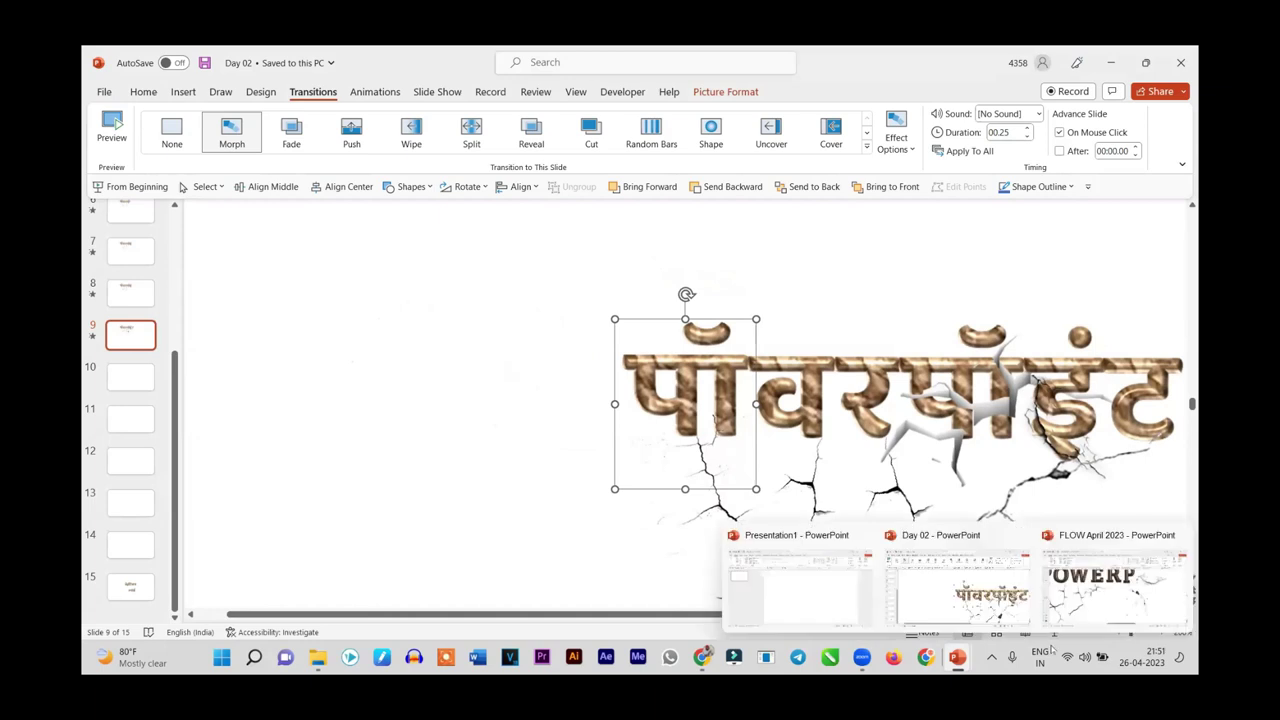
{"action": "left_click", "coordinate": [1105, 585]}
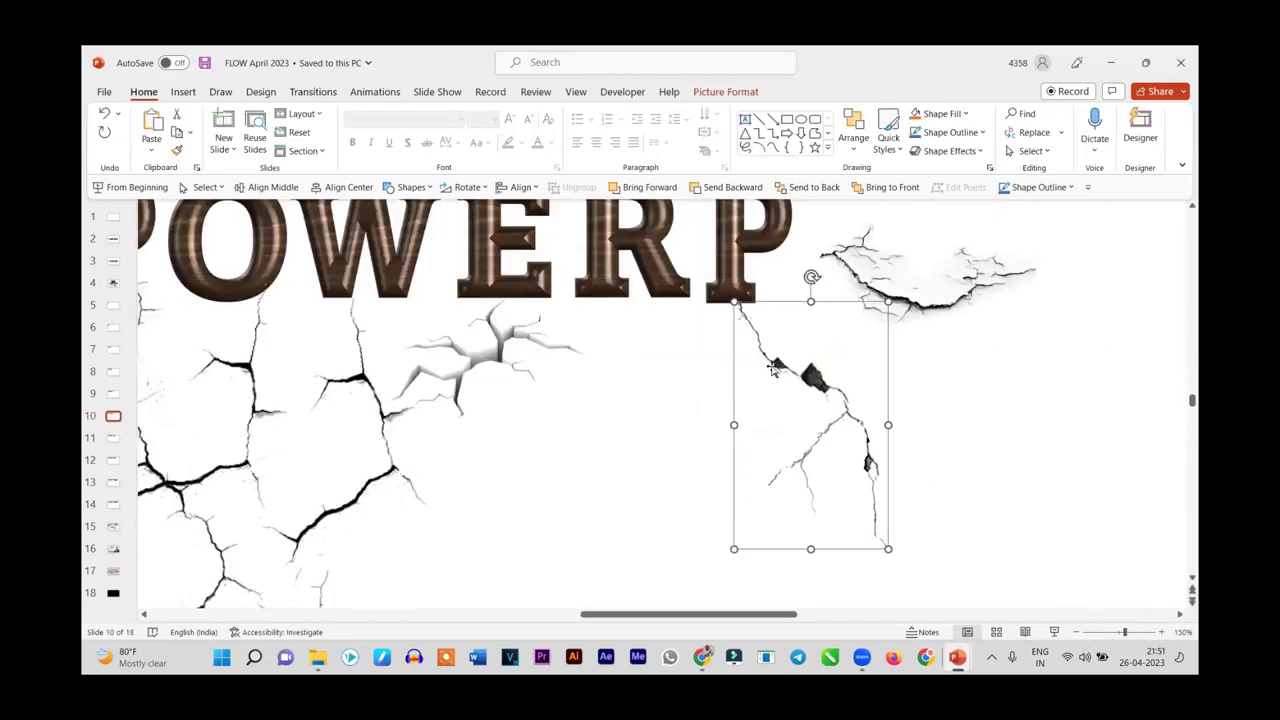
{"action": "scroll", "coordinate": [772, 369], "scroll_direction": "down", "scroll_amount": 5}
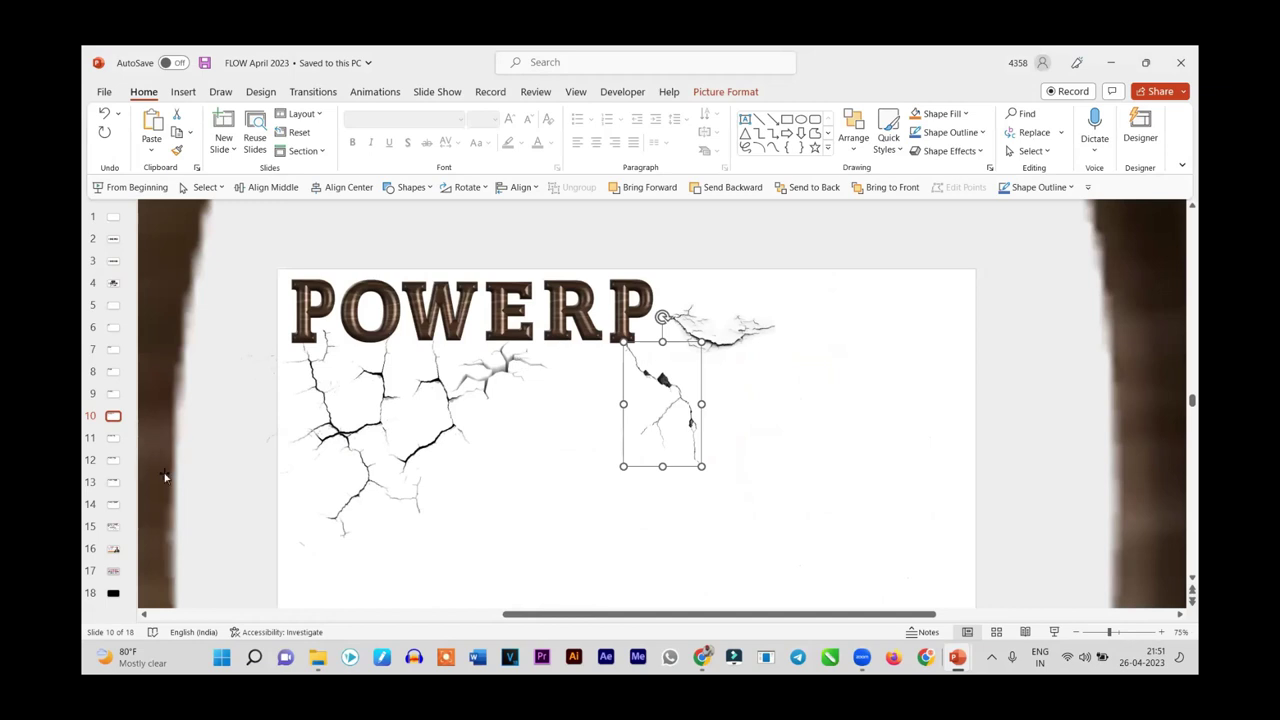
{"action": "left_click", "coordinate": [114, 504]}
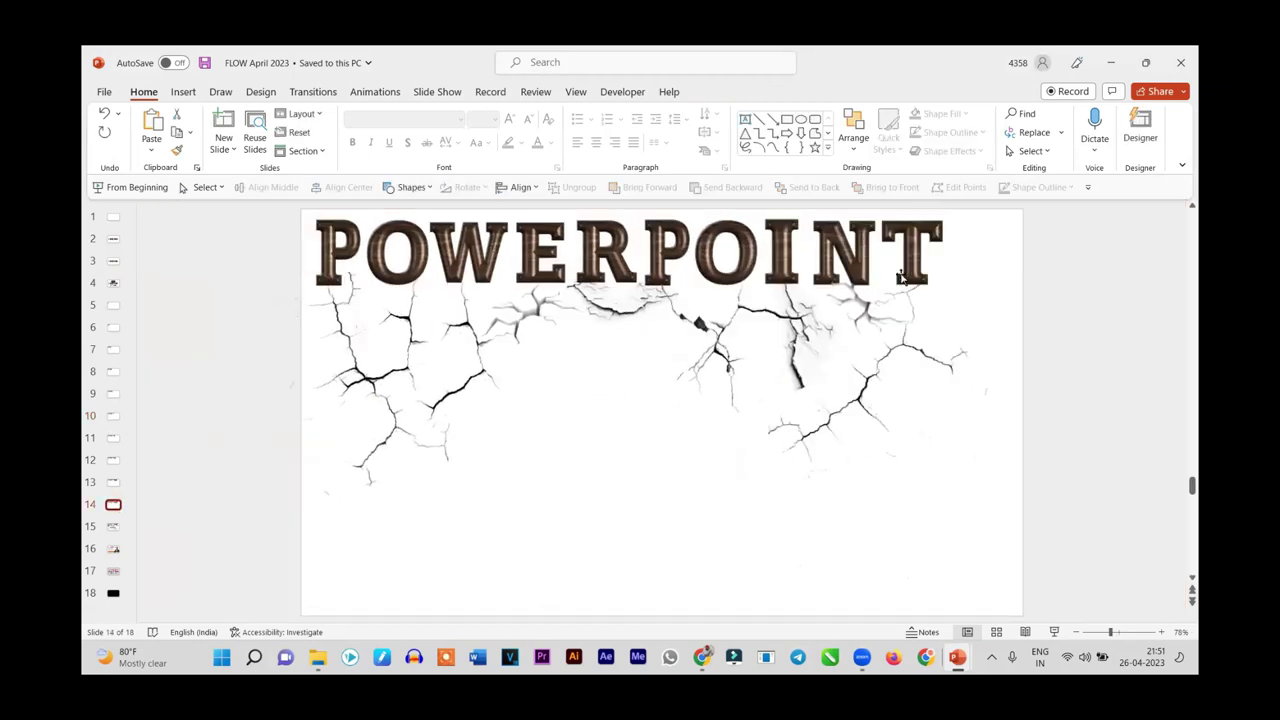
{"action": "scroll", "coordinate": [378, 364], "scroll_direction": "down", "scroll_amount": 5}
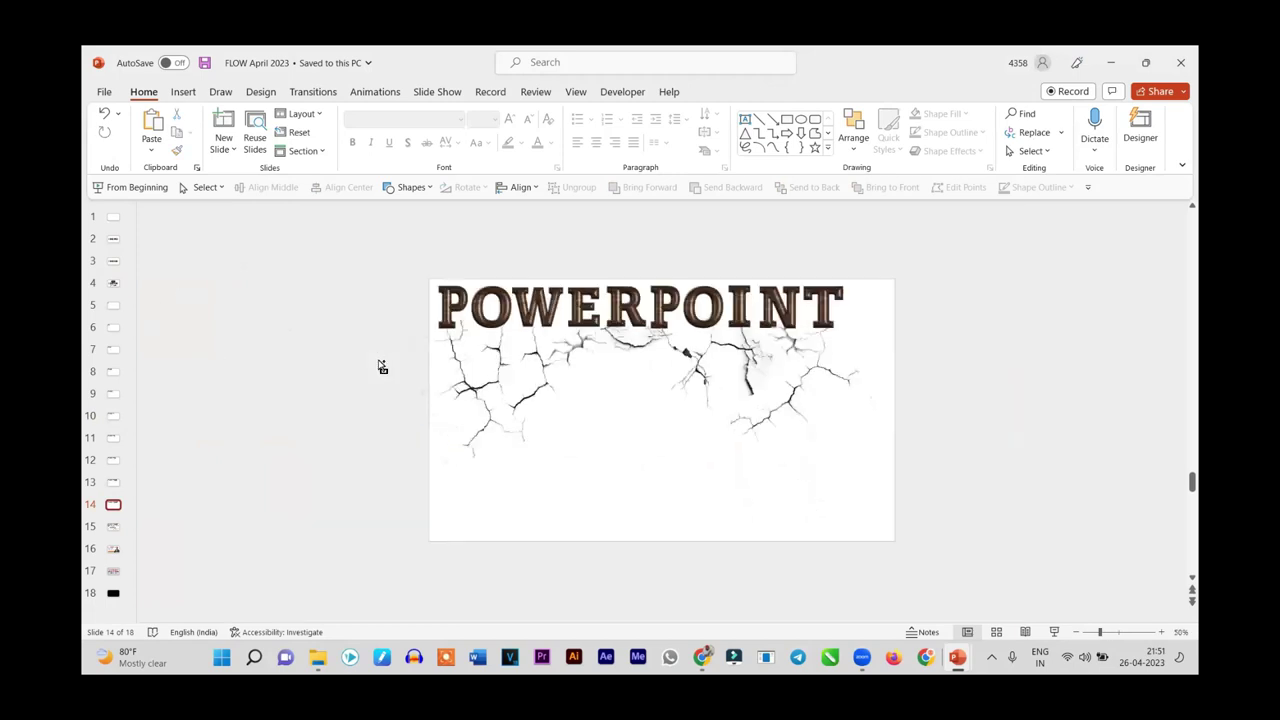
{"action": "scroll", "coordinate": [378, 364], "scroll_direction": "down", "scroll_amount": 2}
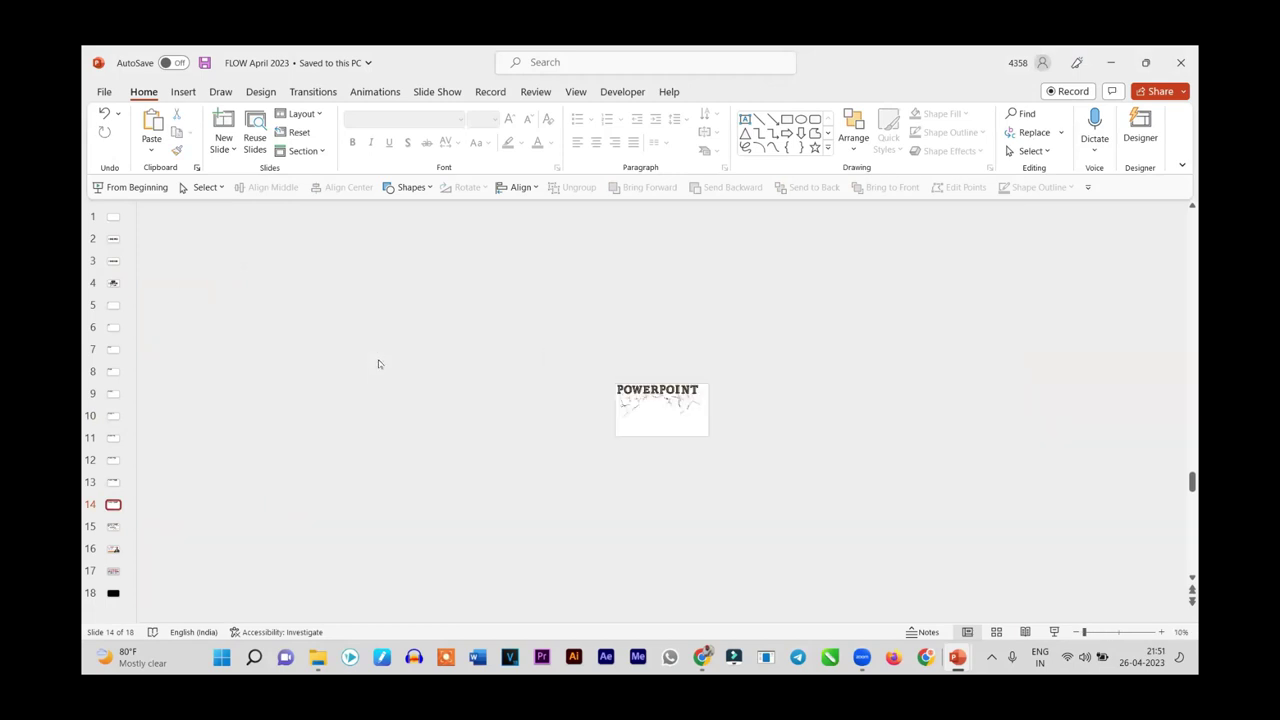
{"action": "left_click", "coordinate": [113, 483]}
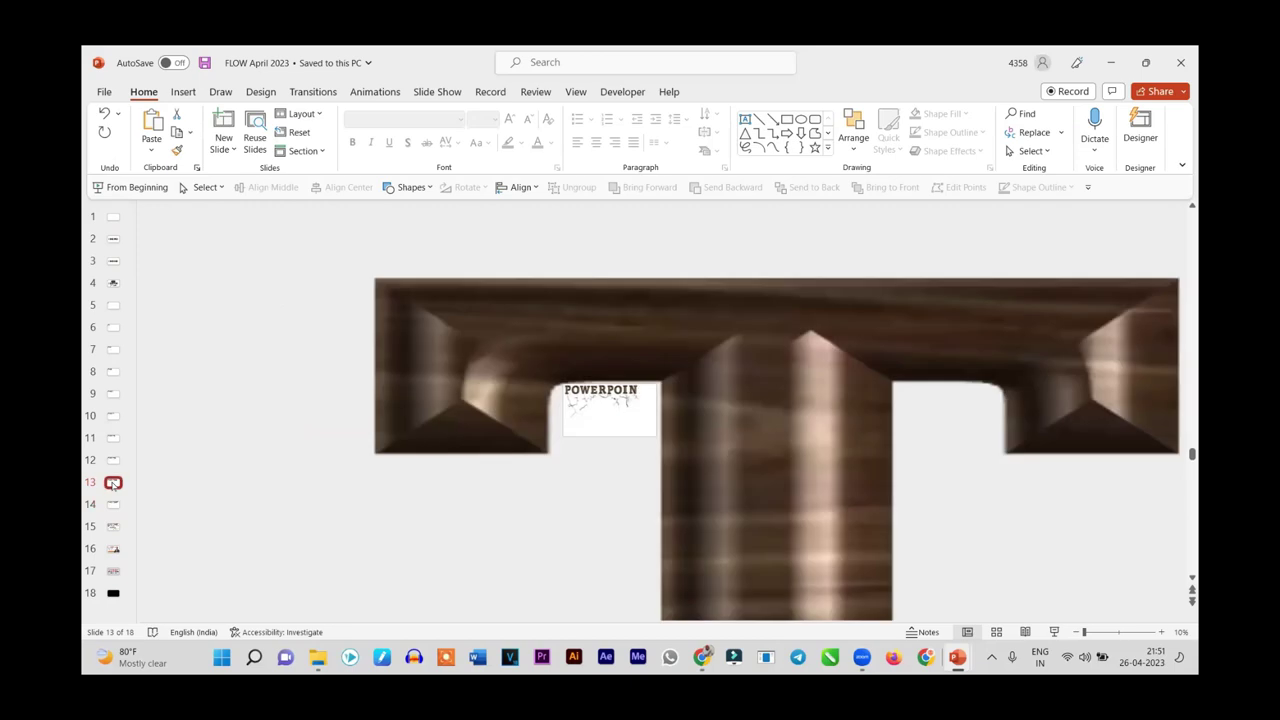
{"action": "left_click", "coordinate": [783, 441]}
{"action": "left_click", "coordinate": [113, 461]}
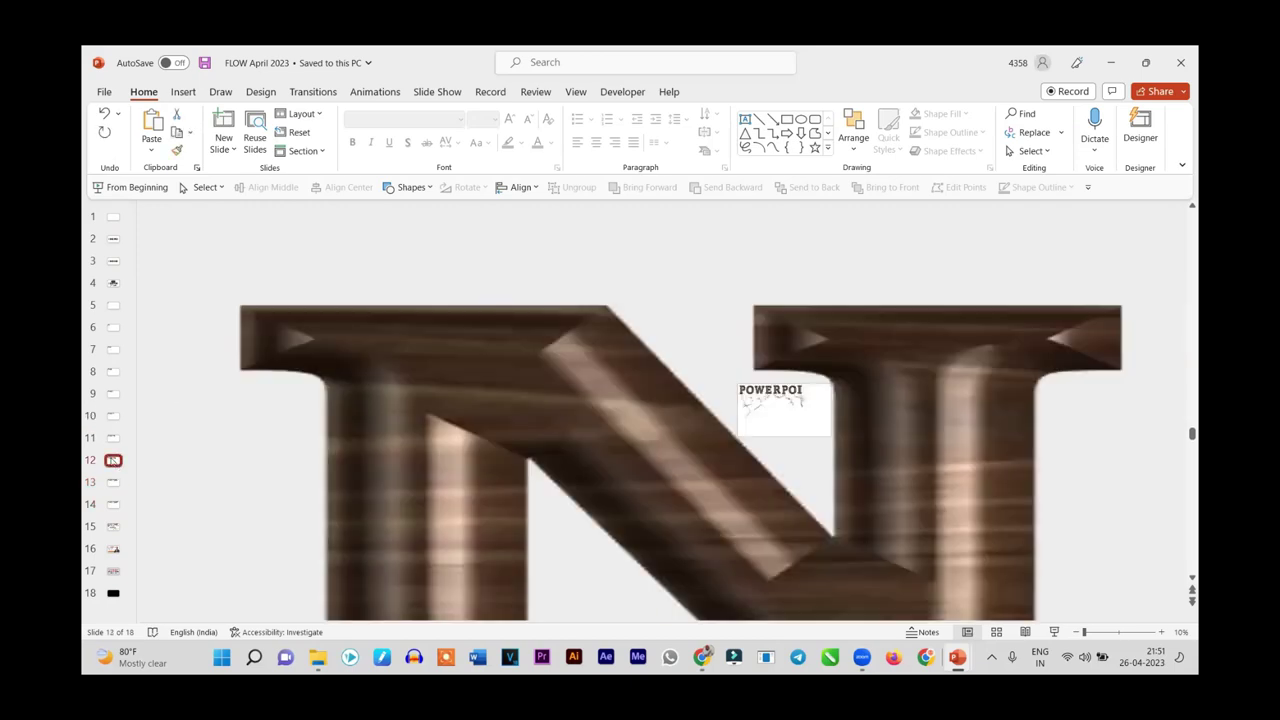
{"action": "left_click", "coordinate": [113, 439]}
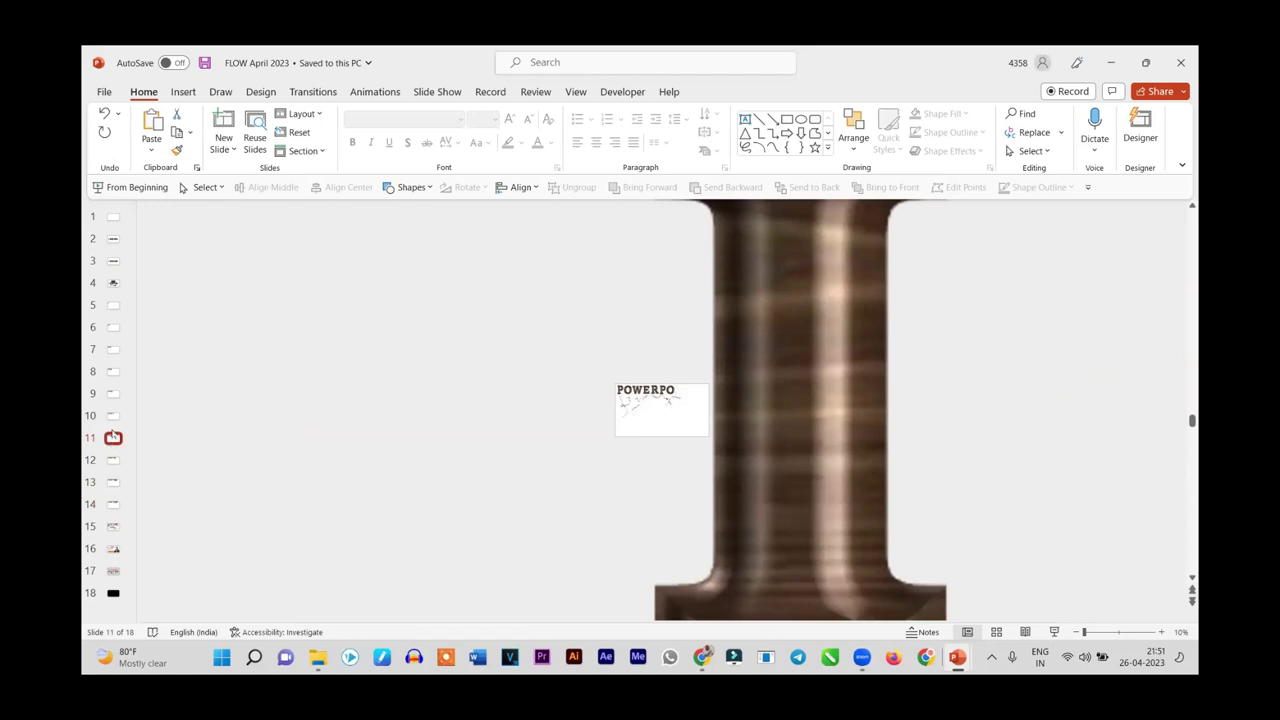
{"action": "left_click", "coordinate": [112, 418]}
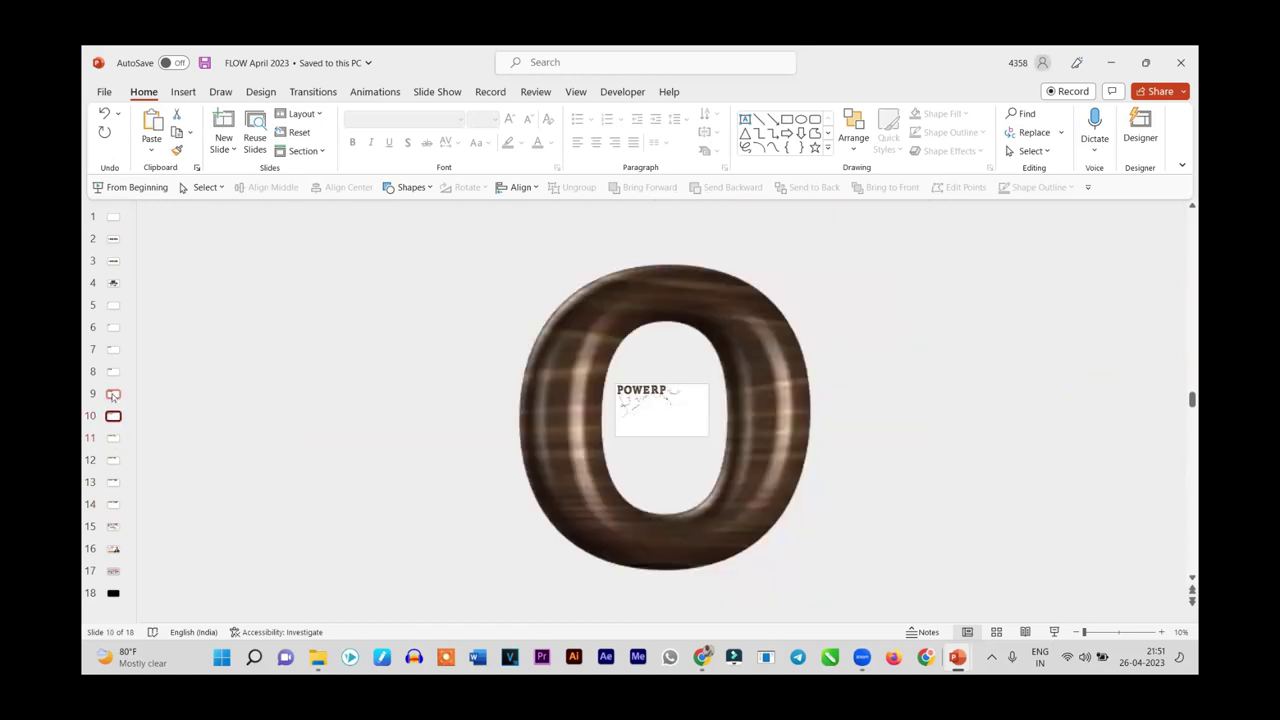
{"action": "left_click", "coordinate": [113, 396]}
{"action": "left_click", "coordinate": [112, 373]}
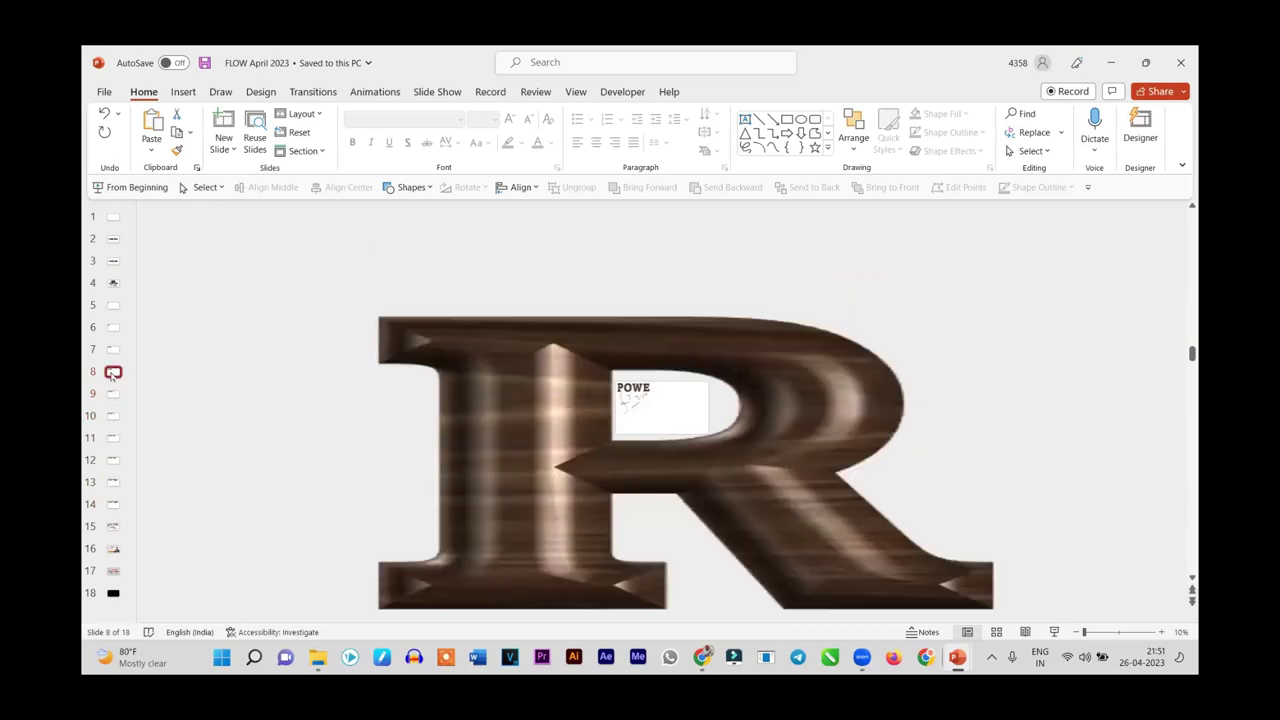
{"action": "left_click", "coordinate": [113, 351]}
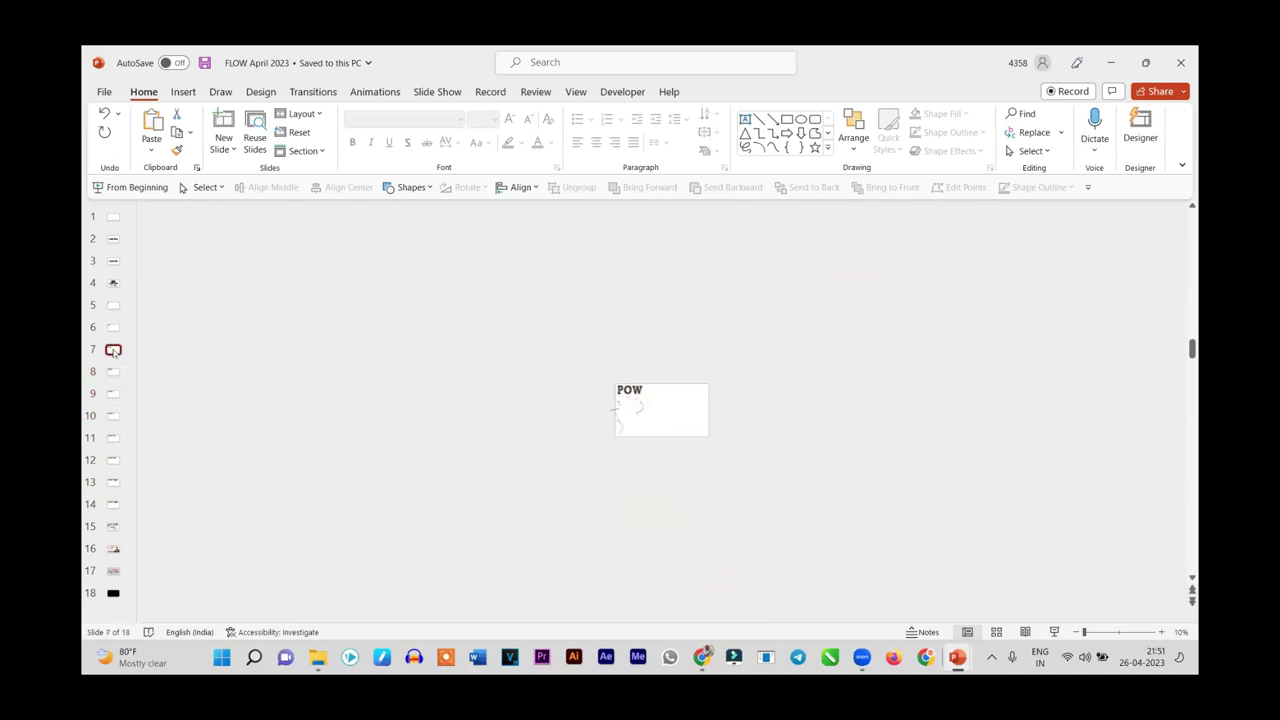
{"action": "left_click", "coordinate": [114, 330]}
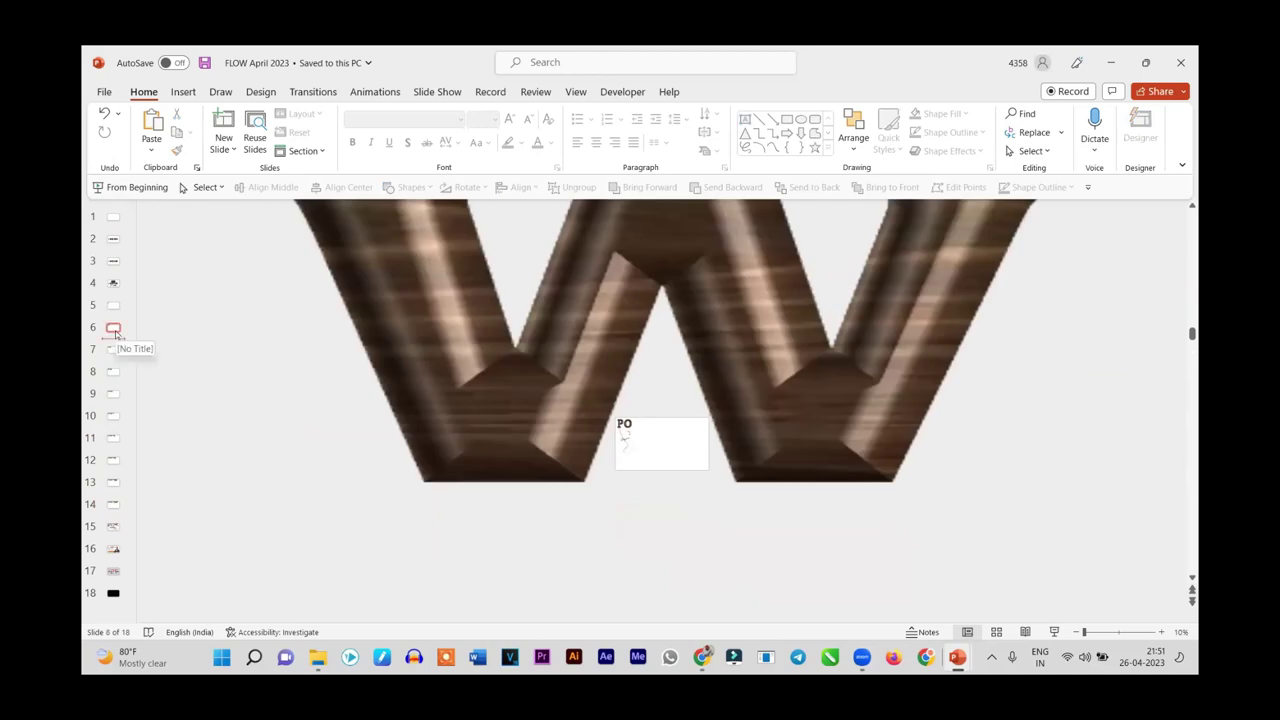
{"action": "left_click", "coordinate": [113, 305]}
{"action": "left_click", "coordinate": [113, 284]}
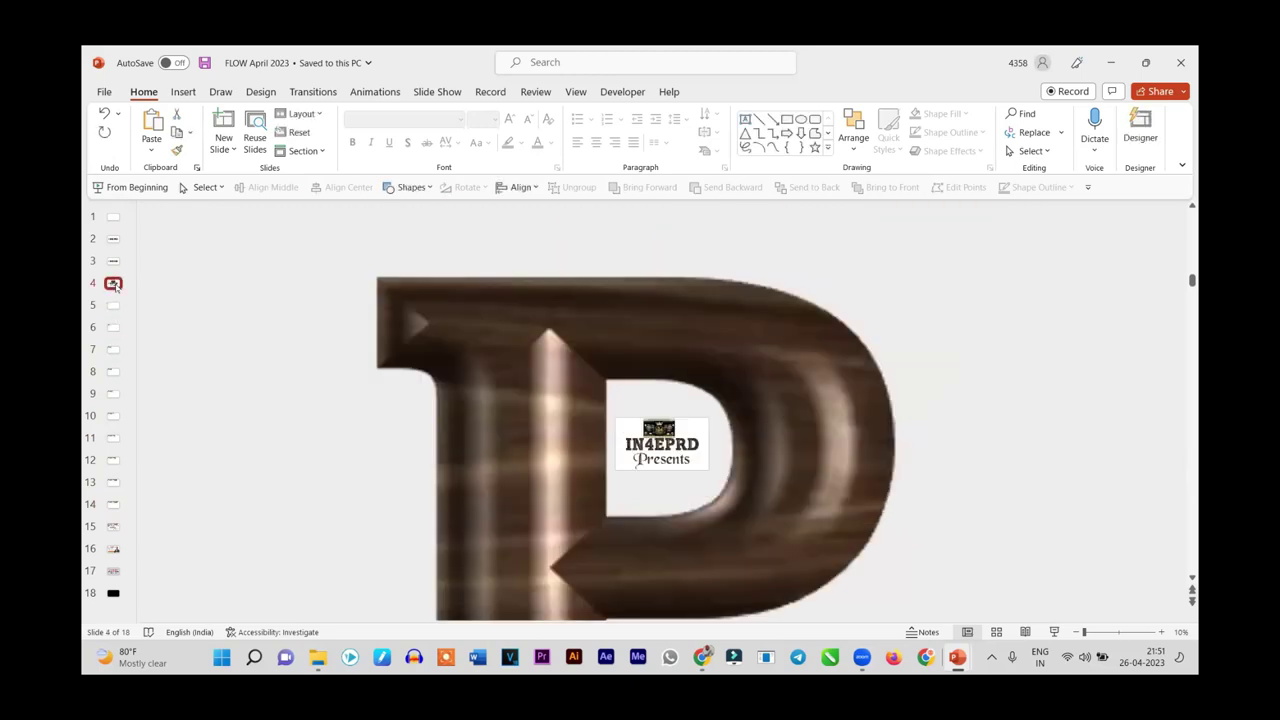
{"action": "left_click", "coordinate": [564, 412]}
{"action": "left_click", "coordinate": [509, 290]}
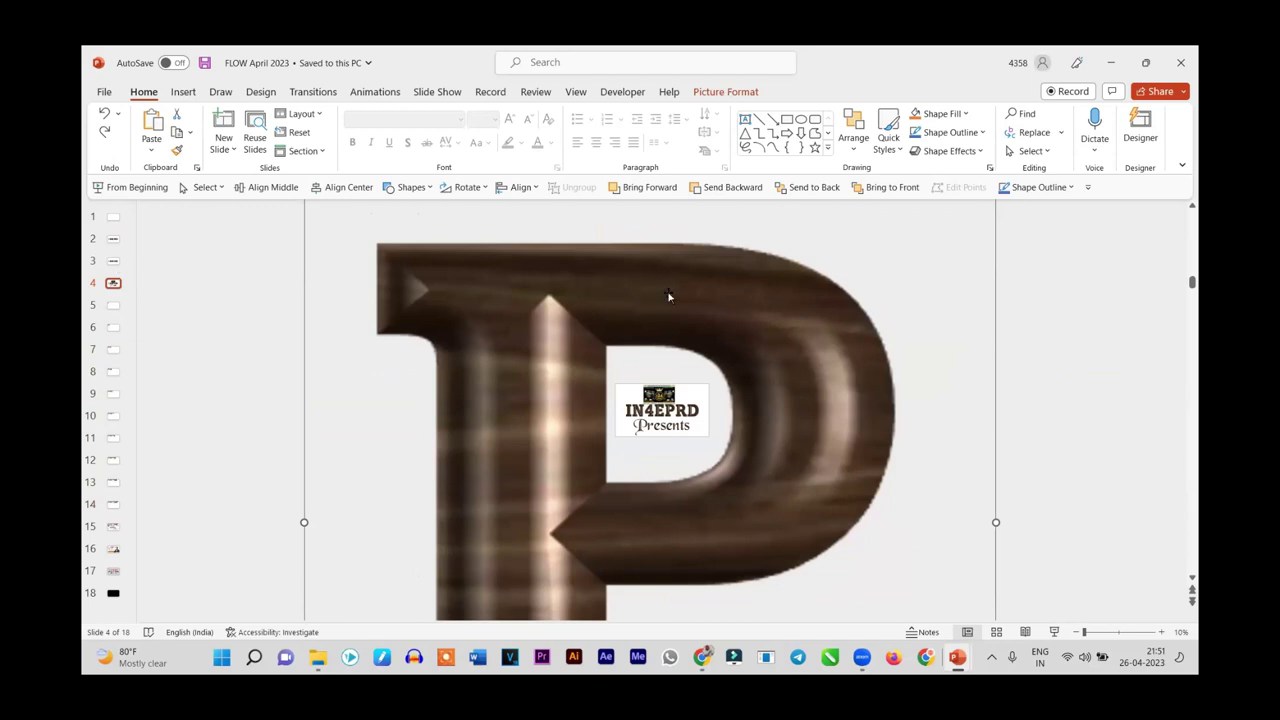
{"action": "left_click", "coordinate": [1111, 66]}
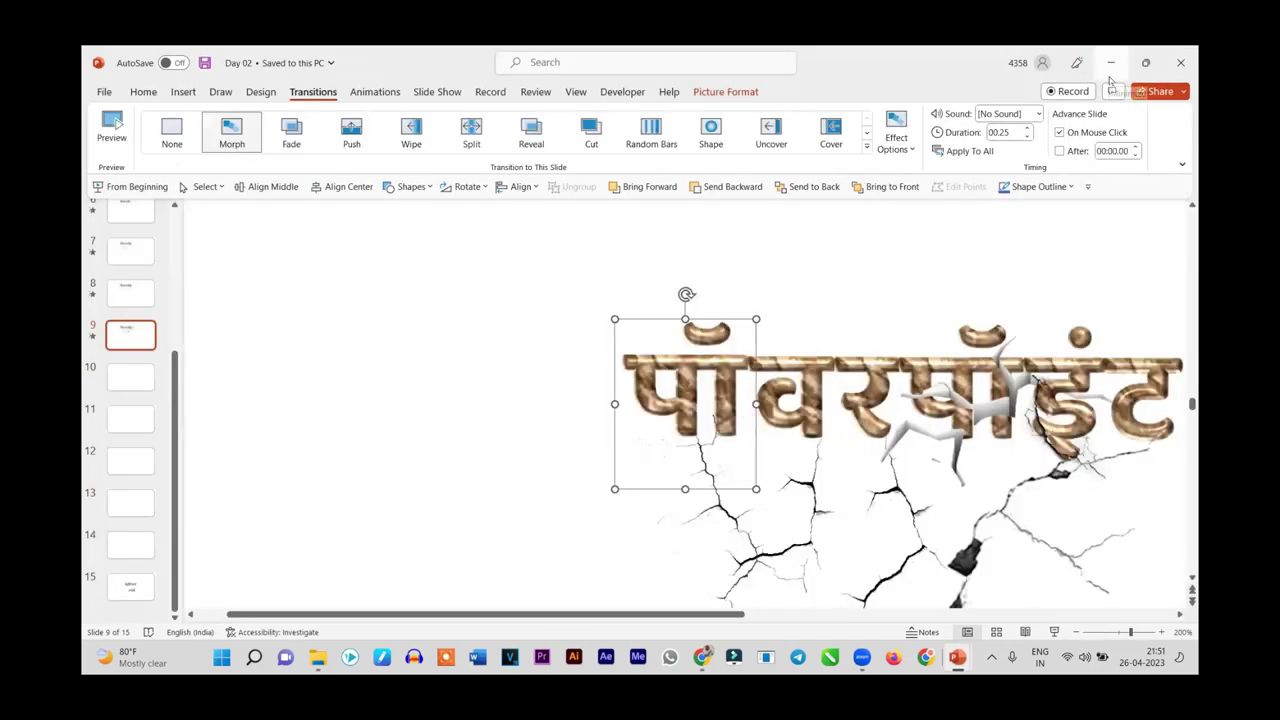
Select the प्रेझेंटेशन text box on slide 15, then return to slide 9 and open its context menu
{"action": "scroll", "coordinate": [855, 338], "scroll_direction": "down", "scroll_amount": 10}
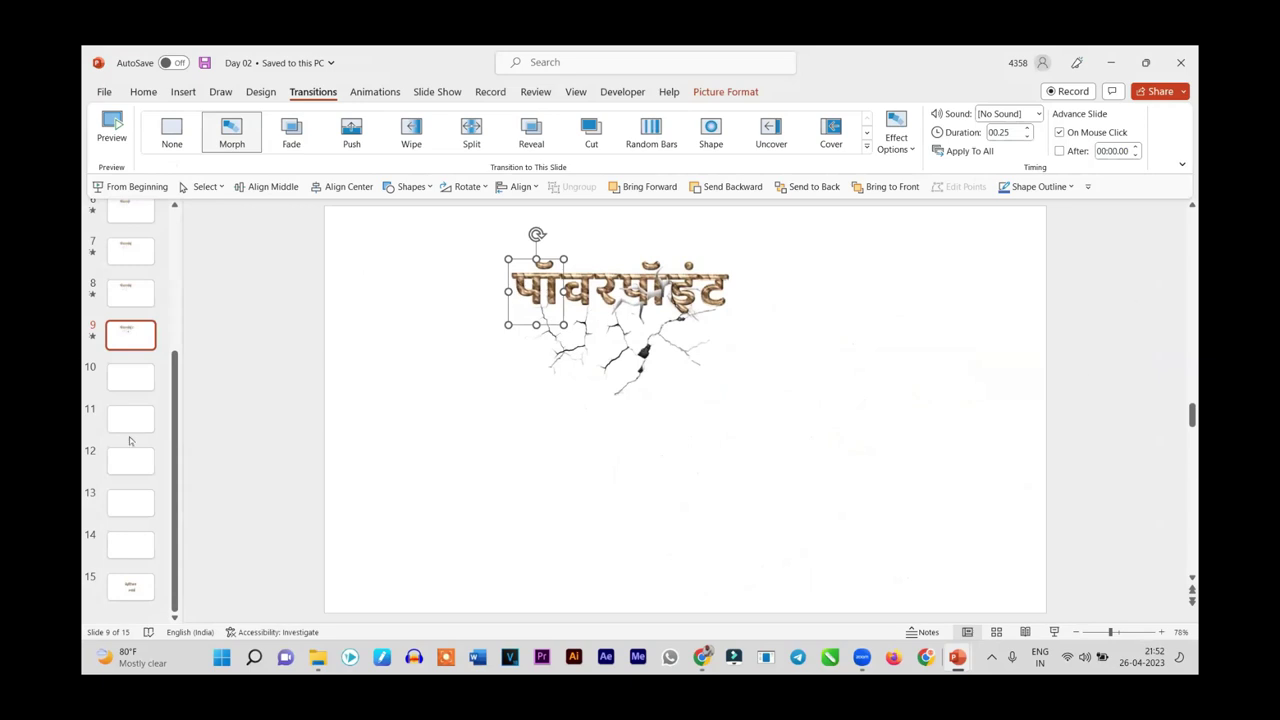
{"action": "left_click", "coordinate": [127, 580]}
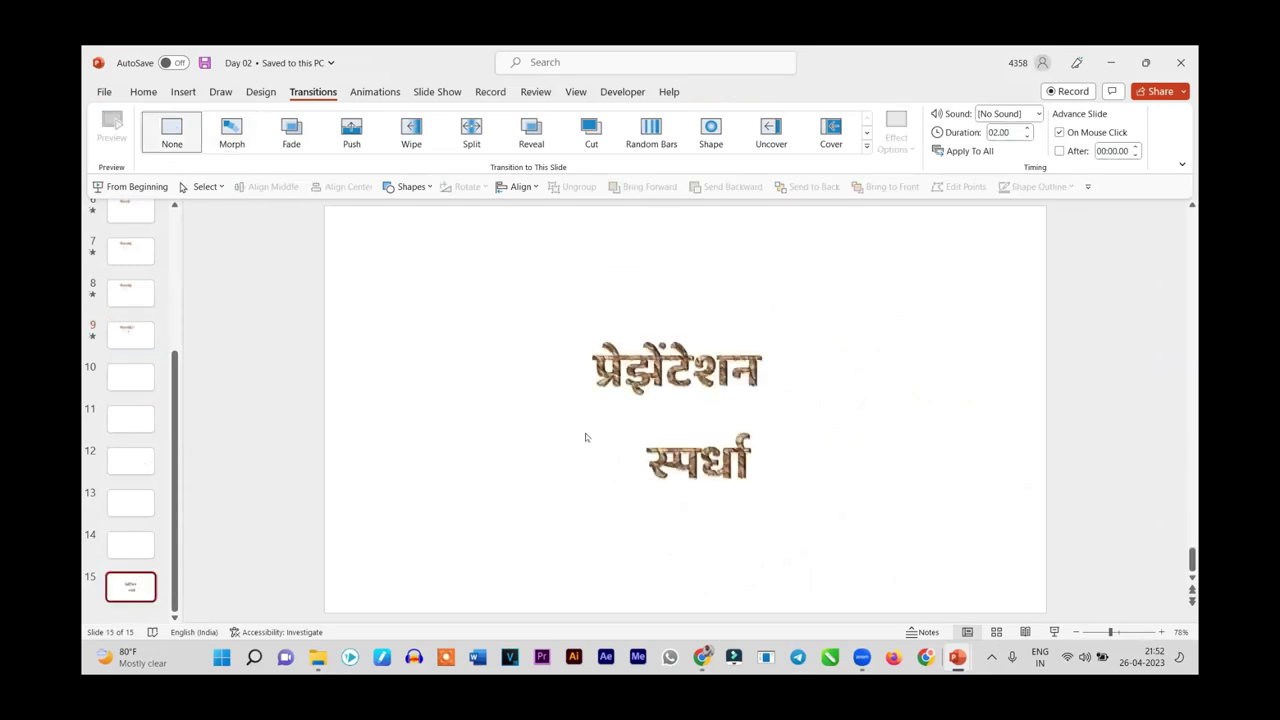
{"action": "left_click", "coordinate": [660, 358]}
{"action": "left_click", "coordinate": [634, 345]}
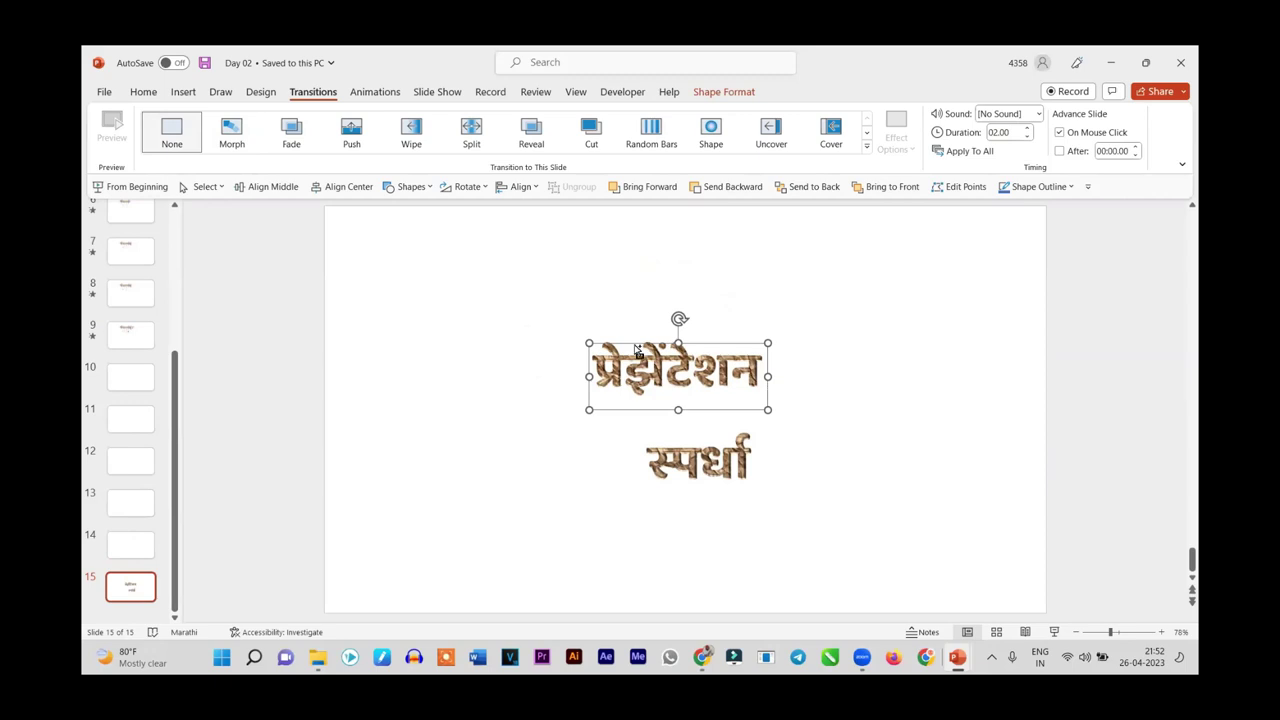
{"action": "left_click", "coordinate": [129, 328]}
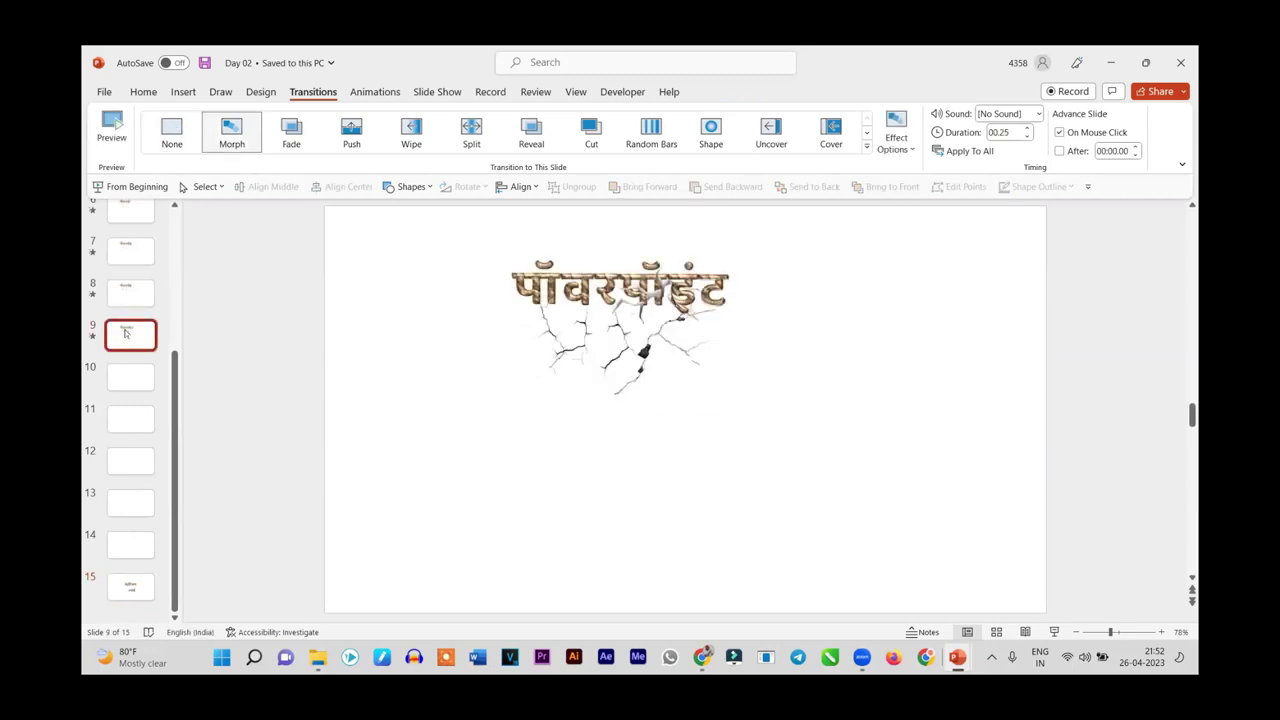
{"action": "right_click", "coordinate": [126, 333]}
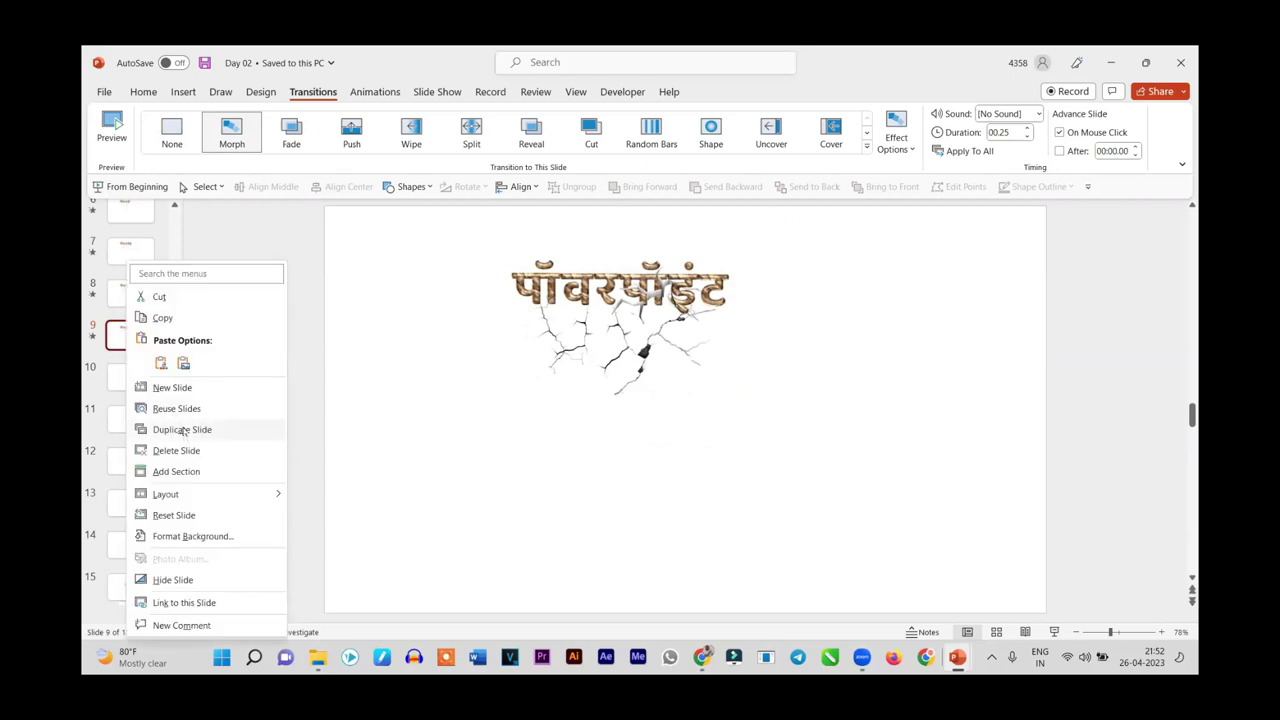
Duplicate slide 9 as slide 10 and inspect its title and crack objects
{"action": "left_click", "coordinate": [182, 429]}
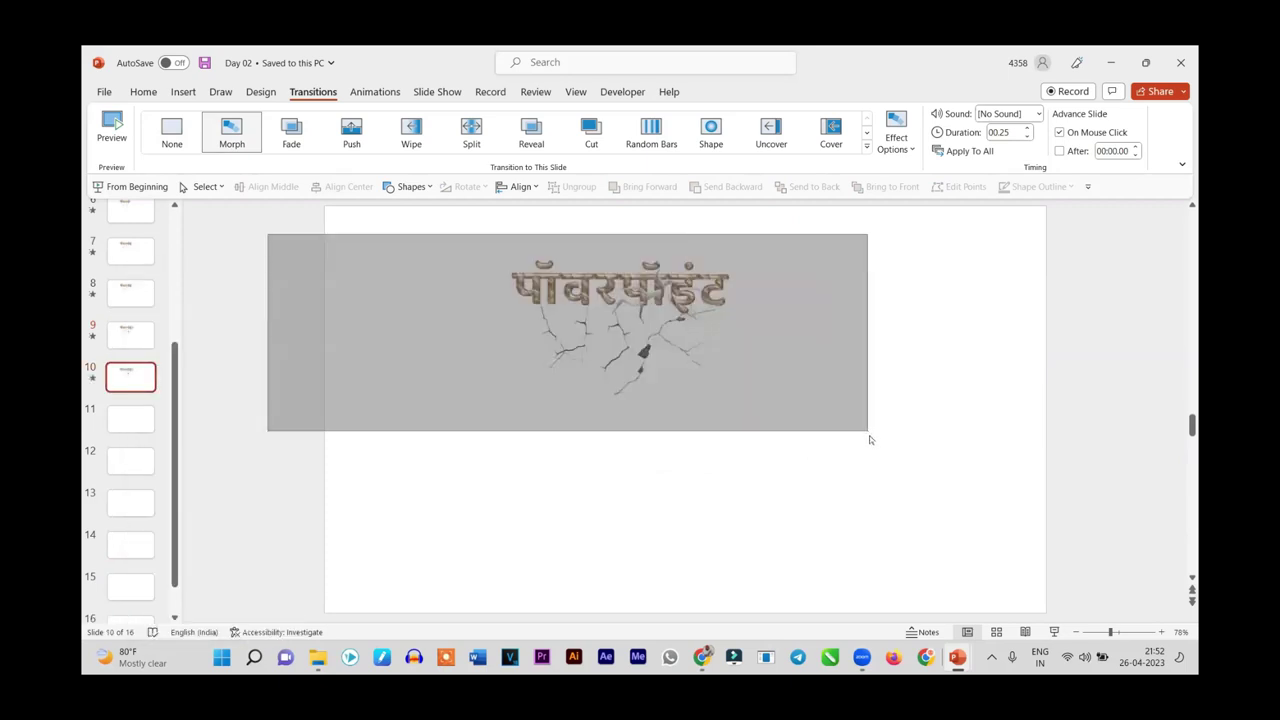
{"action": "left_click_drag", "start_coordinate": [268, 240], "coordinate": [869, 435]}
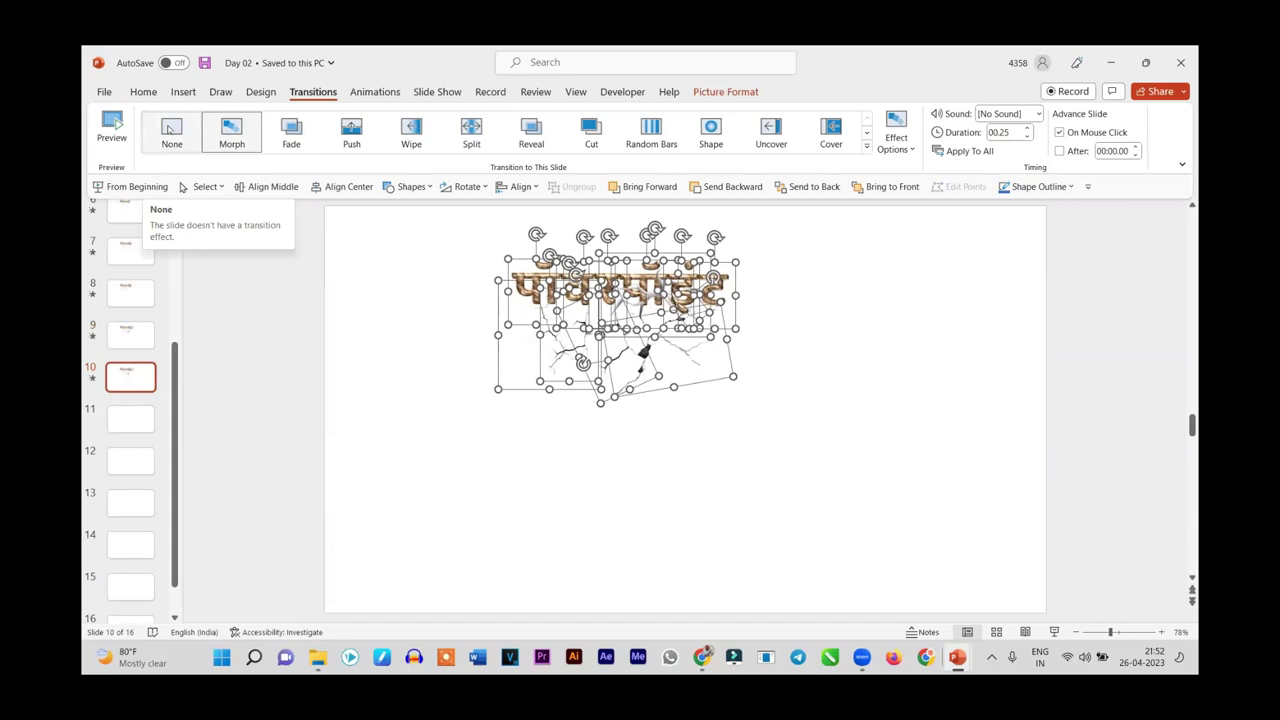
{"action": "left_click", "coordinate": [260, 91]}
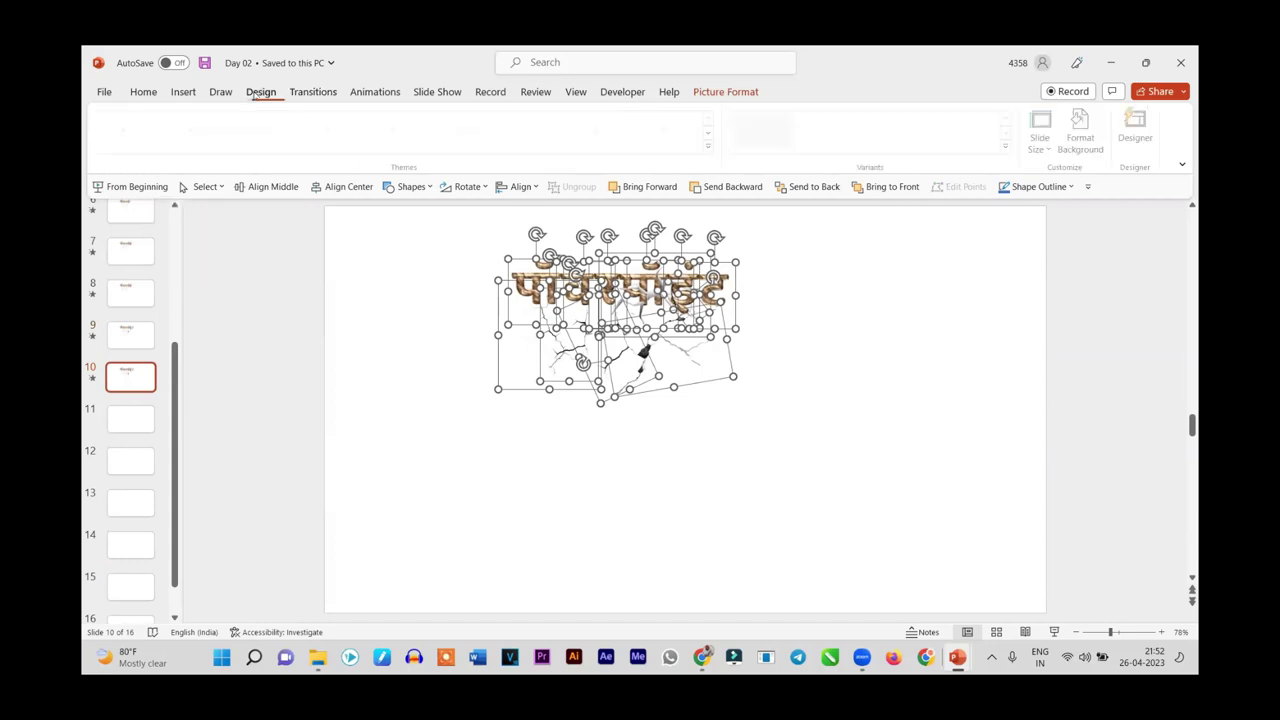
{"action": "left_click", "coordinate": [362, 91]}
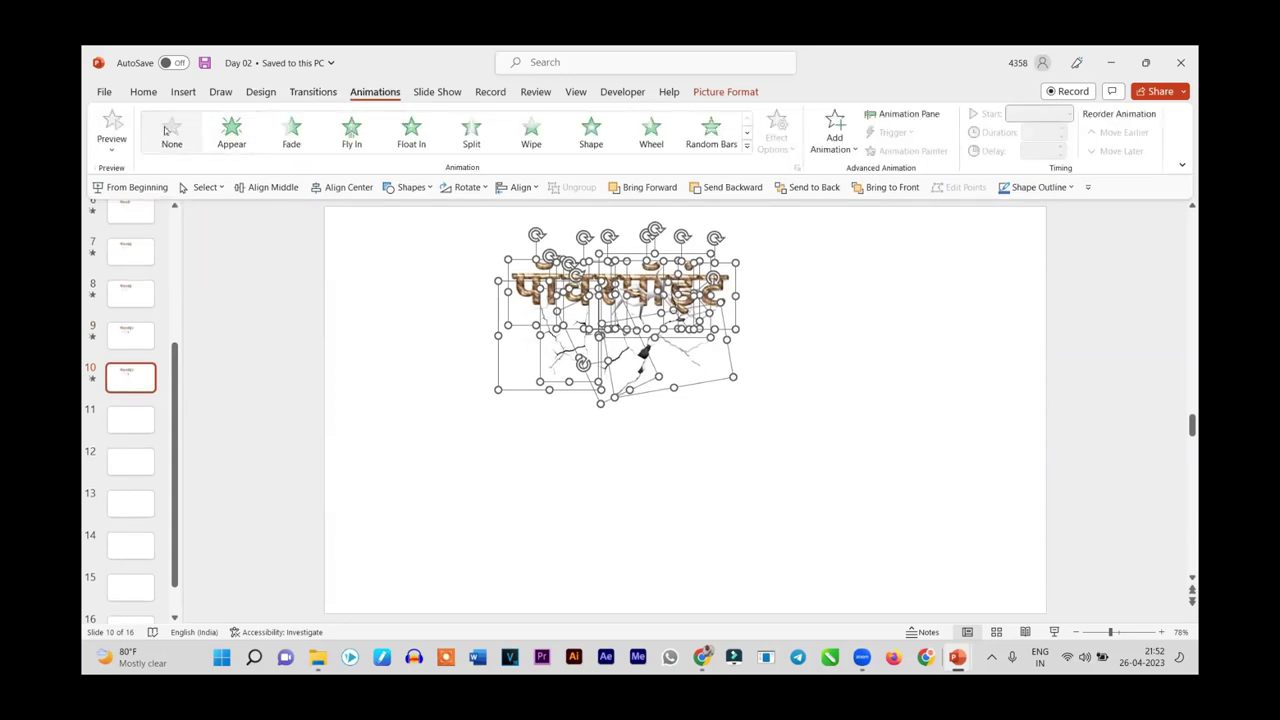
{"action": "left_click", "coordinate": [278, 286]}
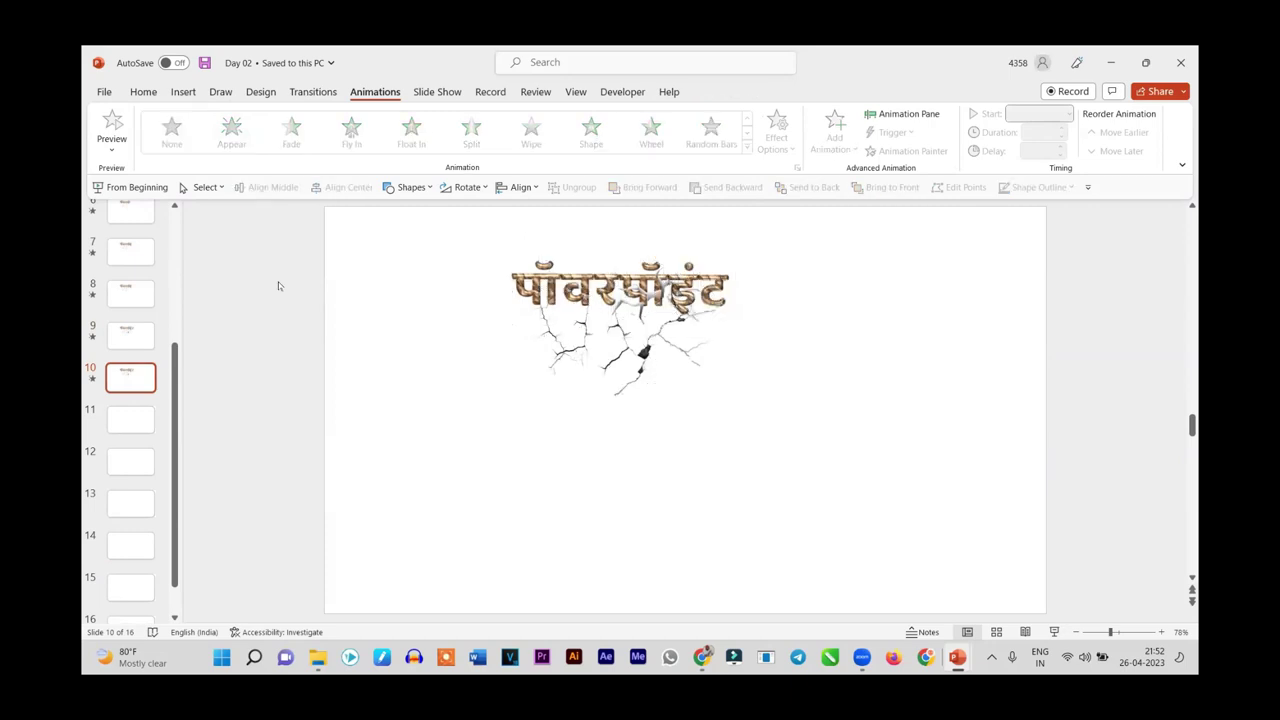
{"action": "left_click", "coordinate": [563, 328]}
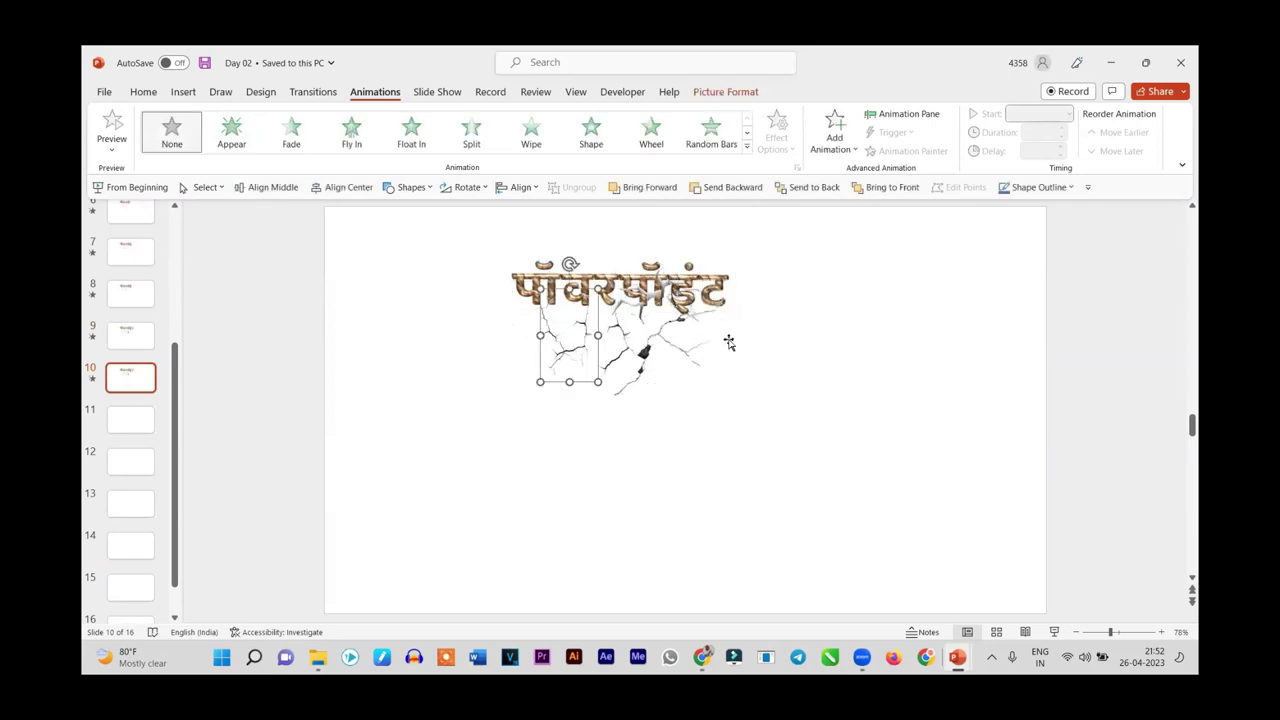
{"action": "scroll", "coordinate": [796, 356], "scroll_direction": "up", "scroll_amount": 5}
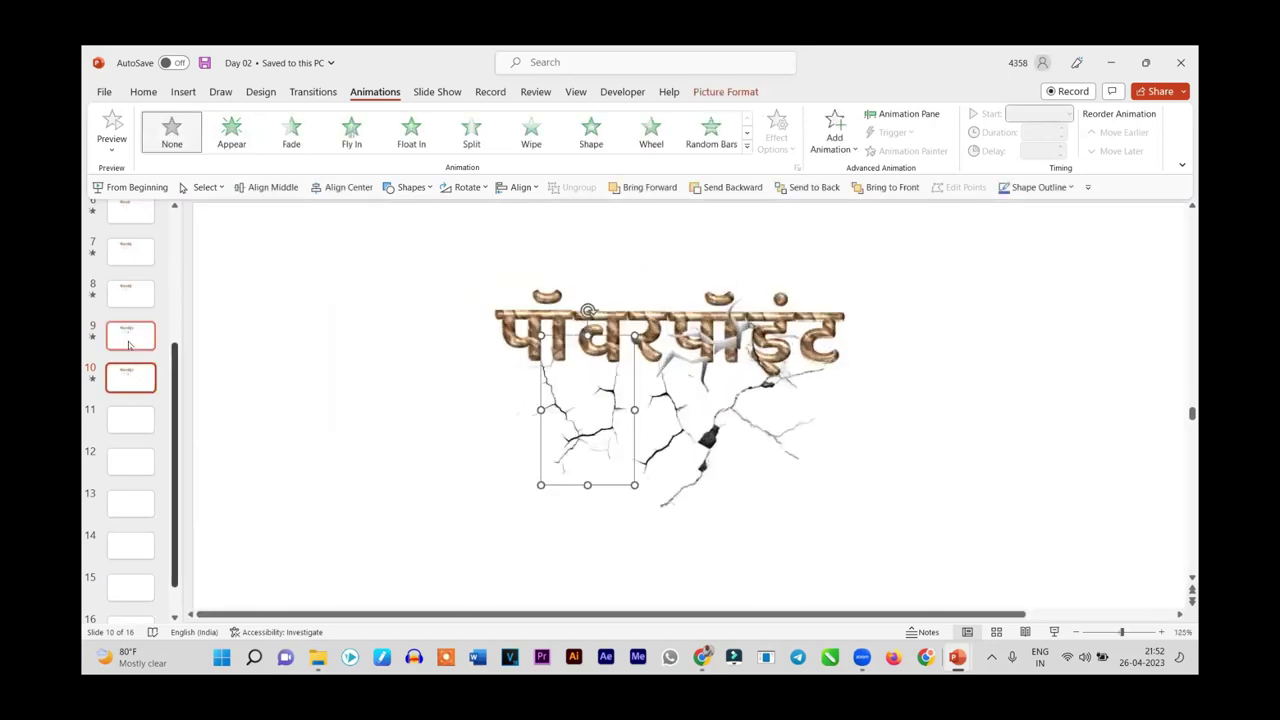
Give slide 9's rotated right crack an Appear animation starting After Previous
{"action": "left_click", "coordinate": [128, 345]}
{"action": "left_click", "coordinate": [807, 388]}
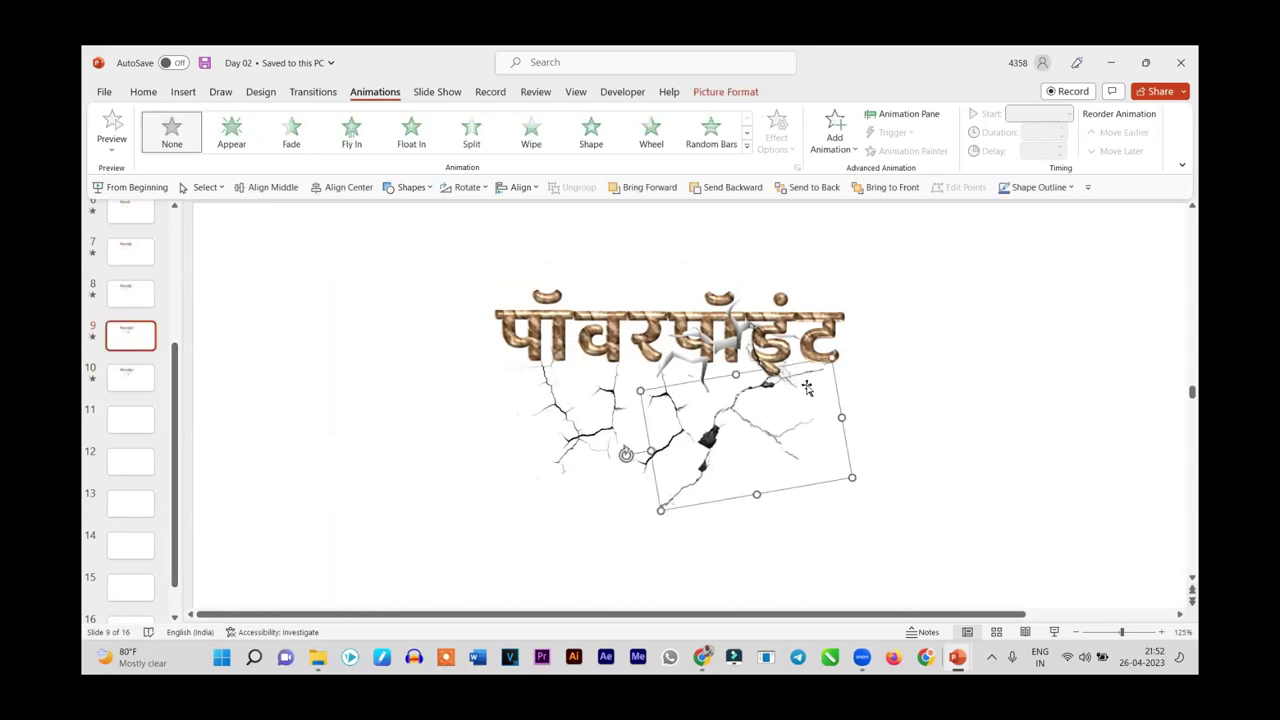
{"action": "left_click", "coordinate": [226, 144]}
{"action": "left_click", "coordinate": [1068, 114]}
{"action": "left_click", "coordinate": [1036, 167]}
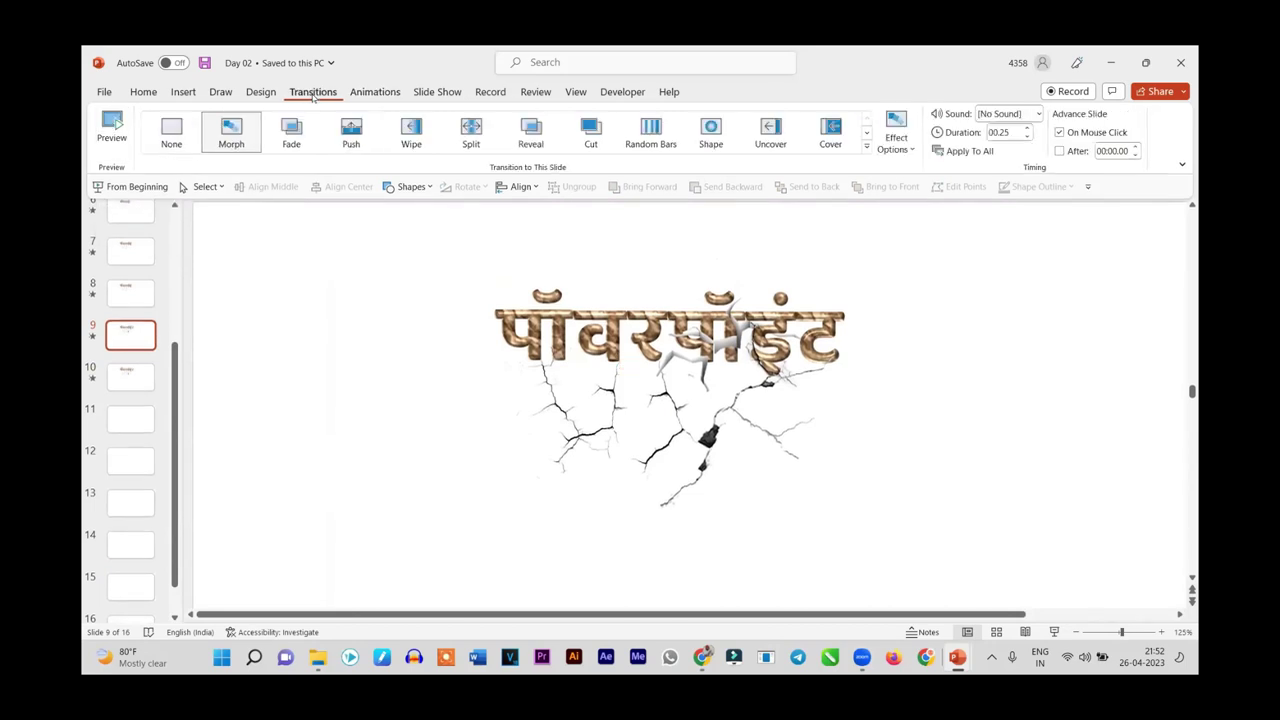
Preview the transition, run the slide show from slide 8, then return to slide 10
{"action": "left_click", "coordinate": [107, 124]}
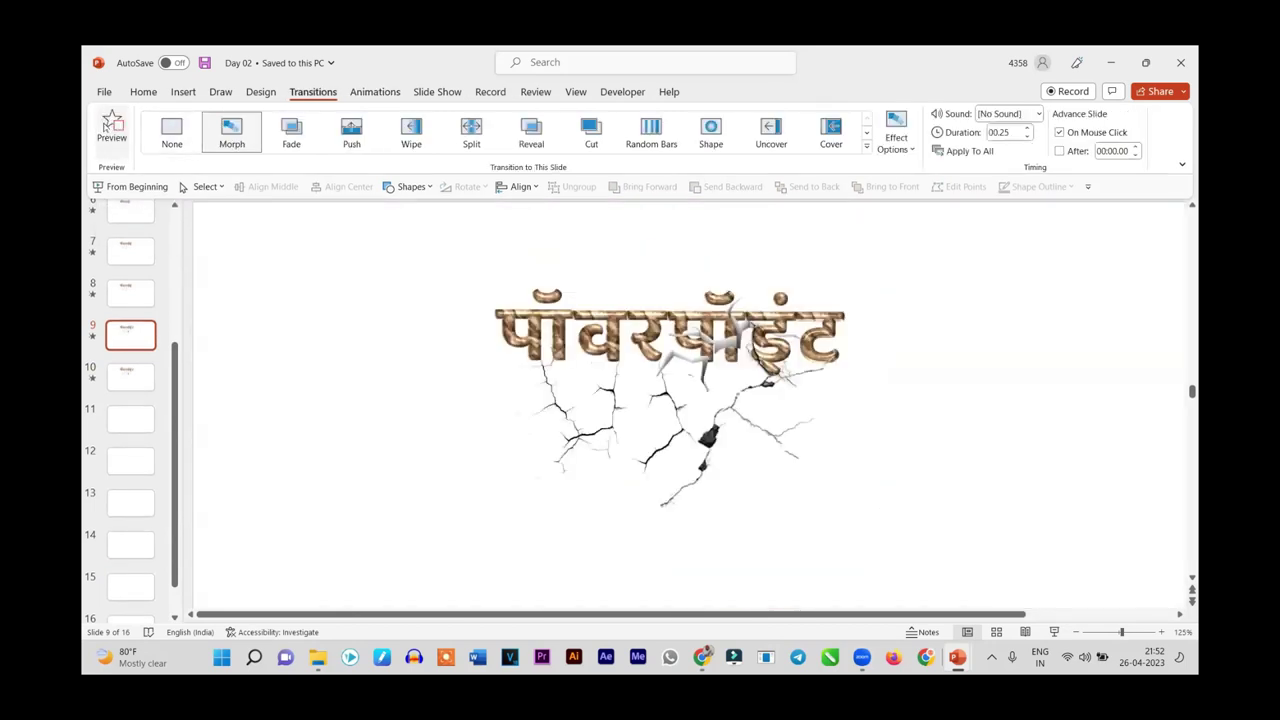
{"action": "left_click", "coordinate": [107, 124]}
{"action": "left_click", "coordinate": [130, 292]}
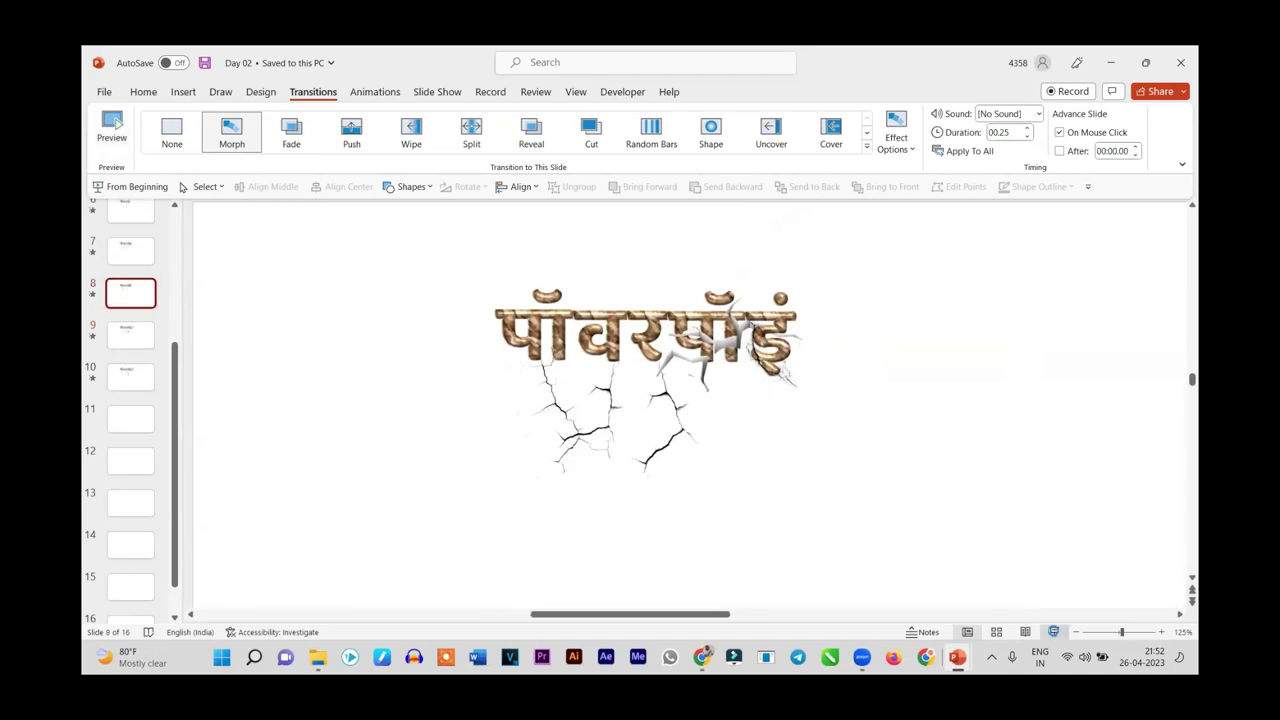
{"action": "left_click", "coordinate": [1054, 632]}
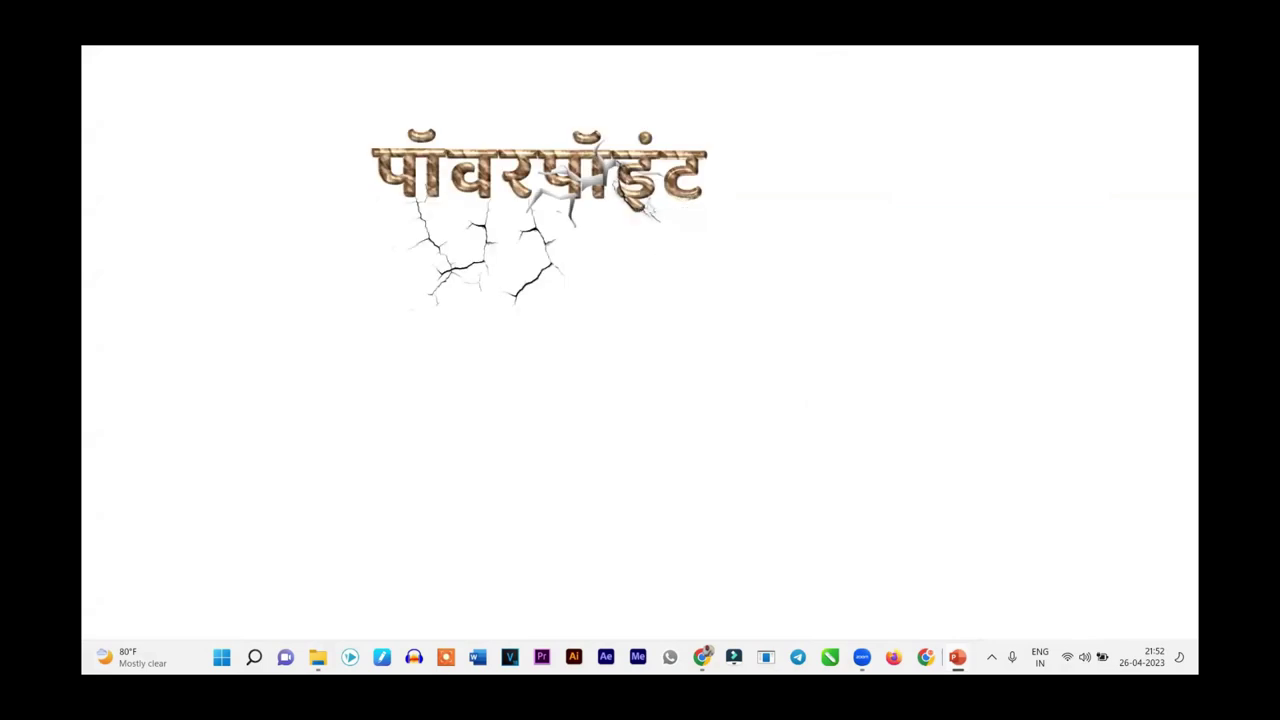
{"action": "key", "text": "Escape"}
{"action": "left_click", "coordinate": [141, 385]}
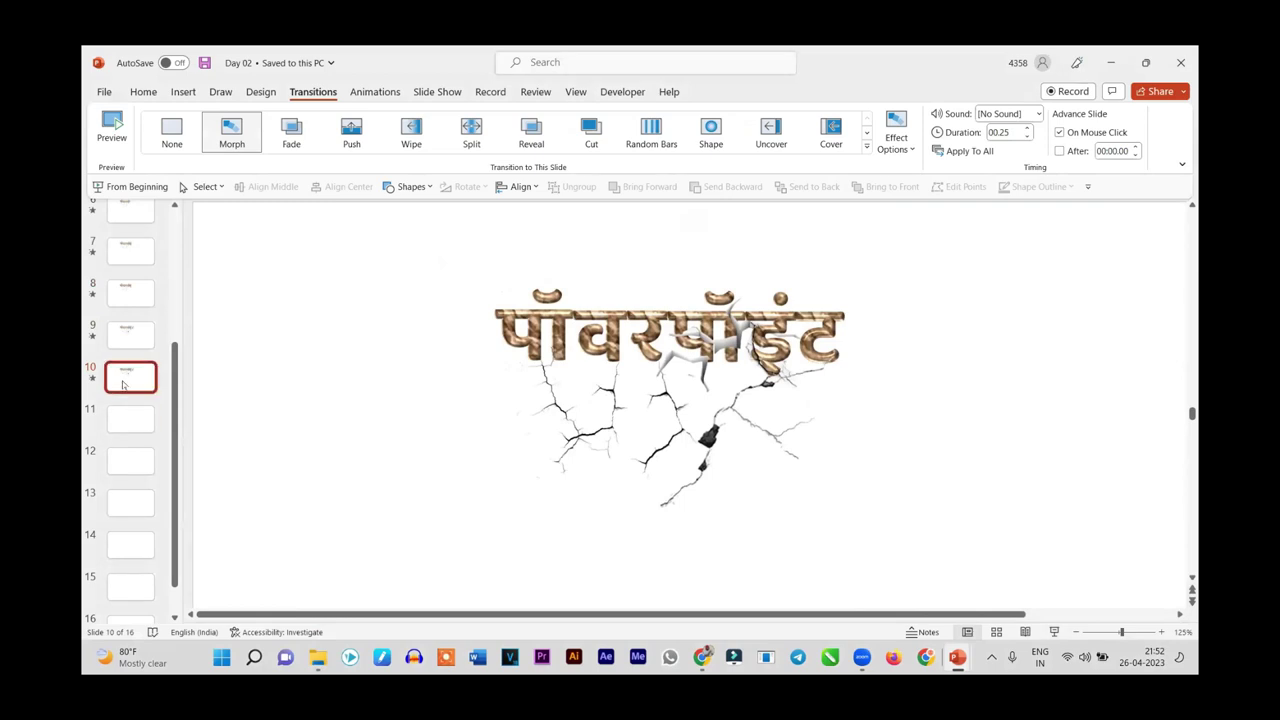
Paste the प्रेझेंटेशन text on slide 10 and move it beside पॉवरपॉइंट
{"action": "left_click", "coordinate": [131, 337]}
{"action": "left_click", "coordinate": [128, 392]}
{"action": "left_click", "coordinate": [614, 393]}
{"action": "left_click", "coordinate": [770, 412]}
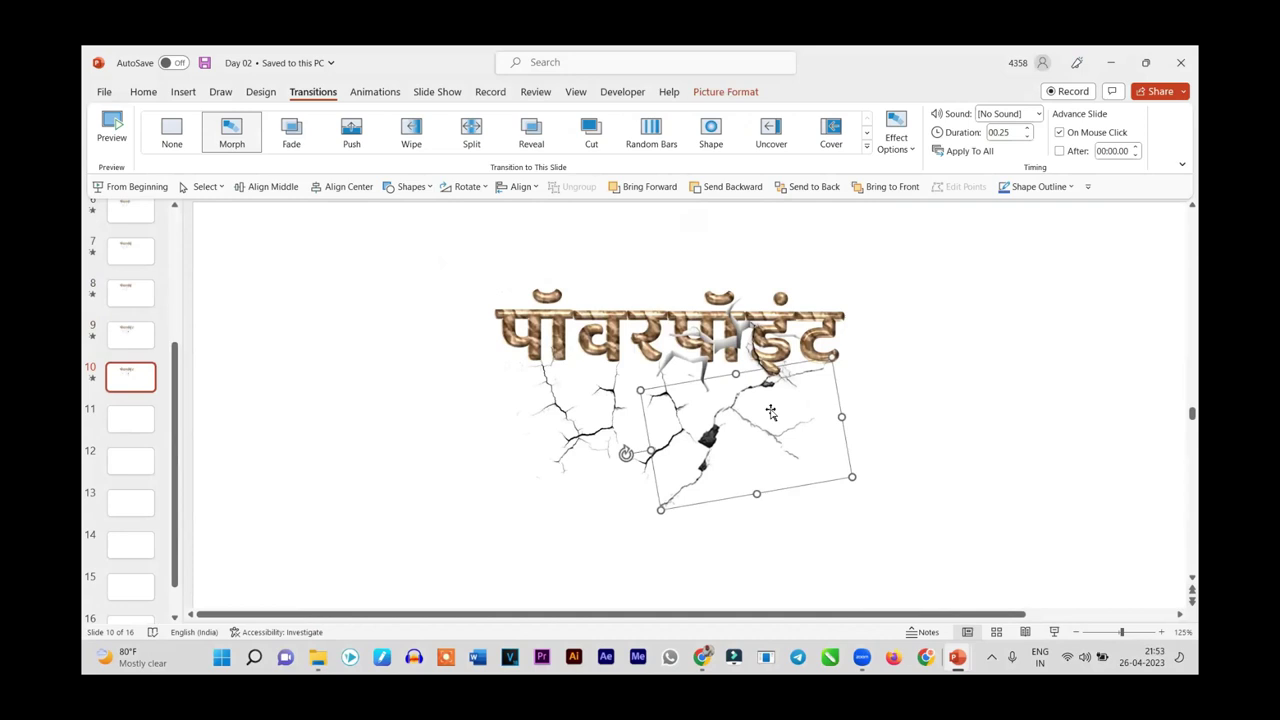
{"action": "left_click", "coordinate": [952, 448]}
{"action": "key", "text": "ctrl+v"}
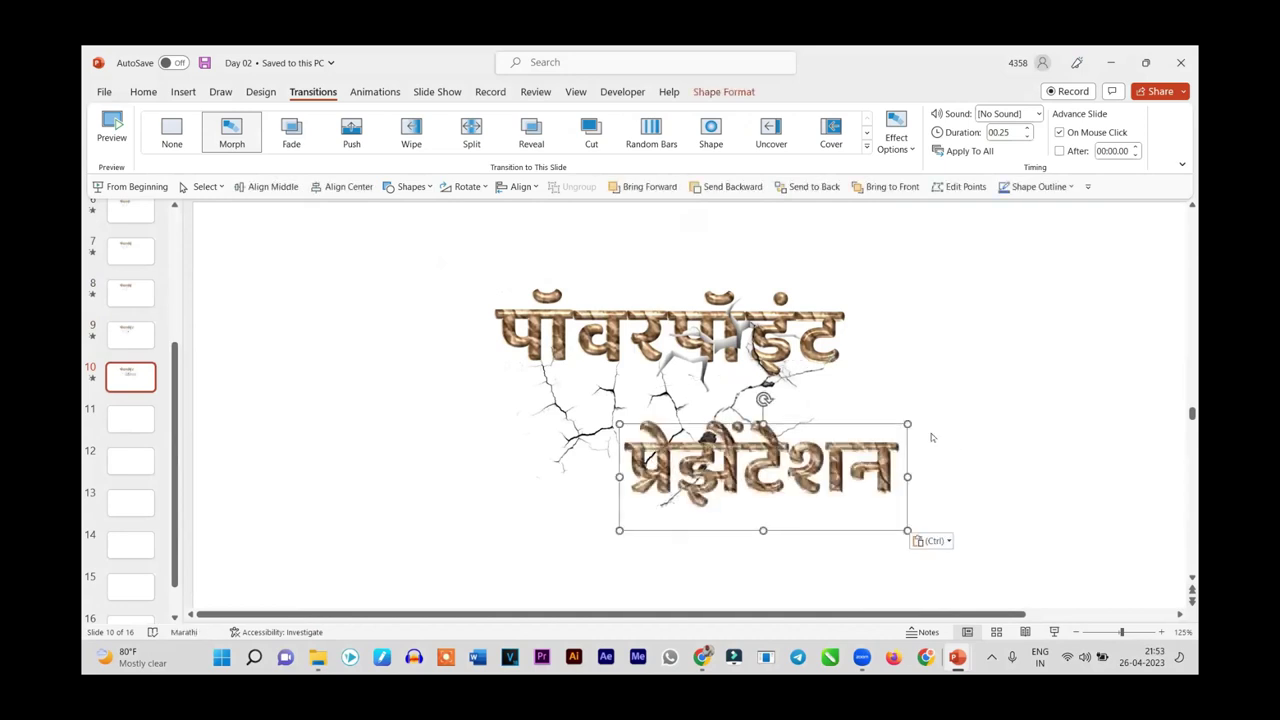
{"action": "scroll", "coordinate": [931, 433], "scroll_direction": "down", "scroll_amount": 5}
{"action": "left_click_drag", "start_coordinate": [729, 345], "coordinate": [868, 266]}
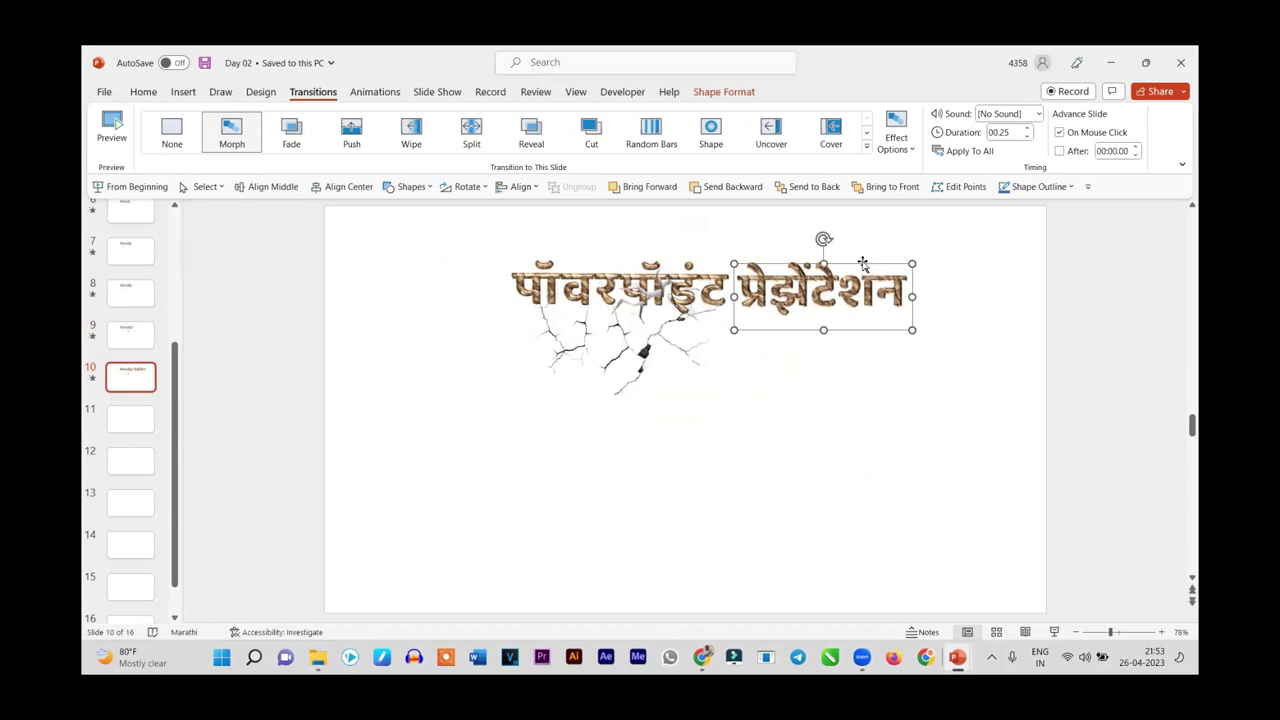
Paste प्रेझेंटेशन on slide 9, widen it, remove it, and paste it again
{"action": "key", "text": "Up"}
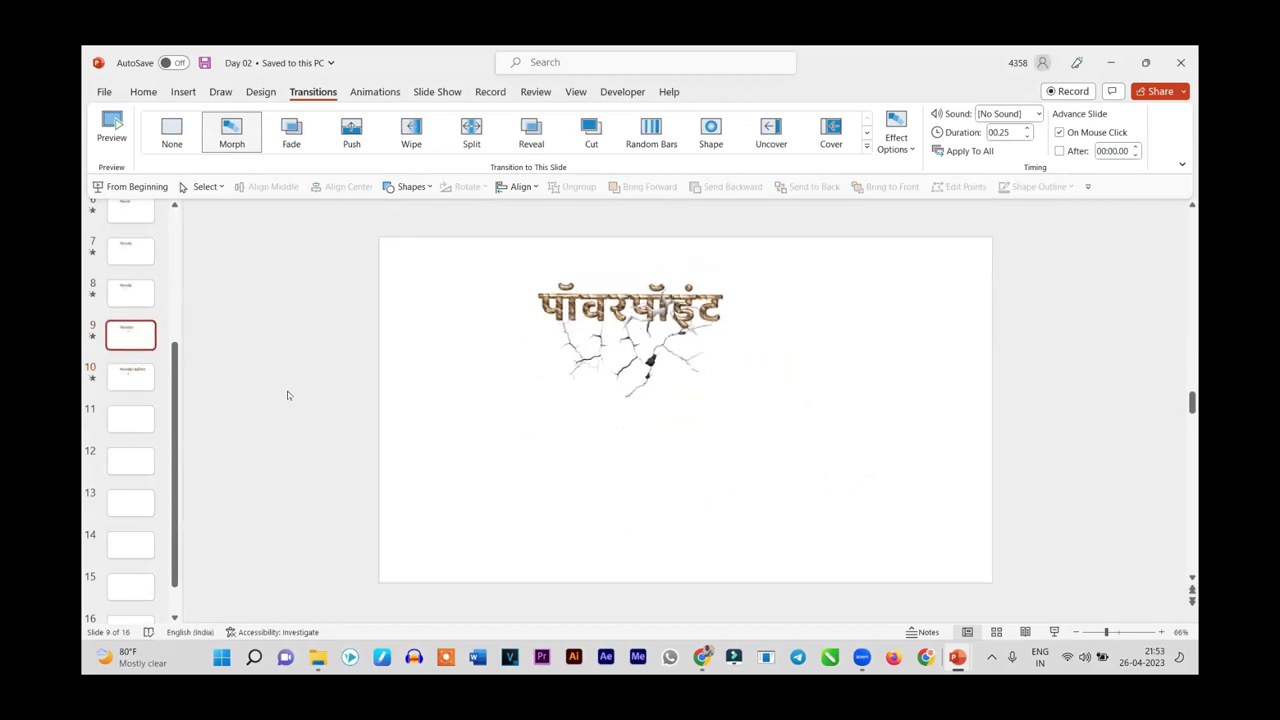
{"action": "key", "text": "ctrl+v"}
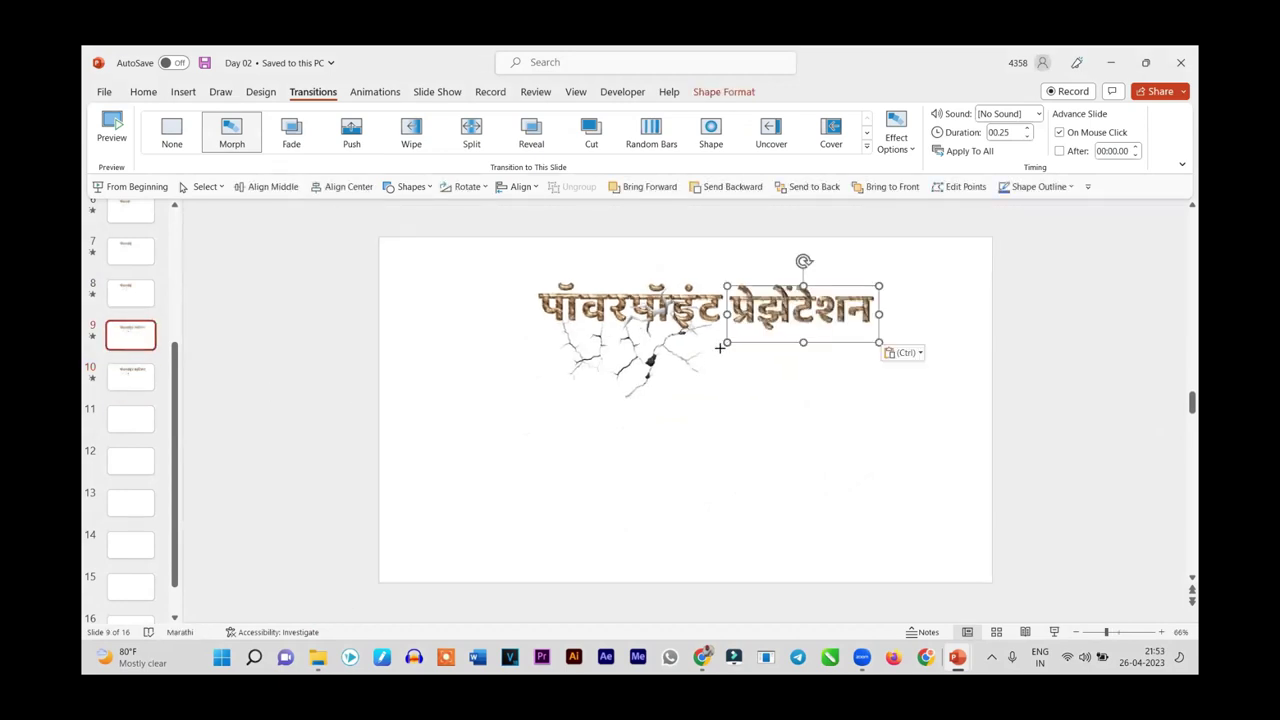
{"action": "left_click_drag", "start_coordinate": [719, 347], "coordinate": [347, 550]}
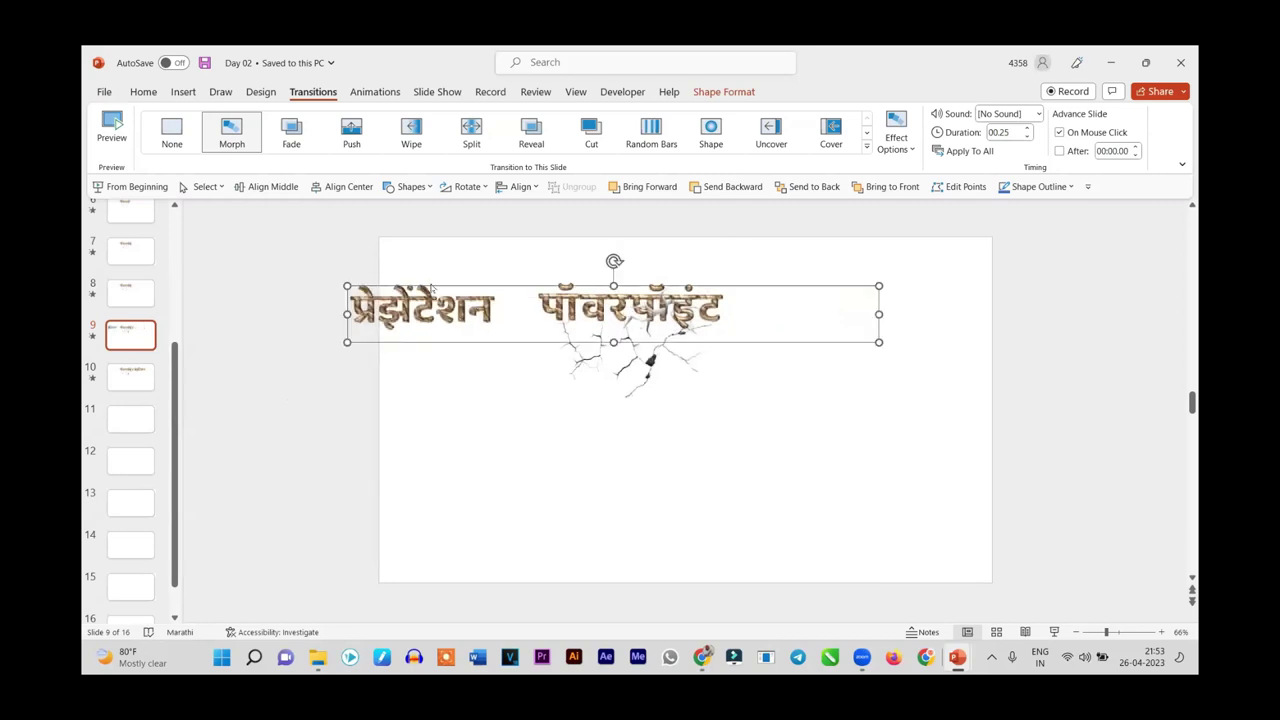
{"action": "key", "text": "Delete"}
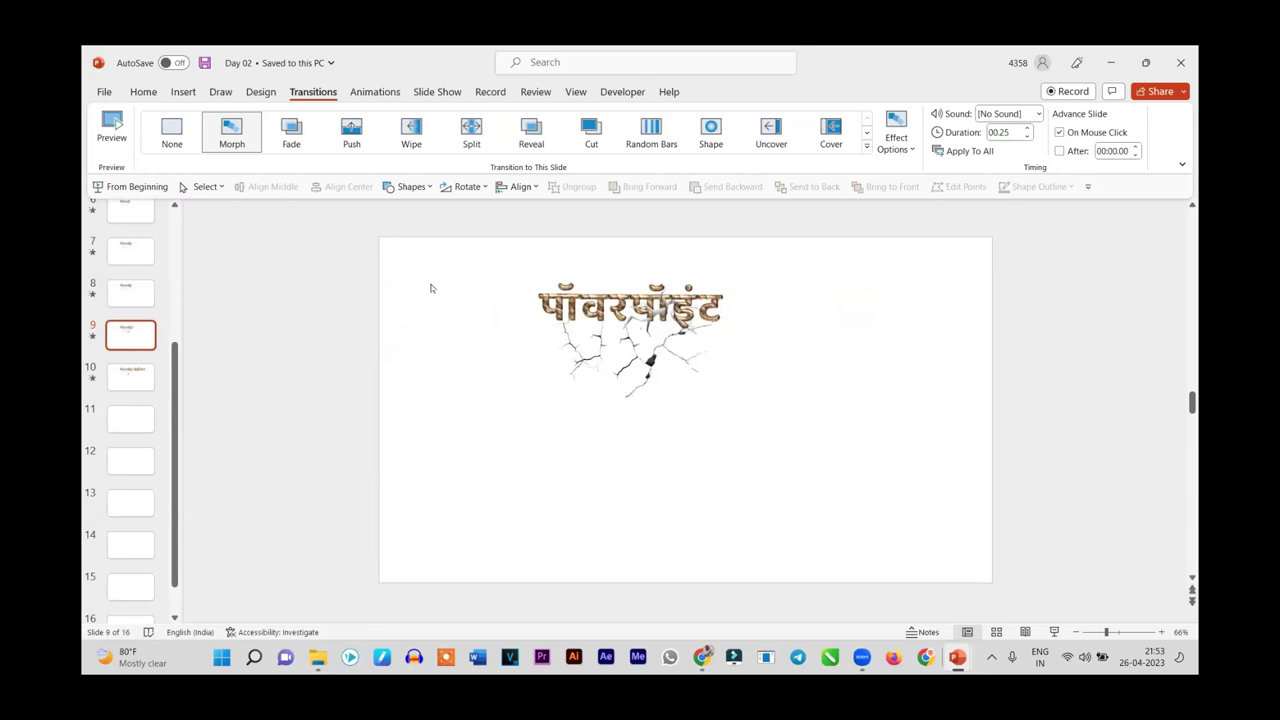
{"action": "key", "text": "ctrl+v"}
Try pasting प्रेझेंटेशन as a picture on slide 9, then restore the text box
{"action": "key", "text": "Delete"}
{"action": "right_click", "coordinate": [329, 297]}
{"action": "left_click", "coordinate": [366, 326]}
{"action": "left_click_drag", "start_coordinate": [540, 385], "coordinate": [481, 372]}
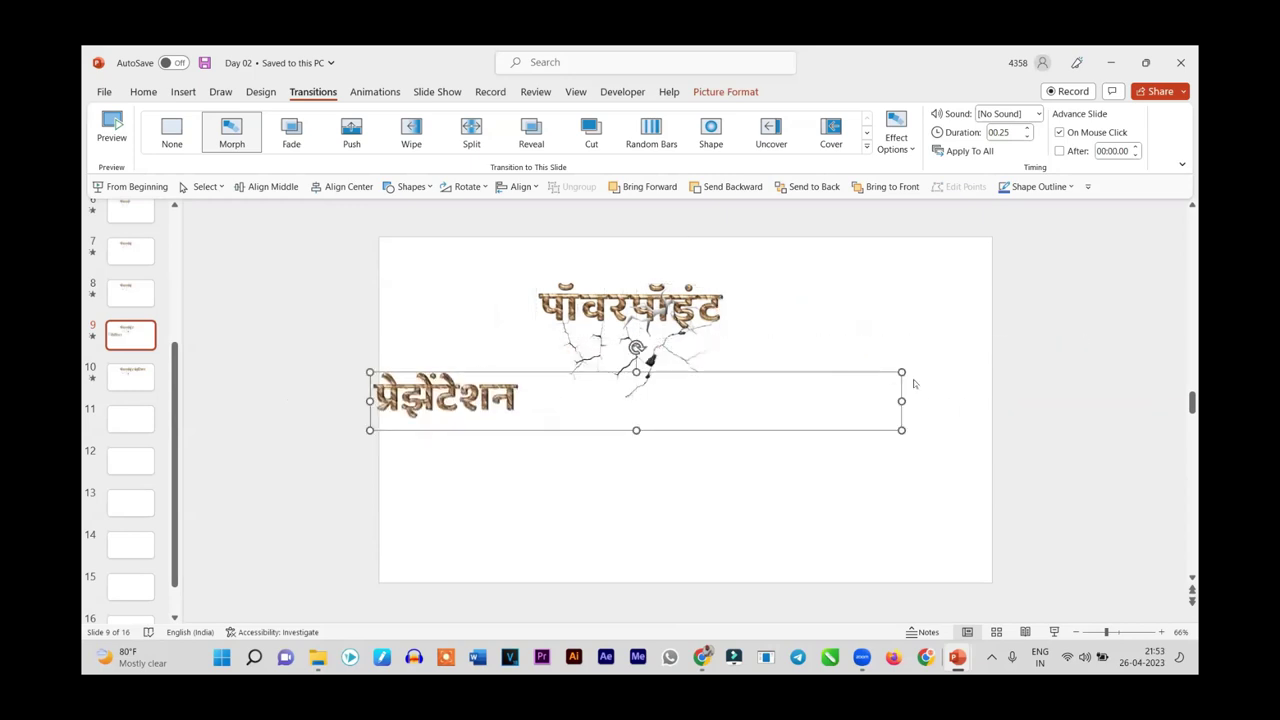
{"action": "left_click_drag", "start_coordinate": [901, 401], "coordinate": [686, 437]}
{"action": "key", "text": "Escape"}
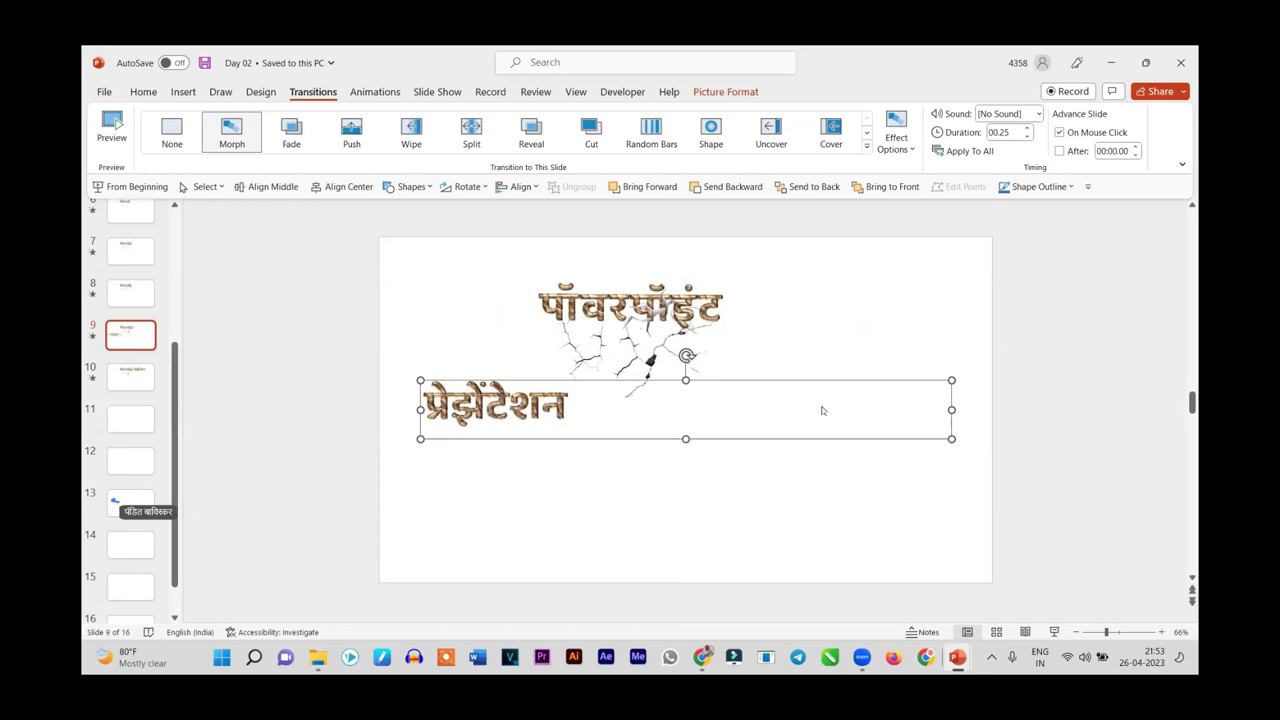
{"action": "key", "text": "Delete"}
{"action": "right_click", "coordinate": [318, 348]}
{"action": "key", "text": "Escape"}
{"action": "key", "text": "ctrl+v"}
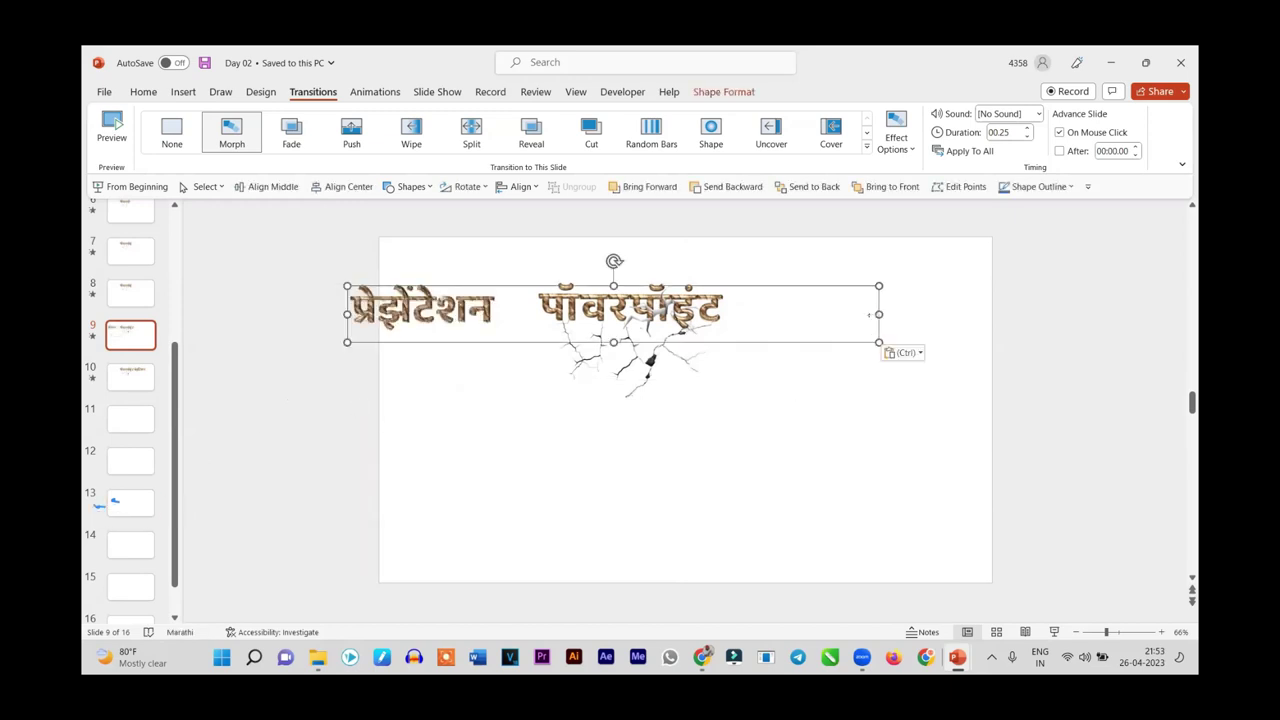
Fit the text box to प्रेझेंटेशन, cut it, and paste it as a picture beside पॉवरपॉइंट
{"action": "left_click_drag", "start_coordinate": [879, 342], "coordinate": [507, 342]}
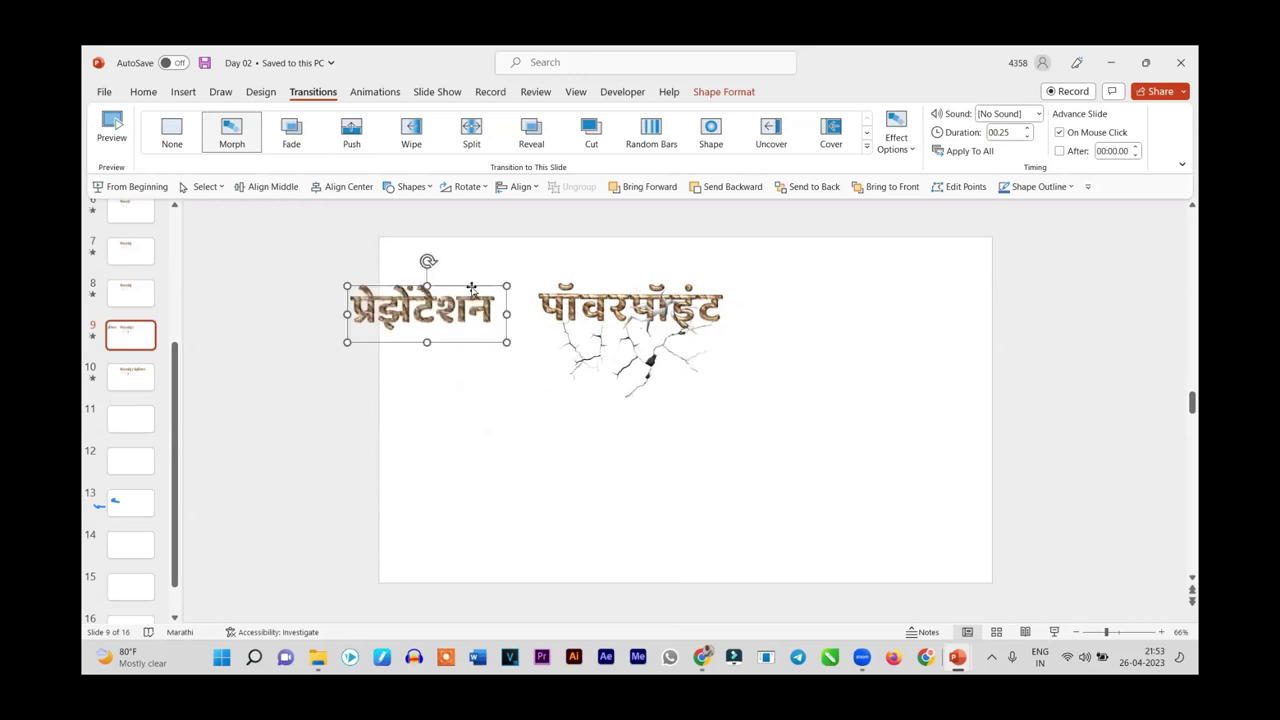
{"action": "key", "text": "ctrl+x"}
{"action": "right_click", "coordinate": [316, 303]}
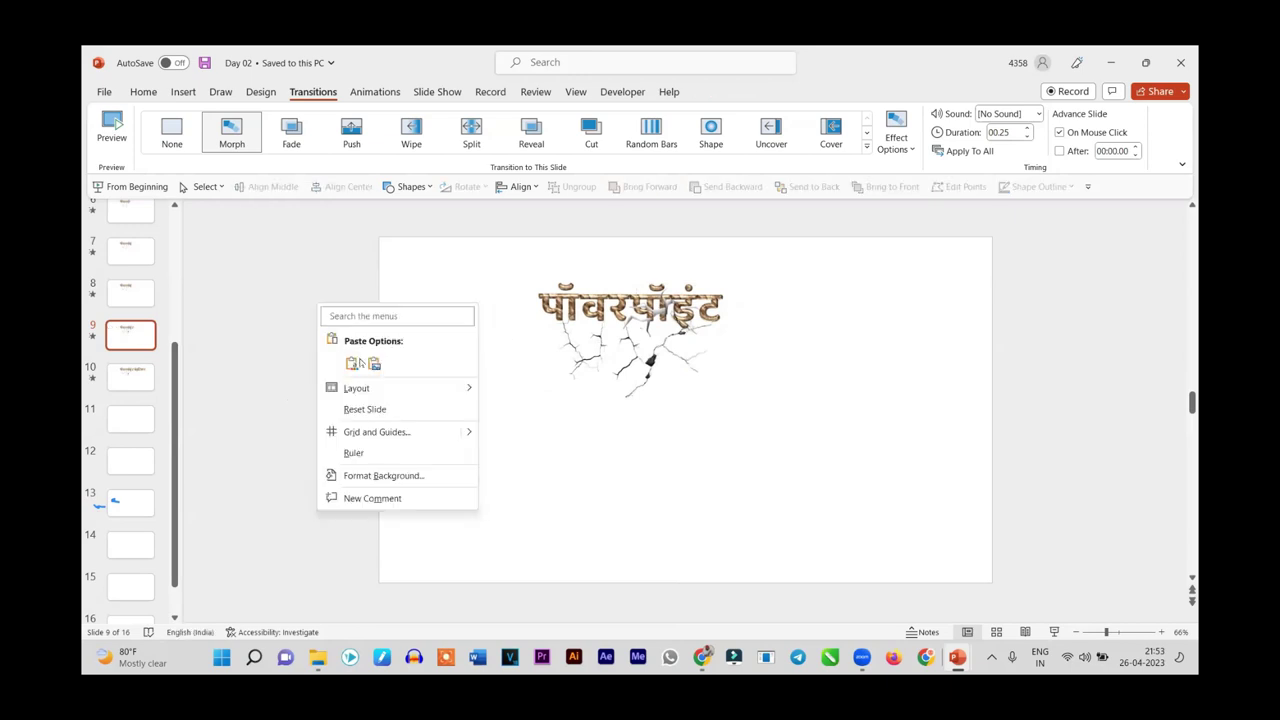
{"action": "left_click", "coordinate": [361, 364]}
{"action": "mouse_move", "coordinate": [714, 384]}
{"action": "left_mouse_down"}
{"action": "mouse_move", "coordinate": [820, 289]}
{"action": "mouse_move", "coordinate": [858, 287]}
{"action": "left_mouse_up"}
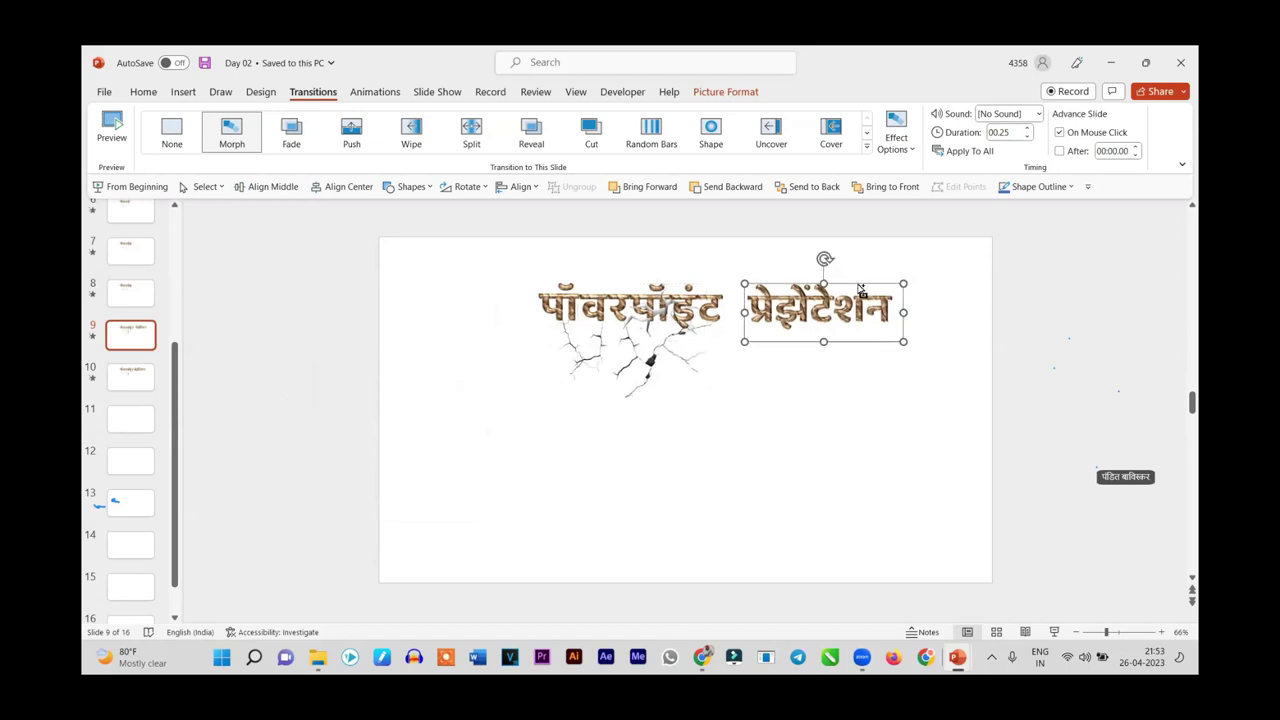
On slide 10, replace the word प्रेझेंटेशन in the title with the pasted picture
{"action": "left_click", "coordinate": [144, 380]}
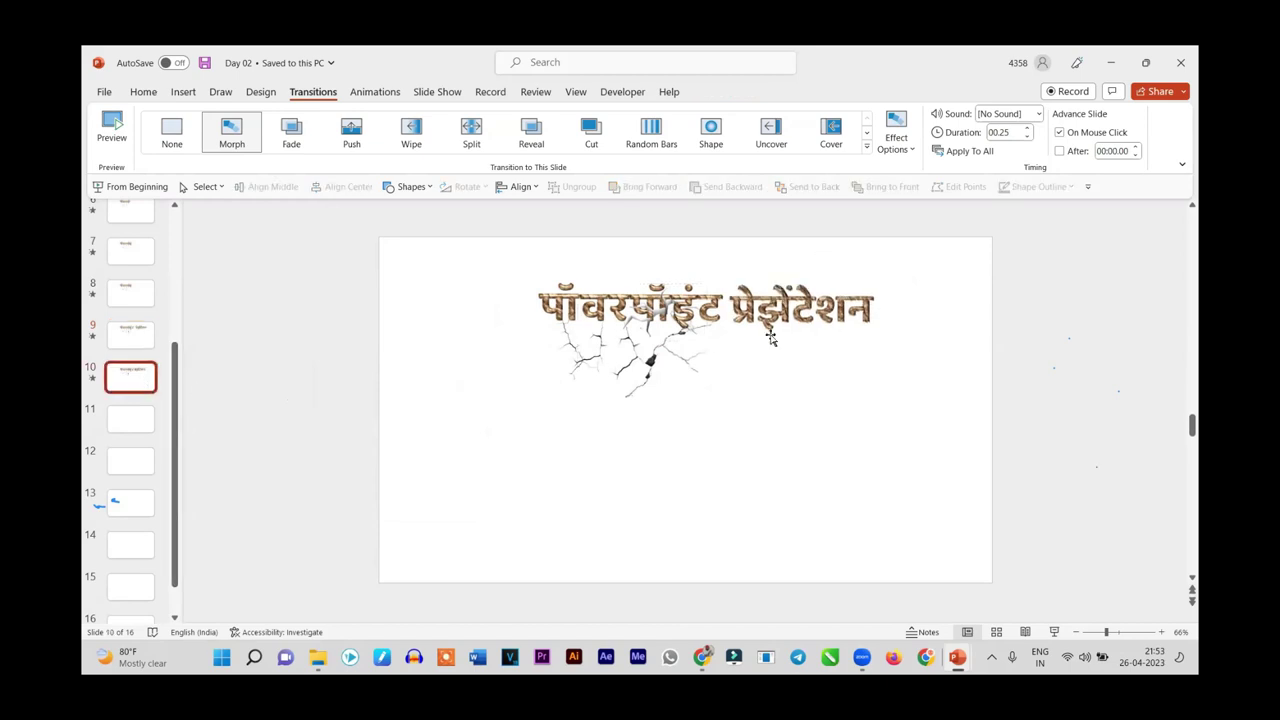
{"action": "double_click", "coordinate": [849, 293]}
{"action": "key", "text": "Delete"}
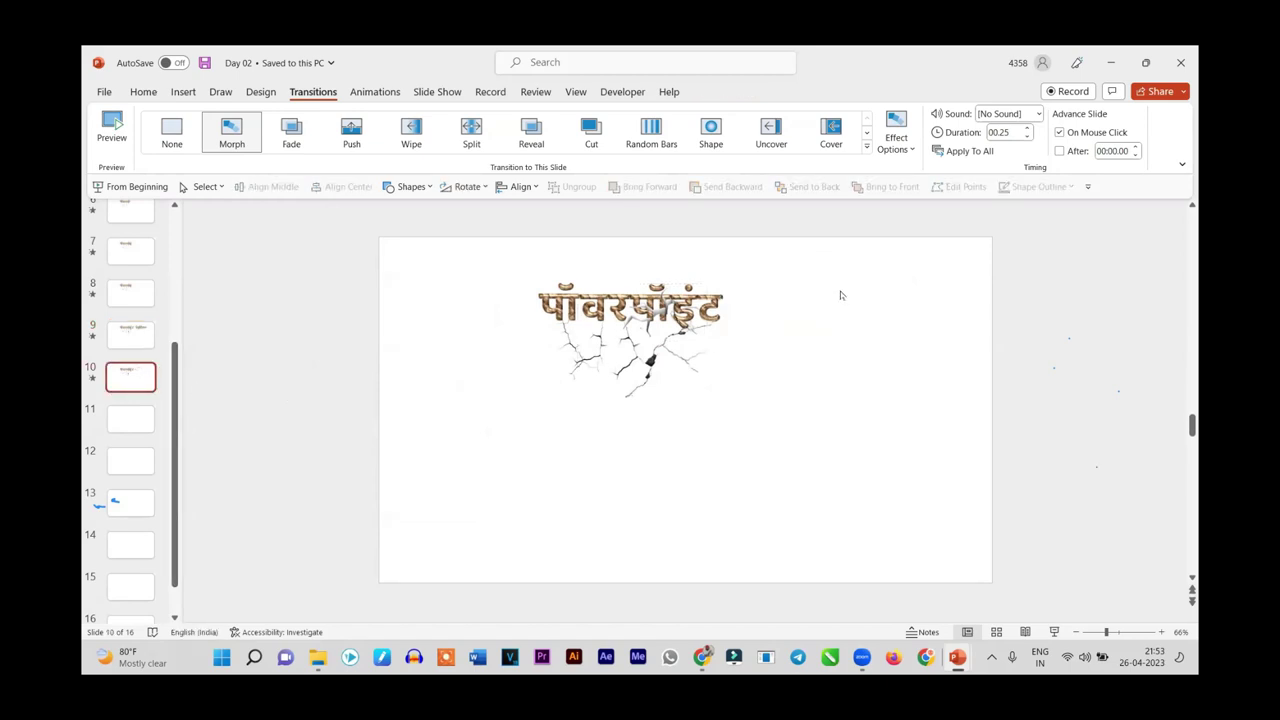
{"action": "key", "text": "ctrl+v"}
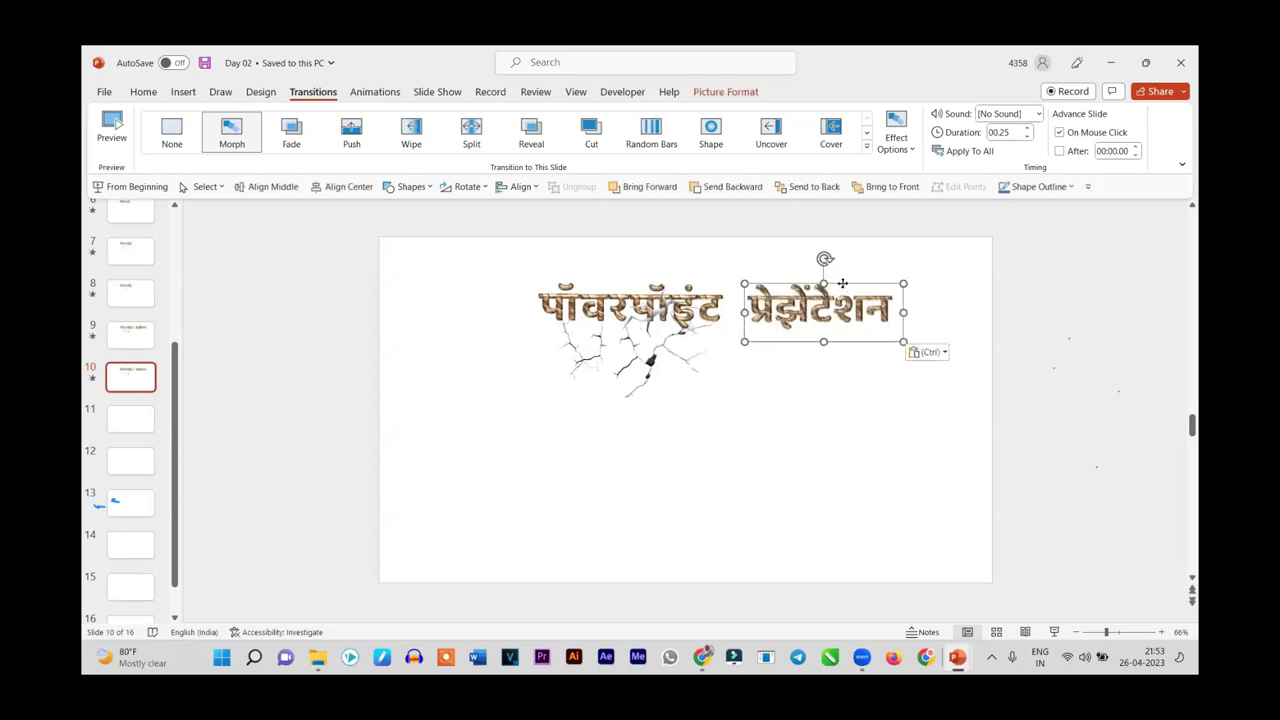
{"action": "left_click", "coordinate": [640, 471]}
Enlarge slide 9's प्रेझेंटेशन picture, stretching it wider and taller beyond the slide
{"action": "left_click", "coordinate": [137, 342]}
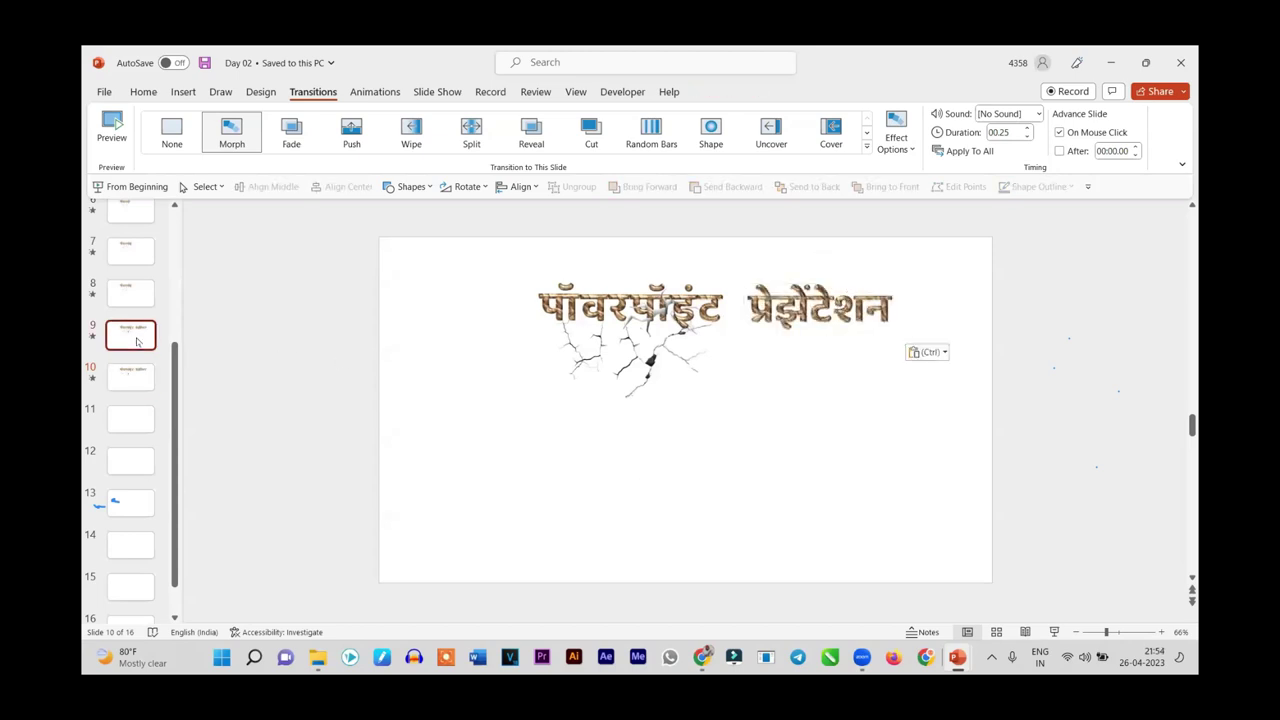
{"action": "left_click", "coordinate": [860, 318]}
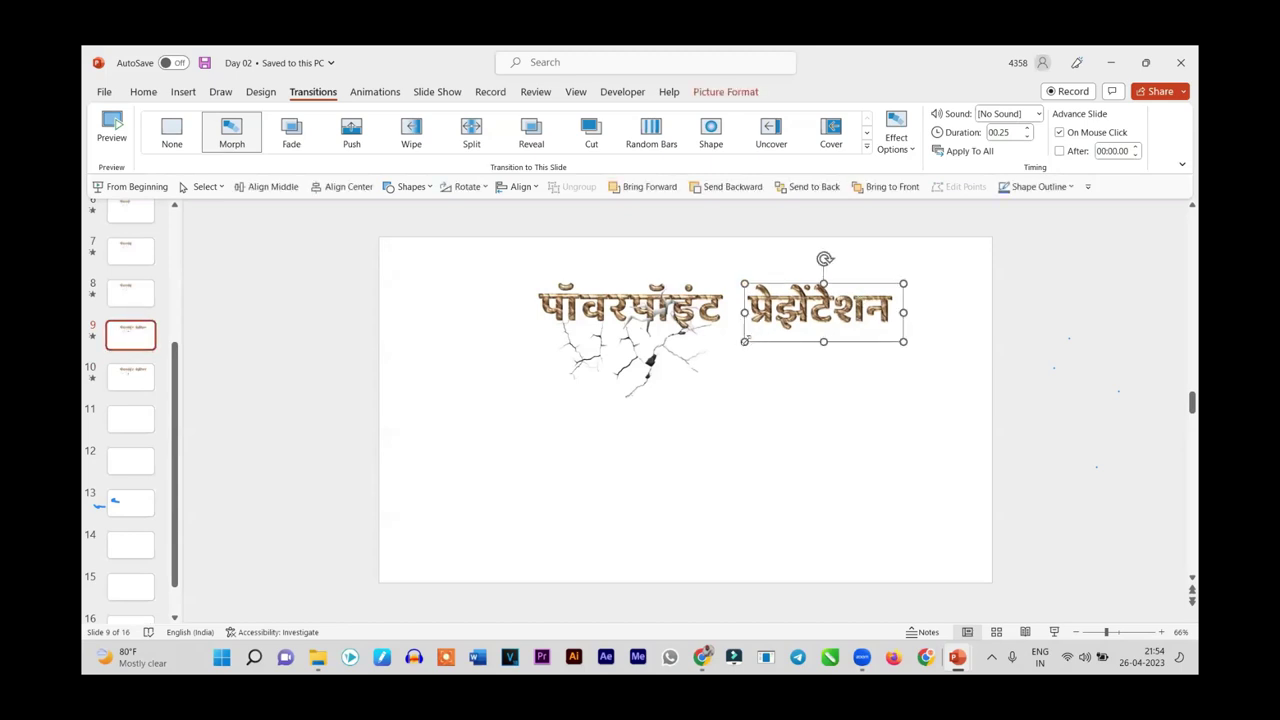
{"action": "left_click_drag", "start_coordinate": [743, 341], "coordinate": [310, 501]}
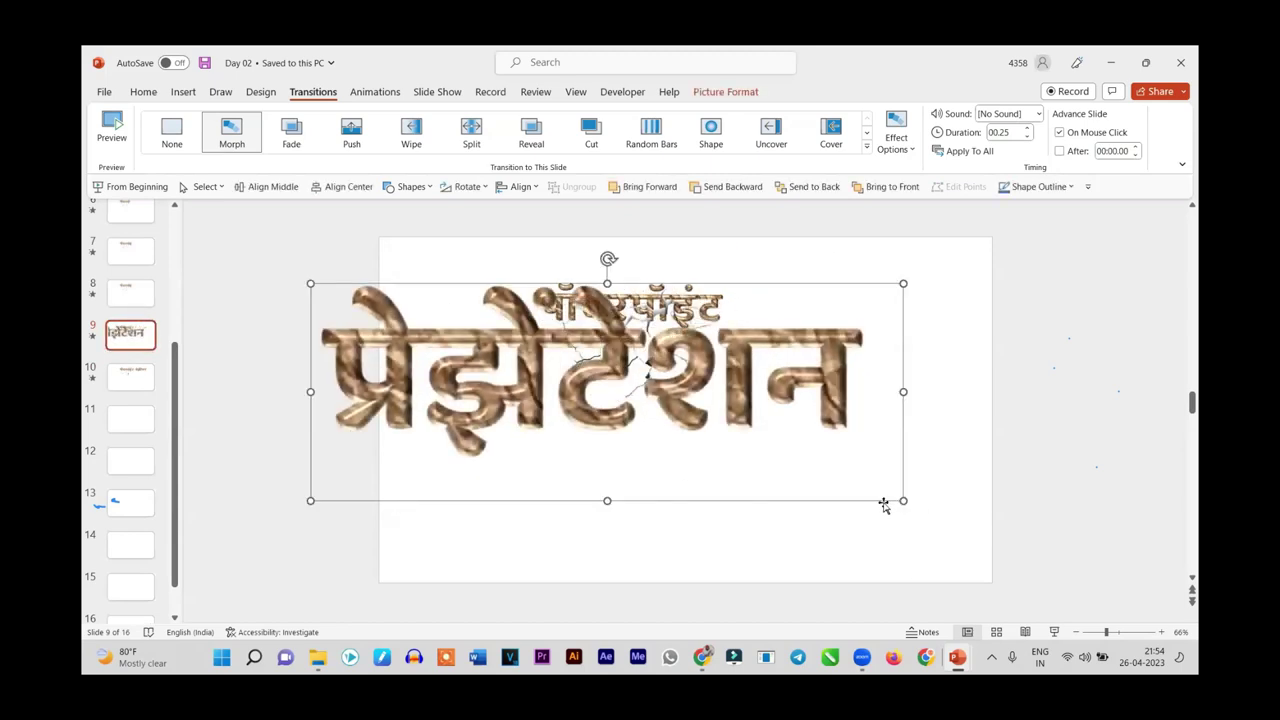
{"action": "left_click_drag", "start_coordinate": [915, 505], "coordinate": [960, 517]}
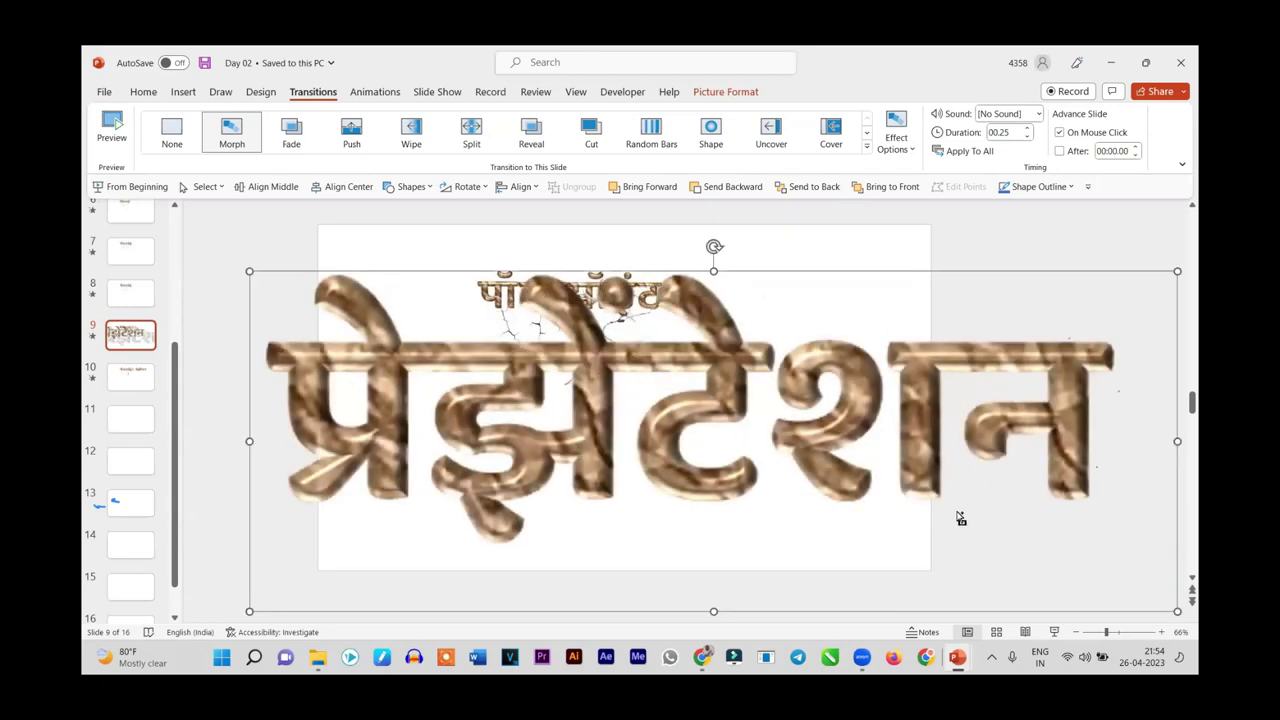
{"action": "scroll", "coordinate": [957, 516], "scroll_direction": "down", "scroll_amount": 5, "text": "ctrl"}
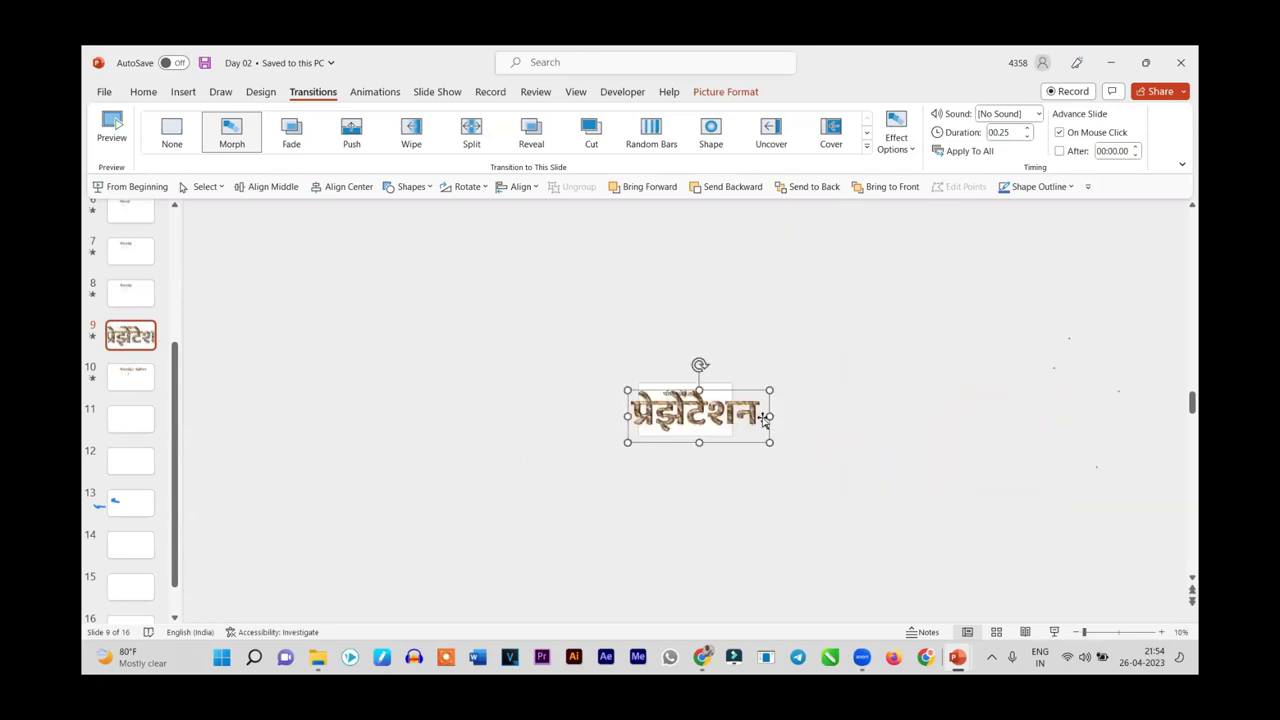
{"action": "left_click_drag", "start_coordinate": [769, 415], "coordinate": [1029, 437]}
{"action": "left_click_drag", "start_coordinate": [627, 415], "coordinate": [428, 433]}
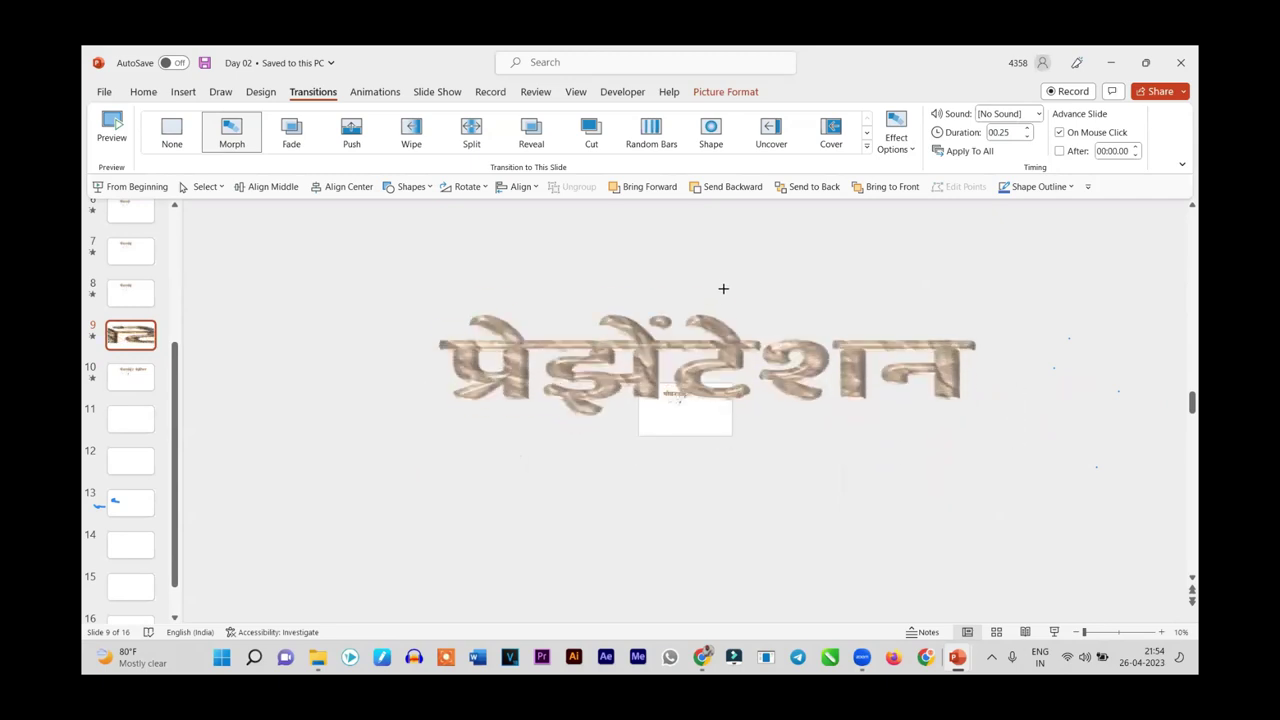
{"action": "left_click_drag", "start_coordinate": [720, 370], "coordinate": [722, 276]}
{"action": "left_click_drag", "start_coordinate": [722, 442], "coordinate": [722, 572]}
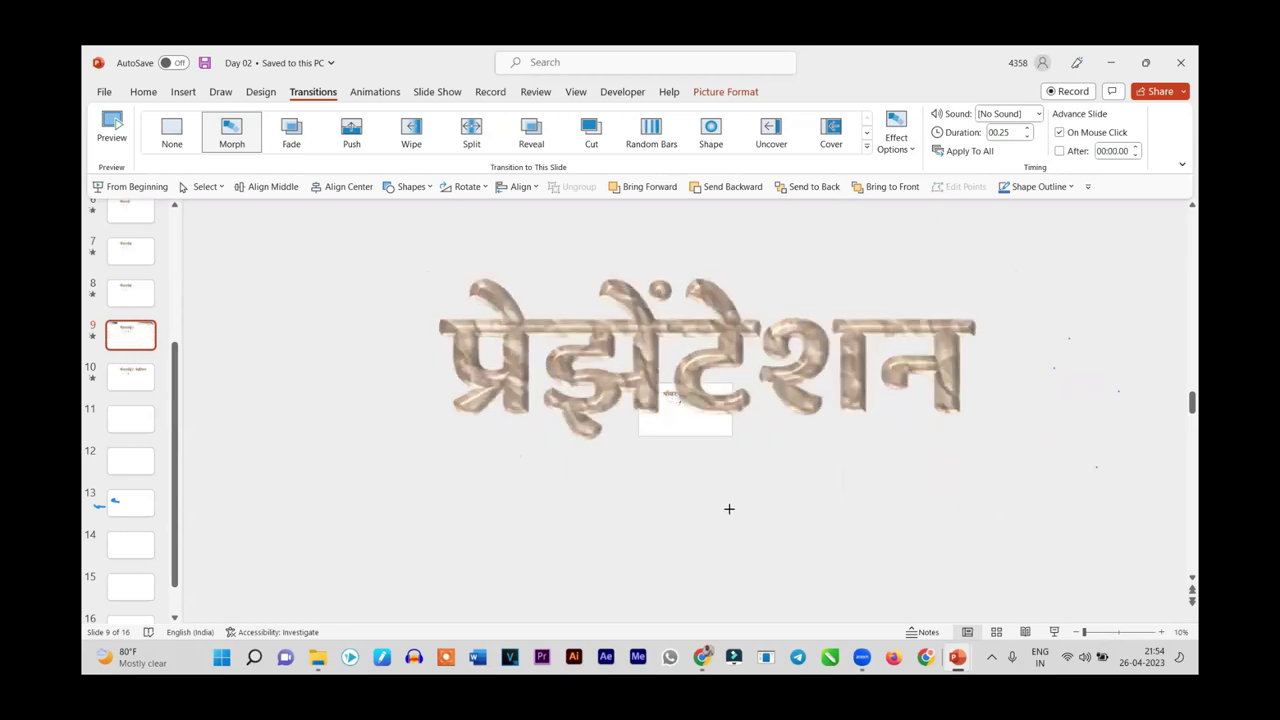
Widen the picture further on both sides and shift it right and down
{"action": "left_click_drag", "start_coordinate": [1018, 424], "coordinate": [1137, 424]}
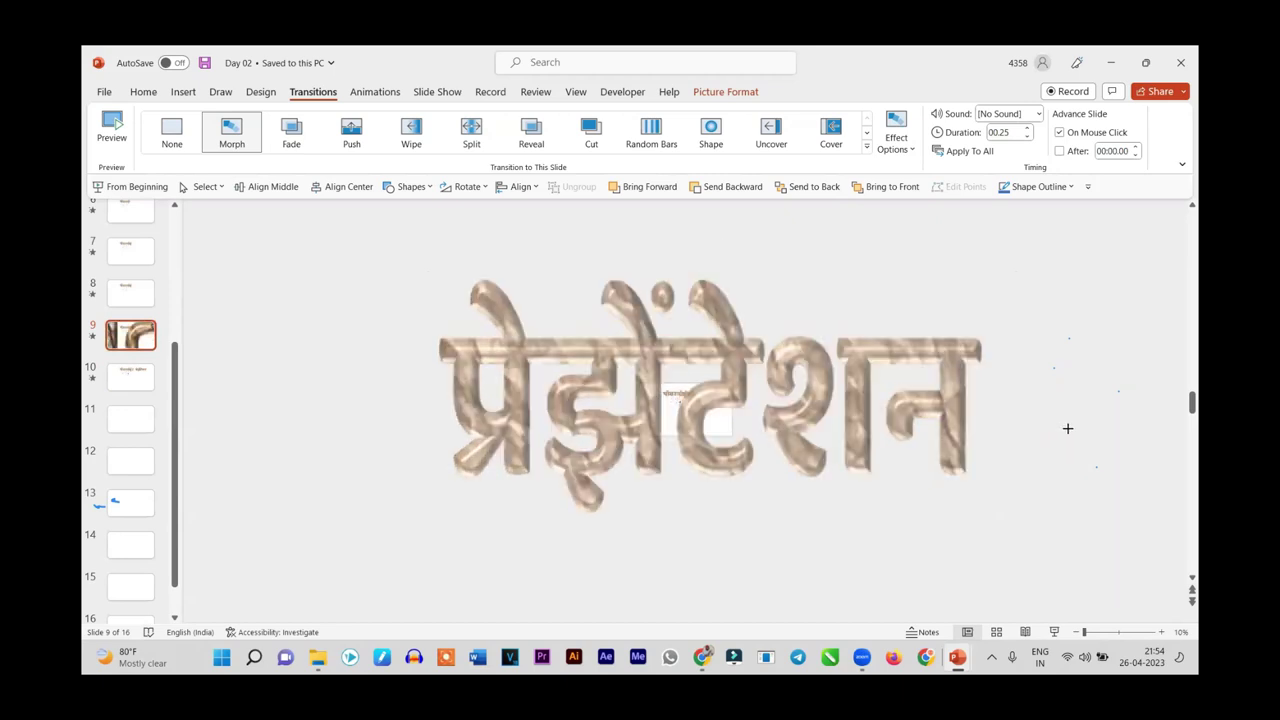
{"action": "left_click_drag", "start_coordinate": [428, 424], "coordinate": [306, 438]}
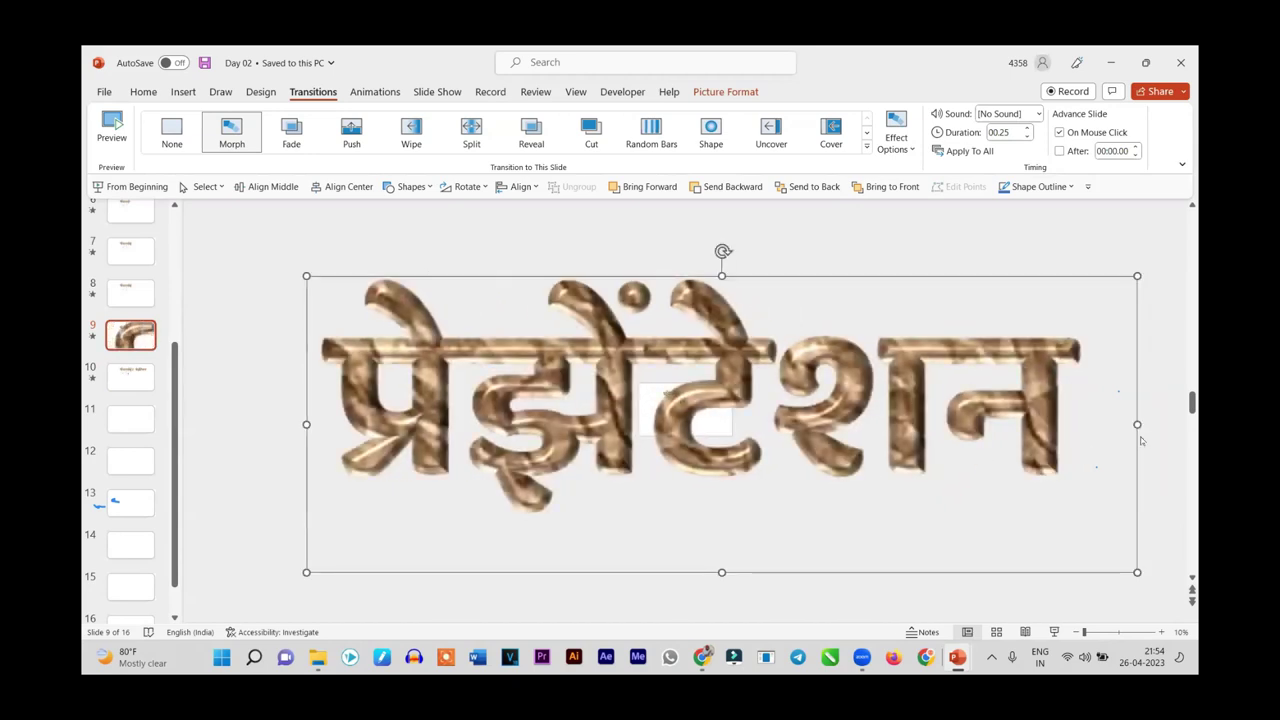
{"action": "left_click_drag", "start_coordinate": [1137, 424], "coordinate": [1196, 424]}
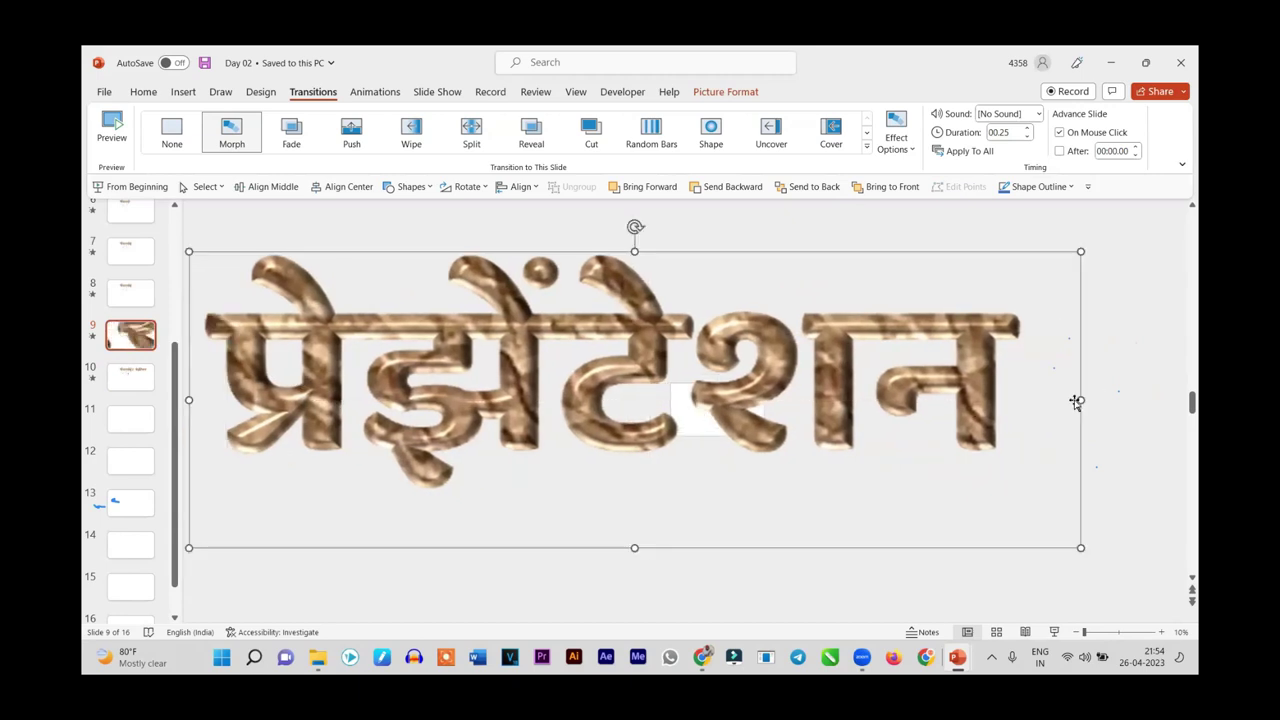
{"action": "left_click_drag", "start_coordinate": [1081, 399], "coordinate": [1186, 400]}
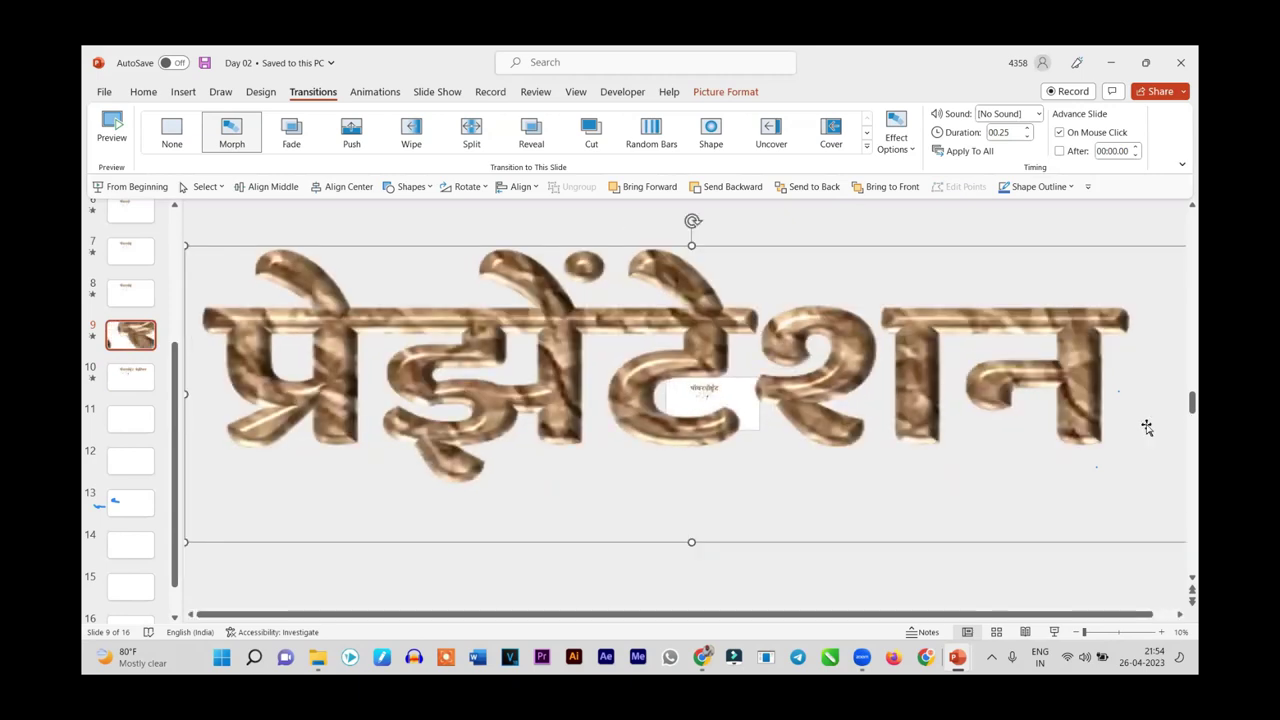
{"action": "mouse_move", "coordinate": [821, 416]}
{"action": "left_mouse_down"}
{"action": "mouse_move", "coordinate": [921, 447]}
{"action": "mouse_move", "coordinate": [873, 420]}
{"action": "left_mouse_up"}
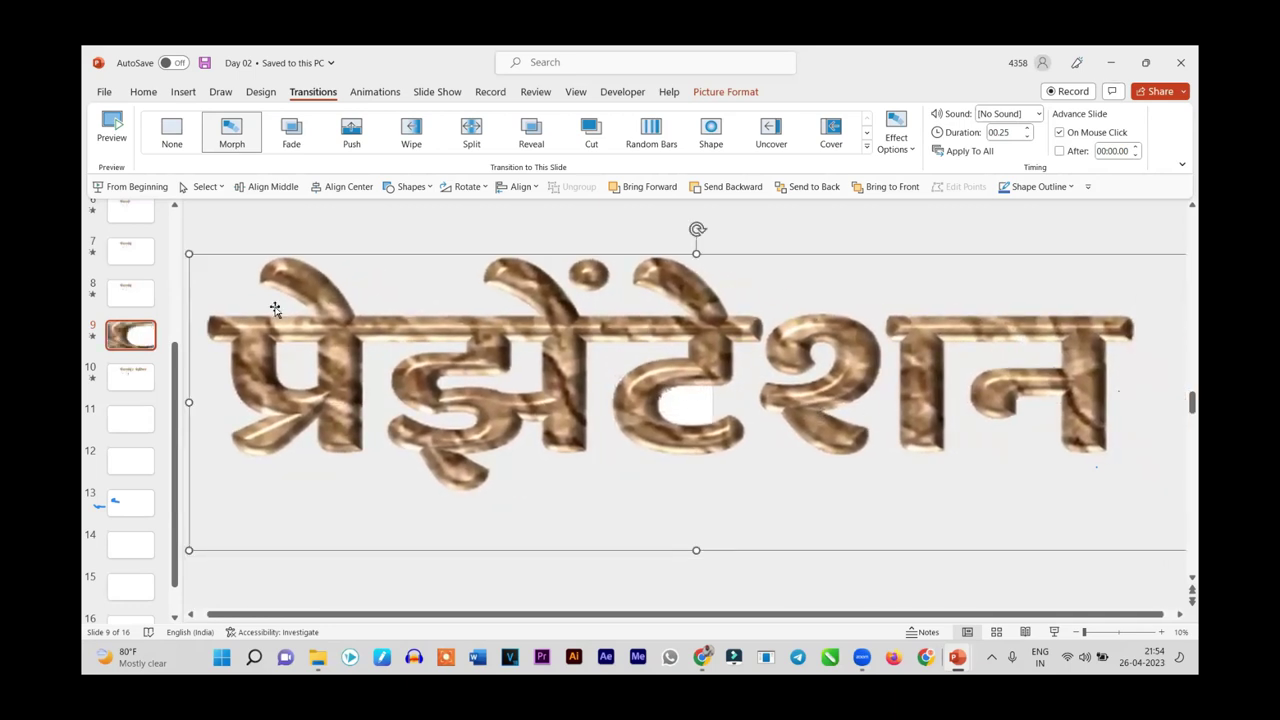
{"action": "left_click_drag", "start_coordinate": [308, 362], "coordinate": [652, 419]}
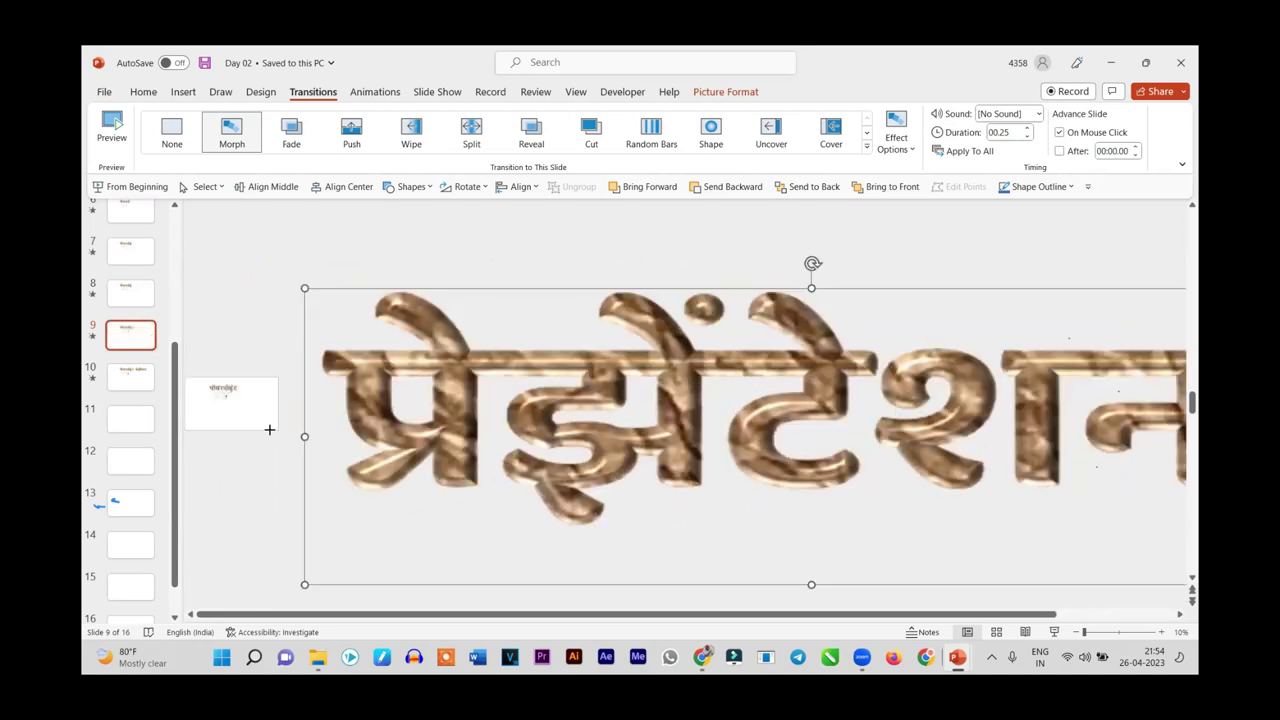
Stretch the giant प्रेझेंटेशन picture further to the left and adjust its size
{"action": "scroll", "coordinate": [269, 429], "scroll_direction": "right", "scroll_amount": 3}
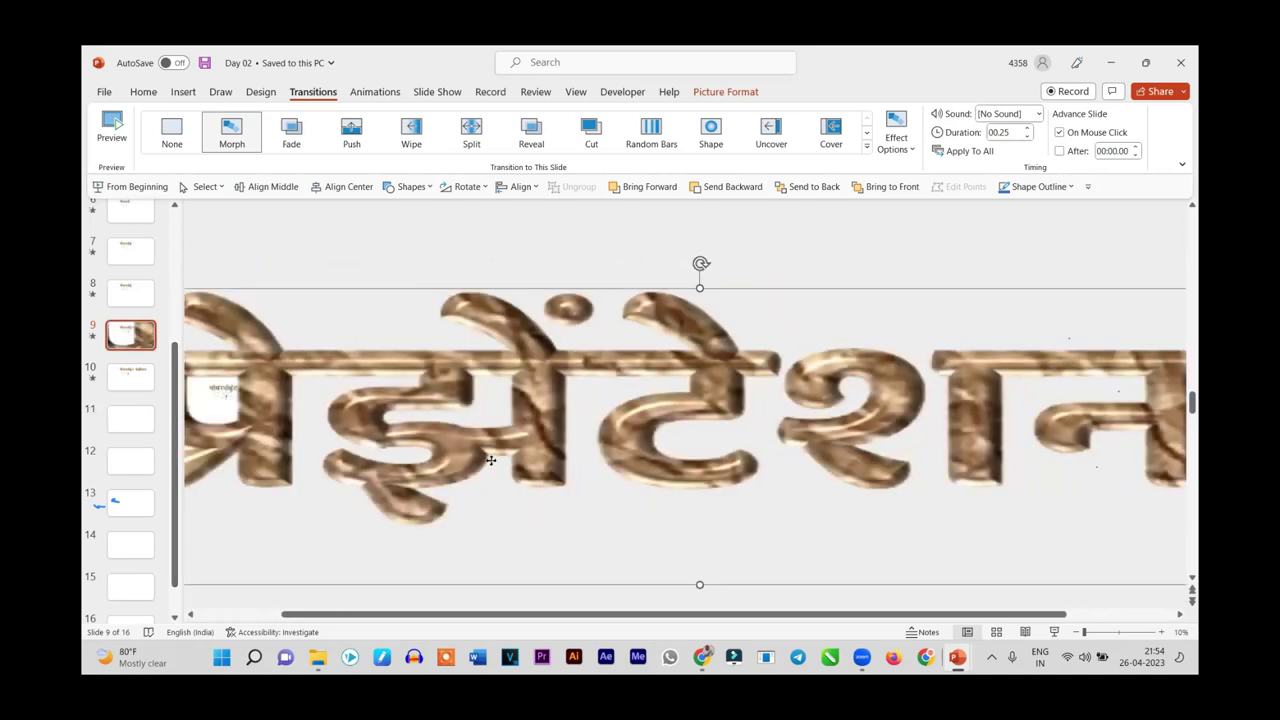
{"action": "scroll", "coordinate": [491, 460], "scroll_direction": "left", "scroll_amount": 8}
{"action": "scroll", "coordinate": [464, 429], "scroll_direction": "left", "scroll_amount": 2}
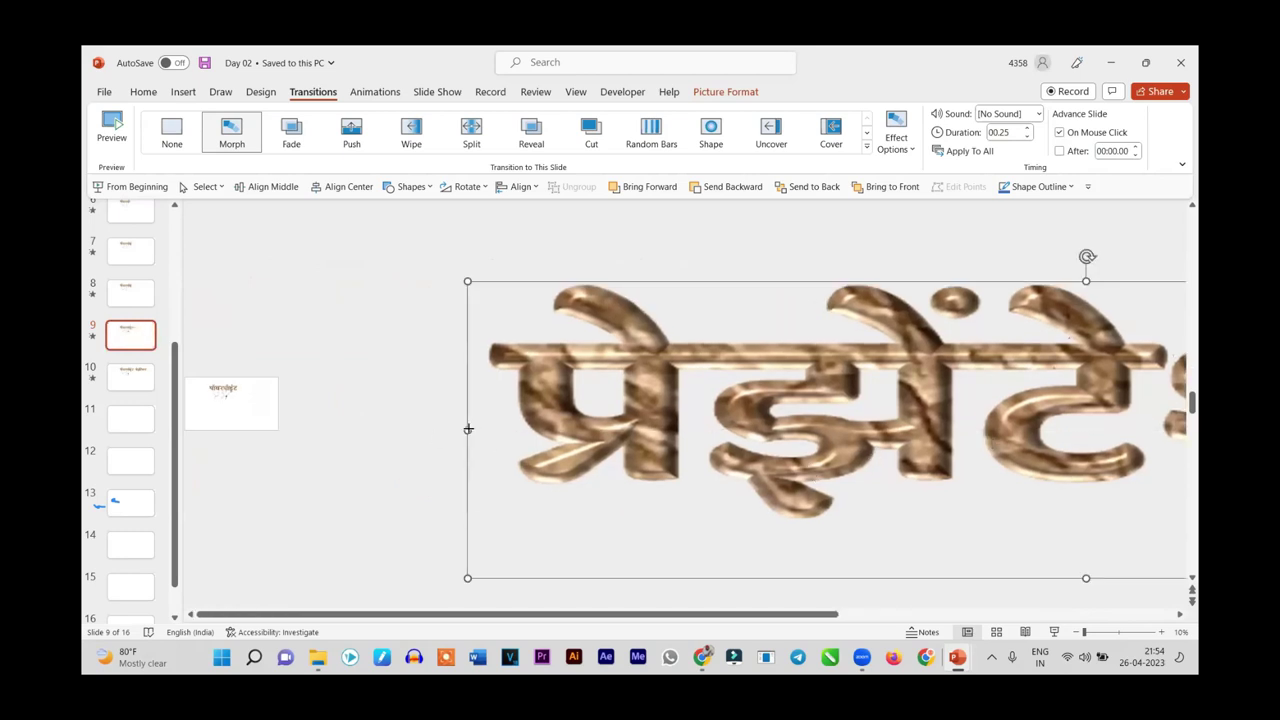
{"action": "left_click_drag", "start_coordinate": [467, 429], "coordinate": [190, 429]}
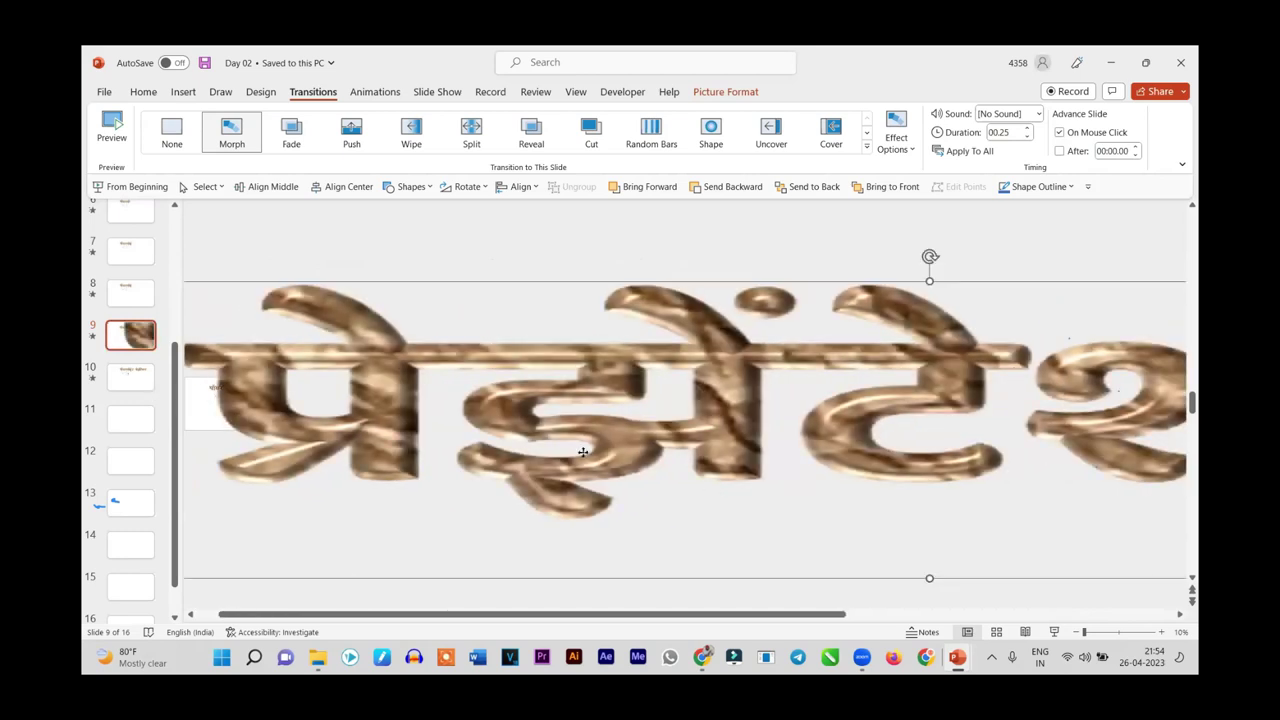
{"action": "left_click_drag", "start_coordinate": [583, 452], "coordinate": [951, 466]}
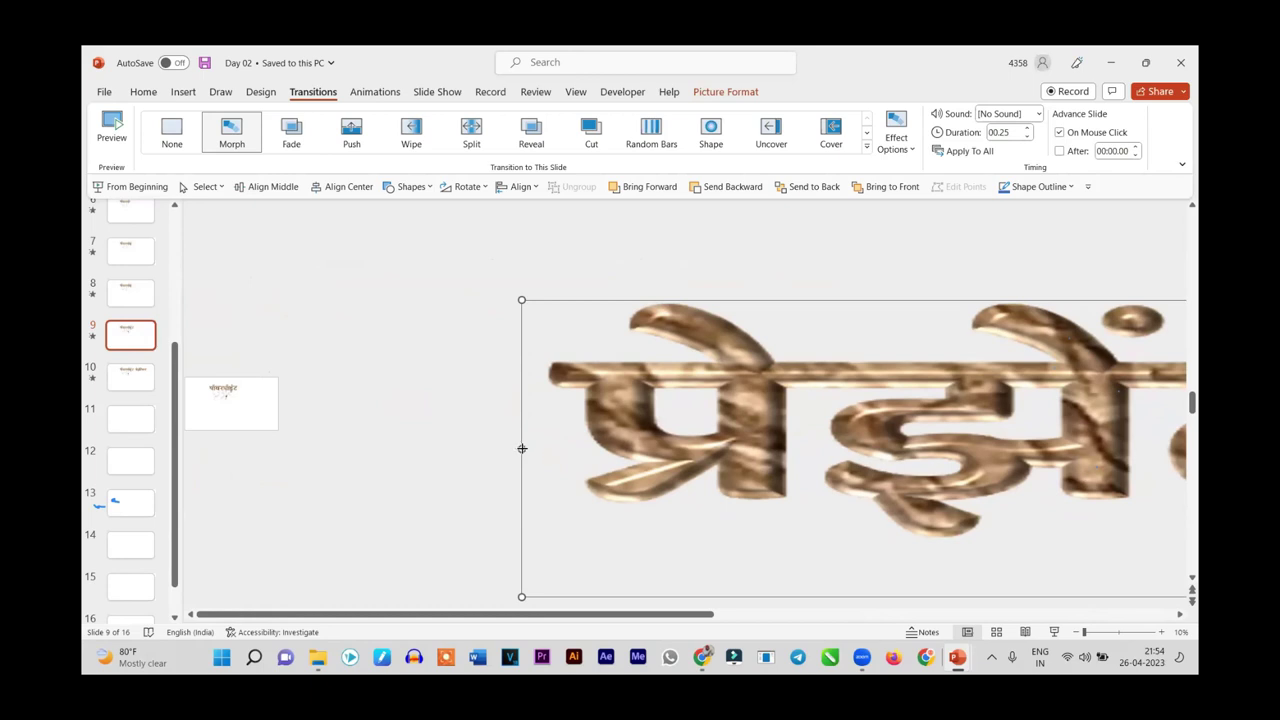
{"action": "left_click_drag", "start_coordinate": [521, 449], "coordinate": [143, 414]}
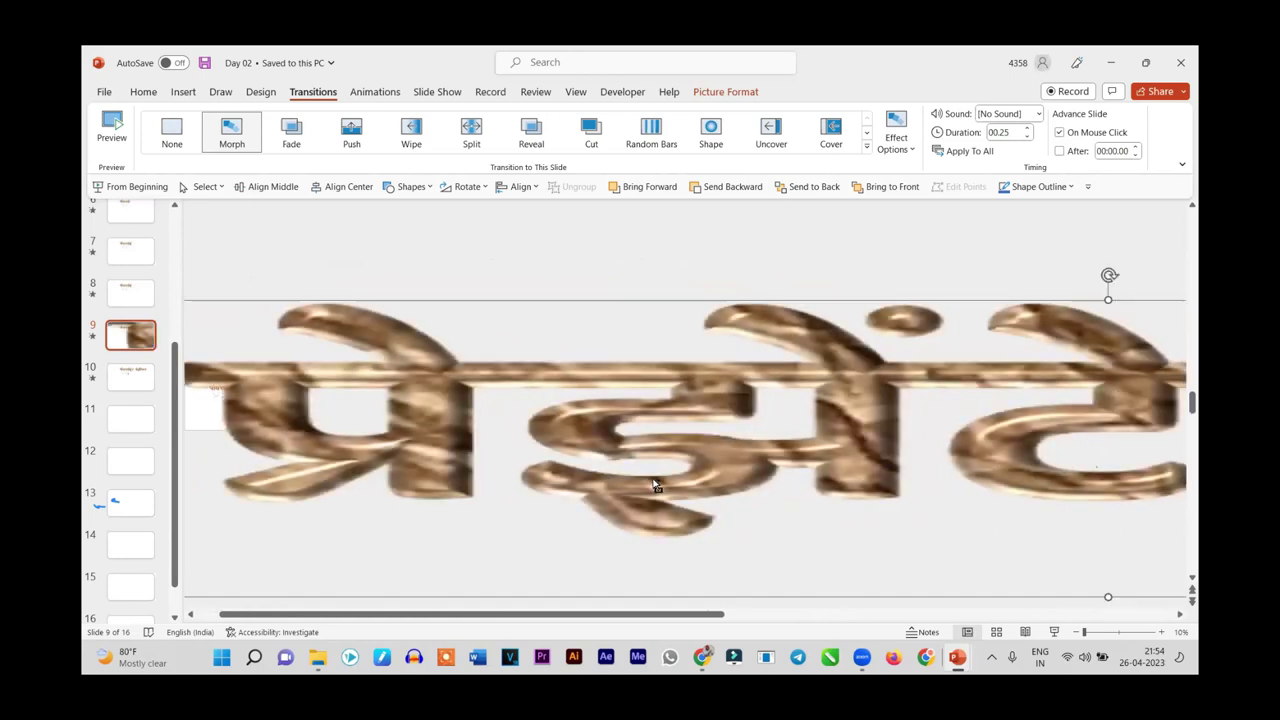
{"action": "left_click_drag", "start_coordinate": [655, 485], "coordinate": [547, 468]}
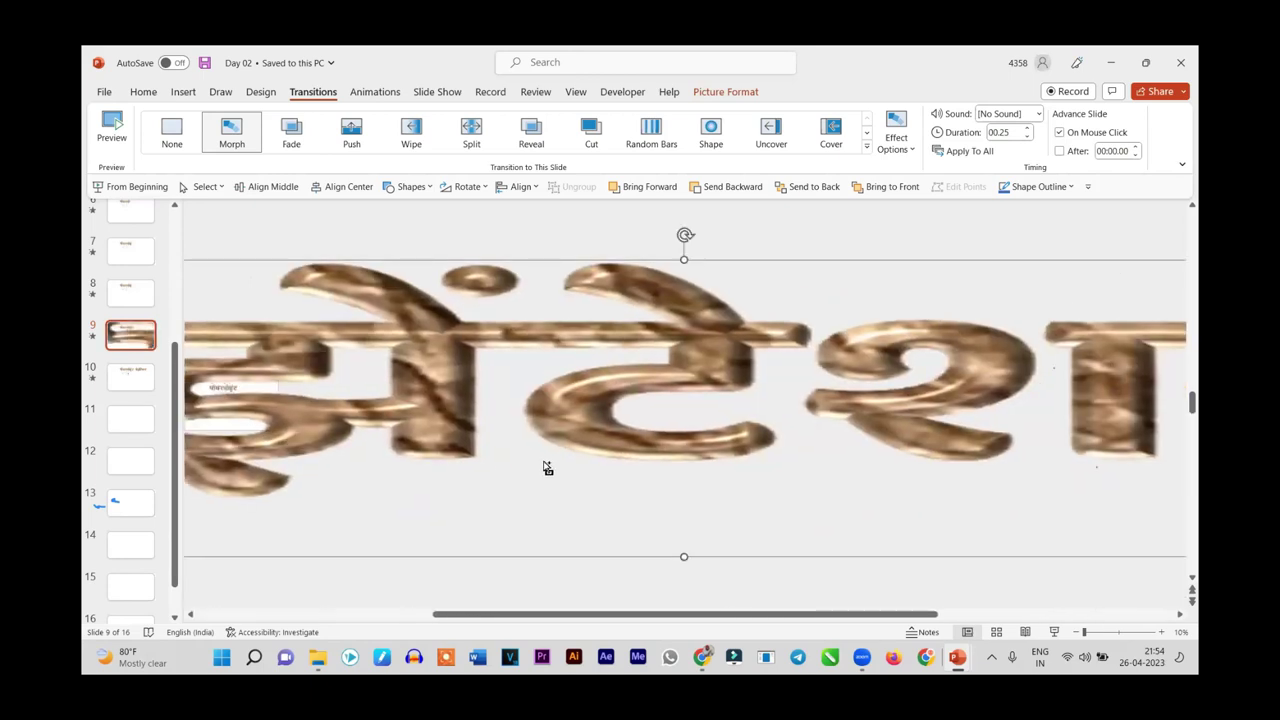
{"action": "left_click_drag", "start_coordinate": [630, 433], "coordinate": [626, 574]}
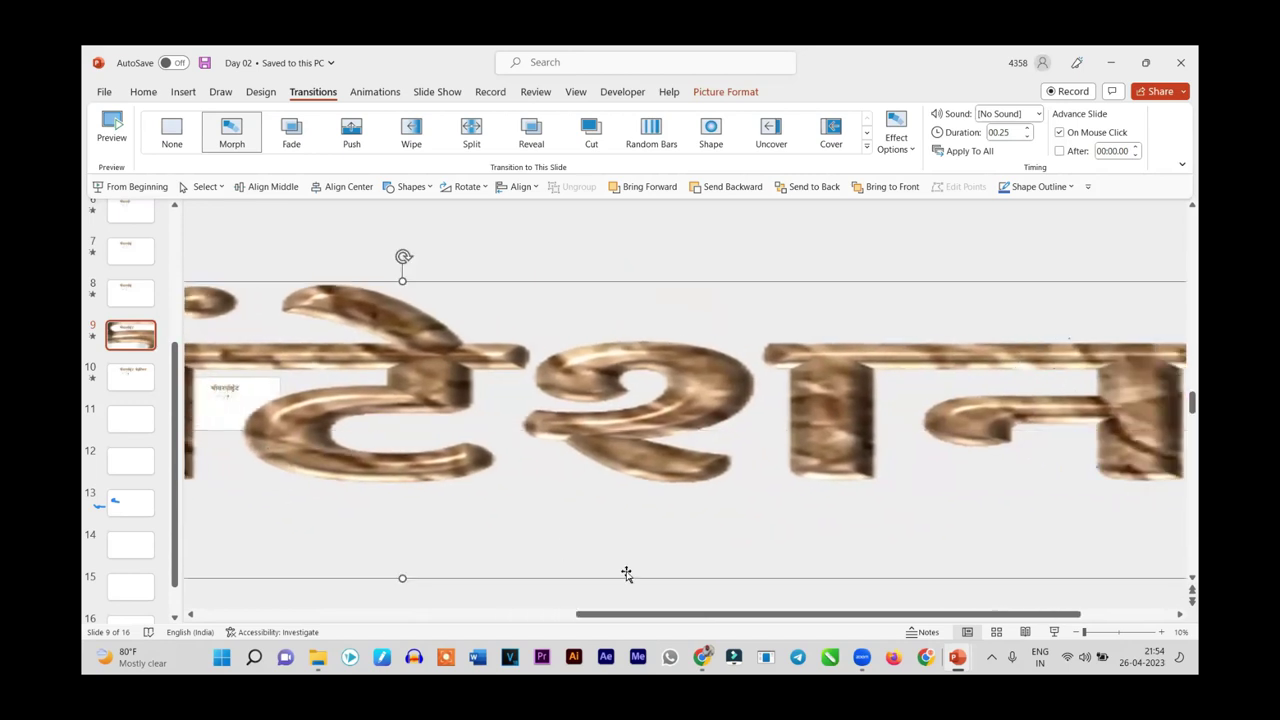
Reposition the giant picture so the slide and its पॉवरपॉइंट title sit among its letters
{"action": "scroll", "coordinate": [626, 574], "scroll_direction": "left", "scroll_amount": 2}
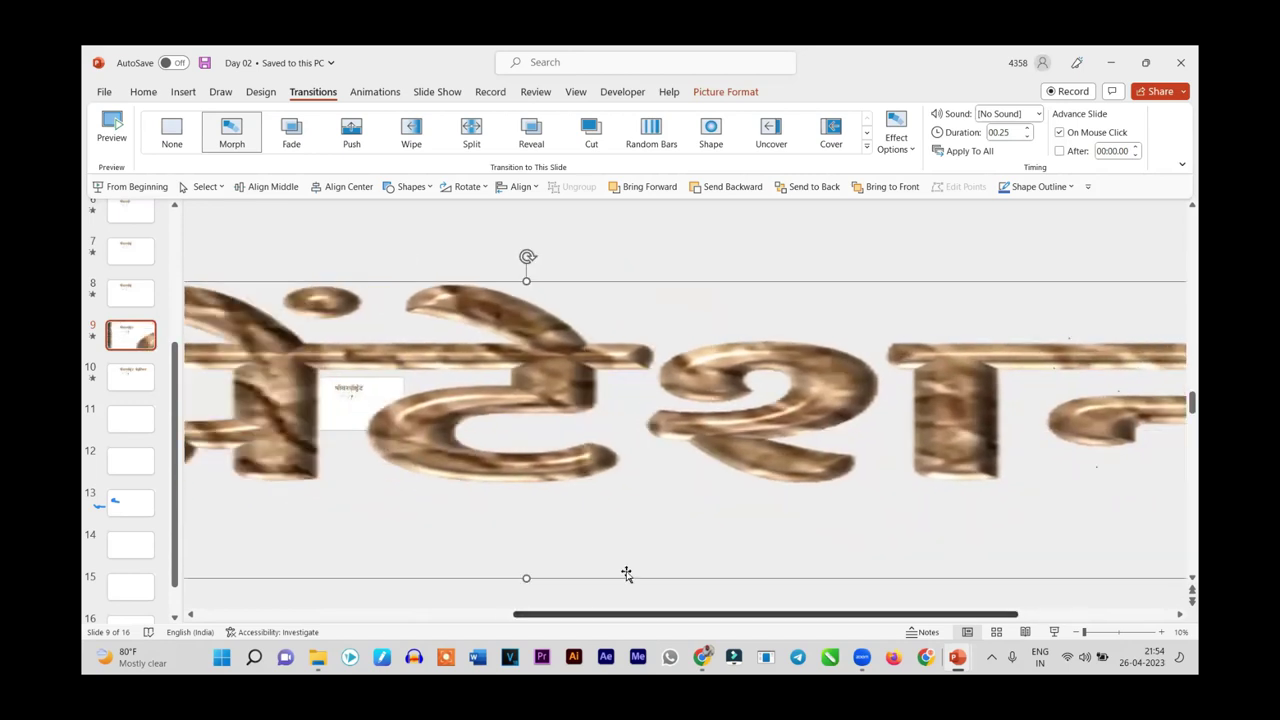
{"action": "scroll", "coordinate": [626, 574], "scroll_direction": "left", "scroll_amount": 2}
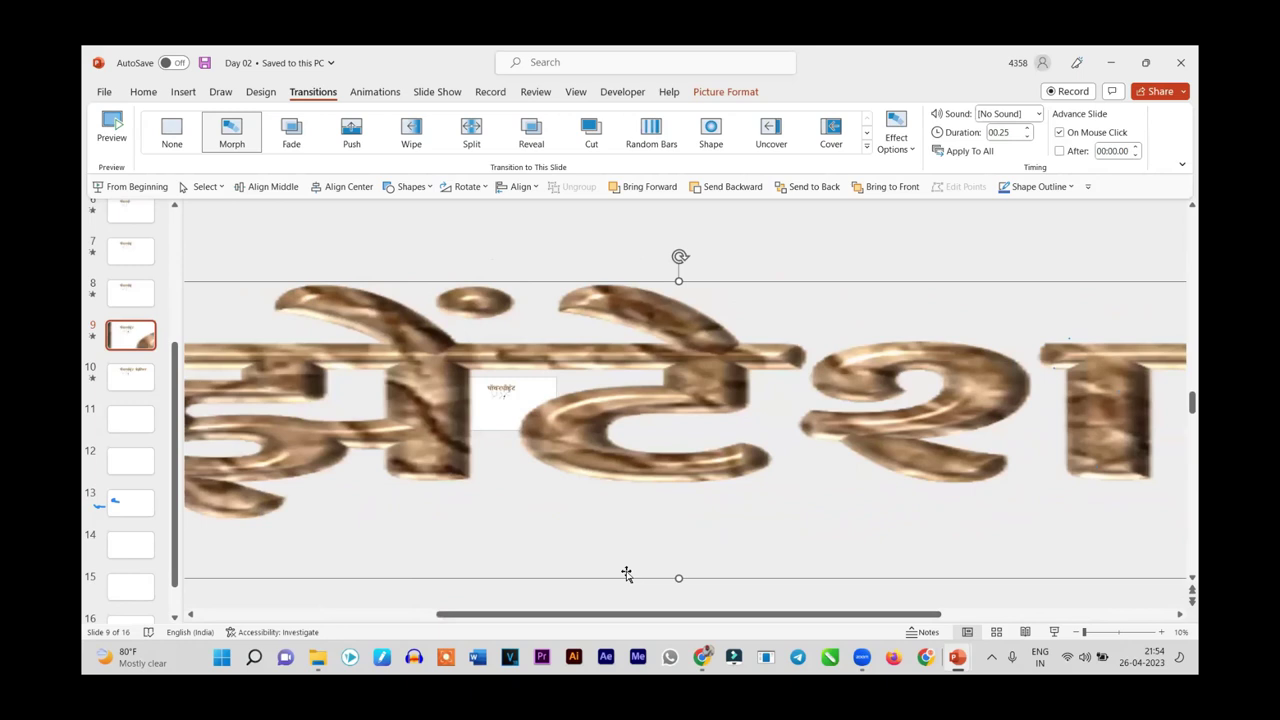
{"action": "left_click_drag", "start_coordinate": [593, 455], "coordinate": [602, 453]}
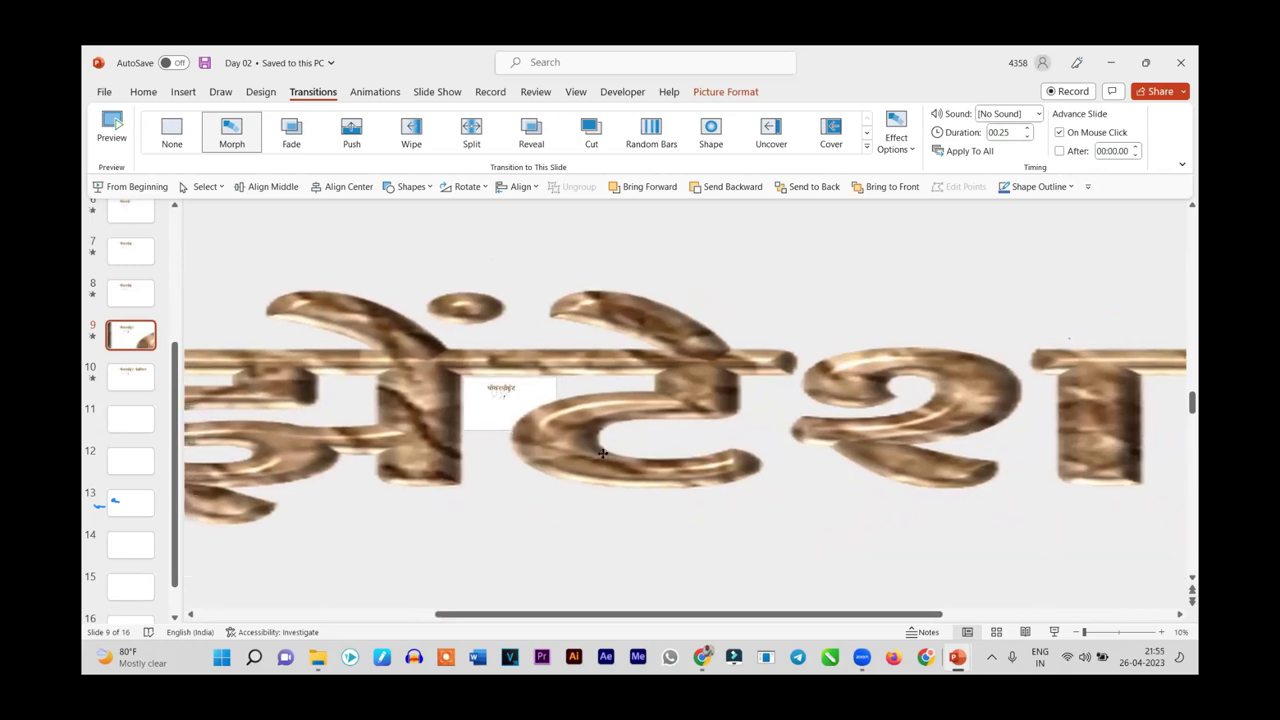
{"action": "left_click", "coordinate": [603, 455]}
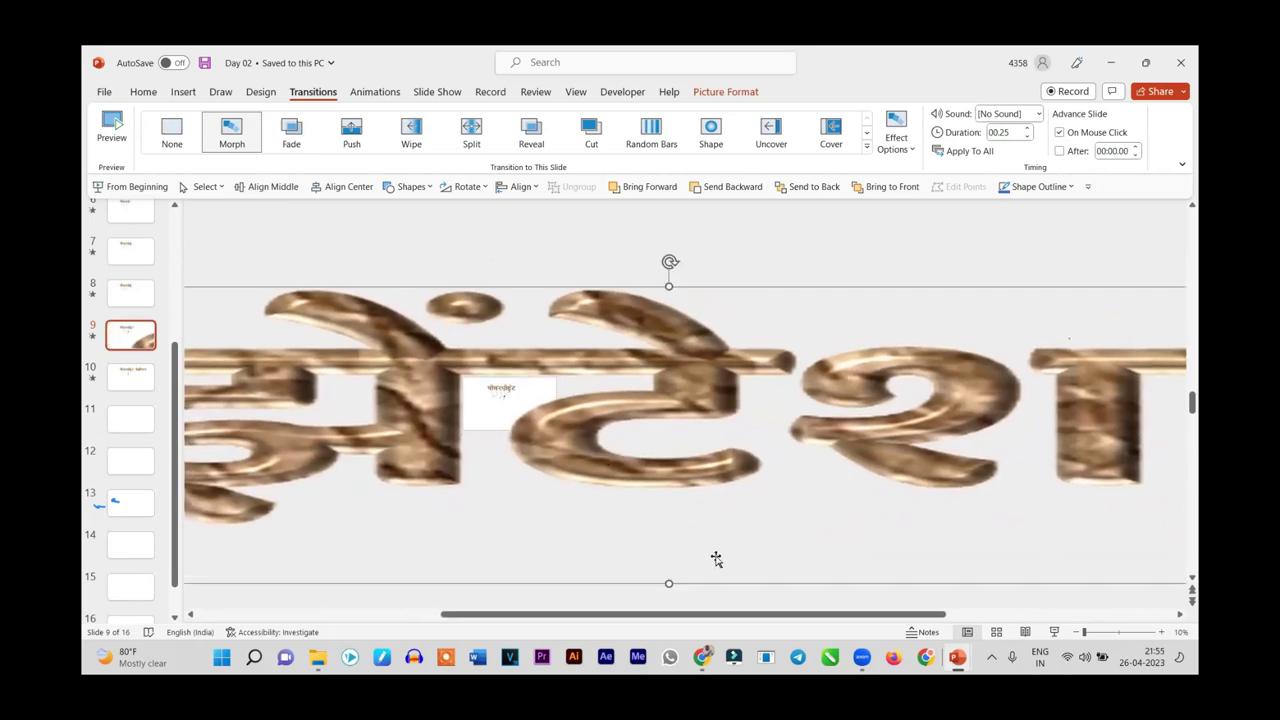
{"action": "mouse_move", "coordinate": [716, 559]}
{"action": "left_mouse_down"}
{"action": "mouse_move", "coordinate": [629, 431]}
{"action": "mouse_move", "coordinate": [650, 377]}
{"action": "mouse_move", "coordinate": [747, 346]}
{"action": "mouse_move", "coordinate": [1022, 488]}
{"action": "left_mouse_up"}
{"action": "left_click_drag", "start_coordinate": [1083, 444], "coordinate": [1086, 491]}
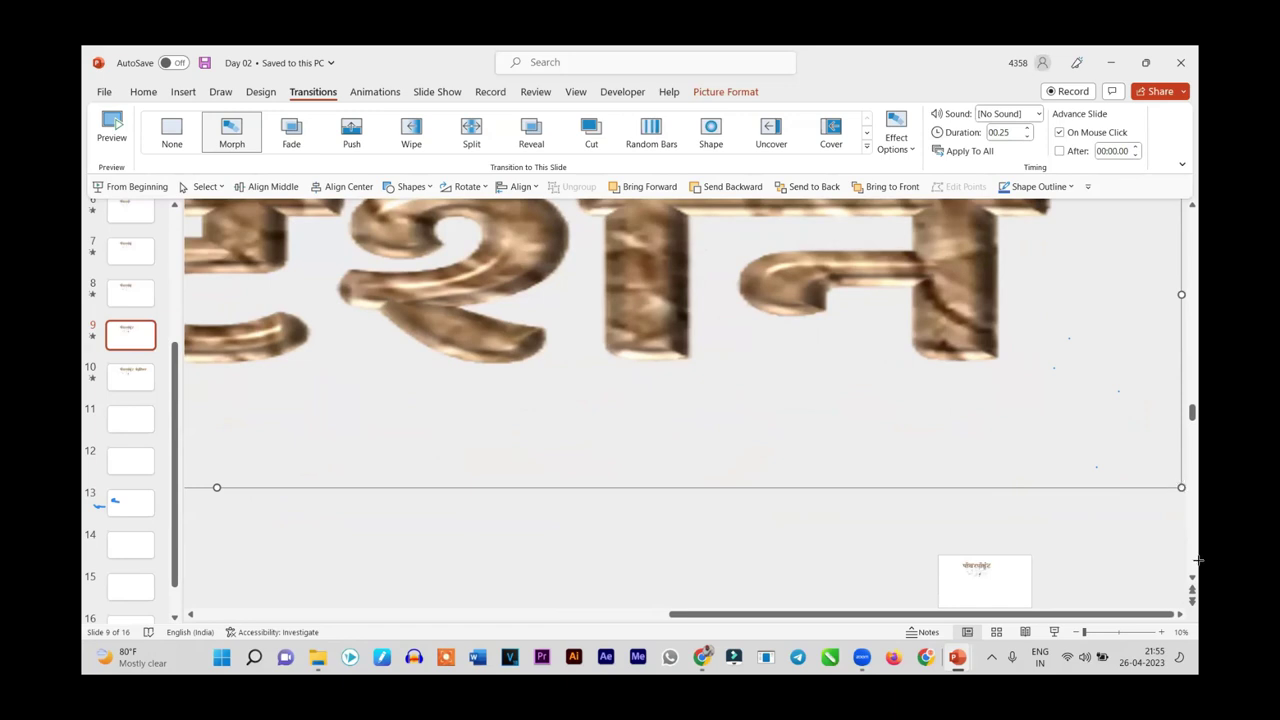
{"action": "left_click_drag", "start_coordinate": [1197, 561], "coordinate": [1044, 523]}
{"action": "left_click_drag", "start_coordinate": [884, 398], "coordinate": [1129, 559]}
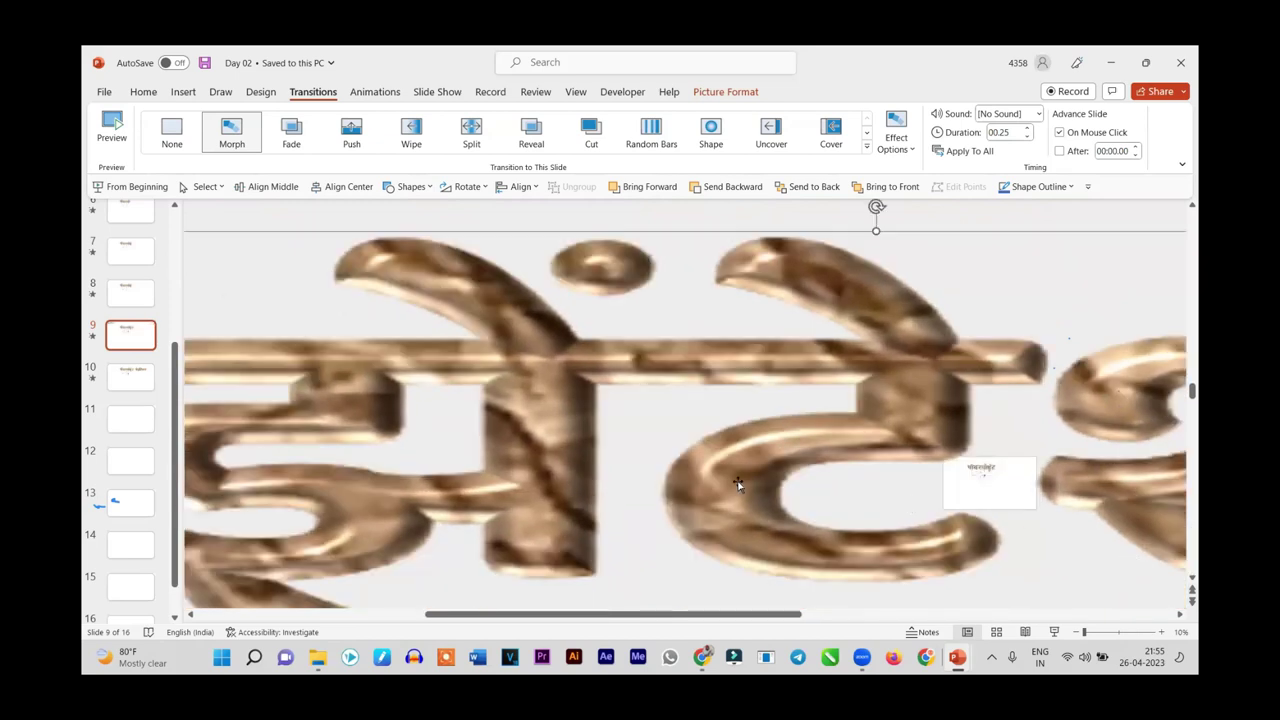
{"action": "left_click_drag", "start_coordinate": [737, 480], "coordinate": [1048, 516]}
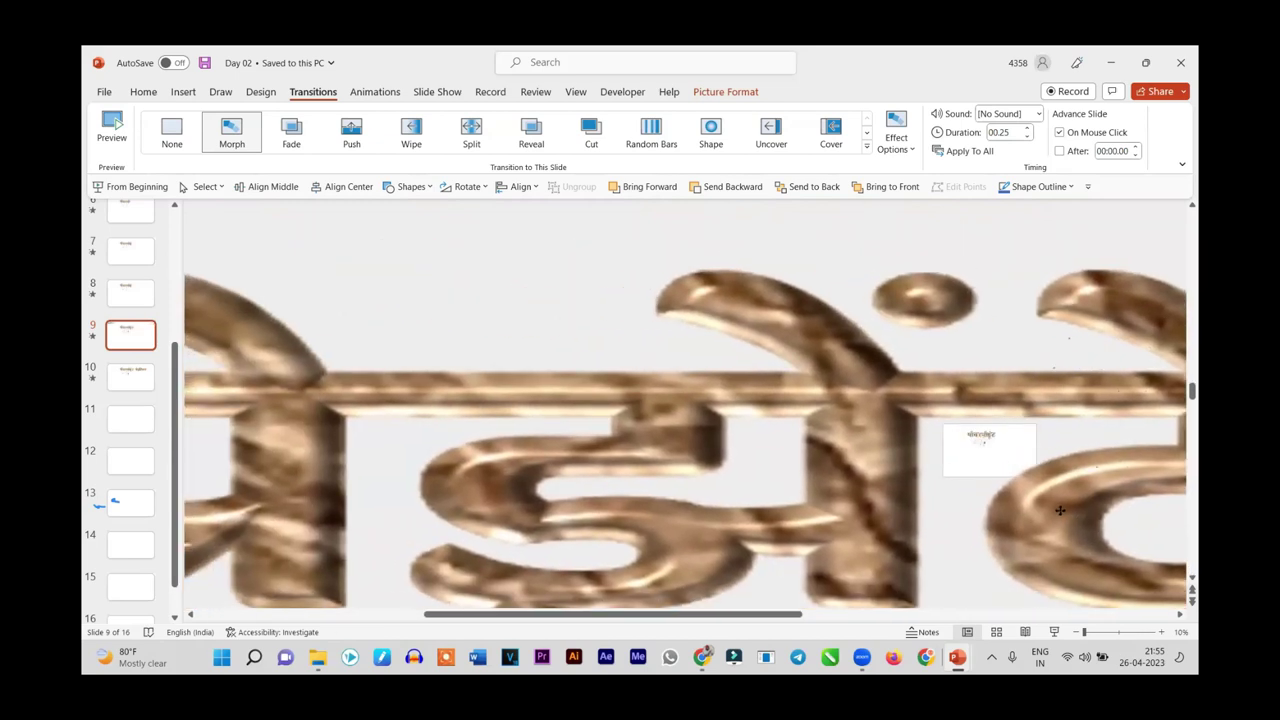
{"action": "mouse_move", "coordinate": [1048, 516]}
{"action": "left_mouse_down"}
{"action": "mouse_move", "coordinate": [1072, 510]}
{"action": "mouse_move", "coordinate": [1057, 503]}
{"action": "left_mouse_up"}
{"action": "left_click_drag", "start_coordinate": [895, 552], "coordinate": [901, 529]}
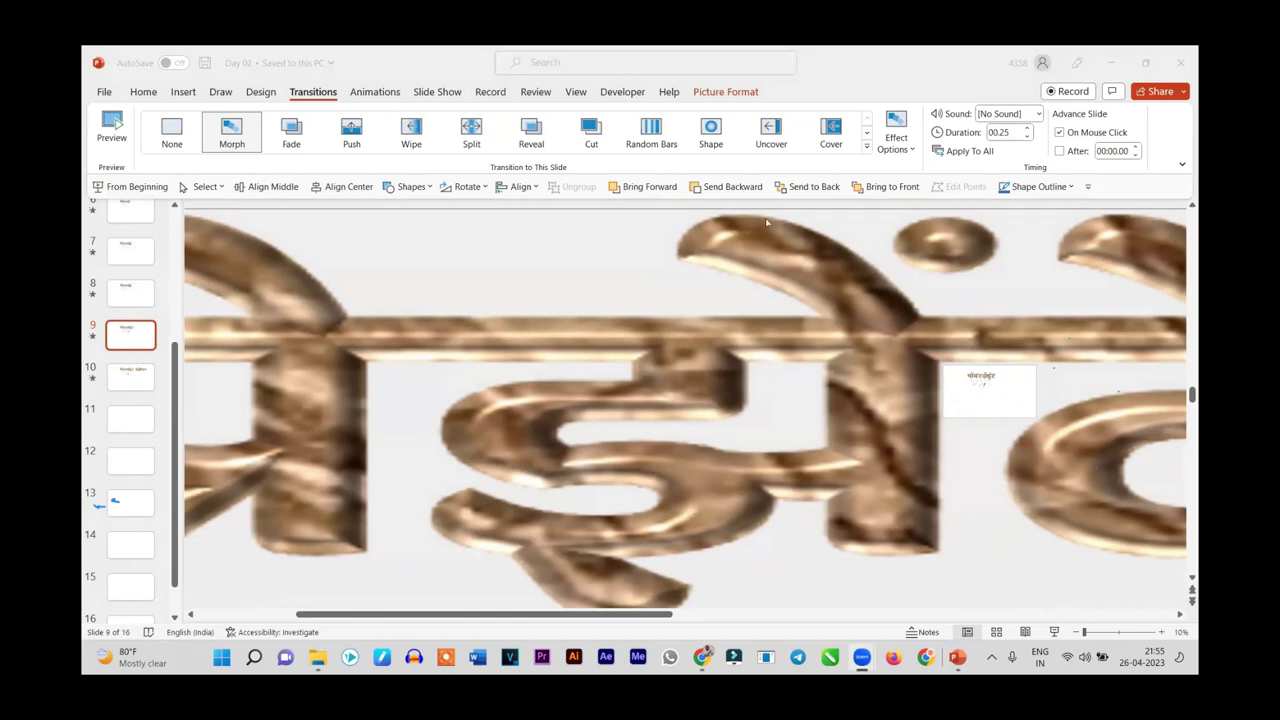
{"action": "left_click", "coordinate": [118, 374]}
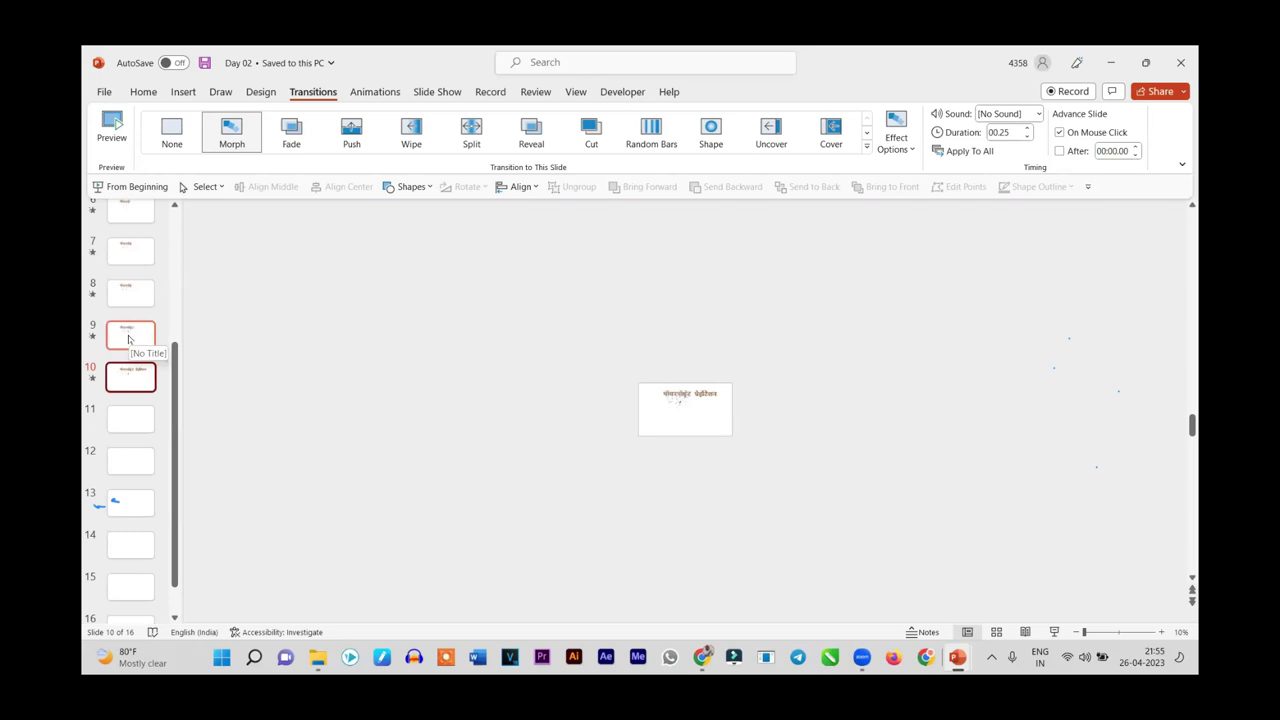
{"action": "left_click", "coordinate": [128, 335]}
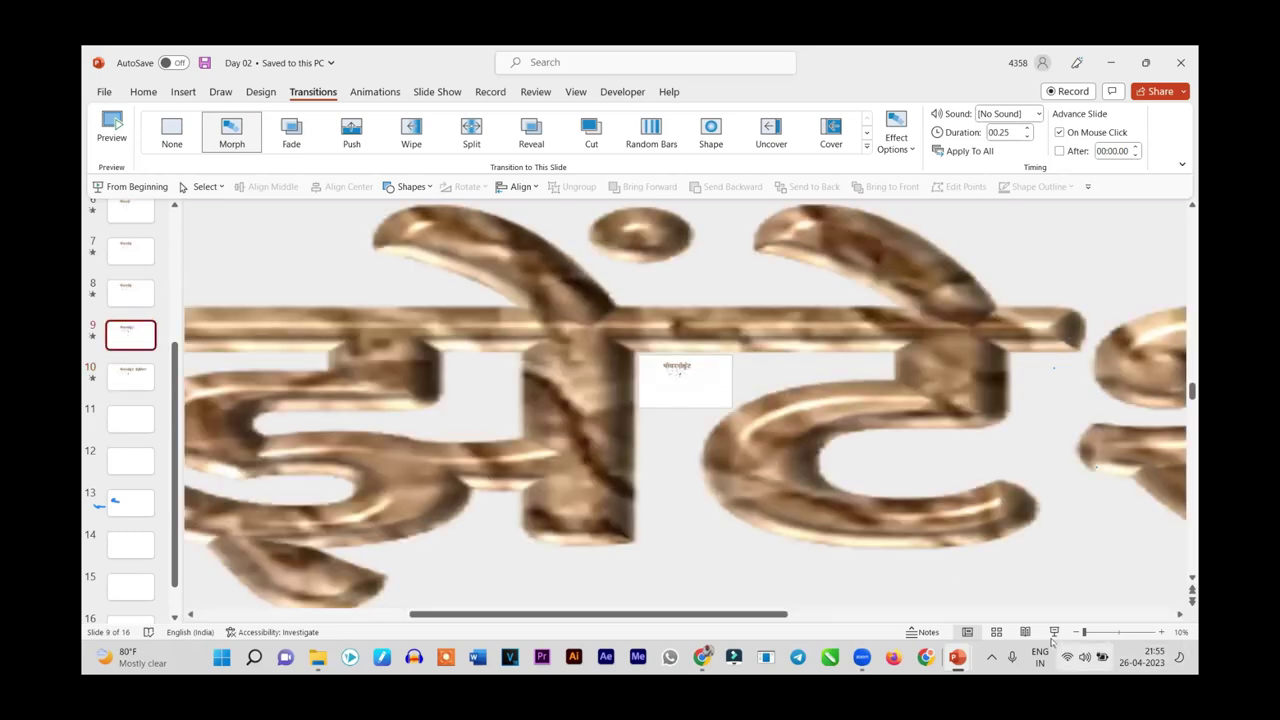
{"action": "left_click", "coordinate": [1053, 633]}
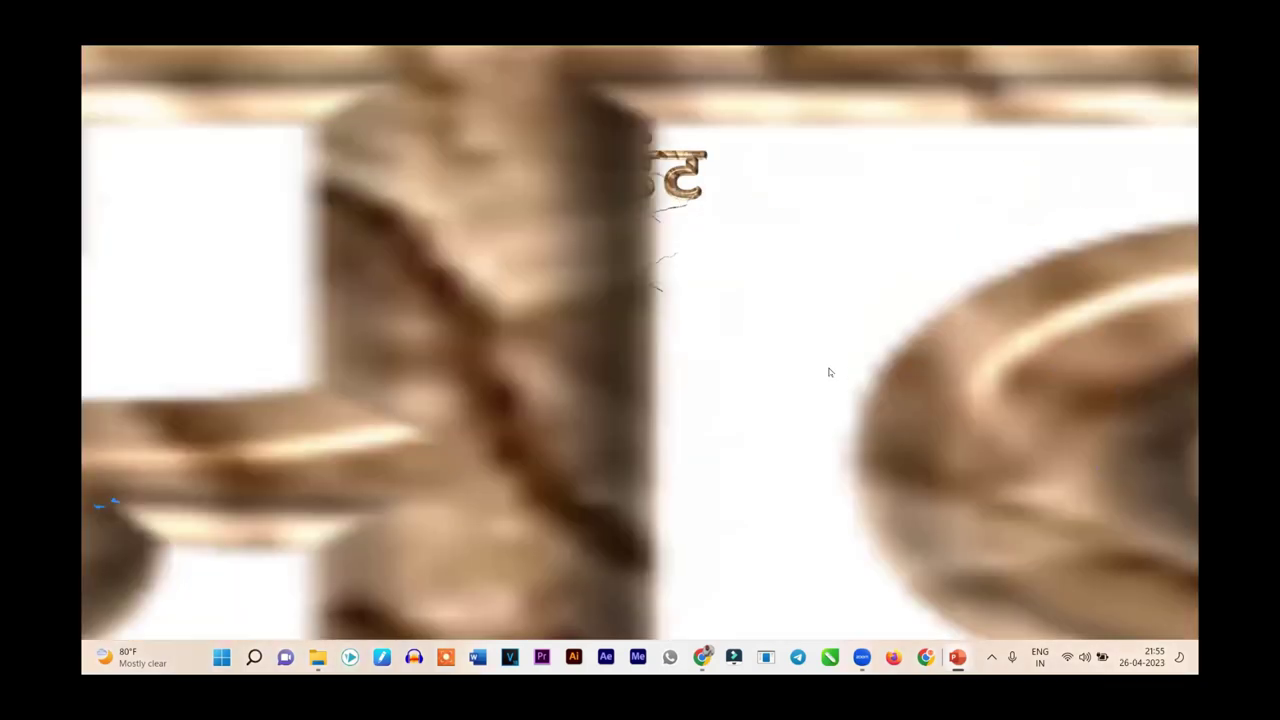
{"action": "key", "text": "Escape"}
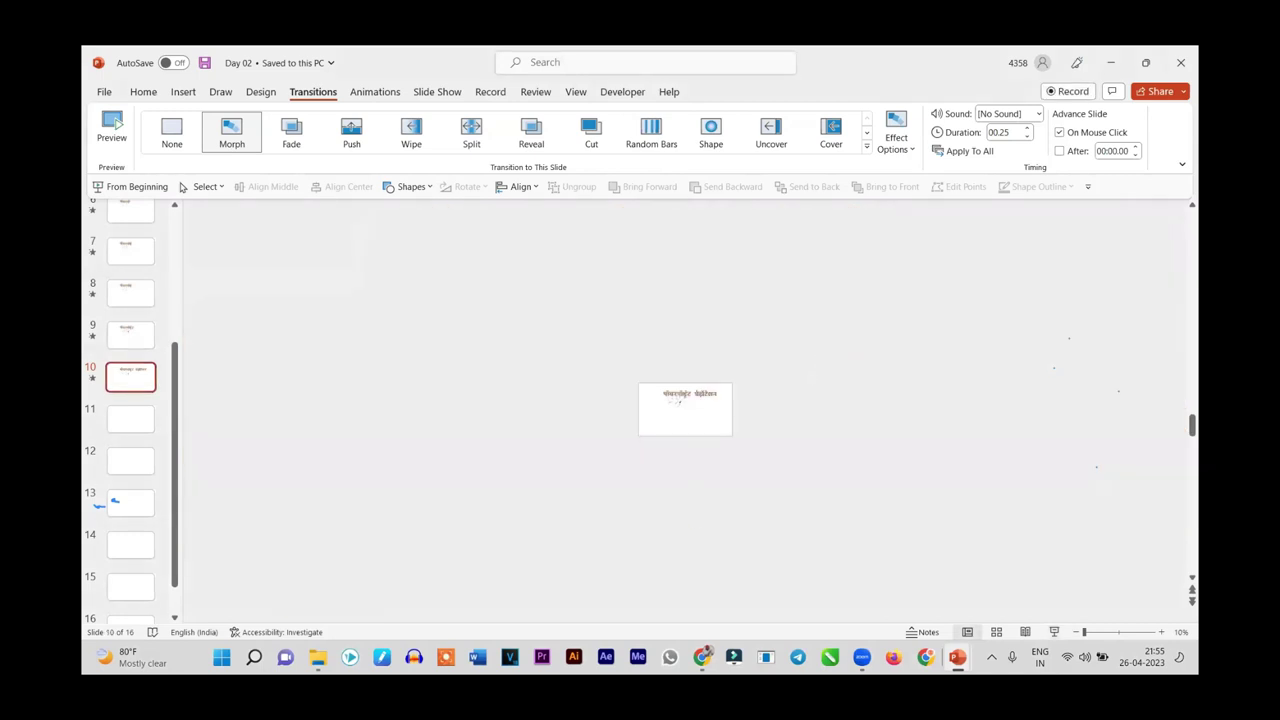
{"action": "left_click", "coordinate": [702, 656]}
{"action": "left_click", "coordinate": [702, 656]}
{"action": "mouse_move", "coordinate": [957, 656]}
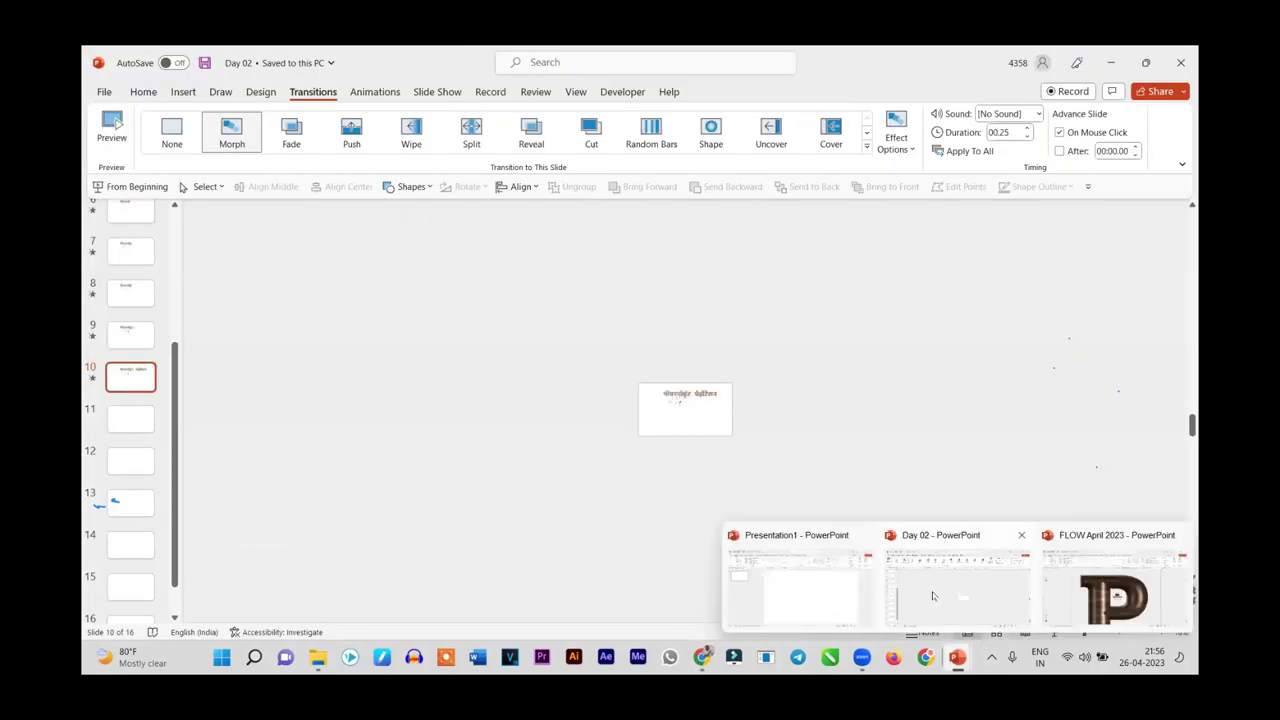
Select the small crack picture on slide 9 of FLOW April 2023, then return to Day 02
{"action": "left_click", "coordinate": [1086, 609]}
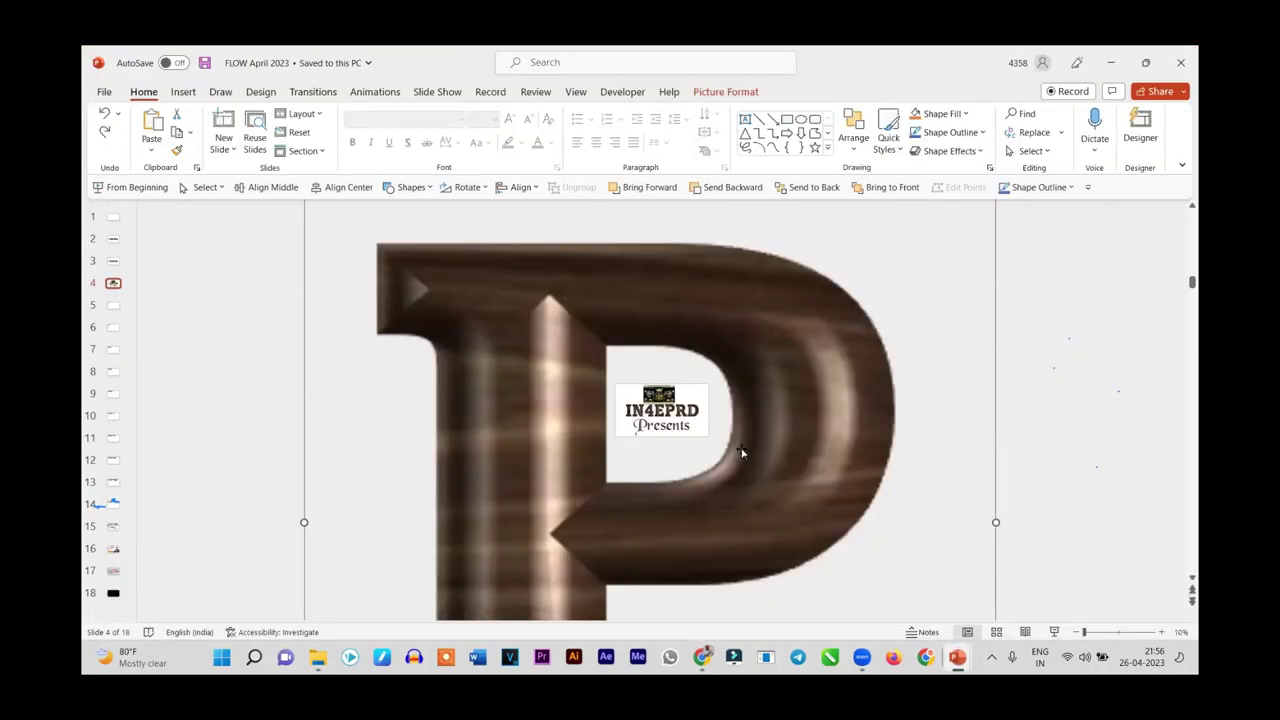
{"action": "left_click", "coordinate": [113, 262]}
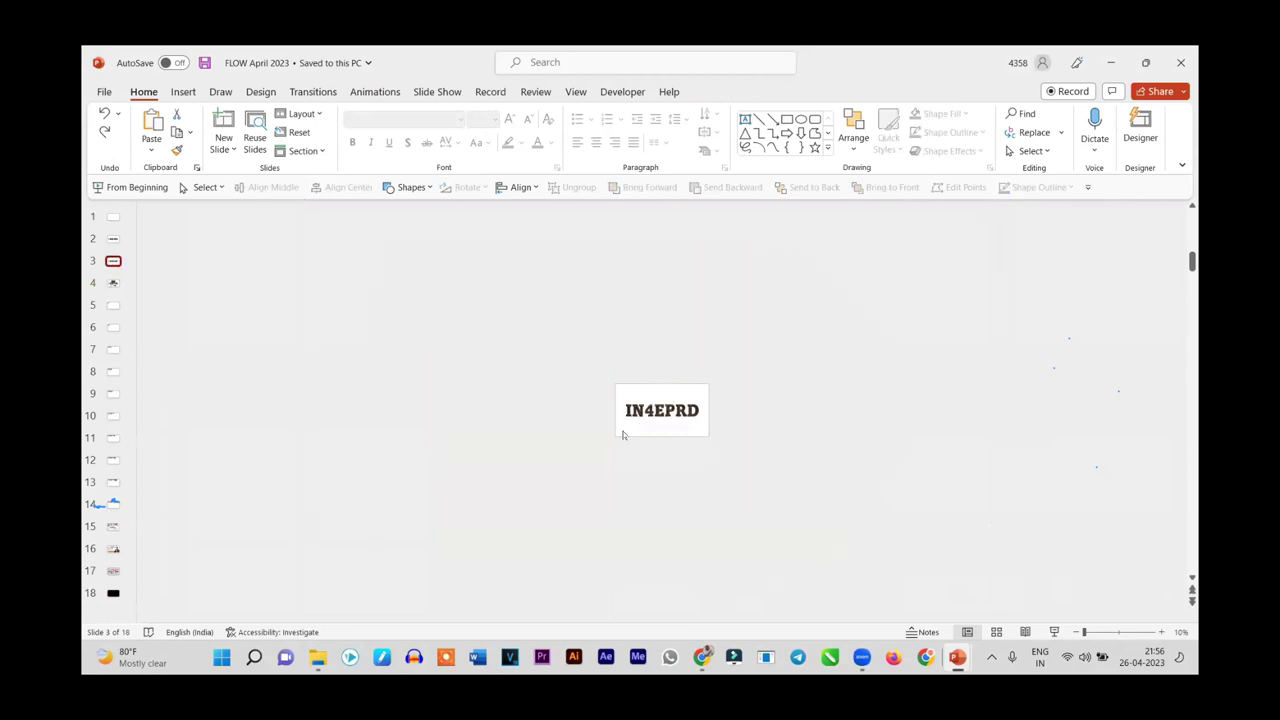
{"action": "left_click", "coordinate": [113, 306]}
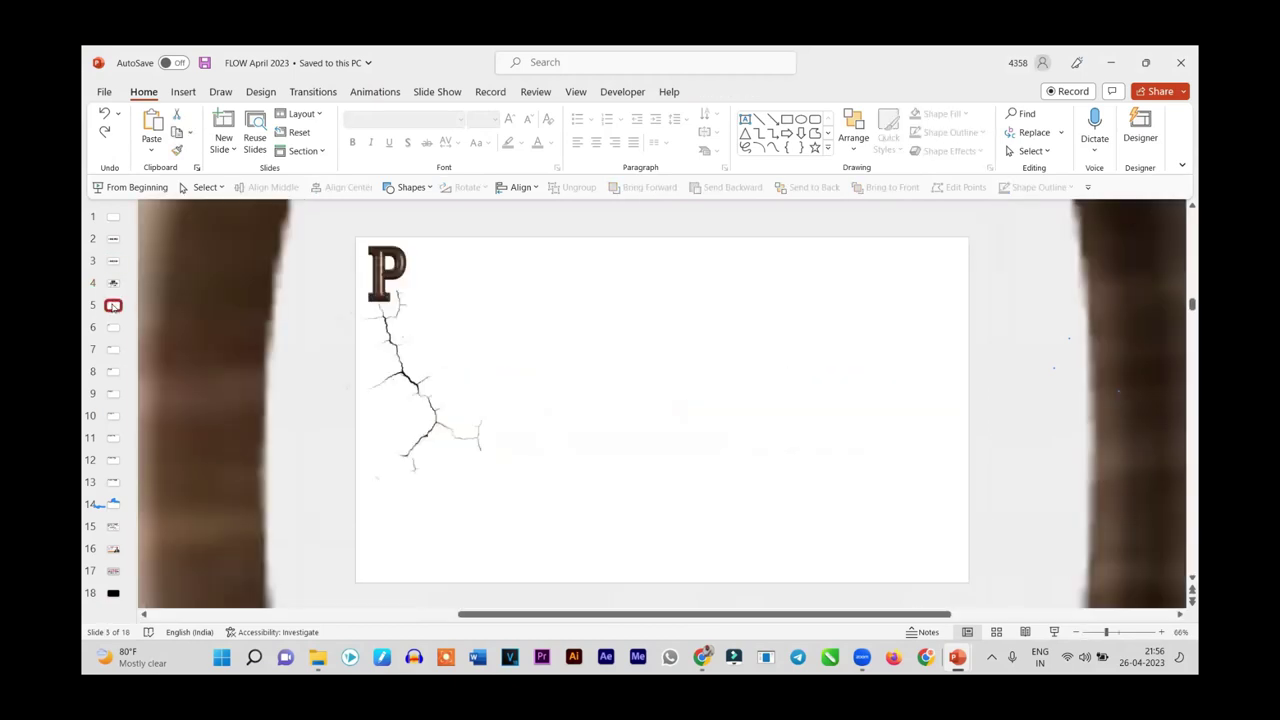
{"action": "left_click", "coordinate": [112, 394]}
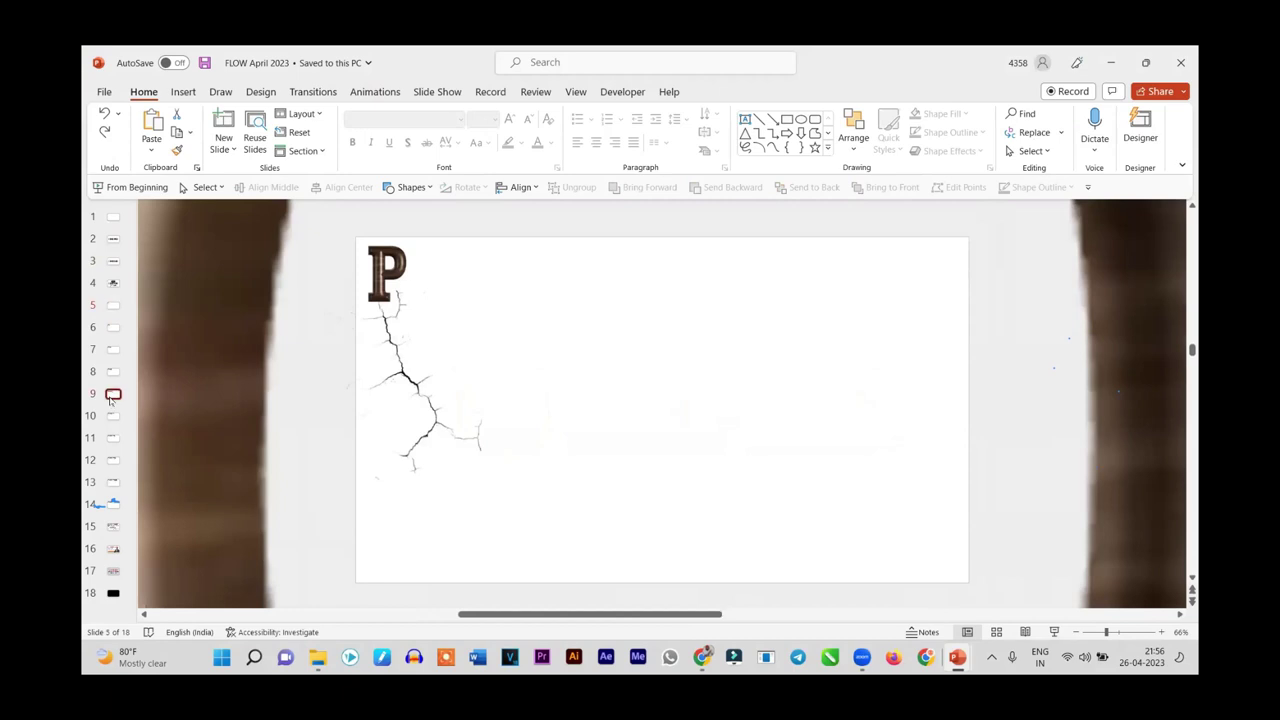
{"action": "left_click", "coordinate": [596, 406]}
{"action": "left_click_drag", "start_coordinate": [596, 406], "coordinate": [675, 443]}
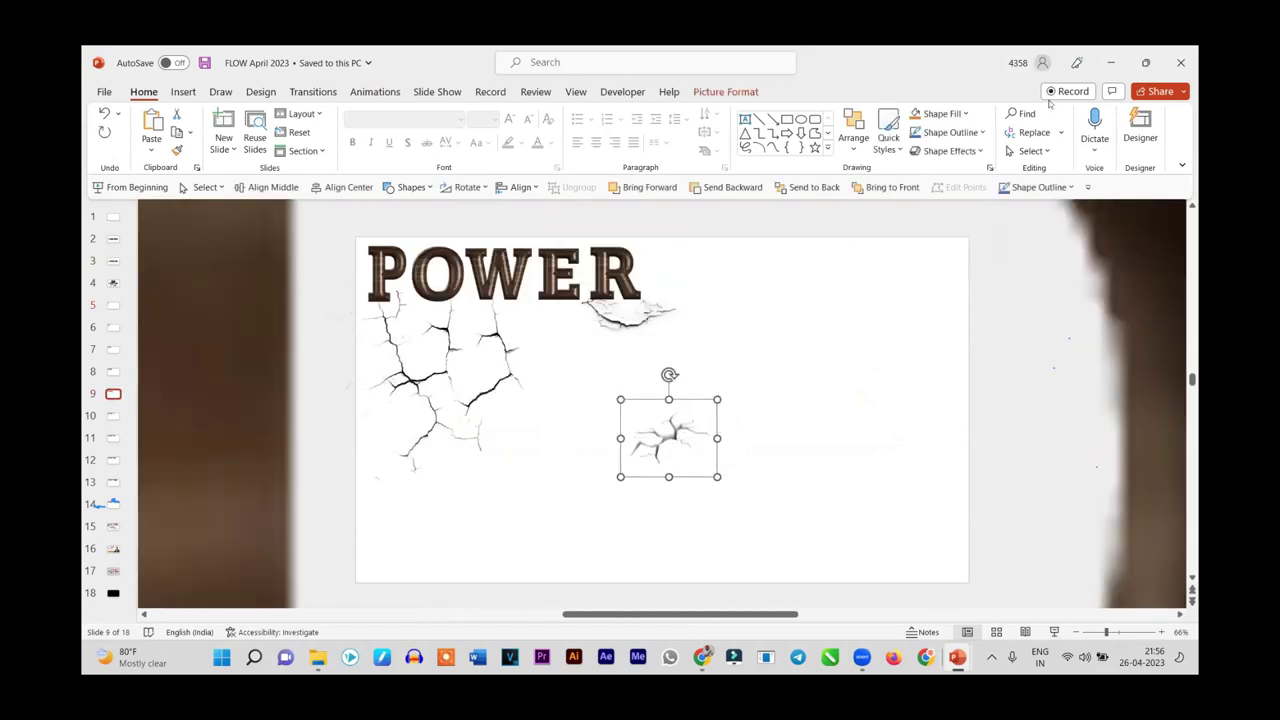
{"action": "left_click", "coordinate": [1110, 62]}
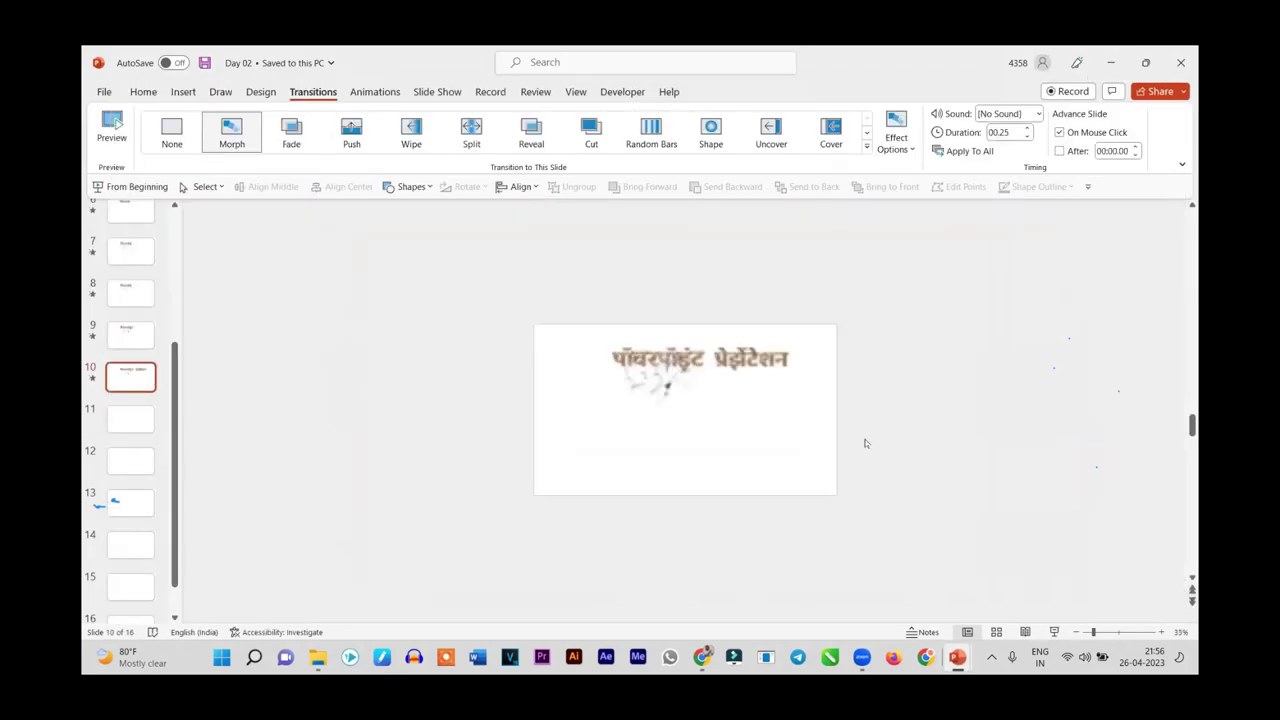
Paste the crack picture on slide 10, size it small, and place it on the title
{"action": "scroll", "coordinate": [866, 443], "scroll_direction": "up", "scroll_amount": 2}
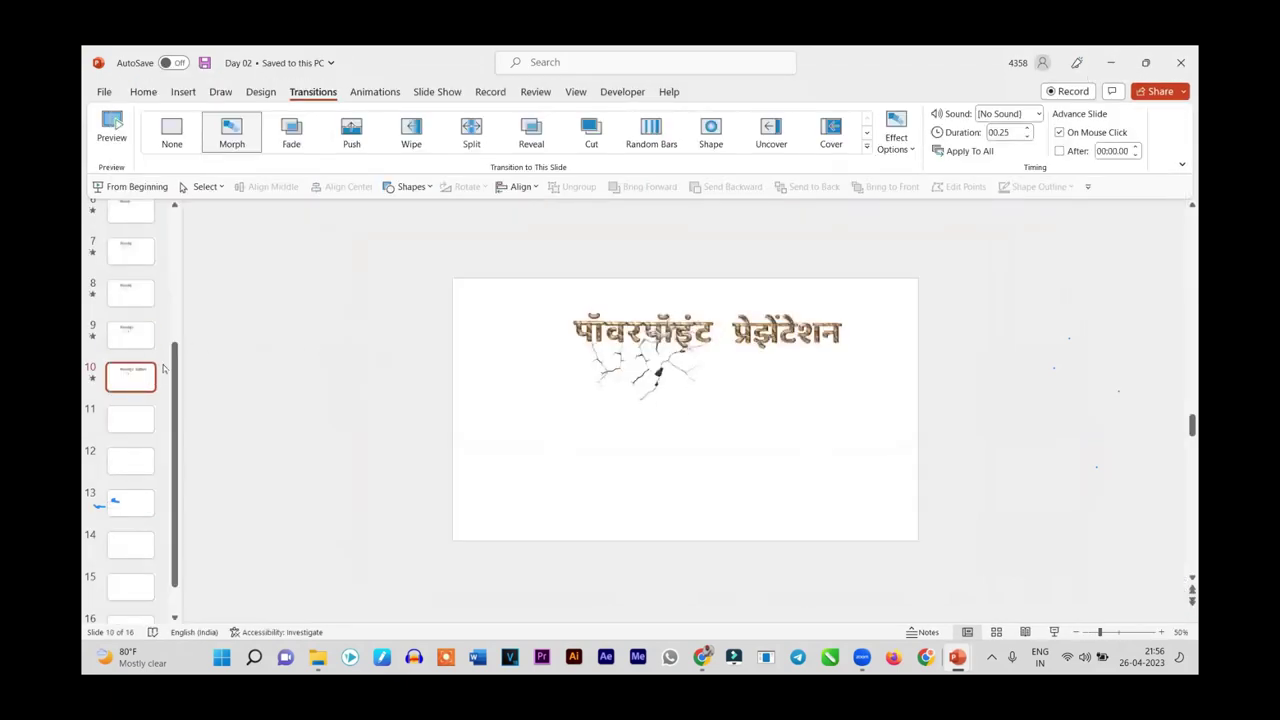
{"action": "key", "text": "ctrl+v"}
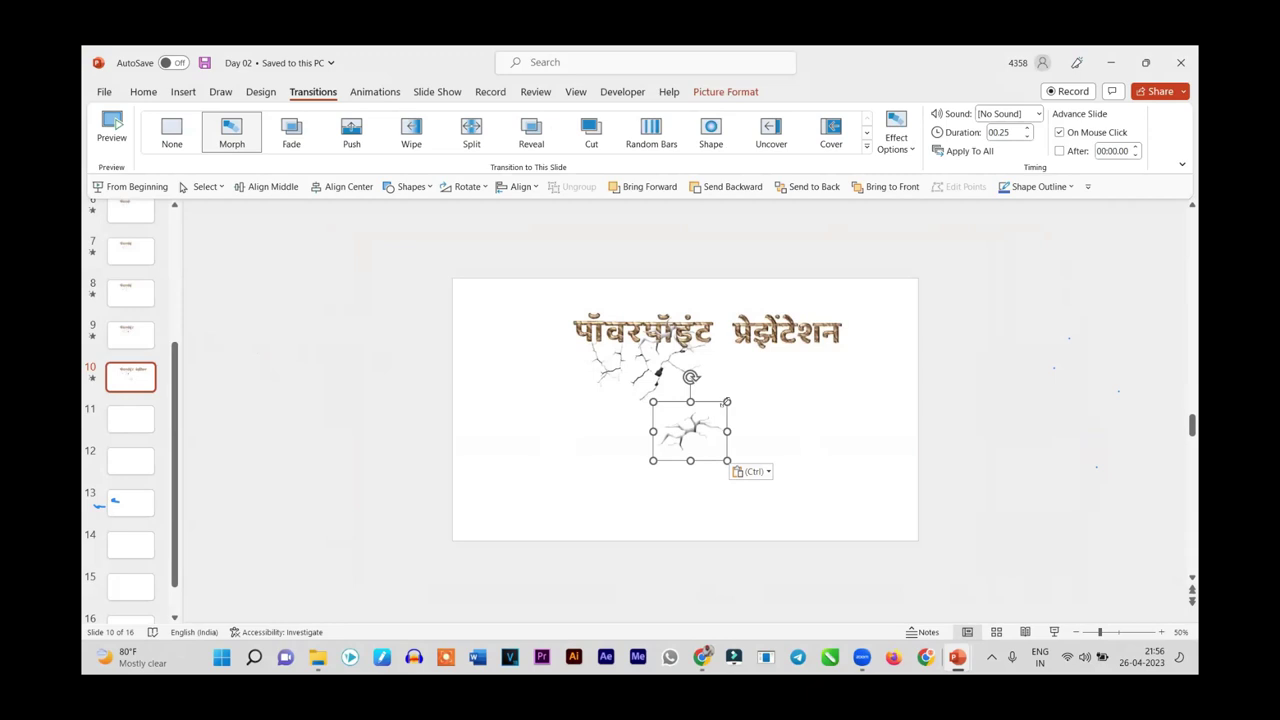
{"action": "left_click_drag", "start_coordinate": [726, 401], "coordinate": [900, 365]}
{"action": "scroll", "coordinate": [900, 400], "scroll_direction": "down", "scroll_amount": 2}
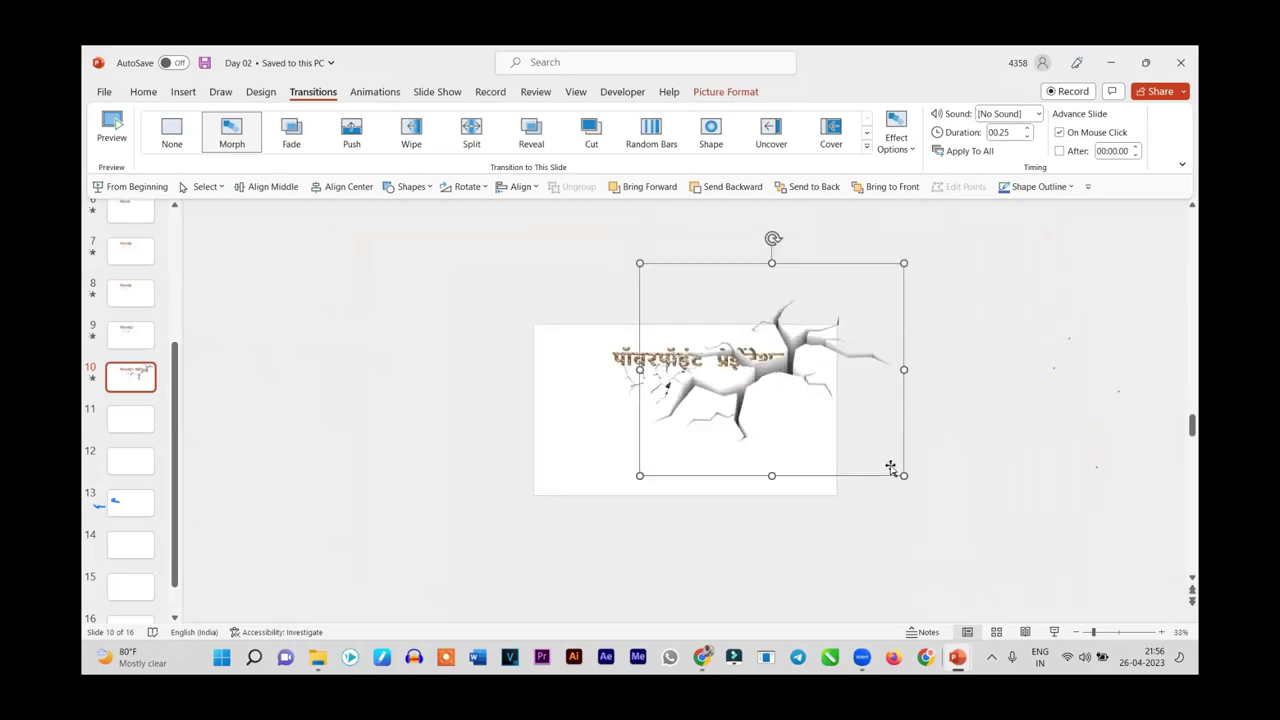
{"action": "left_click_drag", "start_coordinate": [903, 475], "coordinate": [714, 331]}
{"action": "left_click_drag", "start_coordinate": [710, 275], "coordinate": [716, 342]}
Rotate the crack clockwise and position it beneath the प्रेझेंटेशन word
{"action": "left_click_drag", "start_coordinate": [716, 291], "coordinate": [751, 302]}
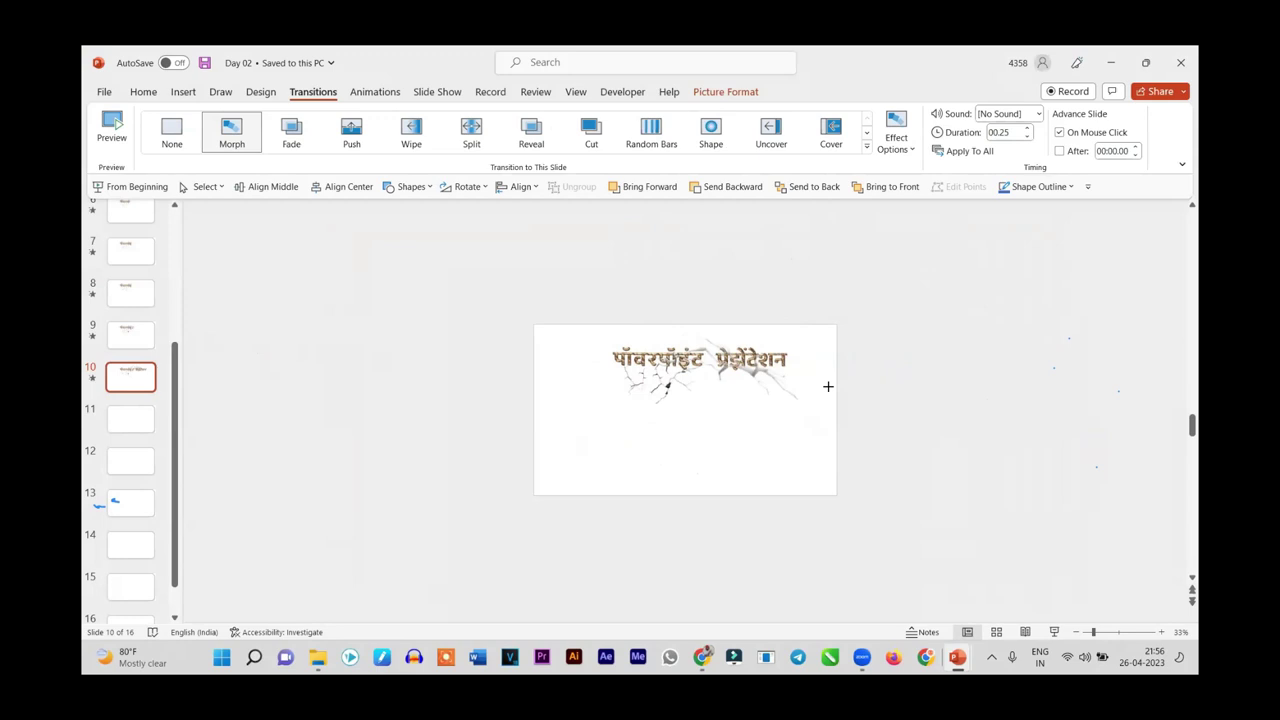
{"action": "scroll", "coordinate": [829, 386], "scroll_direction": "up", "scroll_amount": 5}
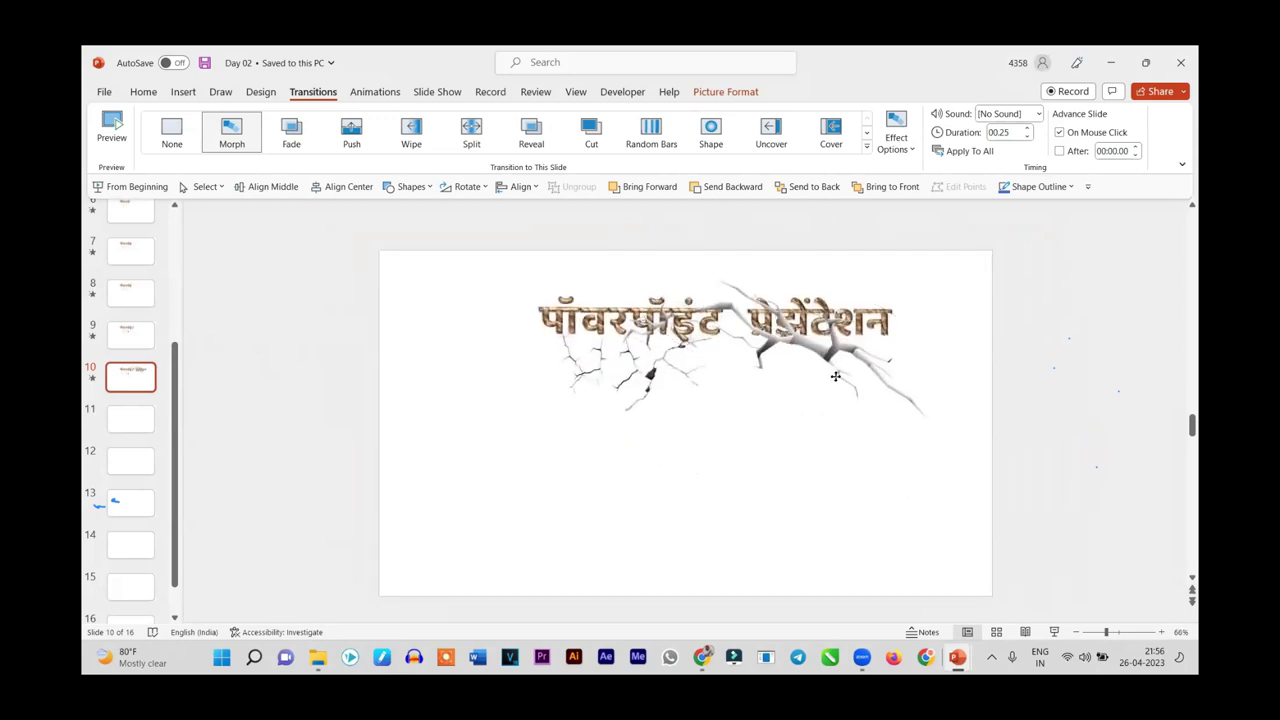
{"action": "scroll", "coordinate": [826, 376], "scroll_direction": "up", "scroll_amount": 3}
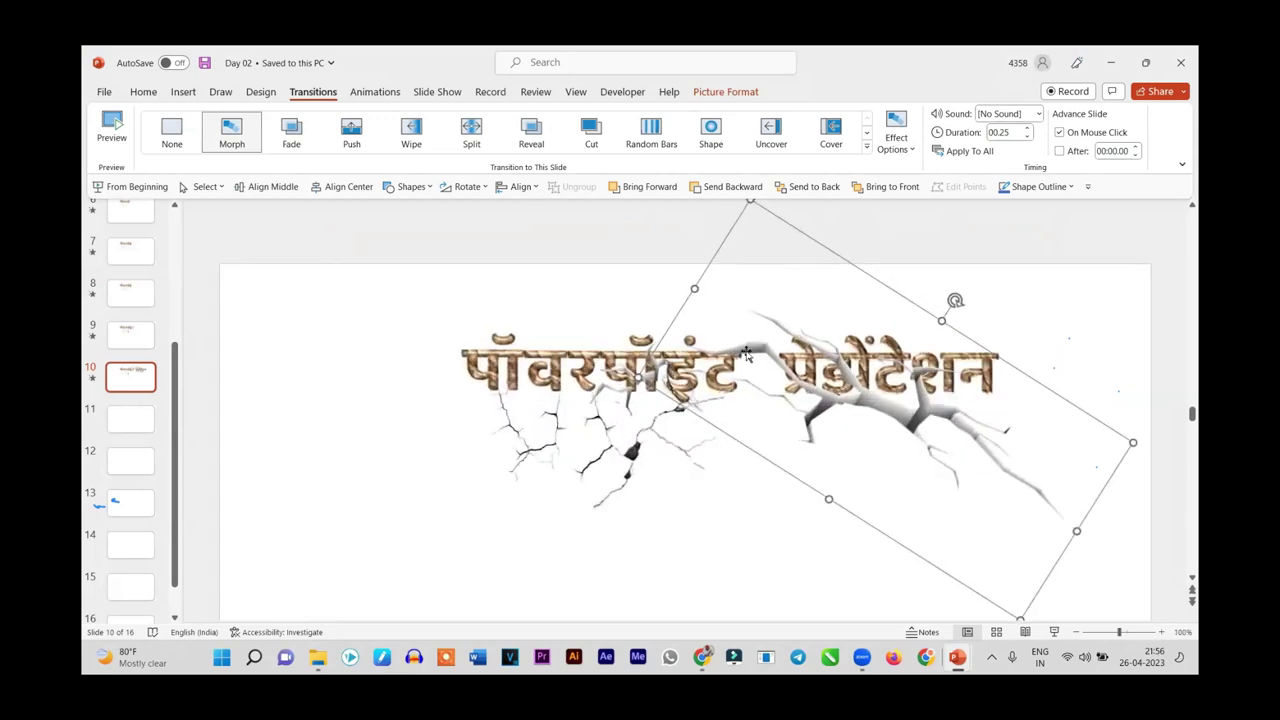
{"action": "scroll", "coordinate": [1000, 280], "scroll_direction": "down", "scroll_amount": 1}
{"action": "mouse_move", "coordinate": [955, 240]}
{"action": "left_mouse_down"}
{"action": "mouse_move", "coordinate": [922, 378]}
{"action": "mouse_move", "coordinate": [942, 322]}
{"action": "left_mouse_up"}
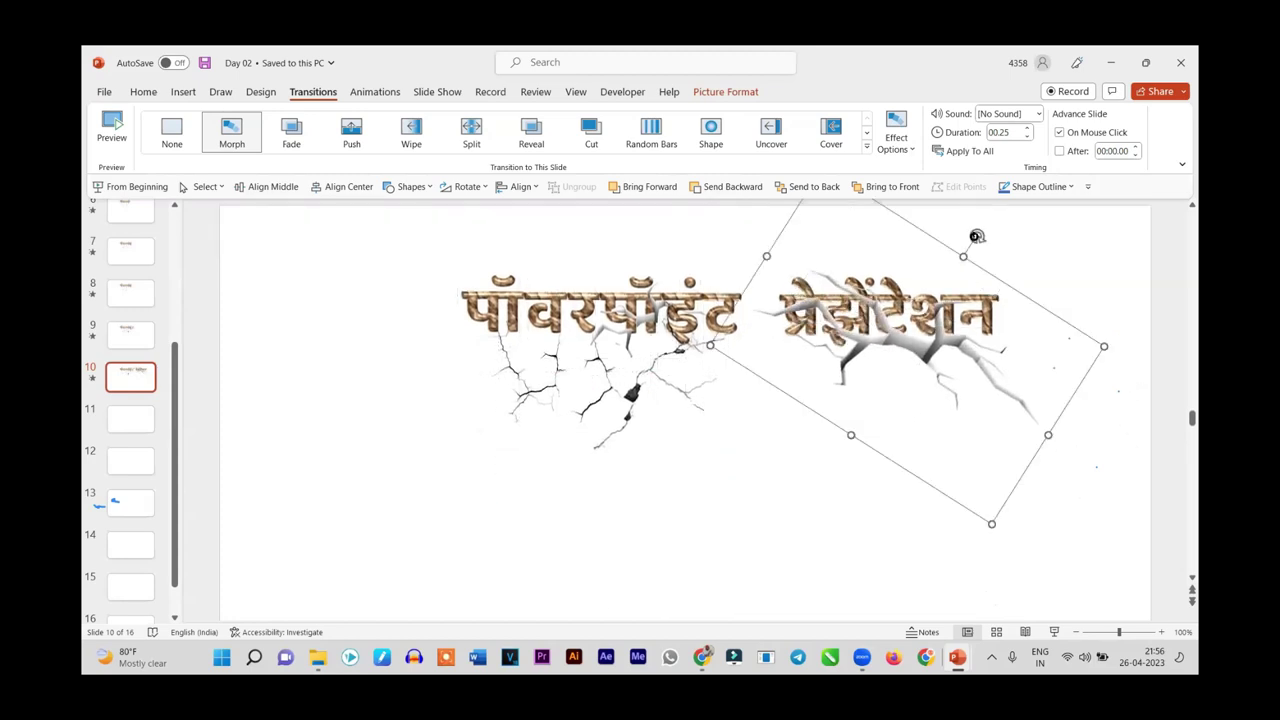
{"action": "left_click_drag", "start_coordinate": [1016, 408], "coordinate": [972, 383]}
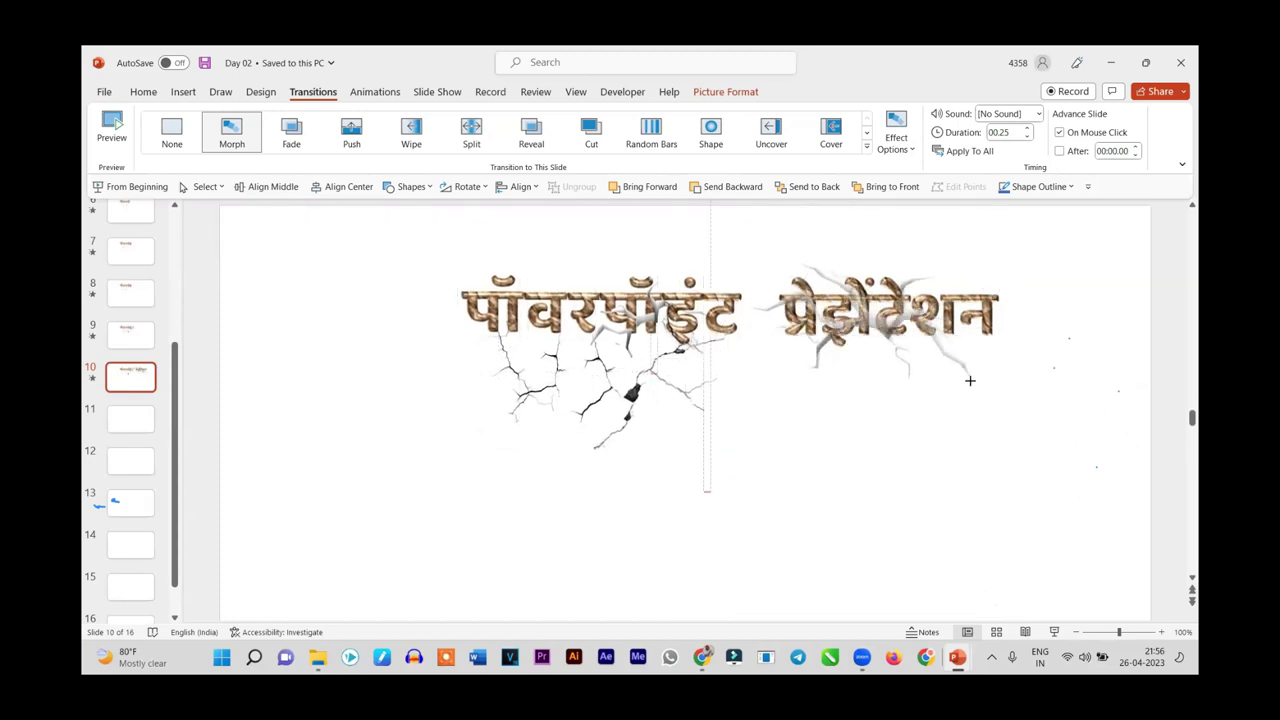
{"action": "left_click_drag", "start_coordinate": [888, 364], "coordinate": [894, 350]}
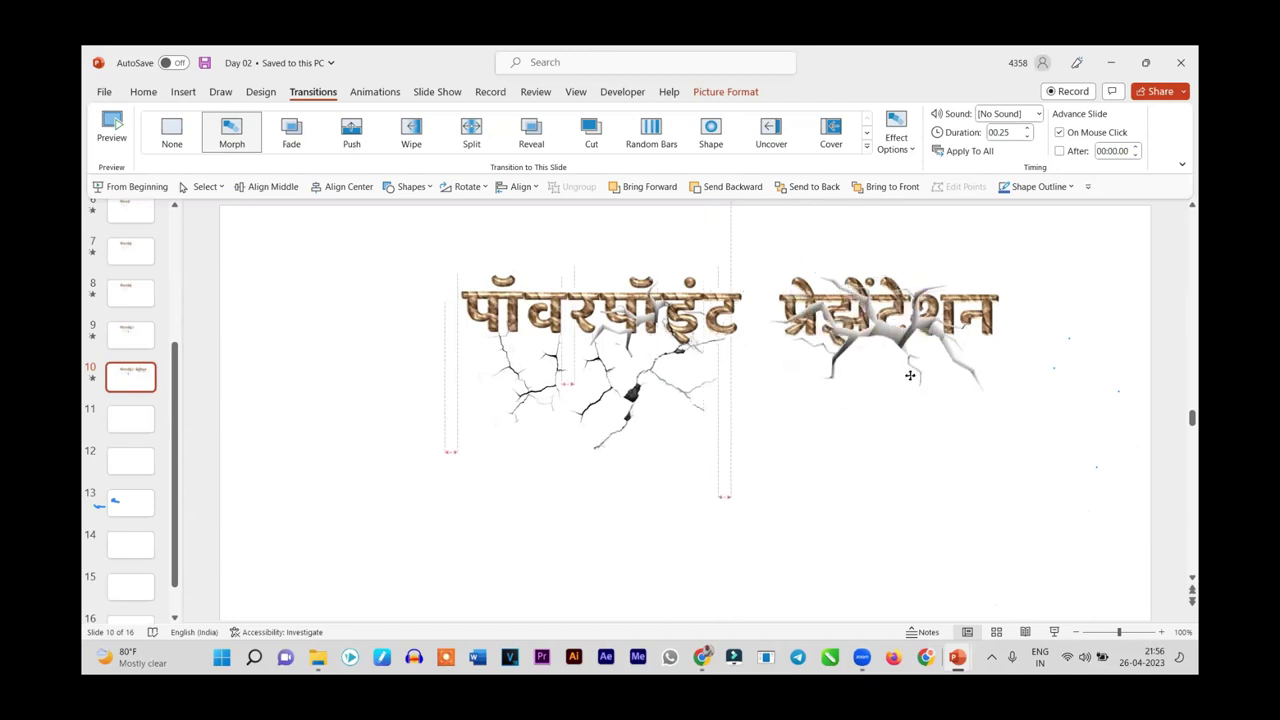
{"action": "right_click", "coordinate": [896, 350]}
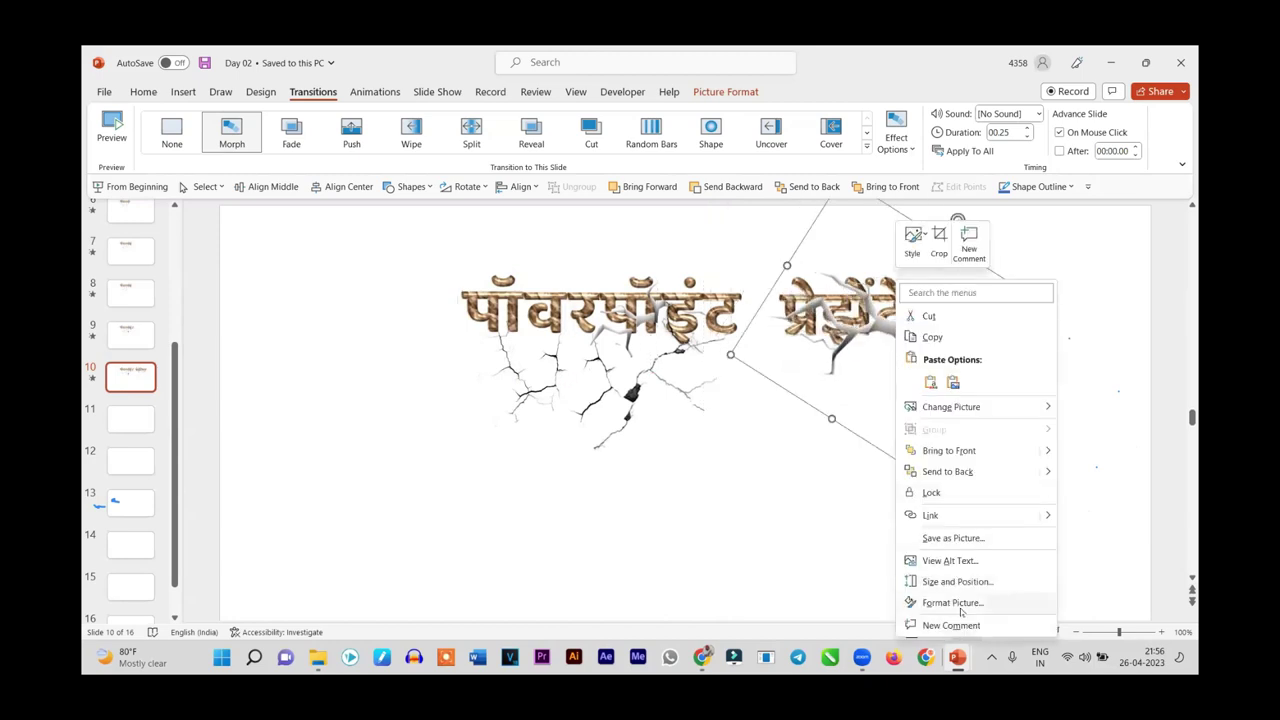
In Format Picture, set the crack's 3-D Rotation to X 30° and Y 335°
{"action": "left_click", "coordinate": [955, 604]}
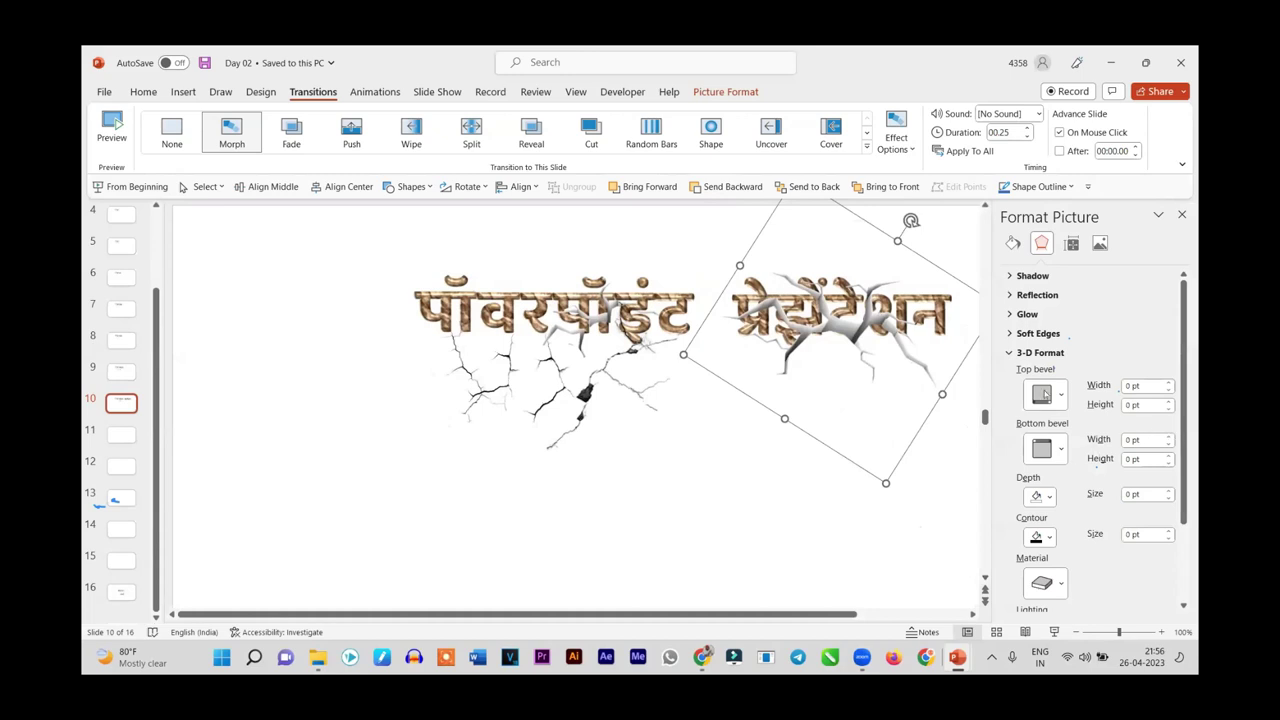
{"action": "left_click", "coordinate": [1042, 353]}
{"action": "left_click", "coordinate": [1046, 372]}
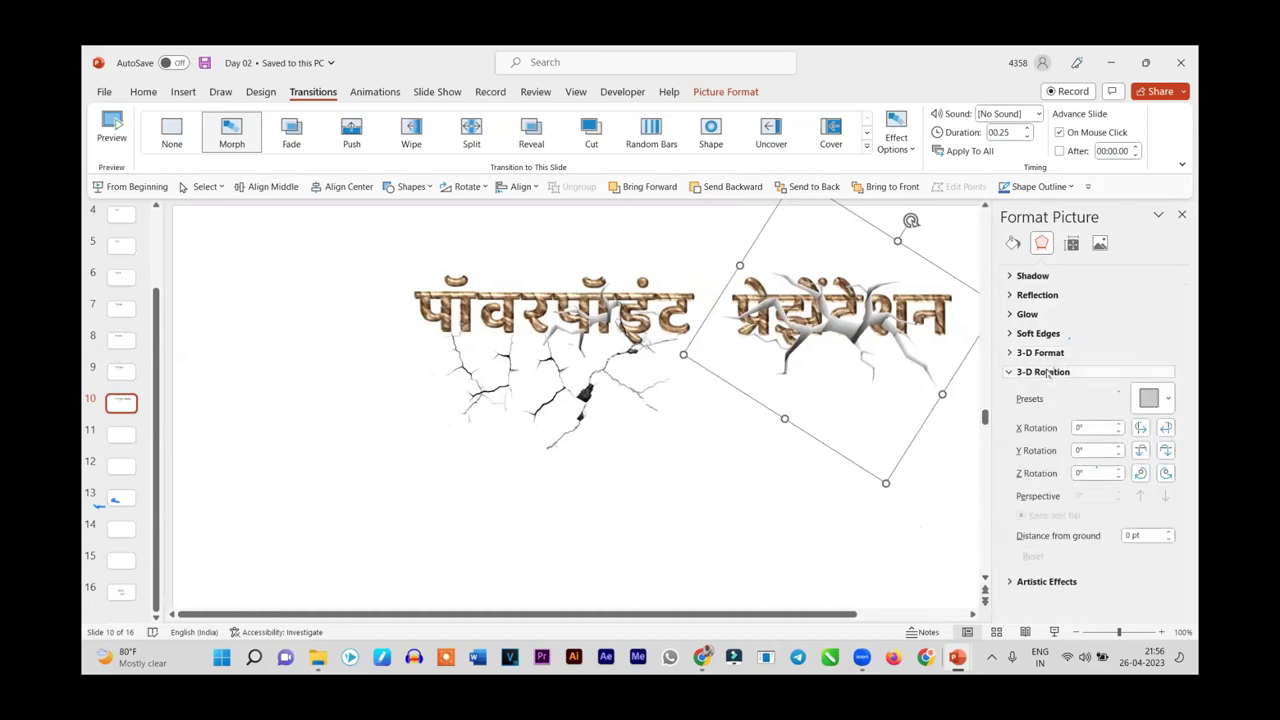
{"action": "left_click", "coordinate": [1167, 428]}
{"action": "left_click", "coordinate": [1167, 428]}
{"action": "left_click", "coordinate": [1167, 428]}
{"action": "left_click", "coordinate": [1167, 428]}
{"action": "left_click", "coordinate": [1167, 428]}
{"action": "left_click", "coordinate": [1167, 428]}
{"action": "left_click", "coordinate": [1166, 451]}
{"action": "left_click", "coordinate": [1166, 451]}
{"action": "left_click", "coordinate": [1166, 451]}
{"action": "left_click", "coordinate": [1166, 451]}
{"action": "left_click", "coordinate": [1166, 451]}
{"action": "left_click", "coordinate": [1166, 451]}
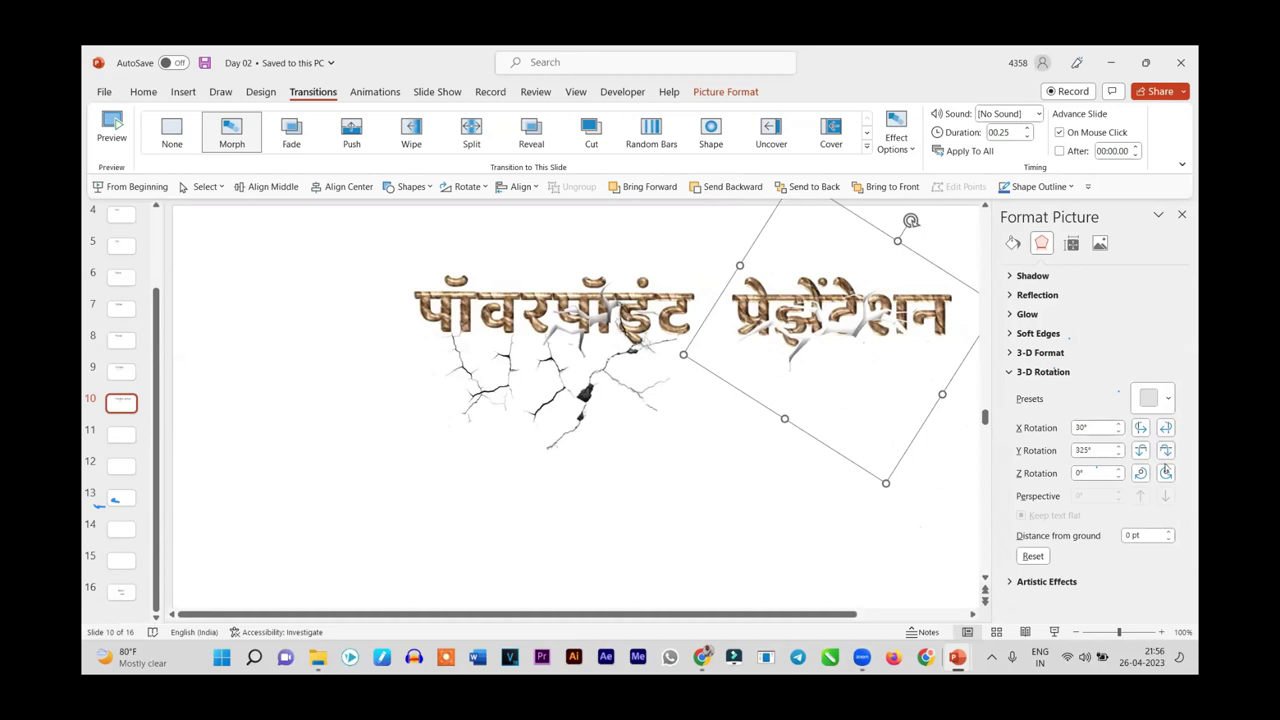
{"action": "left_click", "coordinate": [1141, 451]}
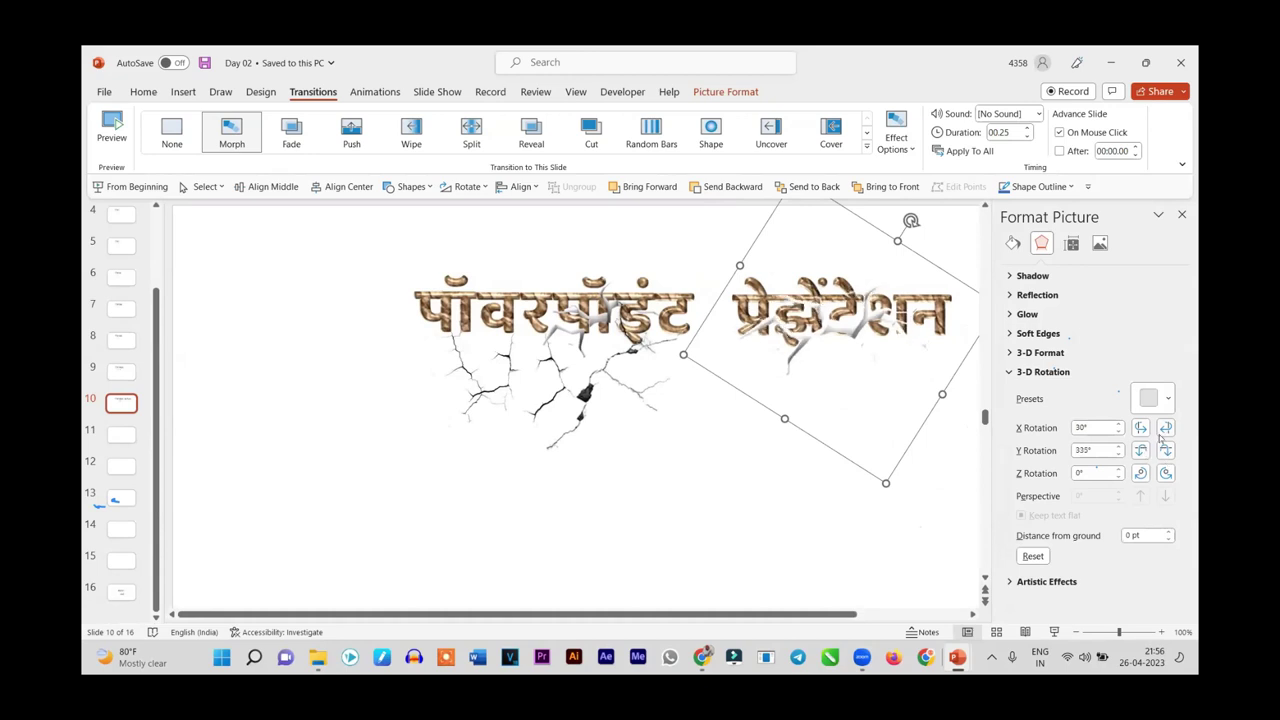
{"action": "left_click", "coordinate": [1141, 428]}
{"action": "left_click", "coordinate": [1165, 427]}
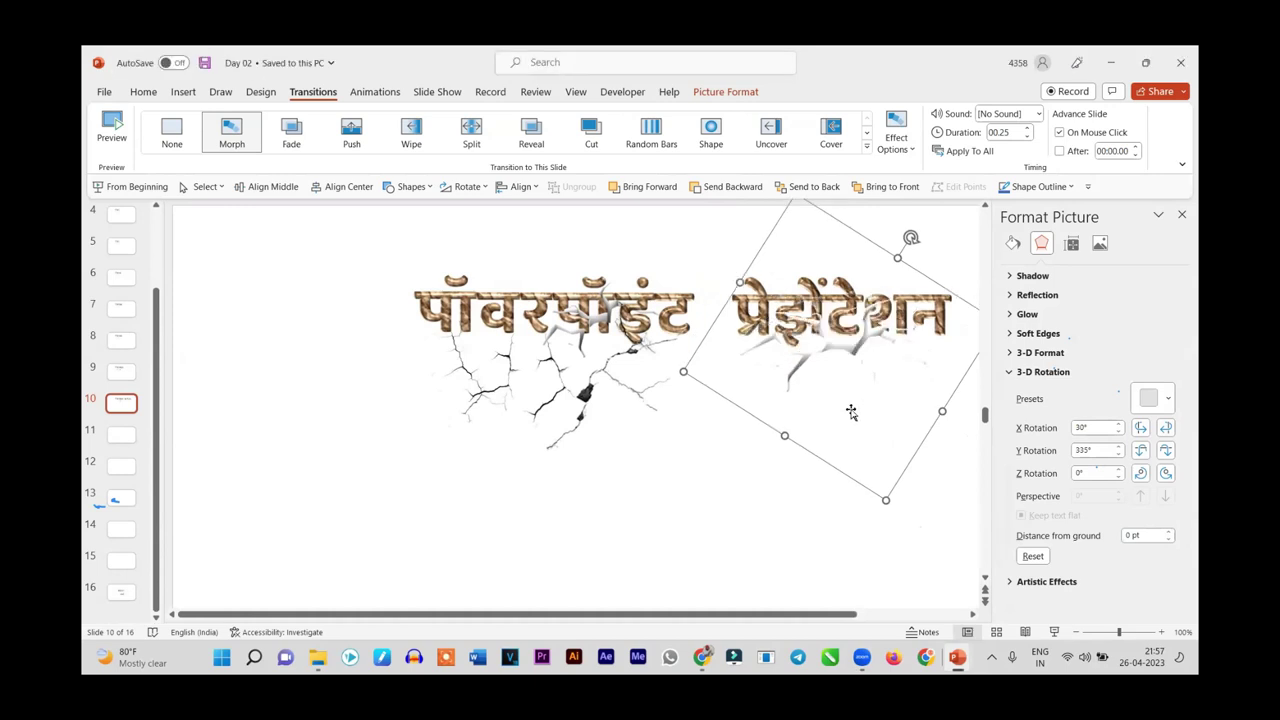
{"action": "left_click", "coordinate": [651, 481]}
Widen the flattened crack and move it up until it touches the base of प्रेझेंटेशन
{"action": "scroll", "coordinate": [731, 449], "scroll_direction": "down", "scroll_amount": 2}
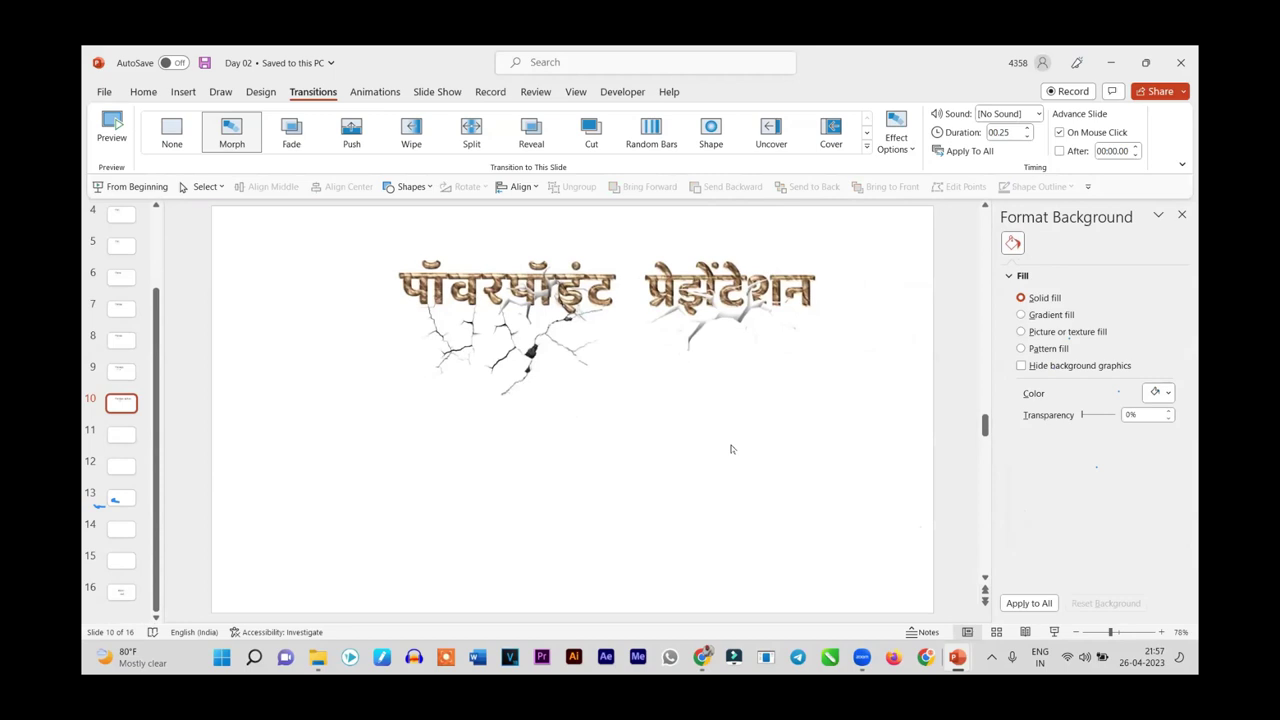
{"action": "left_click", "coordinate": [757, 307]}
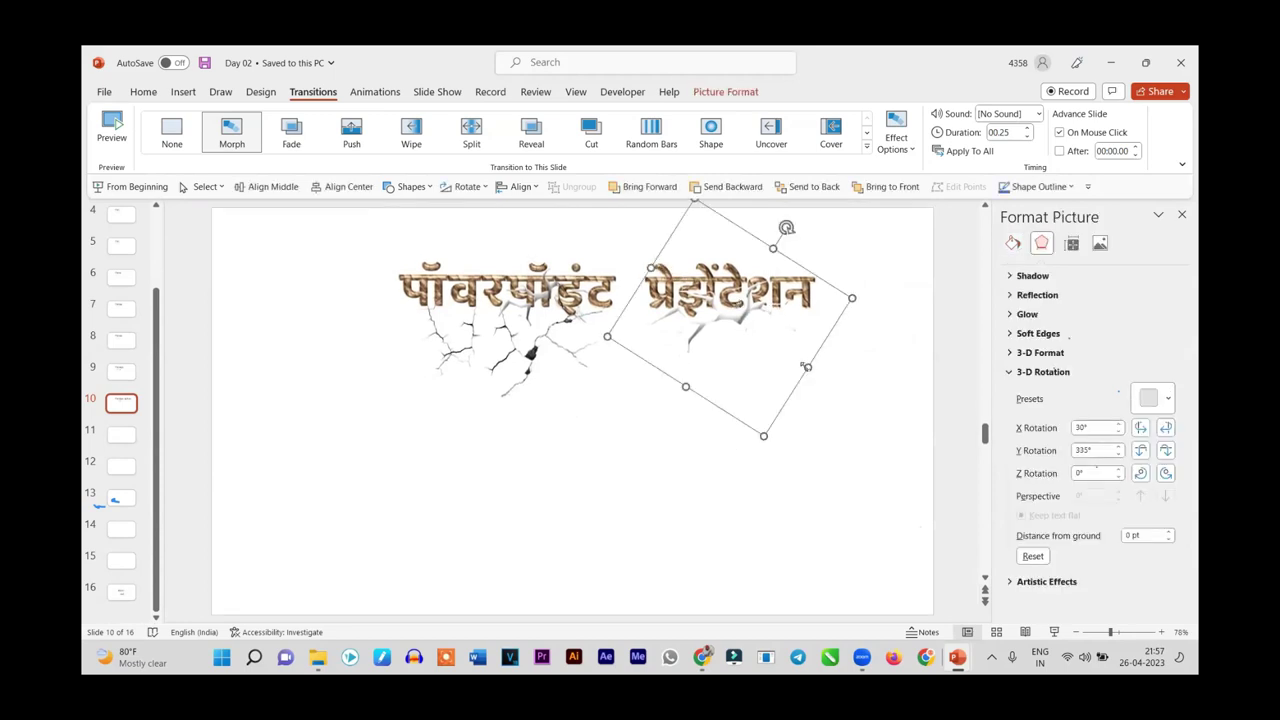
{"action": "left_click_drag", "start_coordinate": [806, 367], "coordinate": [890, 372]}
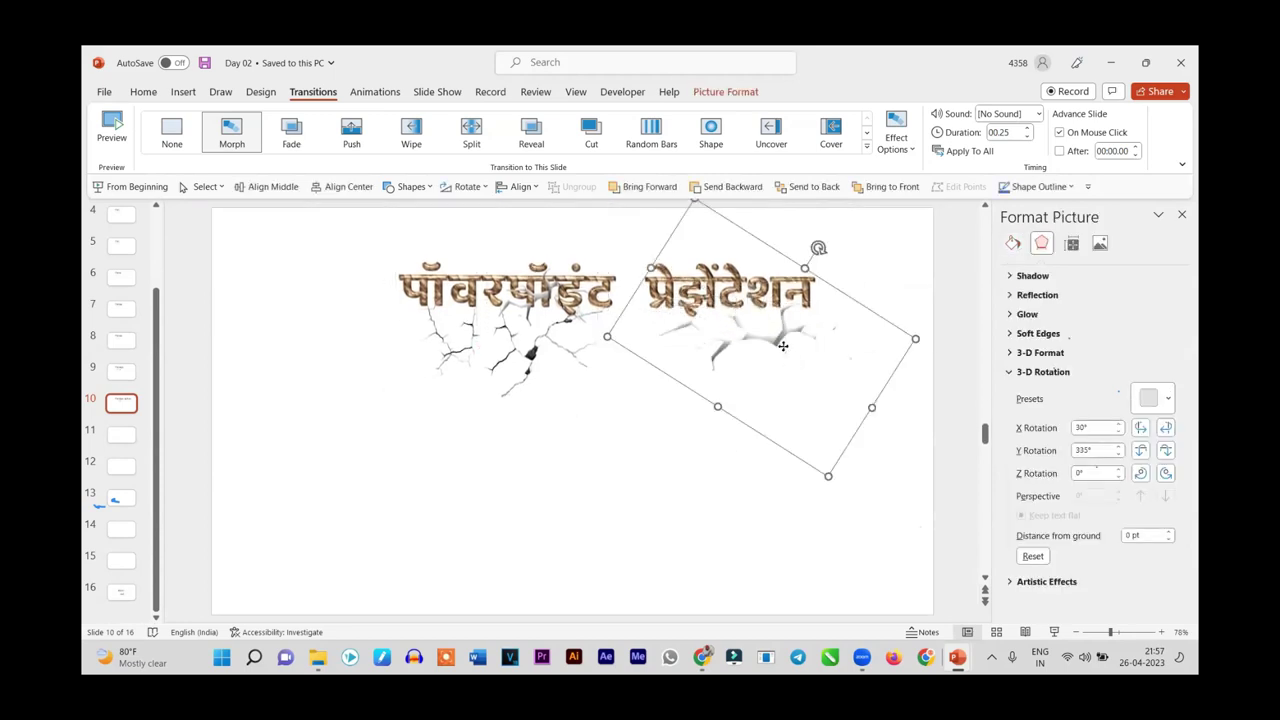
{"action": "left_click_drag", "start_coordinate": [783, 346], "coordinate": [771, 327]}
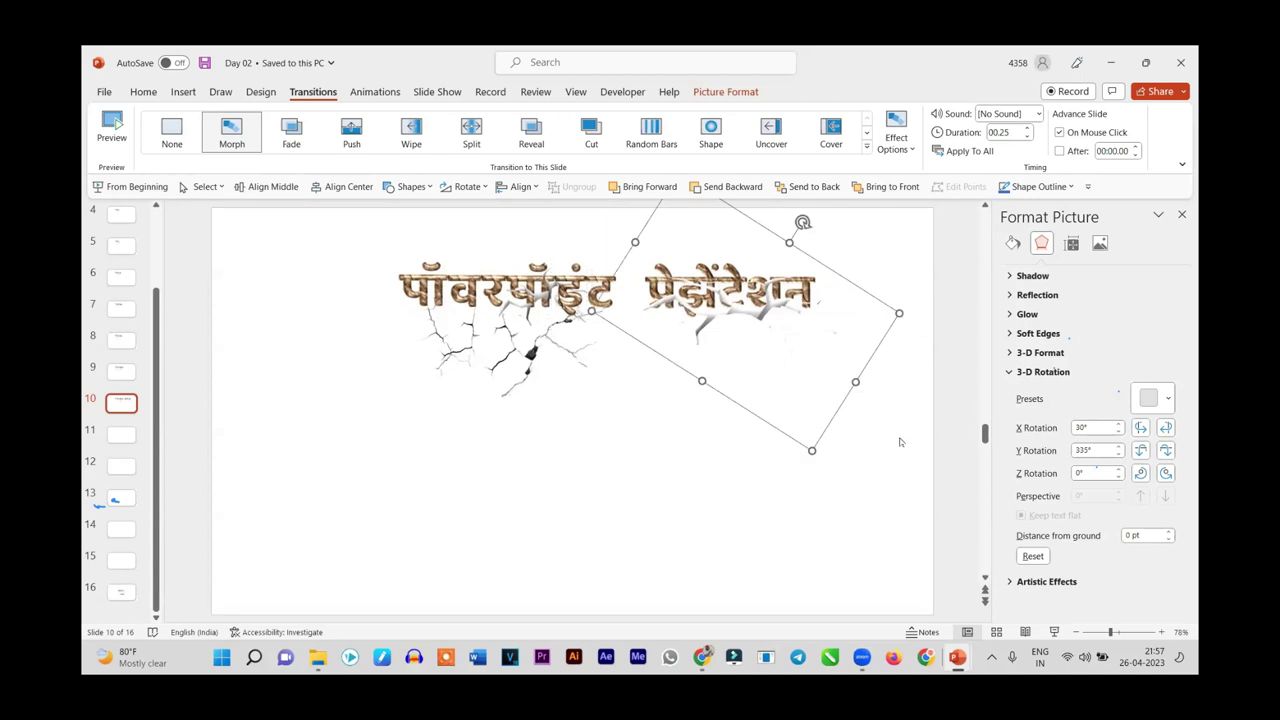
{"action": "scroll", "coordinate": [899, 442], "scroll_direction": "up", "scroll_amount": 5}
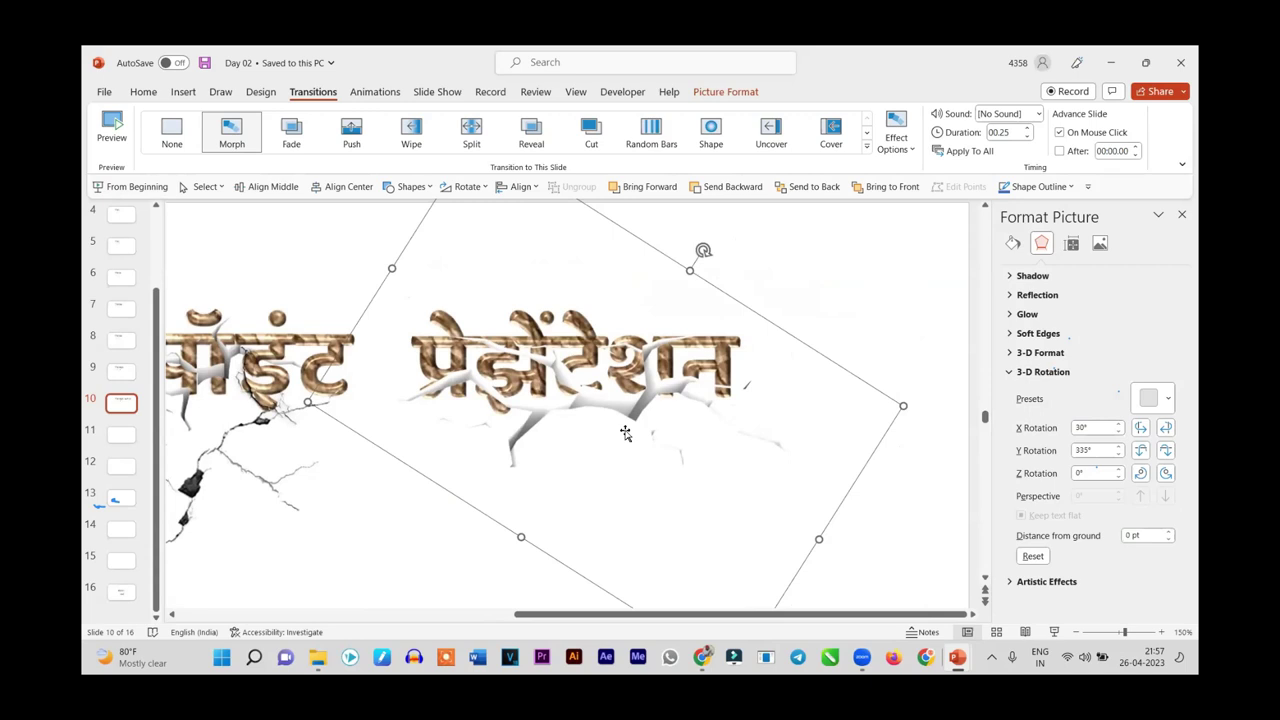
{"action": "left_click_drag", "start_coordinate": [624, 432], "coordinate": [619, 415]}
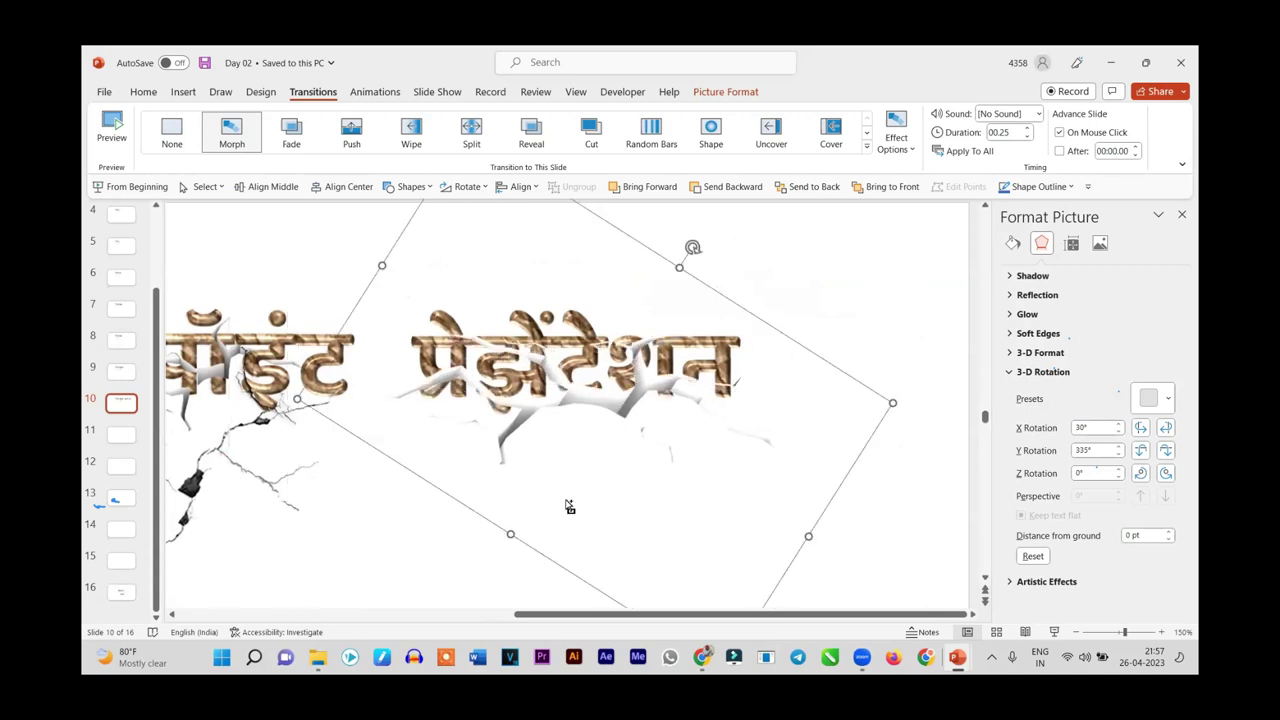
{"action": "scroll", "coordinate": [566, 505], "scroll_direction": "down", "scroll_amount": 5}
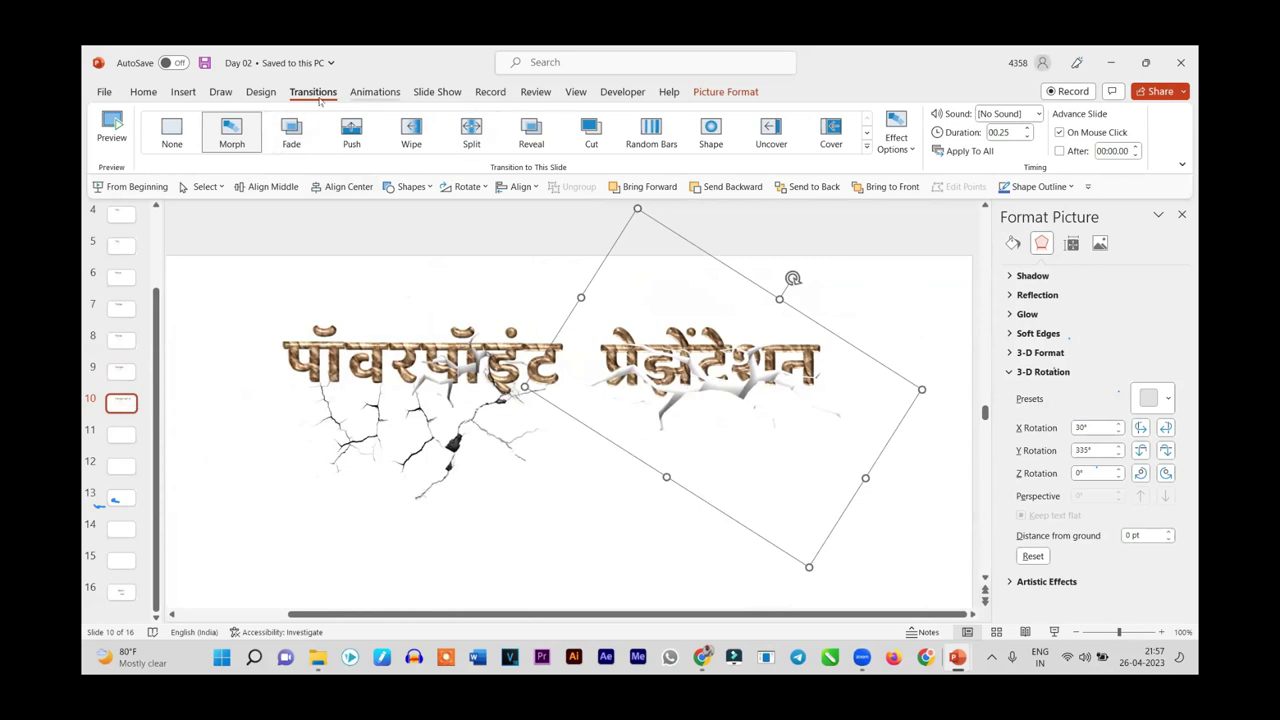
Give the crack picture an Appear entrance starting After Previous, and preview it
{"action": "left_click", "coordinate": [378, 92]}
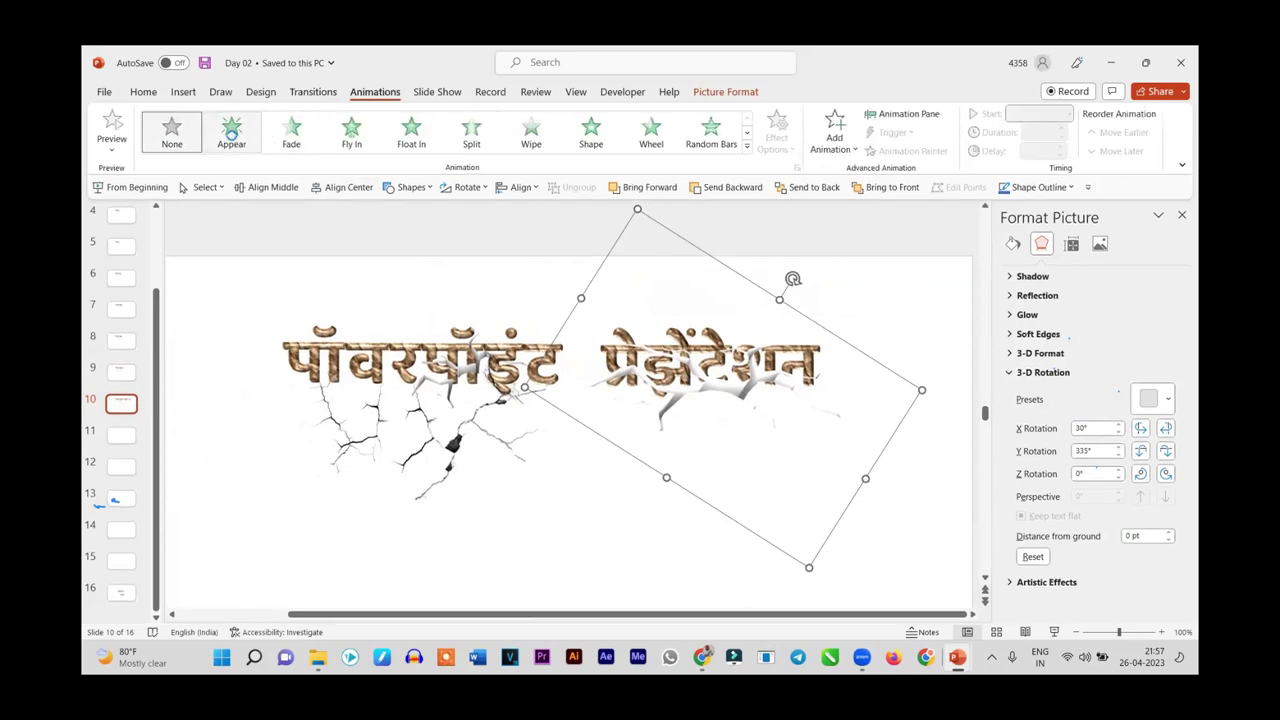
{"action": "left_click", "coordinate": [235, 135]}
{"action": "left_click", "coordinate": [1062, 114]}
{"action": "left_click", "coordinate": [1040, 168]}
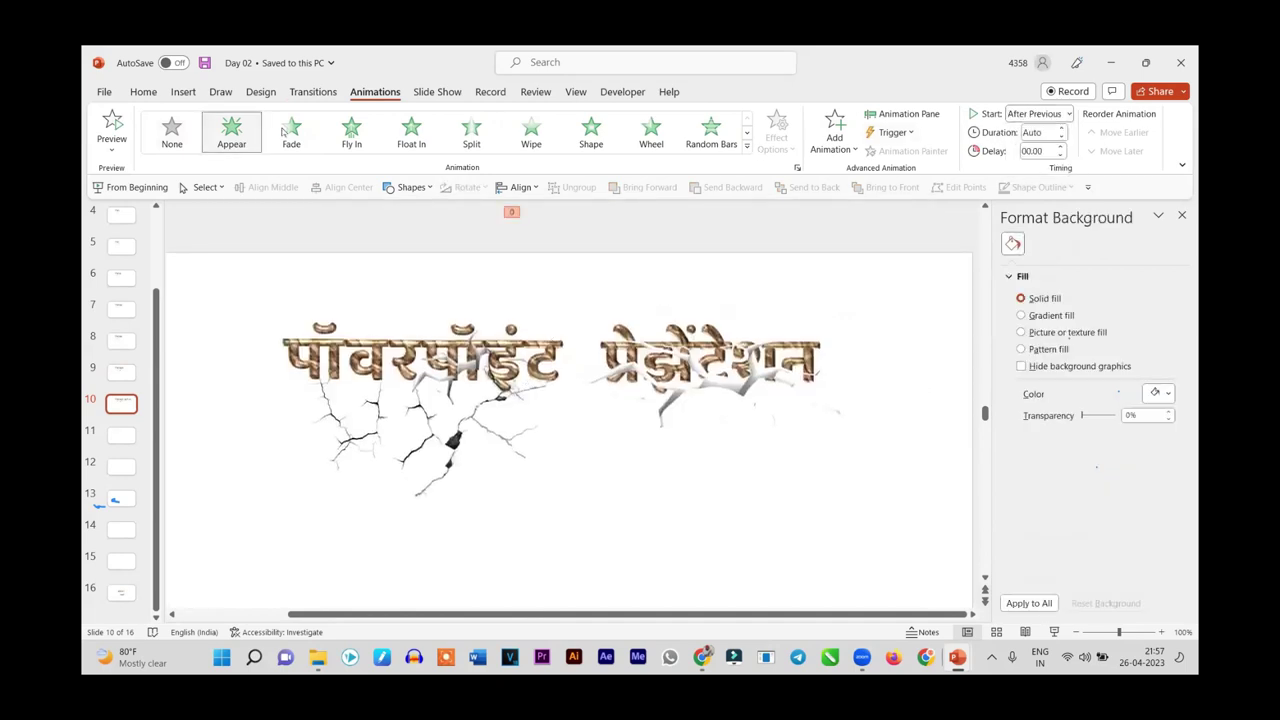
{"action": "left_click", "coordinate": [110, 121]}
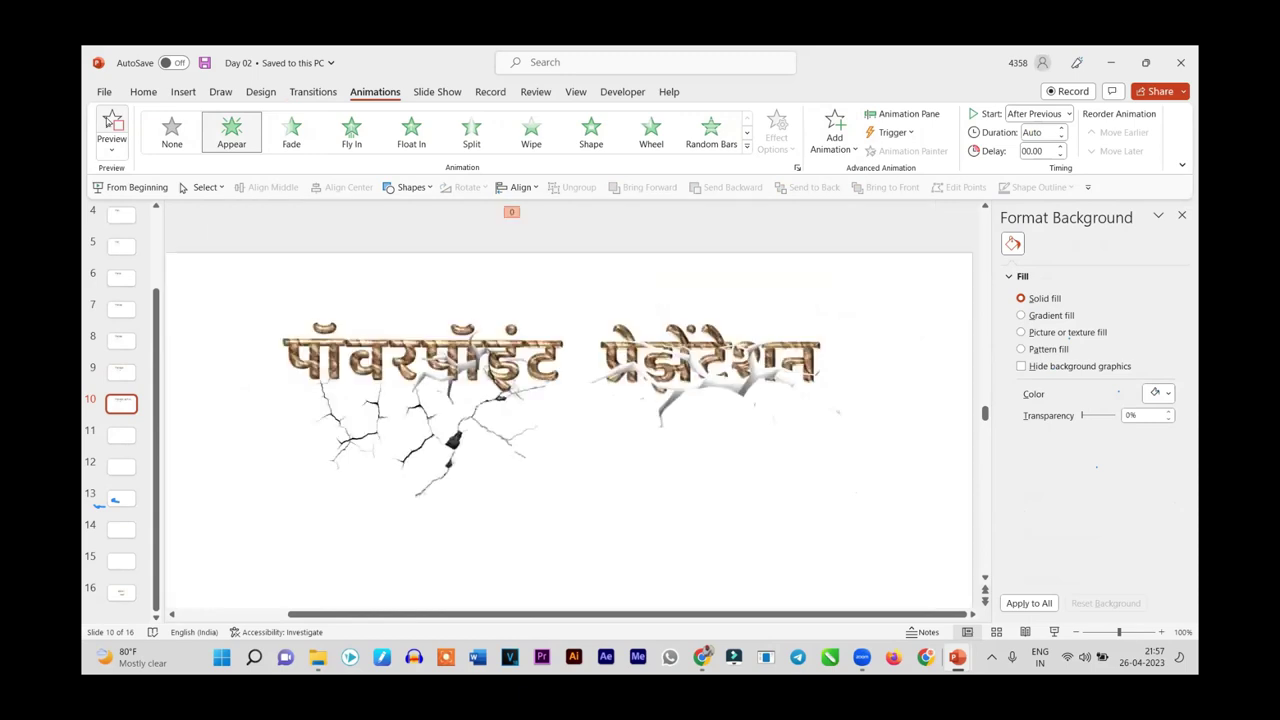
Play the slide show from slide 9 to check the crack animation
{"action": "left_click", "coordinate": [121, 372]}
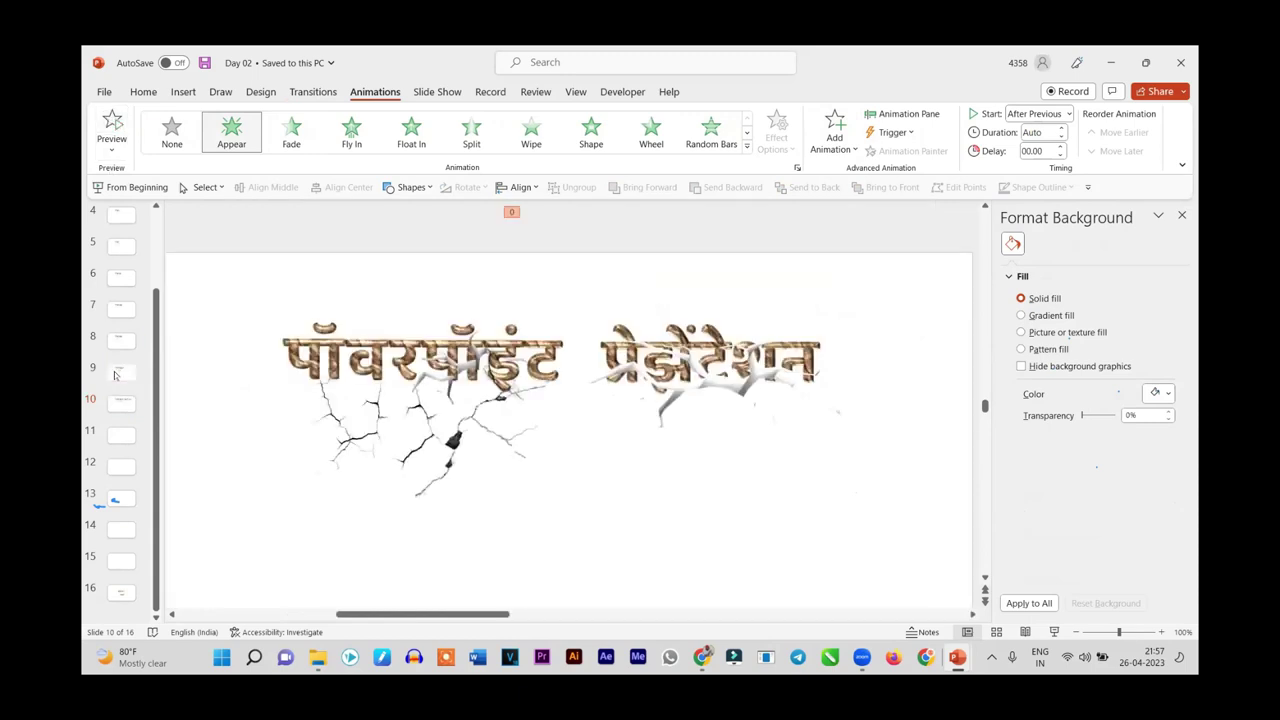
{"action": "left_click", "coordinate": [1054, 632]}
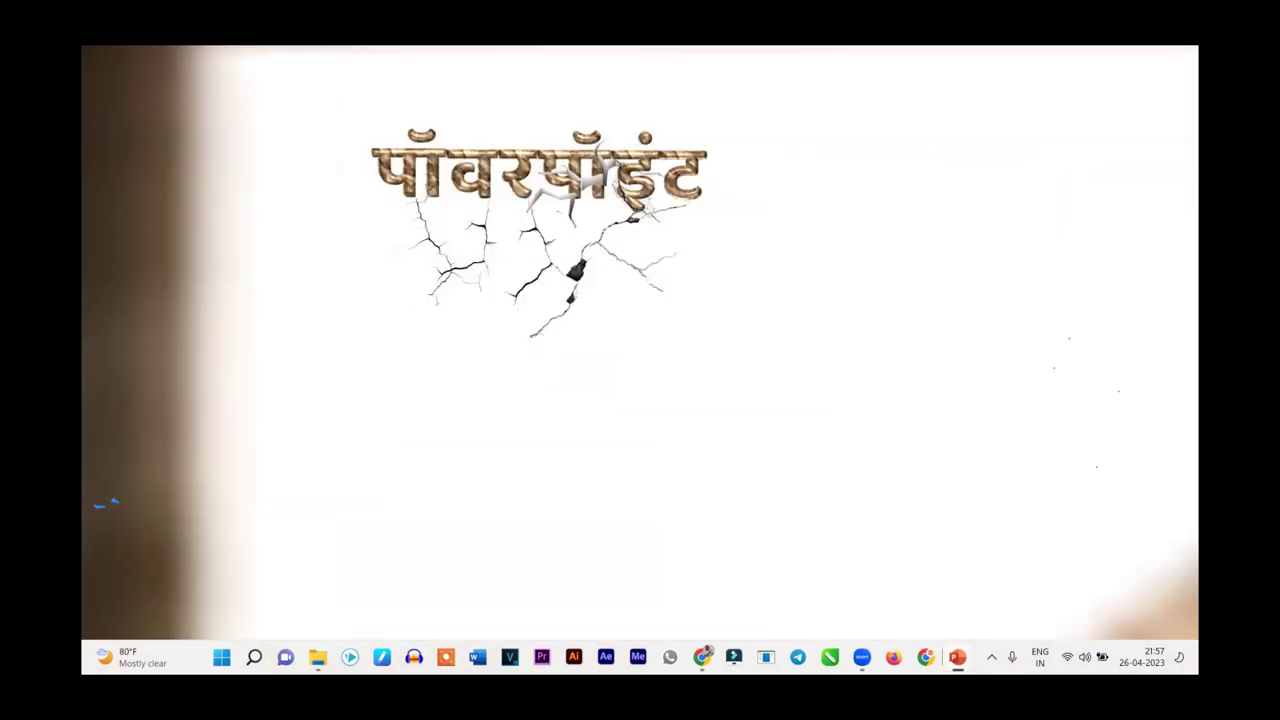
{"action": "key", "text": "Escape"}
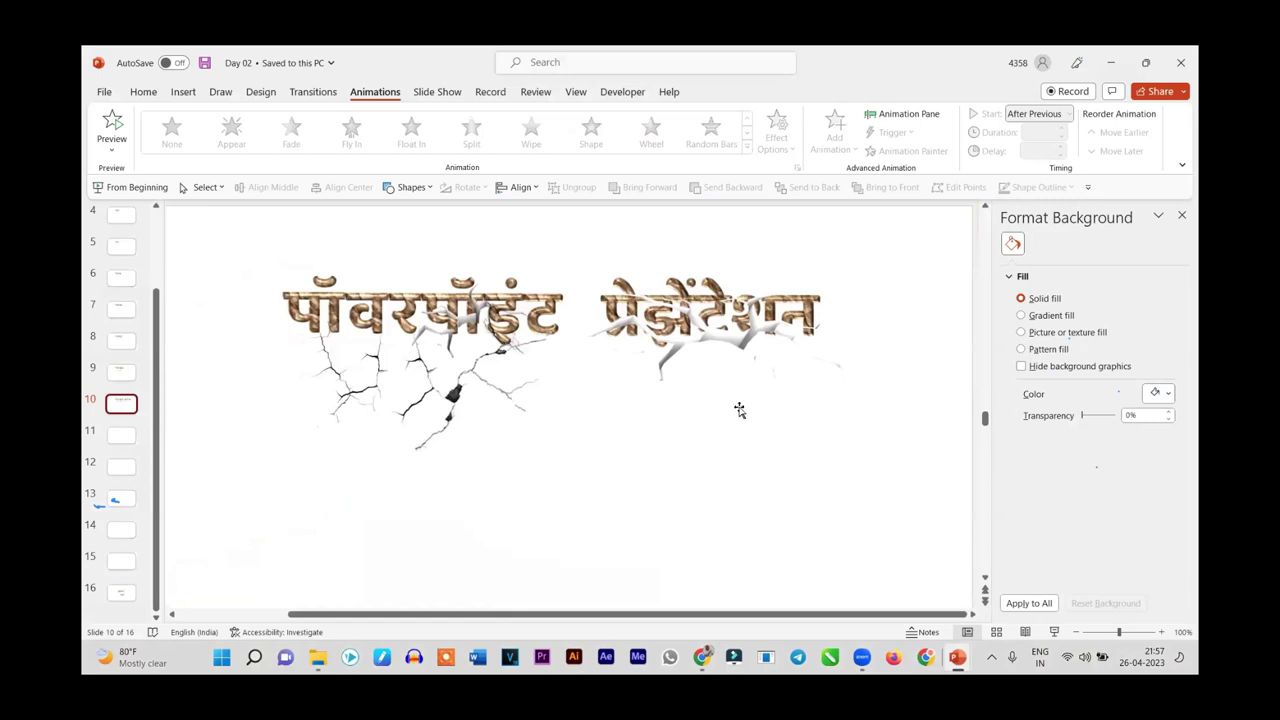
Adjust the rotated crack's animation delay and replay the slide show from slide 9
{"action": "left_click", "coordinate": [742, 335]}
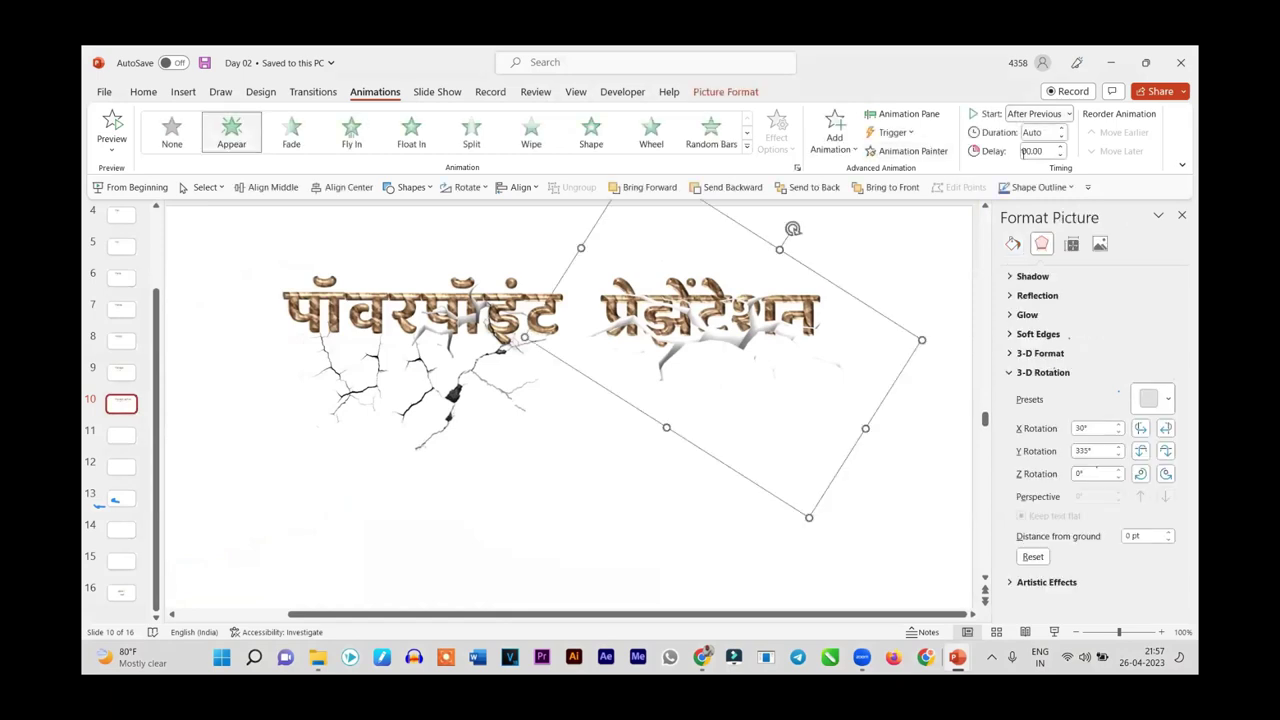
{"action": "left_click", "coordinate": [1048, 148]}
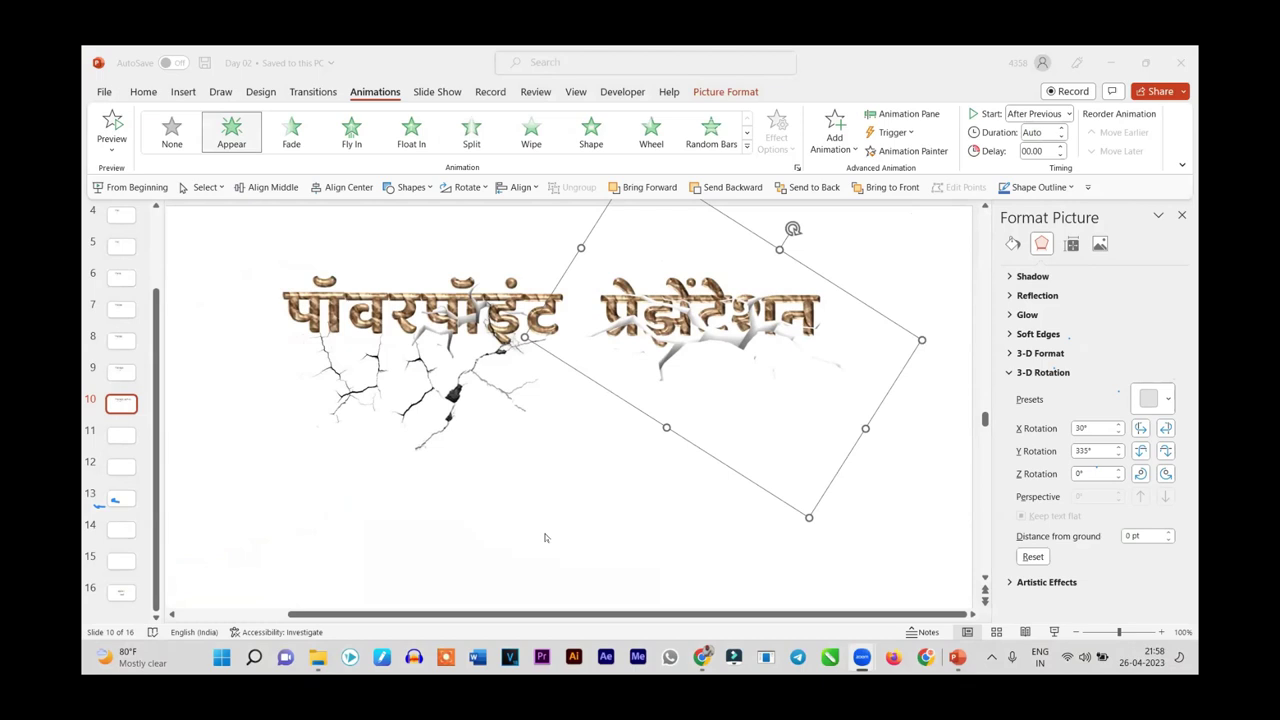
{"action": "left_click", "coordinate": [1040, 151]}
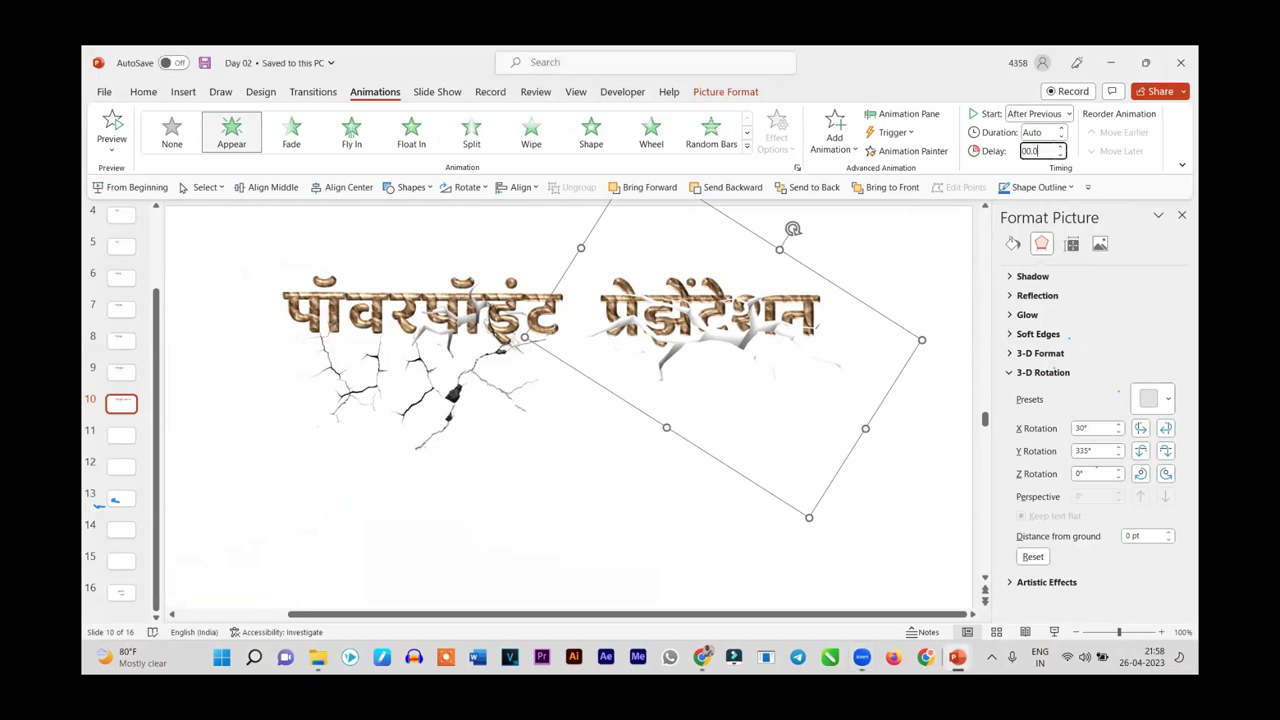
{"action": "type", "text": "5"}
{"action": "left_click", "coordinate": [853, 261]}
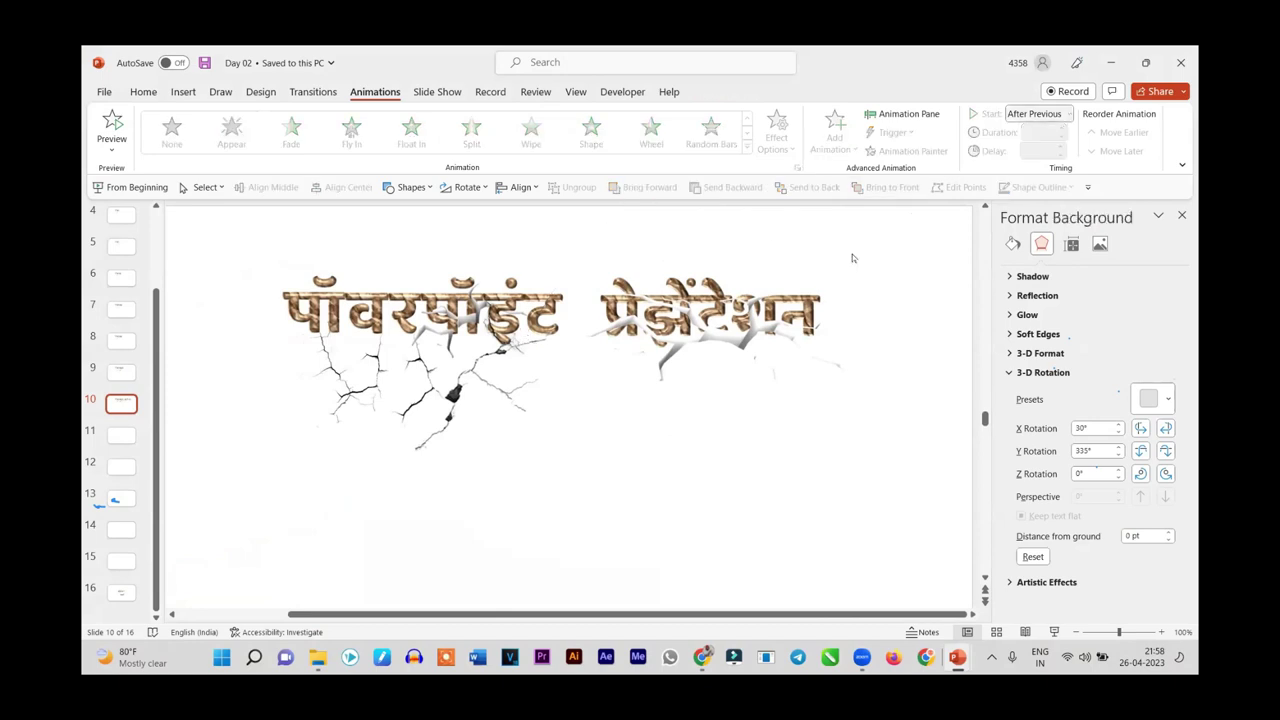
{"action": "left_click", "coordinate": [122, 368]}
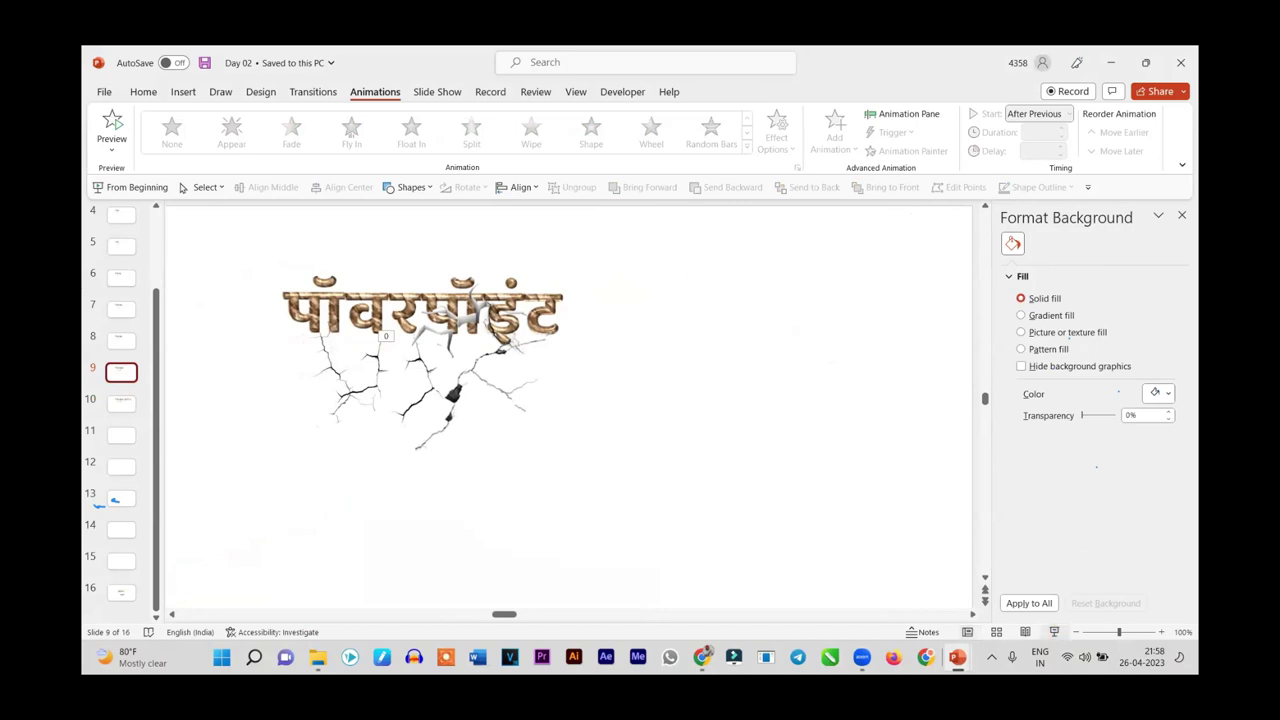
{"action": "left_click", "coordinate": [1054, 632]}
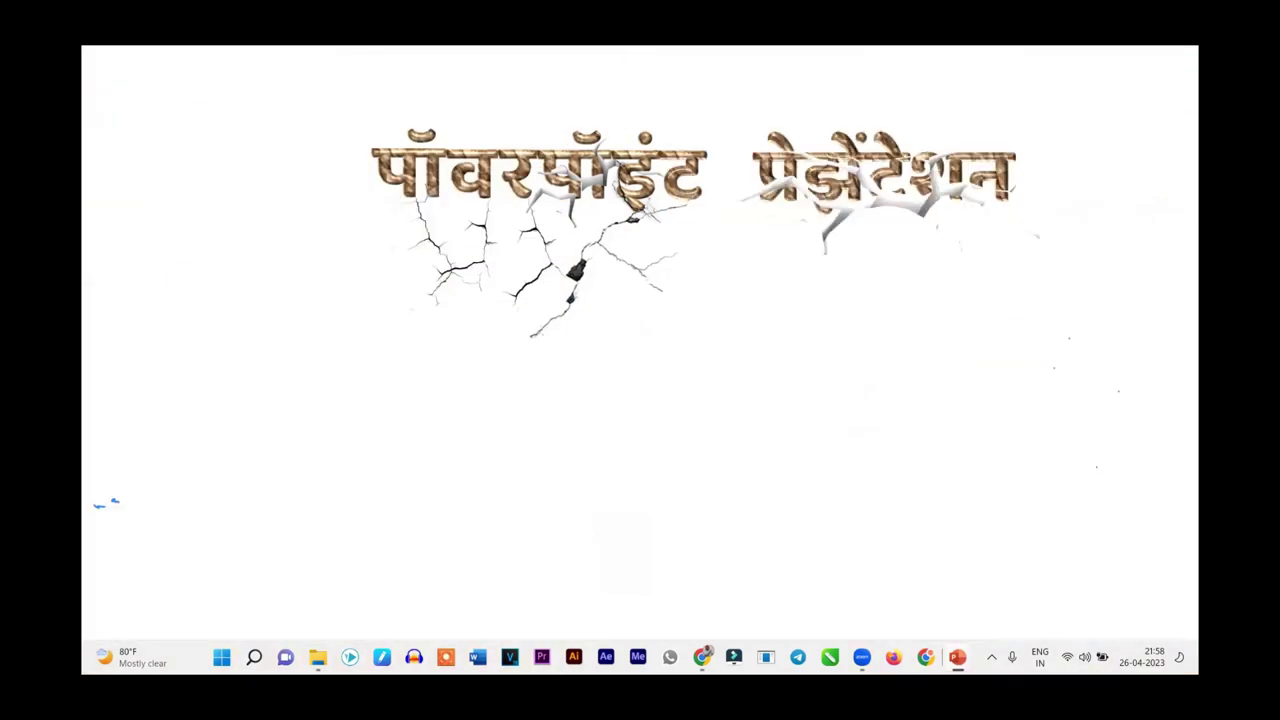
{"action": "key", "text": "Escape"}
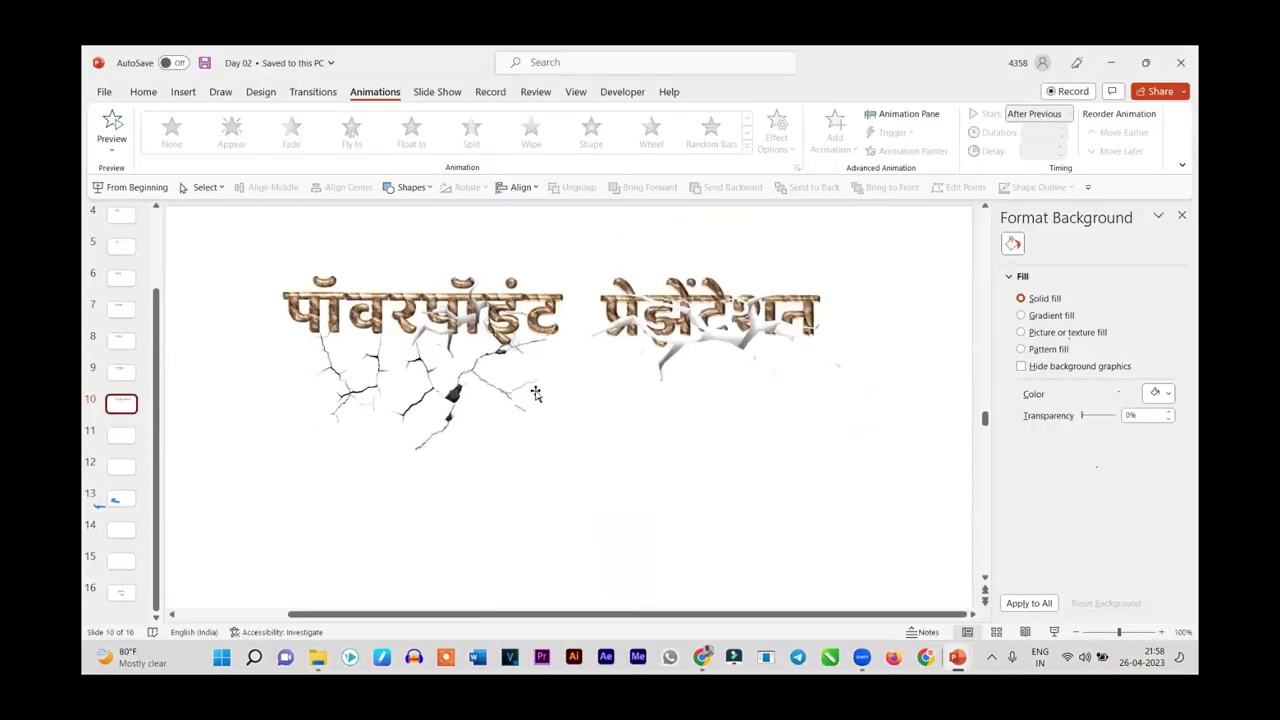
Duplicate slide 10 and check the pictures on the new copy
{"action": "right_click", "coordinate": [115, 401]}
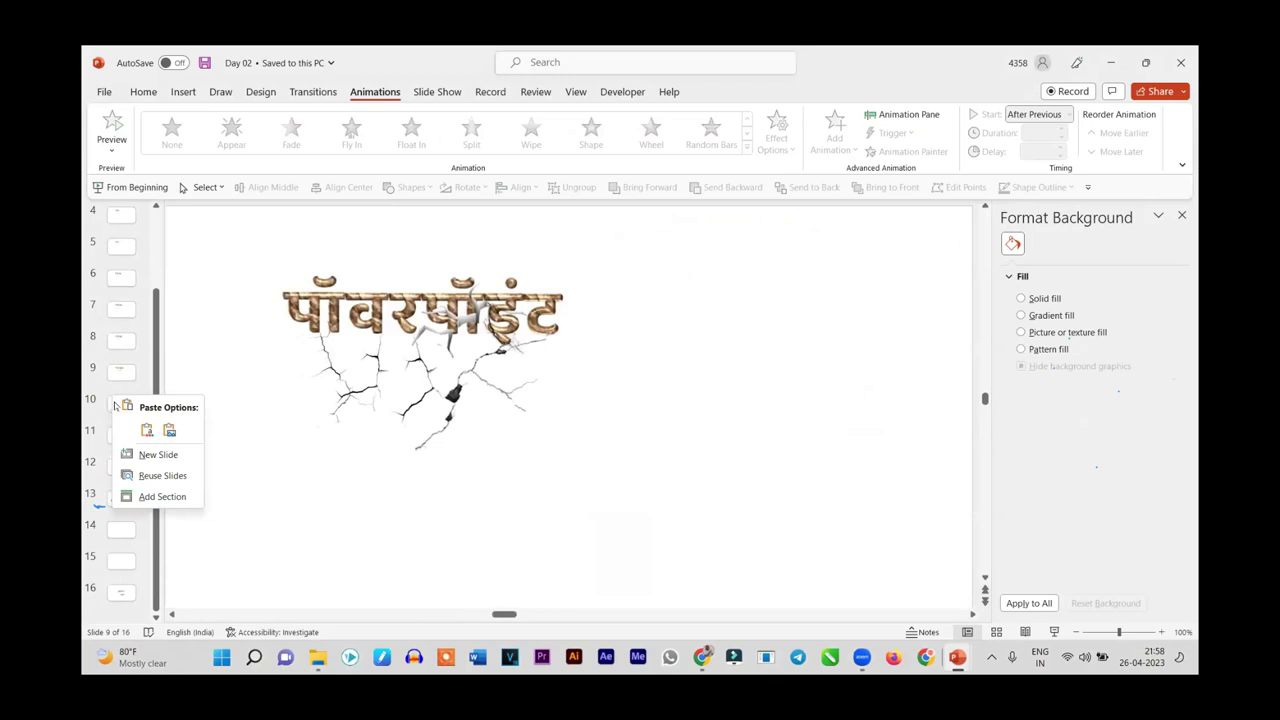
{"action": "left_click", "coordinate": [120, 403]}
{"action": "right_click", "coordinate": [122, 403]}
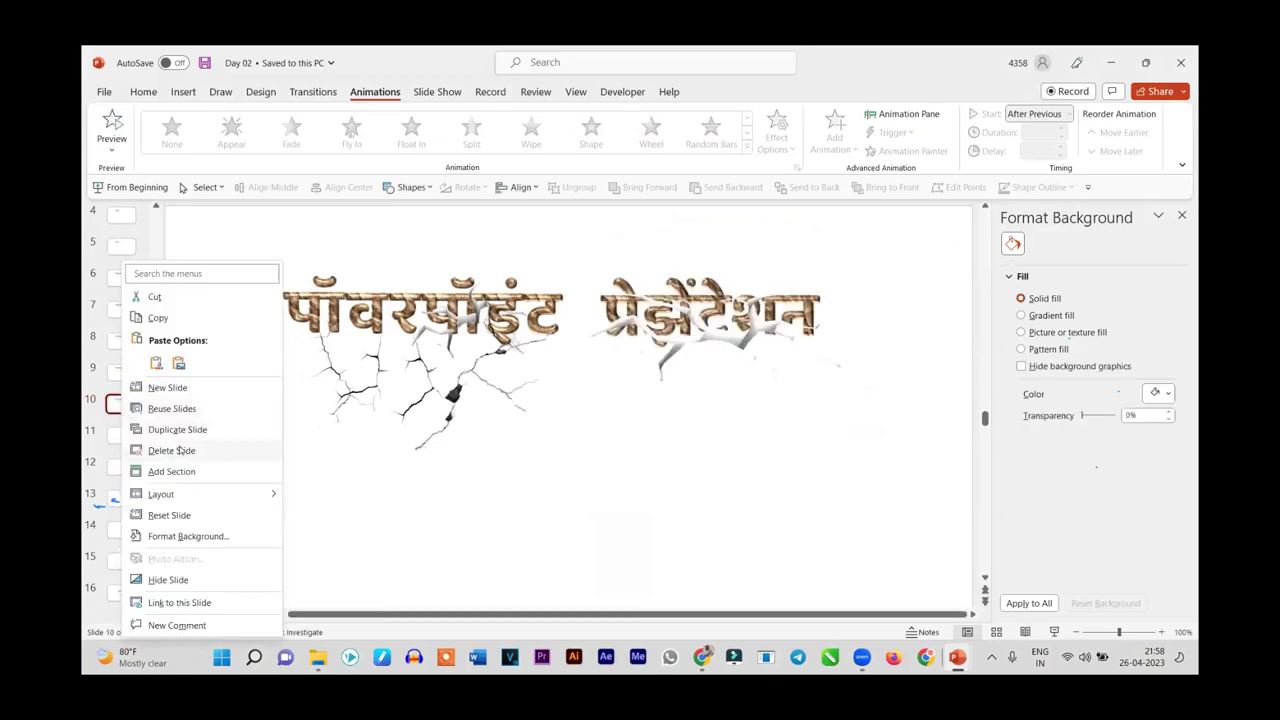
{"action": "left_click", "coordinate": [188, 430]}
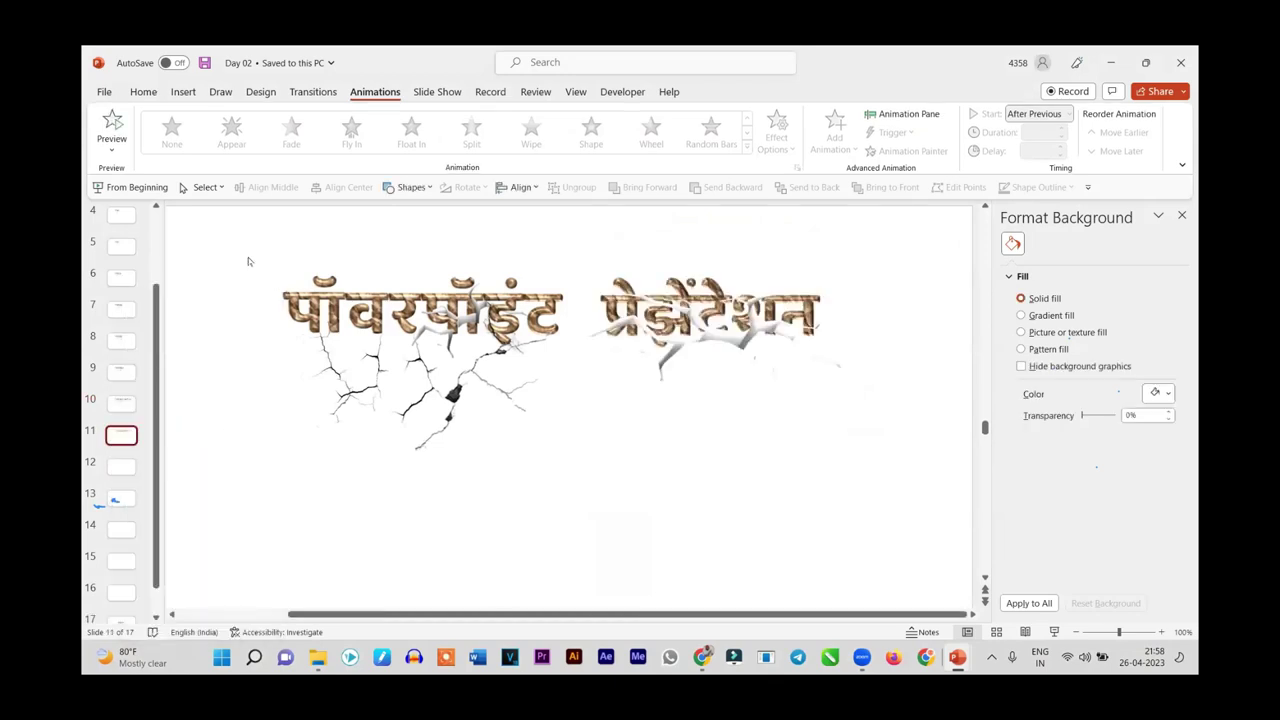
{"action": "left_click_drag", "start_coordinate": [248, 261], "coordinate": [978, 496]}
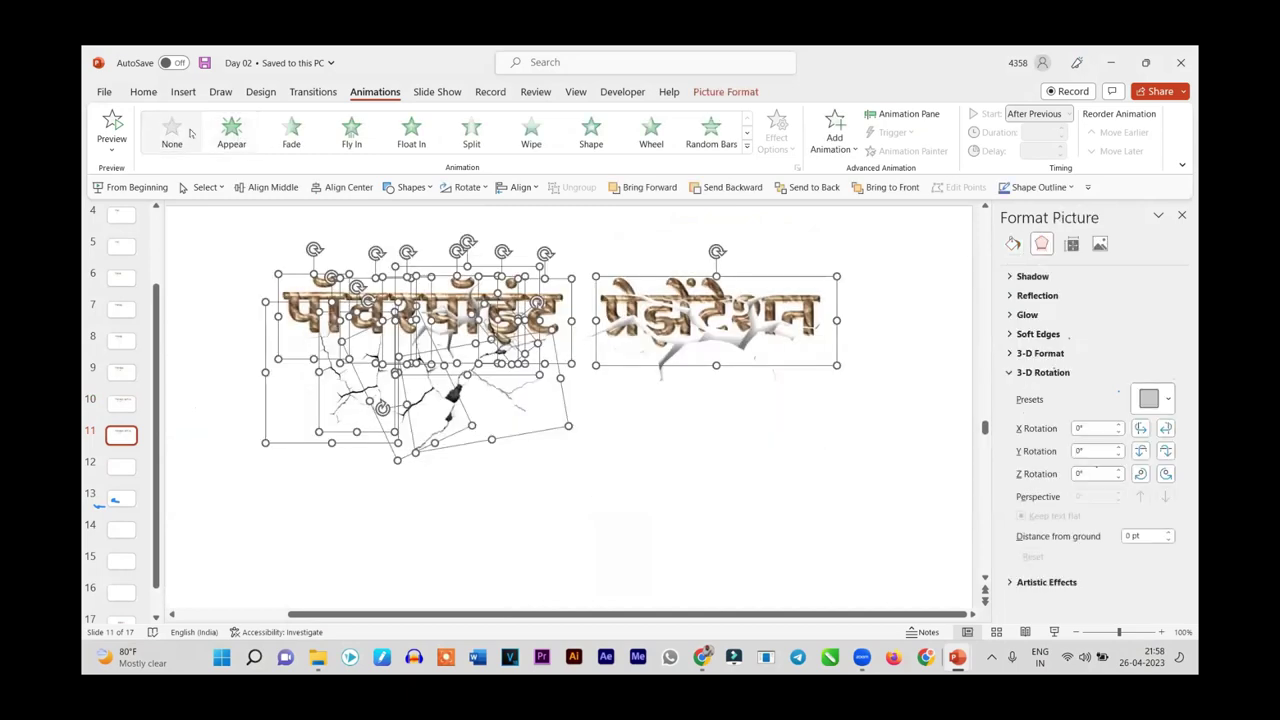
{"action": "left_click", "coordinate": [732, 496]}
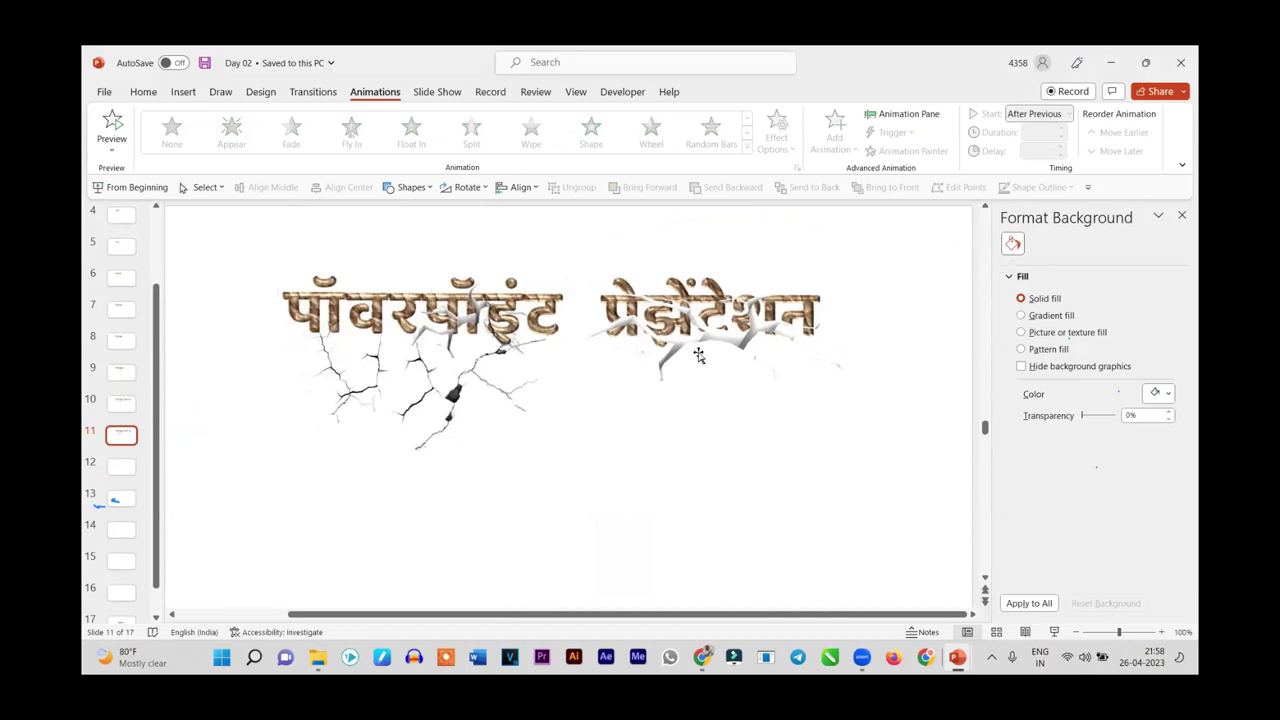
Duplicate slide 11 and return to slide 11
{"action": "scroll", "coordinate": [681, 362], "scroll_direction": "down", "scroll_amount": 2}
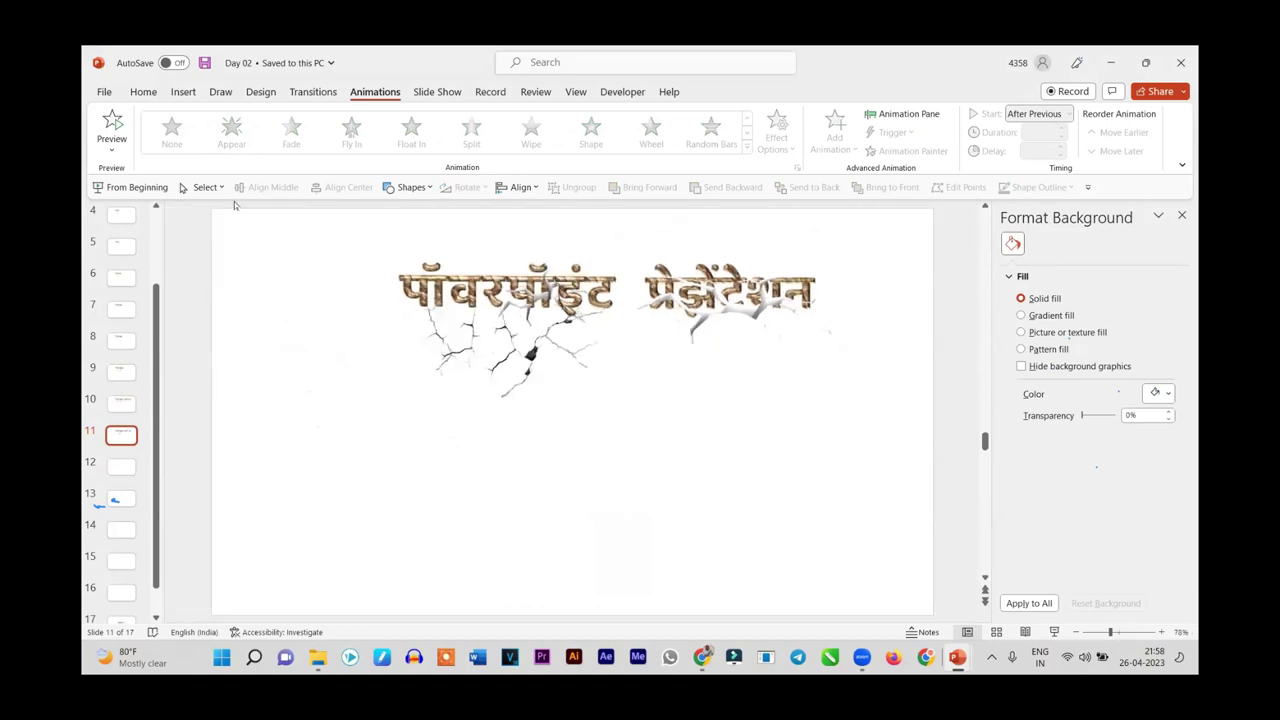
{"action": "right_click", "coordinate": [131, 443]}
{"action": "mouse_move", "coordinate": [190, 288]}
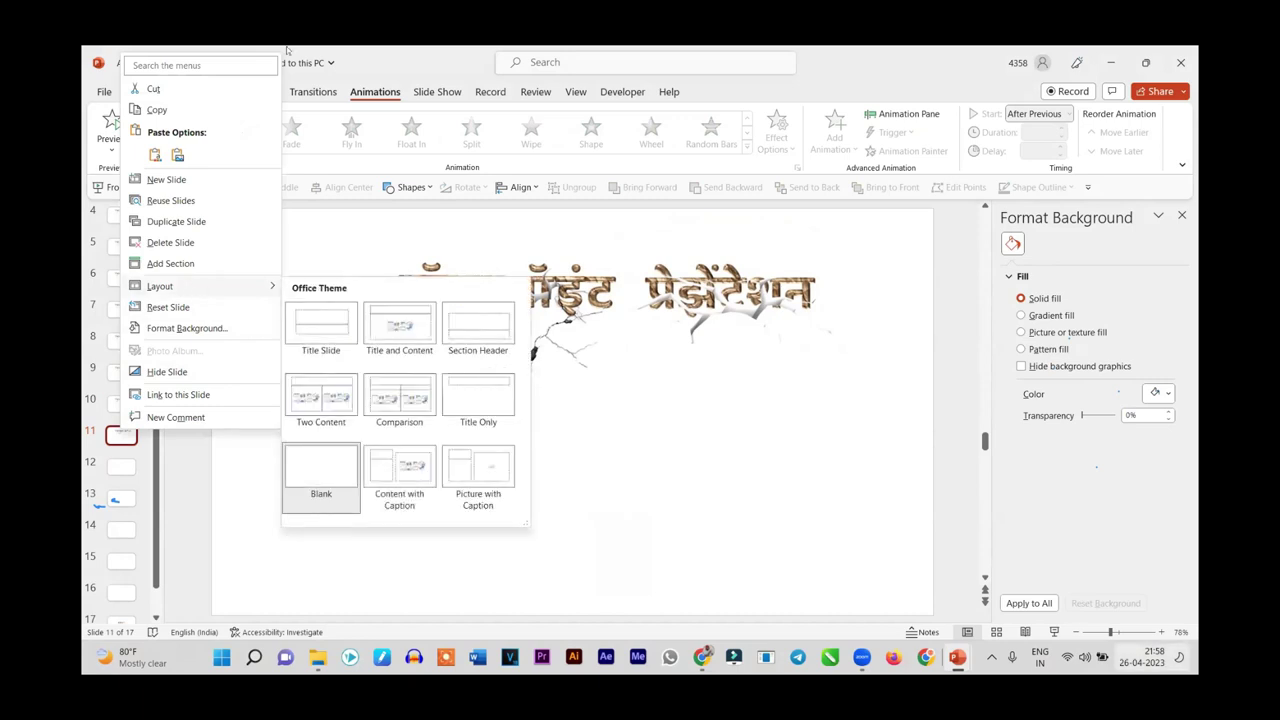
{"action": "left_click", "coordinate": [190, 221]}
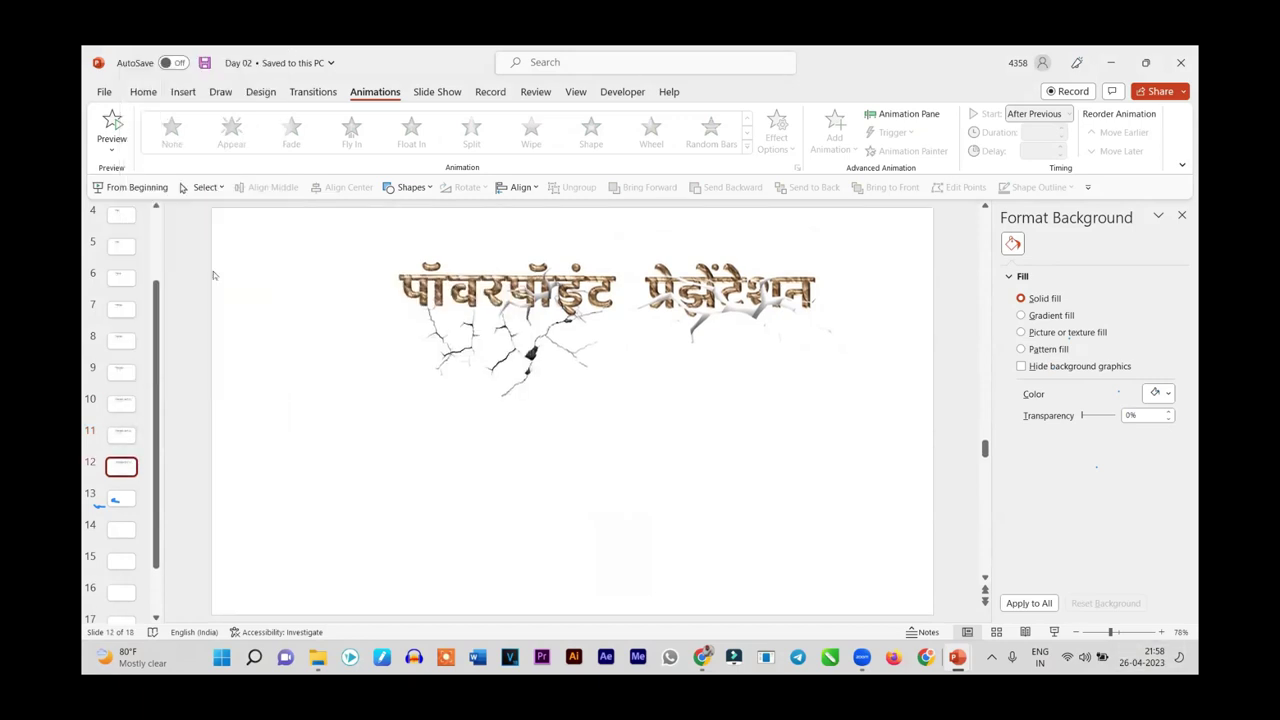
{"action": "left_click", "coordinate": [118, 433]}
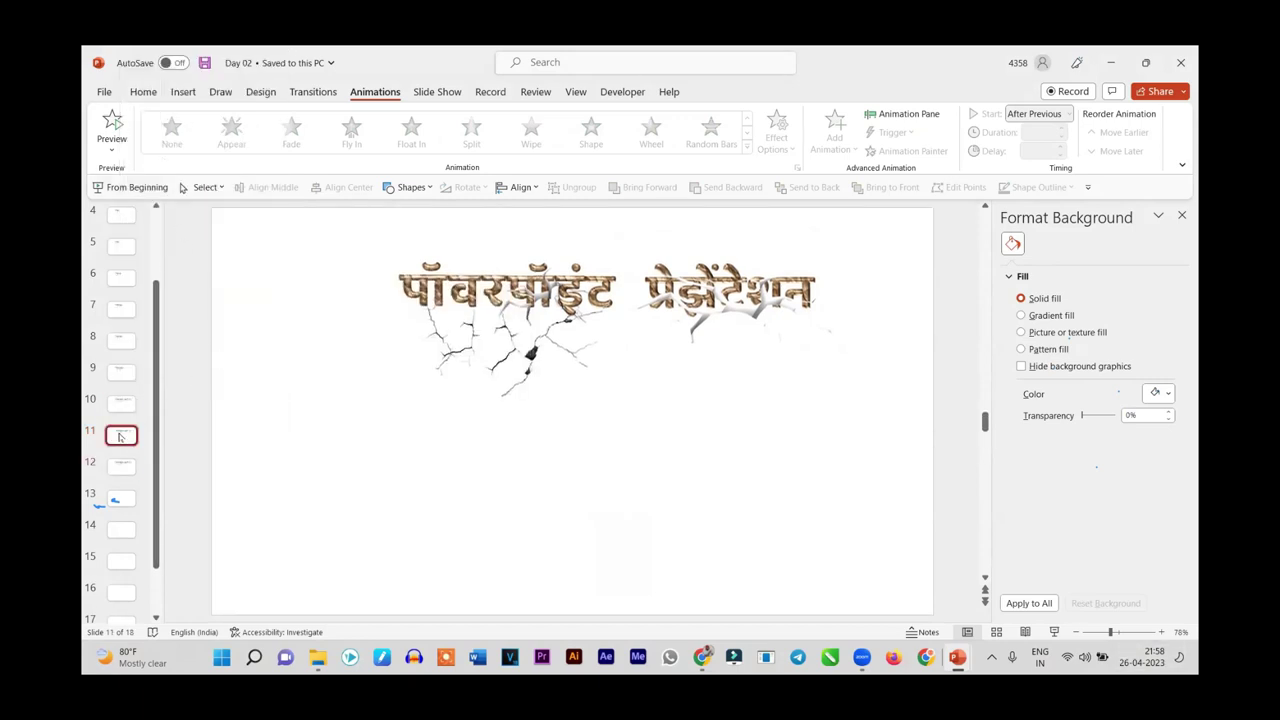
{"action": "left_click", "coordinate": [303, 92]}
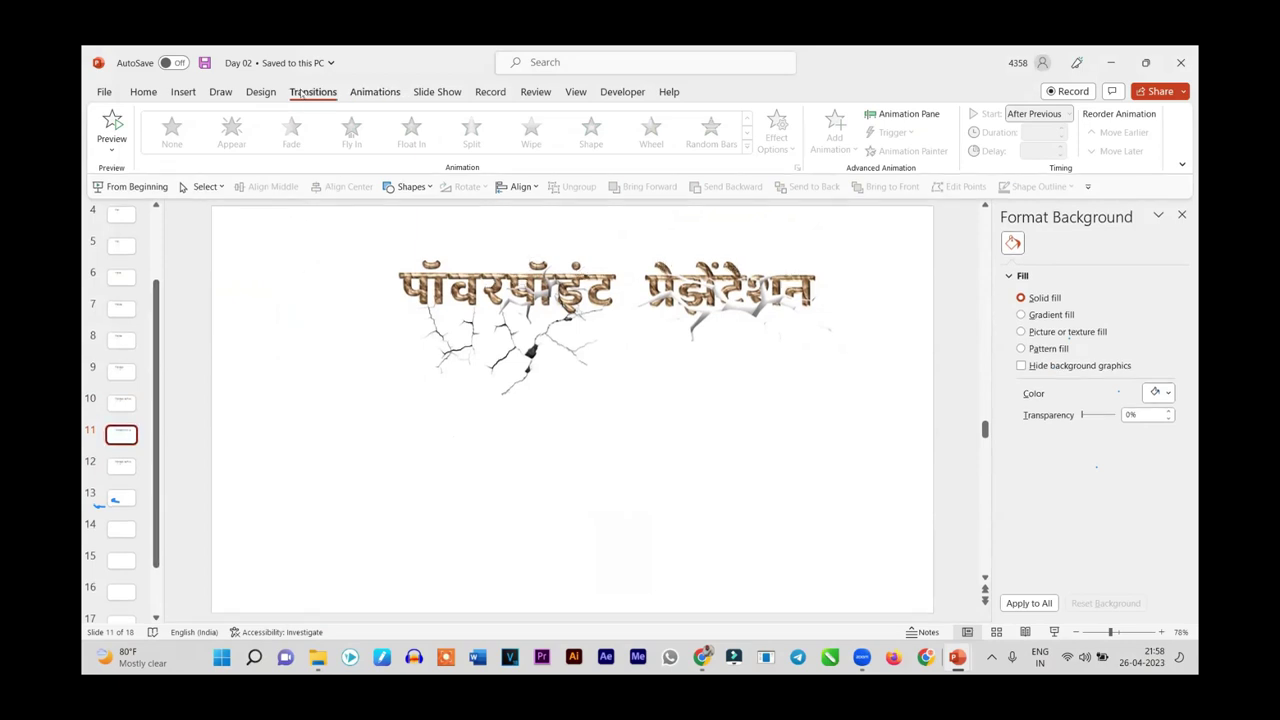
Draw a rectangle at the slide's top-left with no outline and white fill
{"action": "left_click", "coordinate": [178, 92]}
{"action": "left_click", "coordinate": [357, 135]}
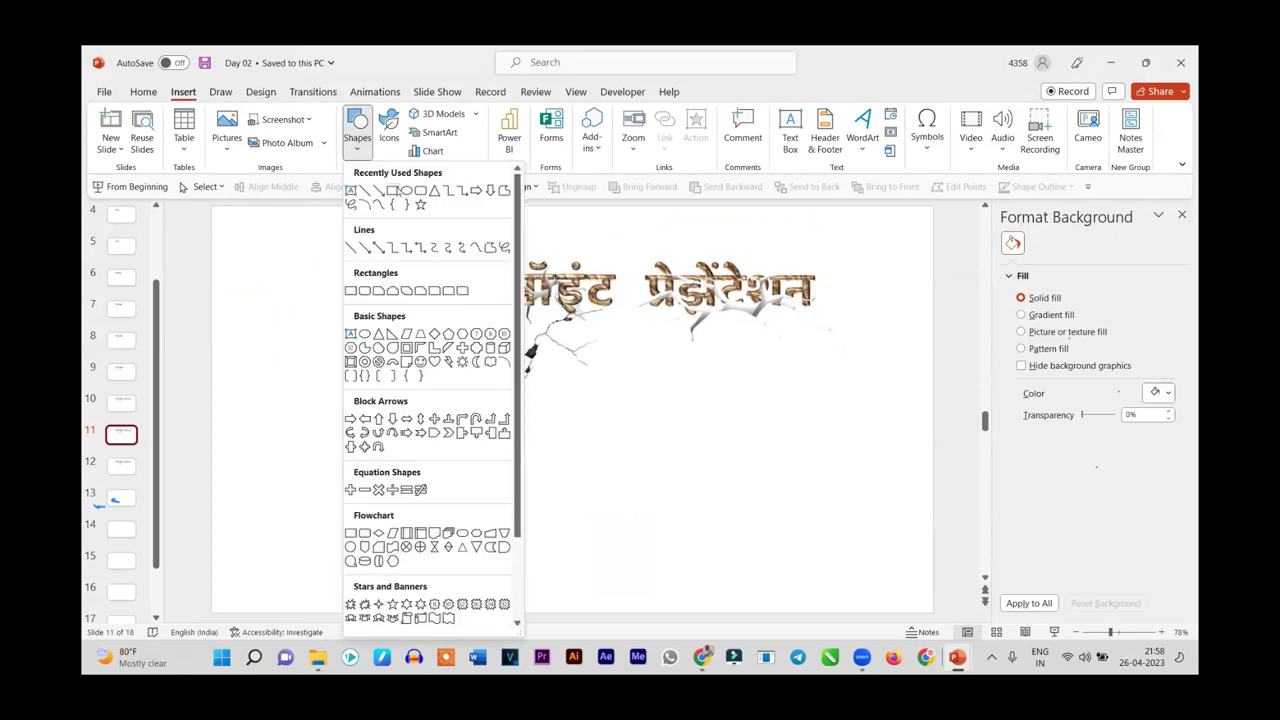
{"action": "left_click", "coordinate": [393, 190]}
{"action": "left_click_drag", "start_coordinate": [206, 246], "coordinate": [387, 321]}
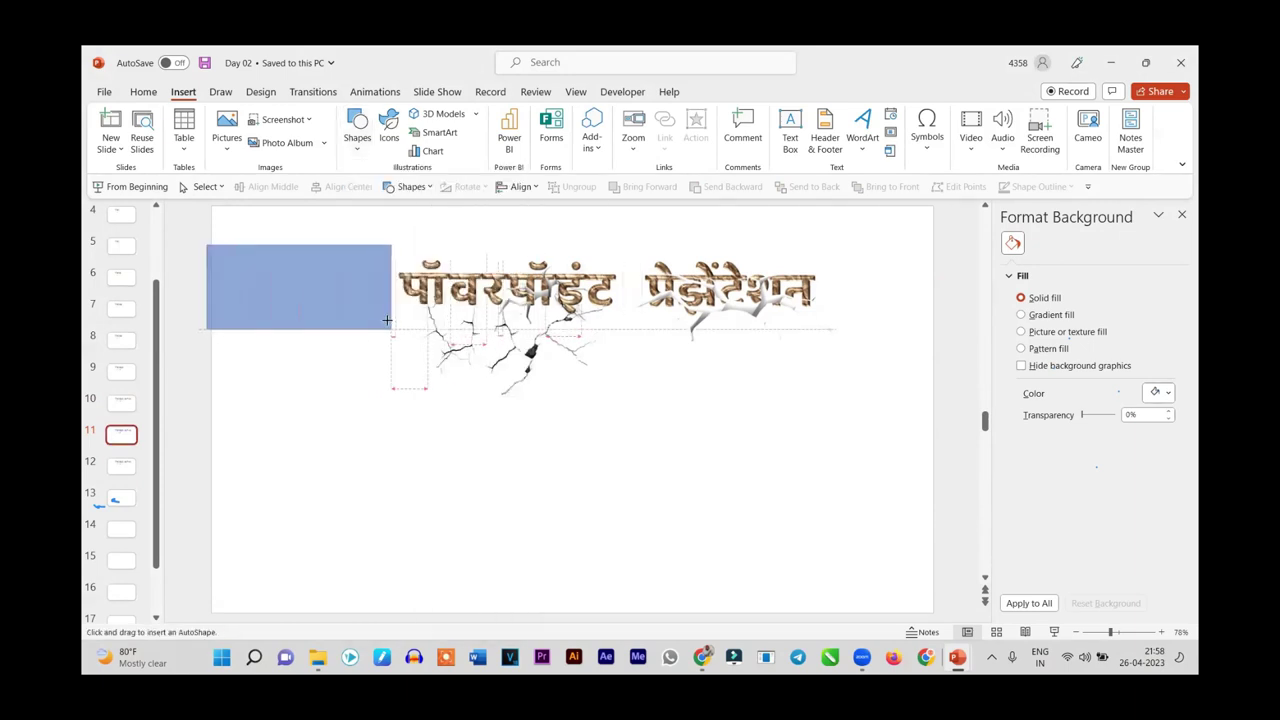
{"action": "left_click", "coordinate": [492, 134]}
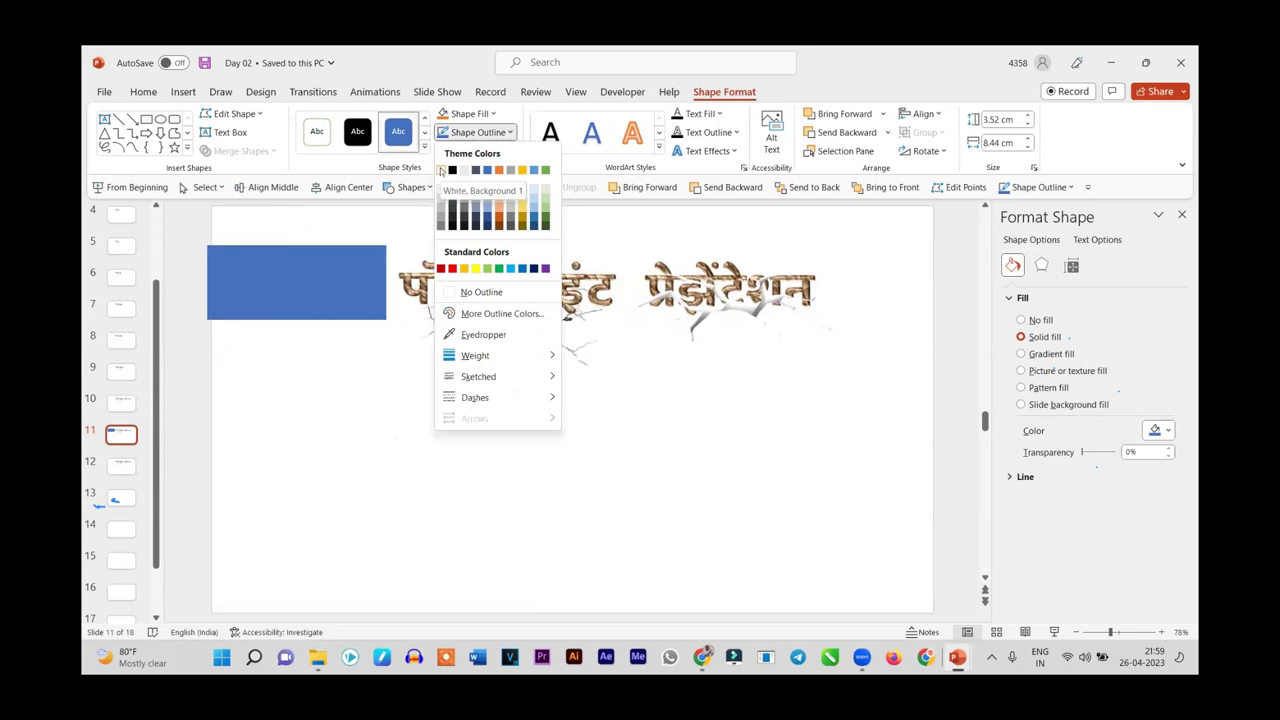
{"action": "left_click", "coordinate": [481, 292]}
{"action": "left_click", "coordinate": [488, 113]}
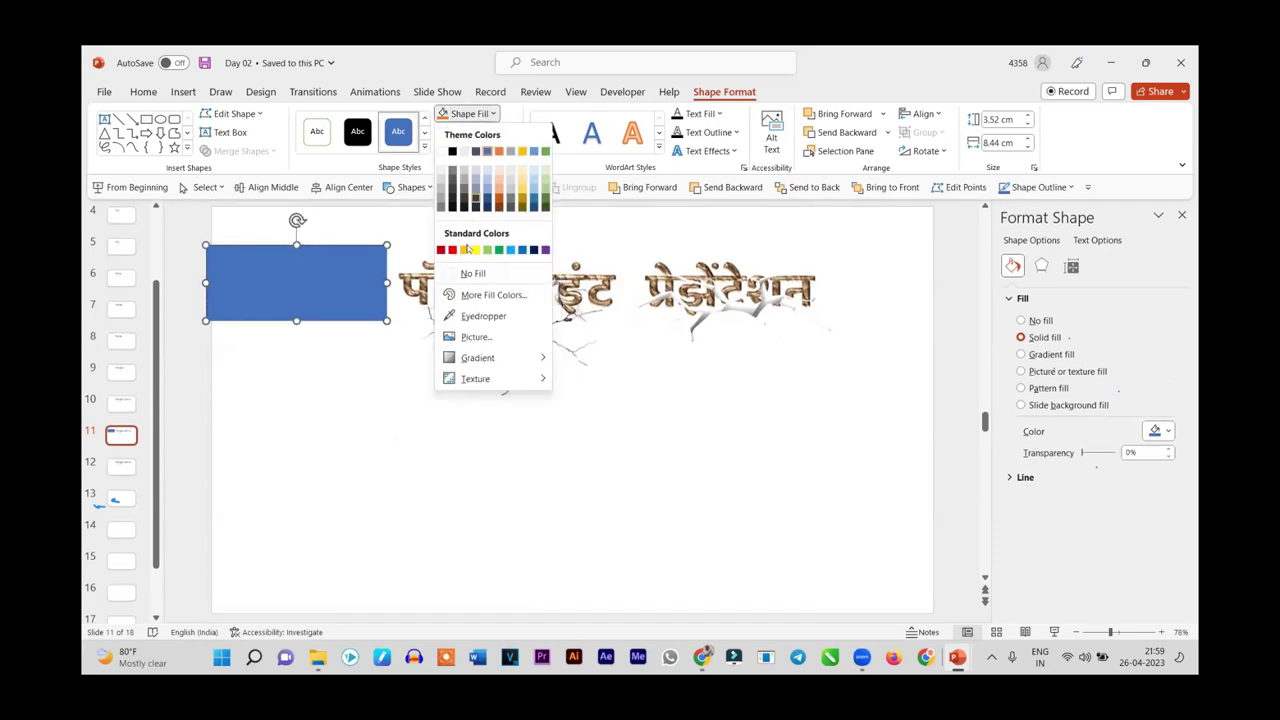
{"action": "left_click", "coordinate": [441, 152]}
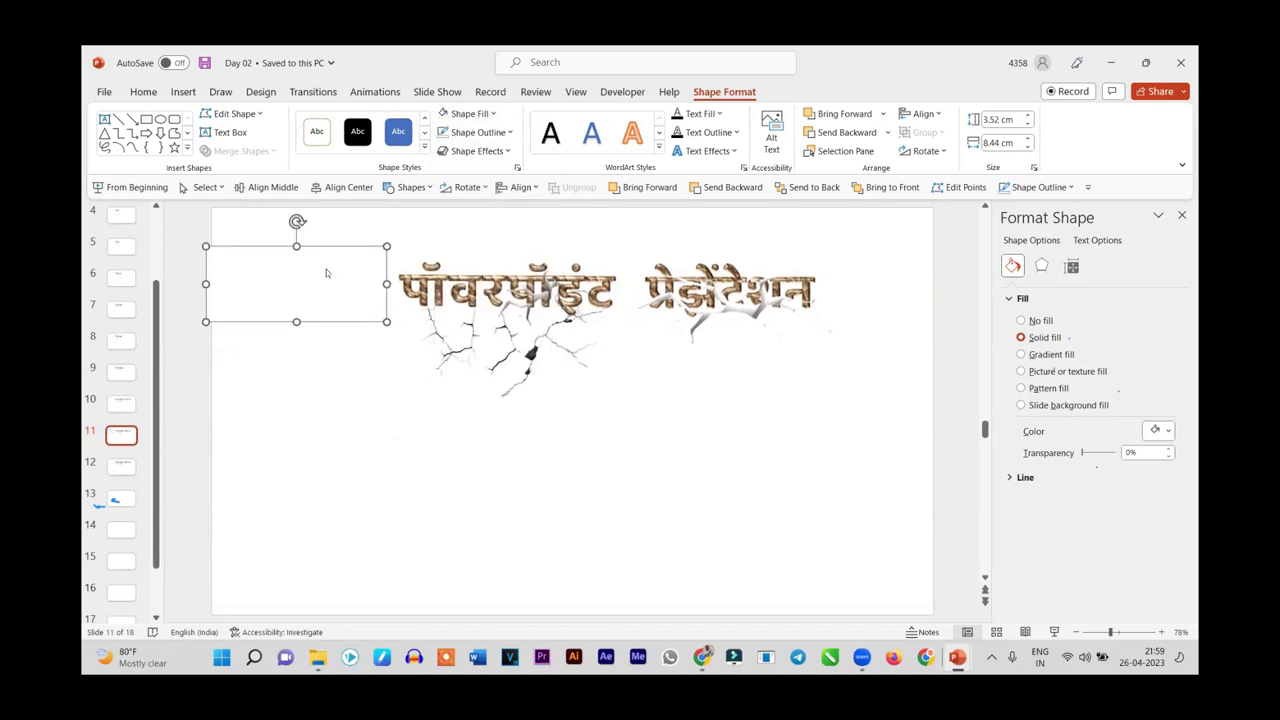
Resize and reposition the white rectangle to the left of the title
{"action": "right_click", "coordinate": [326, 269]}
{"action": "key", "text": "Escape"}
{"action": "mouse_move", "coordinate": [326, 300]}
{"action": "left_mouse_down"}
{"action": "mouse_move", "coordinate": [483, 399]}
{"action": "mouse_move", "coordinate": [485, 348]}
{"action": "mouse_move", "coordinate": [327, 331]}
{"action": "left_mouse_up"}
{"action": "right_click", "coordinate": [337, 300]}
{"action": "key", "text": "Escape"}
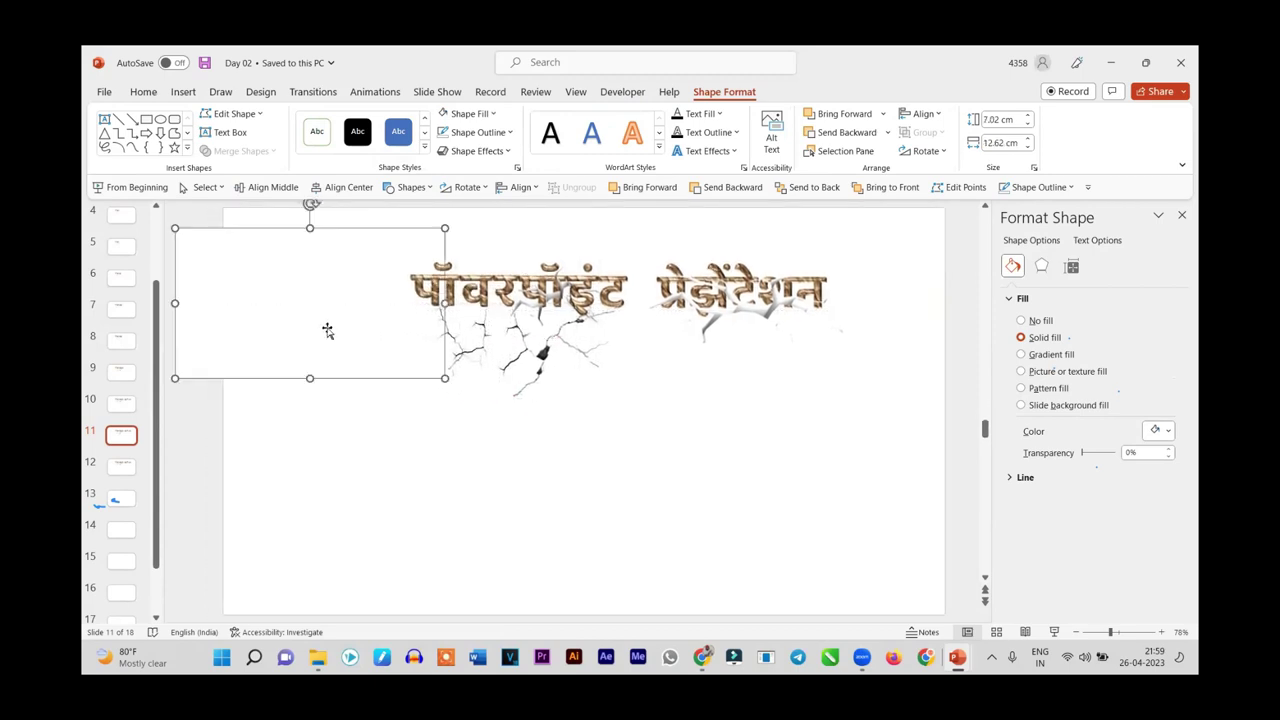
{"action": "right_click", "coordinate": [308, 314]}
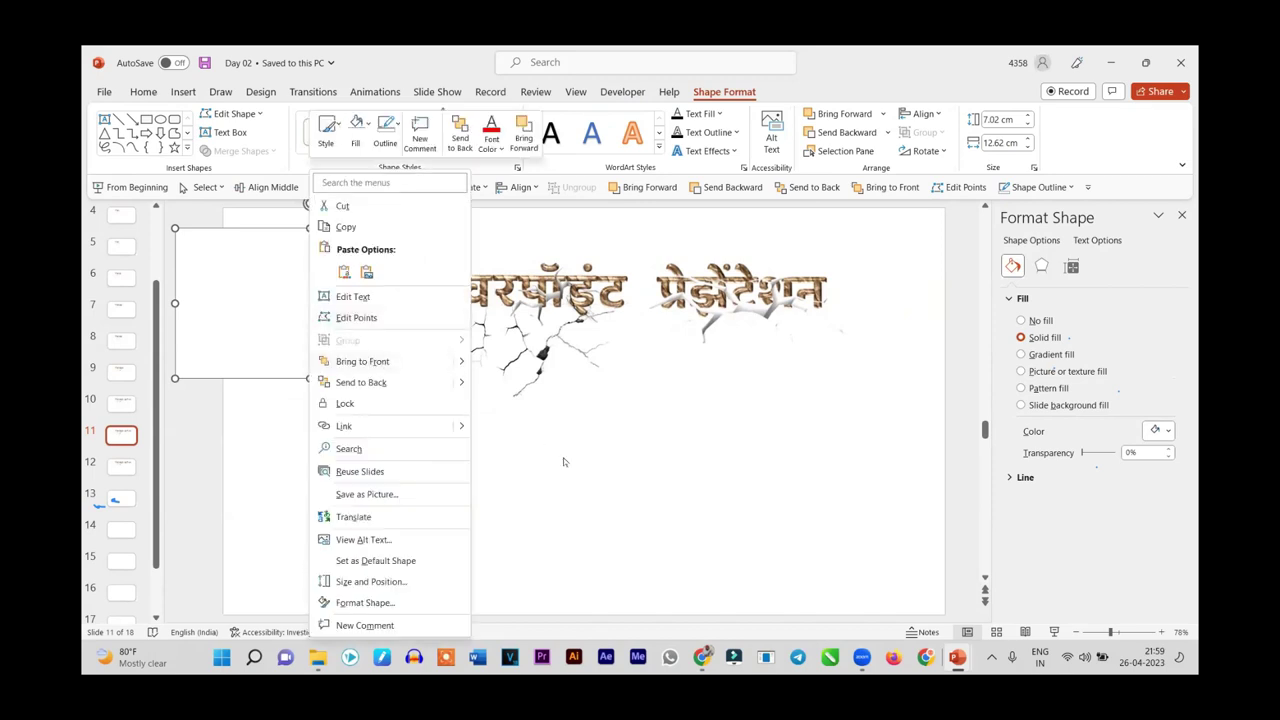
{"action": "key", "text": "Escape"}
Move the white rectangle to the slide's left edge, then select a title letter and crack
{"action": "left_click", "coordinate": [430, 283]}
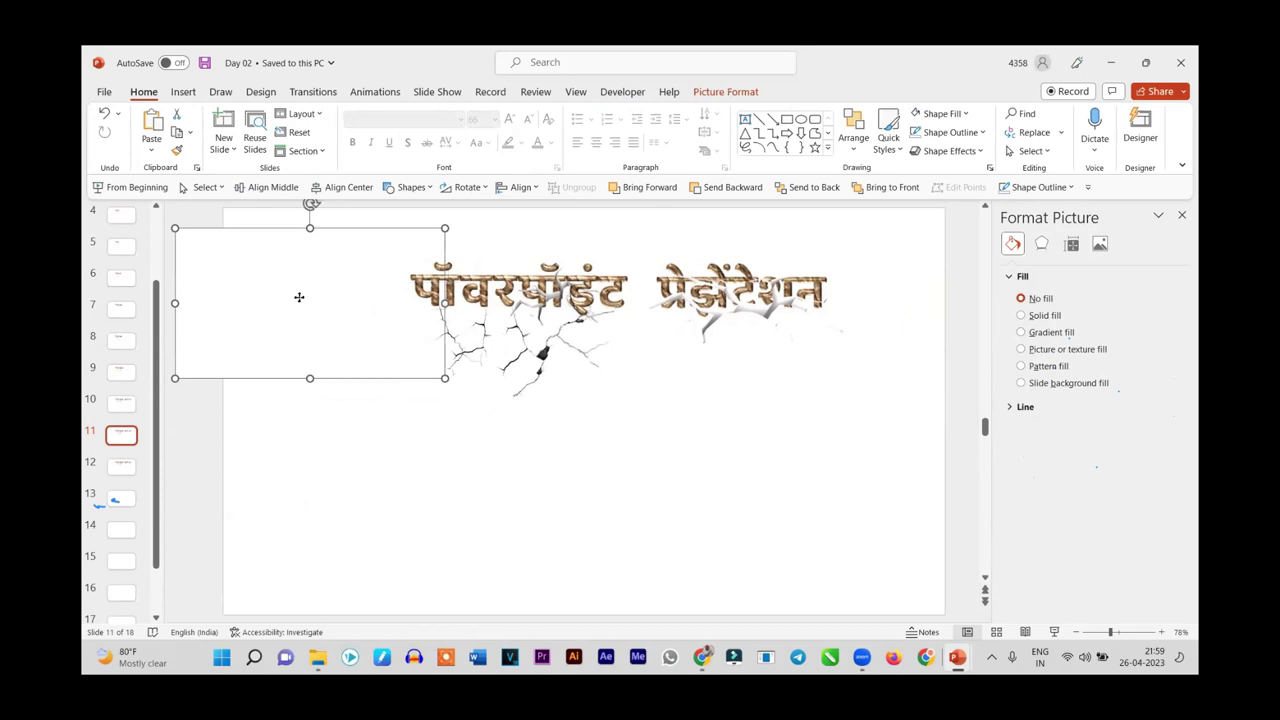
{"action": "left_click", "coordinate": [297, 297]}
{"action": "left_click_drag", "start_coordinate": [257, 303], "coordinate": [205, 300]}
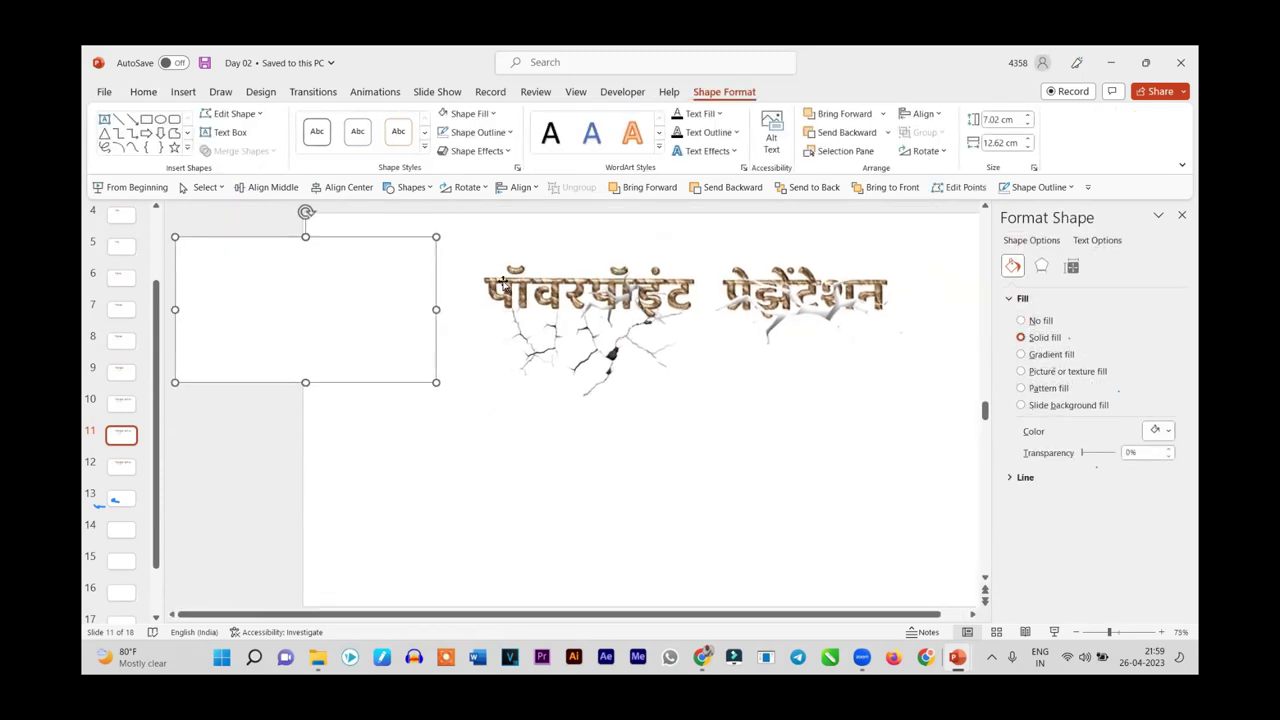
{"action": "left_click", "coordinate": [504, 285]}
{"action": "left_click", "coordinate": [550, 295], "text": "shift"}
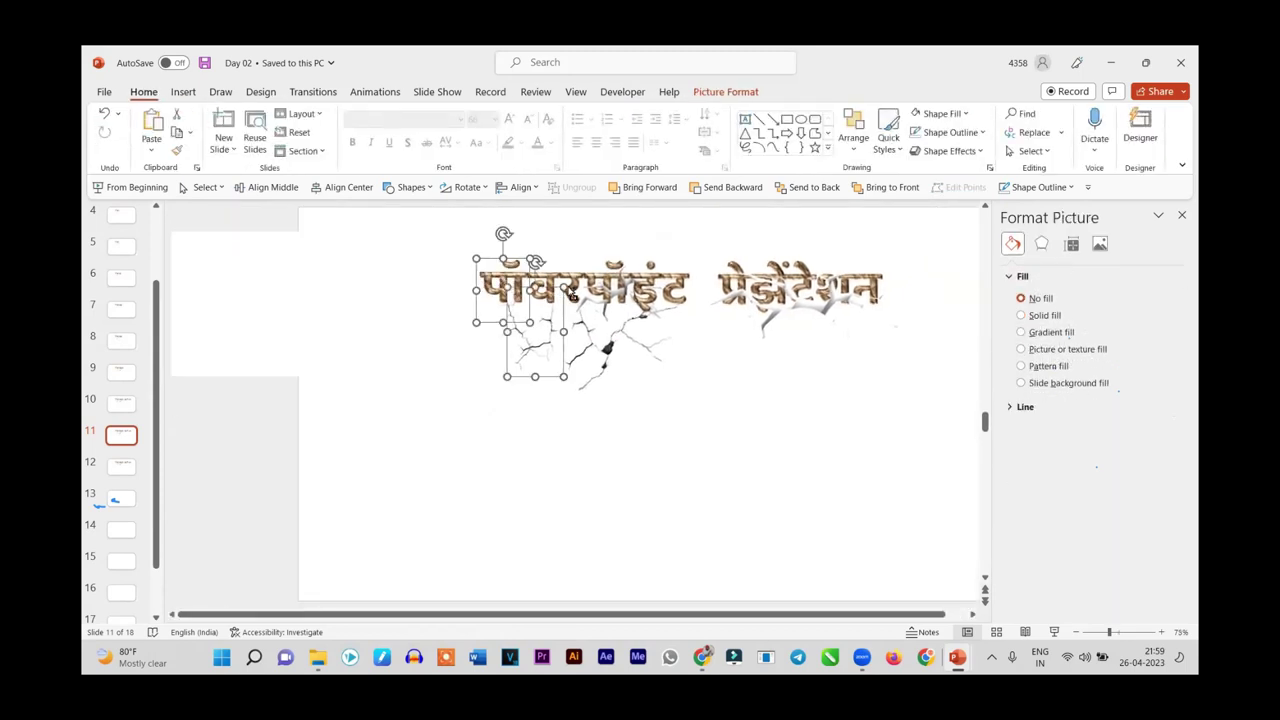
{"action": "scroll", "coordinate": [572, 294], "scroll_direction": "up", "scroll_amount": 5, "text": "ctrl"}
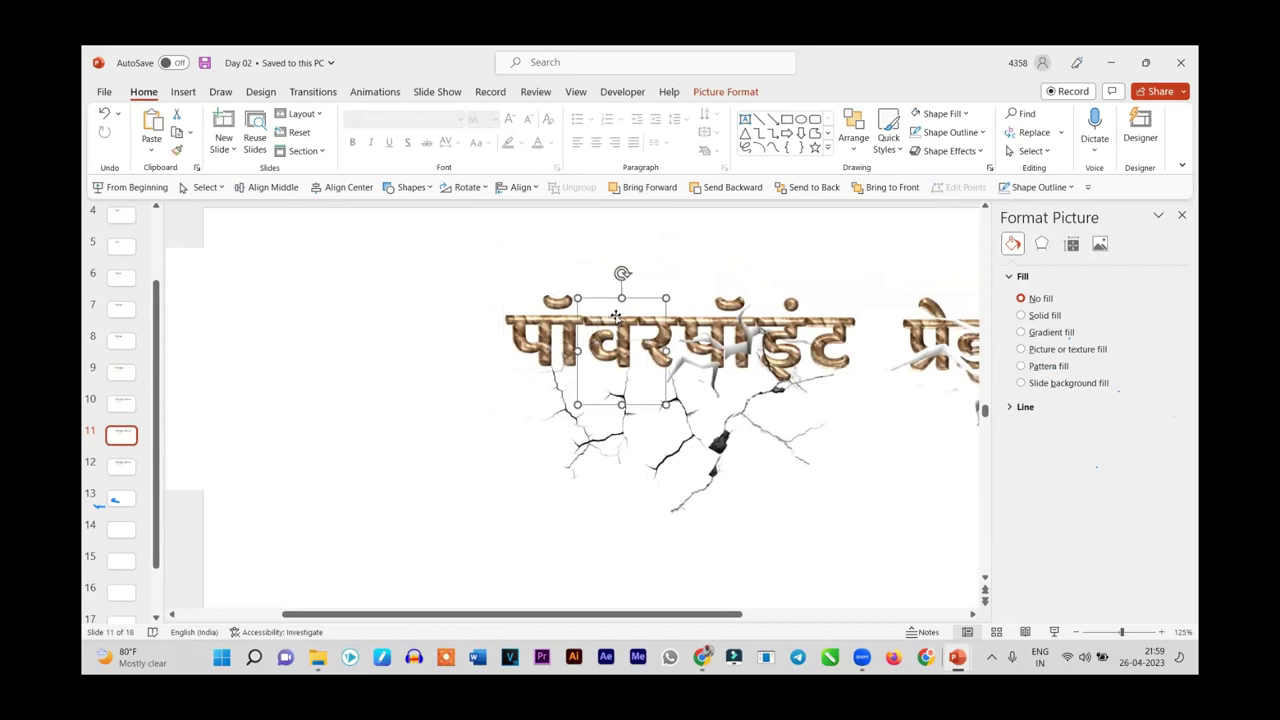
{"action": "left_click", "coordinate": [708, 92]}
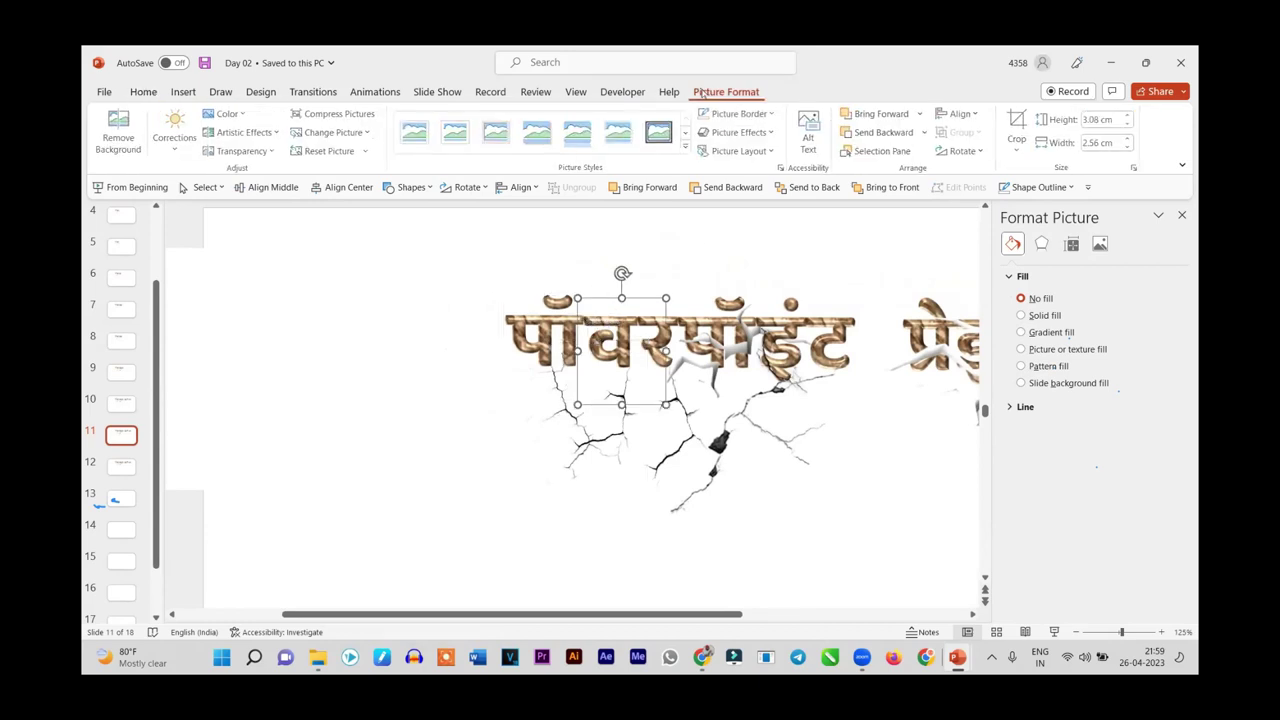
Show the Selection Pane and click through the title letter and crack pictures
{"action": "left_click", "coordinate": [877, 153]}
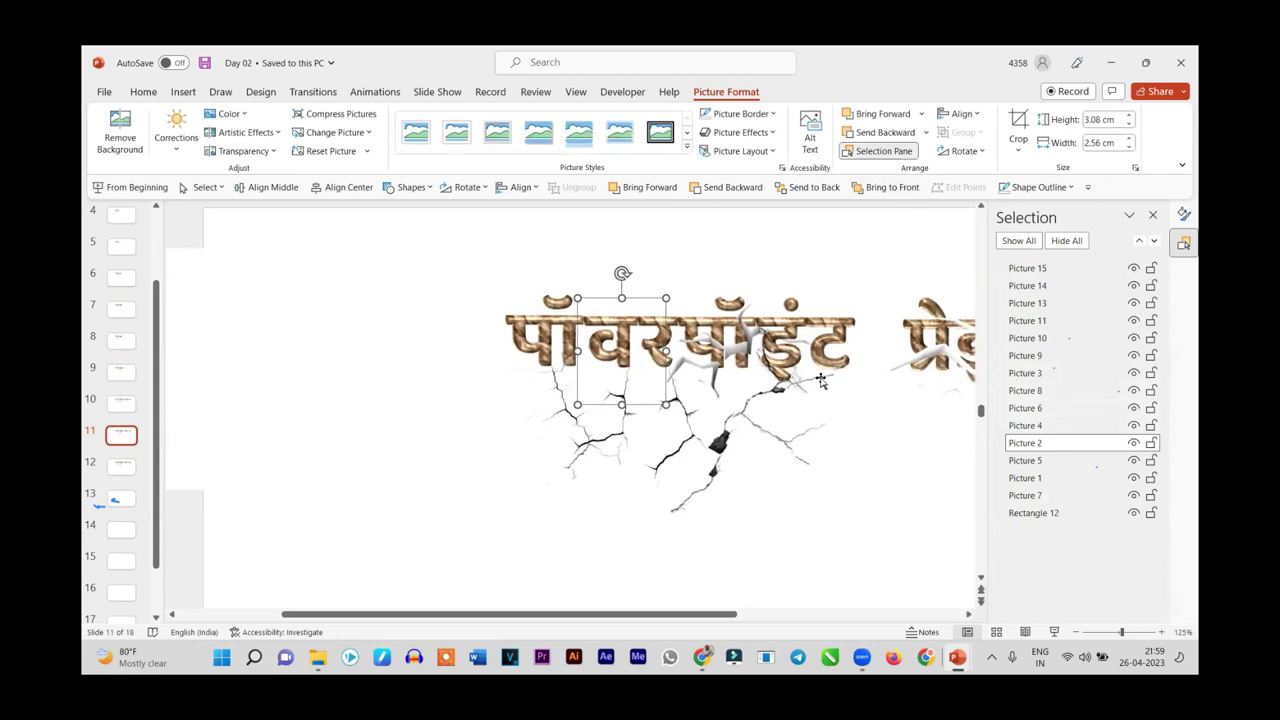
{"action": "left_click", "coordinate": [831, 333]}
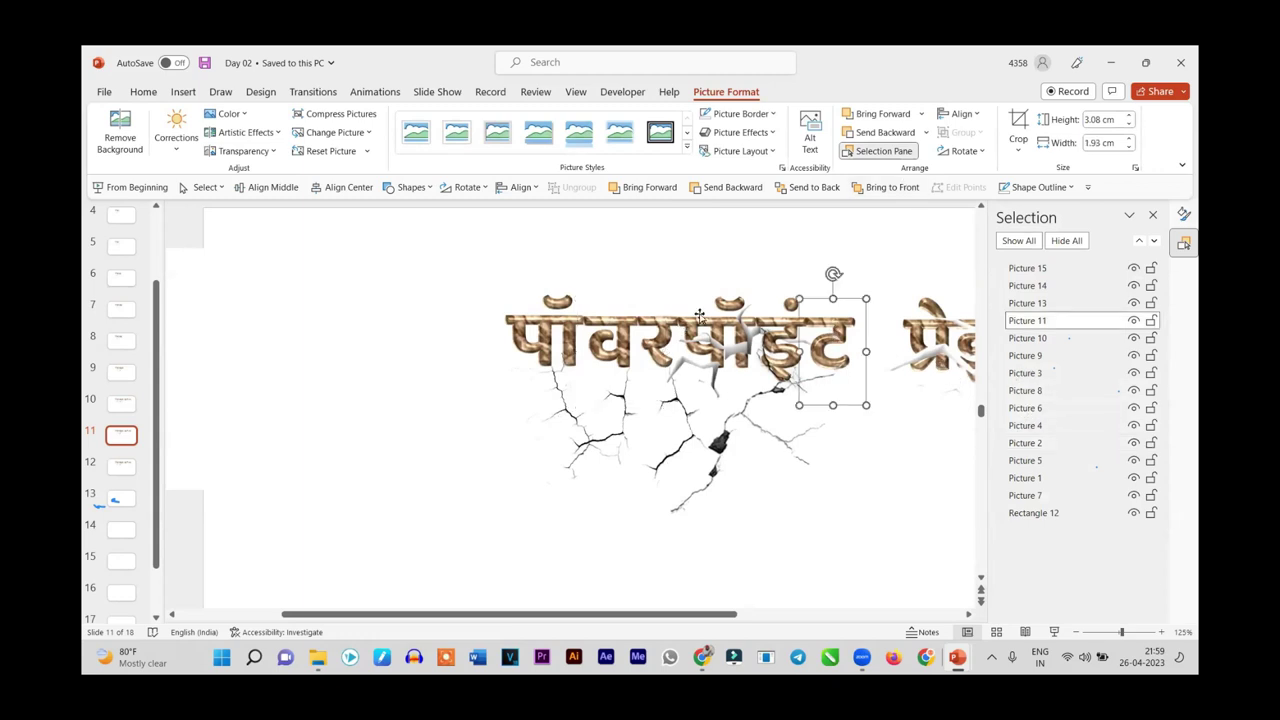
{"action": "left_click", "coordinate": [730, 312]}
{"action": "left_click", "coordinate": [525, 325]}
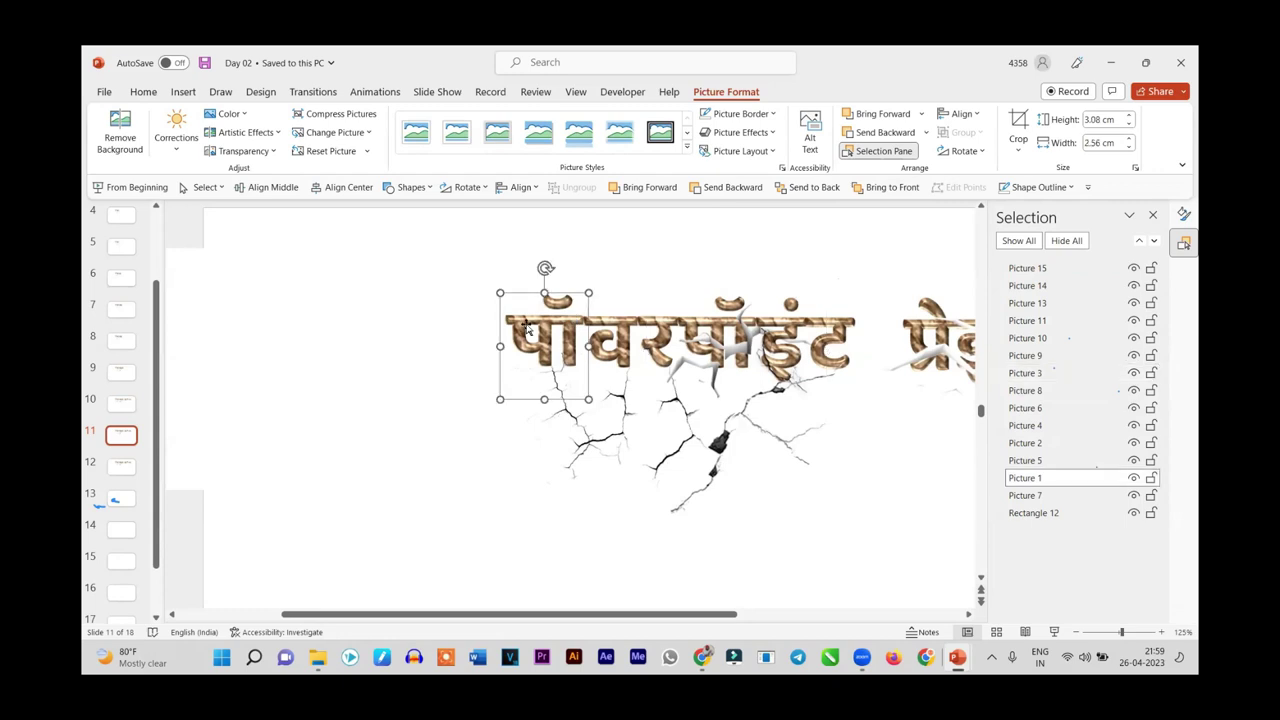
{"action": "left_click", "coordinate": [617, 327], "text": "shift"}
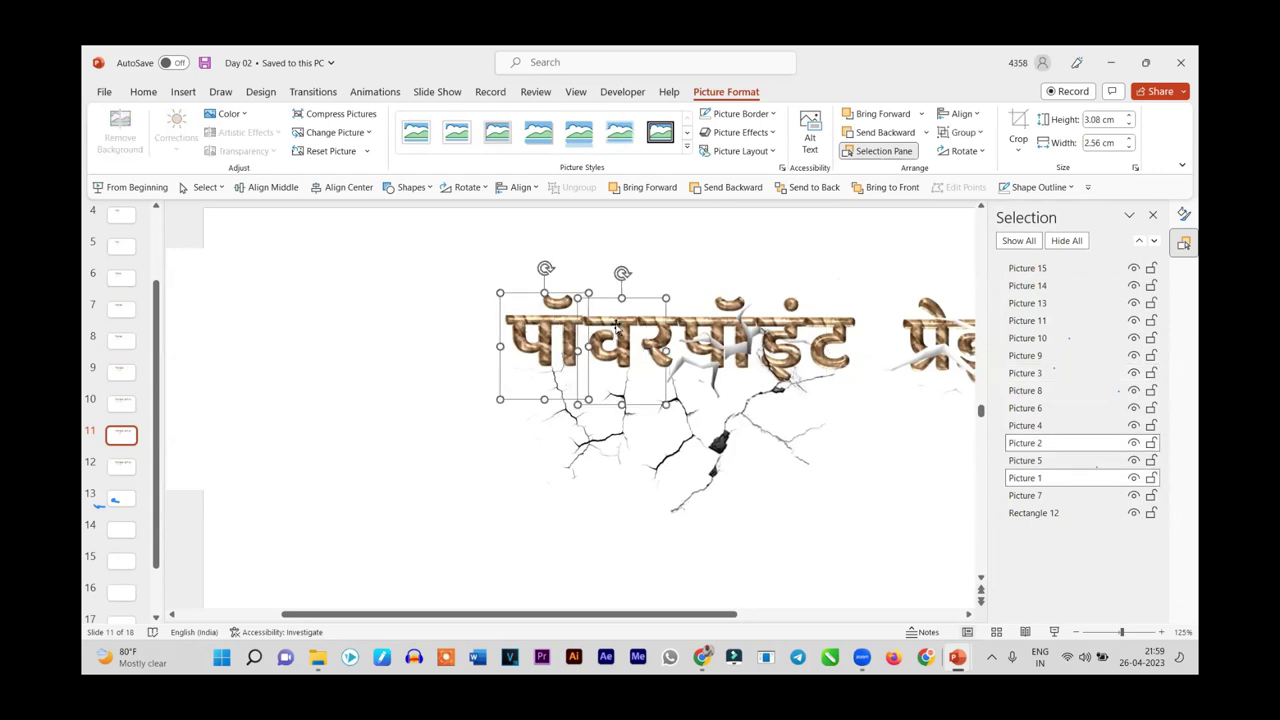
{"action": "scroll", "coordinate": [648, 406], "scroll_direction": "down", "scroll_amount": 5}
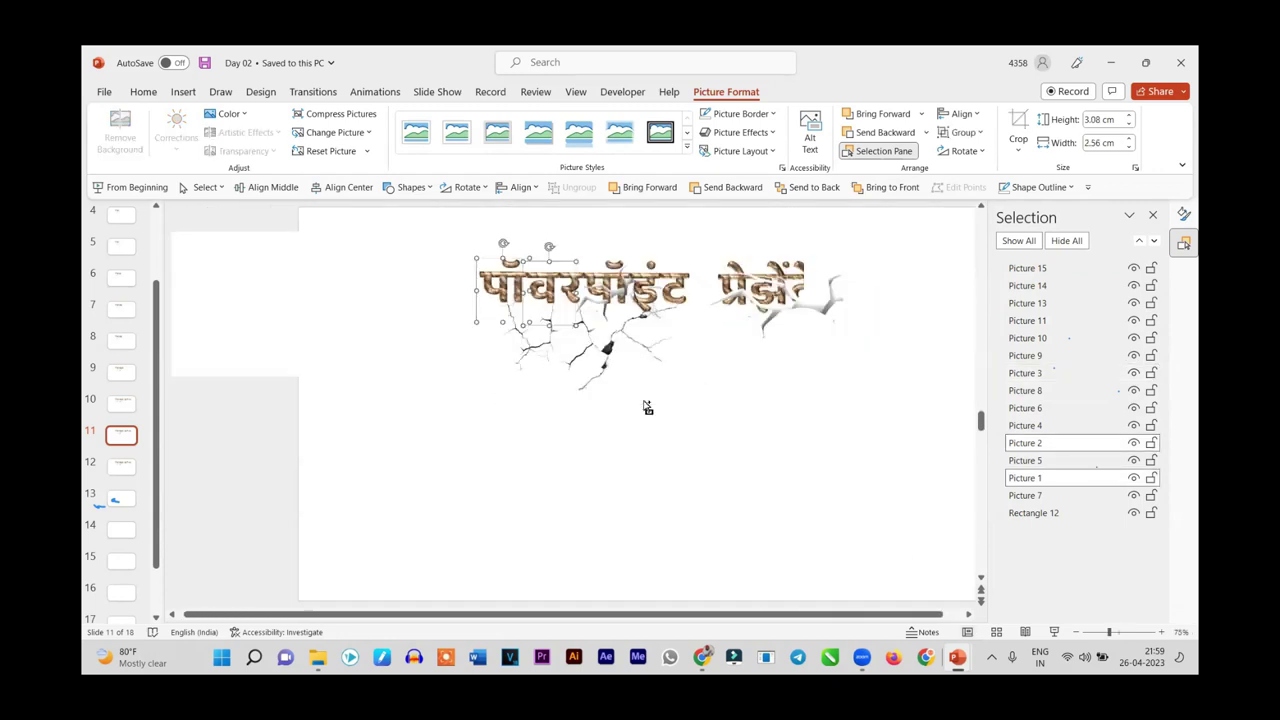
{"action": "left_click", "coordinate": [635, 399]}
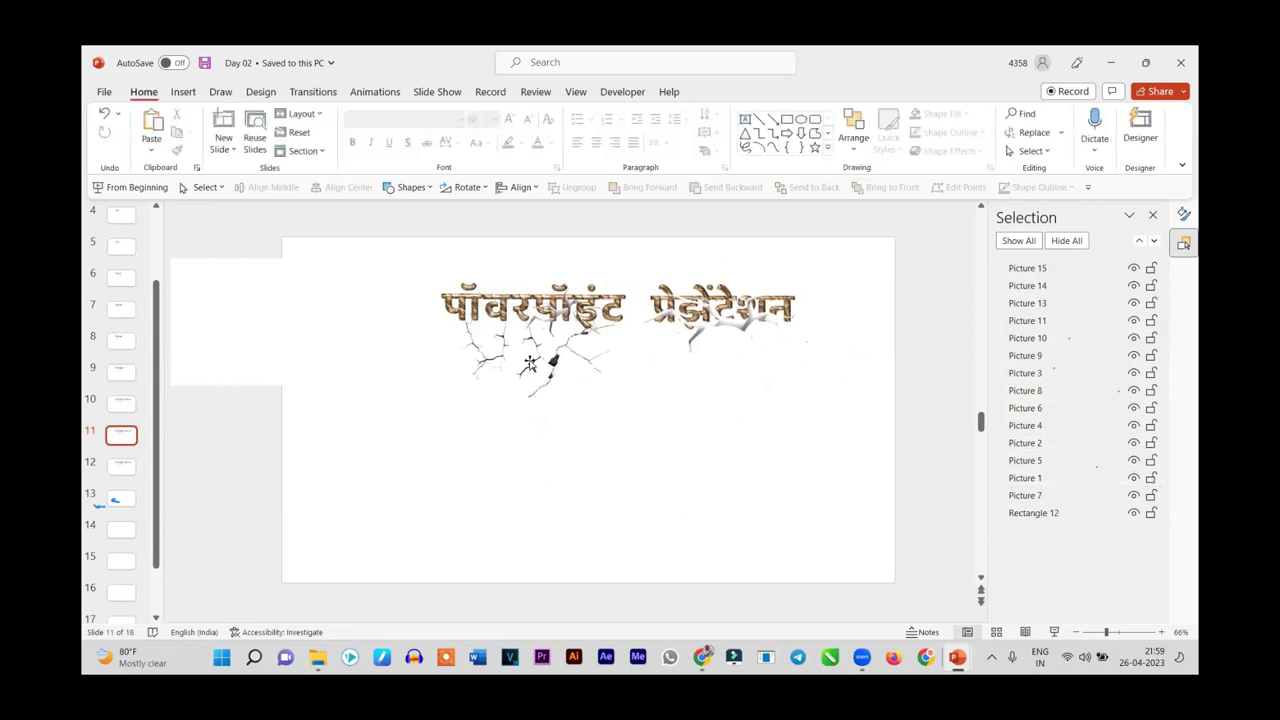
Drag Rectangle 12 over the slide's top-left corner and compare with slide 12
{"action": "left_click", "coordinate": [276, 325]}
{"action": "scroll", "coordinate": [360, 323], "scroll_direction": "up", "scroll_amount": 1}
{"action": "scroll", "coordinate": [320, 306], "scroll_direction": "up", "scroll_amount": 1}
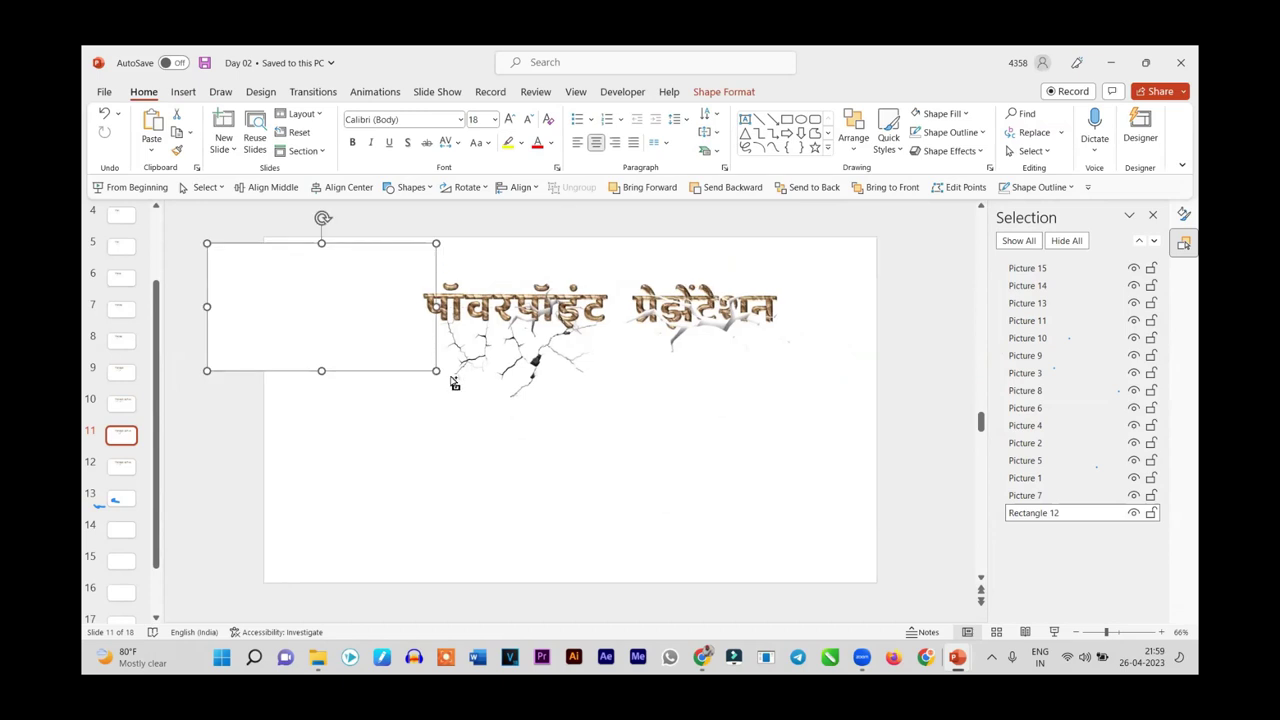
{"action": "scroll", "coordinate": [452, 383], "scroll_direction": "up", "scroll_amount": 2}
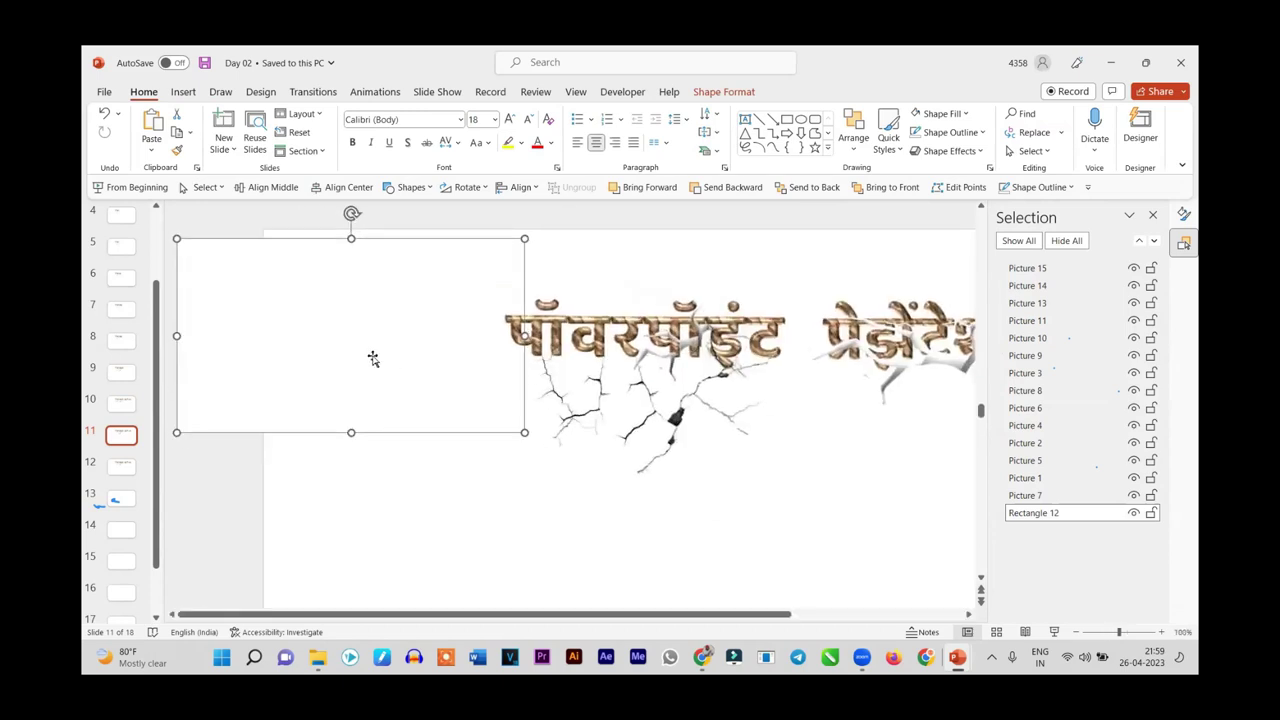
{"action": "scroll", "coordinate": [480, 374], "scroll_direction": "down", "scroll_amount": 1}
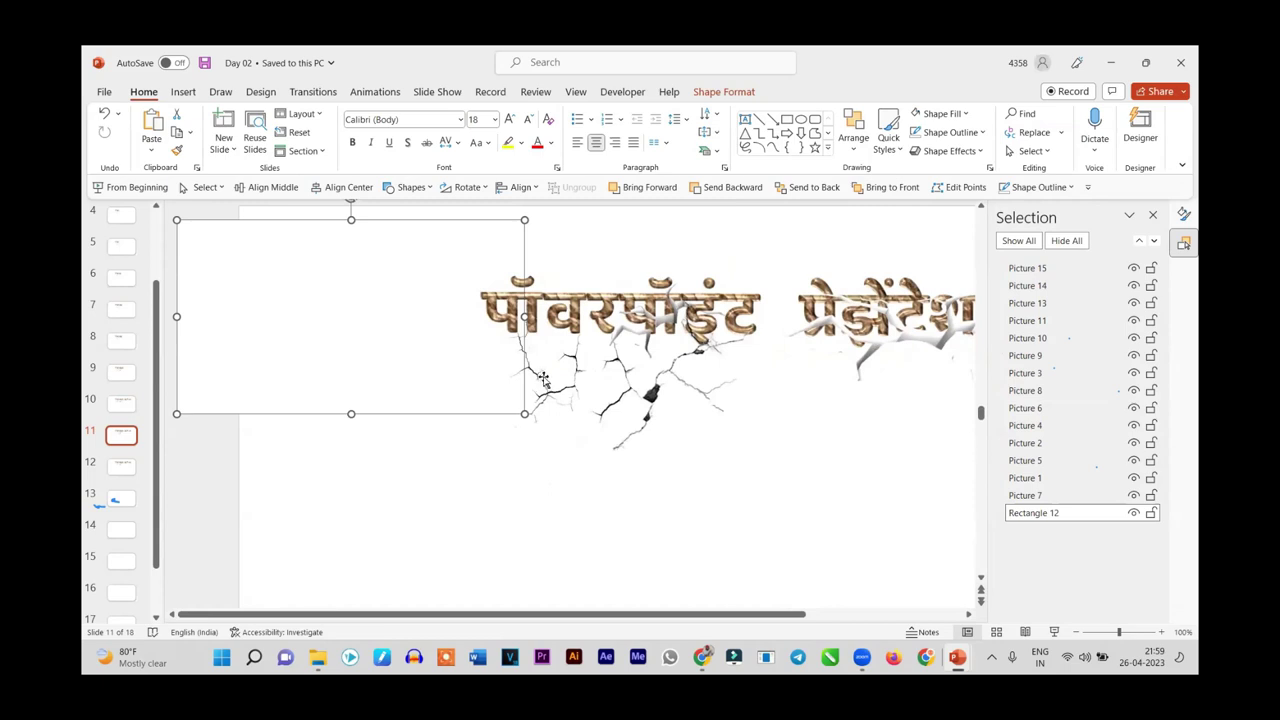
{"action": "mouse_move", "coordinate": [403, 334]}
{"action": "left_mouse_down"}
{"action": "mouse_move", "coordinate": [427, 320]}
{"action": "mouse_move", "coordinate": [366, 331]}
{"action": "left_mouse_up"}
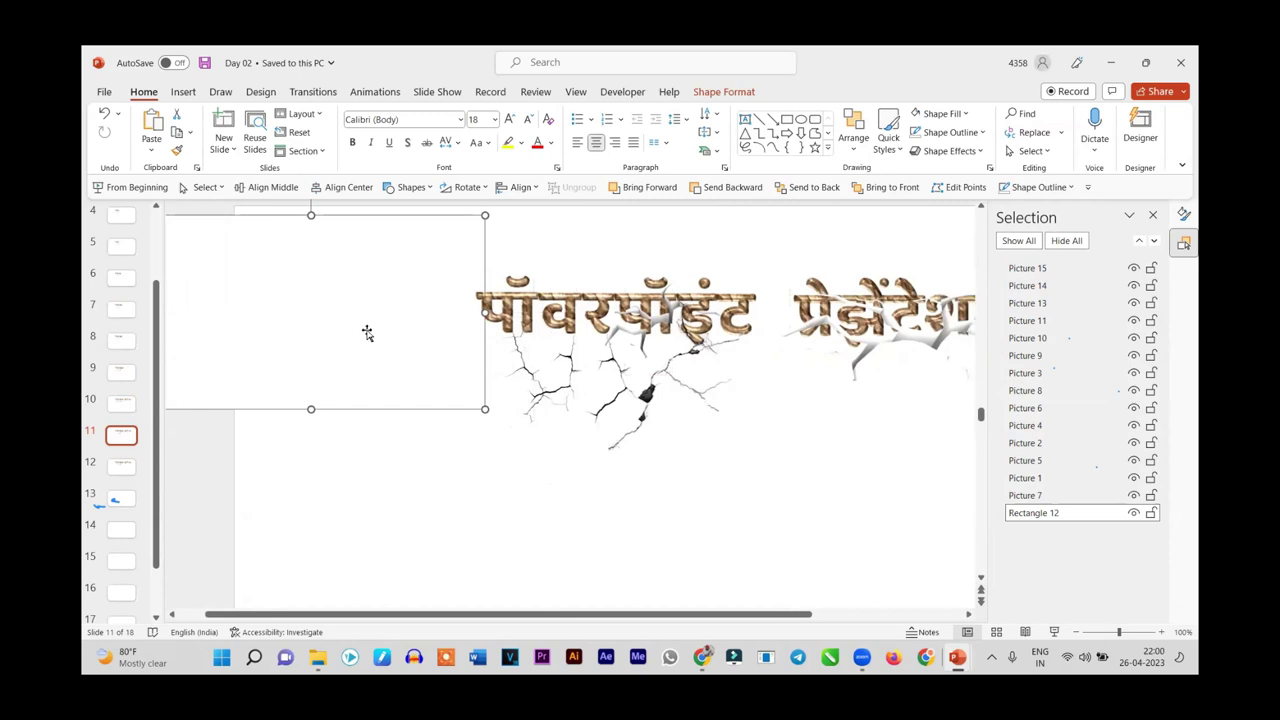
{"action": "left_click", "coordinate": [121, 467]}
{"action": "key", "text": "Up"}
{"action": "left_click", "coordinate": [311, 315]}
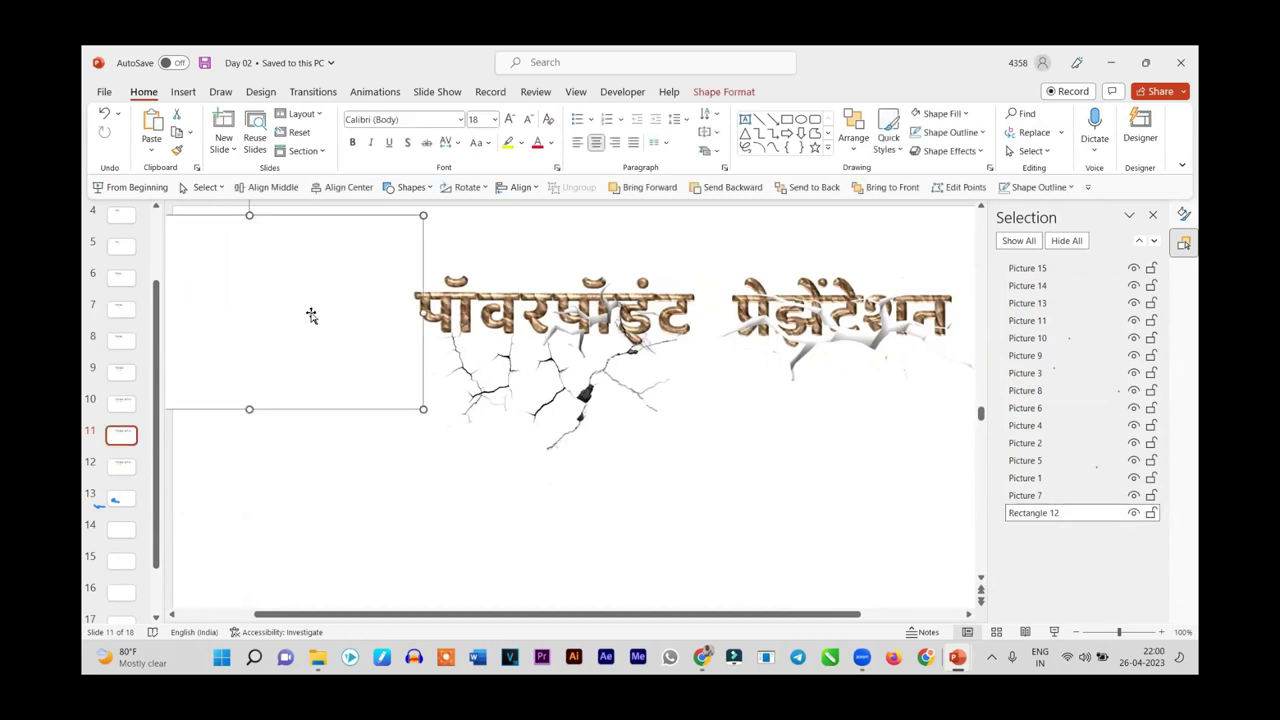
{"action": "left_click", "coordinate": [121, 467]}
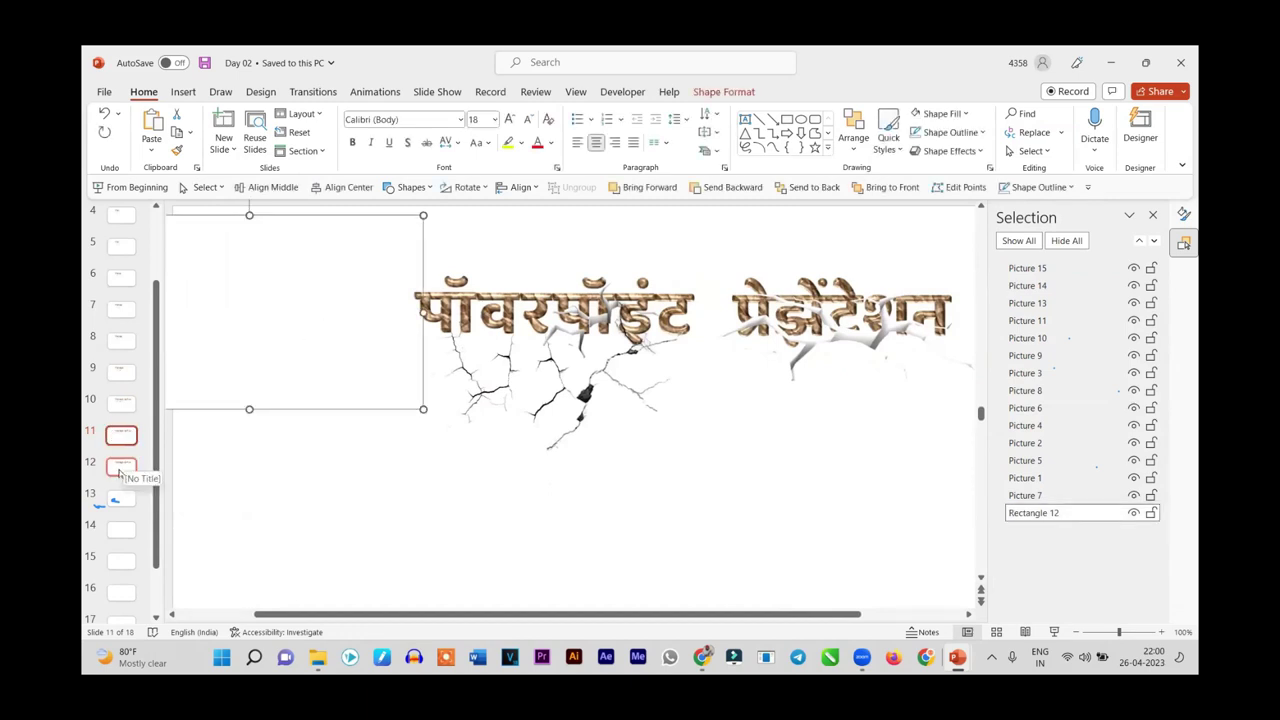
Paste the white rectangle onto slide 12, try positioning it, then delete it
{"action": "key", "text": "ctrl+v"}
{"action": "mouse_move", "coordinate": [360, 366]}
{"action": "left_mouse_down"}
{"action": "mouse_move", "coordinate": [350, 369]}
{"action": "mouse_move", "coordinate": [366, 377]}
{"action": "left_mouse_up"}
{"action": "scroll", "coordinate": [380, 374], "scroll_direction": "down", "scroll_amount": 2, "text": "ctrl"}
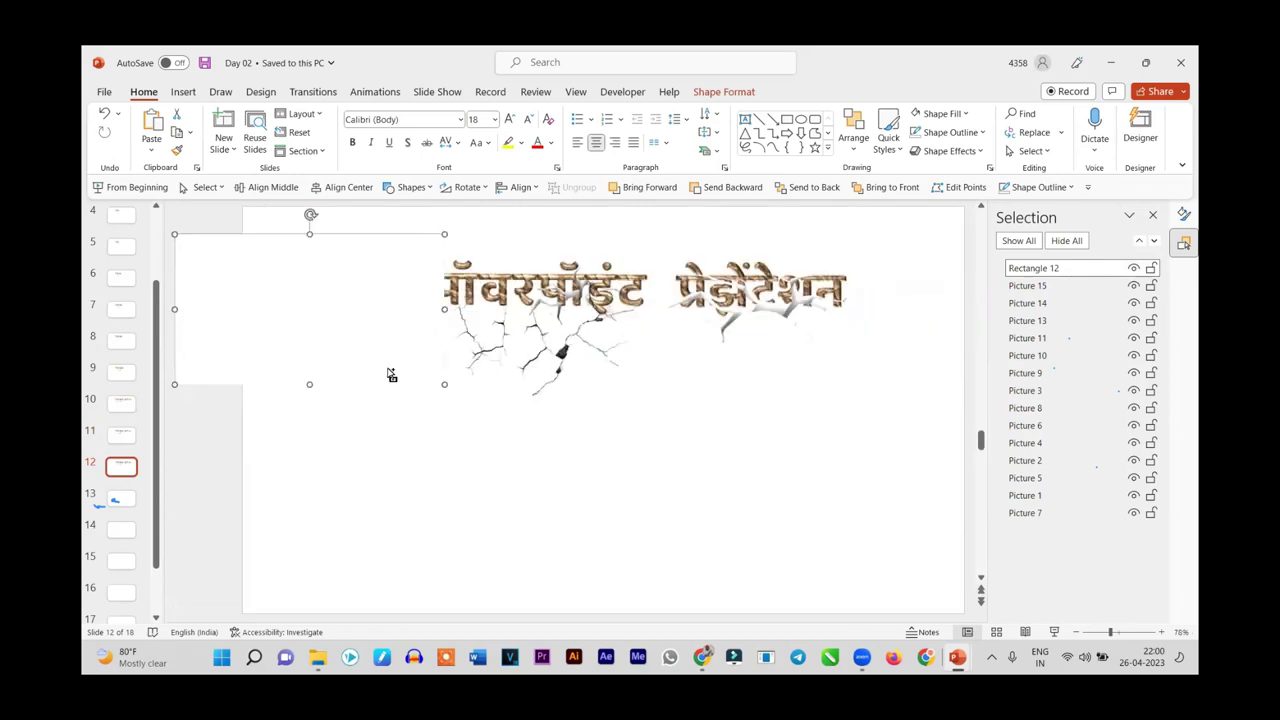
{"action": "left_click_drag", "start_coordinate": [445, 310], "coordinate": [893, 345]}
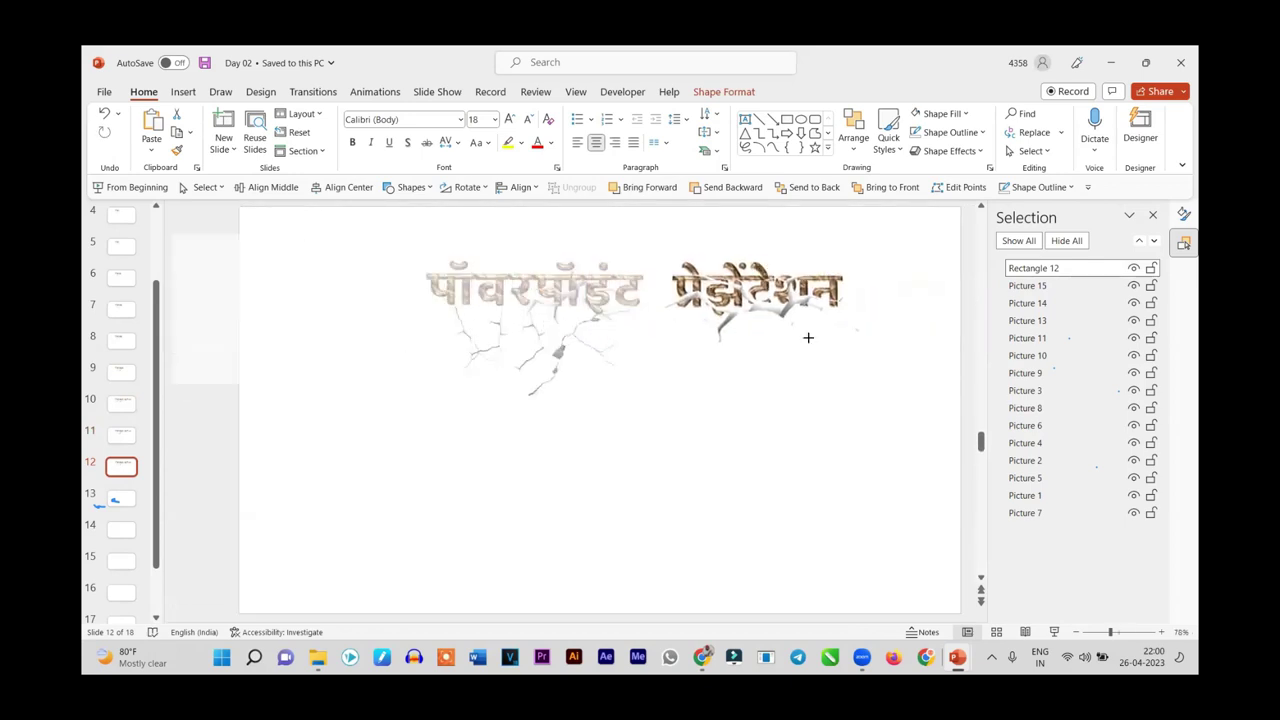
{"action": "left_click_drag", "start_coordinate": [686, 337], "coordinate": [713, 437]}
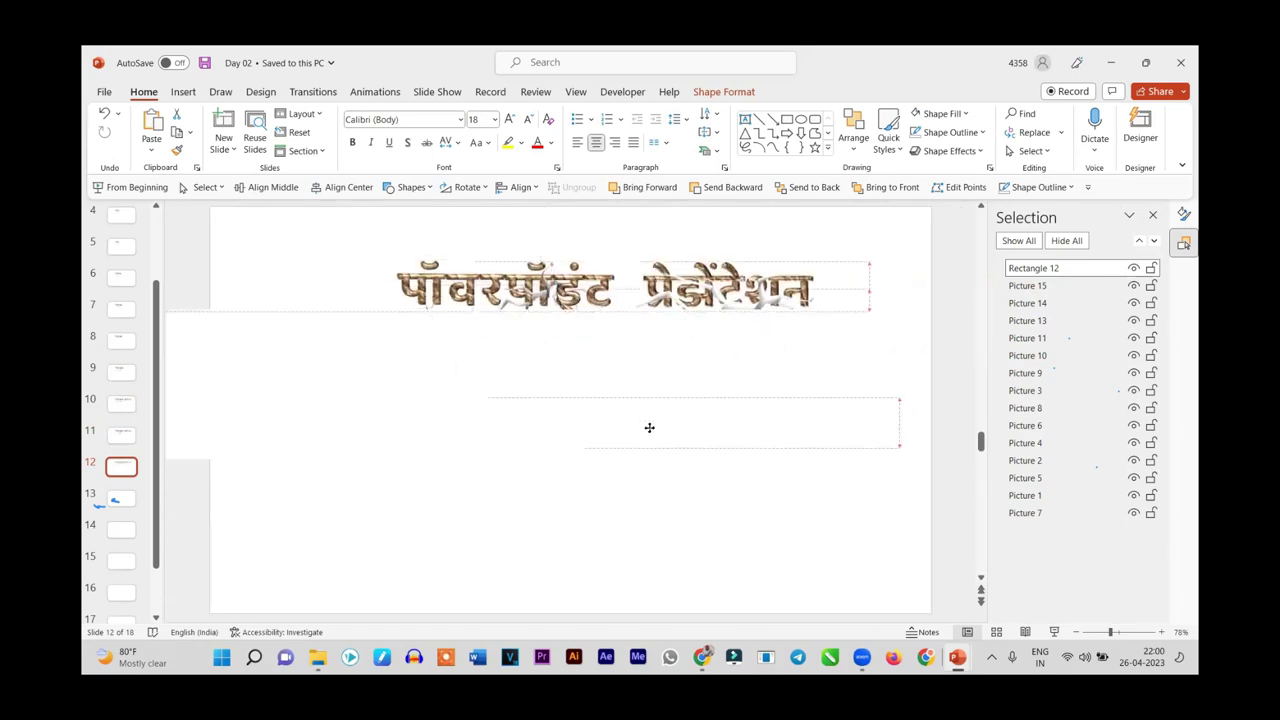
{"action": "key", "text": "Delete"}
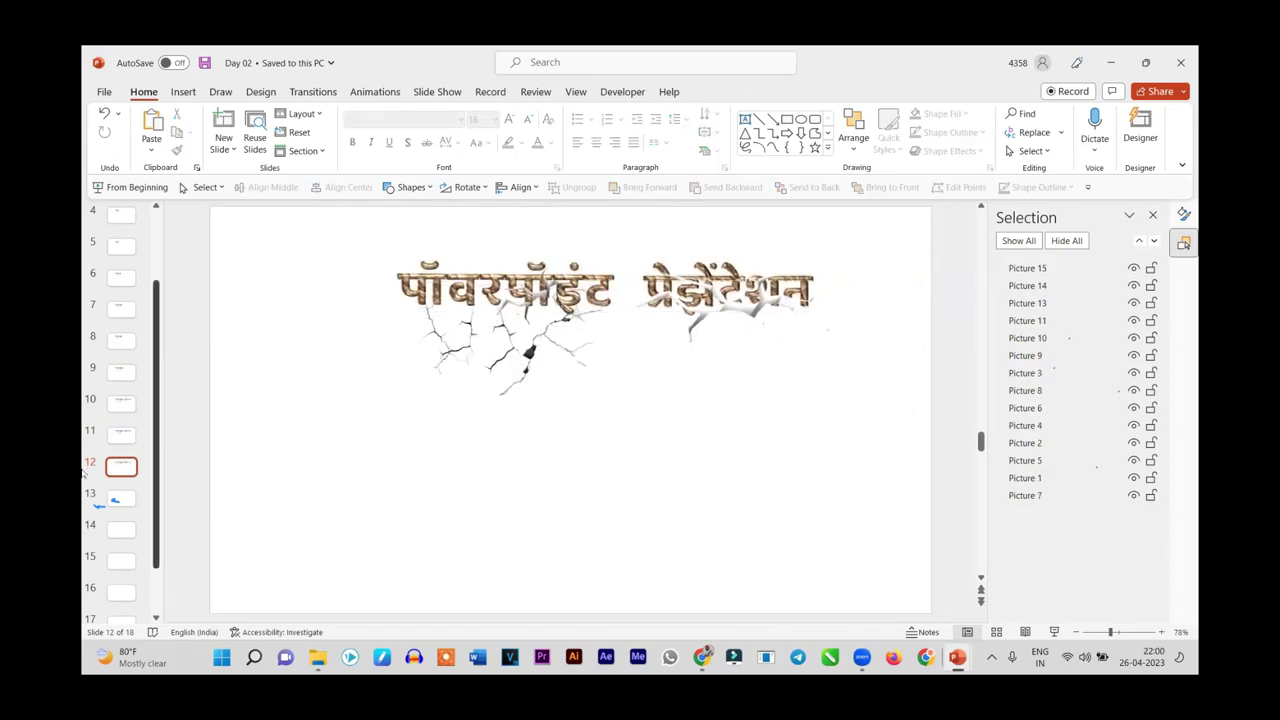
Bring the स्पर्धा text from slide 18 onto slide 12 and widen it
{"action": "scroll", "coordinate": [122, 541], "scroll_direction": "down", "scroll_amount": 2}
{"action": "left_click", "coordinate": [118, 594]}
{"action": "left_click", "coordinate": [595, 455]}
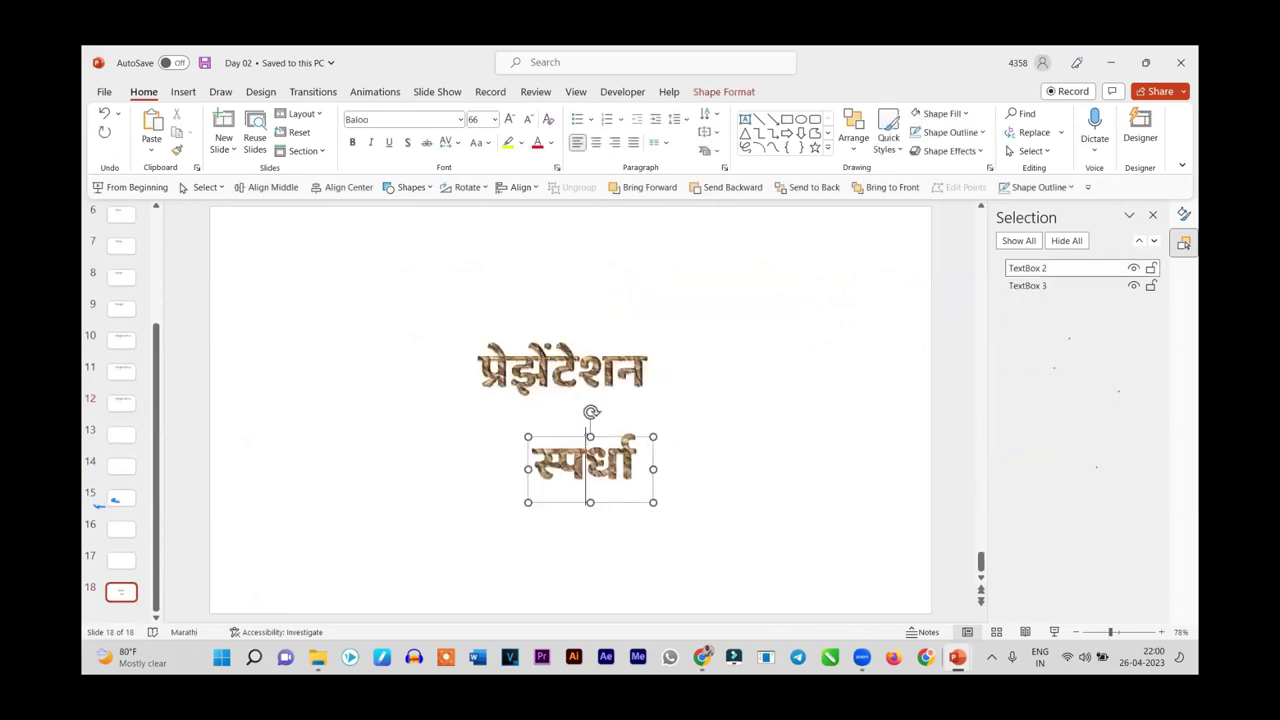
{"action": "left_click", "coordinate": [121, 401]}
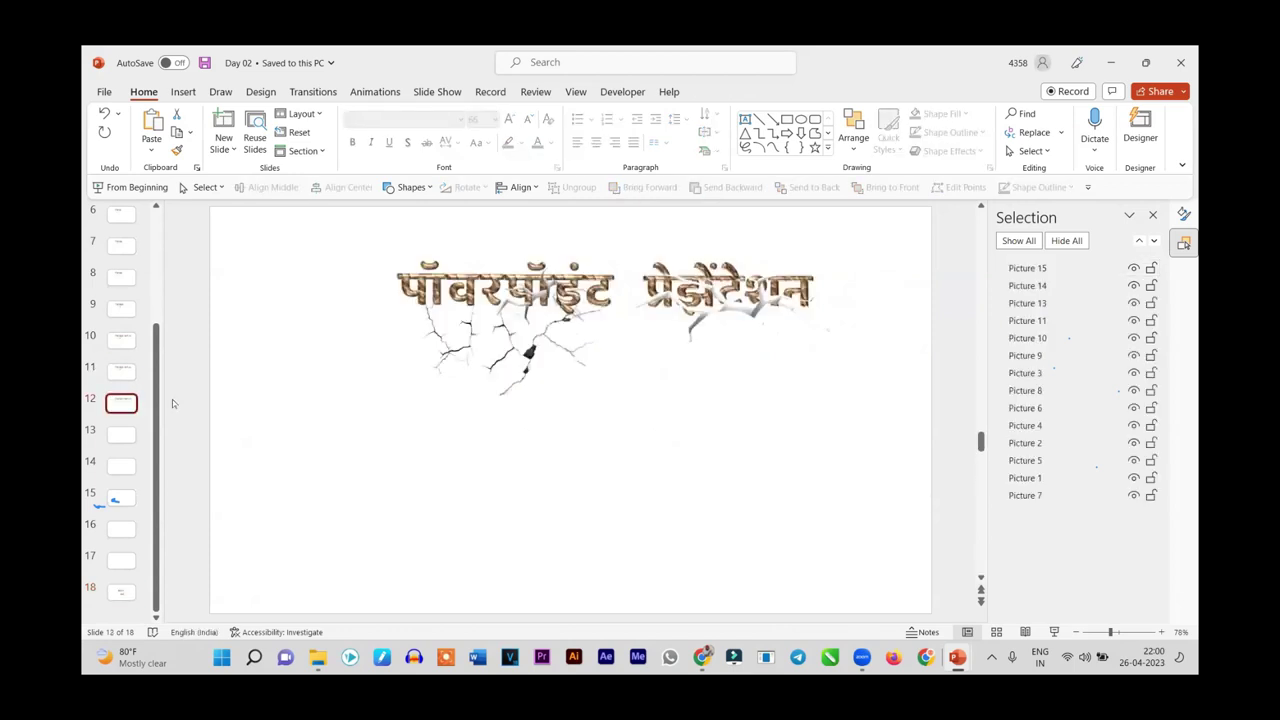
{"action": "key", "text": "ctrl+v"}
{"action": "left_click_drag", "start_coordinate": [653, 436], "coordinate": [770, 377]}
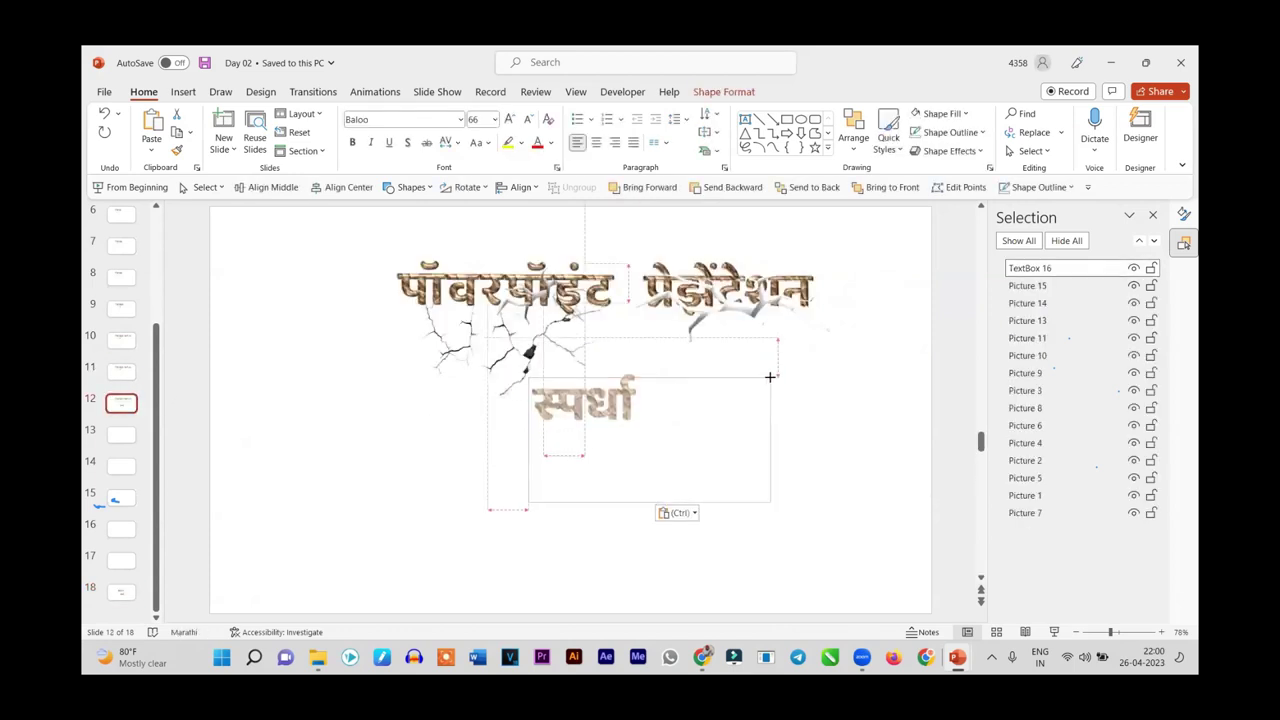
Paste स्पर्धा as a picture on slide 12 and shift it right
{"action": "right_click", "coordinate": [388, 407]}
{"action": "left_click", "coordinate": [444, 464]}
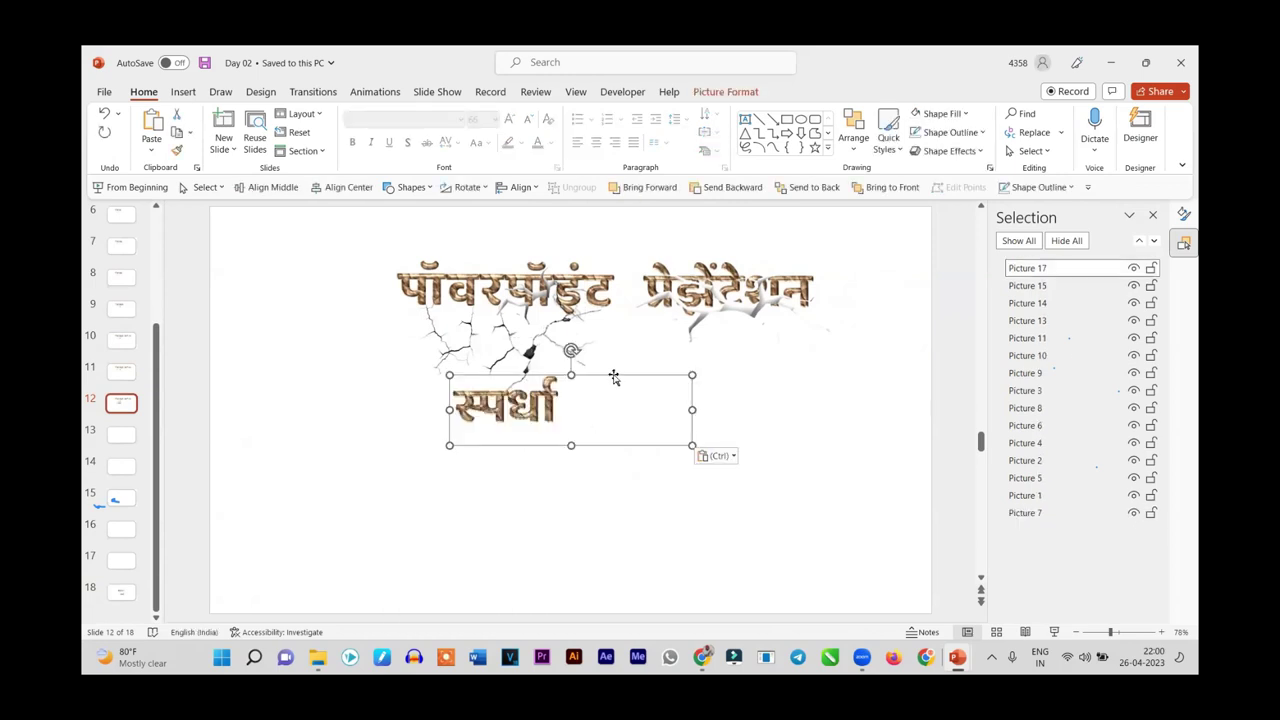
{"action": "left_click_drag", "start_coordinate": [613, 383], "coordinate": [702, 381]}
{"action": "left_click", "coordinate": [124, 372]}
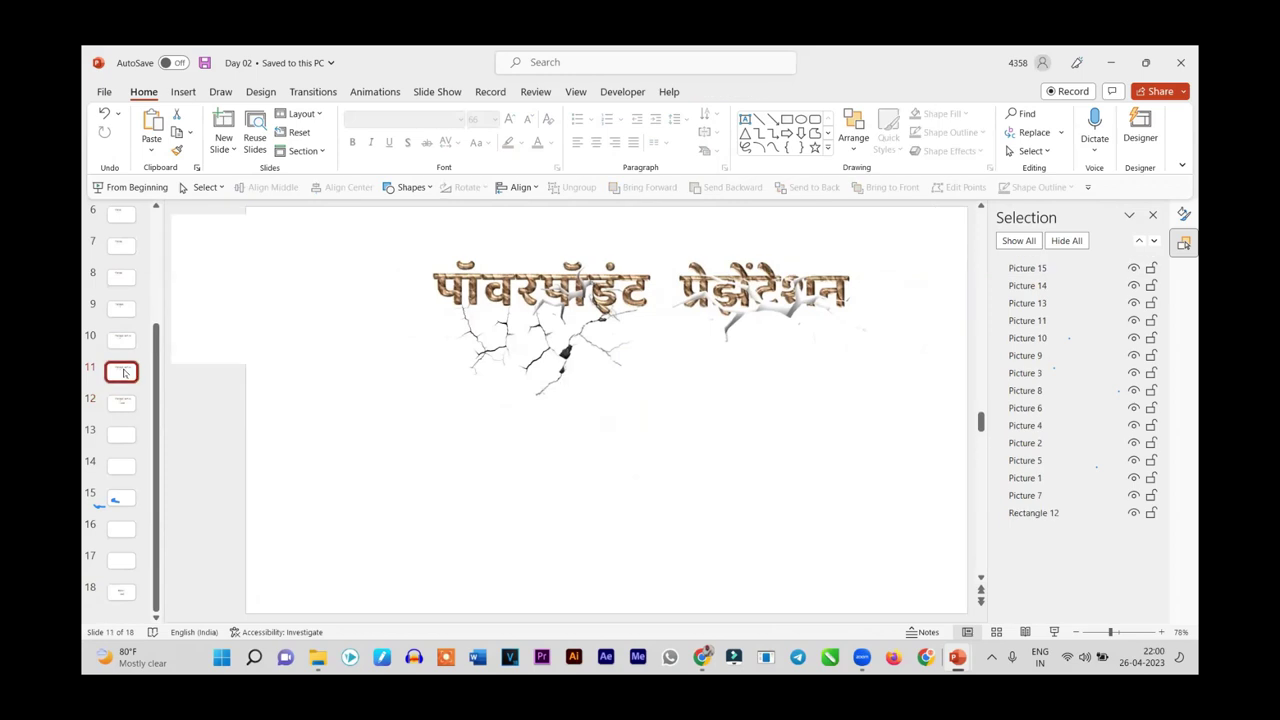
{"action": "left_click", "coordinate": [121, 401]}
{"action": "left_click", "coordinate": [578, 414]}
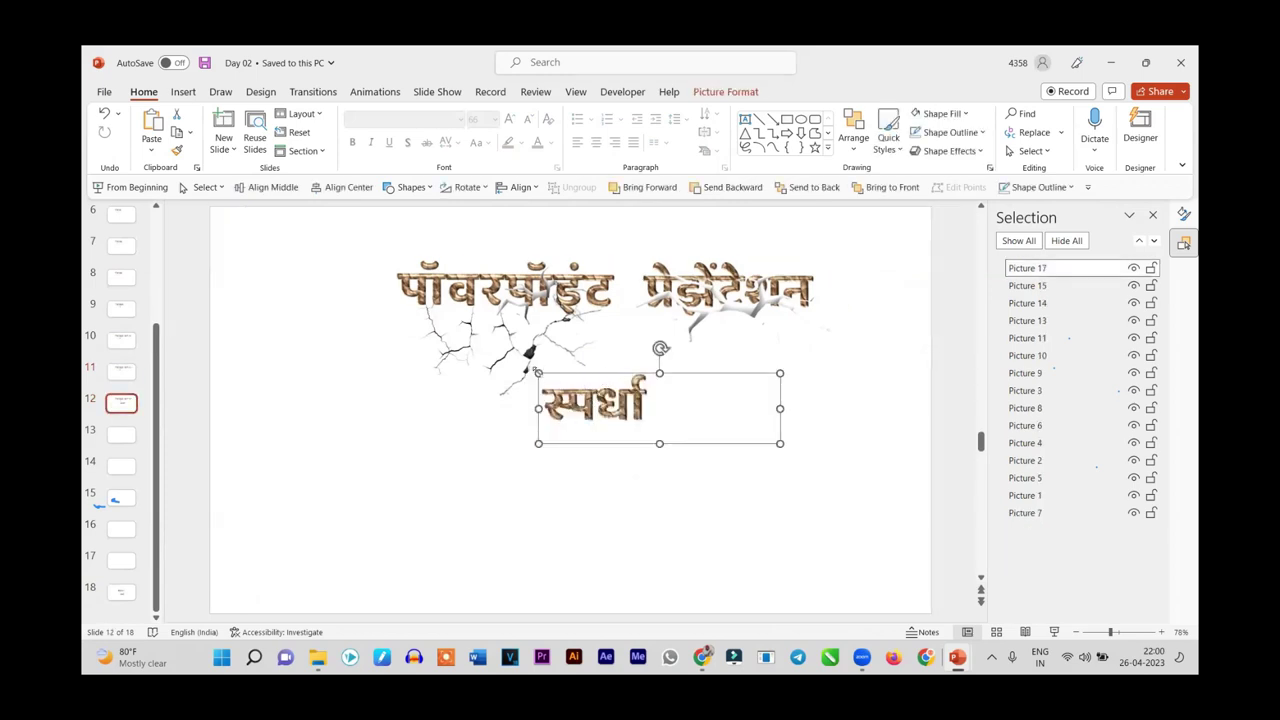
Enlarge the स्पर्धा picture, move it under the title, and close the Selection pane
{"action": "left_click_drag", "start_coordinate": [538, 373], "coordinate": [319, 309]}
{"action": "left_click_drag", "start_coordinate": [412, 374], "coordinate": [581, 426]}
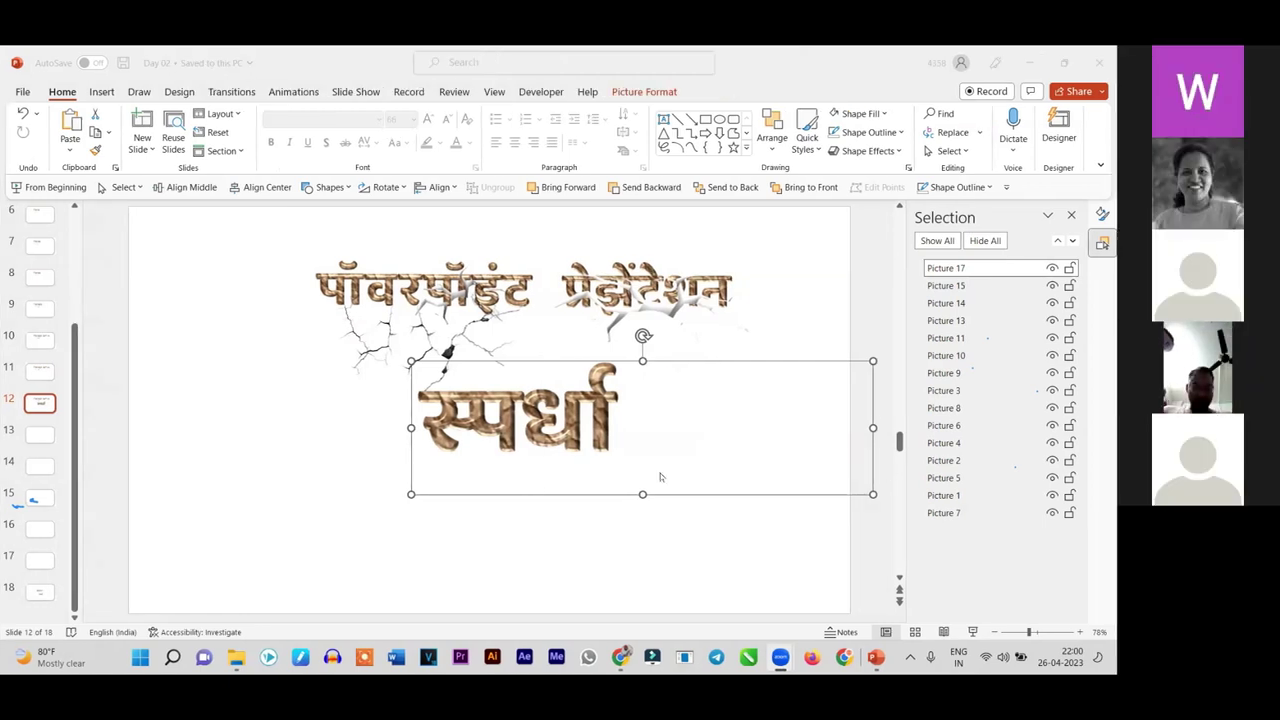
{"action": "left_click", "coordinate": [665, 432]}
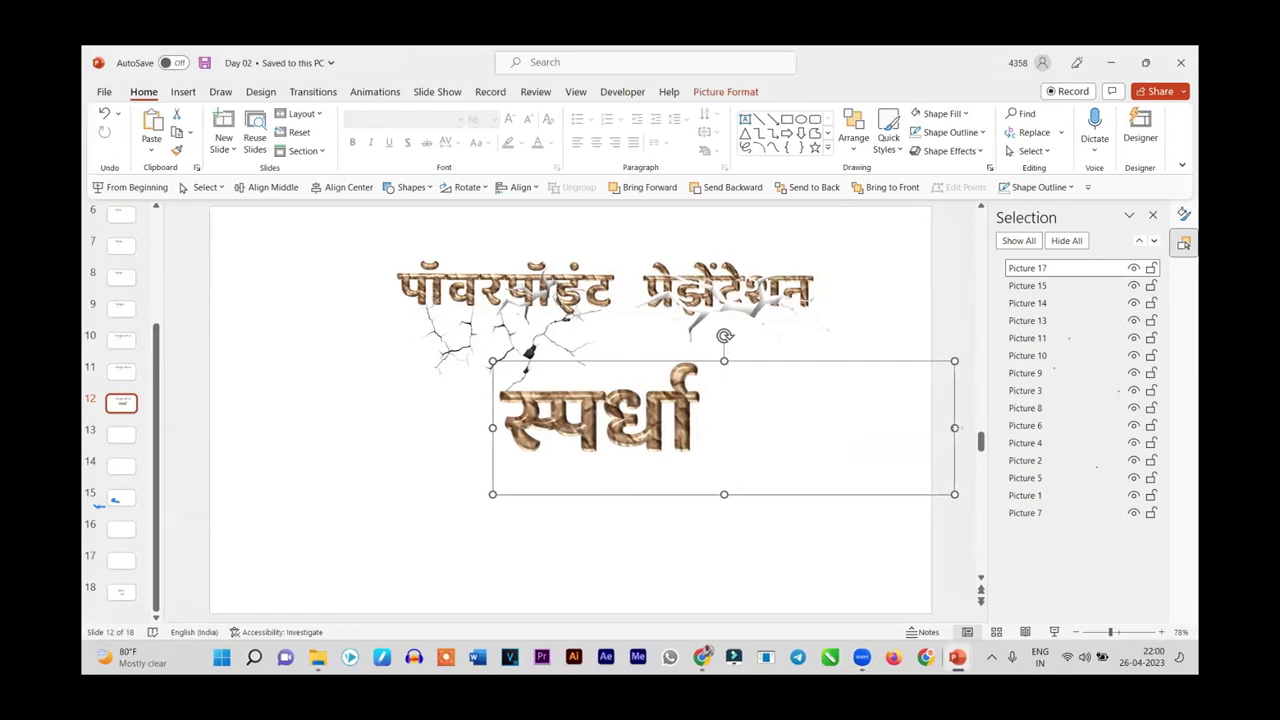
{"action": "left_click", "coordinate": [1153, 215]}
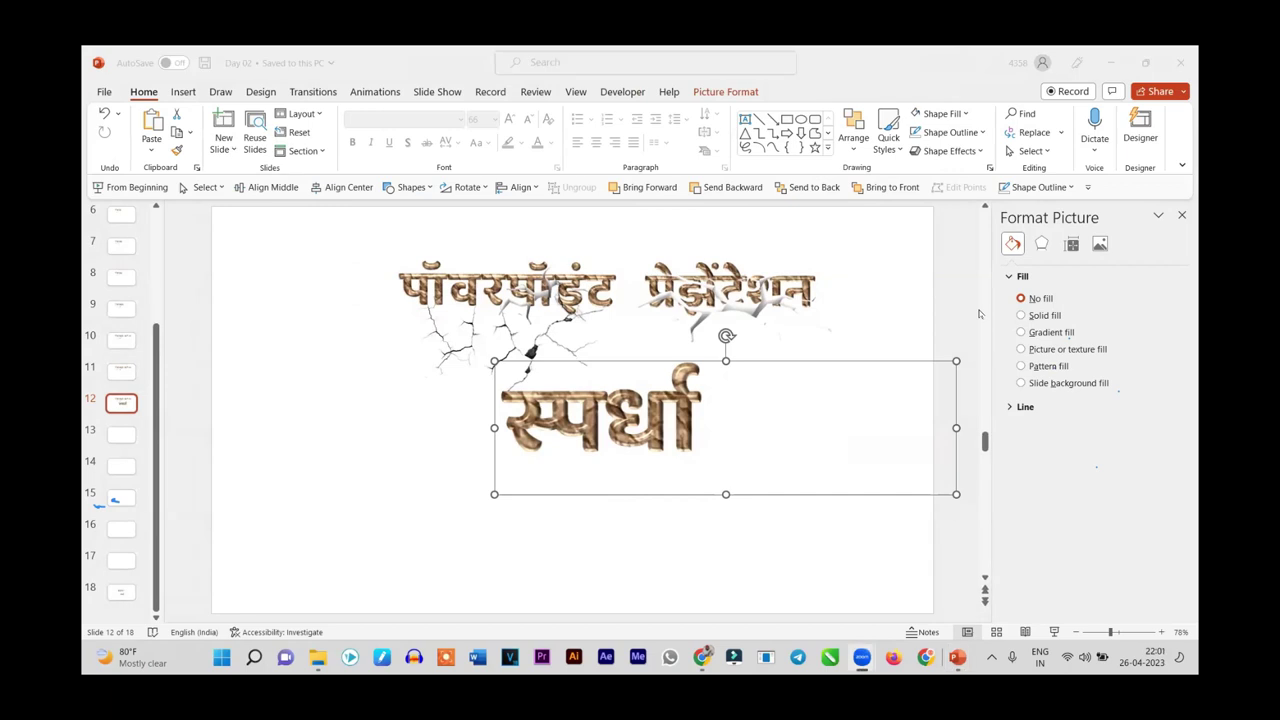
{"action": "left_click", "coordinate": [637, 450]}
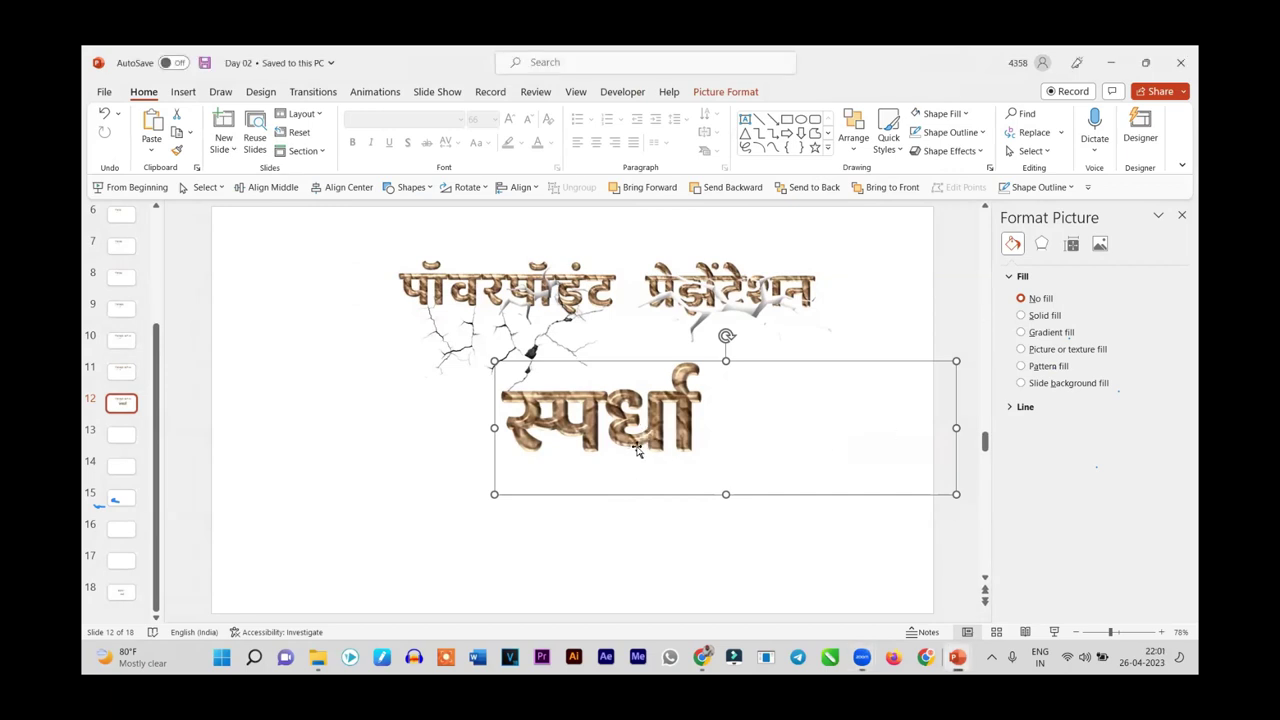
Nudge the स्पर्धा picture up beneath the title and choose an option from its context menu
{"action": "mouse_move", "coordinate": [637, 450]}
{"action": "left_mouse_down"}
{"action": "mouse_move", "coordinate": [650, 440]}
{"action": "mouse_move", "coordinate": [647, 400]}
{"action": "left_mouse_up"}
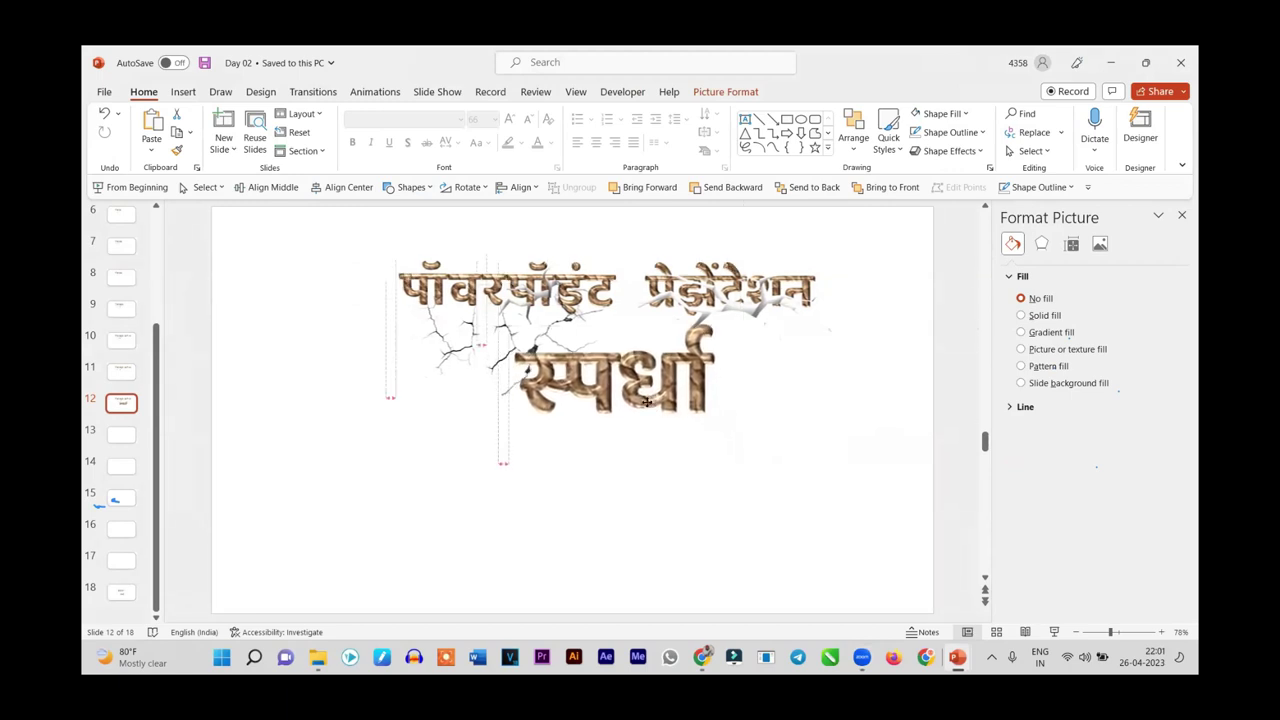
{"action": "right_click", "coordinate": [648, 406]}
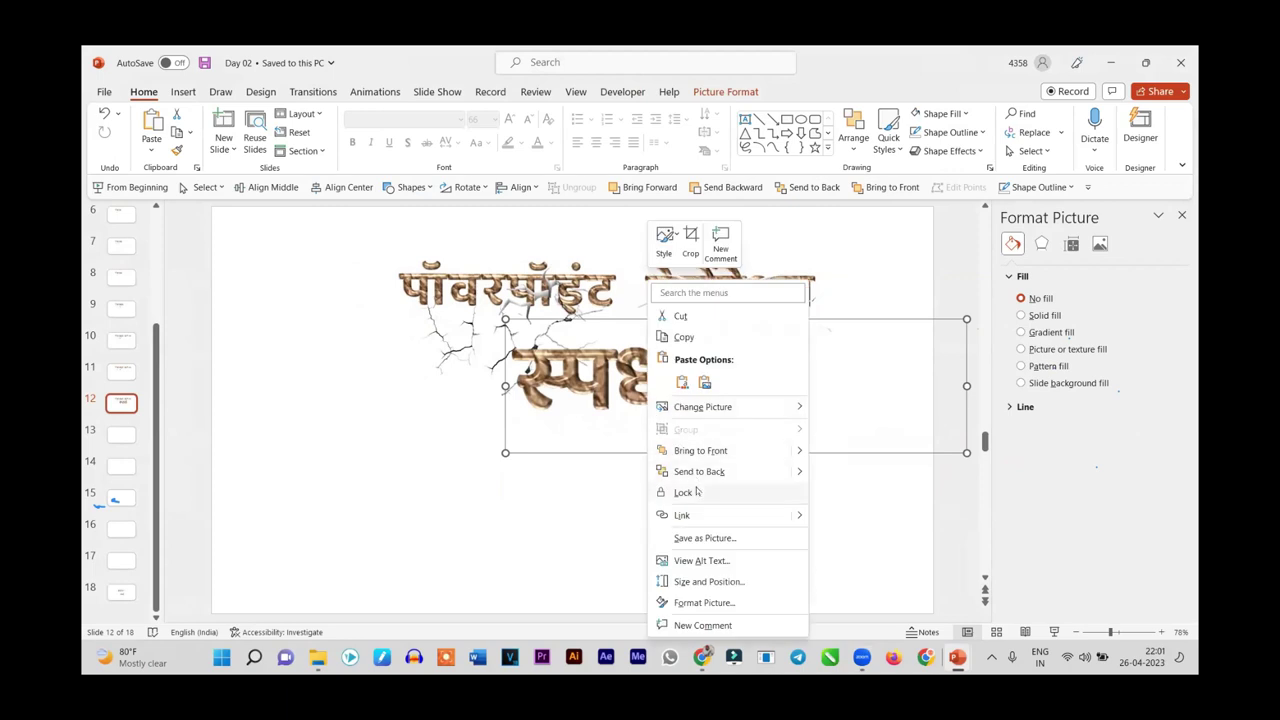
{"action": "left_click", "coordinate": [697, 471]}
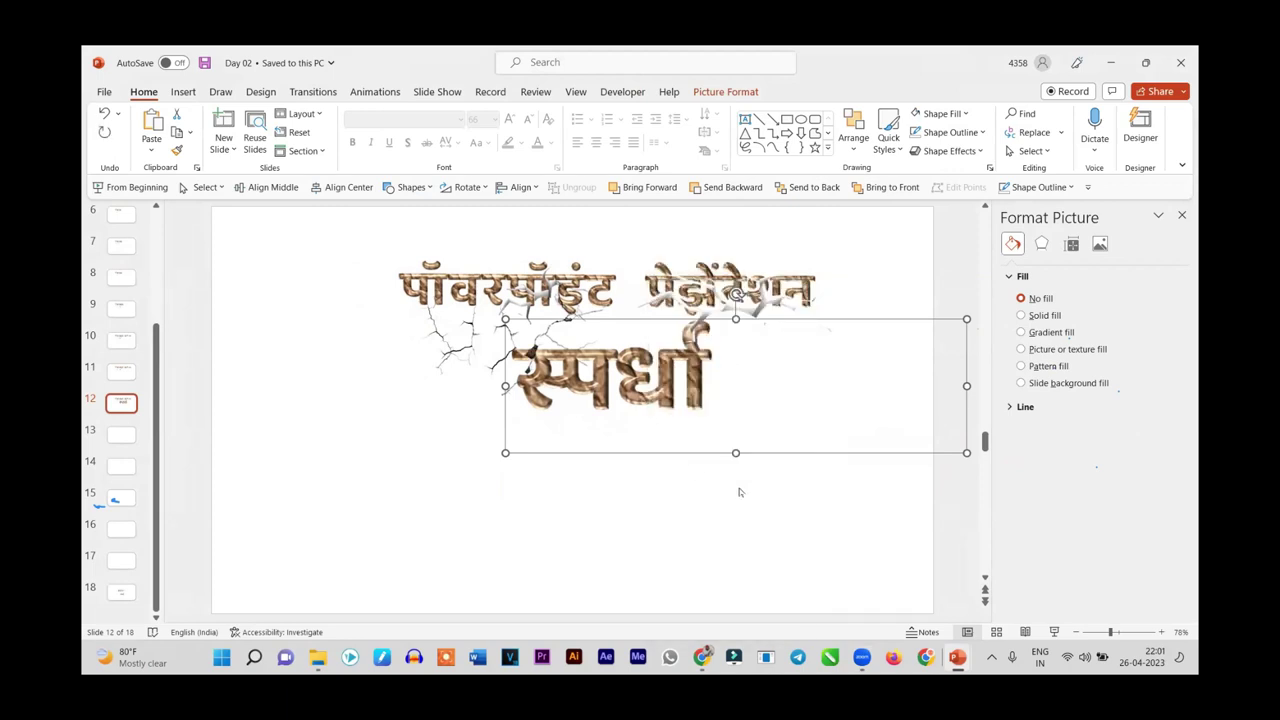
{"action": "scroll", "coordinate": [739, 488], "scroll_direction": "up", "scroll_amount": 5}
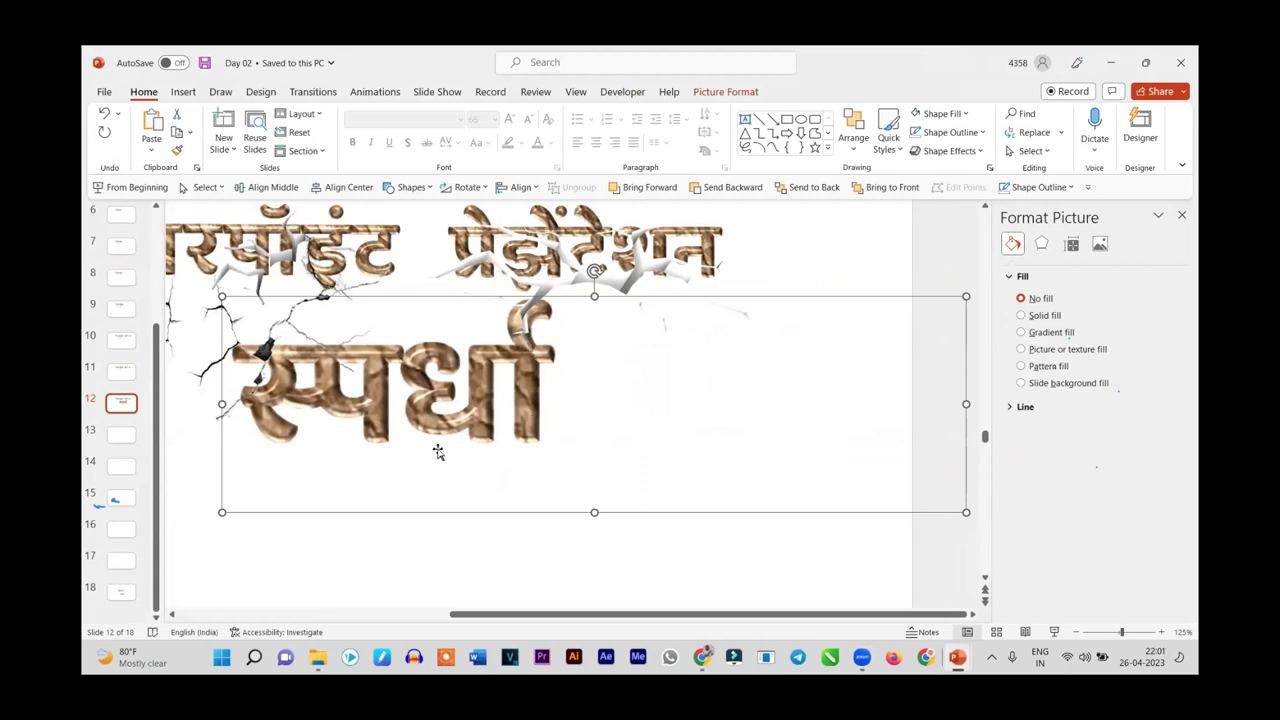
{"action": "scroll", "coordinate": [405, 422], "scroll_direction": "down", "scroll_amount": 5}
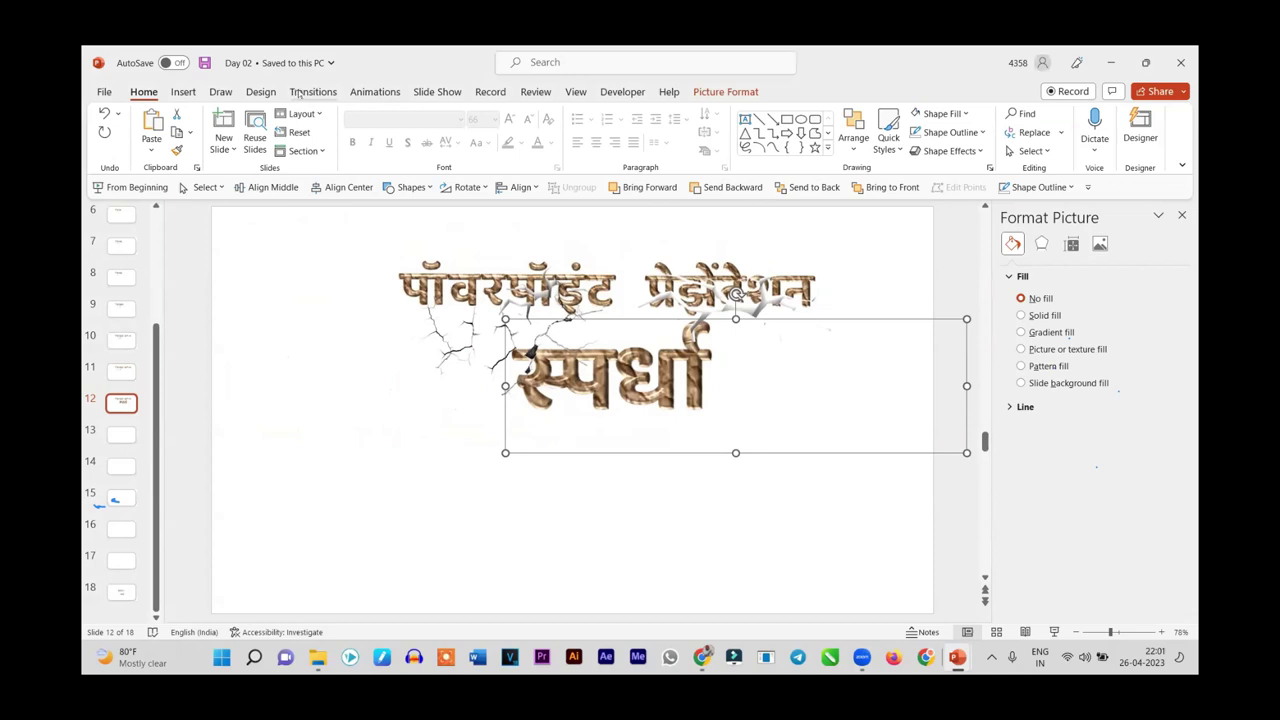
Apply Fade with Start set to After Previous on स्पर्धा, then view slides 11 and 10
{"action": "left_click", "coordinate": [367, 92]}
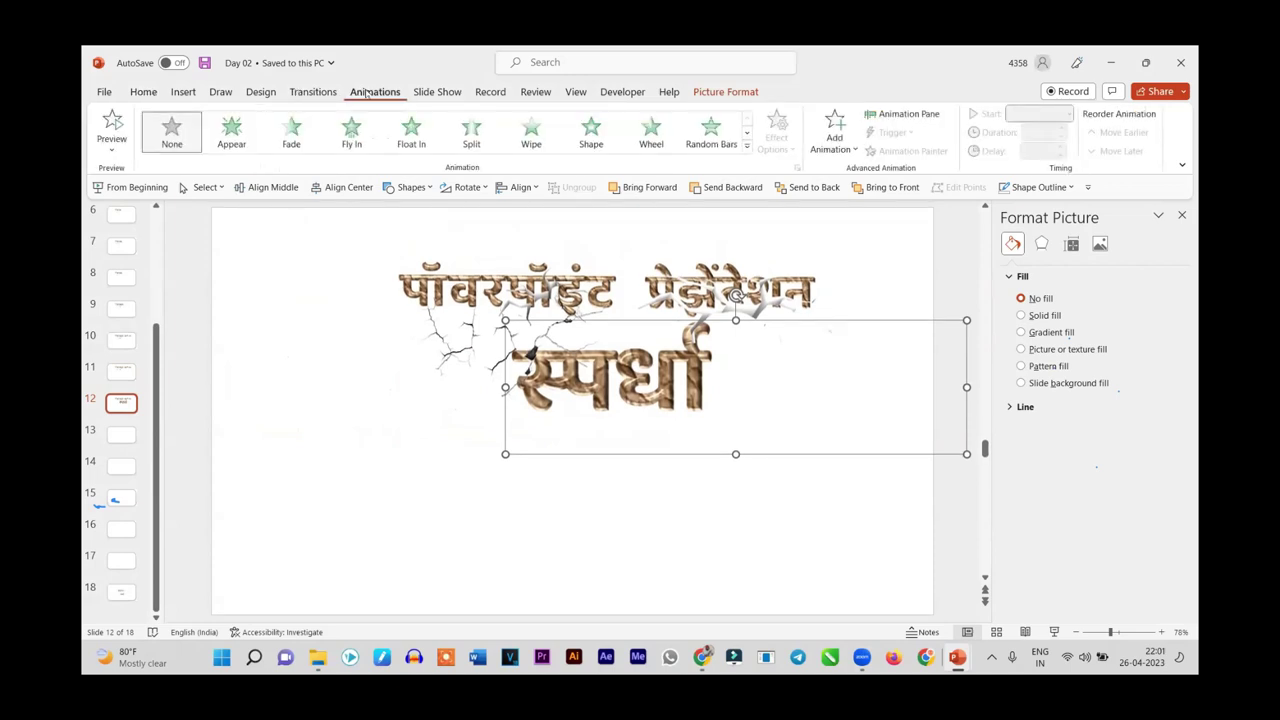
{"action": "left_click", "coordinate": [288, 134]}
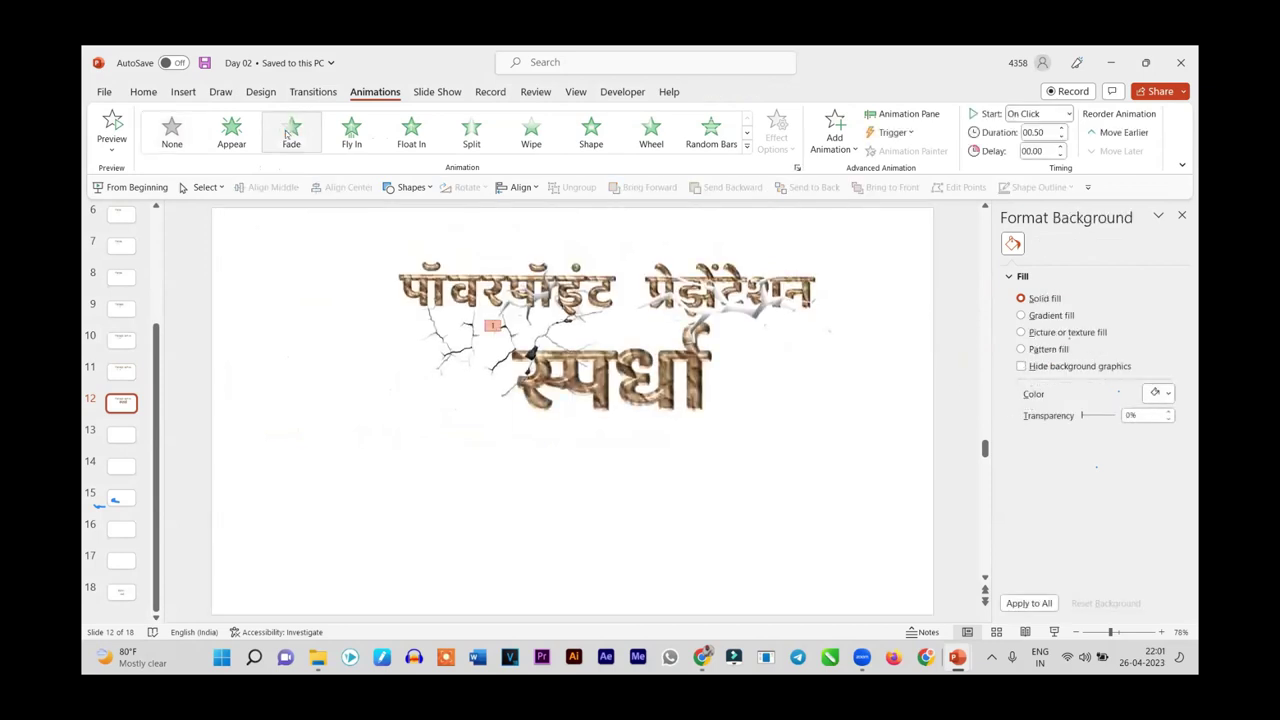
{"action": "left_click", "coordinate": [1068, 114]}
{"action": "left_click", "coordinate": [1040, 167]}
{"action": "left_click", "coordinate": [114, 375]}
{"action": "left_click", "coordinate": [120, 345]}
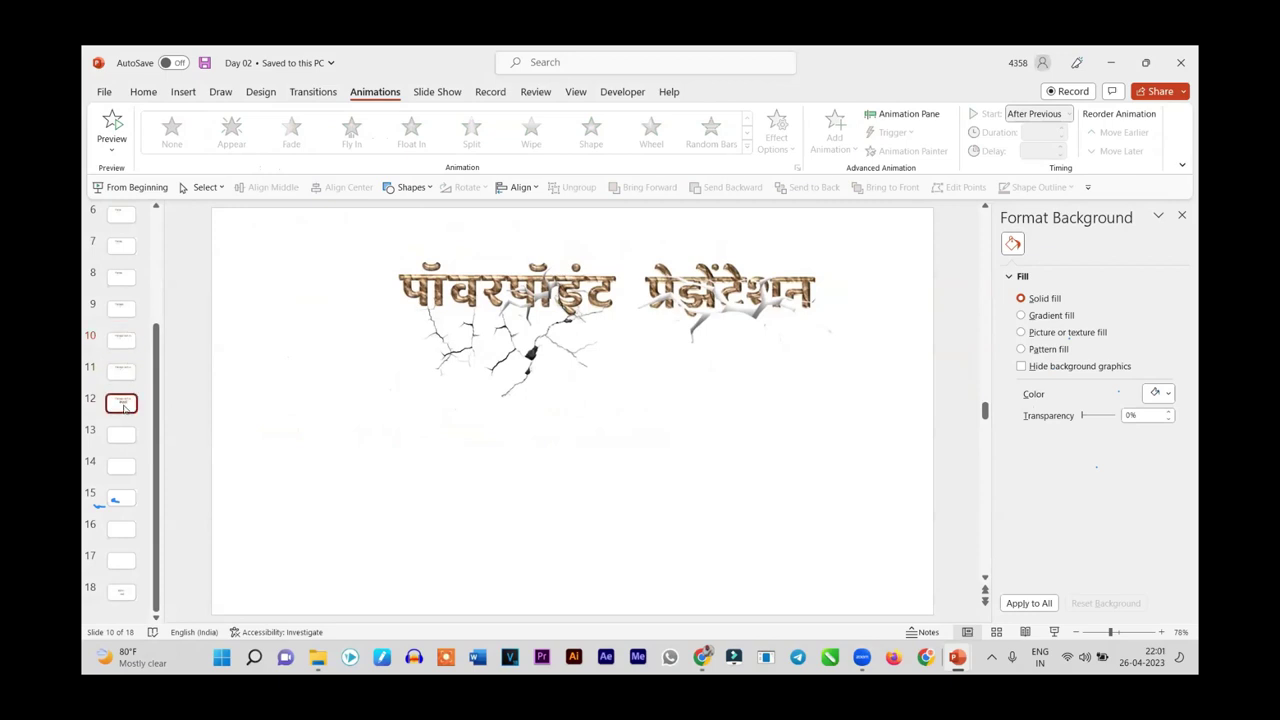
{"action": "left_click", "coordinate": [120, 370]}
Delete slide 12, leaving 17 slides, and play the slide show from slide 10
{"action": "left_click", "coordinate": [124, 410]}
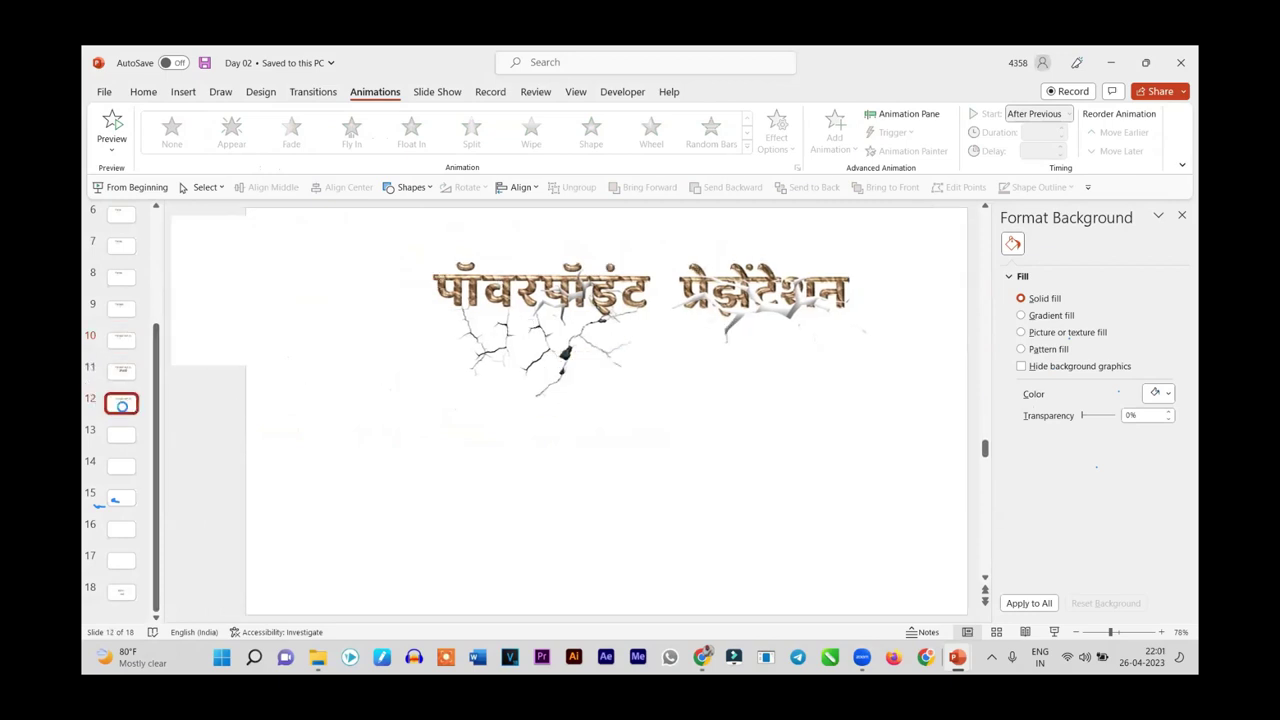
{"action": "key", "text": "Delete"}
{"action": "left_click", "coordinate": [122, 444]}
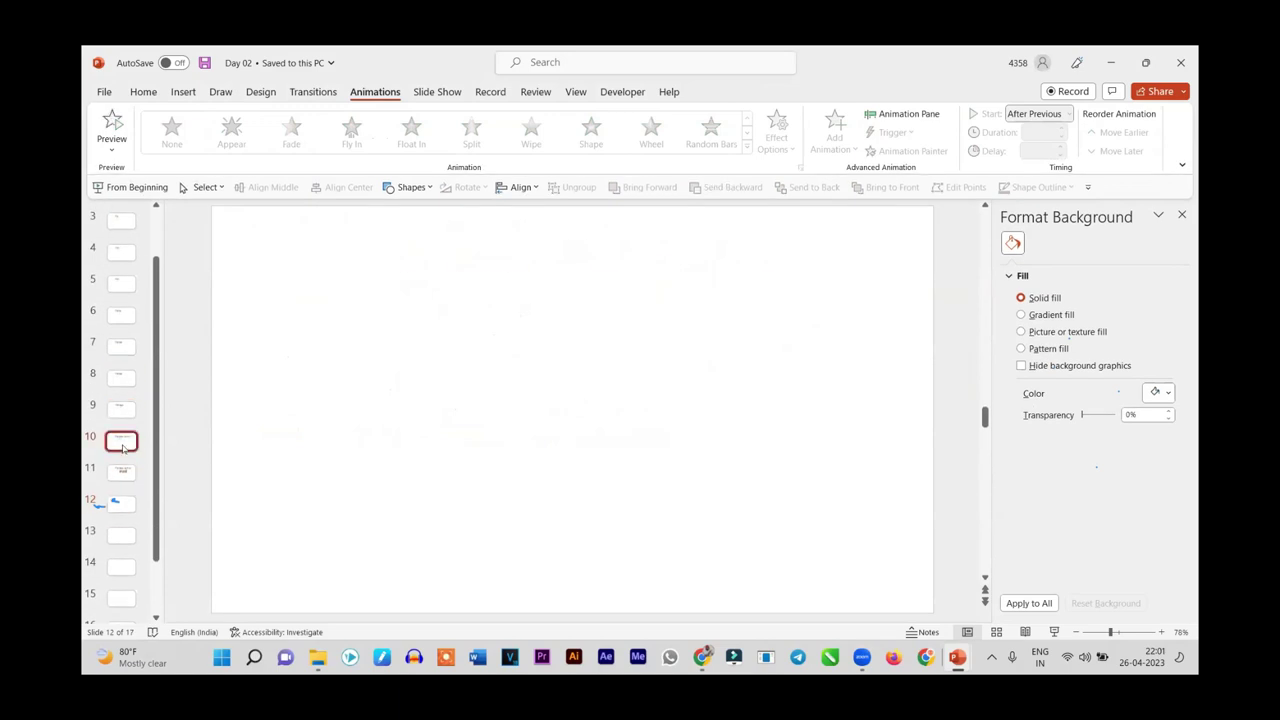
{"action": "left_click", "coordinate": [1054, 632]}
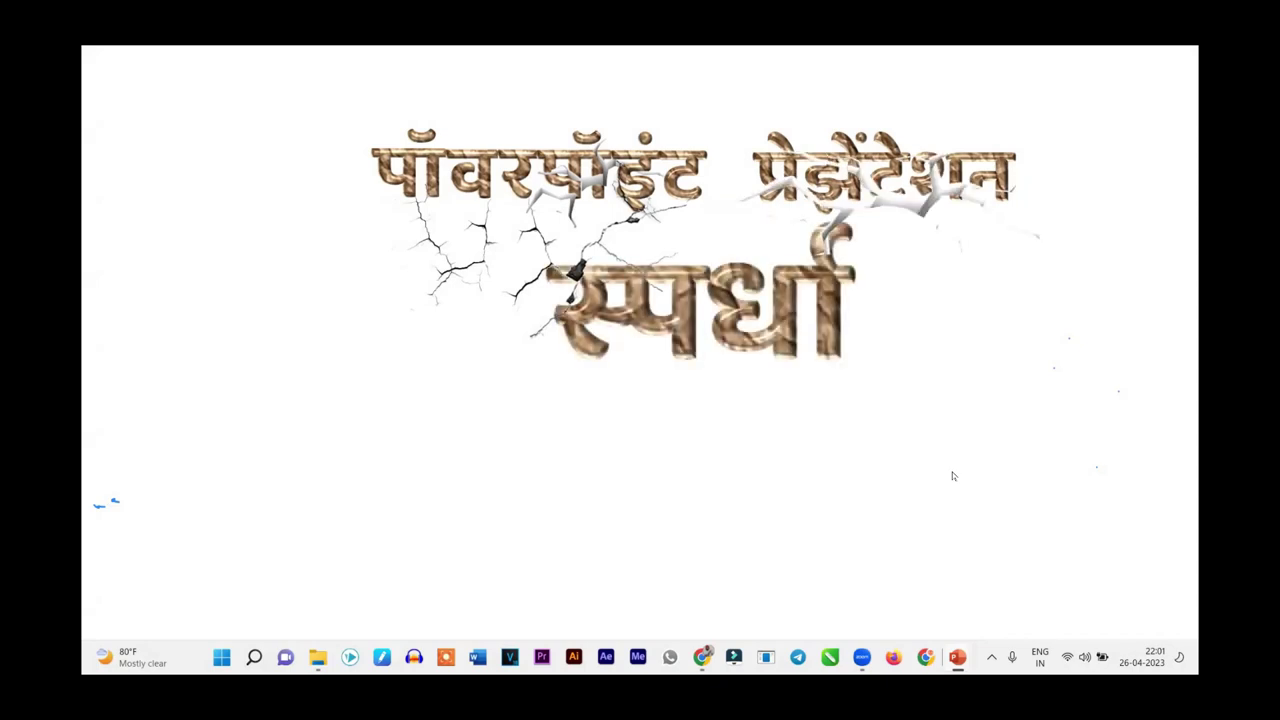
{"action": "key", "text": "Escape"}
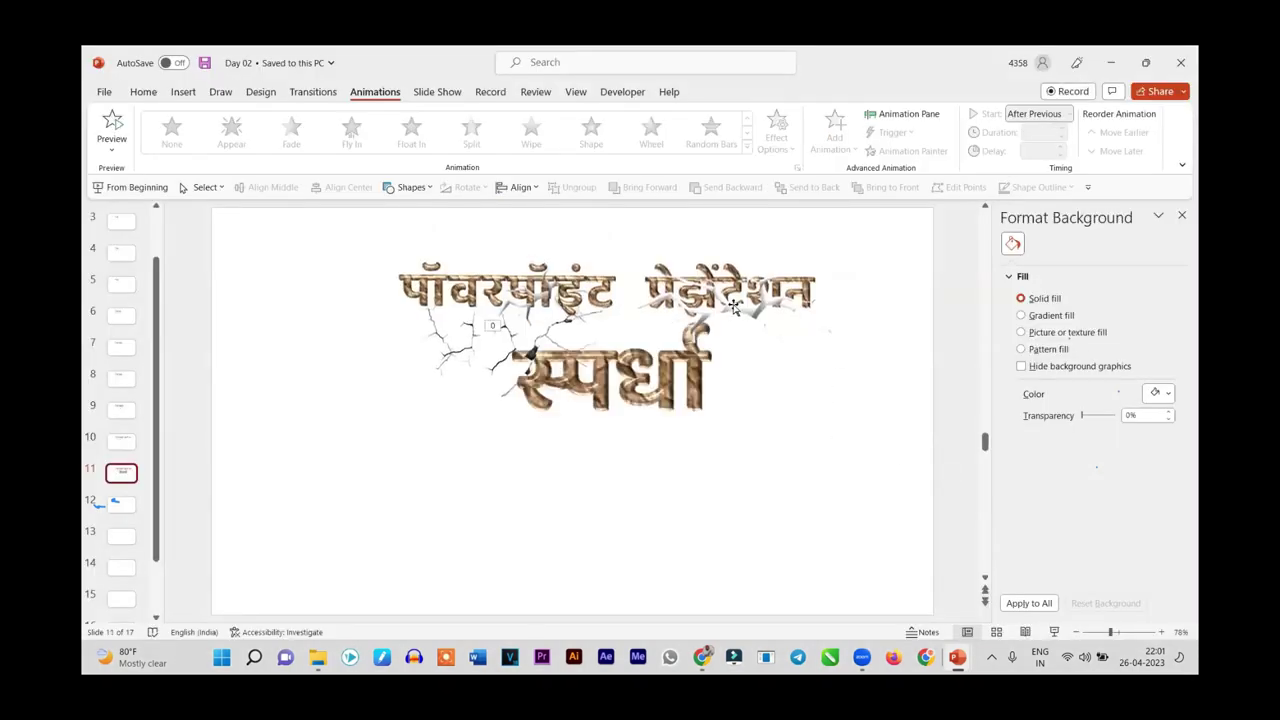
Nudge the rotated crack up-left, set its animation to None, and replay from slide 9
{"action": "left_click", "coordinate": [733, 307]}
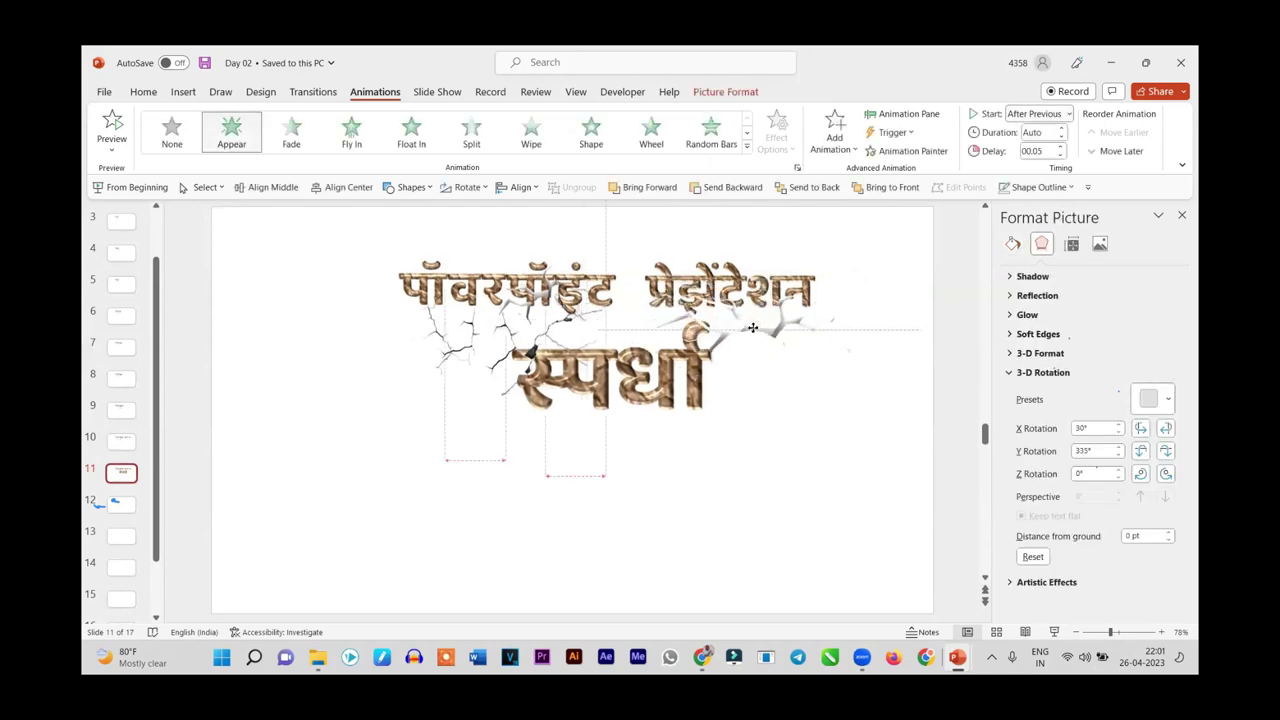
{"action": "left_click_drag", "start_coordinate": [757, 335], "coordinate": [738, 314]}
{"action": "left_click", "coordinate": [167, 128]}
{"action": "left_click", "coordinate": [121, 410]}
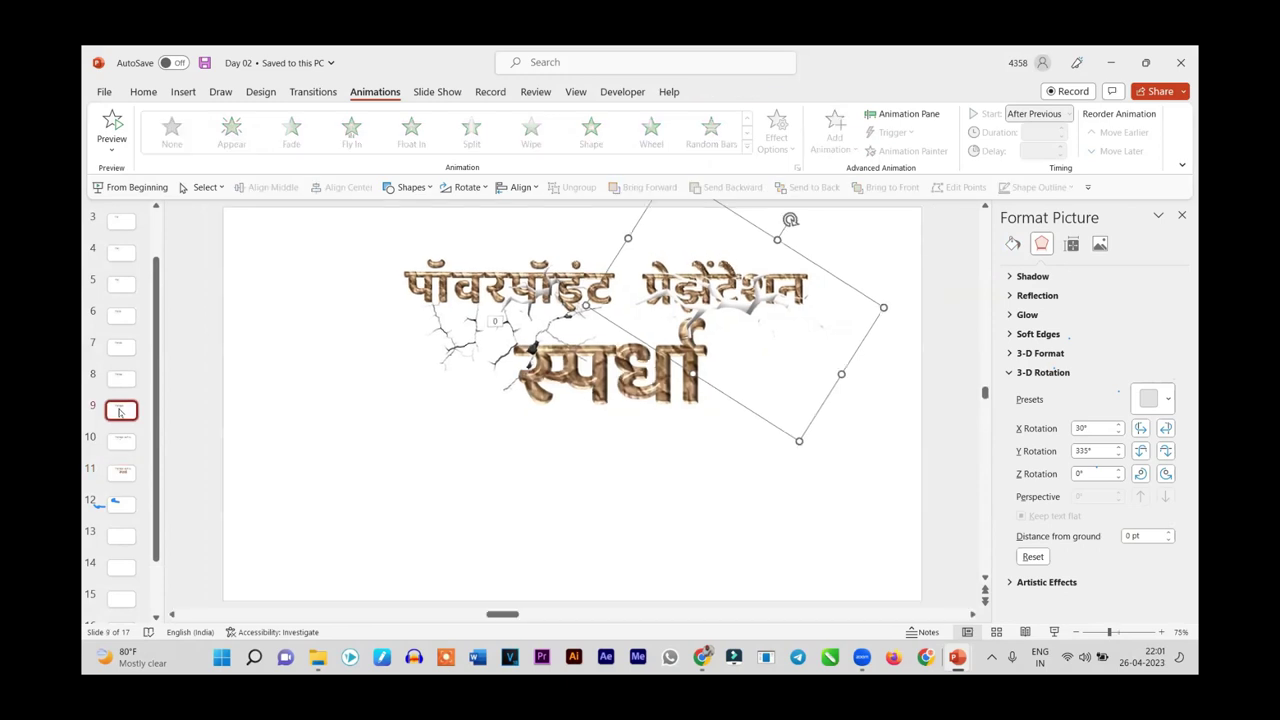
{"action": "left_click", "coordinate": [1054, 632]}
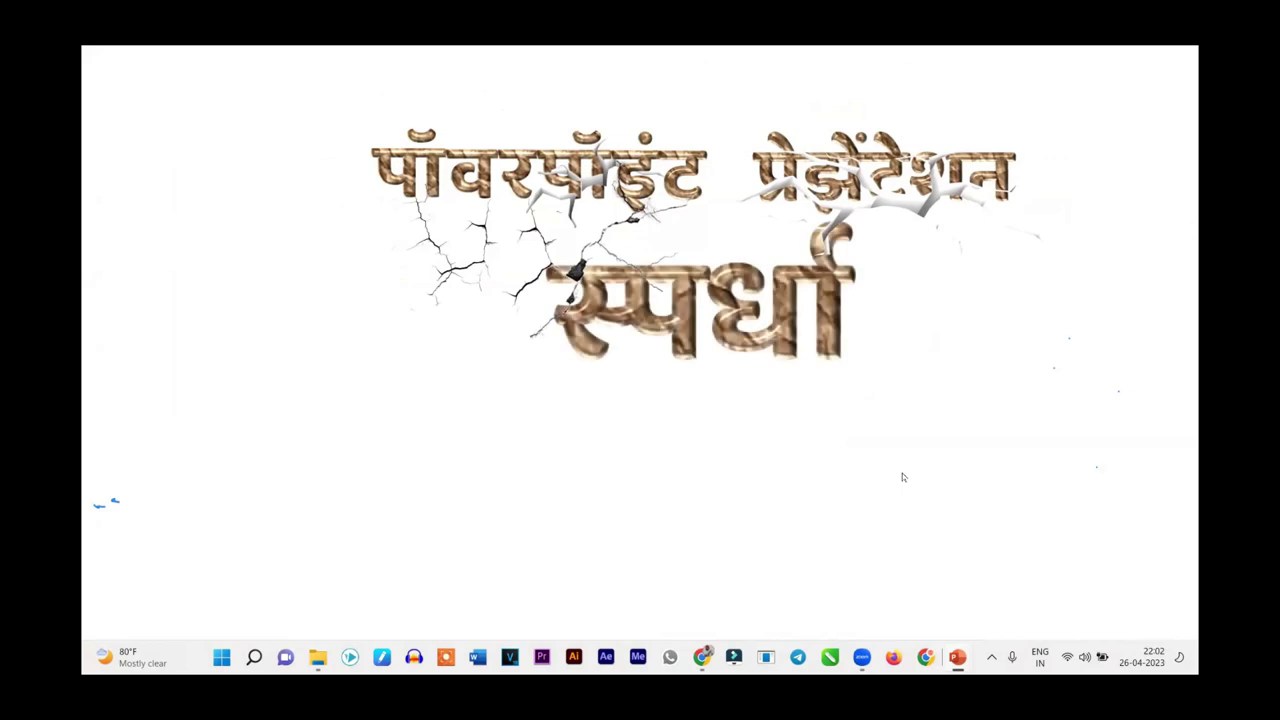
{"action": "key", "text": "Escape"}
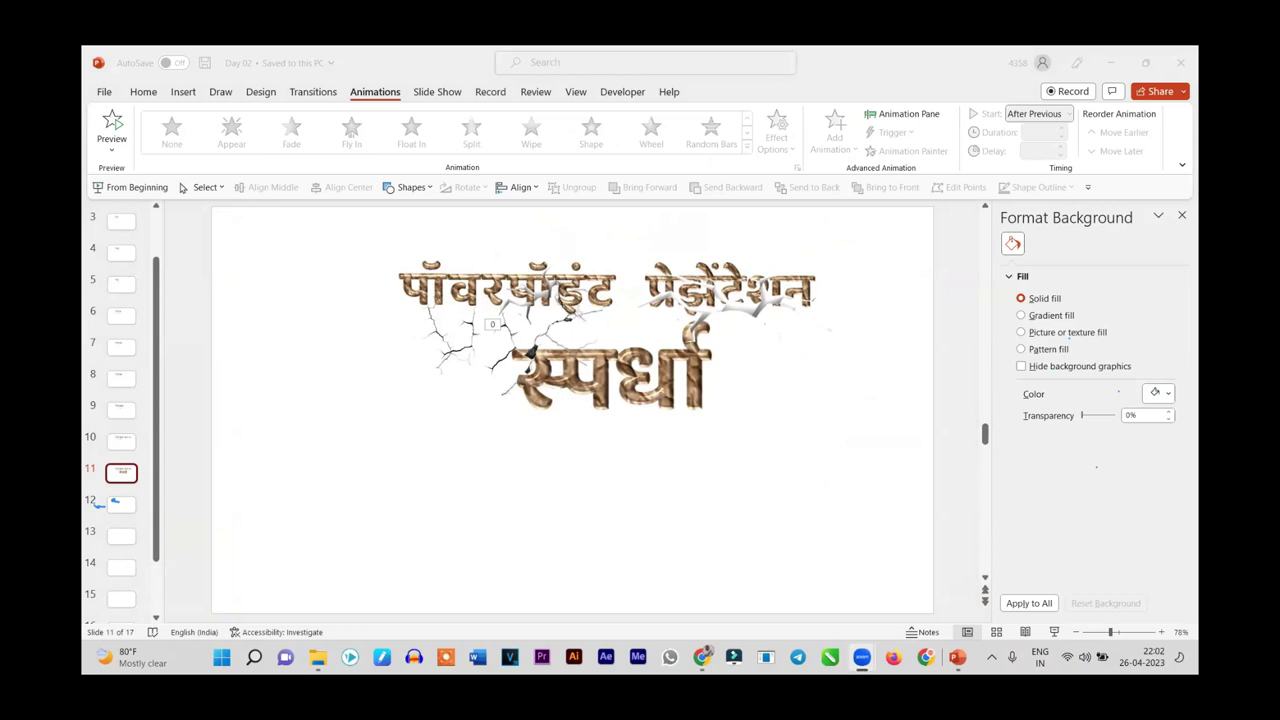
{"action": "mouse_move", "coordinate": [703, 657]}
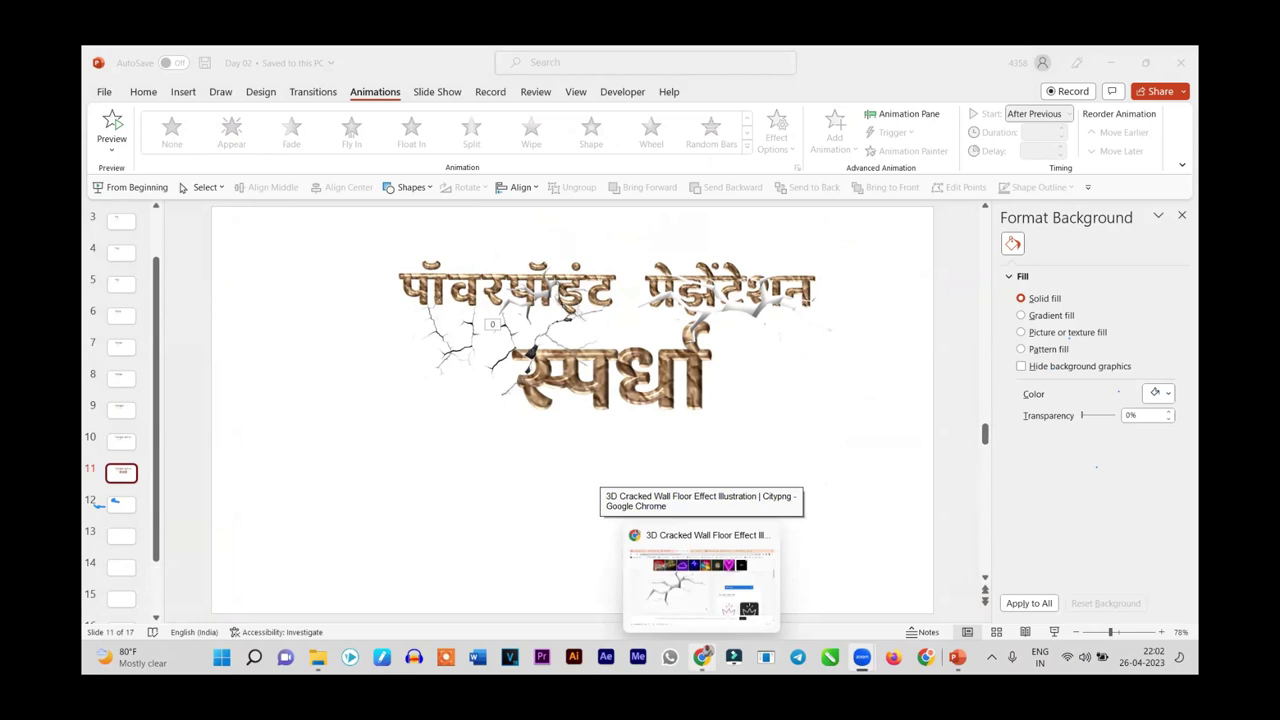
{"action": "mouse_move", "coordinate": [862, 657]}
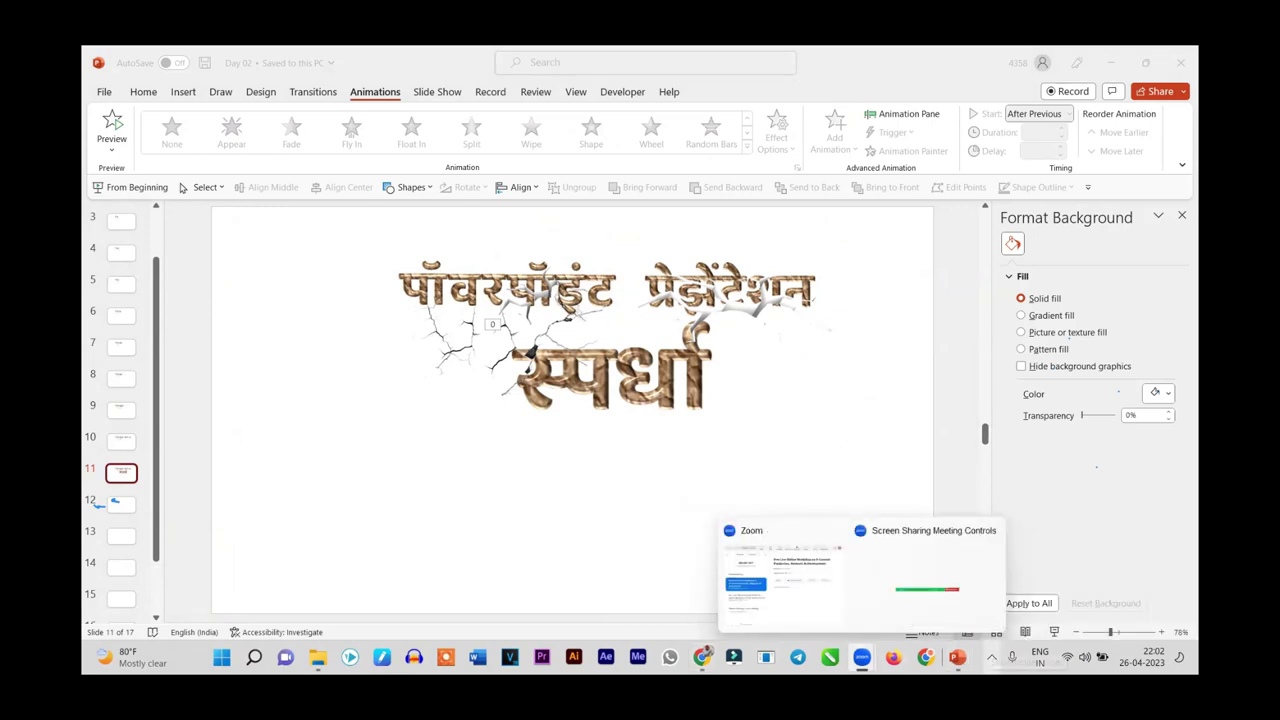
{"action": "scroll", "coordinate": [148, 441], "scroll_direction": "up", "scroll_amount": 2}
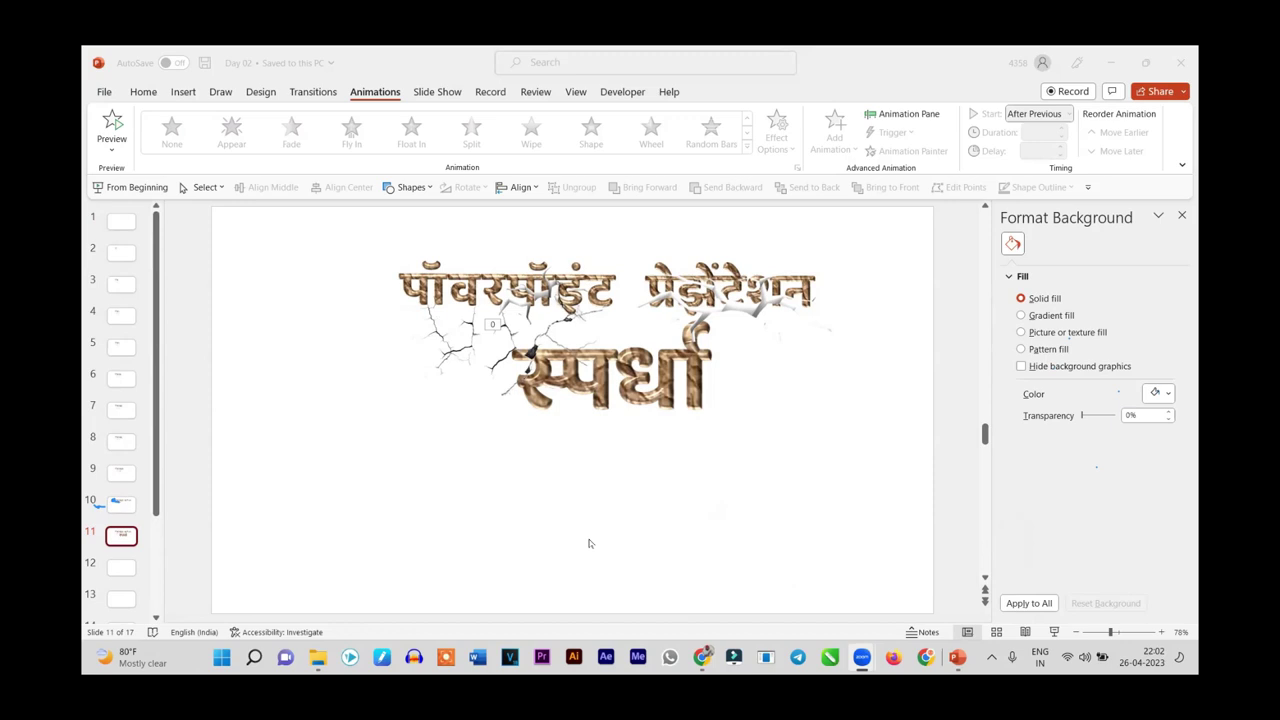
Switch to Chrome's CityPNG tab and open the Google home page
{"action": "left_click", "coordinate": [703, 656]}
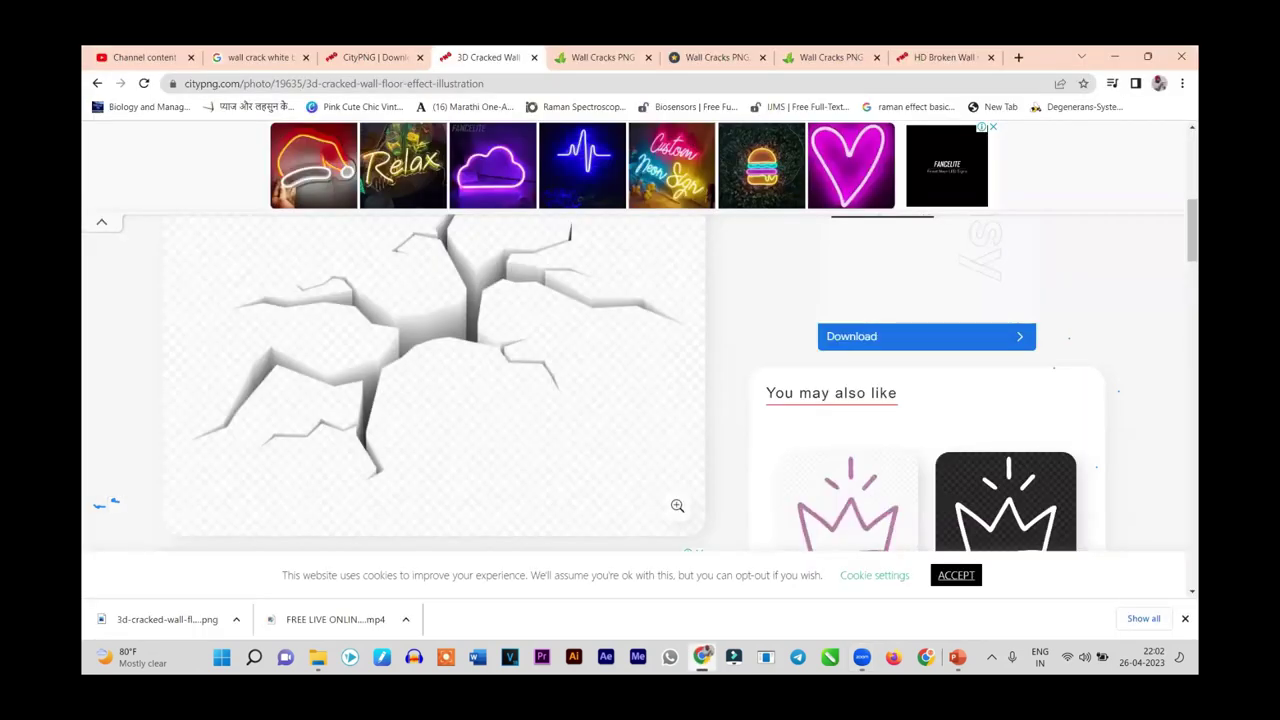
{"action": "left_click", "coordinate": [140, 57]}
{"action": "left_click", "coordinate": [368, 57]}
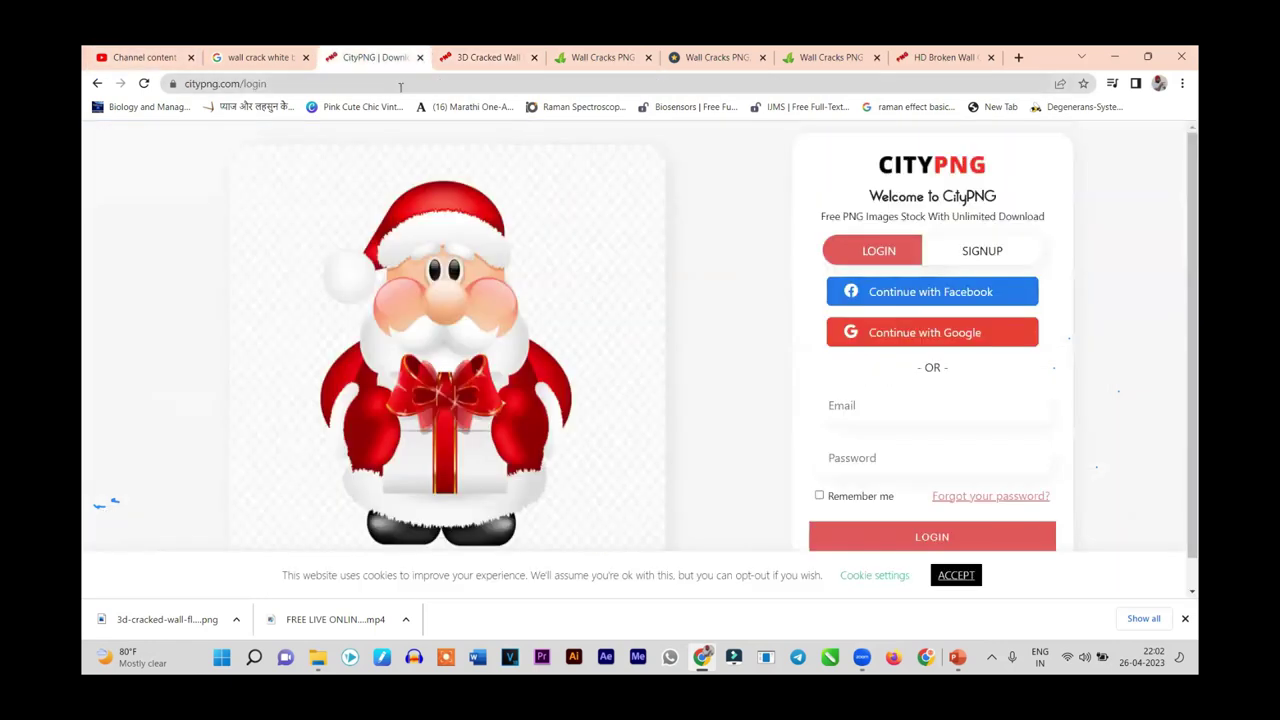
{"action": "left_click", "coordinate": [400, 85]}
{"action": "type", "text": "g"}
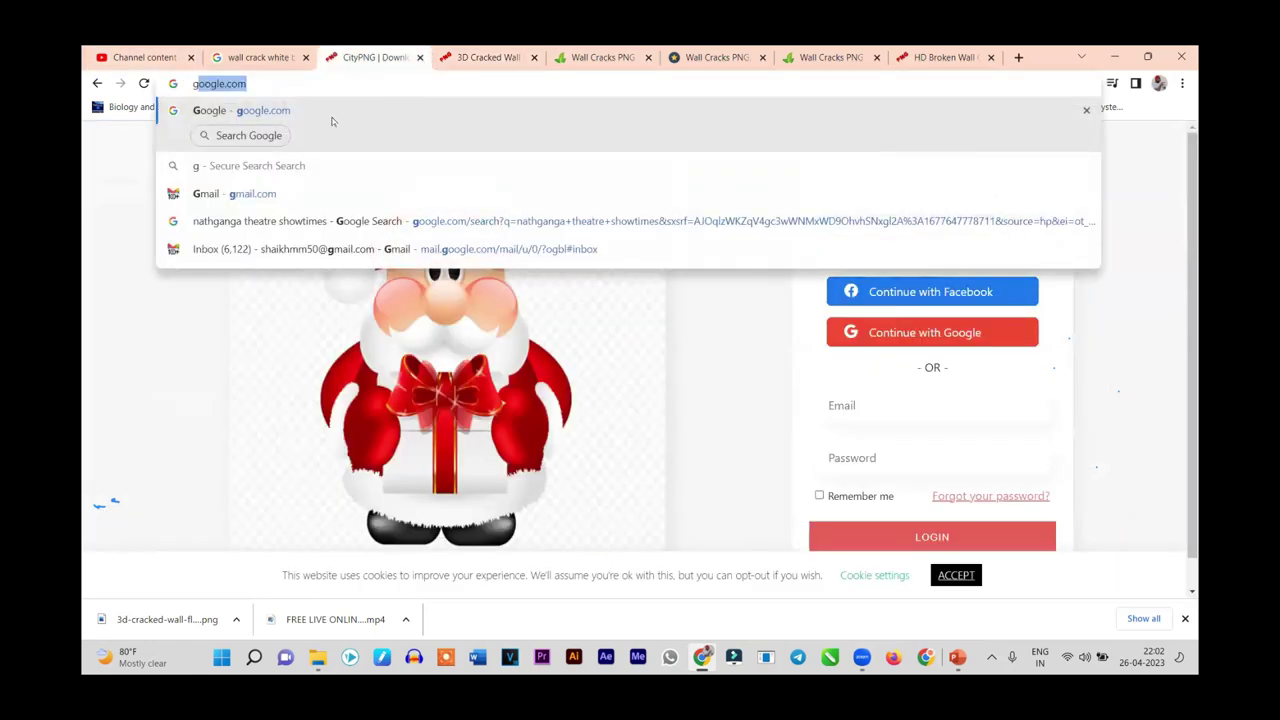
{"action": "left_click", "coordinate": [332, 121]}
Enter 'youtube.com' in the address bar and open the YouTube home page
{"action": "left_click", "coordinate": [345, 83]}
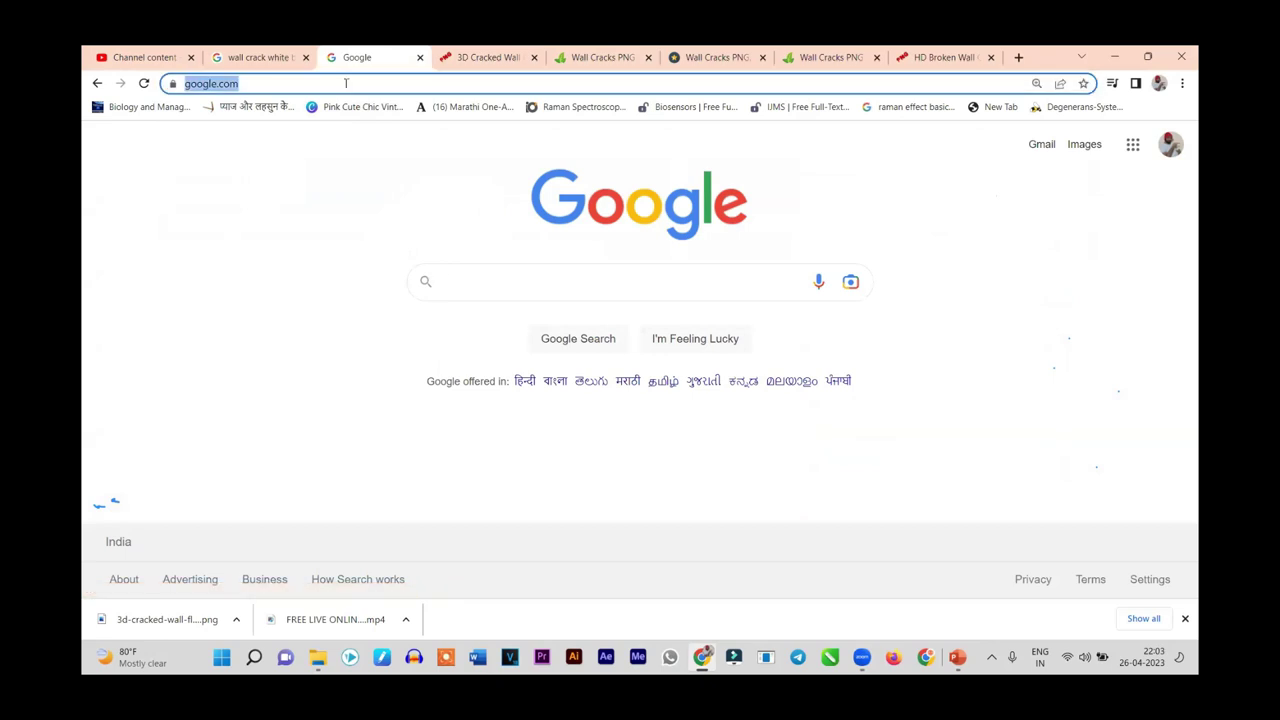
{"action": "type", "text": "you"}
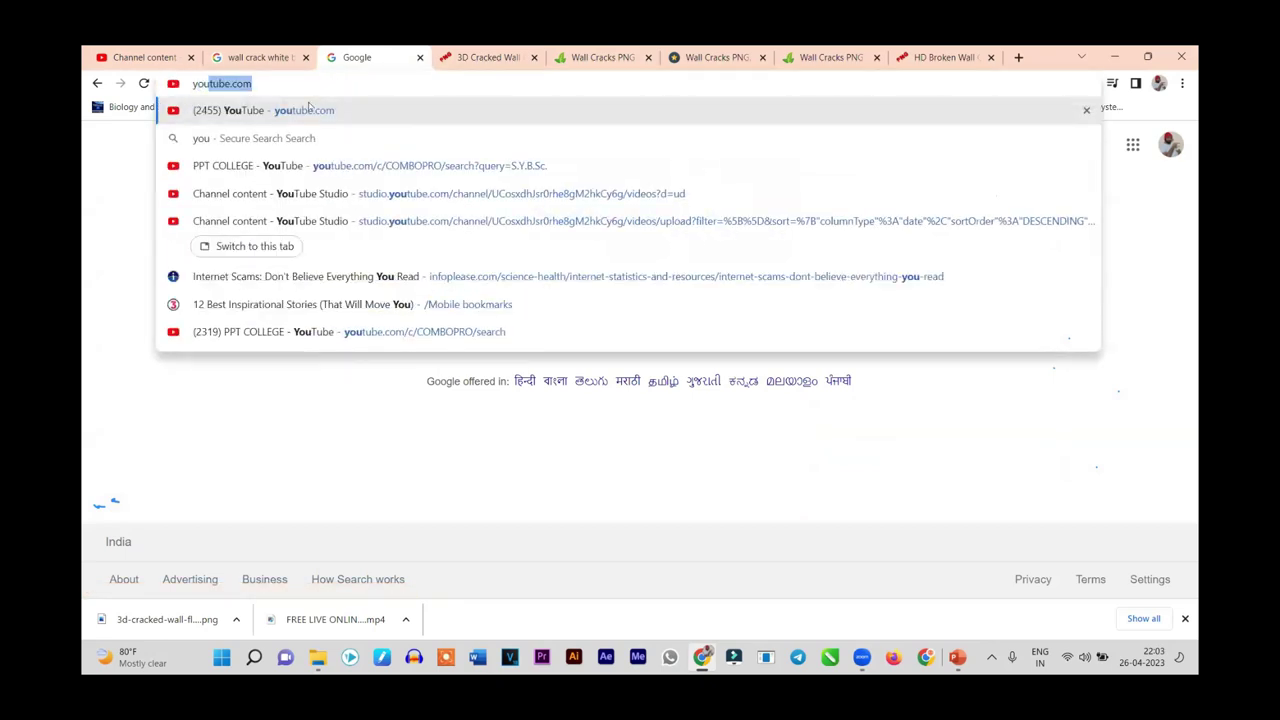
{"action": "left_click", "coordinate": [285, 127]}
{"action": "left_click", "coordinate": [306, 84]}
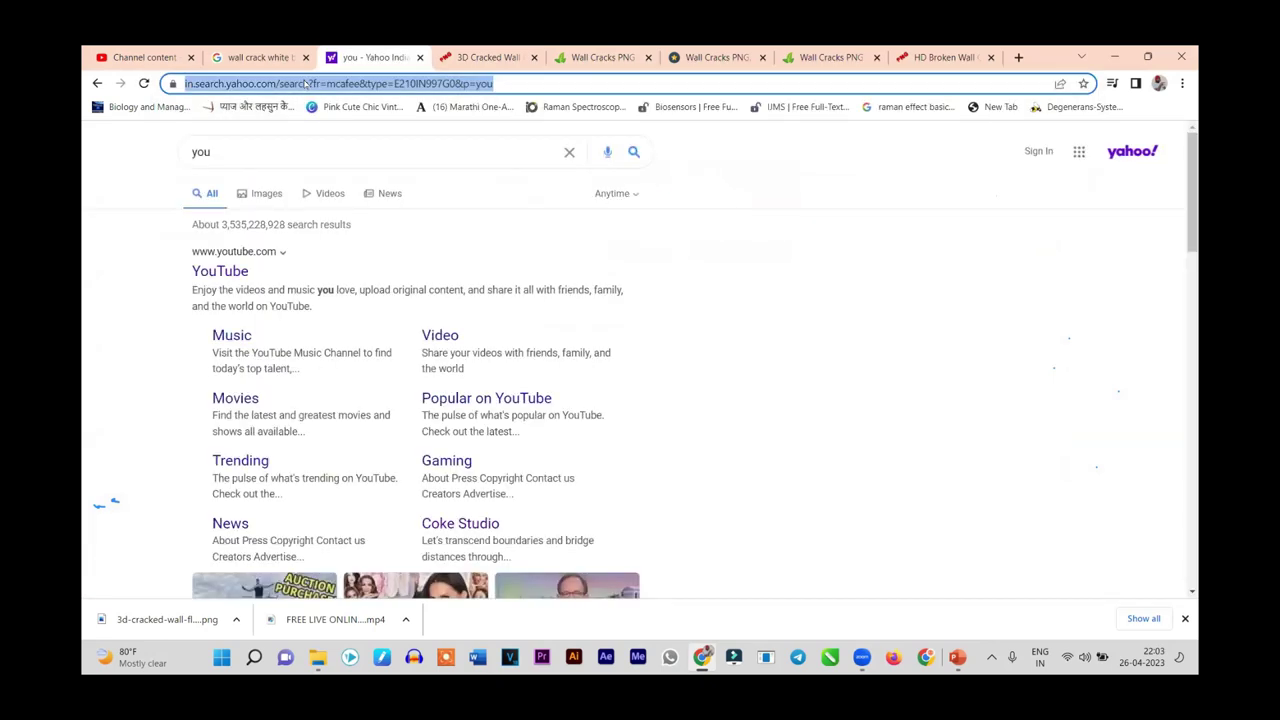
{"action": "type", "text": "youtube.com"}
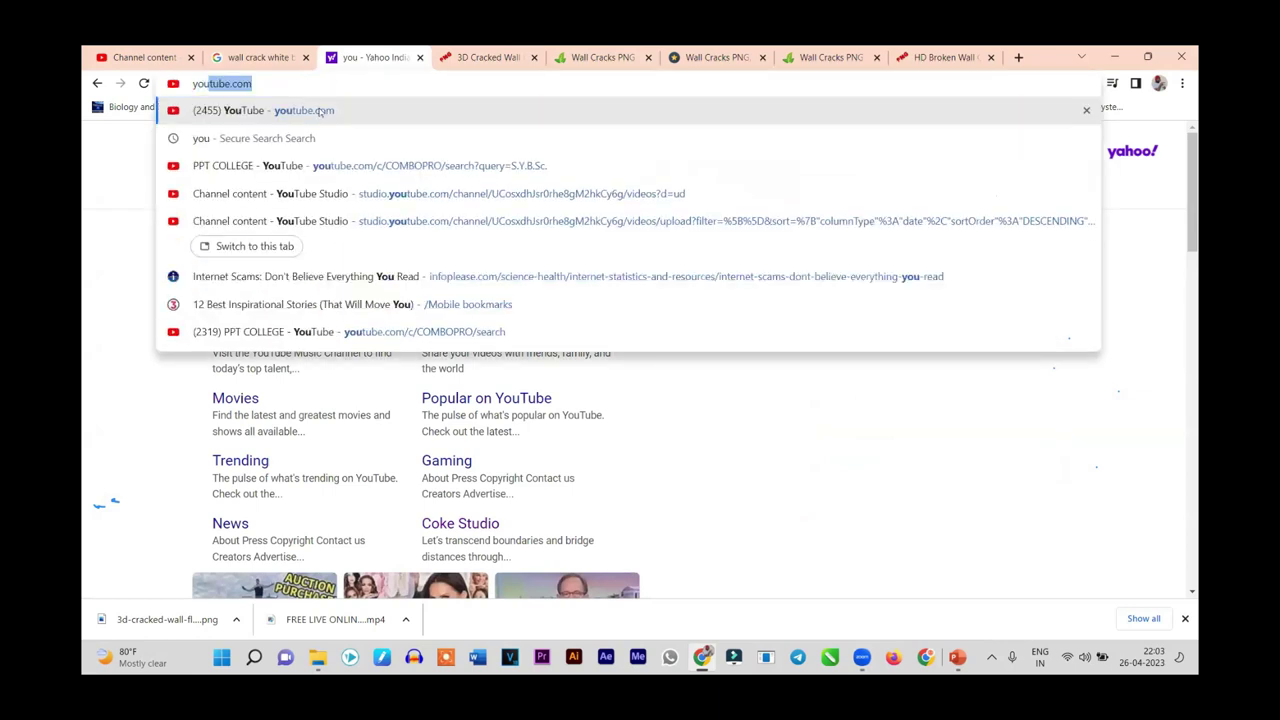
{"action": "left_click", "coordinate": [318, 110]}
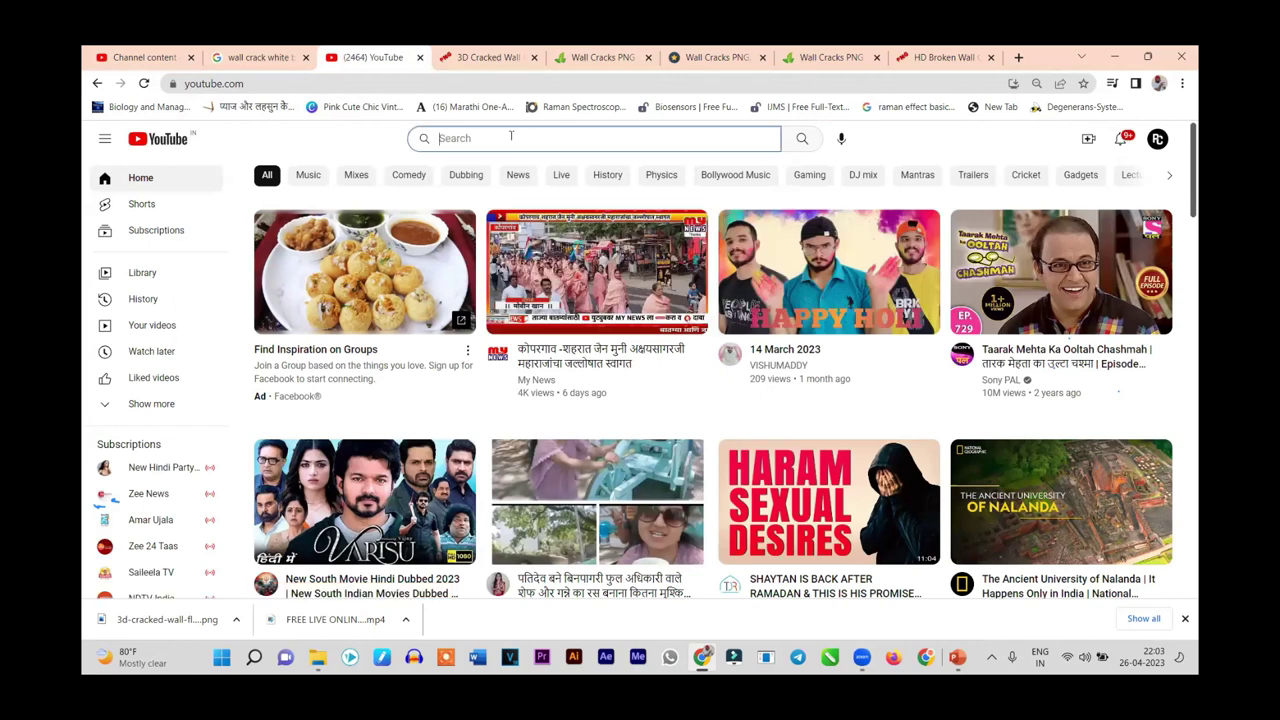
Type 'object hit sound', pick the 'metal object hit sound effect' suggestion, and search
{"action": "type", "text": "objec"}
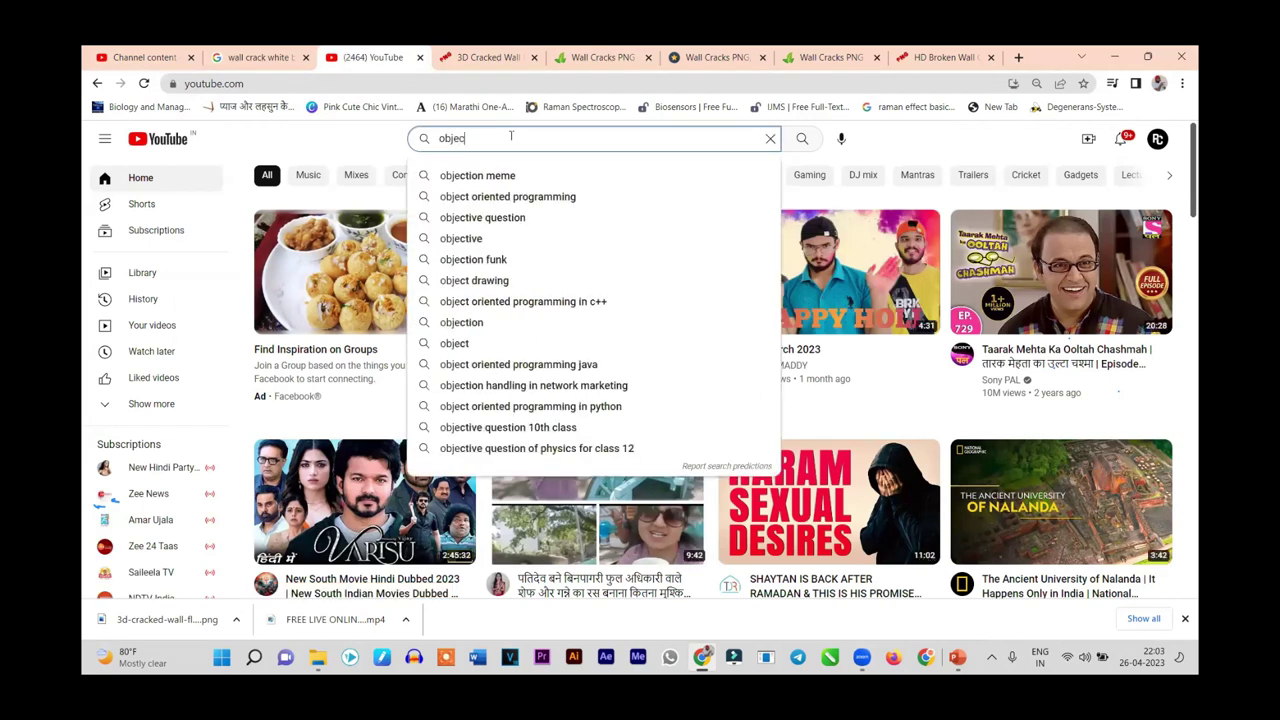
{"action": "type", "text": "t hit "}
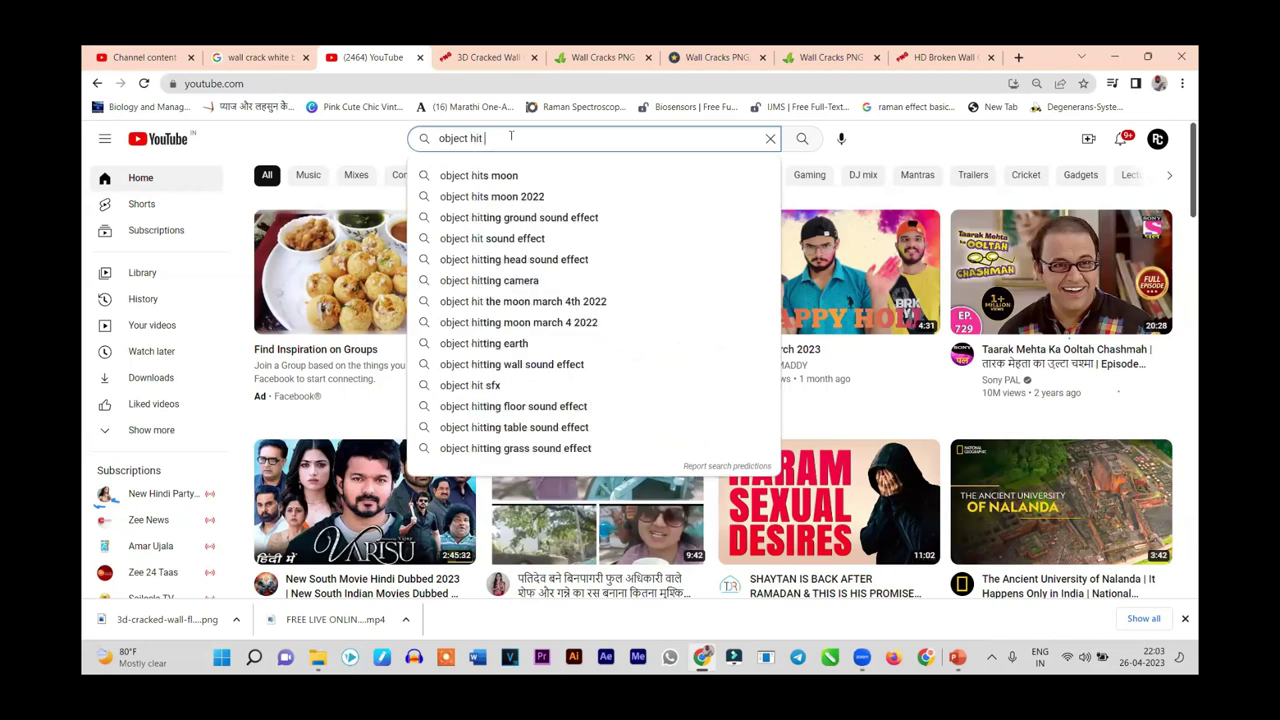
{"action": "type", "text": "sound"}
{"action": "key", "text": "Down"}
{"action": "key", "text": "Down"}
{"action": "key", "text": "Down"}
{"action": "key", "text": "Down"}
{"action": "key", "text": "Return"}
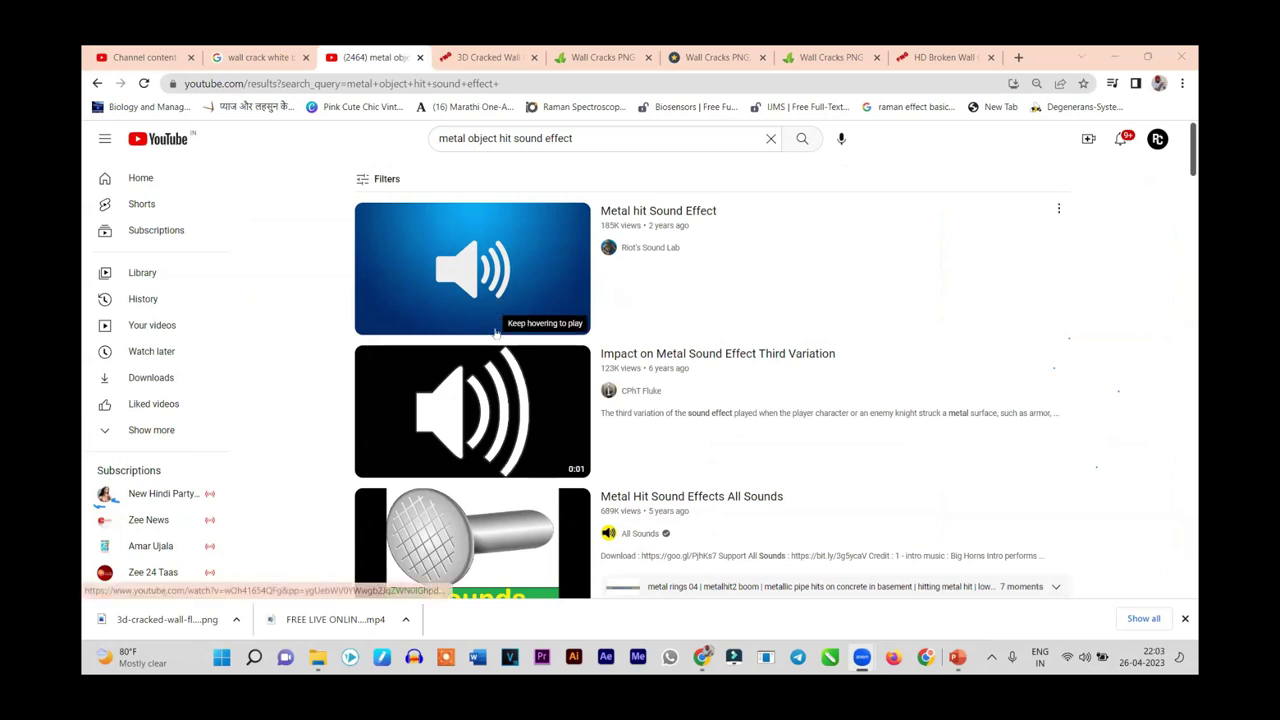
{"action": "scroll", "coordinate": [545, 342], "scroll_direction": "down", "scroll_amount": 1}
{"action": "left_click", "coordinate": [497, 211]}
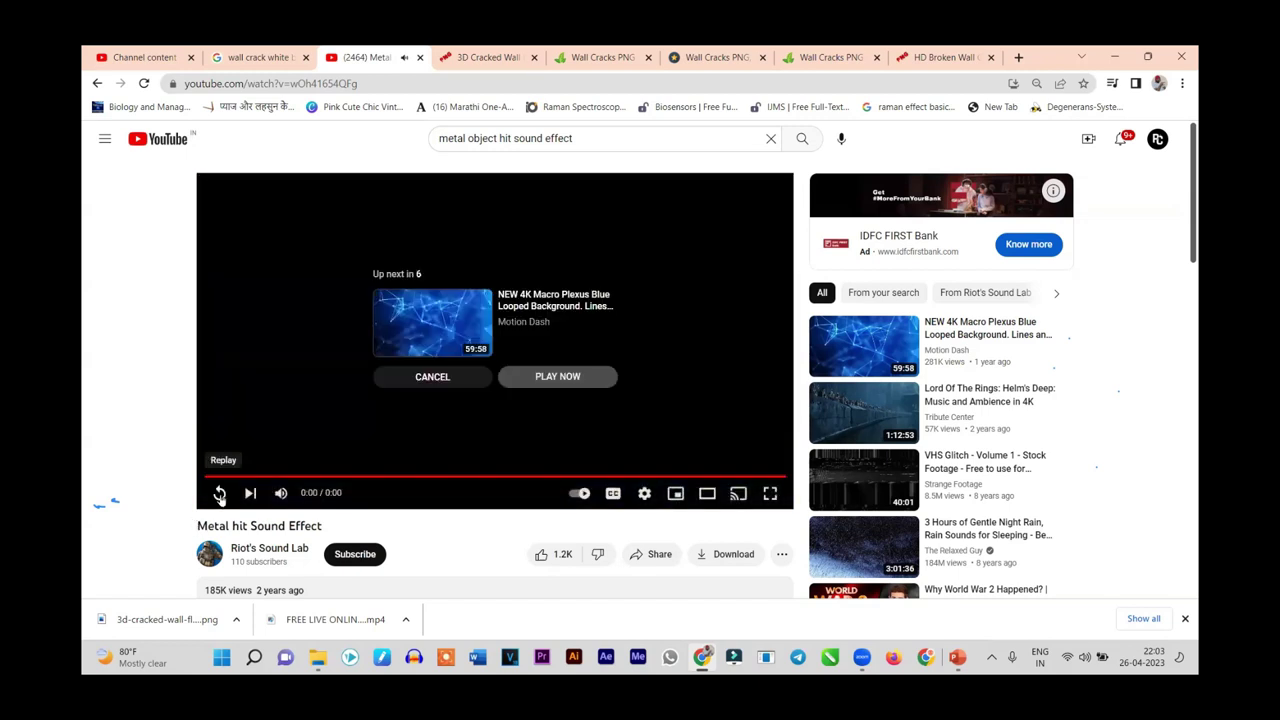
{"action": "left_click", "coordinate": [219, 494]}
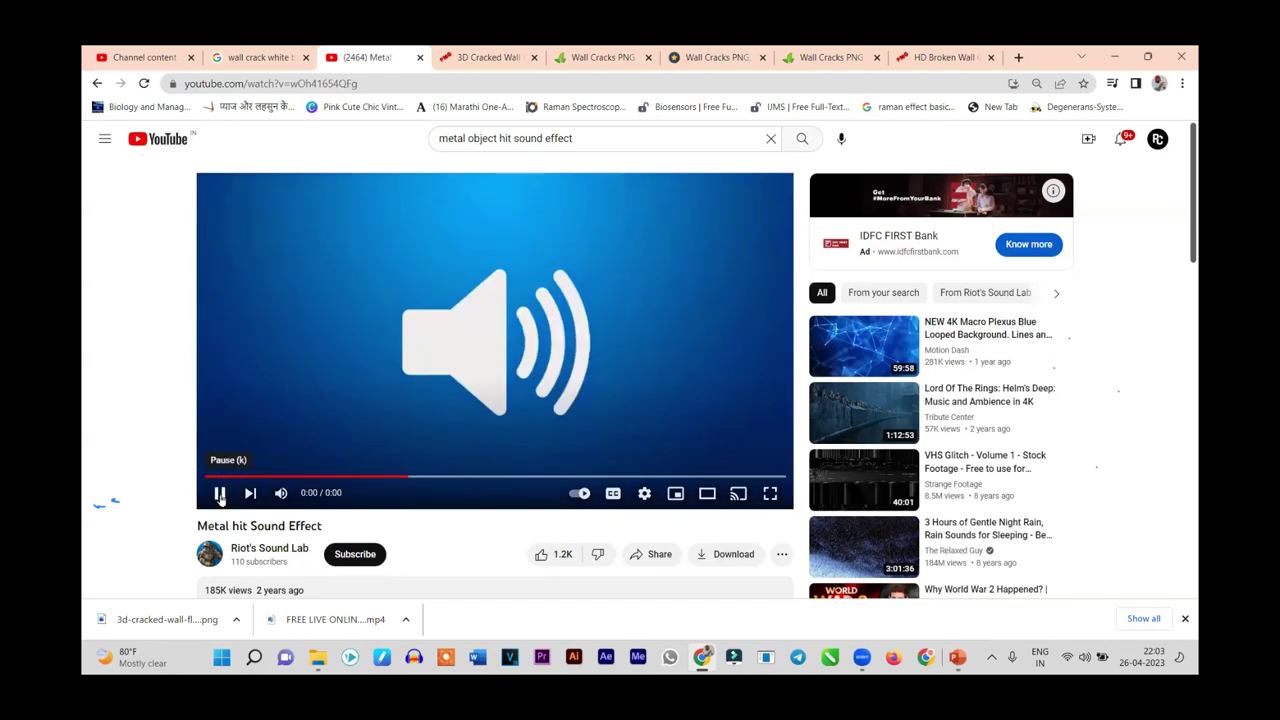
{"action": "left_click", "coordinate": [219, 494]}
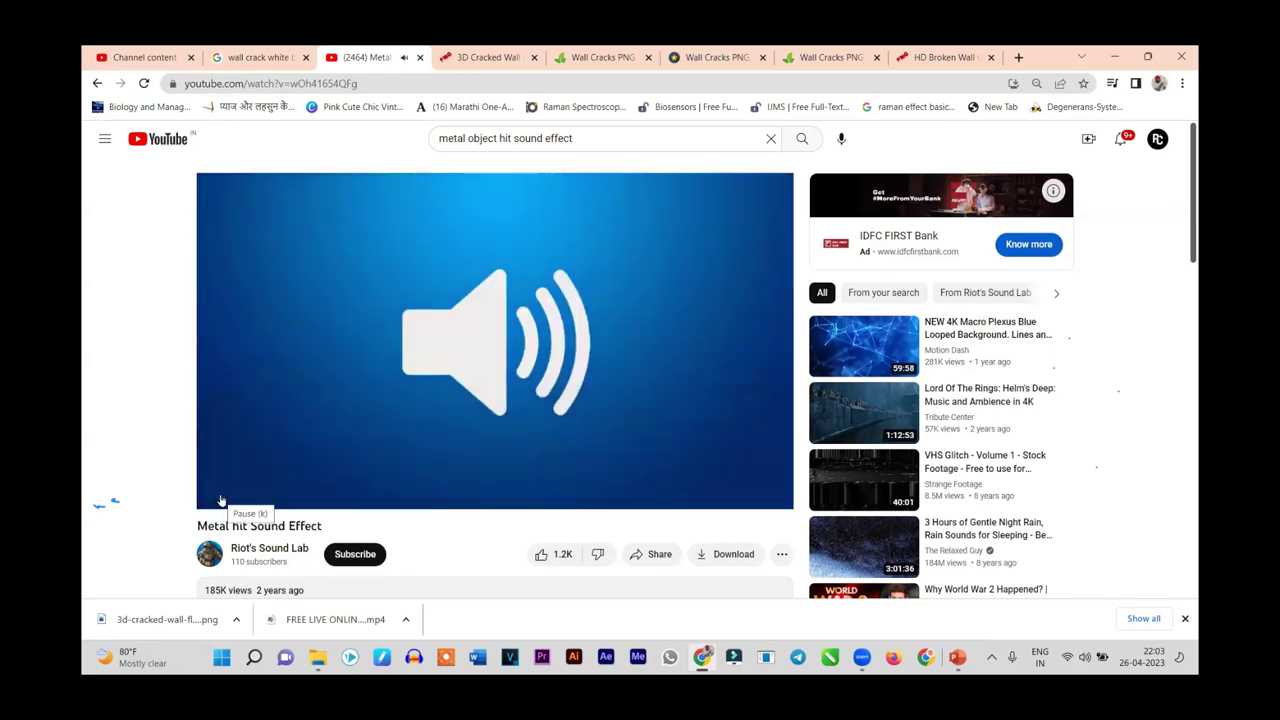
{"action": "left_click", "coordinate": [220, 496]}
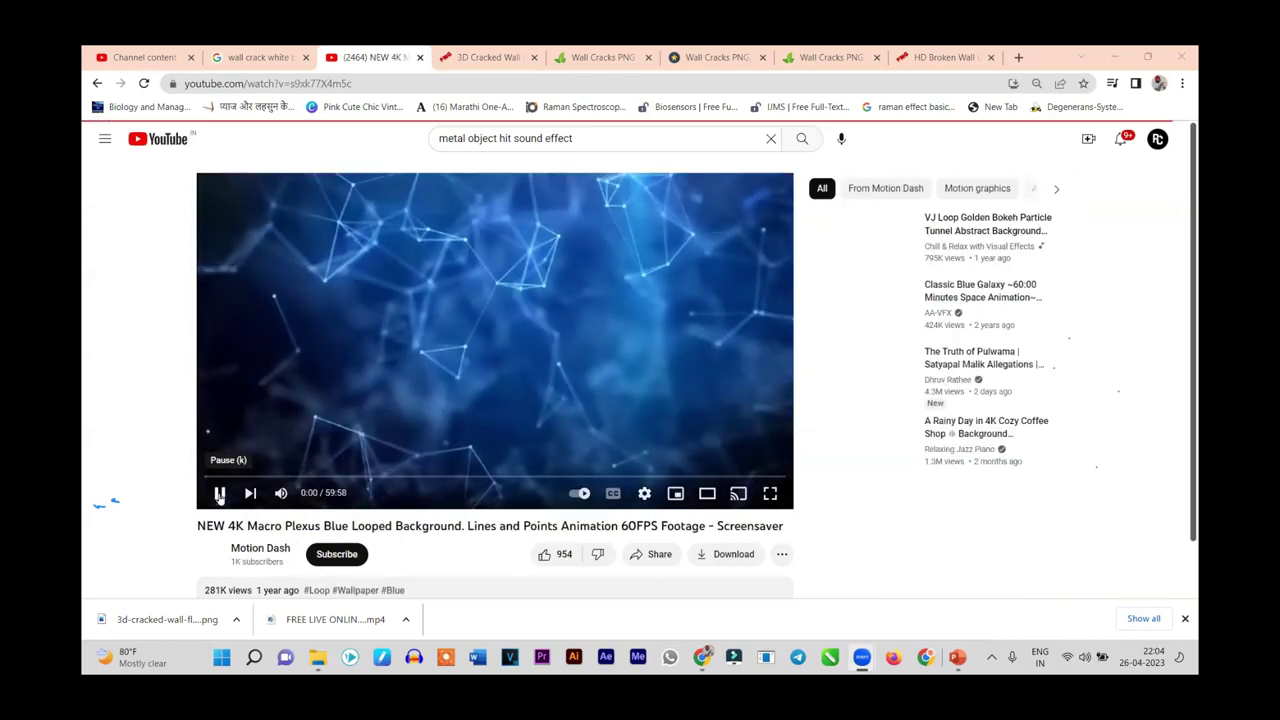
{"action": "left_click", "coordinate": [221, 494]}
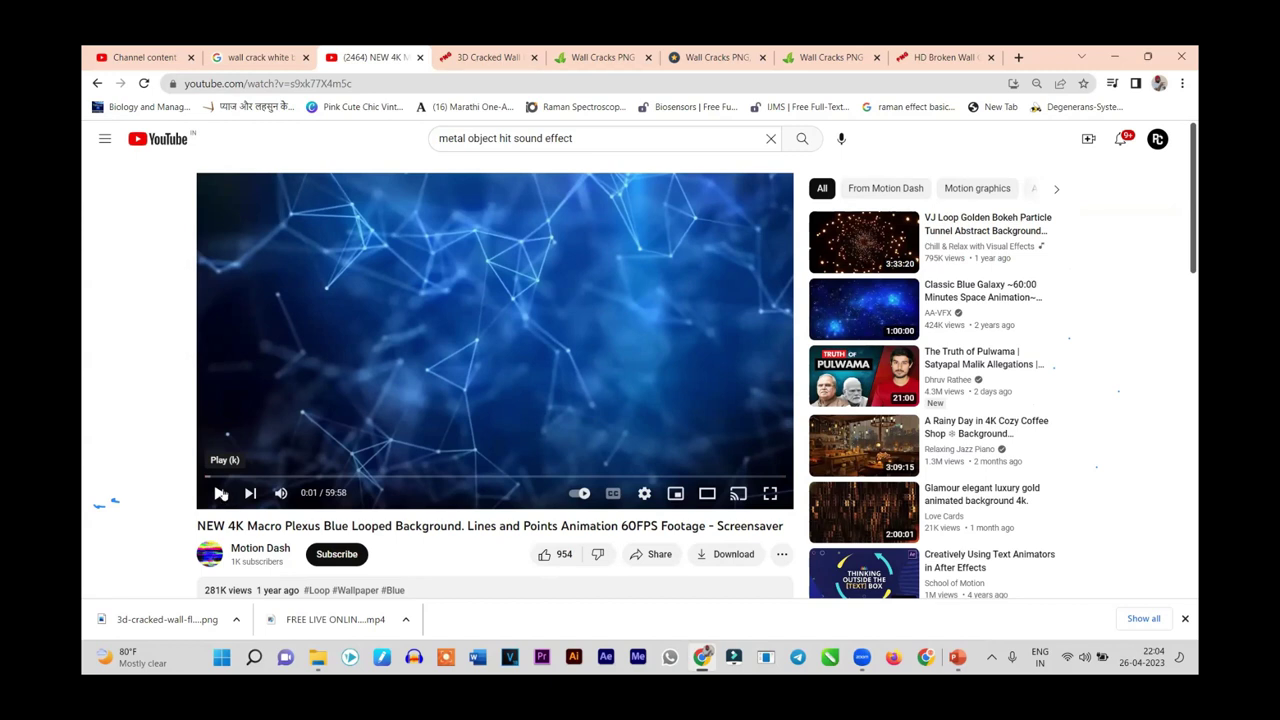
{"action": "left_click", "coordinate": [220, 494]}
{"action": "left_click", "coordinate": [220, 494]}
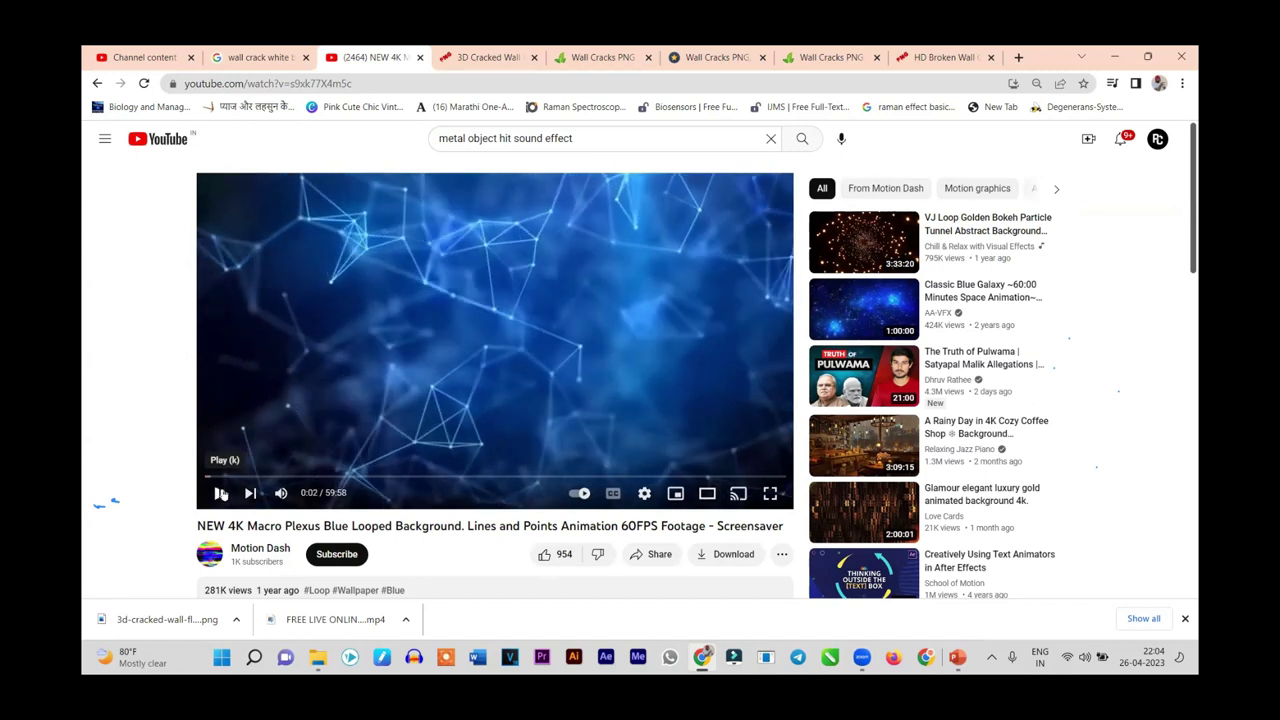
{"action": "left_click", "coordinate": [98, 84]}
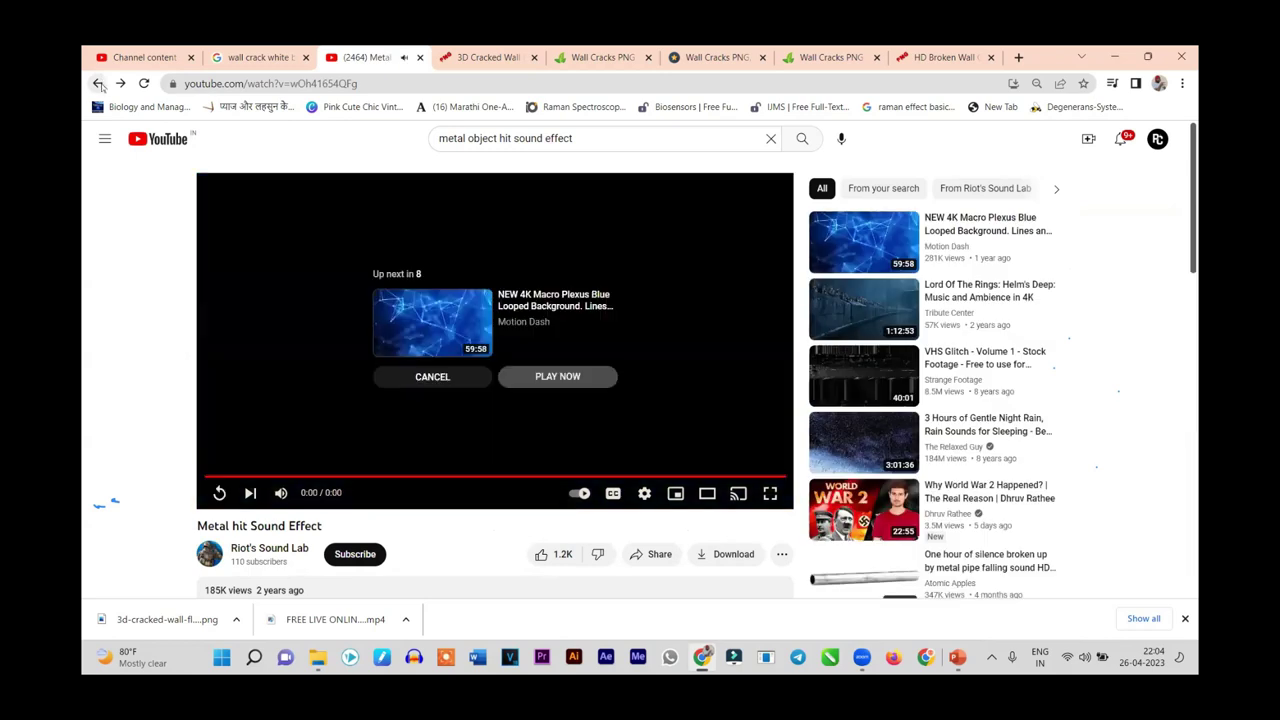
{"action": "left_click", "coordinate": [262, 57]}
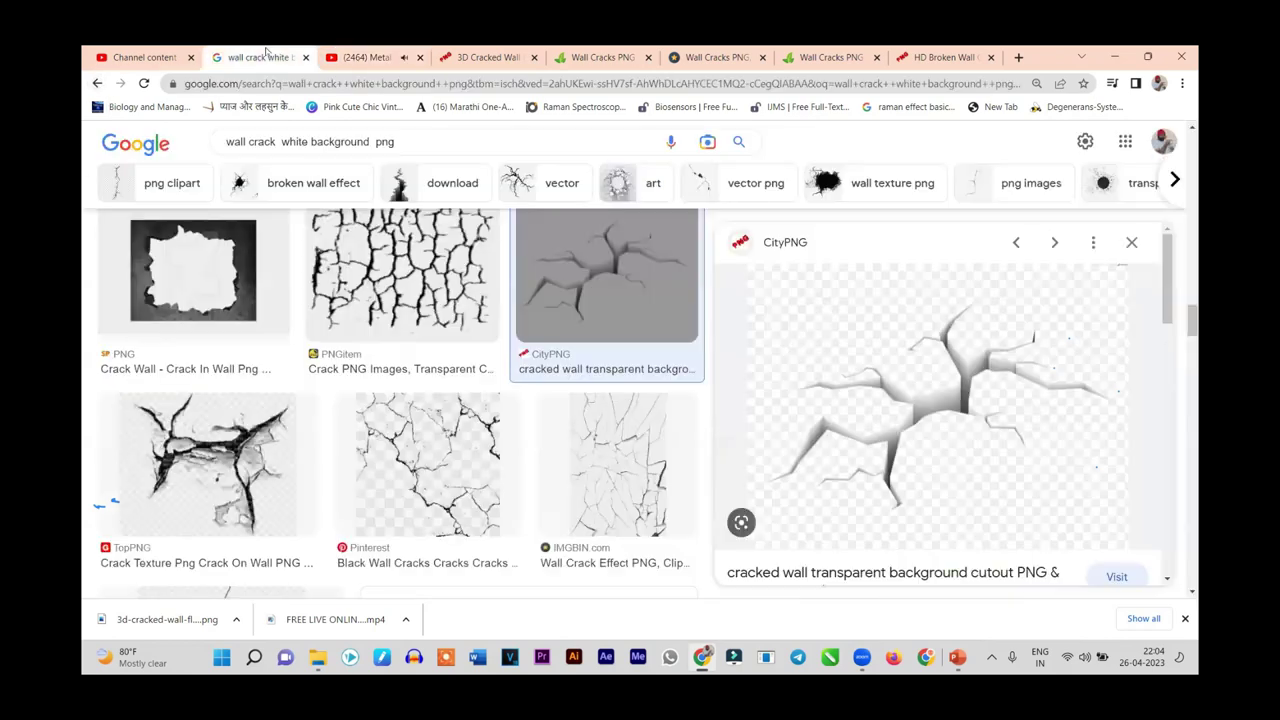
{"action": "left_click", "coordinate": [382, 59]}
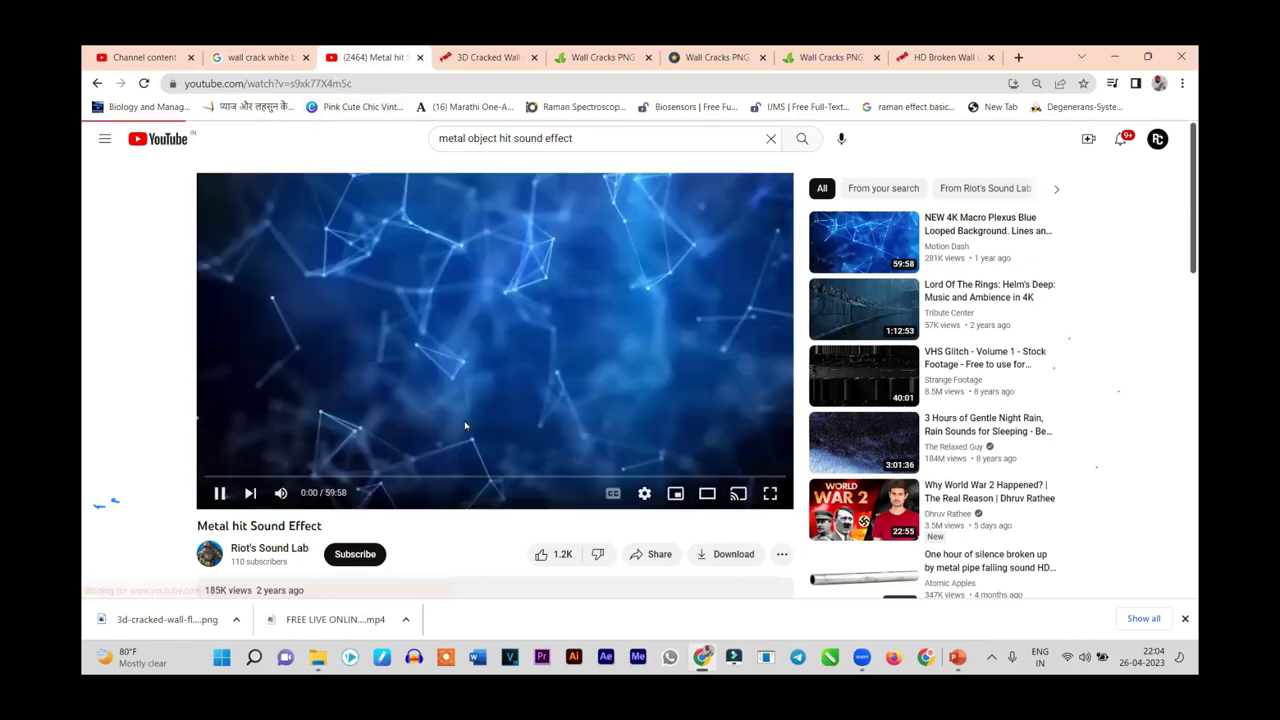
{"action": "left_click", "coordinate": [219, 492]}
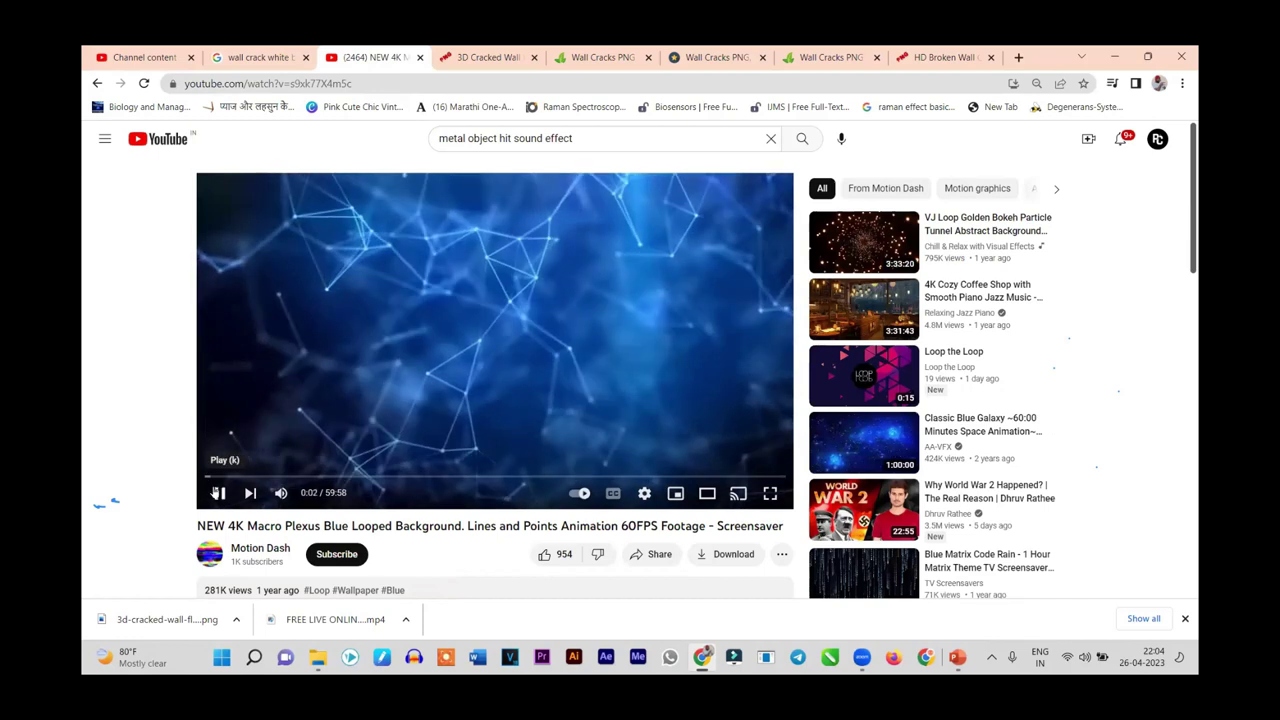
{"action": "left_click", "coordinate": [802, 140]}
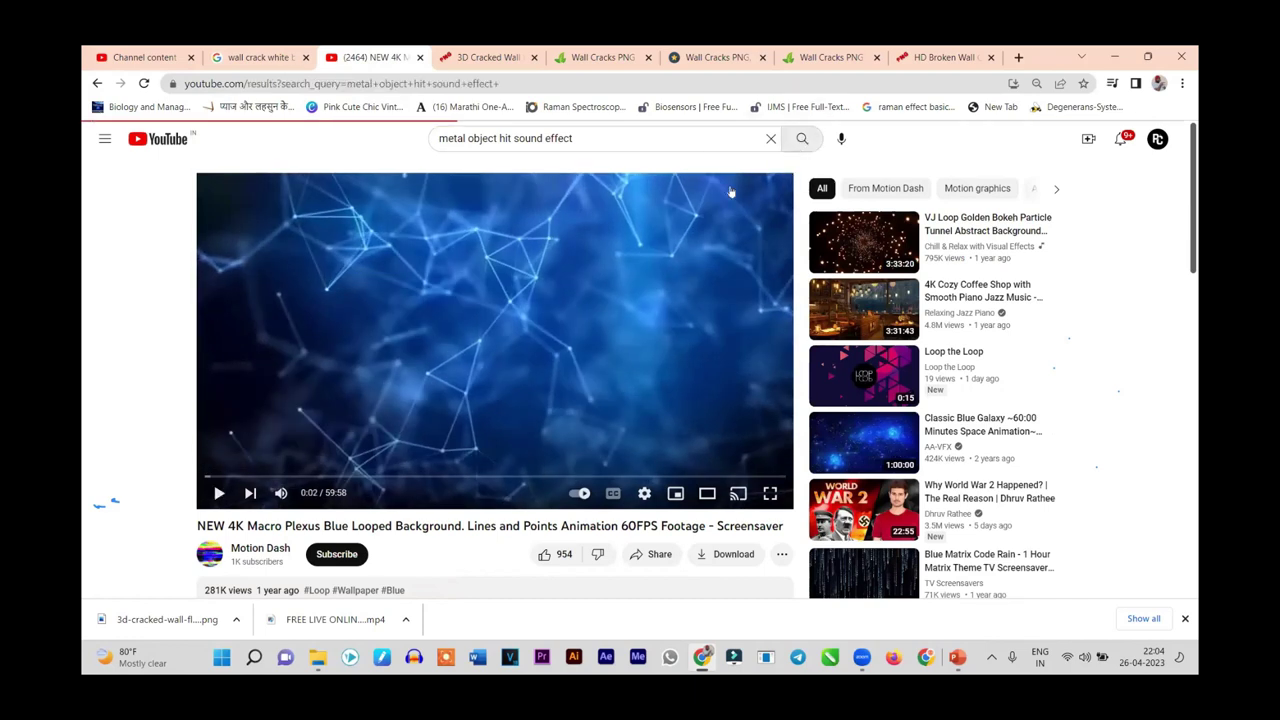
Try the Impact on Metal video, then return to results and open Metal Hits | HQ Sound Effects
{"action": "scroll", "coordinate": [511, 432], "scroll_direction": "down", "scroll_amount": 2}
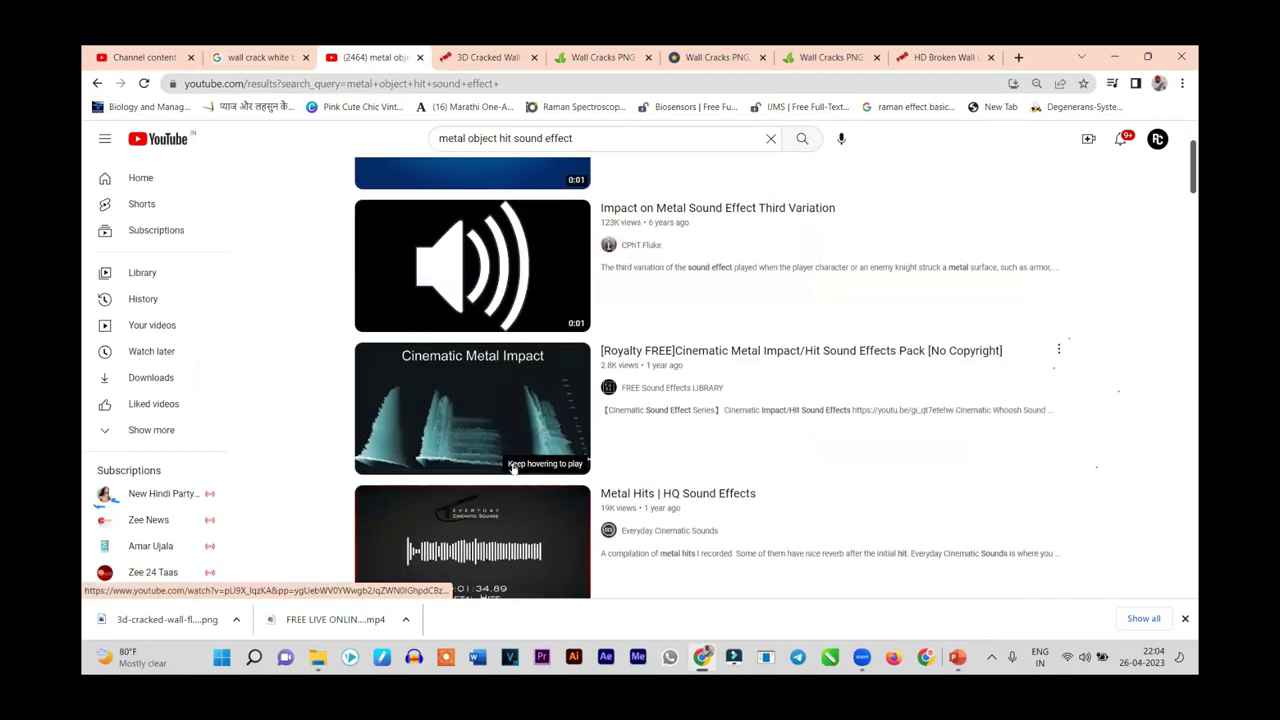
{"action": "left_click", "coordinate": [467, 281]}
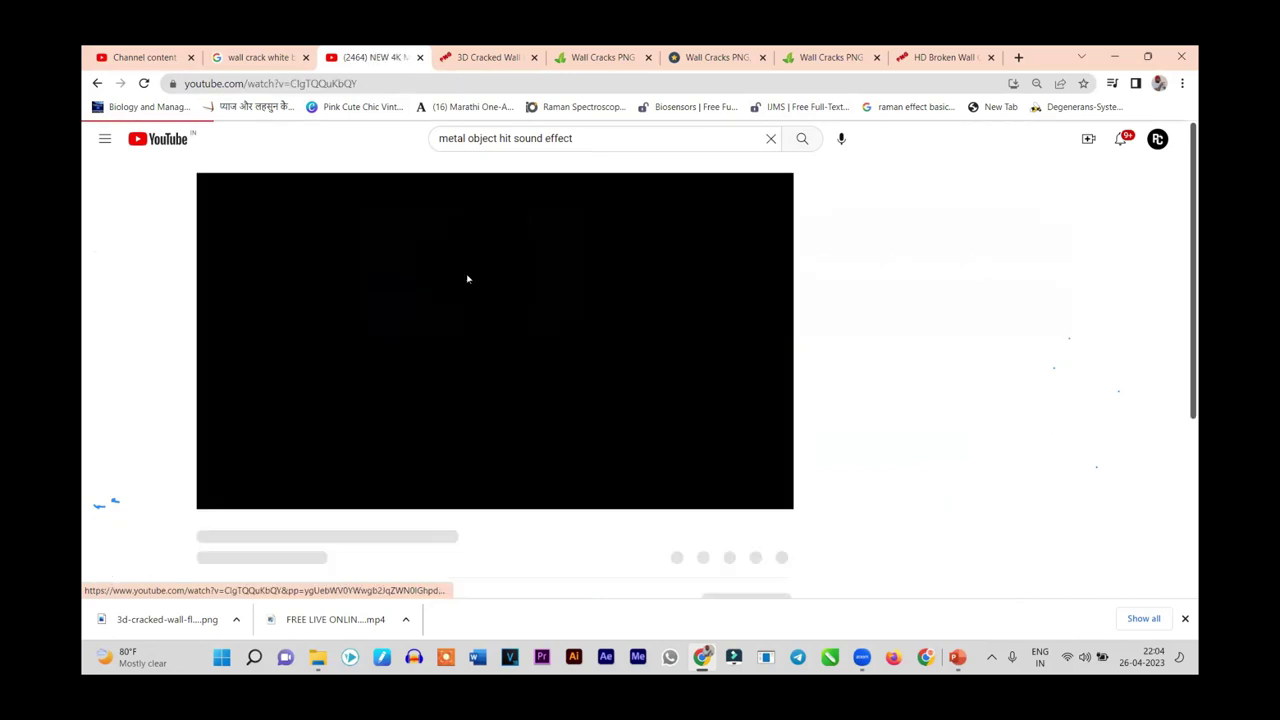
{"action": "left_click", "coordinate": [97, 83]}
{"action": "scroll", "coordinate": [652, 413], "scroll_direction": "down", "scroll_amount": 3}
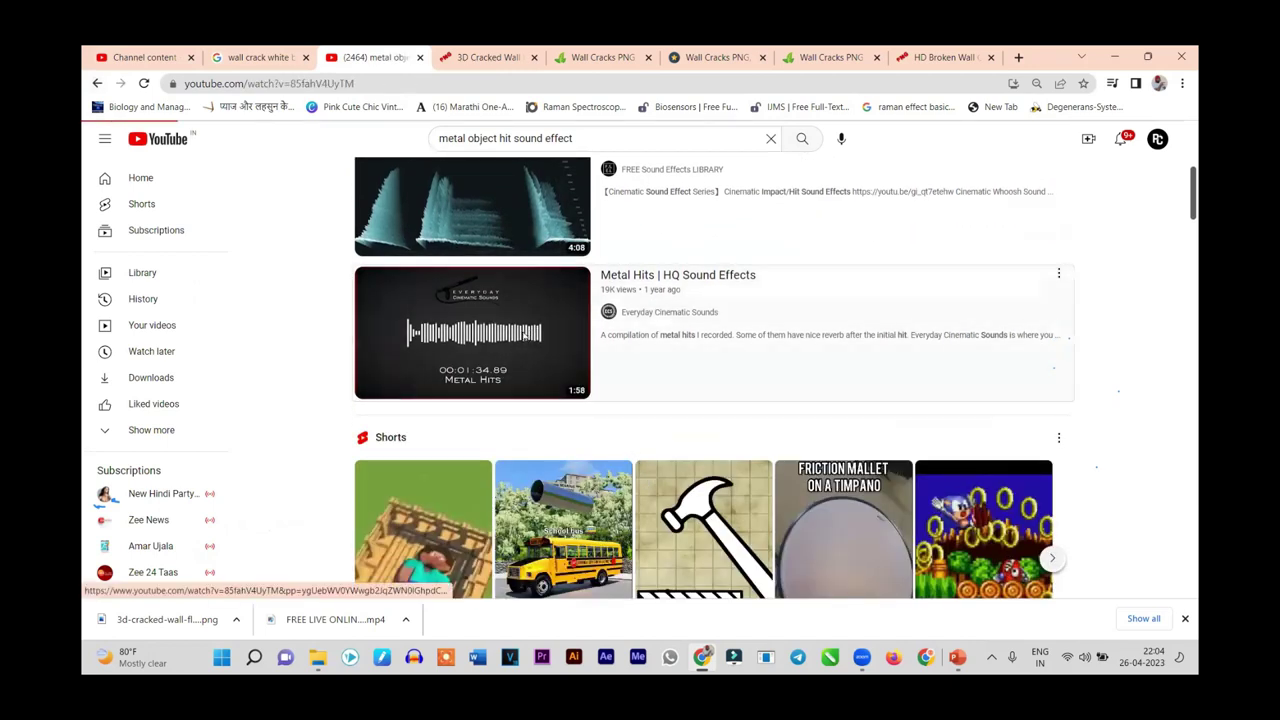
{"action": "left_click", "coordinate": [528, 336]}
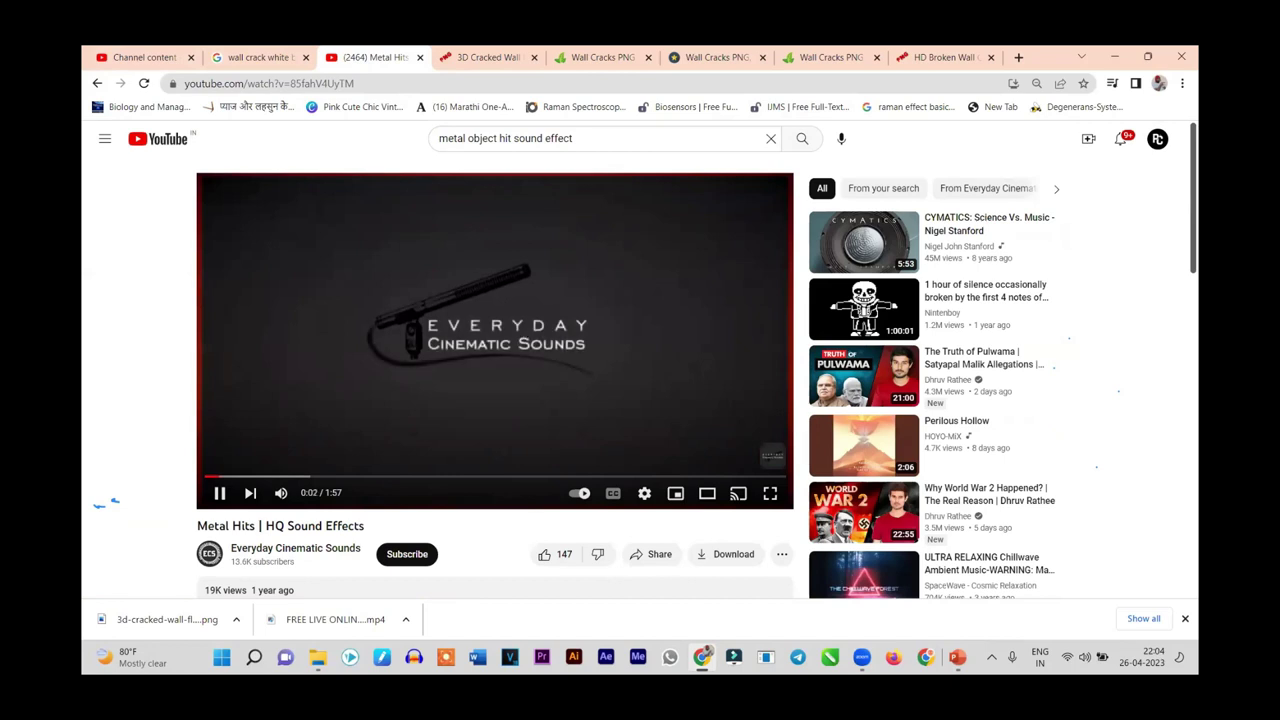
Skip ahead to about 0:16 and 0:26, then pause, resume and pause again at 0:38
{"action": "left_click", "coordinate": [289, 480]}
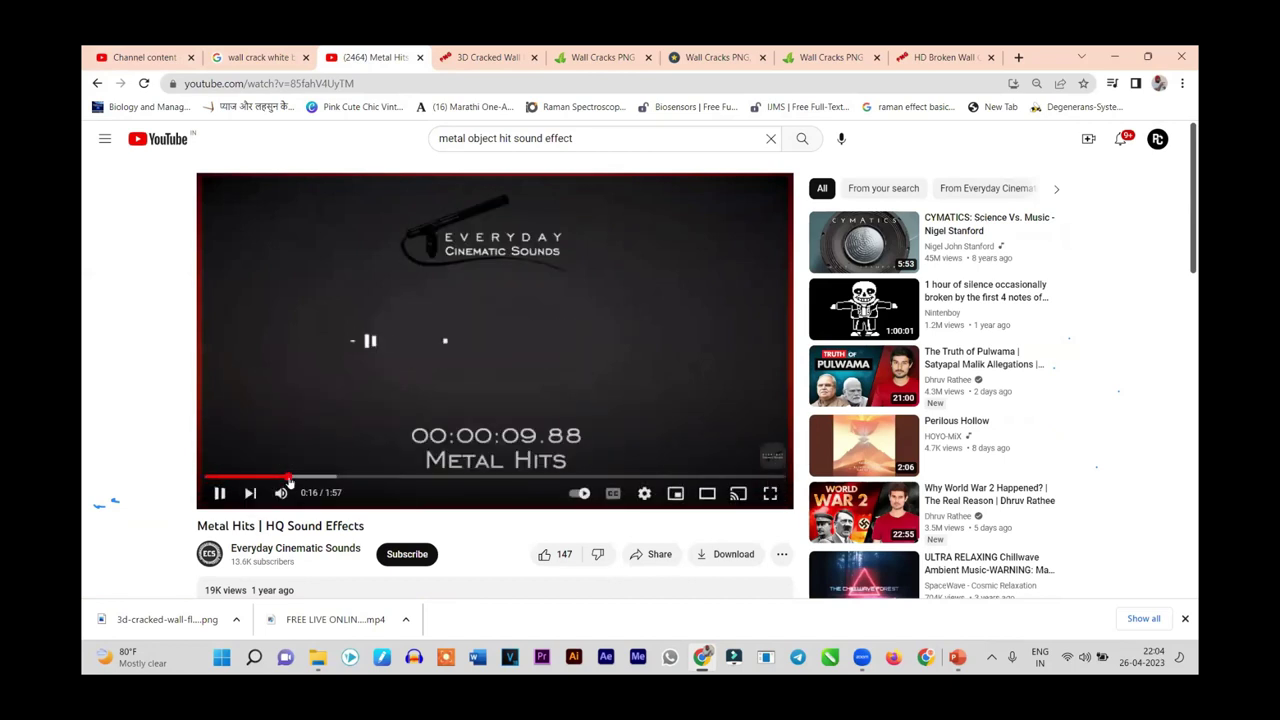
{"action": "left_click", "coordinate": [336, 479]}
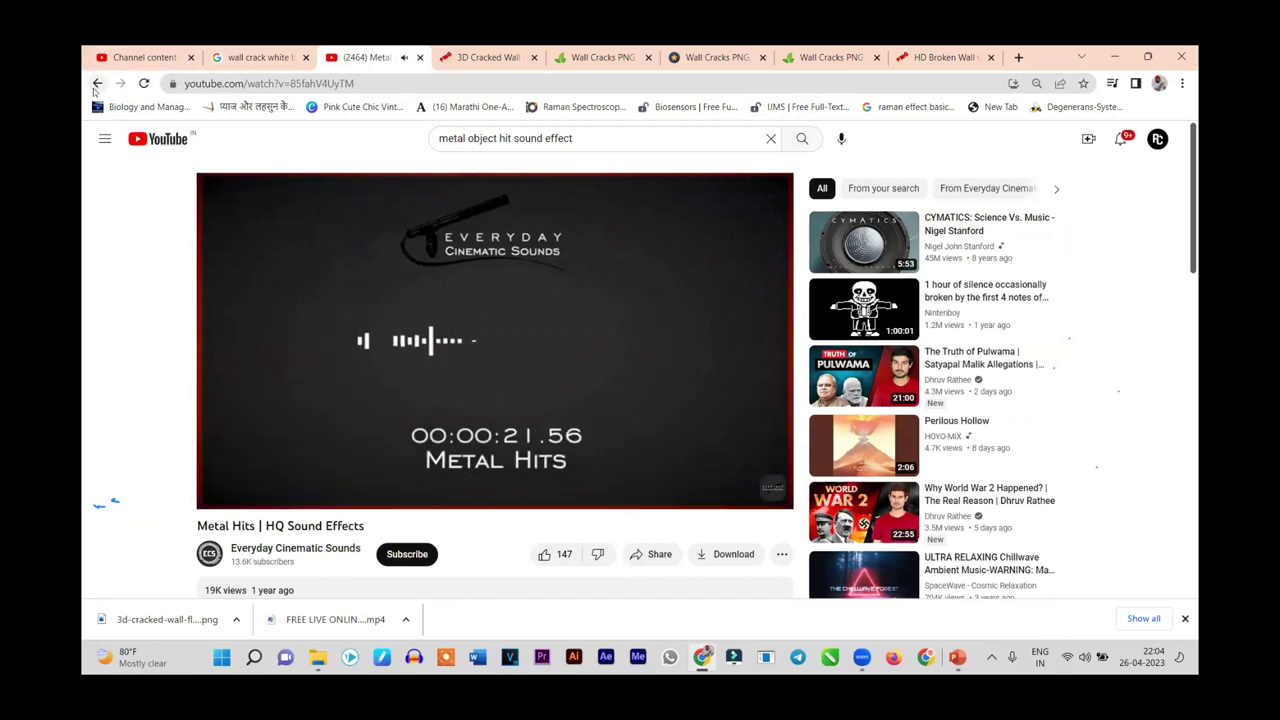
{"action": "left_click", "coordinate": [219, 493]}
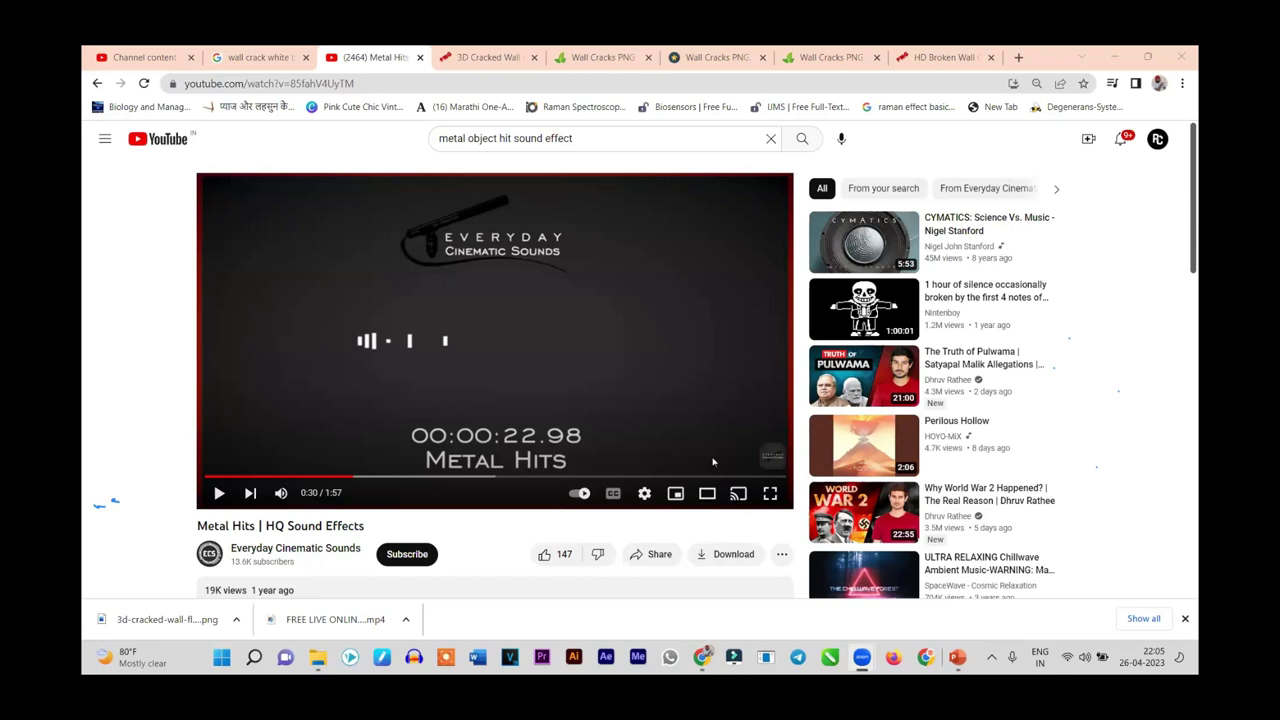
{"action": "left_click", "coordinate": [216, 496]}
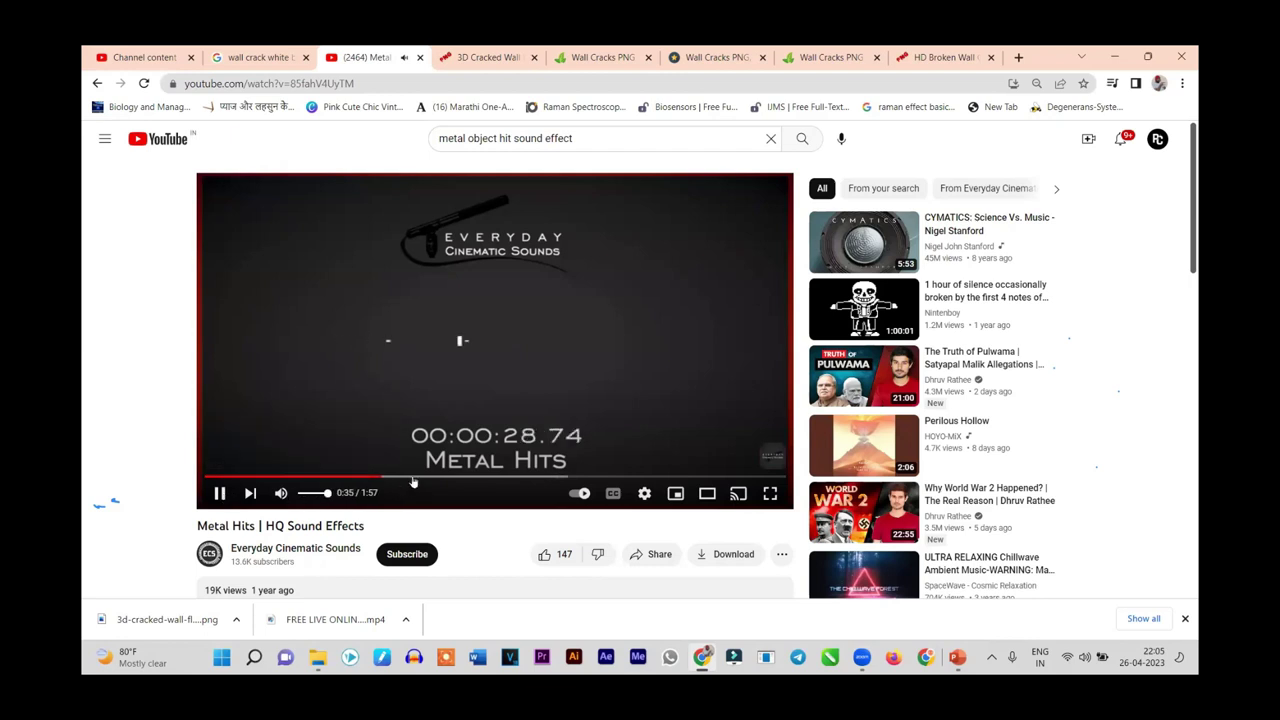
{"action": "left_click", "coordinate": [214, 496]}
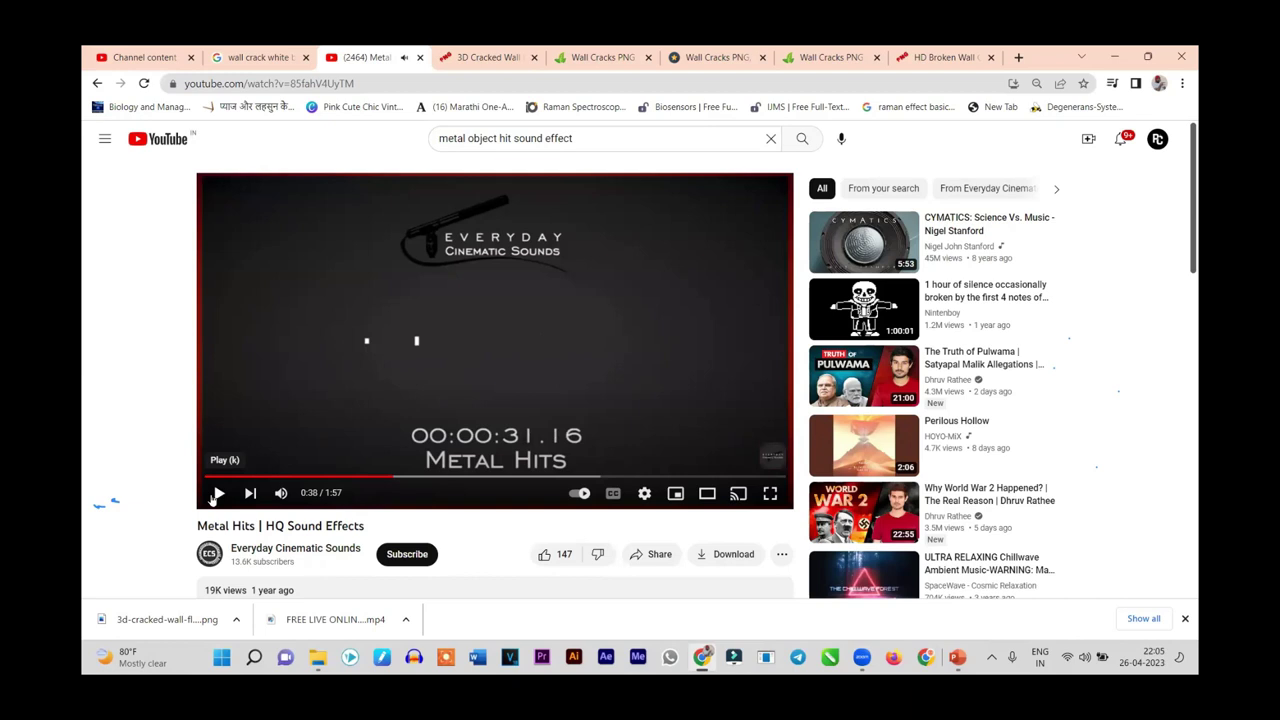
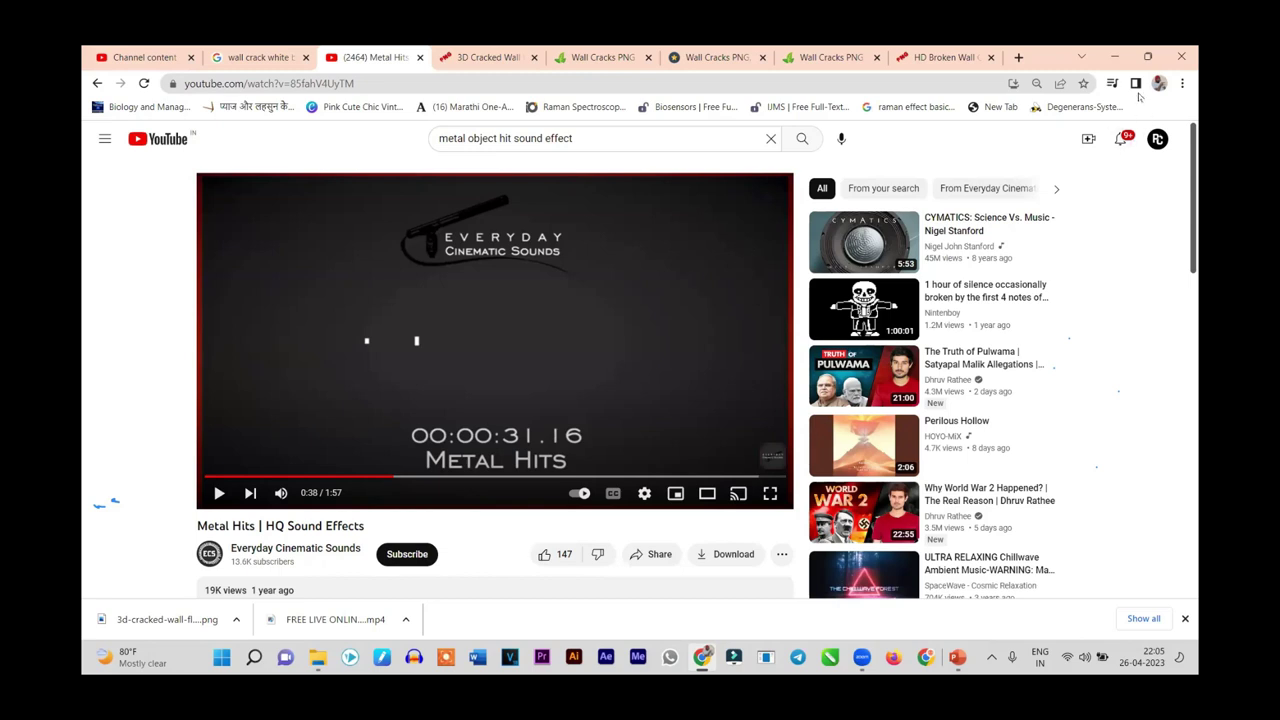
Minimize the Chrome window with the metal-hits video to bring back PowerPoint slide 11
{"action": "left_click", "coordinate": [1113, 56]}
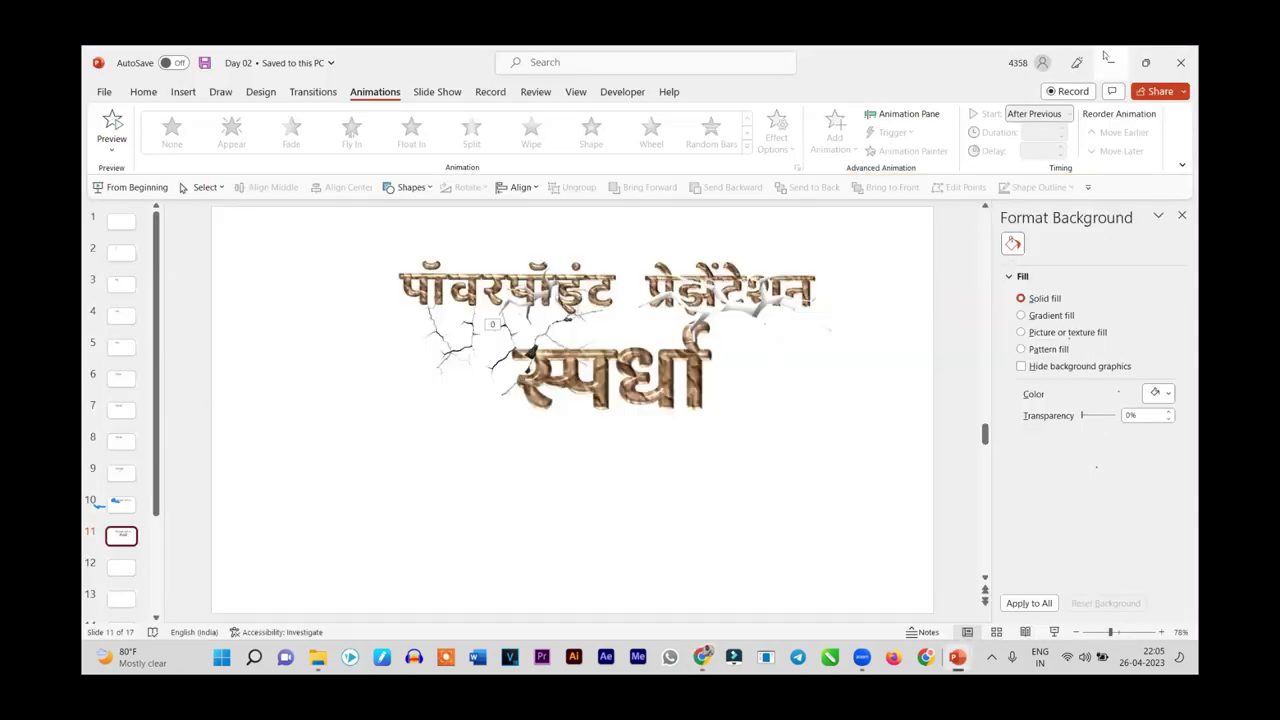